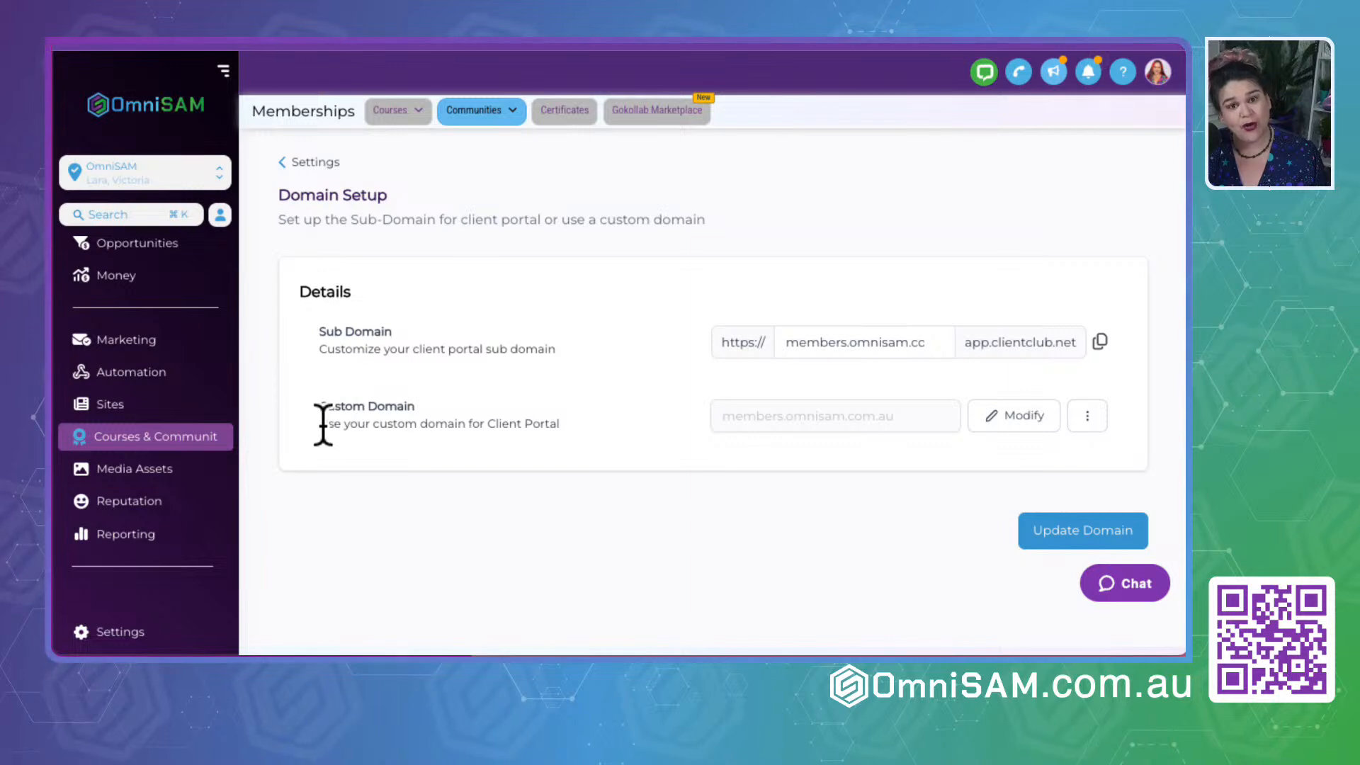
- Go from the domain setup to the client portal's Branding settings and review the portal name and description
{"action": "left_click_drag", "start_coordinate": [318, 407], "coordinate": [575, 425]}
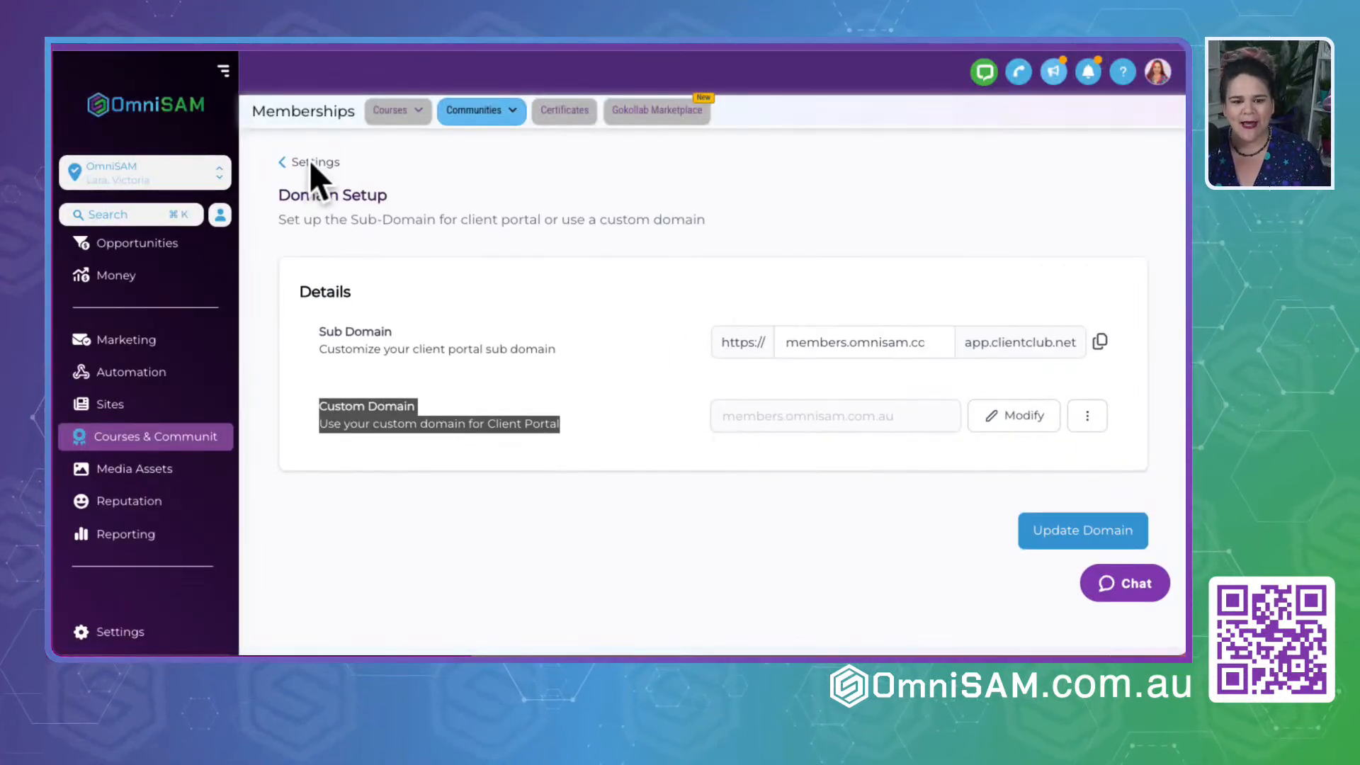
{"action": "left_click", "coordinate": [311, 163]}
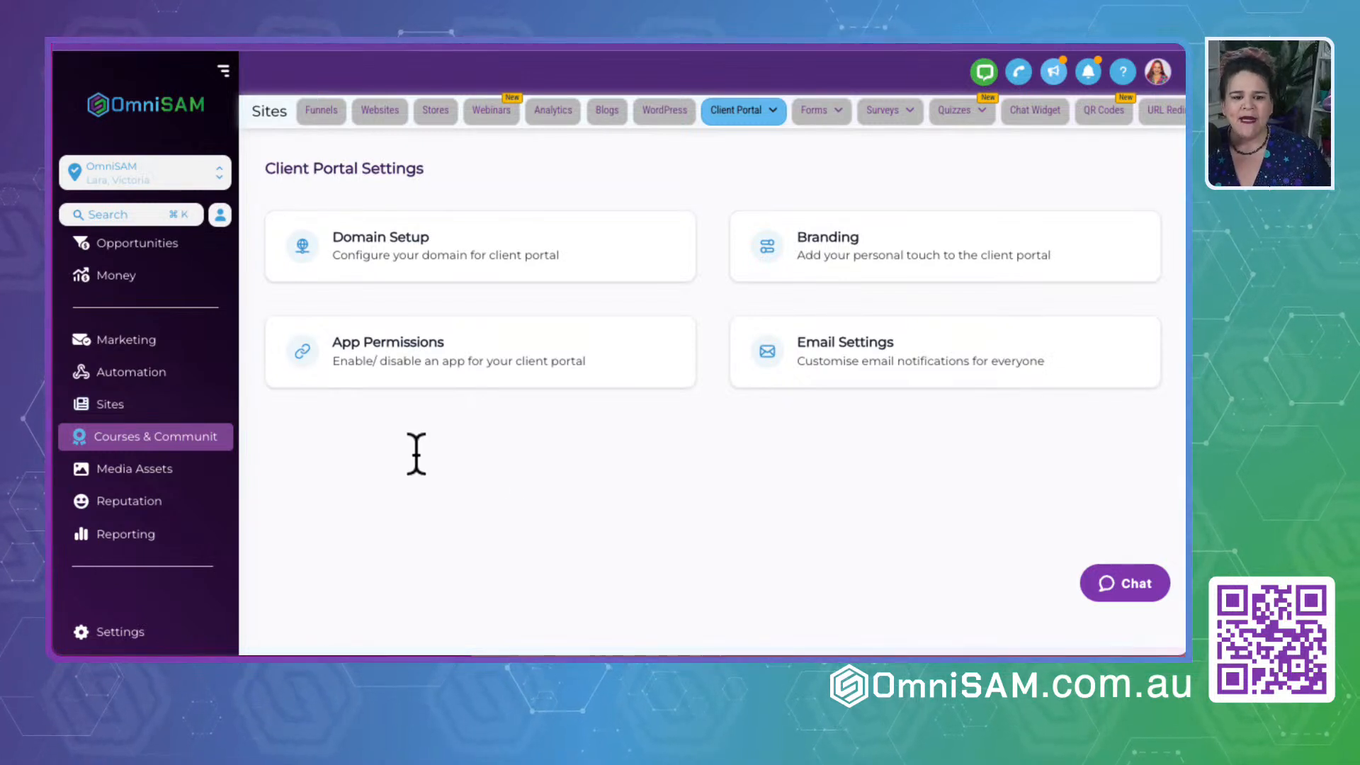
{"action": "left_click", "coordinate": [835, 241]}
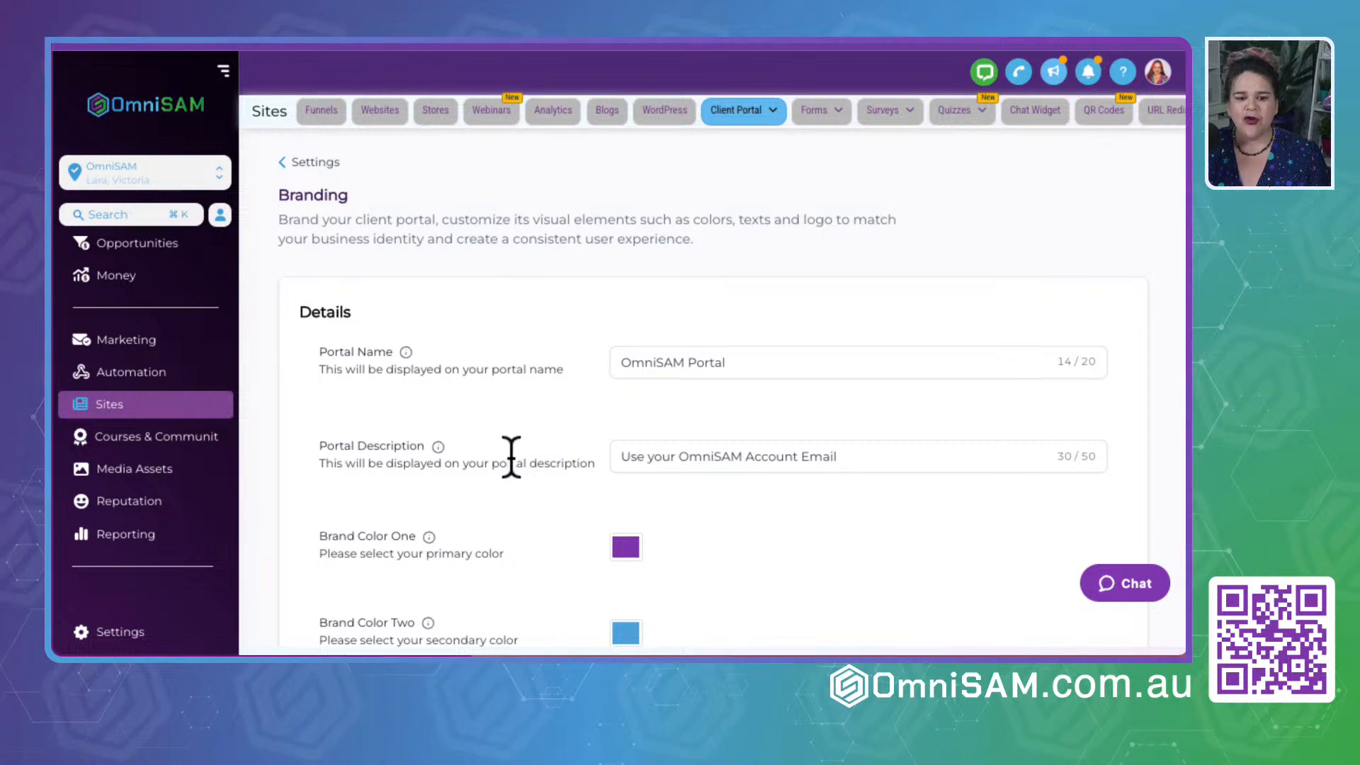
{"action": "left_click_drag", "start_coordinate": [318, 361], "coordinate": [540, 395]}
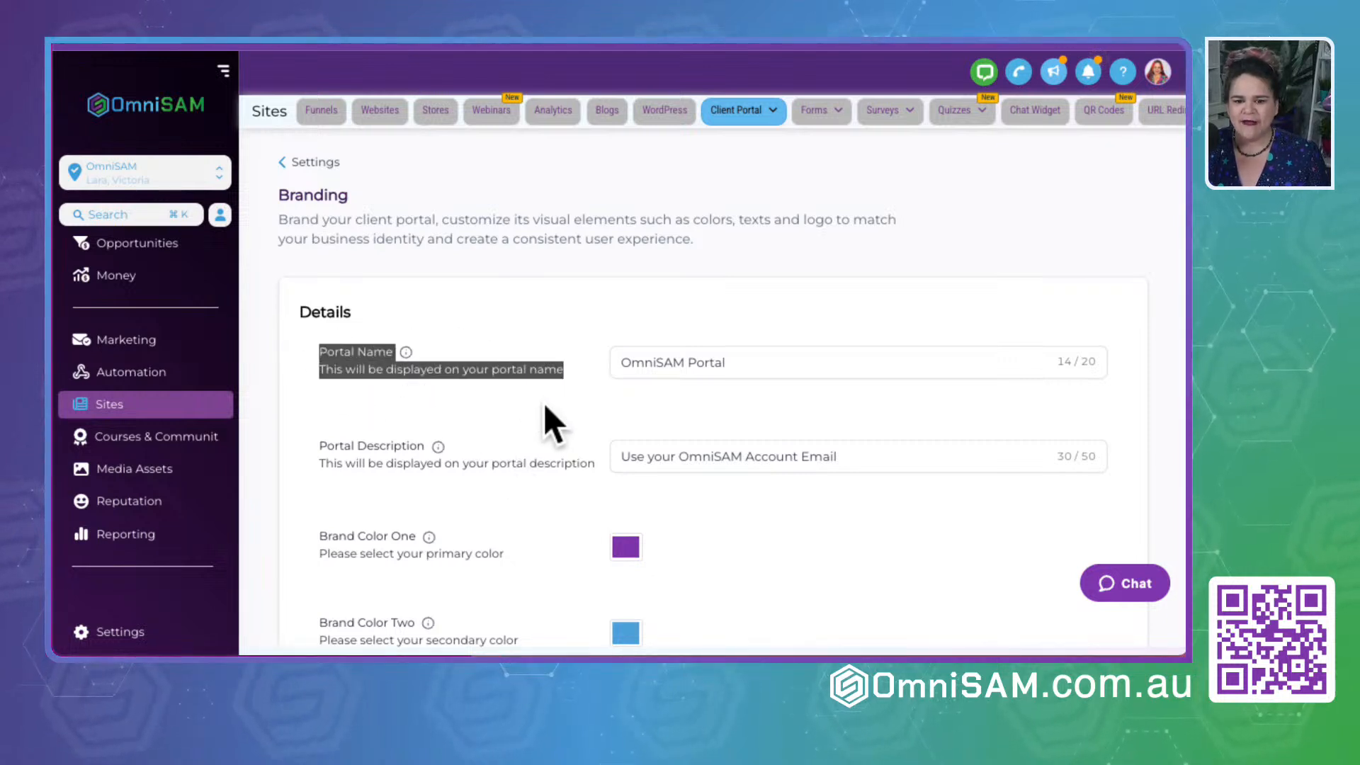
{"action": "scroll", "coordinate": [543, 402], "scroll_direction": "down", "scroll_amount": 2}
{"action": "left_click_drag", "start_coordinate": [304, 331], "coordinate": [635, 370]}
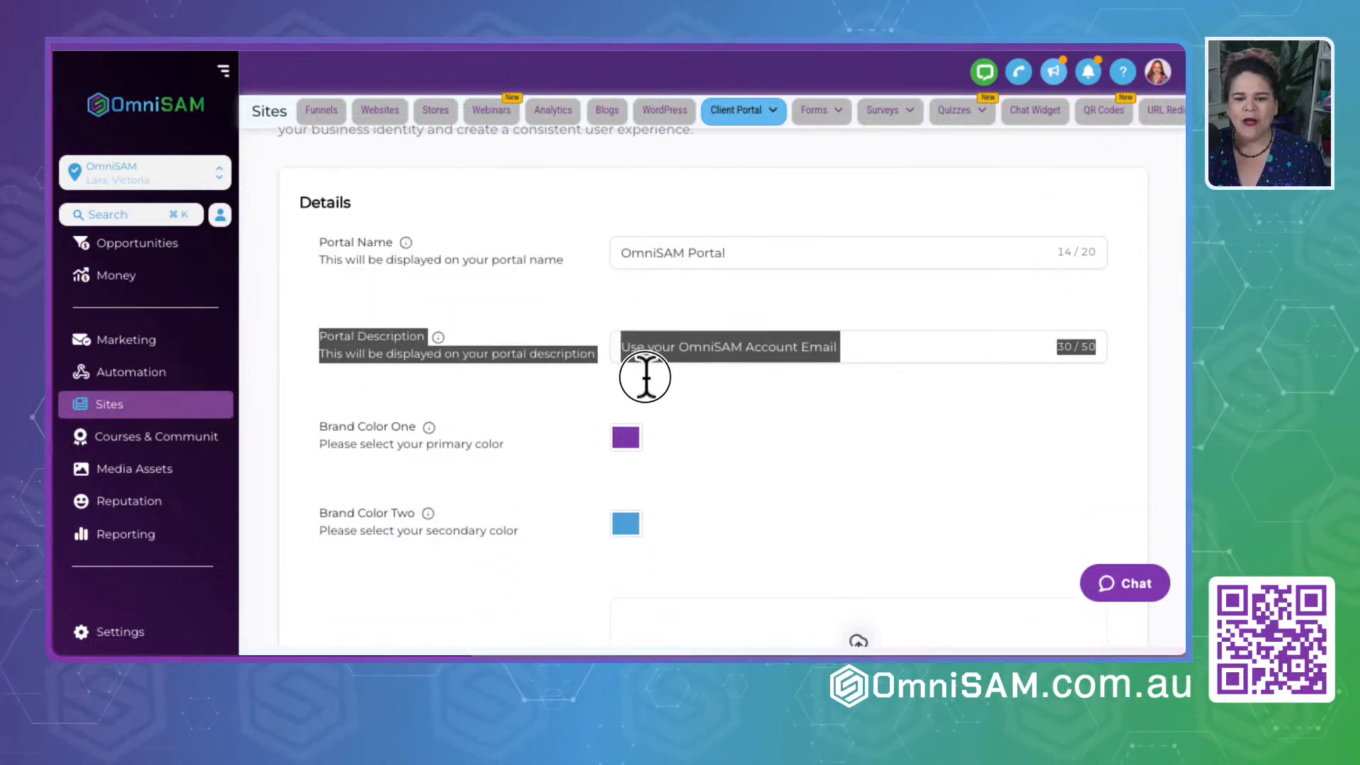
{"action": "left_click", "coordinate": [650, 379]}
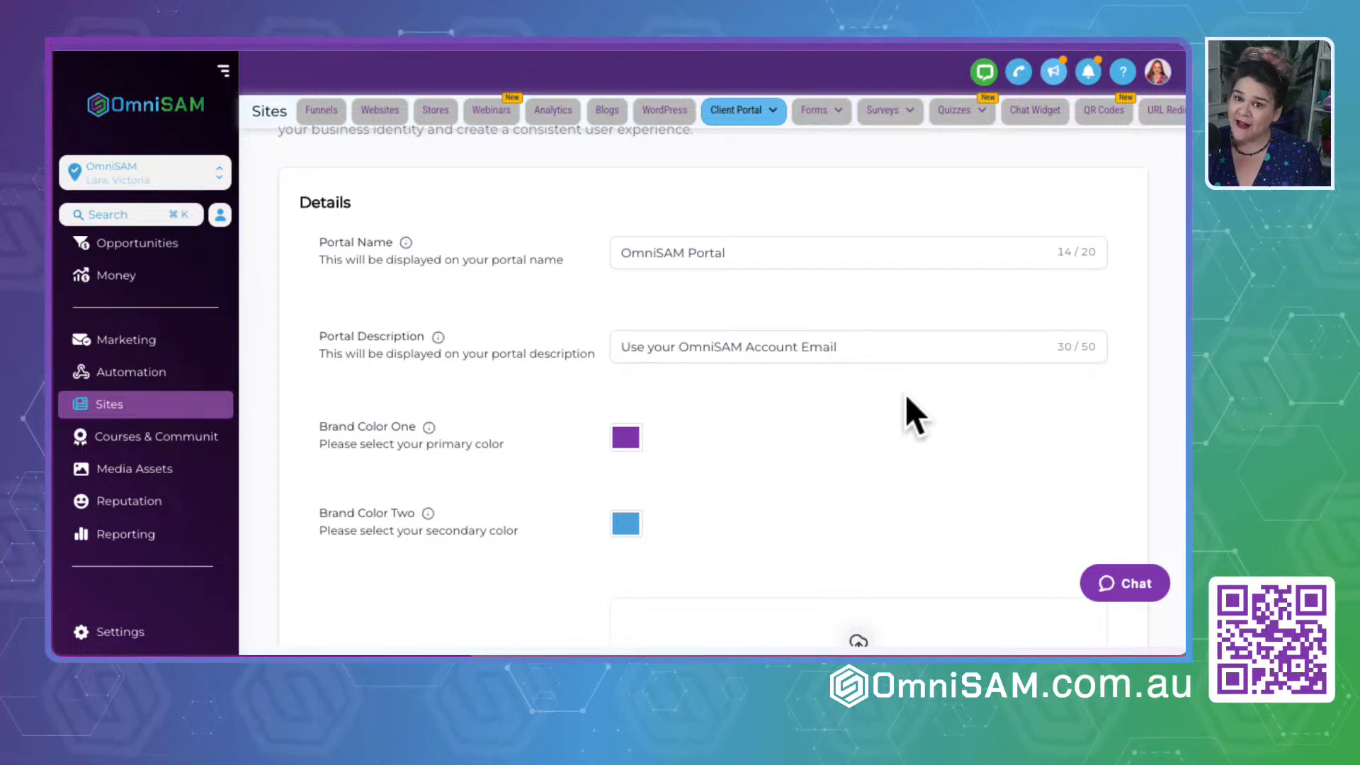
- Examine the remaining branding details: brand colors, favicon, portal image, logo, support email and copyright
{"action": "scroll", "coordinate": [457, 575], "scroll_direction": "down", "scroll_amount": 1}
{"action": "scroll", "coordinate": [459, 578], "scroll_direction": "down", "scroll_amount": 3}
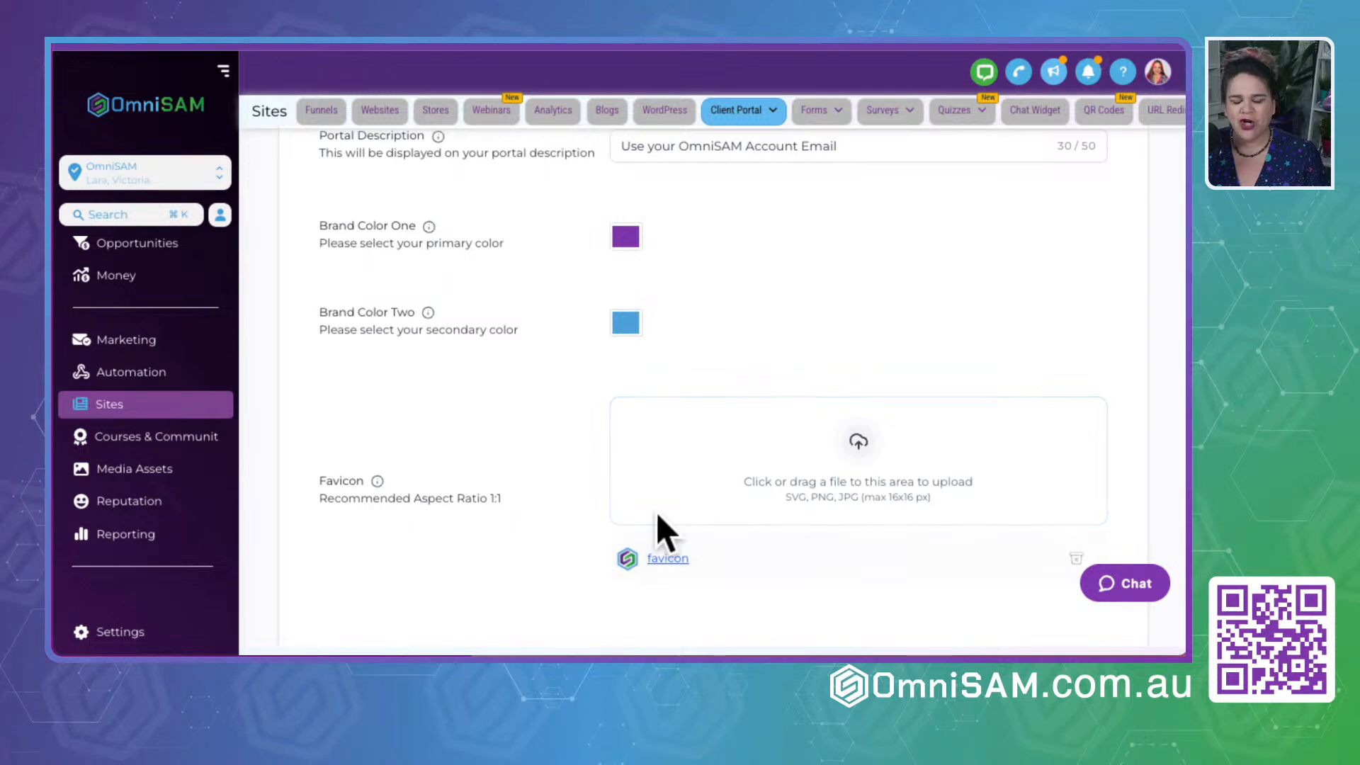
{"action": "scroll", "coordinate": [462, 595], "scroll_direction": "down", "scroll_amount": 5}
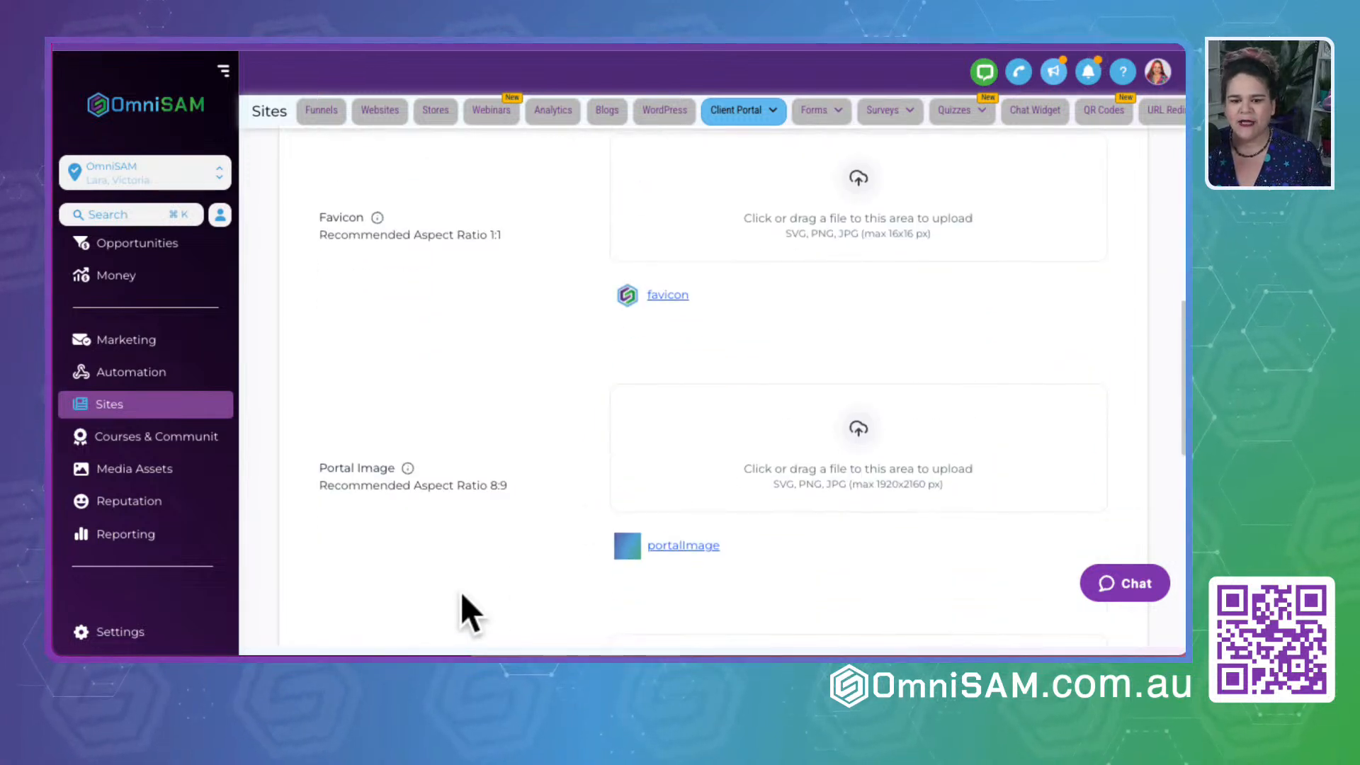
{"action": "scroll", "coordinate": [460, 592], "scroll_direction": "down", "scroll_amount": 2}
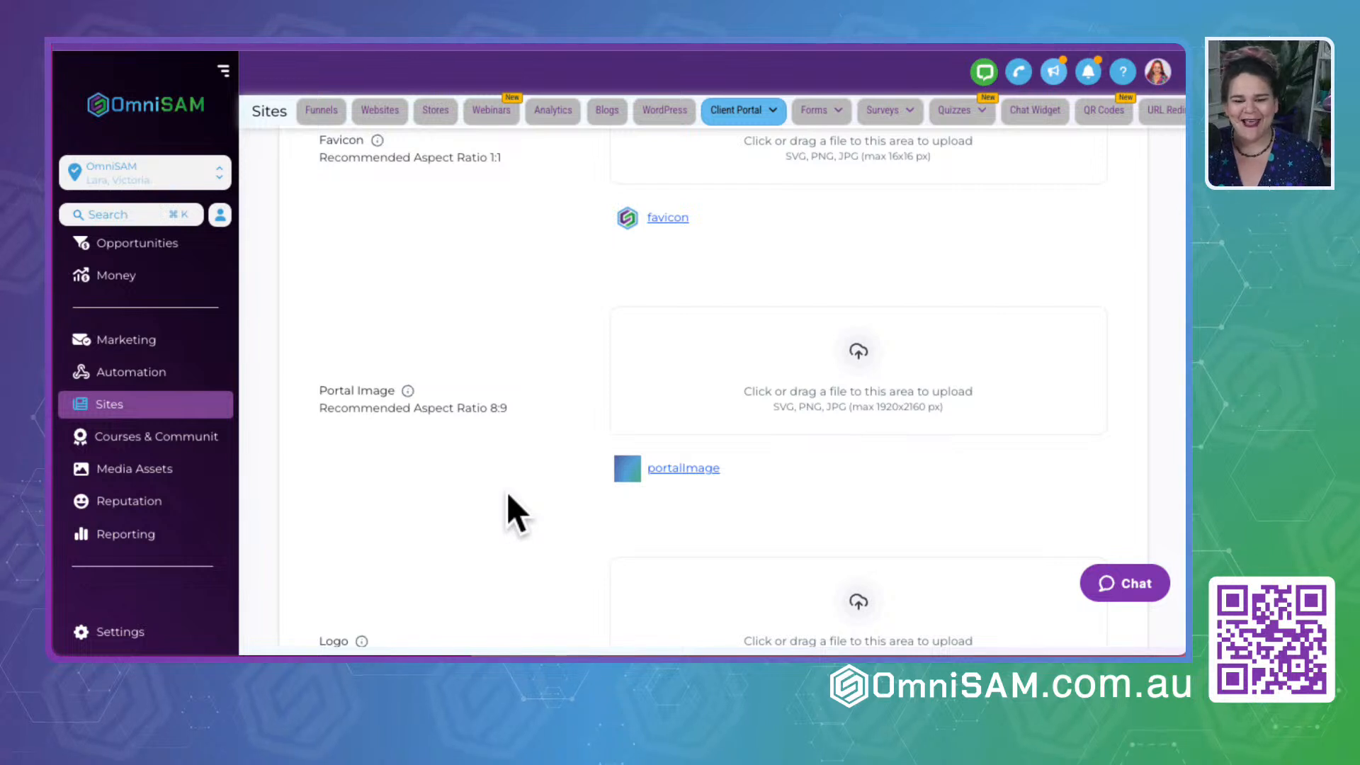
{"action": "scroll", "coordinate": [509, 495], "scroll_direction": "down", "scroll_amount": 5}
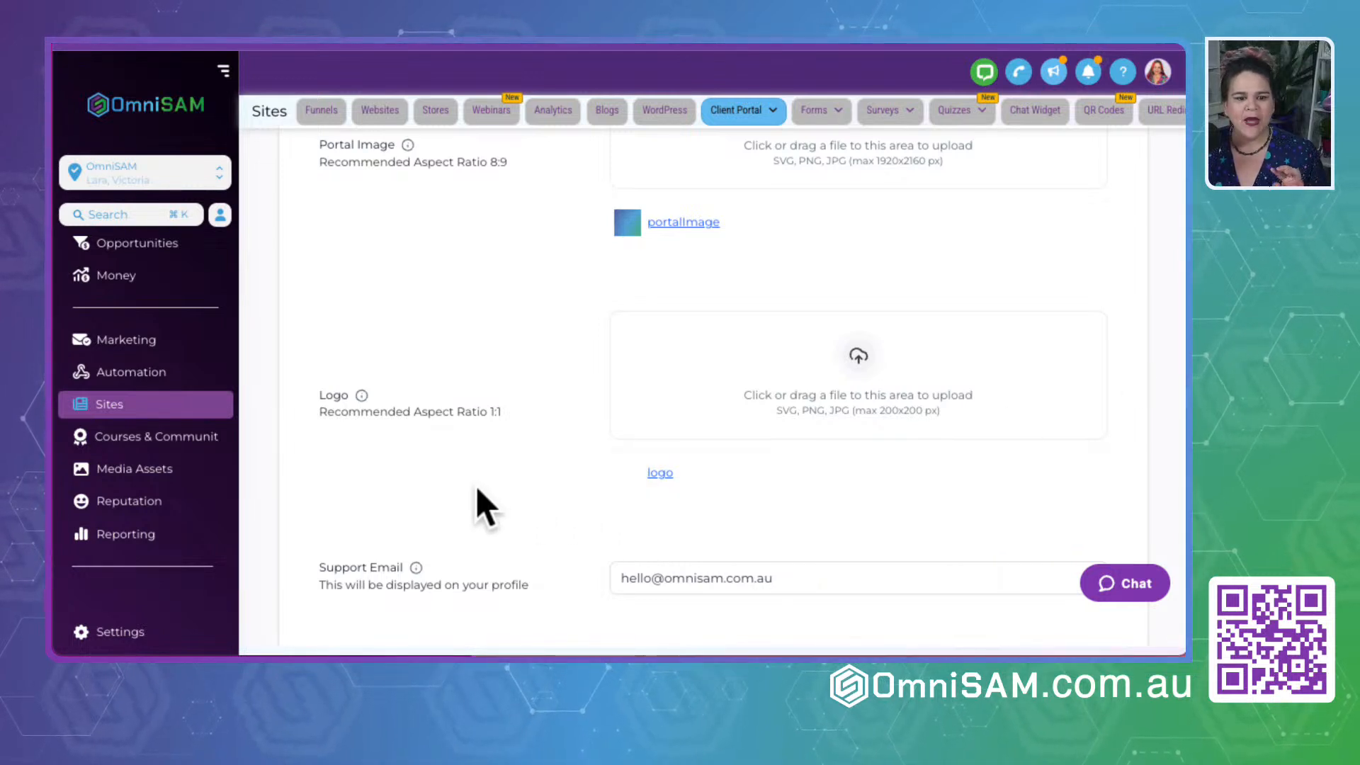
{"action": "mouse_move", "coordinate": [717, 486]}
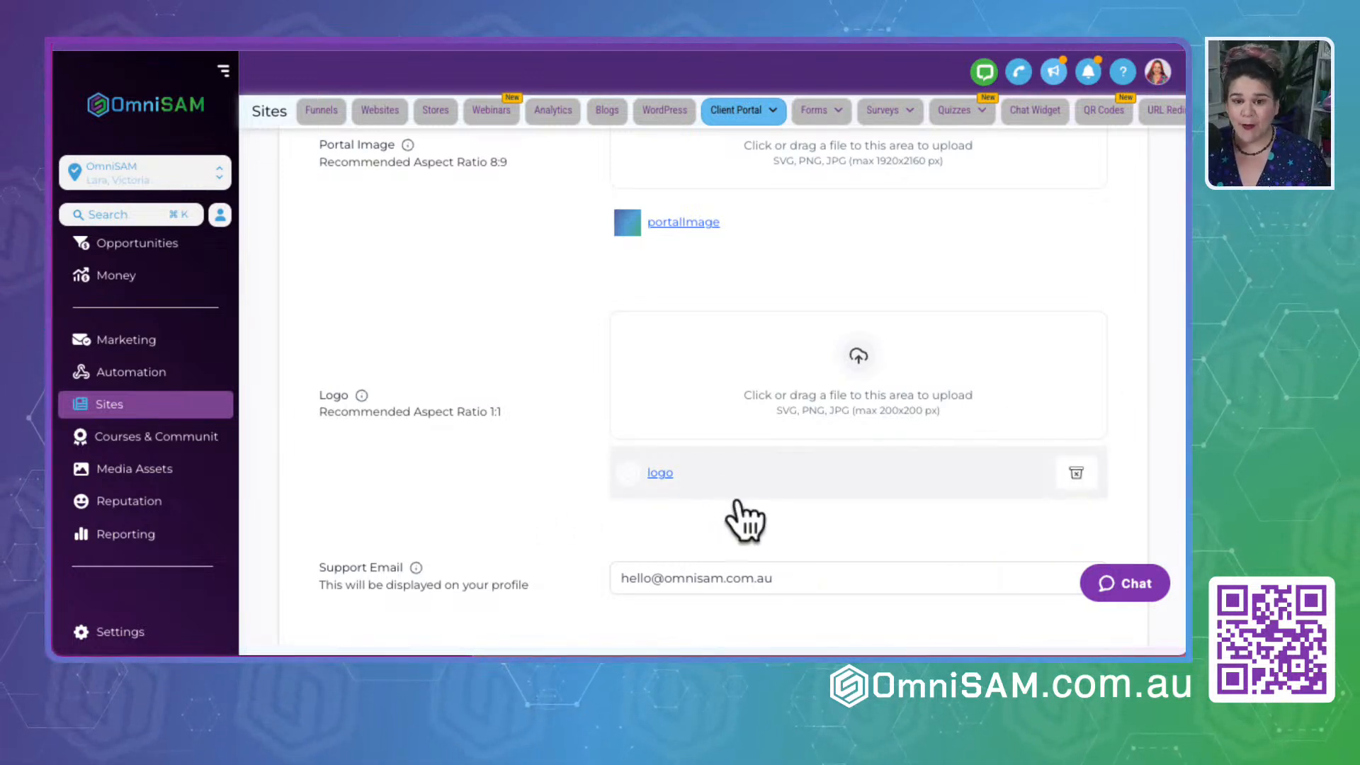
{"action": "mouse_move", "coordinate": [673, 480]}
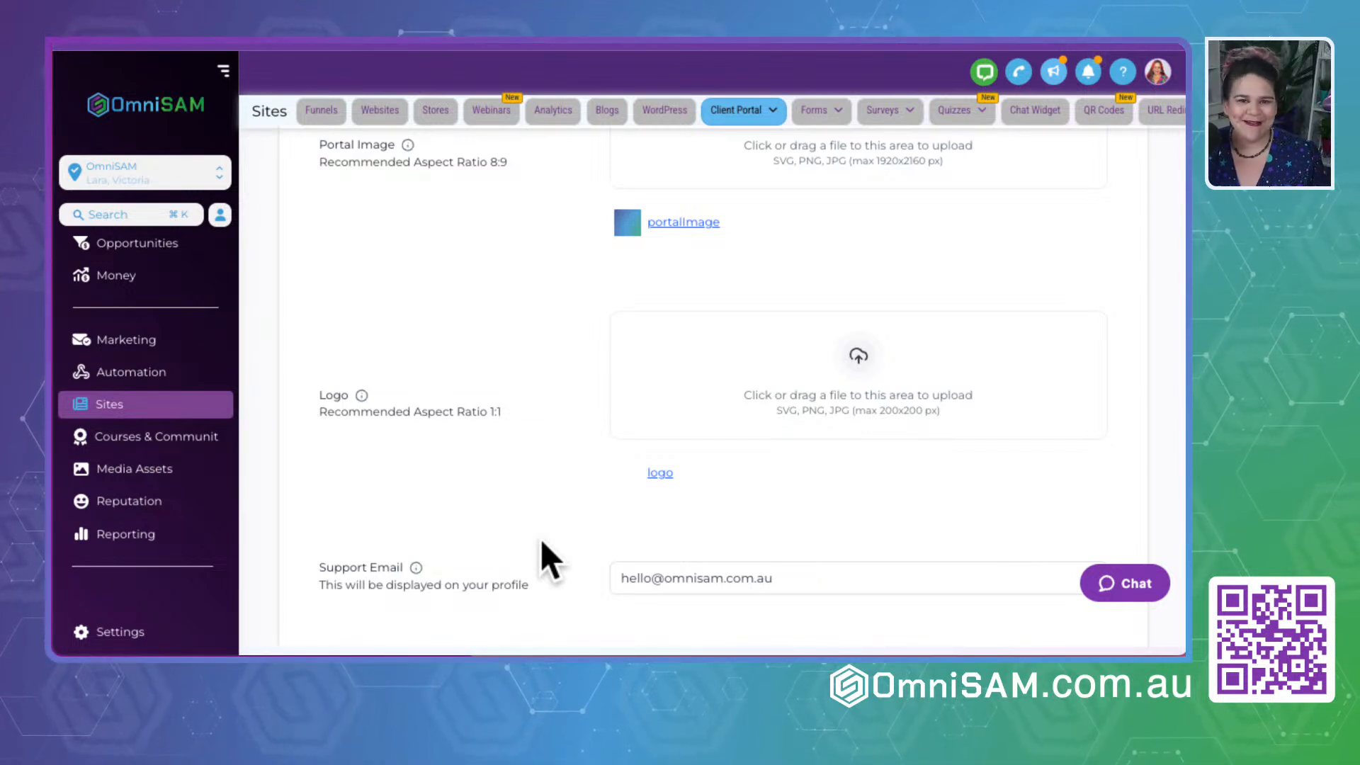
{"action": "scroll", "coordinate": [543, 544], "scroll_direction": "down", "scroll_amount": 1}
{"action": "scroll", "coordinate": [541, 539], "scroll_direction": "down", "scroll_amount": 3}
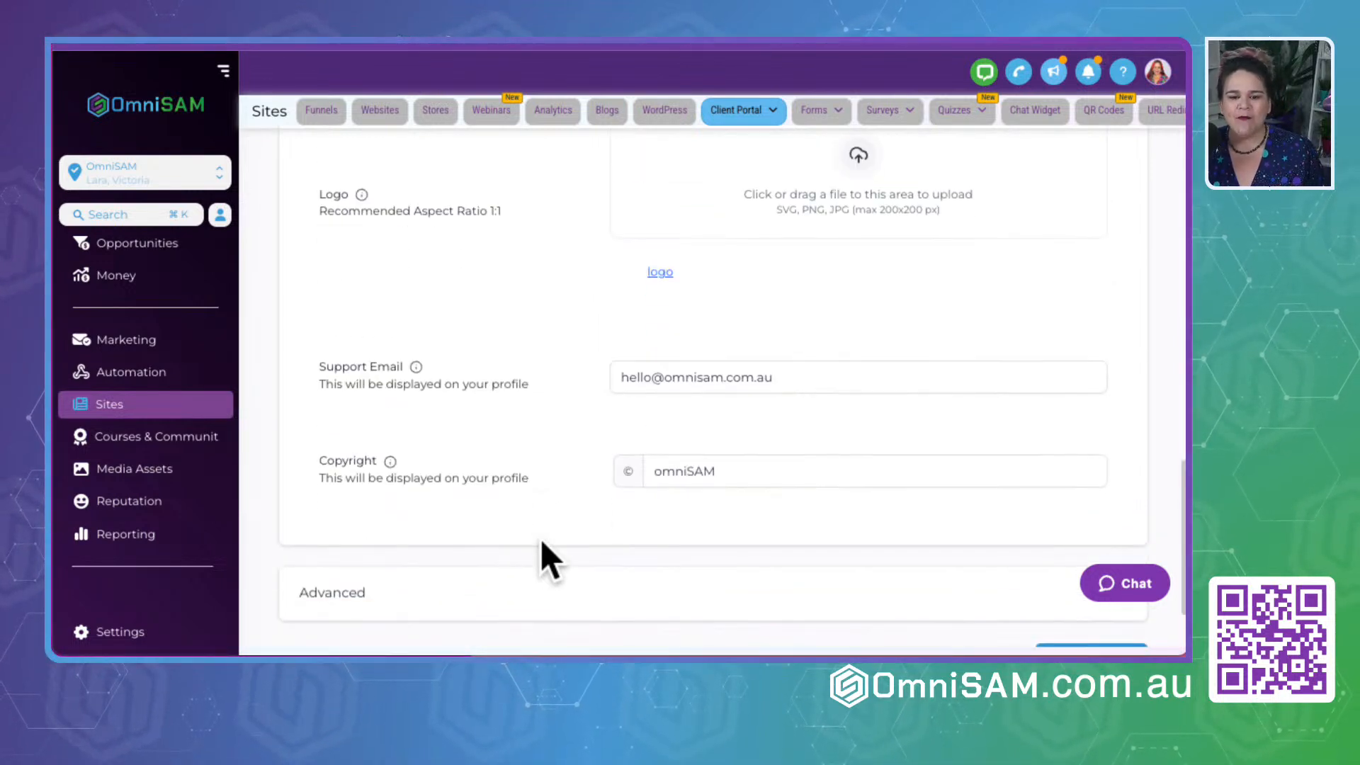
{"action": "scroll", "coordinate": [557, 503], "scroll_direction": "down", "scroll_amount": 2}
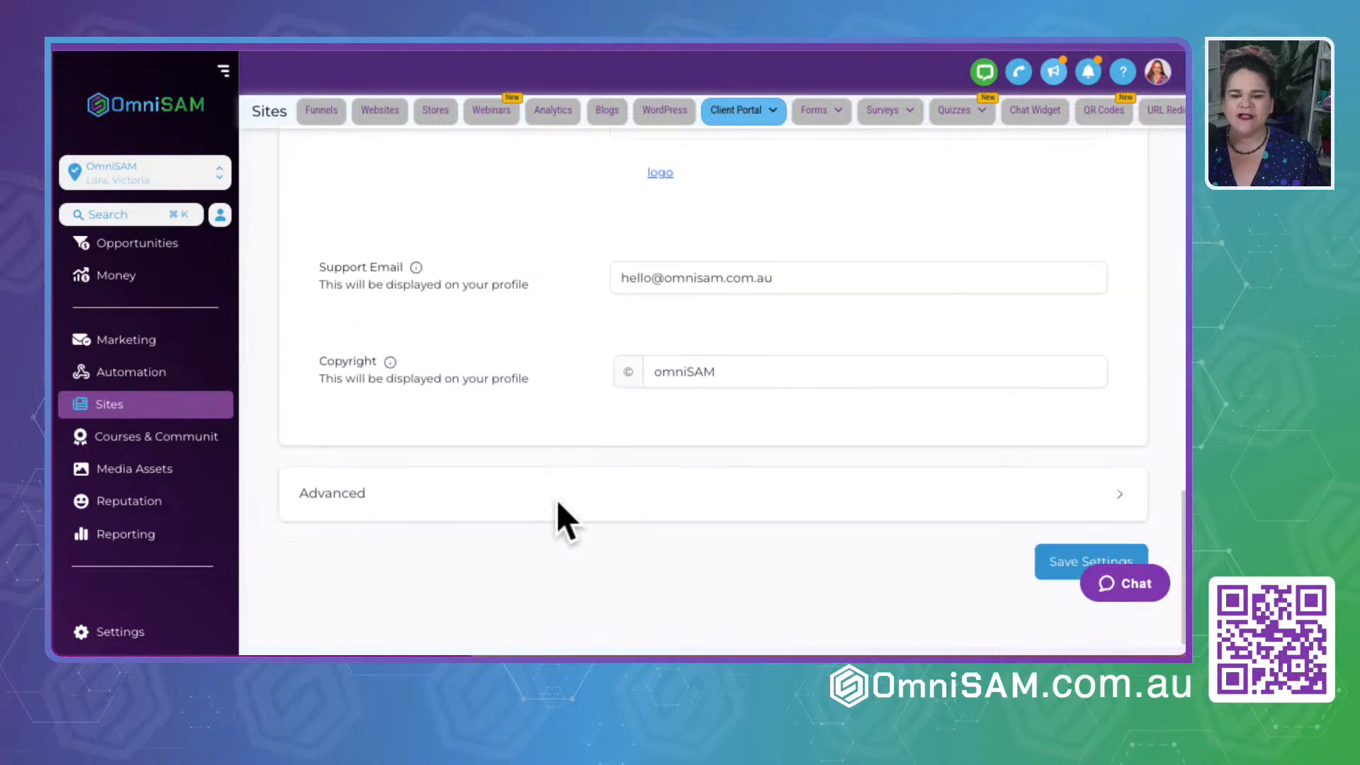
- Expand the Advanced branding section, look over the Custom JS and tracking code editors, and collapse it again
{"action": "left_click", "coordinate": [1115, 495]}
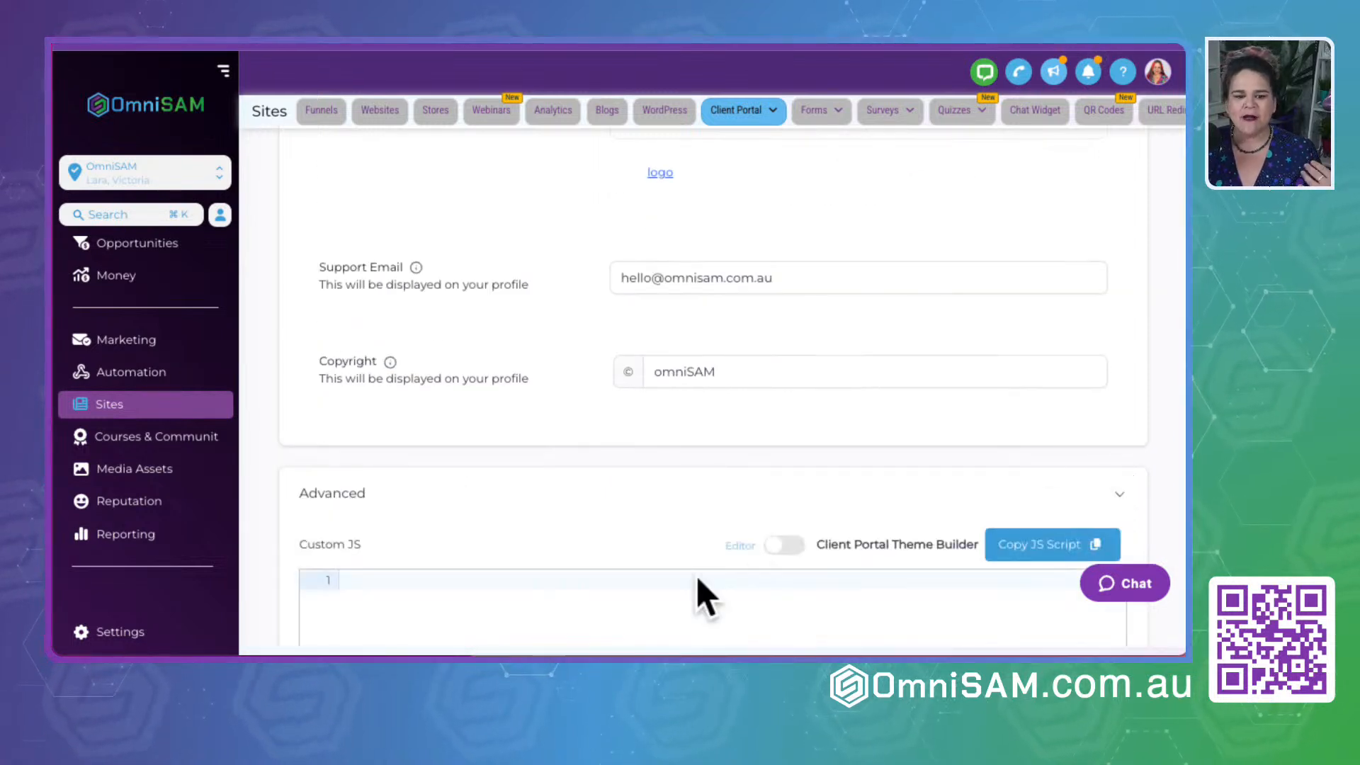
{"action": "scroll", "coordinate": [698, 581], "scroll_direction": "down", "scroll_amount": 10}
{"action": "scroll", "coordinate": [698, 581], "scroll_direction": "down", "scroll_amount": 3}
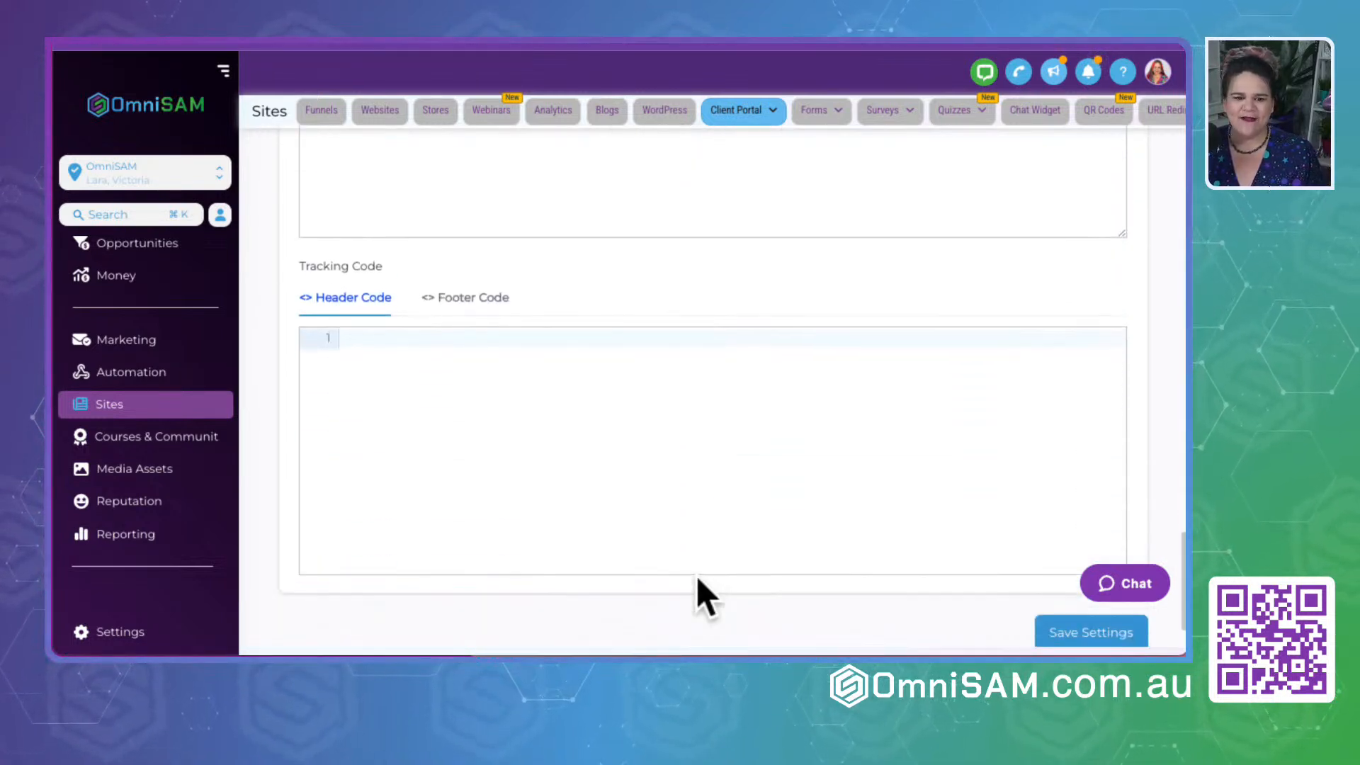
{"action": "scroll", "coordinate": [698, 580], "scroll_direction": "up", "scroll_amount": 7}
{"action": "scroll", "coordinate": [696, 576], "scroll_direction": "up", "scroll_amount": 8}
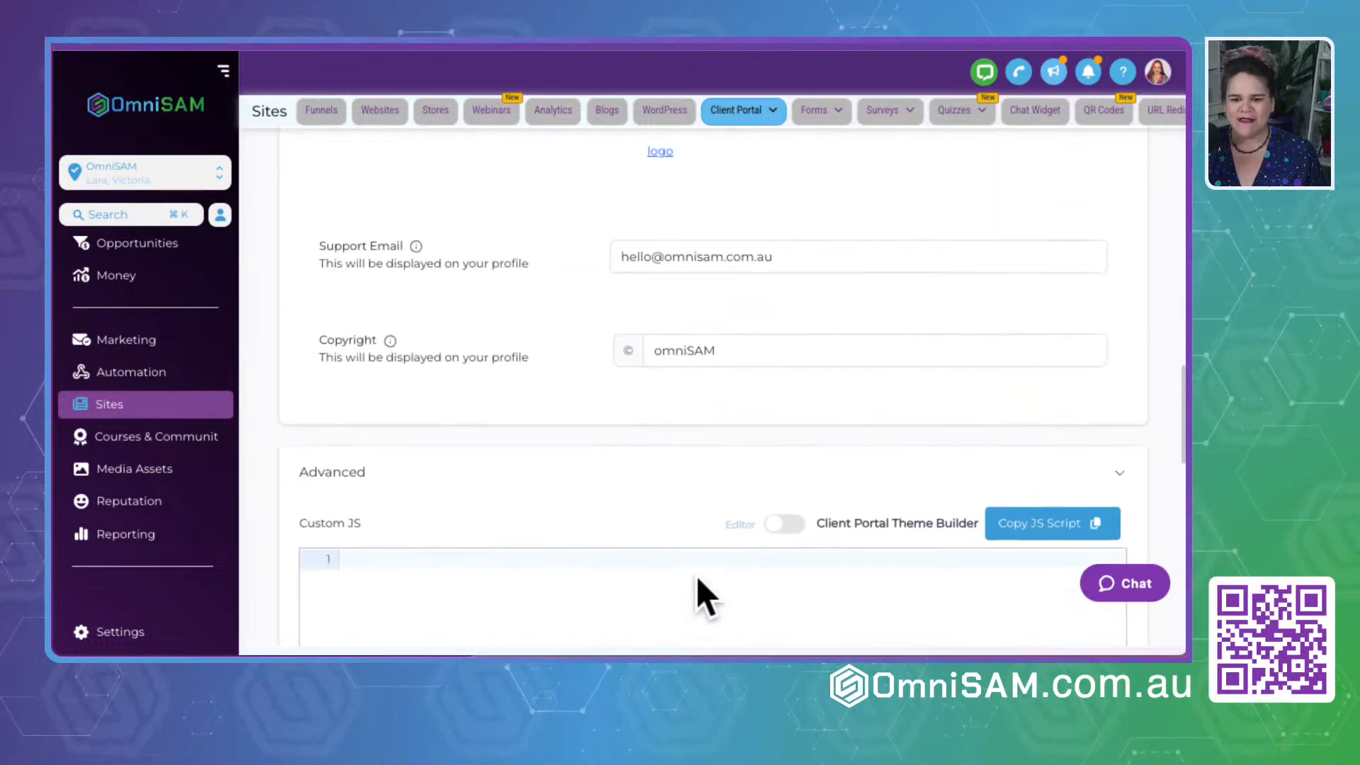
{"action": "scroll", "coordinate": [779, 466], "scroll_direction": "down", "scroll_amount": 3}
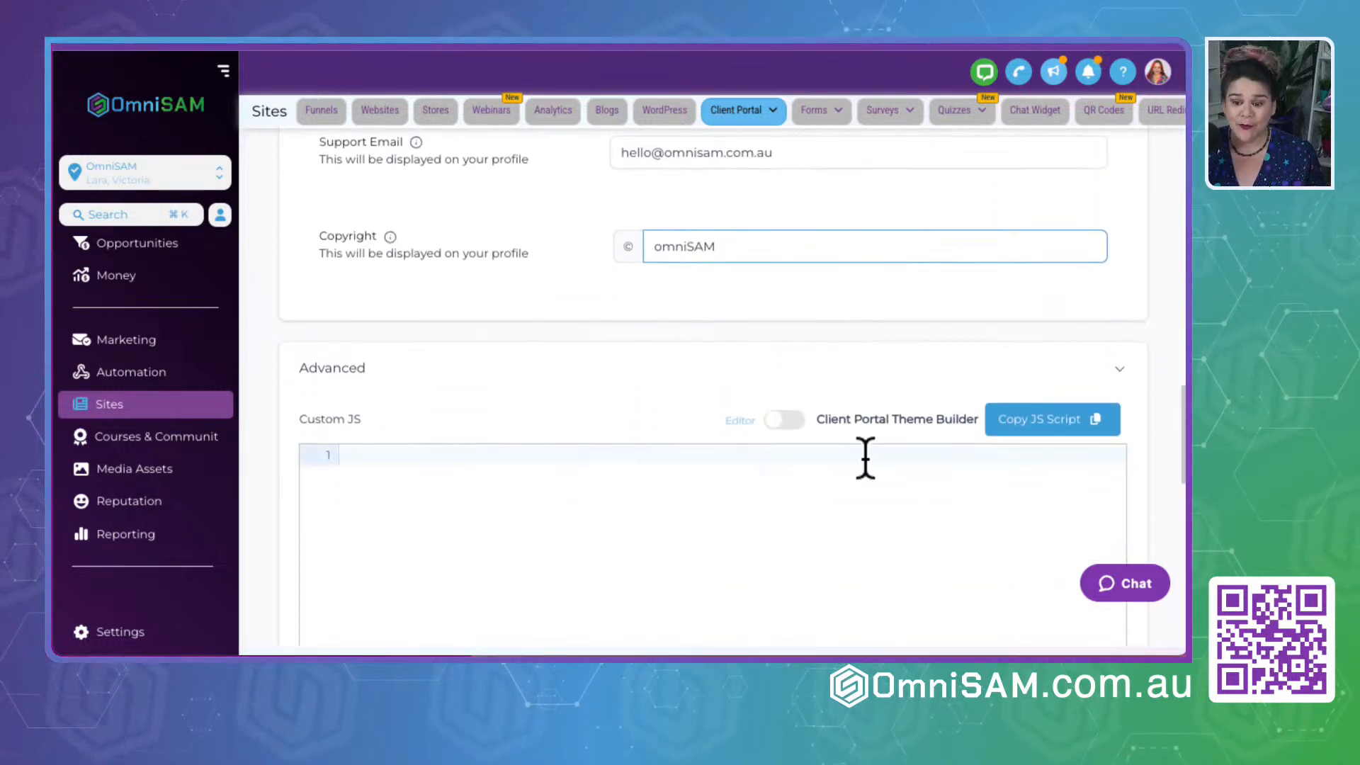
{"action": "left_click", "coordinate": [1133, 386]}
{"action": "scroll", "coordinate": [643, 425], "scroll_direction": "up", "scroll_amount": 10}
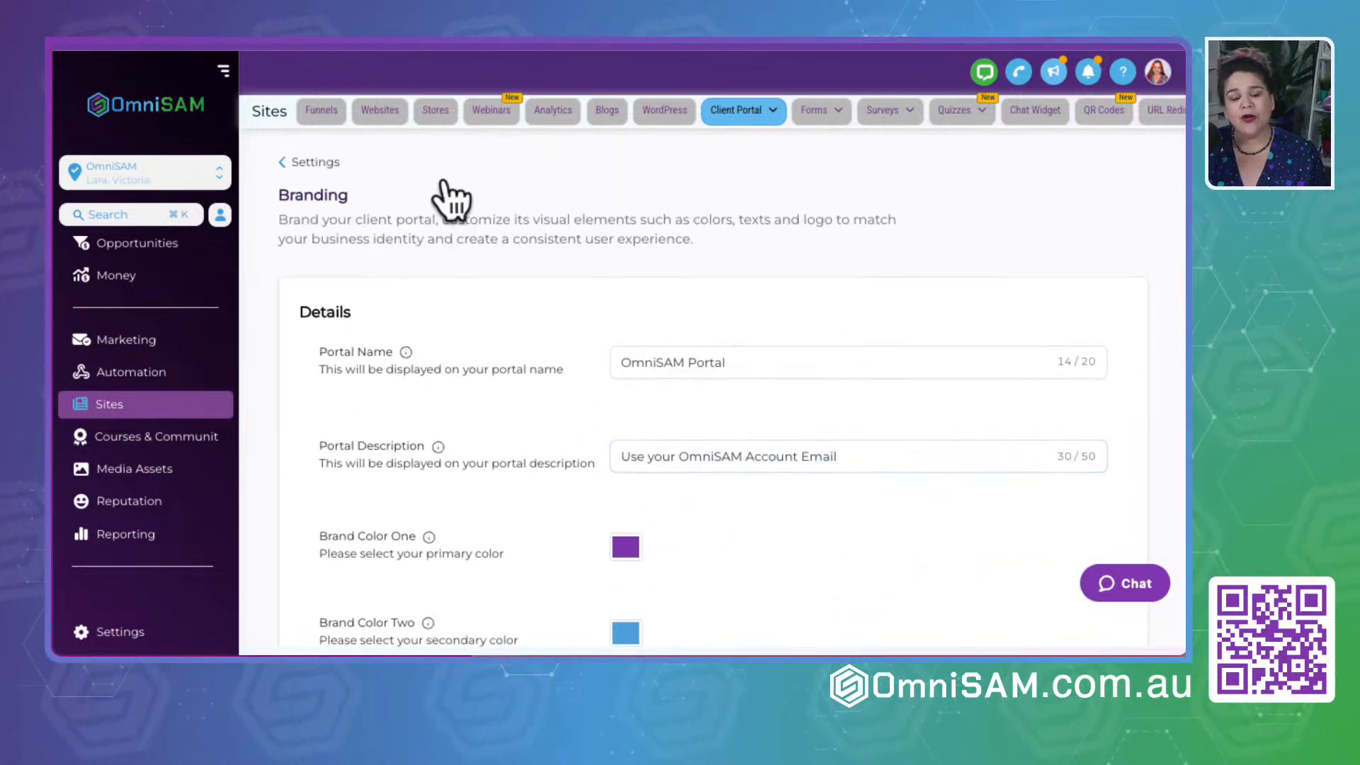
- Open the client portal's App Permissions and review the child apps and the default landing page option
{"action": "left_click", "coordinate": [306, 162]}
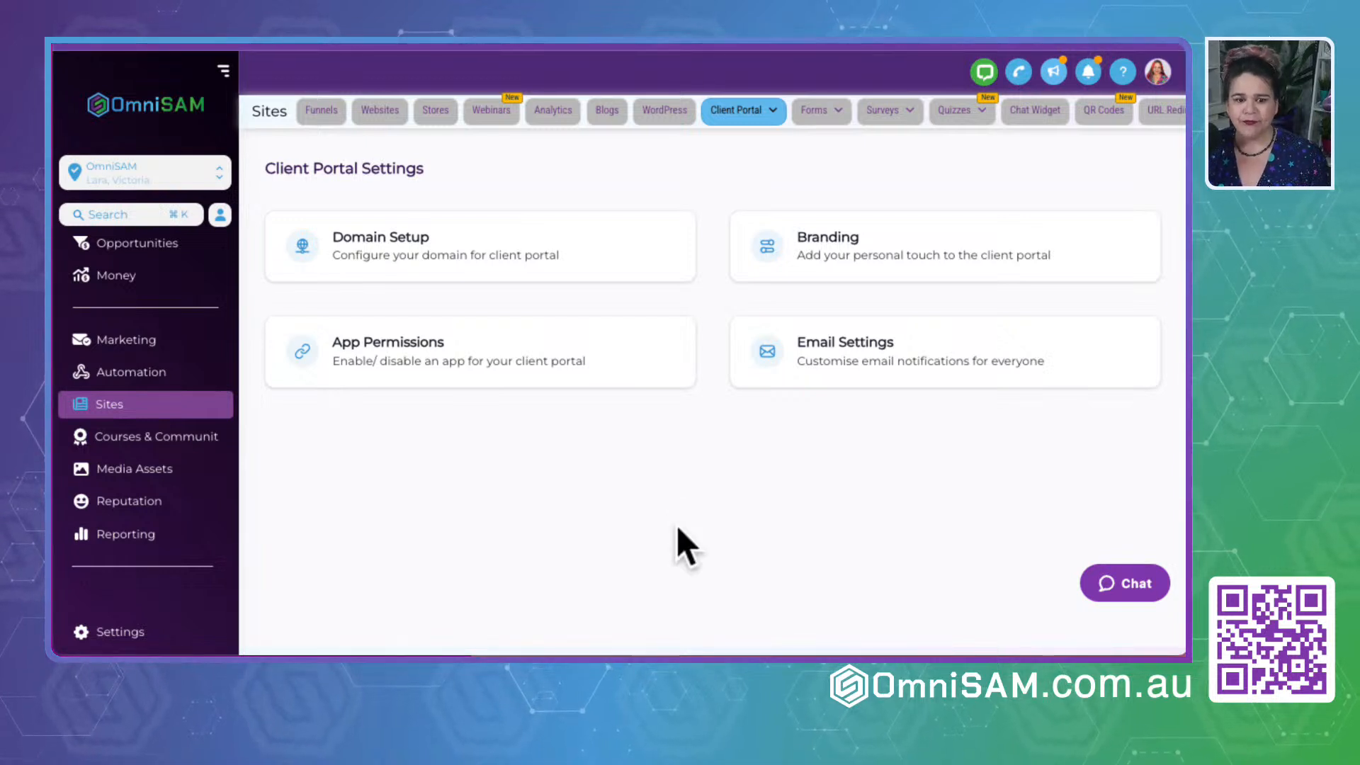
{"action": "left_click", "coordinate": [449, 354]}
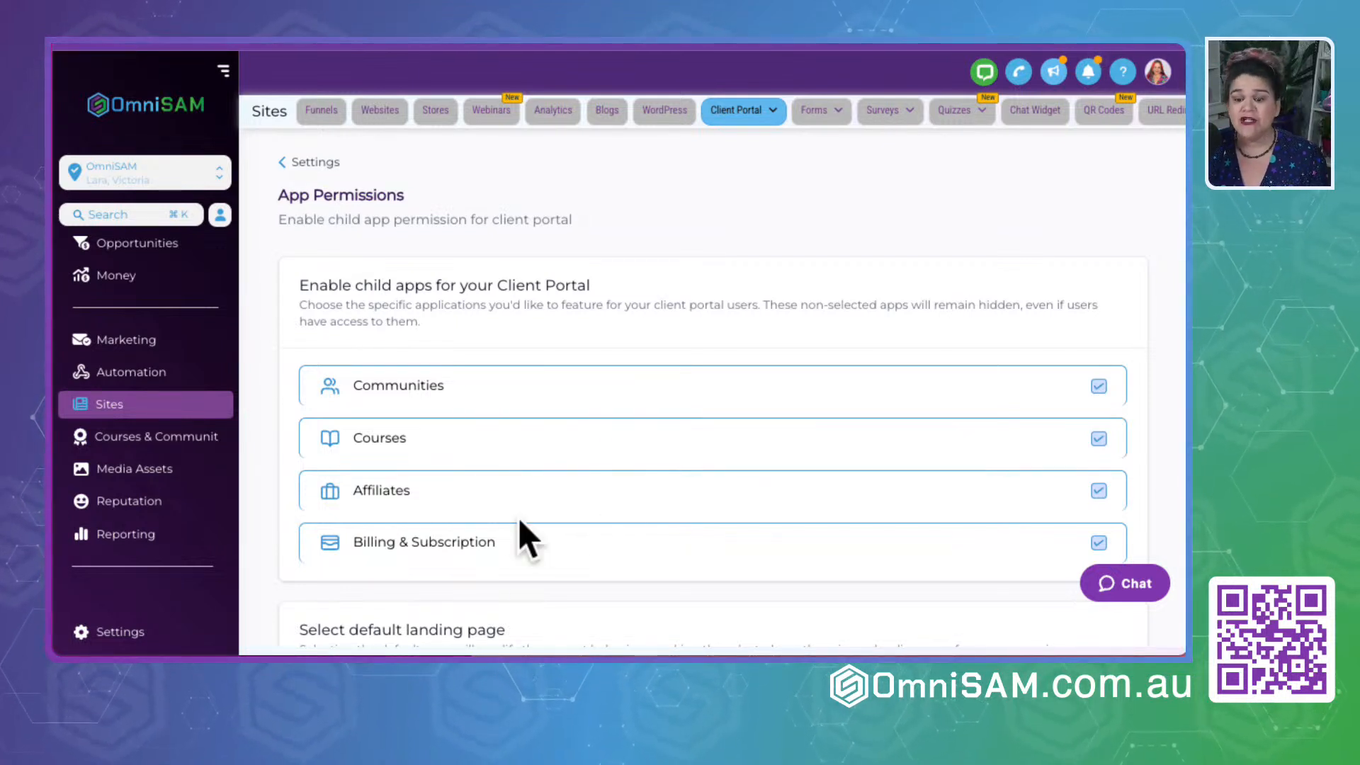
{"action": "scroll", "coordinate": [519, 524], "scroll_direction": "down", "scroll_amount": 3}
{"action": "scroll", "coordinate": [519, 524], "scroll_direction": "down", "scroll_amount": 1}
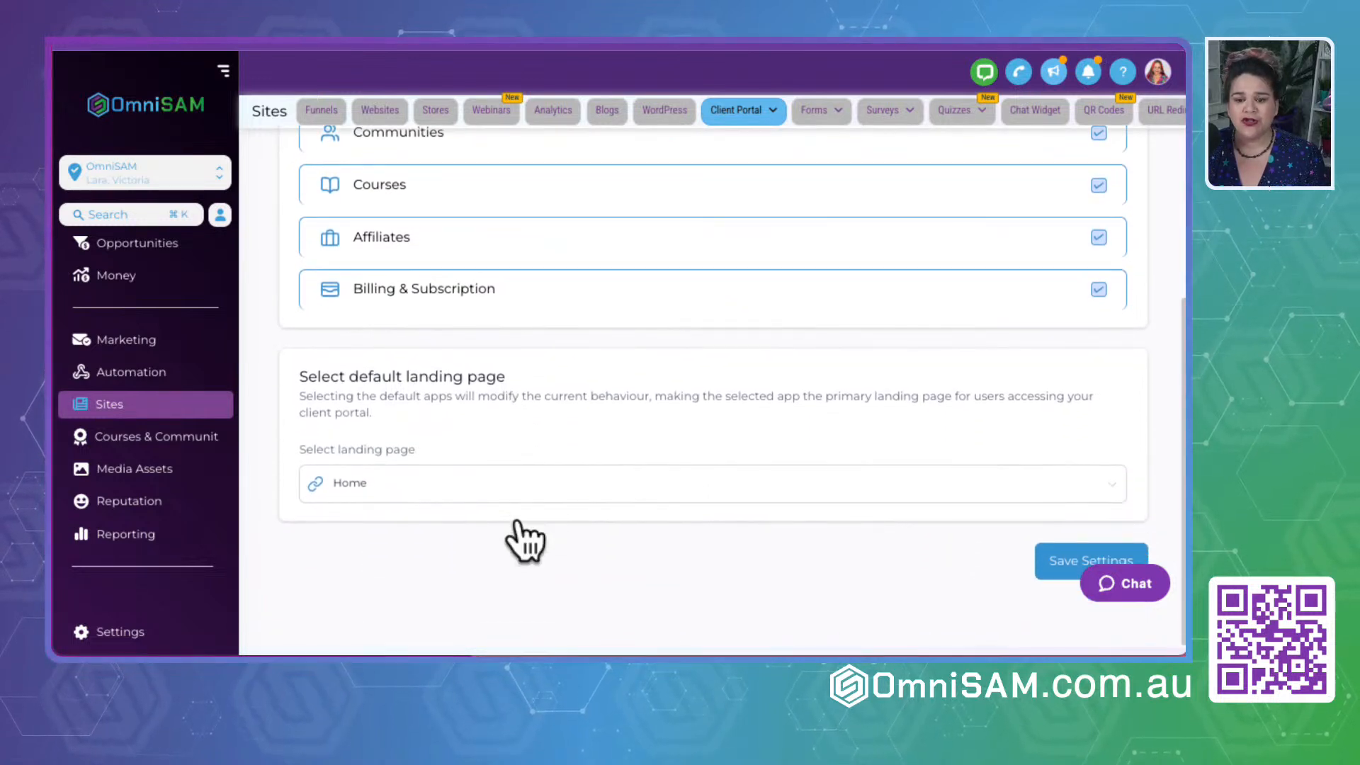
- Select Home as the default landing page for client portal users
{"action": "left_click_drag", "start_coordinate": [288, 377], "coordinate": [531, 386]}
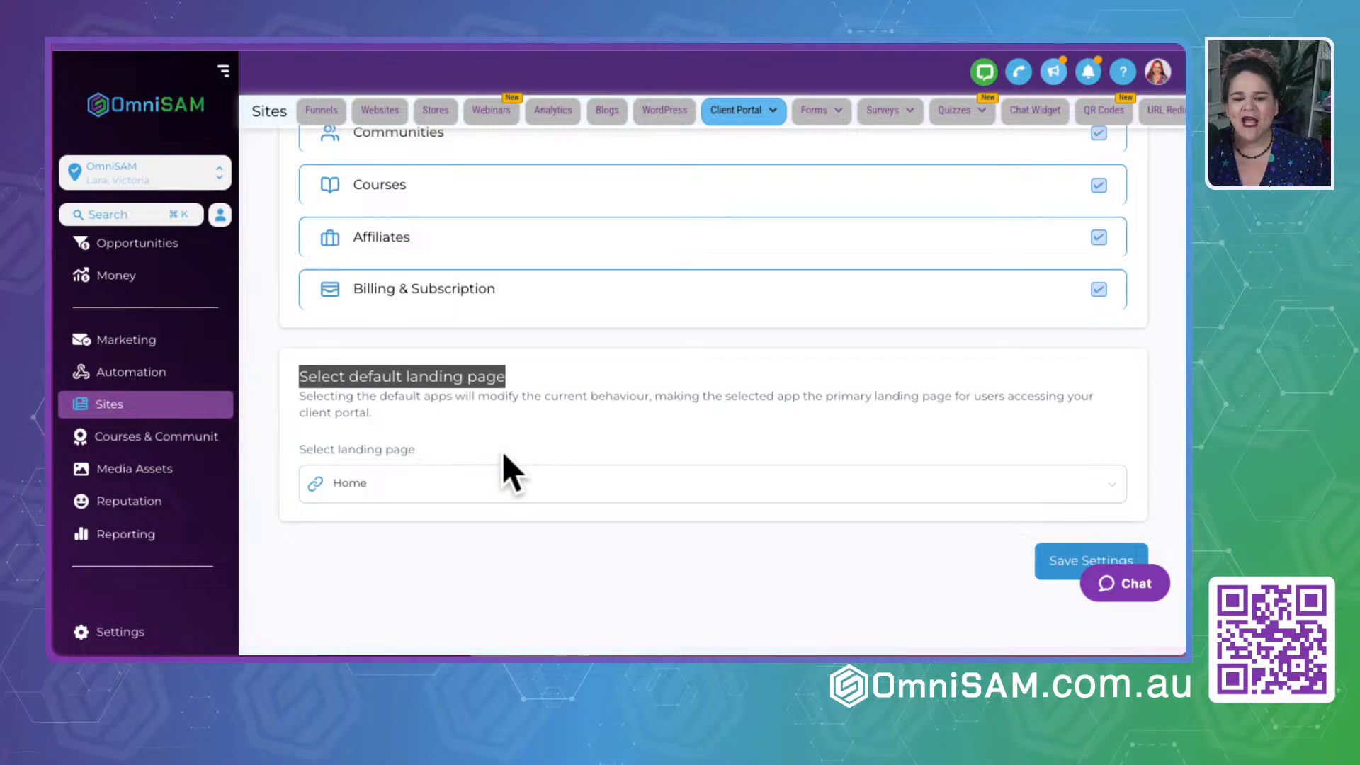
{"action": "left_click", "coordinate": [389, 486]}
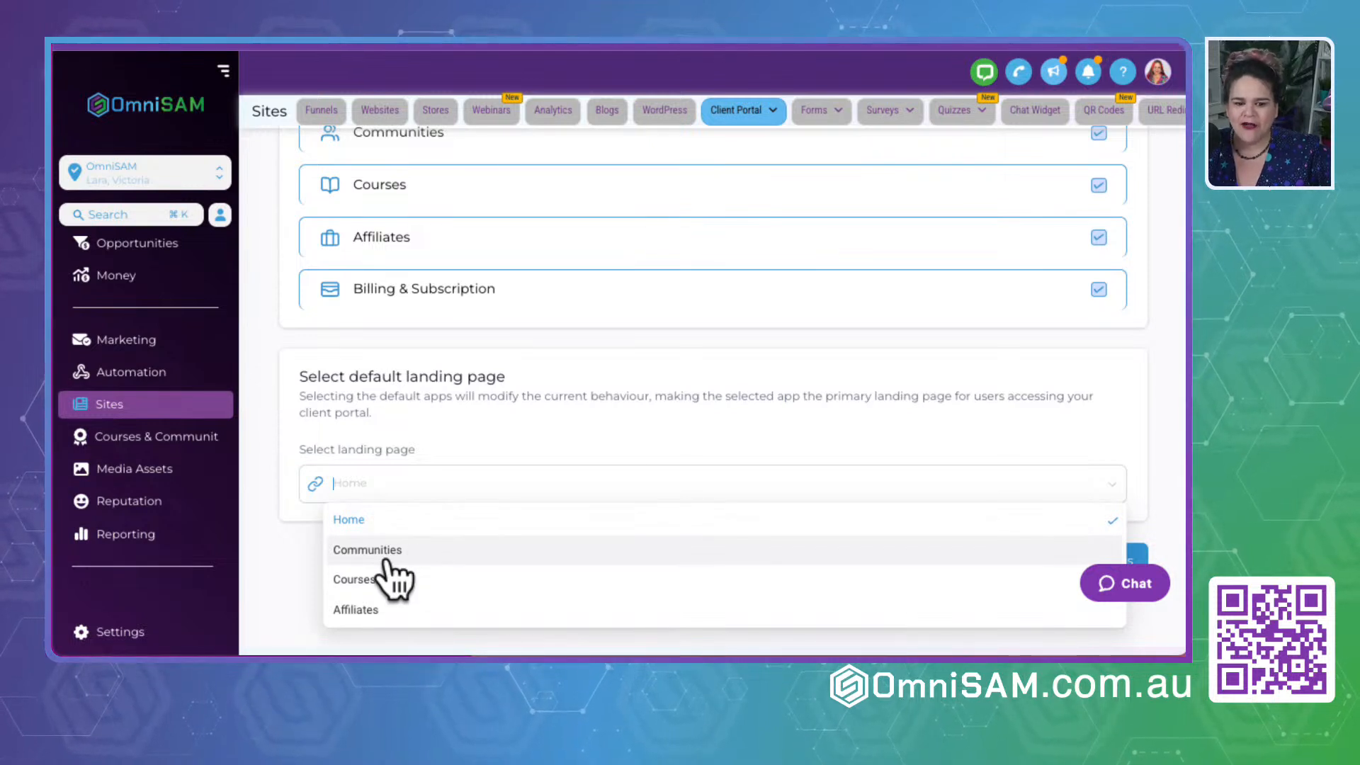
{"action": "left_click", "coordinate": [345, 524]}
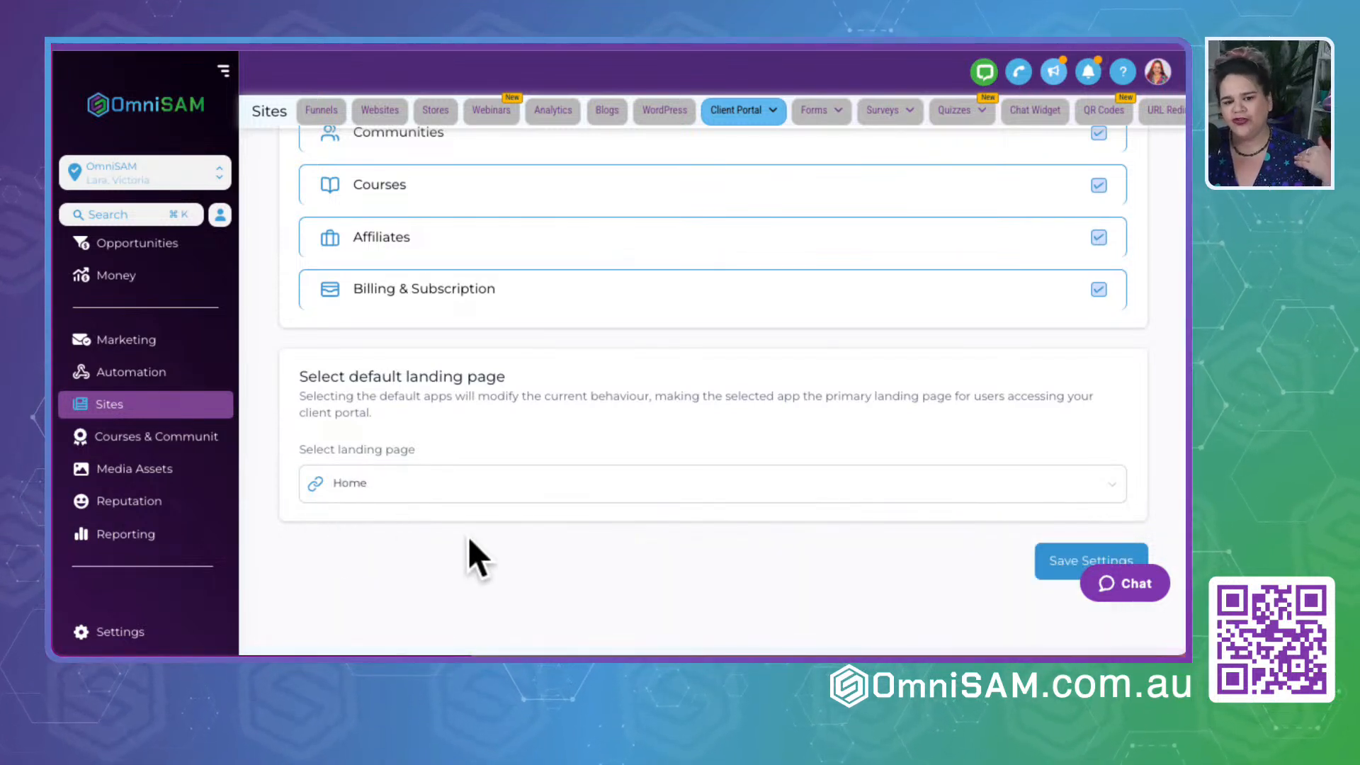
{"action": "scroll", "coordinate": [415, 411], "scroll_direction": "up", "scroll_amount": 2}
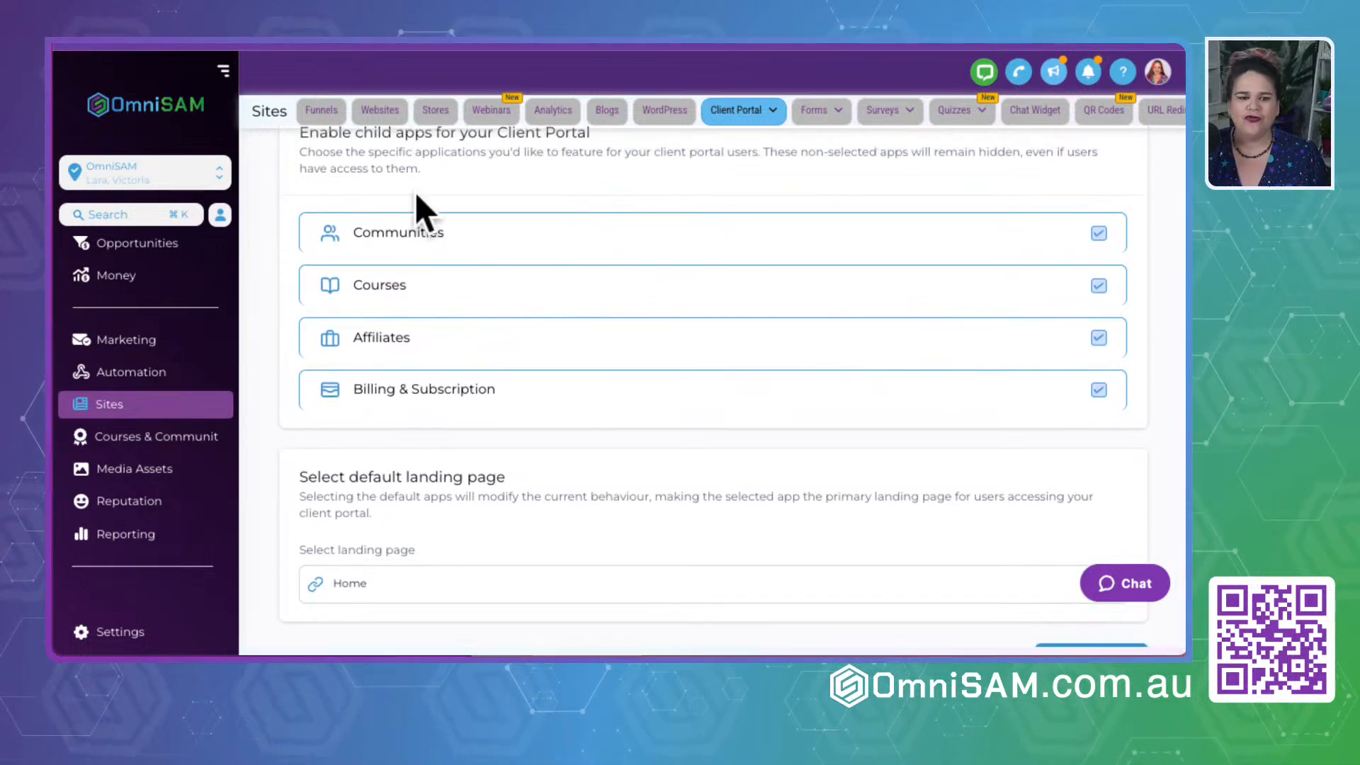
{"action": "scroll", "coordinate": [636, 365], "scroll_direction": "down", "scroll_amount": 2}
{"action": "scroll", "coordinate": [635, 365], "scroll_direction": "up", "scroll_amount": 5}
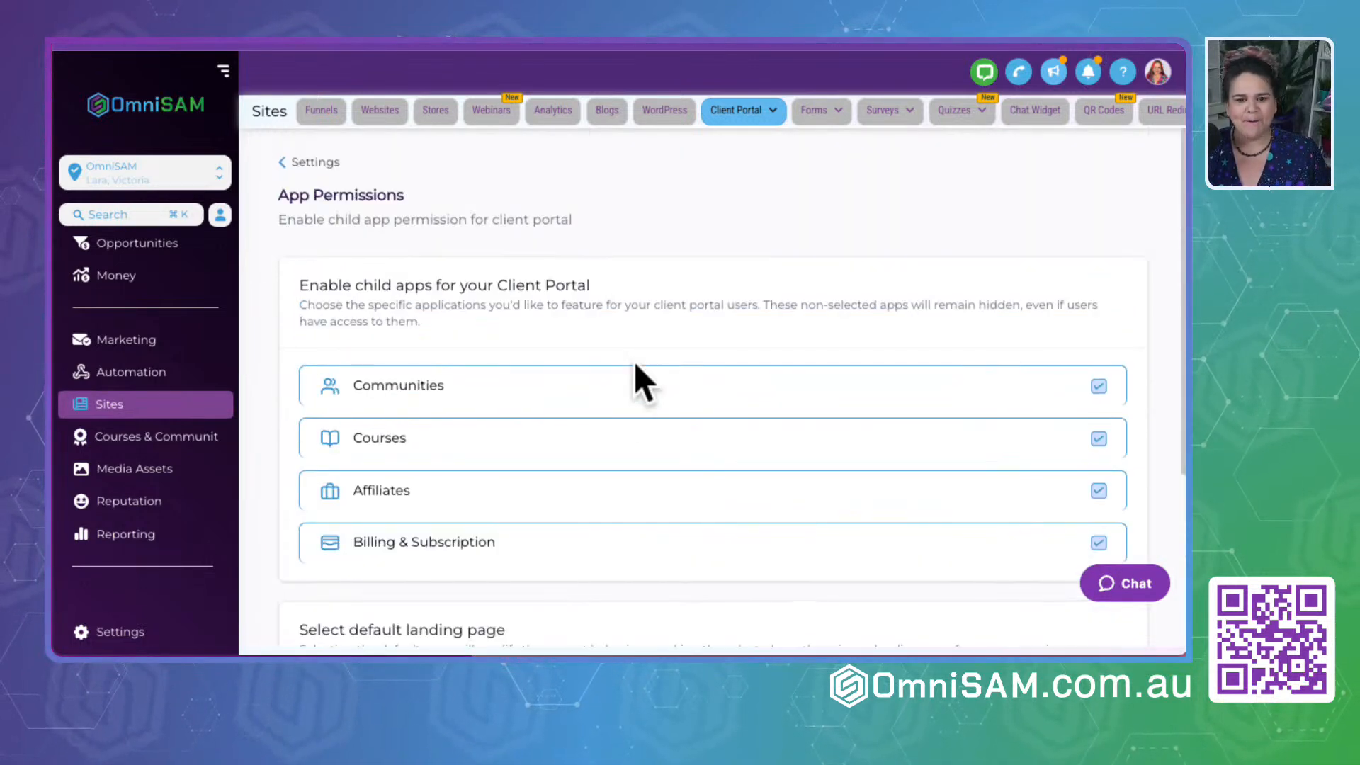
- Open the client portal's Email Settings and examine the Communities notifications, from invite and membership emails to learning and role changes
{"action": "left_click", "coordinate": [283, 162]}
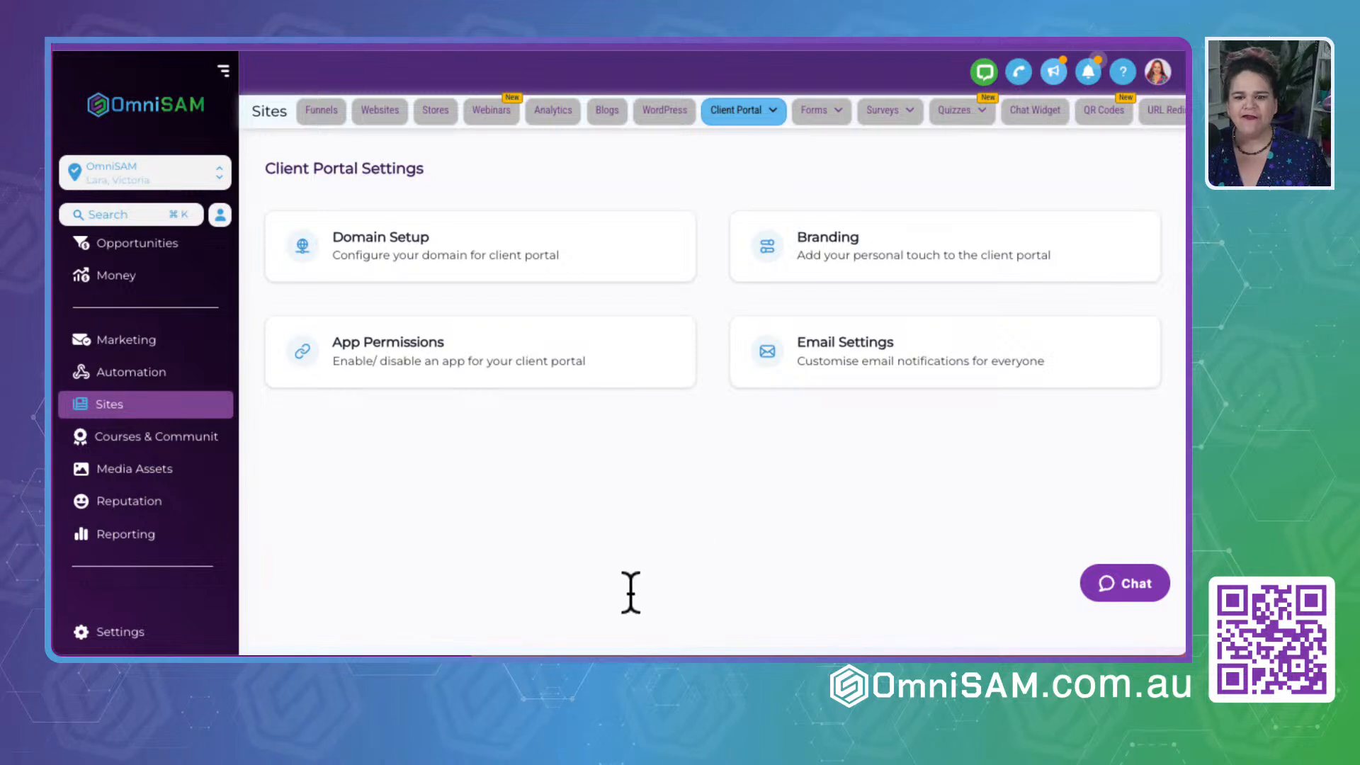
{"action": "left_click", "coordinate": [767, 355]}
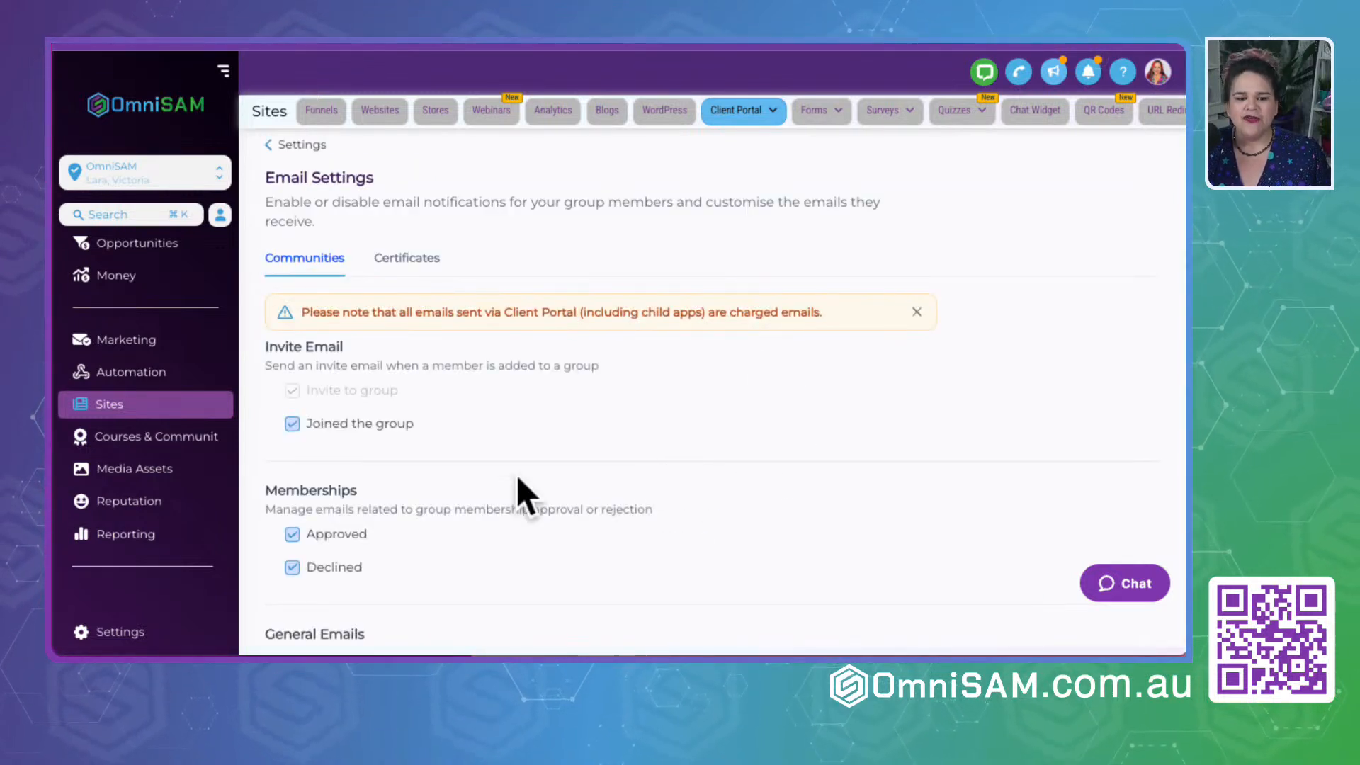
{"action": "scroll", "coordinate": [470, 489], "scroll_direction": "down", "scroll_amount": 2}
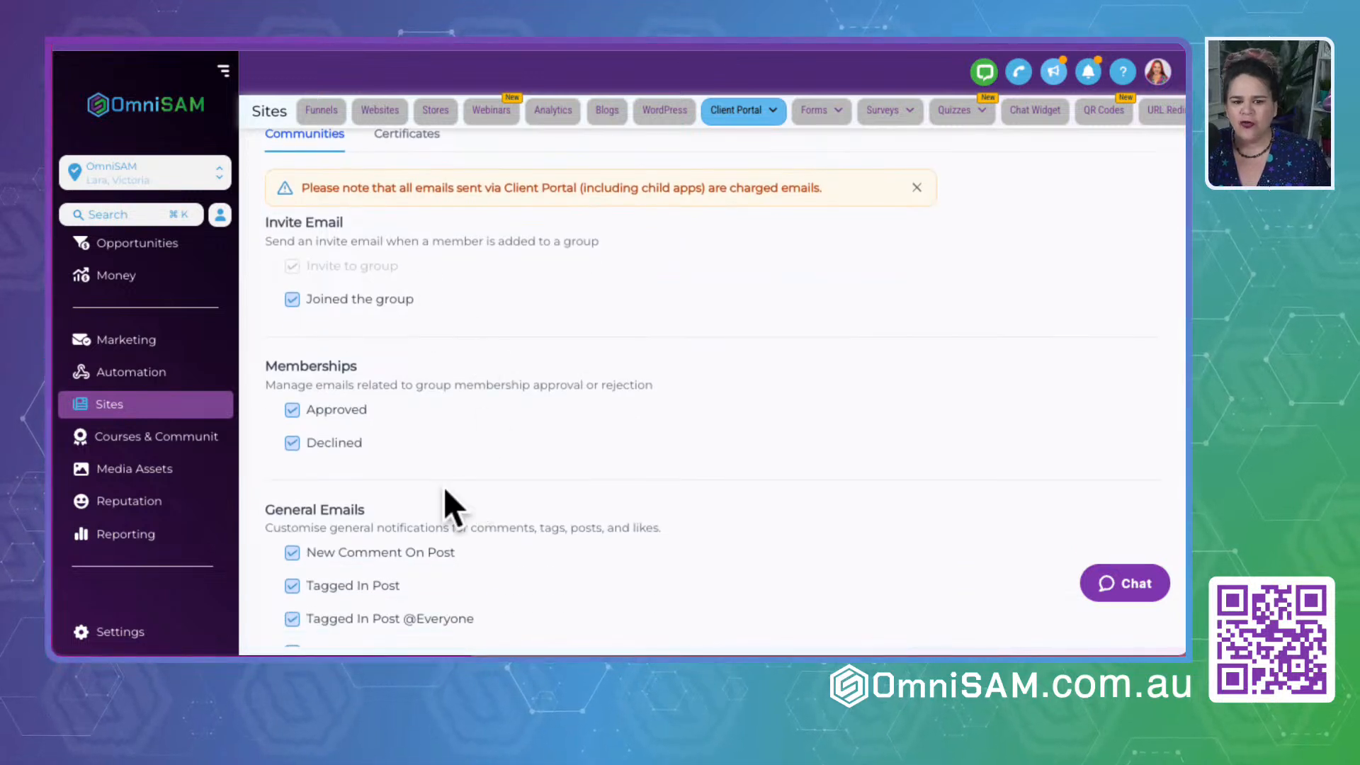
{"action": "scroll", "coordinate": [443, 486], "scroll_direction": "down", "scroll_amount": 2}
{"action": "scroll", "coordinate": [443, 486], "scroll_direction": "down", "scroll_amount": 4}
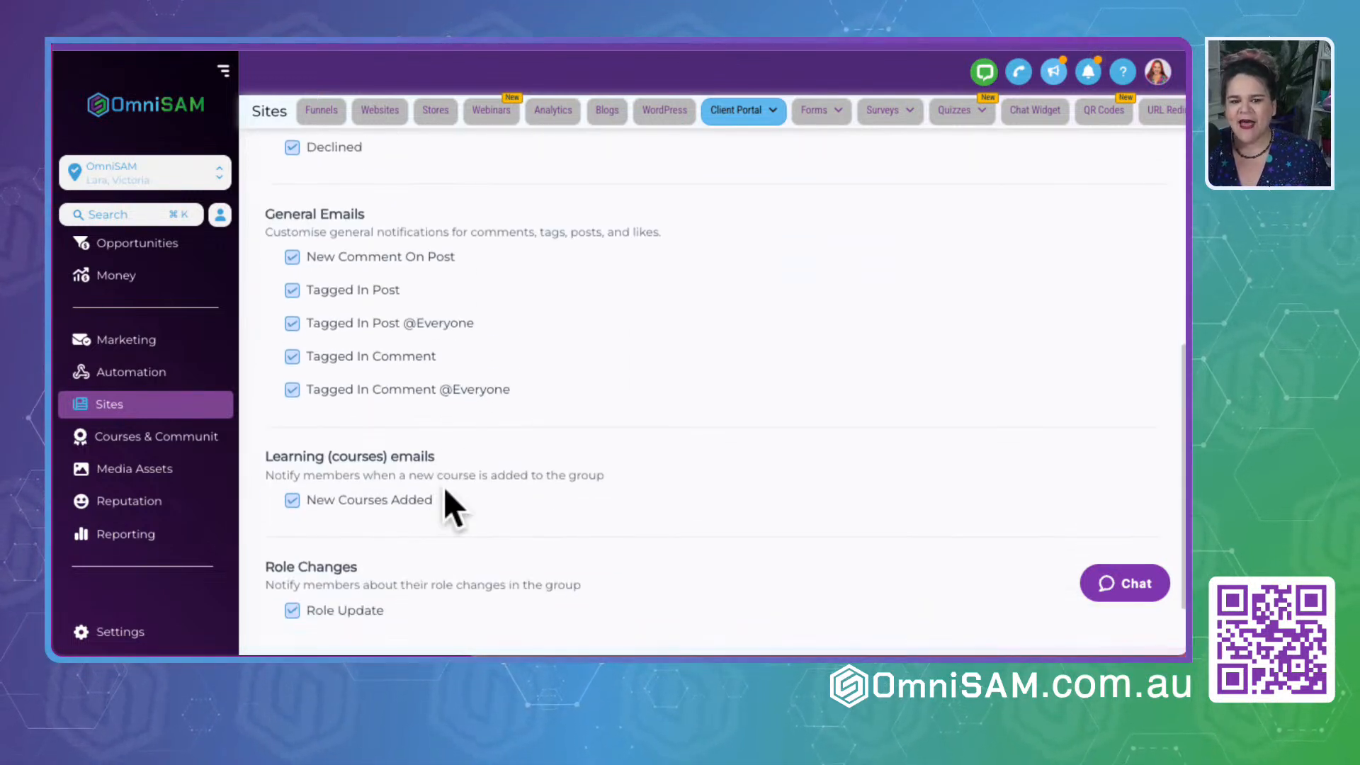
{"action": "scroll", "coordinate": [444, 486], "scroll_direction": "up", "scroll_amount": 5}
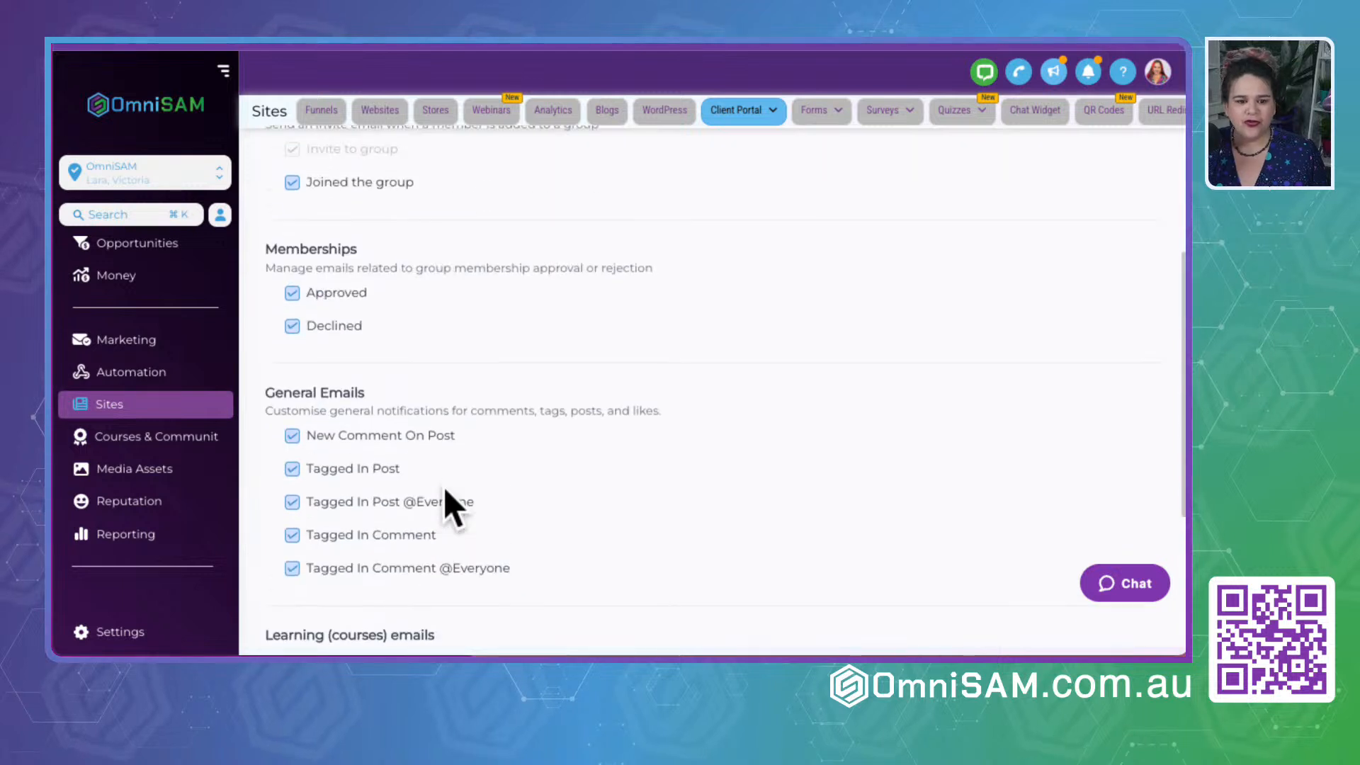
{"action": "scroll", "coordinate": [445, 488], "scroll_direction": "down", "scroll_amount": 3}
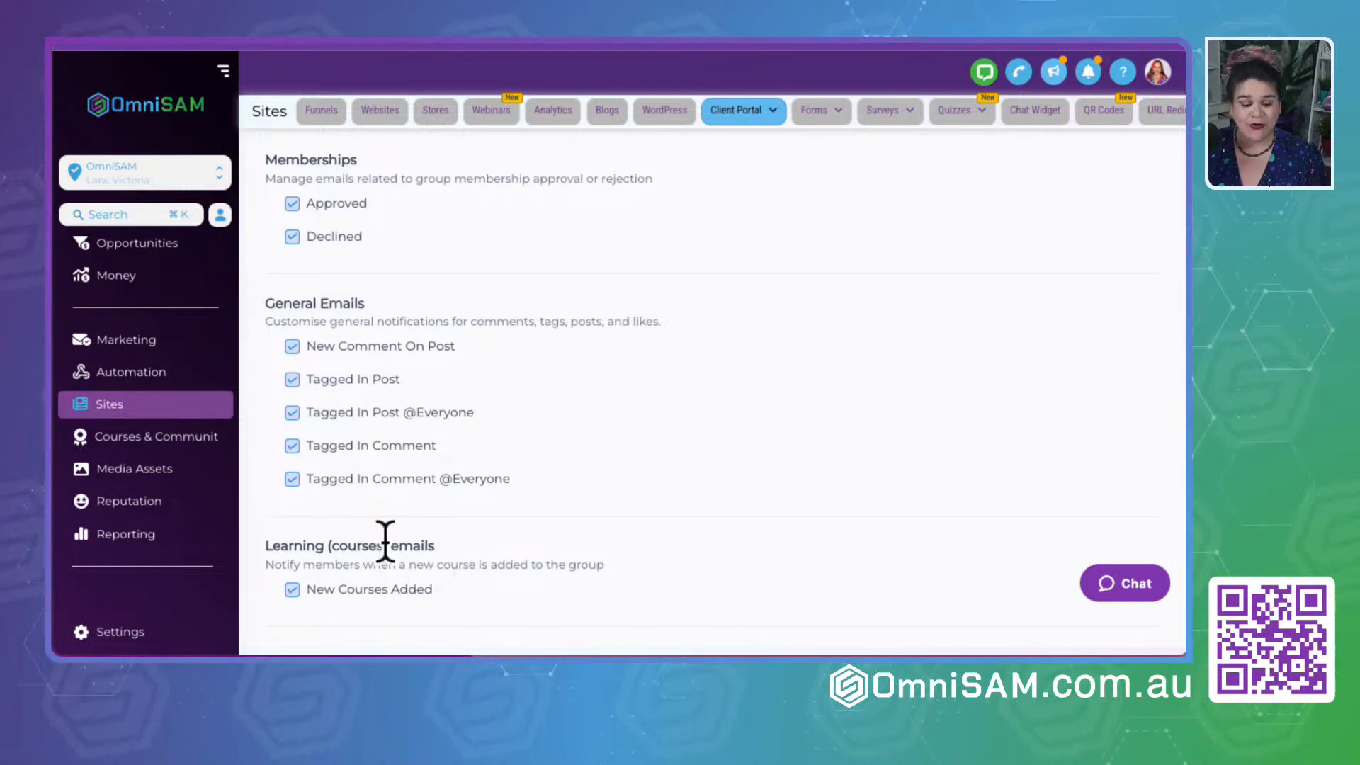
{"action": "scroll", "coordinate": [386, 541], "scroll_direction": "down", "scroll_amount": 2}
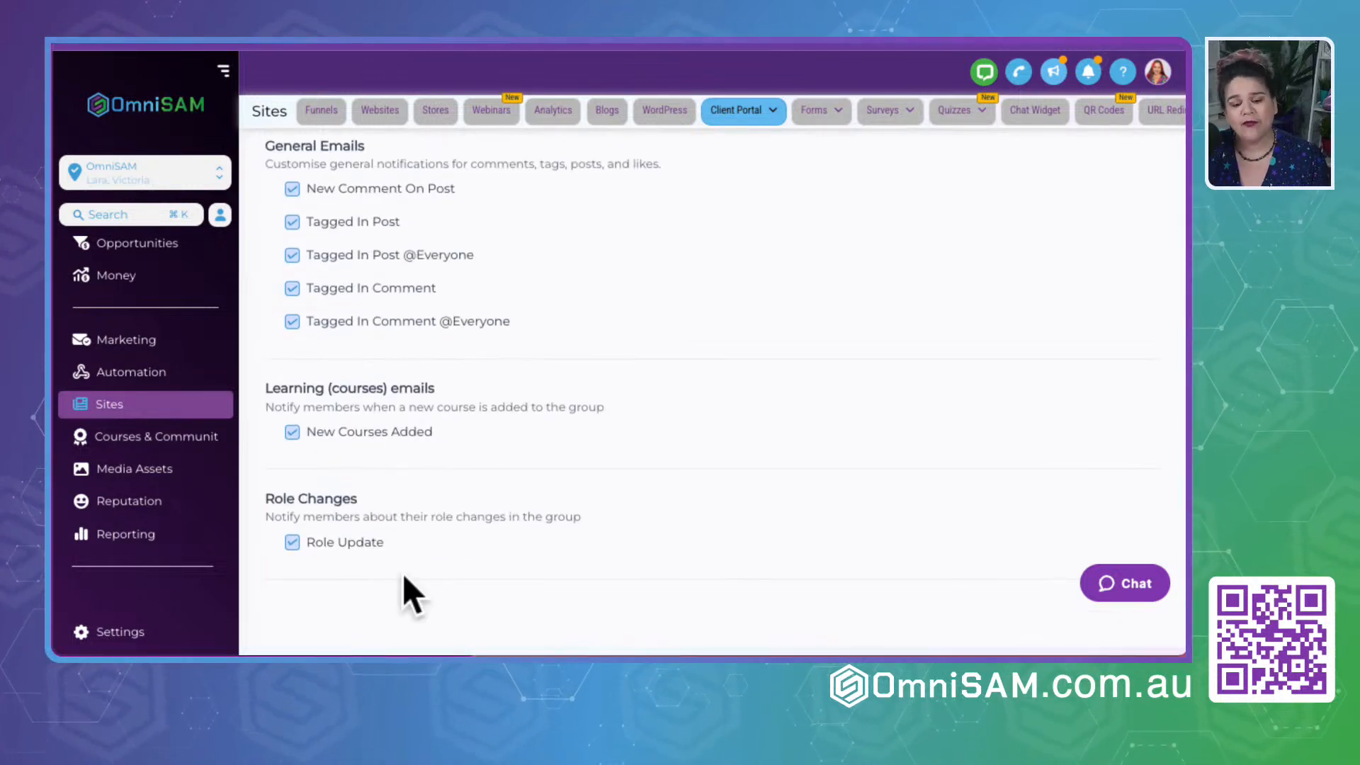
{"action": "scroll", "coordinate": [520, 388], "scroll_direction": "up", "scroll_amount": 6}
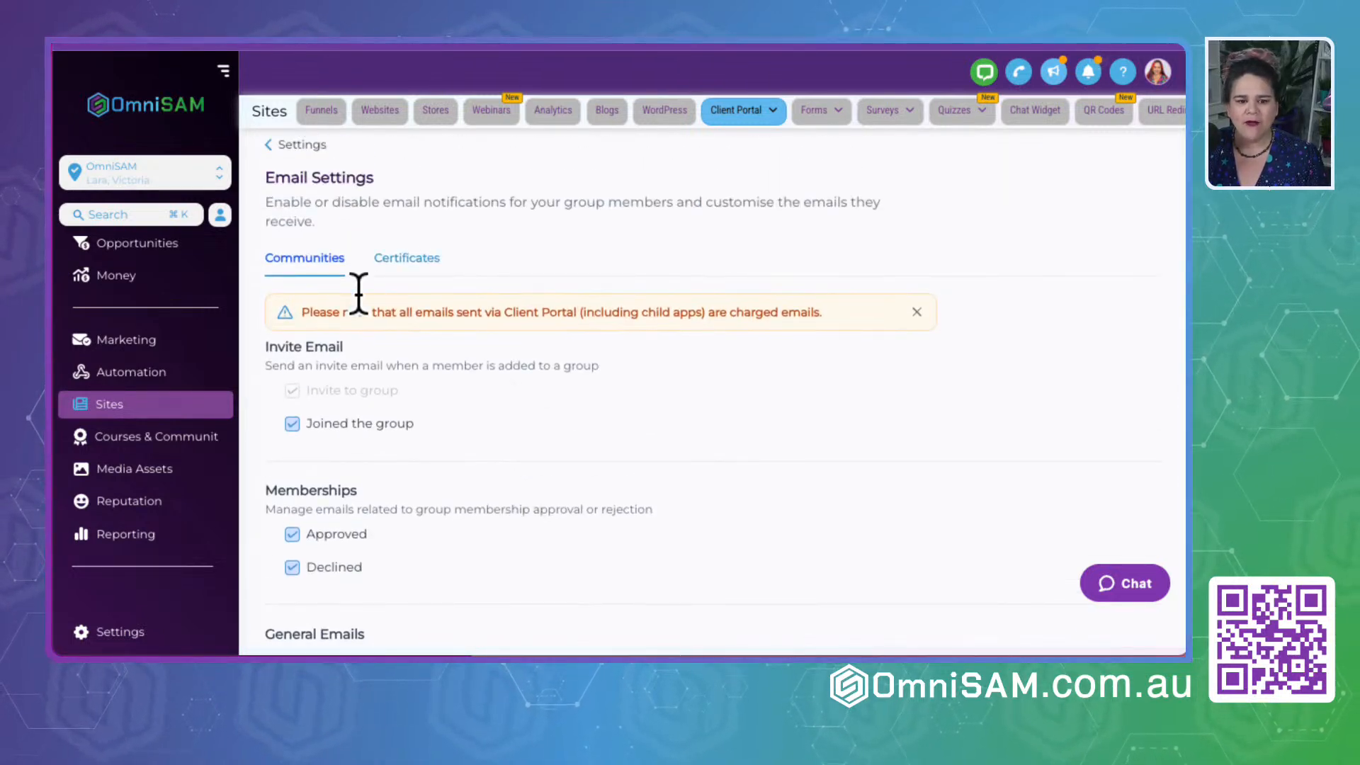
- Review the Certificates email notifications and the notice about charged emails, and return to the Client Portal Settings overview
{"action": "left_click", "coordinate": [407, 259]}
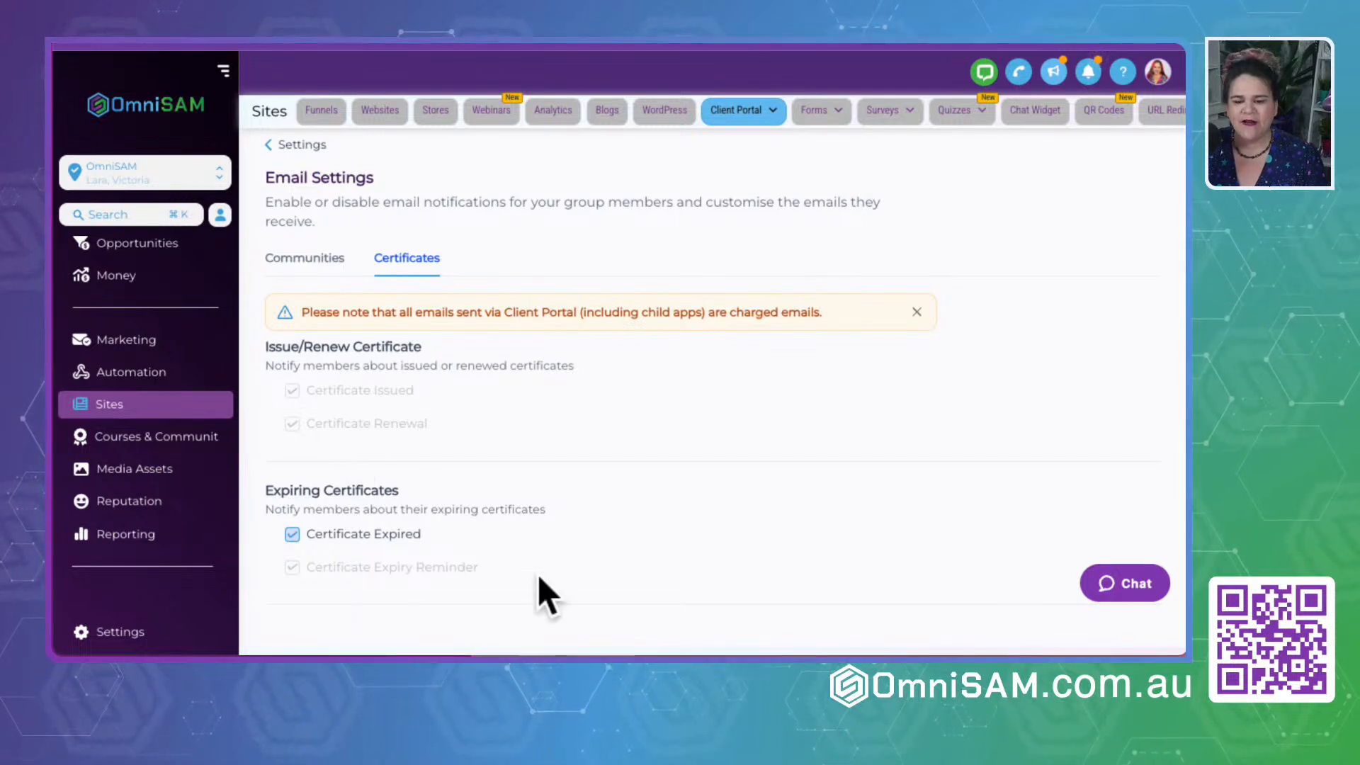
{"action": "left_click_drag", "start_coordinate": [311, 311], "coordinate": [871, 328]}
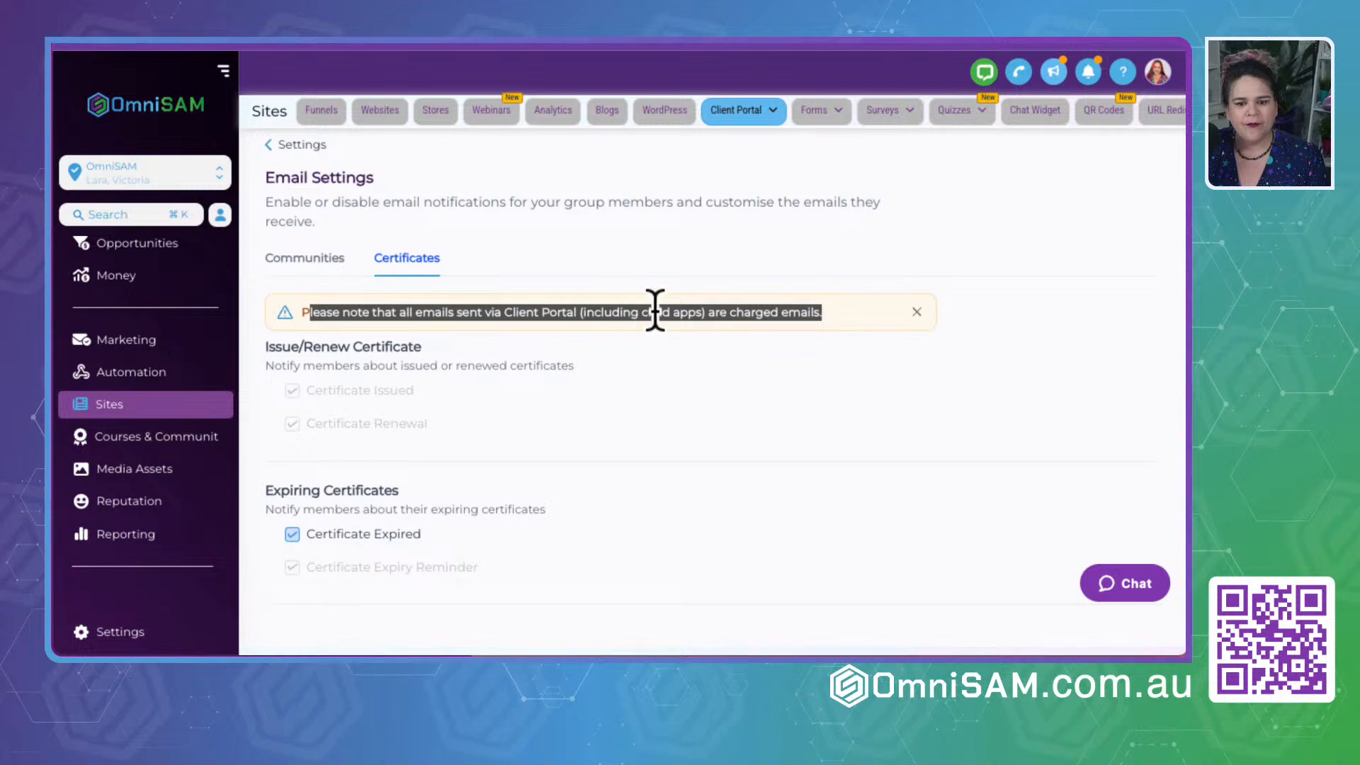
{"action": "left_click", "coordinate": [717, 244]}
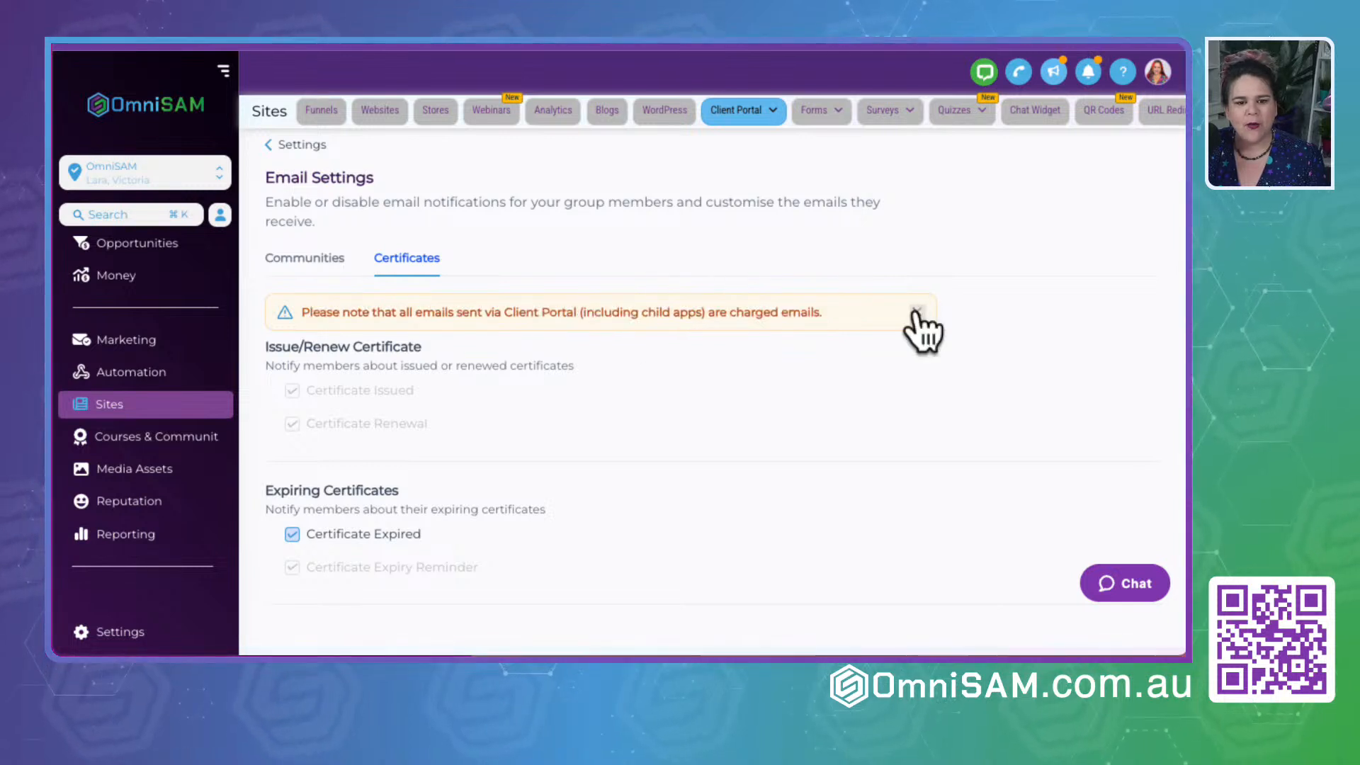
{"action": "left_click", "coordinate": [298, 145]}
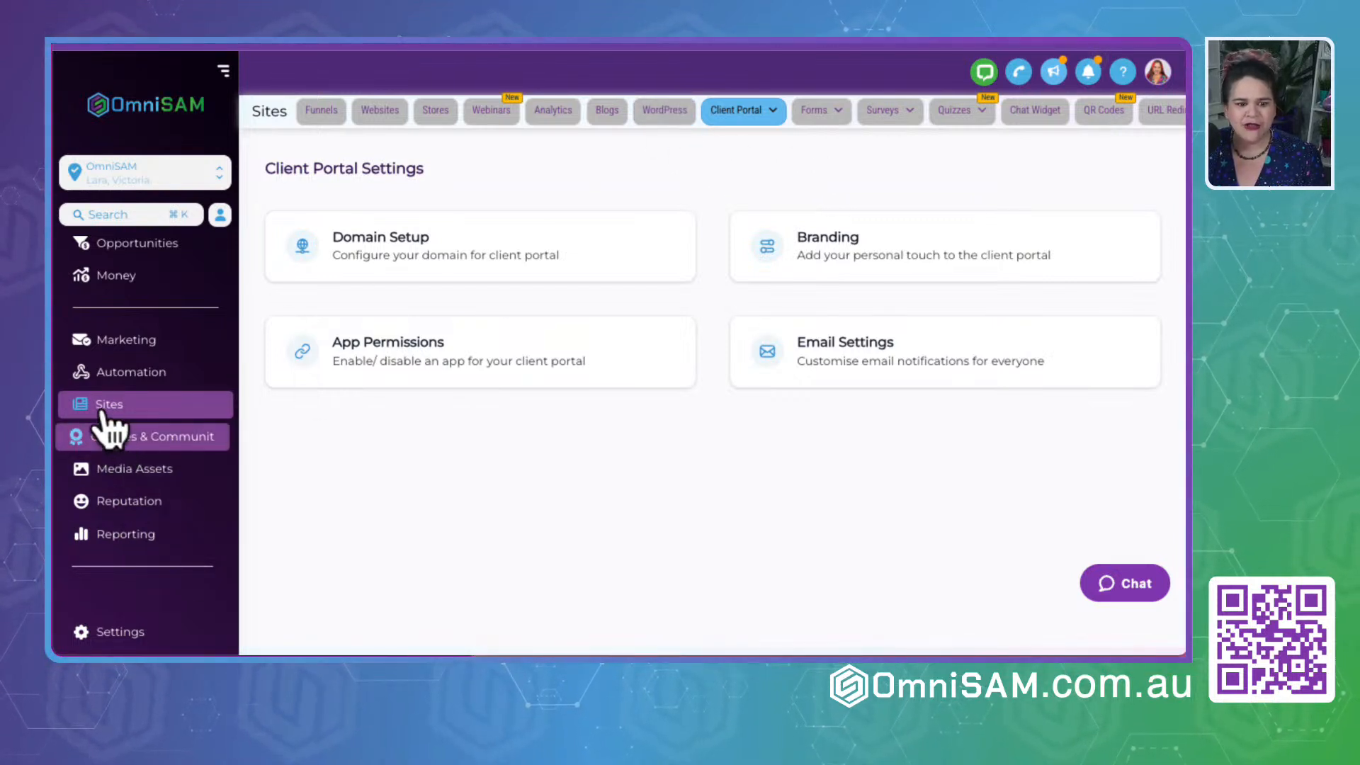
{"action": "left_click_drag", "start_coordinate": [265, 169], "coordinate": [423, 170]}
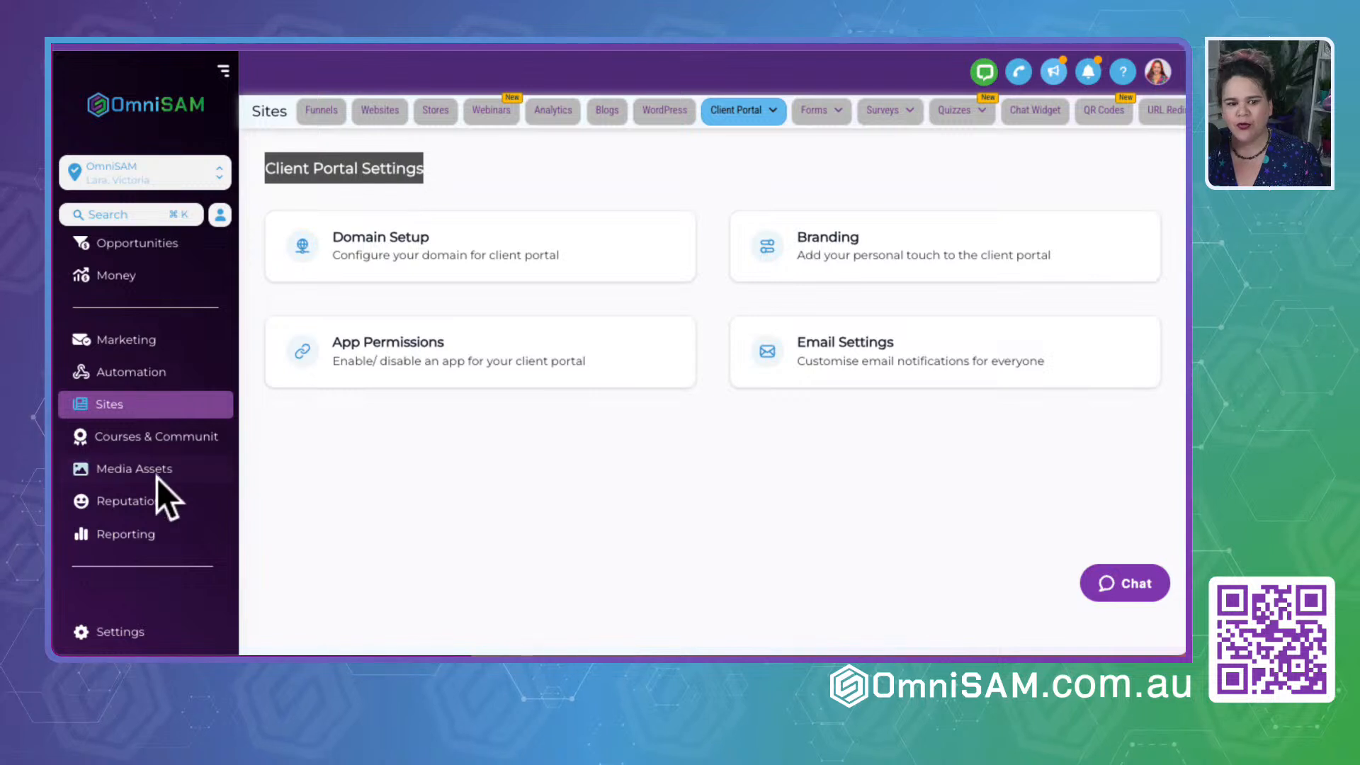
- Open the Certificates area of Courses & Communities, view the Certificate of Completion Canva Made Easy template, and return to the template list
{"action": "left_click", "coordinate": [150, 448]}
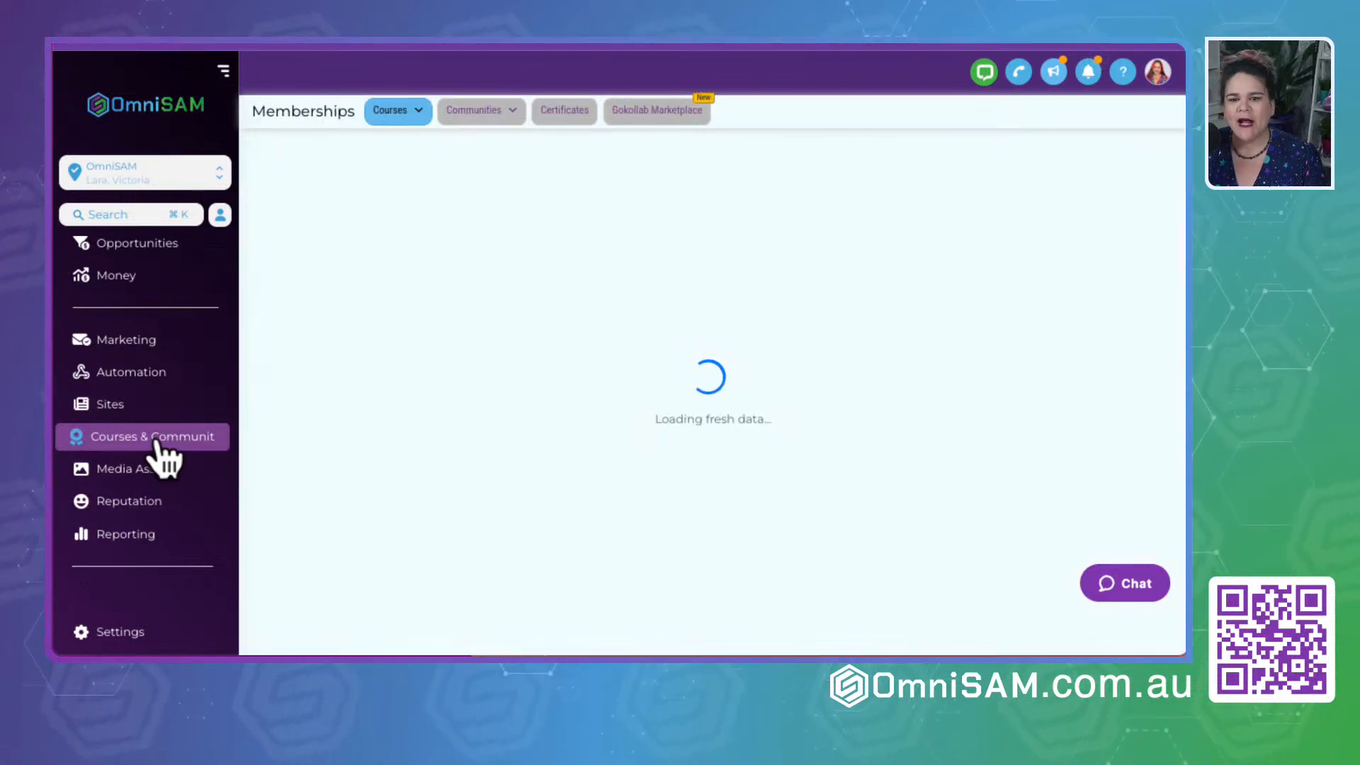
{"action": "left_click", "coordinate": [565, 113]}
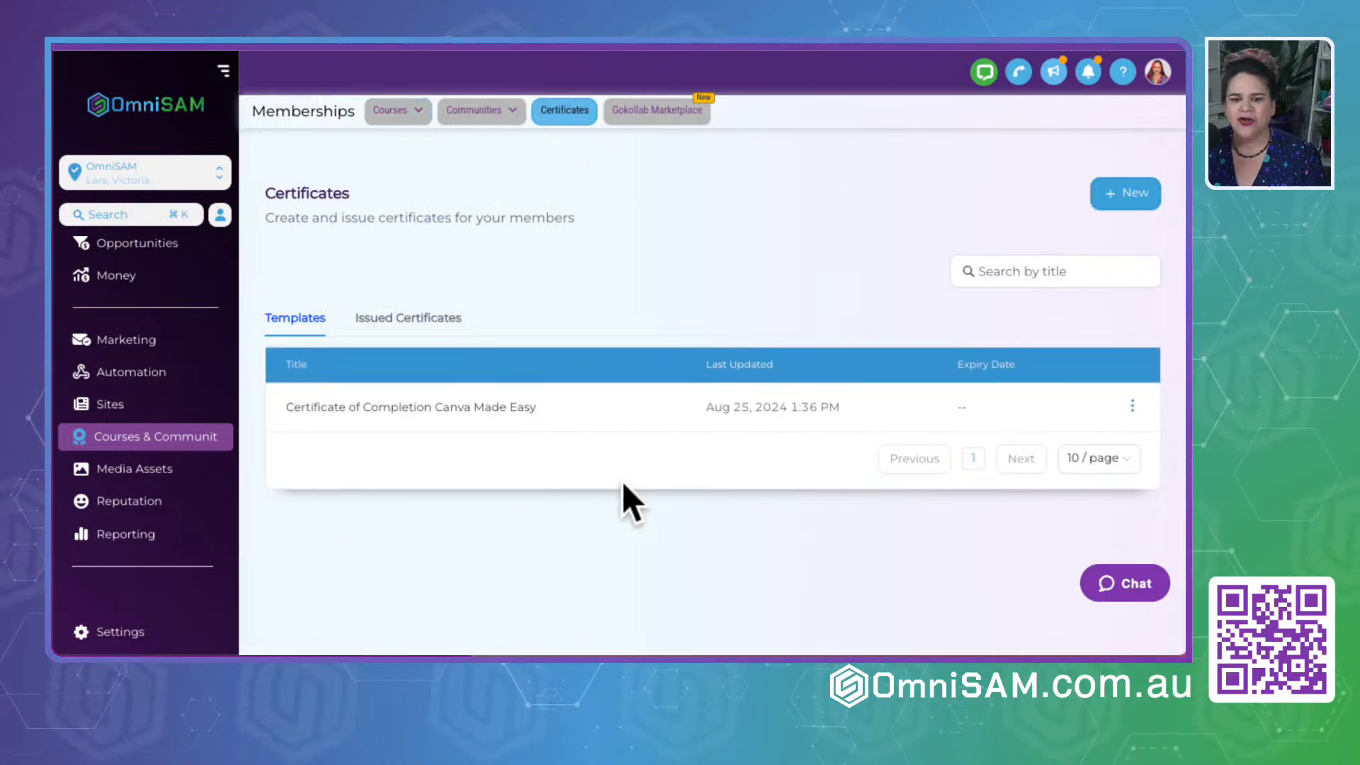
{"action": "left_click", "coordinate": [378, 407]}
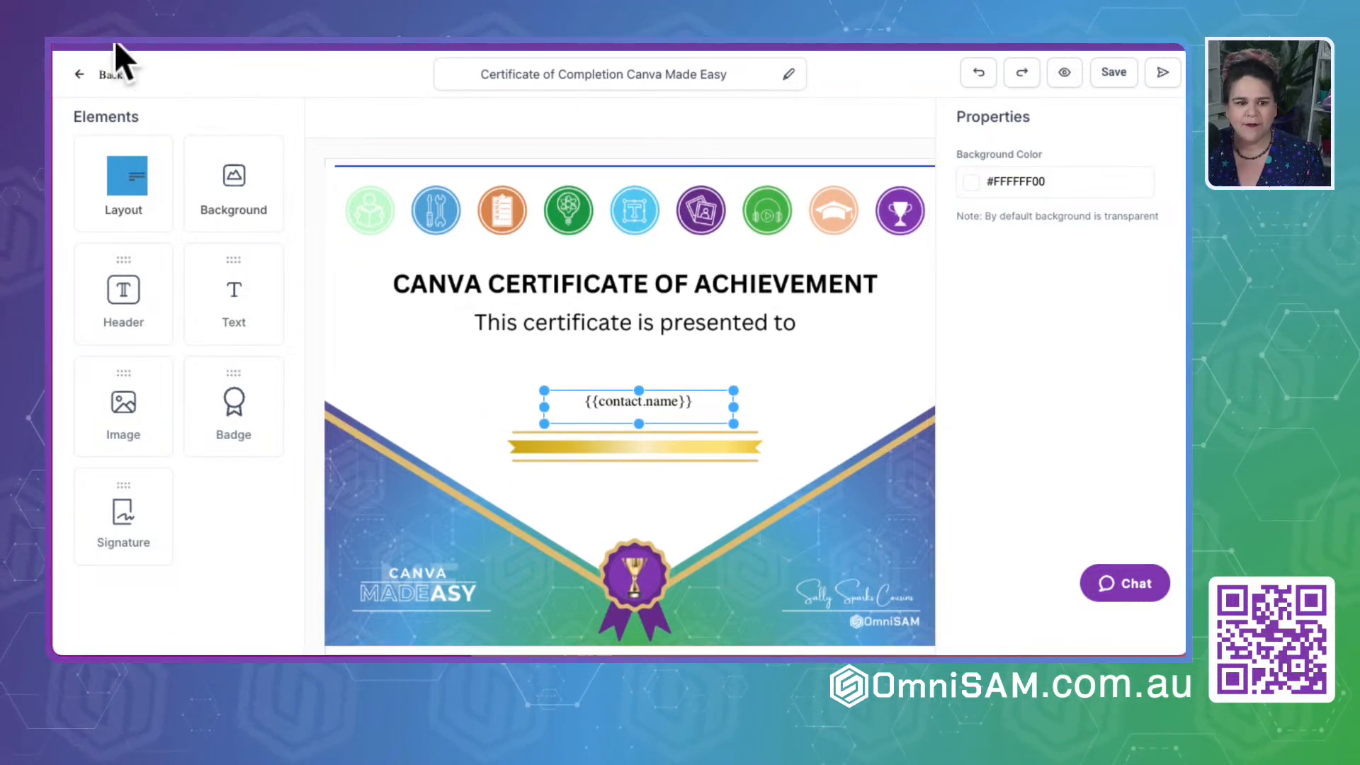
{"action": "left_click", "coordinate": [80, 76]}
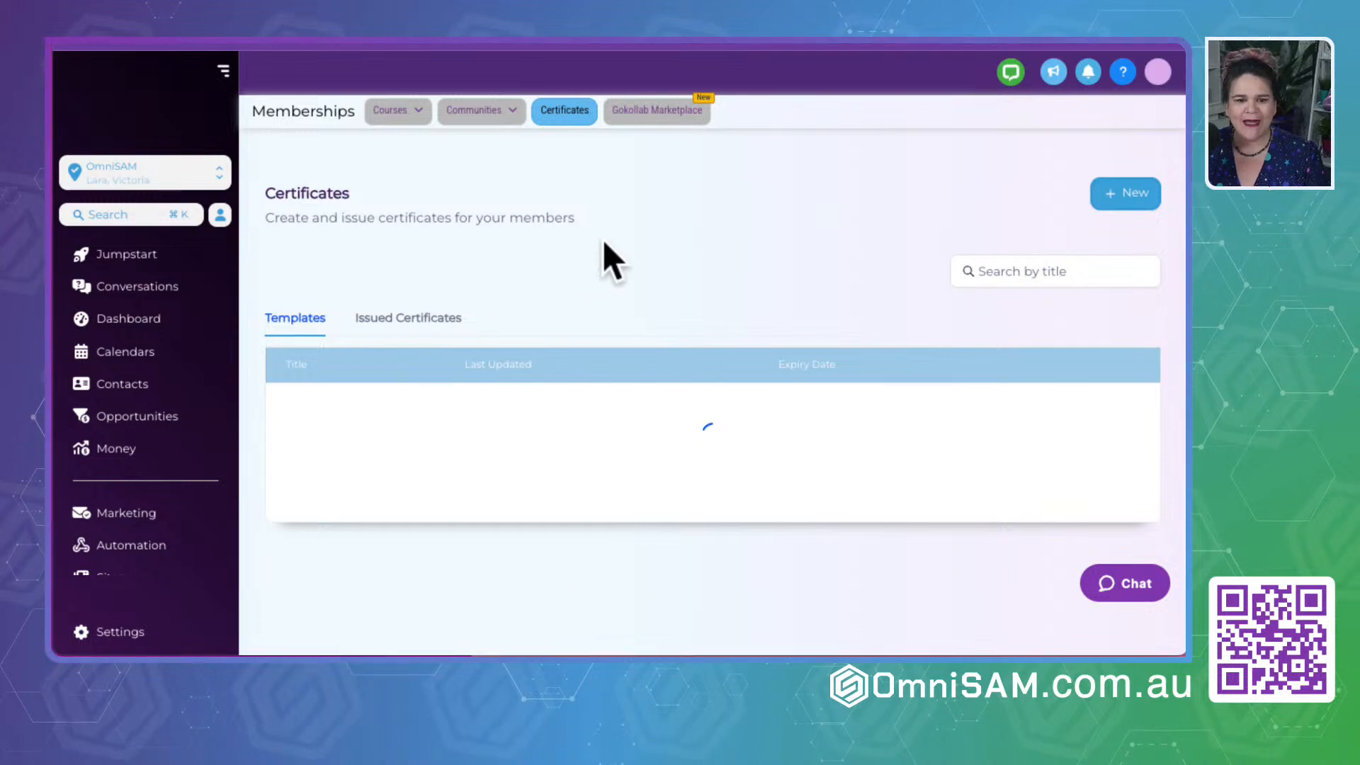
- Examine the Communities' Branded Mobile App page and its subscription offer, and close the offer without subscribing
{"action": "left_click", "coordinate": [500, 122]}
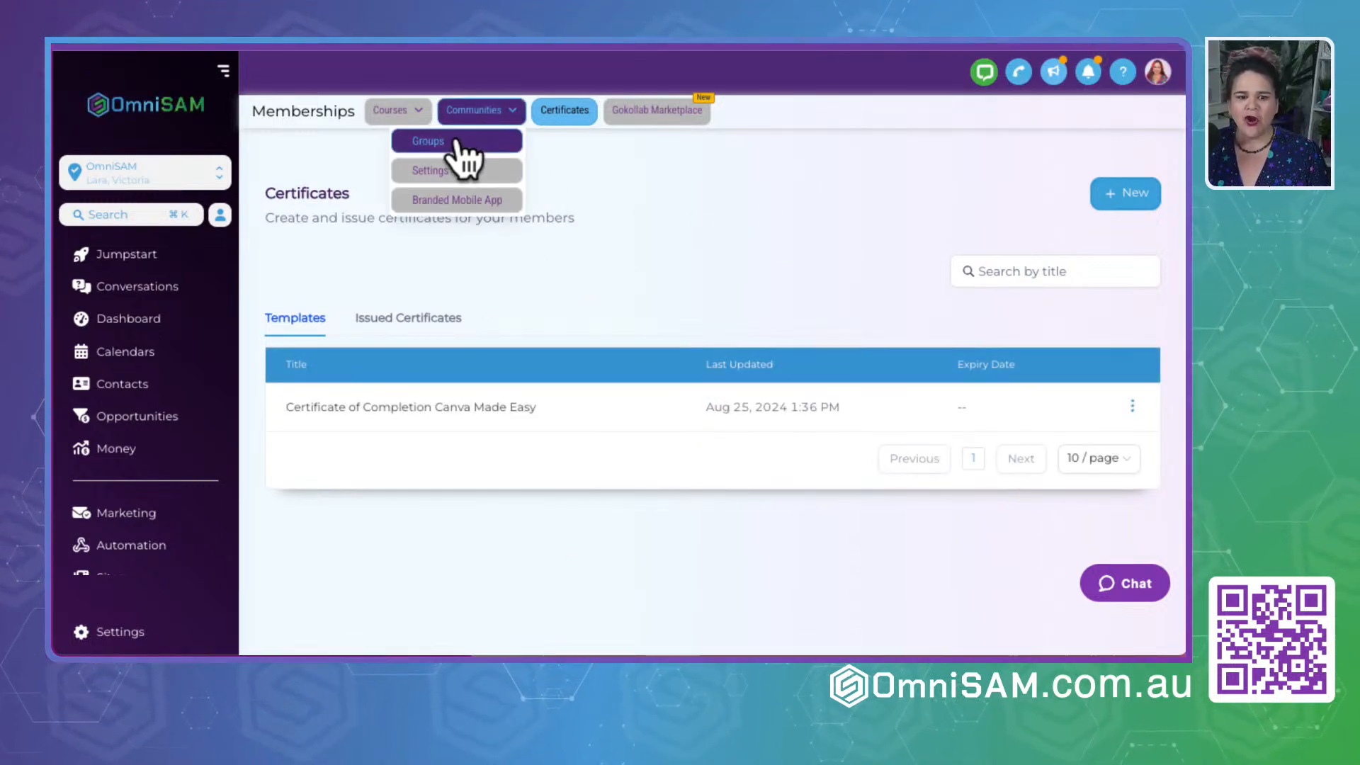
{"action": "left_click", "coordinate": [446, 202]}
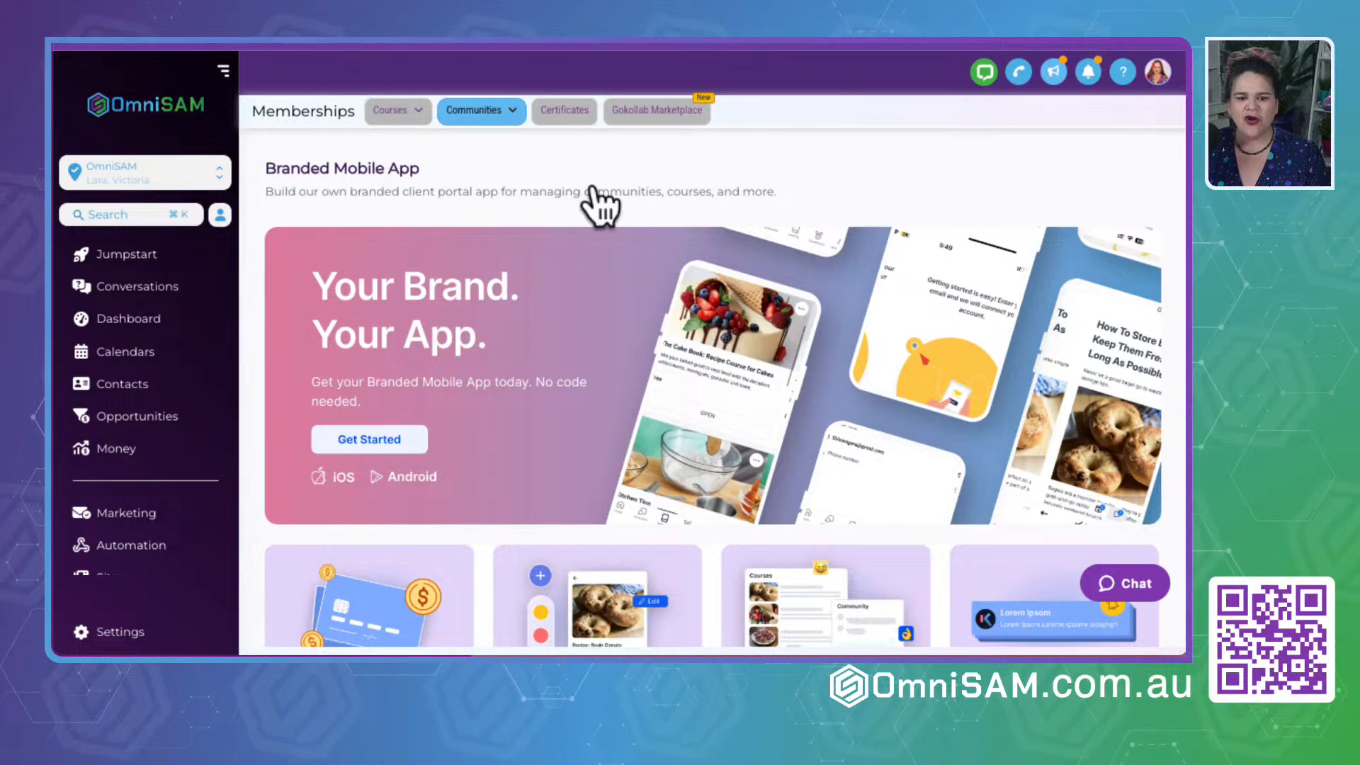
{"action": "scroll", "coordinate": [665, 372], "scroll_direction": "down", "scroll_amount": 2}
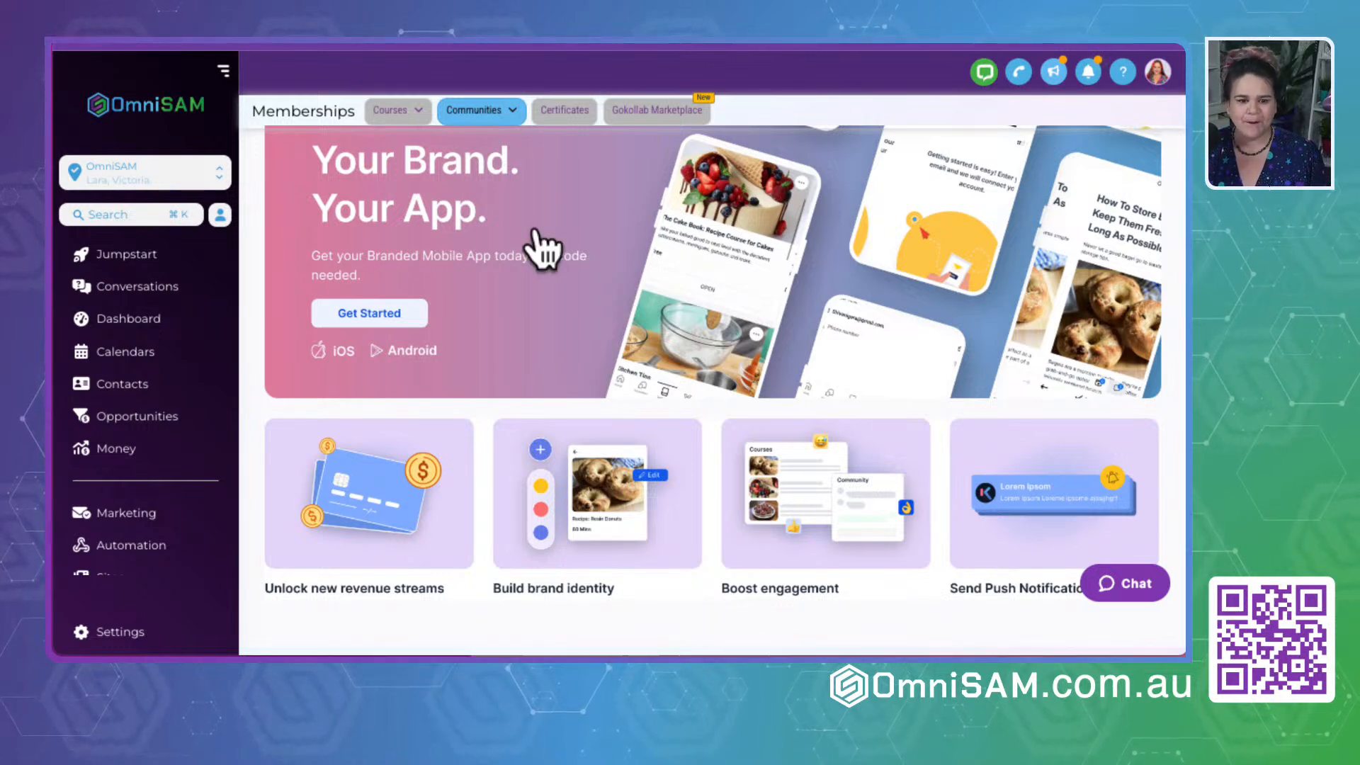
{"action": "scroll", "coordinate": [535, 243], "scroll_direction": "up", "scroll_amount": 2}
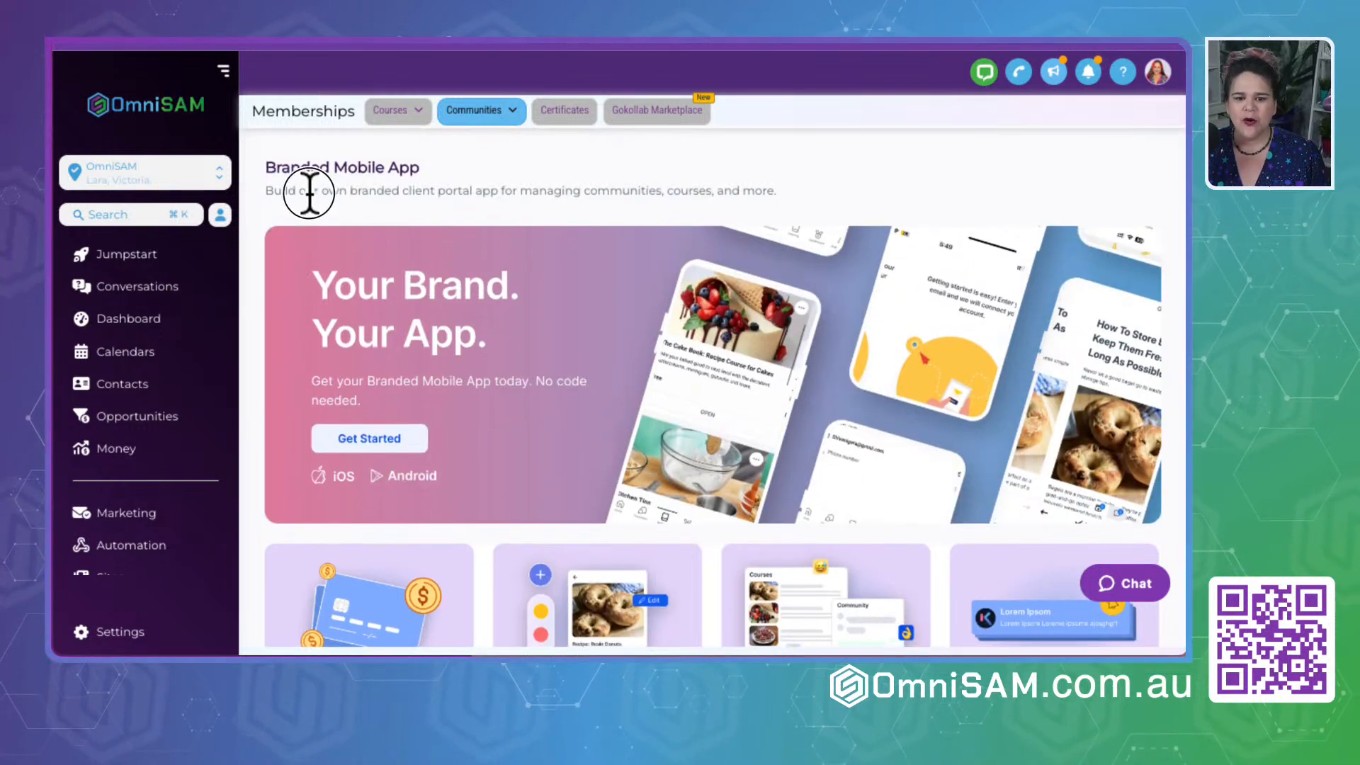
{"action": "left_click", "coordinate": [367, 439]}
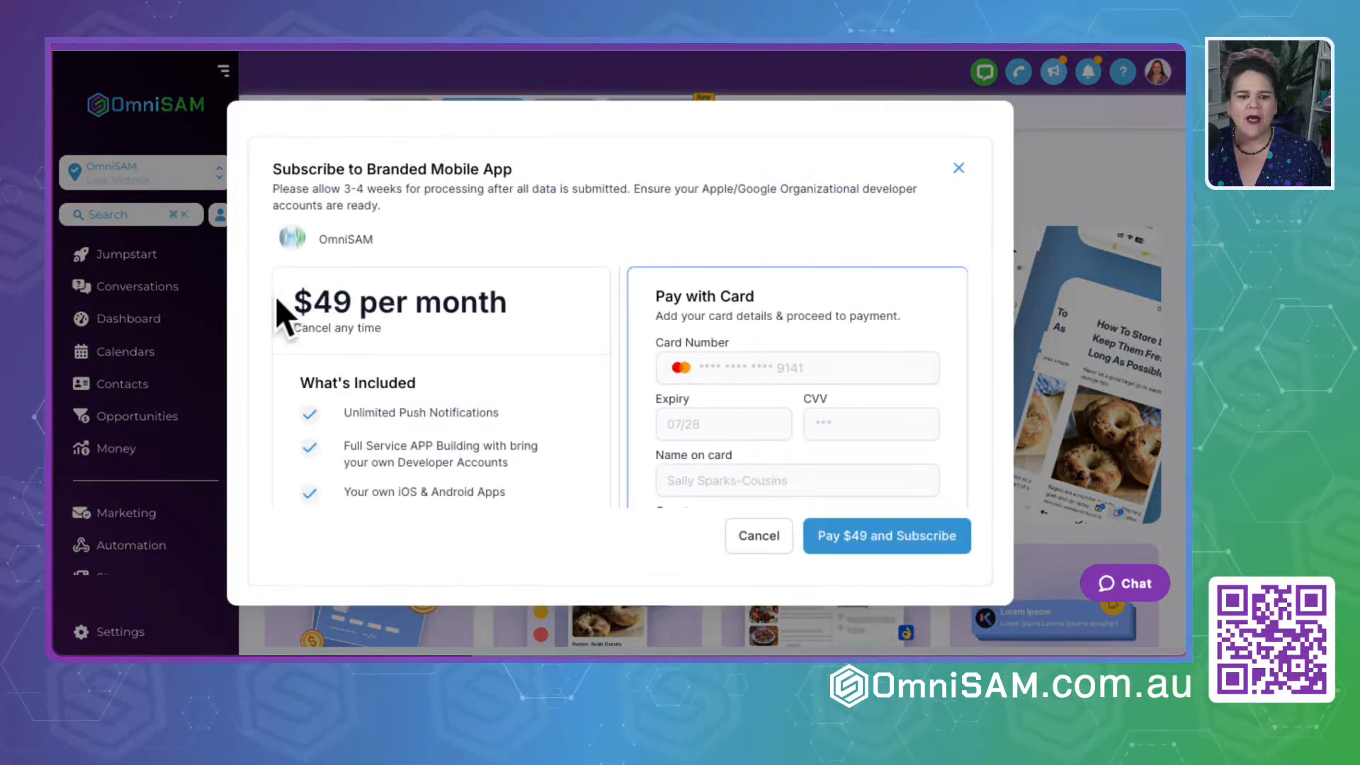
{"action": "left_click", "coordinate": [959, 168]}
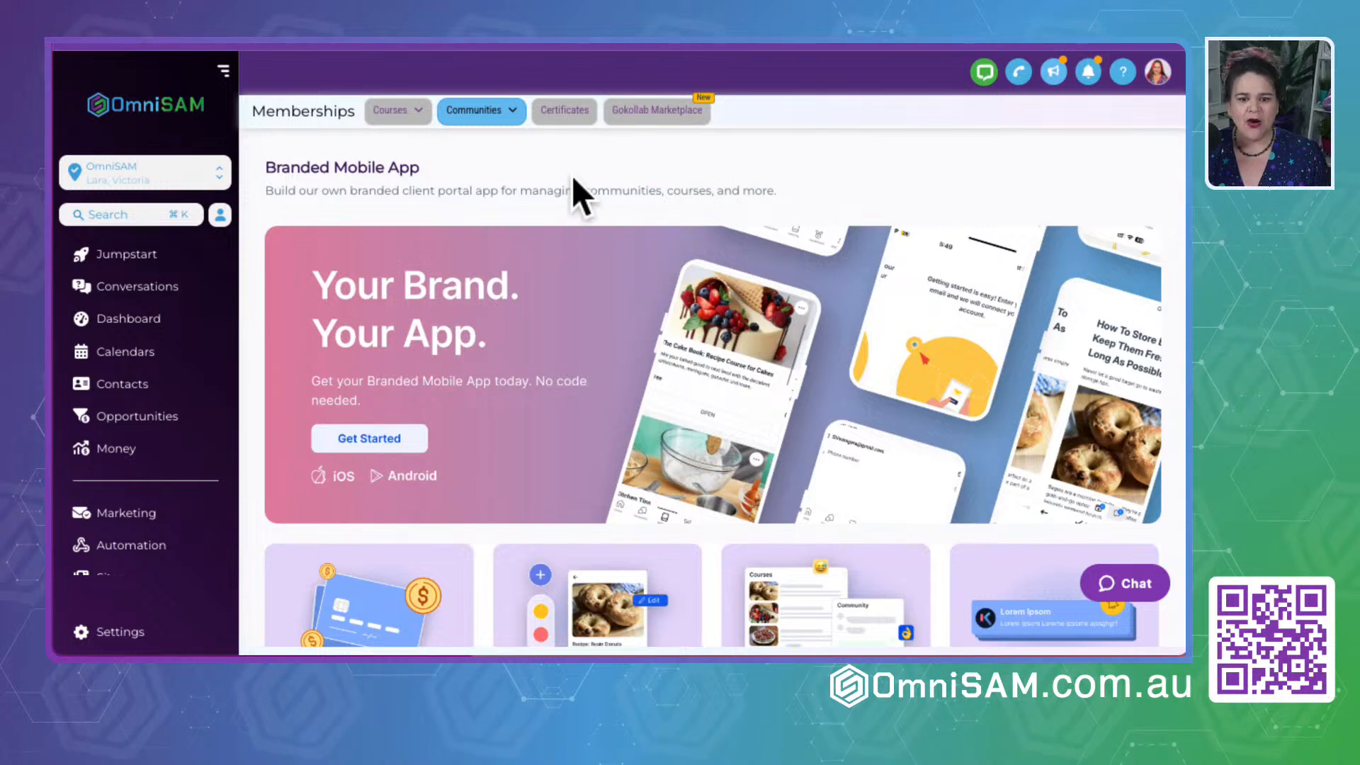
- Open the Gokollab Marketplace activation, read the requirement for groups on the Discover page, and close the group selection
{"action": "left_click", "coordinate": [646, 115]}
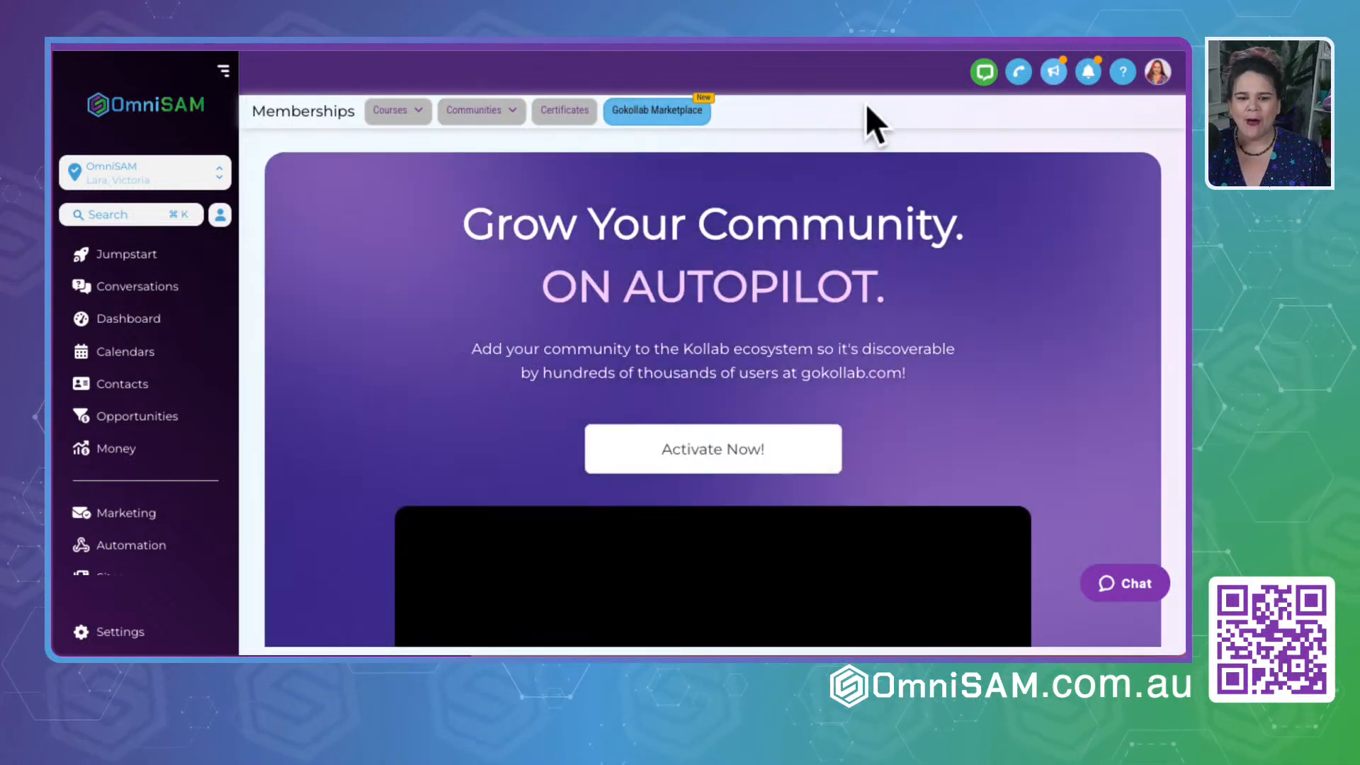
{"action": "left_click", "coordinate": [704, 453]}
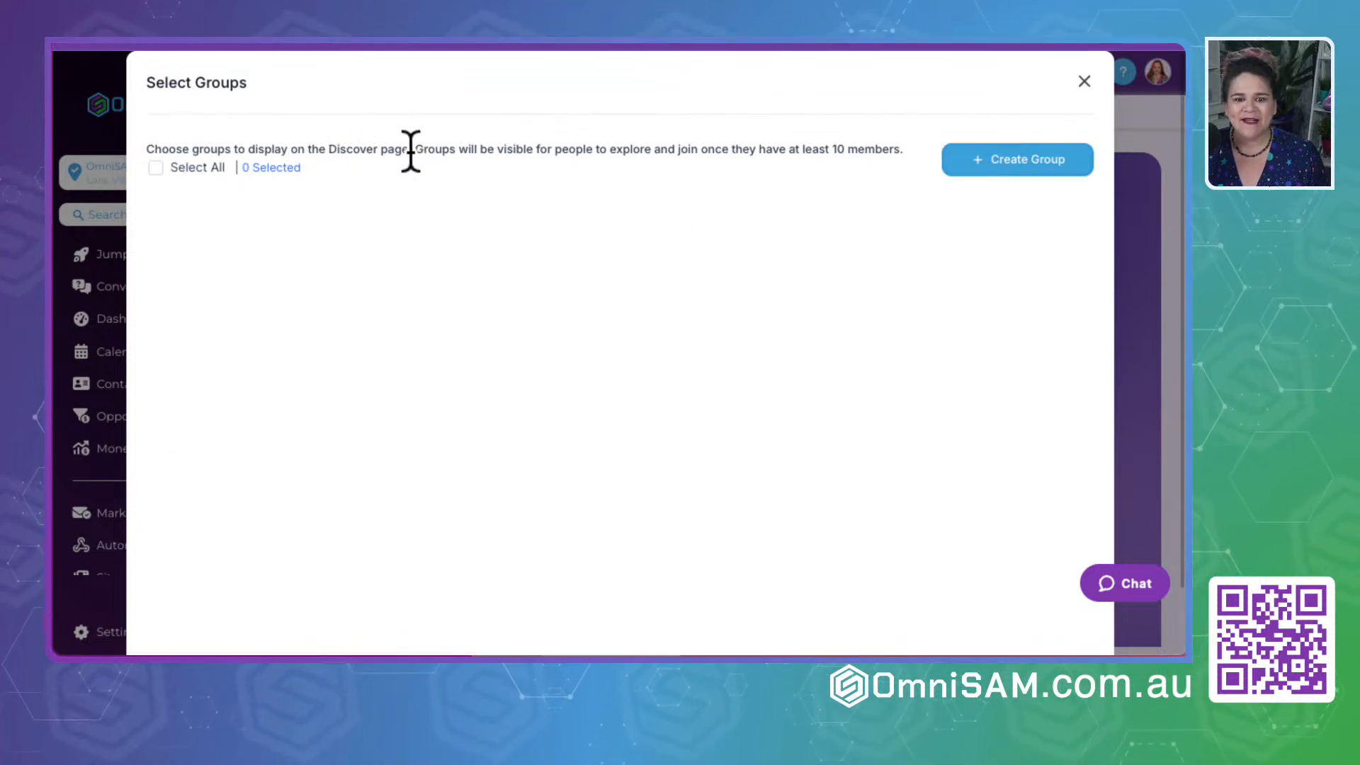
{"action": "left_click_drag", "start_coordinate": [413, 150], "coordinate": [921, 153]}
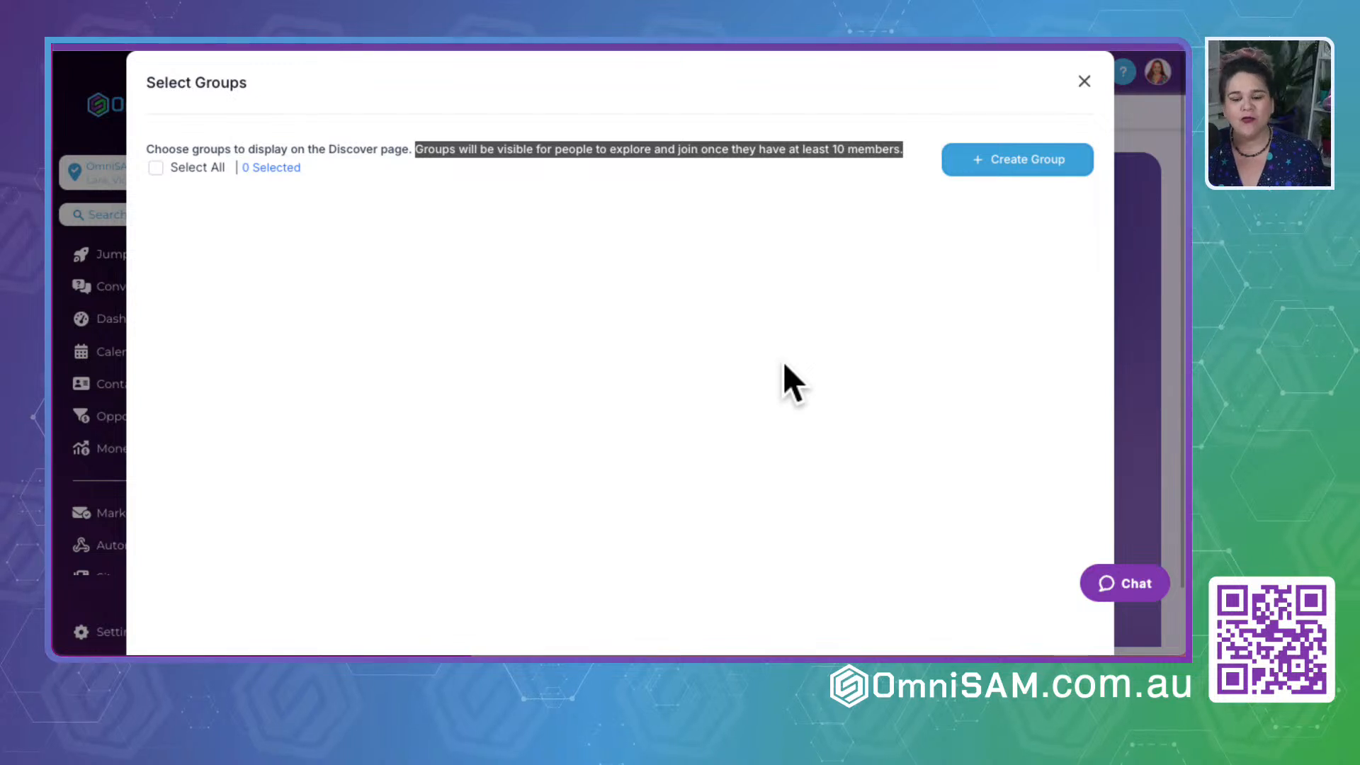
{"action": "left_click", "coordinate": [1087, 83]}
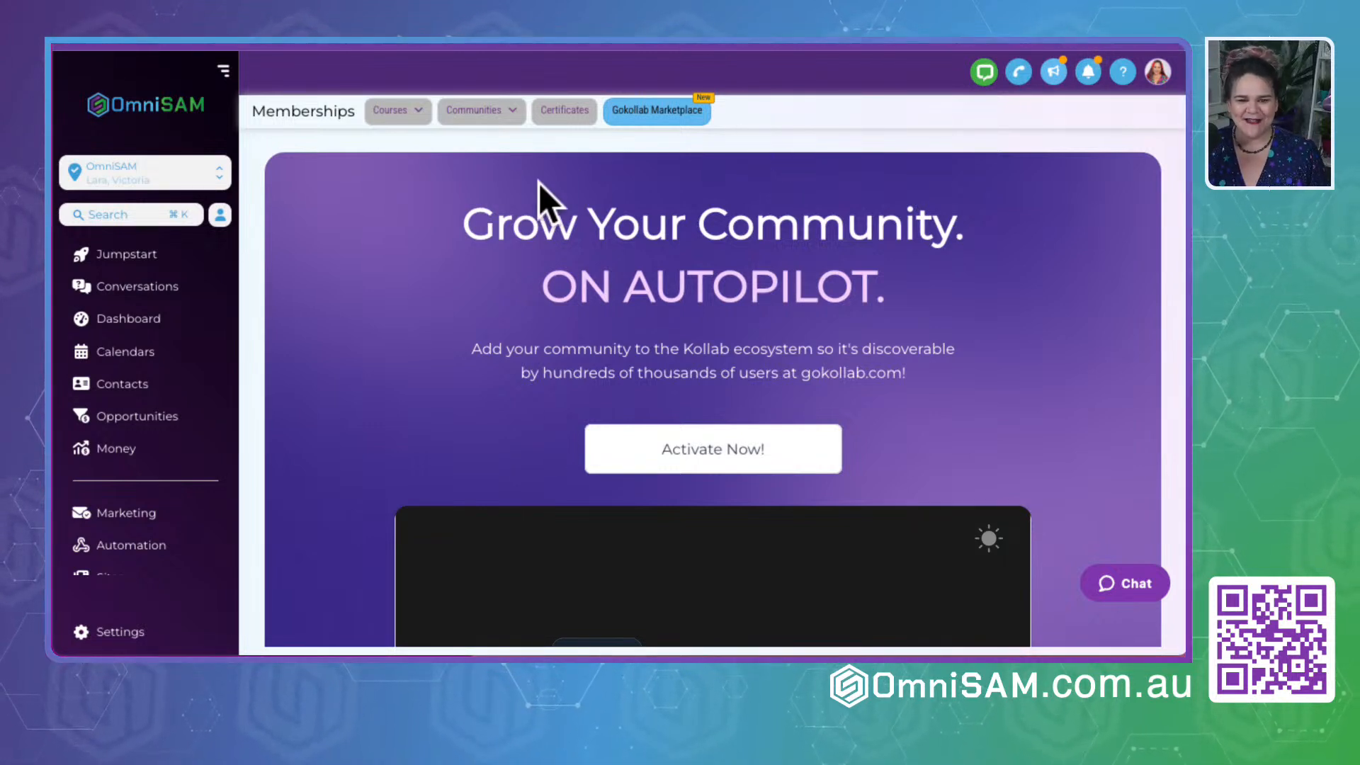
- Start a new group in the Communities' Groups area and name it "GSD by OmniSAM"
{"action": "left_click", "coordinate": [464, 114]}
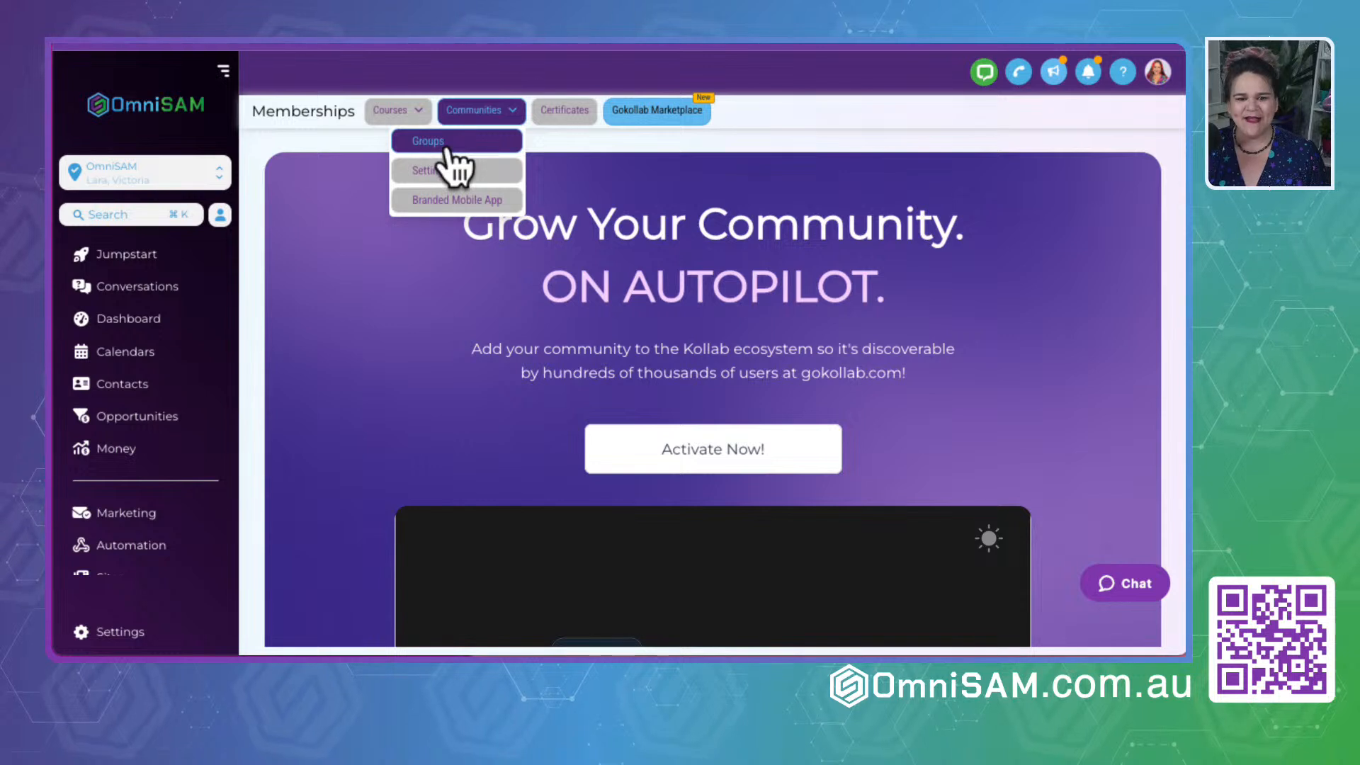
{"action": "left_click", "coordinate": [447, 145]}
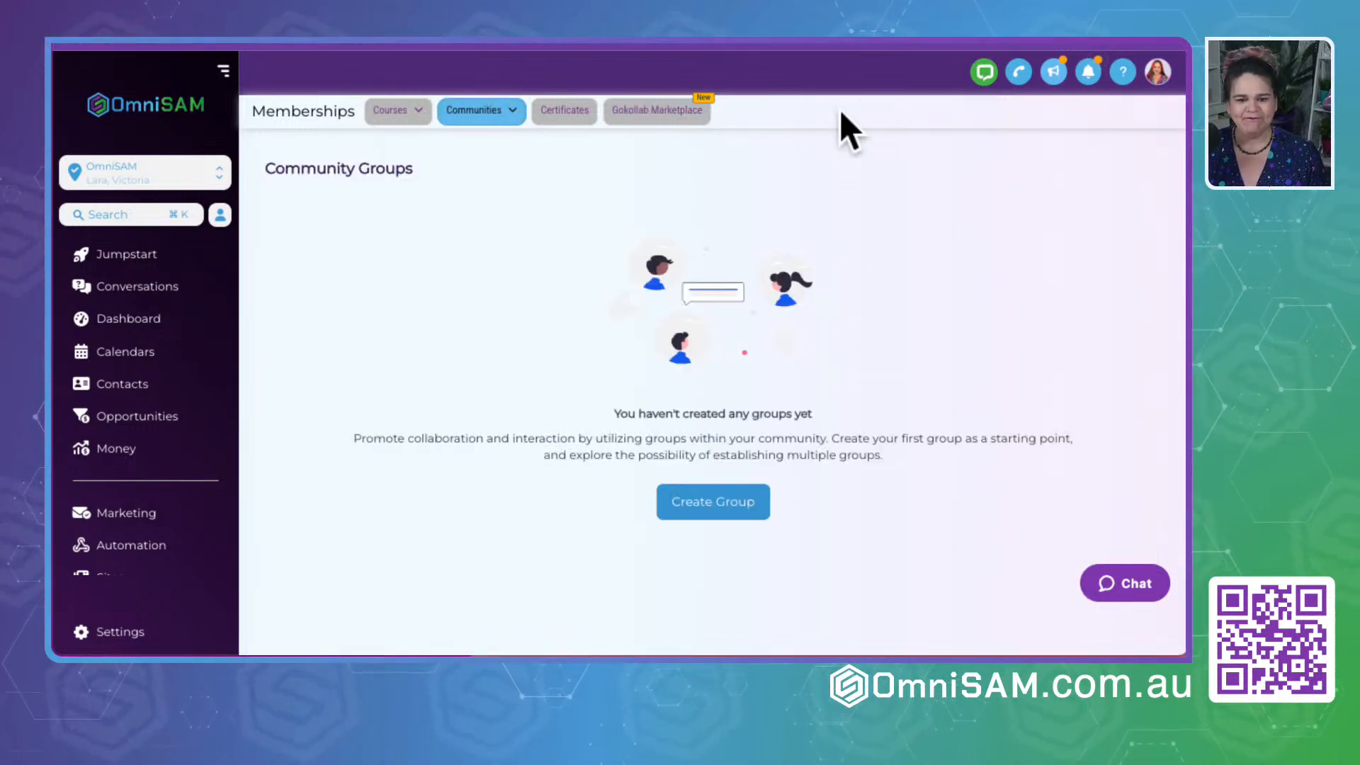
{"action": "left_click_drag", "start_coordinate": [266, 169], "coordinate": [521, 168]}
{"action": "left_click", "coordinate": [482, 480]}
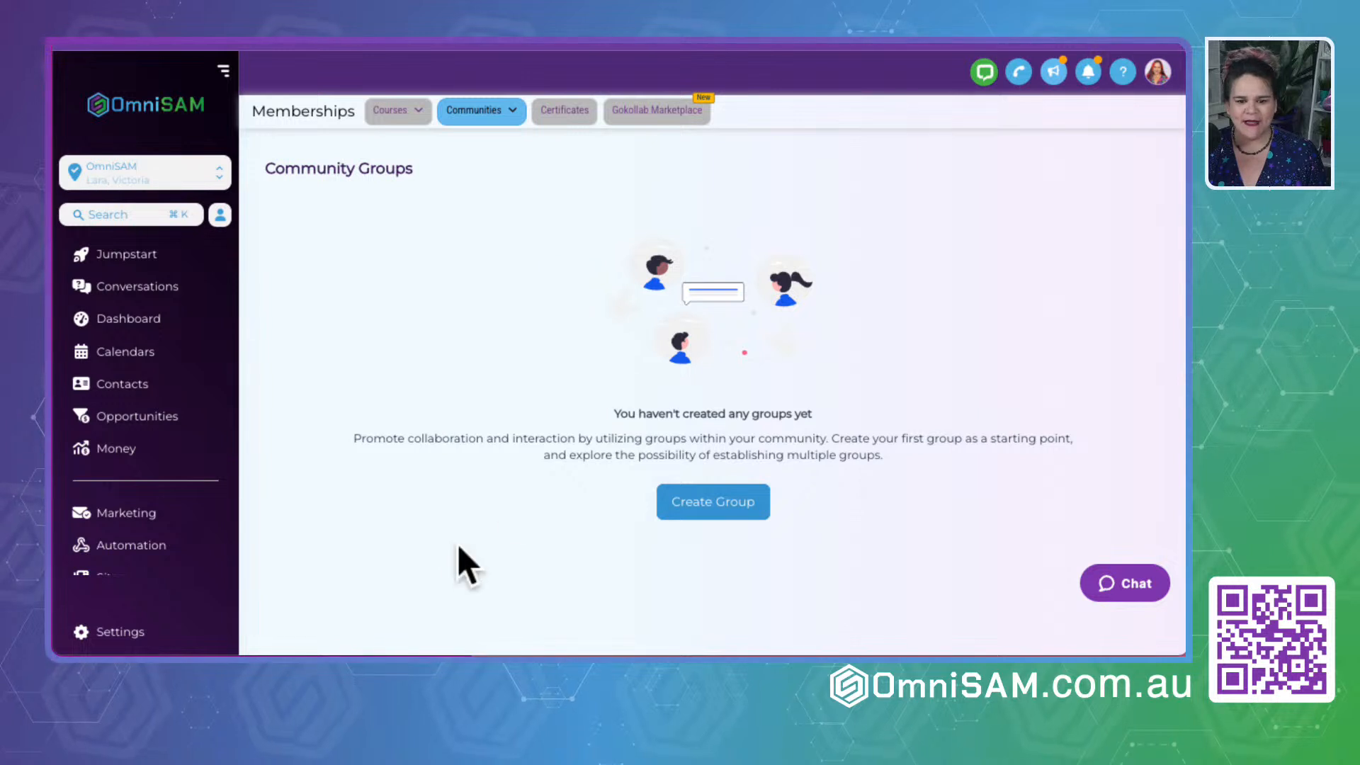
{"action": "left_click", "coordinate": [690, 508]}
{"action": "scroll", "coordinate": [489, 347], "scroll_direction": "down", "scroll_amount": 2}
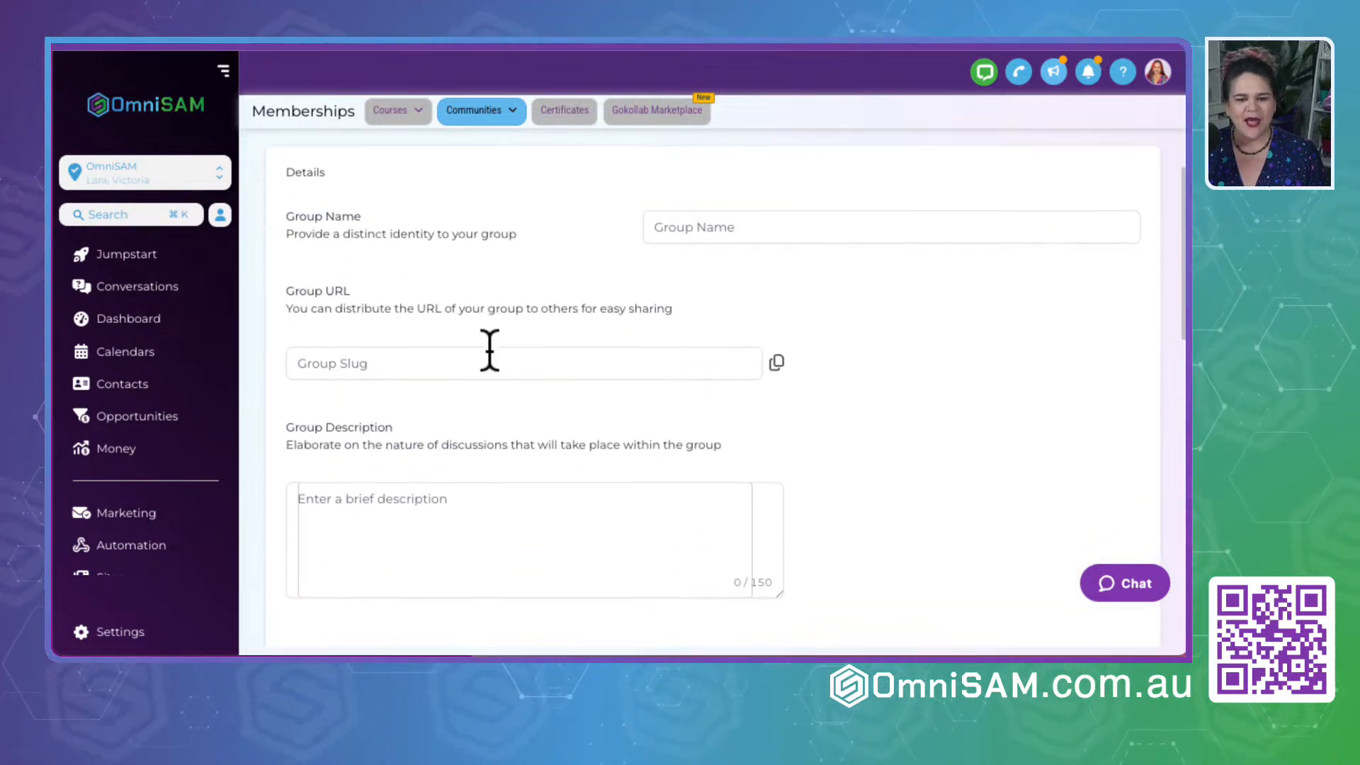
{"action": "left_click", "coordinate": [681, 228]}
{"action": "type", "text": "G"}
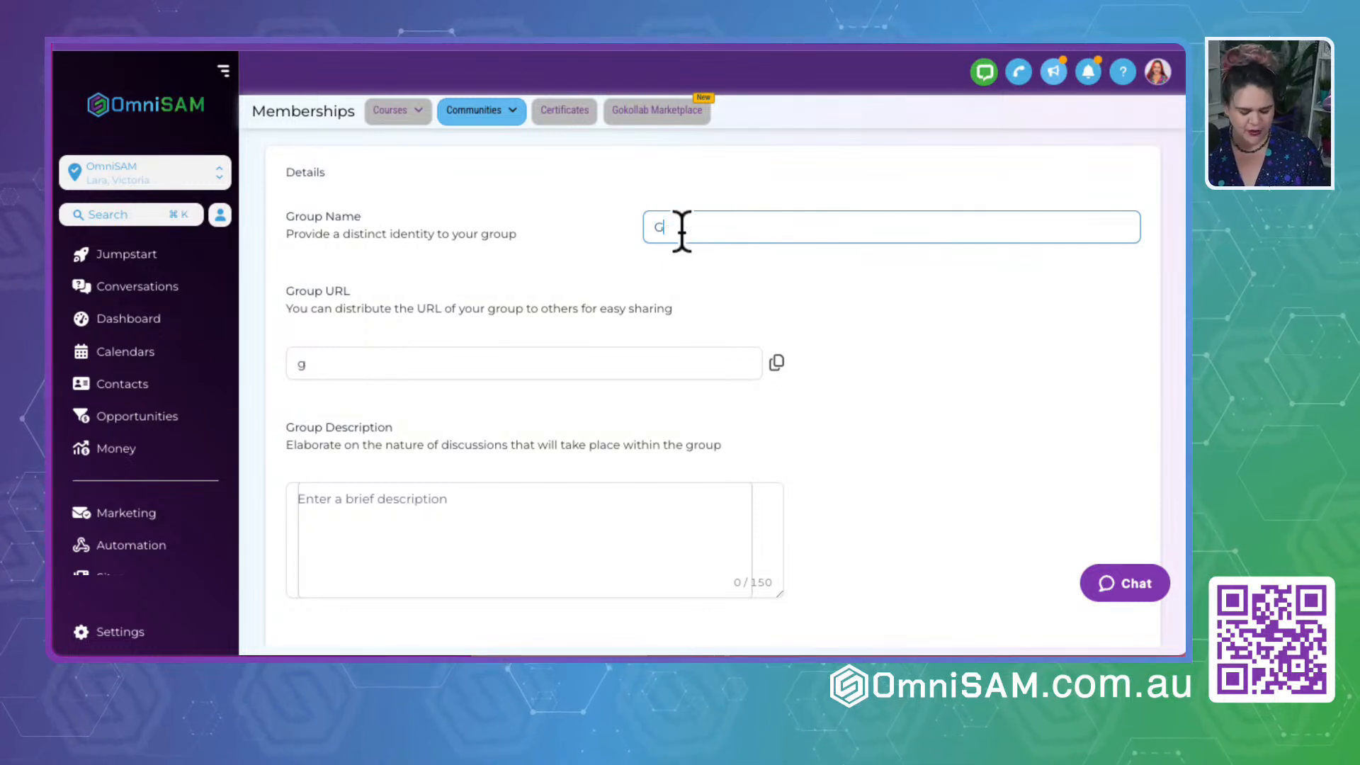
{"action": "type", "text": "SD by OmniSAM"}
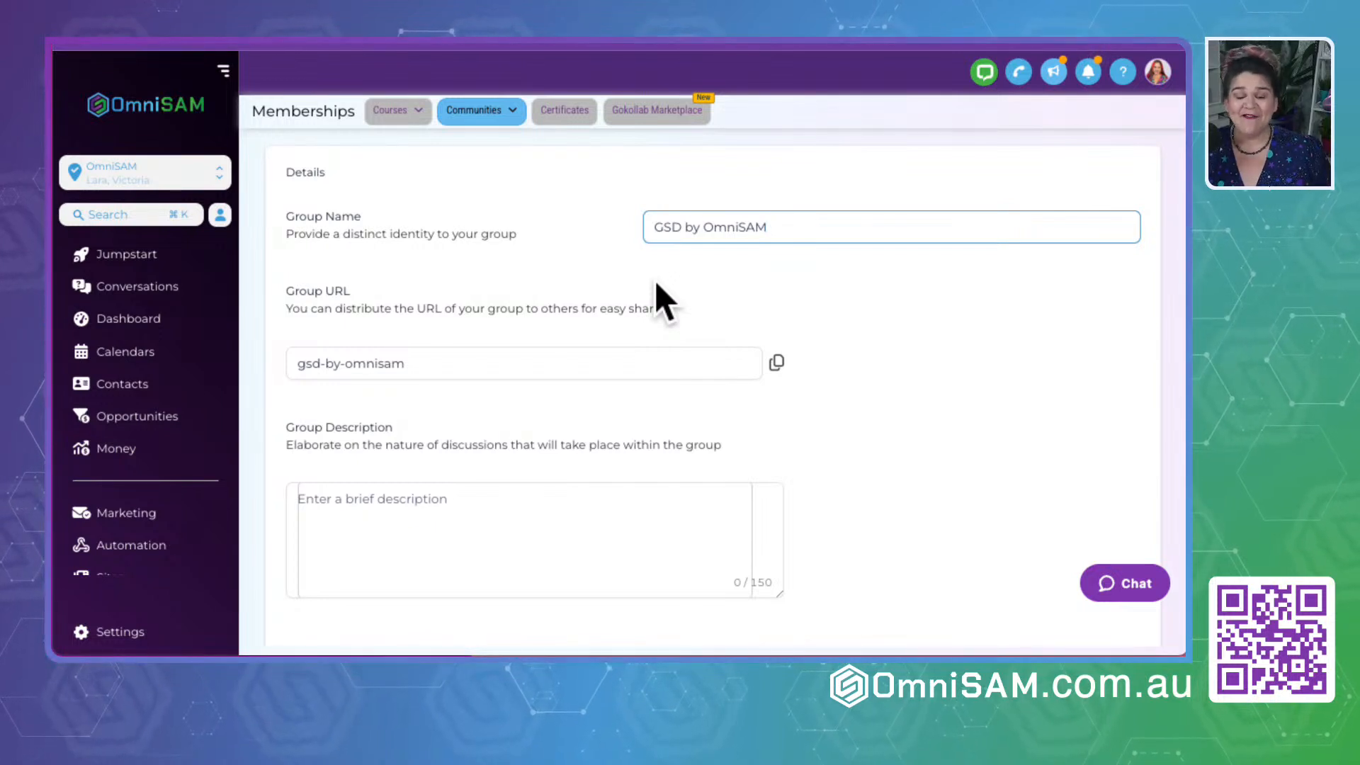
- Read the guidance for the Group Description and open its text field for editing
{"action": "scroll", "coordinate": [616, 418], "scroll_direction": "down", "scroll_amount": 3}
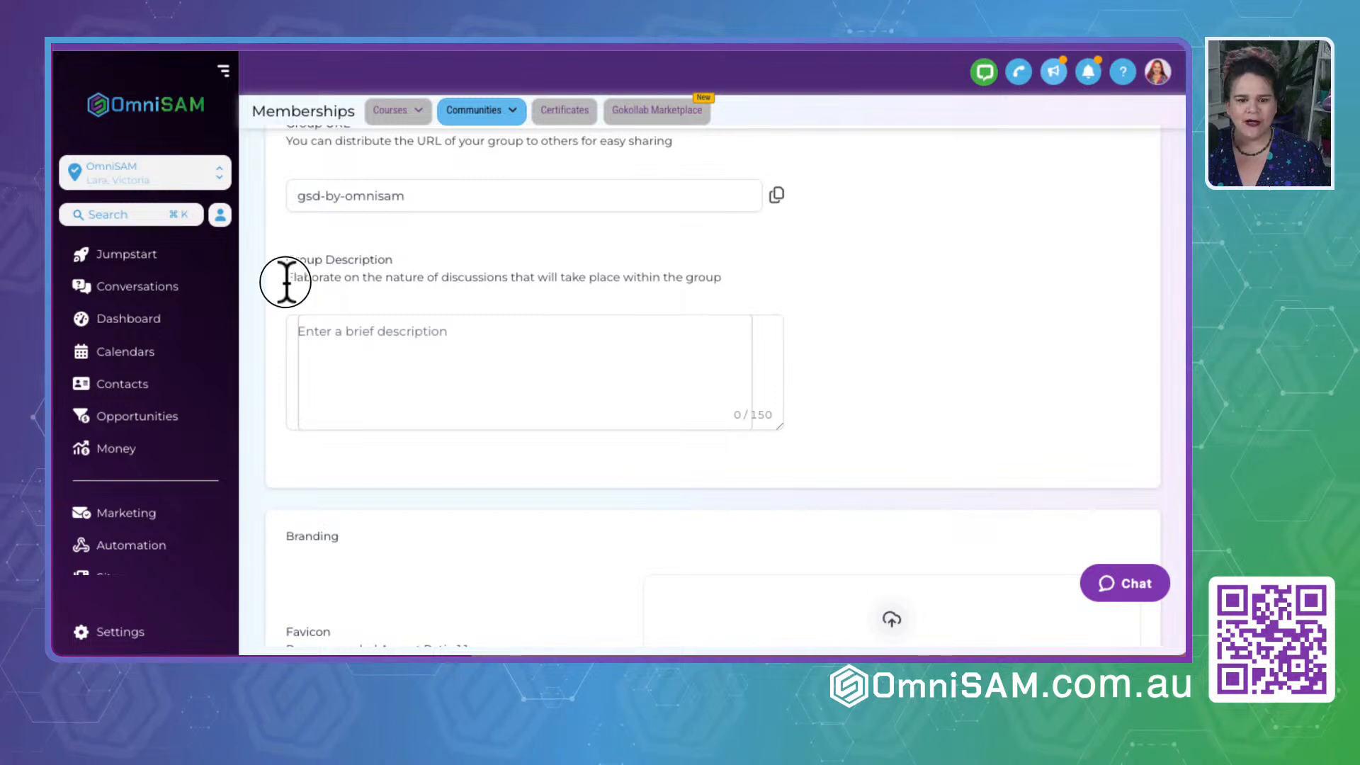
{"action": "left_click_drag", "start_coordinate": [288, 279], "coordinate": [823, 280]}
{"action": "left_click", "coordinate": [552, 291]}
{"action": "left_click", "coordinate": [388, 348]}
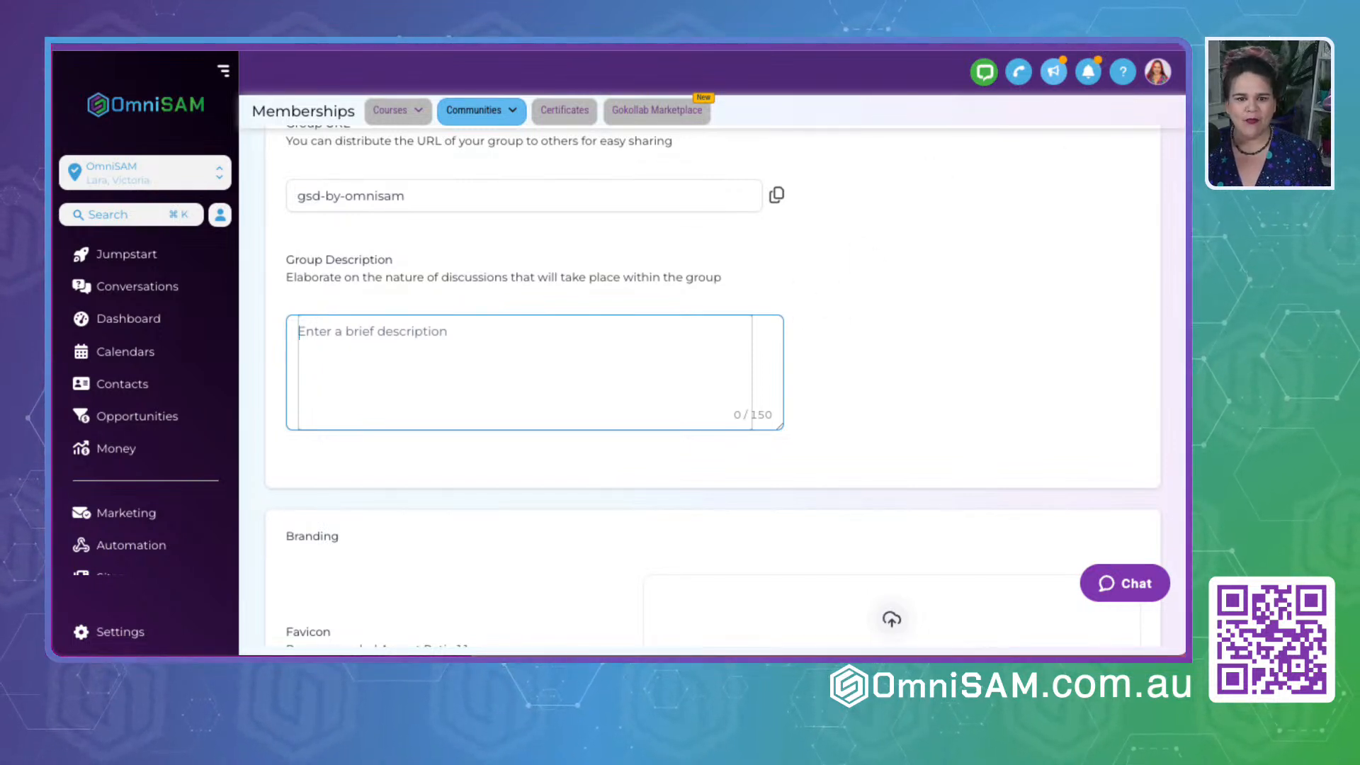
- Switch to ChatGPT in a new browser tab
{"action": "key", "text": "super+t"}
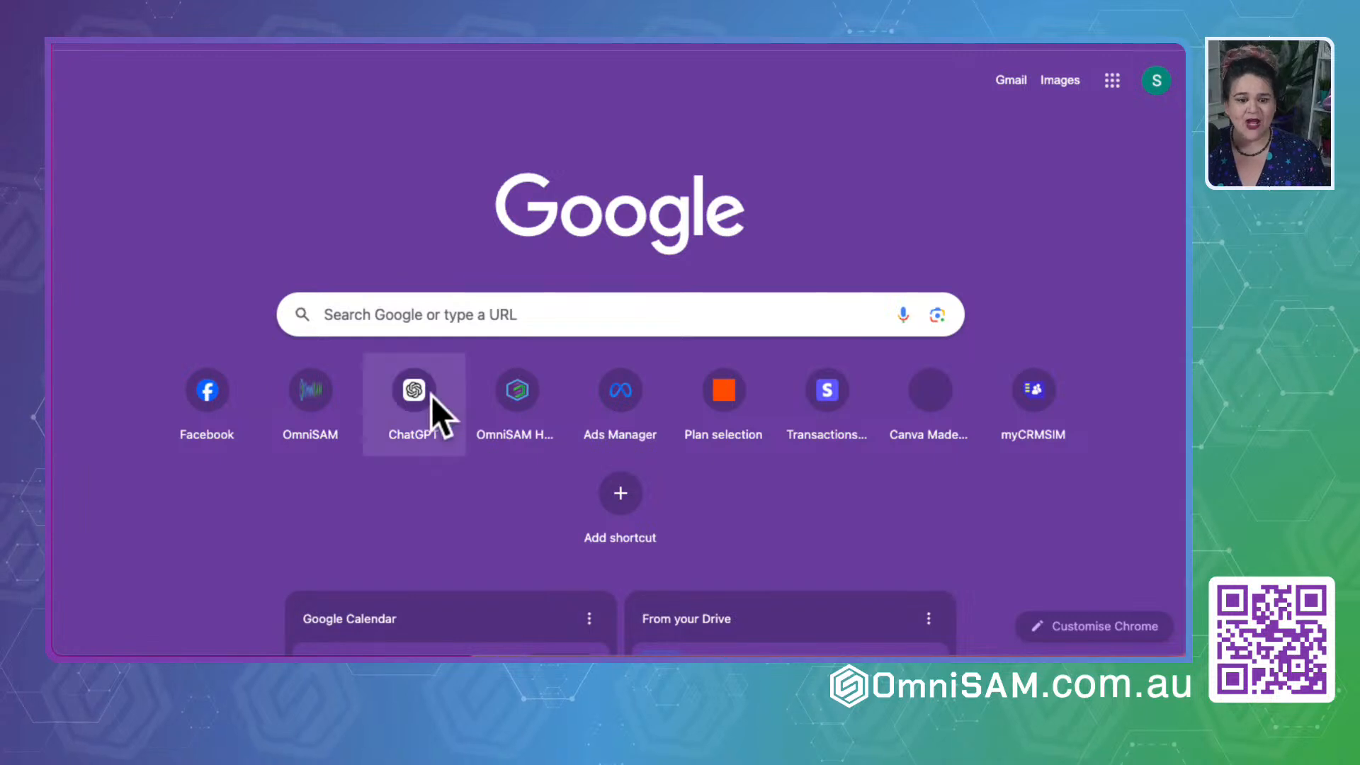
{"action": "left_click", "coordinate": [414, 396]}
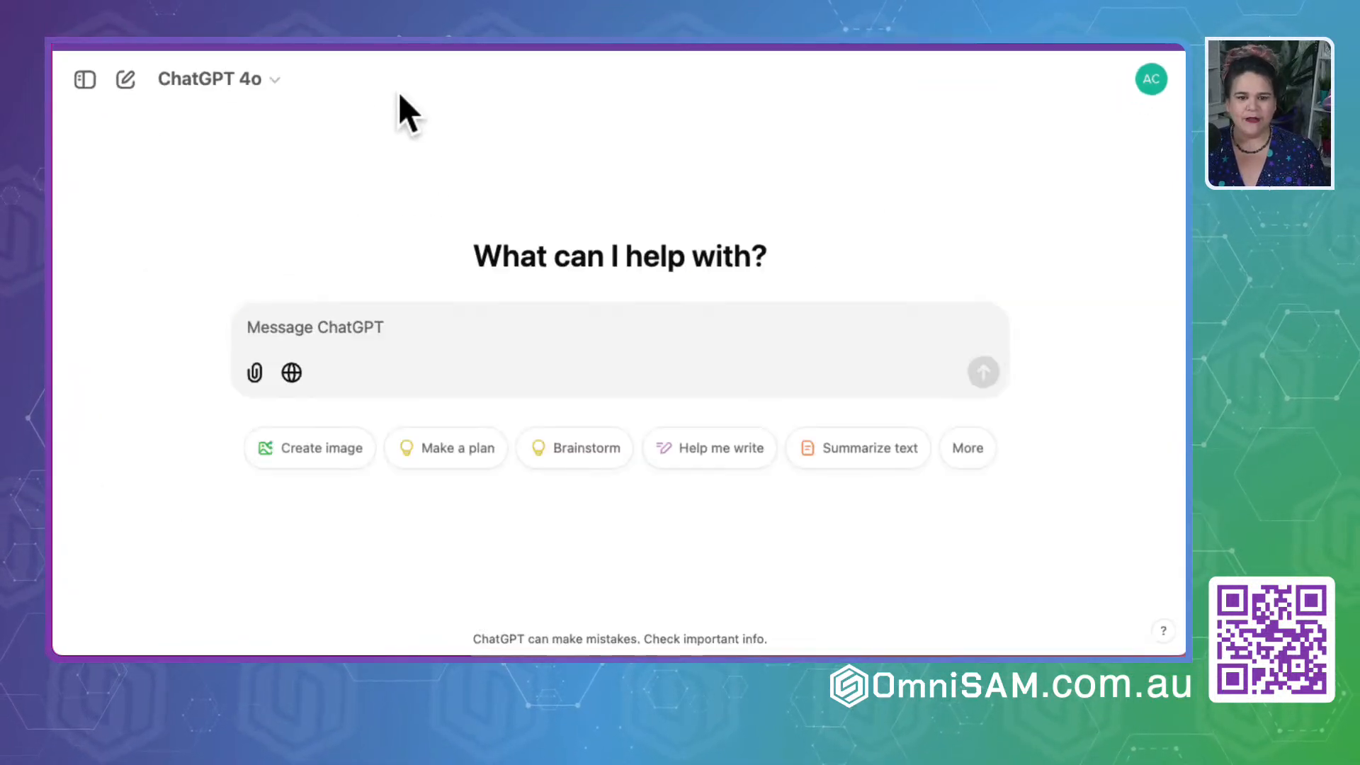
{"action": "key", "text": "ctrl+minus"}
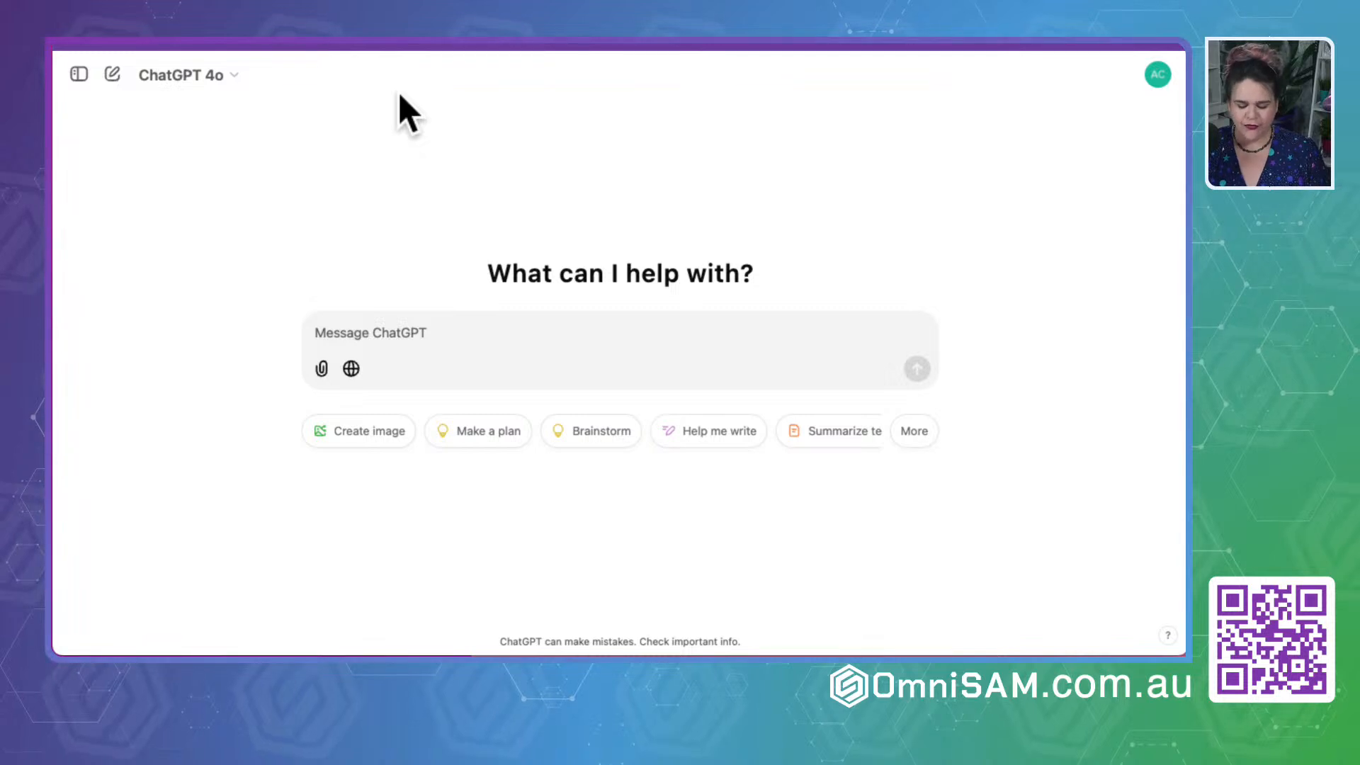
{"action": "key", "text": "ctrl+plus"}
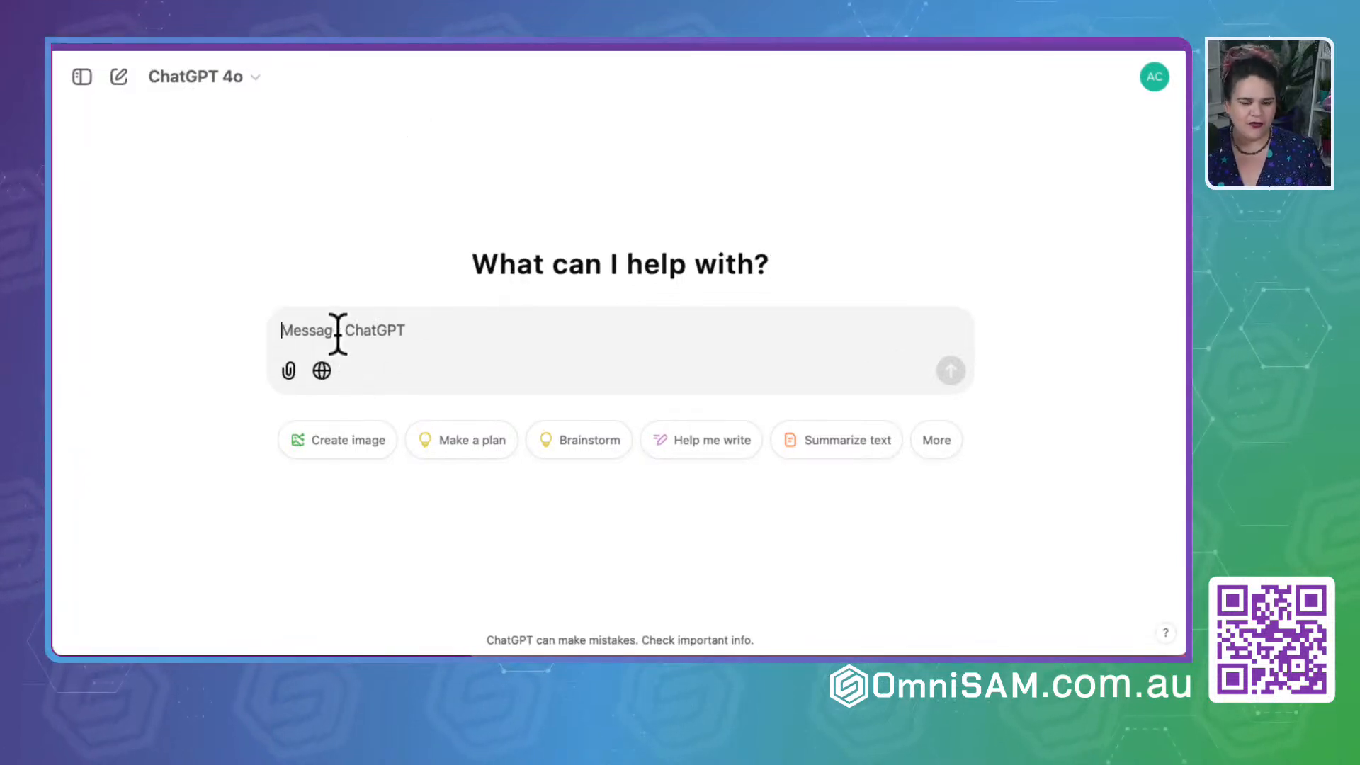
- Write the prompt "I want to create a community group in OmniSAM call GSD by OmniSAM. Please write me a description with less than 150 characters."
{"action": "type", "text": "I"}
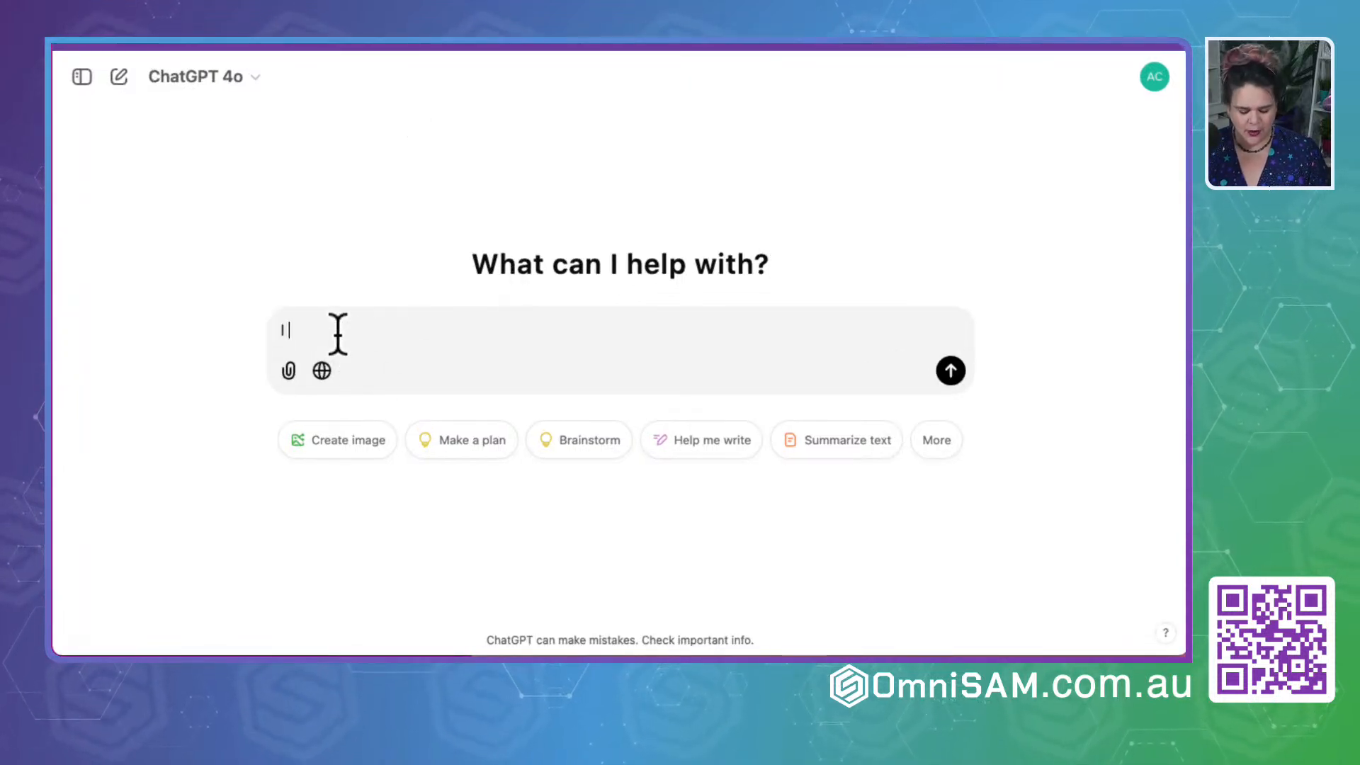
{"action": "type", "text": " want to create a comm"}
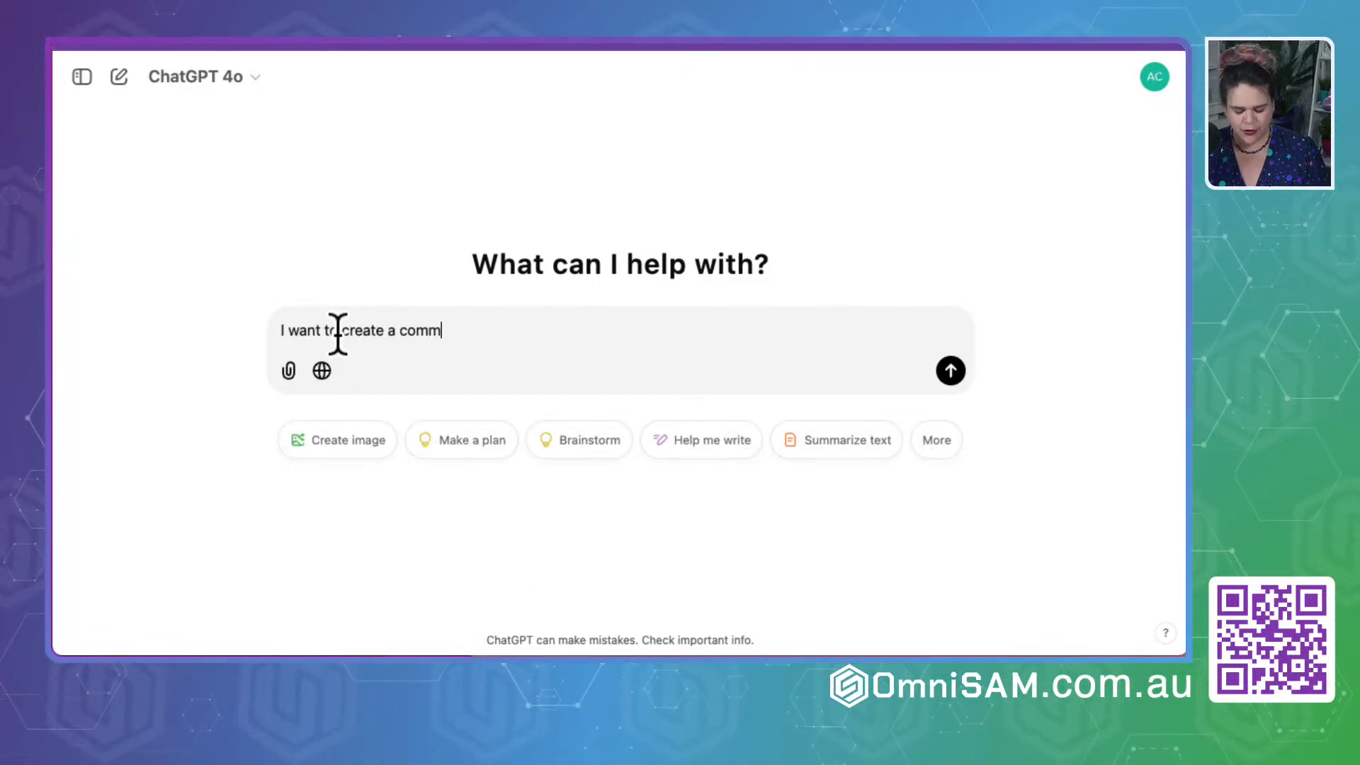
{"action": "type", "text": "unity group in"}
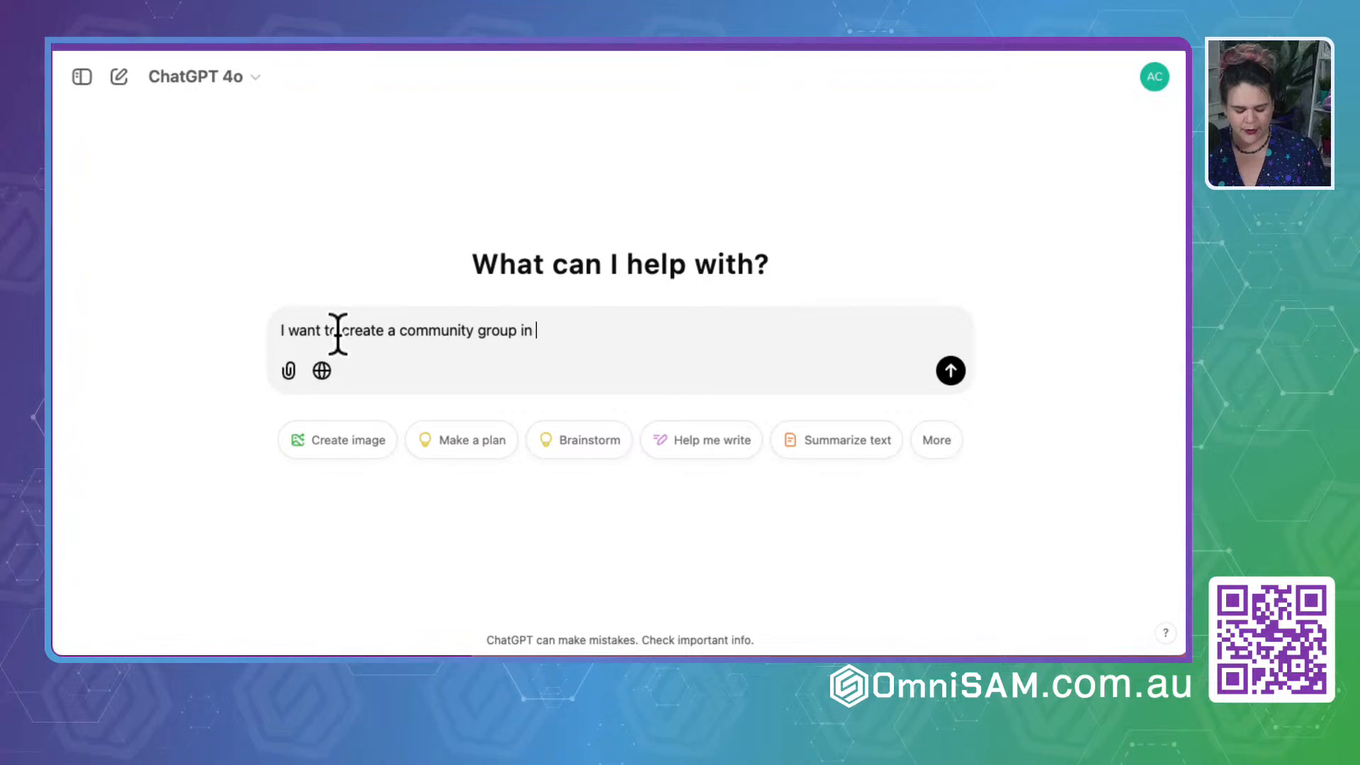
{"action": "type", "text": " OmniSAM c"}
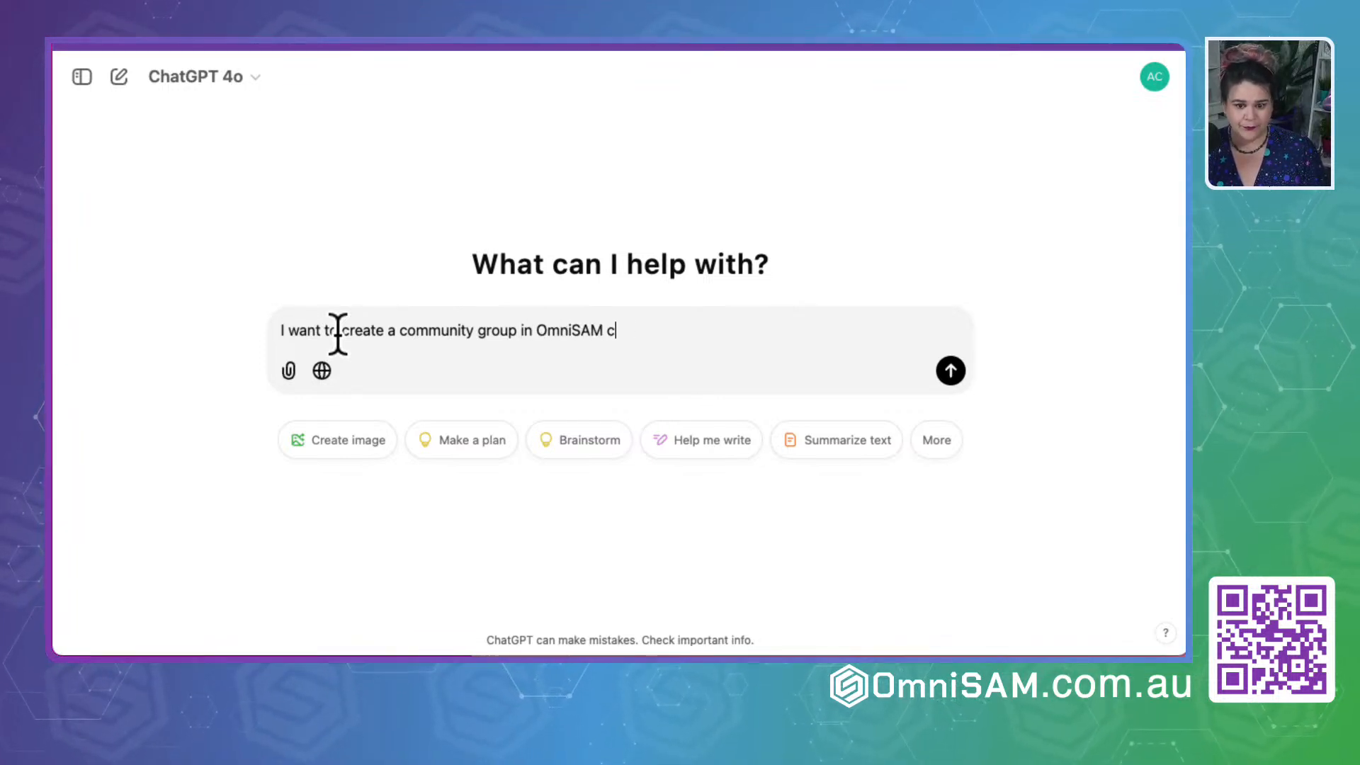
{"action": "type", "text": "a=l GSD by O"}
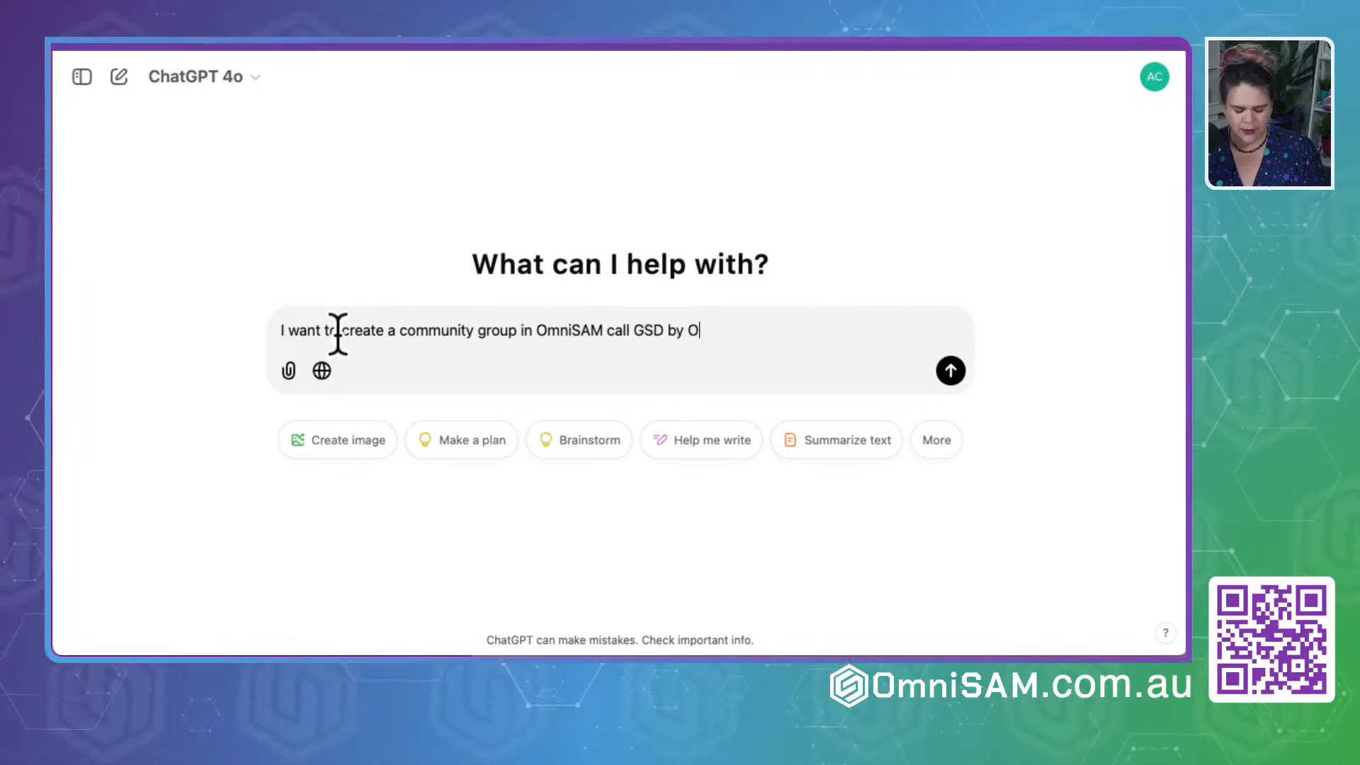
{"action": "type", "text": "mniSAM. Please write me a d"}
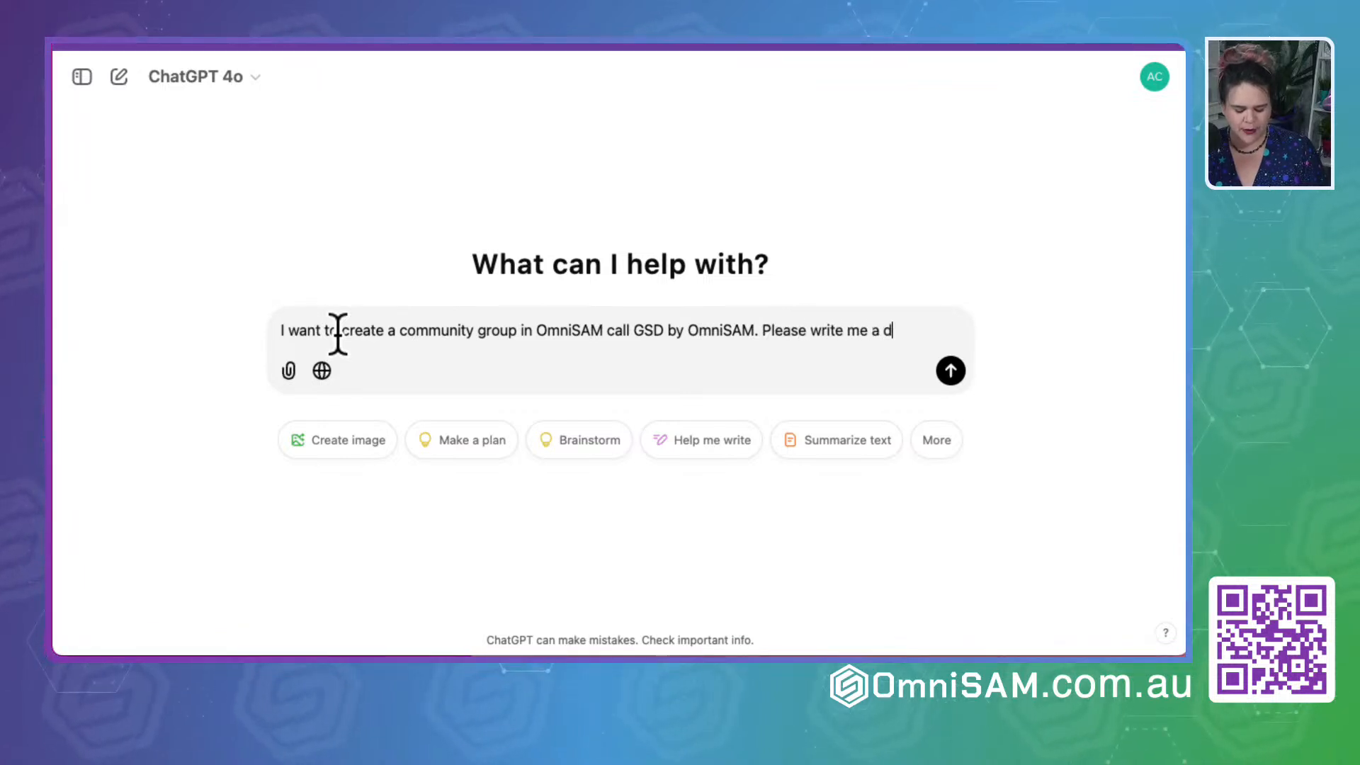
{"action": "type", "text": "escription"}
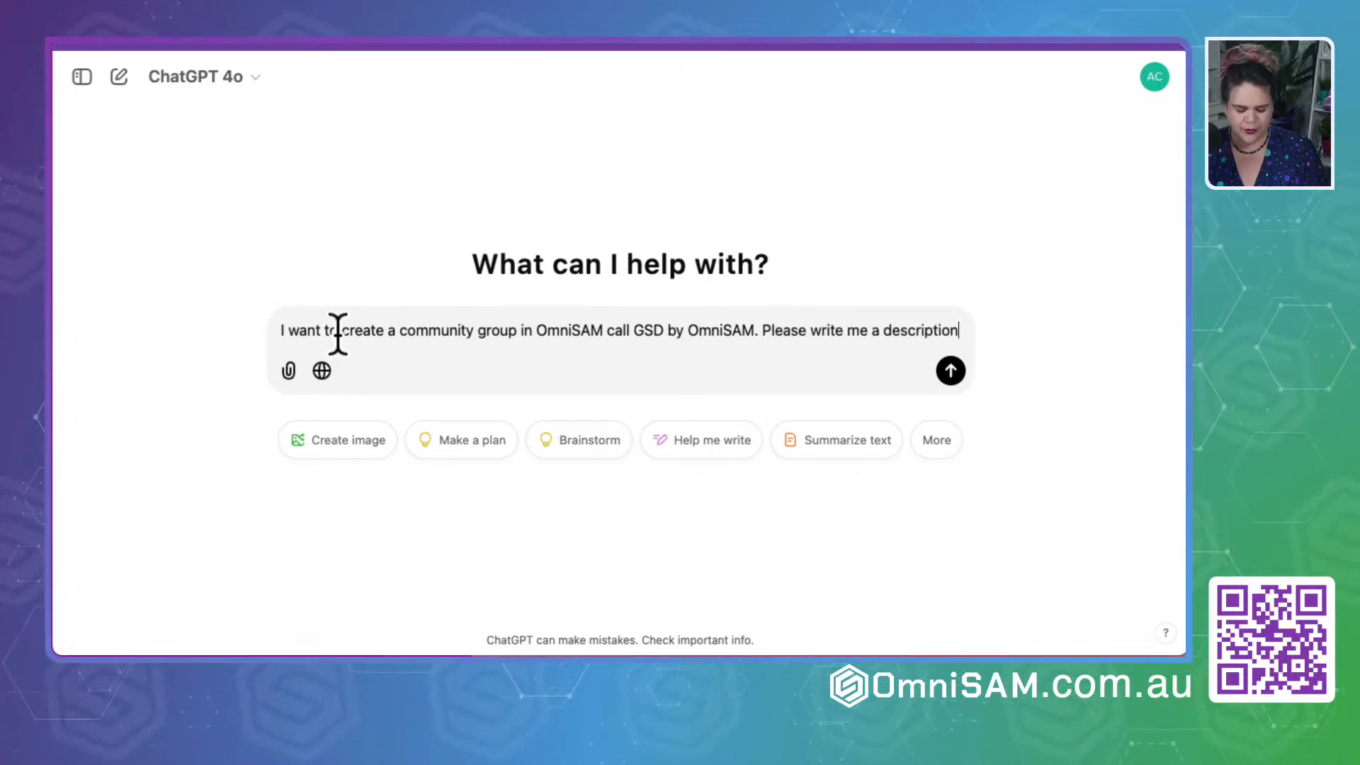
{"action": "type", "text": " with"}
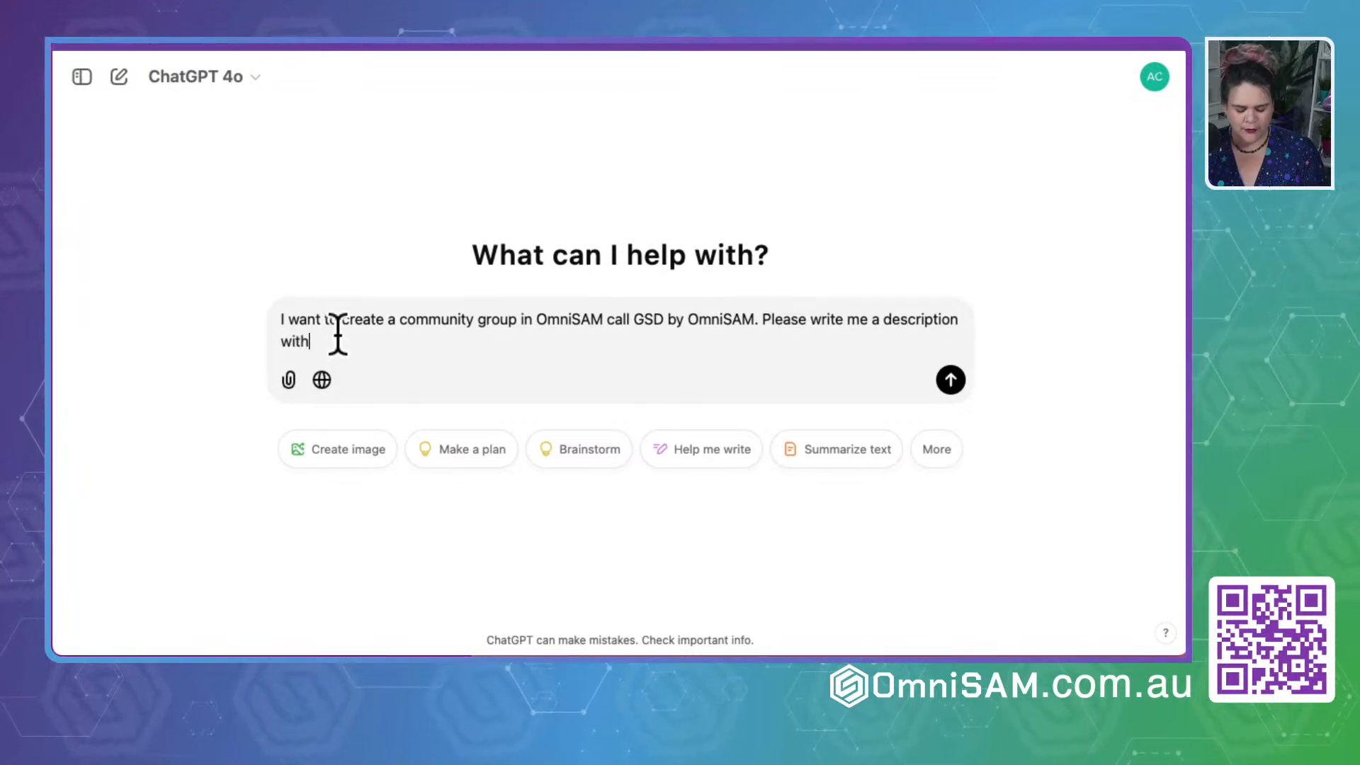
{"action": "type", "text": " less than 150 charact"}
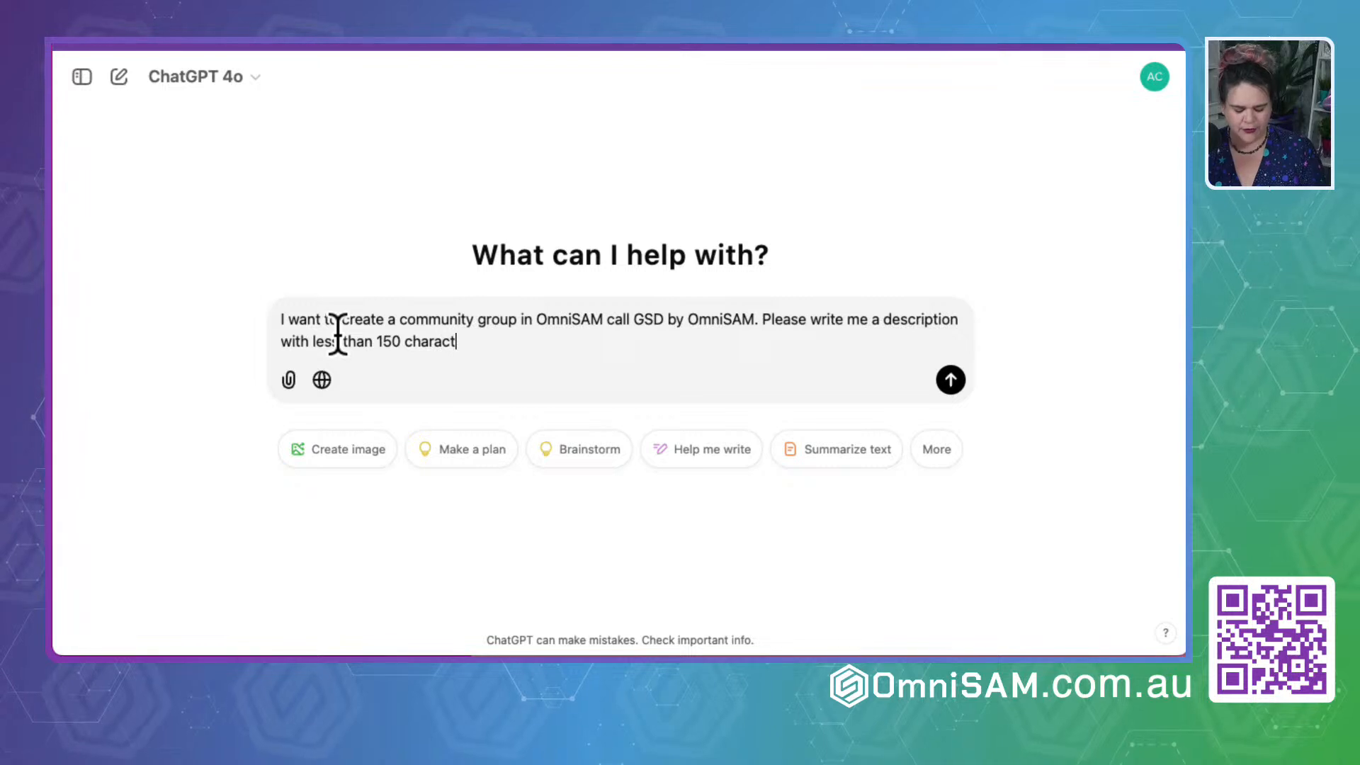
{"action": "type", "text": "ers."}
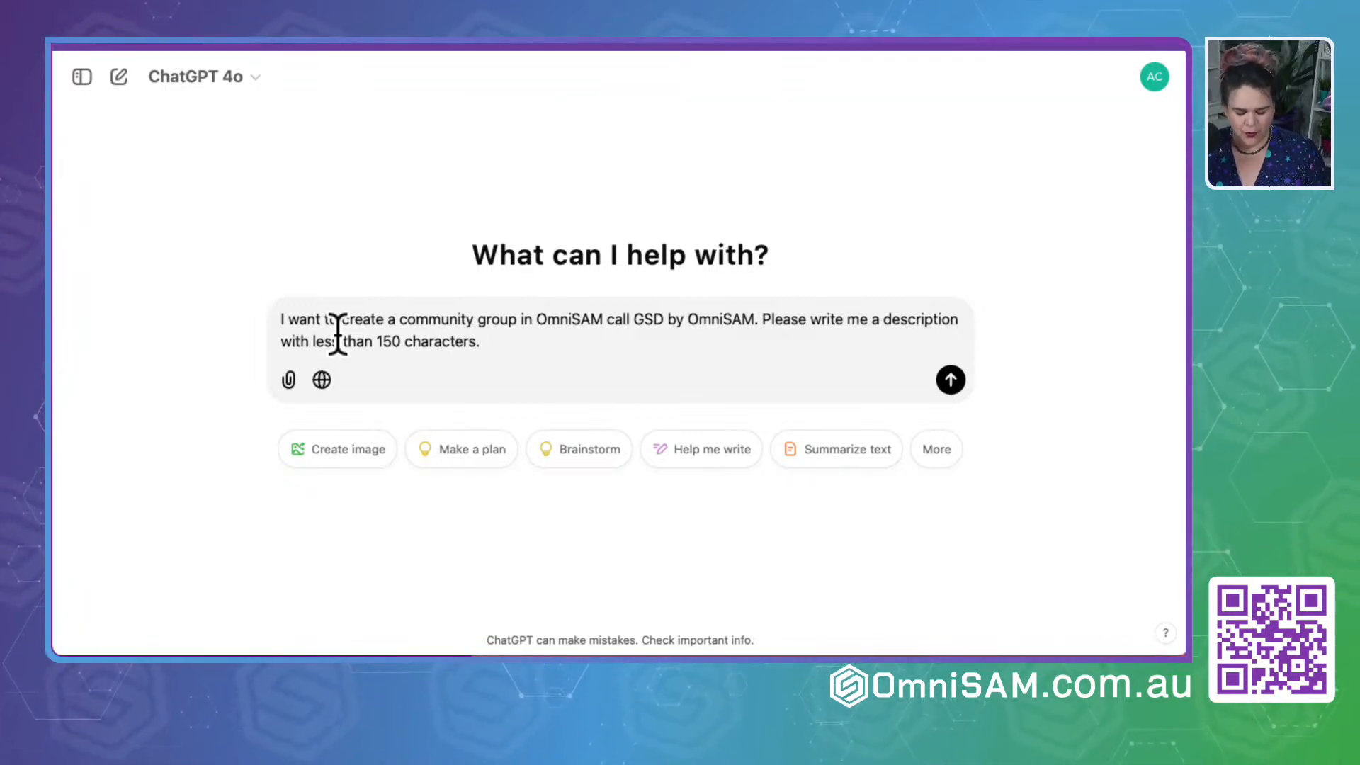
{"action": "type", "text": " Also have SEO"}
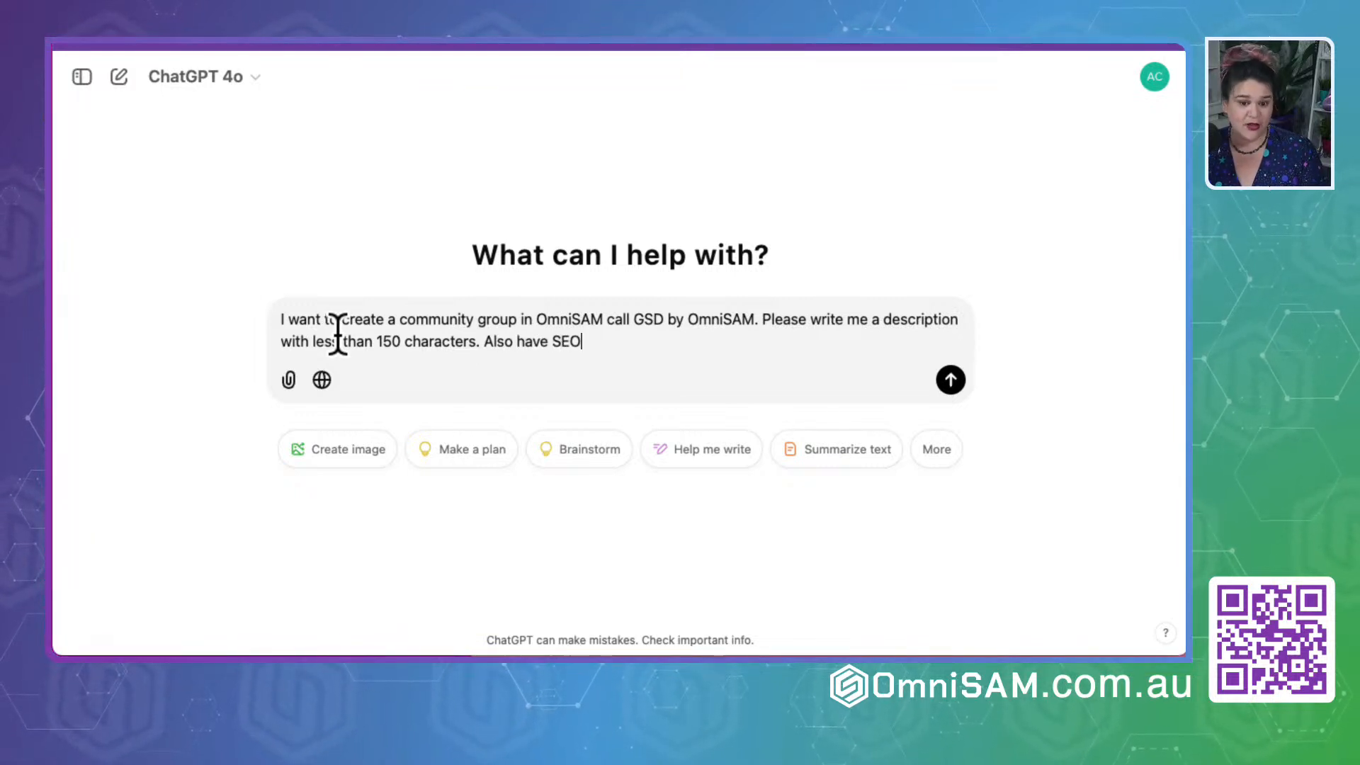
{"action": "type", "text": " within the description"}
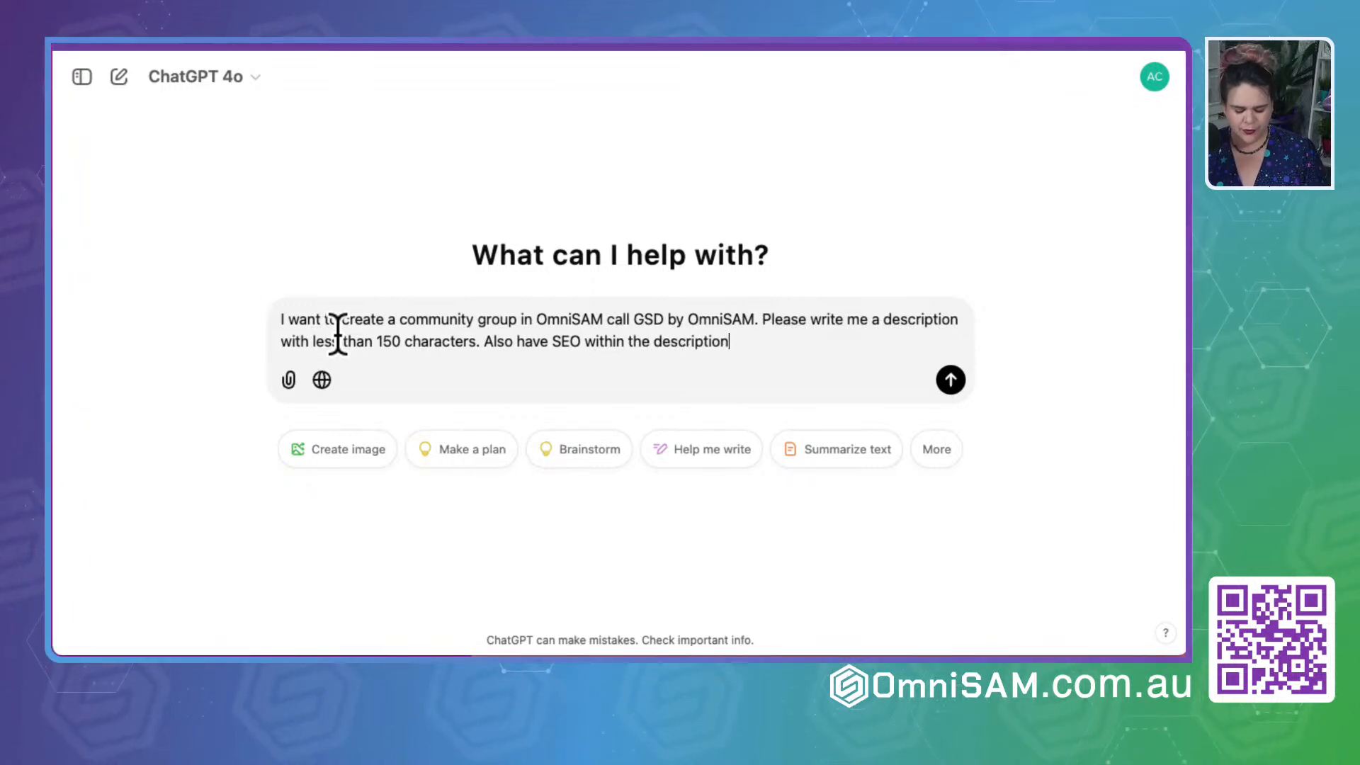
{"action": "type", "text": "."}
- Add "Also have SEO within the description." to the prompt and send it
{"action": "key", "text": "shift+Return"}
{"action": "type", "text": "D"}
{"action": "key", "text": "BackSpace"}
{"action": "key", "text": "Return"}
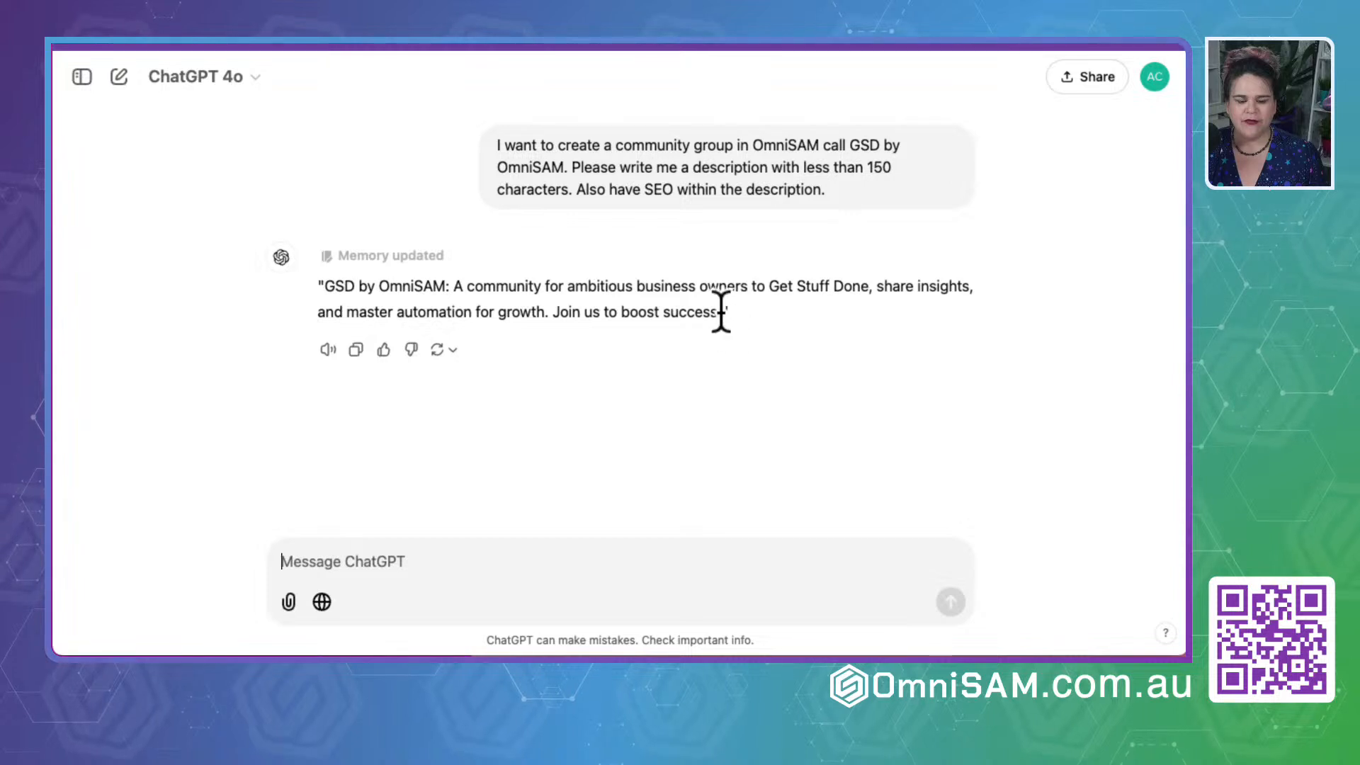
- Copy ChatGPT's description without the quotation marks into the Group Description field of the OmniSAM group
{"action": "left_click_drag", "start_coordinate": [720, 313], "coordinate": [326, 291]}
{"action": "key", "text": "ctrl+c"}
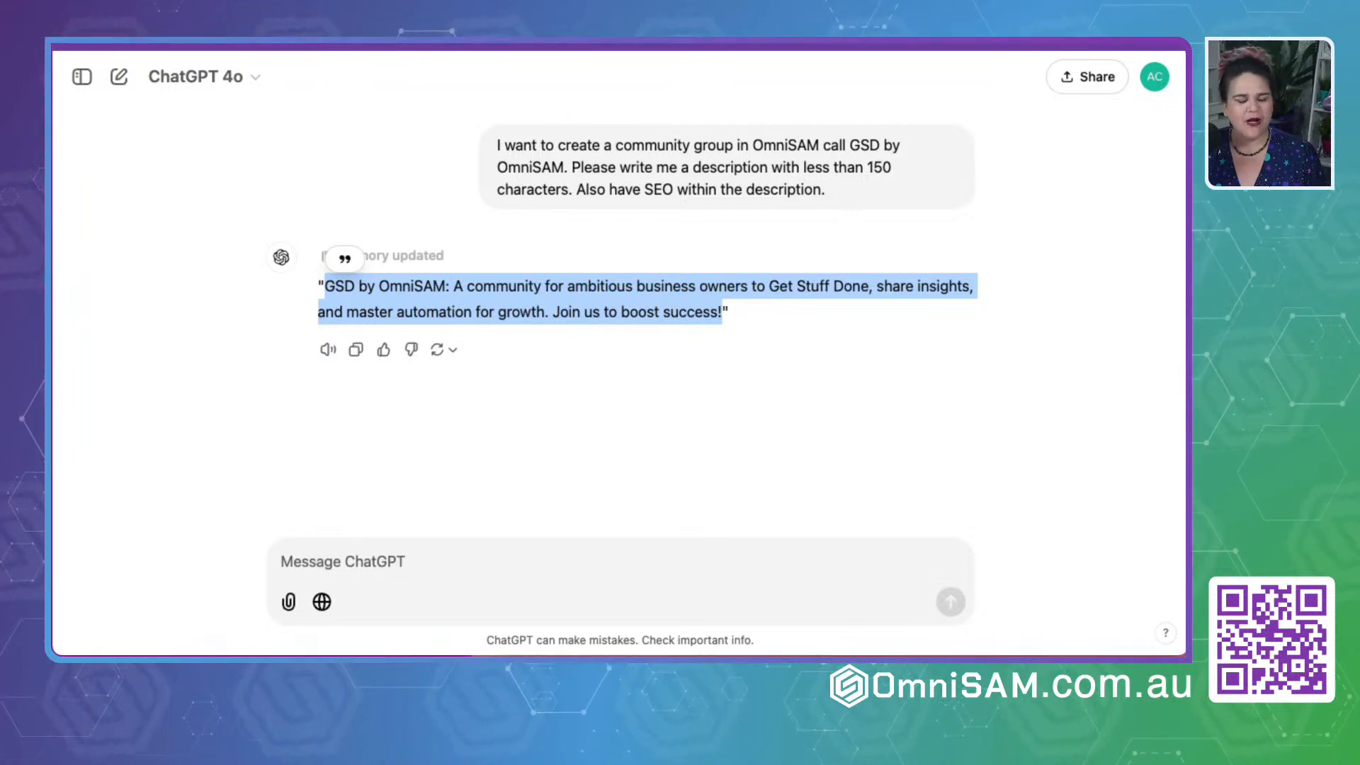
{"action": "key", "text": "ctrl+Tab"}
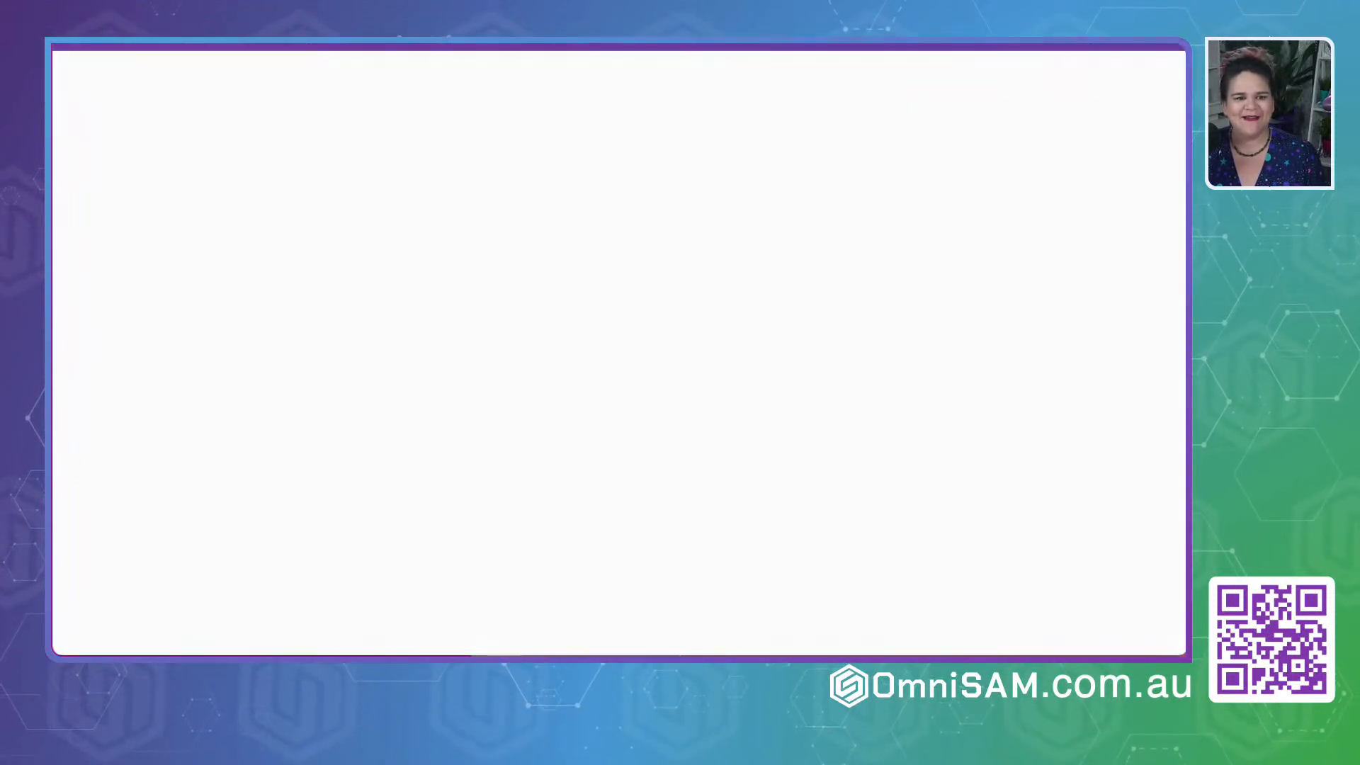
{"action": "key", "text": "ctrl+Tab"}
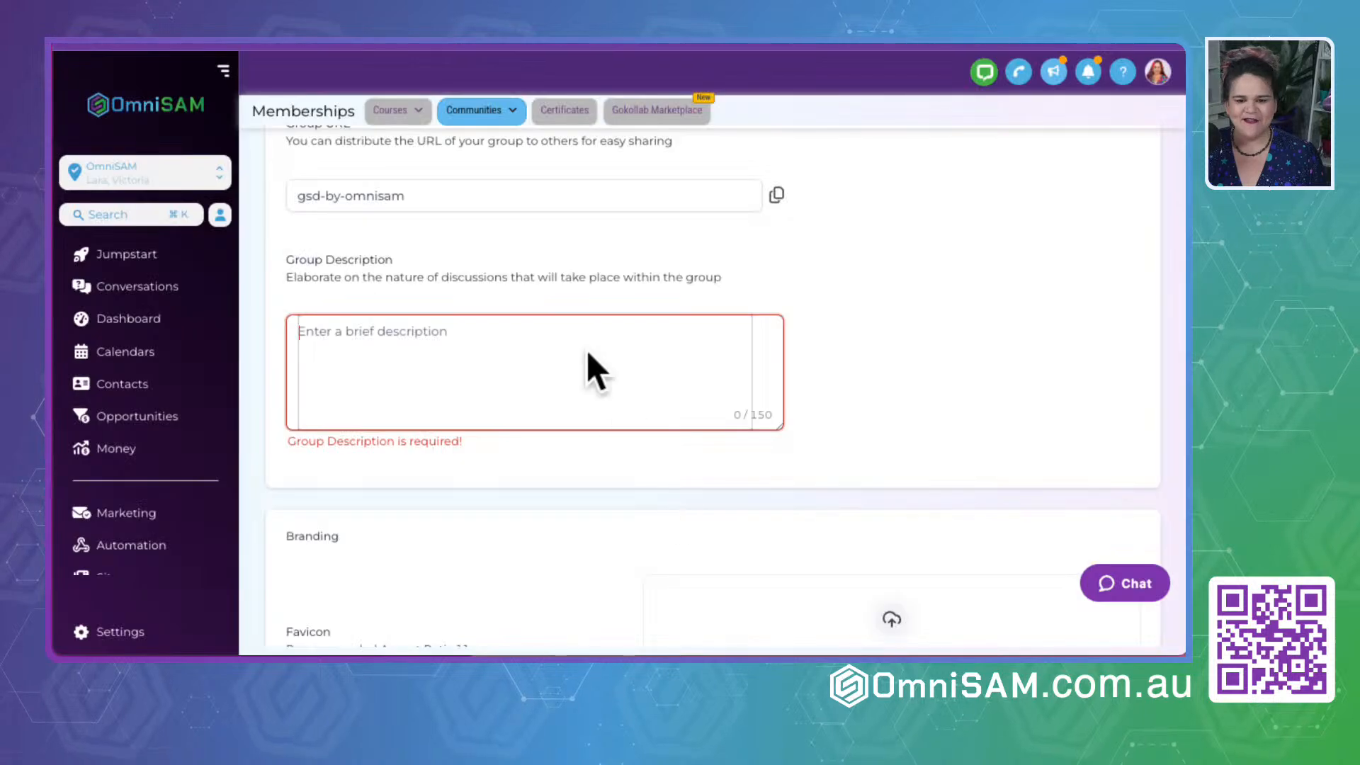
{"action": "key", "text": "ctrl+v"}
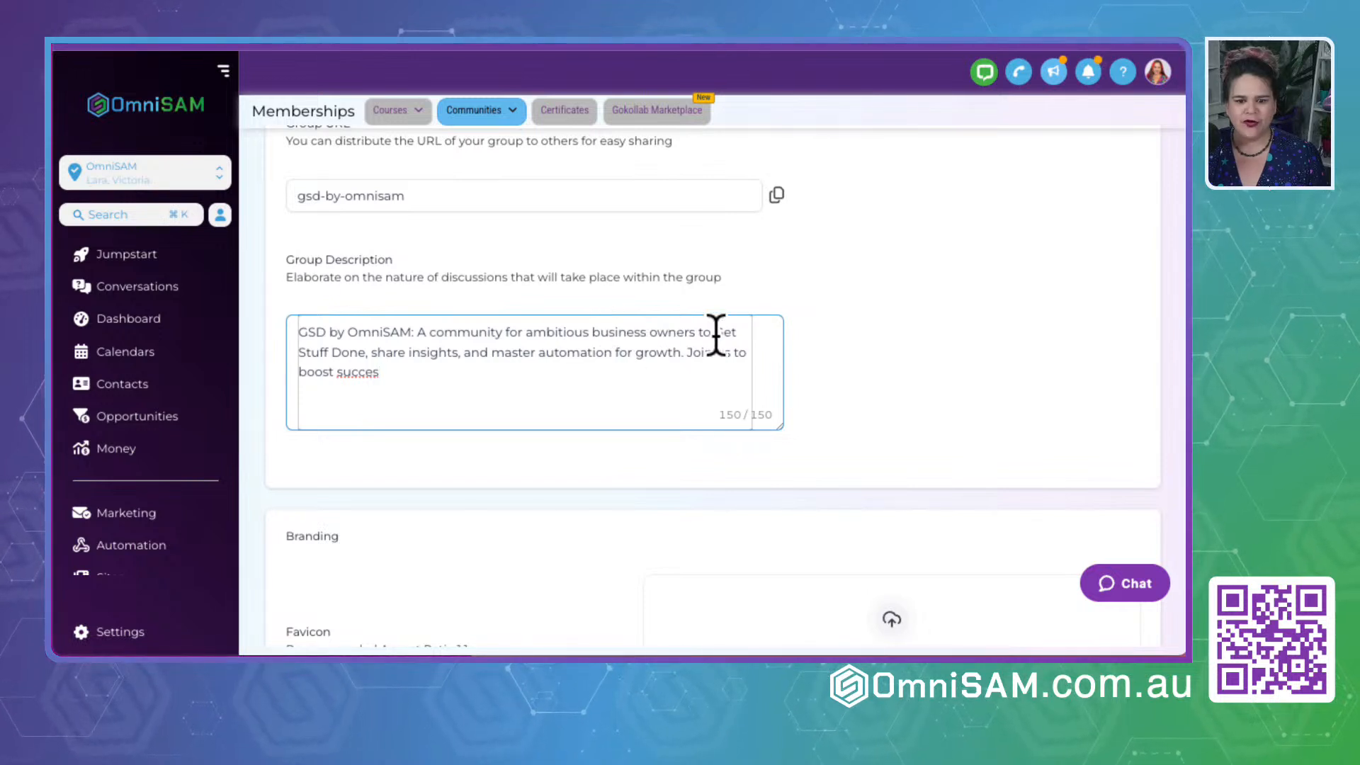
- Replace the word "Stuff" in the Group Description with "Sh💩t"
{"action": "key", "text": "BackSpace"}
{"action": "key", "text": "BackSpace"}
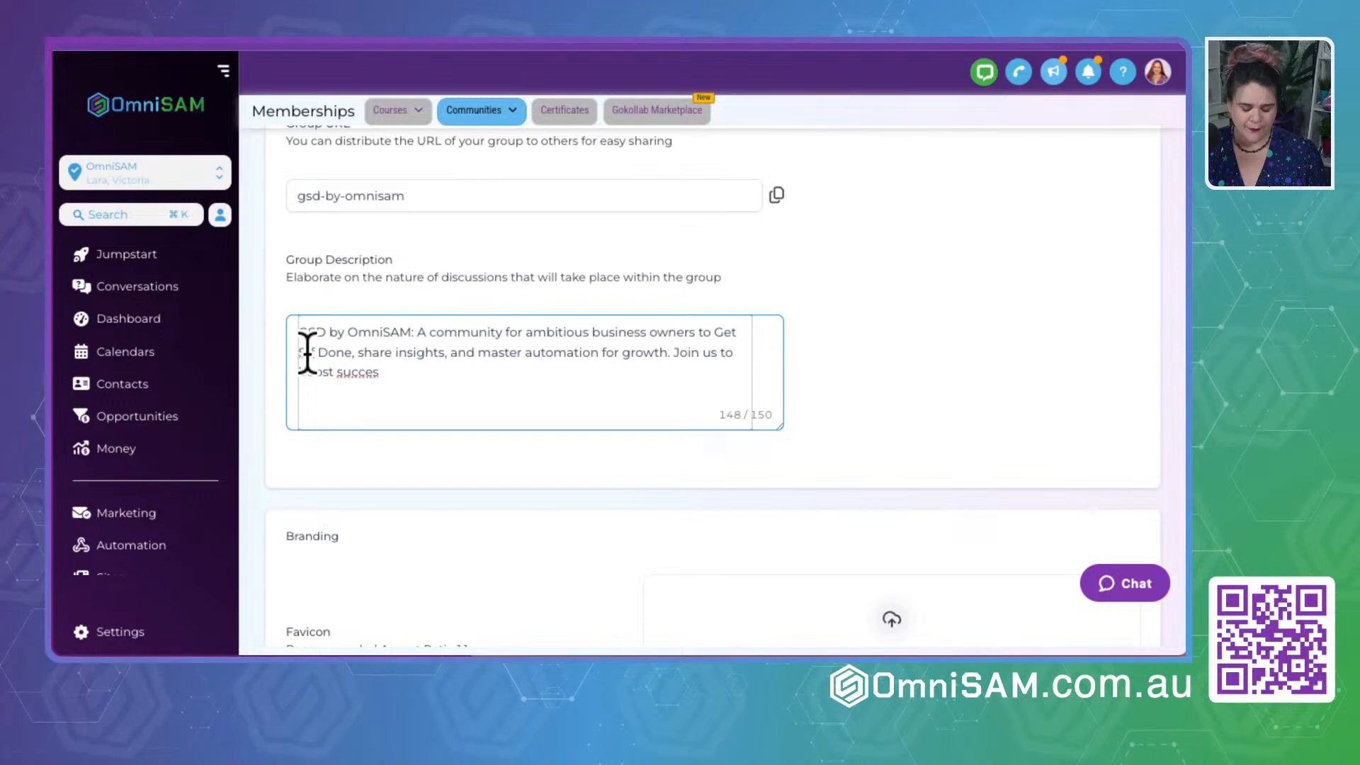
{"action": "type", "text": "f"}
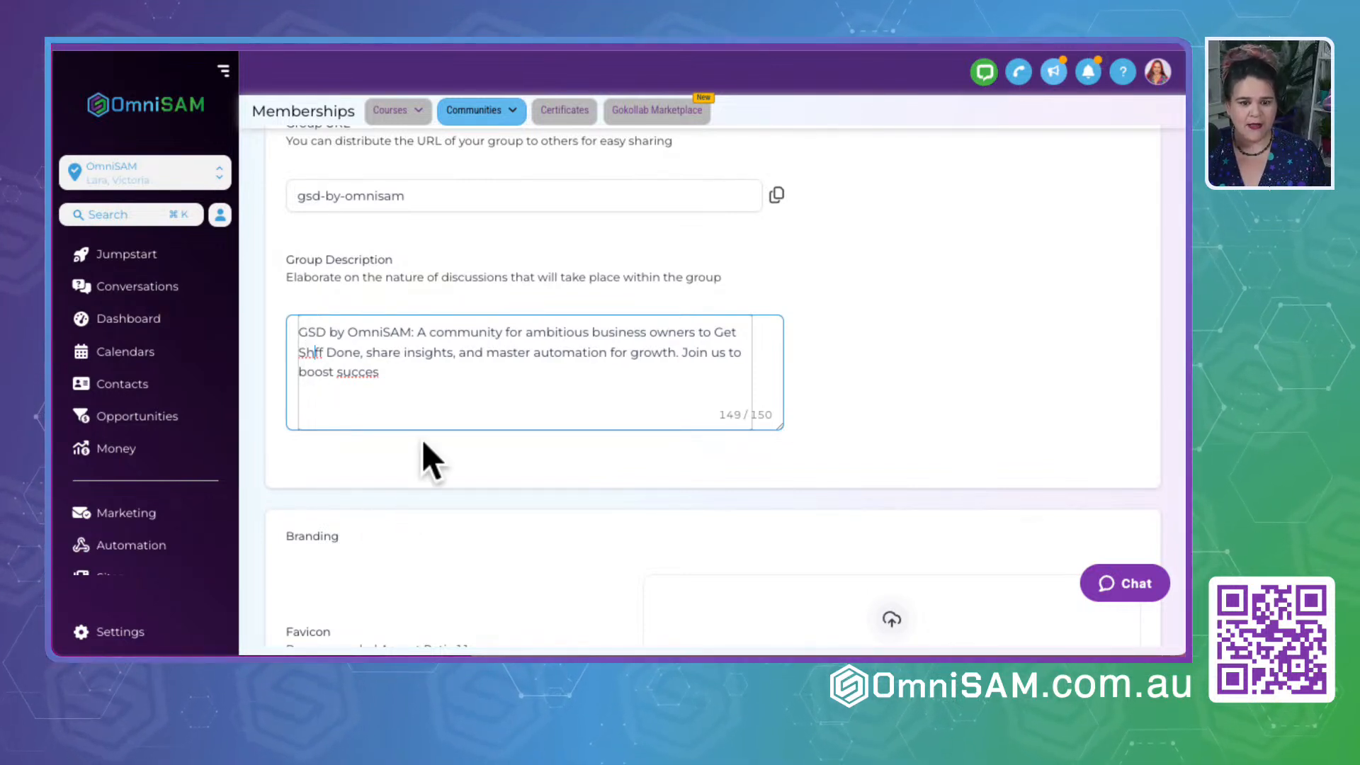
{"action": "type", "text": "t"}
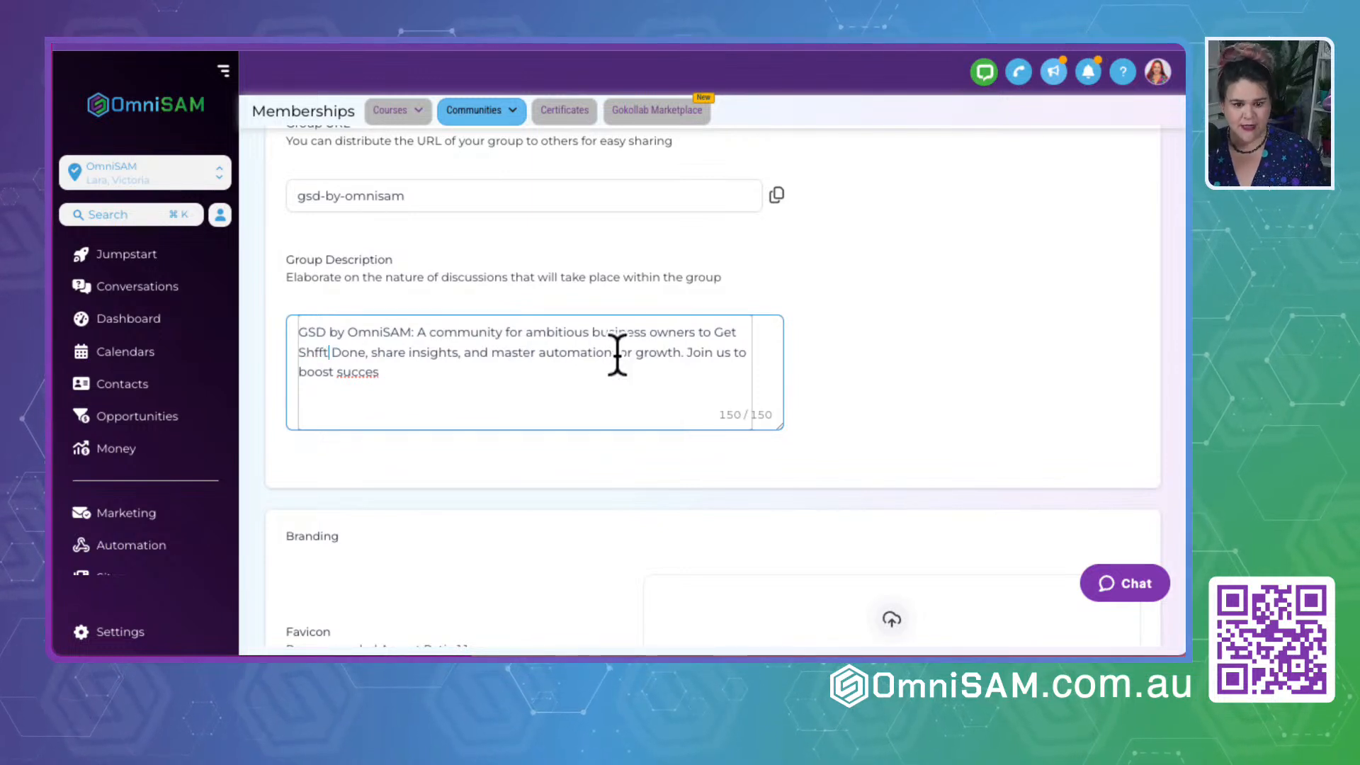
{"action": "key", "text": "BackSpace"}
{"action": "key", "text": "BackSpace"}
{"action": "key", "text": "BackSpace"}
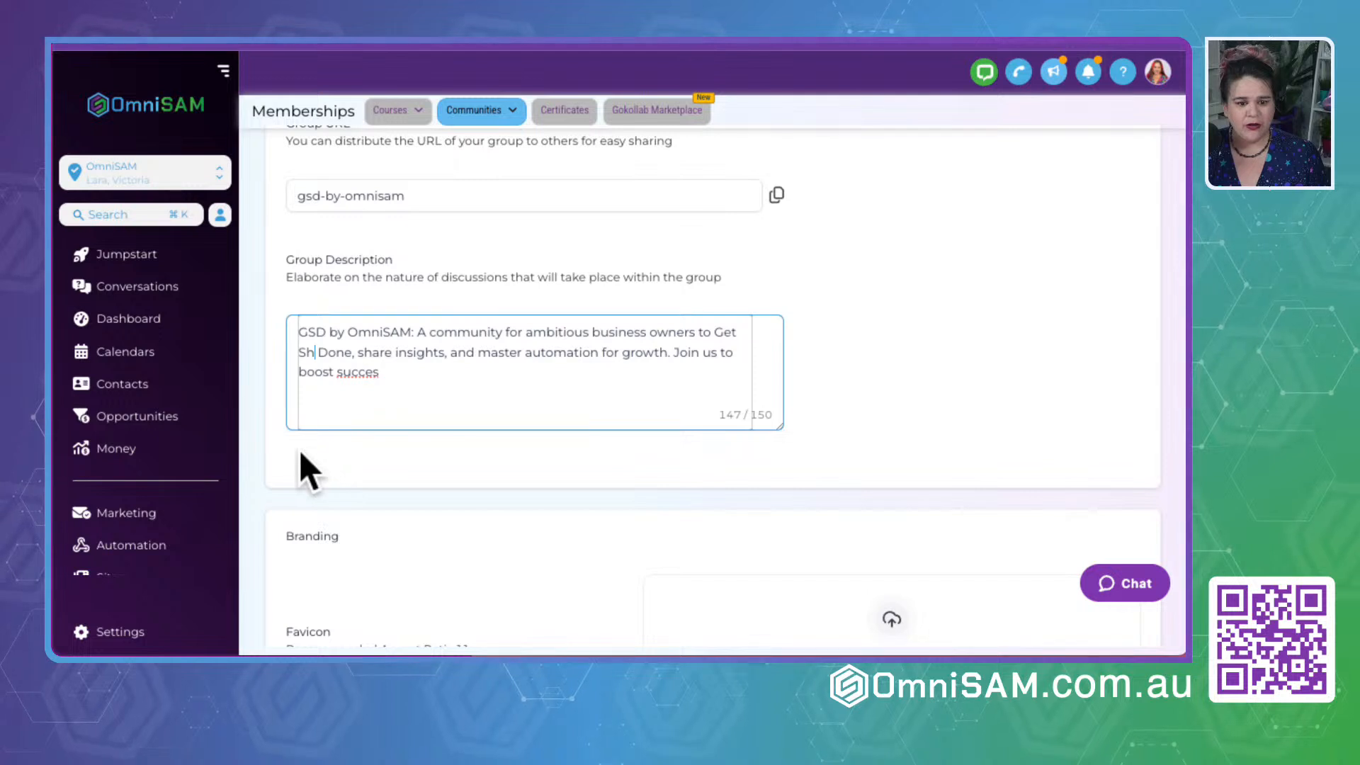
{"action": "type", "text": "💩"}
{"action": "type", "text": "t"}
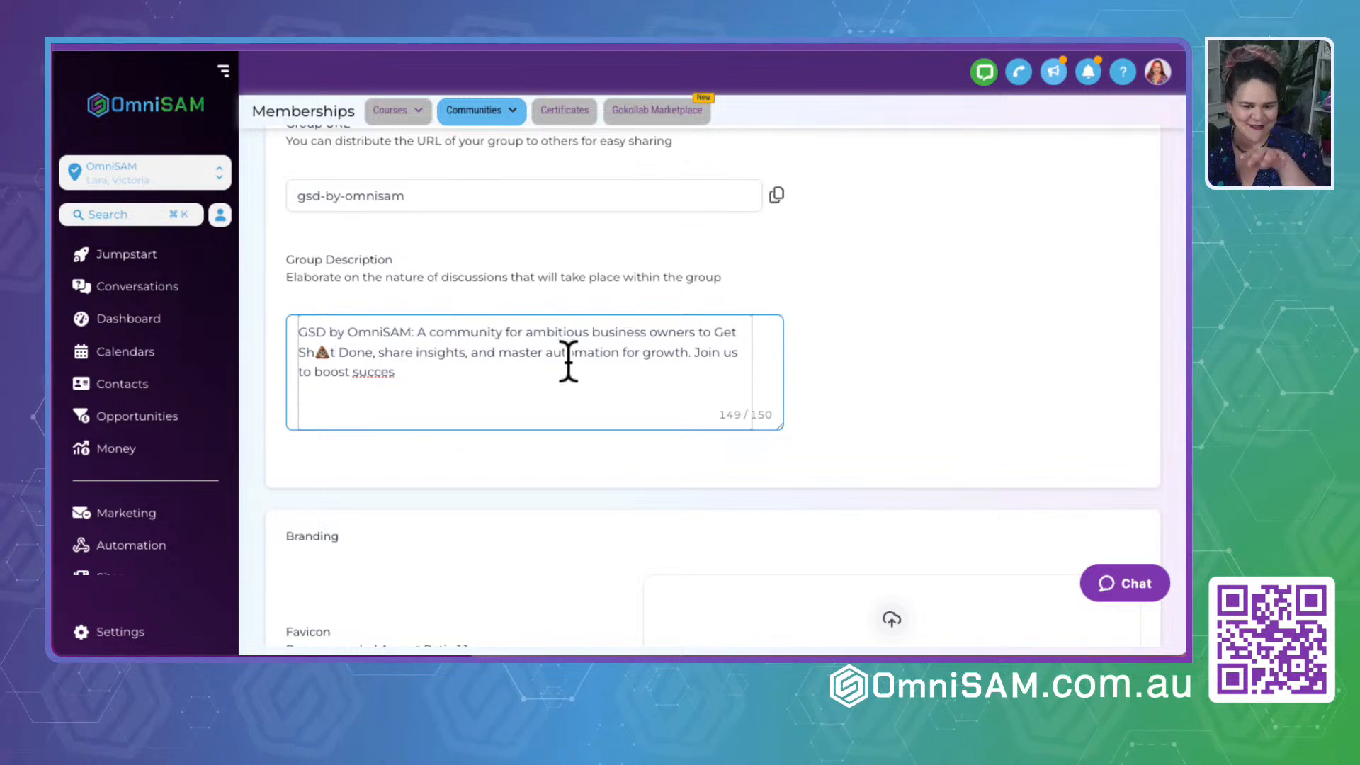
- Remove the letters around the 💩 emoji in the Group Description and complete the final word as "success"
{"action": "left_click", "coordinate": [391, 374]}
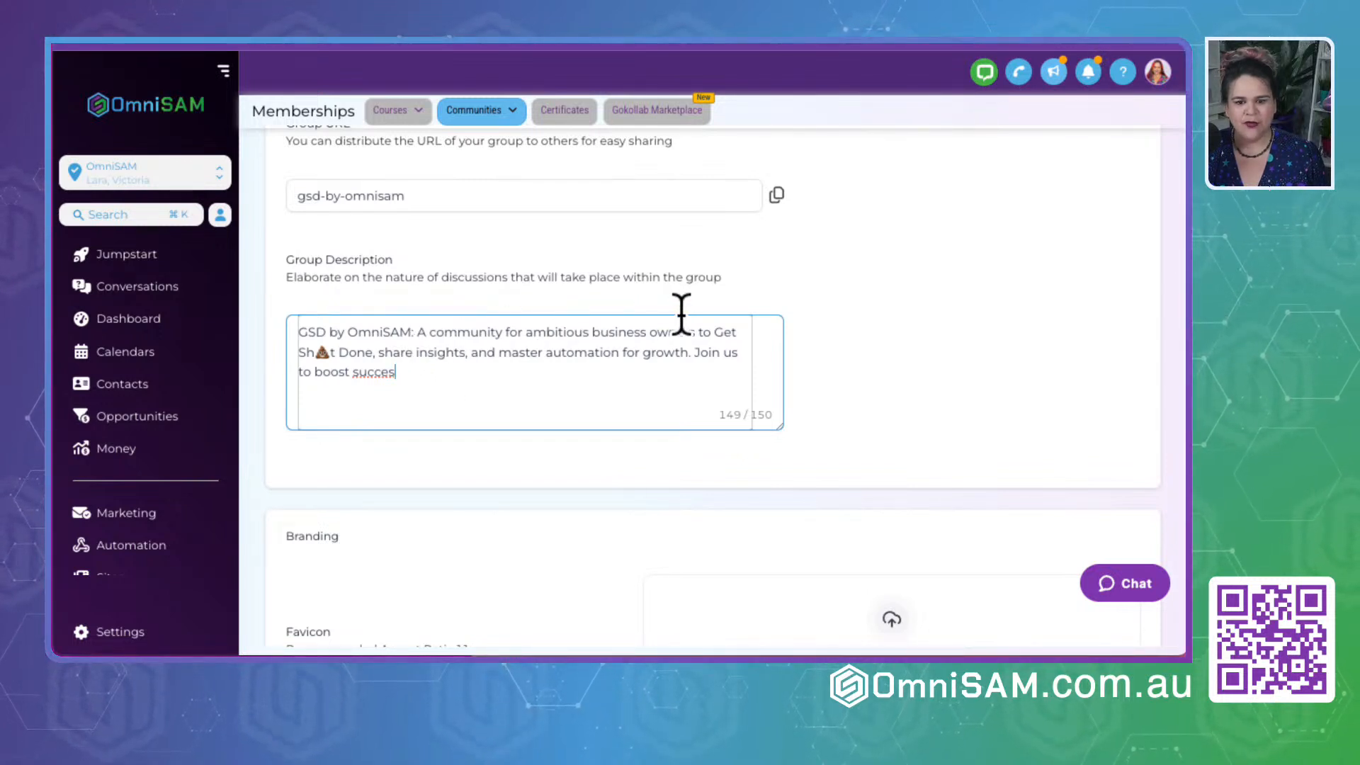
{"action": "left_click", "coordinate": [337, 352]}
{"action": "key", "text": "Delete"}
{"action": "key", "text": "Delete"}
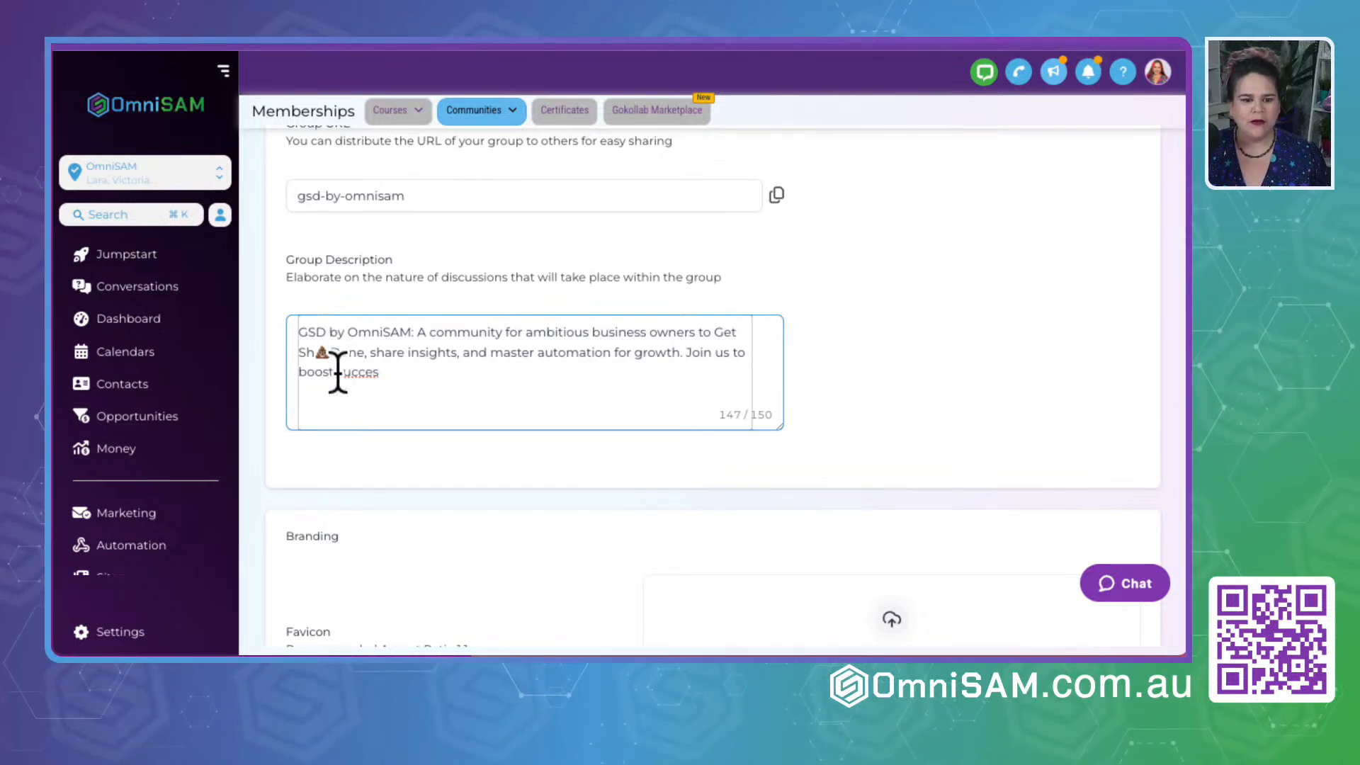
{"action": "key", "text": "BackSpace"}
{"action": "key", "text": "BackSpace"}
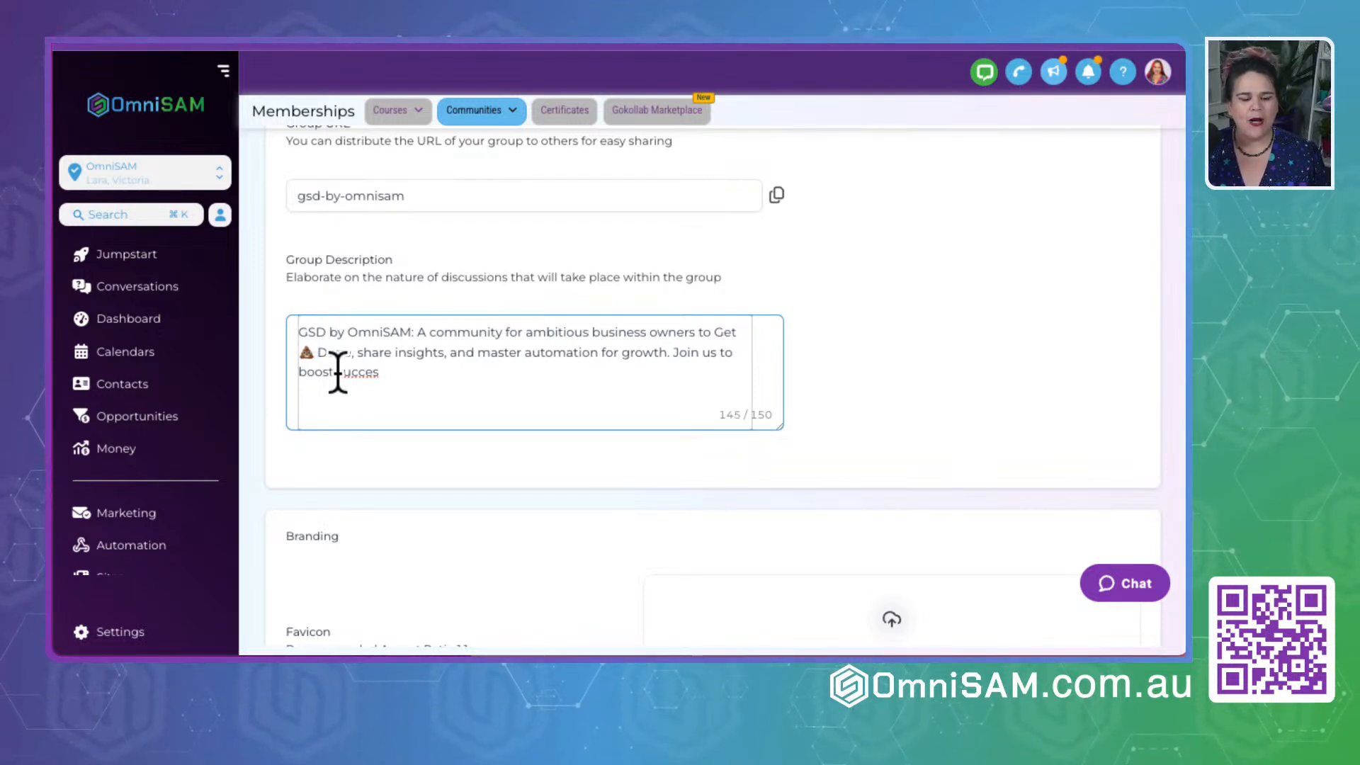
{"action": "left_click", "coordinate": [384, 374]}
{"action": "type", "text": "s"}
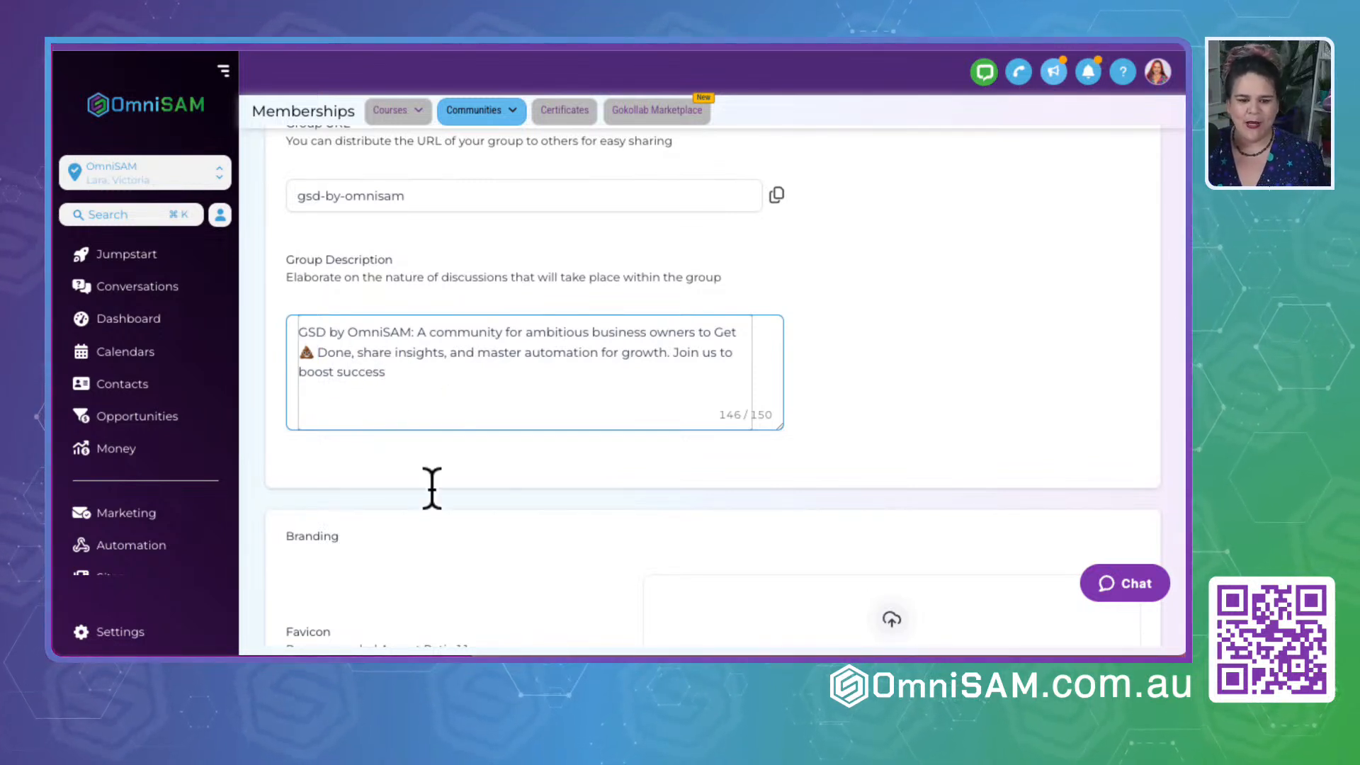
- Try to upload an image file as the group's Favicon in the Branding section
{"action": "scroll", "coordinate": [430, 481], "scroll_direction": "down", "scroll_amount": 5}
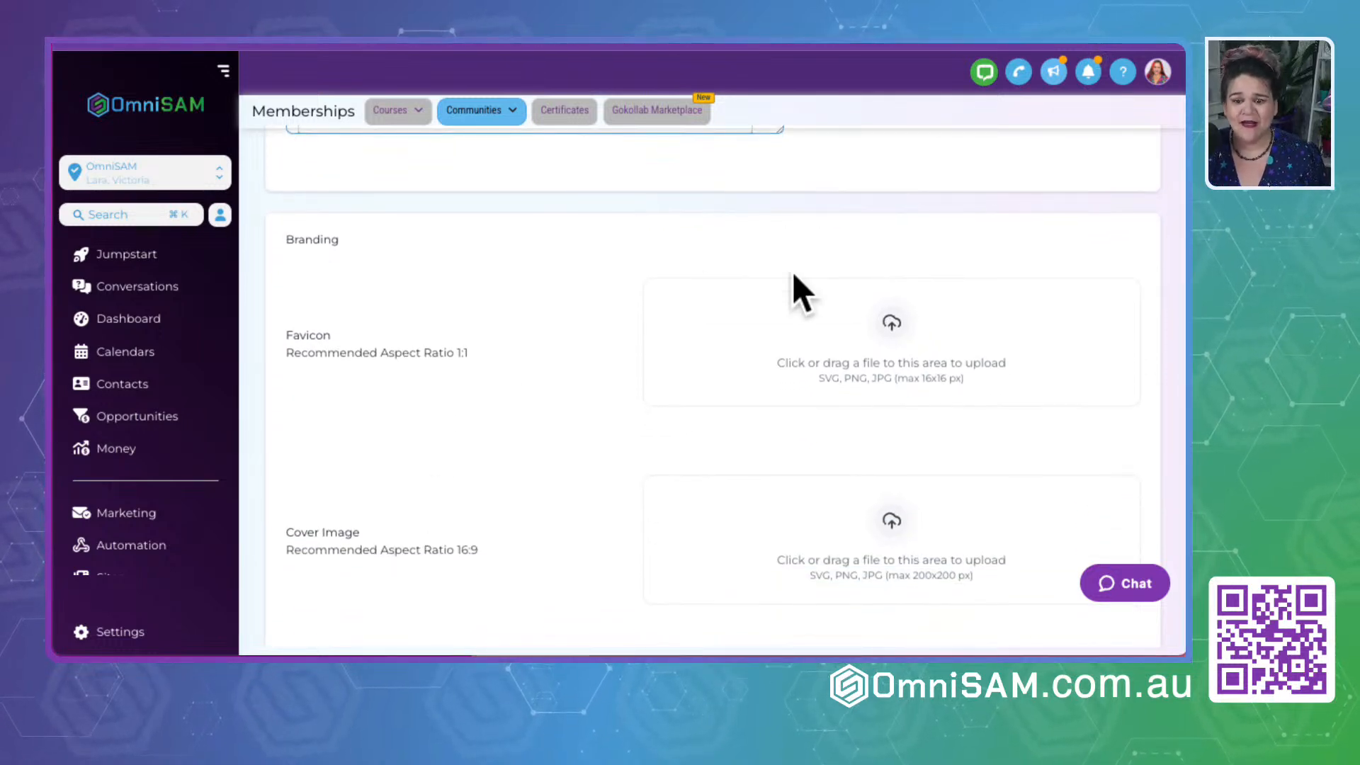
{"action": "left_click", "coordinate": [908, 326]}
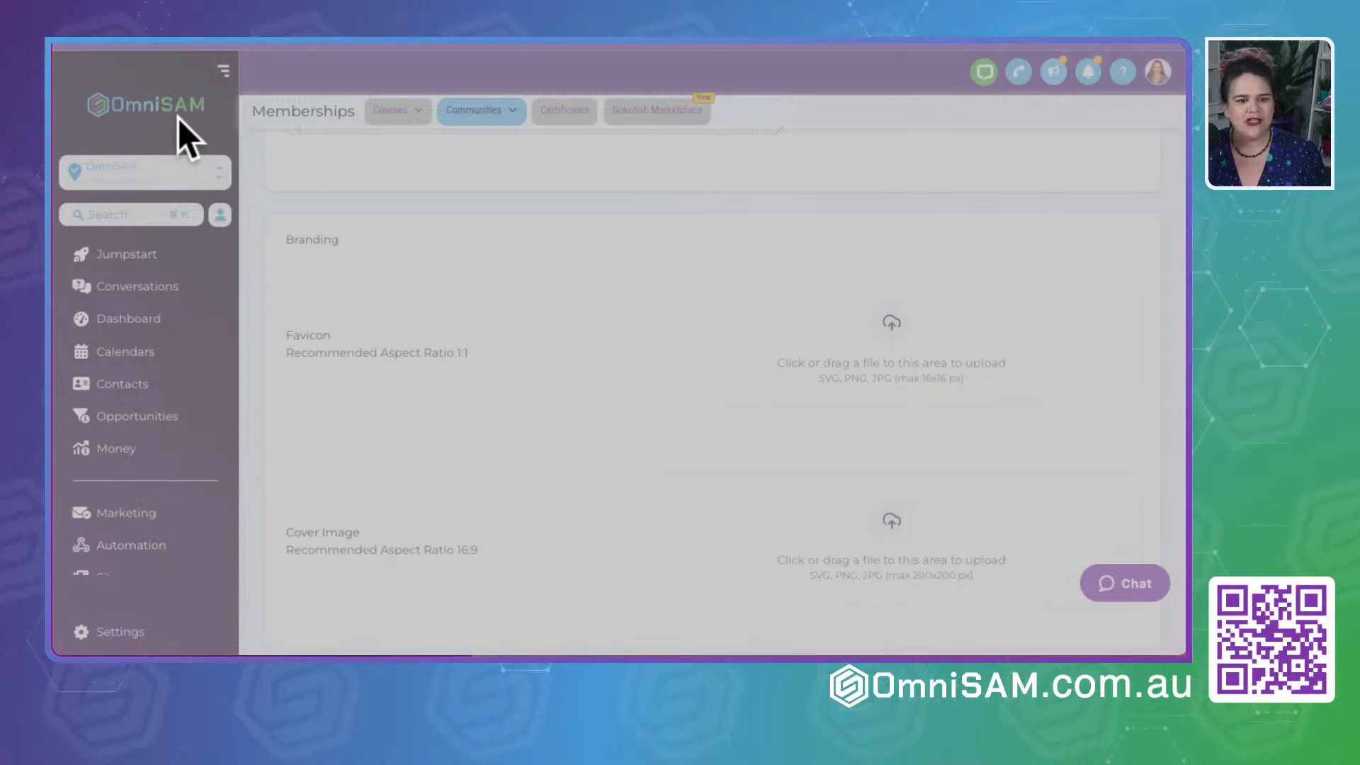
{"action": "left_click", "coordinate": [203, 168]}
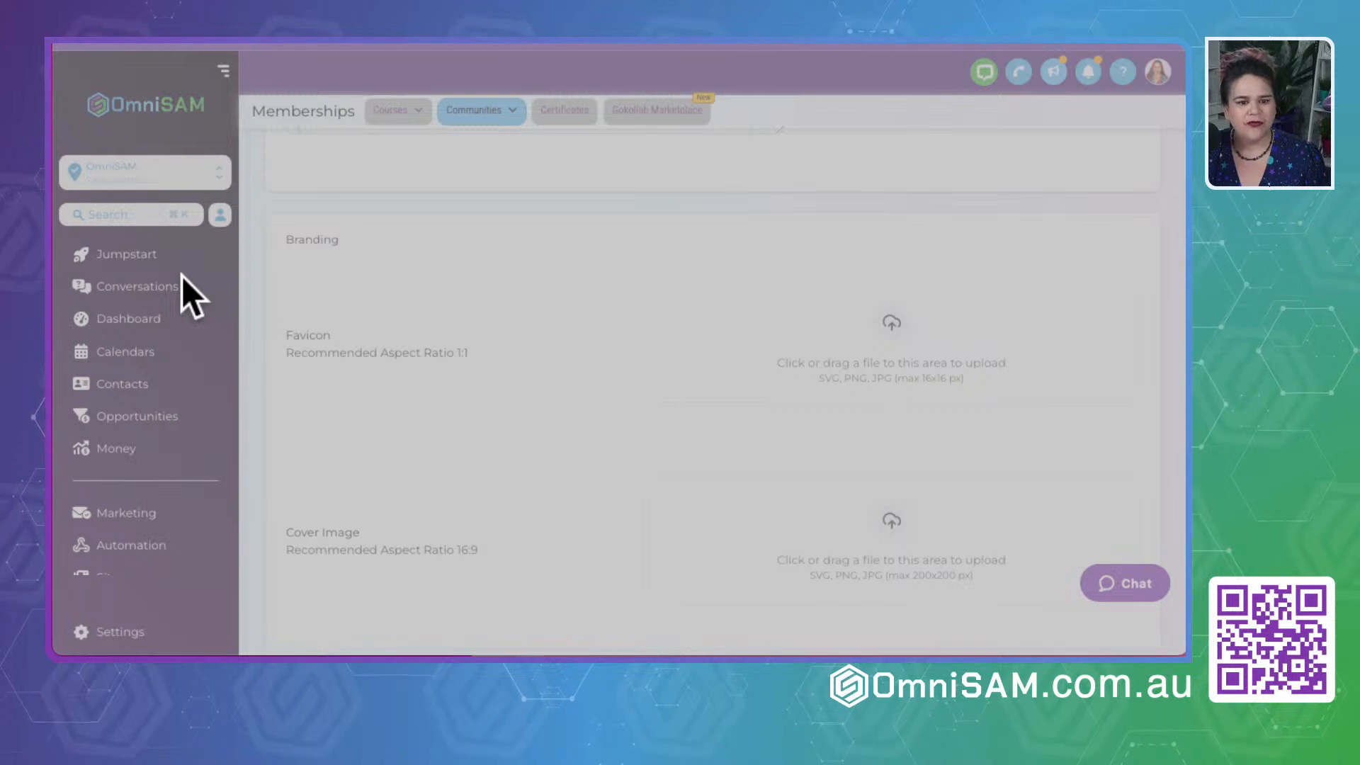
{"action": "key", "text": "Return"}
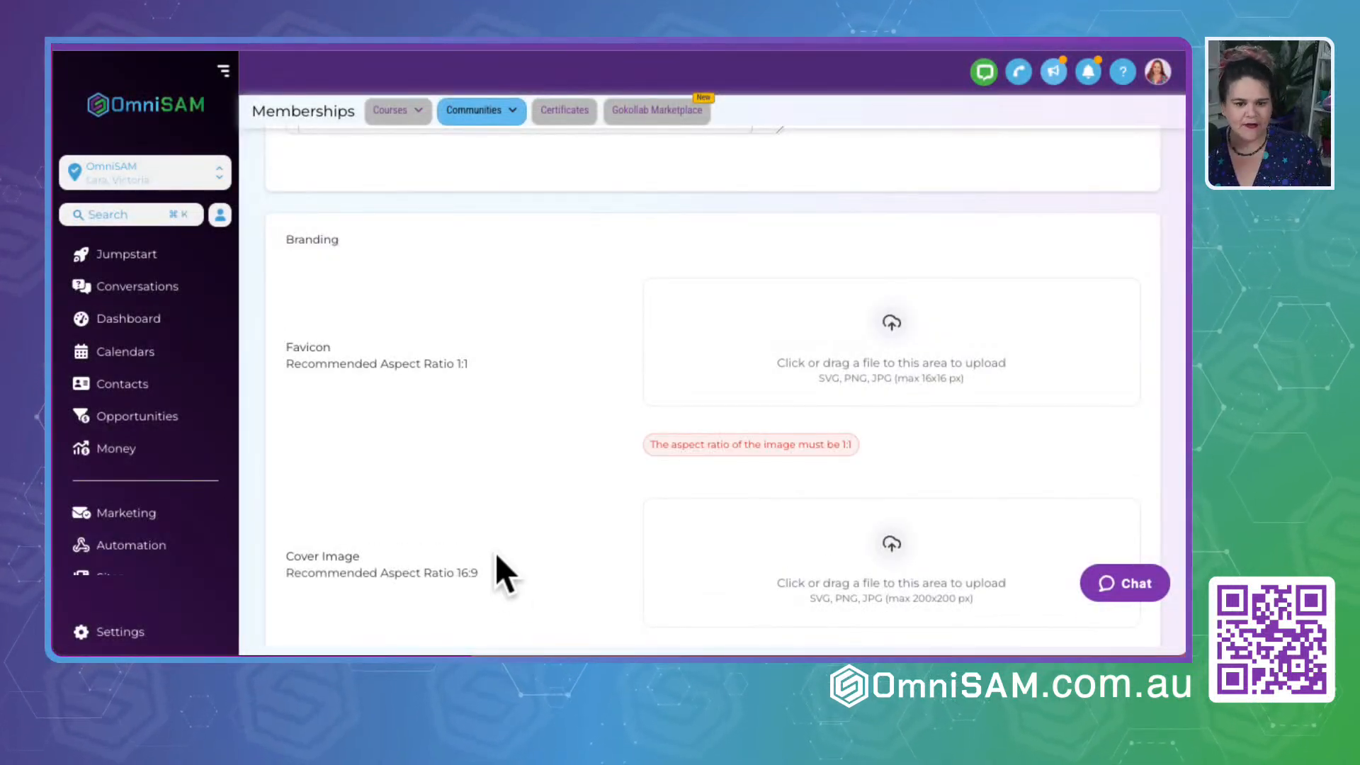
{"action": "left_click", "coordinate": [854, 337]}
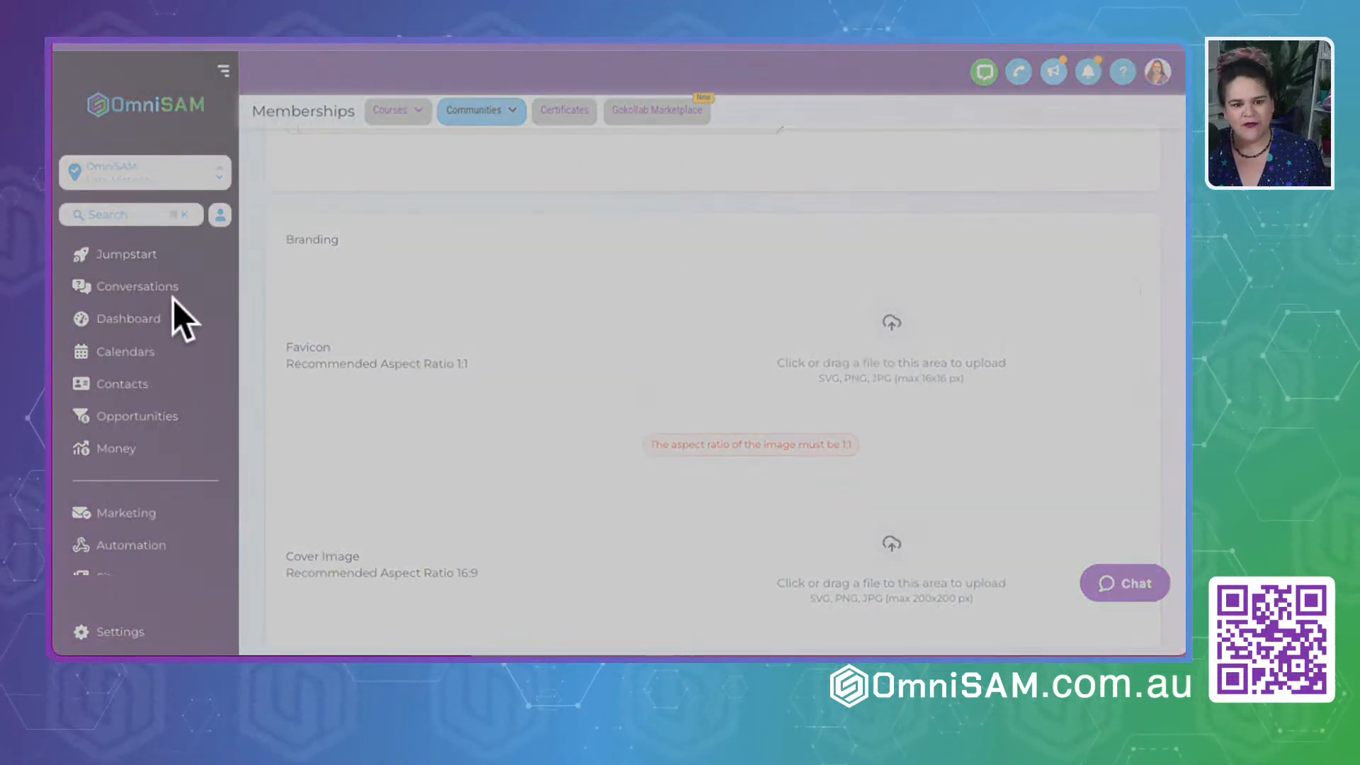
{"action": "left_click", "coordinate": [924, 547]}
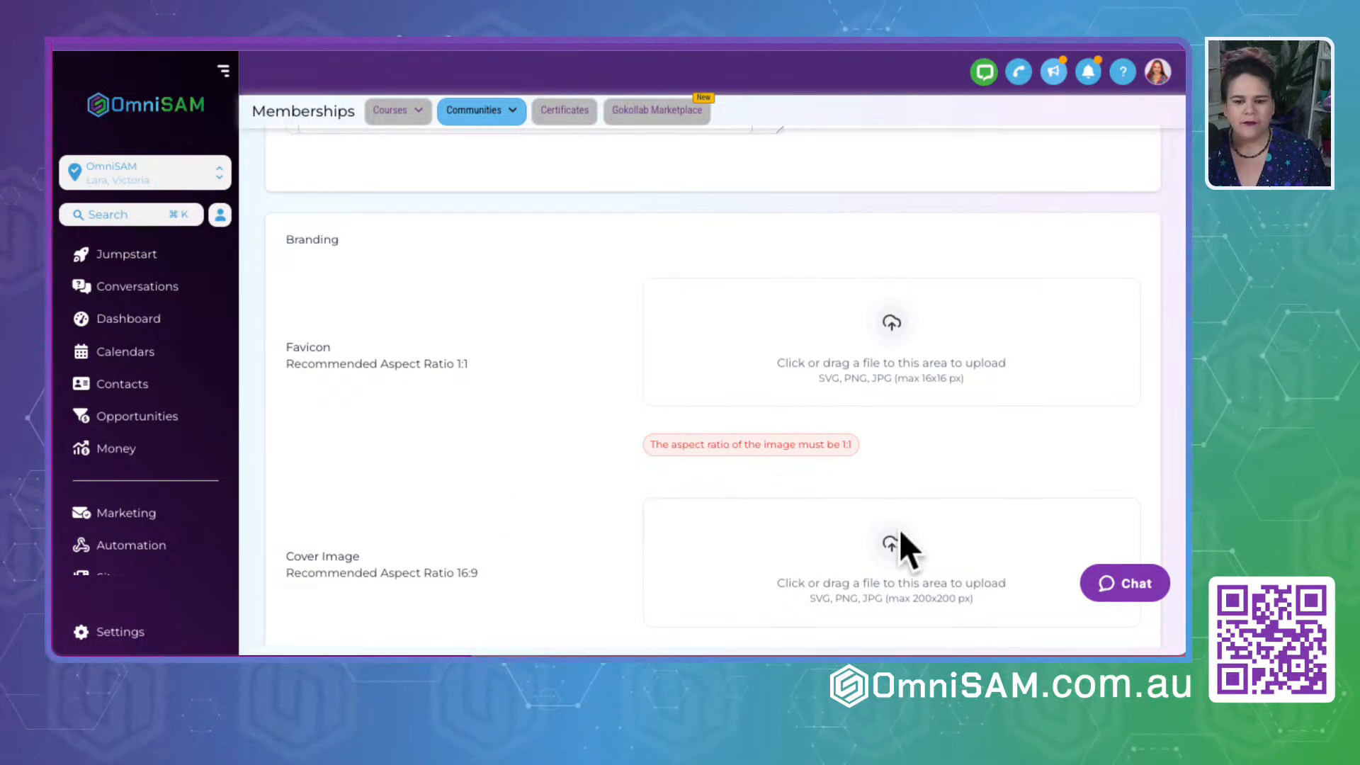
{"action": "scroll", "coordinate": [435, 560], "scroll_direction": "down", "scroll_amount": 3}
{"action": "left_click", "coordinate": [890, 327]}
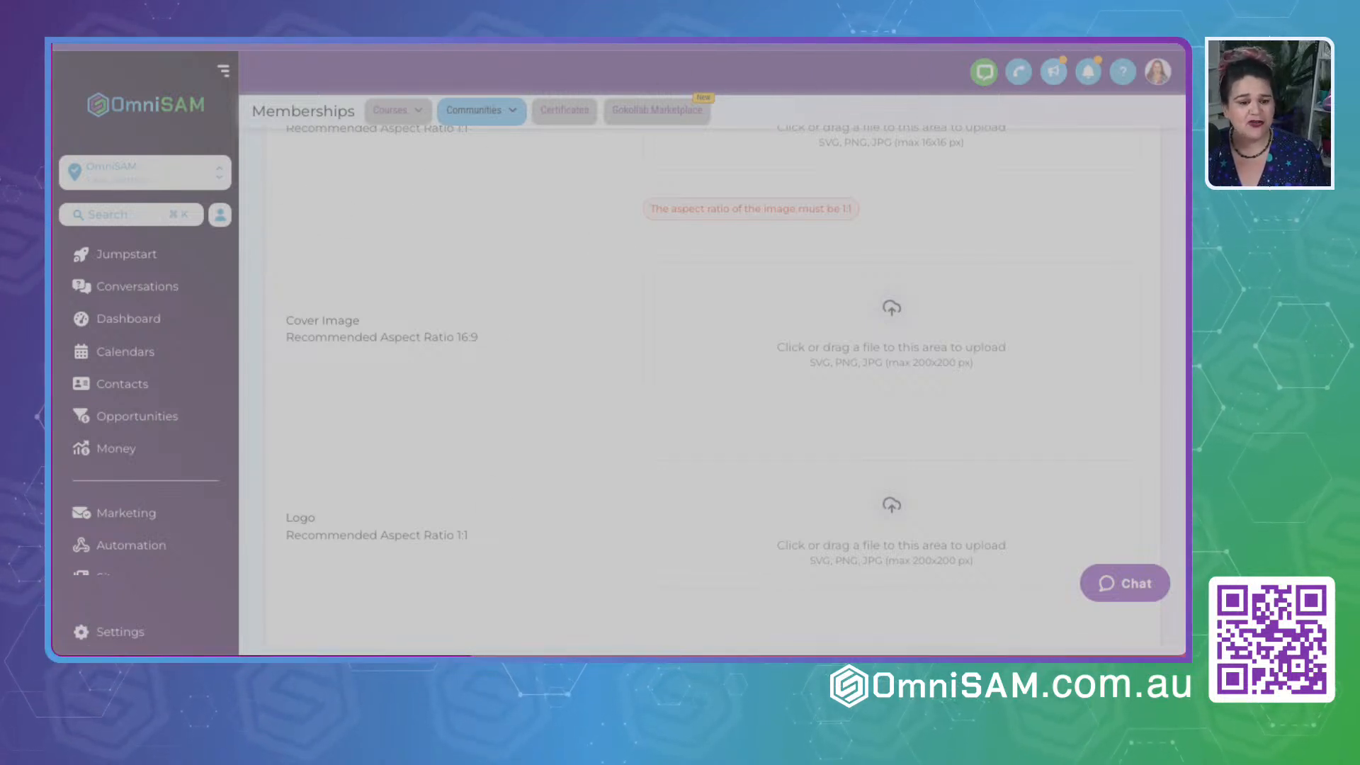
{"action": "key", "text": "Escape"}
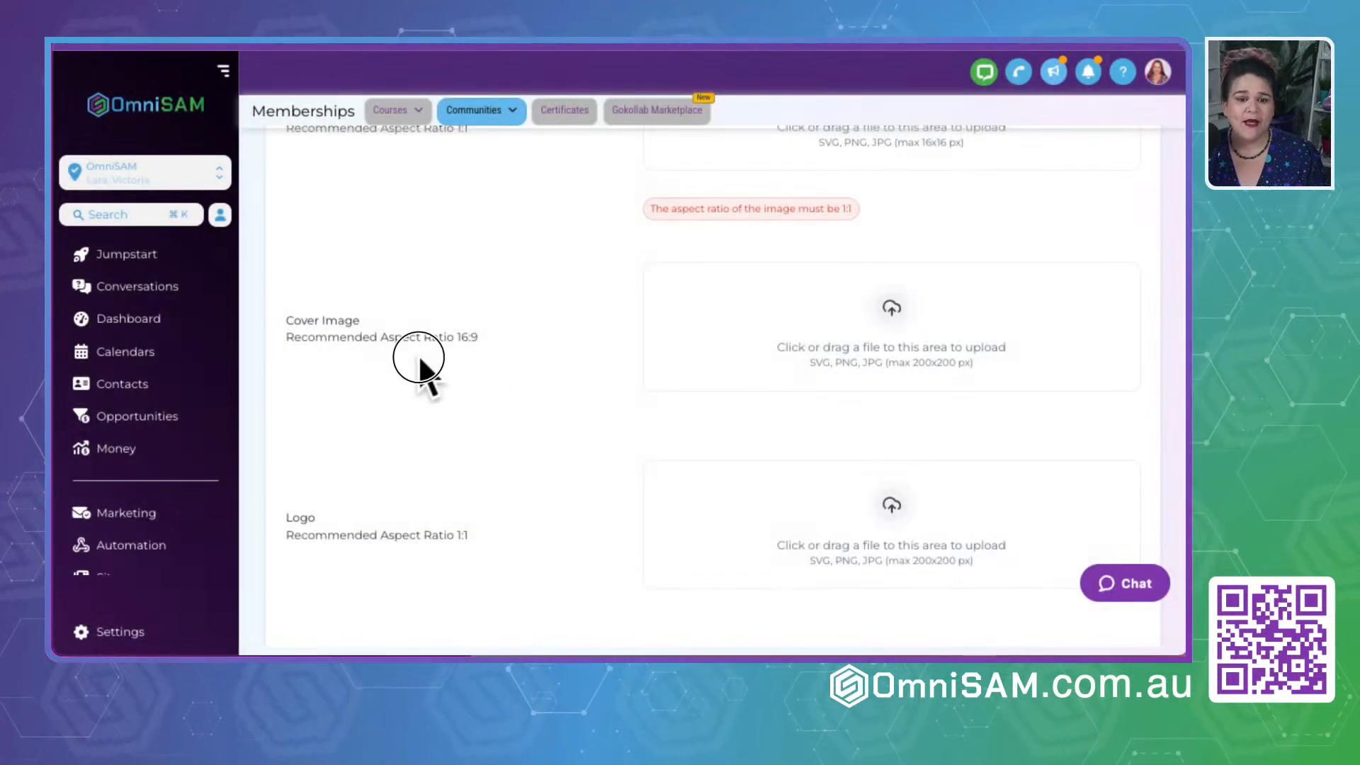
- Search the web for CANVA in a new browser tab and open the Canva site
{"action": "key", "text": "super+t"}
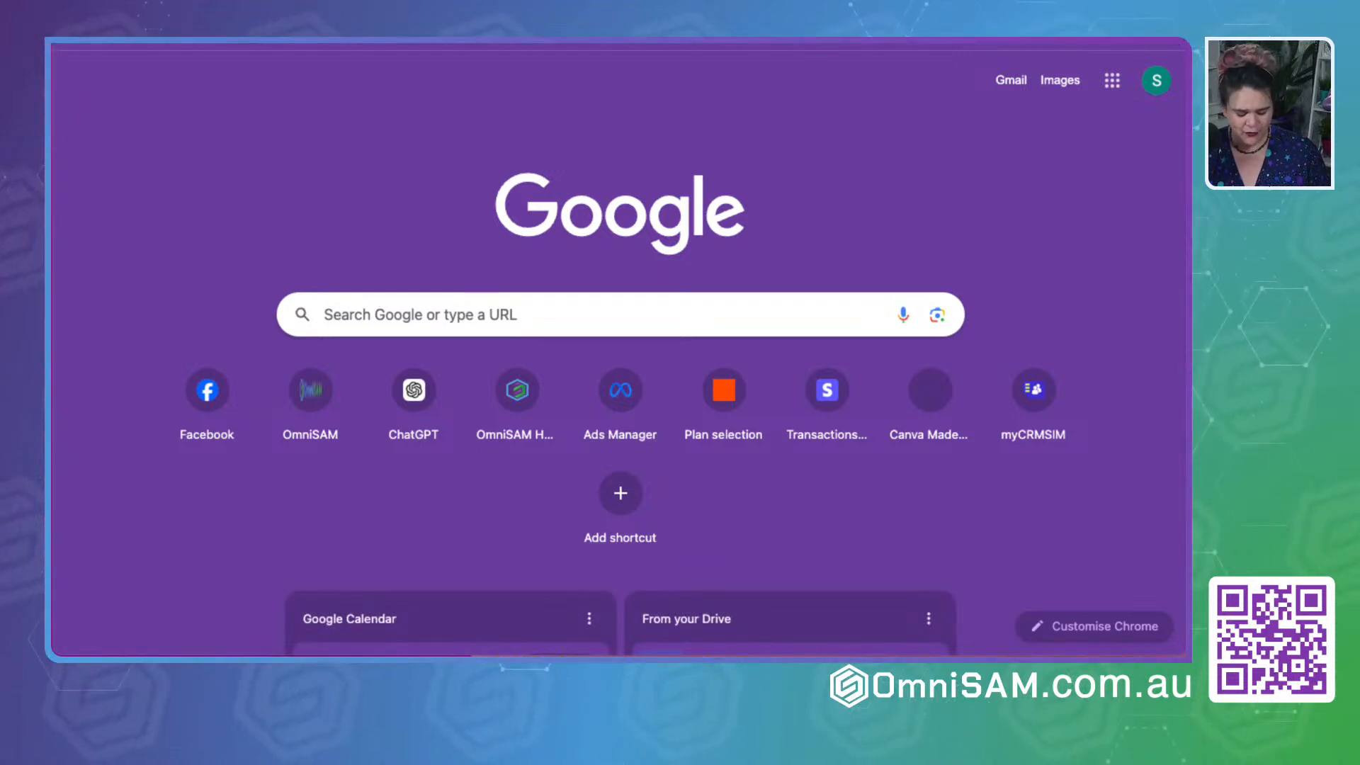
{"action": "type", "text": "CANVA"}
{"action": "key", "text": "Return"}
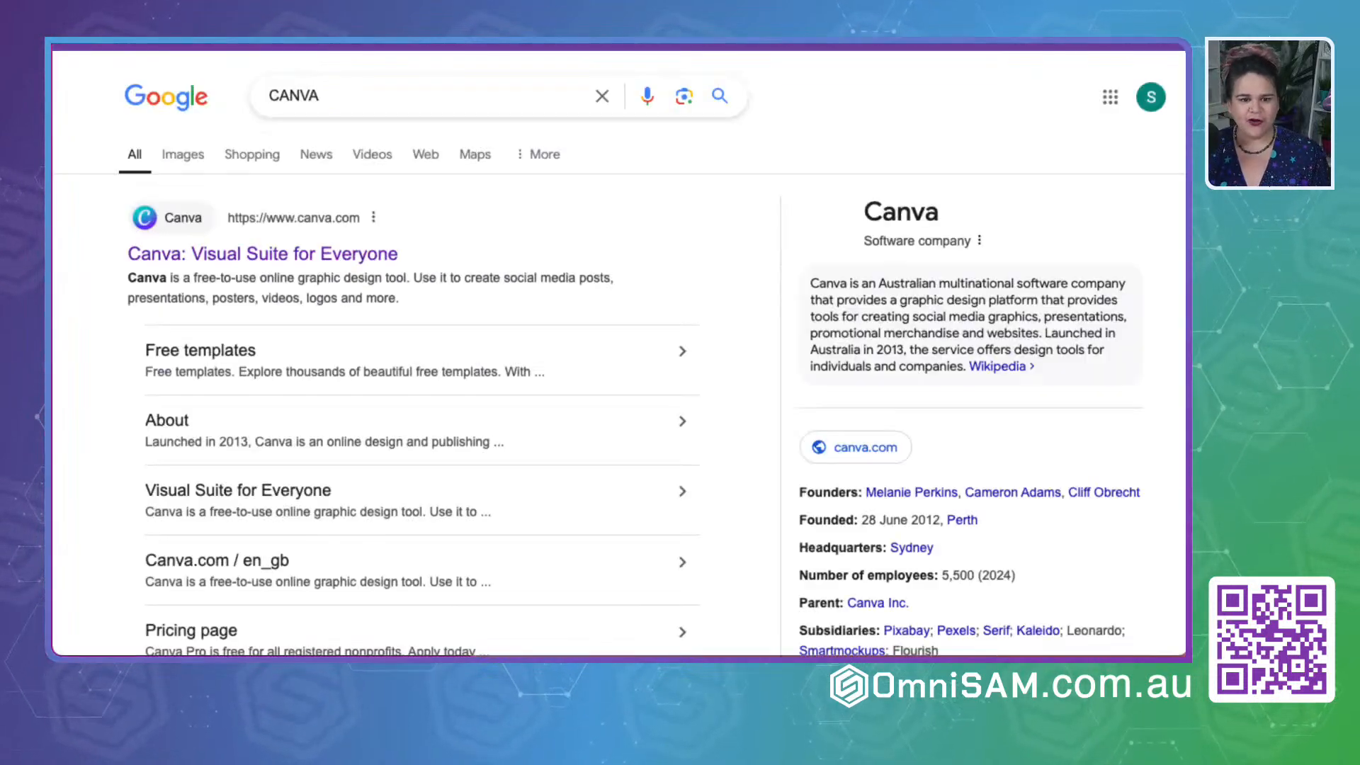
{"action": "left_click", "coordinate": [228, 253]}
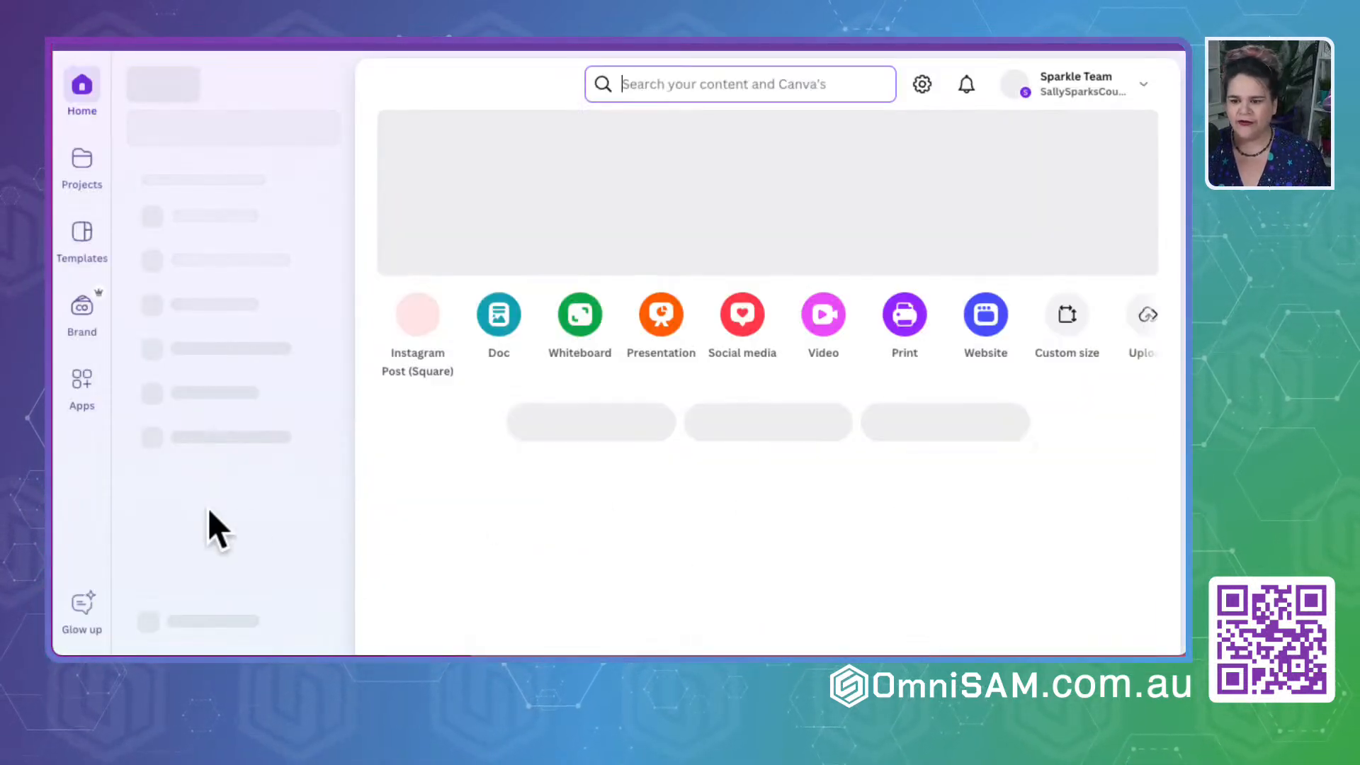
- Create a new custom-size design with a width and height of 1080 px
{"action": "left_click", "coordinate": [264, 131]}
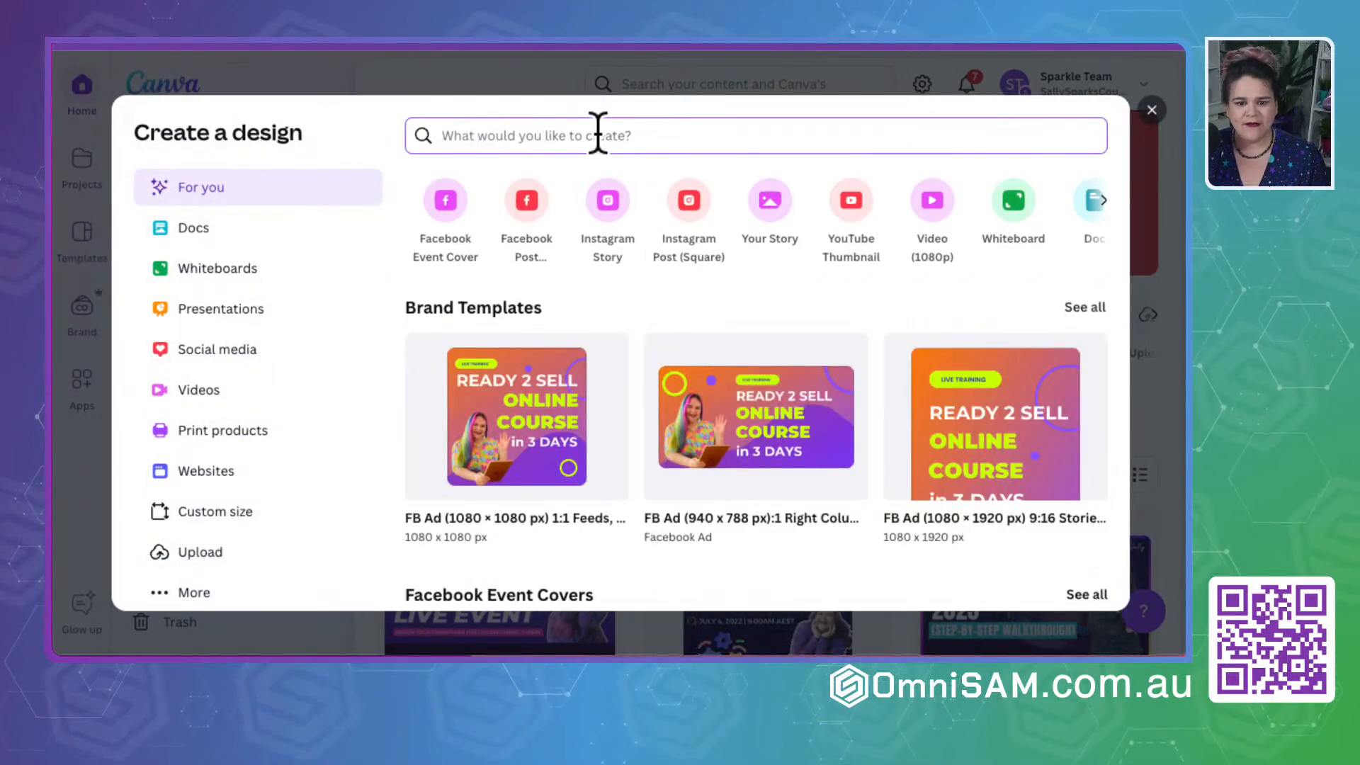
{"action": "left_click", "coordinate": [237, 513]}
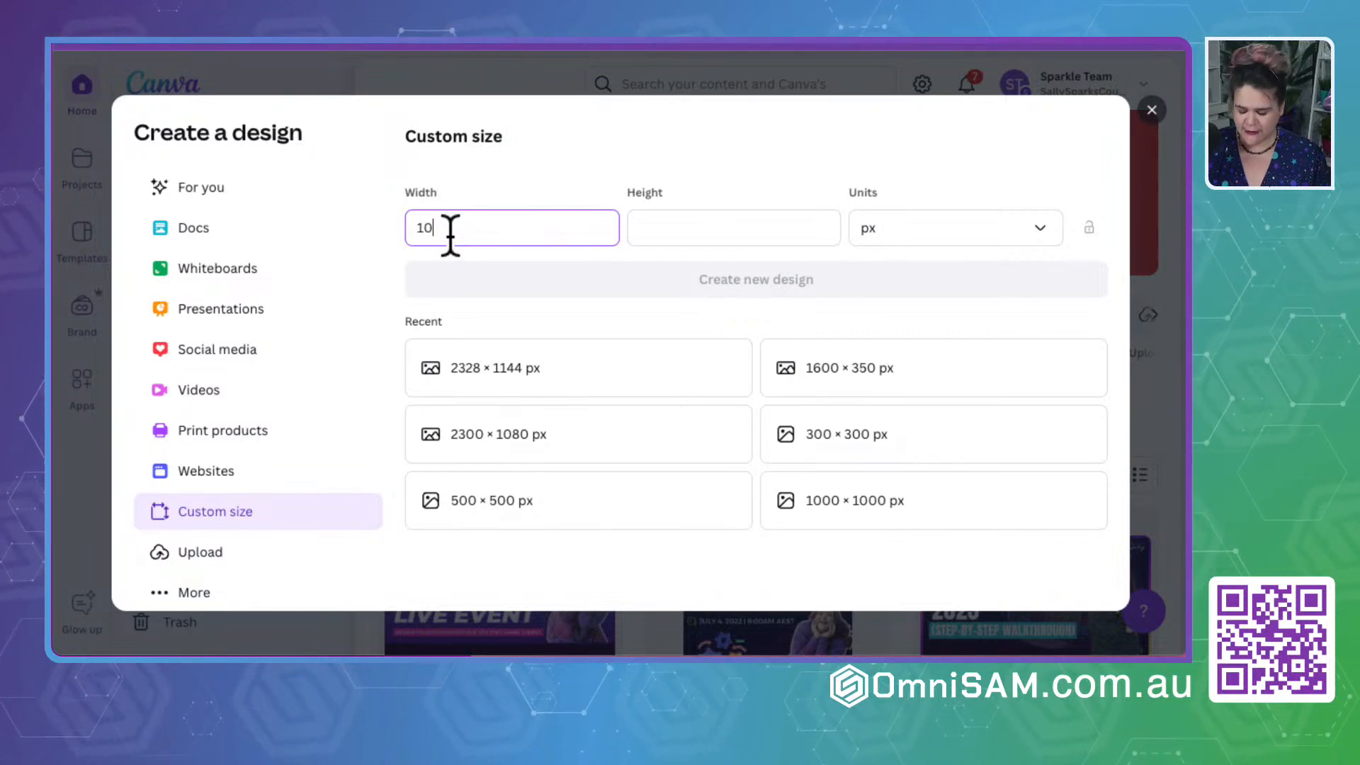
{"action": "key", "text": "Tab"}
{"action": "key", "text": "shift+Tab"}
{"action": "type", "text": "1080"}
{"action": "key", "text": "Tab"}
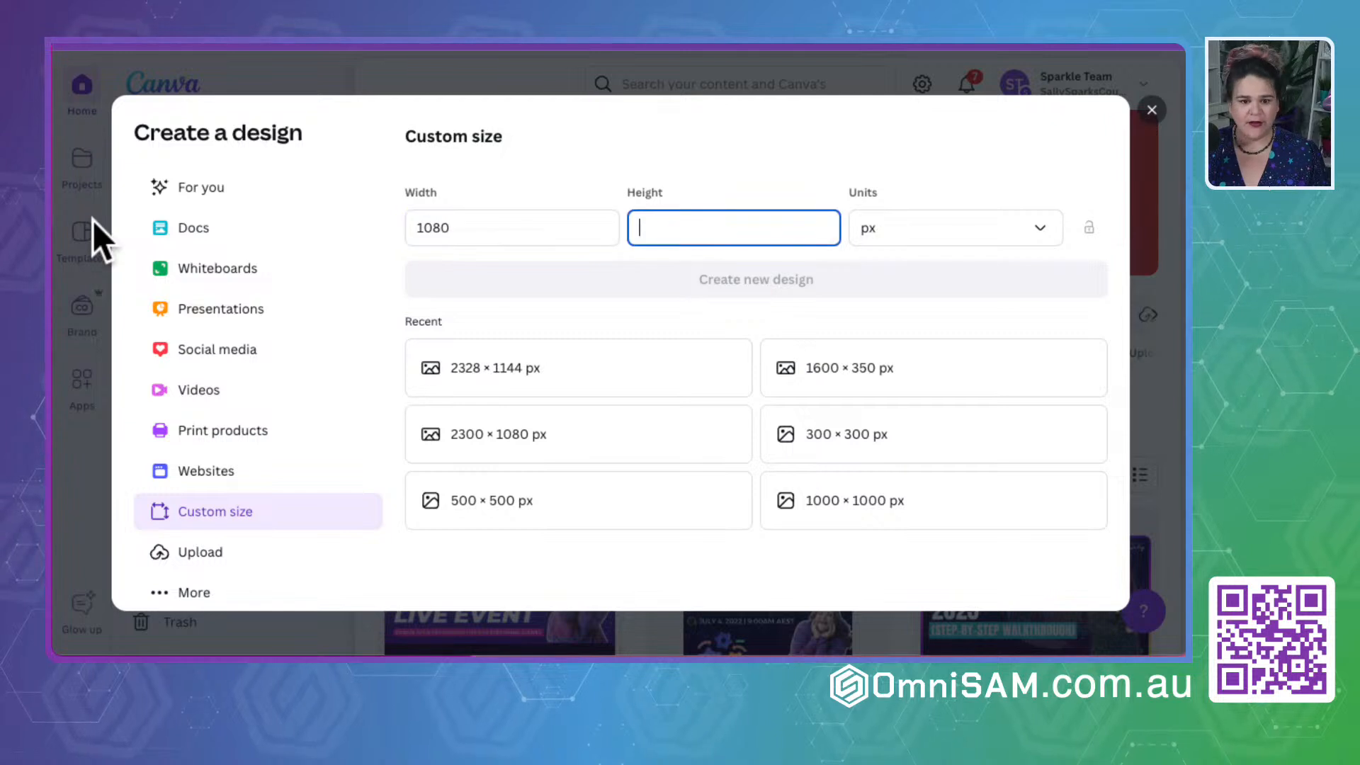
{"action": "type", "text": "18"}
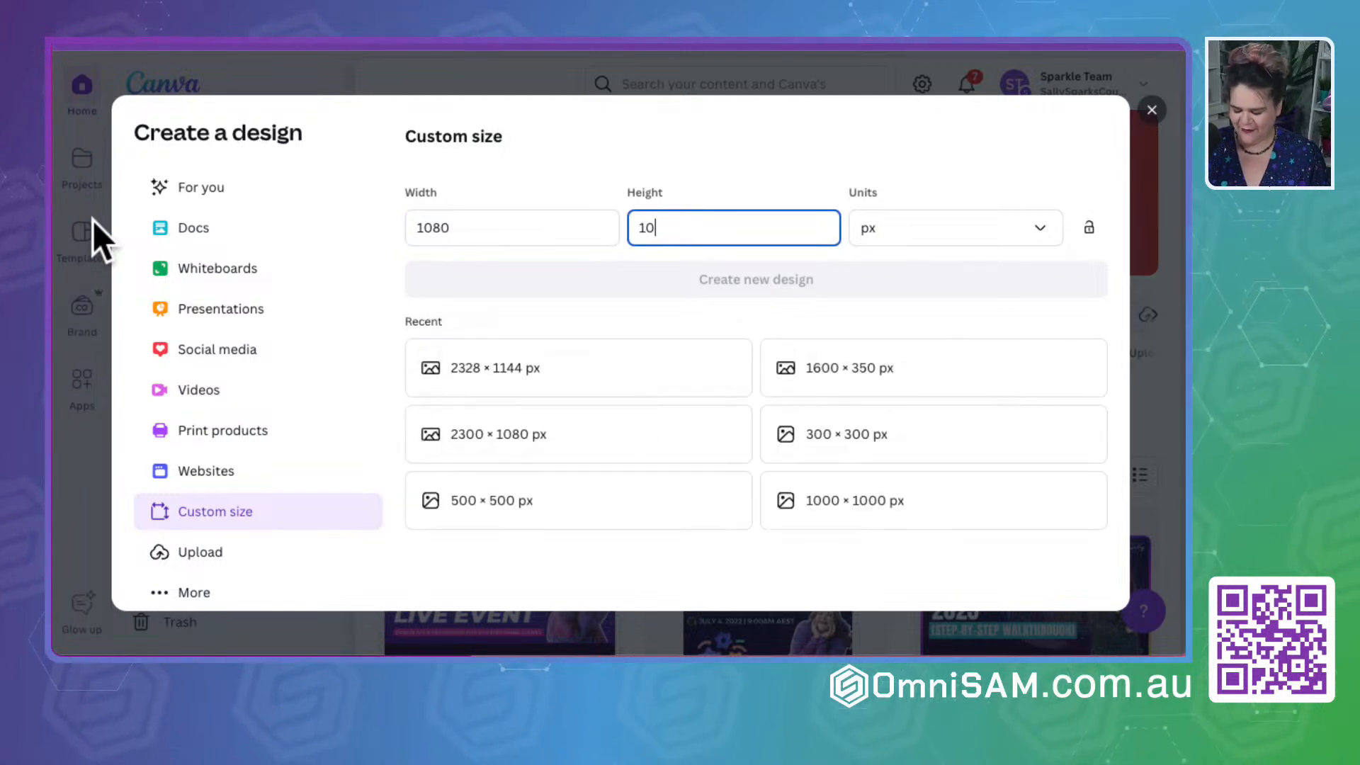
{"action": "type", "text": "80"}
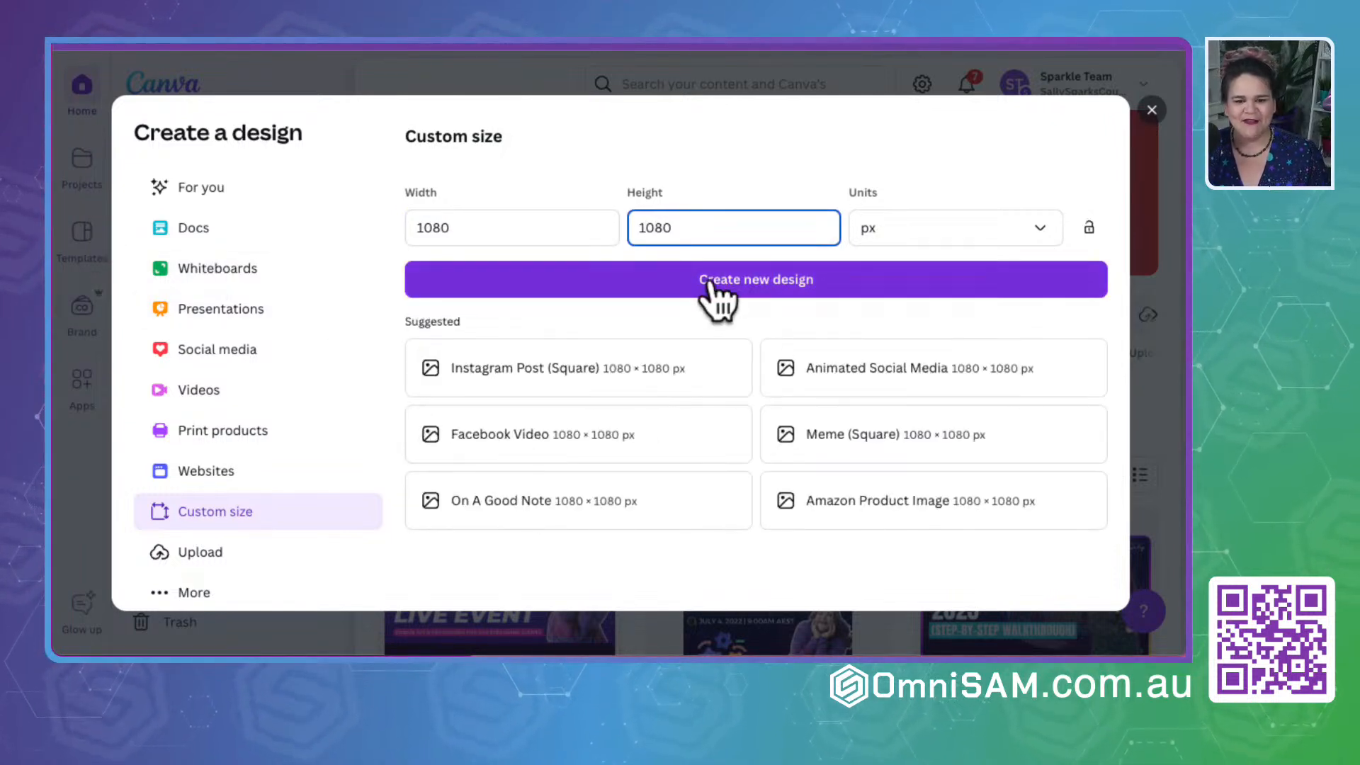
{"action": "left_click", "coordinate": [710, 280]}
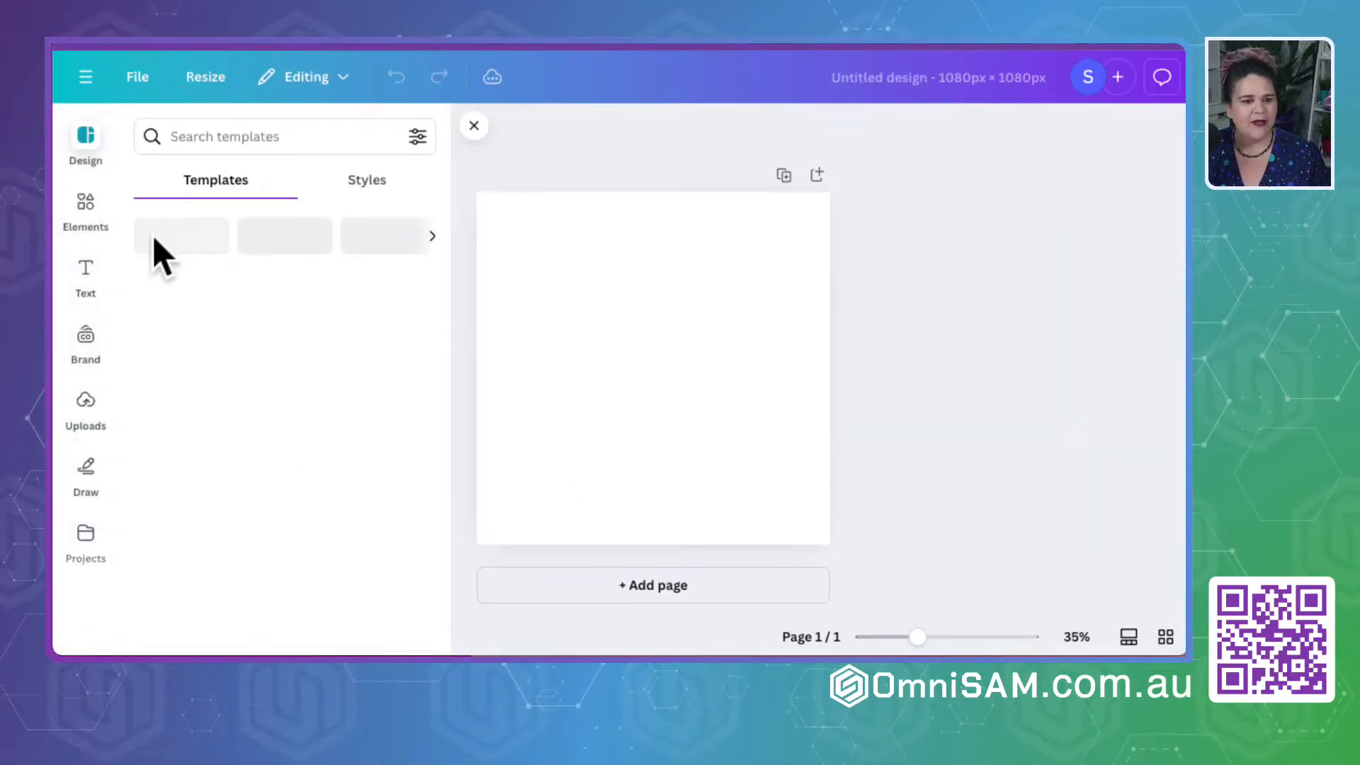
- Add the OmniSAM favicon from the brand logos and enlarge it to nearly fill the centre of the page
{"action": "left_click", "coordinate": [86, 347]}
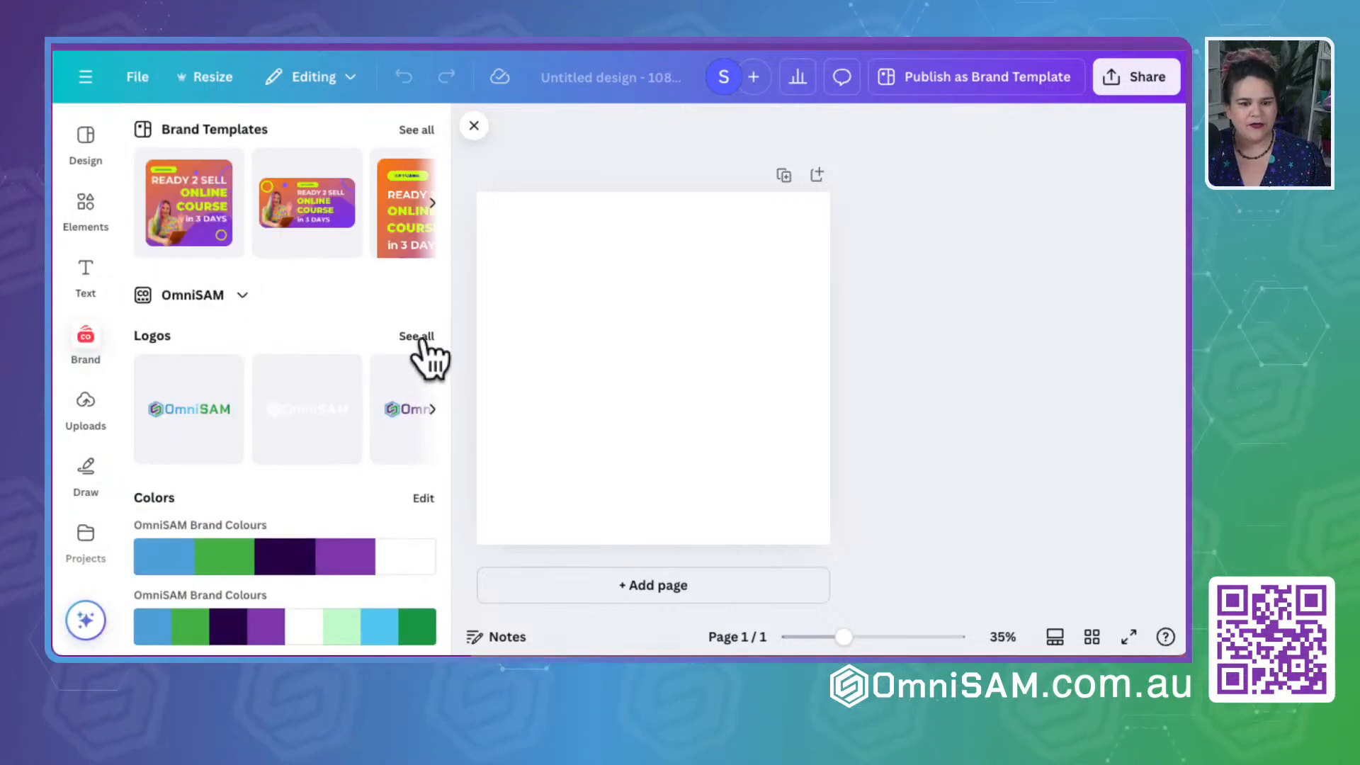
{"action": "left_click", "coordinate": [418, 337]}
{"action": "left_click", "coordinate": [358, 445]}
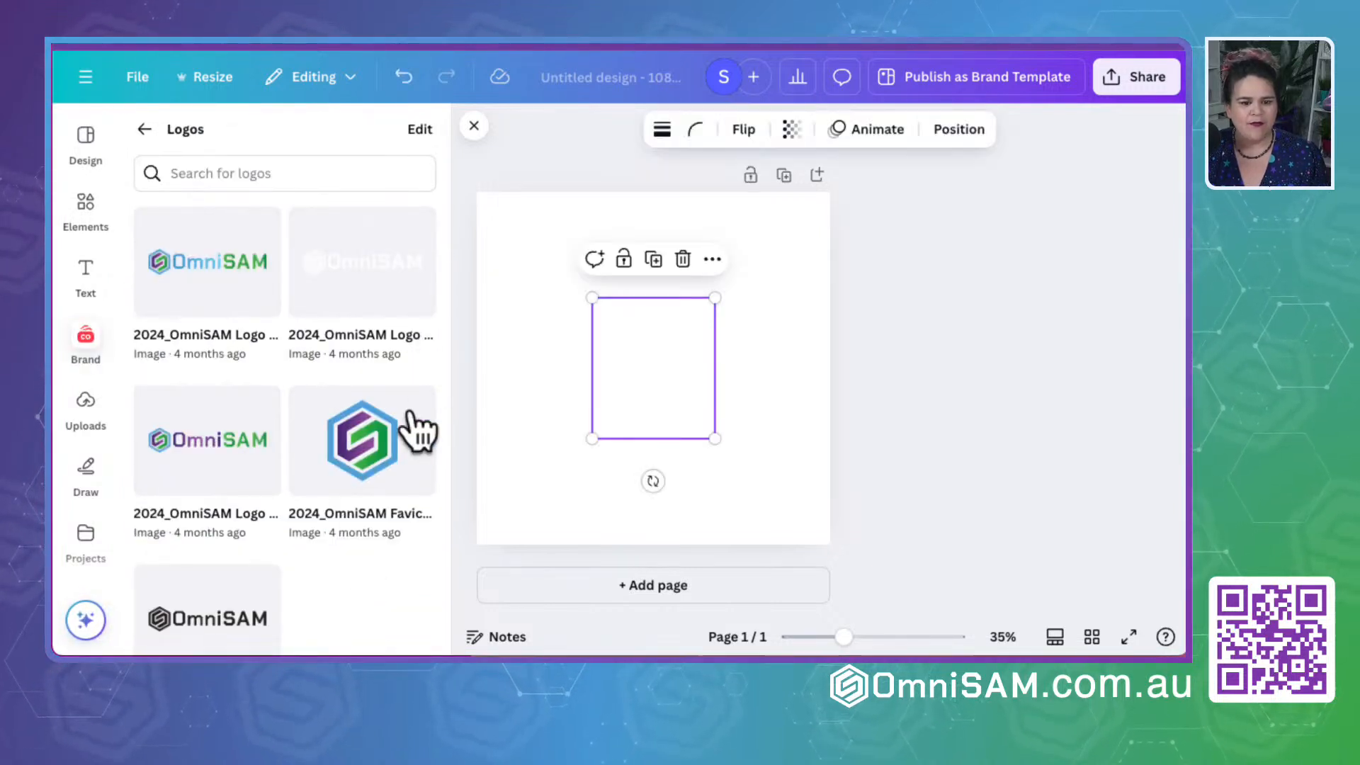
{"action": "left_click_drag", "start_coordinate": [587, 298], "coordinate": [511, 205]}
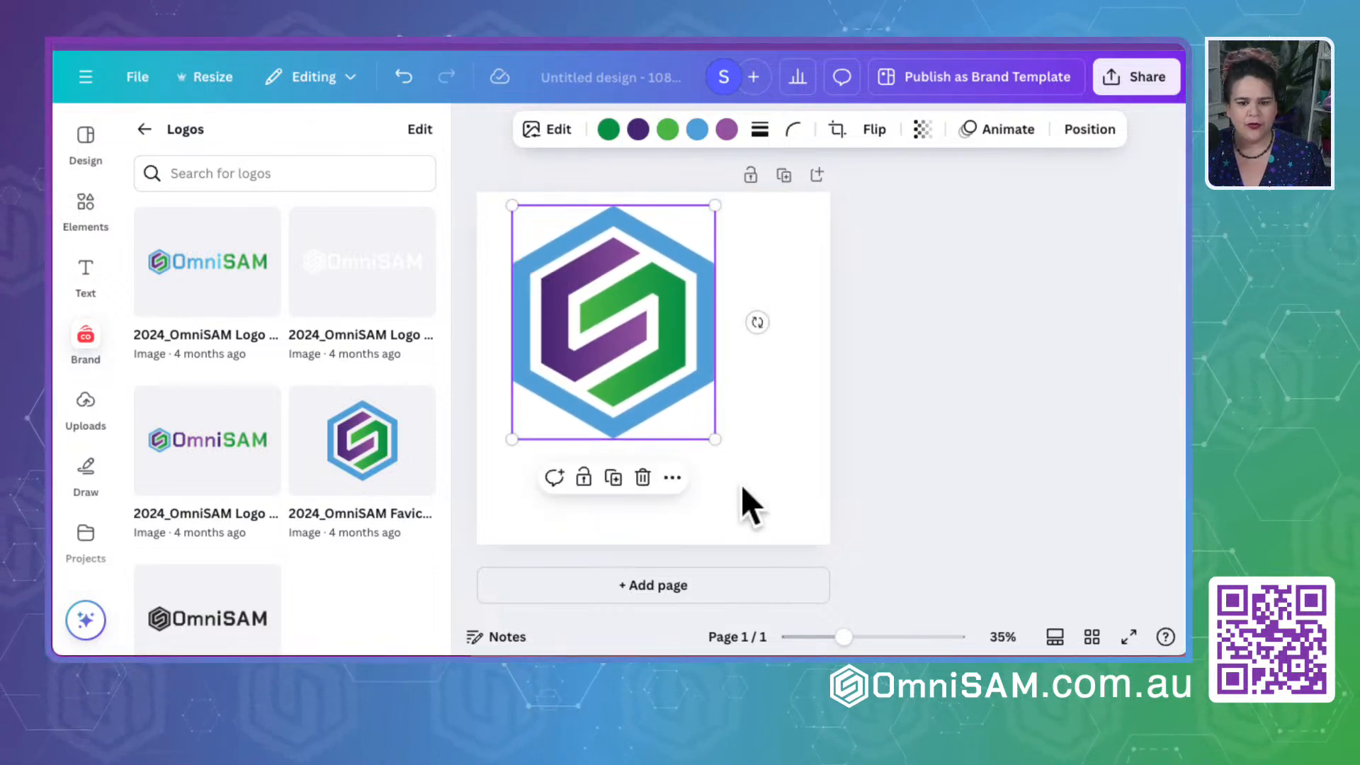
{"action": "left_click_drag", "start_coordinate": [714, 439], "coordinate": [797, 524]}
{"action": "left_click_drag", "start_coordinate": [658, 439], "coordinate": [659, 428]}
{"action": "left_click", "coordinate": [1041, 283]}
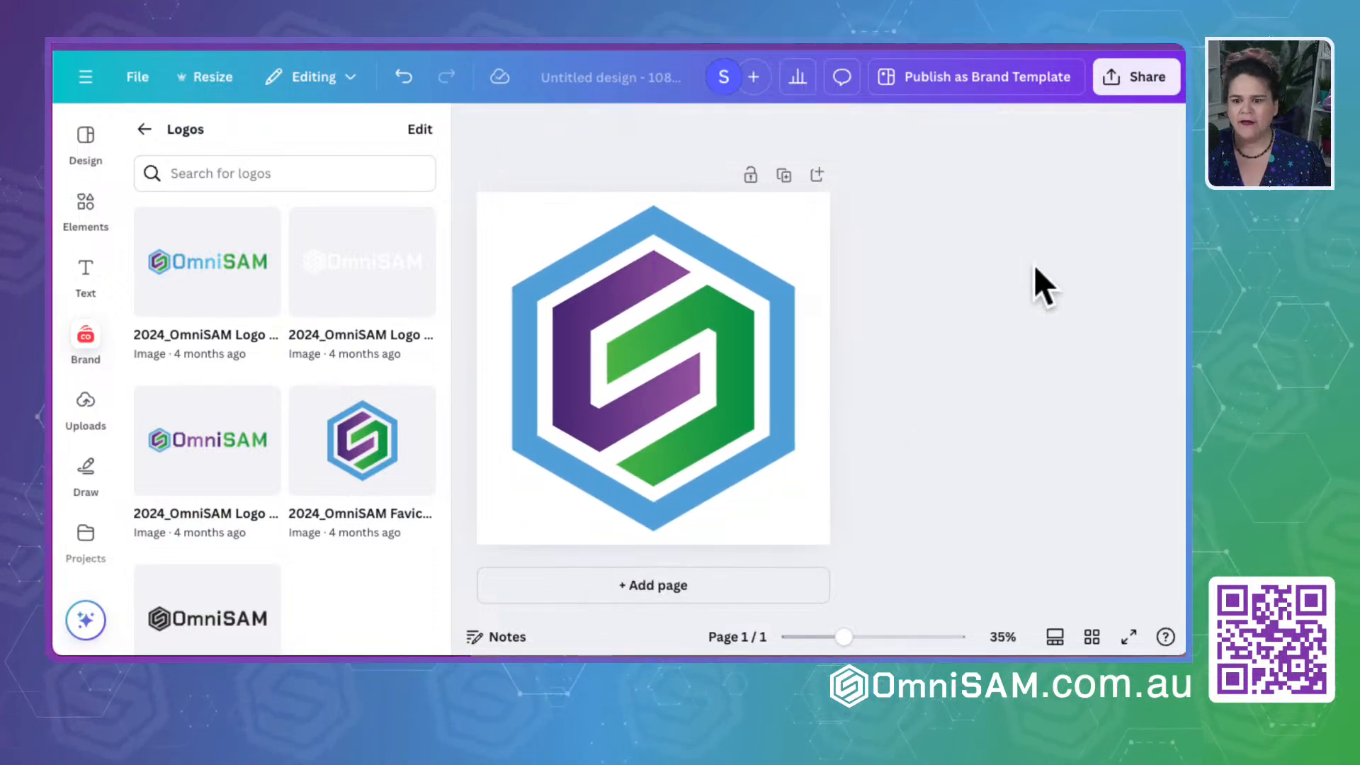
- Download the design as a PNG with a transparent background
{"action": "left_click", "coordinate": [1154, 86]}
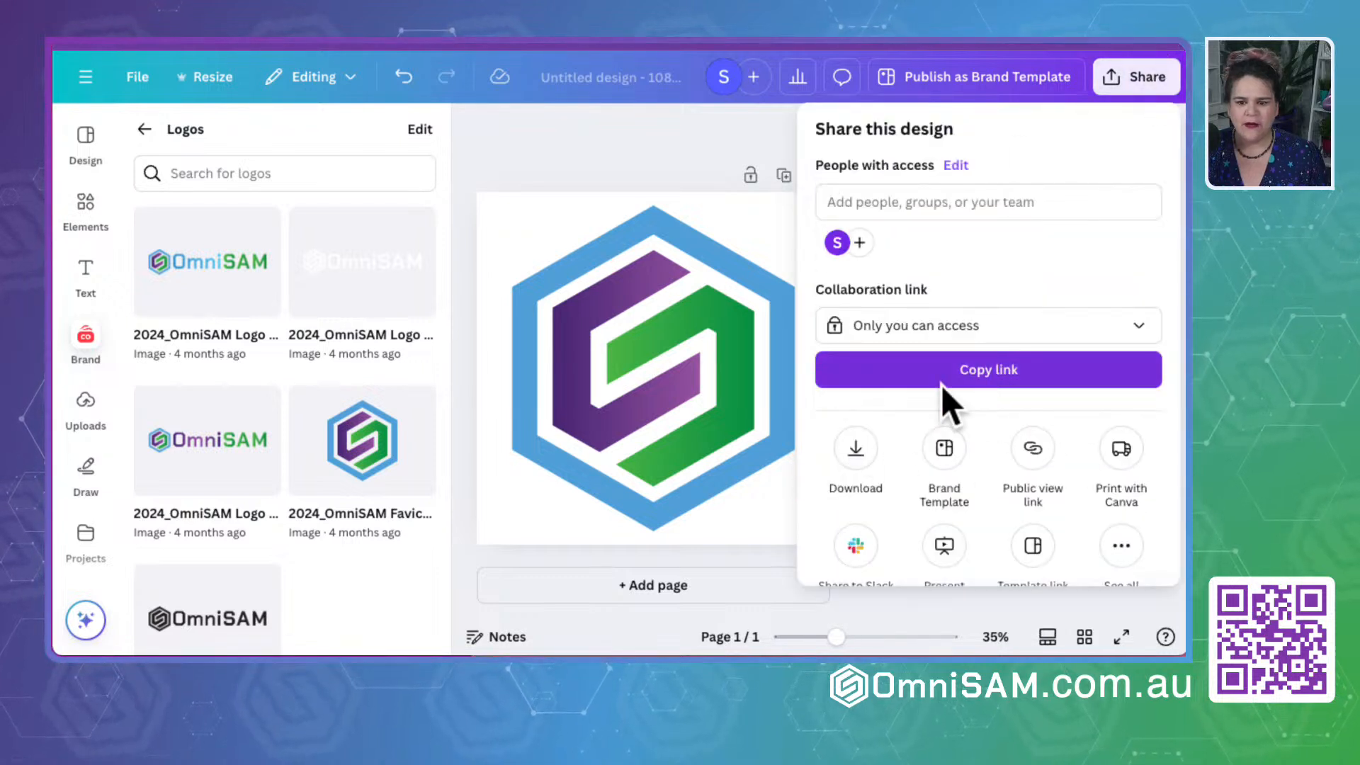
{"action": "left_click", "coordinate": [857, 460]}
{"action": "left_click", "coordinate": [896, 212]}
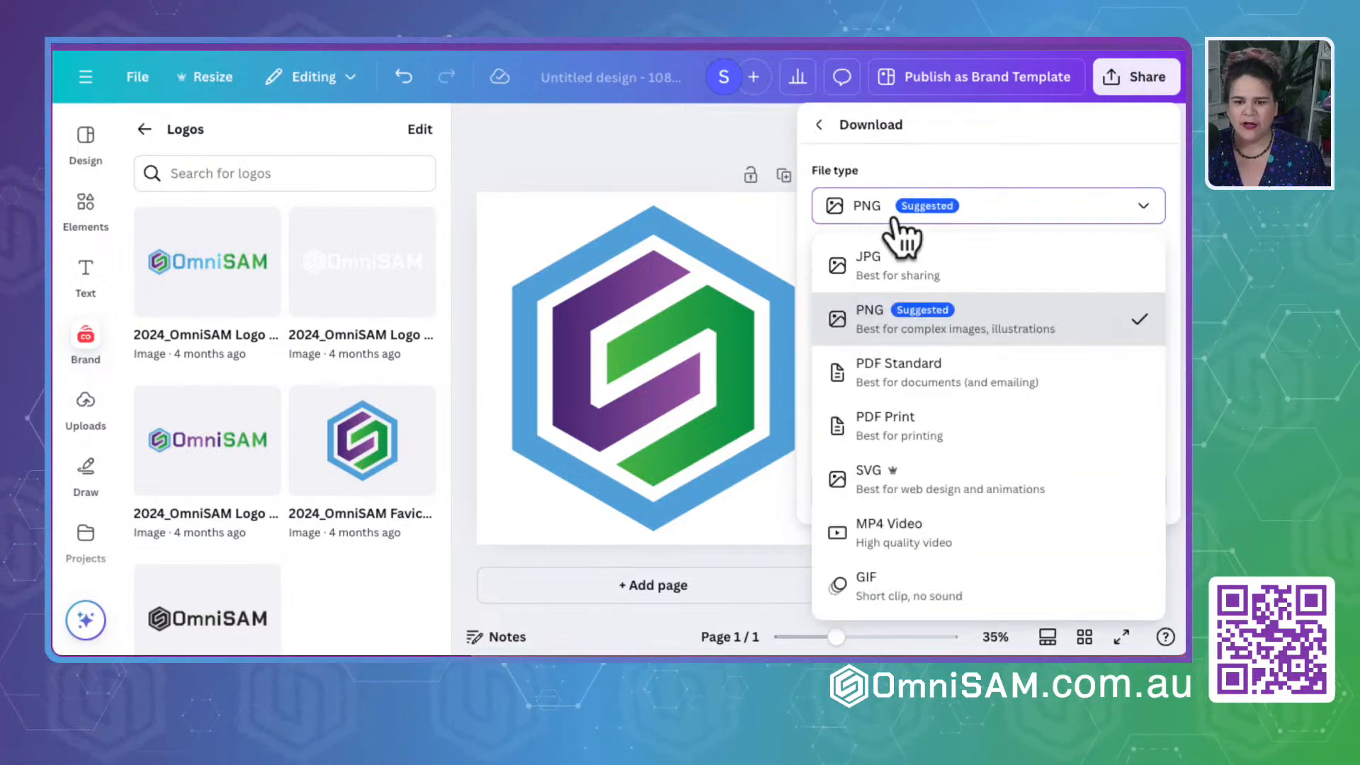
{"action": "left_click", "coordinate": [888, 333]}
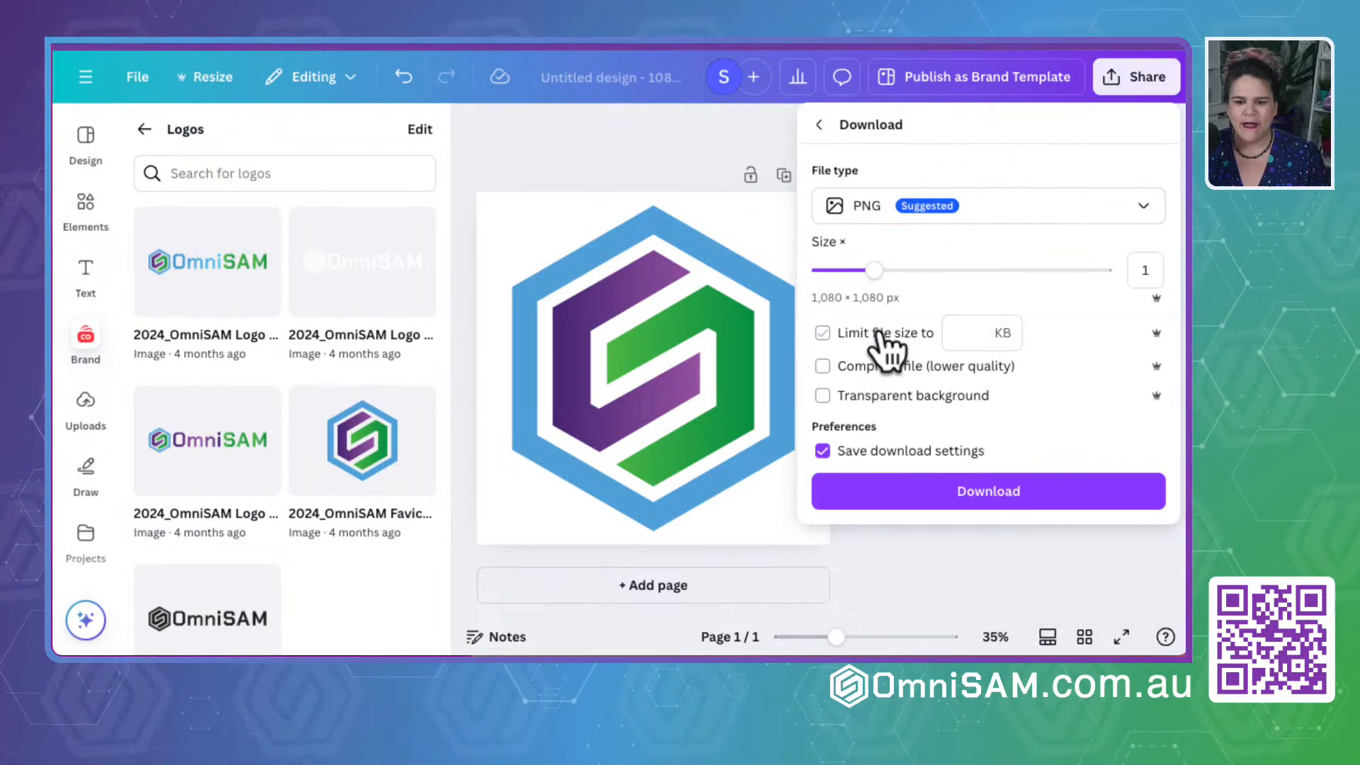
{"action": "left_click", "coordinate": [910, 398]}
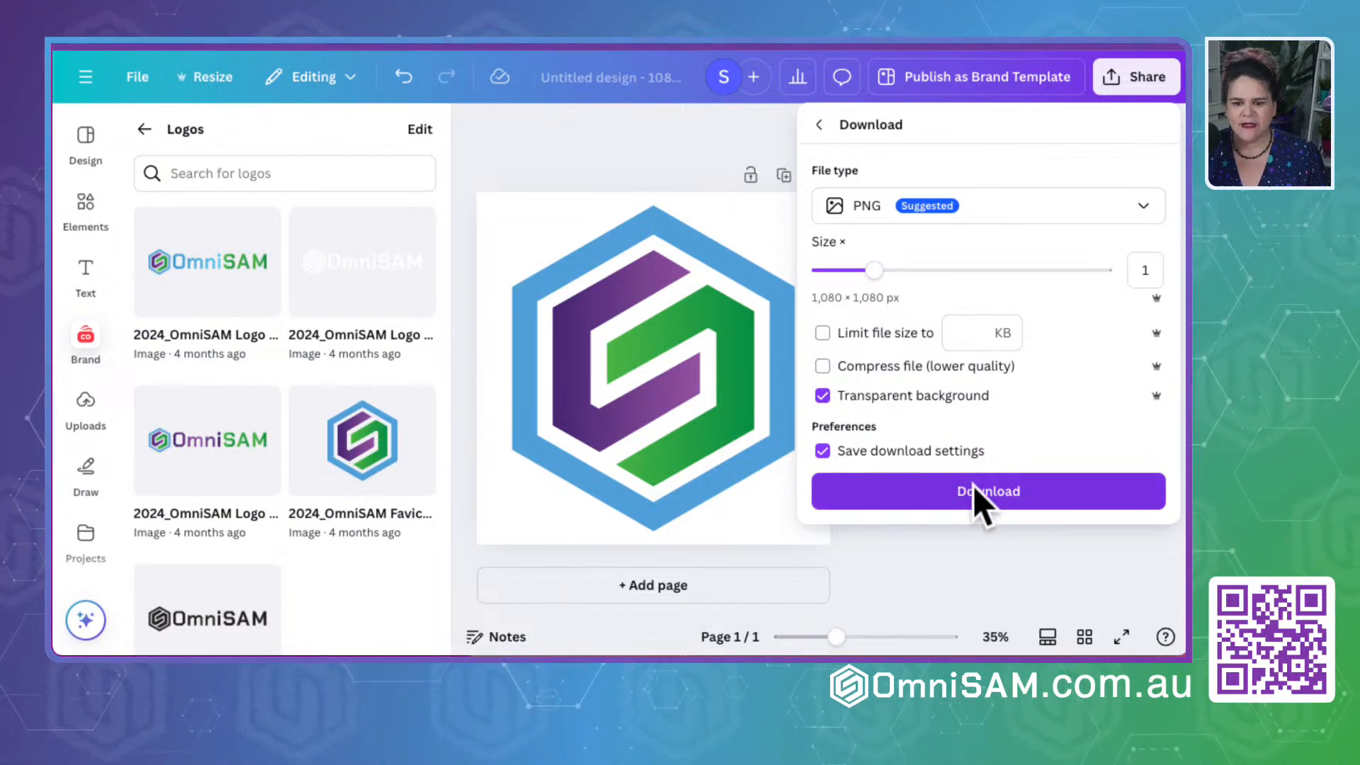
{"action": "left_click", "coordinate": [995, 496]}
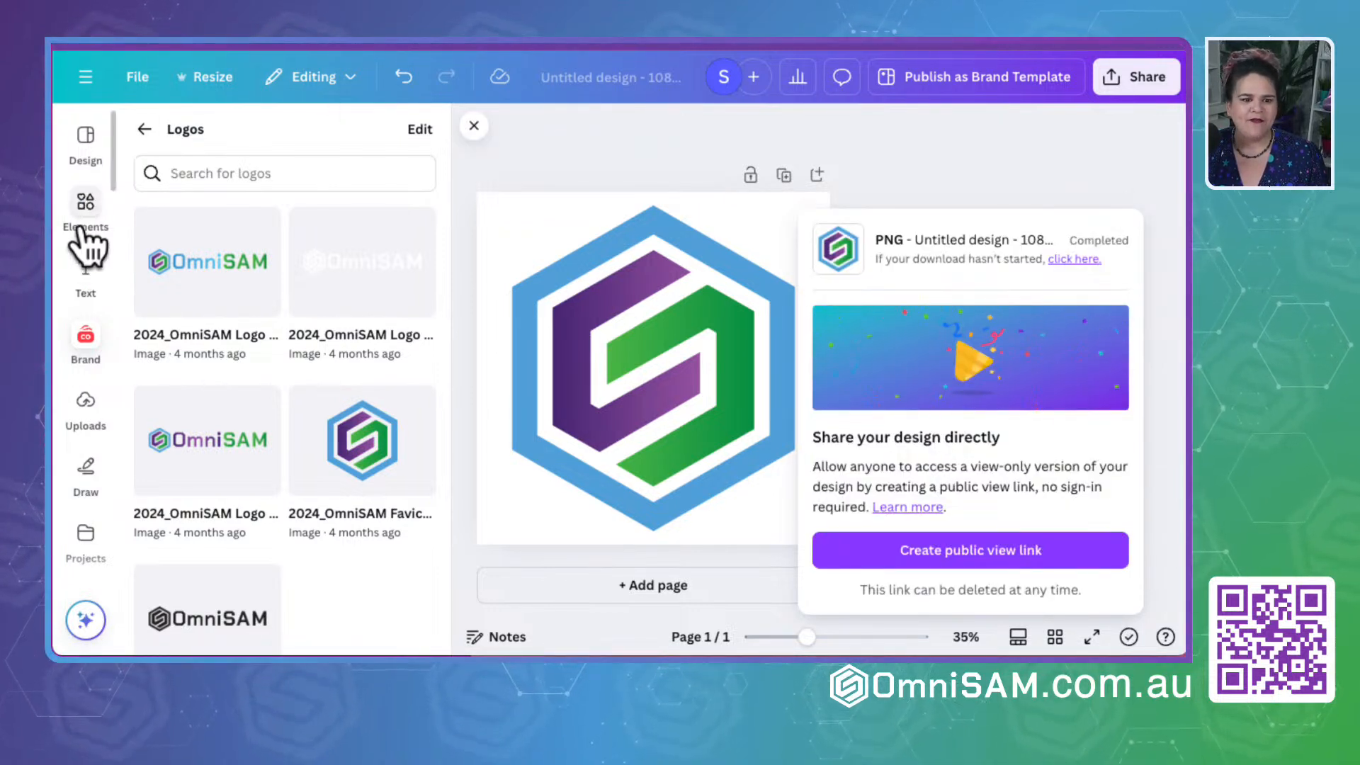
- Add the blue-green gradient photo from the OmniSAM brand photos to the design
{"action": "left_click", "coordinate": [85, 339]}
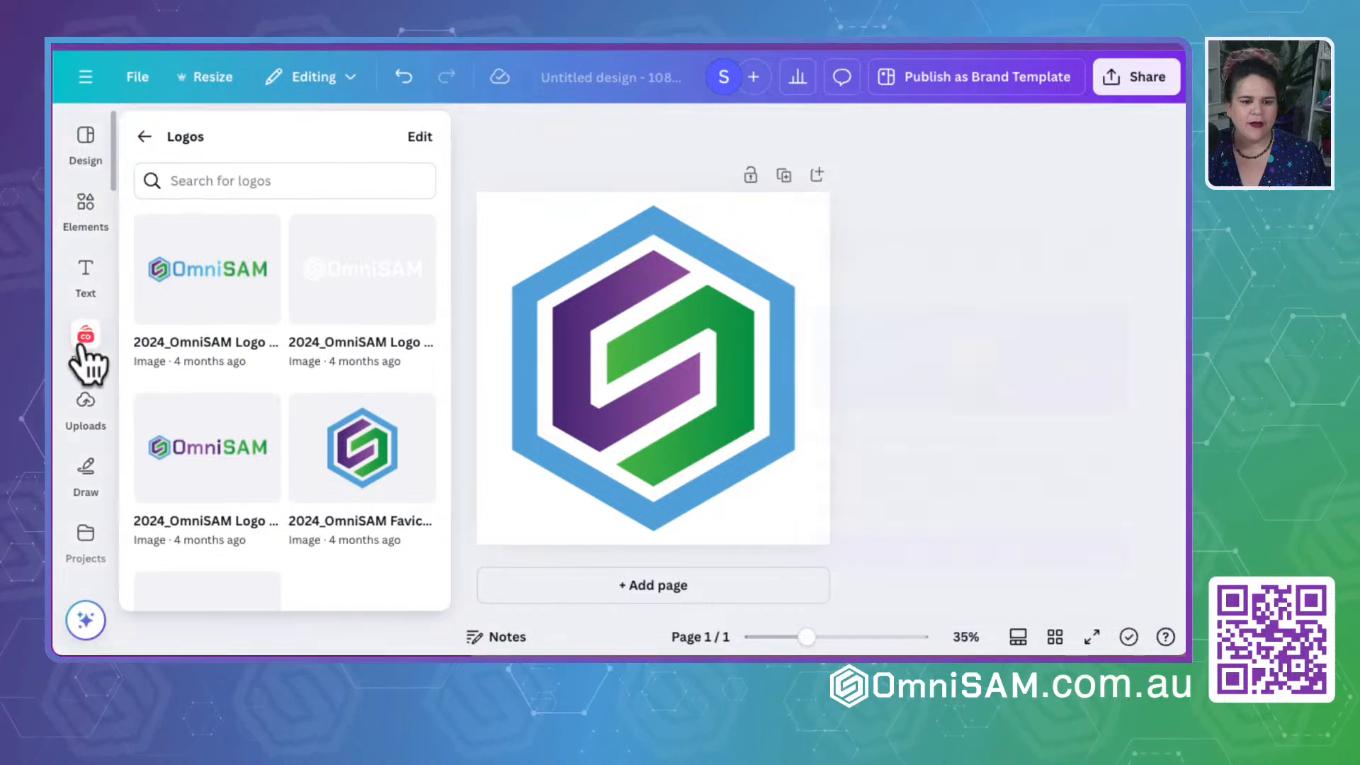
{"action": "scroll", "coordinate": [283, 407], "scroll_direction": "down", "scroll_amount": 3}
{"action": "scroll", "coordinate": [281, 399], "scroll_direction": "up", "scroll_amount": 3}
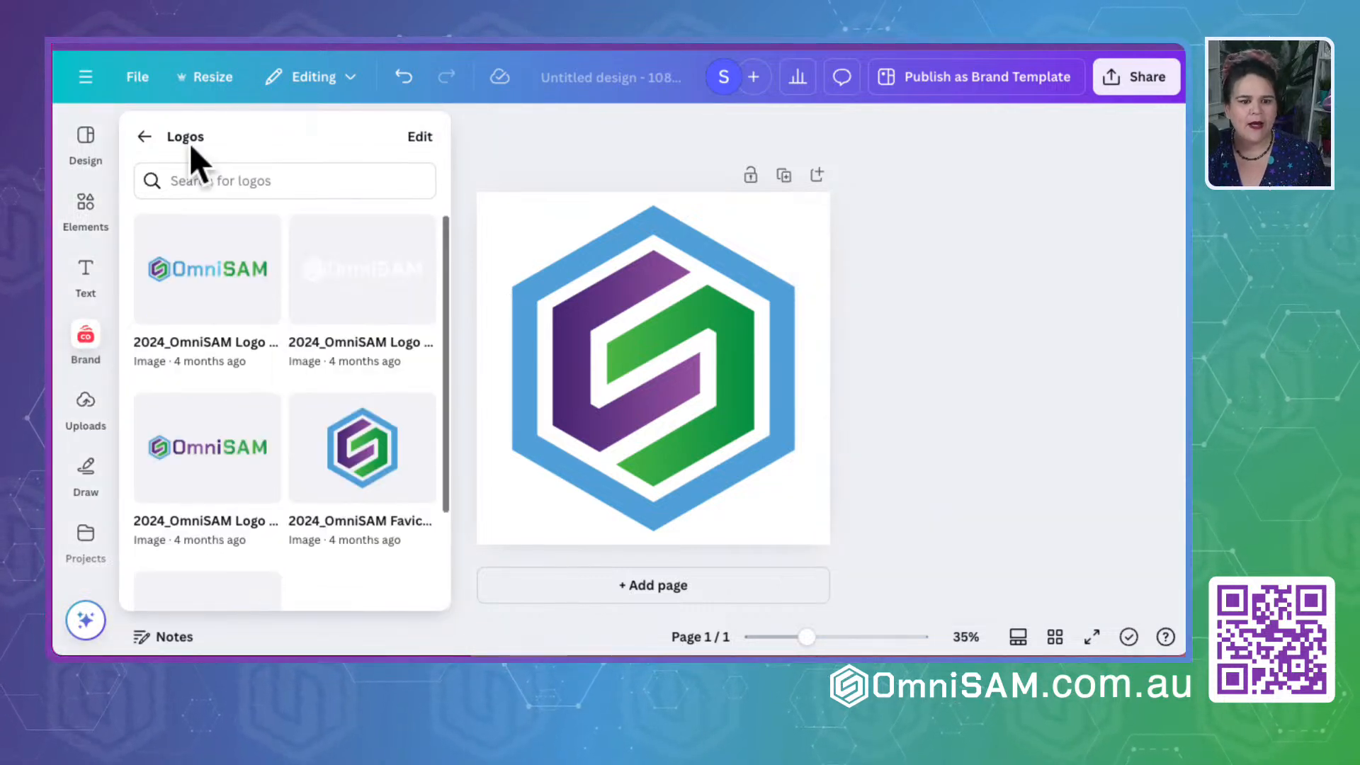
{"action": "left_click", "coordinate": [144, 136]}
{"action": "left_click", "coordinate": [79, 347]}
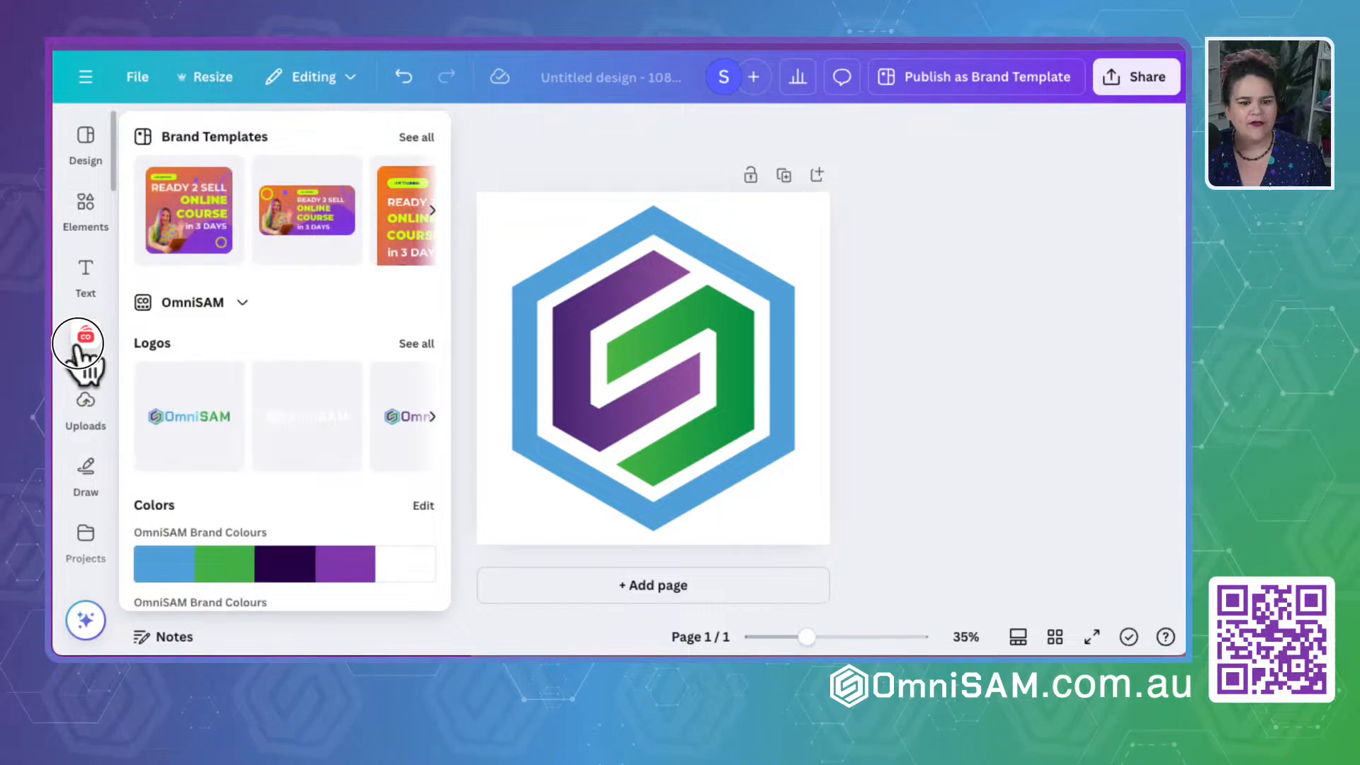
{"action": "scroll", "coordinate": [230, 466], "scroll_direction": "down", "scroll_amount": 10}
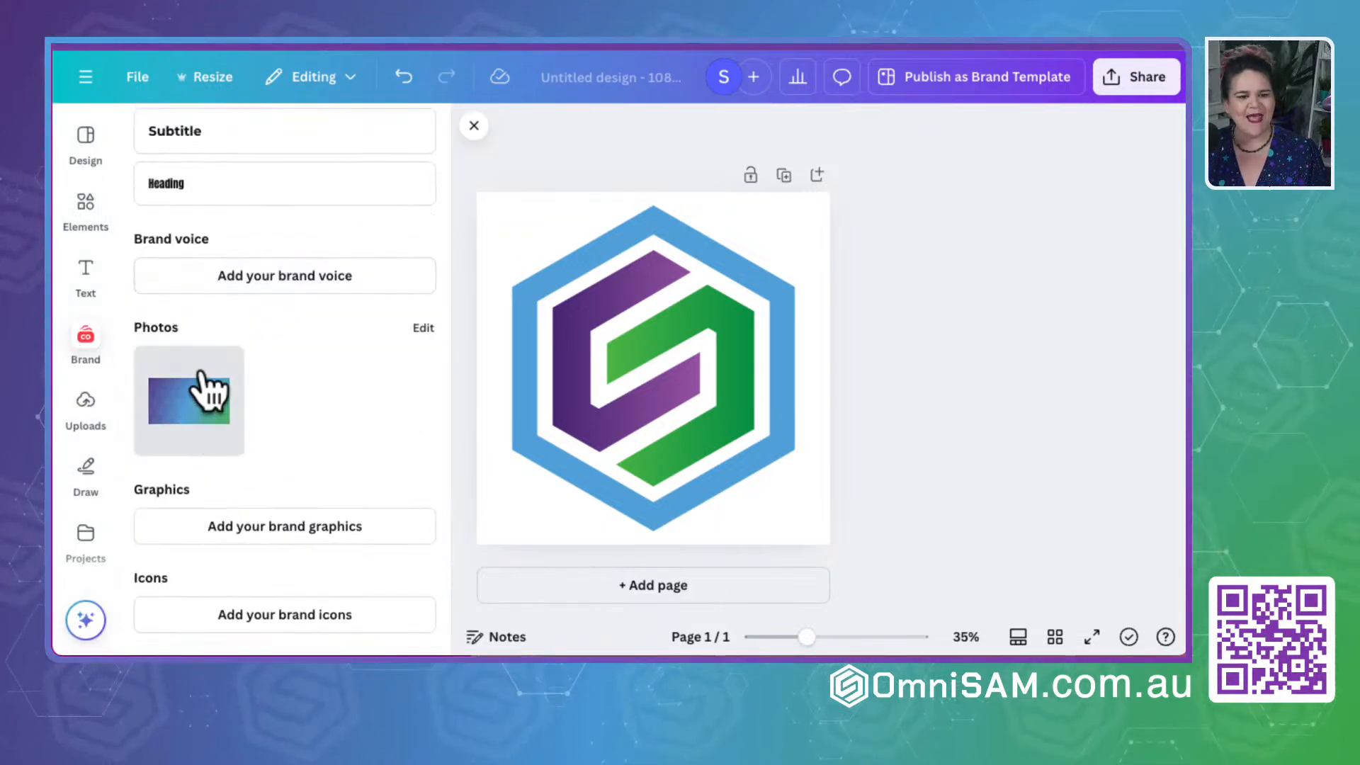
{"action": "left_click", "coordinate": [182, 402]}
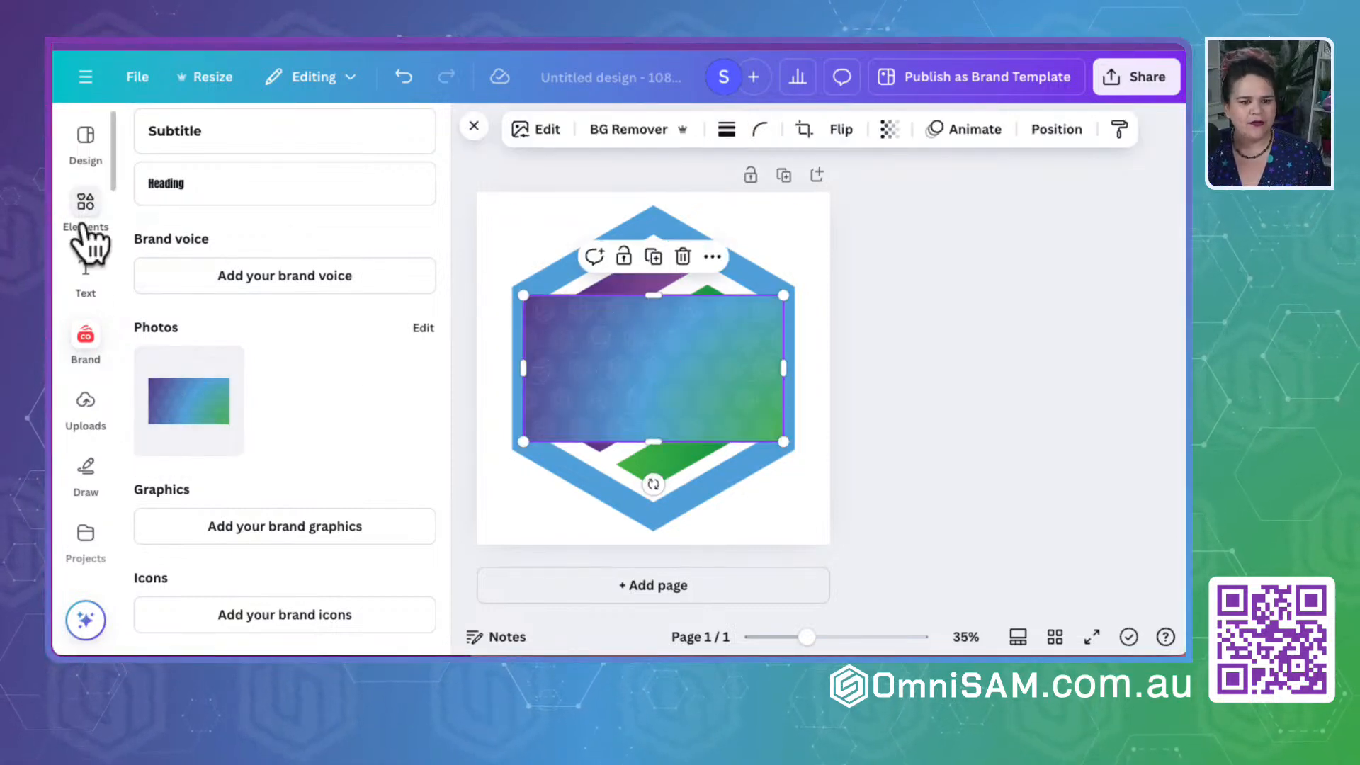
- Leave the design and open the OmniSAM kit among the Brand Kits
{"action": "left_click", "coordinate": [85, 77]}
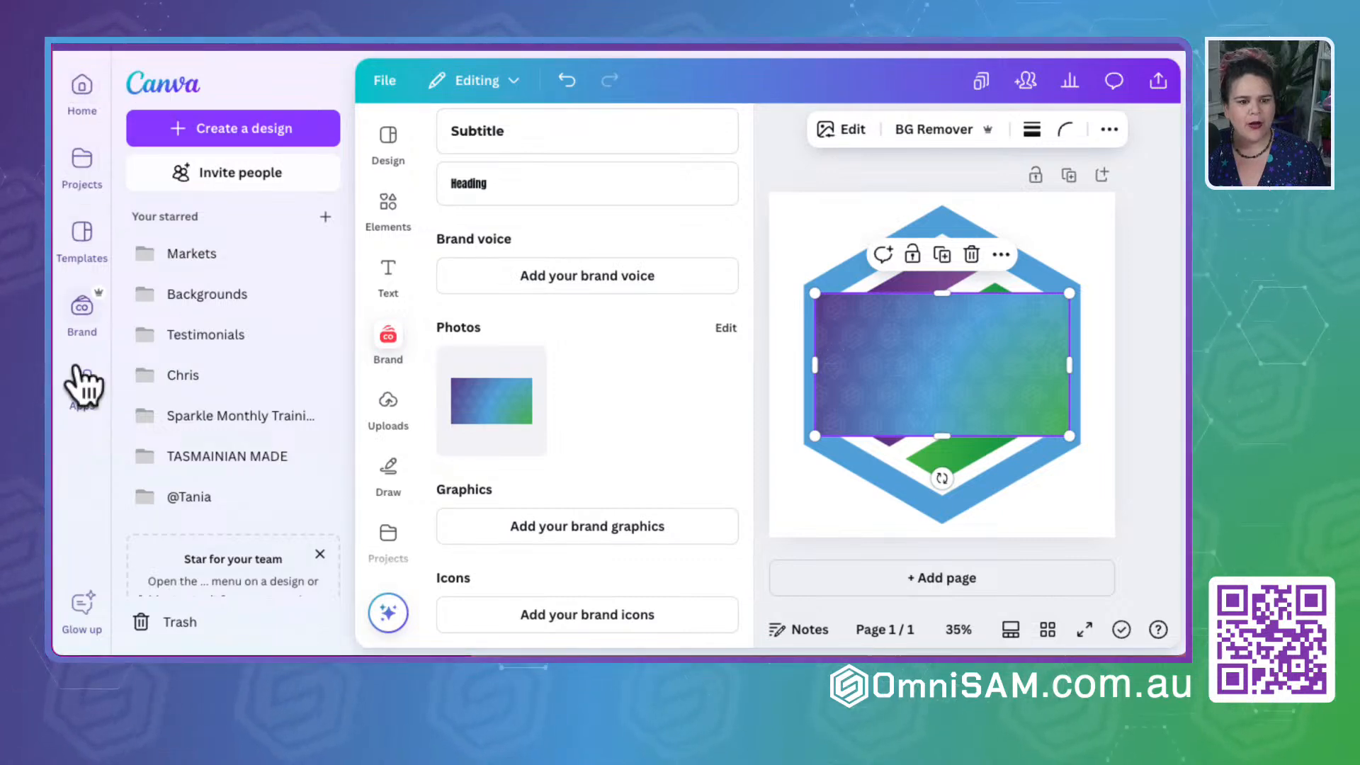
{"action": "left_click", "coordinate": [82, 311]}
{"action": "left_click", "coordinate": [188, 261]}
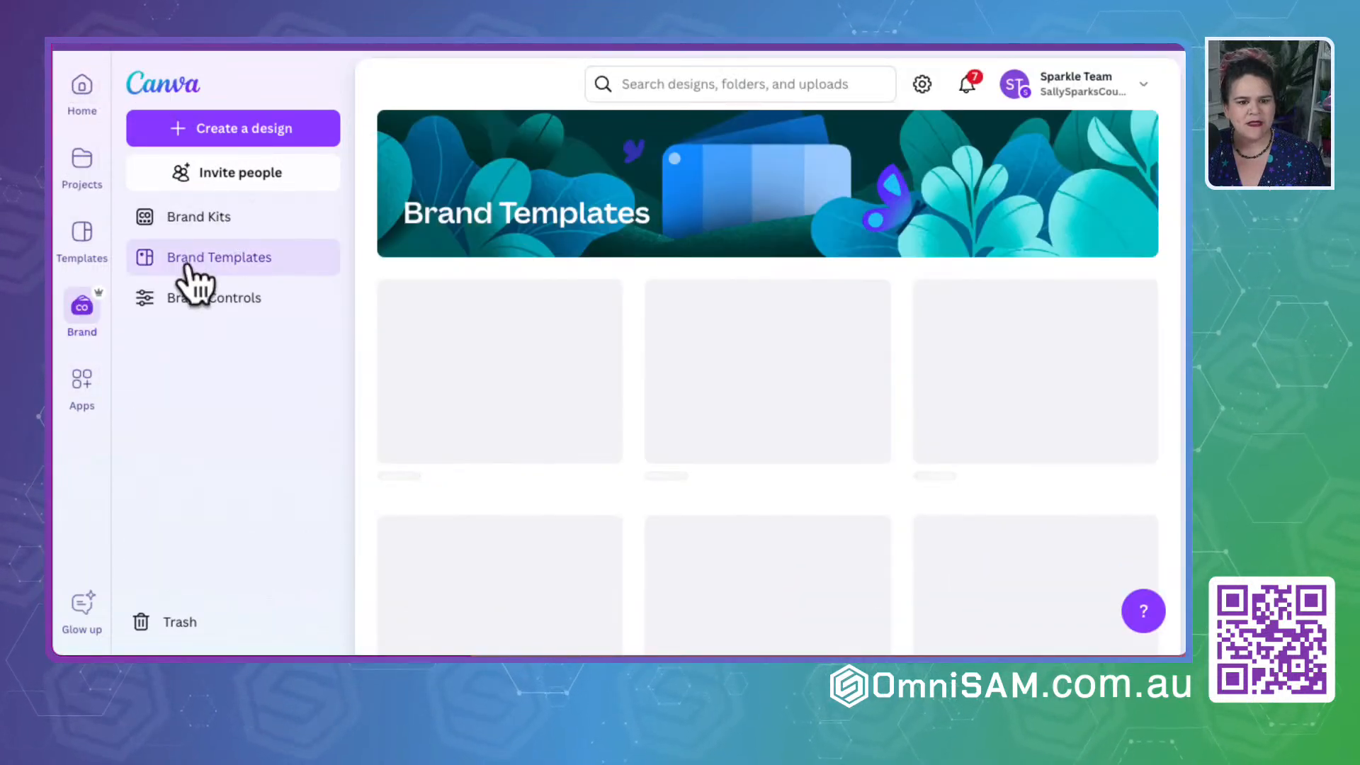
{"action": "left_click", "coordinate": [182, 218]}
{"action": "scroll", "coordinate": [734, 569], "scroll_direction": "down", "scroll_amount": 15}
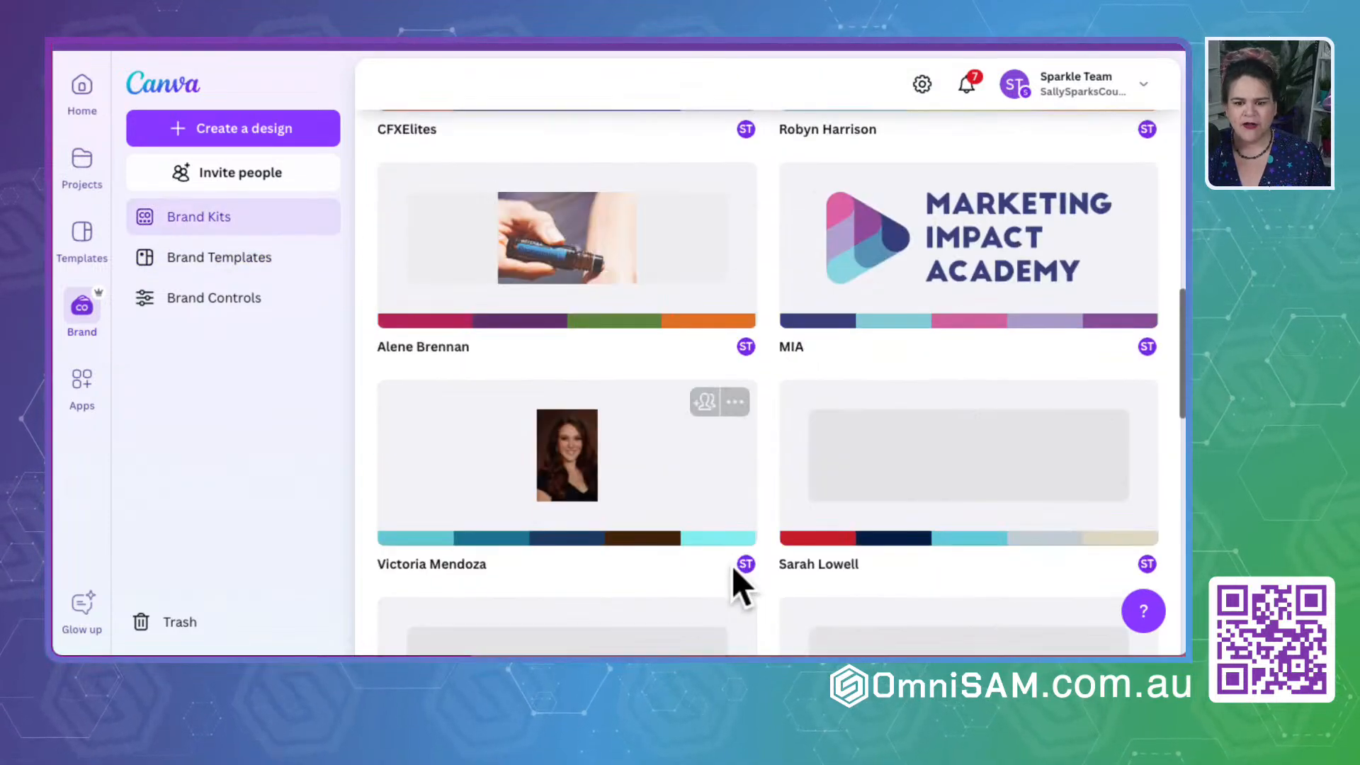
{"action": "scroll", "coordinate": [733, 569], "scroll_direction": "down", "scroll_amount": 15}
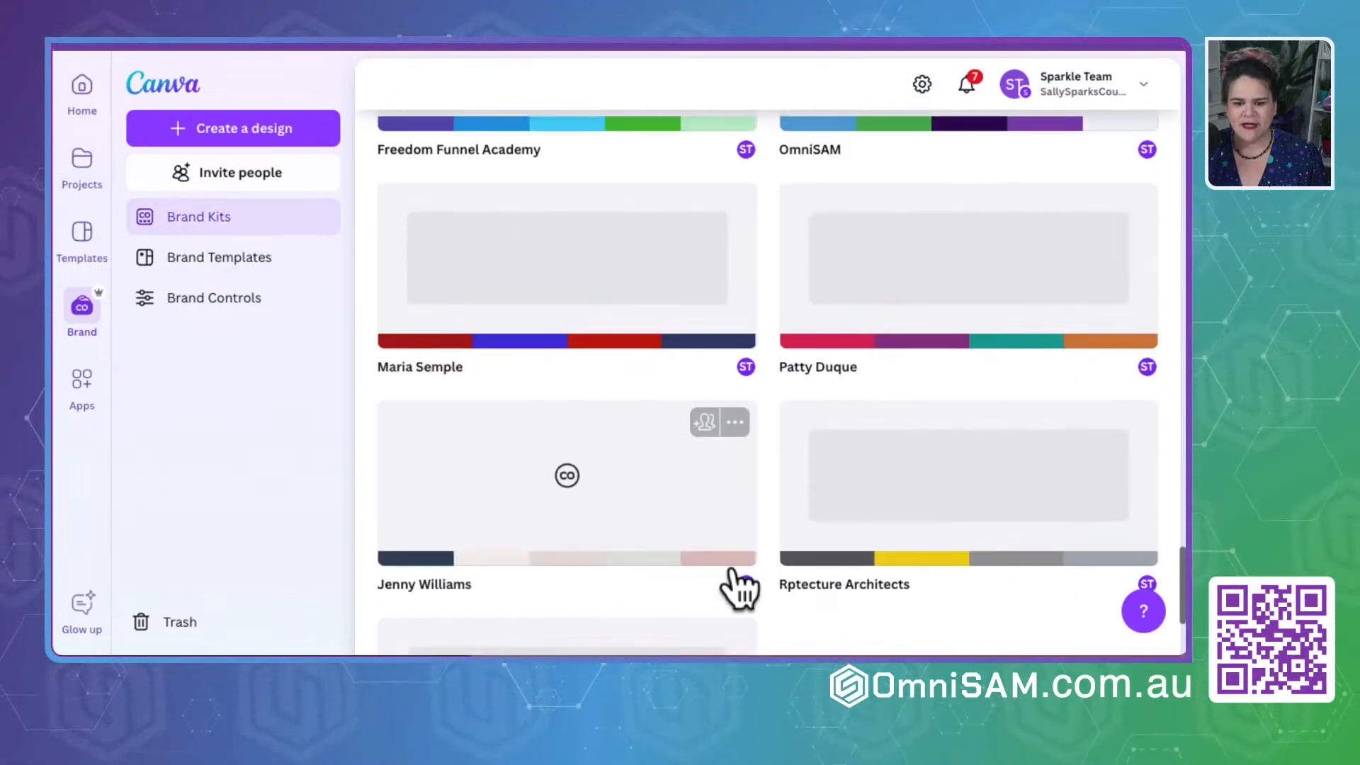
{"action": "scroll", "coordinate": [732, 570], "scroll_direction": "up", "scroll_amount": 5}
{"action": "left_click", "coordinate": [917, 360]}
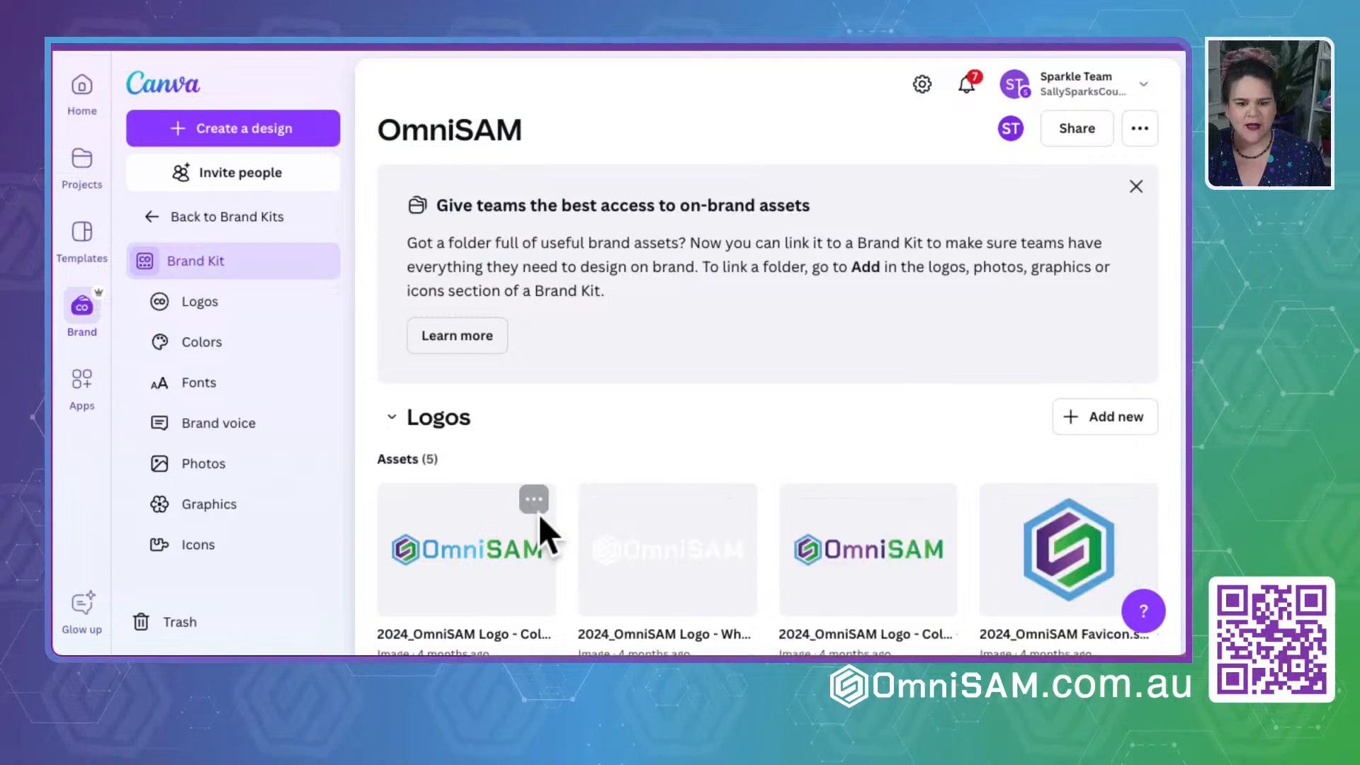
- Download OmniSAM Wallpaper.png from the Photos section of the OmniSAM brand kit
{"action": "scroll", "coordinate": [539, 517], "scroll_direction": "down", "scroll_amount": 15}
{"action": "scroll", "coordinate": [539, 521], "scroll_direction": "down", "scroll_amount": 10}
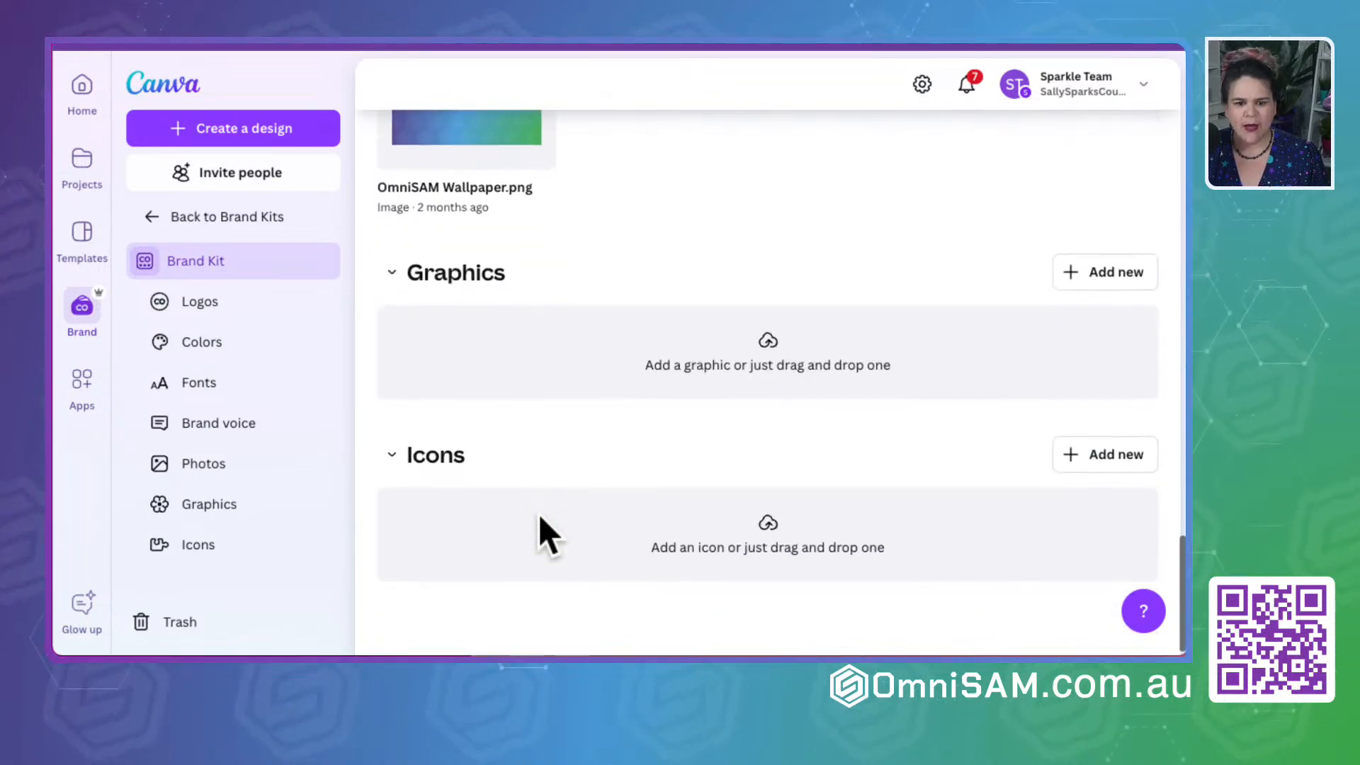
{"action": "scroll", "coordinate": [539, 520], "scroll_direction": "up", "scroll_amount": 5}
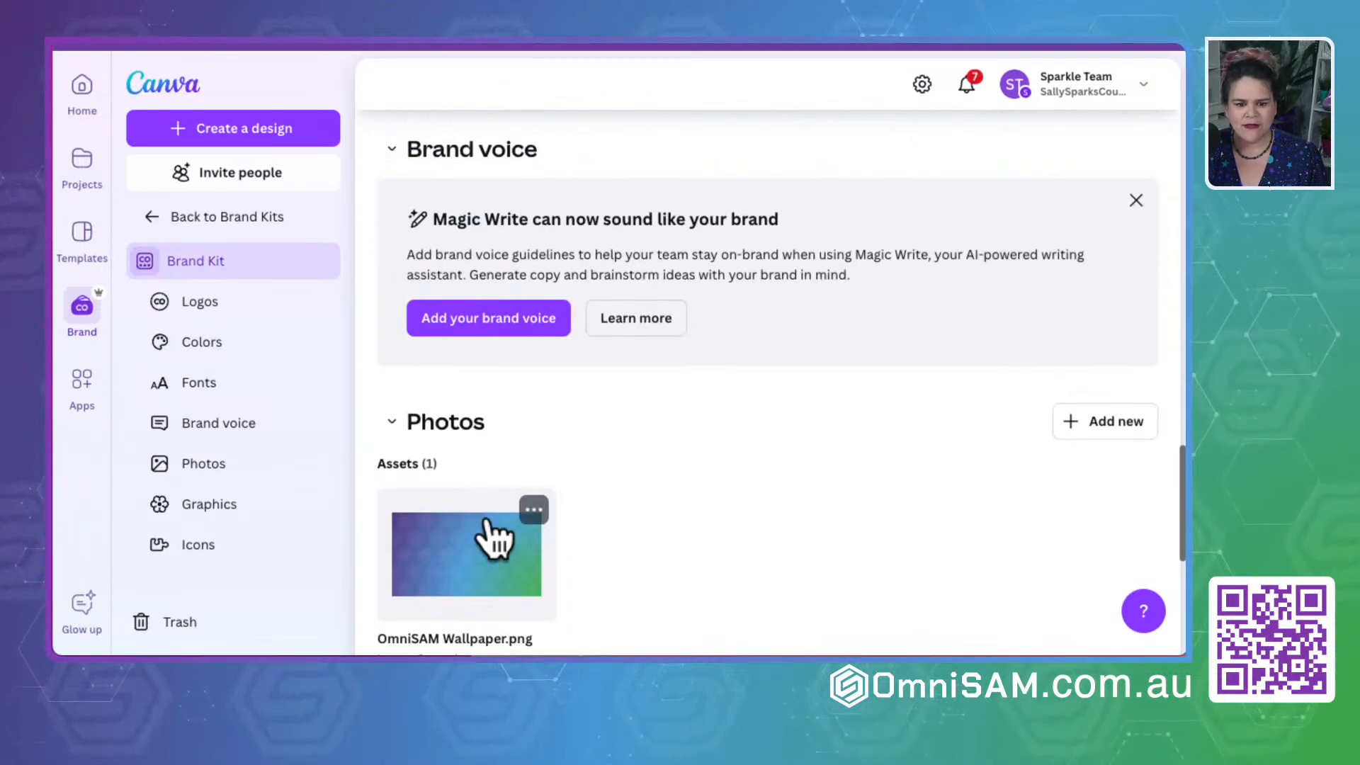
{"action": "left_click", "coordinate": [535, 511]}
{"action": "left_click", "coordinate": [614, 407]}
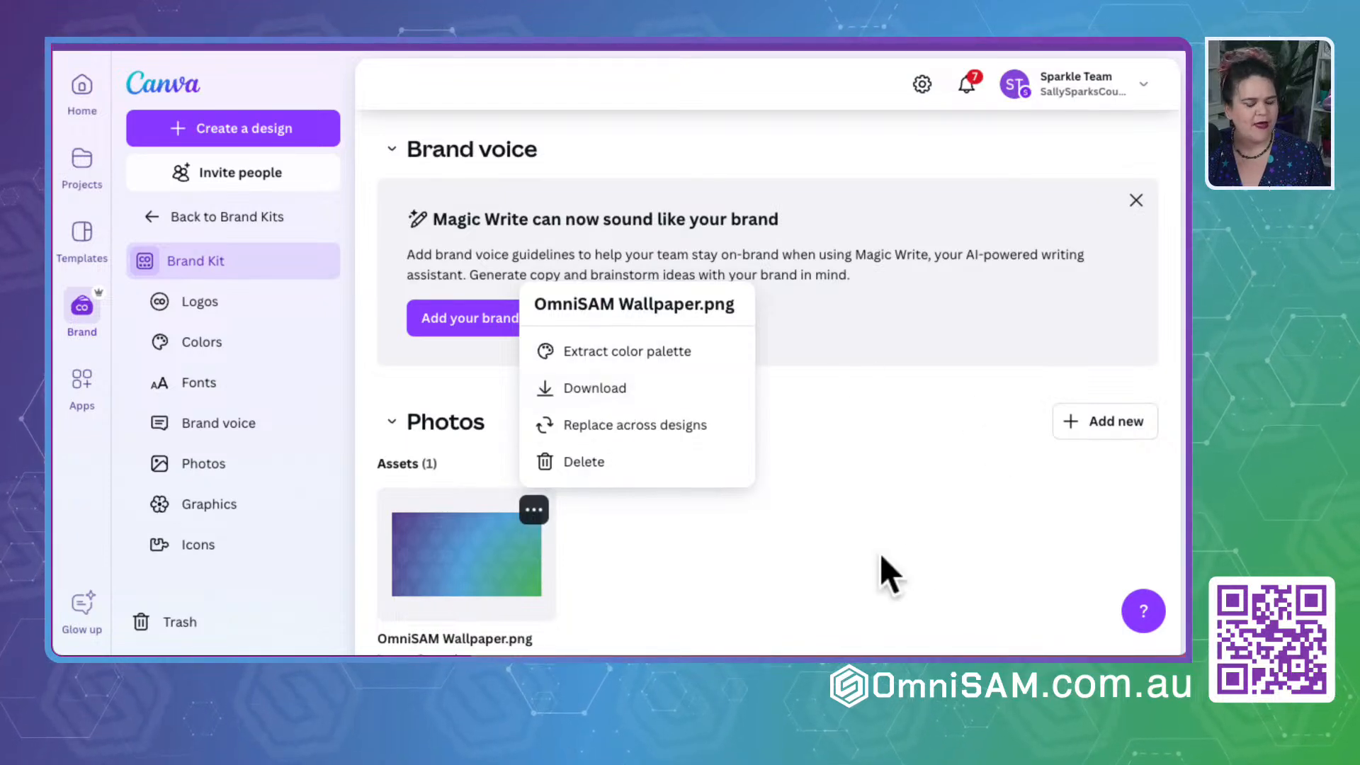
- Switch back to the OmniSAM Create Group form and upload favicon OmniSAM Logo.png as the group's favicon
{"action": "left_click", "coordinate": [800, 479]}
{"action": "scroll", "coordinate": [612, 511], "scroll_direction": "down", "scroll_amount": 5}
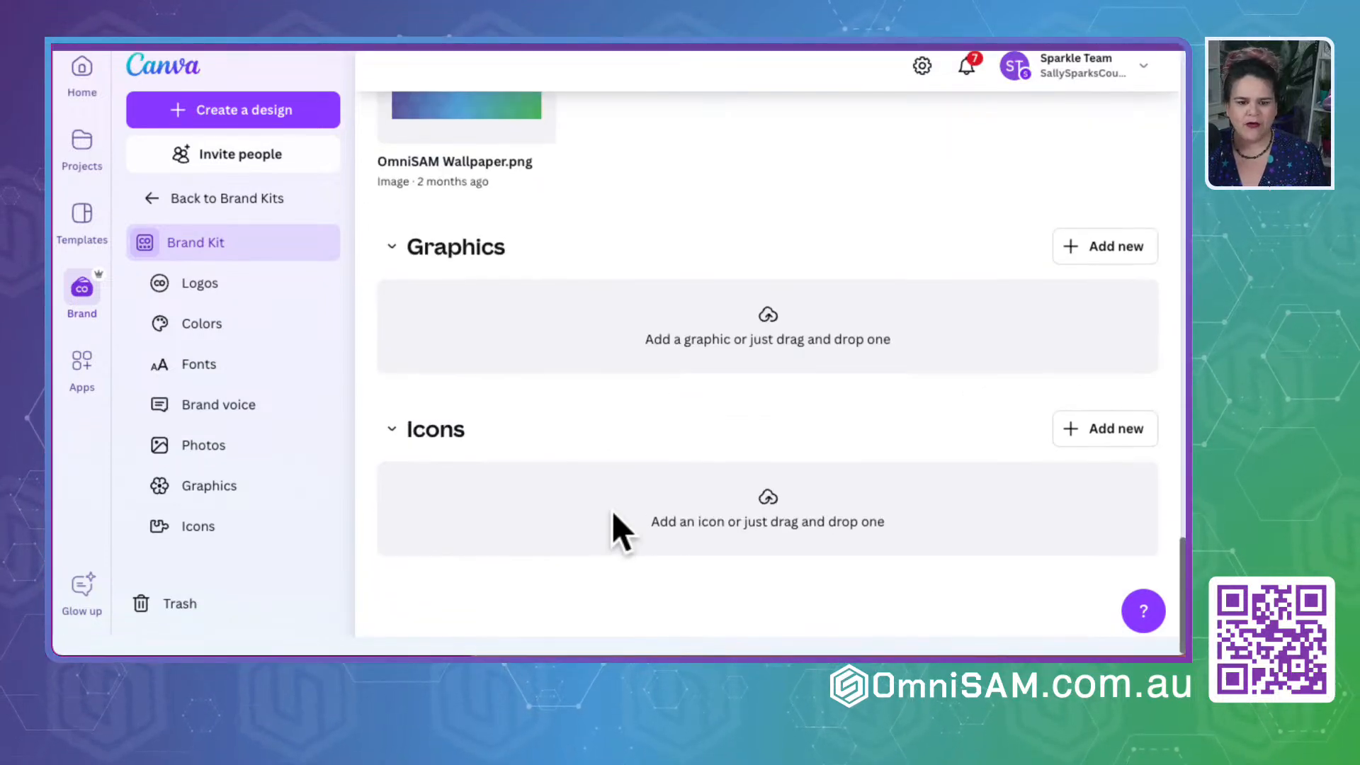
{"action": "scroll", "coordinate": [612, 511], "scroll_direction": "up", "scroll_amount": 10}
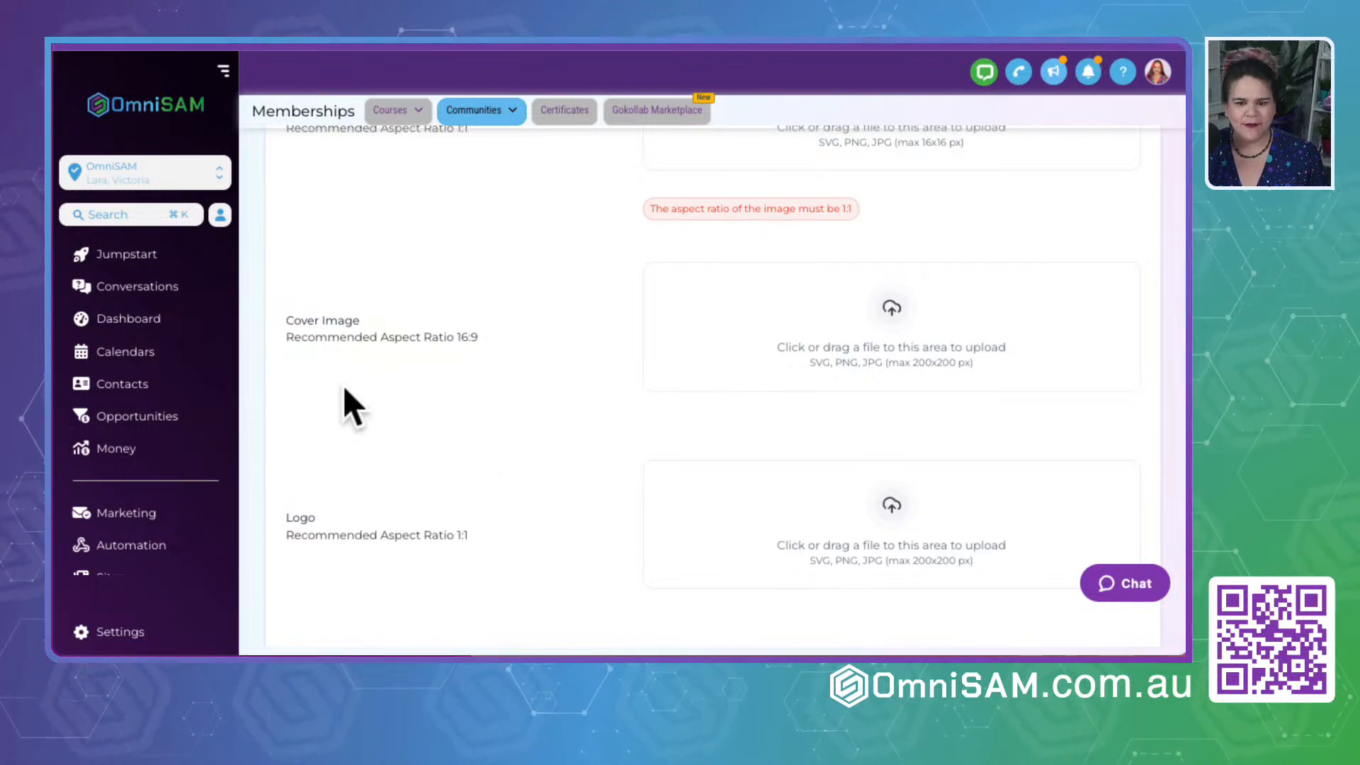
{"action": "scroll", "coordinate": [342, 397], "scroll_direction": "up", "scroll_amount": 4}
{"action": "left_click_drag", "start_coordinate": [312, 404], "coordinate": [559, 410]}
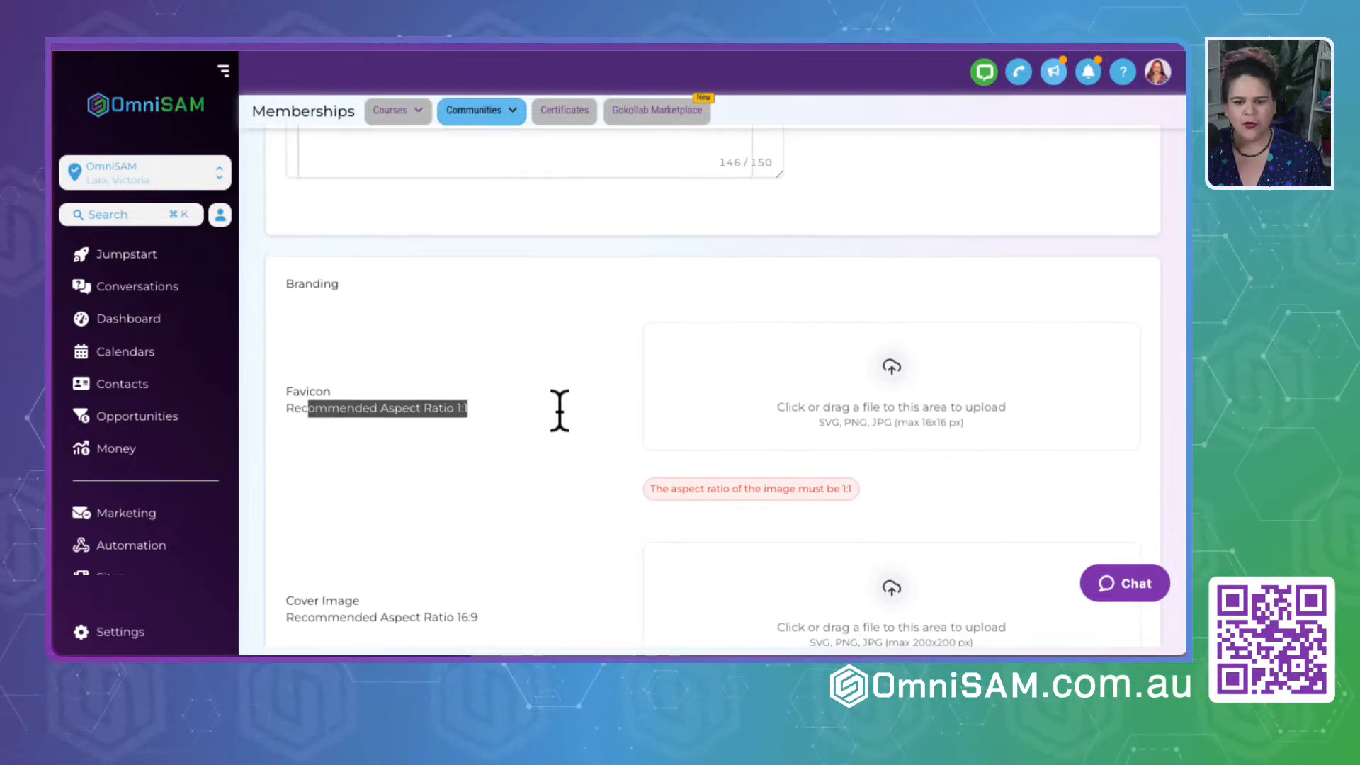
{"action": "left_click", "coordinate": [881, 365]}
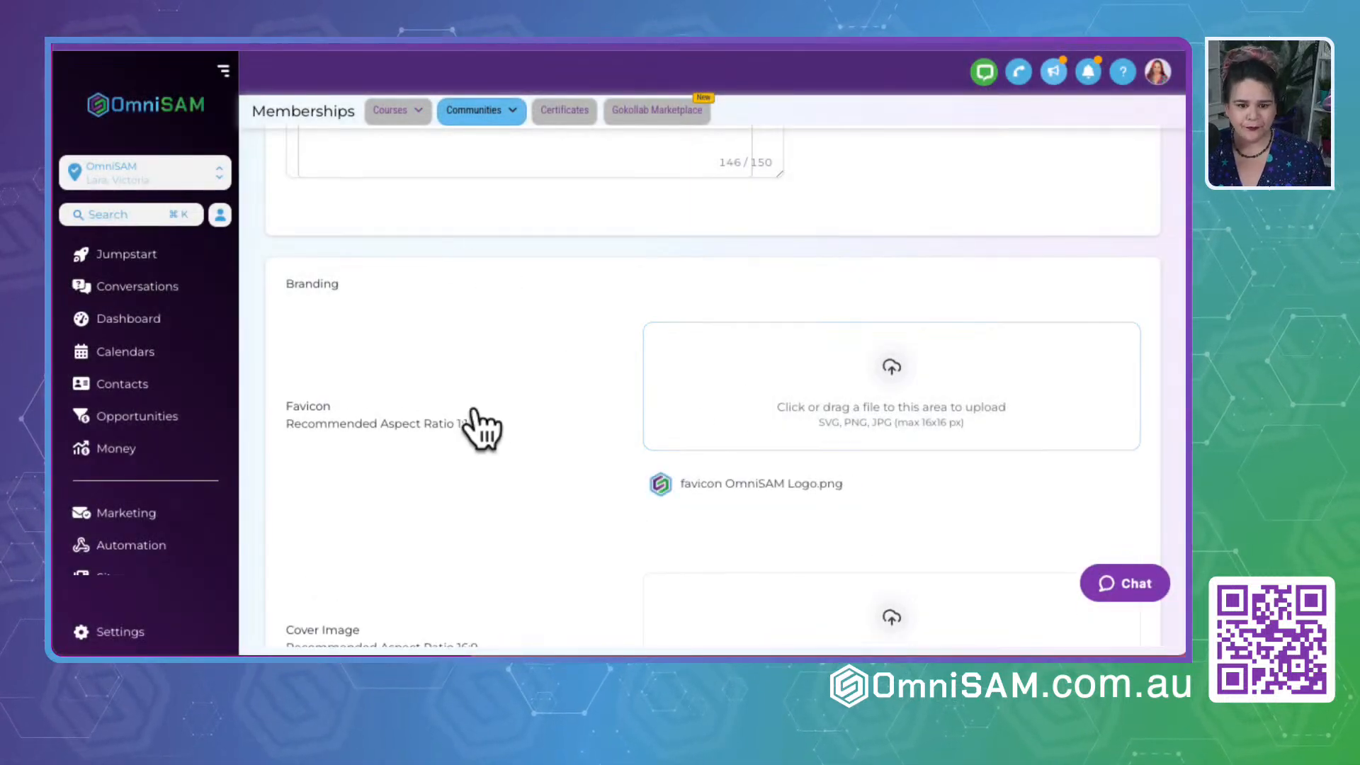
- Upload favicon OmniSAM Logo.png as the group's logo
{"action": "scroll", "coordinate": [483, 508], "scroll_direction": "down", "scroll_amount": 3}
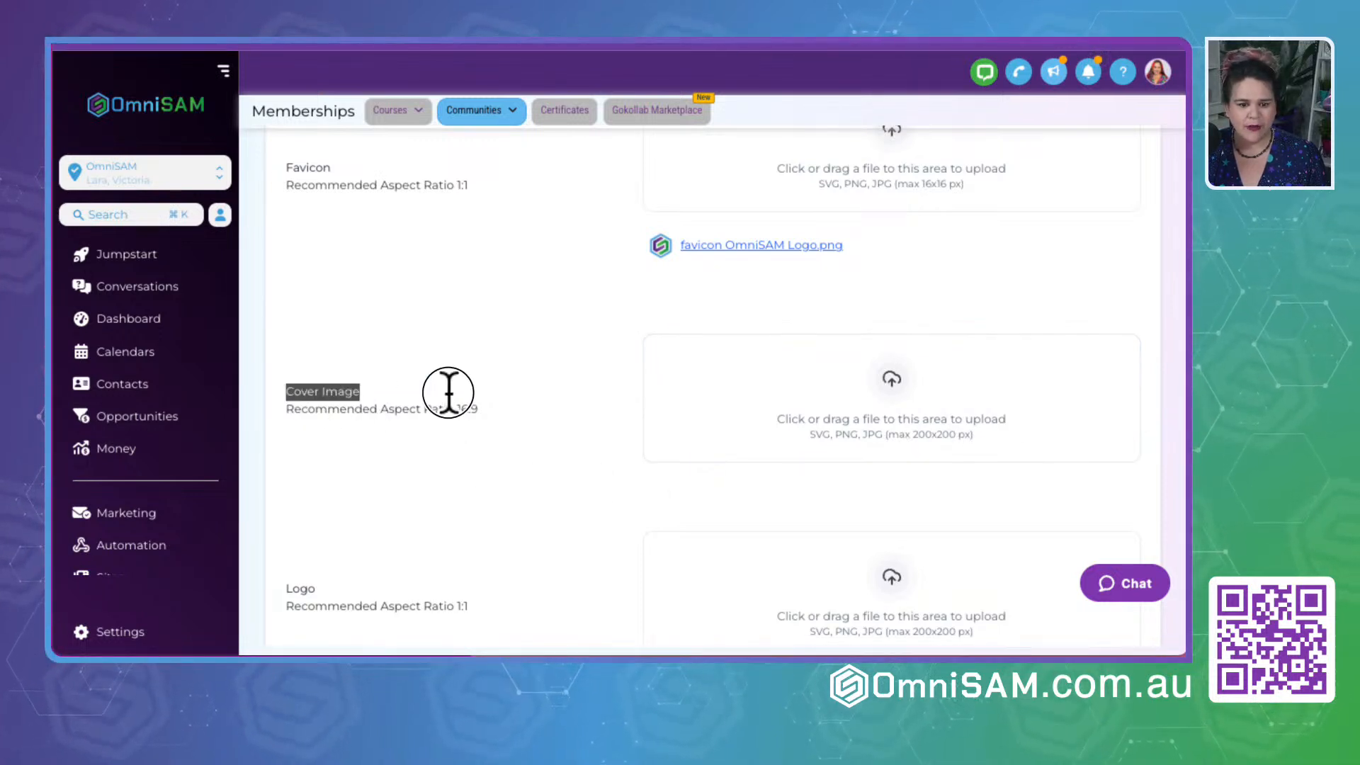
{"action": "scroll", "coordinate": [497, 498], "scroll_direction": "down", "scroll_amount": 2}
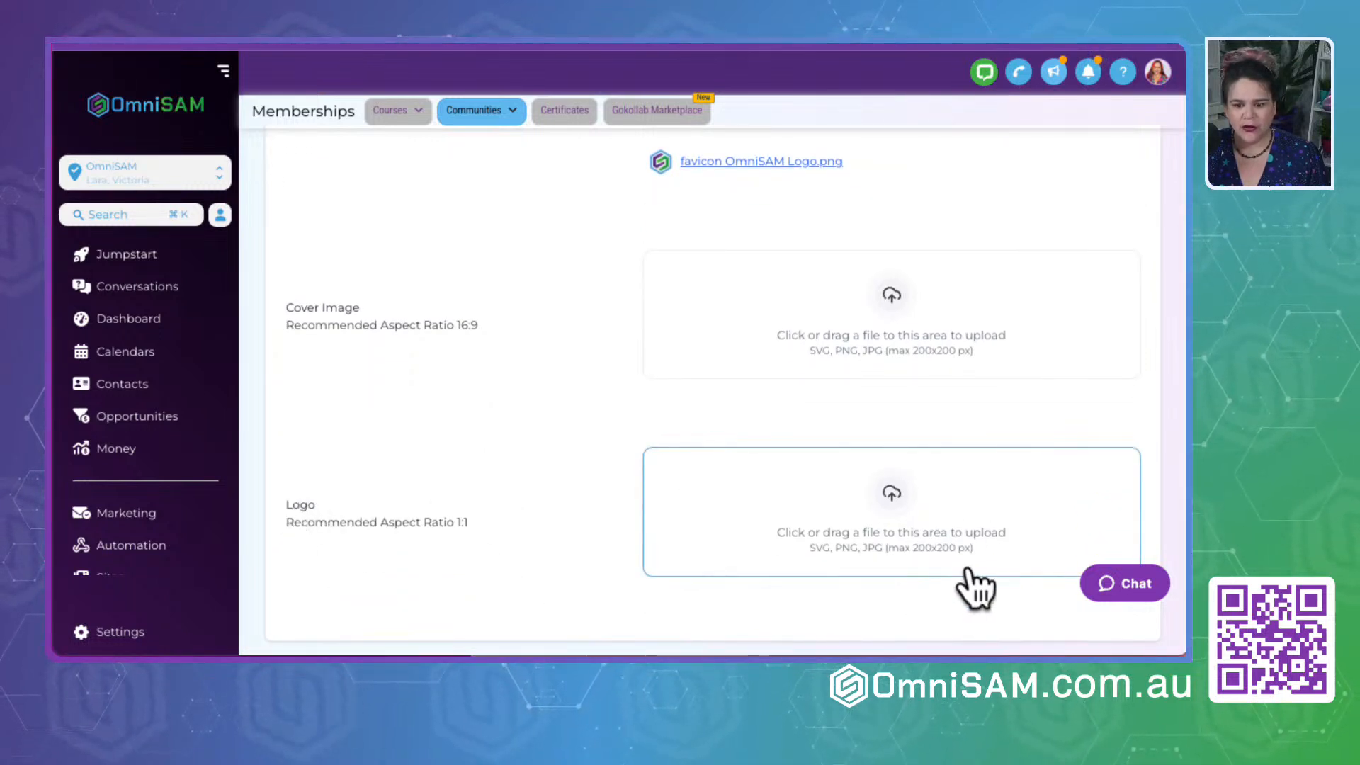
{"action": "scroll", "coordinate": [559, 537], "scroll_direction": "down", "scroll_amount": 2}
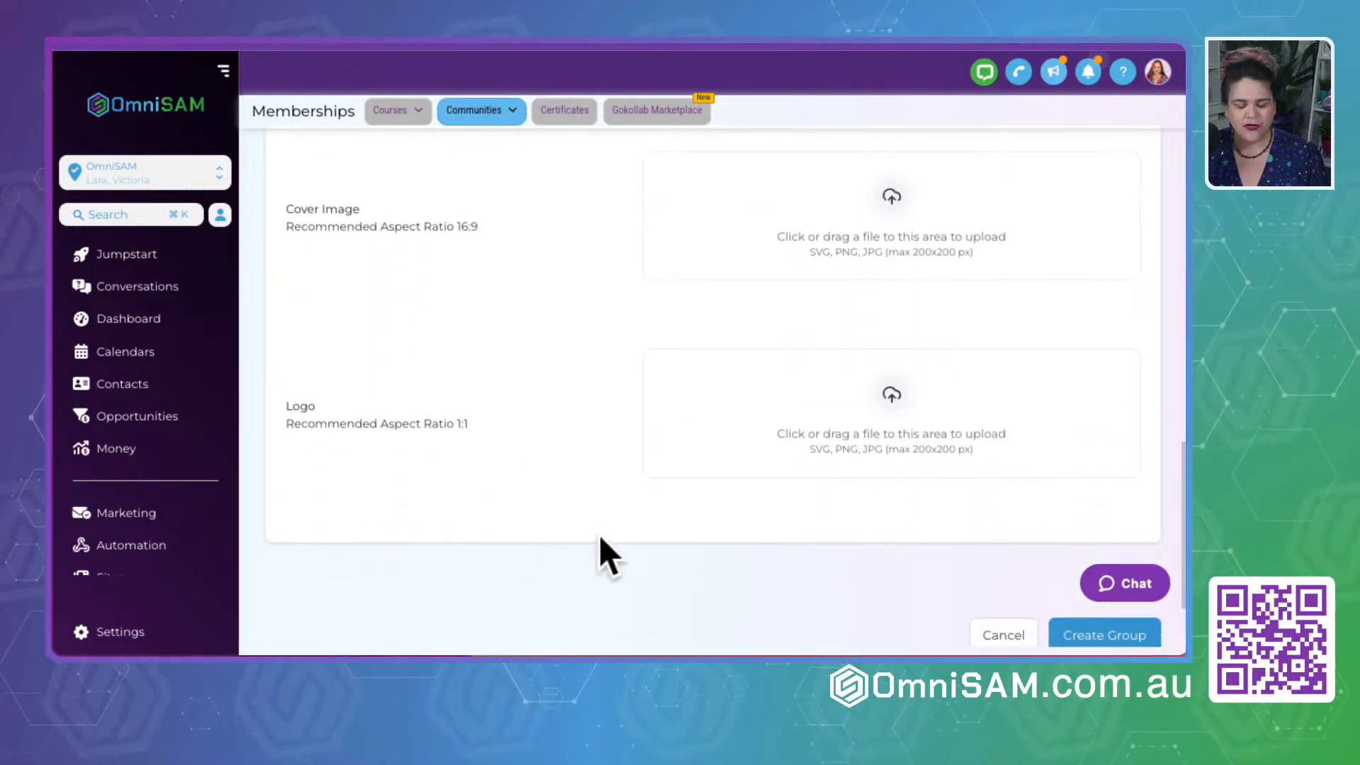
{"action": "left_click", "coordinate": [894, 397]}
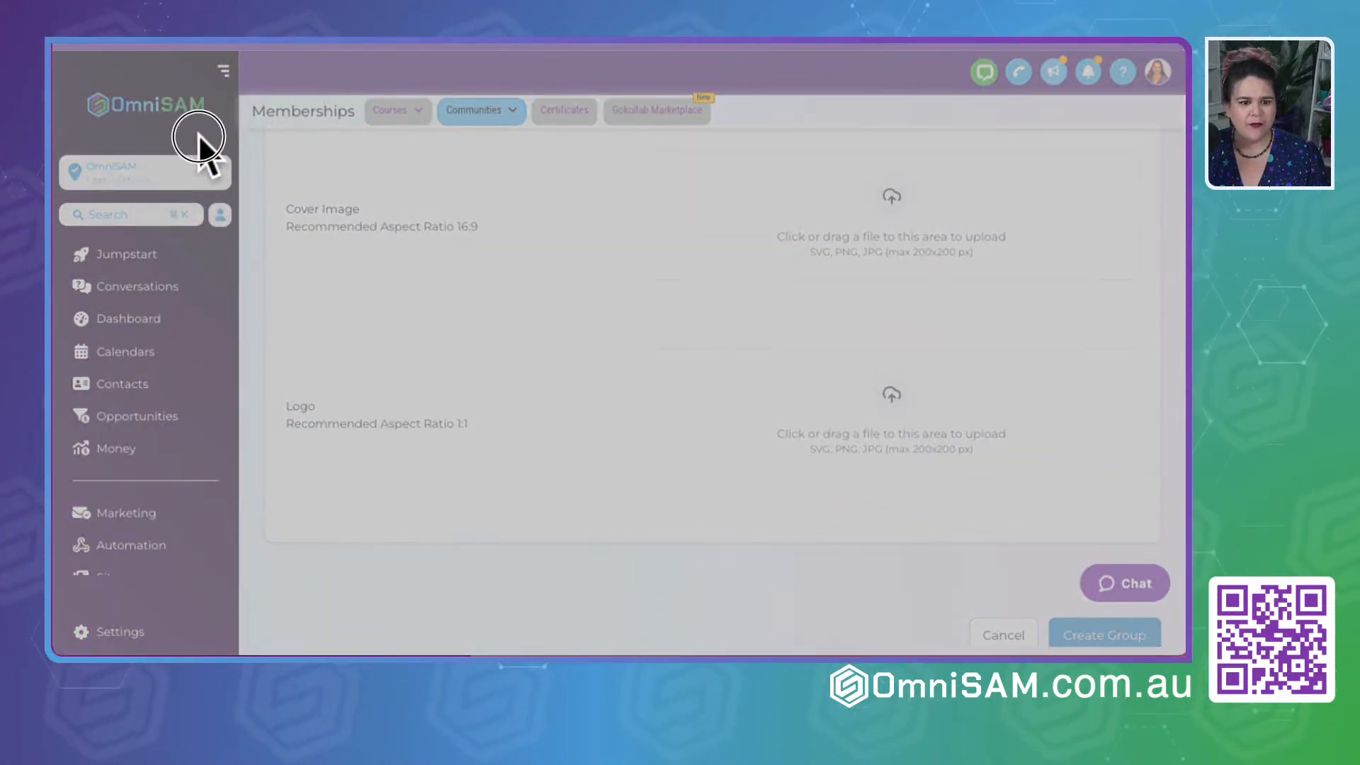
{"action": "double_click", "coordinate": [517, 484]}
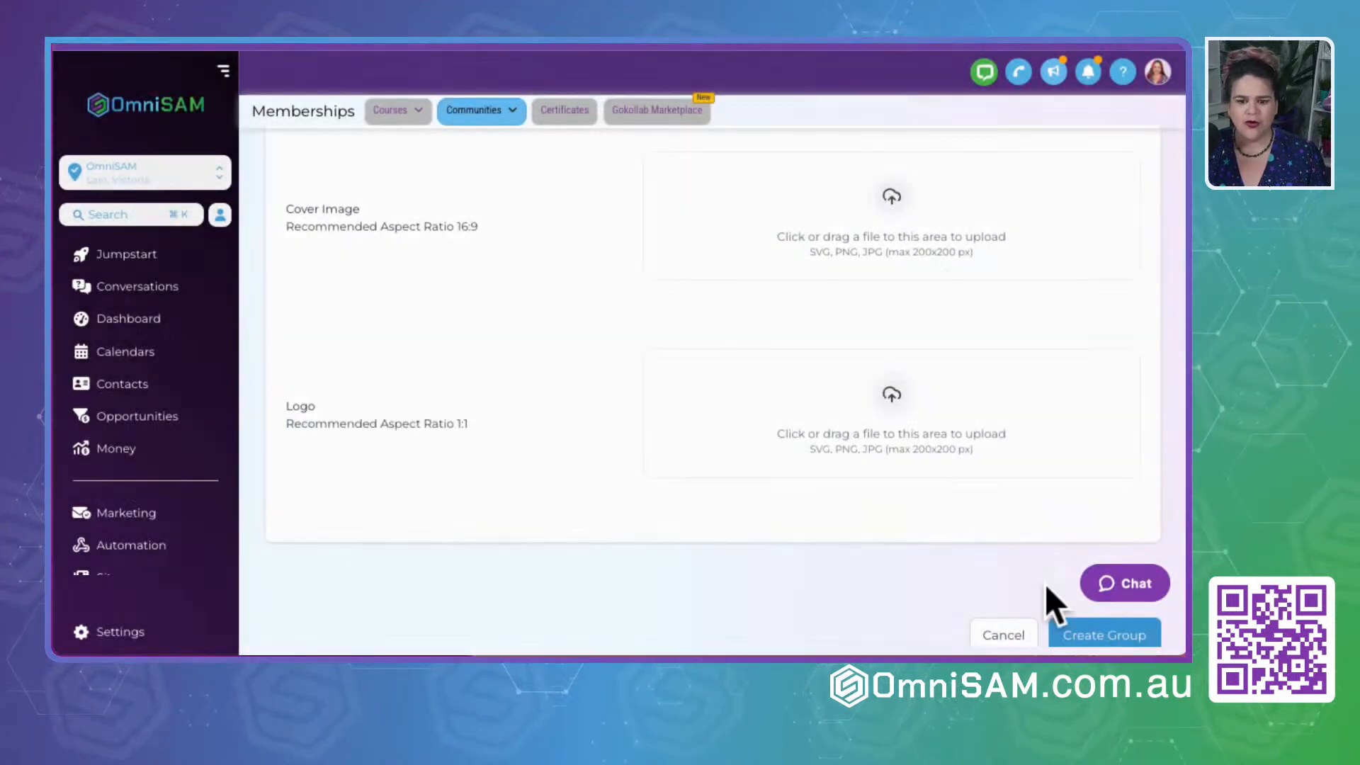
- Upload OmniSAM Wallpaper (1).png as the group's cover image
{"action": "scroll", "coordinate": [396, 296], "scroll_direction": "up", "scroll_amount": 2}
{"action": "left_click_drag", "start_coordinate": [301, 304], "coordinate": [578, 305]}
{"action": "left_click", "coordinate": [588, 376]}
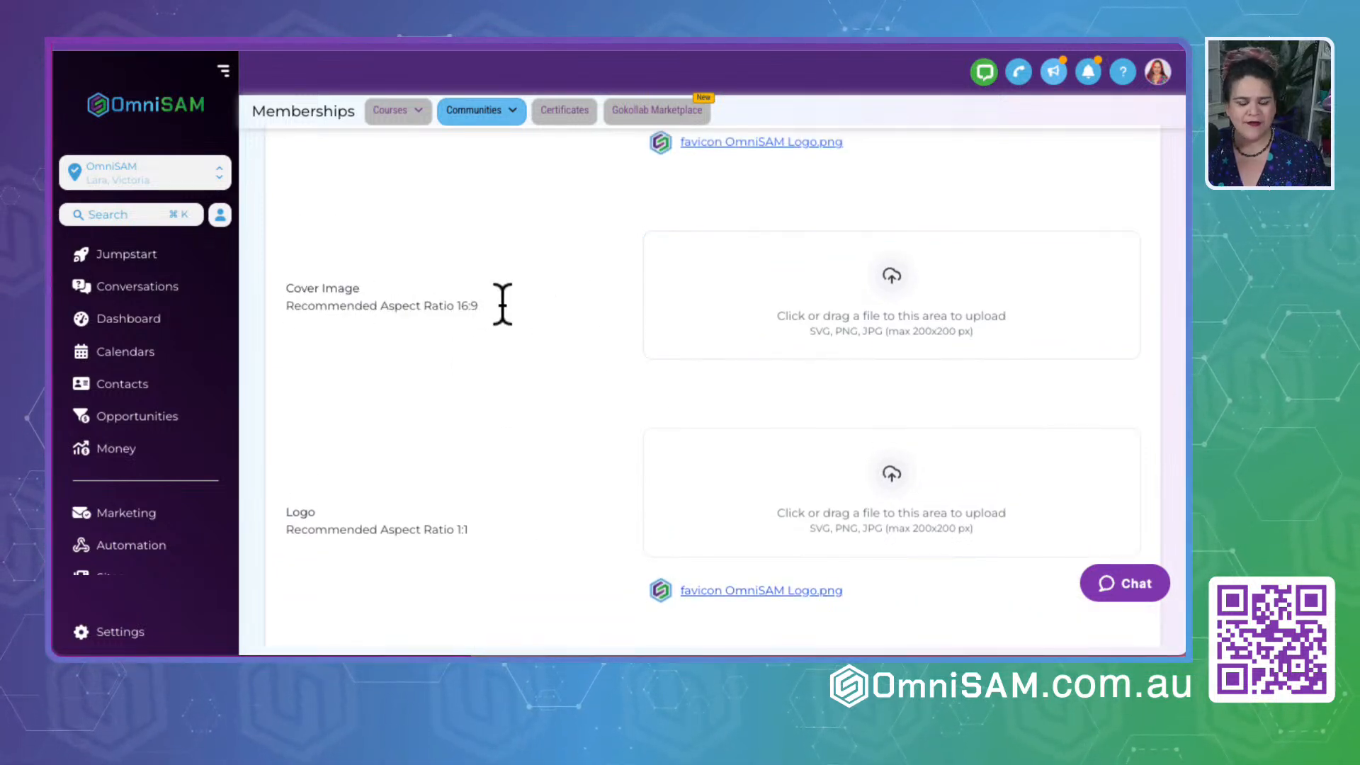
{"action": "scroll", "coordinate": [496, 311], "scroll_direction": "up", "scroll_amount": 1}
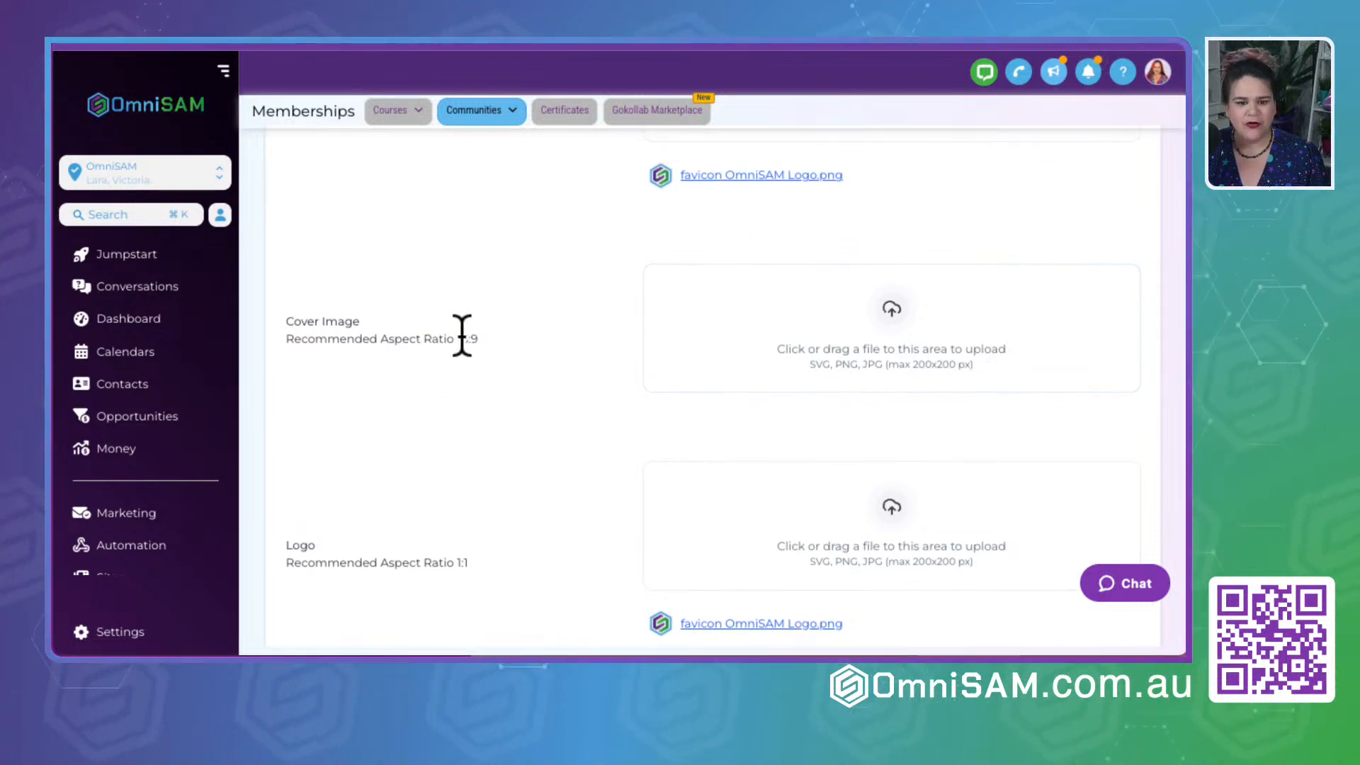
{"action": "left_click_drag", "start_coordinate": [494, 352], "coordinate": [452, 344]}
{"action": "left_click", "coordinate": [398, 424]}
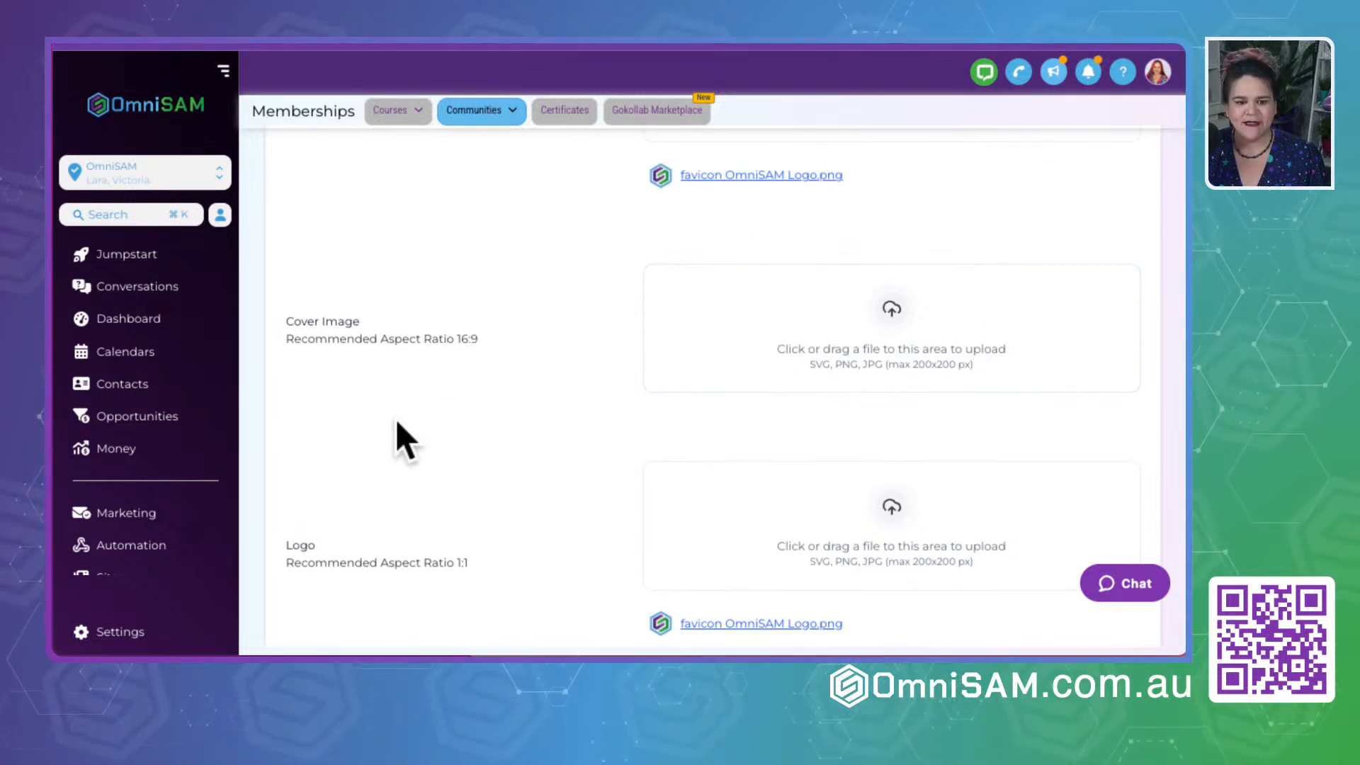
{"action": "left_click", "coordinate": [948, 317]}
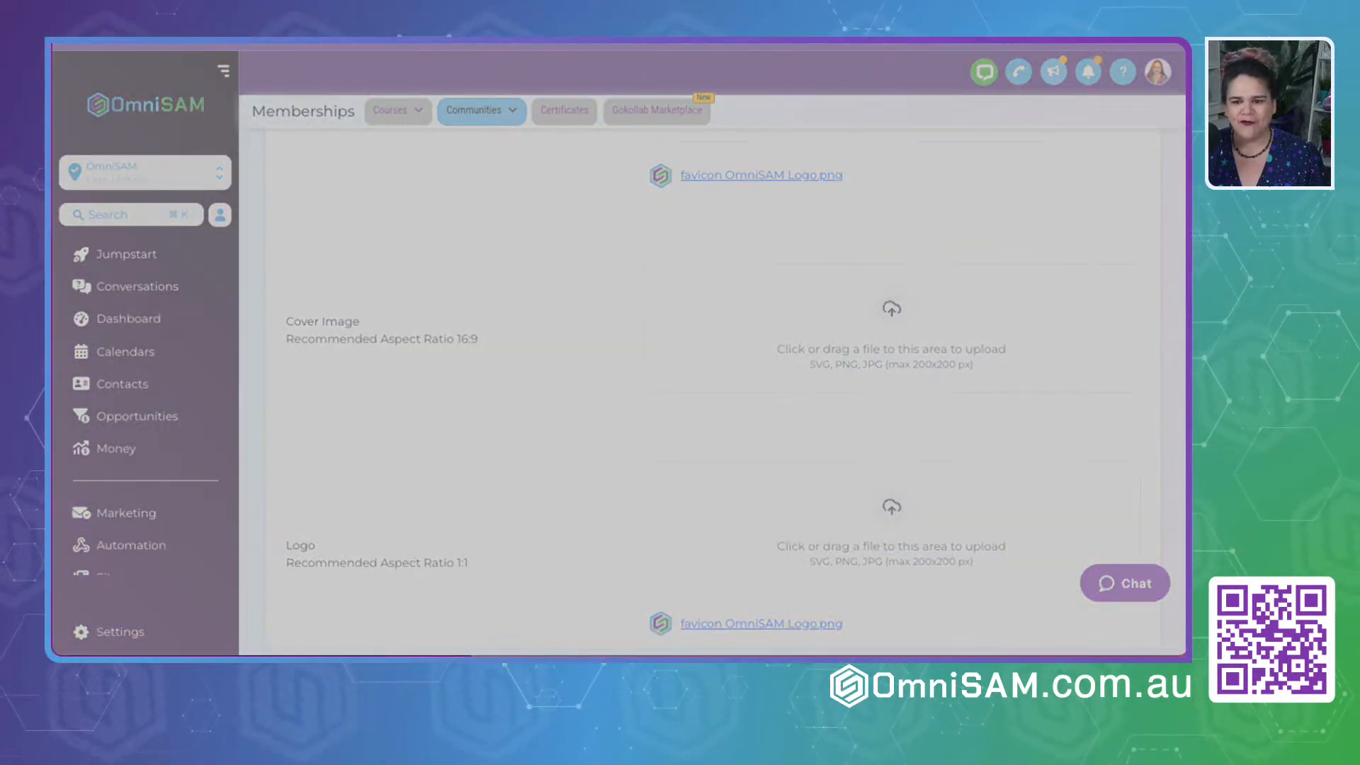
{"action": "key", "text": "Return"}
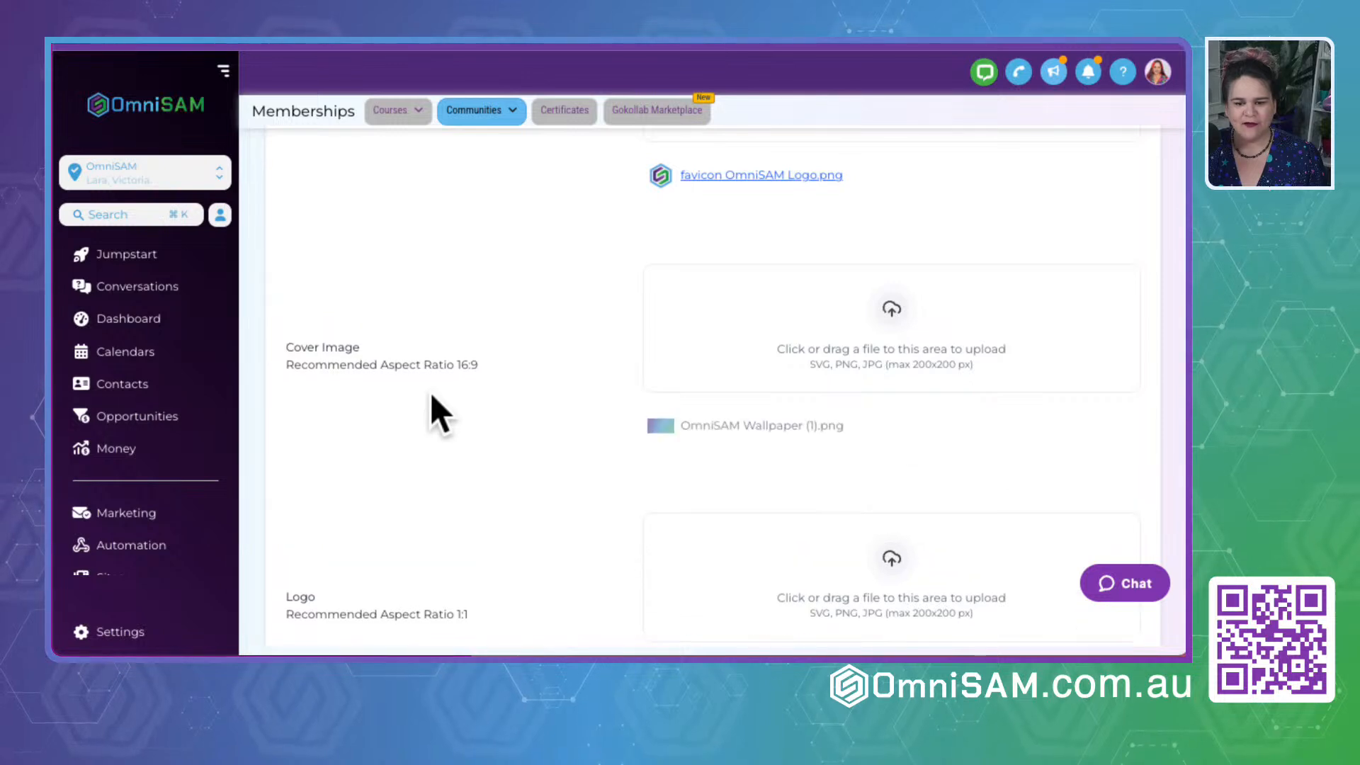
- Change the group URL to gsdbyomnisam and create the group
{"action": "scroll", "coordinate": [432, 397], "scroll_direction": "down", "scroll_amount": 5}
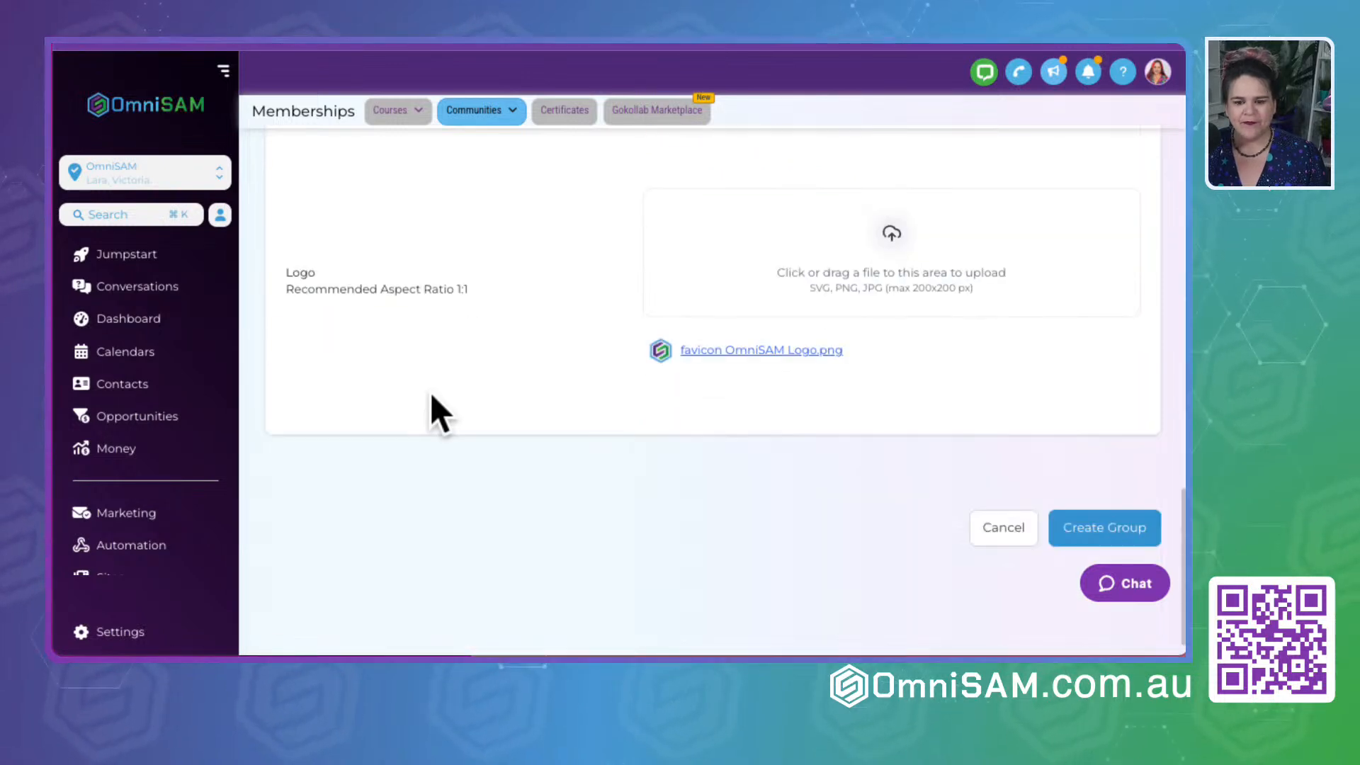
{"action": "scroll", "coordinate": [355, 279], "scroll_direction": "up", "scroll_amount": 10}
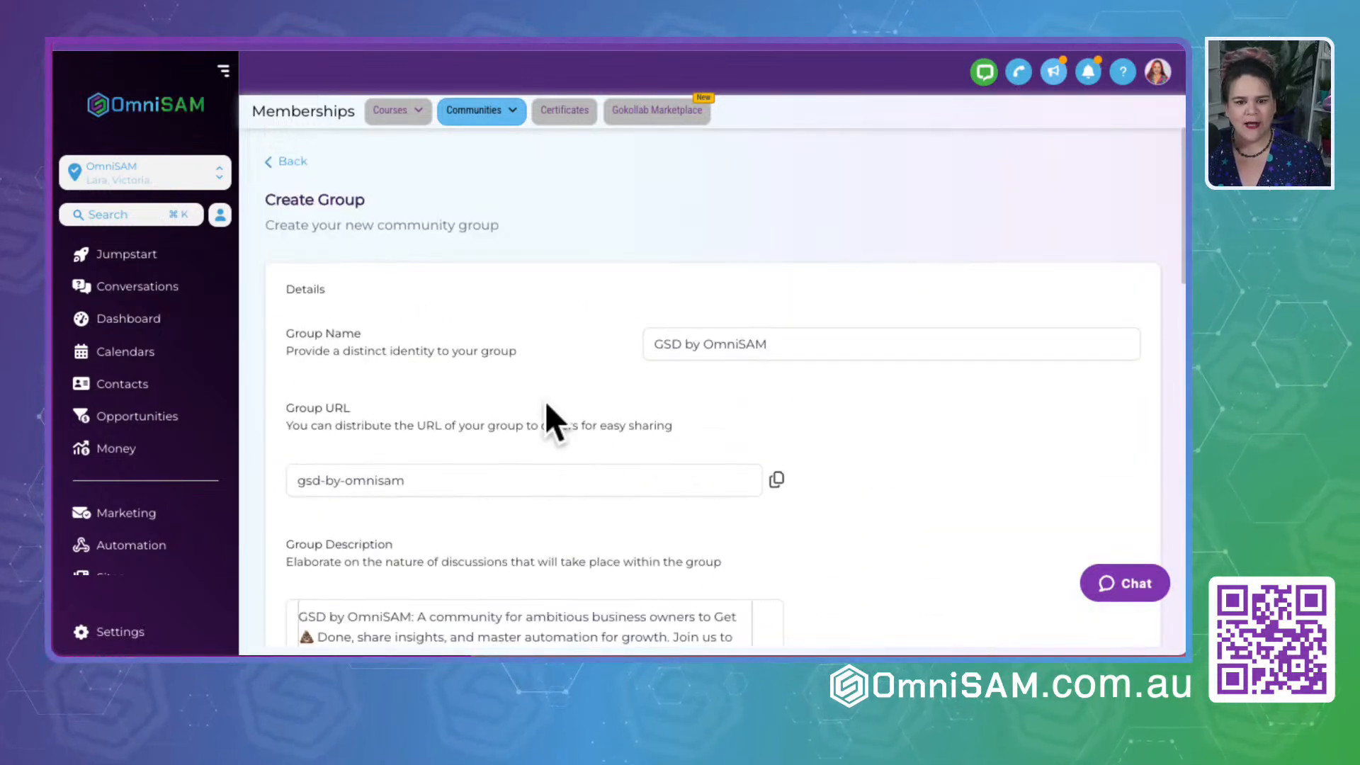
{"action": "left_click", "coordinate": [411, 483]}
{"action": "scroll", "coordinate": [428, 525], "scroll_direction": "down", "scroll_amount": 3}
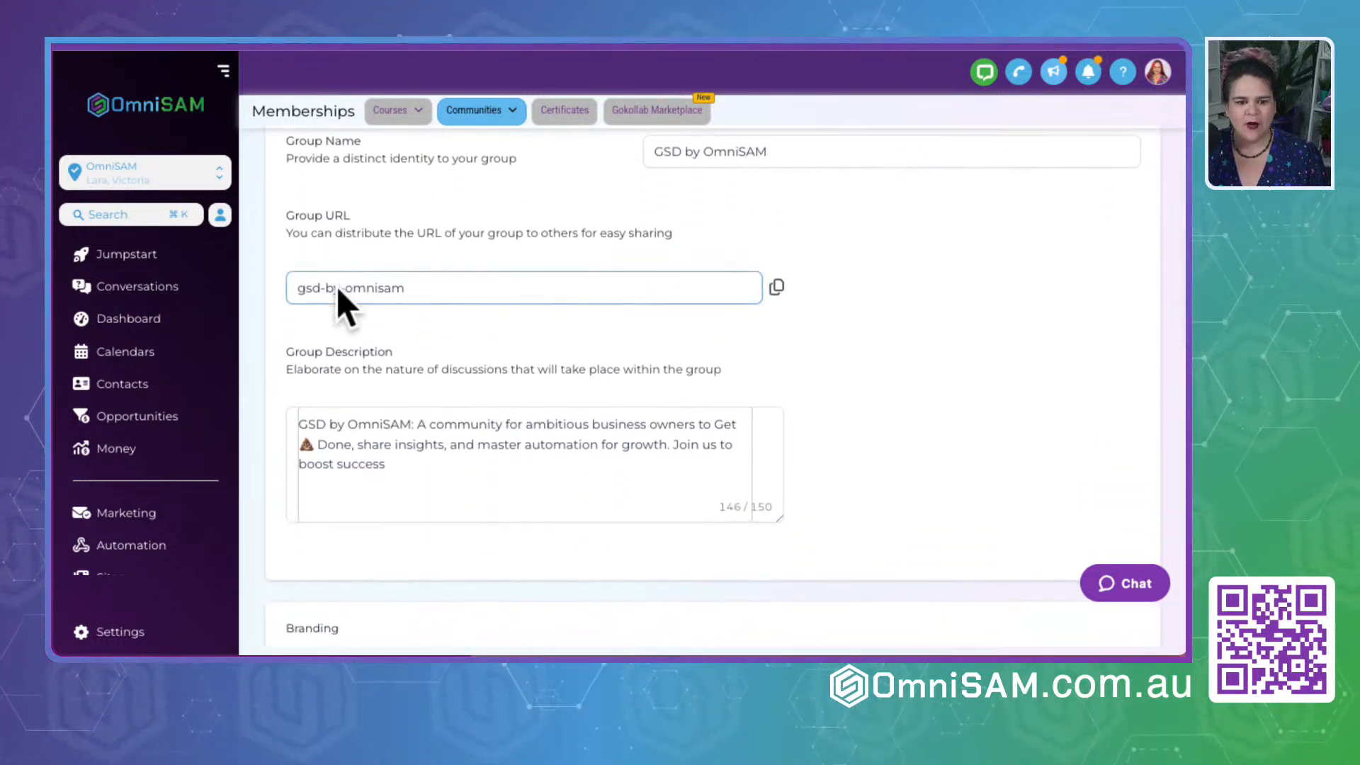
{"action": "left_click", "coordinate": [330, 294]}
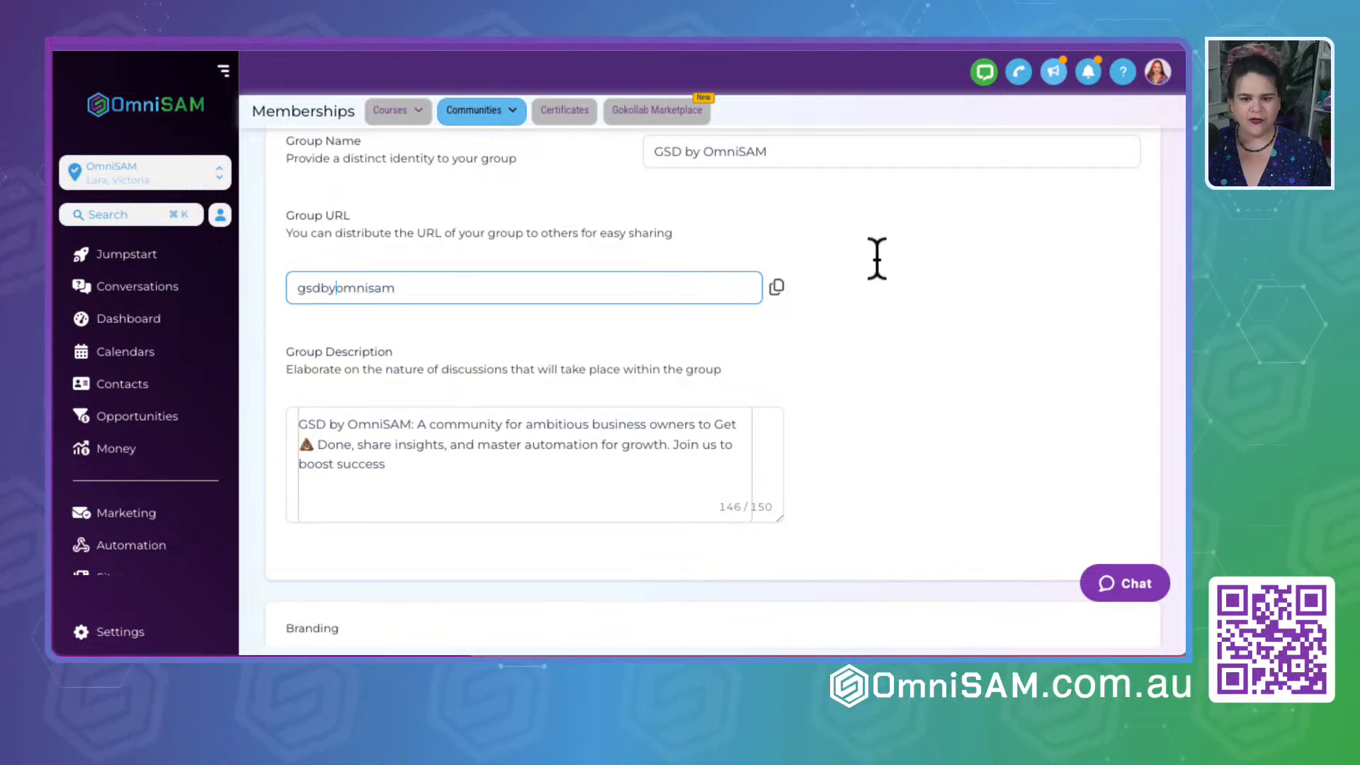
{"action": "left_click", "coordinate": [1025, 381]}
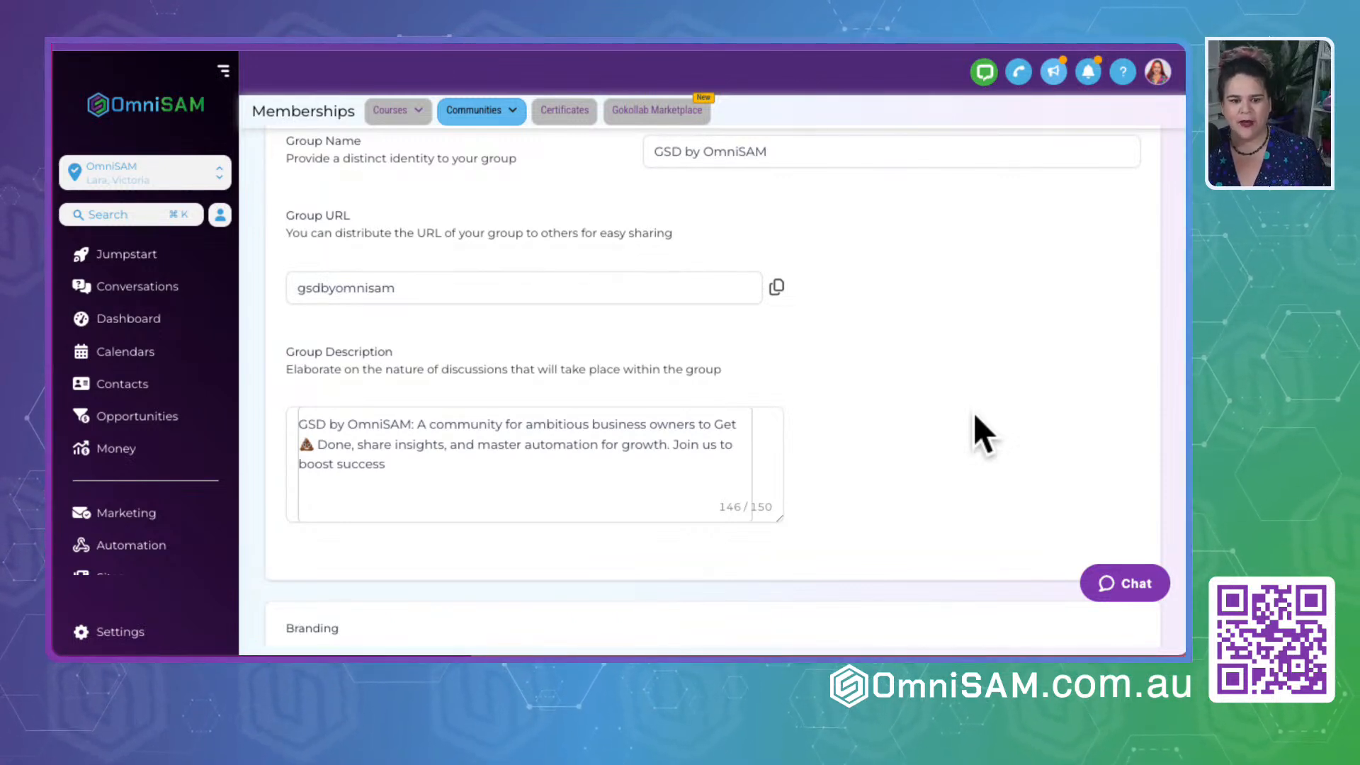
{"action": "scroll", "coordinate": [975, 418], "scroll_direction": "down", "scroll_amount": 10}
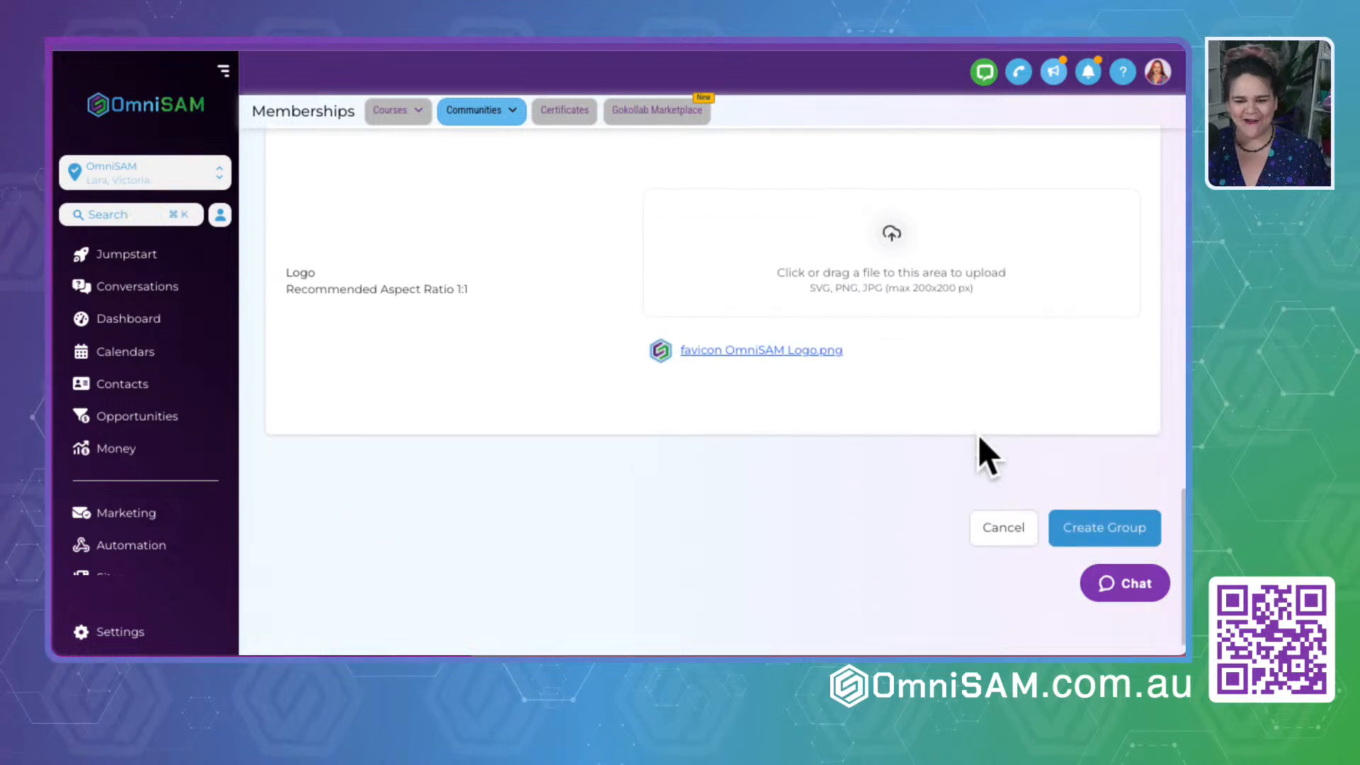
{"action": "left_click", "coordinate": [1091, 531]}
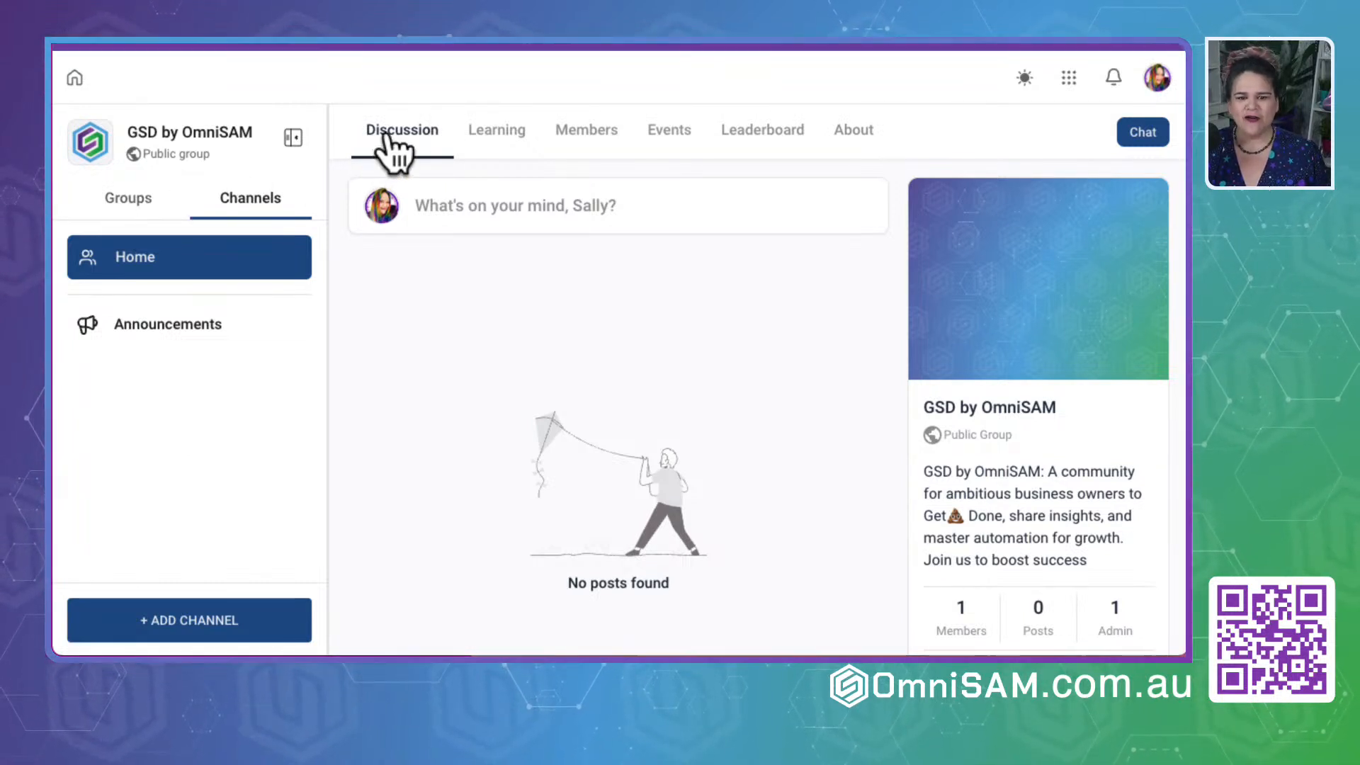
- Browse the courses available to add in the group's Learning section, close the form without adding one, and view the group's members
{"action": "left_click", "coordinate": [505, 141]}
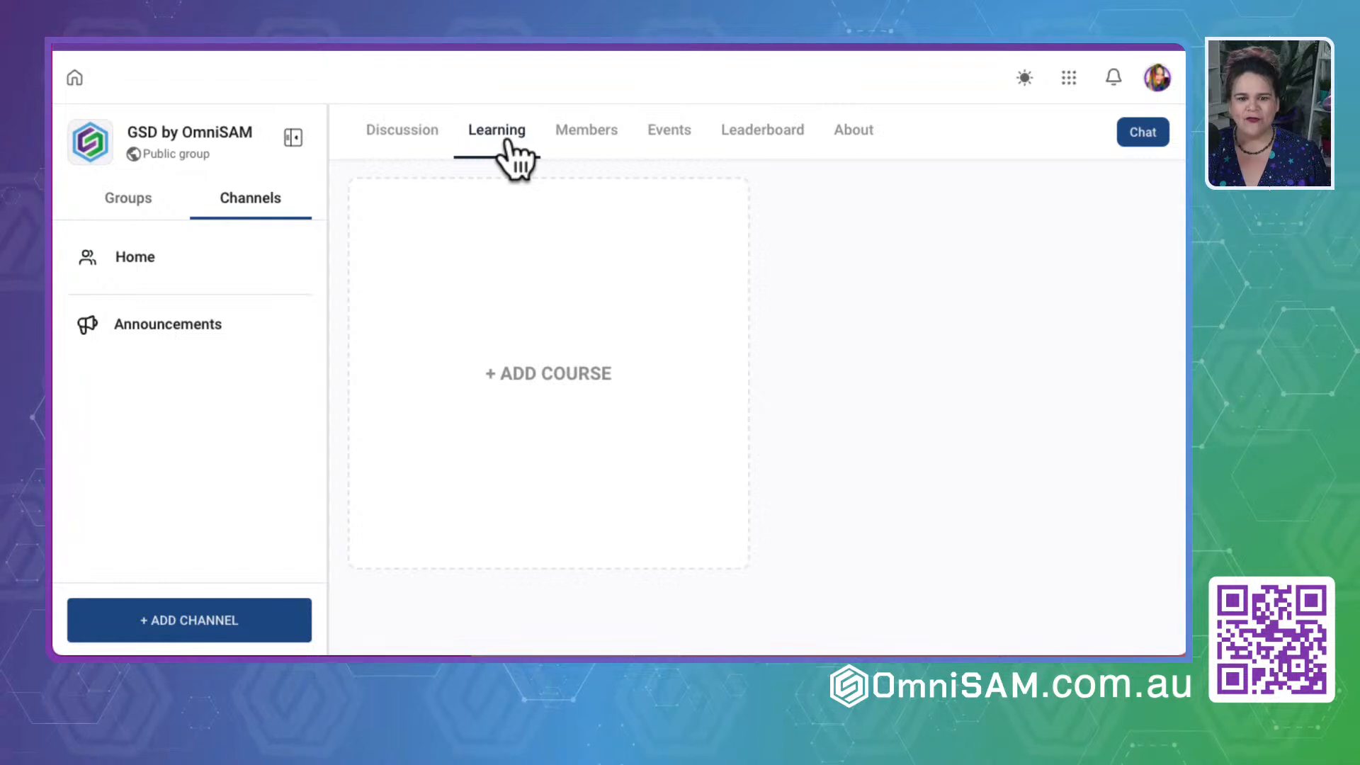
{"action": "left_click", "coordinate": [541, 375]}
{"action": "left_click", "coordinate": [536, 244]}
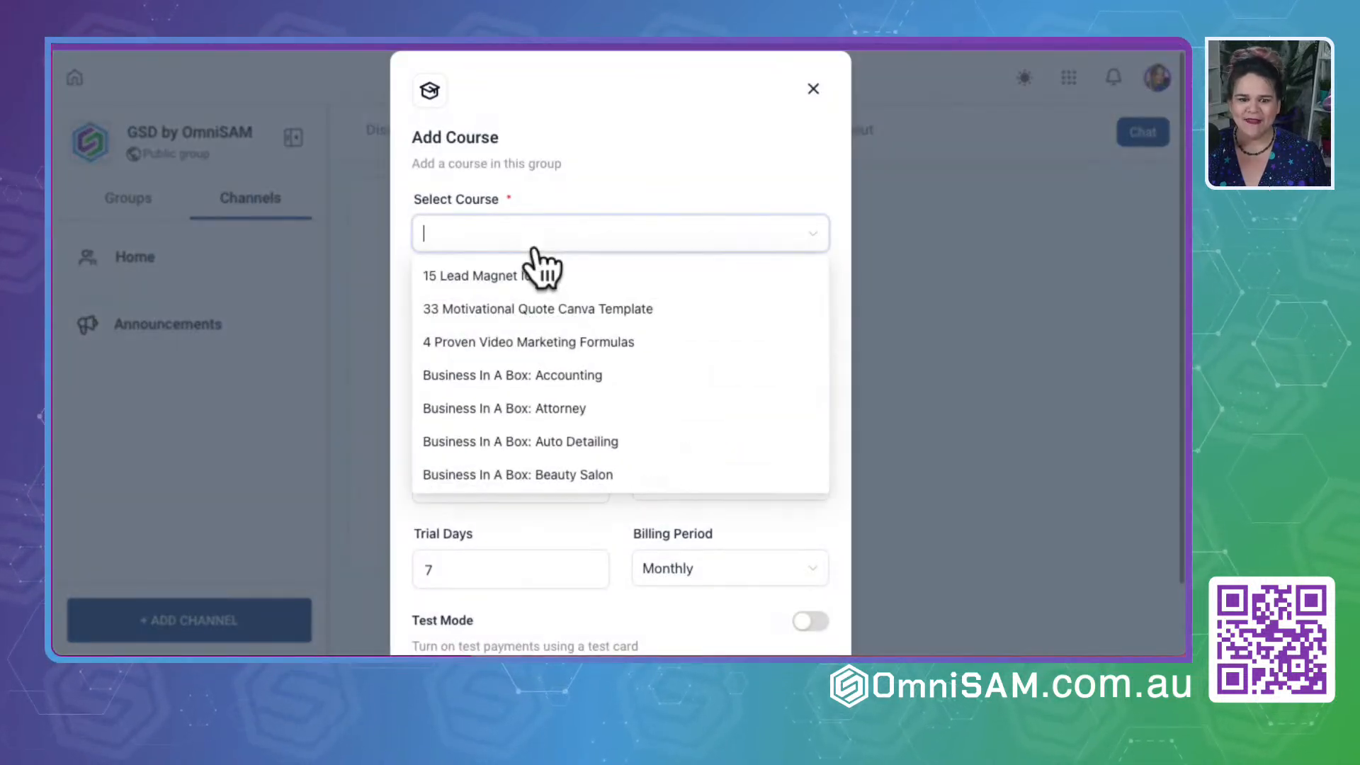
{"action": "scroll", "coordinate": [522, 434], "scroll_direction": "down", "scroll_amount": 15}
{"action": "scroll", "coordinate": [516, 421], "scroll_direction": "down", "scroll_amount": 12}
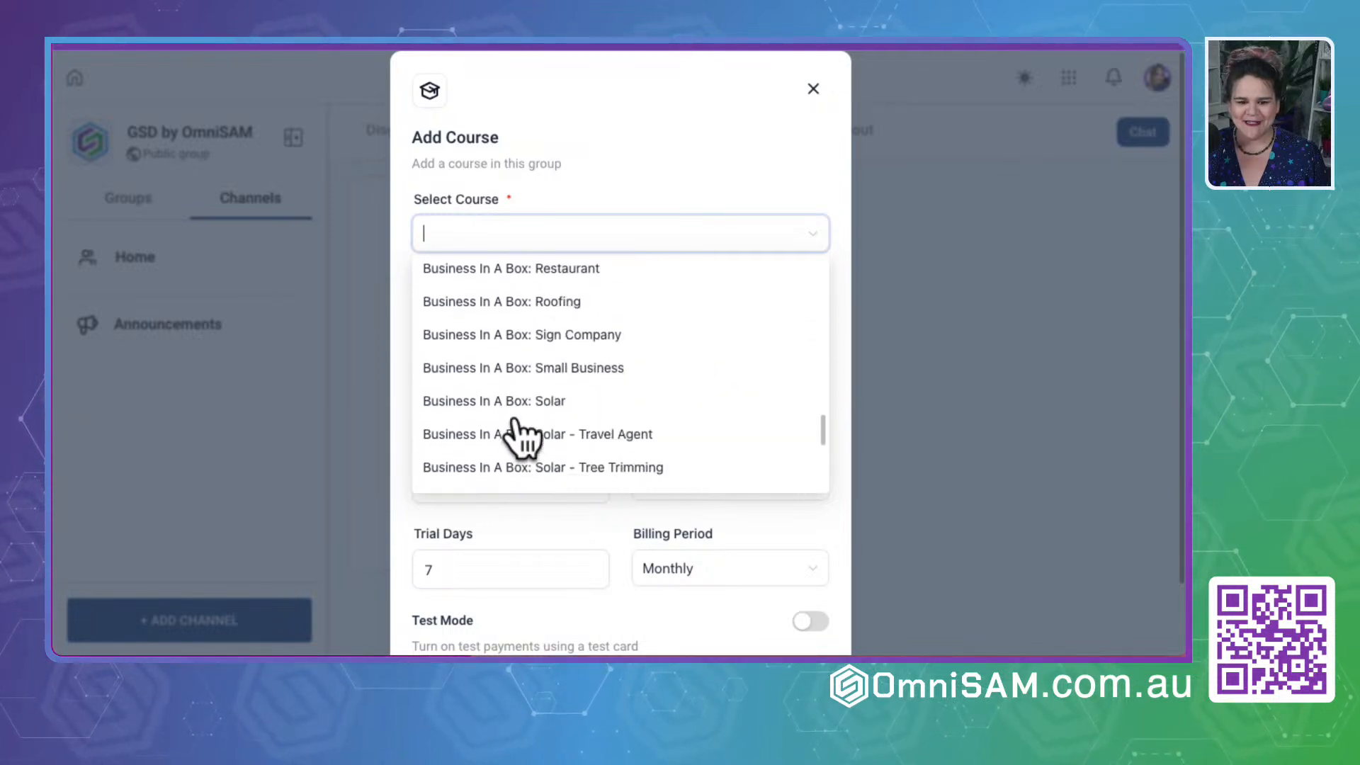
{"action": "scroll", "coordinate": [504, 284], "scroll_direction": "up", "scroll_amount": 20}
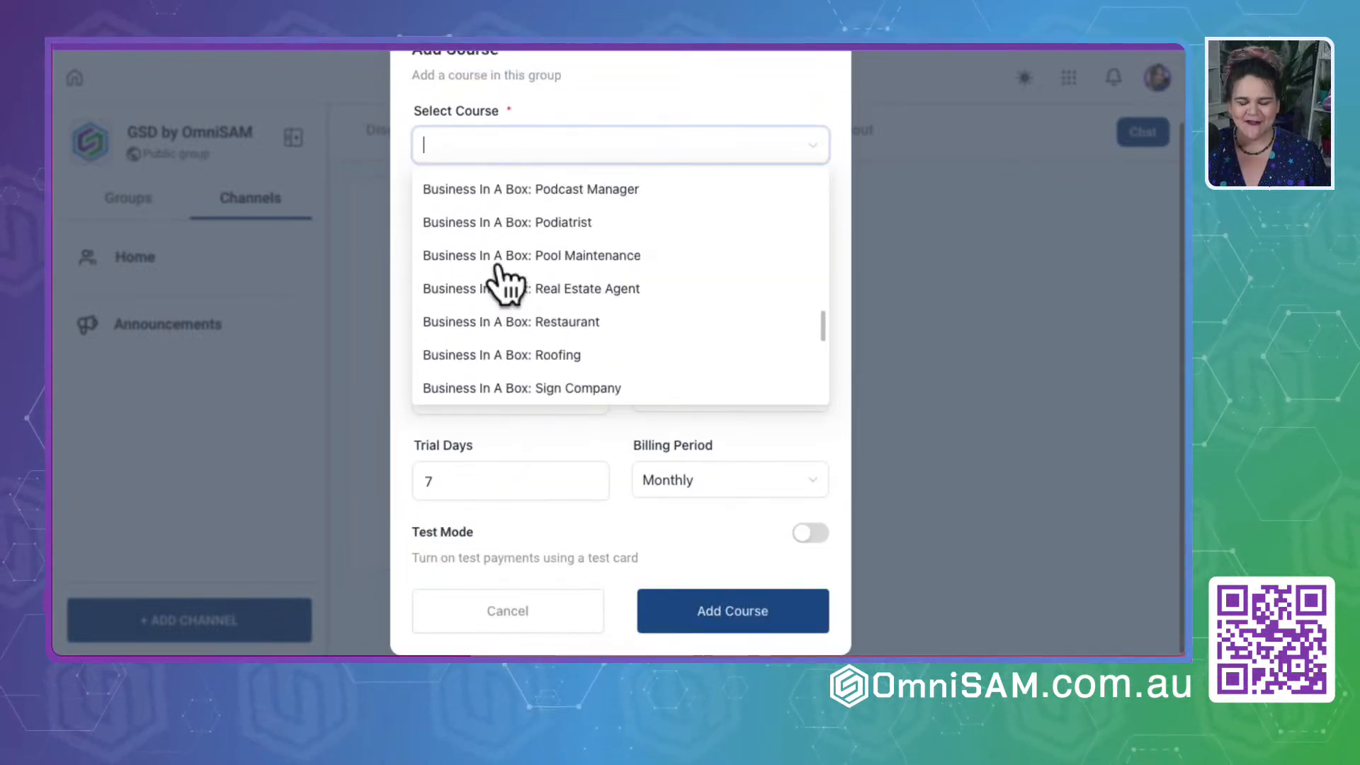
{"action": "left_click", "coordinate": [815, 91]}
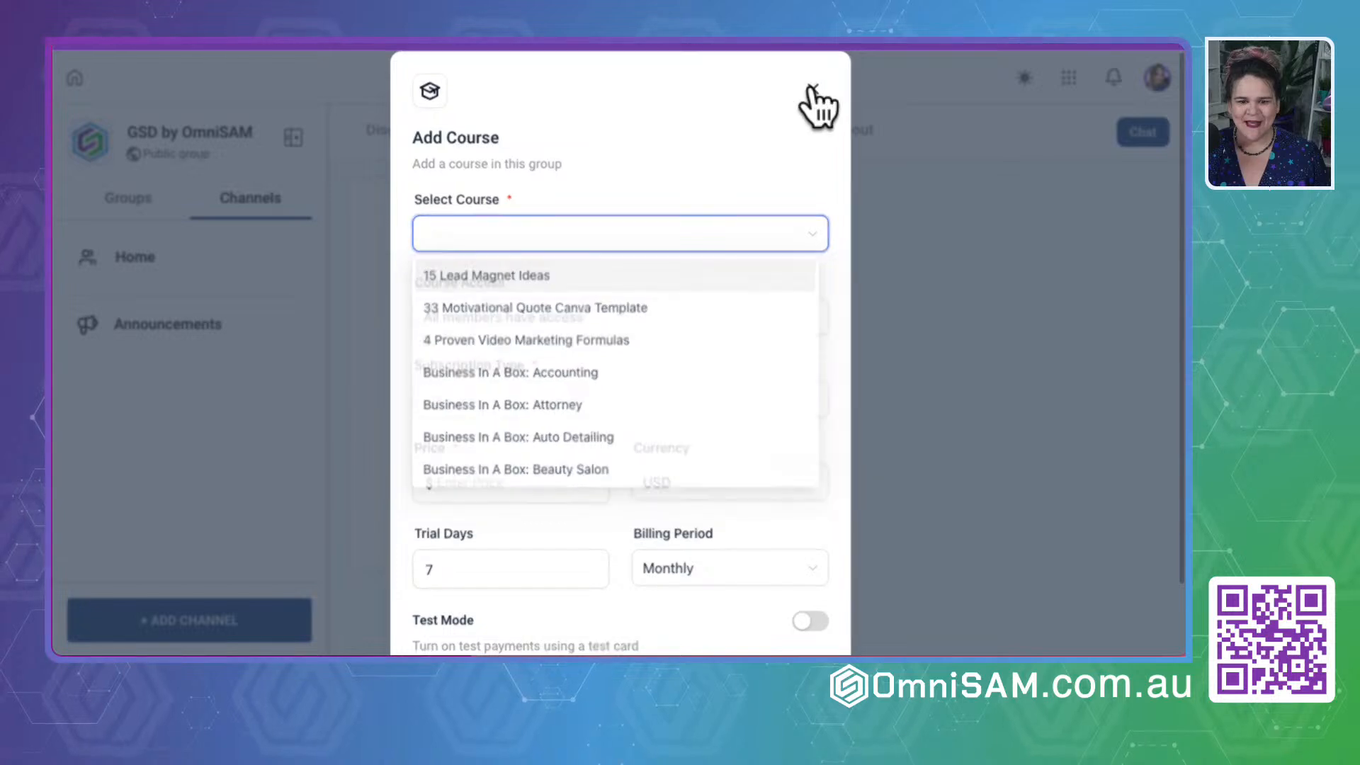
{"action": "left_click", "coordinate": [593, 142]}
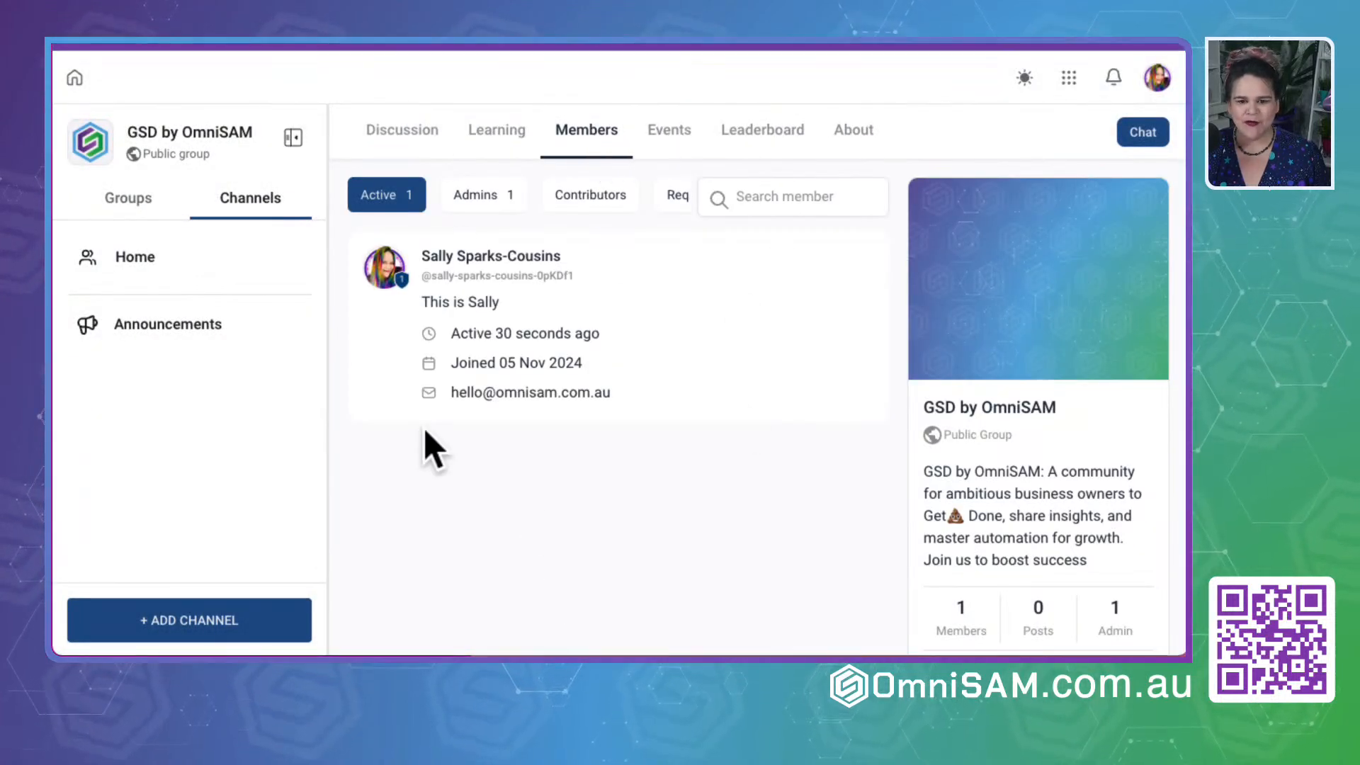
- Start a new event in the group's Events calendar and title it "Strategy with" followed by the host's first name
{"action": "left_click", "coordinate": [670, 131]}
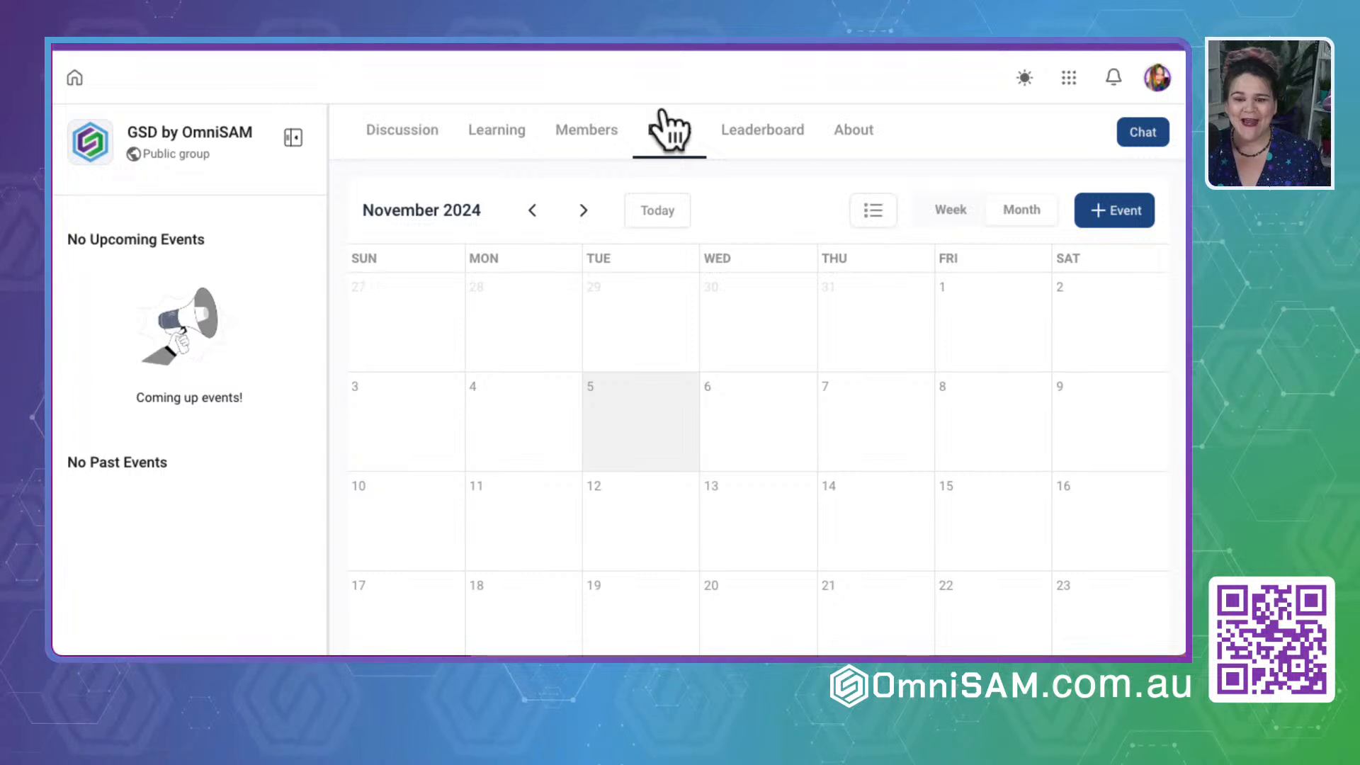
{"action": "left_click", "coordinate": [1135, 202]}
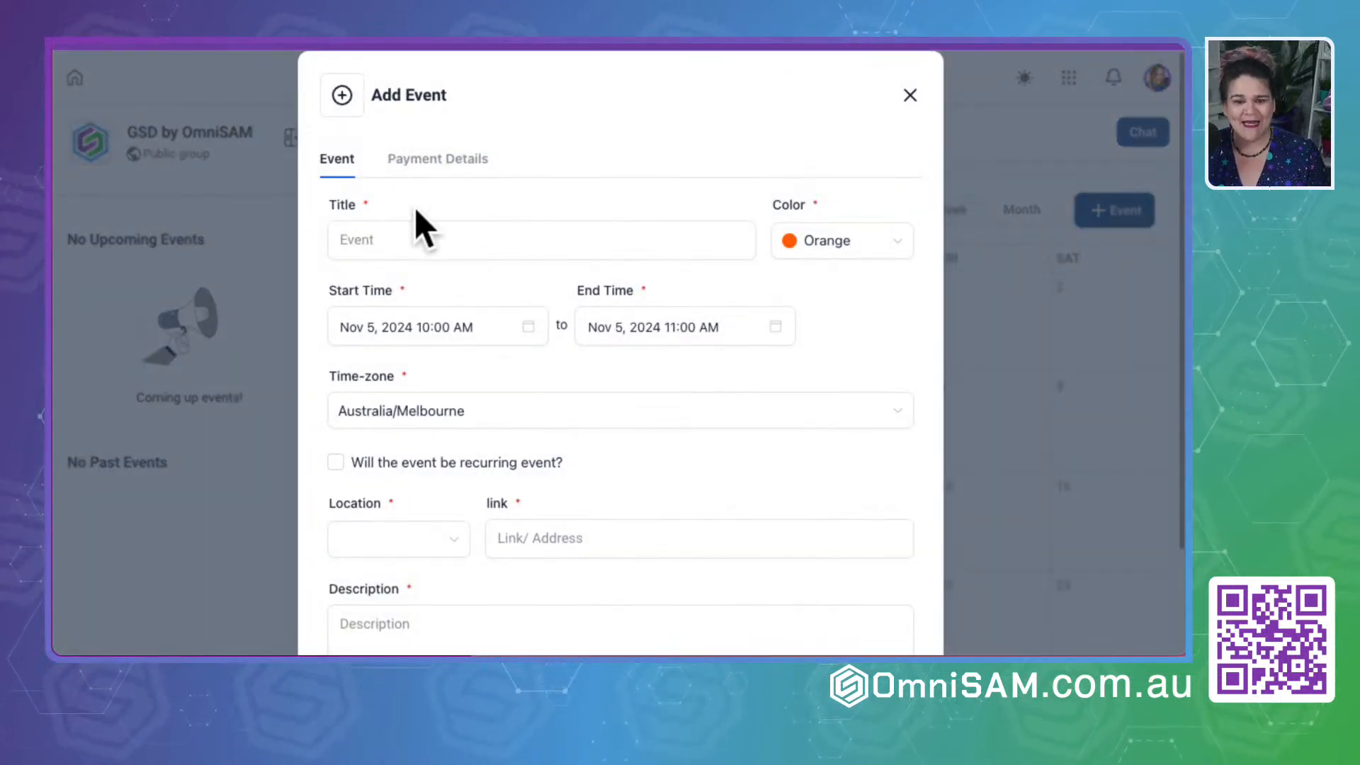
{"action": "left_click", "coordinate": [393, 238]}
{"action": "type", "text": "Stratg"}
{"action": "key", "text": "BackSpace"}
{"action": "type", "text": "e"}
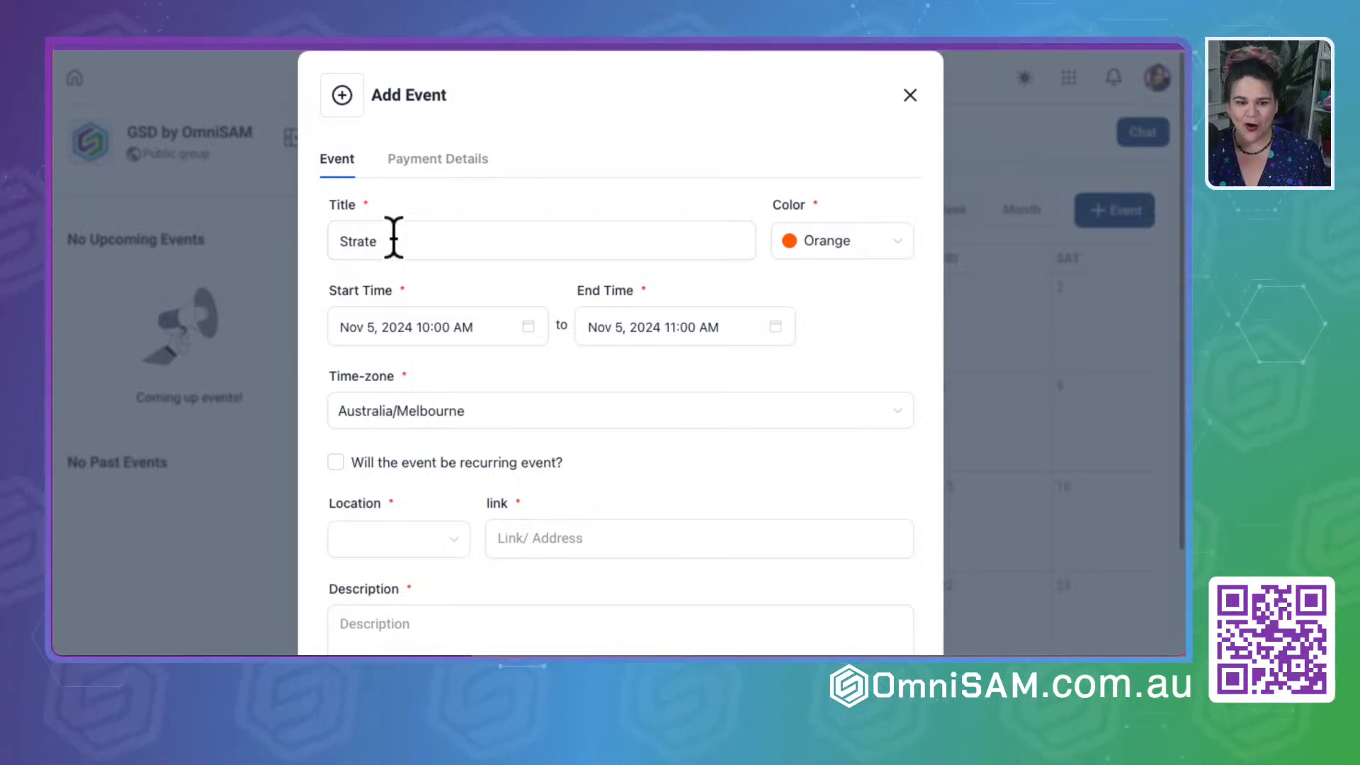
{"action": "type", "text": "gygy v"}
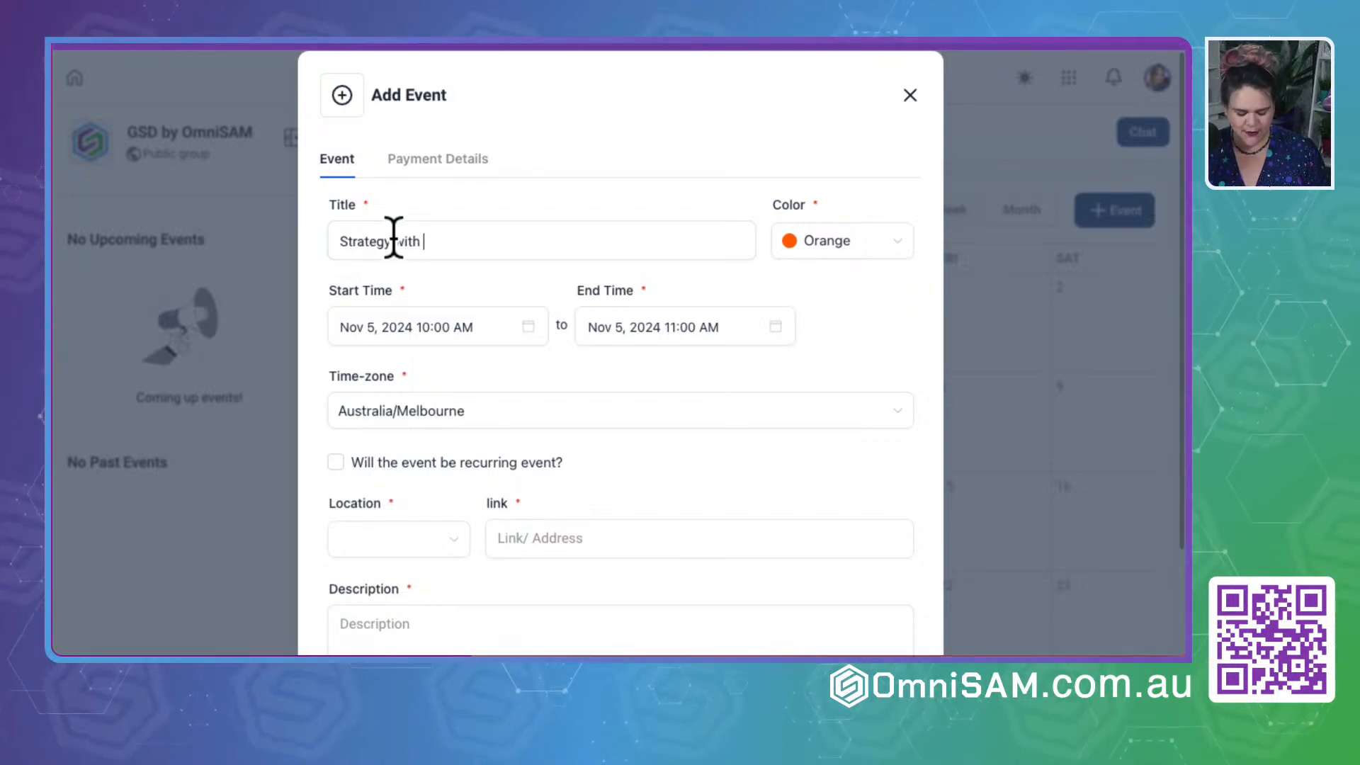
- Try to set the event's start time to 9:00 AM on Nov 5, 2024
{"action": "left_click", "coordinate": [382, 326]}
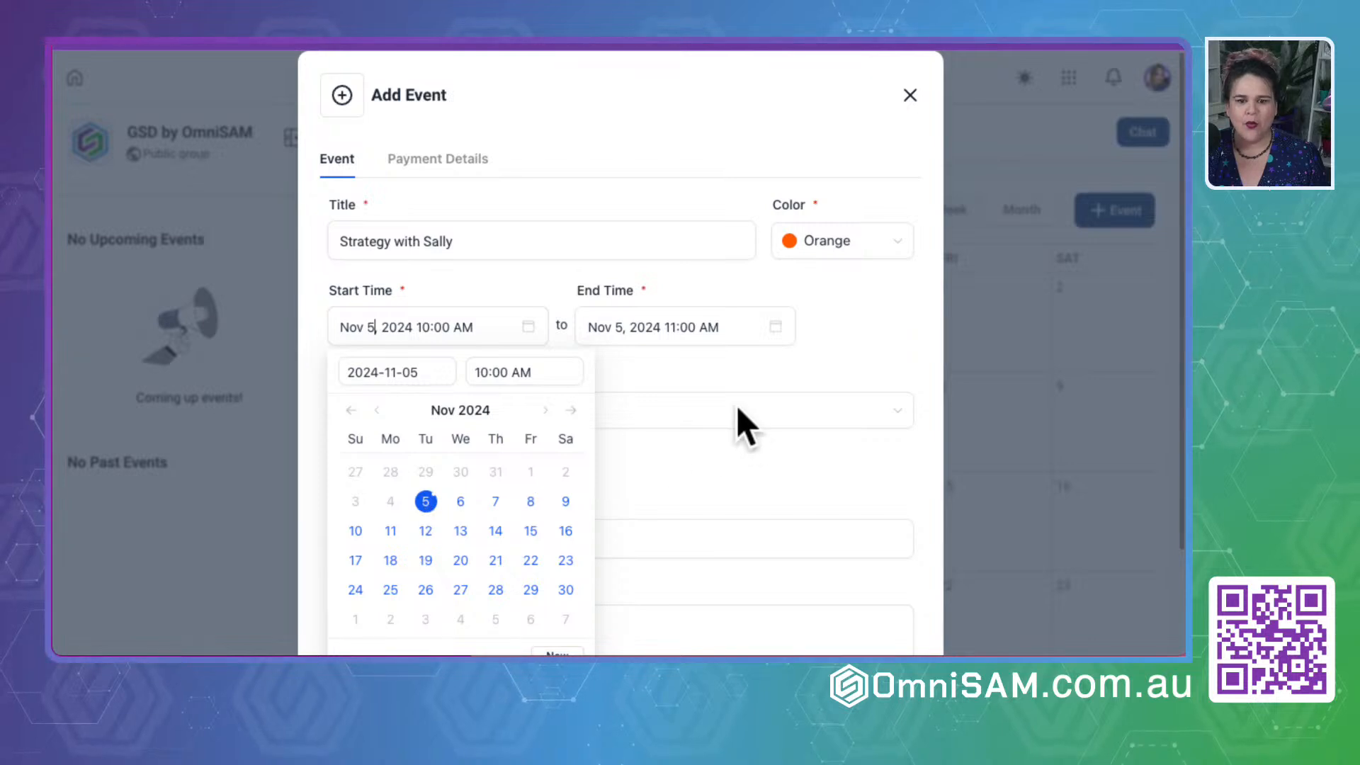
{"action": "left_click", "coordinate": [534, 374]}
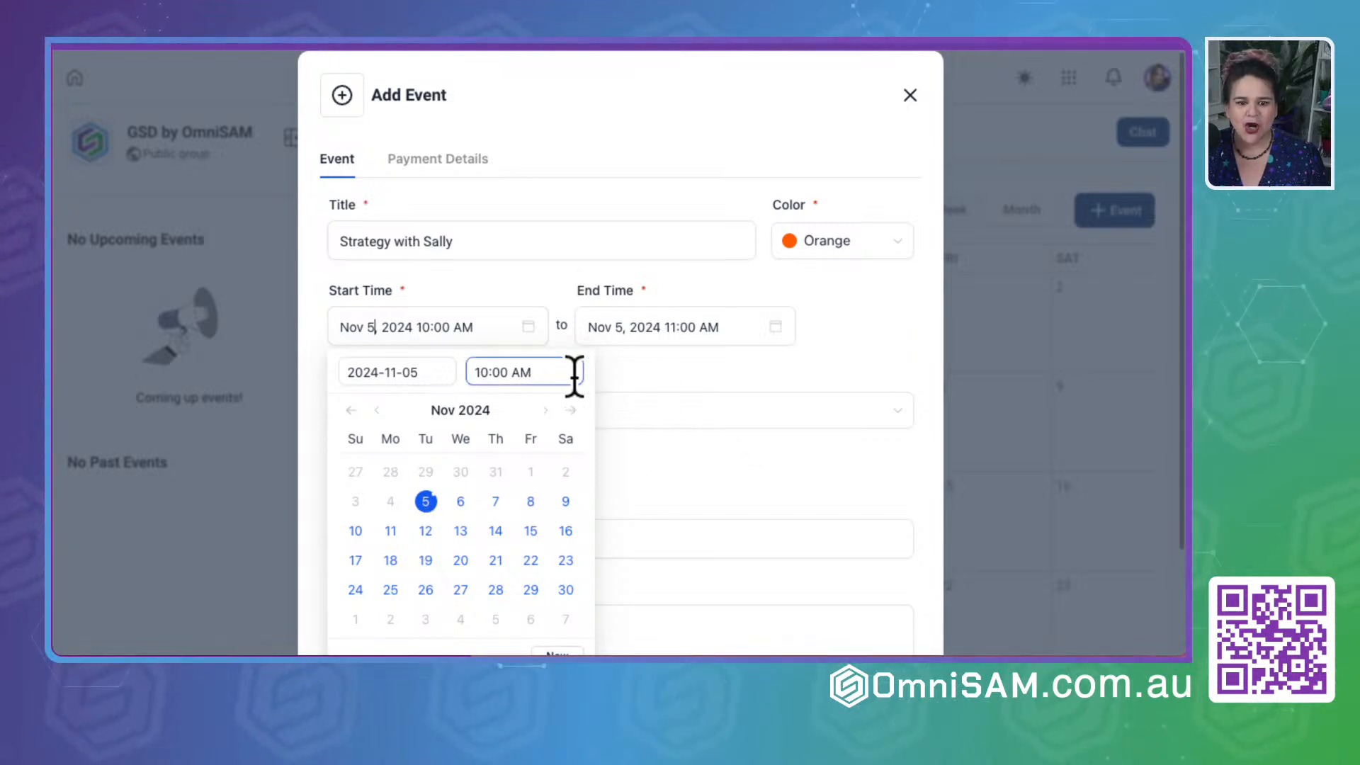
{"action": "left_click", "coordinate": [489, 371]}
{"action": "type", "text": "9"}
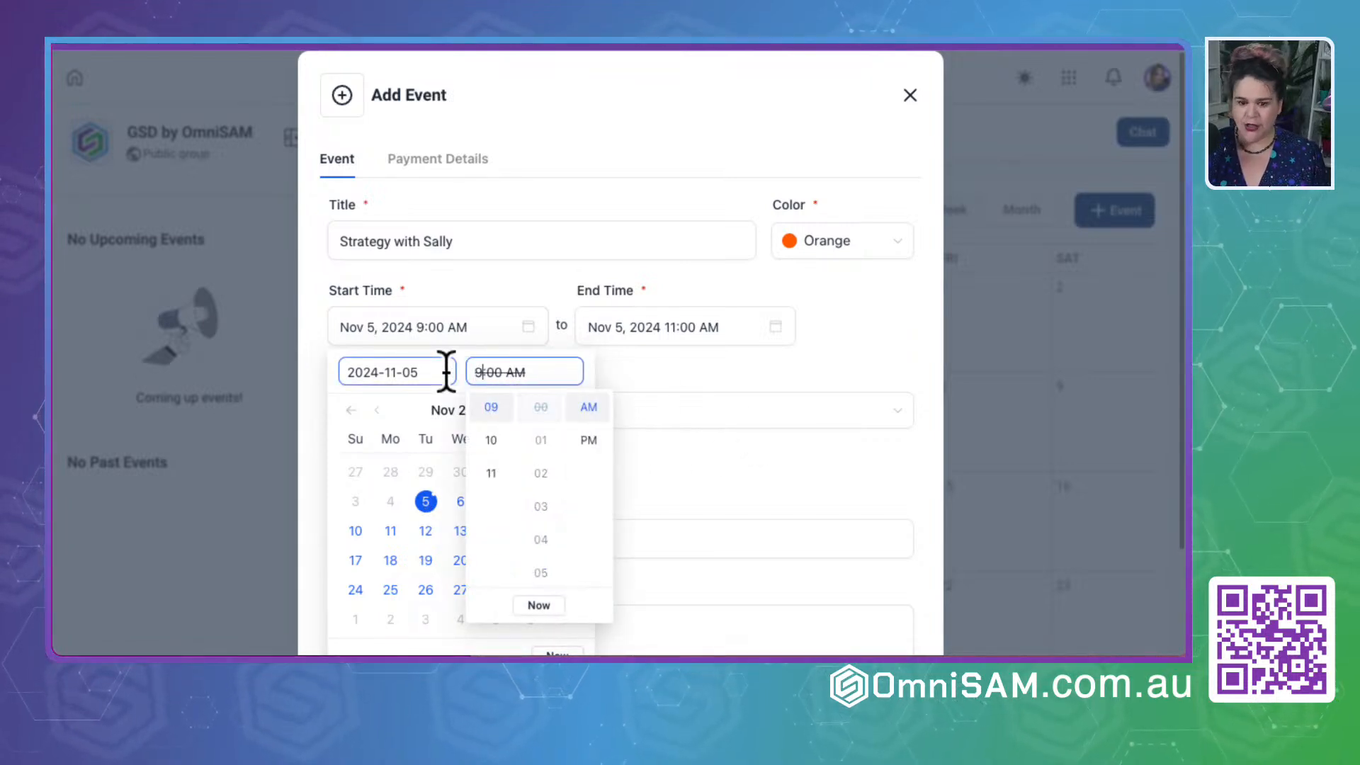
{"action": "left_click", "coordinate": [620, 362]}
- Set the event's start time to 9:00 AM on Nov 12, 2024
{"action": "left_click", "coordinate": [470, 326]}
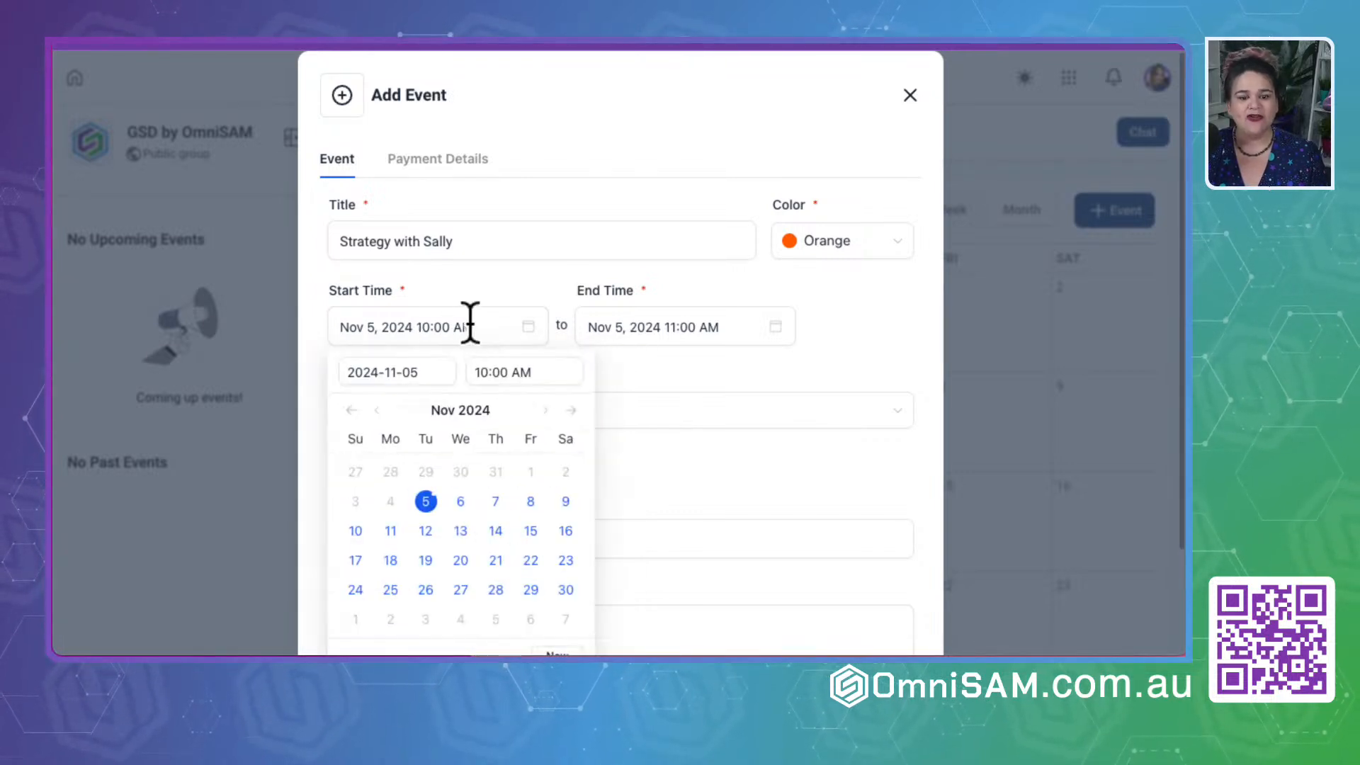
{"action": "left_click", "coordinate": [425, 530]}
{"action": "left_click", "coordinate": [481, 371]}
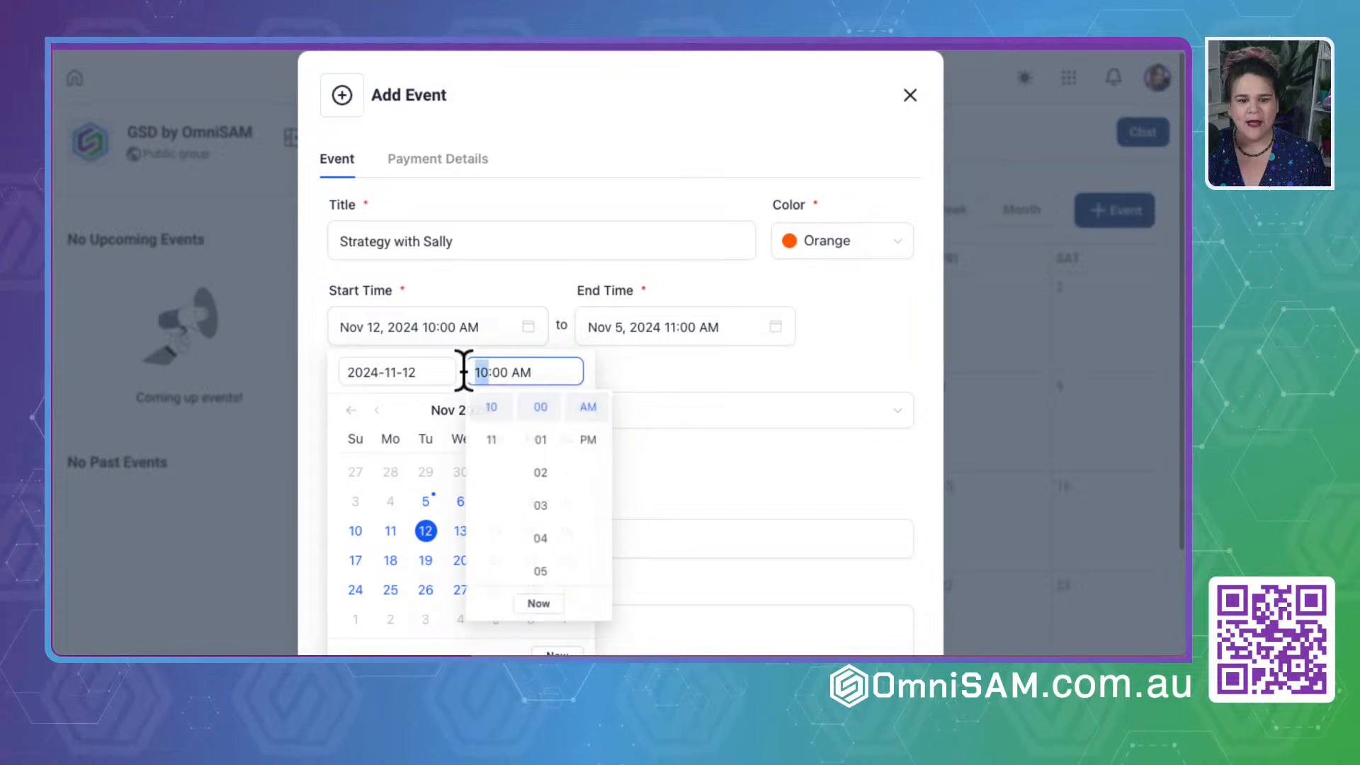
{"action": "scroll", "coordinate": [495, 455], "scroll_direction": "up", "scroll_amount": 5}
{"action": "scroll", "coordinate": [493, 559], "scroll_direction": "down", "scroll_amount": 5}
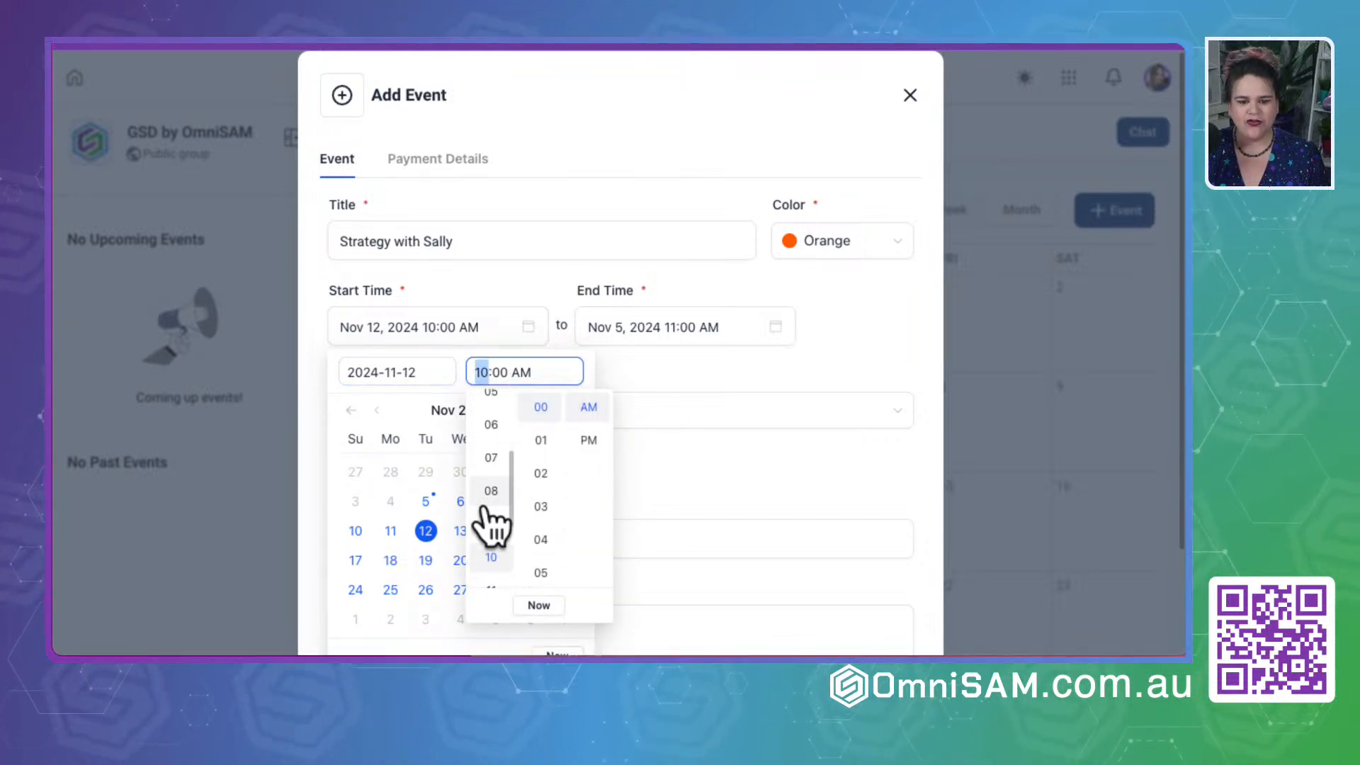
{"action": "left_click", "coordinate": [490, 524]}
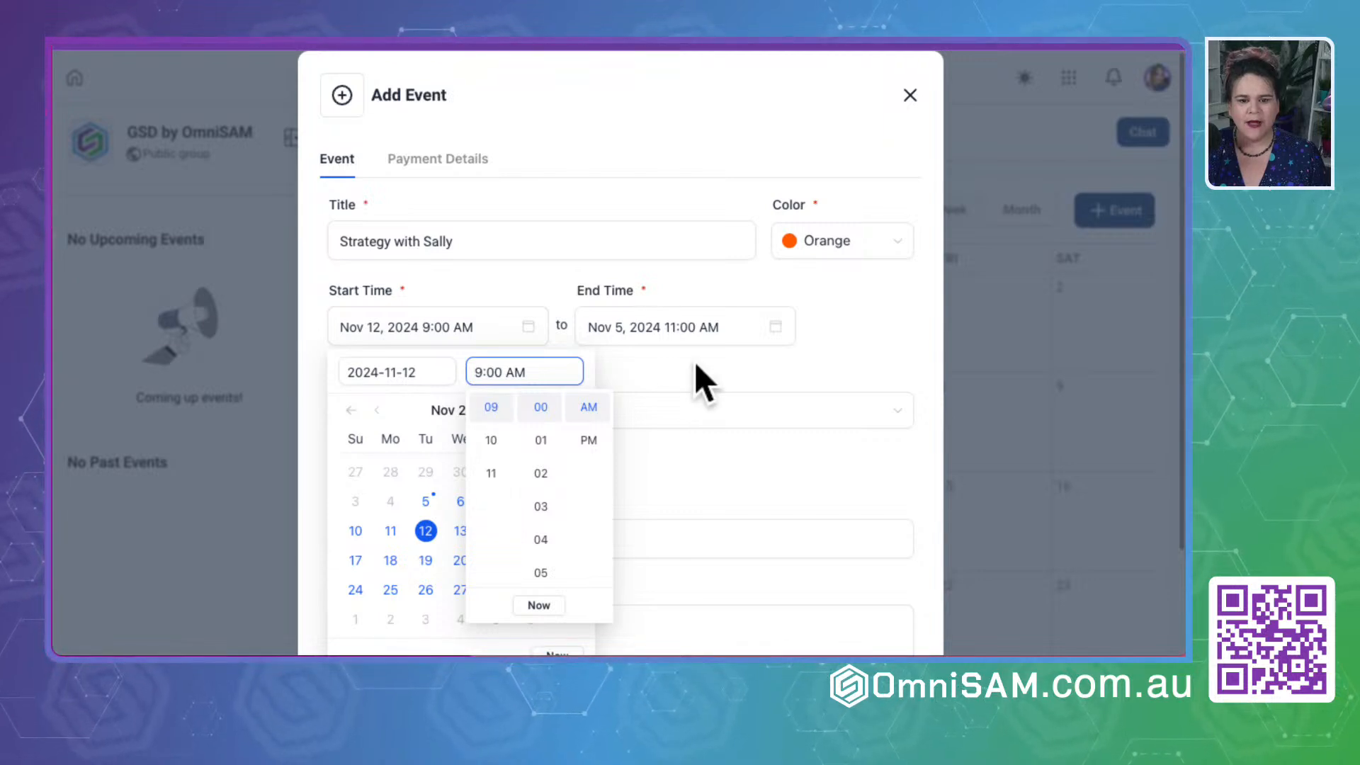
- Try to set the event's end time to 10:00 AM on Nov 12, 2024
{"action": "left_click", "coordinate": [623, 327]}
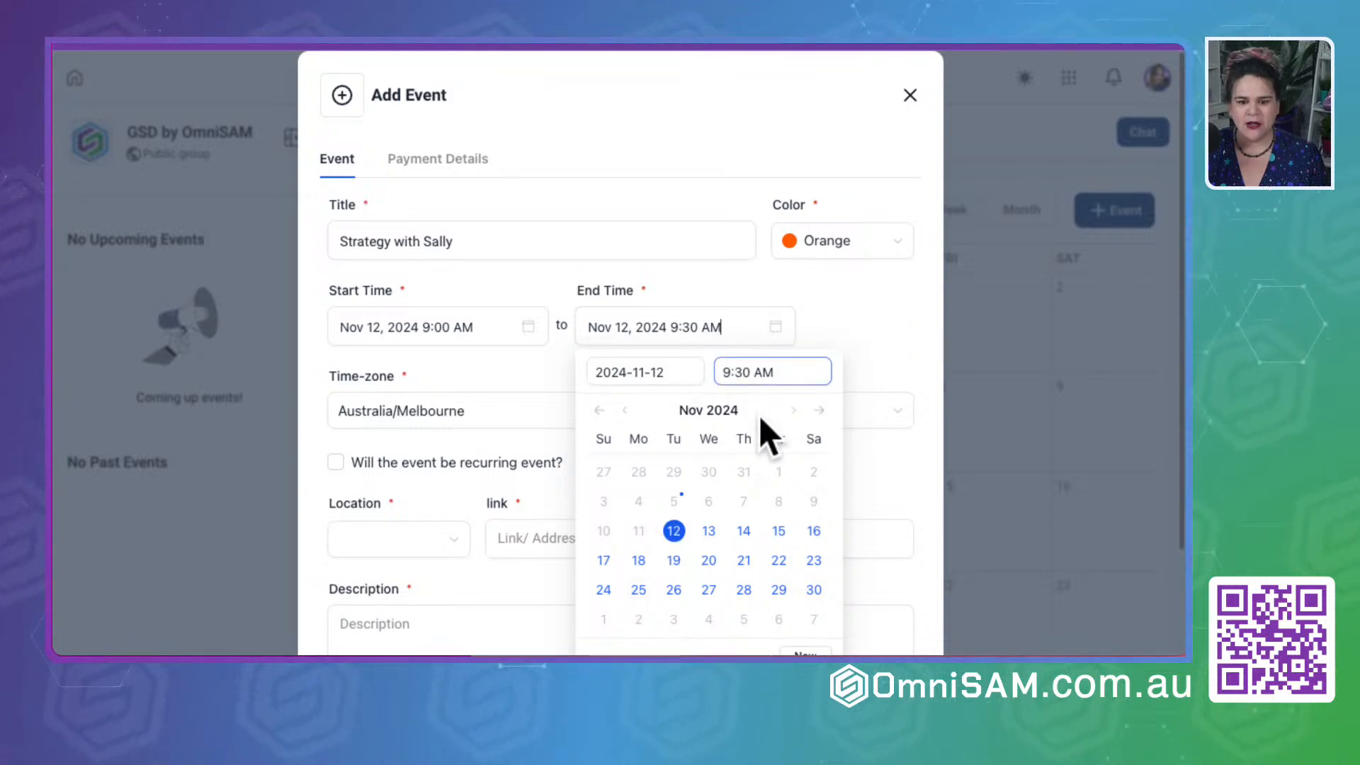
{"action": "left_click", "coordinate": [726, 373]}
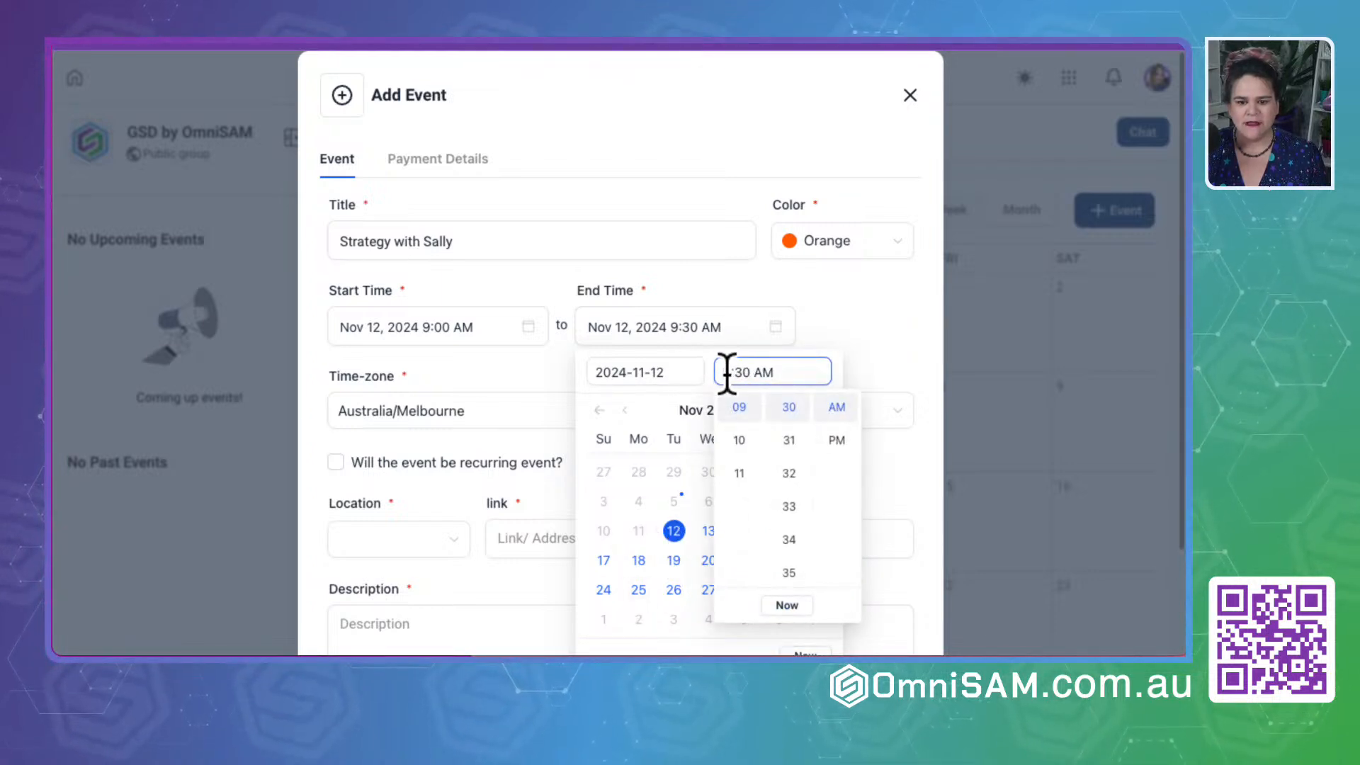
{"action": "left_click", "coordinate": [739, 440]}
{"action": "scroll", "coordinate": [794, 454], "scroll_direction": "up", "scroll_amount": 10}
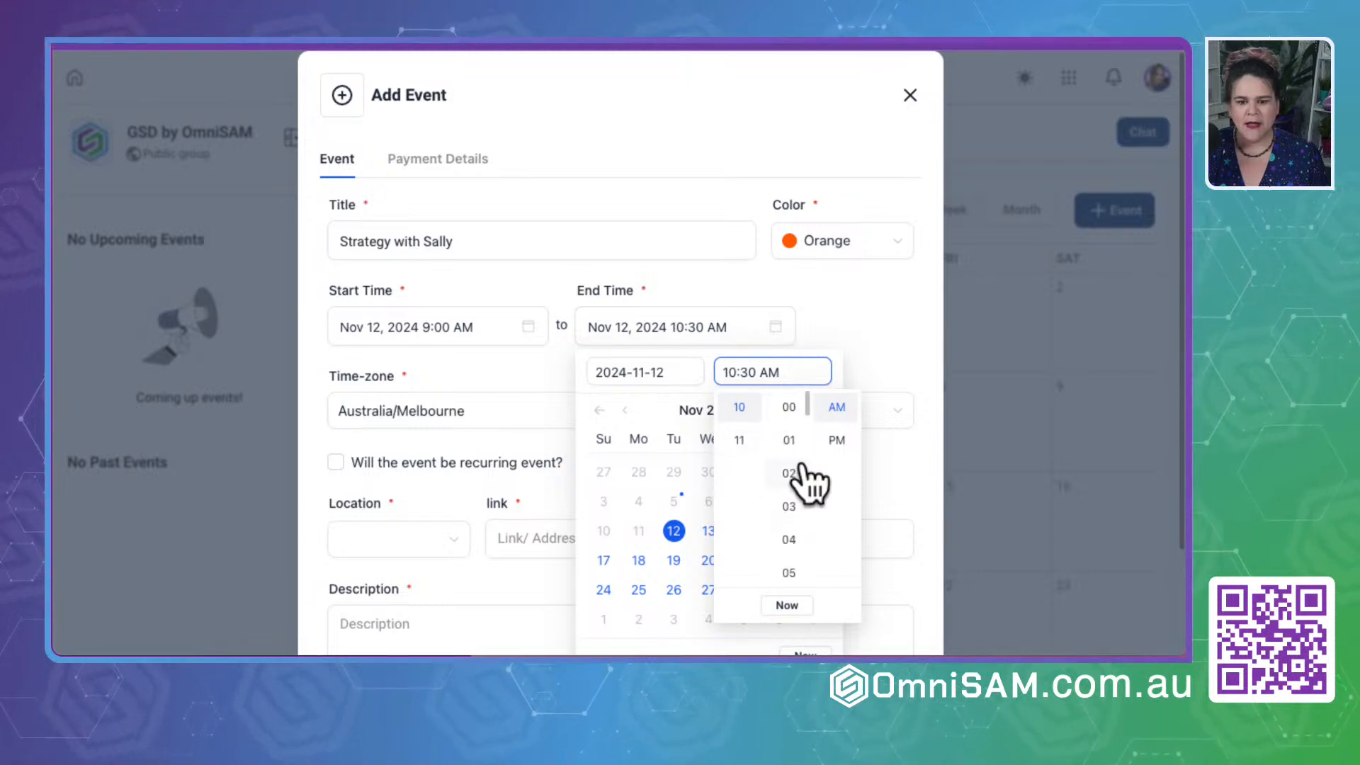
{"action": "left_click", "coordinate": [792, 408]}
{"action": "left_click", "coordinate": [786, 606]}
{"action": "left_click", "coordinate": [751, 446]}
{"action": "scroll", "coordinate": [789, 455], "scroll_direction": "up", "scroll_amount": 10}
{"action": "left_click", "coordinate": [784, 417]}
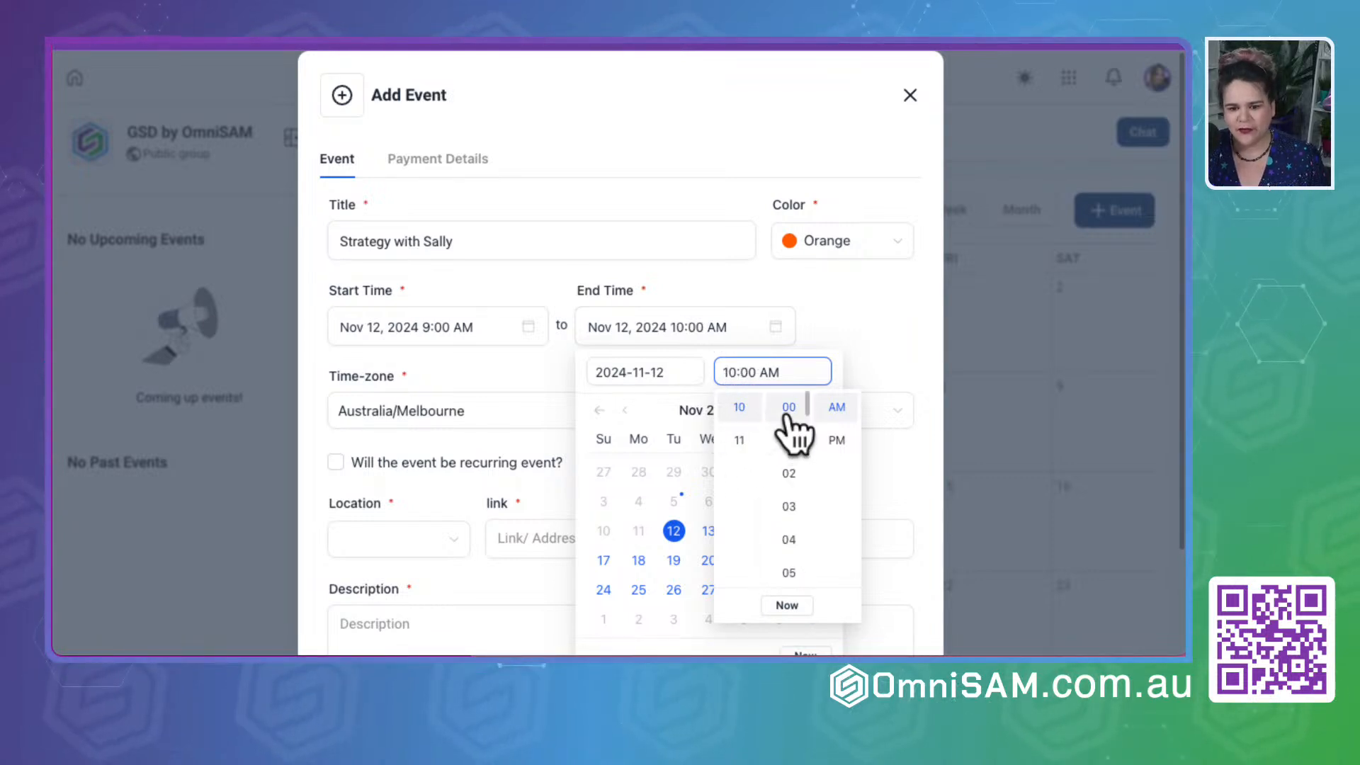
{"action": "left_click", "coordinate": [832, 354]}
{"action": "scroll", "coordinate": [762, 501], "scroll_direction": "down", "scroll_amount": 2}
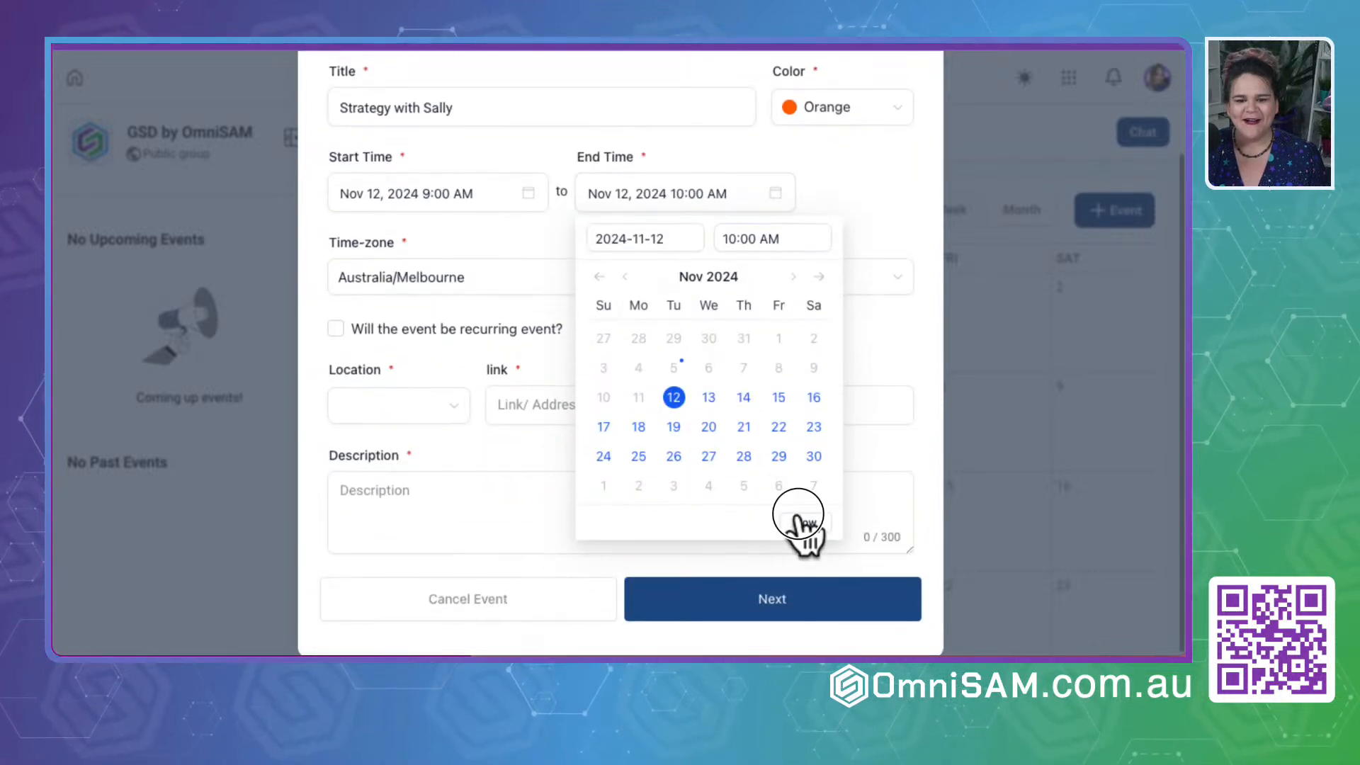
{"action": "left_click", "coordinate": [798, 522]}
- Set the event's end date back to Nov 12, 2024 and its end time to 10:00 AM
{"action": "left_click", "coordinate": [673, 190]}
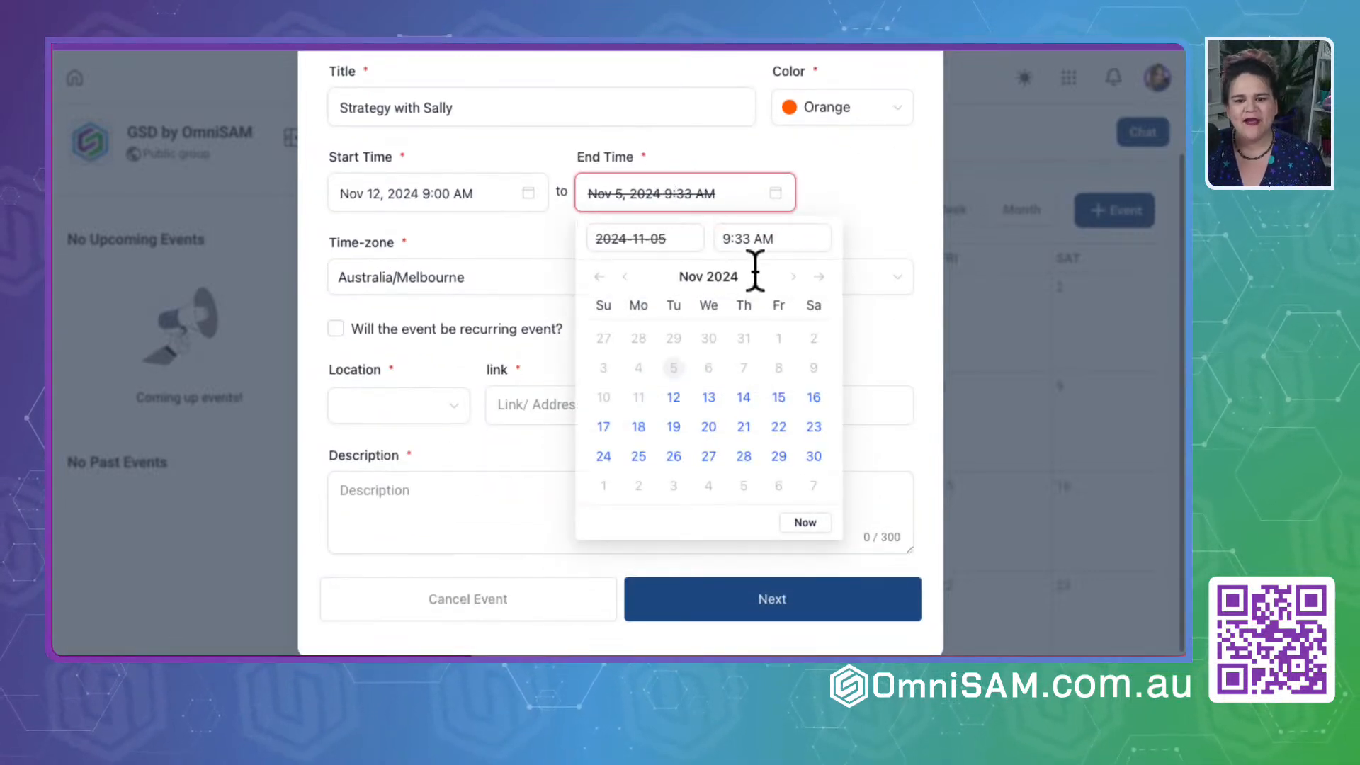
{"action": "left_click", "coordinate": [673, 396]}
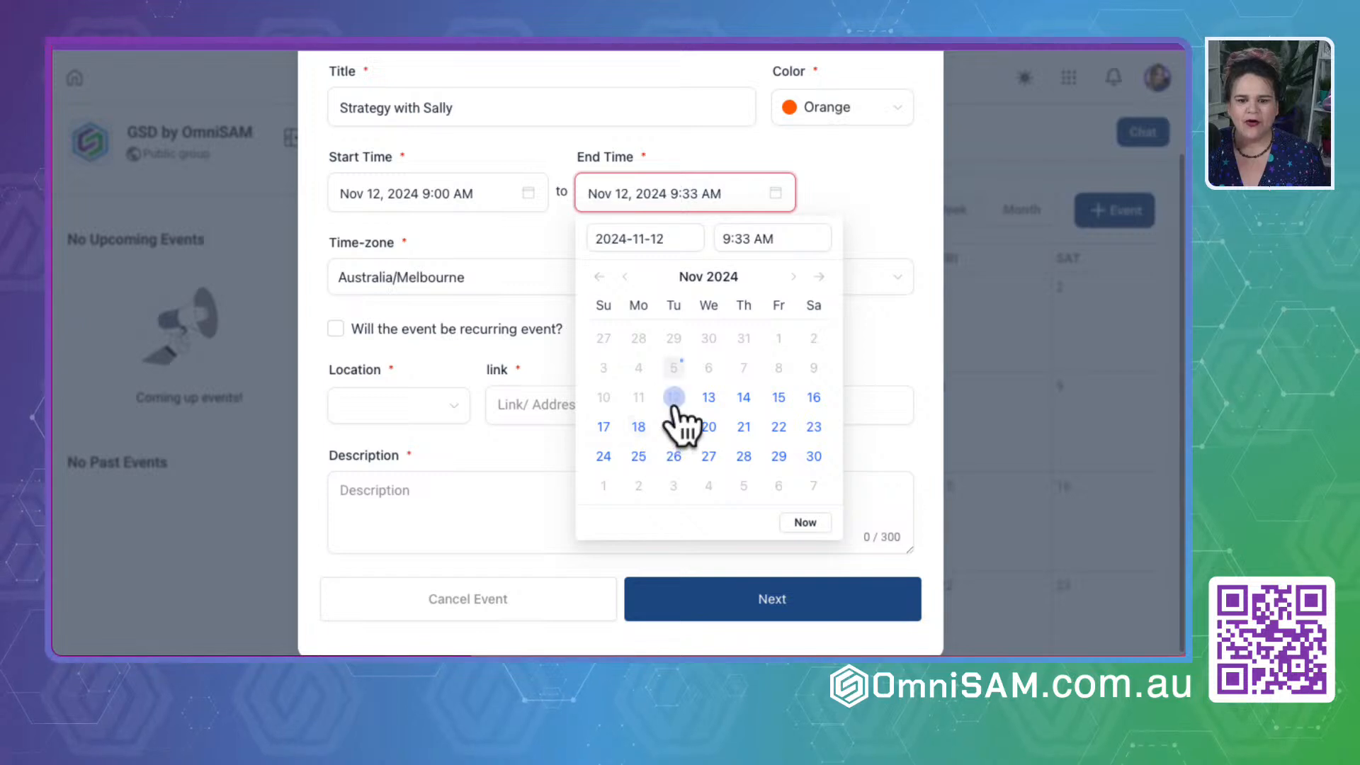
{"action": "left_click", "coordinate": [722, 237]}
{"action": "left_click", "coordinate": [744, 306]}
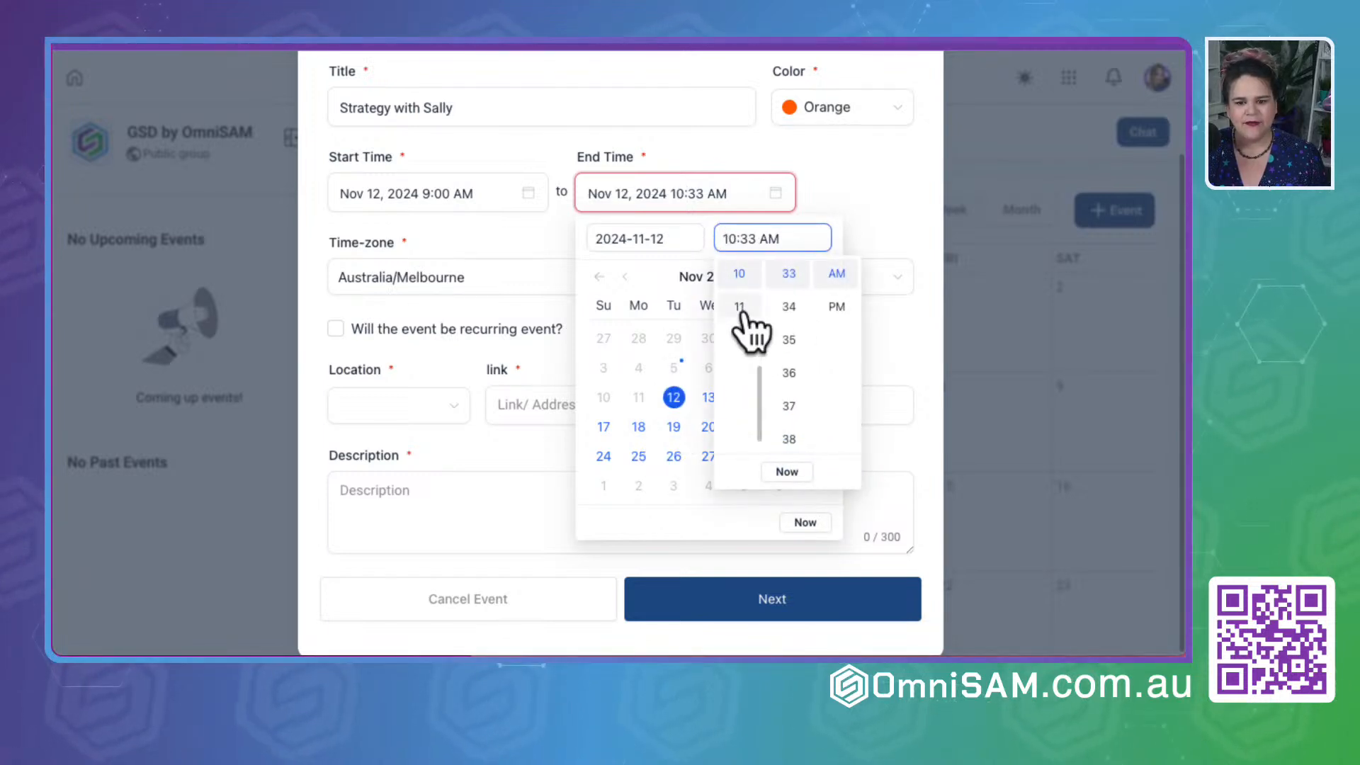
{"action": "scroll", "coordinate": [793, 311], "scroll_direction": "up", "scroll_amount": 10}
{"action": "left_click", "coordinate": [788, 275]}
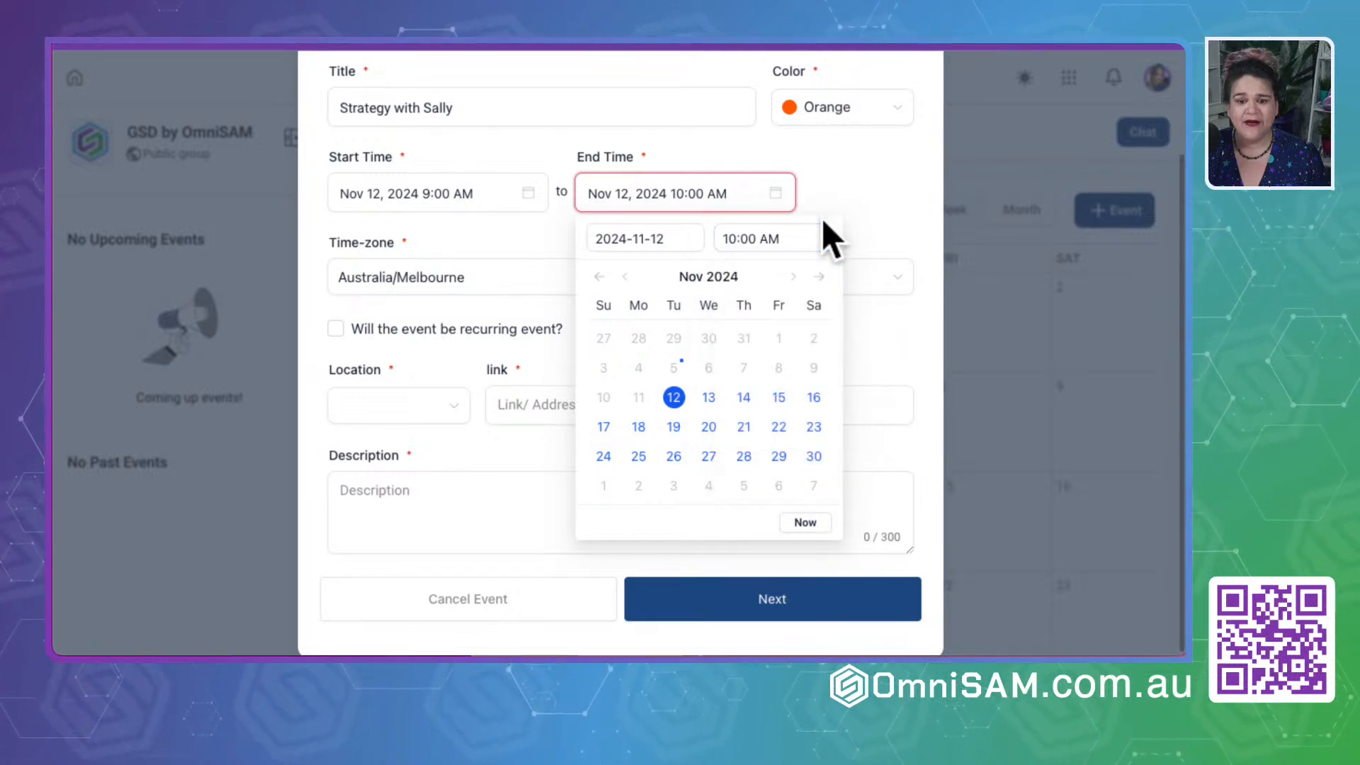
{"action": "left_click", "coordinate": [885, 183]}
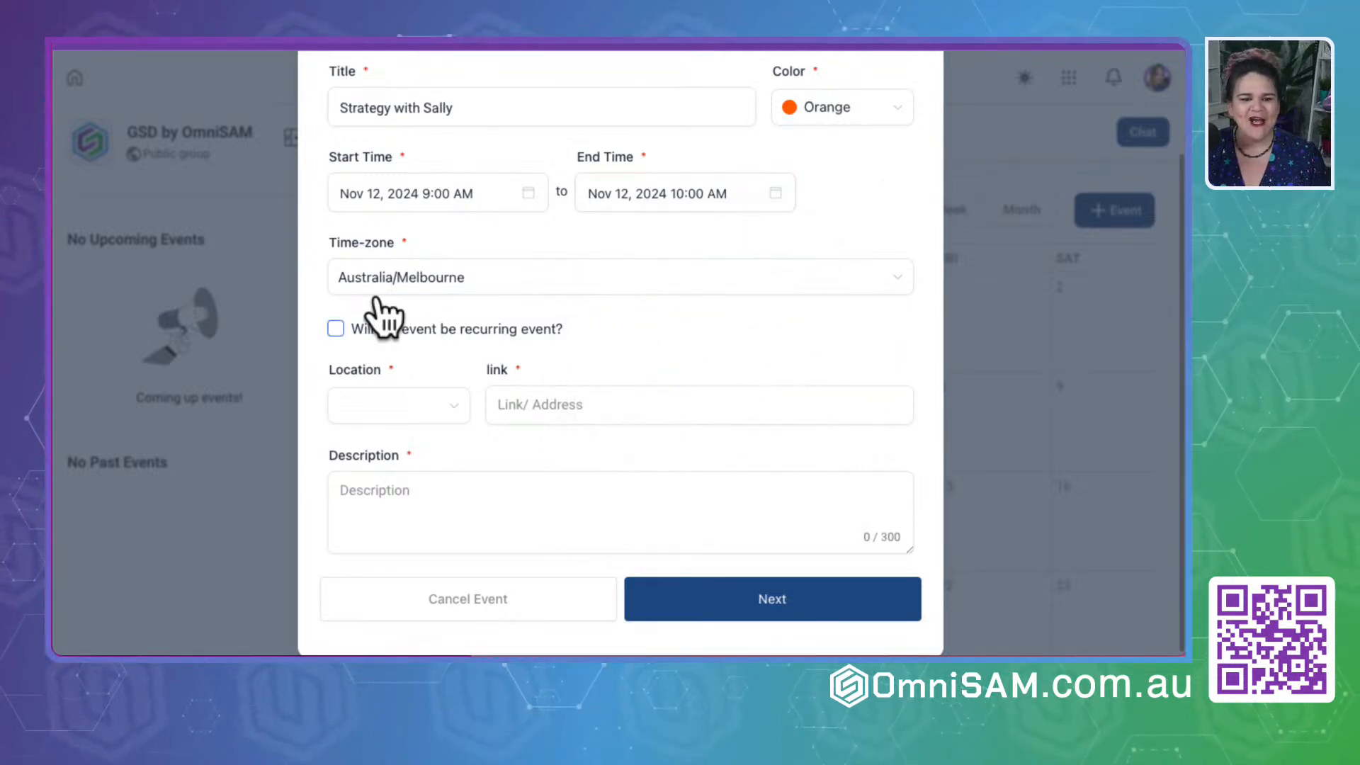
- Make the event recurring, repeating every 1 week on Tuesday
{"action": "left_click", "coordinate": [336, 329]}
{"action": "scroll", "coordinate": [755, 439], "scroll_direction": "down", "scroll_amount": 1}
{"action": "left_click", "coordinate": [555, 352]}
{"action": "left_click", "coordinate": [517, 425]}
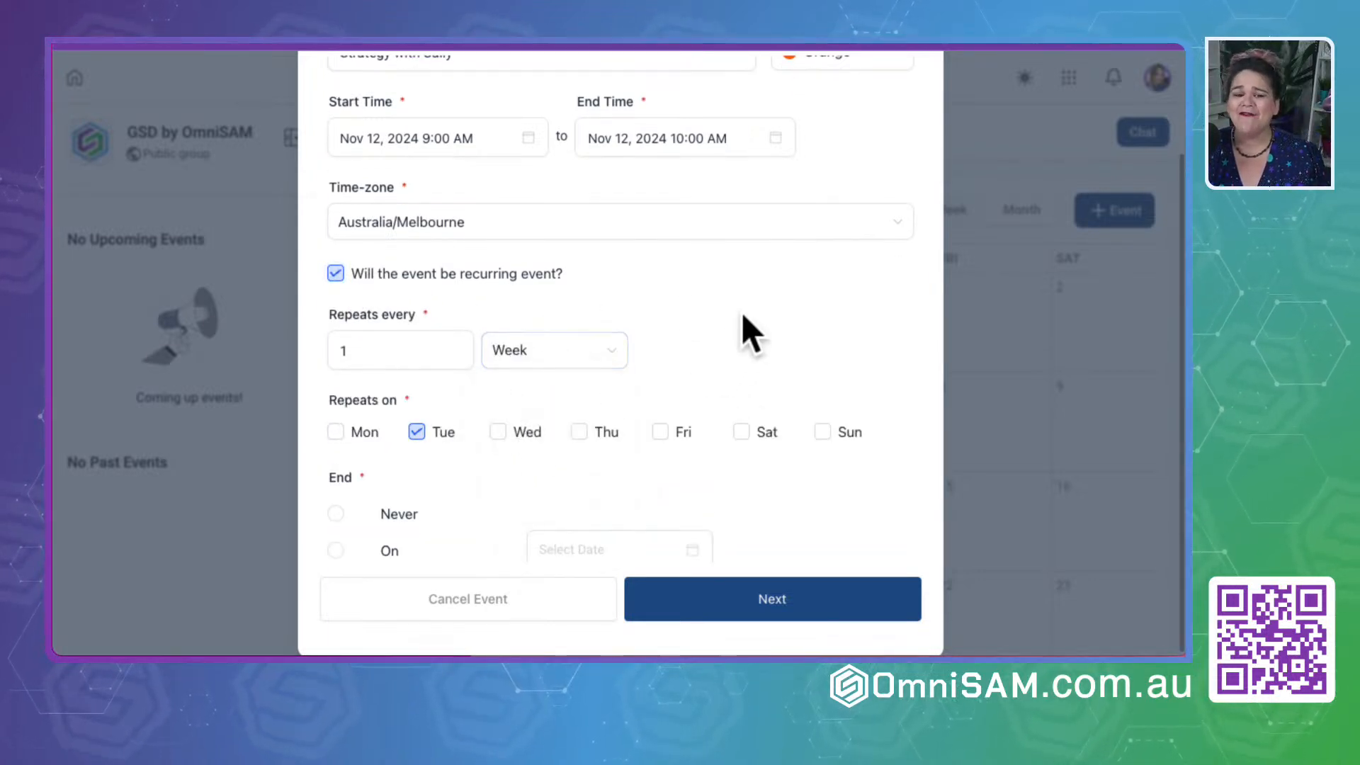
- Look over the recurrence end options and set the event's location type to Others
{"action": "scroll", "coordinate": [443, 508], "scroll_direction": "down", "scroll_amount": 2}
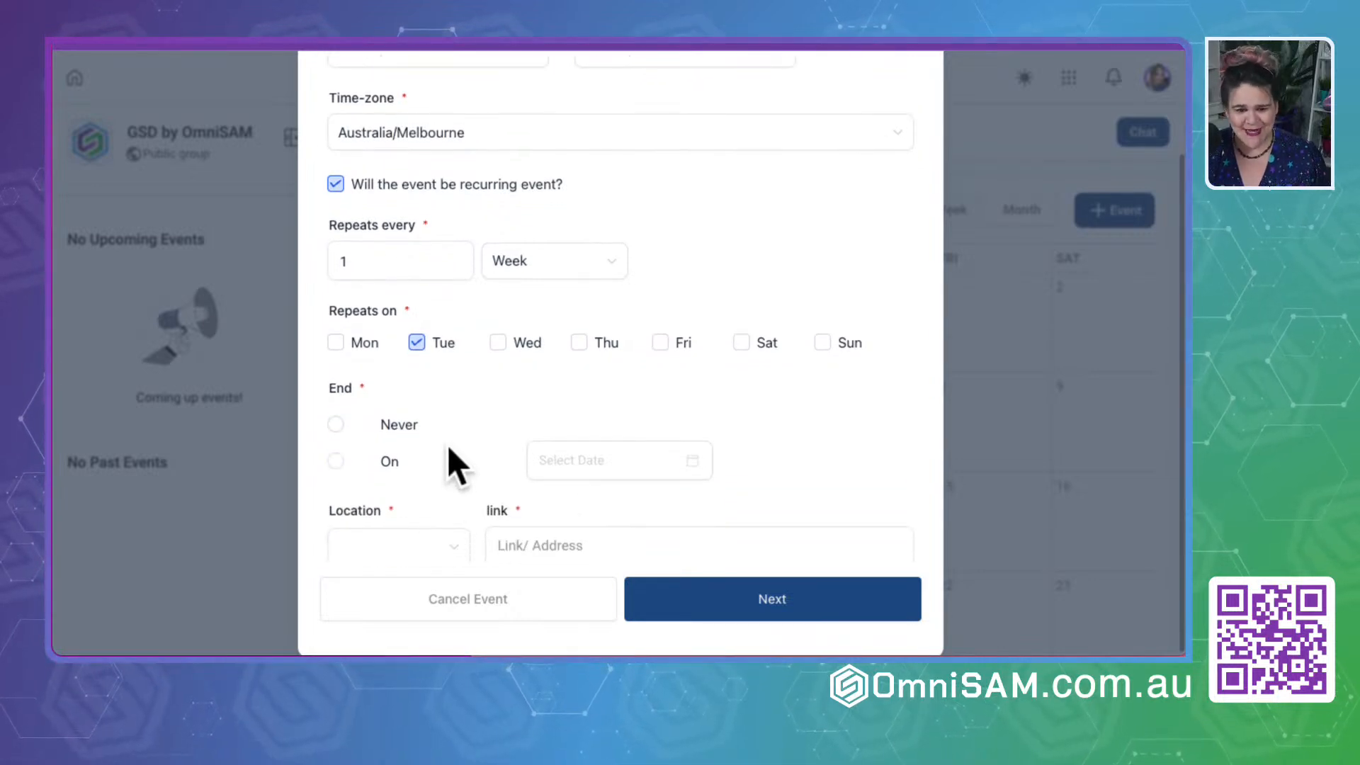
{"action": "scroll", "coordinate": [449, 453], "scroll_direction": "down", "scroll_amount": 2}
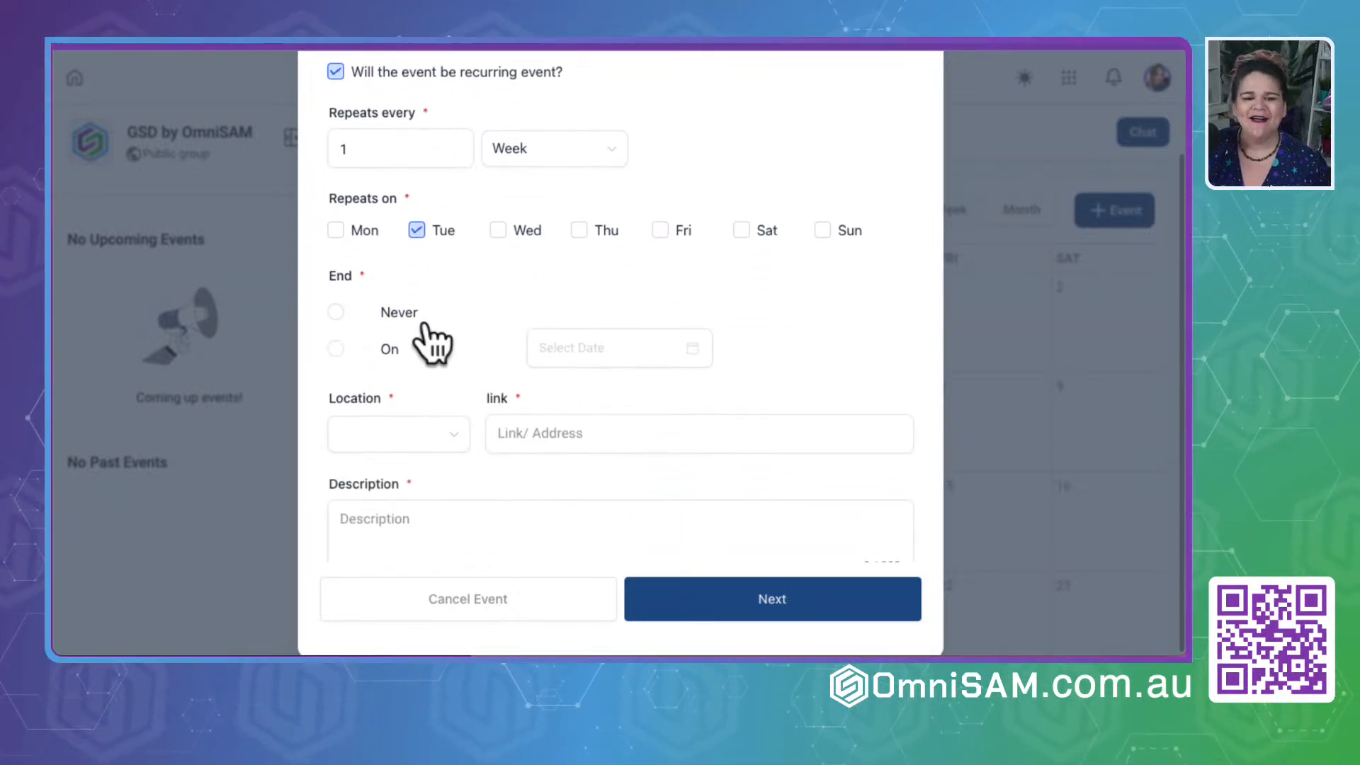
{"action": "left_click", "coordinate": [443, 439]}
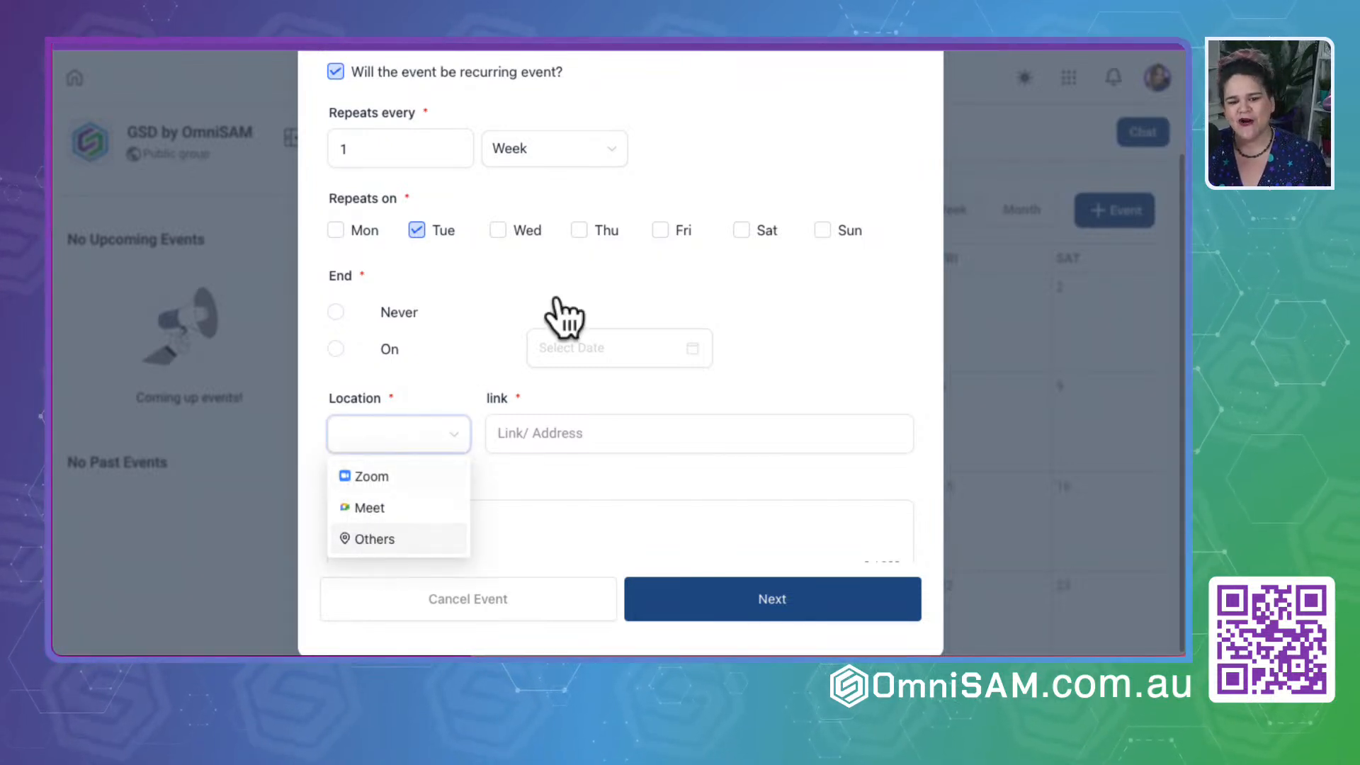
{"action": "left_click", "coordinate": [767, 310]}
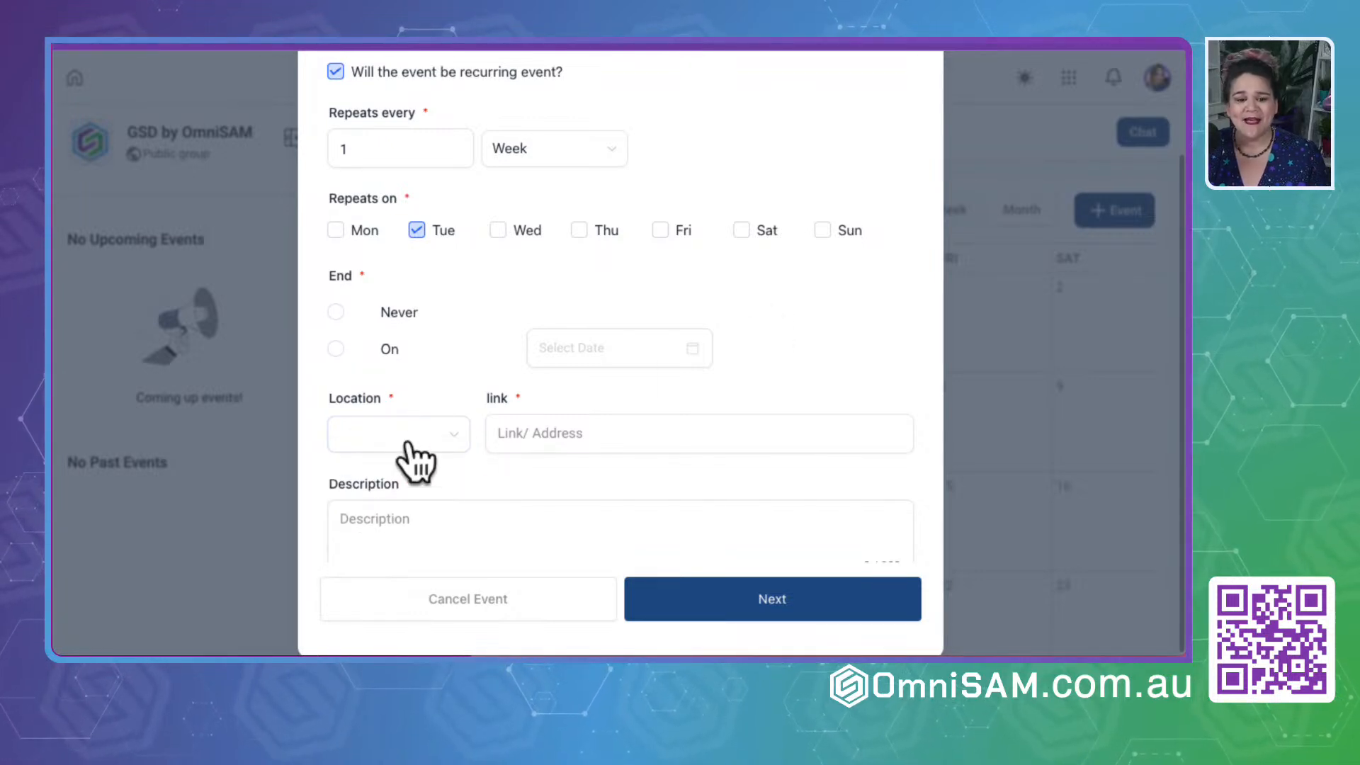
{"action": "left_click", "coordinate": [432, 435]}
{"action": "left_click", "coordinate": [408, 546]}
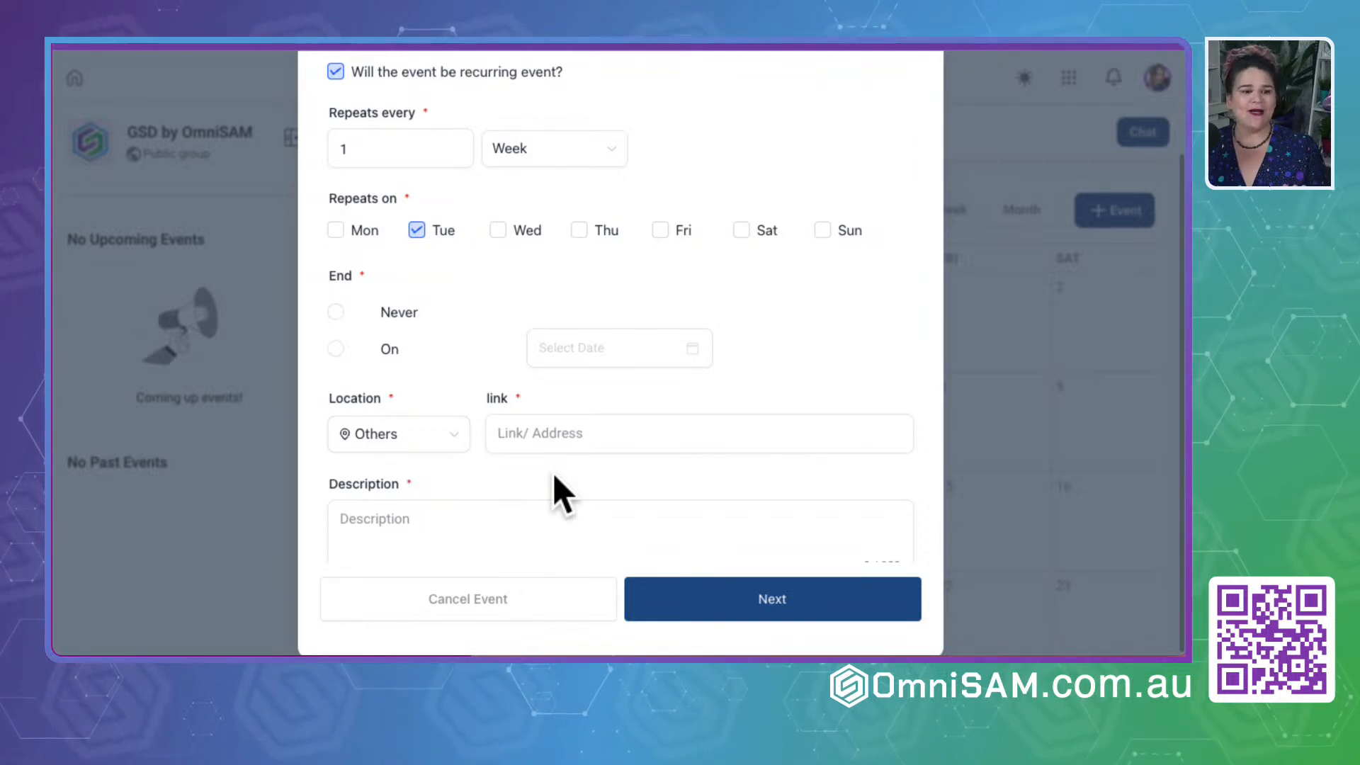
{"action": "key", "text": "super+t"}
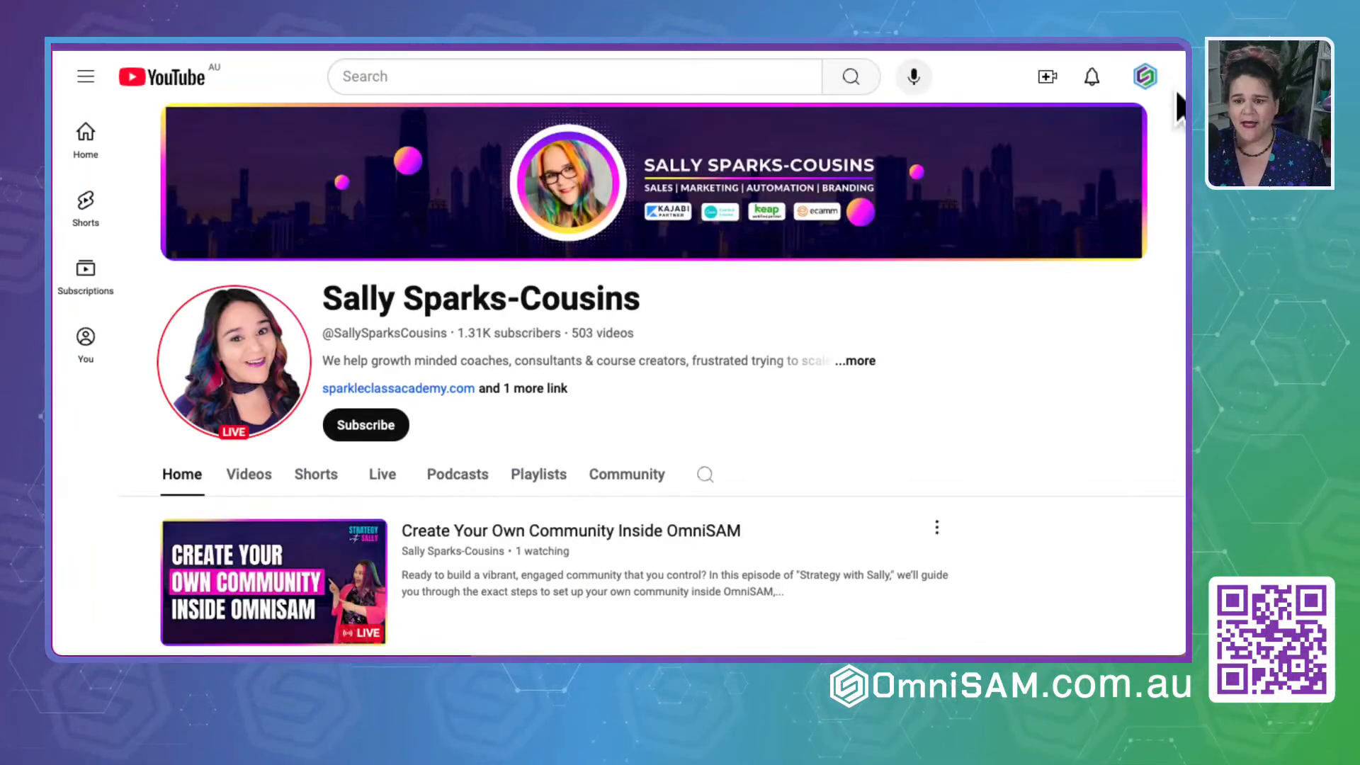
{"action": "left_click", "coordinate": [1151, 74]}
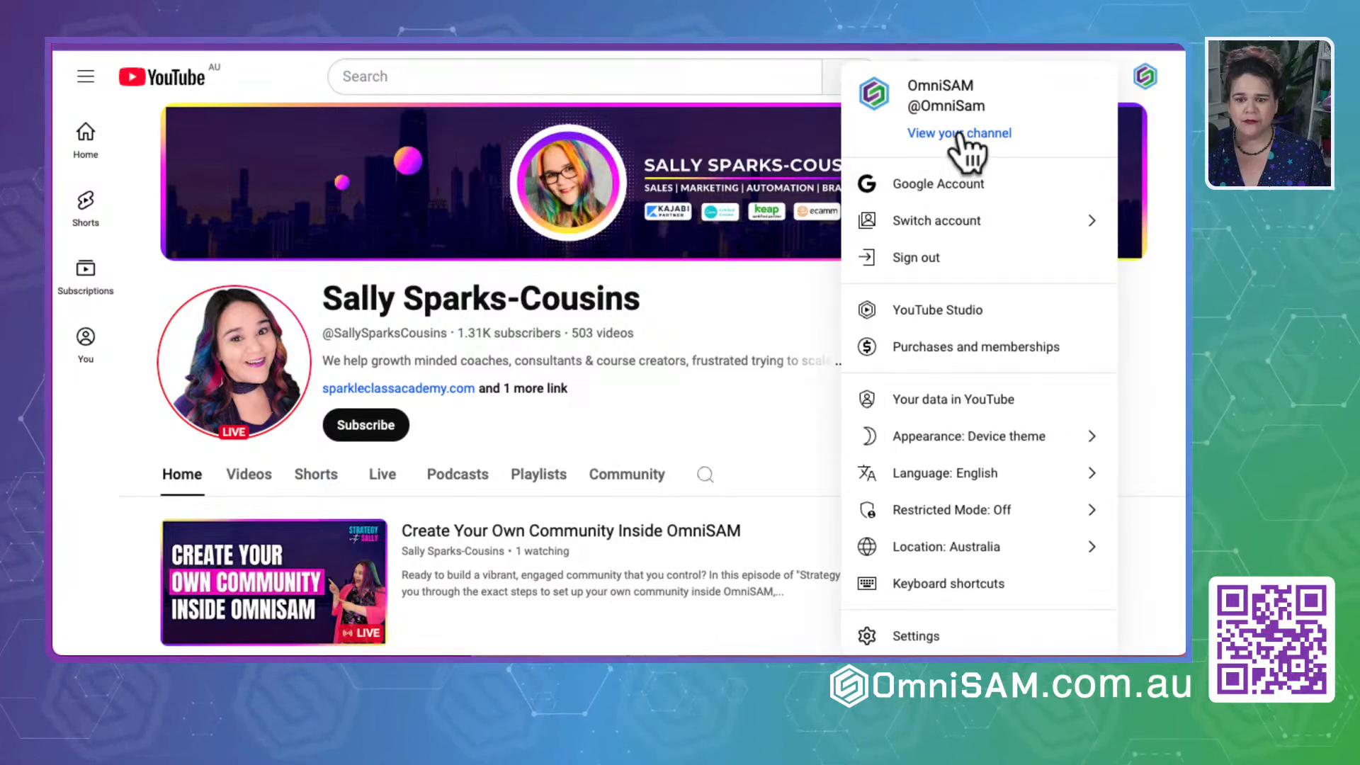
{"action": "left_click", "coordinate": [965, 152]}
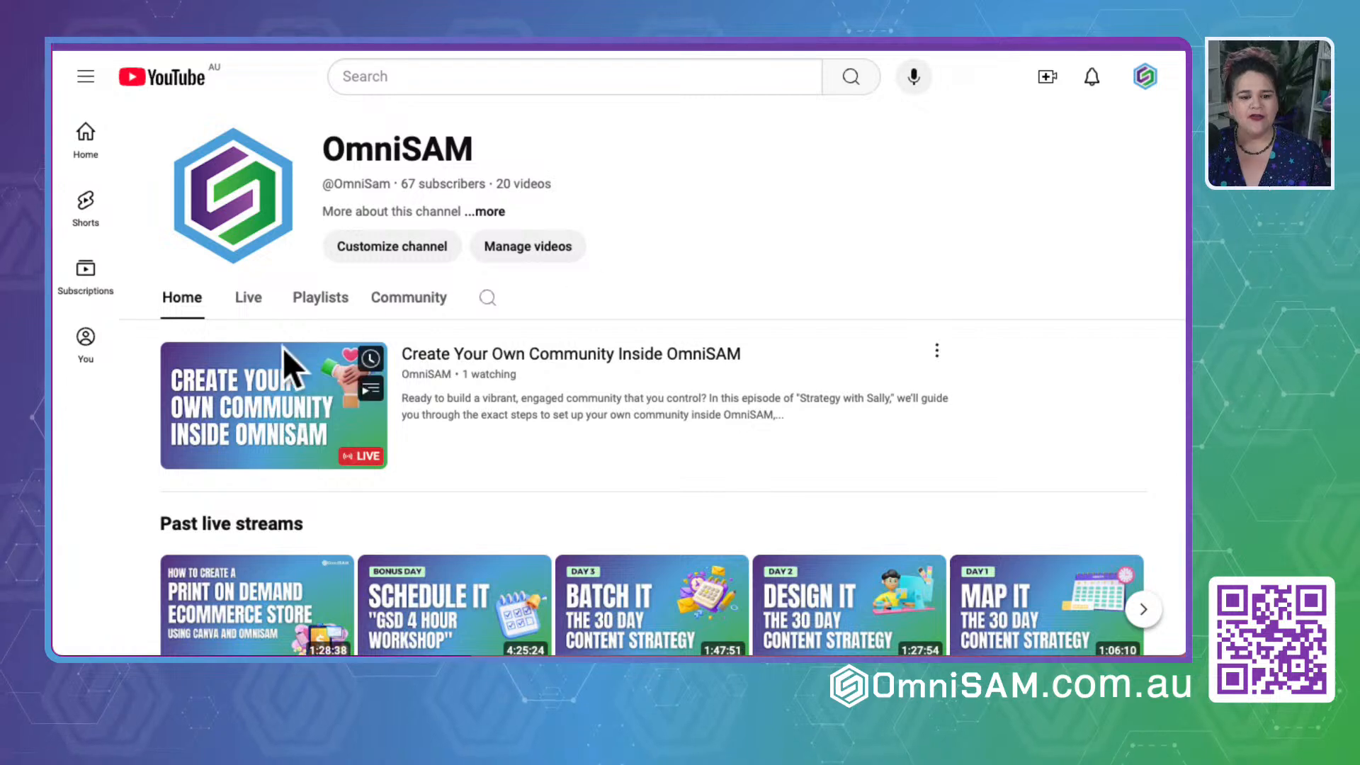
{"action": "left_click", "coordinate": [245, 297]}
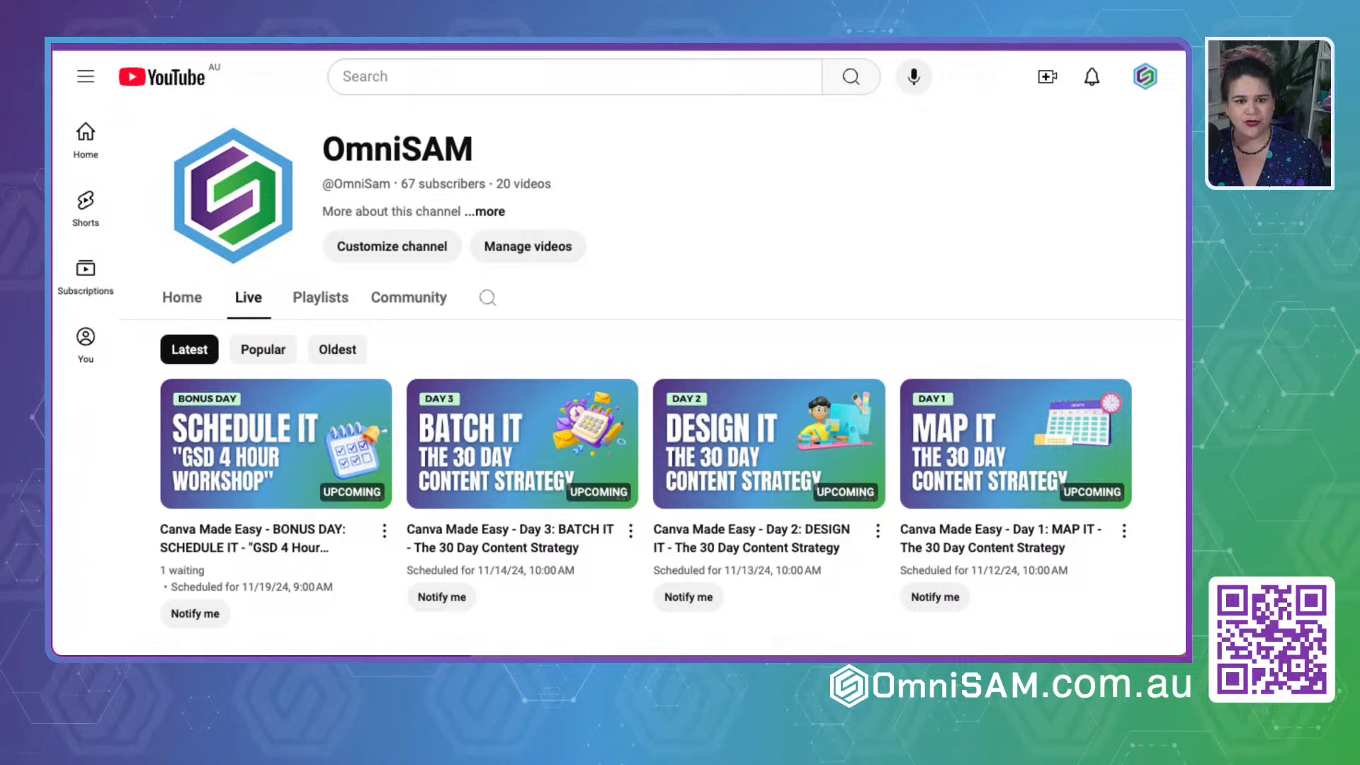
{"action": "key", "text": "Return"}
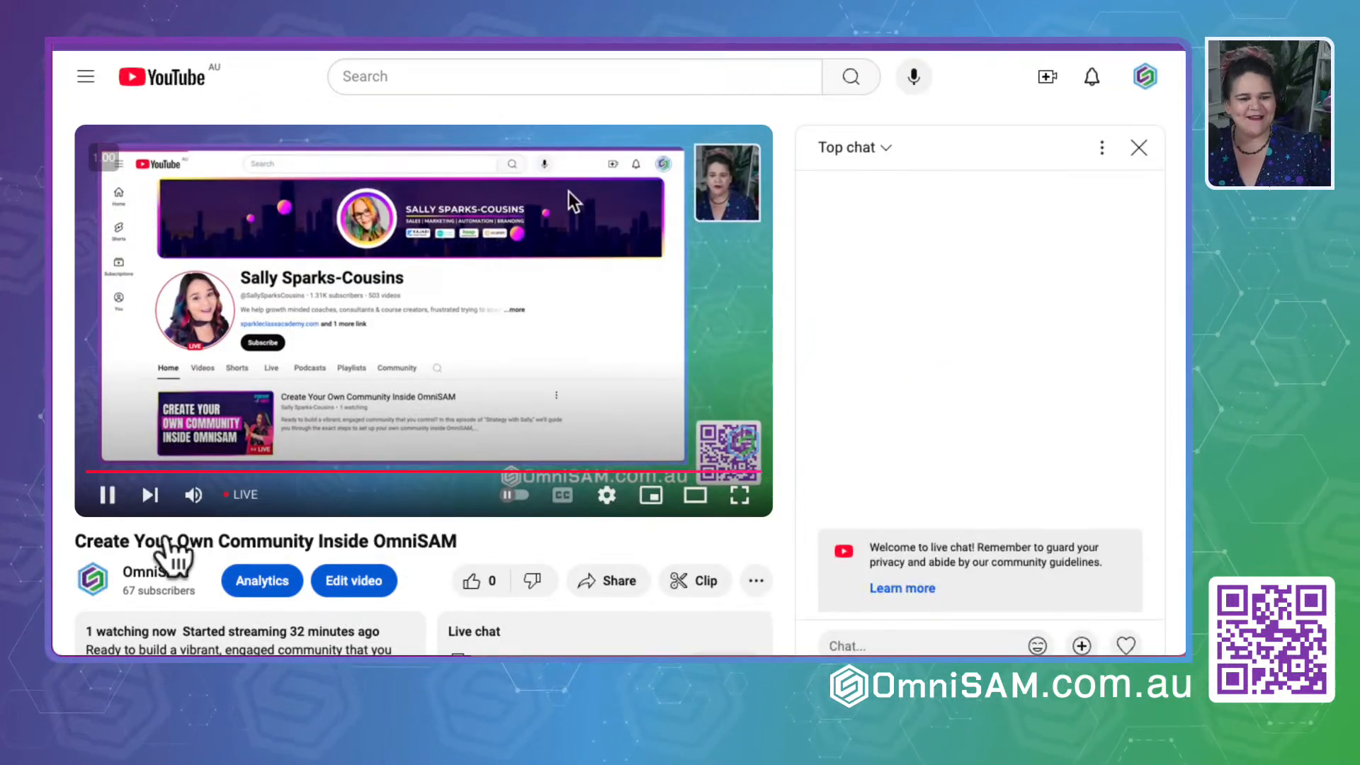
{"action": "left_click", "coordinate": [107, 496]}
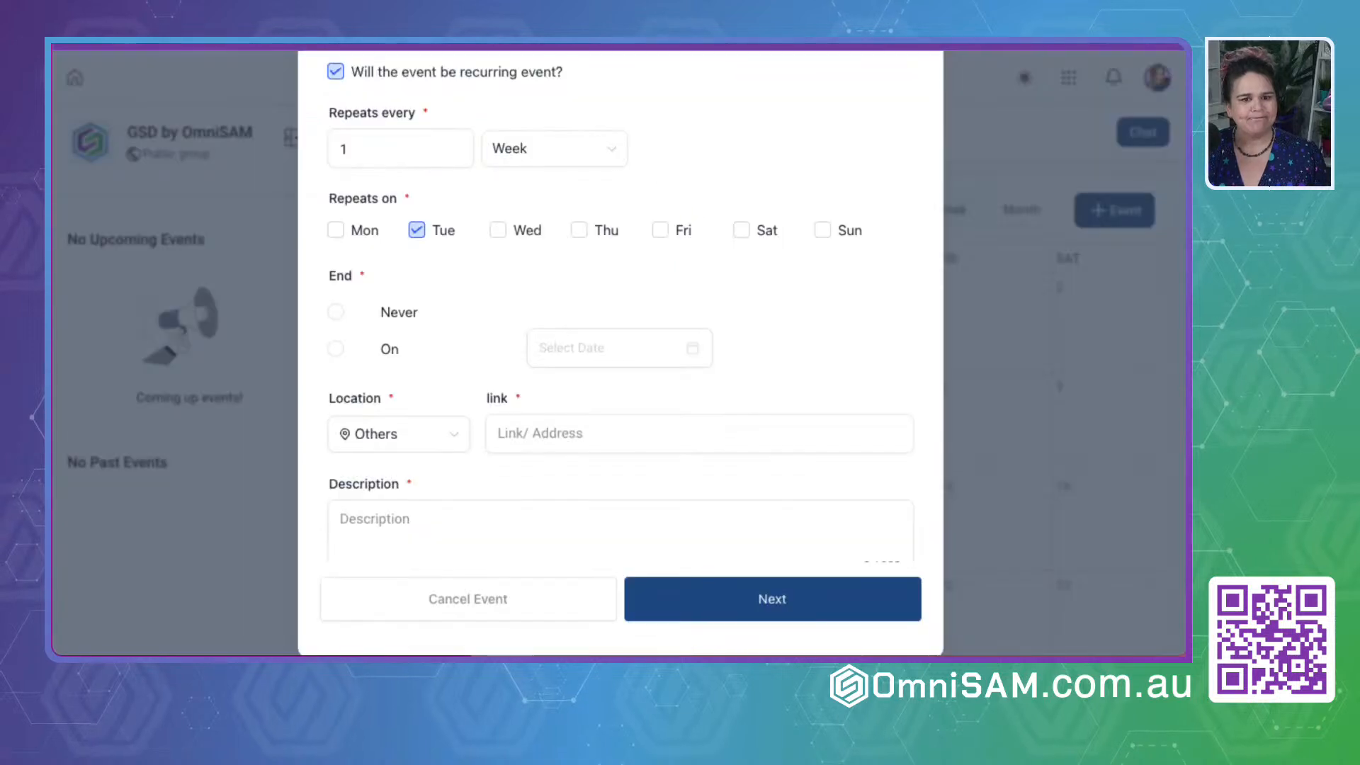
{"action": "left_click", "coordinate": [578, 432]}
{"action": "key", "text": "ctrl+v"}
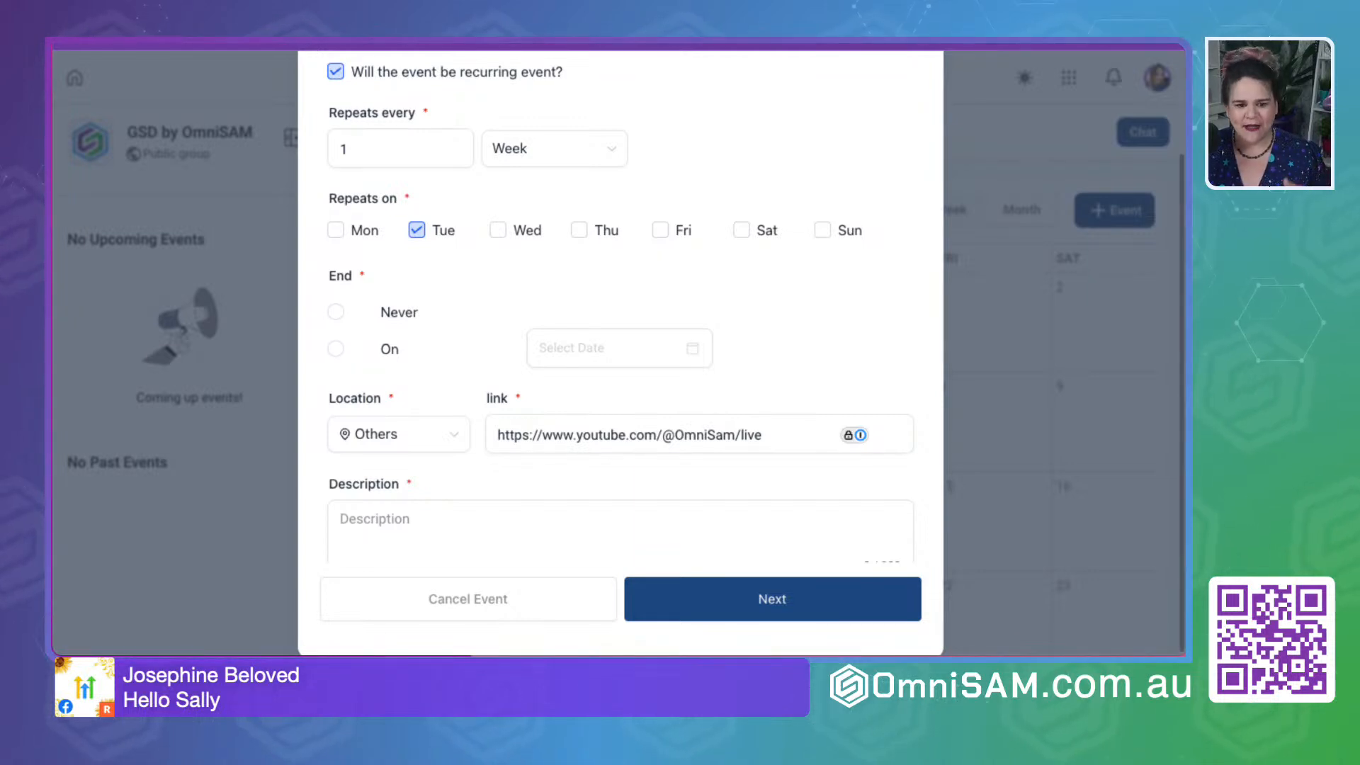
{"action": "left_click", "coordinate": [422, 521]}
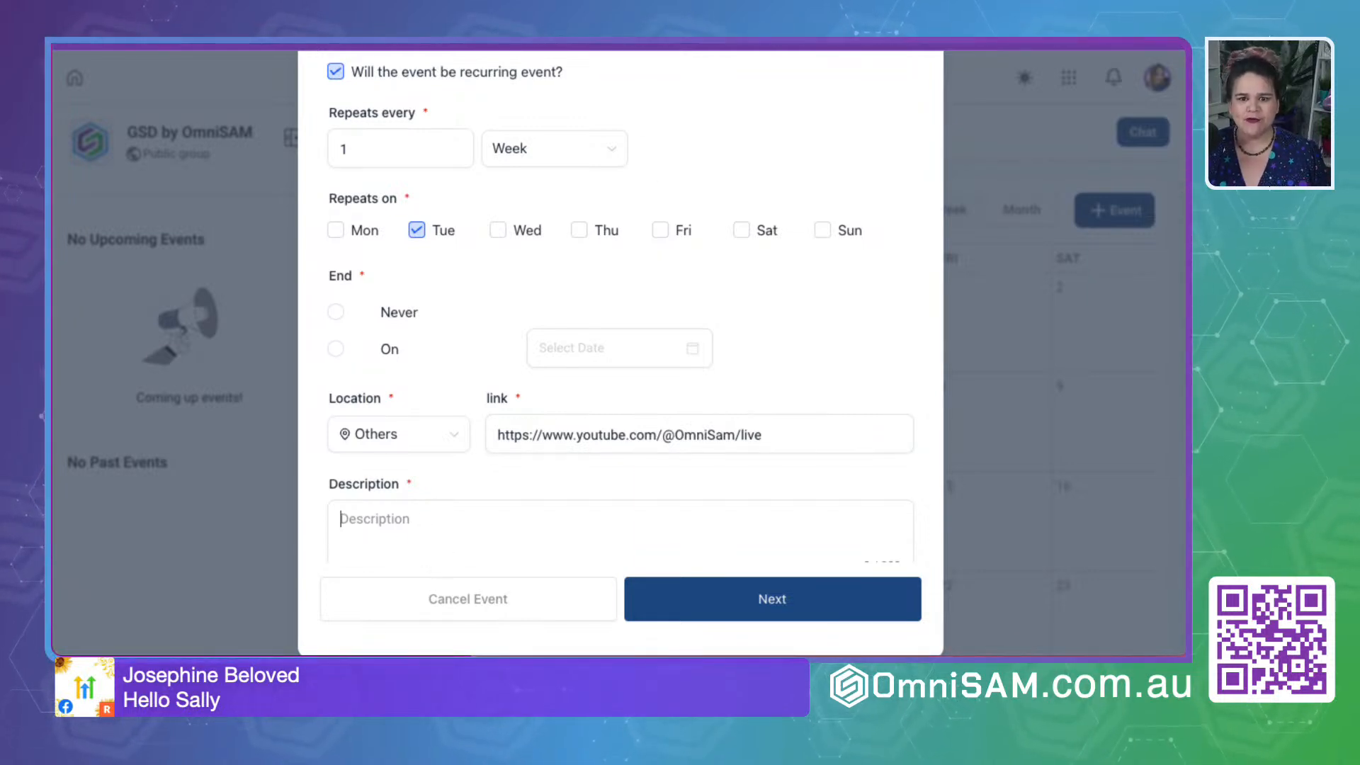
- Switch to ChatGPT and ask it to write a description for the recurring Strategery event being set up
{"action": "key", "text": "ctrl+Tab"}
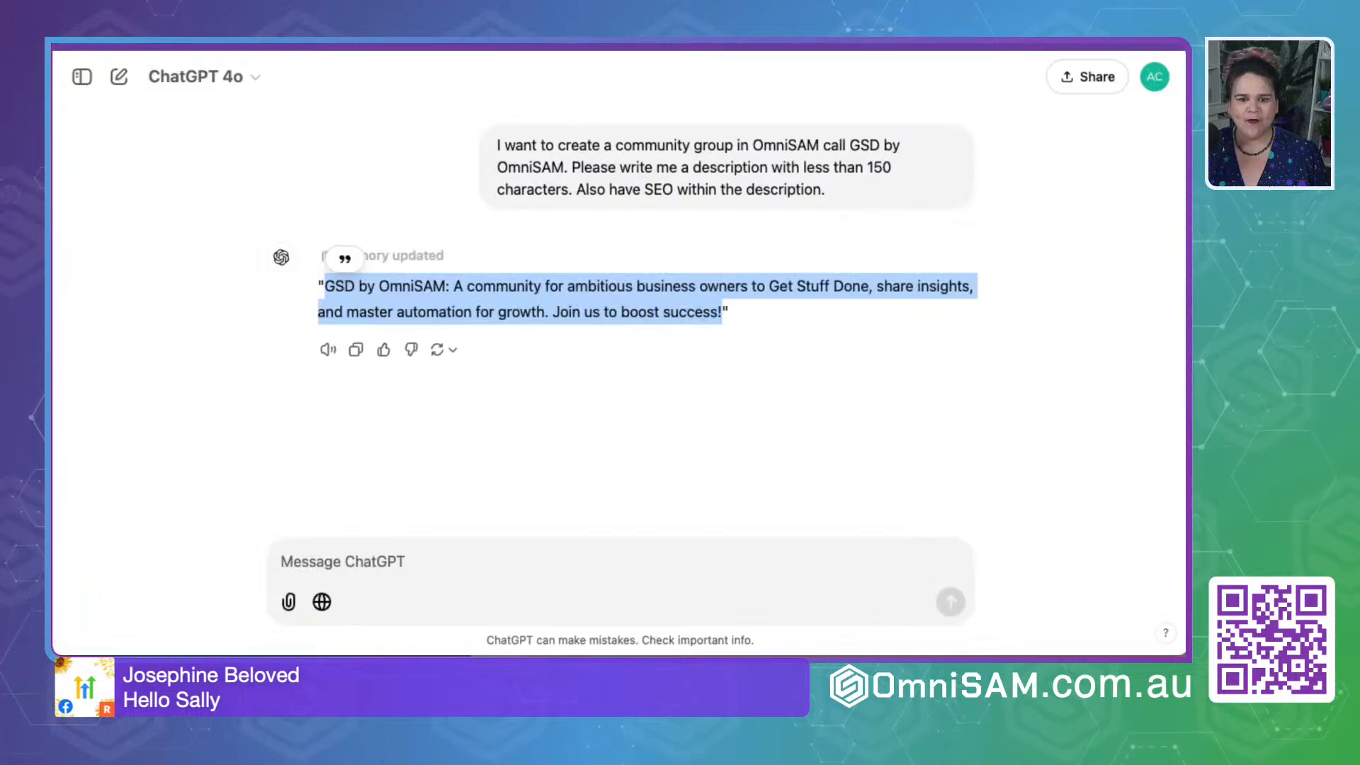
{"action": "left_click", "coordinate": [307, 557]}
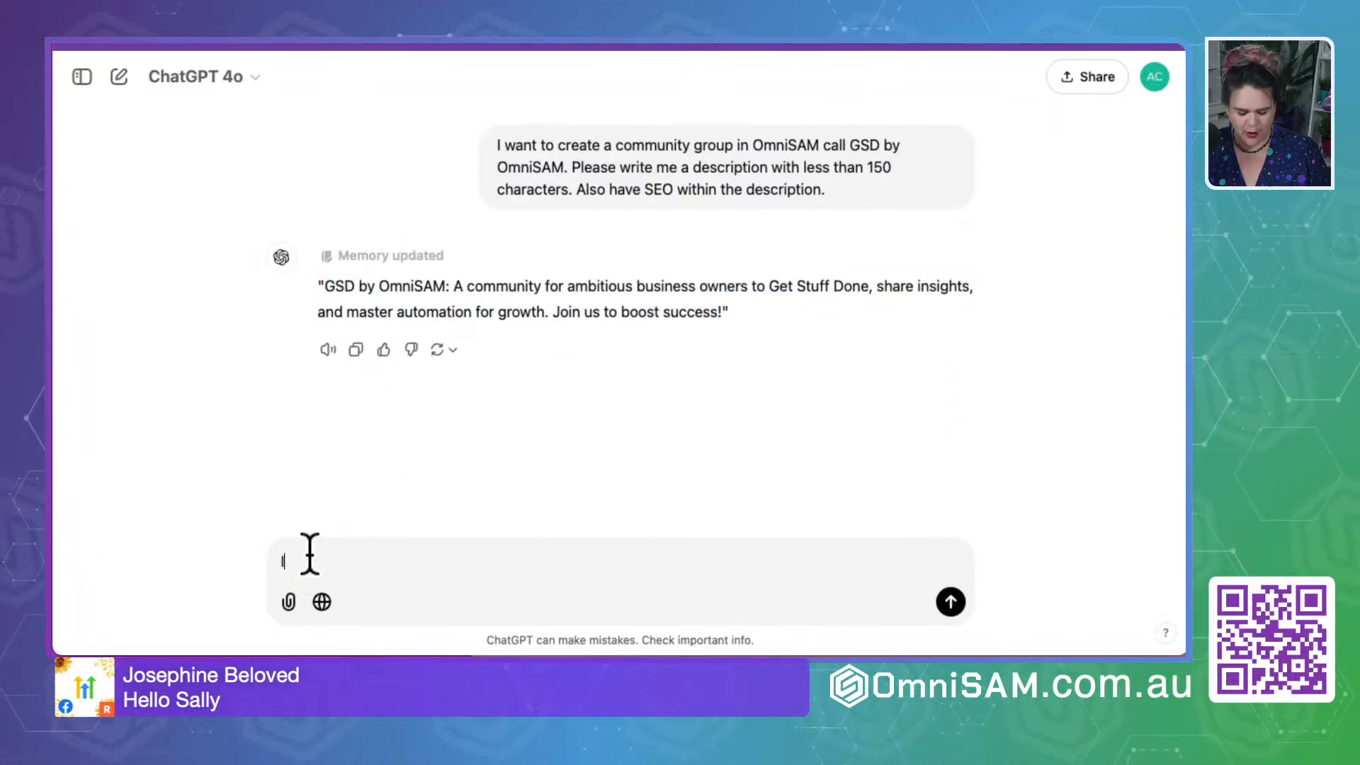
{"action": "type", "text": "I am setting up a recurring even"}
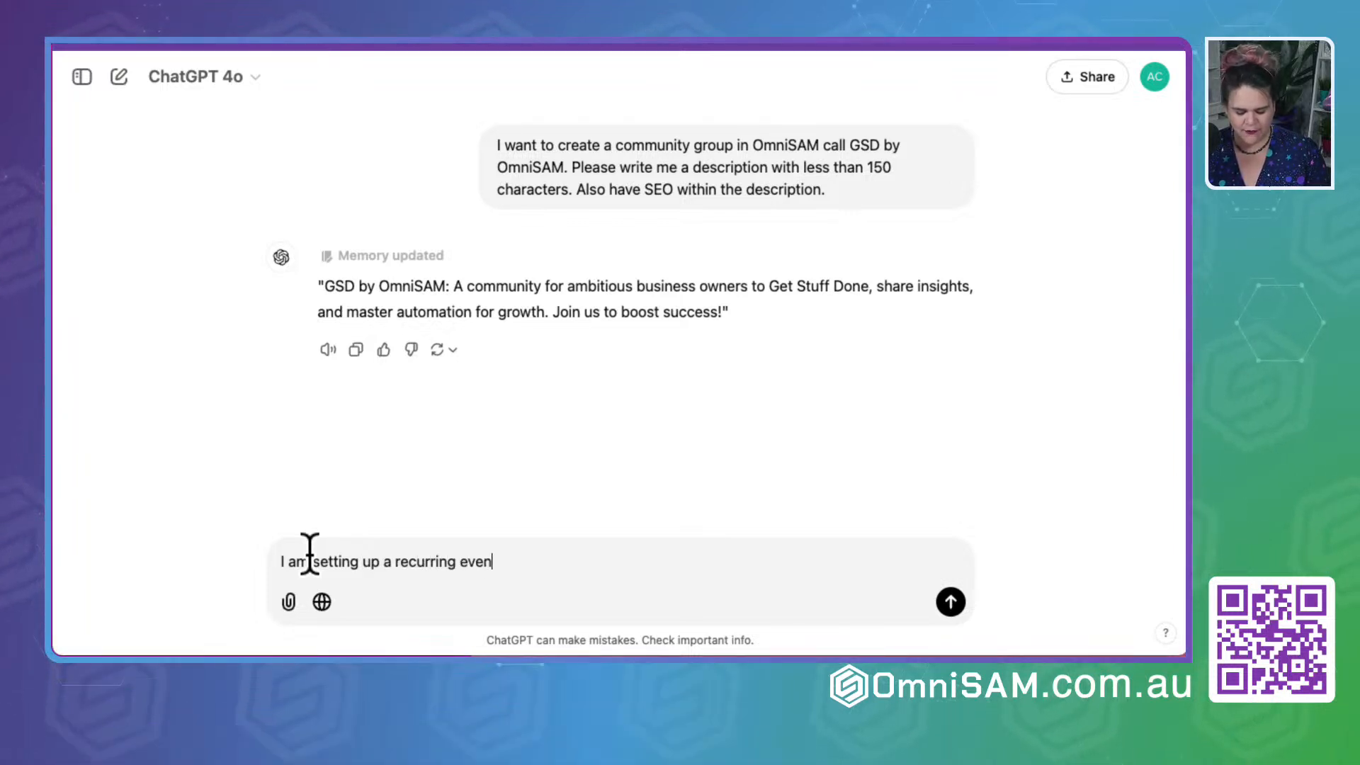
{"action": "type", "text": "t for Strategery with Sa"}
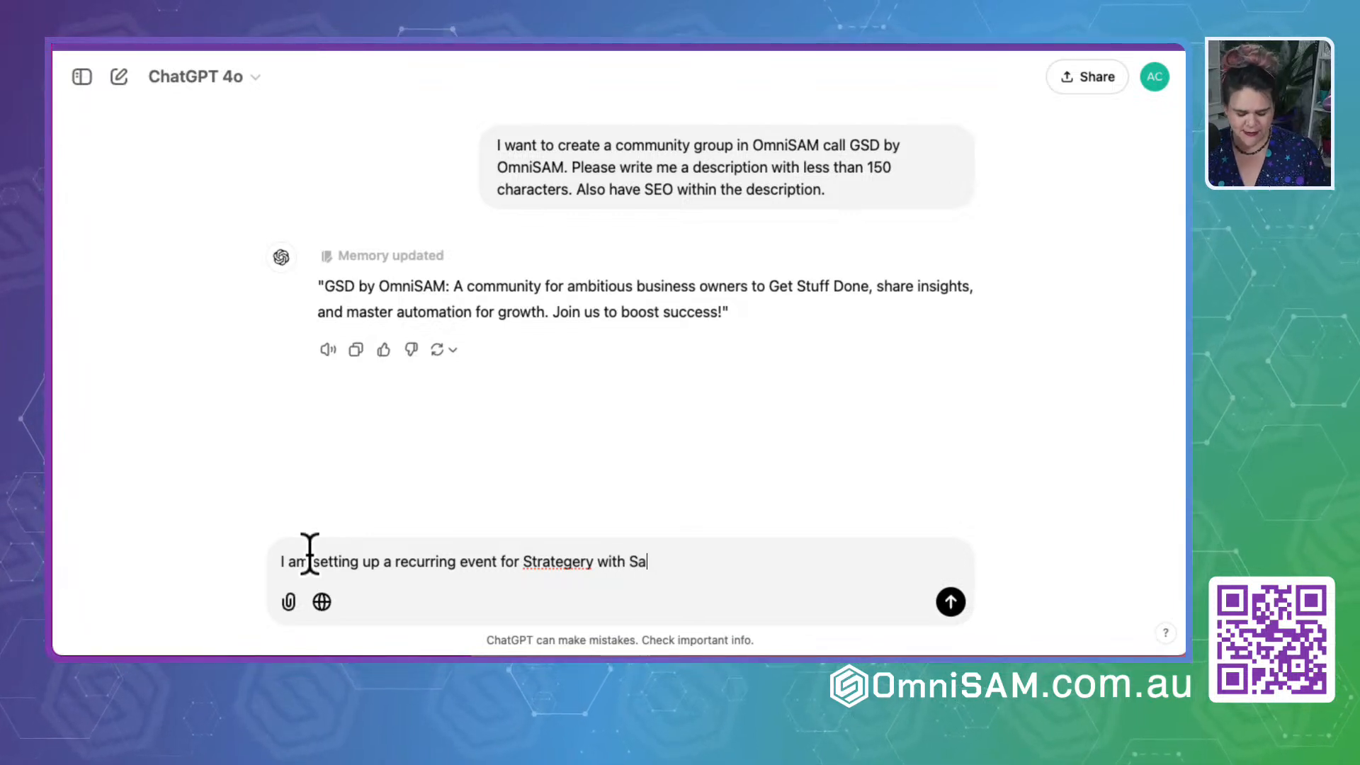
{"action": "type", "text": "lly. Can you "}
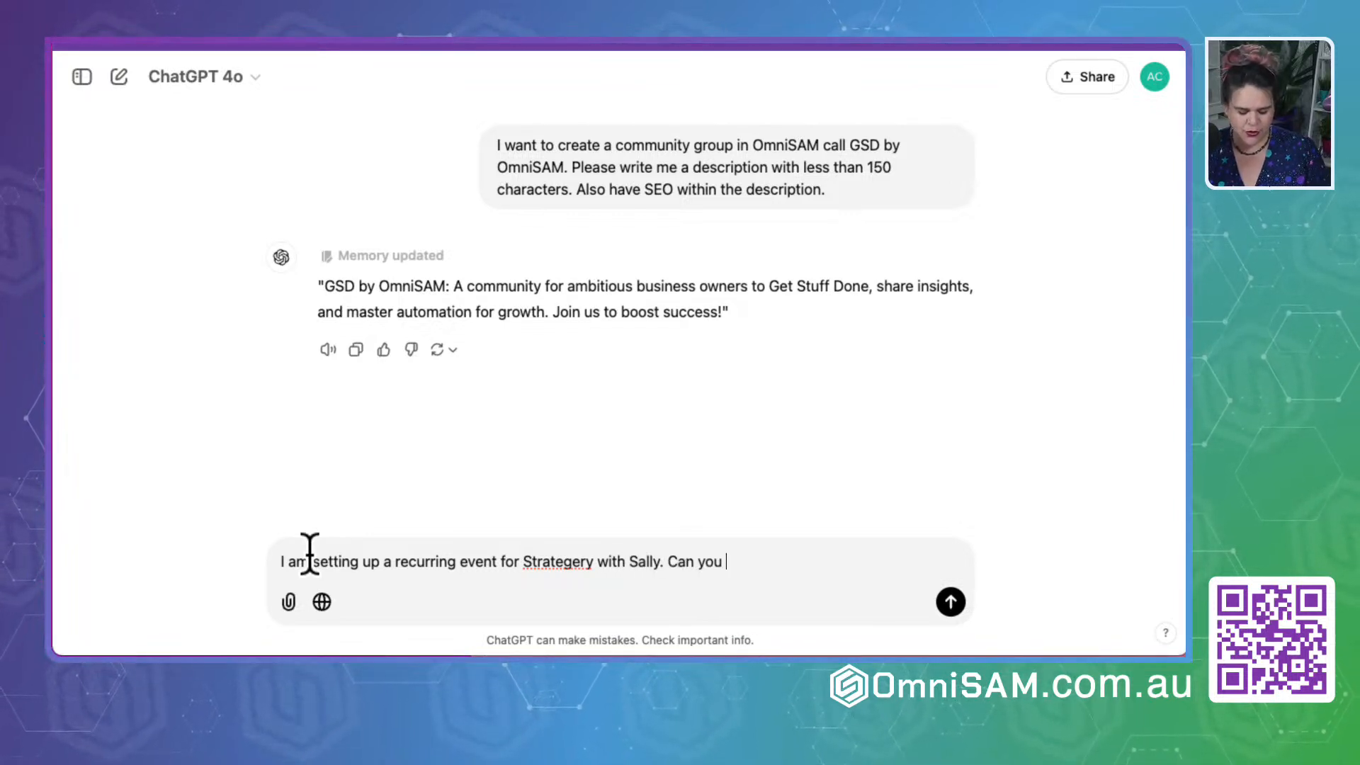
{"action": "type", "text": "write a desc"}
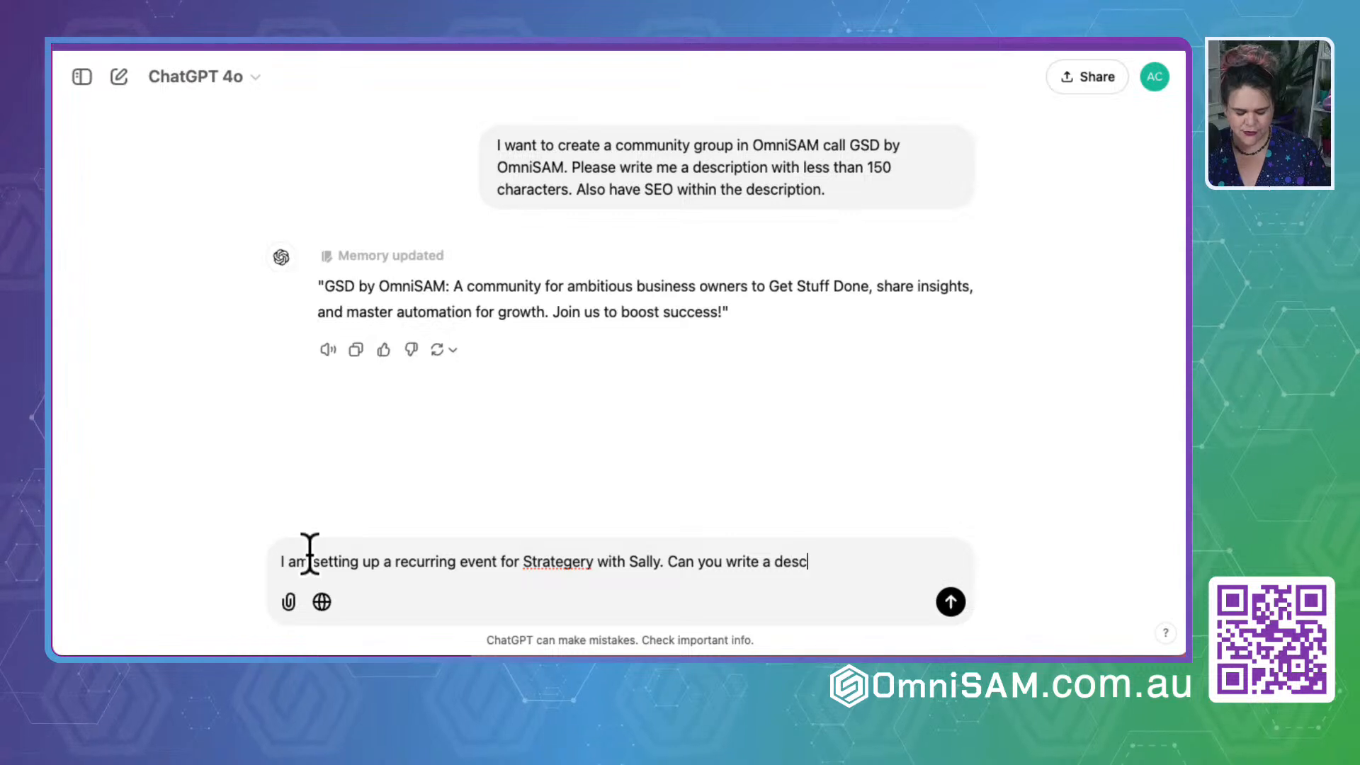
{"action": "type", "text": "ription for this re"}
{"action": "type", "text": "curring even."}
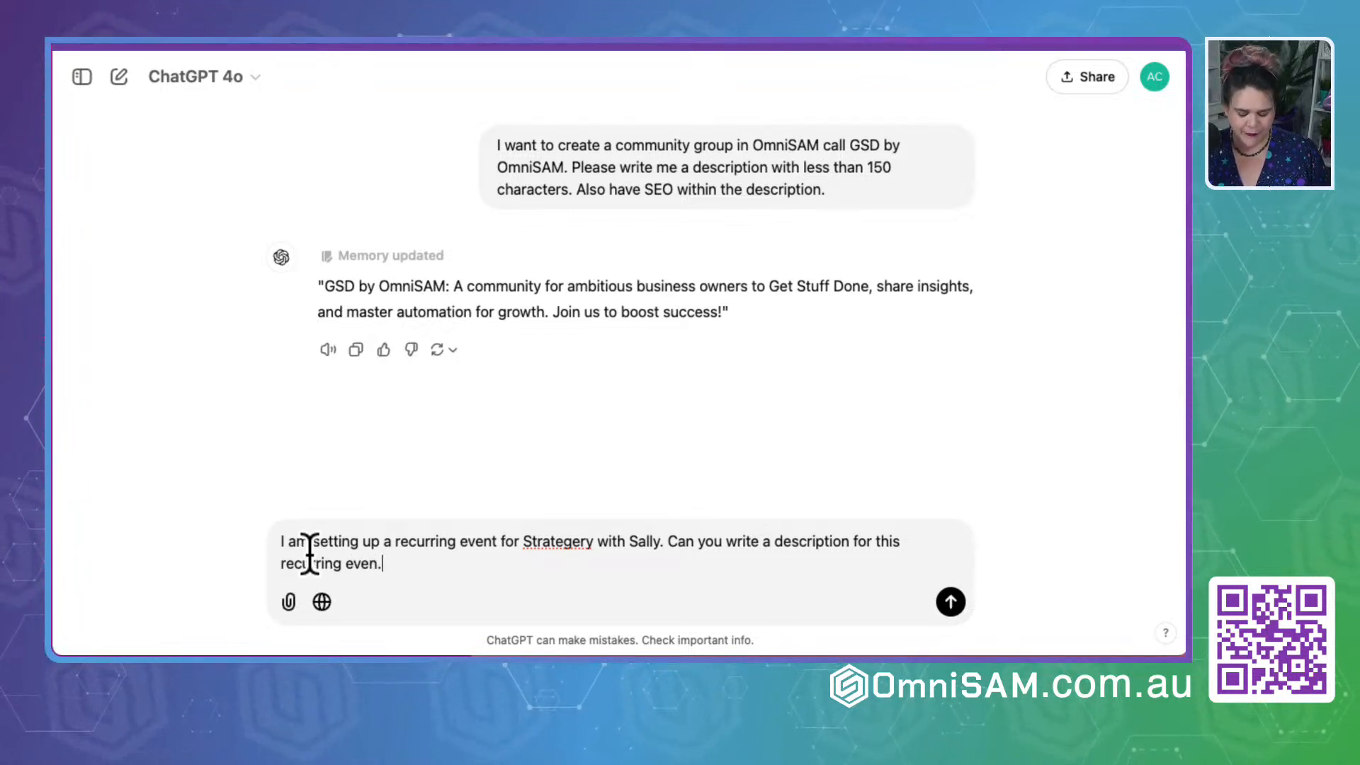
{"action": "key", "text": "Return"}
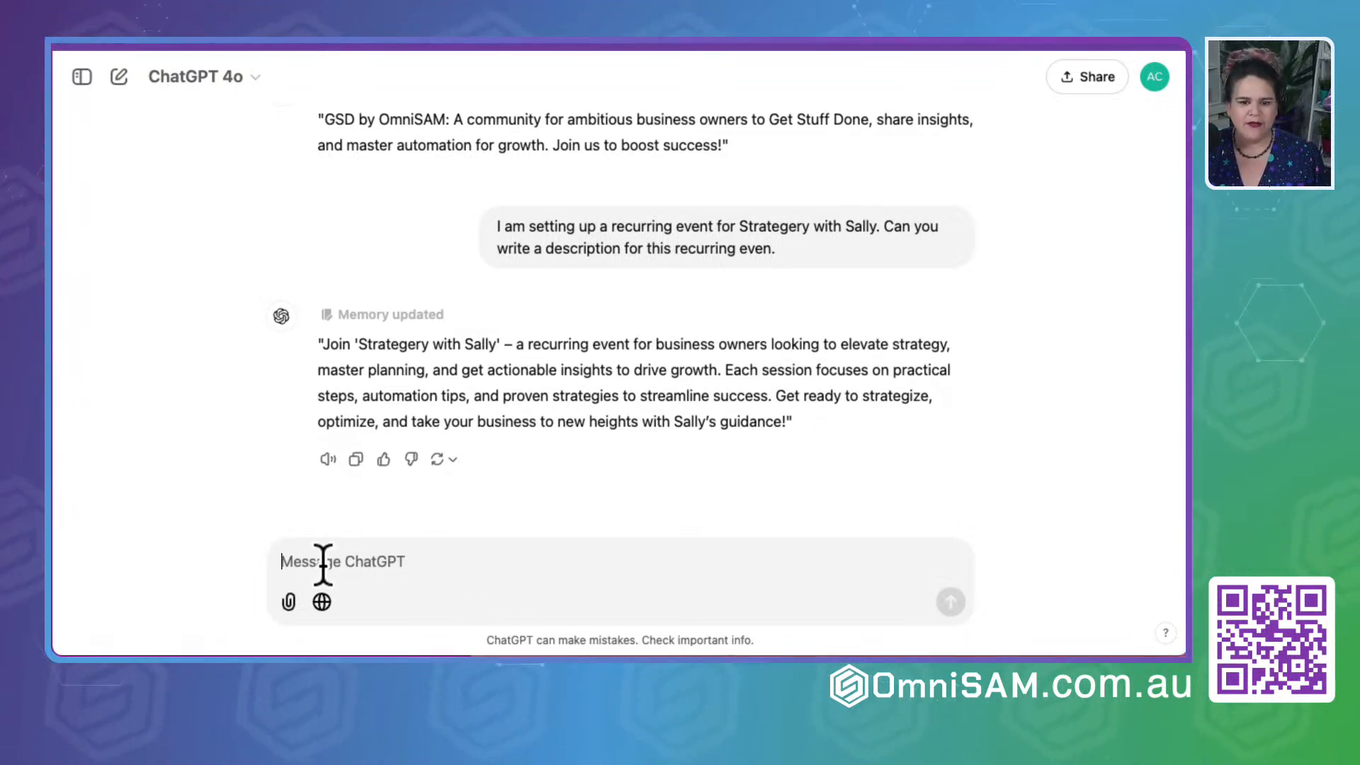
- Tell ChatGPT the description is not liked and ask for a more casual, fun and a little quirky version
{"action": "type", "text": "I don"}
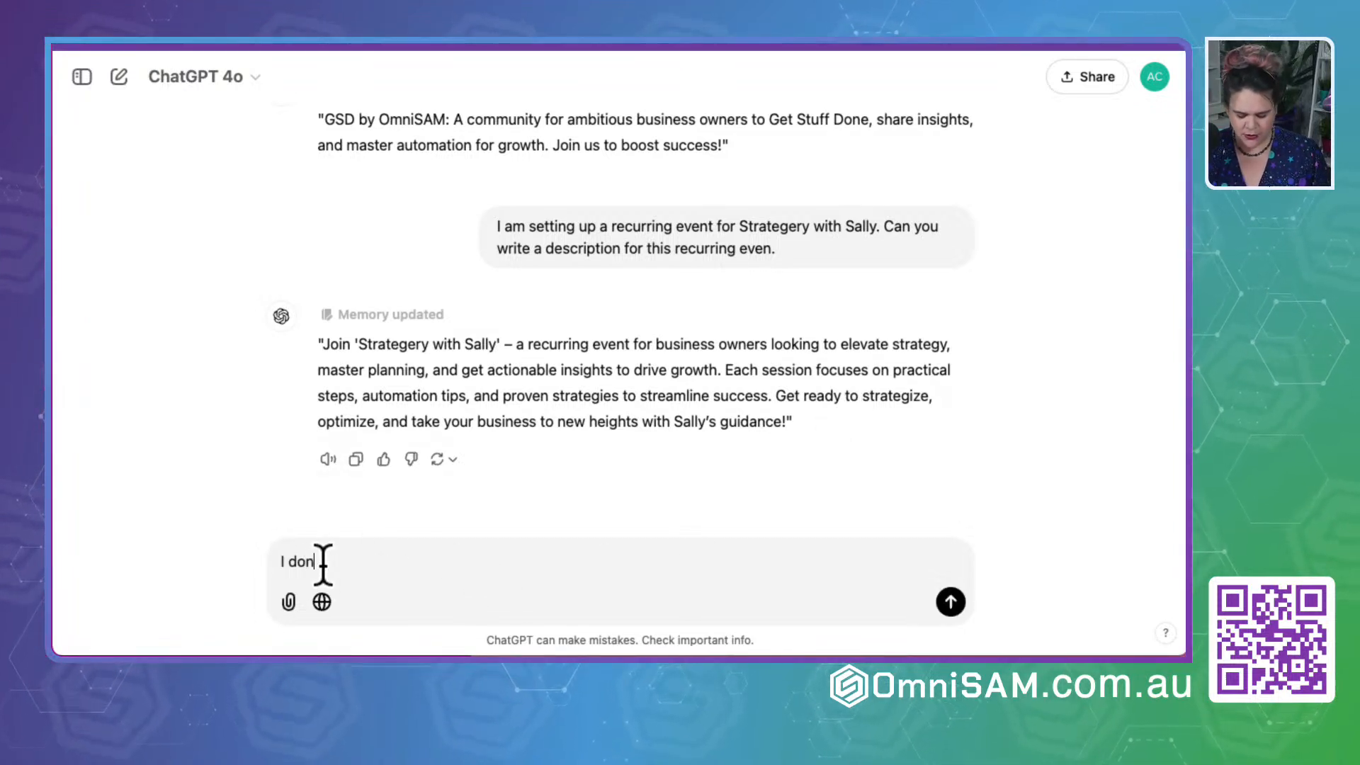
{"action": "type", "text": "'t like it, mak"}
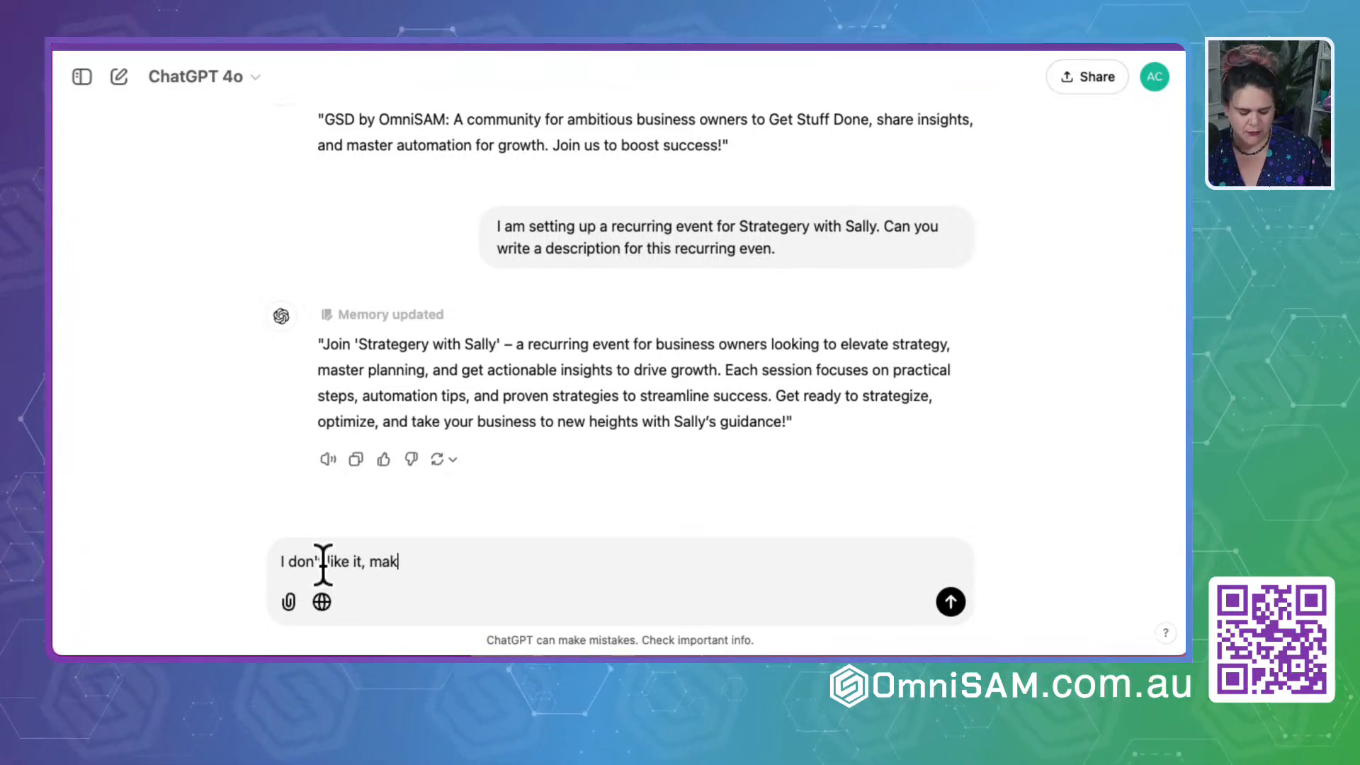
{"action": "type", "text": "e it more casual and fun"}
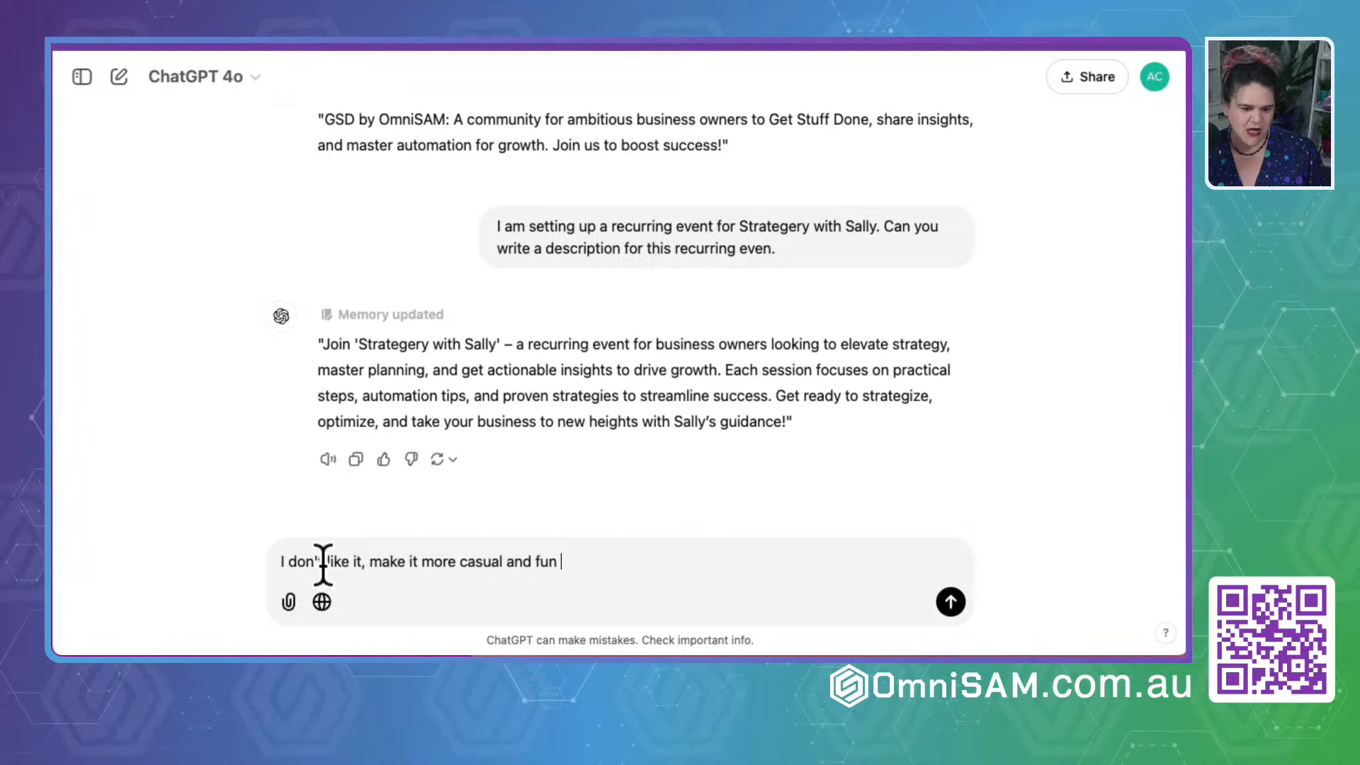
{"action": "type", "text": " and a ittle quirk"}
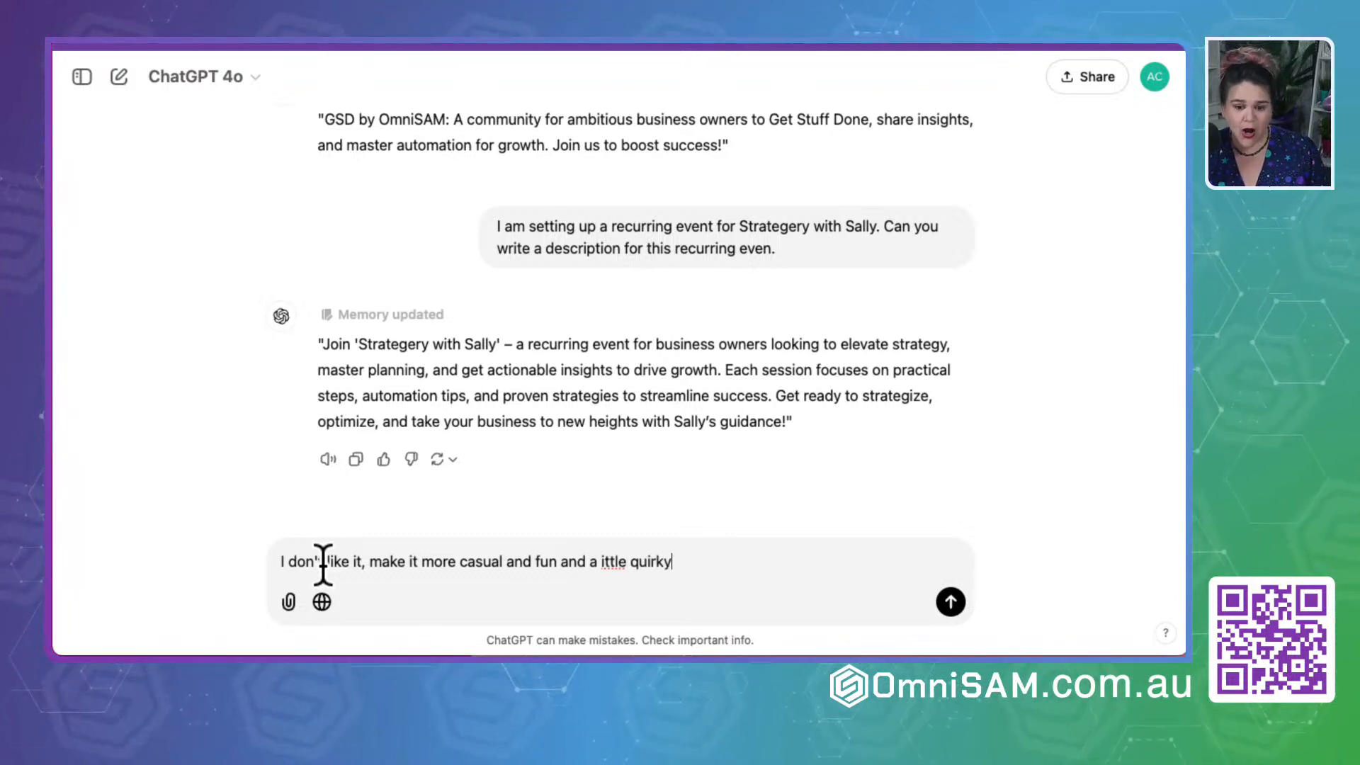
{"action": "type", "text": "y"}
{"action": "key", "text": "Return"}
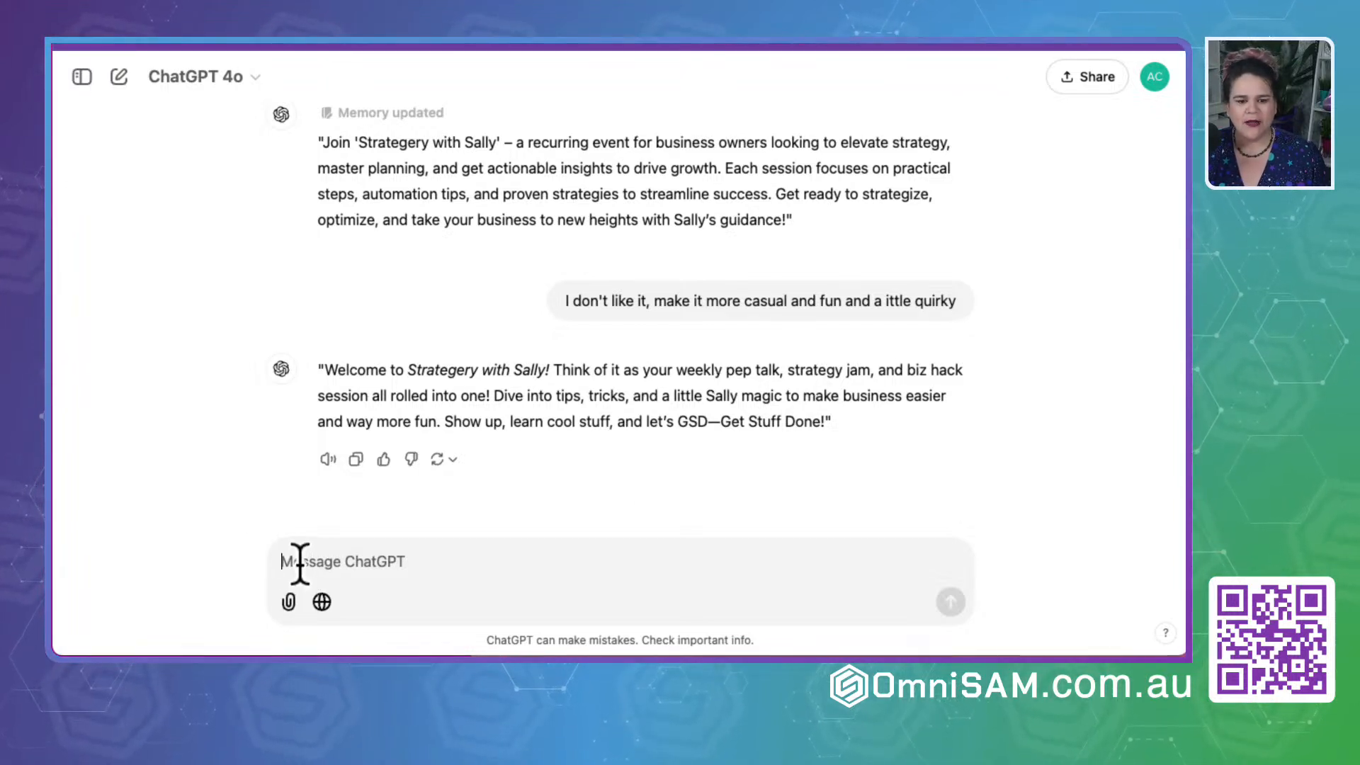
{"action": "left_click_drag", "start_coordinate": [795, 223], "coordinate": [306, 138]}
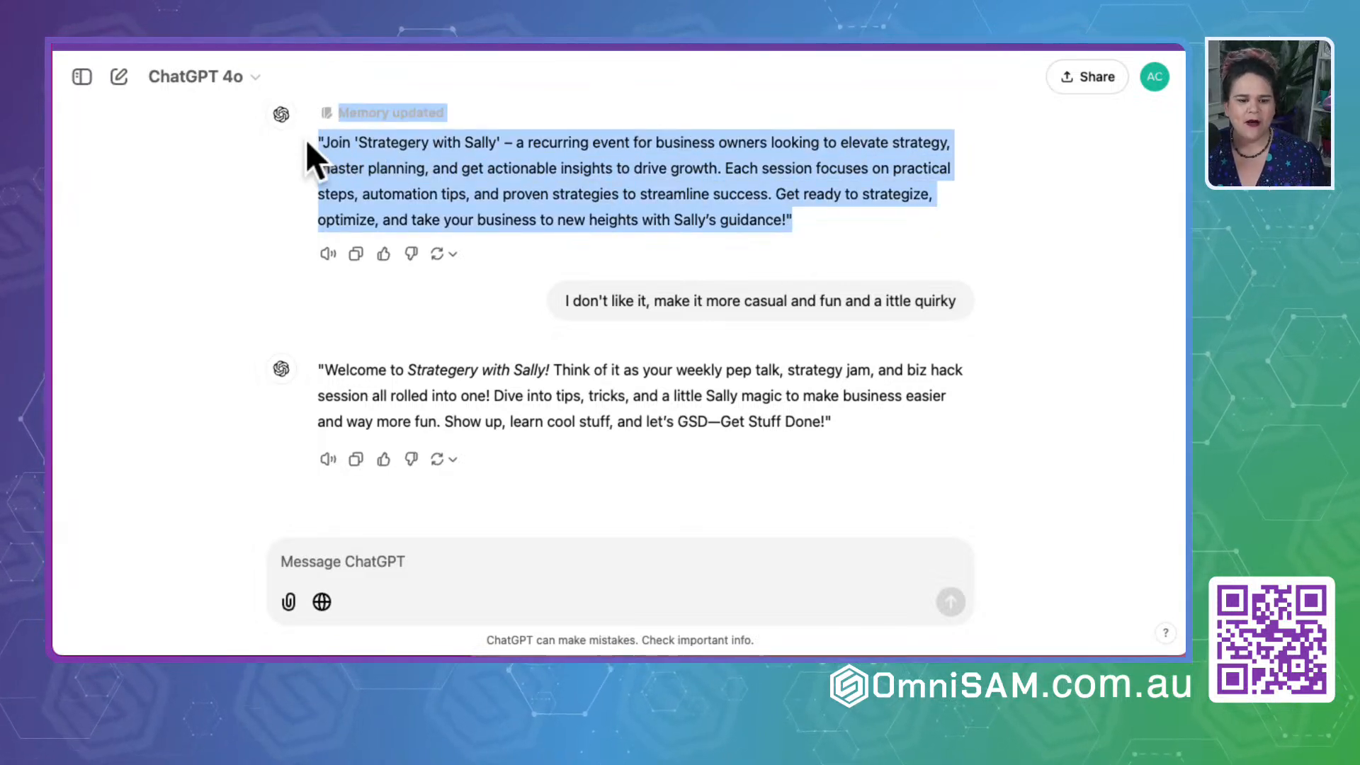
{"action": "left_click", "coordinate": [347, 143]}
{"action": "left_click_drag", "start_coordinate": [793, 220], "coordinate": [322, 141]}
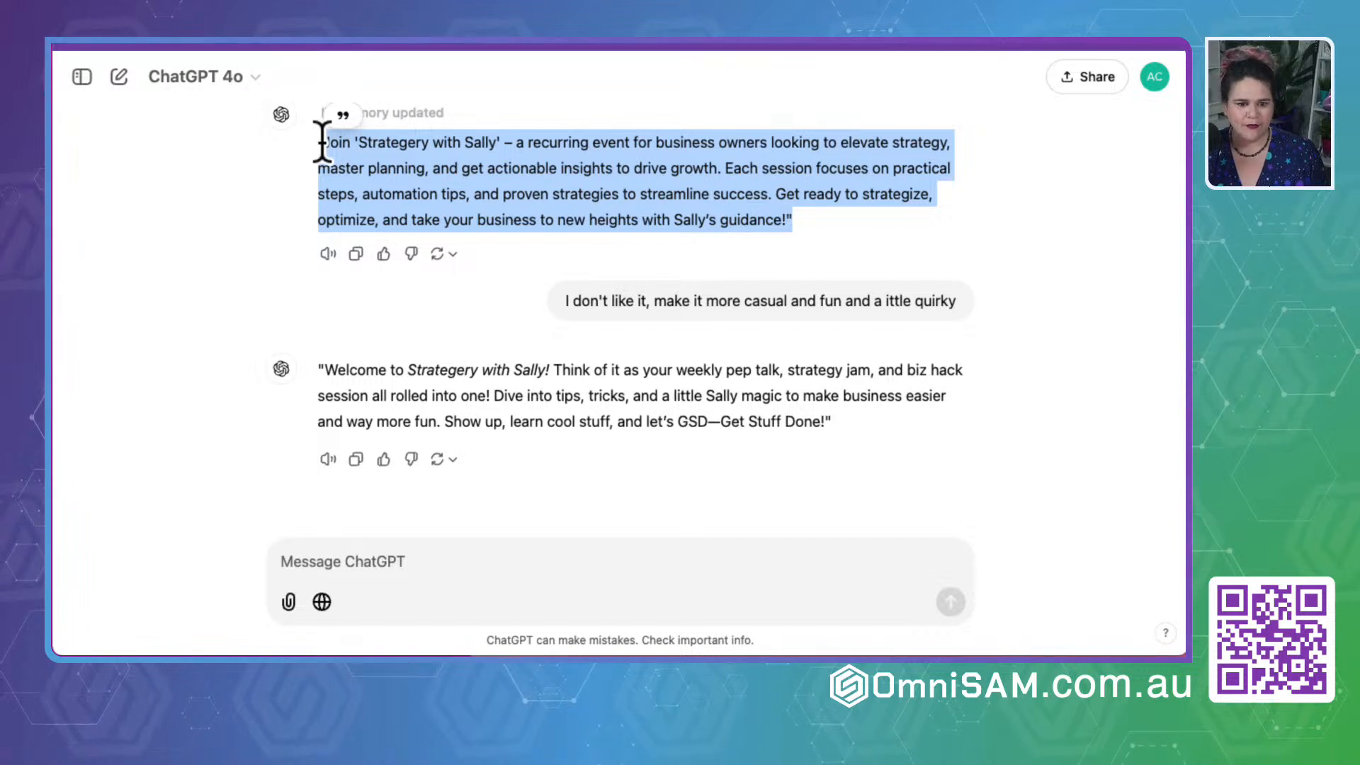
{"action": "left_click", "coordinate": [325, 553]}
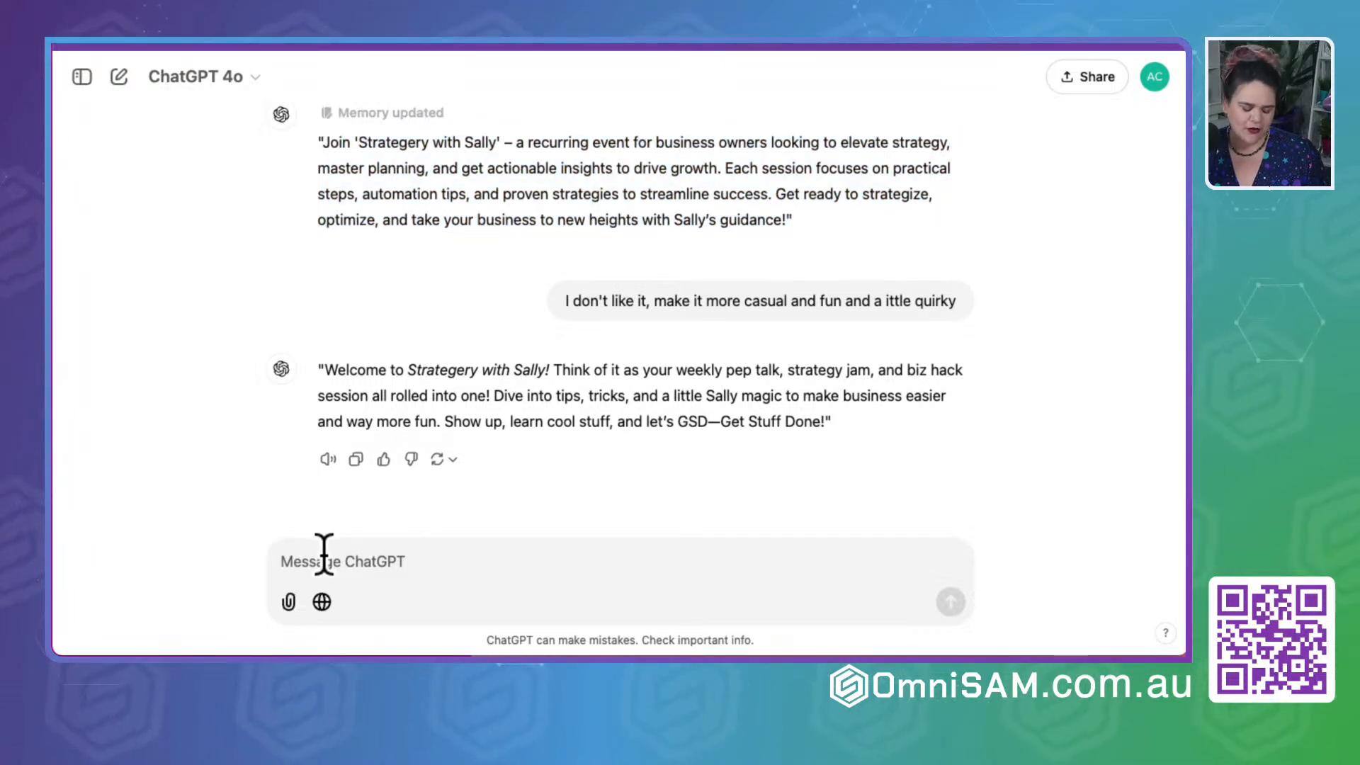
{"action": "type", "text": "Refer"}
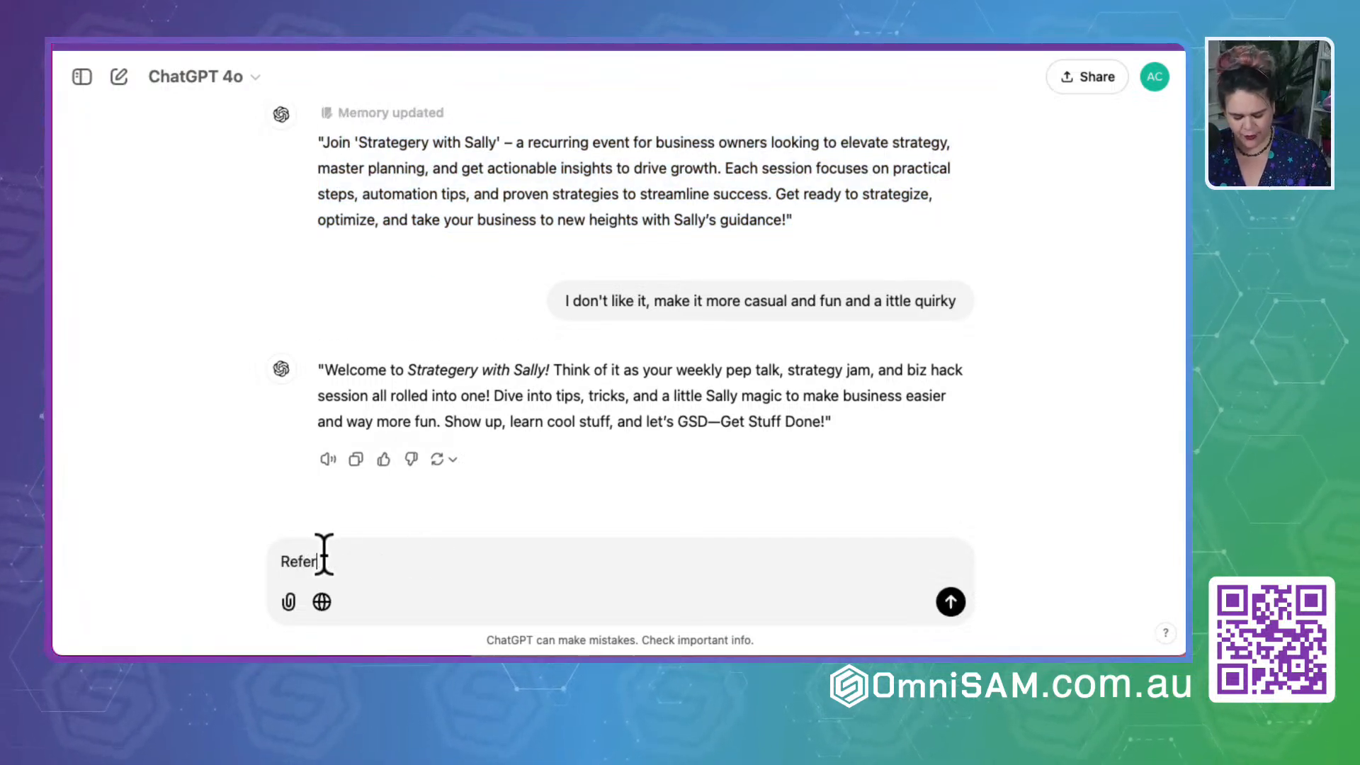
{"action": "type", "text": ":"}
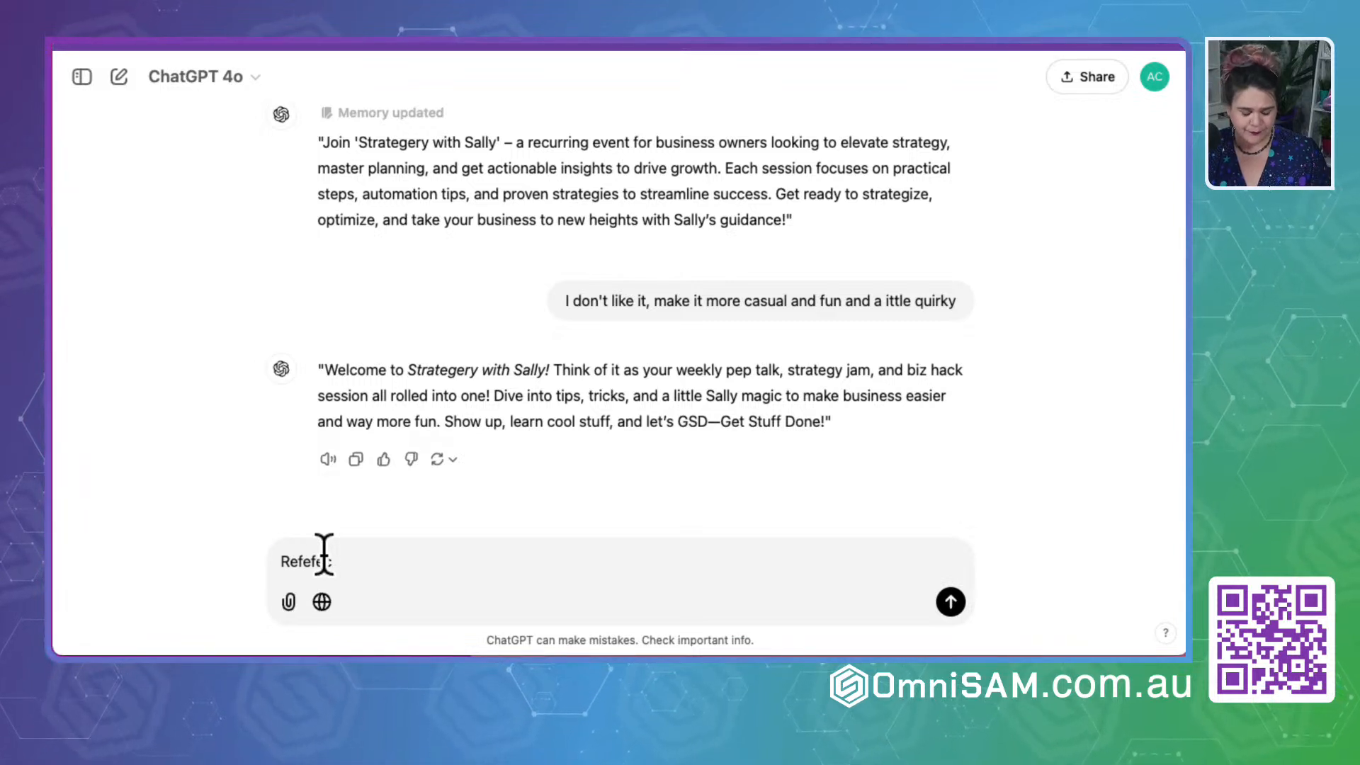
{"action": "key", "text": "ctrl+a"}
{"action": "type", "text": "Om"}
{"action": "key", "text": "BackSpace"}
{"action": "key", "text": "BackSpace"}
- Send ChatGPT more context: OmniSAM, sales, automation and marketing strategy talks that save business owners time for what they love doing, and "Automation nerd"
{"action": "type", "text": "OmniSAM"}
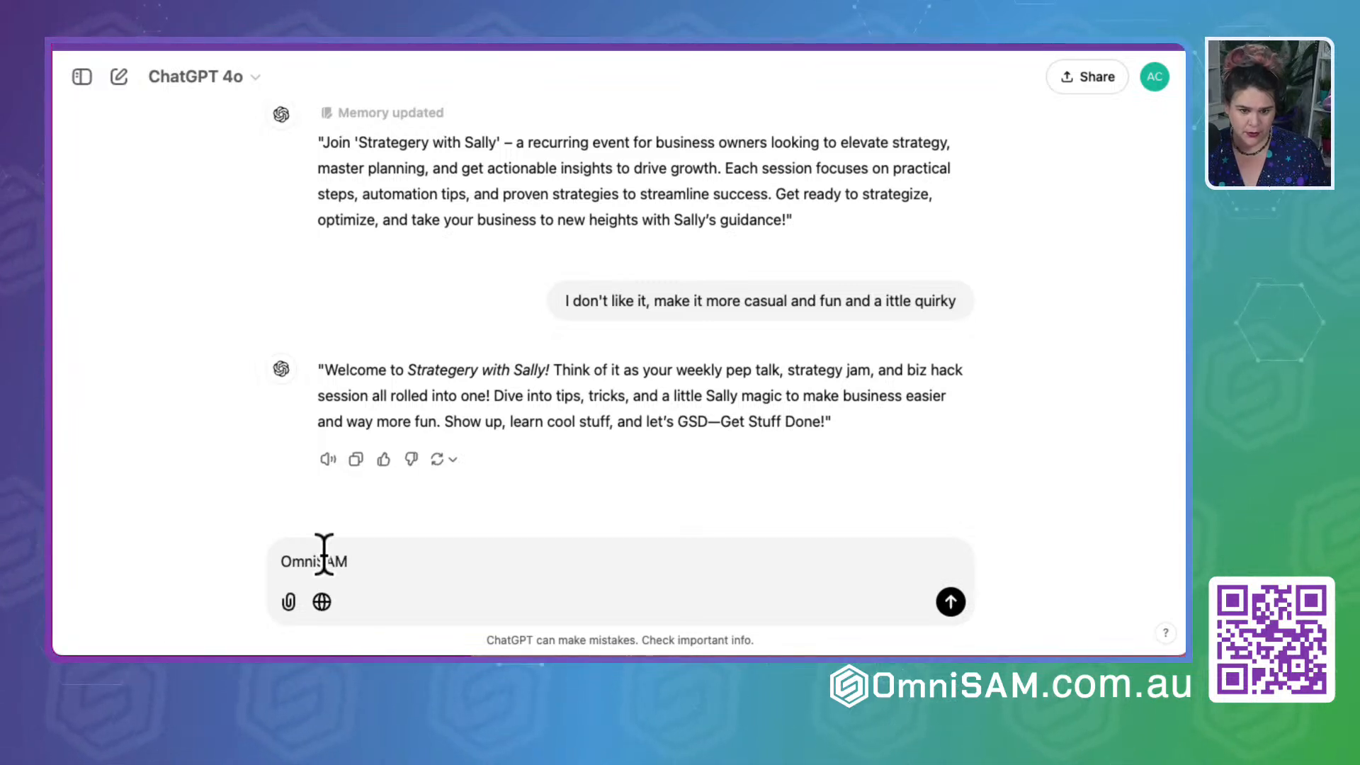
{"action": "type", "text": " and Straegy with"}
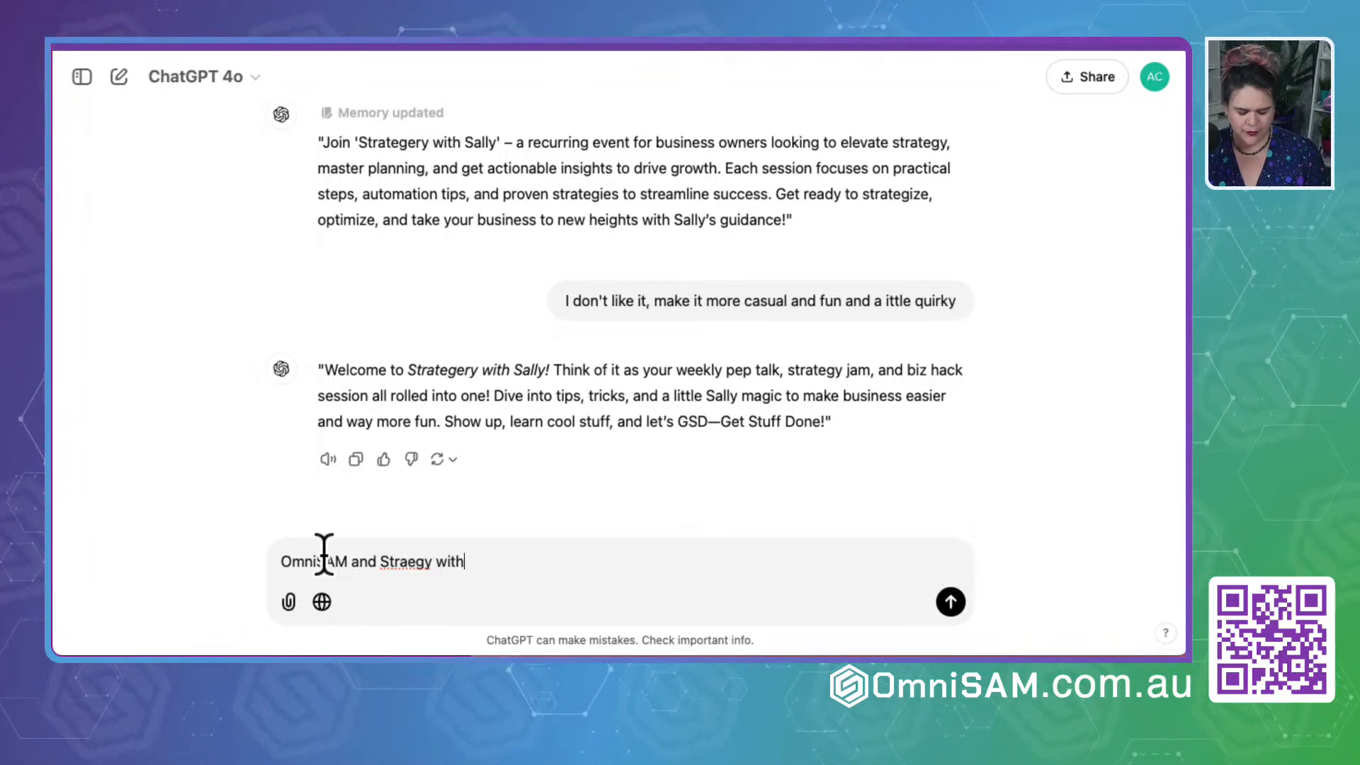
{"action": "type", "text": " Sally. We talk and"}
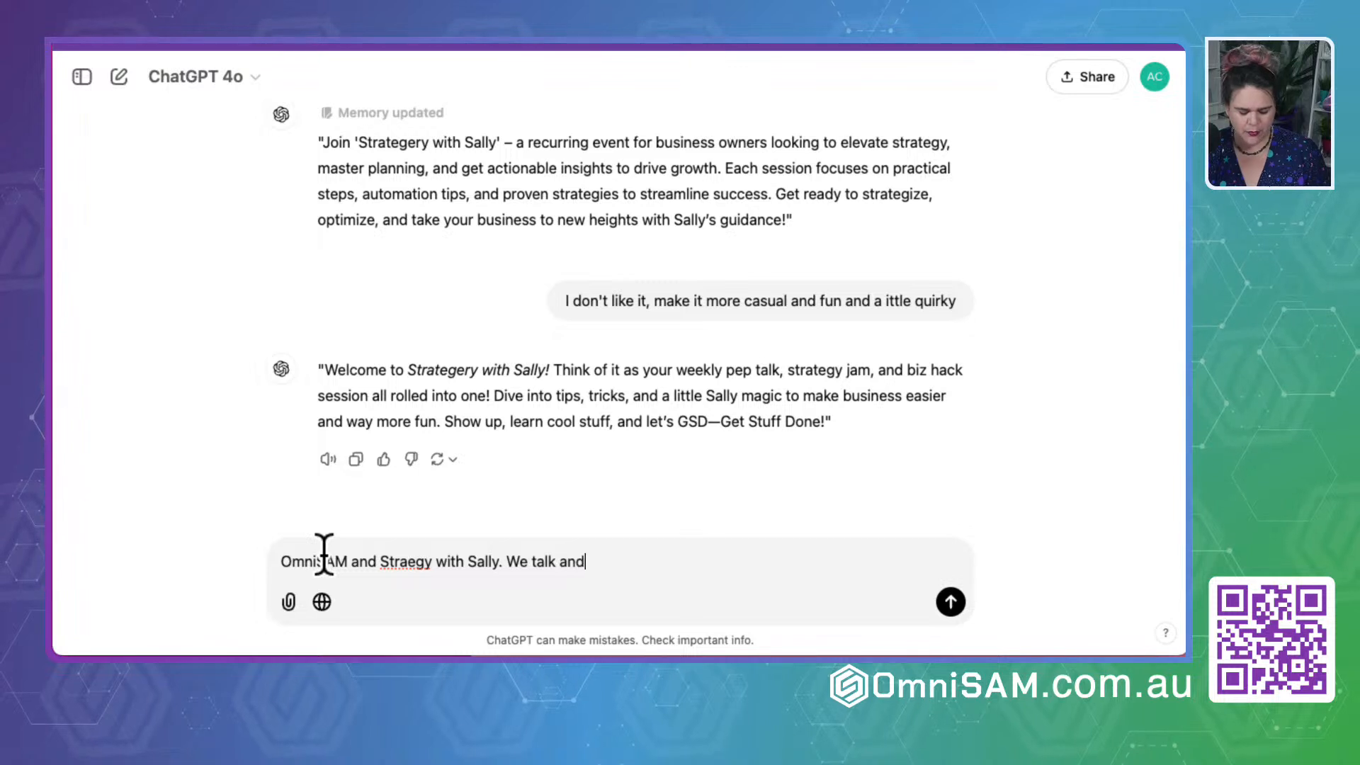
{"action": "type", "text": "ou sales, autoation and m"}
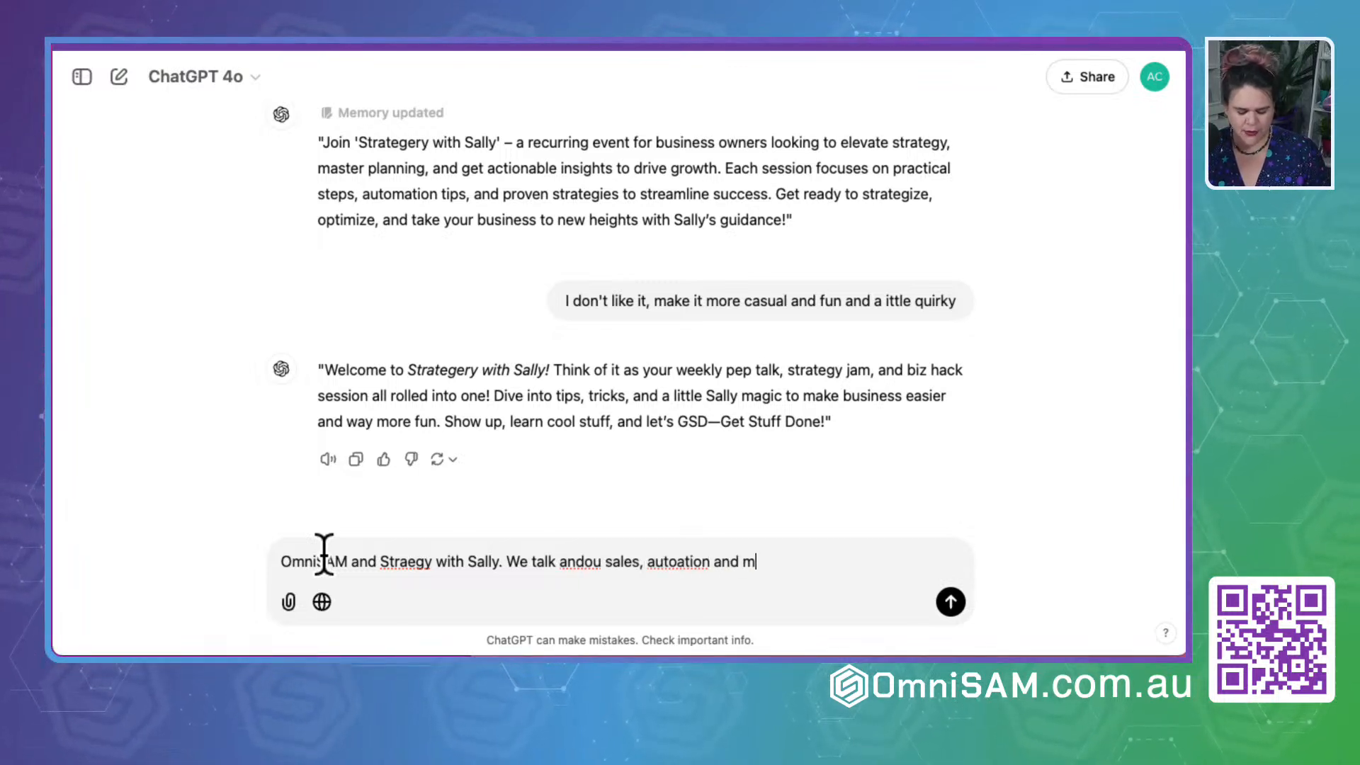
{"action": "type", "text": "arketing streategy to"}
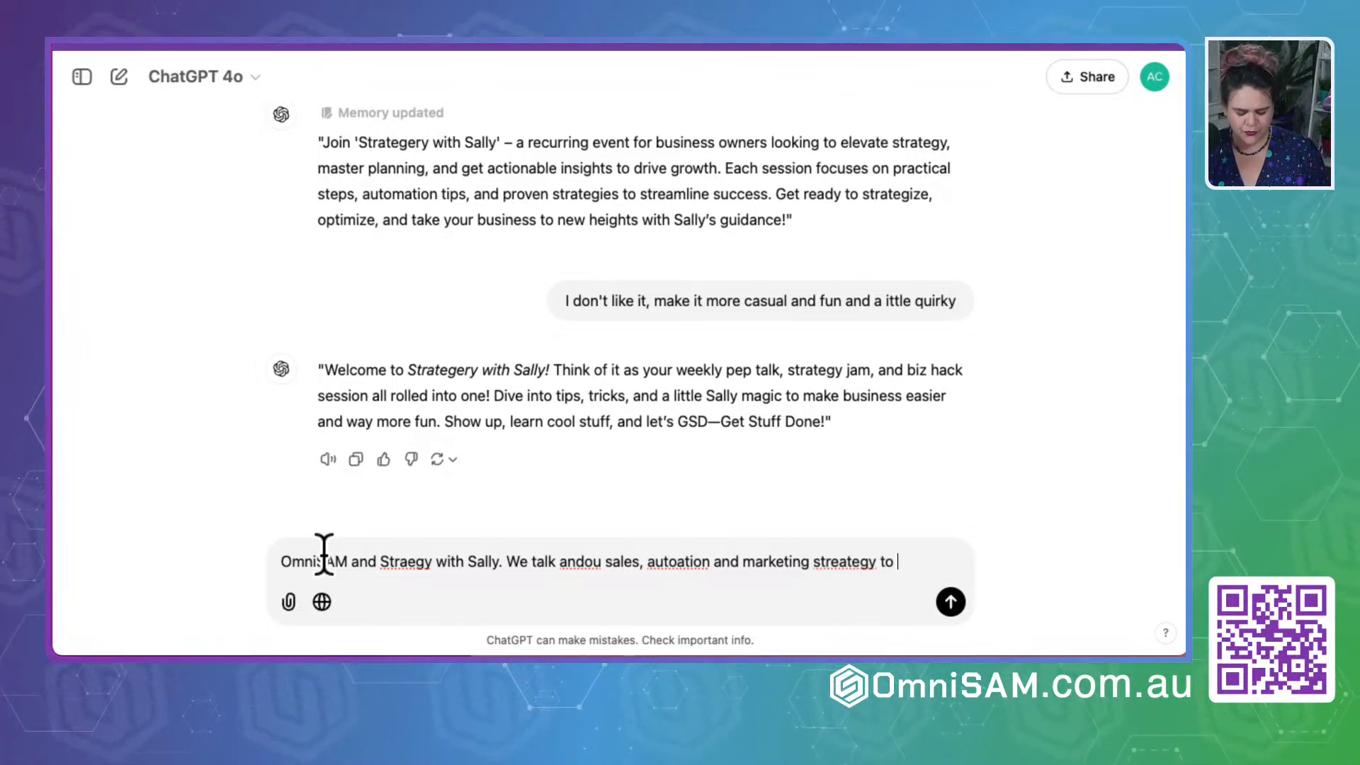
{"action": "type", "text": " help business o"}
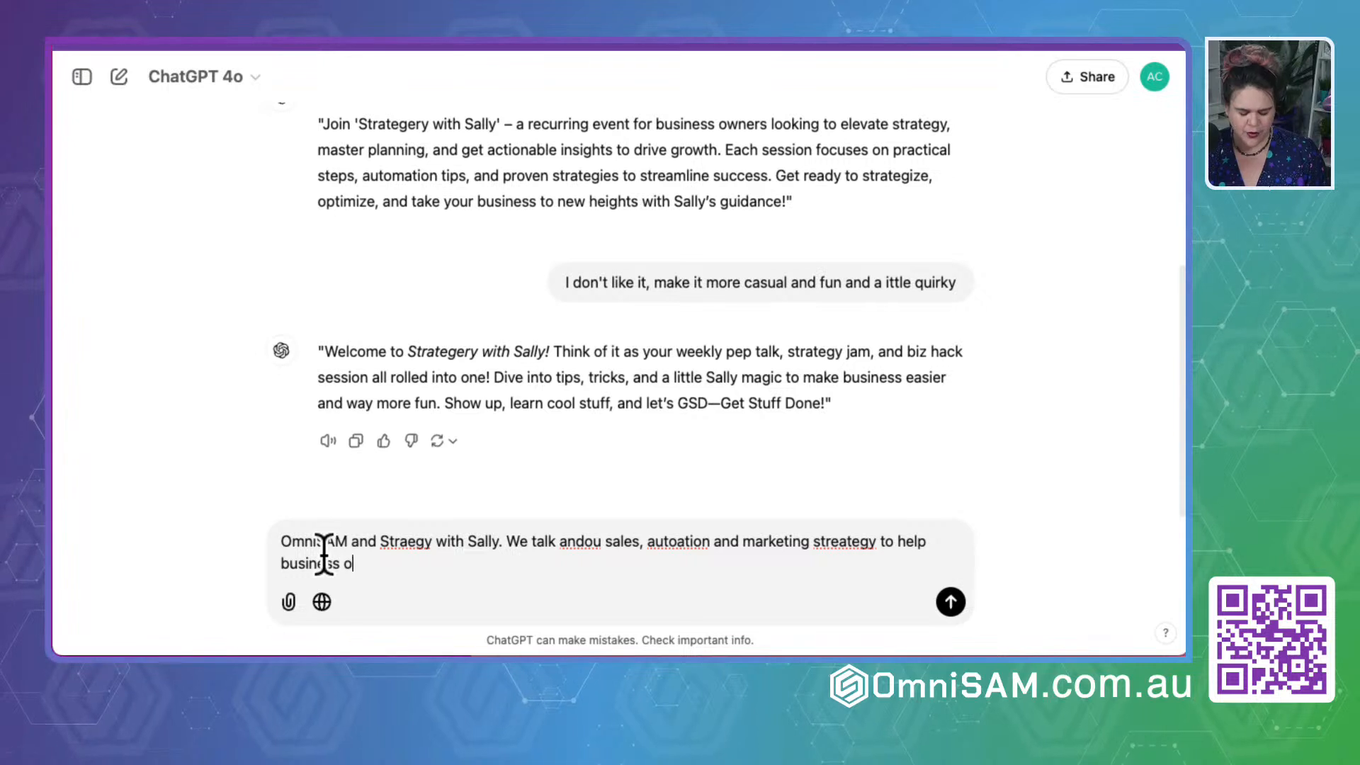
{"action": "type", "text": "wners s"}
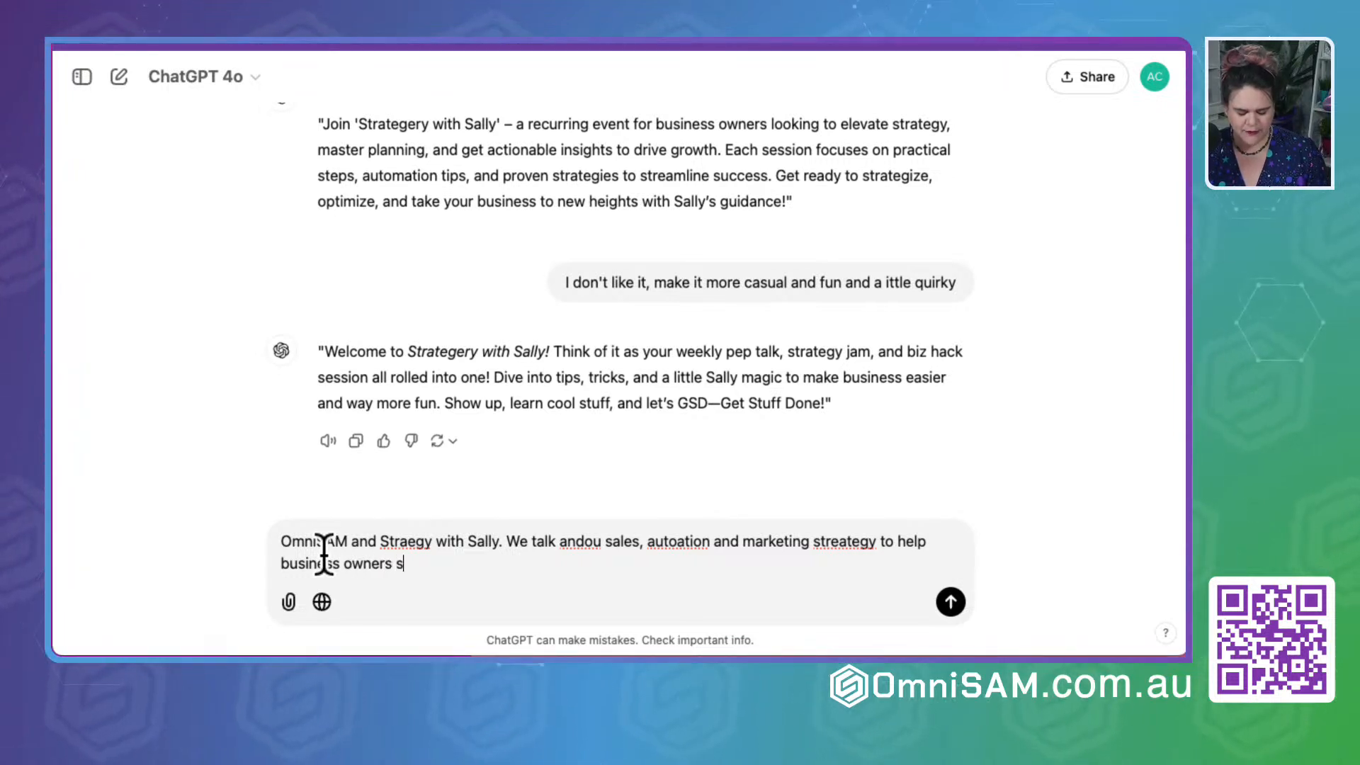
{"action": "type", "text": "ave time so they can do more "}
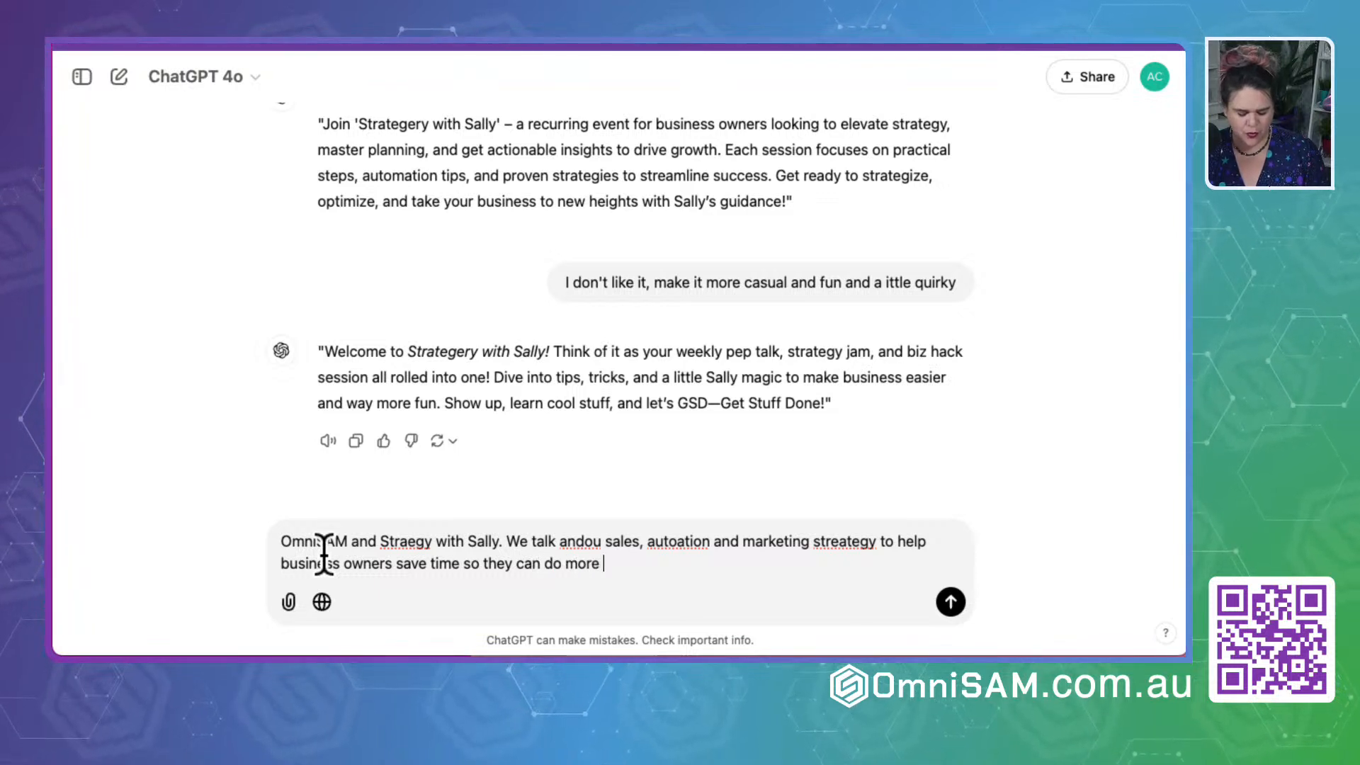
{"action": "type", "text": "of what they lvoe doing"}
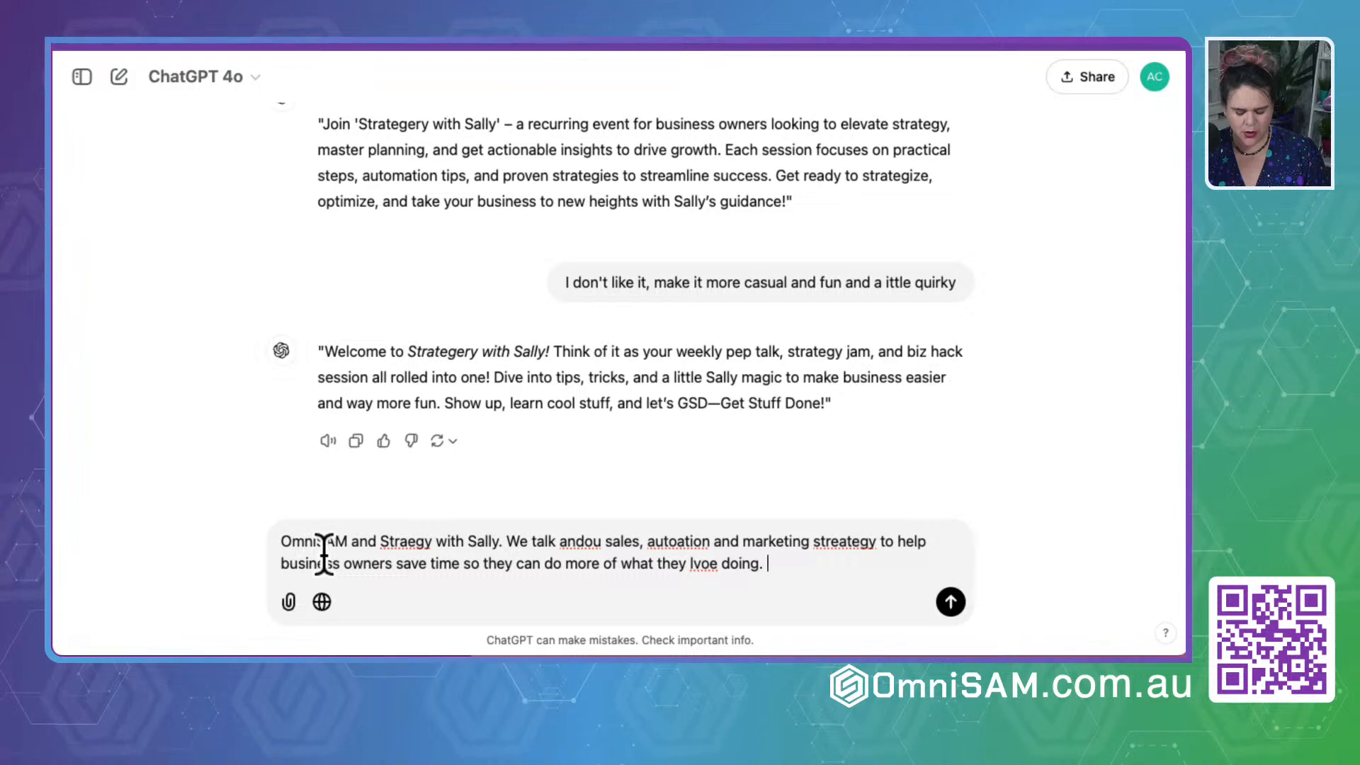
{"action": "type", "text": ". Automation "}
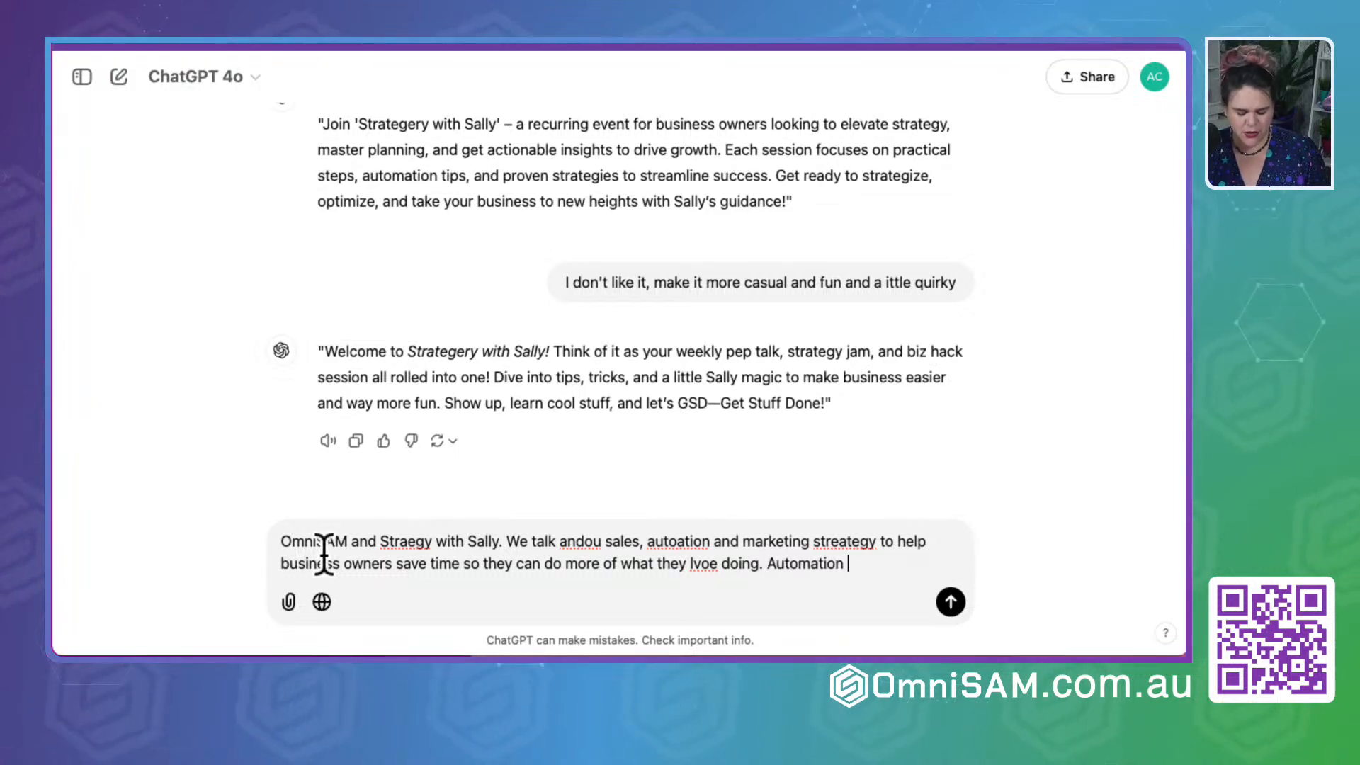
{"action": "type", "text": "nerd."}
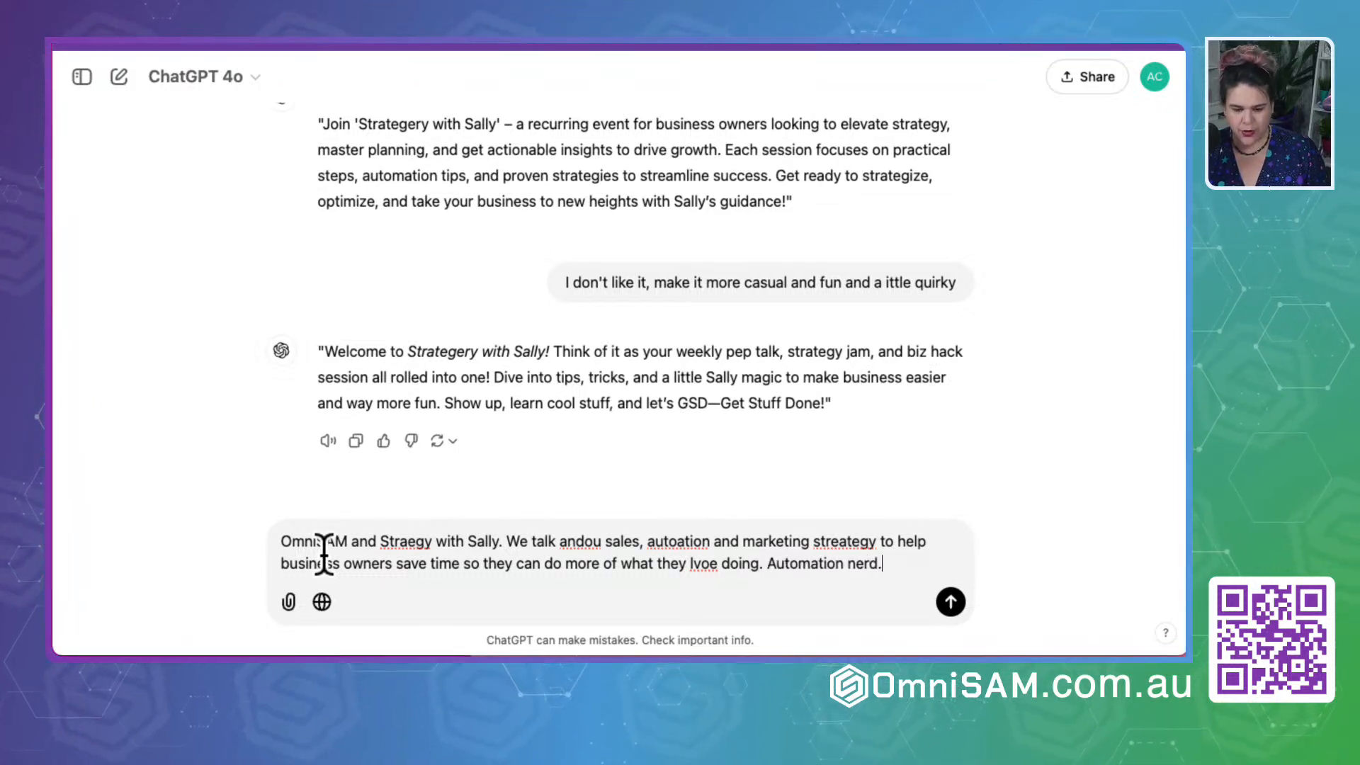
{"action": "key", "text": "Return"}
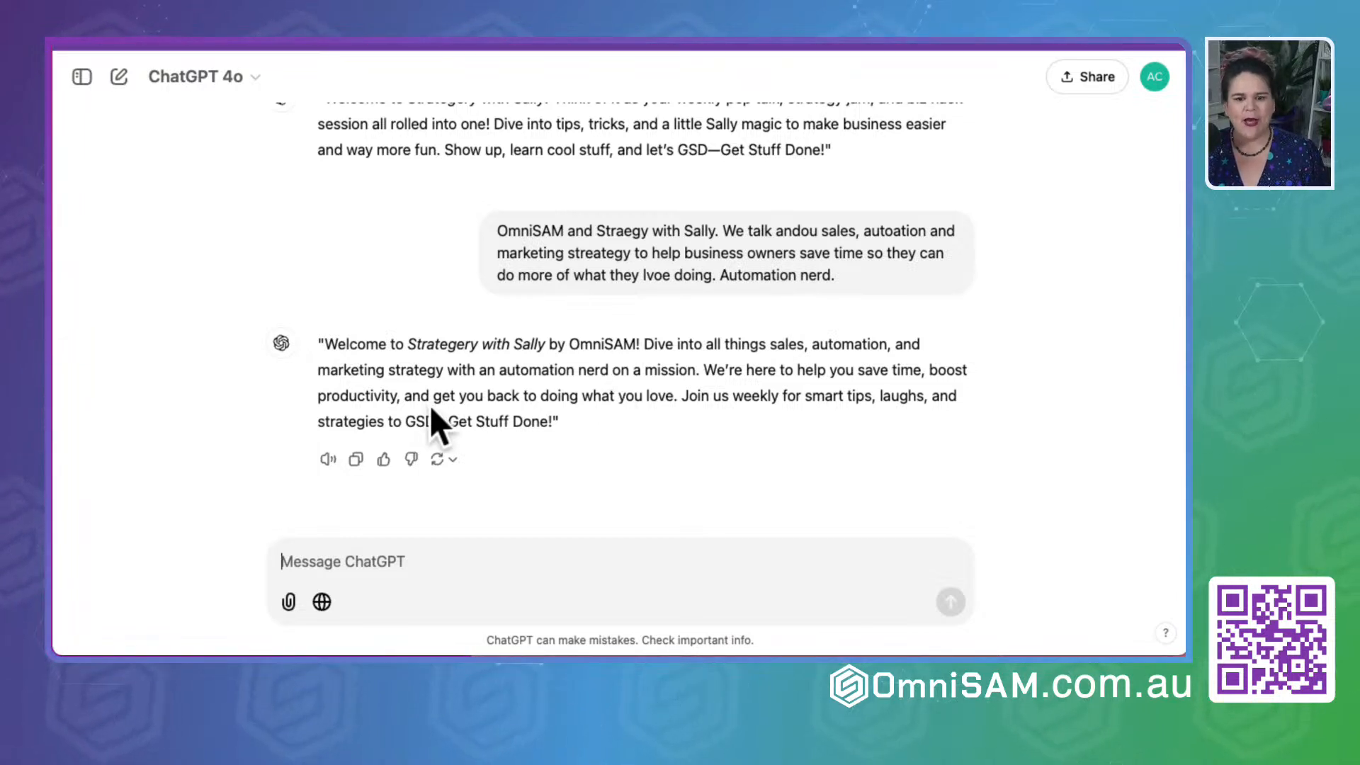
- Copy ChatGPT's latest description and paste it into the event's Description in OmniSAM
{"action": "left_click", "coordinate": [559, 422]}
{"action": "left_click_drag", "start_coordinate": [559, 424], "coordinate": [320, 335]}
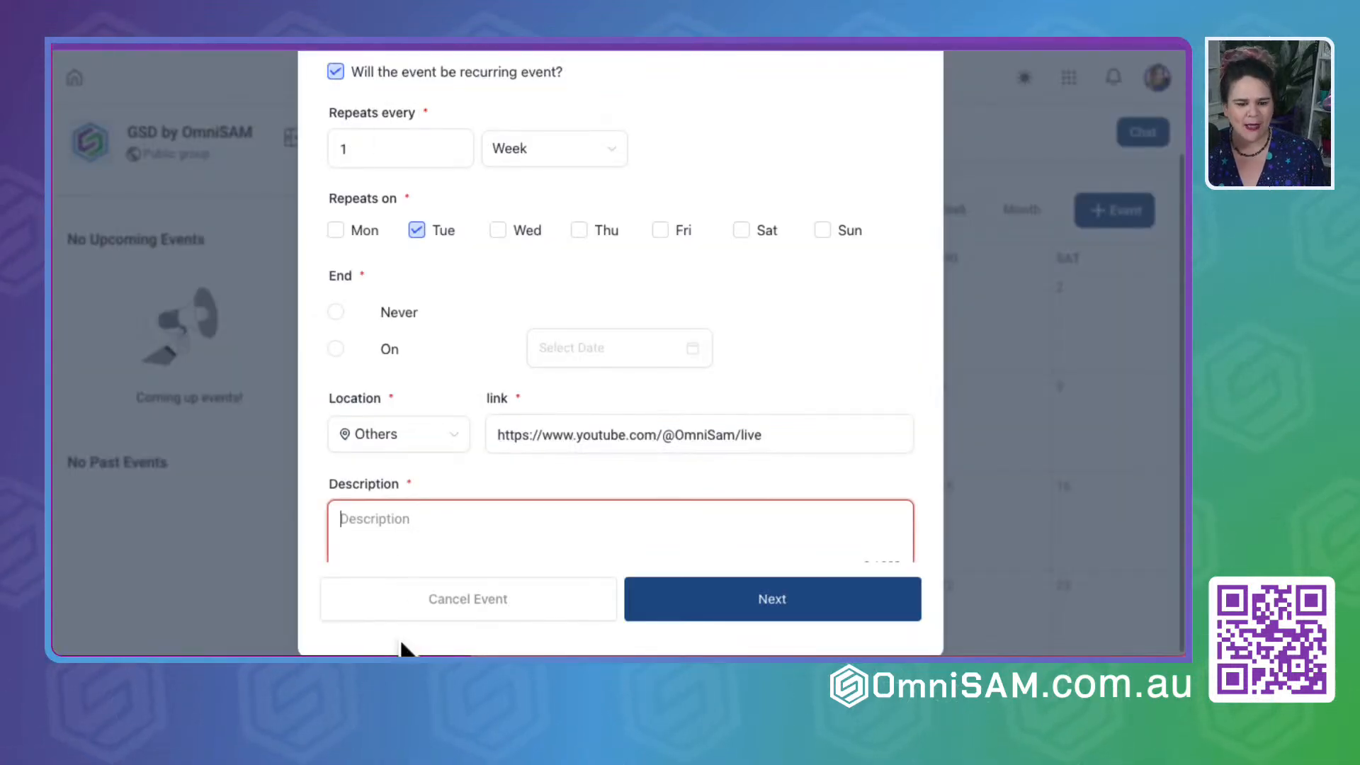
{"action": "type", "text": "\"Welcome to Strategery with Sally by OmniSAM! Dive into all things sales, automation, and marketing strategy with an automation nerd on a mission. We’re here to help you save time, boost productivity, and get you back to doing what you love. Join us weekly for smart tips, laughs, and strategies to G"}
{"action": "scroll", "coordinate": [577, 350], "scroll_direction": "down", "scroll_amount": 5}
{"action": "left_click", "coordinate": [611, 362]}
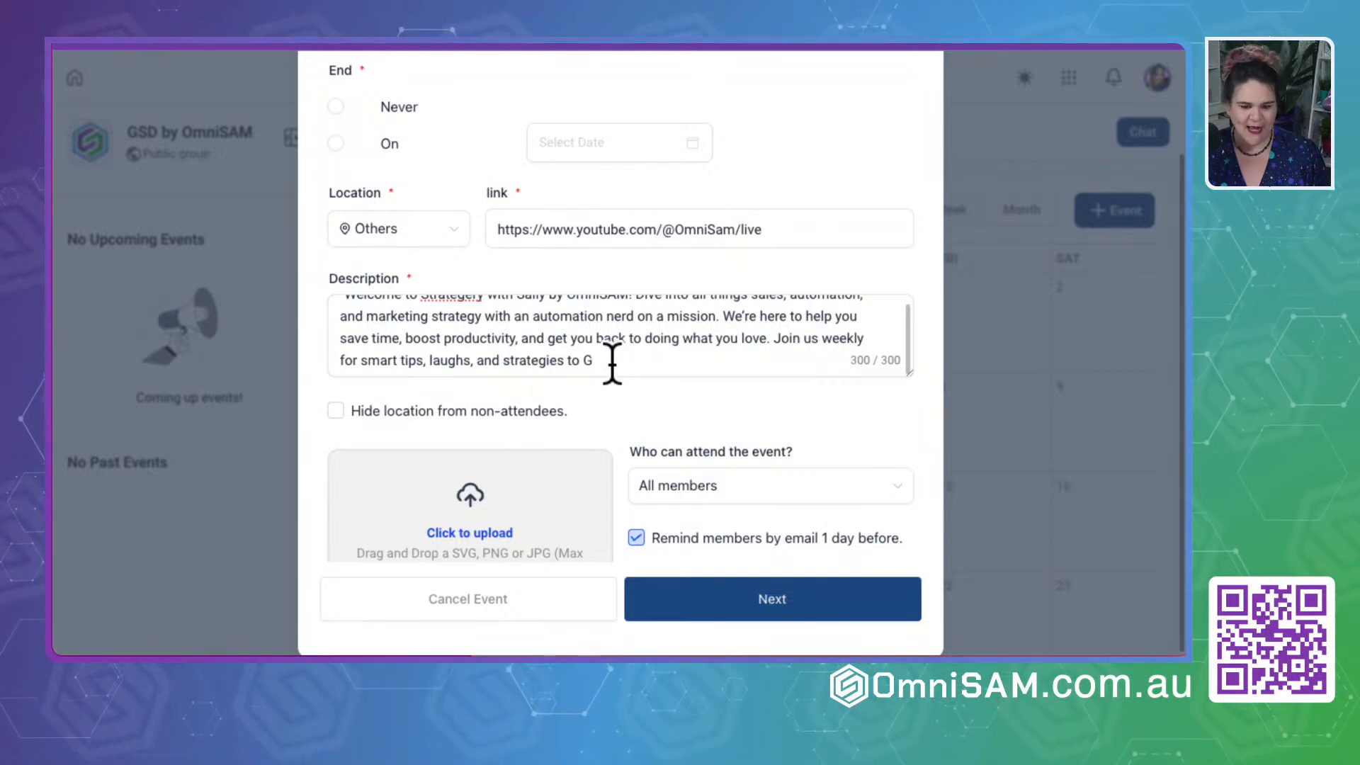
- Remove the opening quotation mark and "Welcome to" from the event description, and shorten "Strategery" to "Strategey"
{"action": "scroll", "coordinate": [594, 339], "scroll_direction": "up", "scroll_amount": 1}
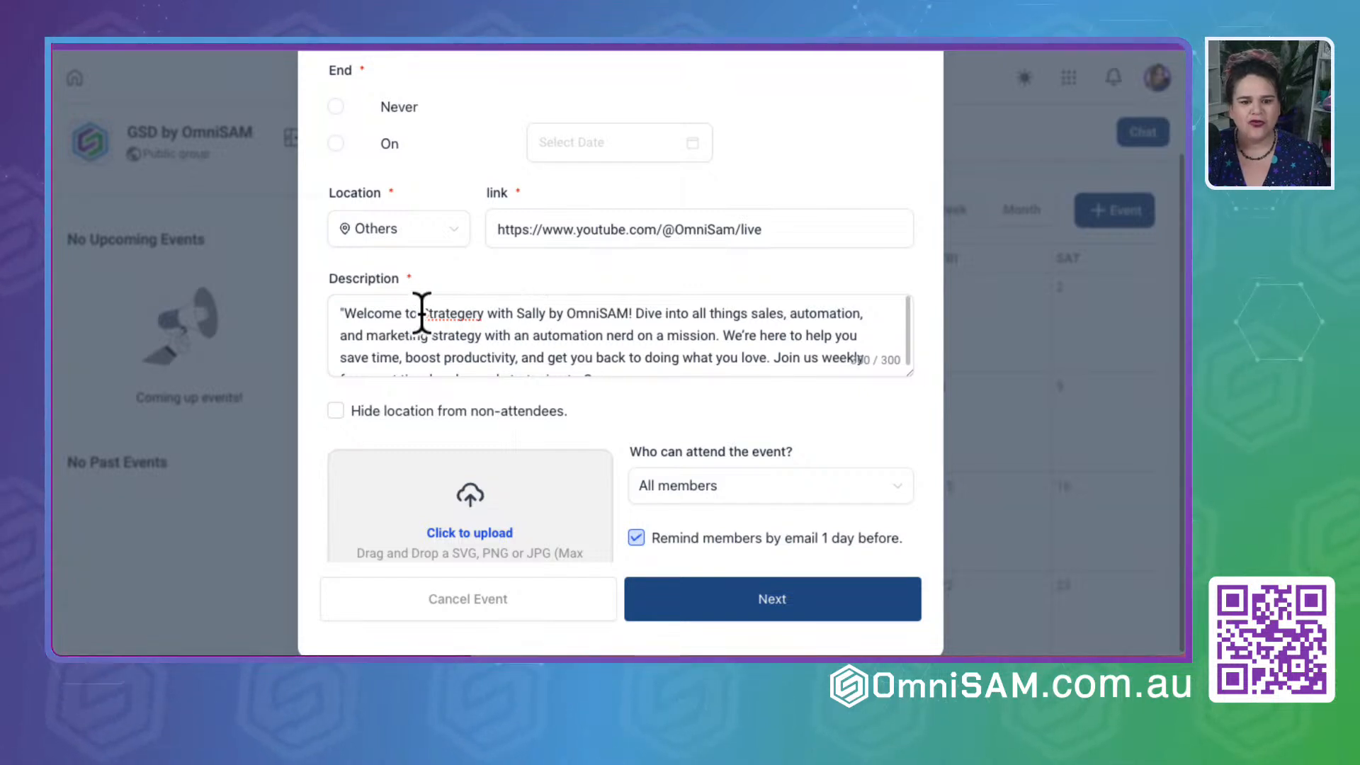
{"action": "left_click_drag", "start_coordinate": [422, 312], "coordinate": [188, 328]}
{"action": "key", "text": "BackSpace"}
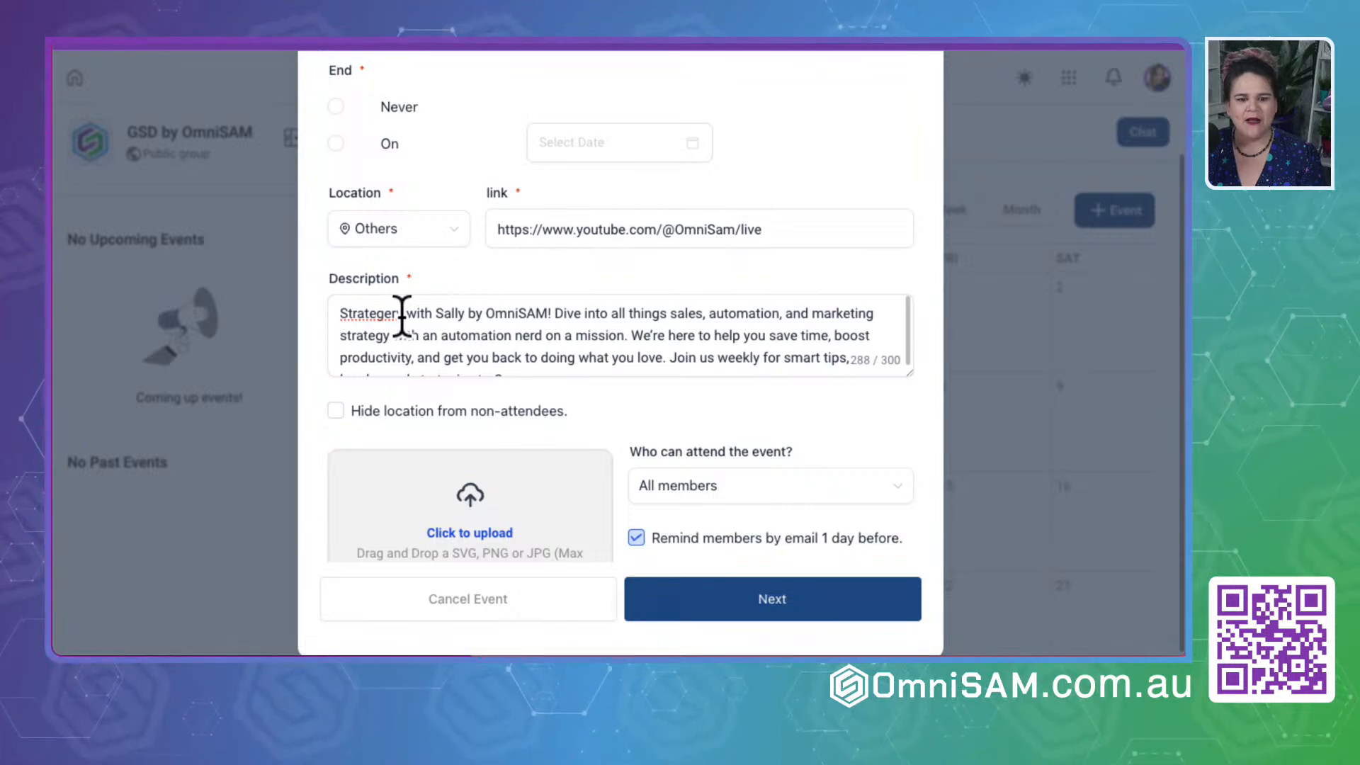
{"action": "key", "text": "BackSpace"}
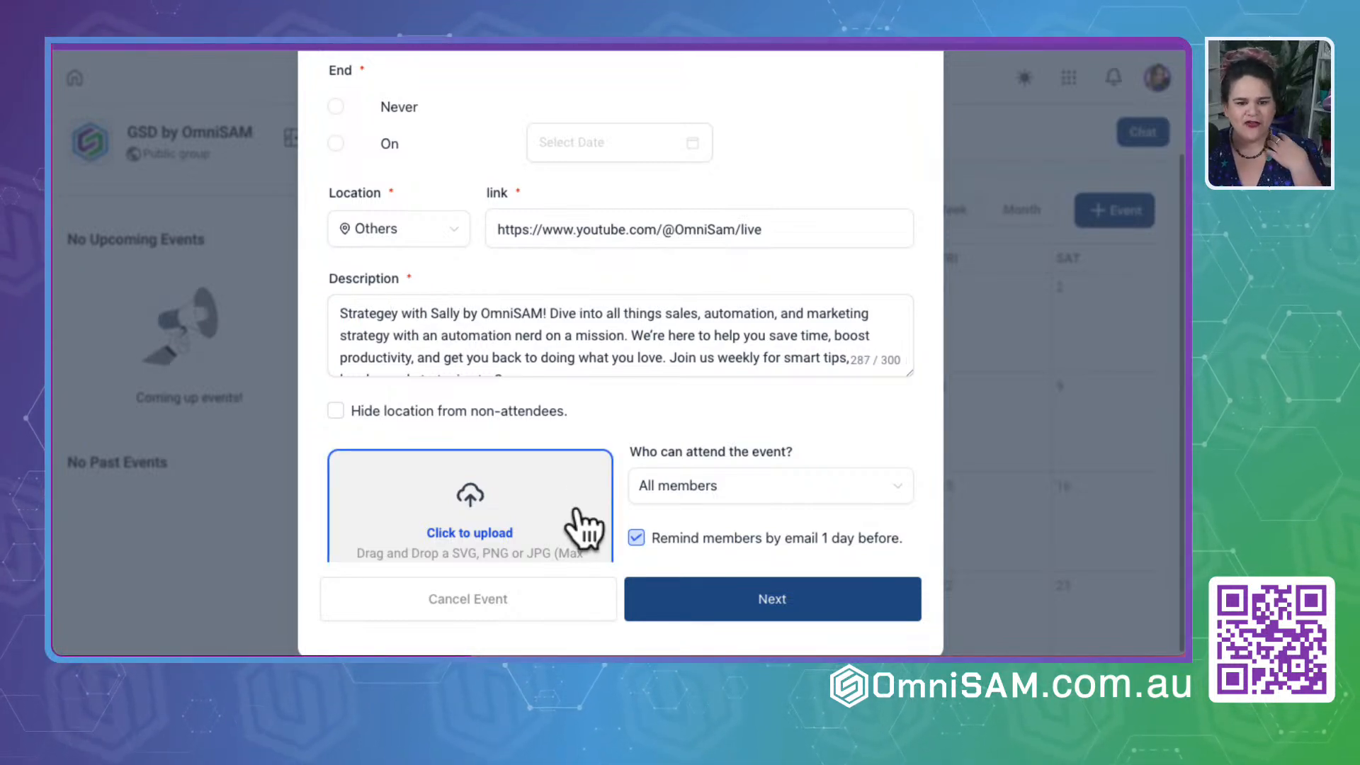
- Correct the first word of the event description to "Strategy" and complete its cut-off ending as "strategies to GSD!"
{"action": "key", "text": "BackSpace"}
{"action": "key", "text": "BackSpace"}
{"action": "key", "text": "BackSpace"}
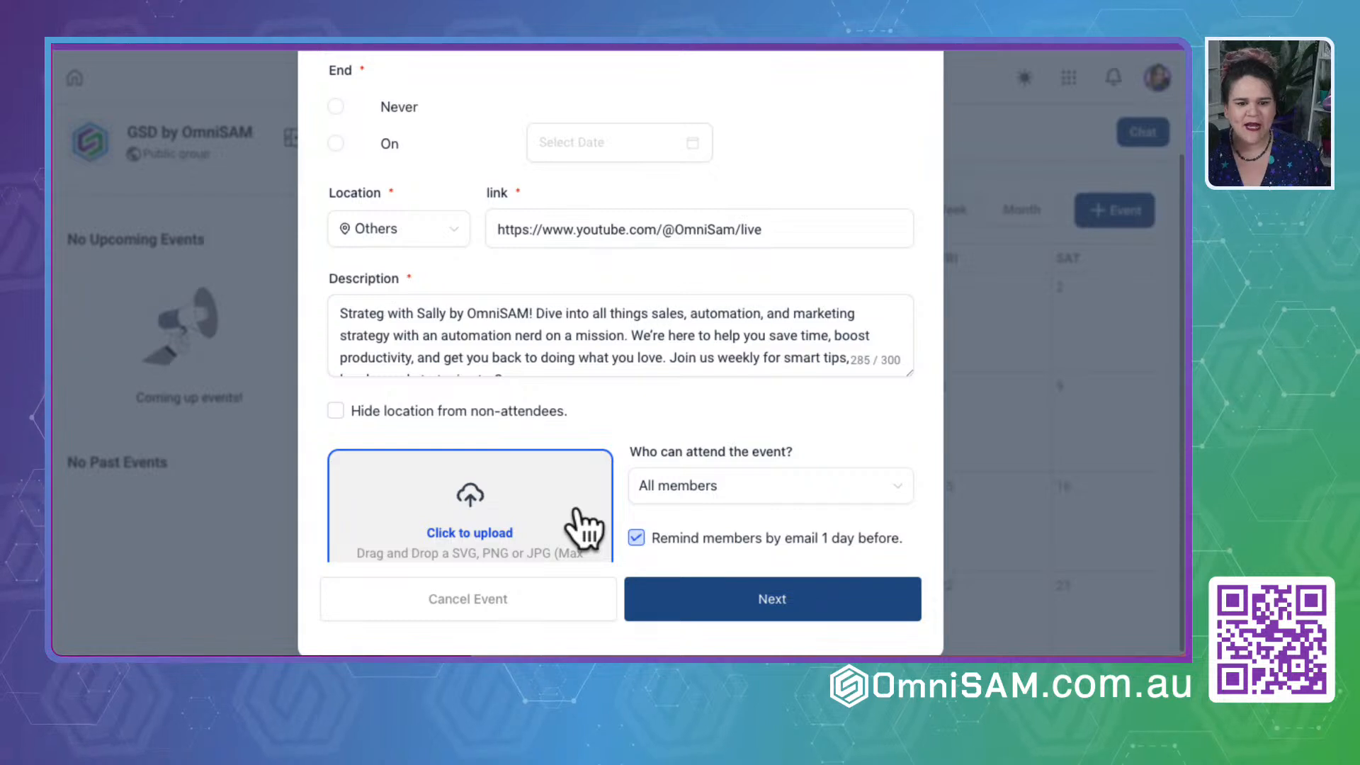
{"action": "type", "text": "gy"}
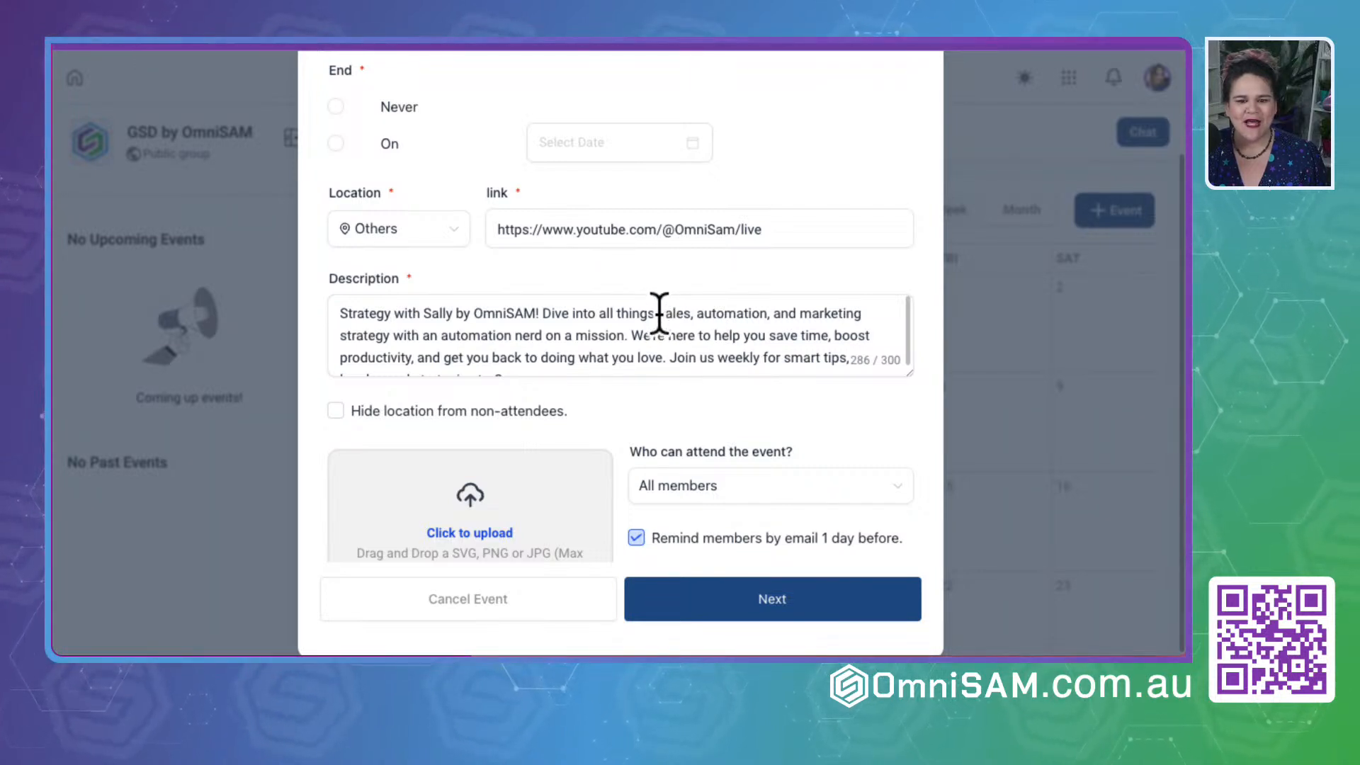
{"action": "scroll", "coordinate": [413, 326], "scroll_direction": "down", "scroll_amount": 1}
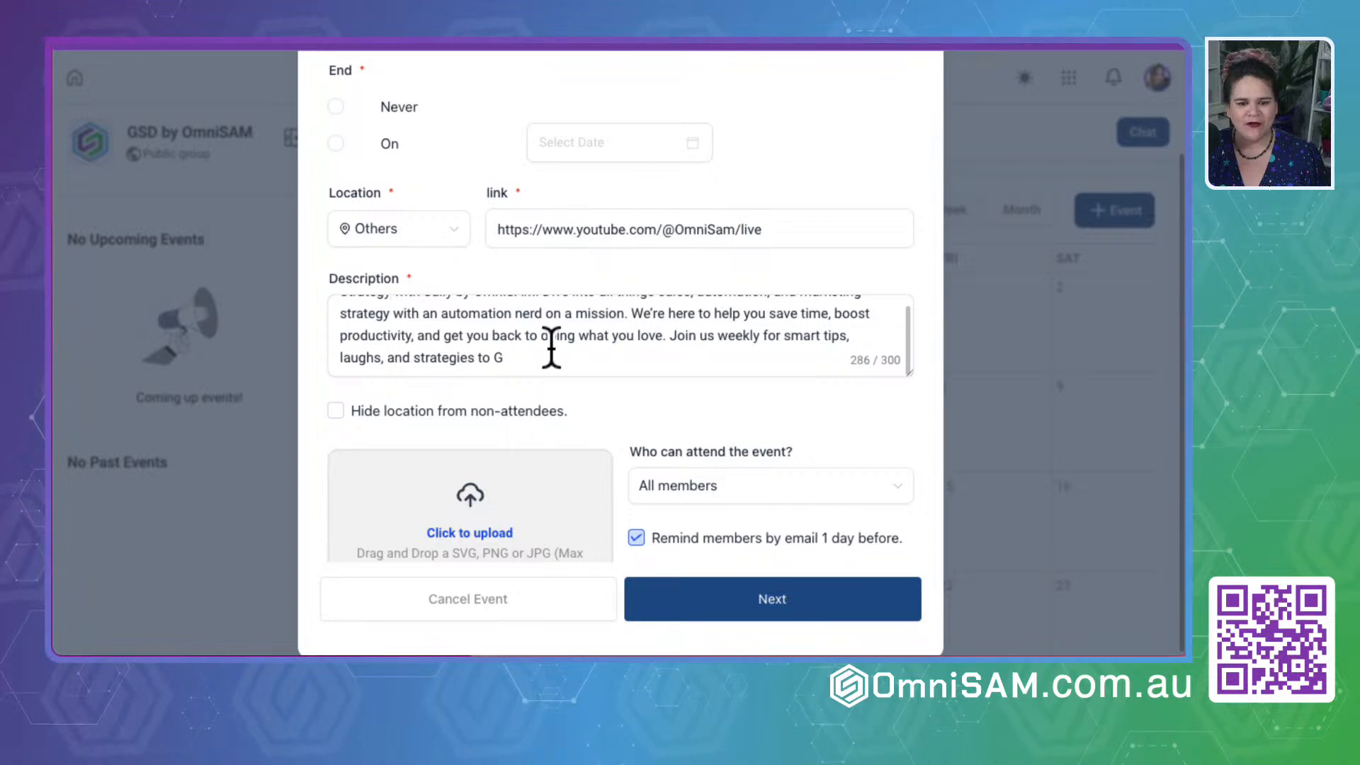
{"action": "left_click", "coordinate": [515, 358]}
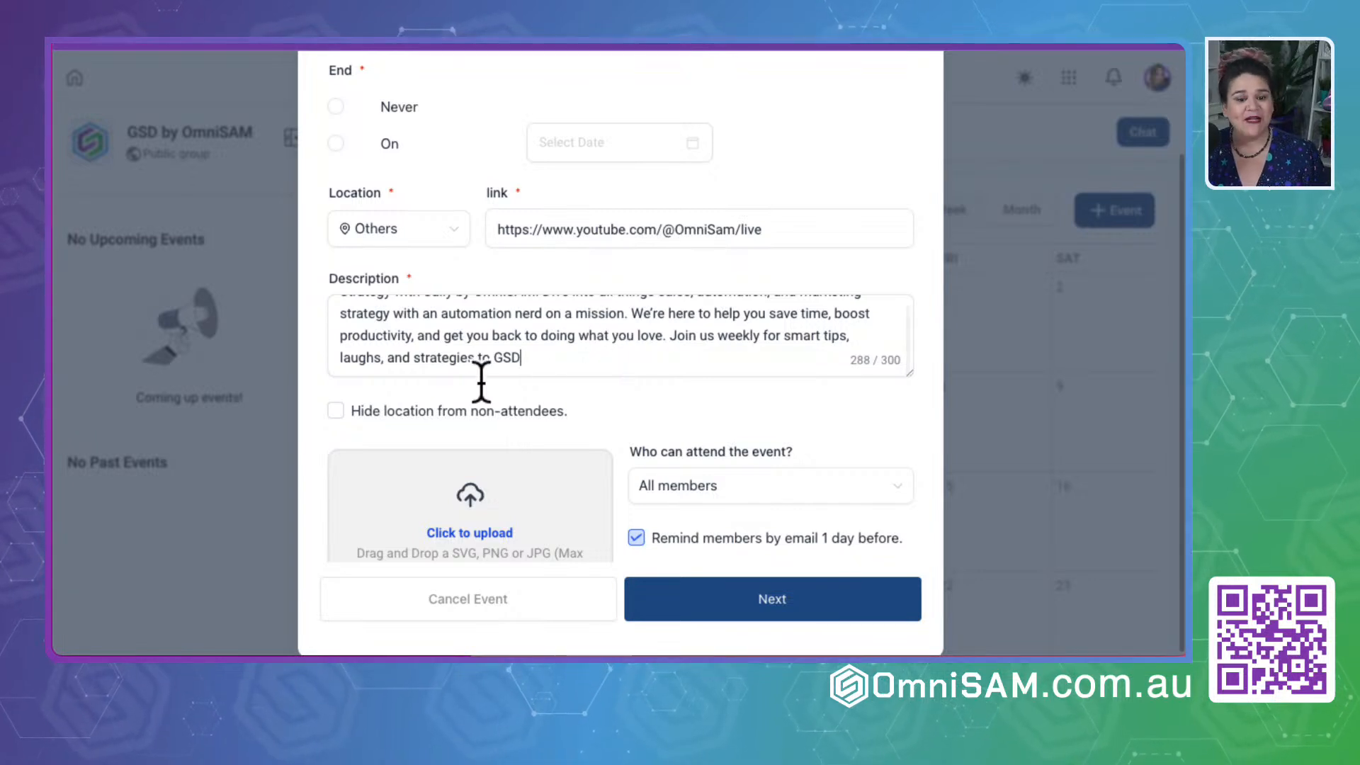
- Choose All members as the people who can attend the event
{"action": "scroll", "coordinate": [639, 391], "scroll_direction": "down", "scroll_amount": 1}
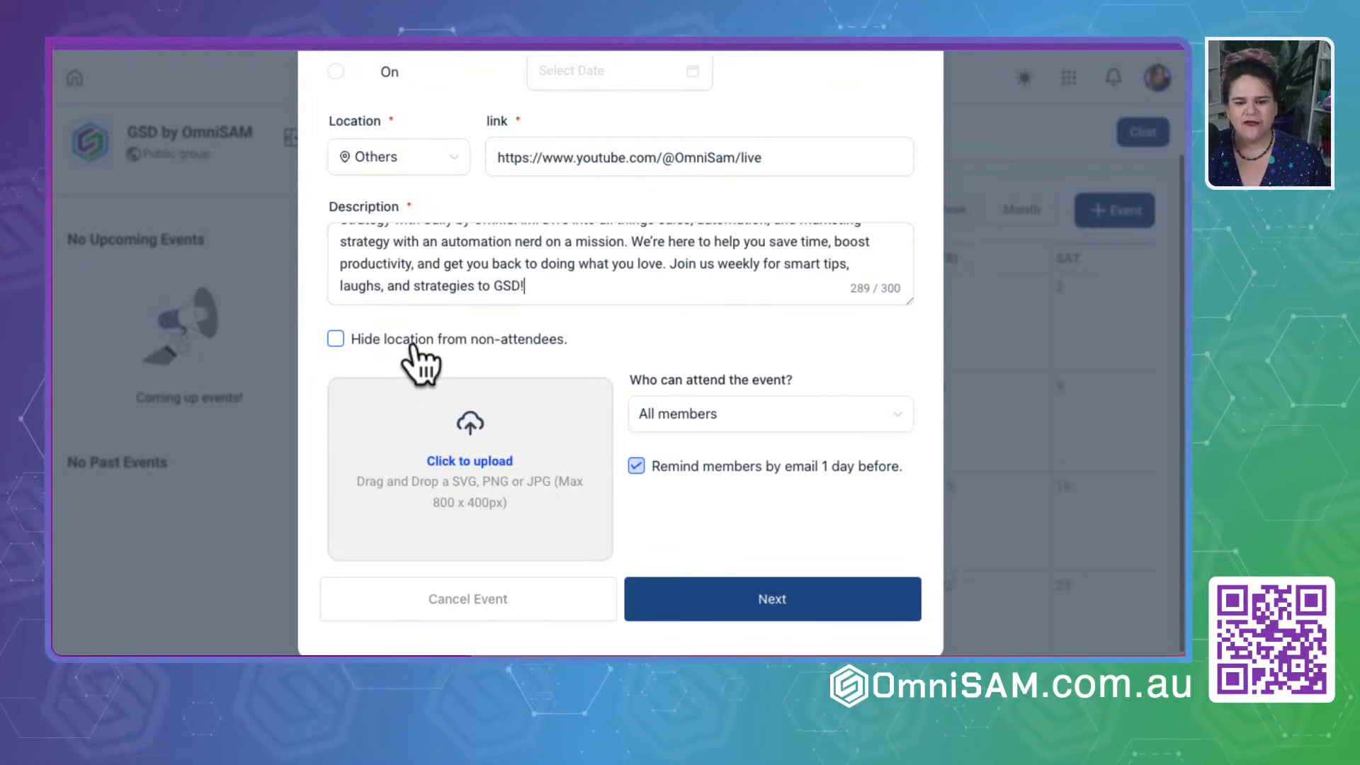
{"action": "scroll", "coordinate": [748, 363], "scroll_direction": "down", "scroll_amount": 1}
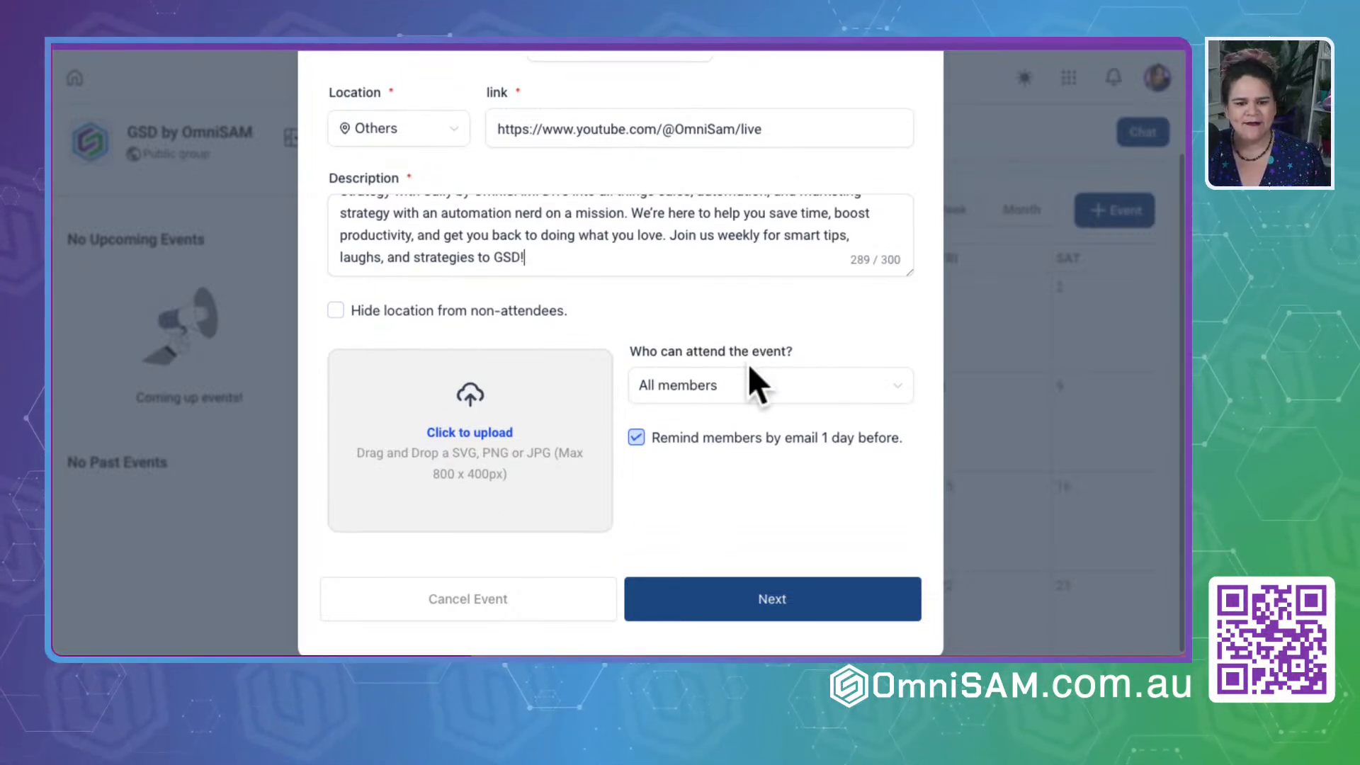
{"action": "left_click", "coordinate": [690, 395]}
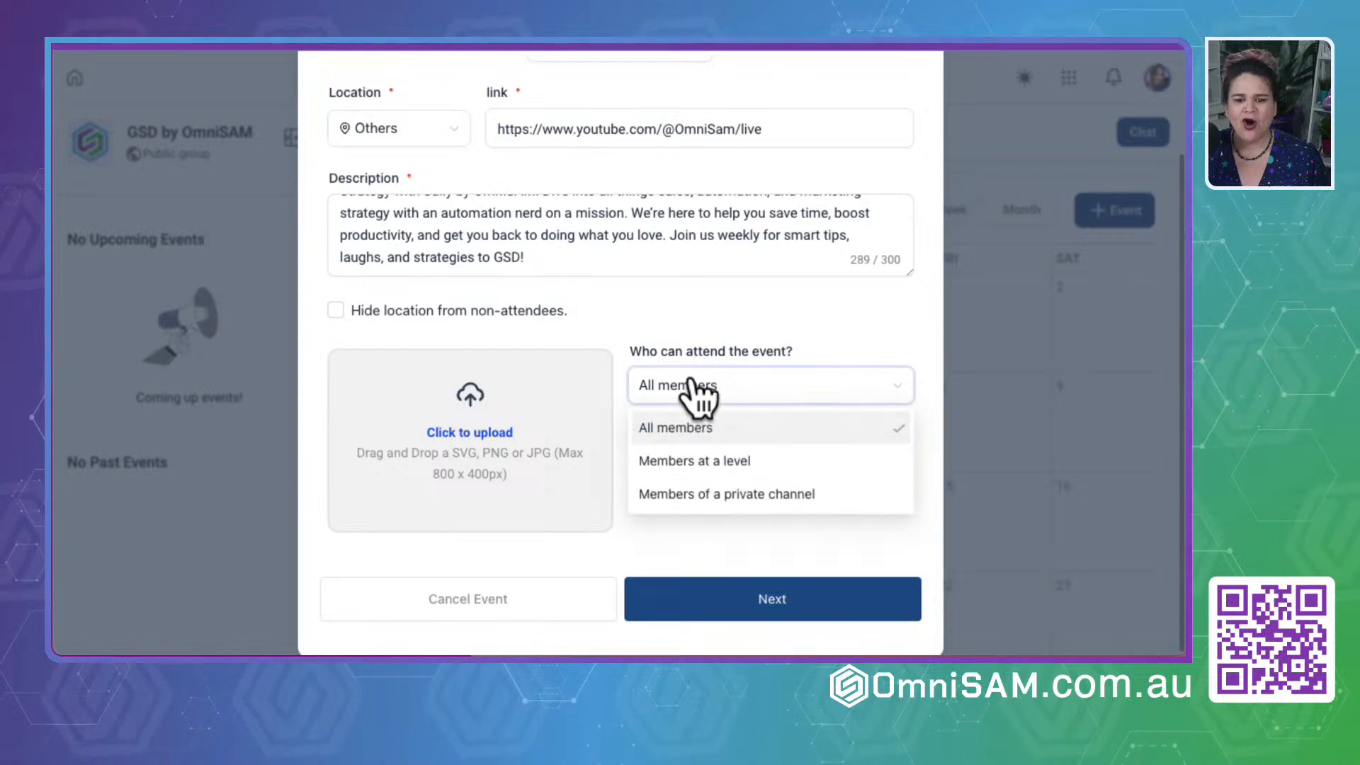
{"action": "left_click", "coordinate": [698, 433]}
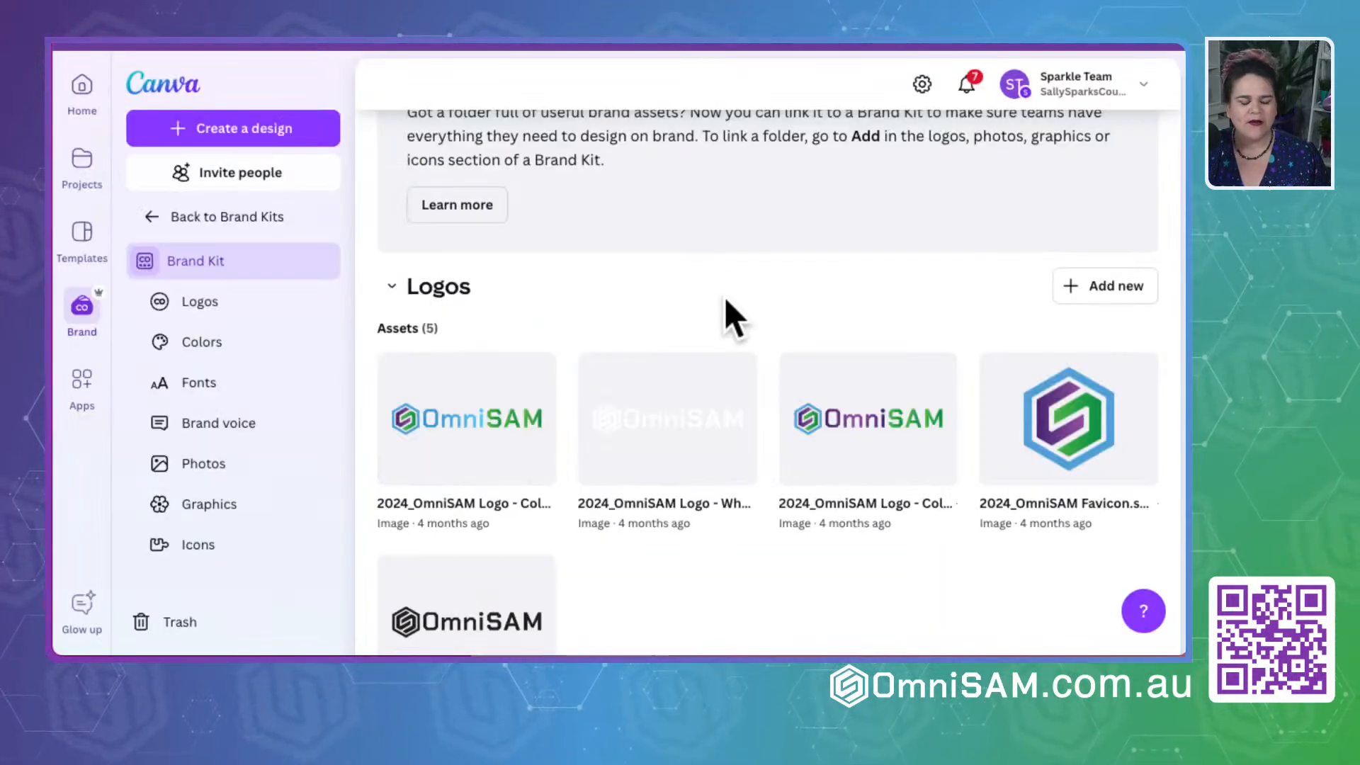
- Switch to Canva and create a new custom-size design 800 px wide and 400 px high
{"action": "scroll", "coordinate": [724, 296], "scroll_direction": "up", "scroll_amount": 3}
{"action": "left_click", "coordinate": [219, 134]}
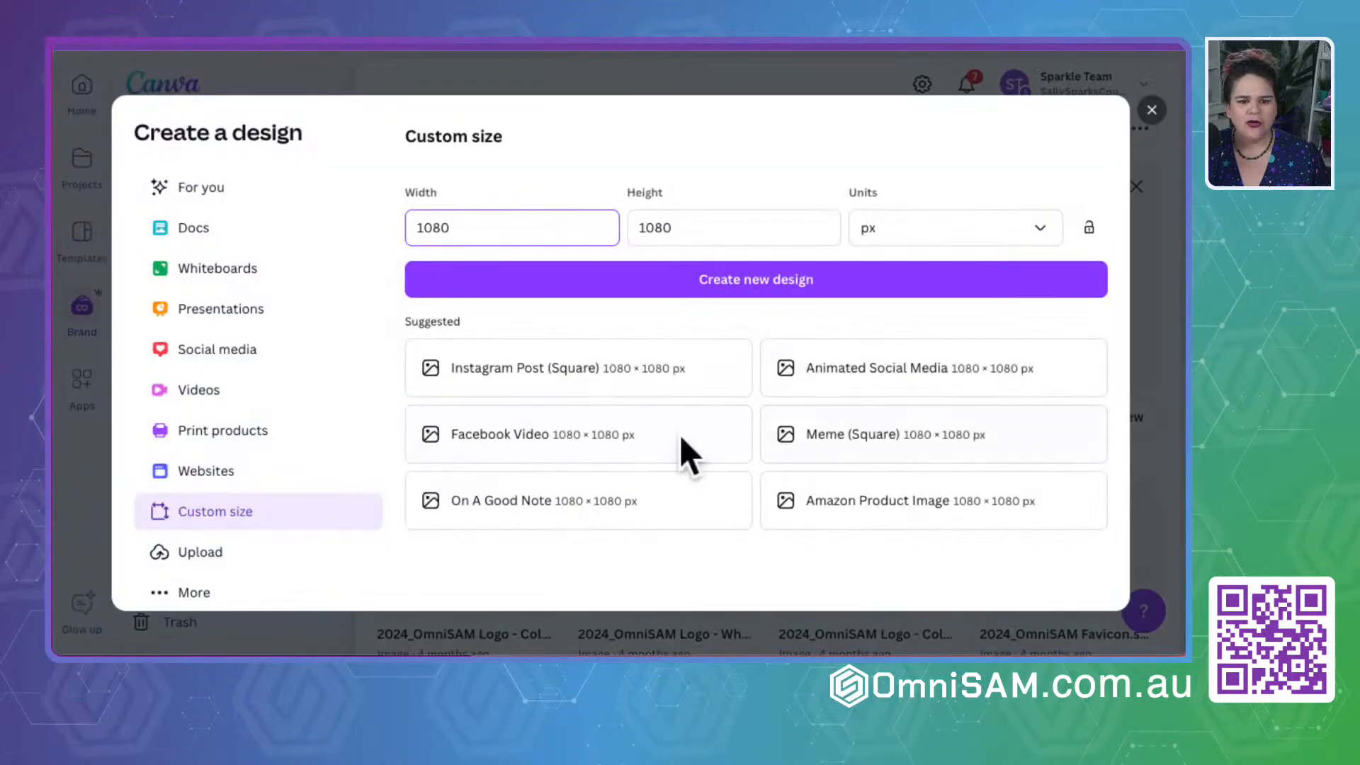
{"action": "double_click", "coordinate": [501, 227]}
{"action": "type", "text": "800"}
{"action": "key", "text": "Tab"}
{"action": "type", "text": "400"}
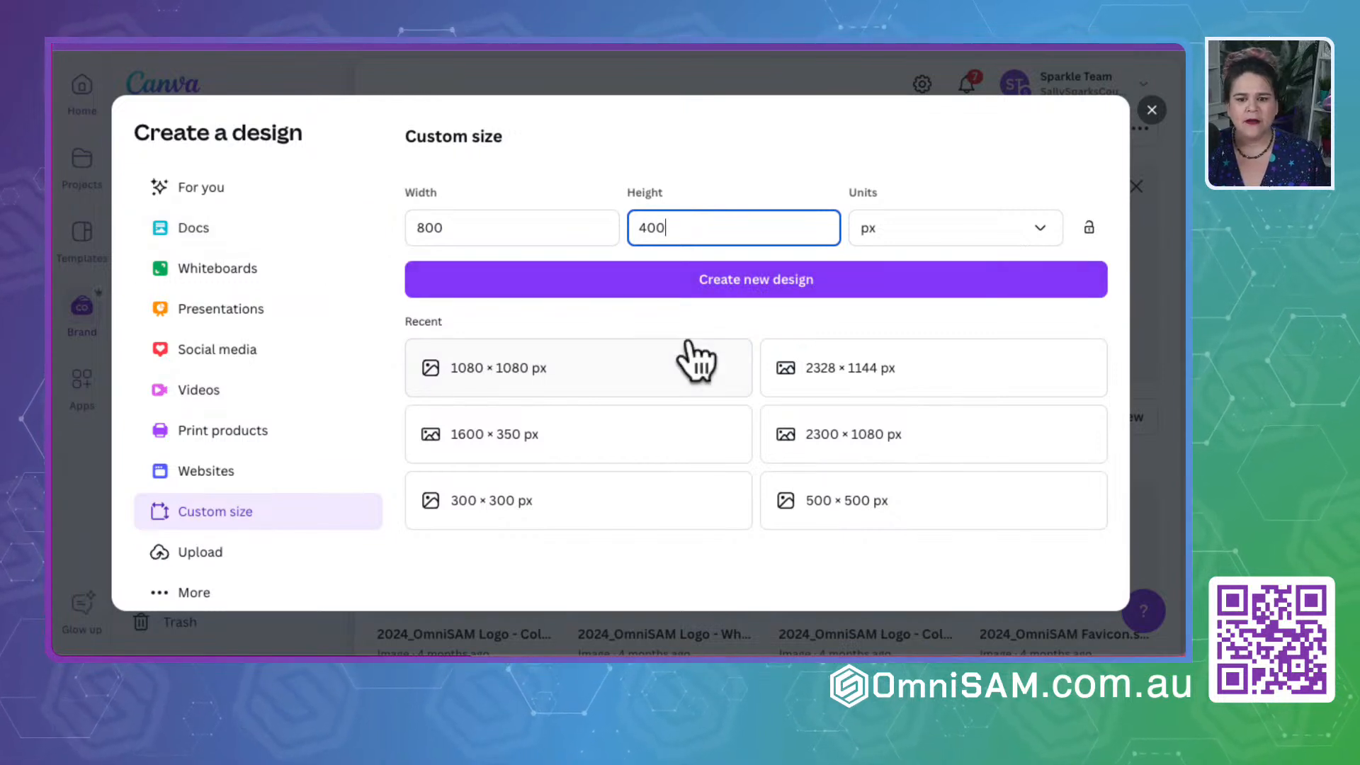
{"action": "left_click", "coordinate": [710, 287]}
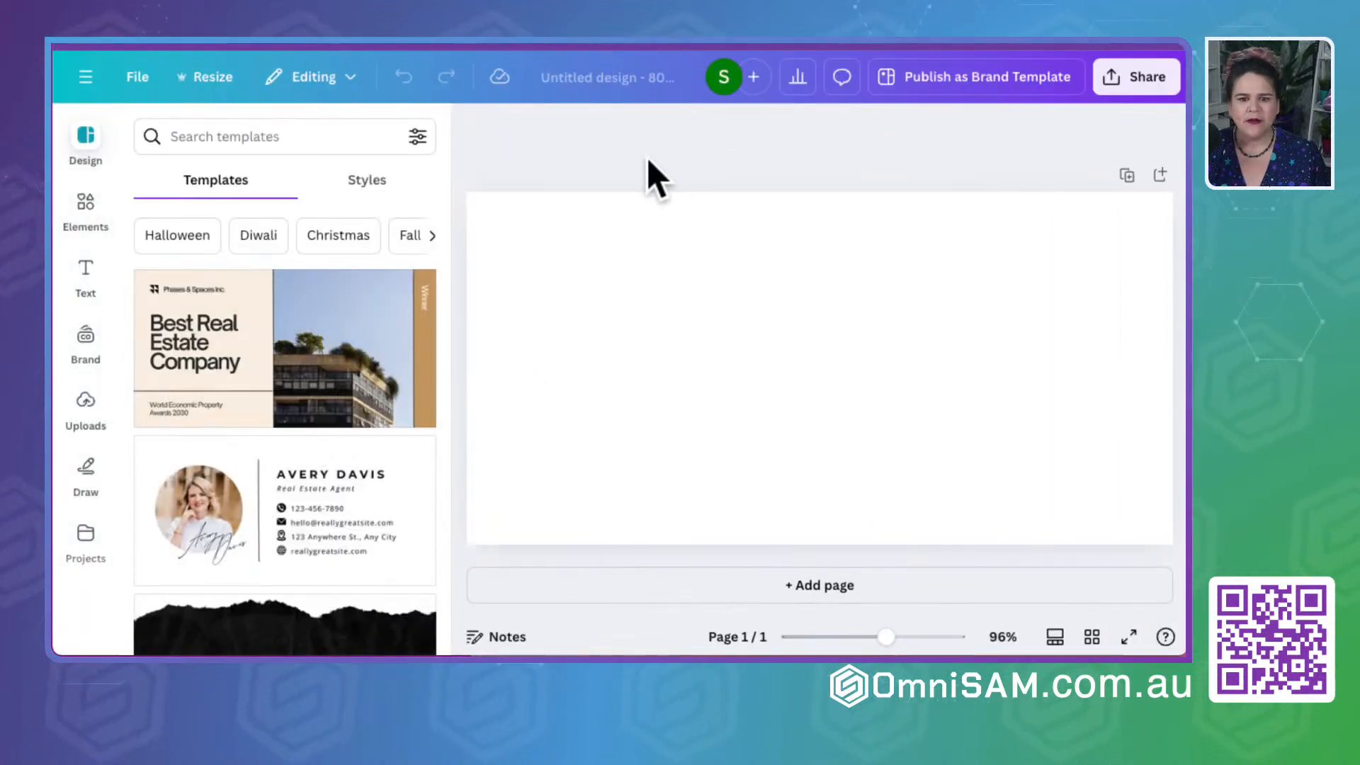
- Name the blank design after the strategy event, with a title starting "SwS - Strategy with"
{"action": "left_click", "coordinate": [648, 92]}
{"action": "key", "text": "BackSpace"}
{"action": "type", "text": "SwS"}
{"action": "left_click", "coordinate": [589, 162]}
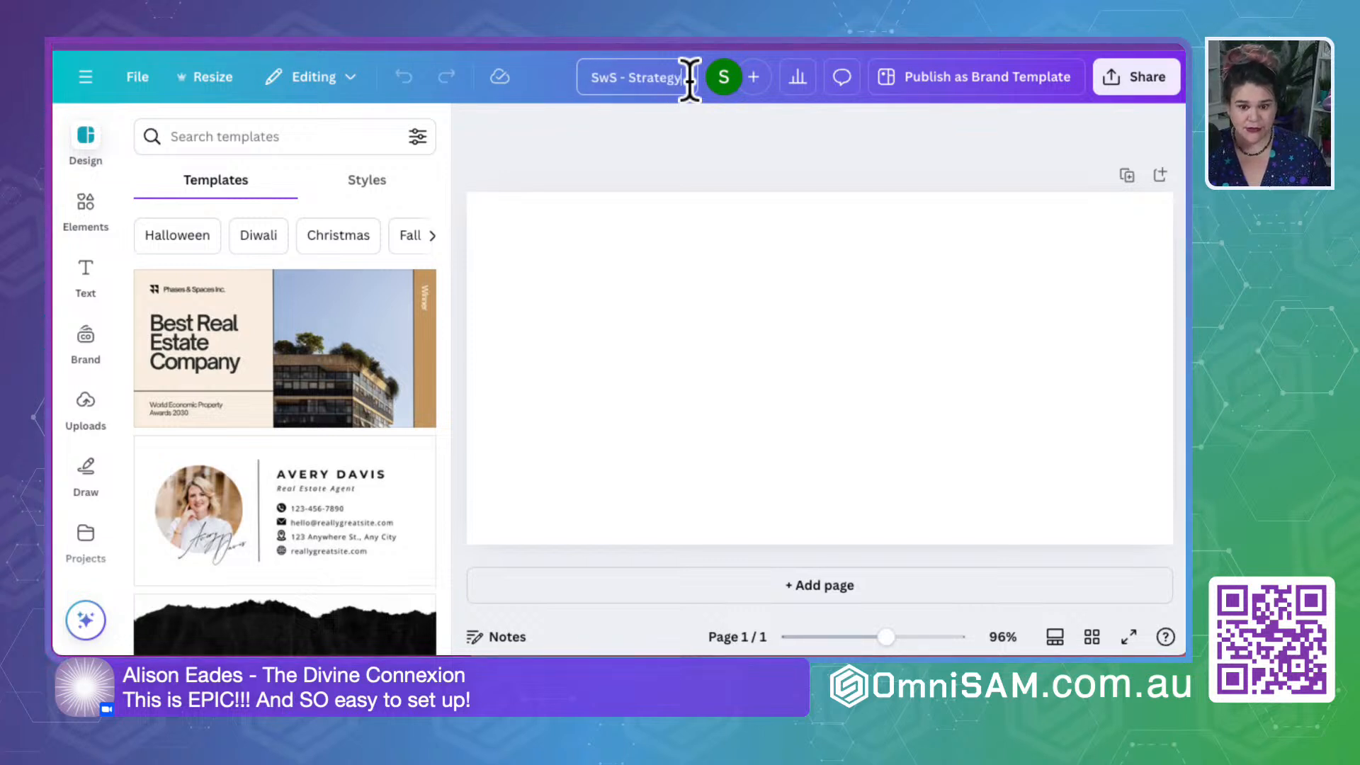
{"action": "type", "text": "with S..."}
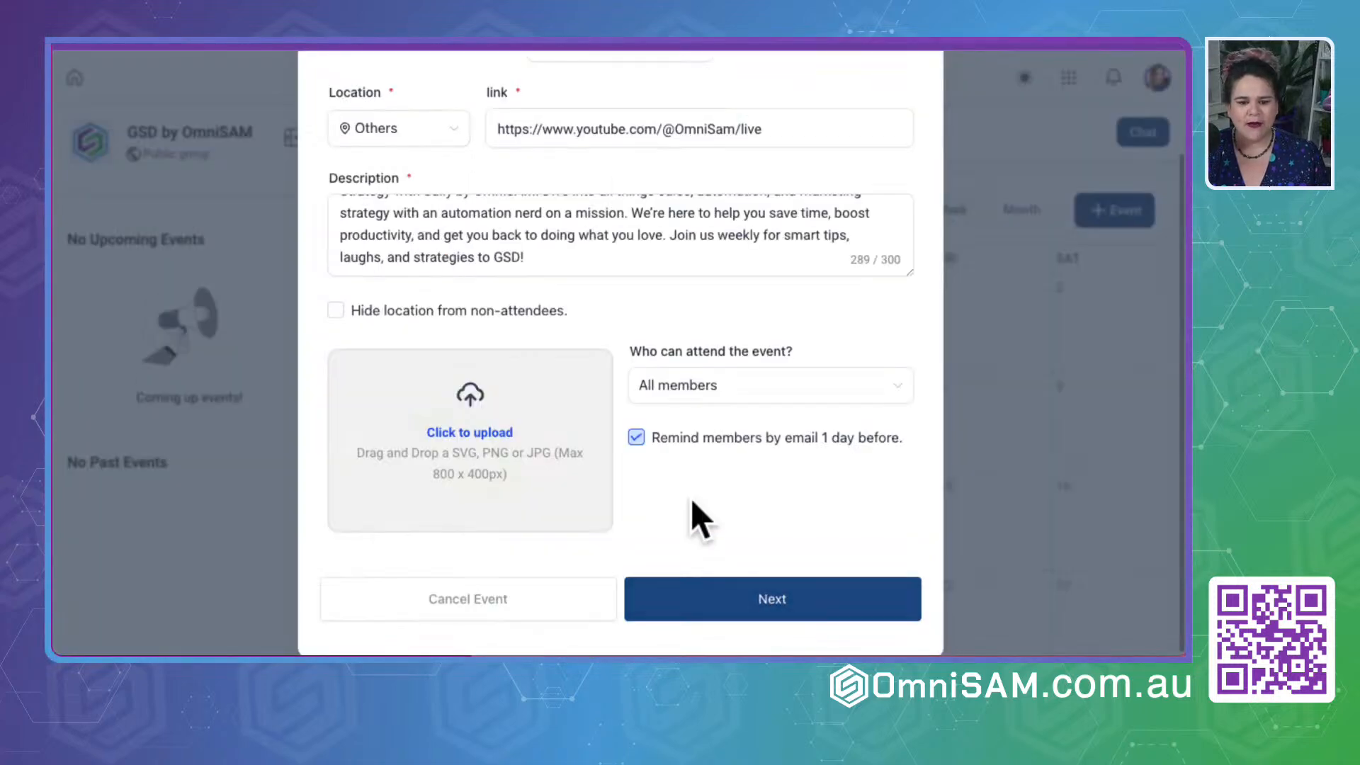
- Switch back to the OmniSAM event form and set the event's color to Violet
{"action": "scroll", "coordinate": [690, 499], "scroll_direction": "up", "scroll_amount": 2}
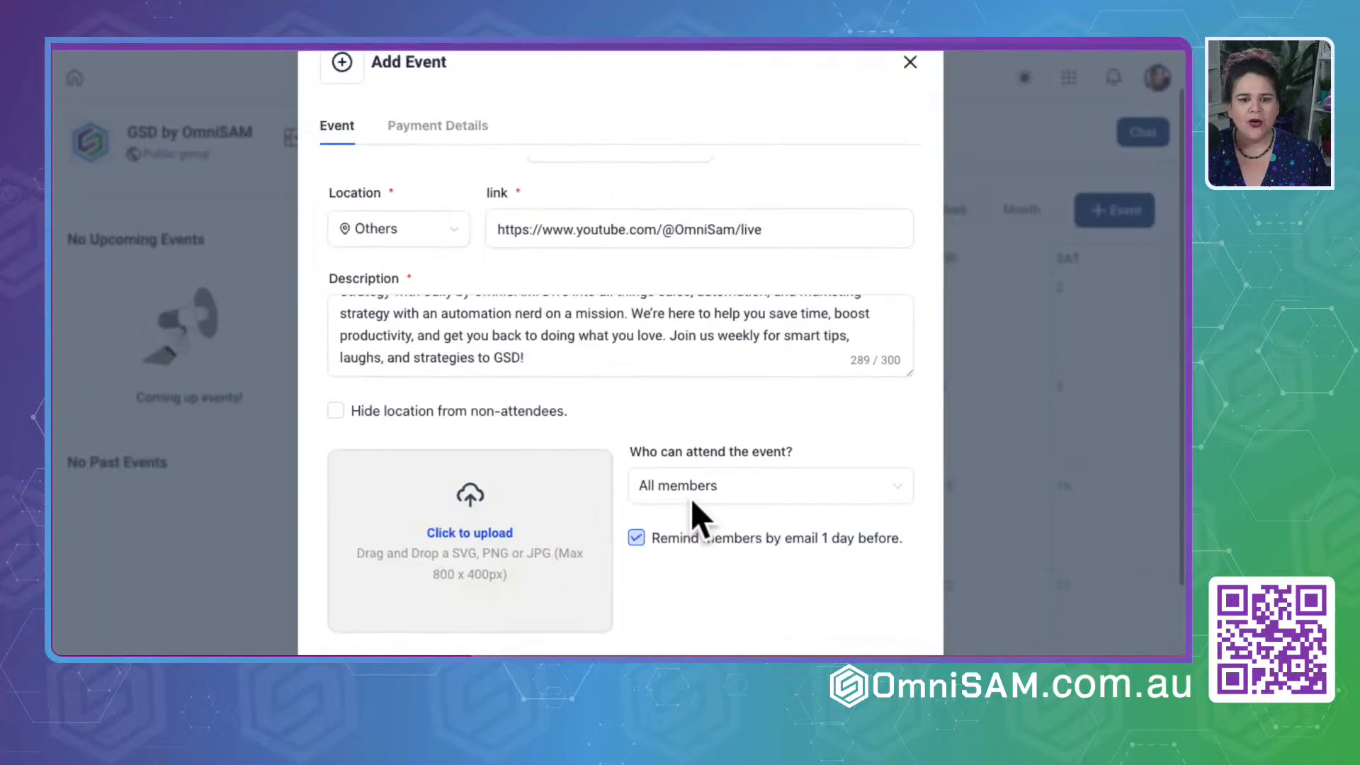
{"action": "scroll", "coordinate": [690, 498], "scroll_direction": "up", "scroll_amount": 1}
{"action": "scroll", "coordinate": [479, 368], "scroll_direction": "up", "scroll_amount": 2}
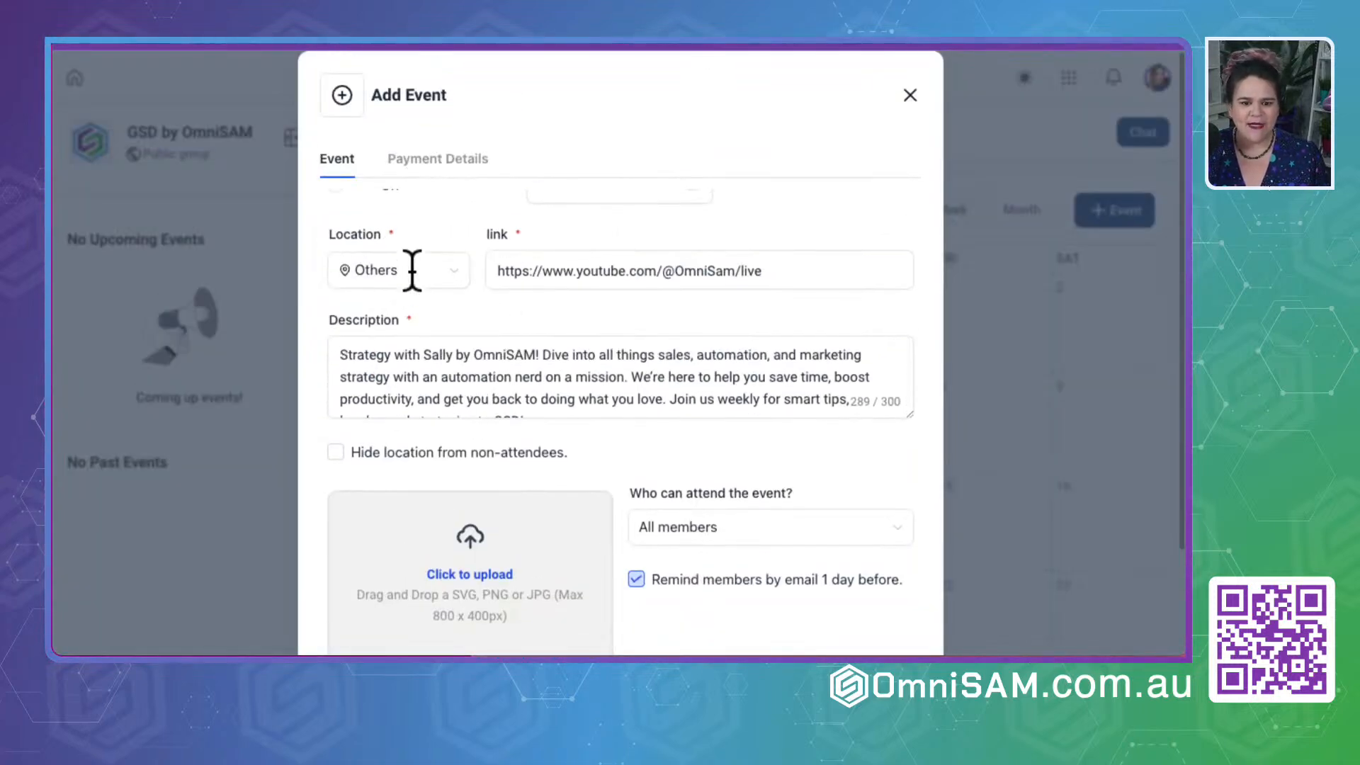
{"action": "scroll", "coordinate": [412, 276], "scroll_direction": "up", "scroll_amount": 8}
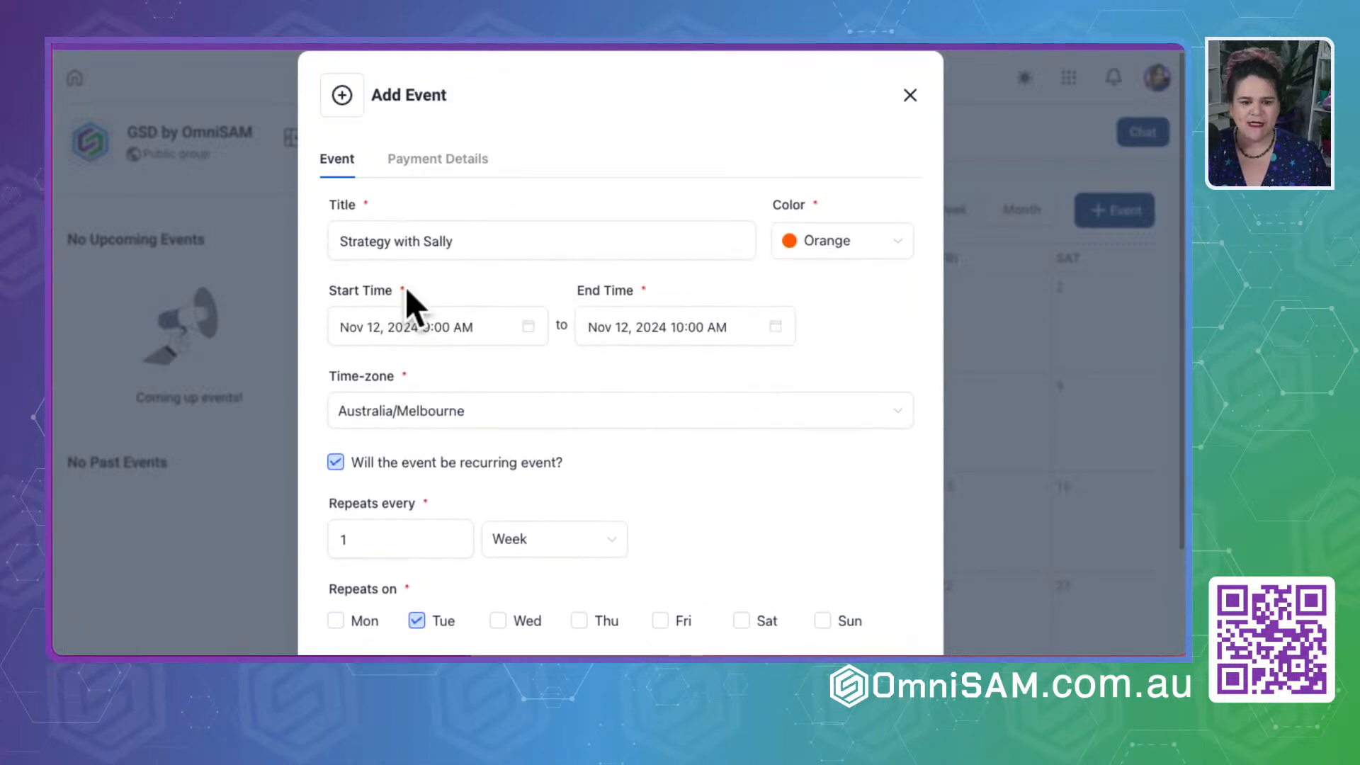
{"action": "left_click", "coordinate": [814, 257]}
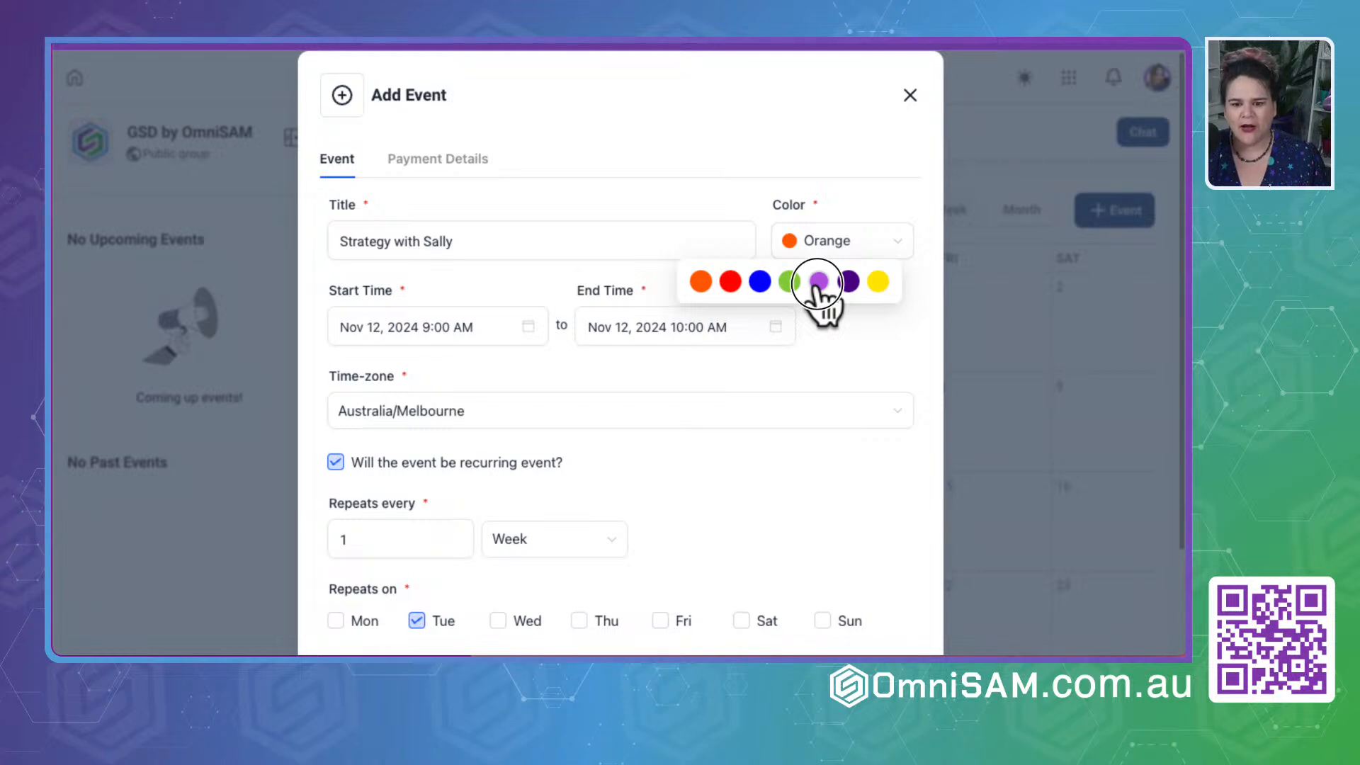
{"action": "left_click", "coordinate": [817, 282]}
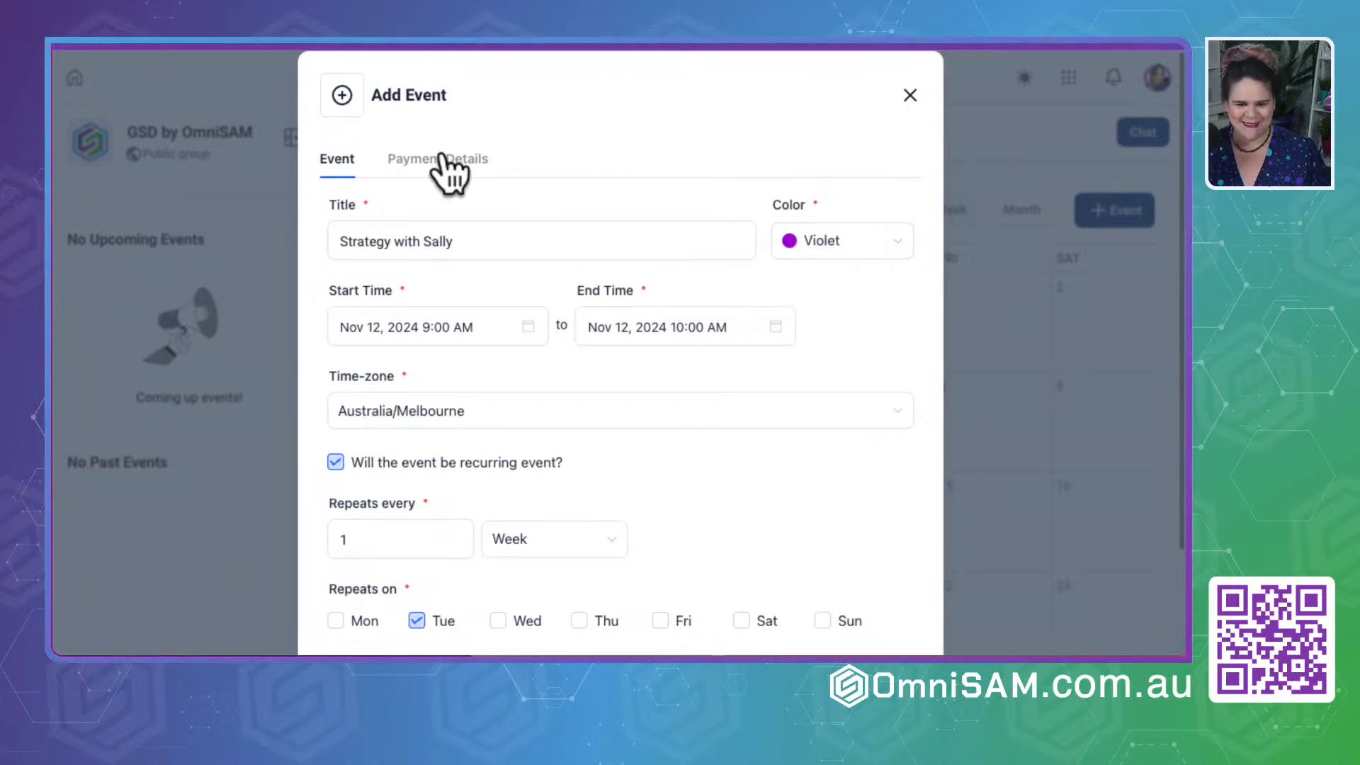
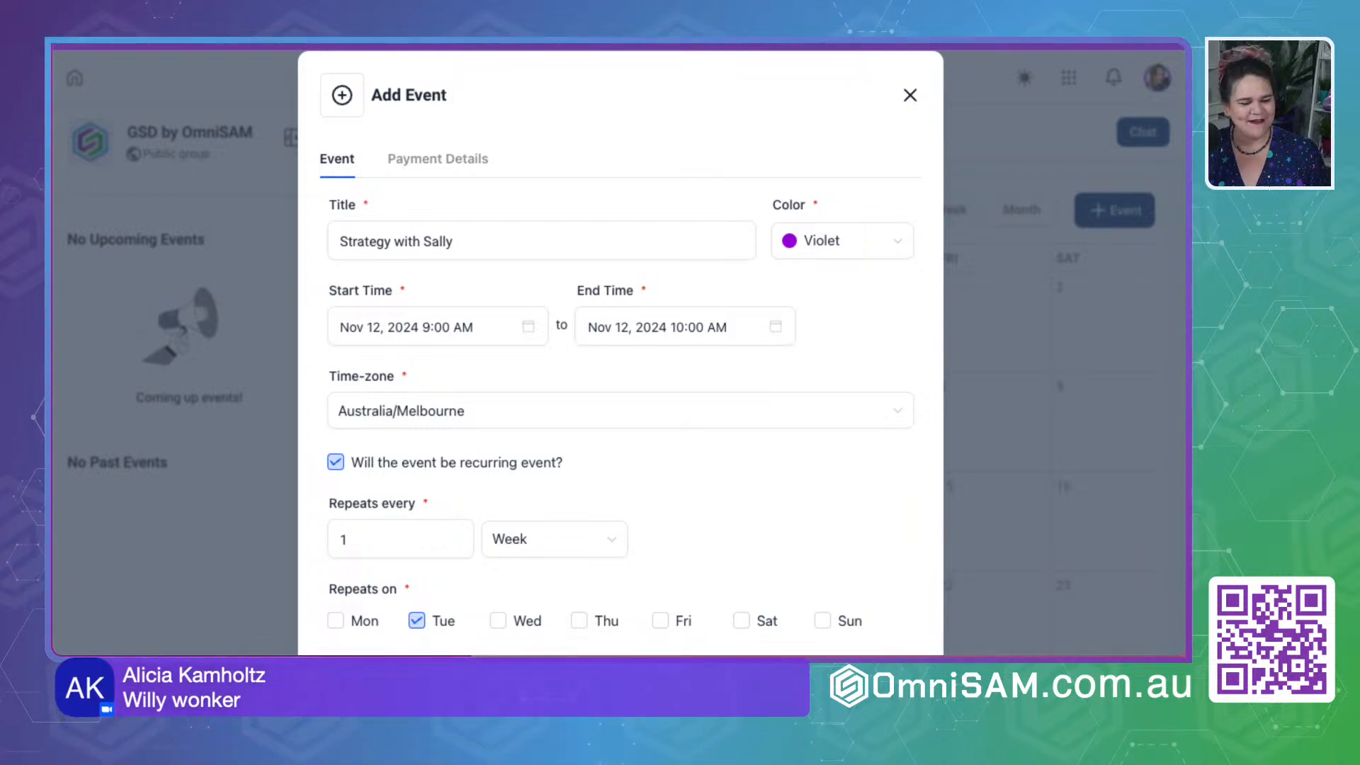
{"action": "key", "text": "ctrl+Tab"}
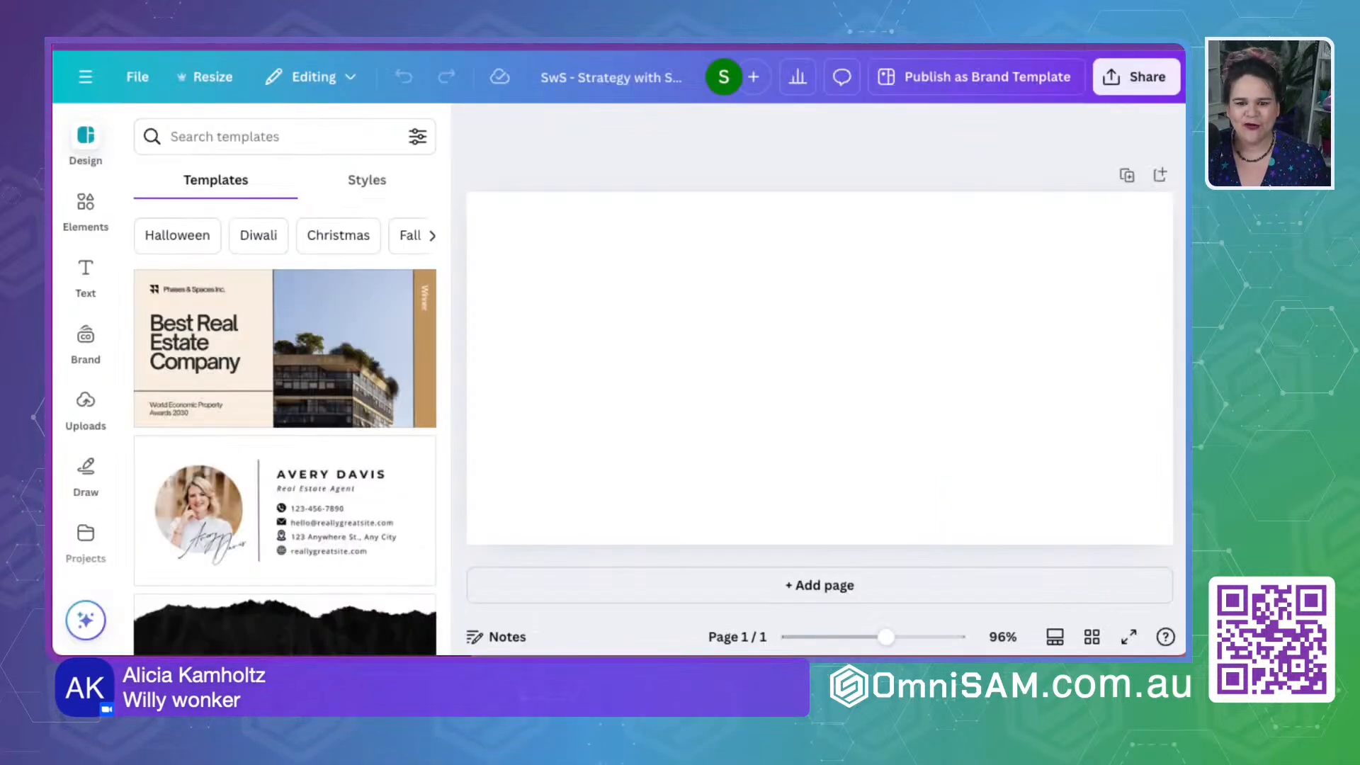
{"action": "key", "text": "ctrl+shift+Tab"}
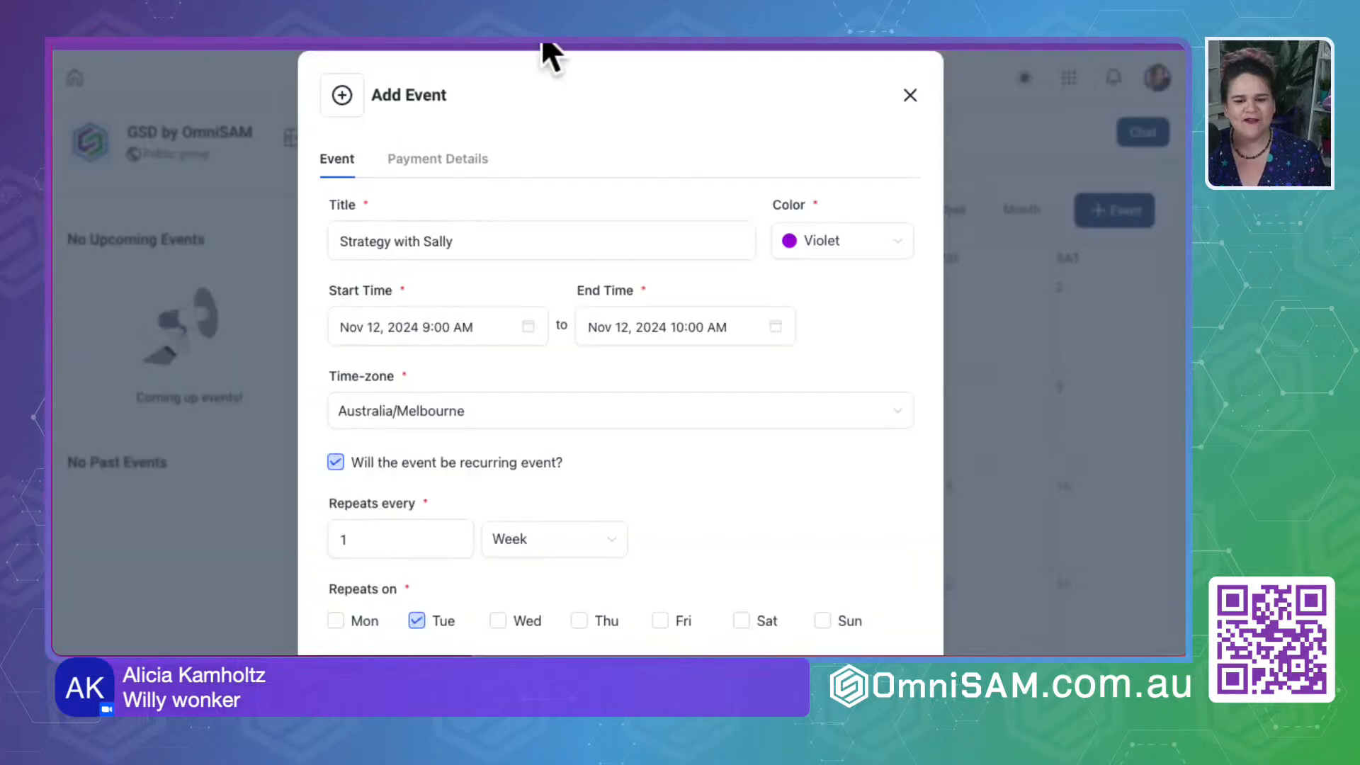
- Set the weekly recurring event to never end and continue to its payment details
{"action": "scroll", "coordinate": [628, 510], "scroll_direction": "down", "scroll_amount": 5}
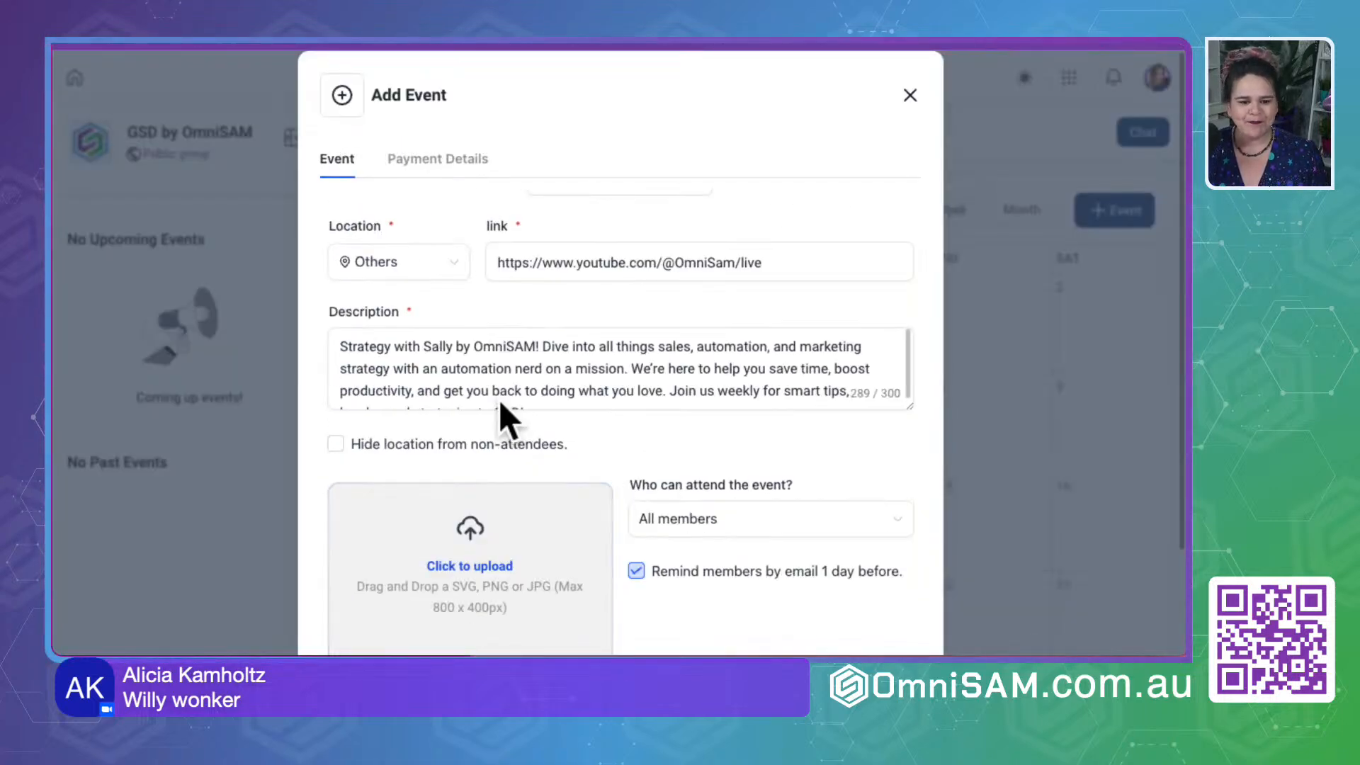
{"action": "scroll", "coordinate": [496, 395], "scroll_direction": "down", "scroll_amount": 3}
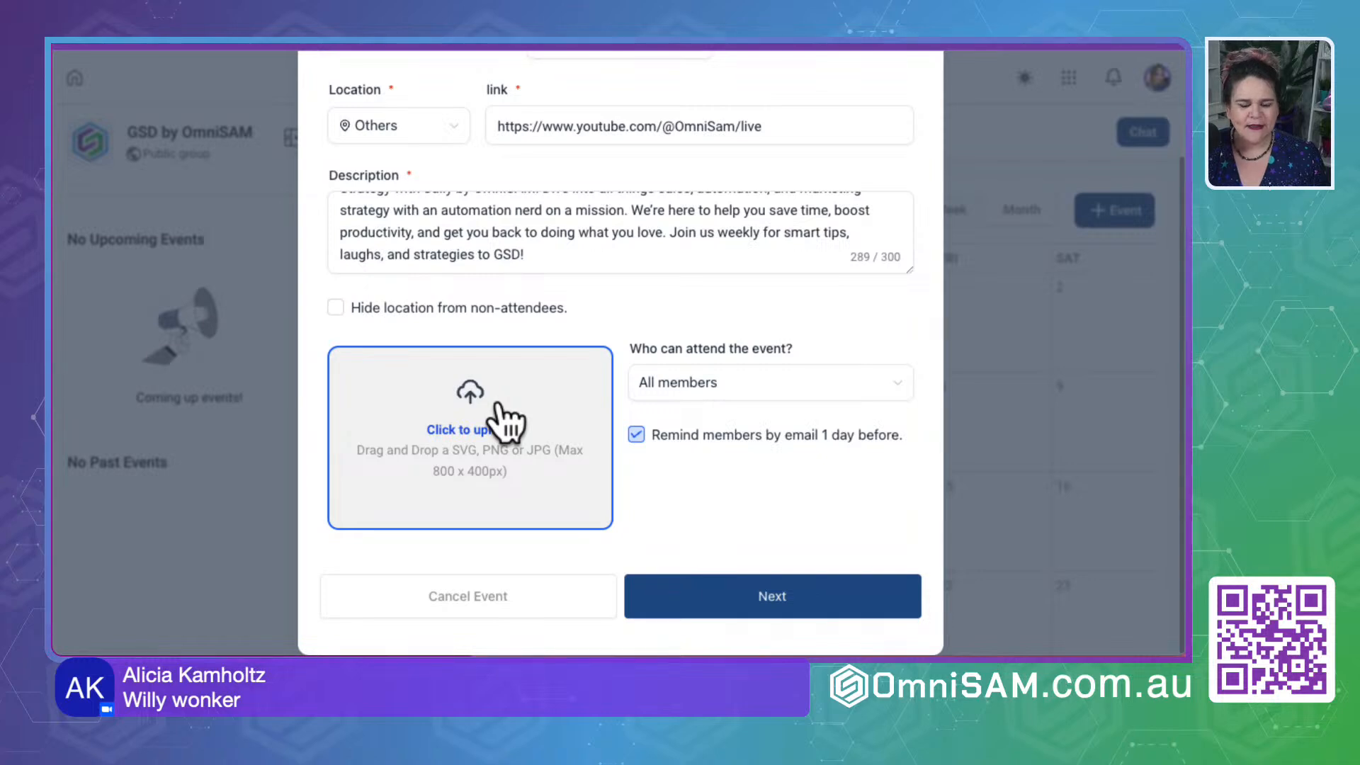
{"action": "scroll", "coordinate": [498, 405], "scroll_direction": "up", "scroll_amount": 5}
{"action": "scroll", "coordinate": [508, 419], "scroll_direction": "down", "scroll_amount": 5}
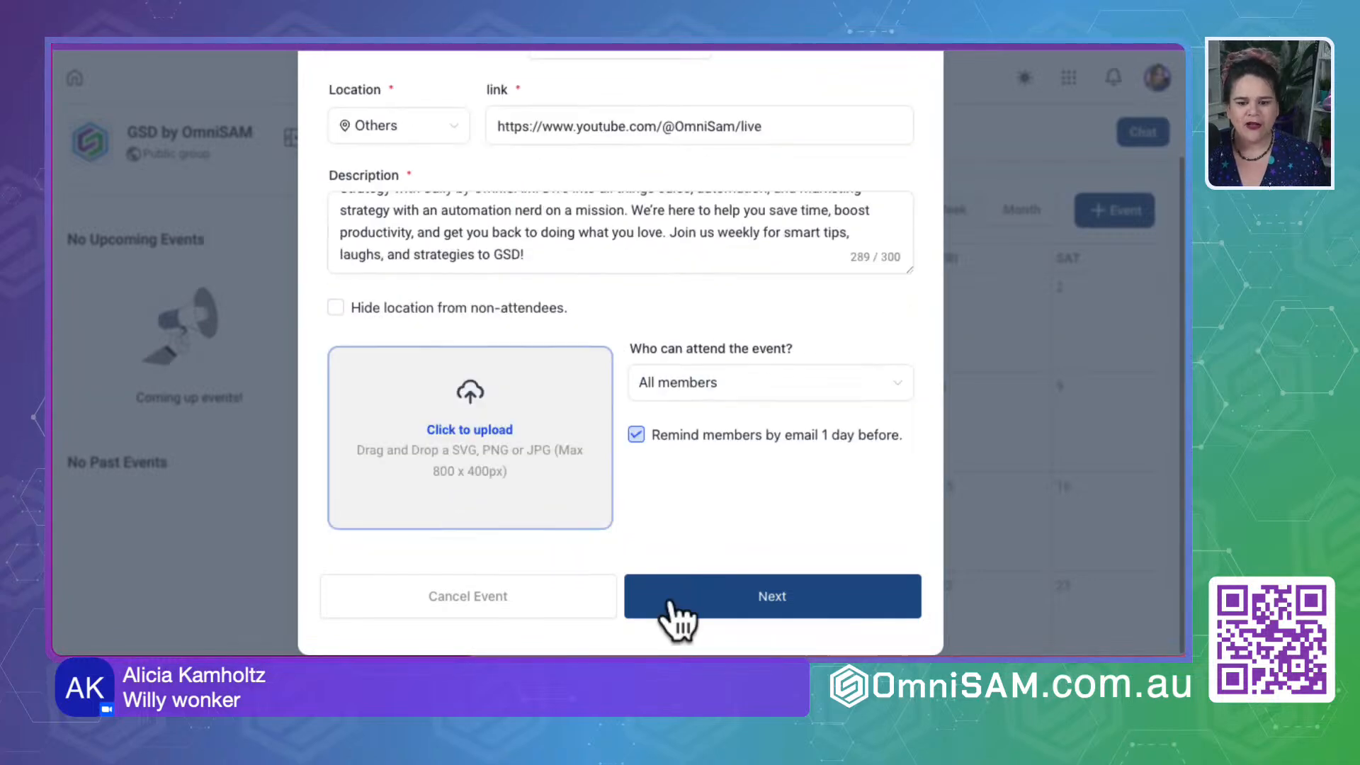
{"action": "left_click", "coordinate": [720, 592]}
{"action": "scroll", "coordinate": [459, 358], "scroll_direction": "up", "scroll_amount": 4}
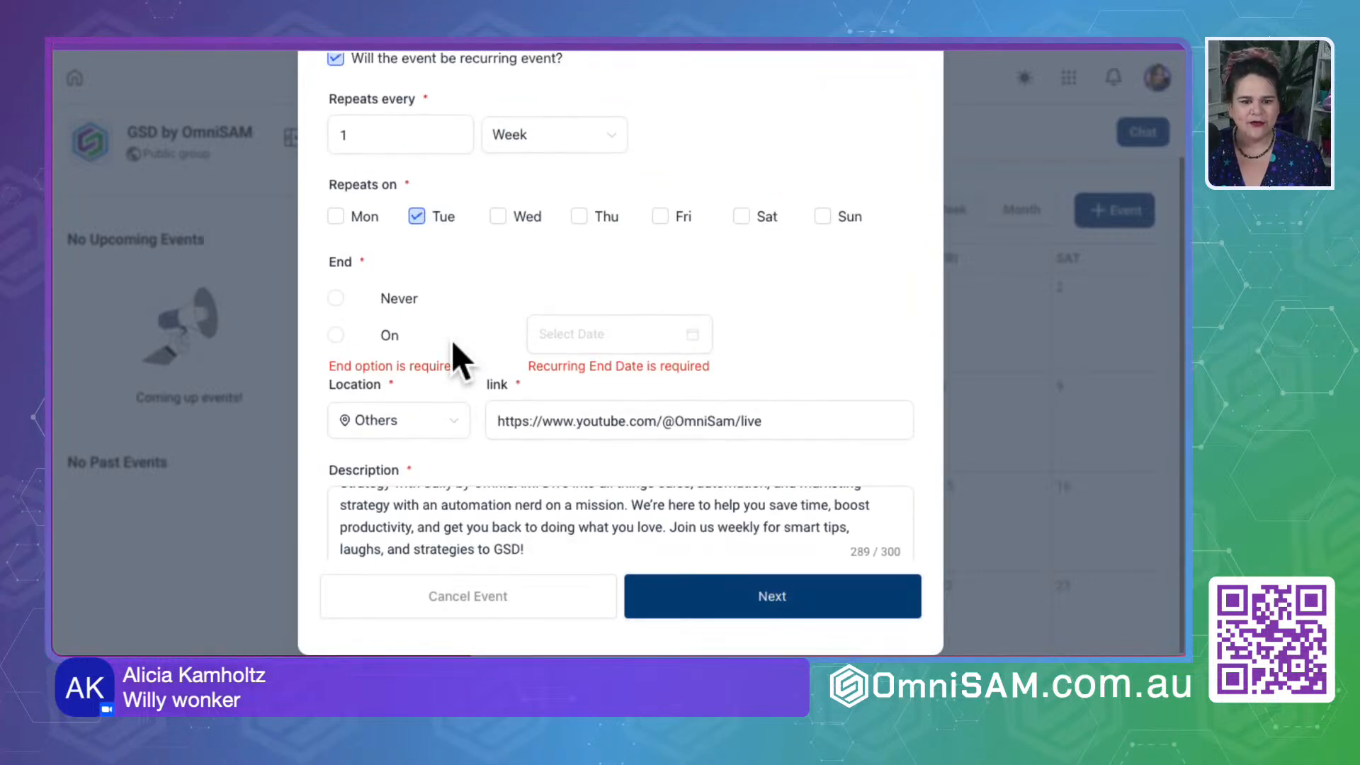
{"action": "left_click", "coordinate": [336, 297]}
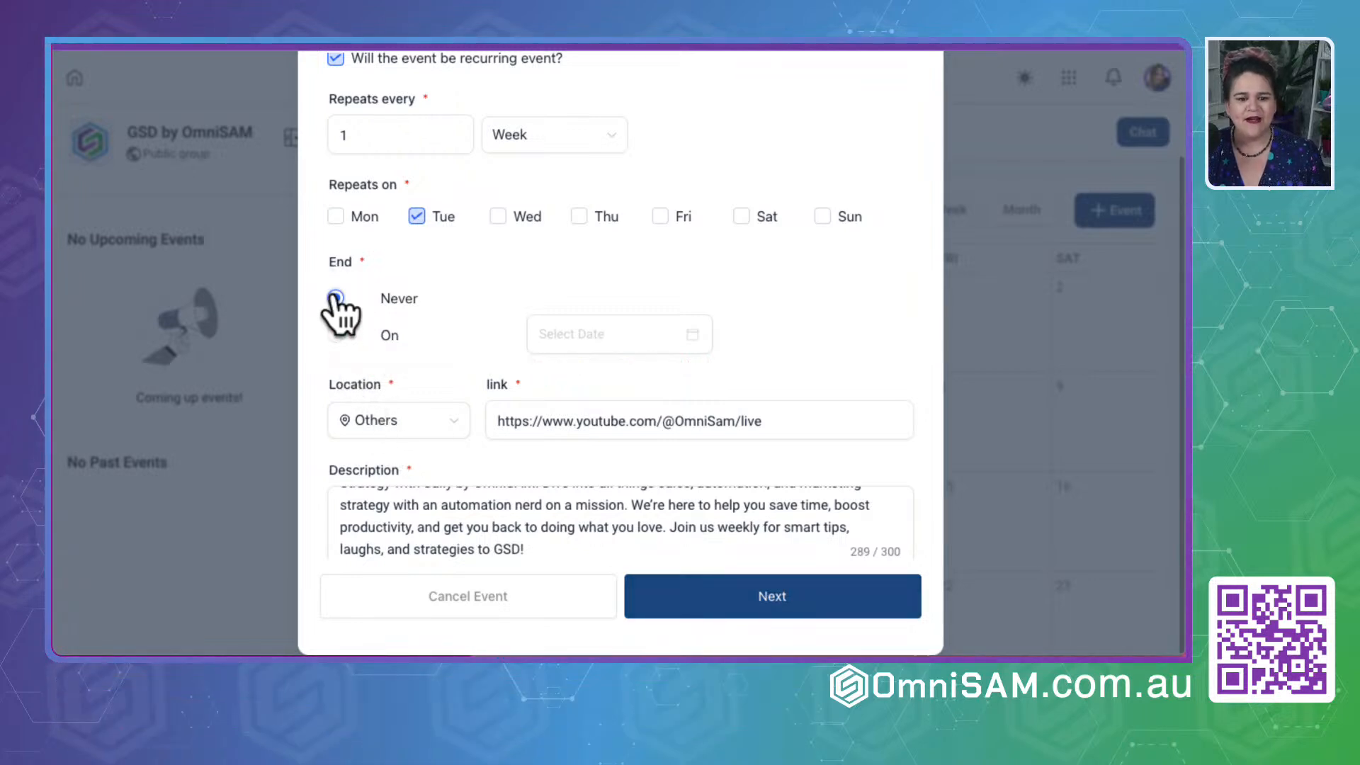
{"action": "scroll", "coordinate": [471, 389], "scroll_direction": "down", "scroll_amount": 4}
{"action": "left_click", "coordinate": [770, 603]}
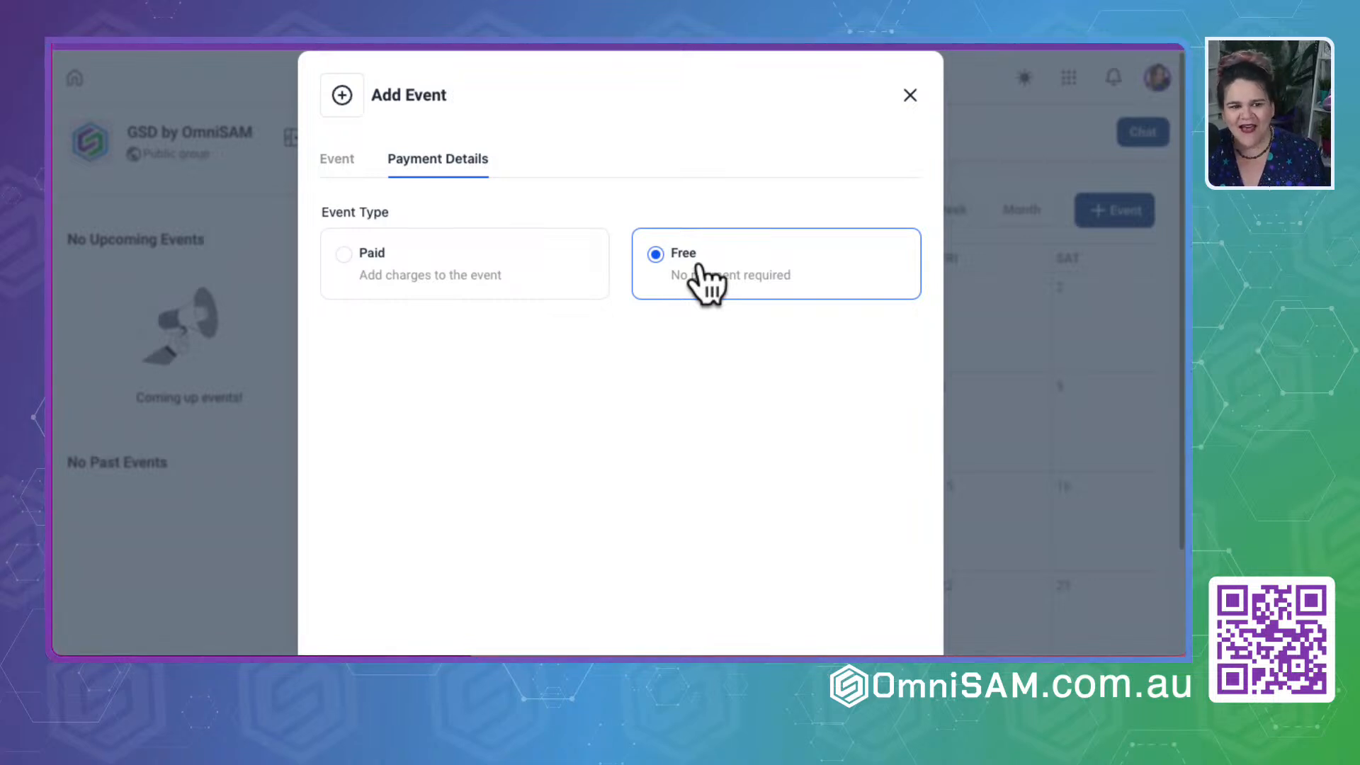
- Try the Paid event type with its currency choices and Test Mode, and return the event to Free
{"action": "left_click", "coordinate": [471, 306]}
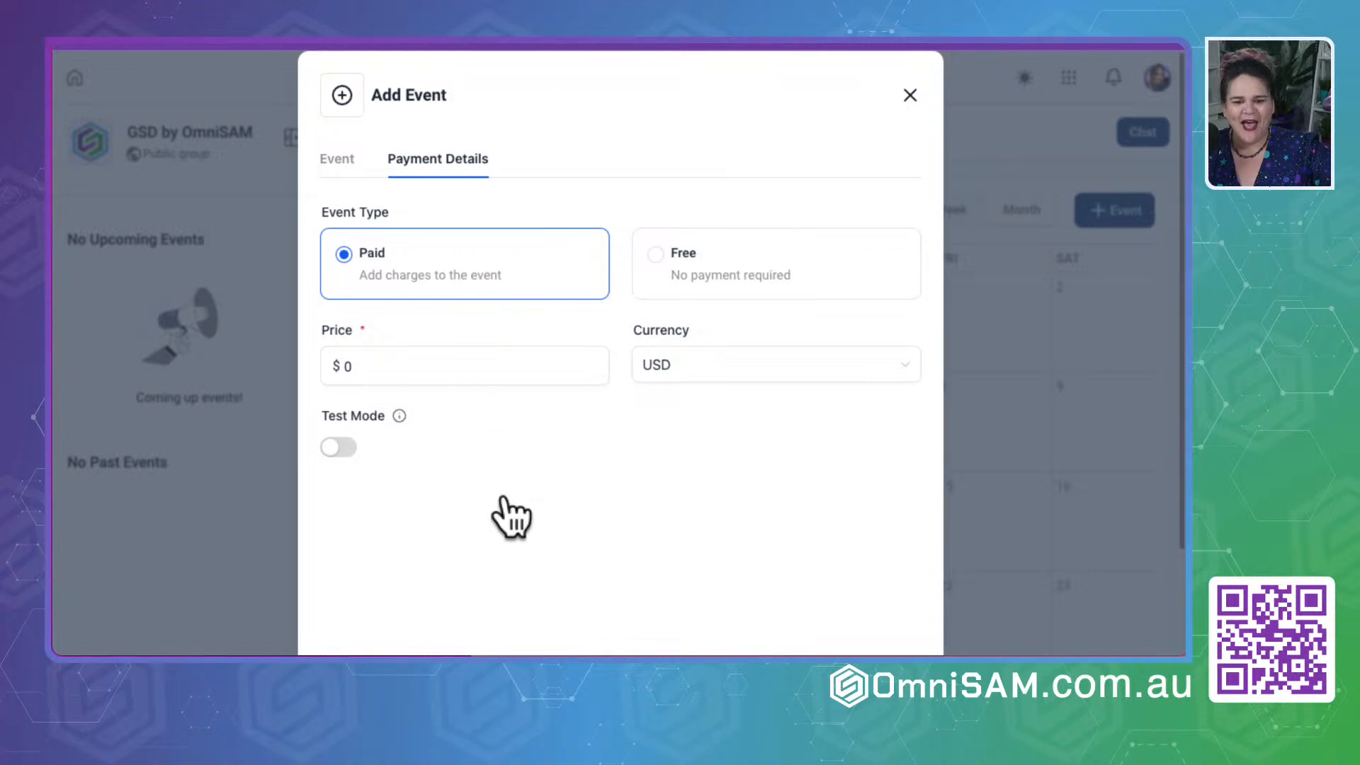
{"action": "left_click", "coordinate": [708, 377]}
{"action": "scroll", "coordinate": [712, 495], "scroll_direction": "down", "scroll_amount": 5}
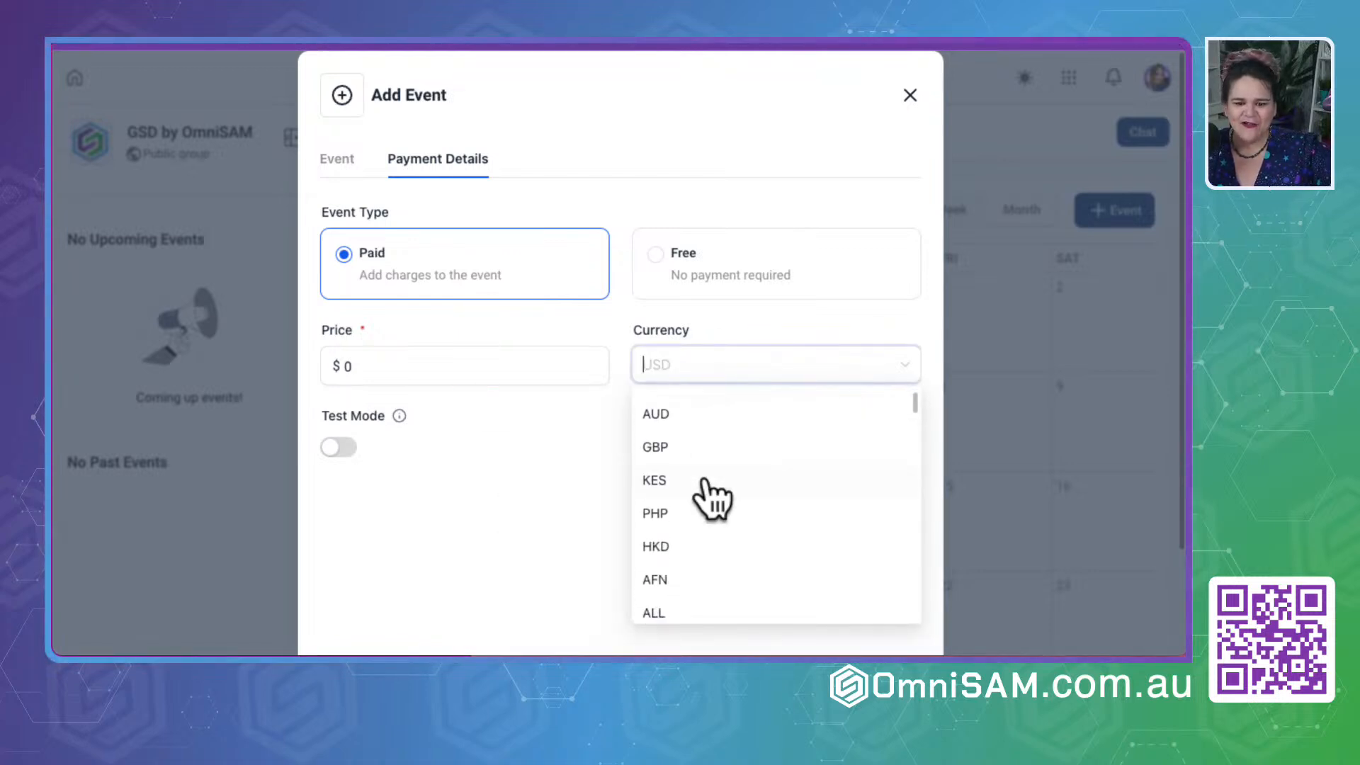
{"action": "scroll", "coordinate": [708, 496], "scroll_direction": "down", "scroll_amount": 3}
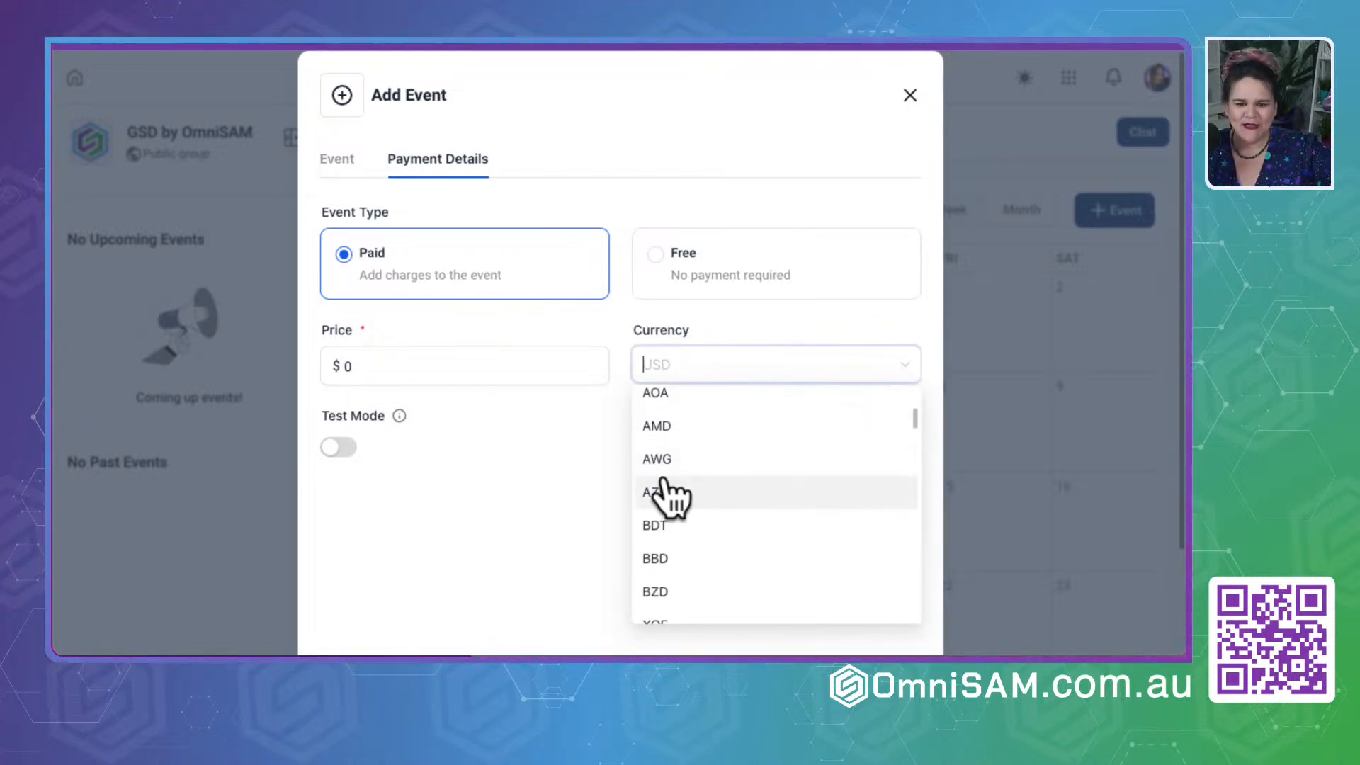
{"action": "left_click", "coordinate": [514, 541]}
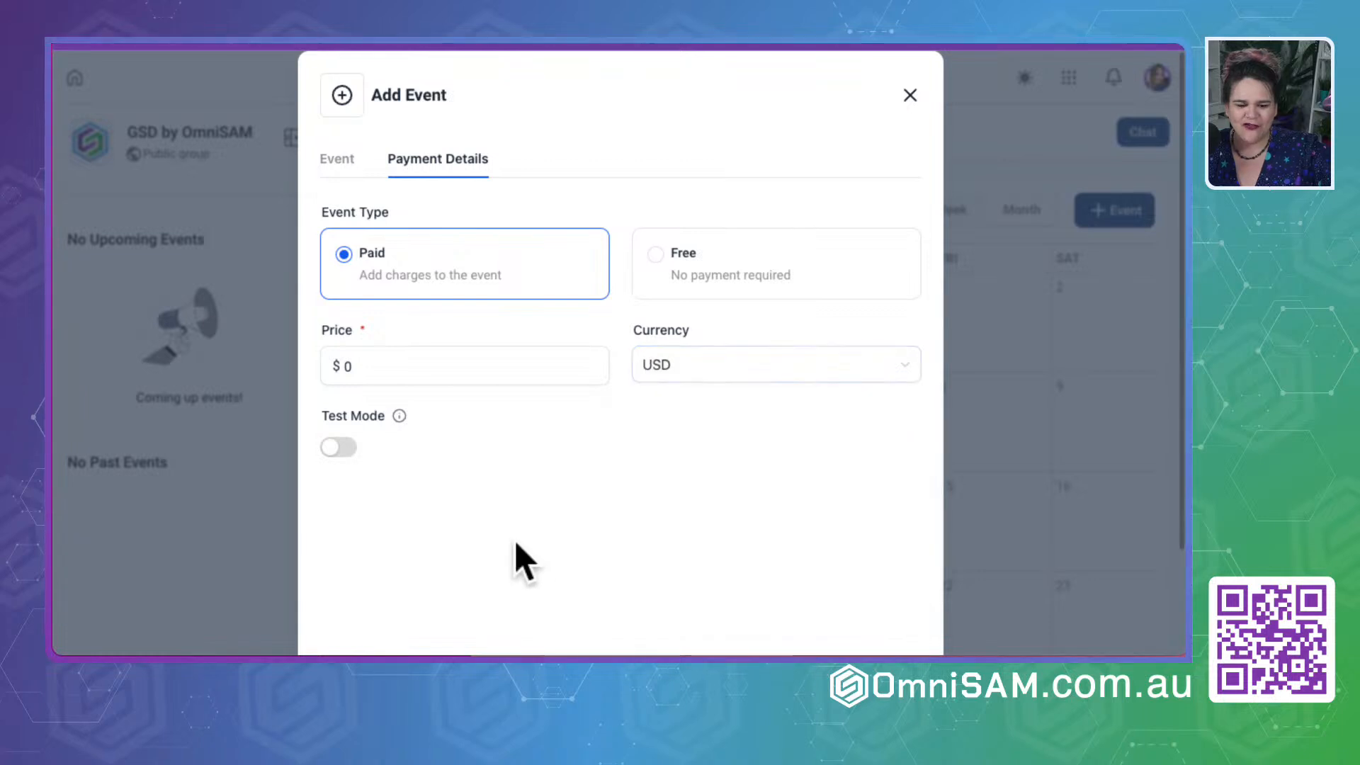
{"action": "left_click", "coordinate": [333, 448]}
{"action": "left_click", "coordinate": [343, 447]}
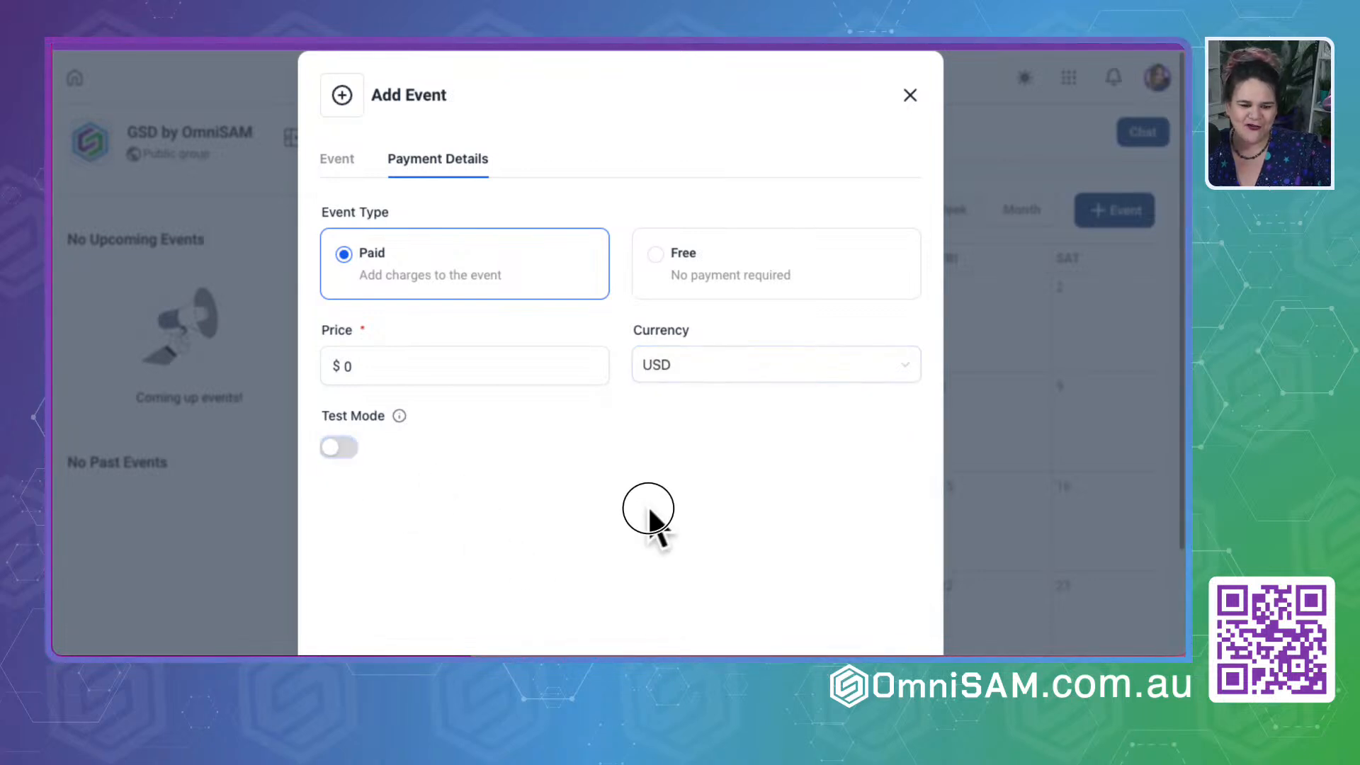
{"action": "left_click", "coordinate": [788, 276]}
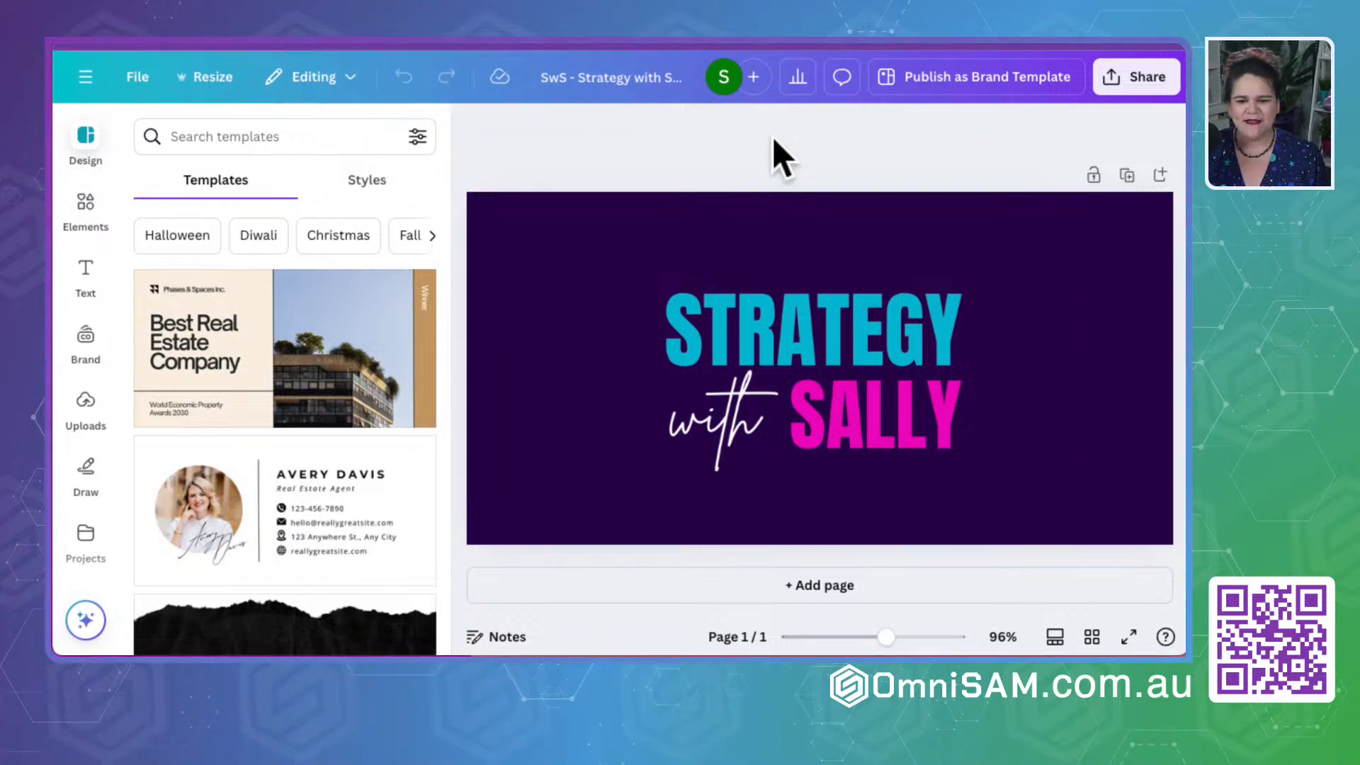
- Download the finished Canva event banner as an 800 × 400 px PNG
{"action": "left_click", "coordinate": [1138, 78]}
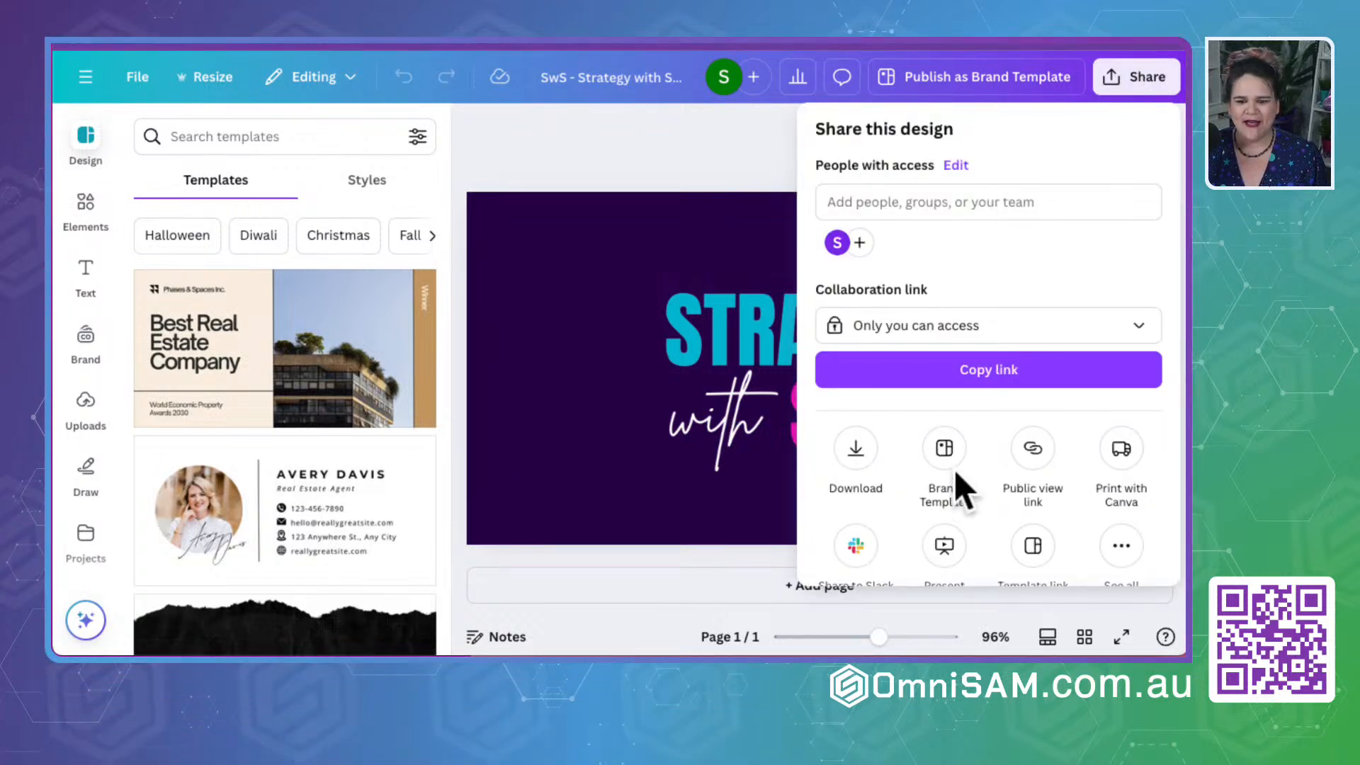
{"action": "left_click", "coordinate": [860, 459]}
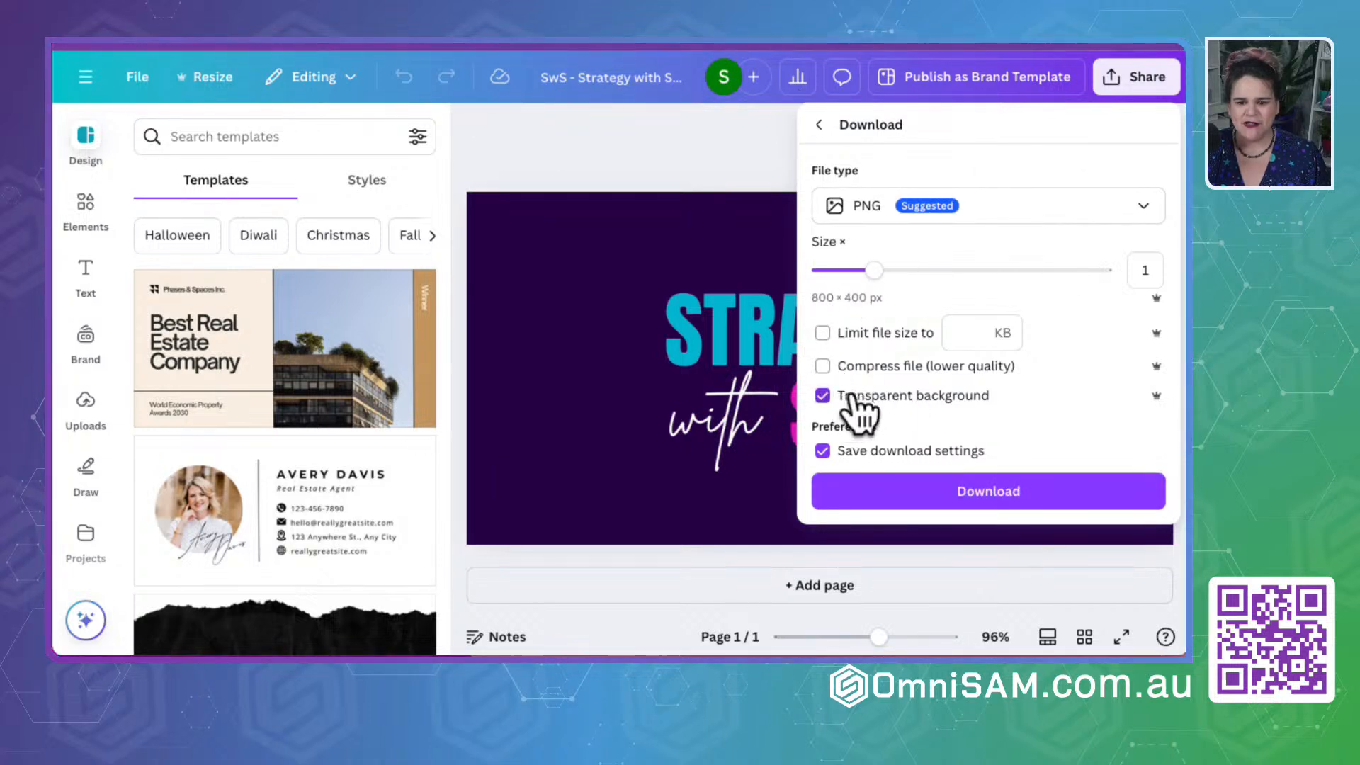
{"action": "left_click", "coordinate": [935, 496]}
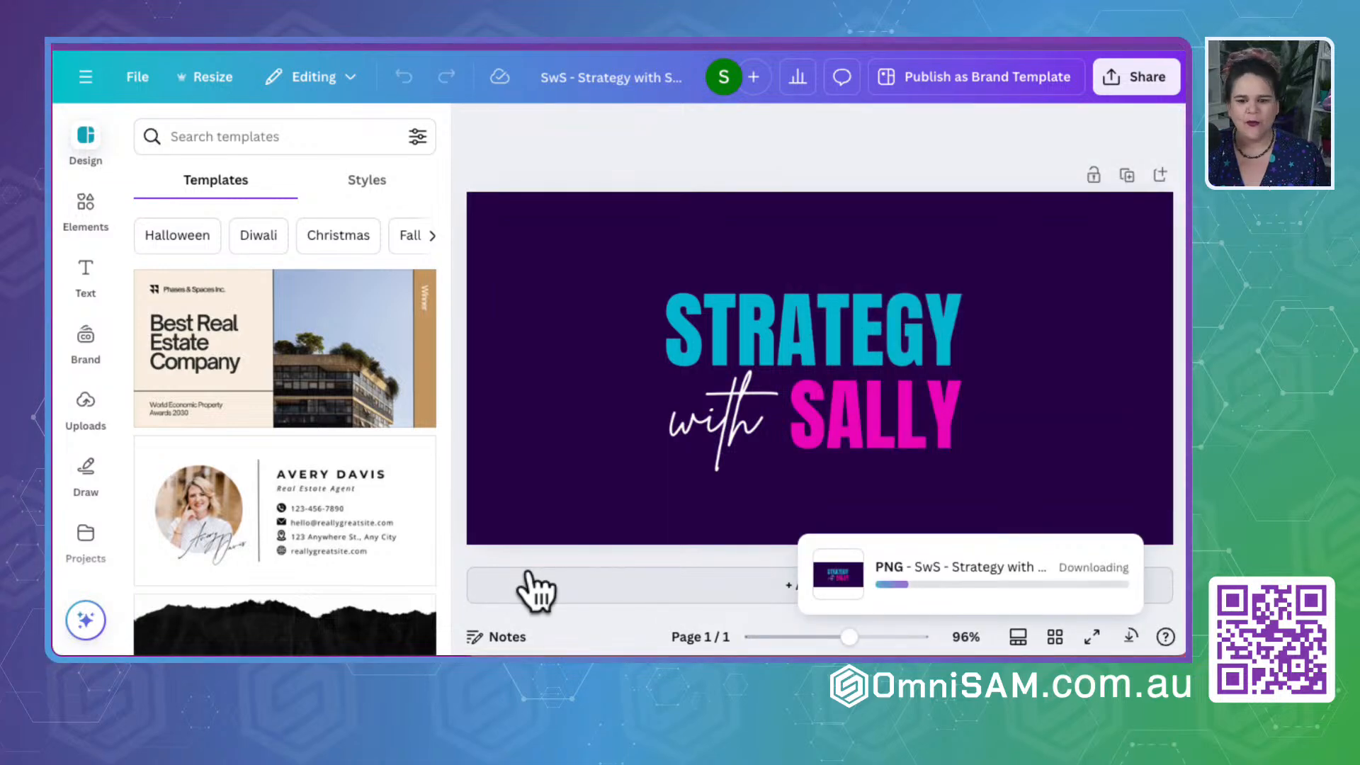
- Switch back to the OmniSAM event form, return to the event details and upload the downloaded banner as the event image
{"action": "left_click", "coordinate": [732, 142]}
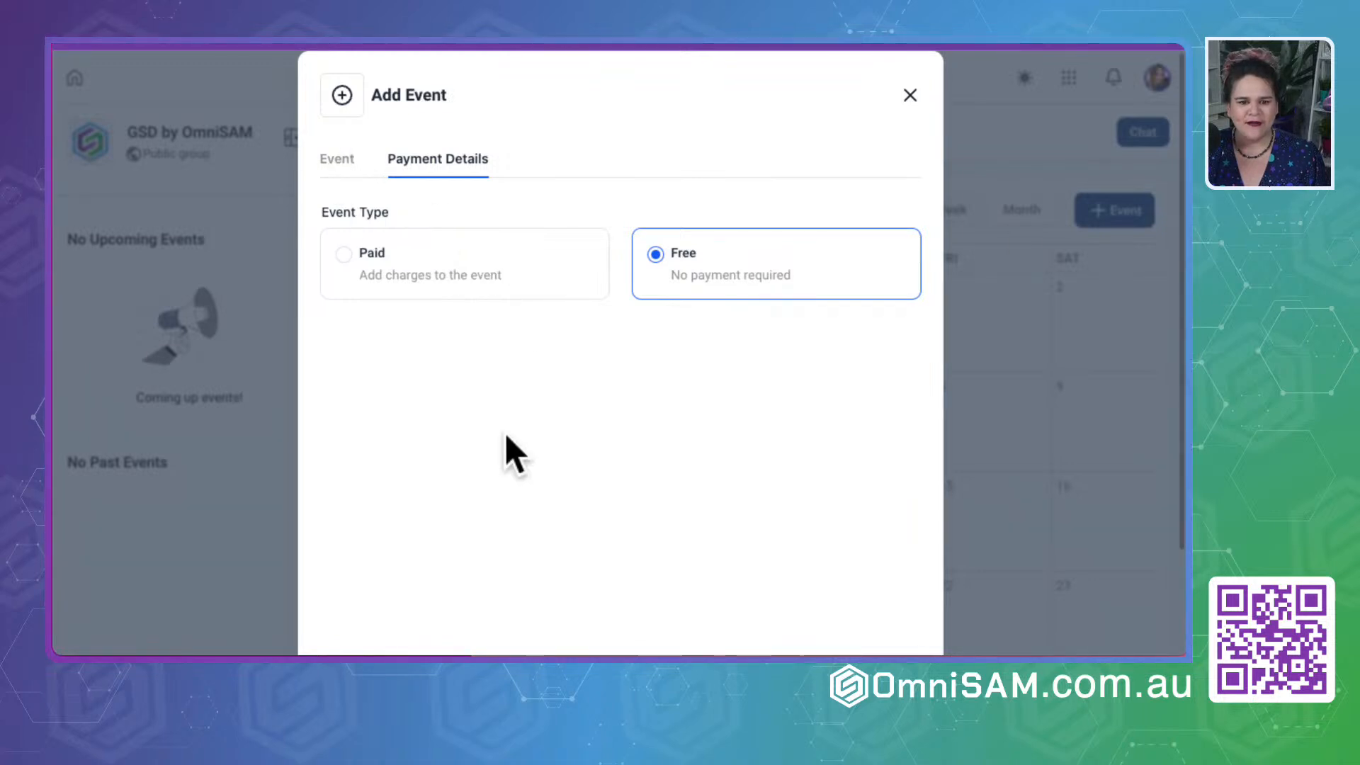
{"action": "scroll", "coordinate": [489, 453], "scroll_direction": "down", "scroll_amount": 2}
{"action": "left_click", "coordinate": [493, 592]}
{"action": "scroll", "coordinate": [637, 372], "scroll_direction": "down", "scroll_amount": 4}
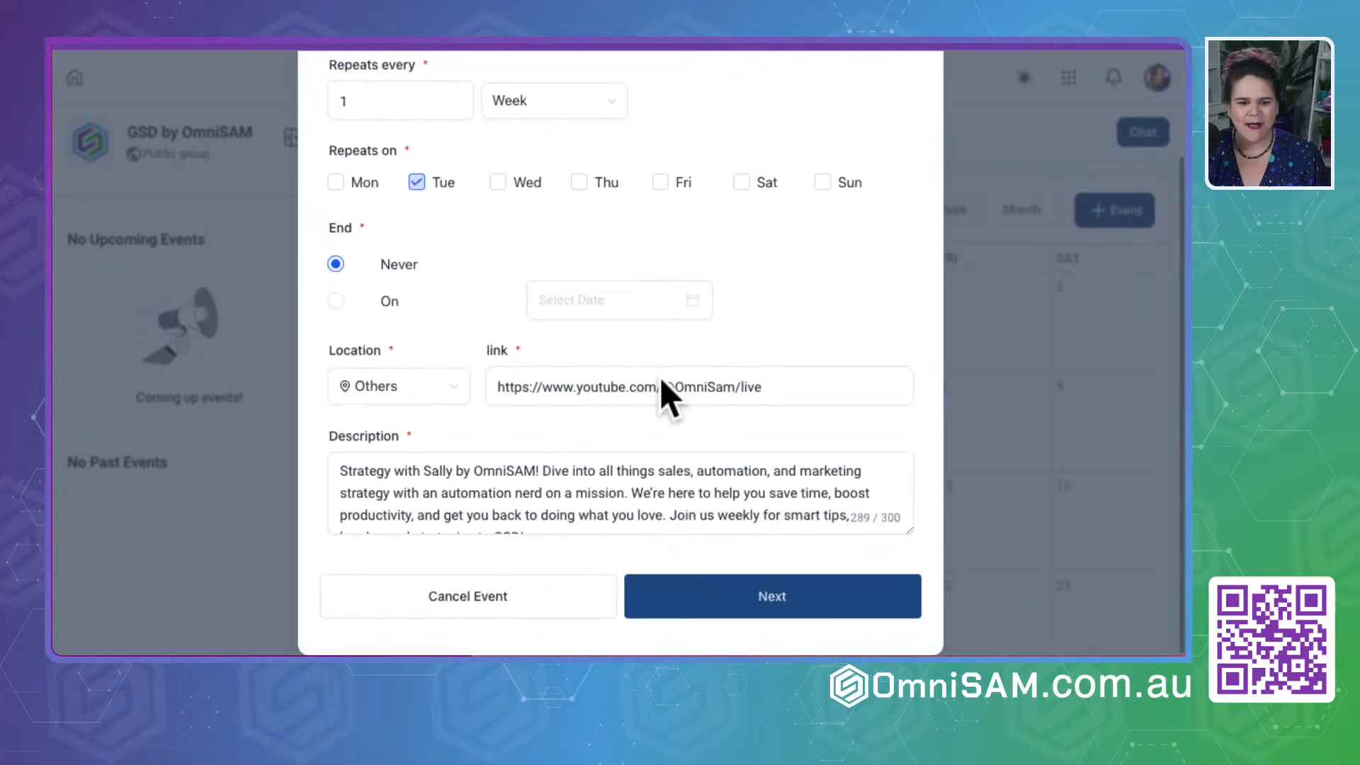
{"action": "scroll", "coordinate": [665, 397], "scroll_direction": "down", "scroll_amount": 3}
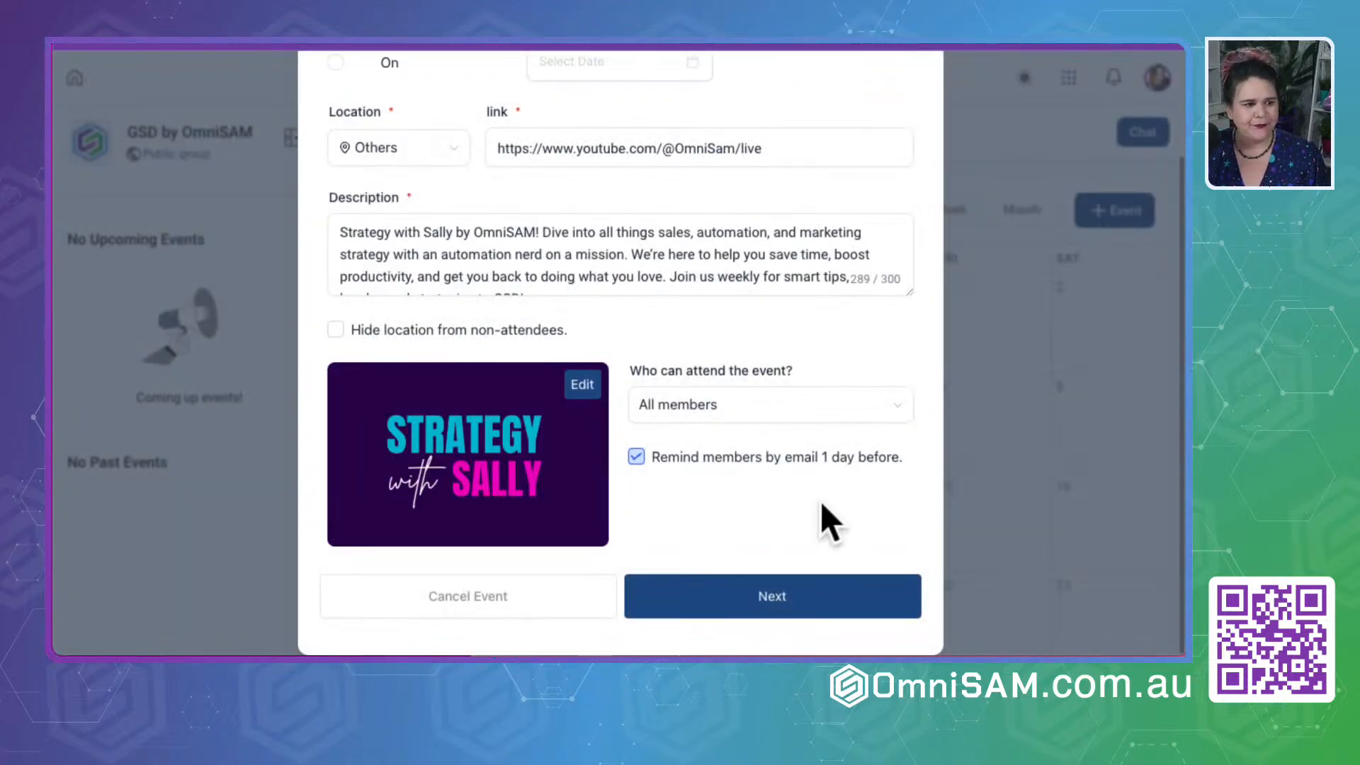
- Continue to the payment details and create the event as Free
{"action": "left_click", "coordinate": [762, 595]}
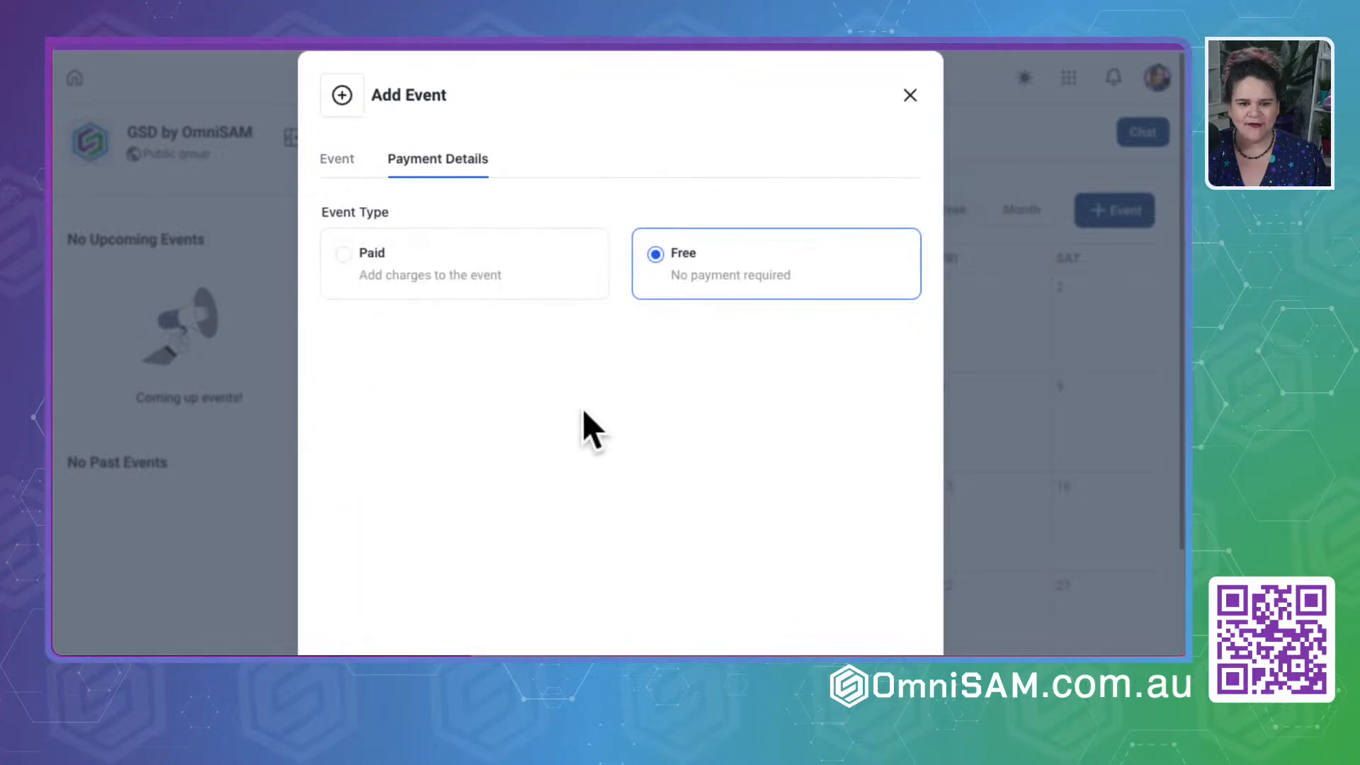
{"action": "scroll", "coordinate": [602, 425], "scroll_direction": "down", "scroll_amount": 2}
{"action": "left_click", "coordinate": [755, 593]}
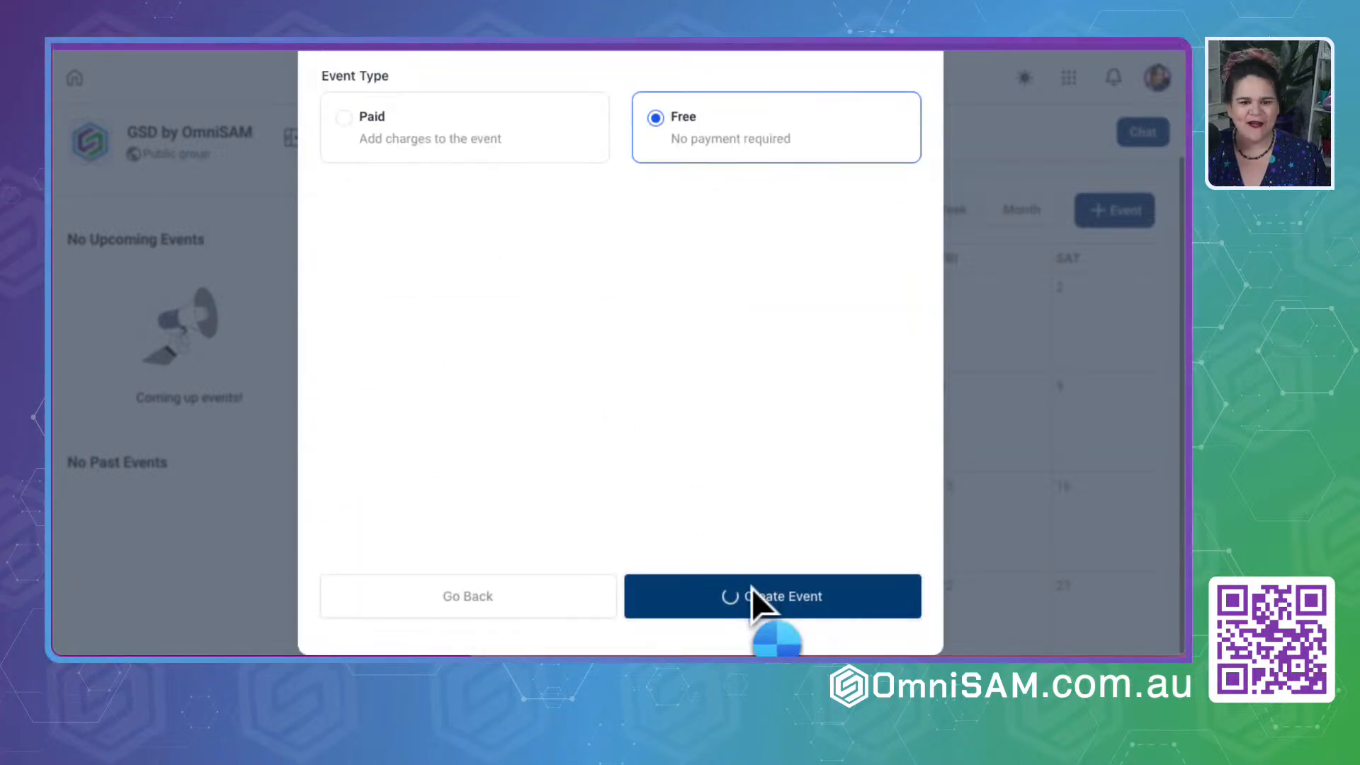
- Open the details of the November 12 strategy event from the group's events calendar
{"action": "scroll", "coordinate": [686, 556], "scroll_direction": "down", "scroll_amount": 3}
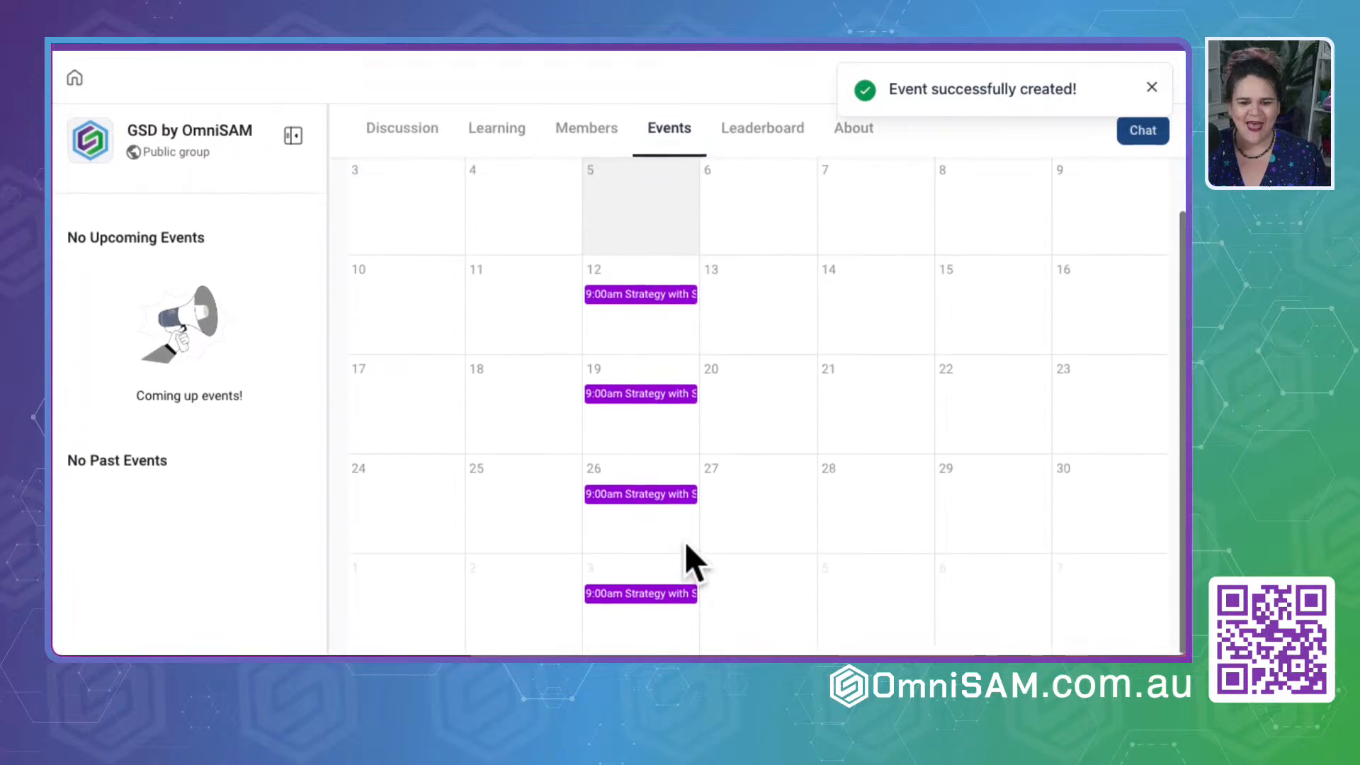
{"action": "left_click", "coordinate": [651, 295]}
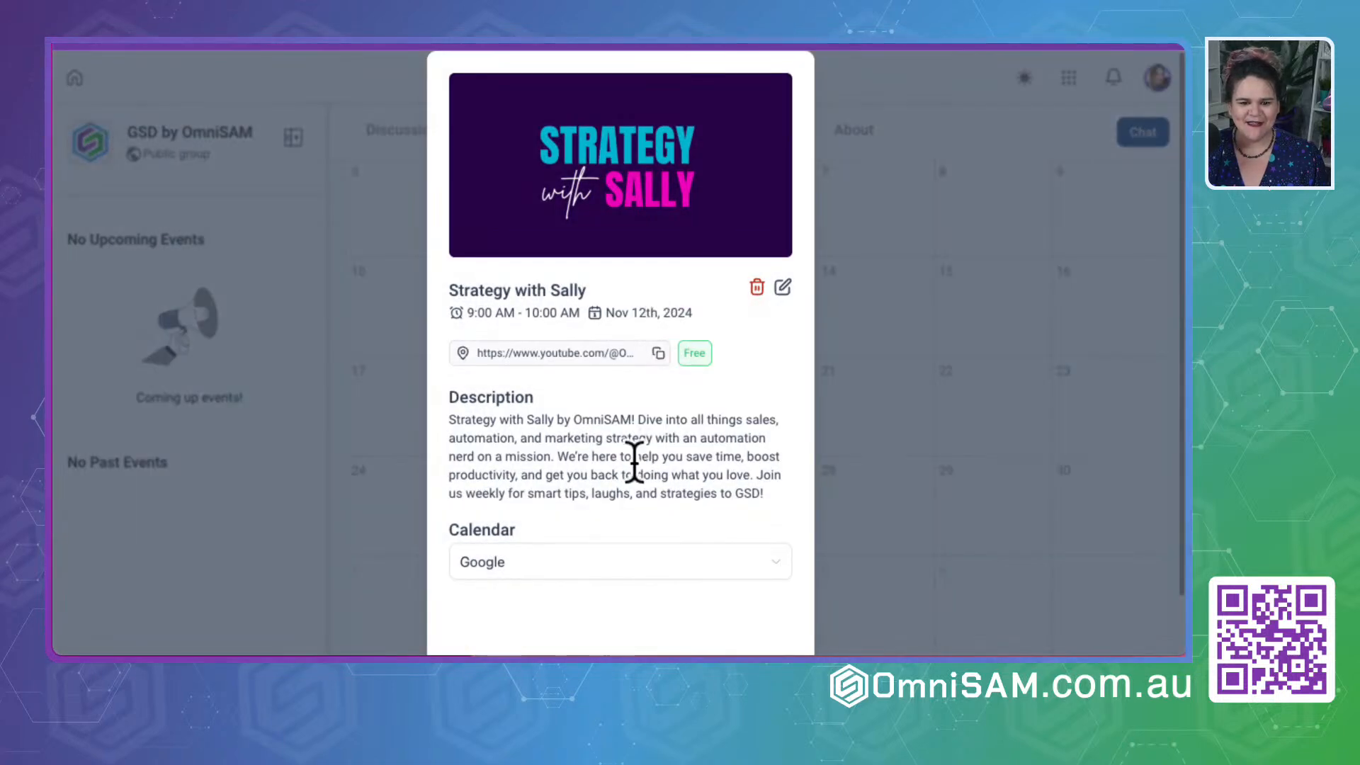
{"action": "scroll", "coordinate": [634, 461], "scroll_direction": "down", "scroll_amount": 1}
- Try the Google, Apple, Yahoo and Outlook options for the event's calendar
{"action": "left_click", "coordinate": [524, 504]}
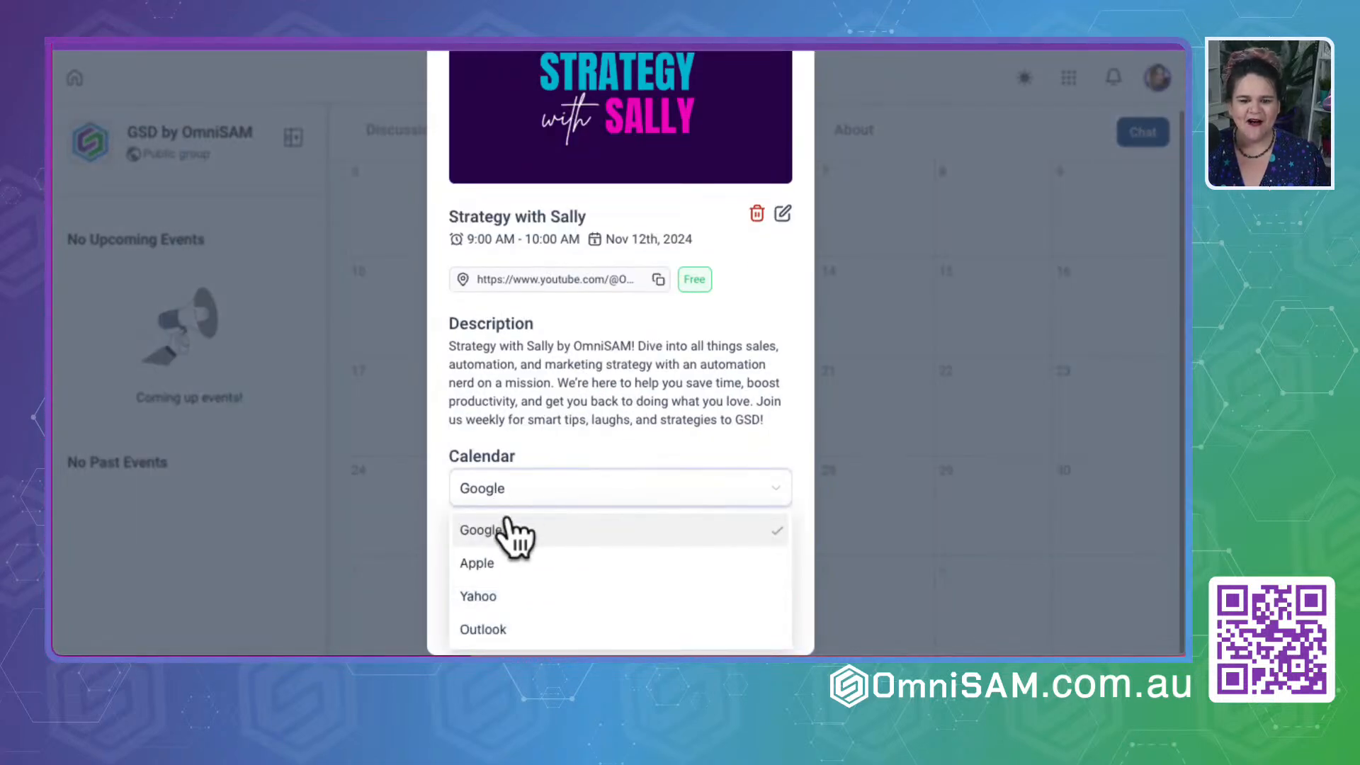
{"action": "left_click", "coordinate": [507, 544]}
{"action": "left_click", "coordinate": [585, 488]}
{"action": "left_click", "coordinate": [482, 563]}
{"action": "left_click", "coordinate": [522, 504]}
{"action": "left_click", "coordinate": [519, 595]}
{"action": "left_click", "coordinate": [530, 504]}
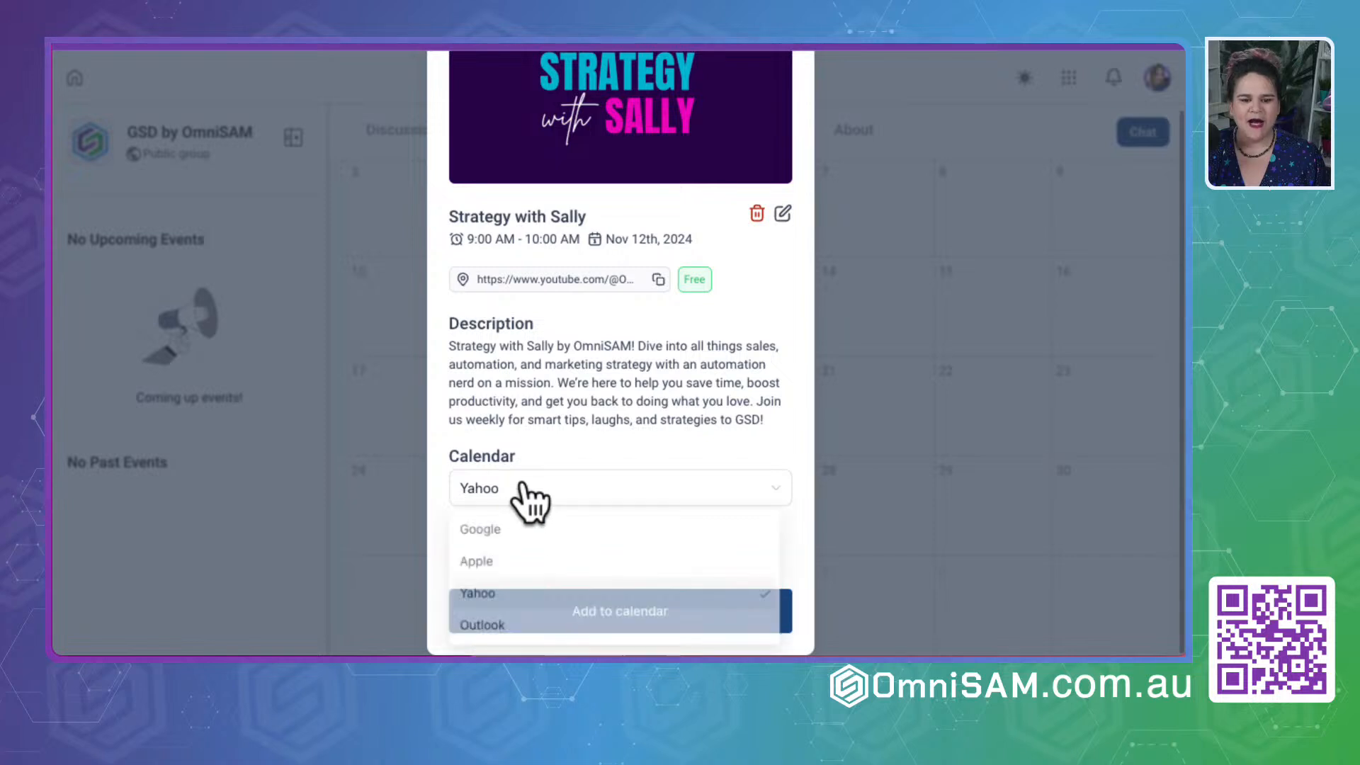
{"action": "left_click", "coordinate": [511, 628]}
{"action": "left_click", "coordinate": [516, 500]}
- Choose Google as the calendar and add the event to it
{"action": "left_click", "coordinate": [504, 532]}
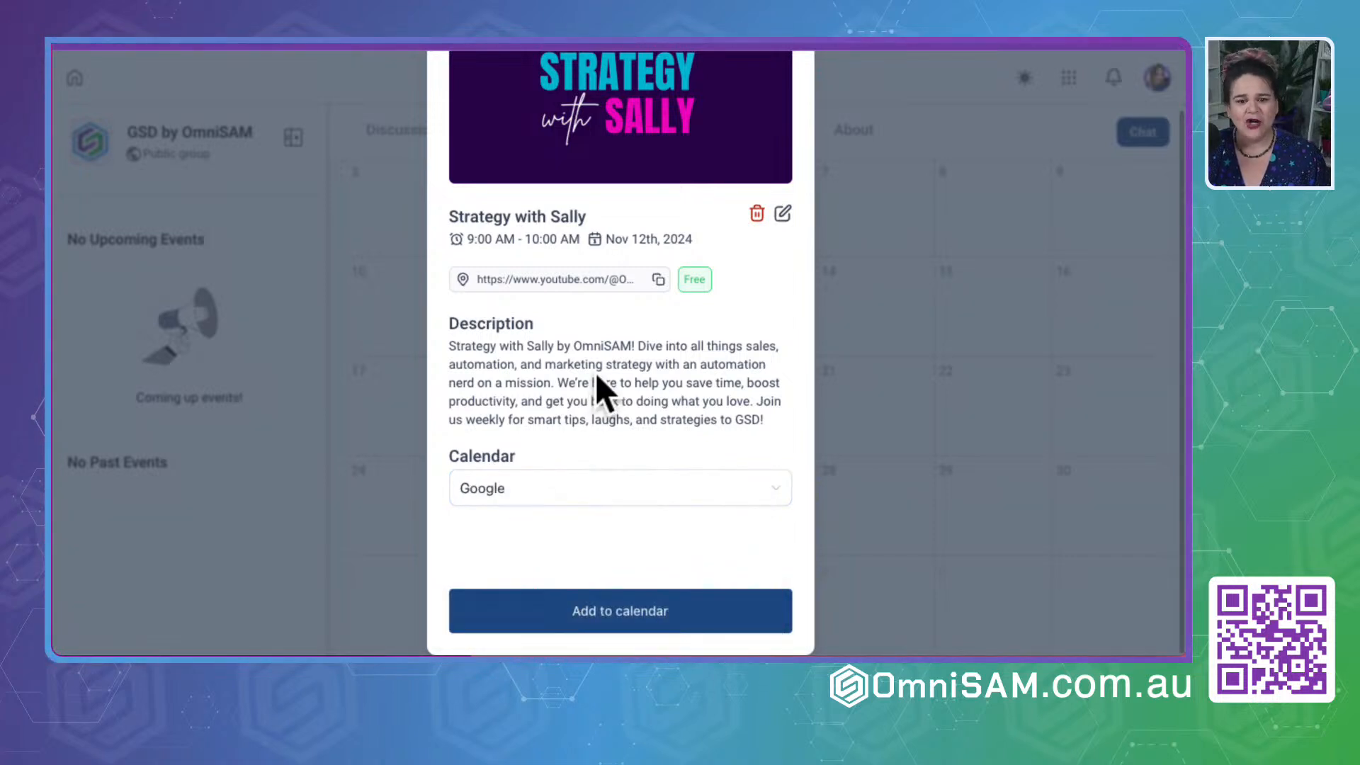
{"action": "left_click", "coordinate": [605, 614]}
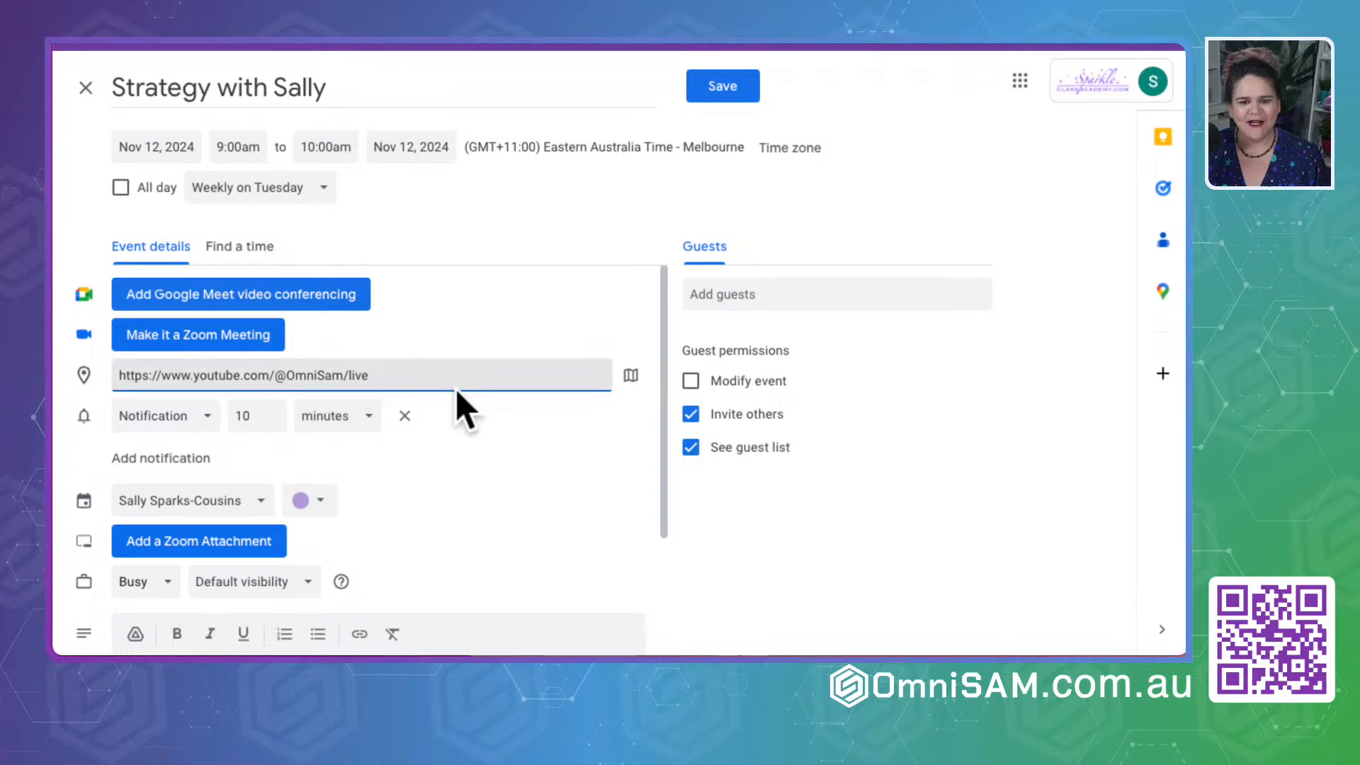
- Check the location and description of the pre-filled weekly event in Google Calendar and save it
{"action": "scroll", "coordinate": [534, 517], "scroll_direction": "down", "scroll_amount": 3}
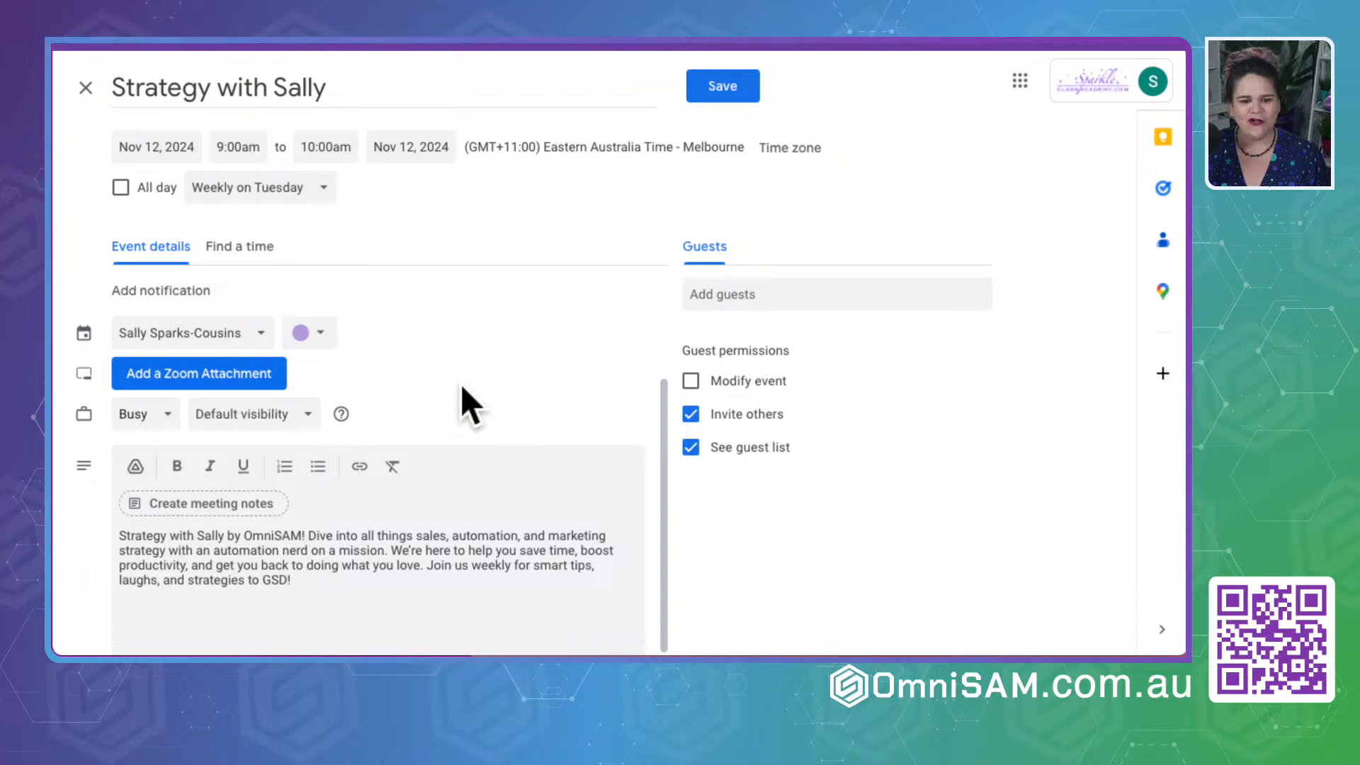
{"action": "scroll", "coordinate": [461, 383], "scroll_direction": "up", "scroll_amount": 3}
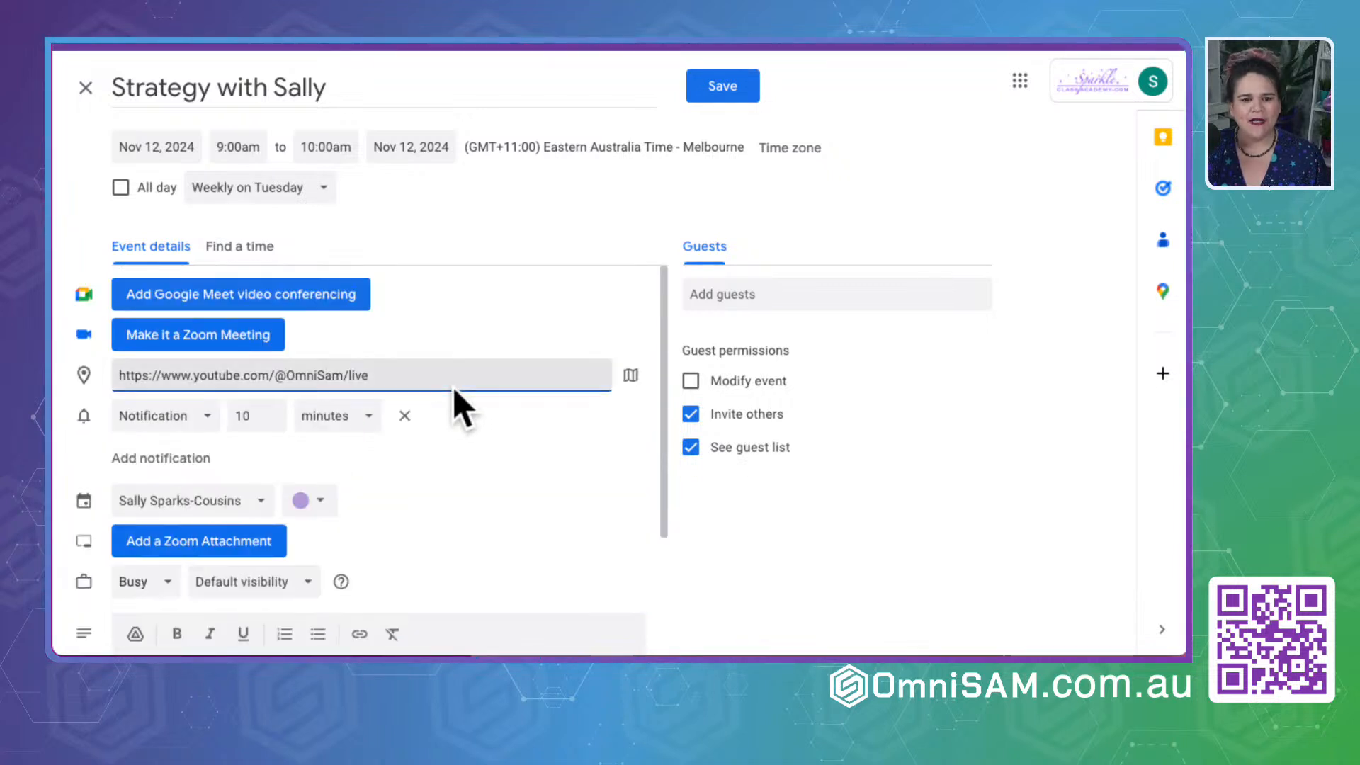
{"action": "left_click", "coordinate": [428, 40]}
{"action": "scroll", "coordinate": [449, 424], "scroll_direction": "down", "scroll_amount": 3}
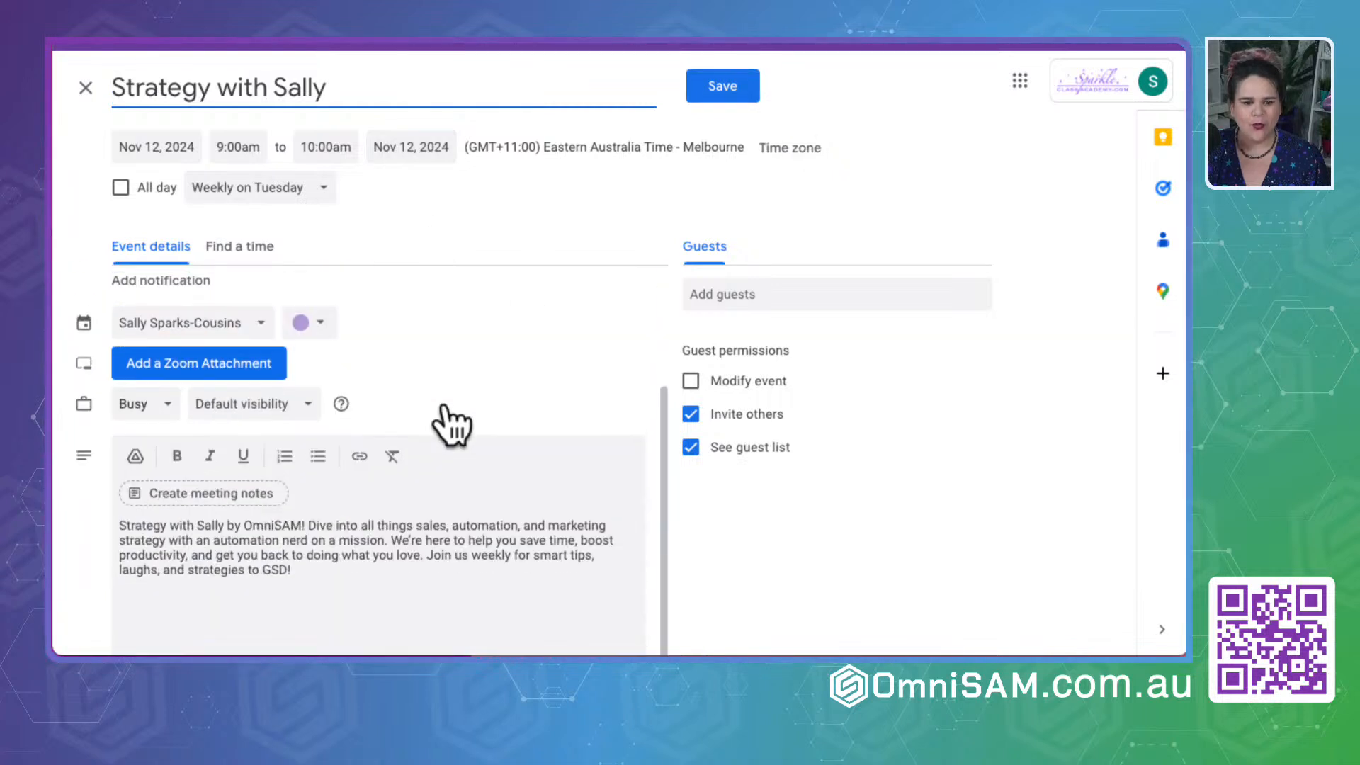
{"action": "left_click_drag", "start_coordinate": [295, 566], "coordinate": [98, 508]}
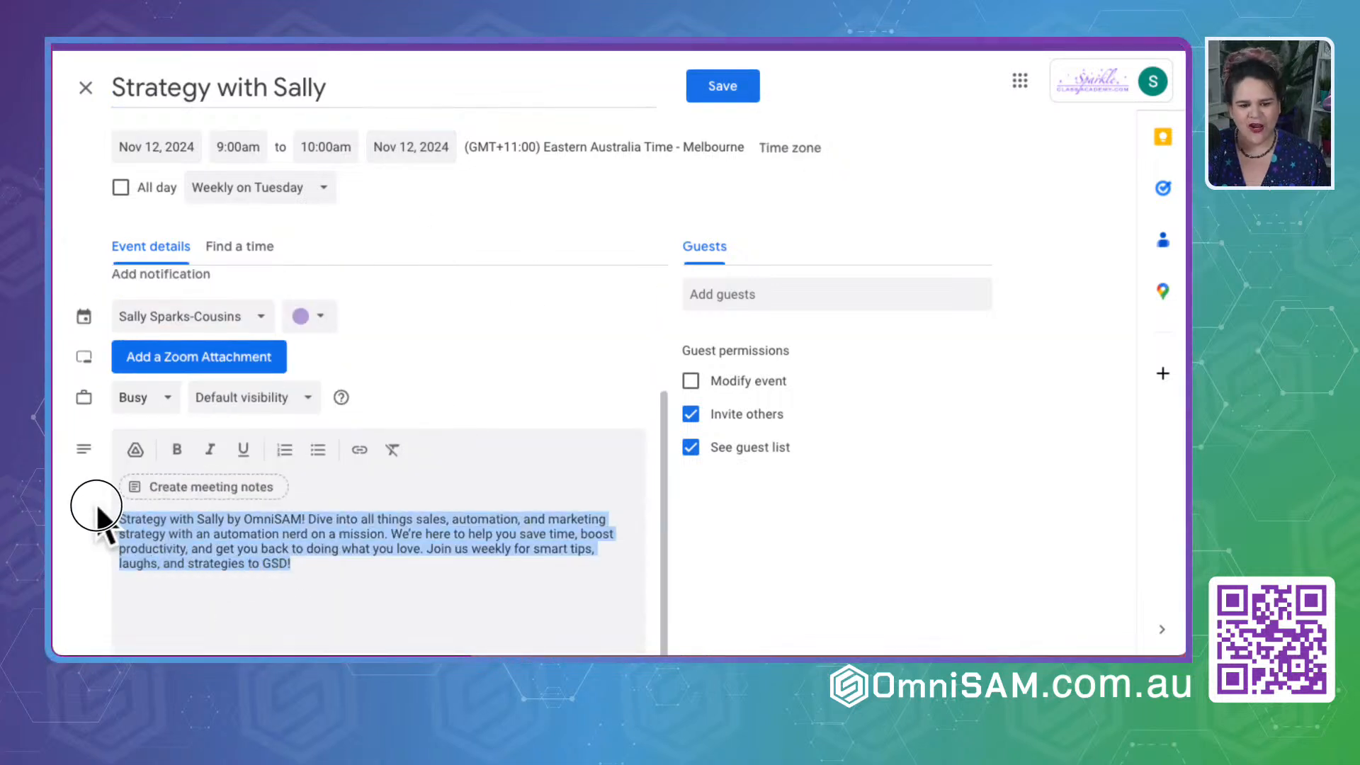
{"action": "left_click", "coordinate": [703, 88]}
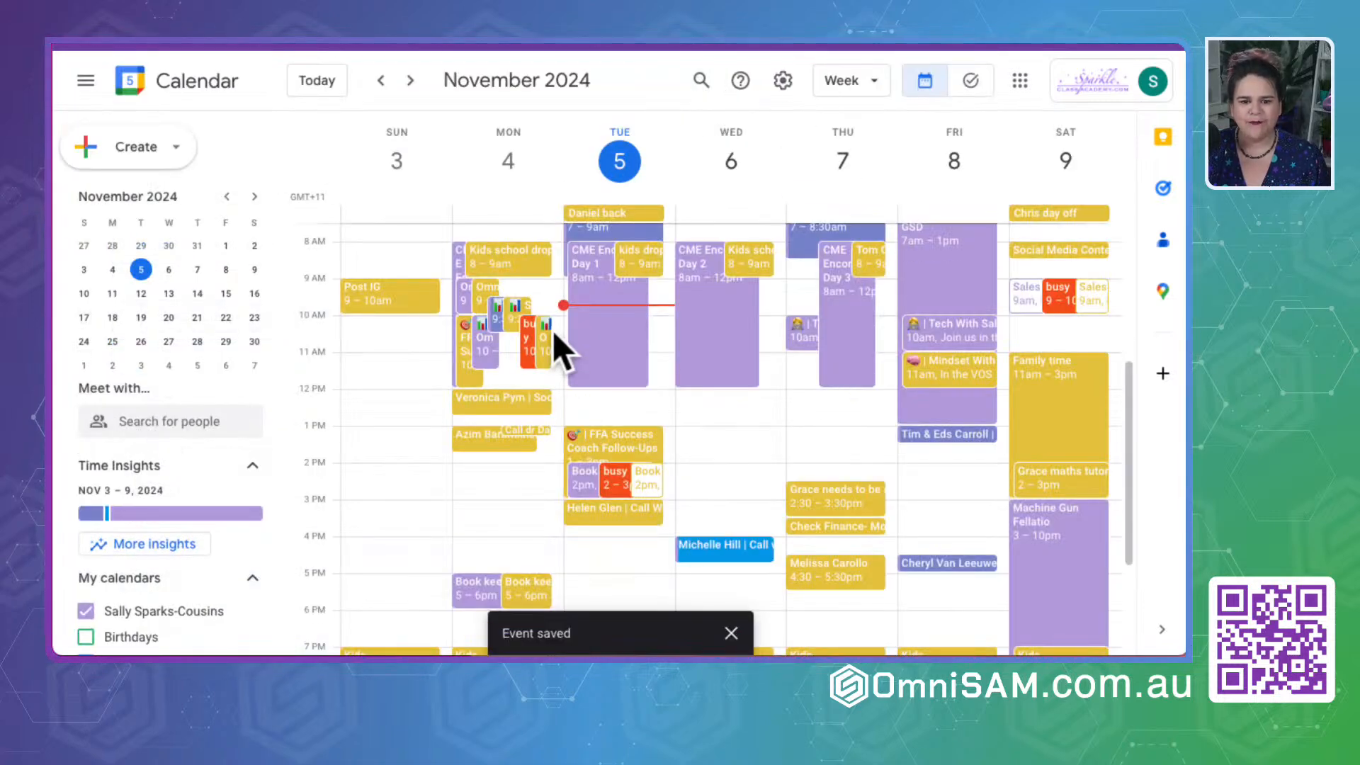
- Hide the two shared e-mail account calendars among the other calendars from the week view
{"action": "scroll", "coordinate": [132, 610], "scroll_direction": "down", "scroll_amount": 5}
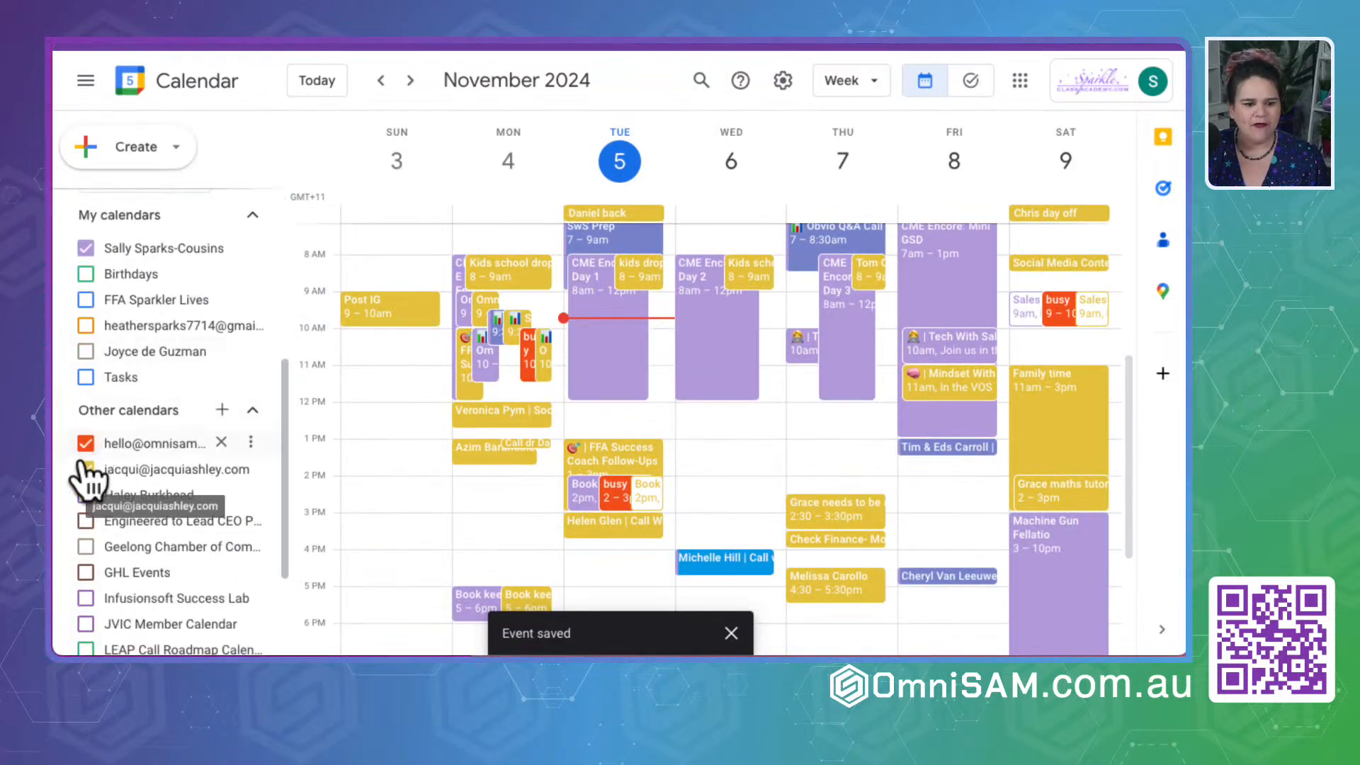
{"action": "left_click", "coordinate": [85, 470]}
{"action": "left_click", "coordinate": [85, 444]}
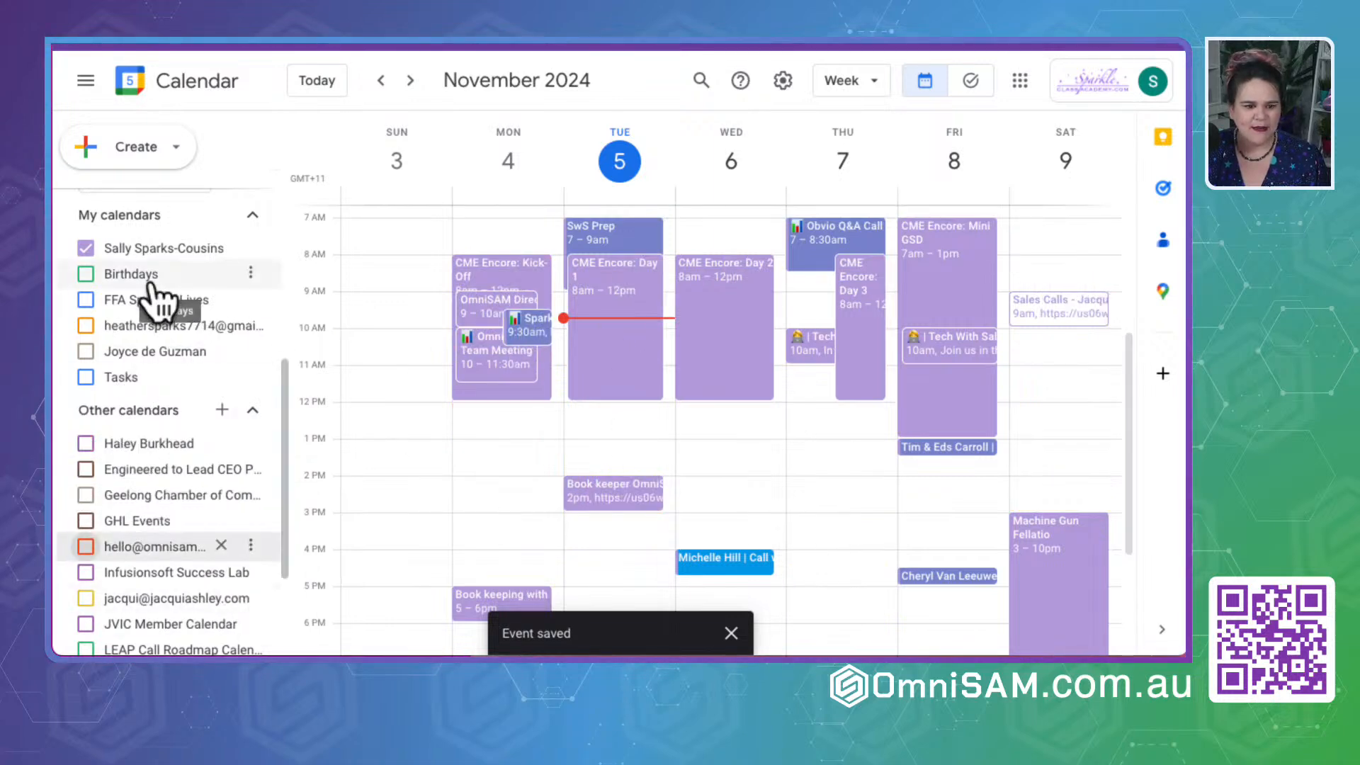
- Show the following week in the calendar and view the details of the strategy session and its prep entry on Tuesday, November 12
{"action": "scroll", "coordinate": [155, 478], "scroll_direction": "up", "scroll_amount": 4}
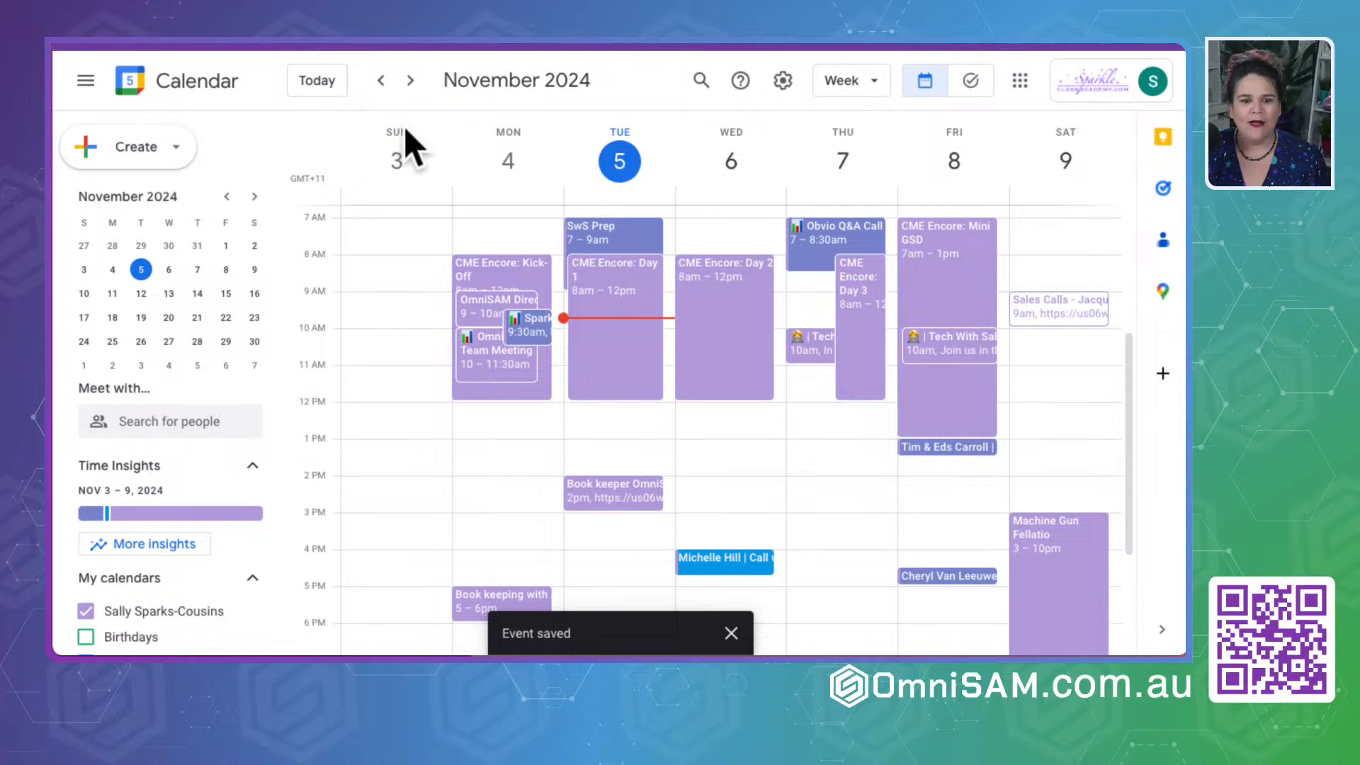
{"action": "left_click", "coordinate": [410, 80]}
{"action": "left_click", "coordinate": [618, 358]}
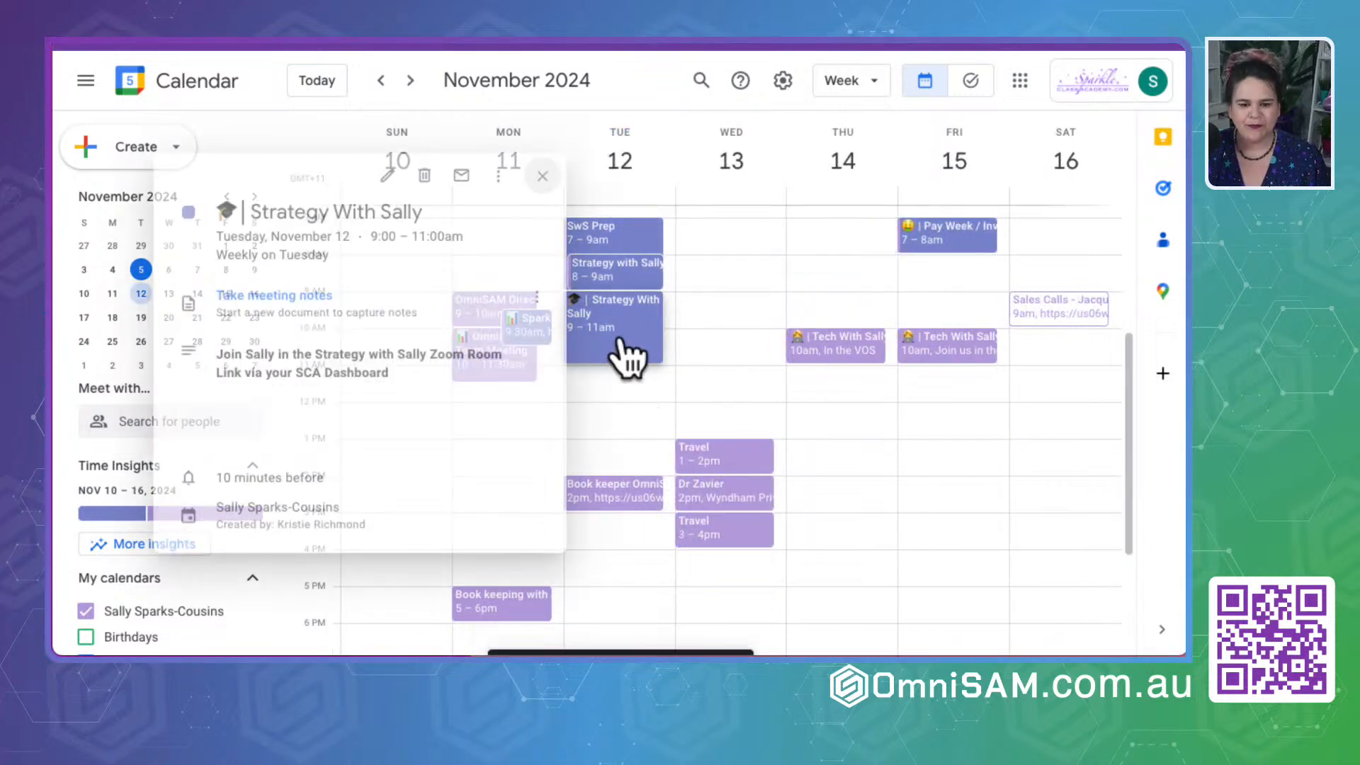
{"action": "left_click", "coordinate": [627, 277]}
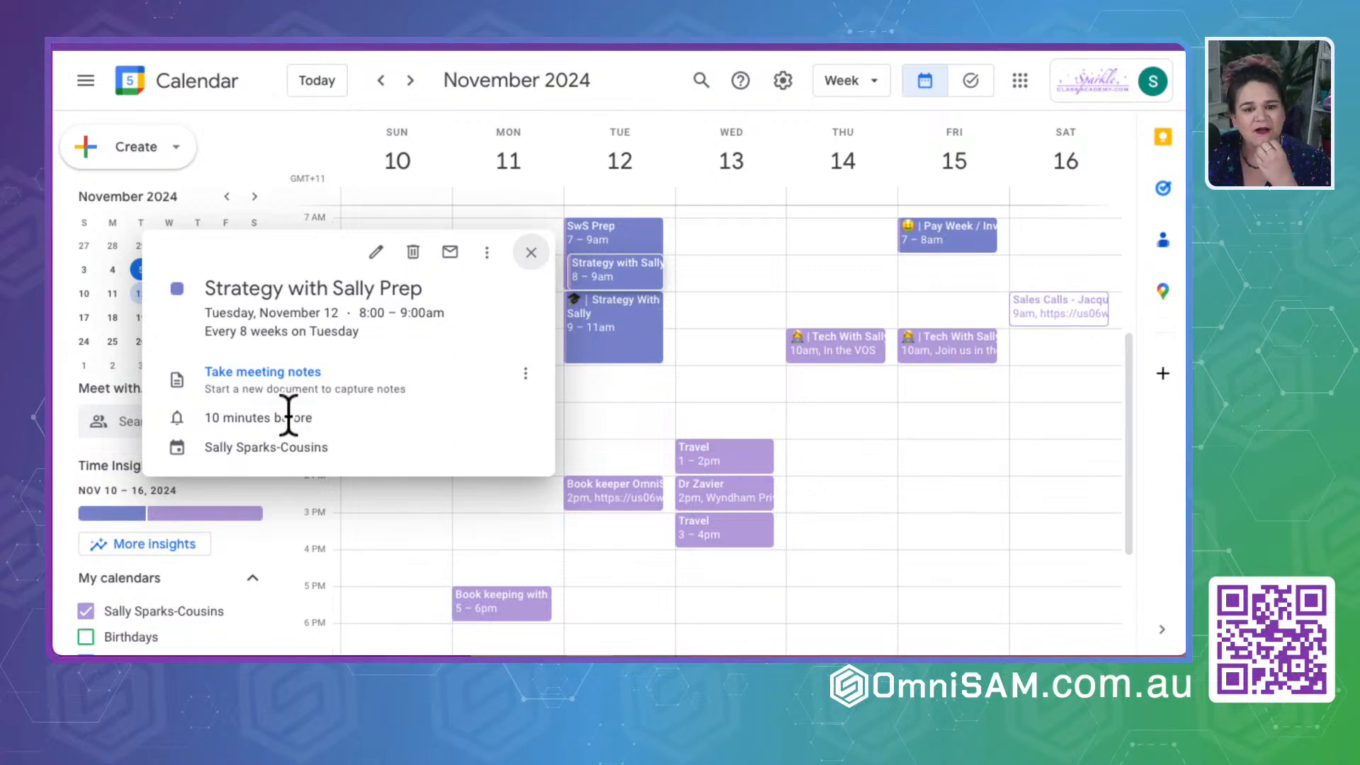
- Return to the GSD by OmniSAM group, open the November 12 strategy event for editing and turn off its recurrence
{"action": "left_click", "coordinate": [660, 76]}
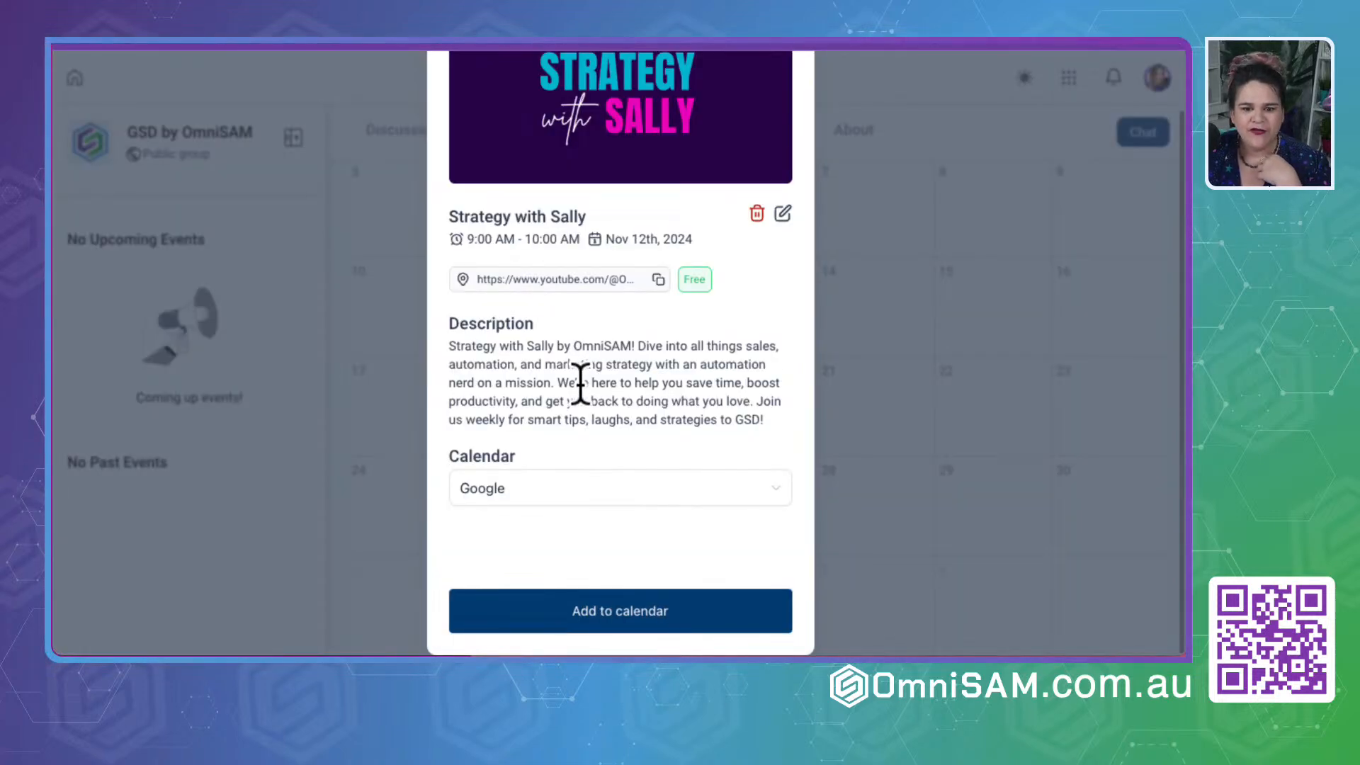
{"action": "scroll", "coordinate": [581, 382], "scroll_direction": "up", "scroll_amount": 2}
{"action": "left_click", "coordinate": [788, 289]}
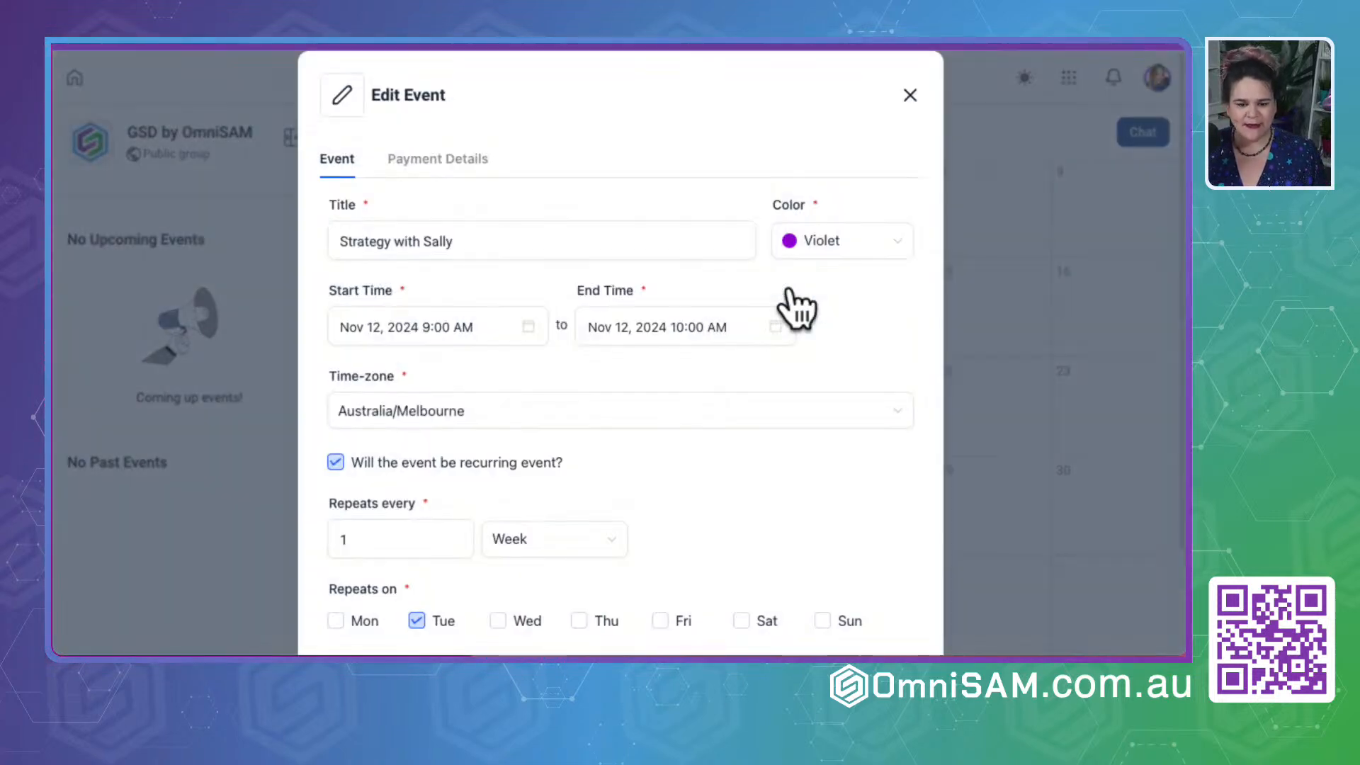
{"action": "left_click", "coordinate": [376, 414]}
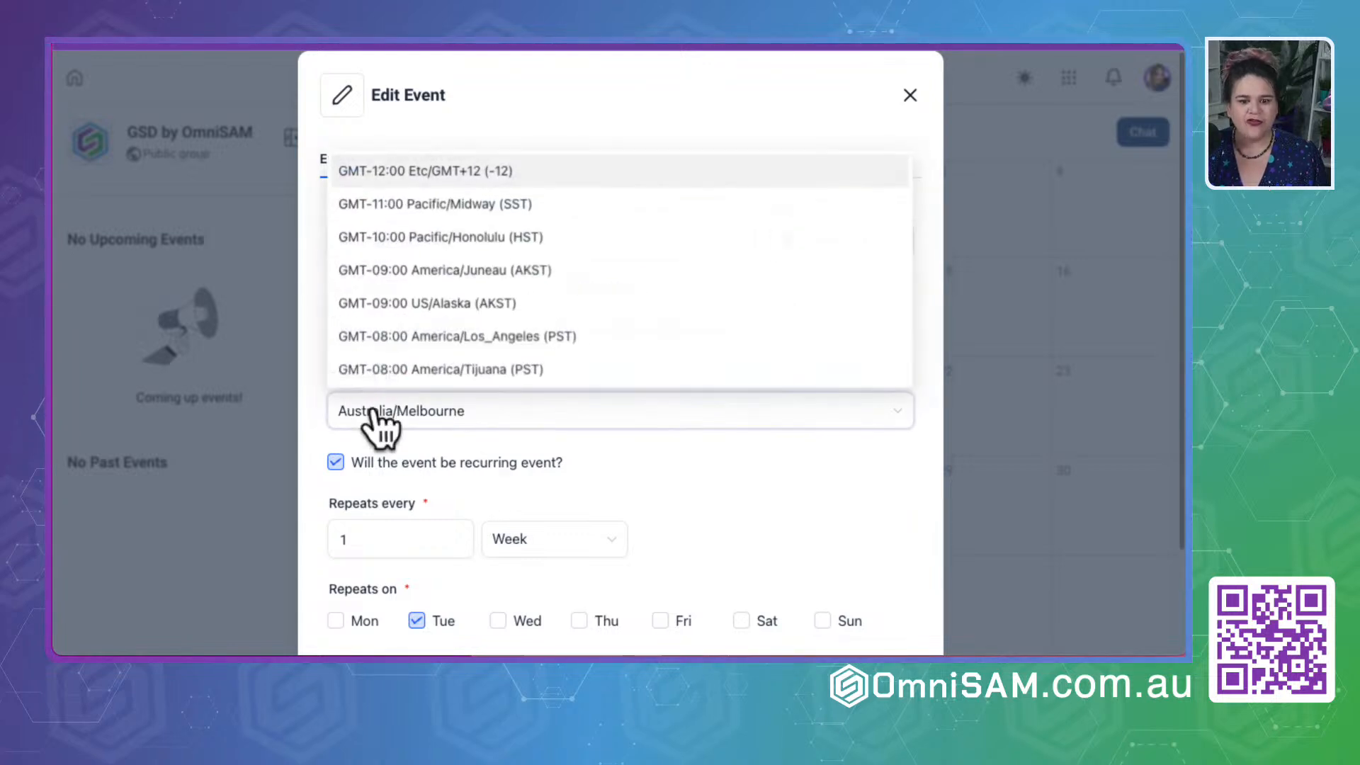
{"action": "left_click", "coordinate": [335, 462]}
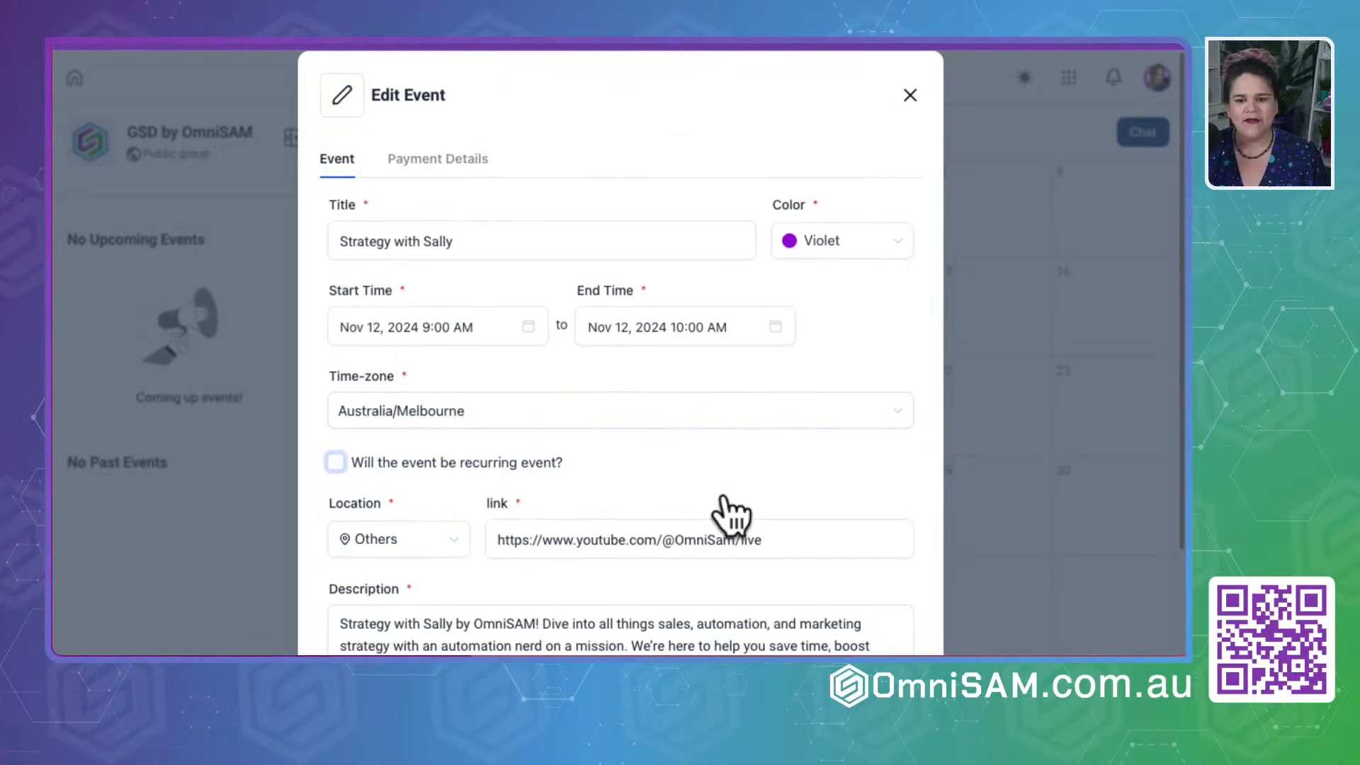
{"action": "scroll", "coordinate": [724, 495], "scroll_direction": "down", "scroll_amount": 4}
{"action": "scroll", "coordinate": [724, 494], "scroll_direction": "up", "scroll_amount": 1}
{"action": "scroll", "coordinate": [725, 493], "scroll_direction": "up", "scroll_amount": 2}
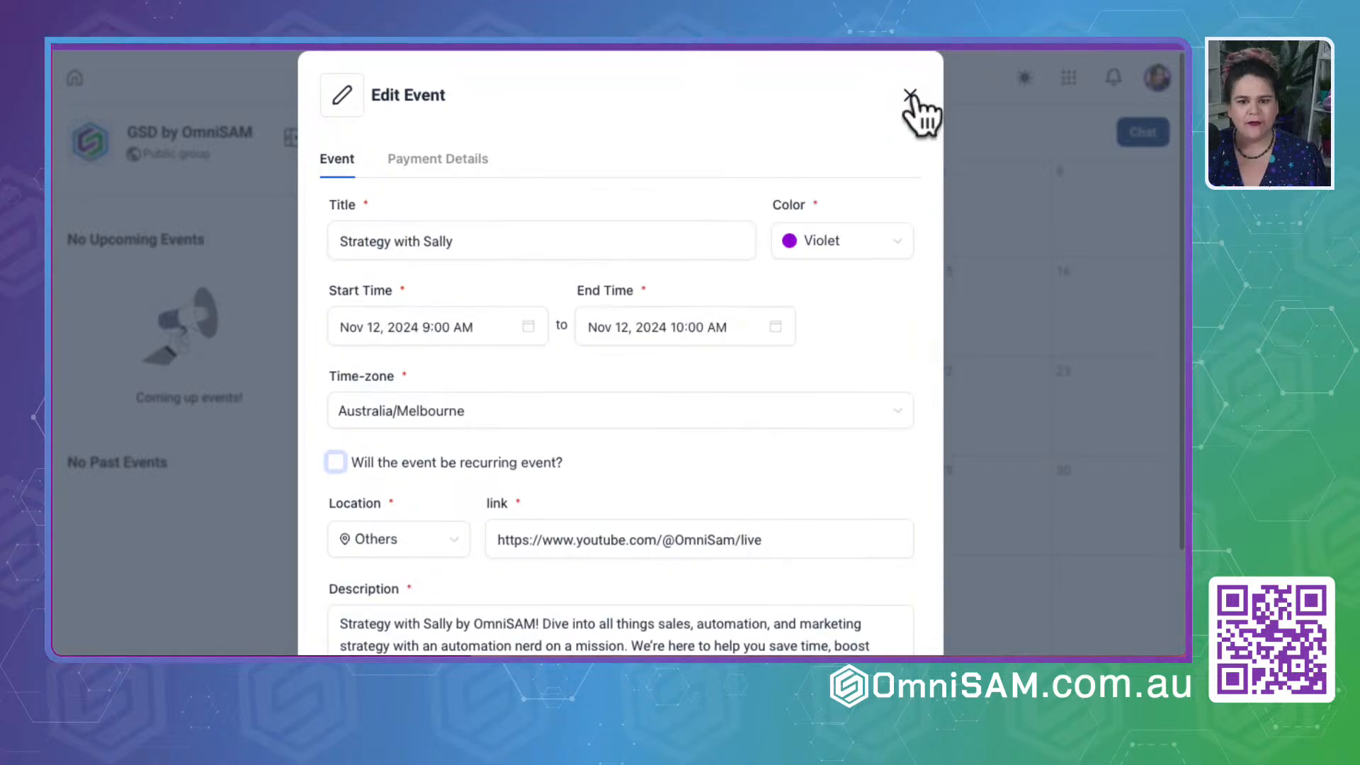
{"action": "scroll", "coordinate": [692, 410], "scroll_direction": "down", "scroll_amount": 6}
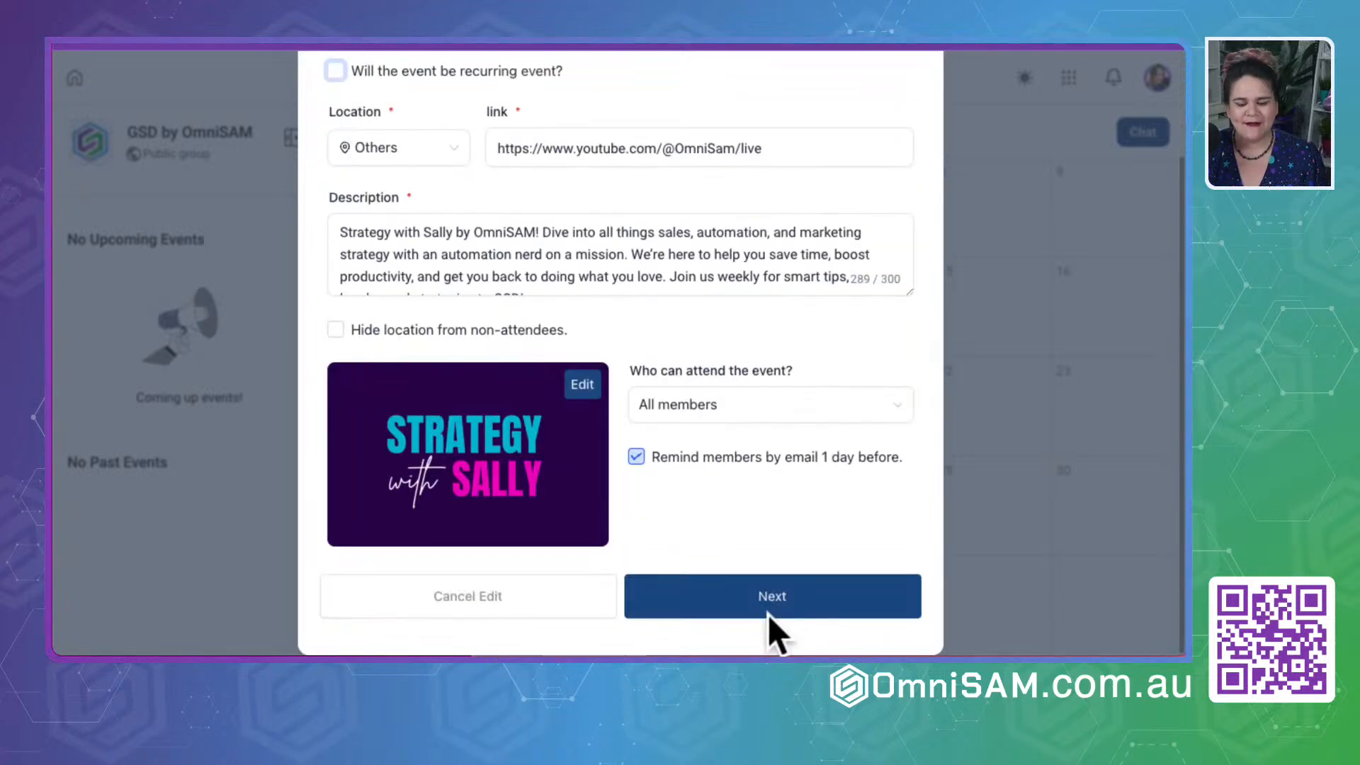
- Save the strategy event as free, applying the change to this and following events
{"action": "left_click", "coordinate": [768, 611]}
{"action": "scroll", "coordinate": [740, 475], "scroll_direction": "down", "scroll_amount": 2}
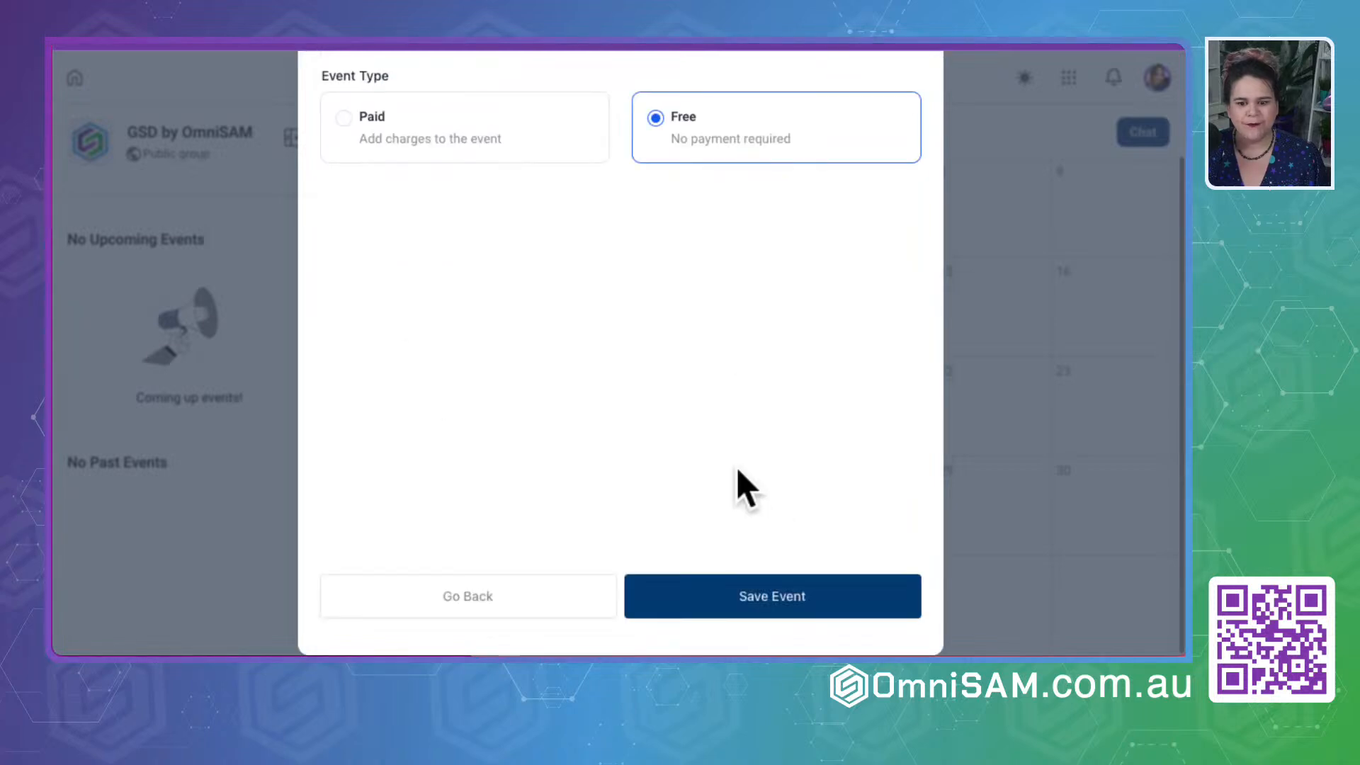
{"action": "left_click", "coordinate": [821, 613]}
{"action": "left_click", "coordinate": [593, 352]}
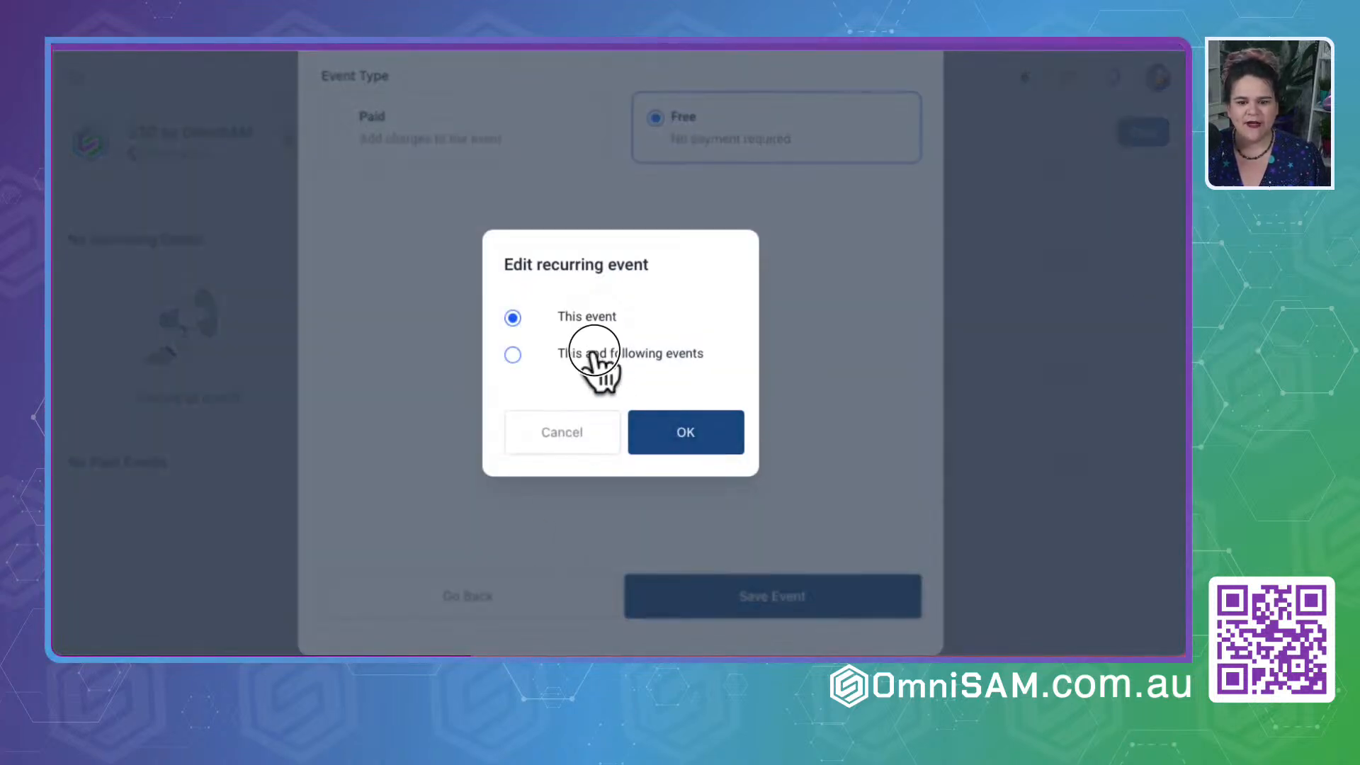
{"action": "left_click", "coordinate": [680, 434]}
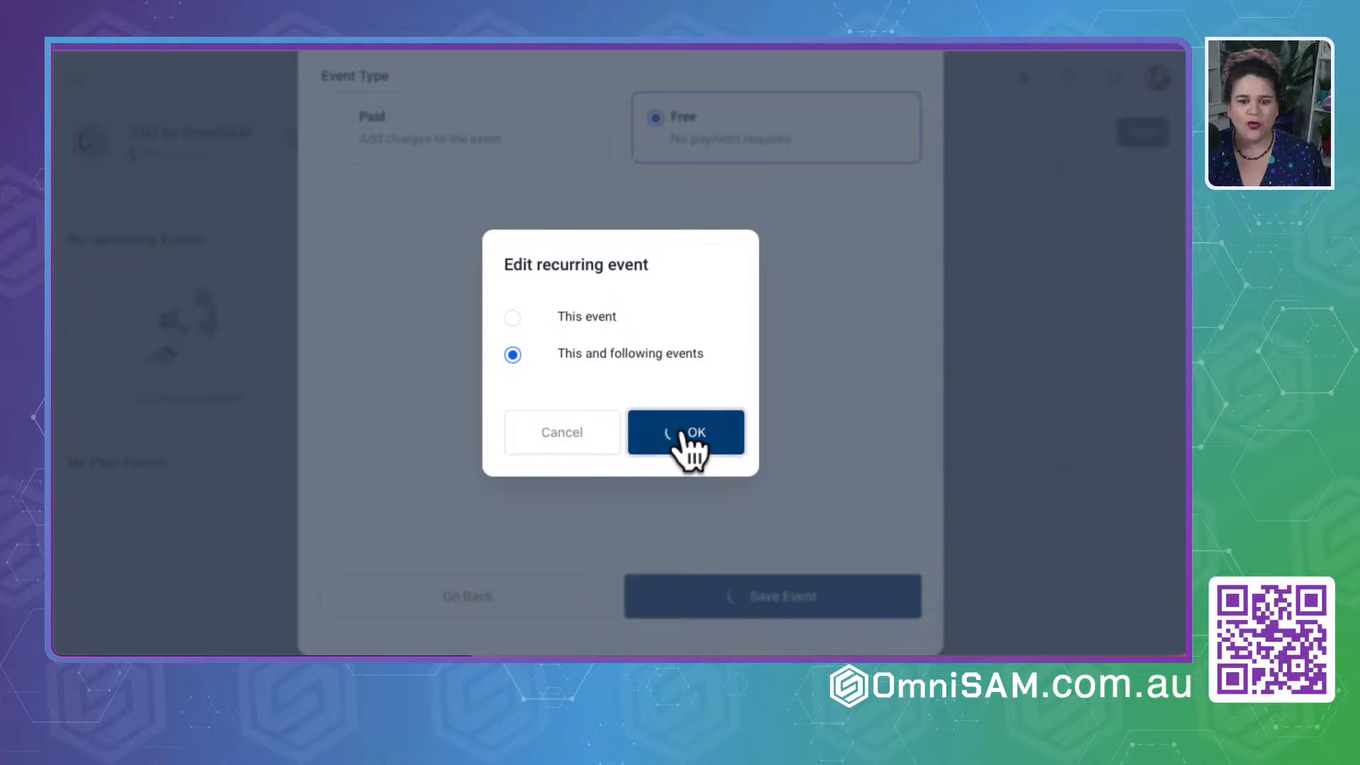
{"action": "scroll", "coordinate": [653, 437], "scroll_direction": "up", "scroll_amount": 3}
{"action": "scroll", "coordinate": [653, 436], "scroll_direction": "down", "scroll_amount": 3}
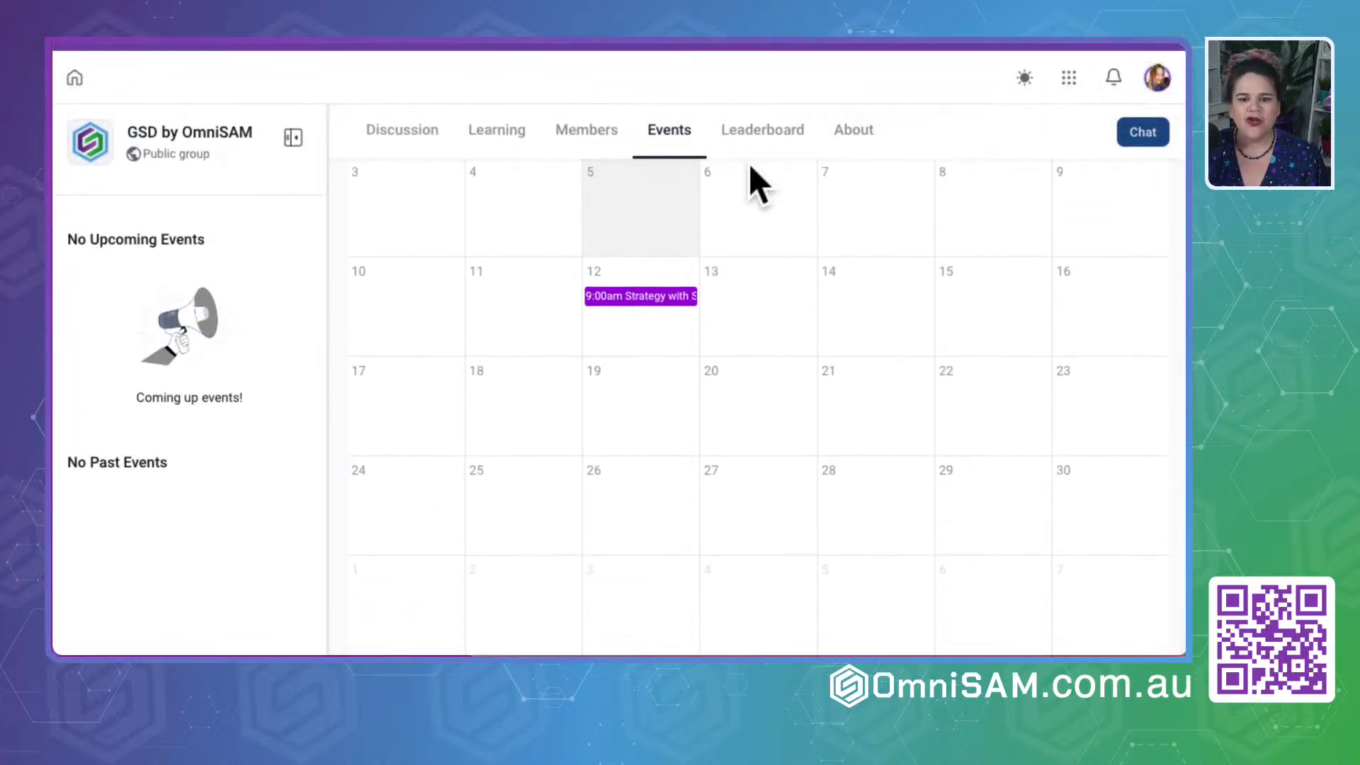
- Review the group's Leaderboard, its About page with the media upload and description areas, and its list of groups
{"action": "left_click", "coordinate": [765, 129]}
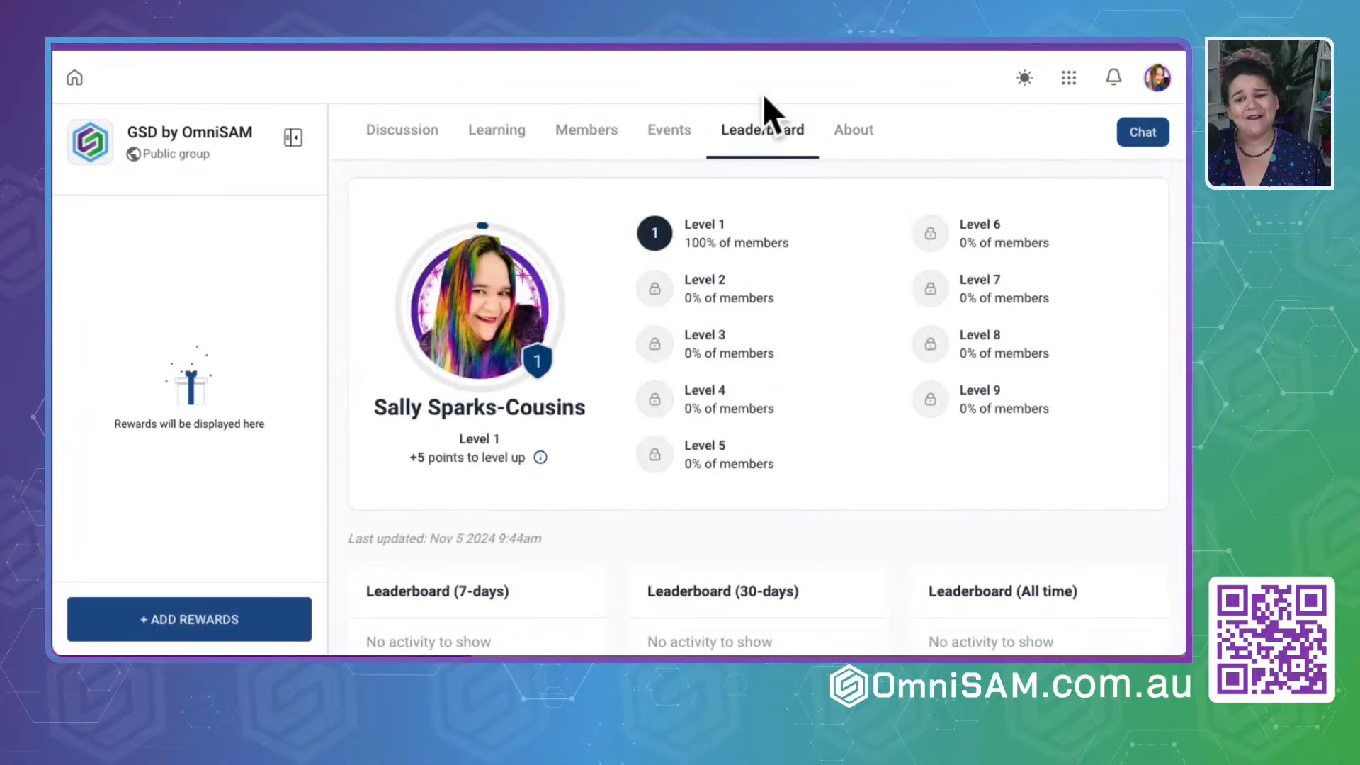
{"action": "left_click", "coordinate": [844, 139]}
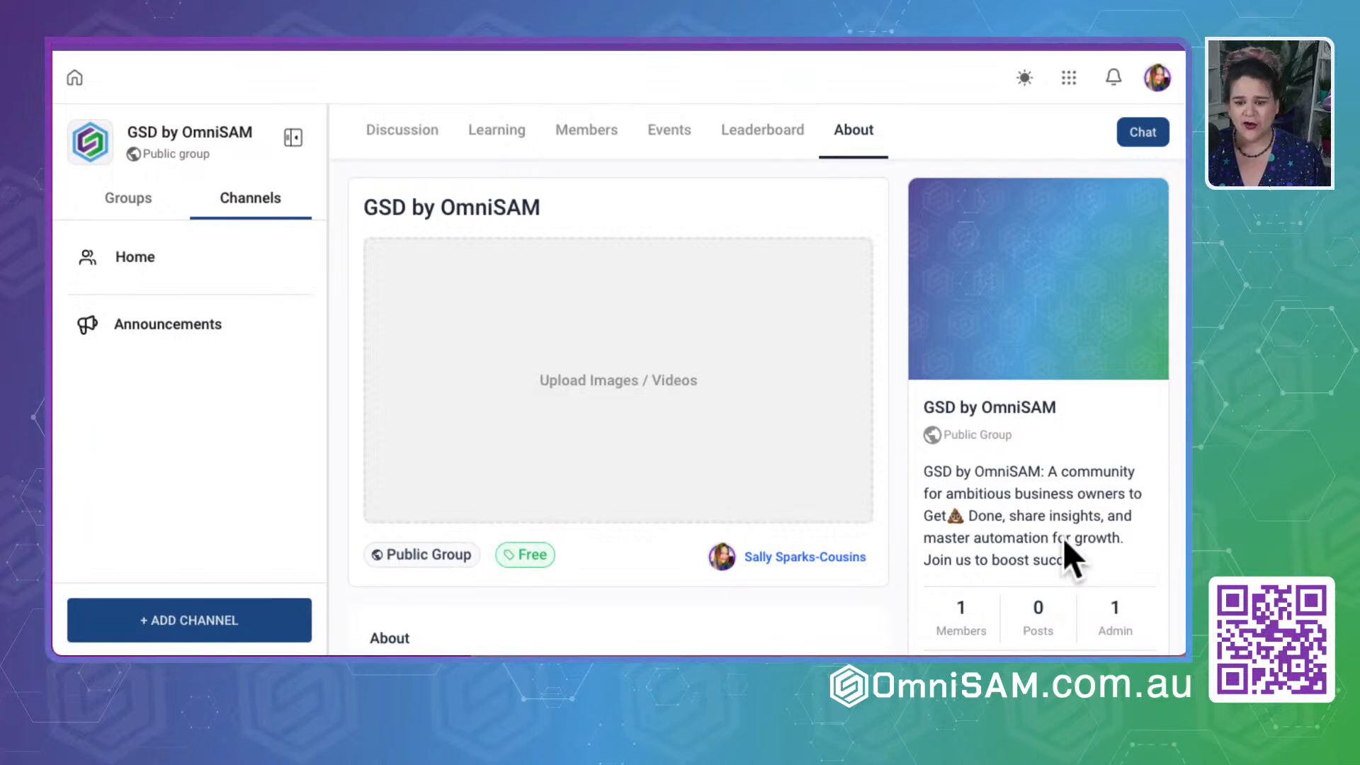
{"action": "scroll", "coordinate": [595, 564], "scroll_direction": "down", "scroll_amount": 2}
{"action": "scroll", "coordinate": [595, 563], "scroll_direction": "up", "scroll_amount": 2}
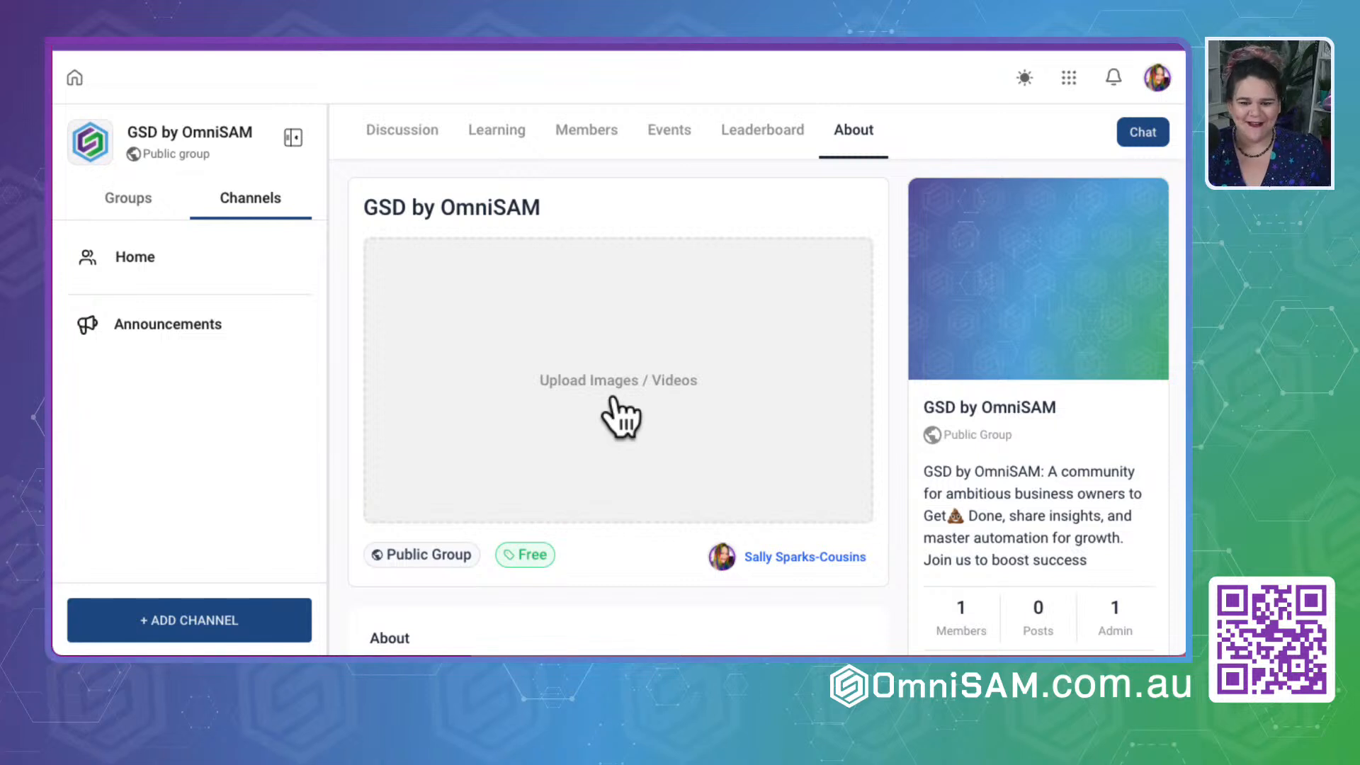
{"action": "scroll", "coordinate": [618, 563], "scroll_direction": "down", "scroll_amount": 3}
{"action": "left_click_drag", "start_coordinate": [380, 409], "coordinate": [462, 408]}
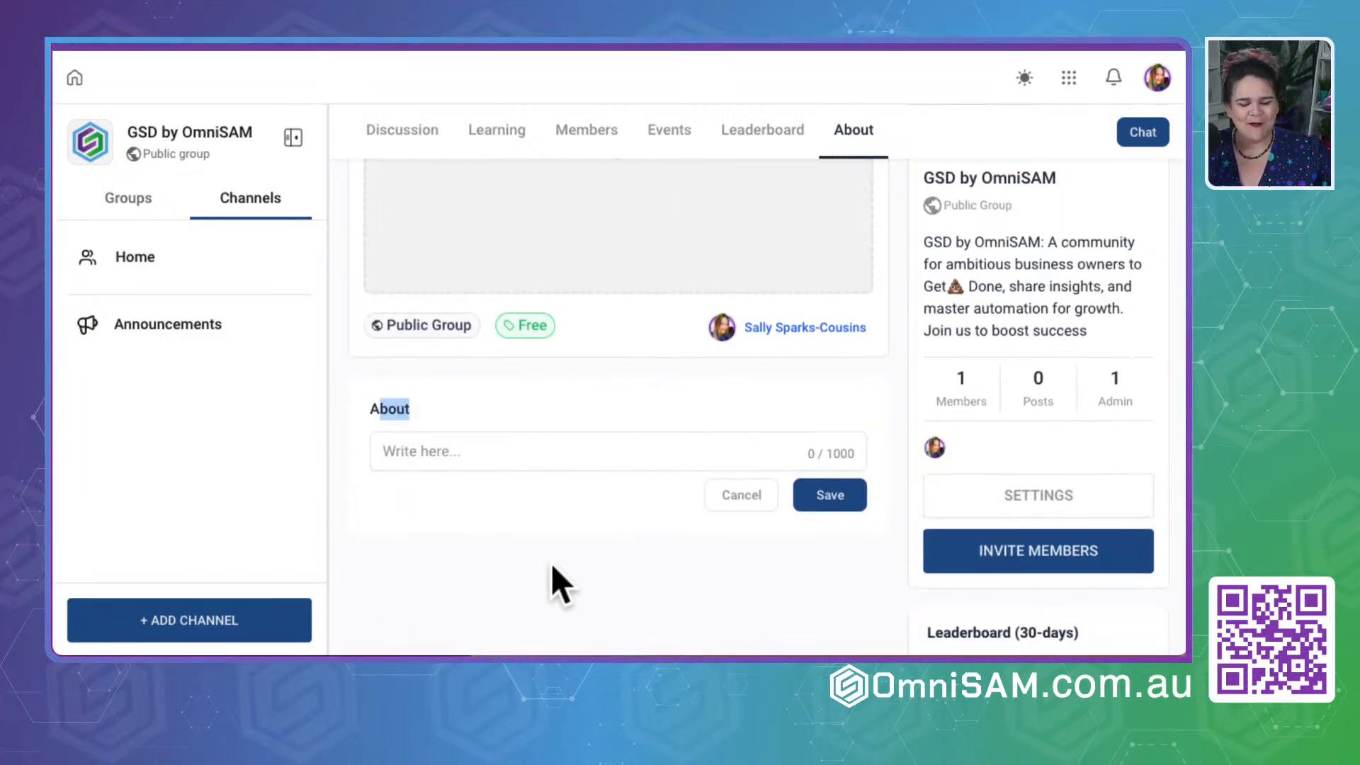
{"action": "scroll", "coordinate": [662, 517], "scroll_direction": "up", "scroll_amount": 3}
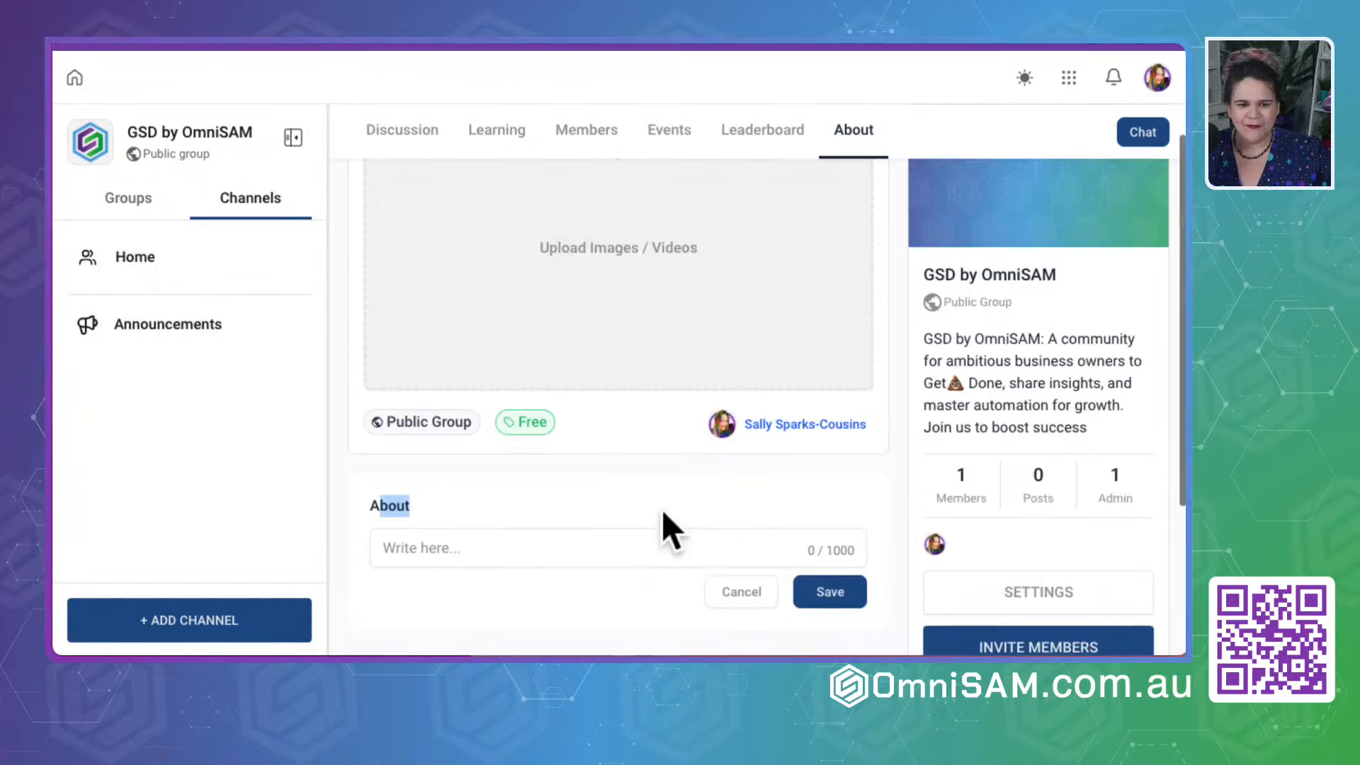
{"action": "left_click", "coordinate": [133, 197]}
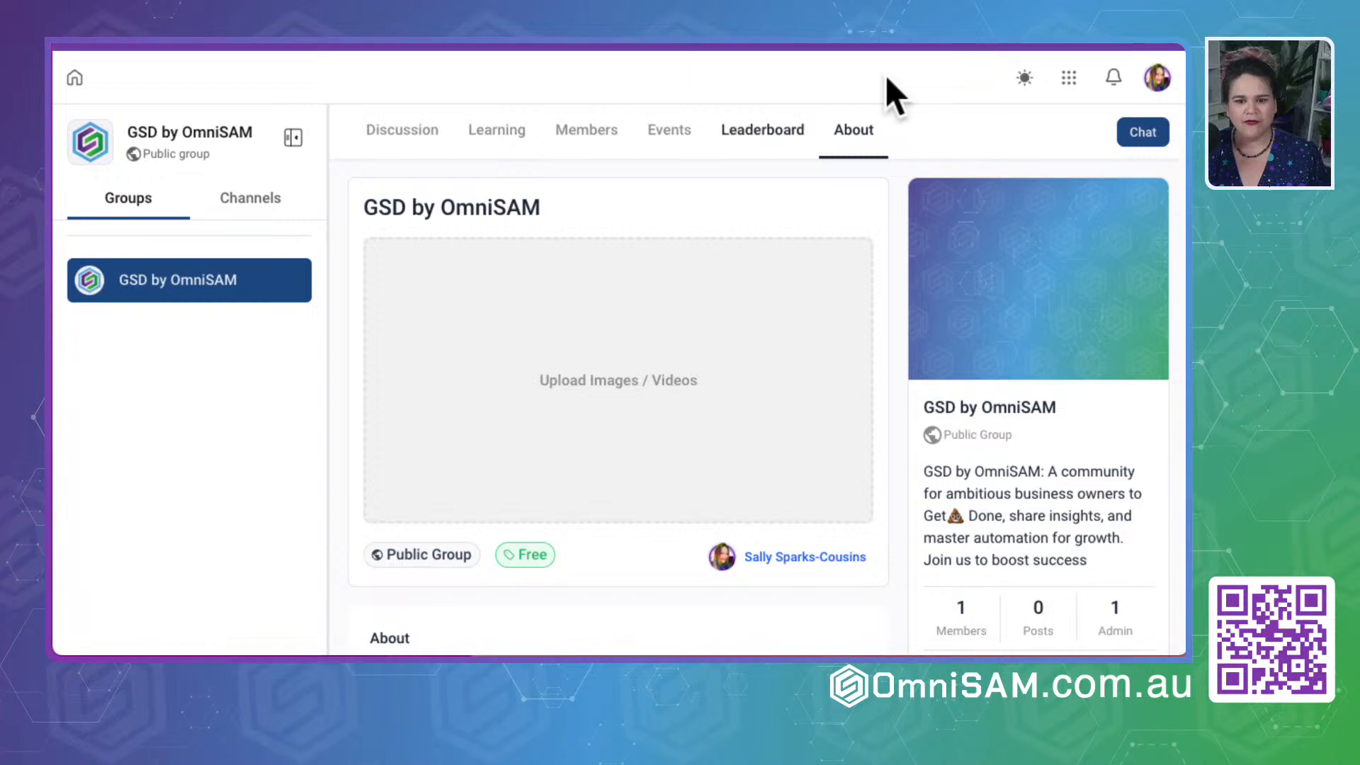
- Open the details of the Announcements channel from the group discussion and examine its name, description and members
{"action": "left_click", "coordinate": [386, 139]}
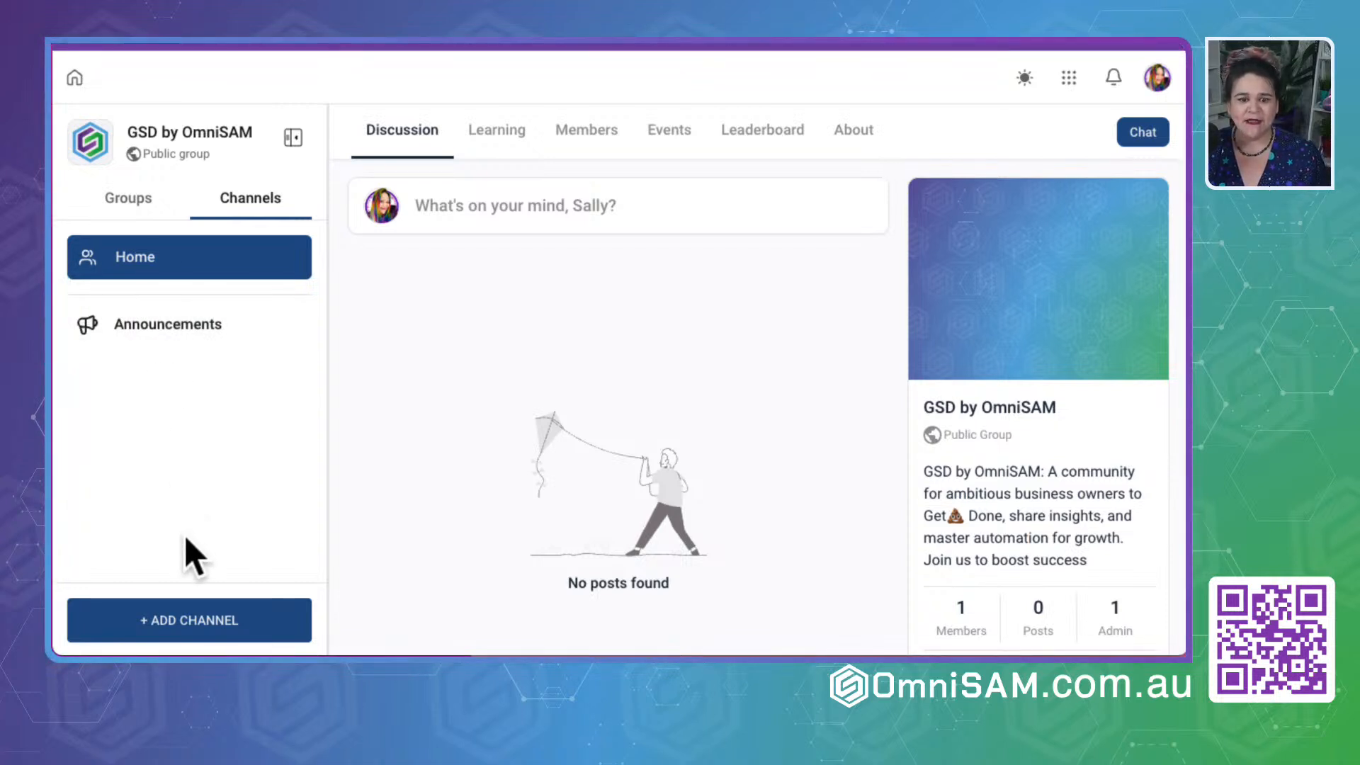
{"action": "left_click", "coordinate": [168, 326]}
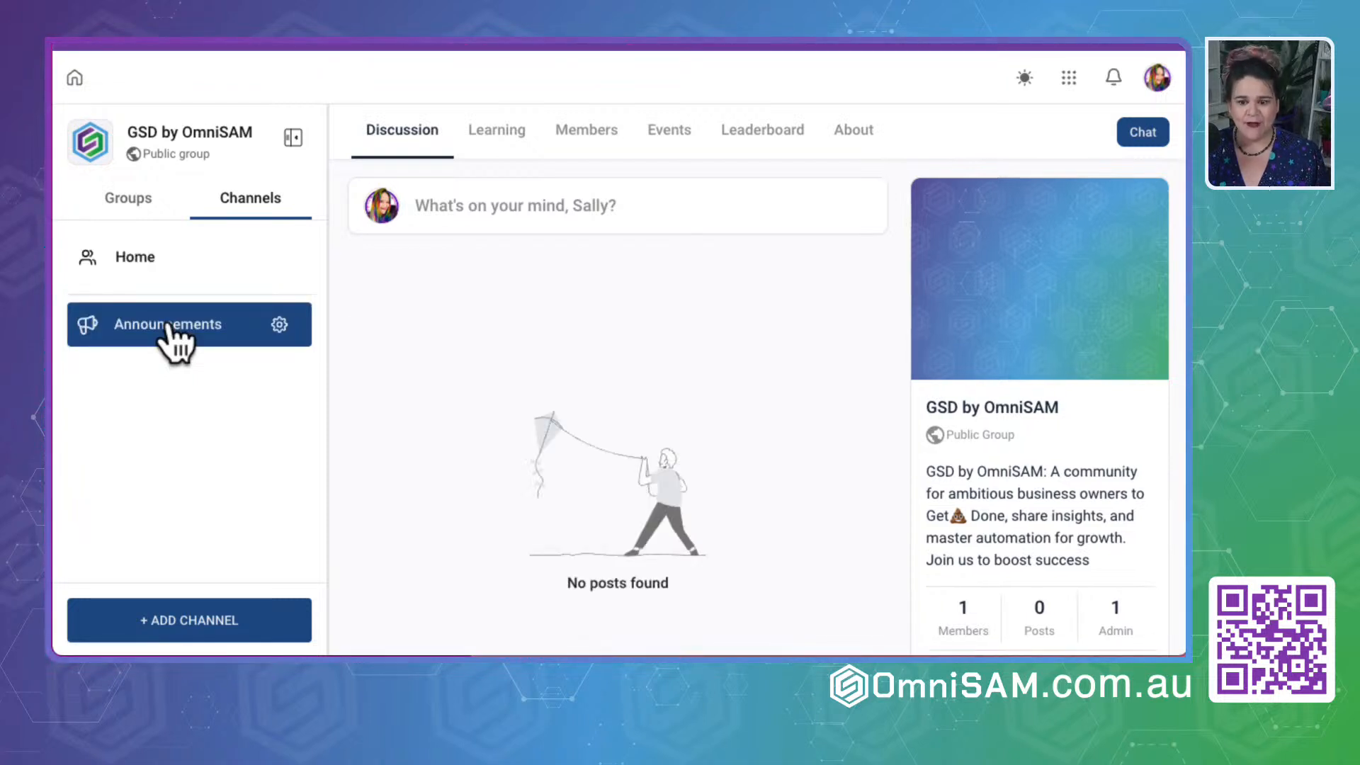
{"action": "left_click", "coordinate": [280, 324]}
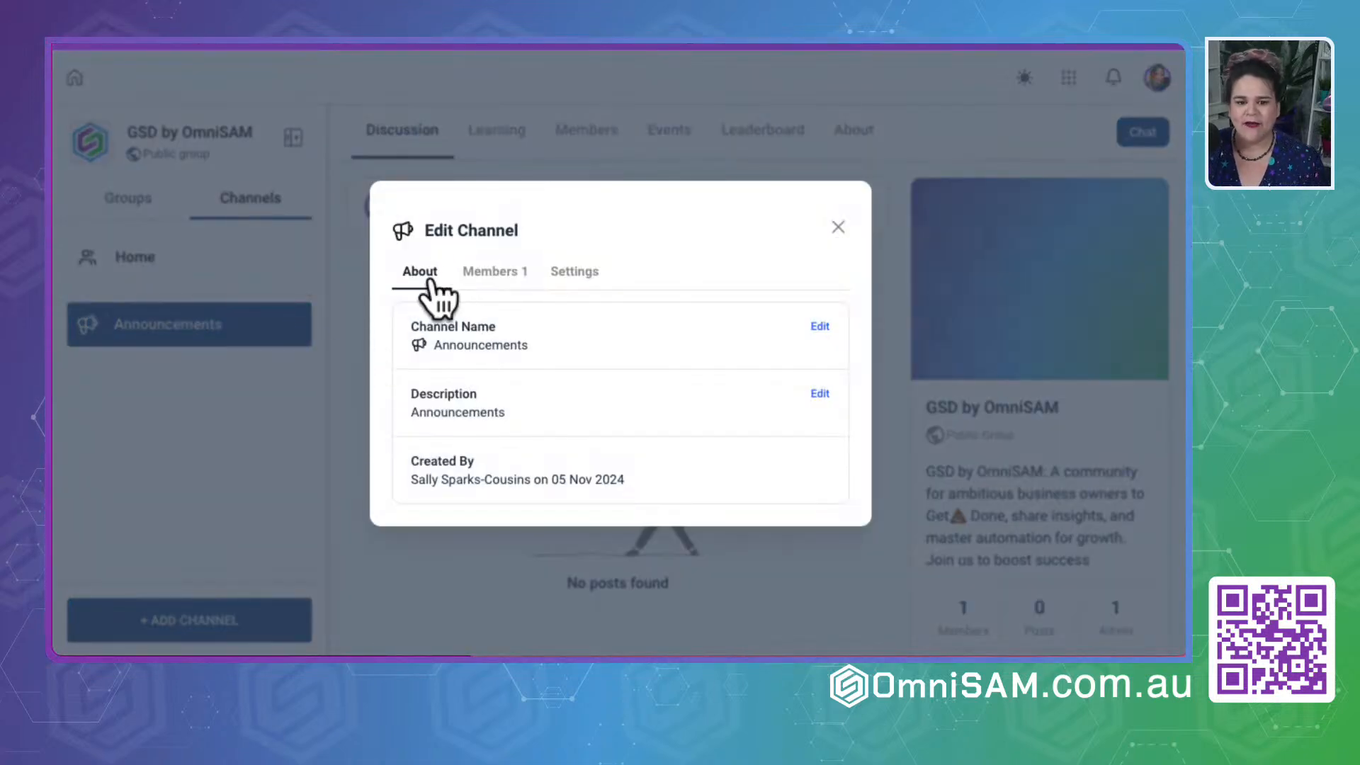
{"action": "left_click_drag", "start_coordinate": [414, 326], "coordinate": [537, 329]}
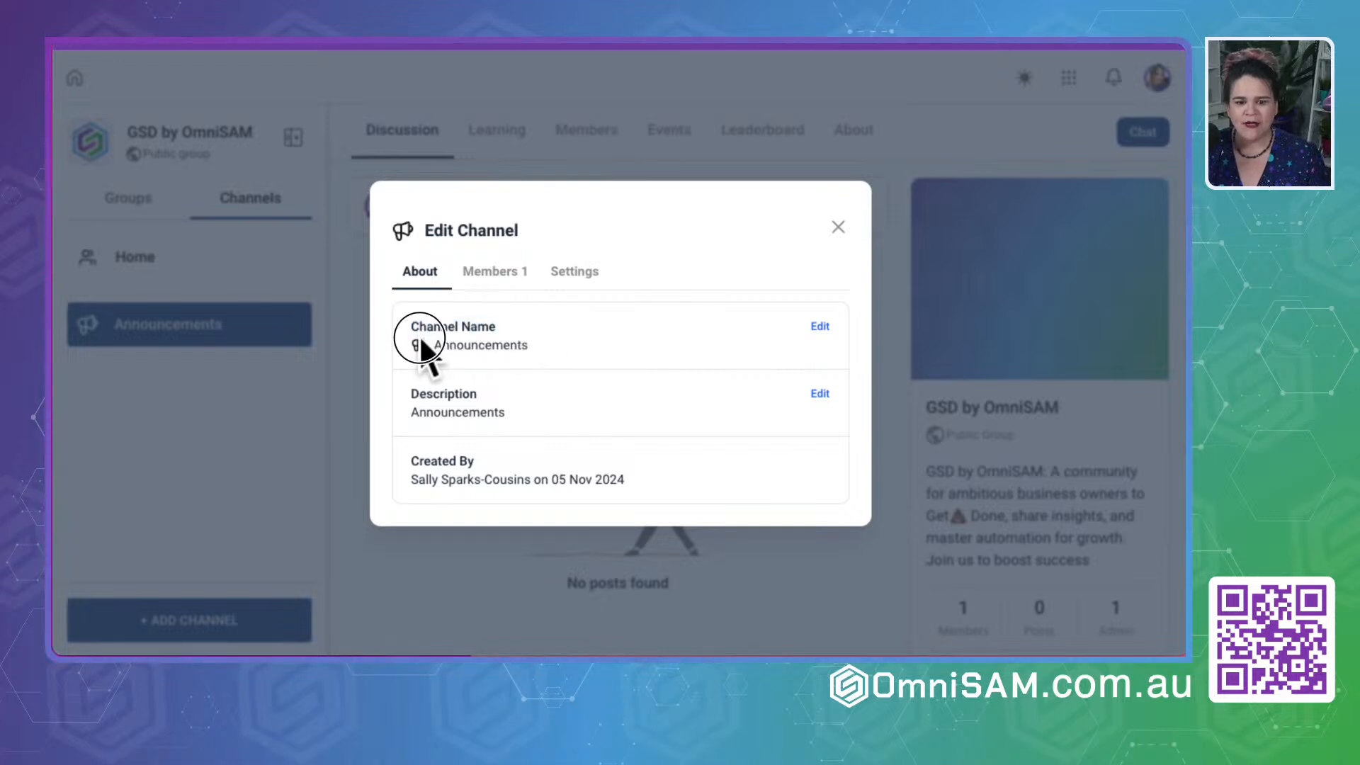
{"action": "left_click_drag", "start_coordinate": [421, 347], "coordinate": [570, 343]}
{"action": "left_click_drag", "start_coordinate": [407, 389], "coordinate": [522, 390]}
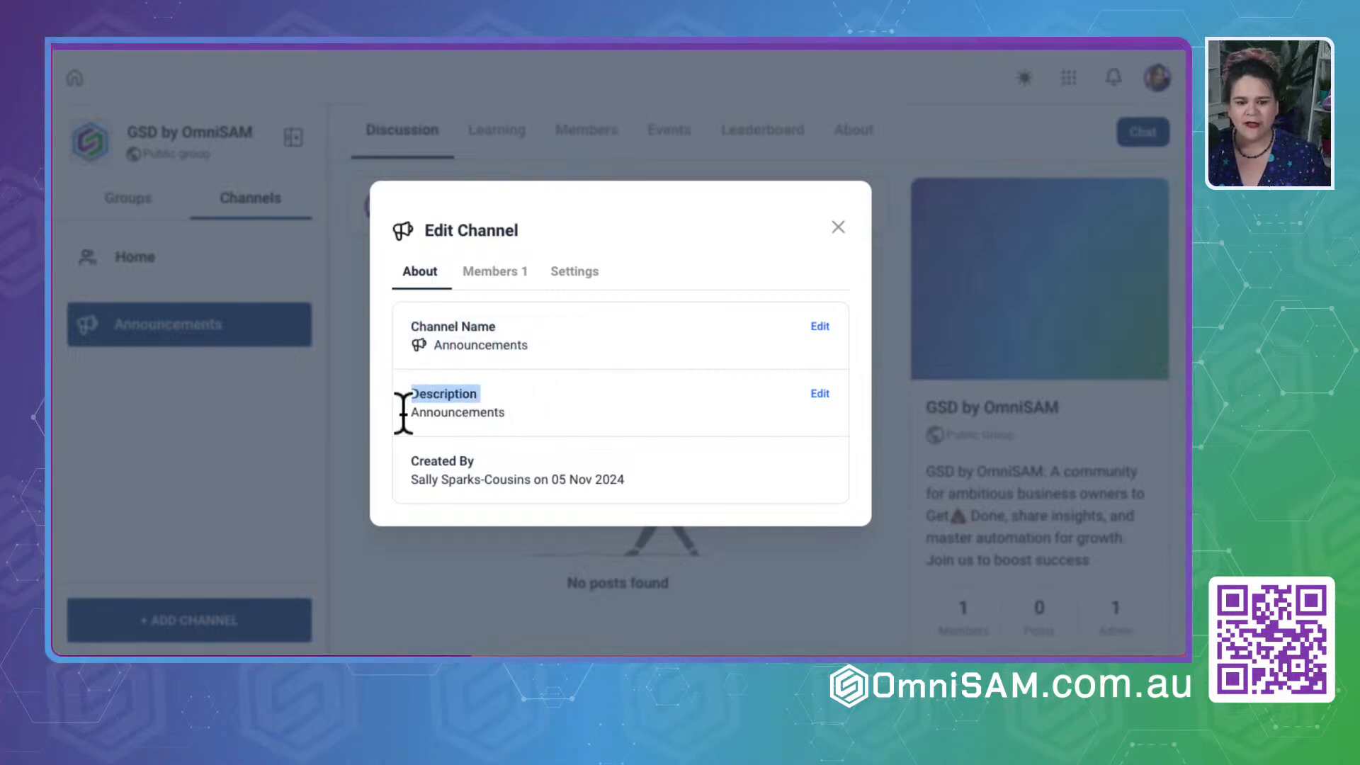
{"action": "left_click_drag", "start_coordinate": [403, 413], "coordinate": [652, 418]}
{"action": "left_click", "coordinate": [495, 271]}
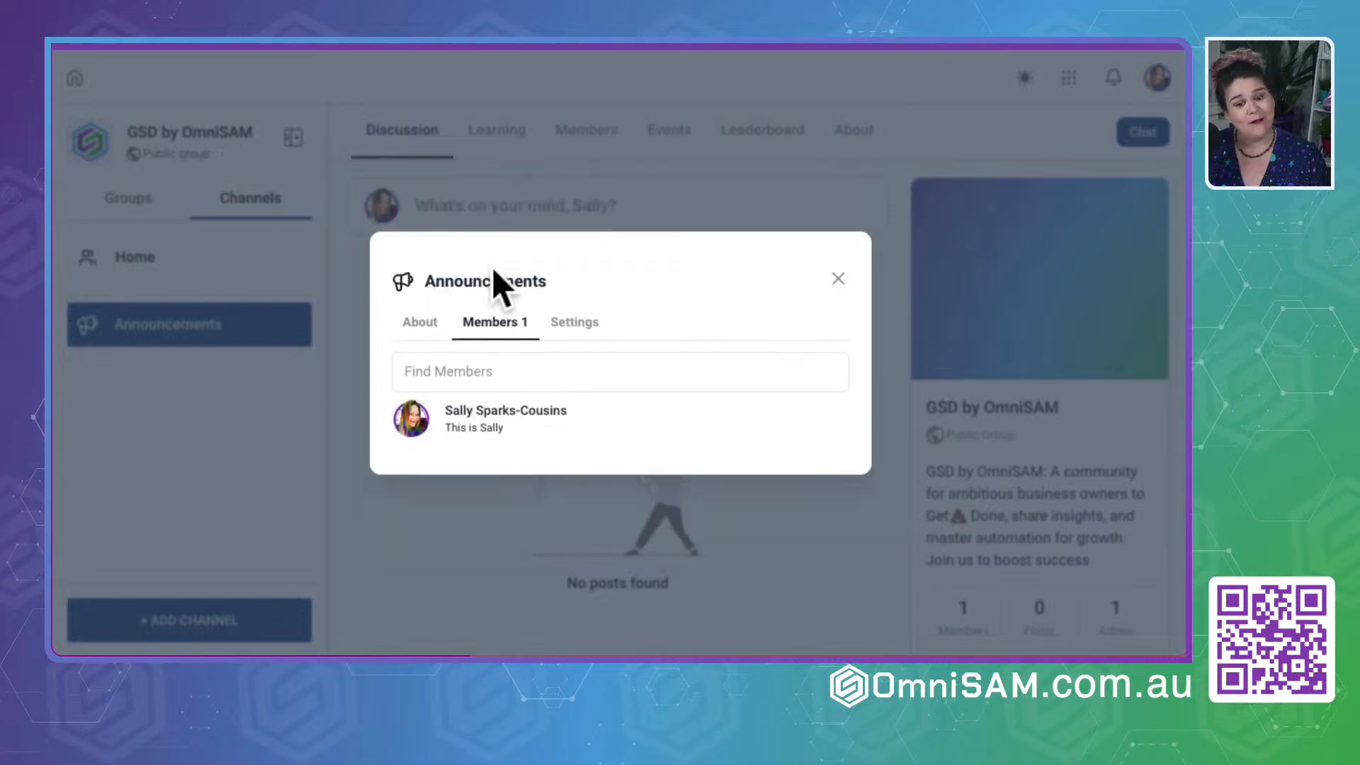
- Change the Announcements channel to a private channel and confirm the switch
{"action": "left_click", "coordinate": [583, 320]}
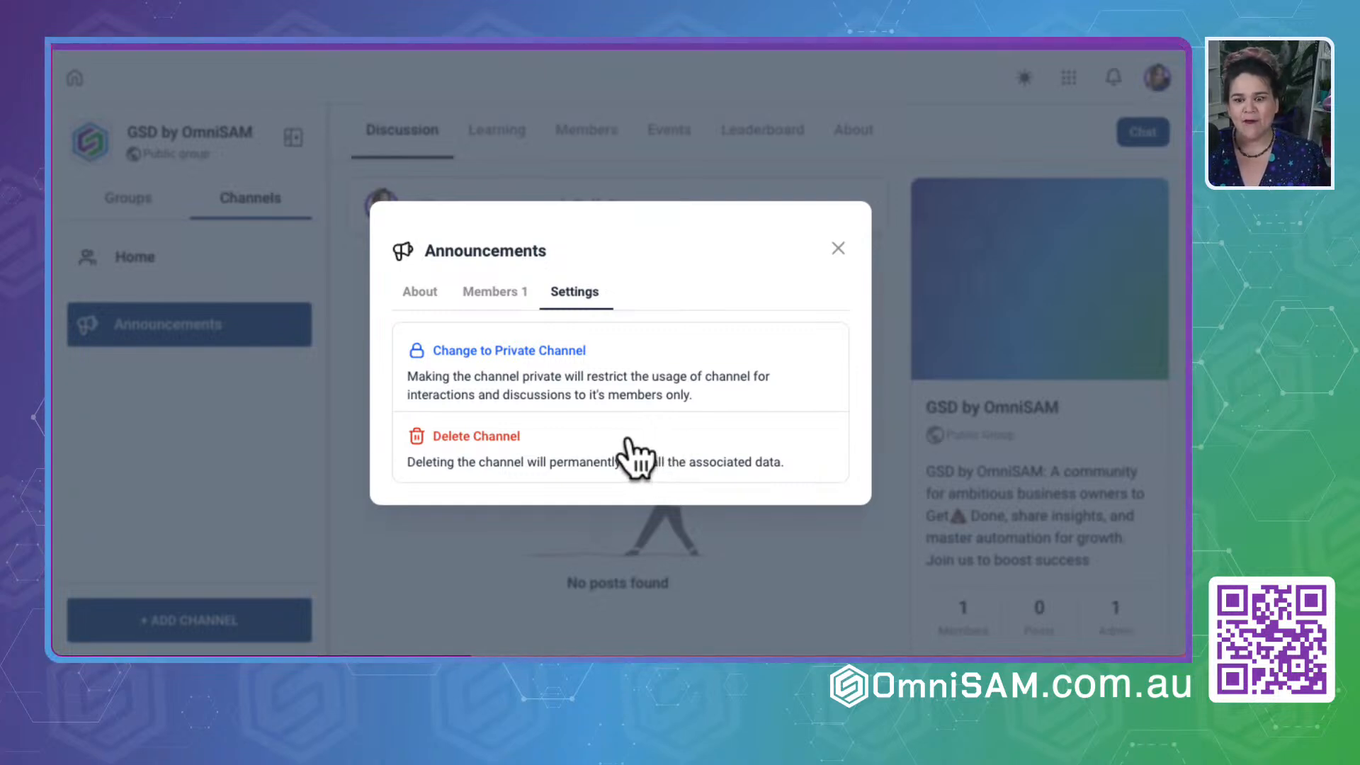
{"action": "left_click", "coordinate": [536, 348]}
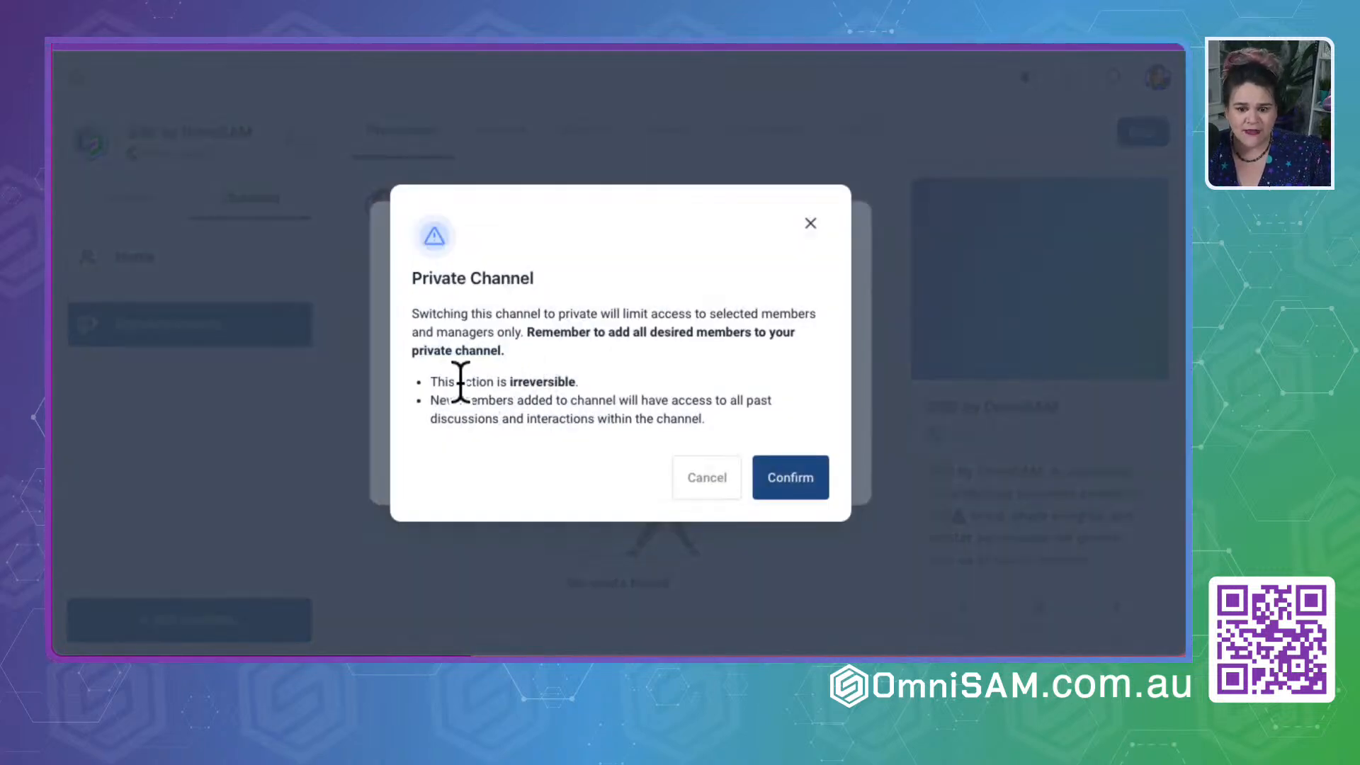
{"action": "left_click", "coordinate": [783, 478]}
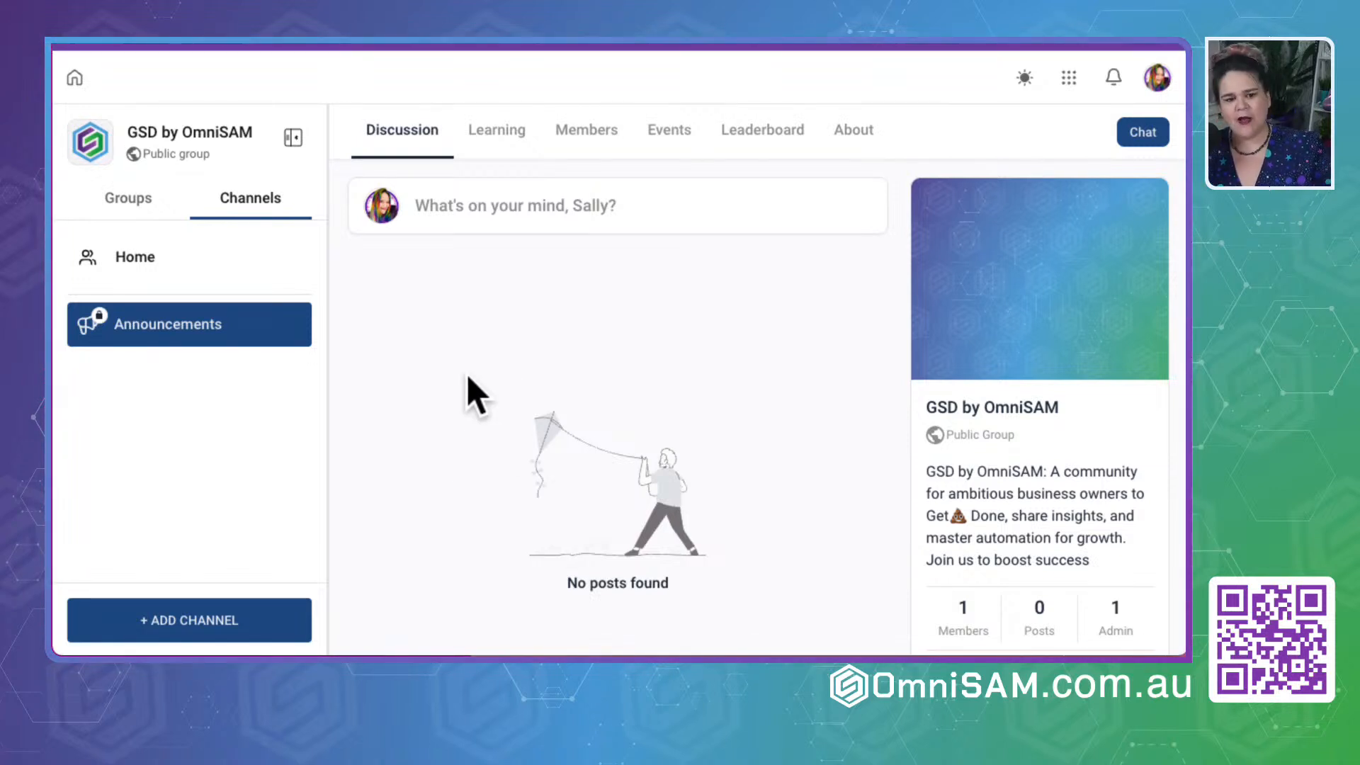
- Start adding a channel named Introductions with the description "Introduce Yourself to the Community"
{"action": "mouse_move", "coordinate": [192, 313]}
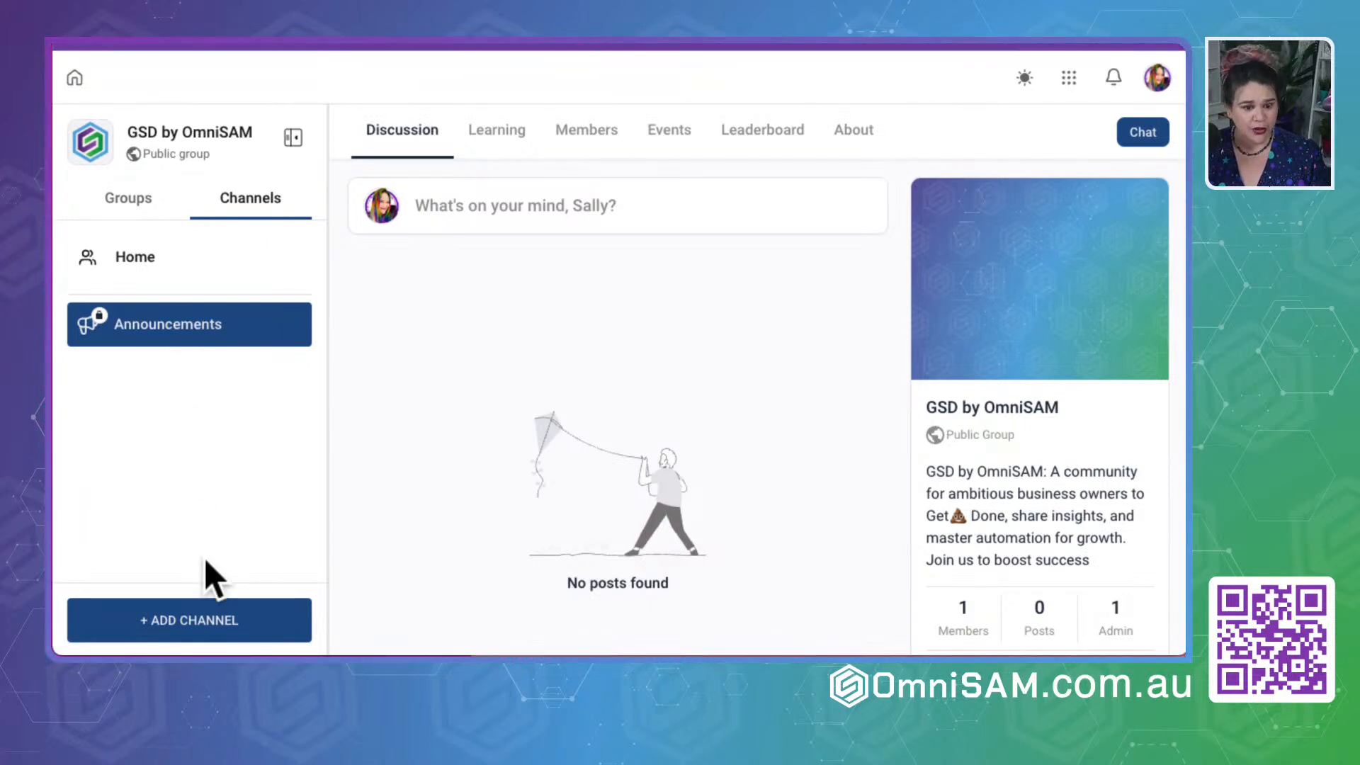
{"action": "left_click", "coordinate": [116, 253]}
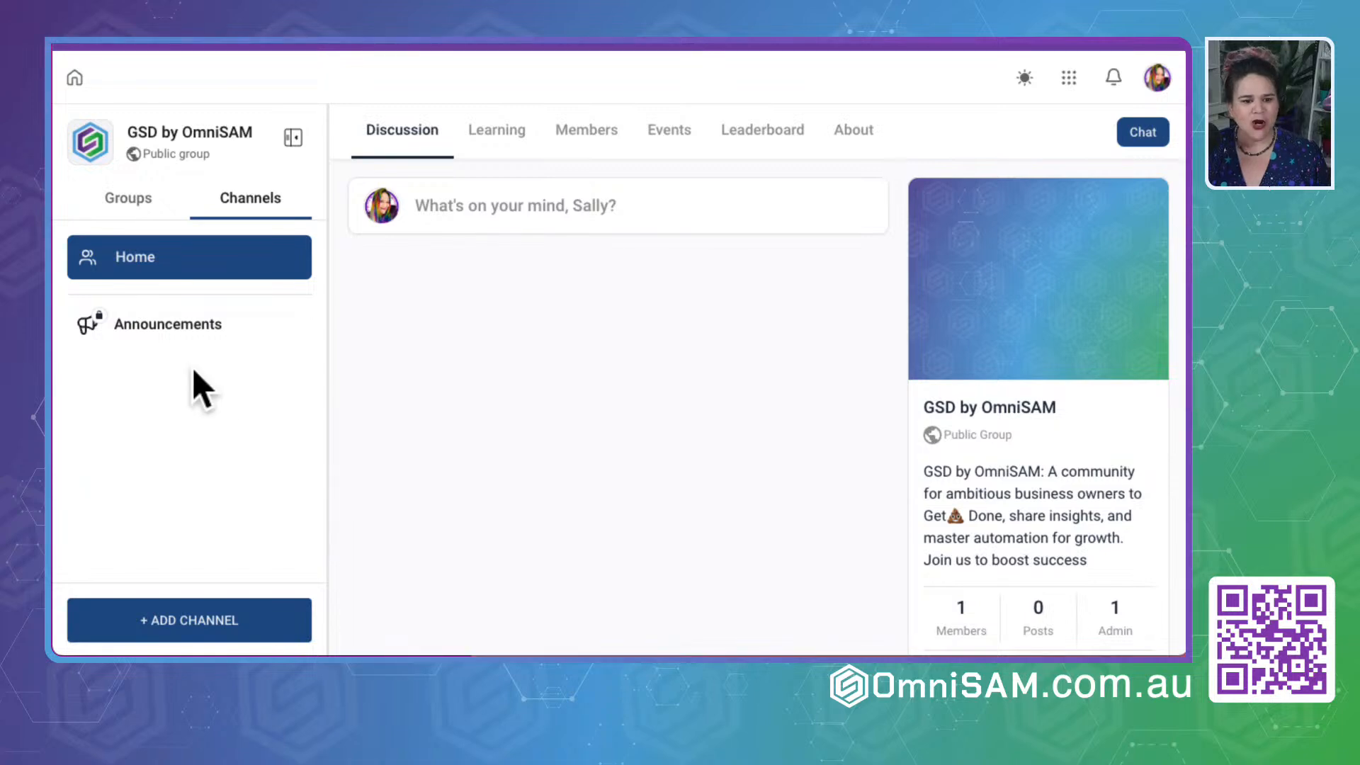
{"action": "left_click", "coordinate": [177, 636]}
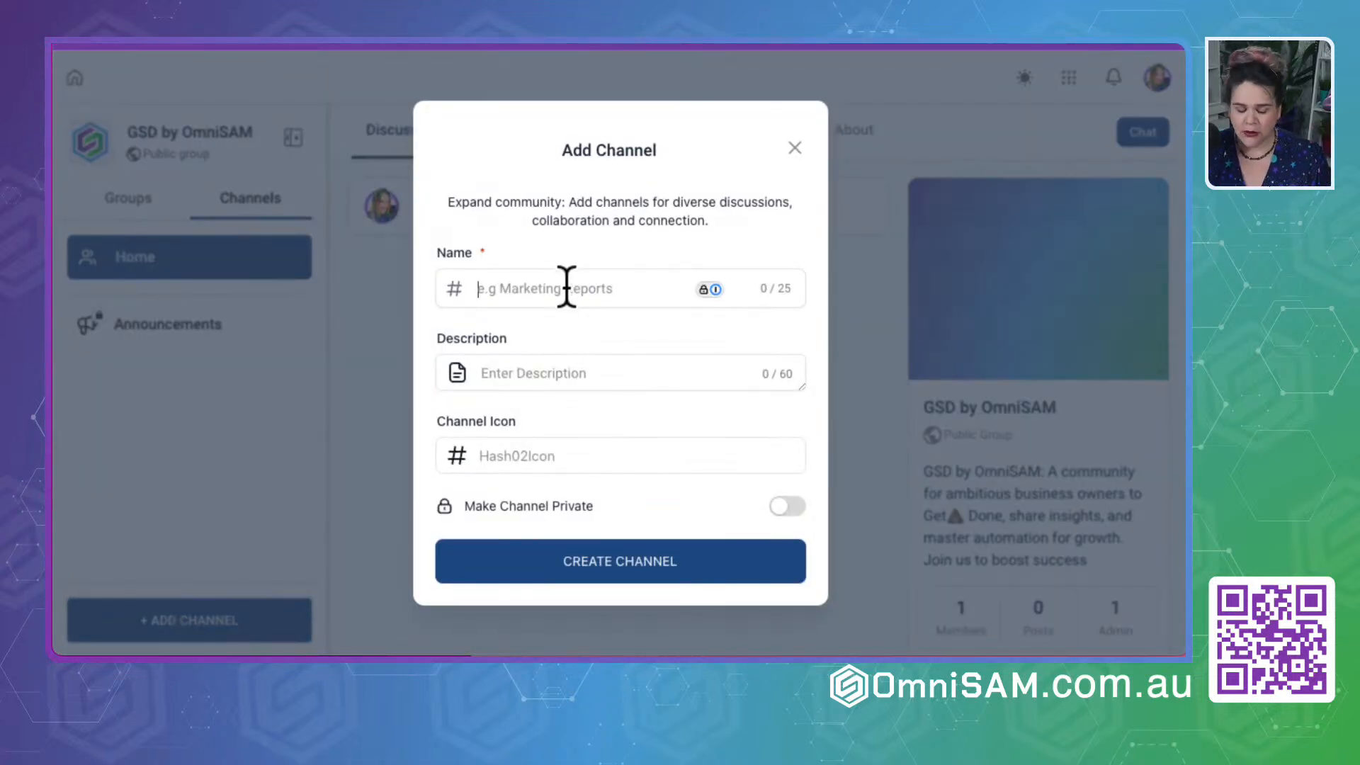
{"action": "type", "text": "Introductions"}
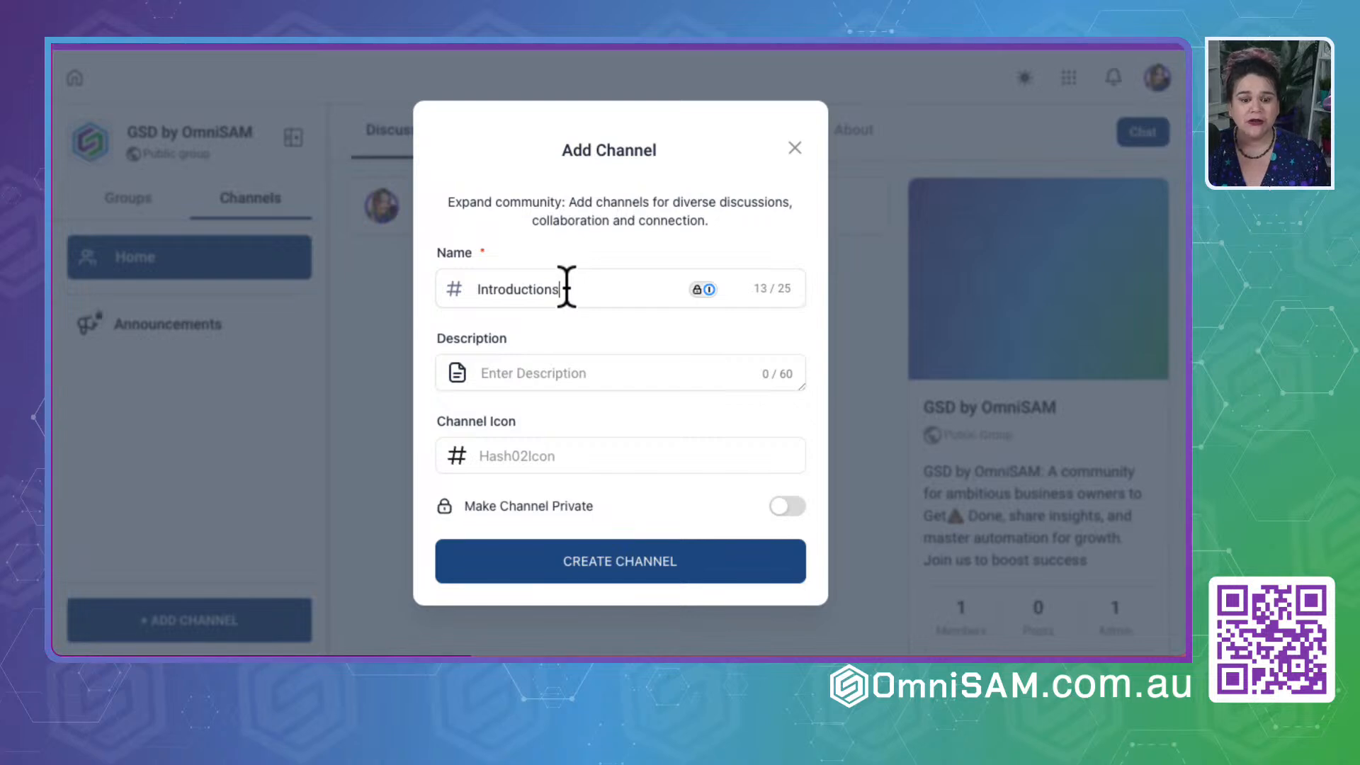
{"action": "left_click", "coordinate": [623, 381]}
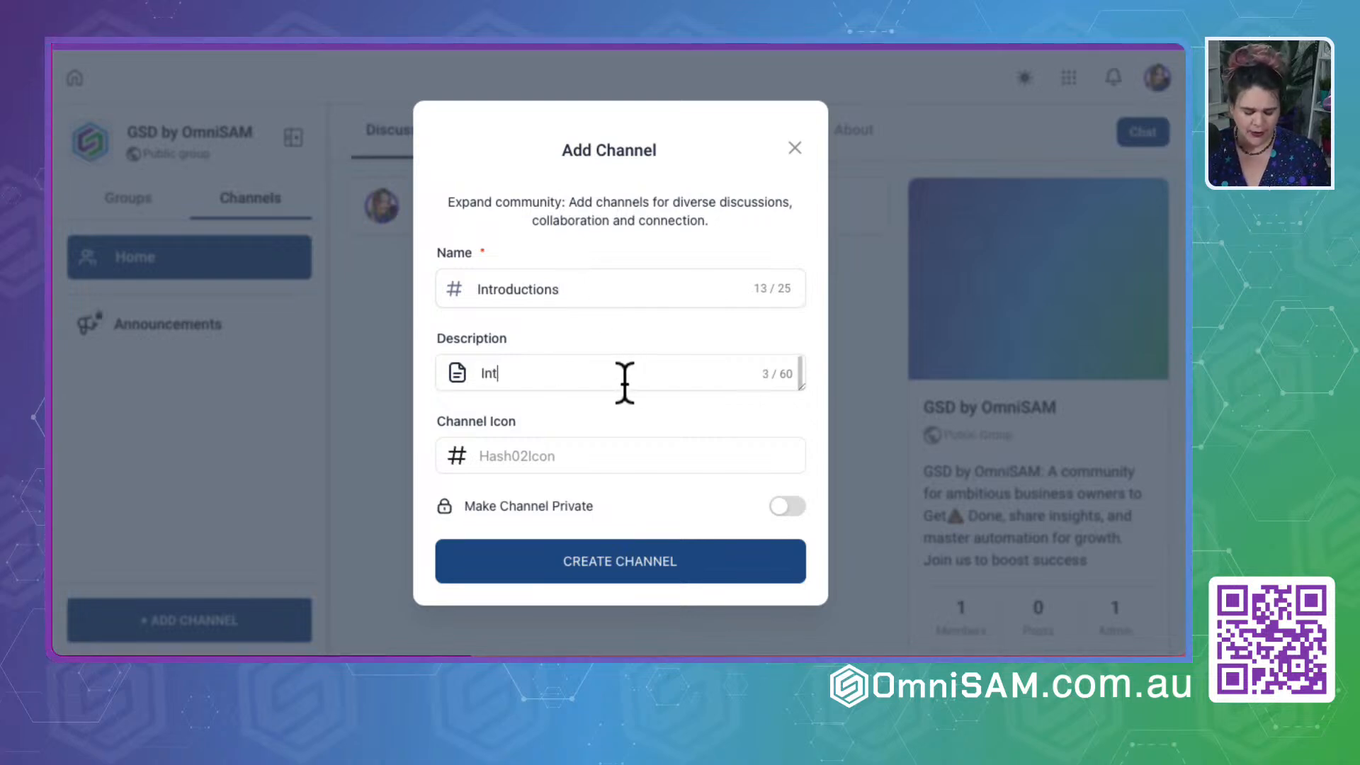
{"action": "type", "text": "Introduce Yourself to"}
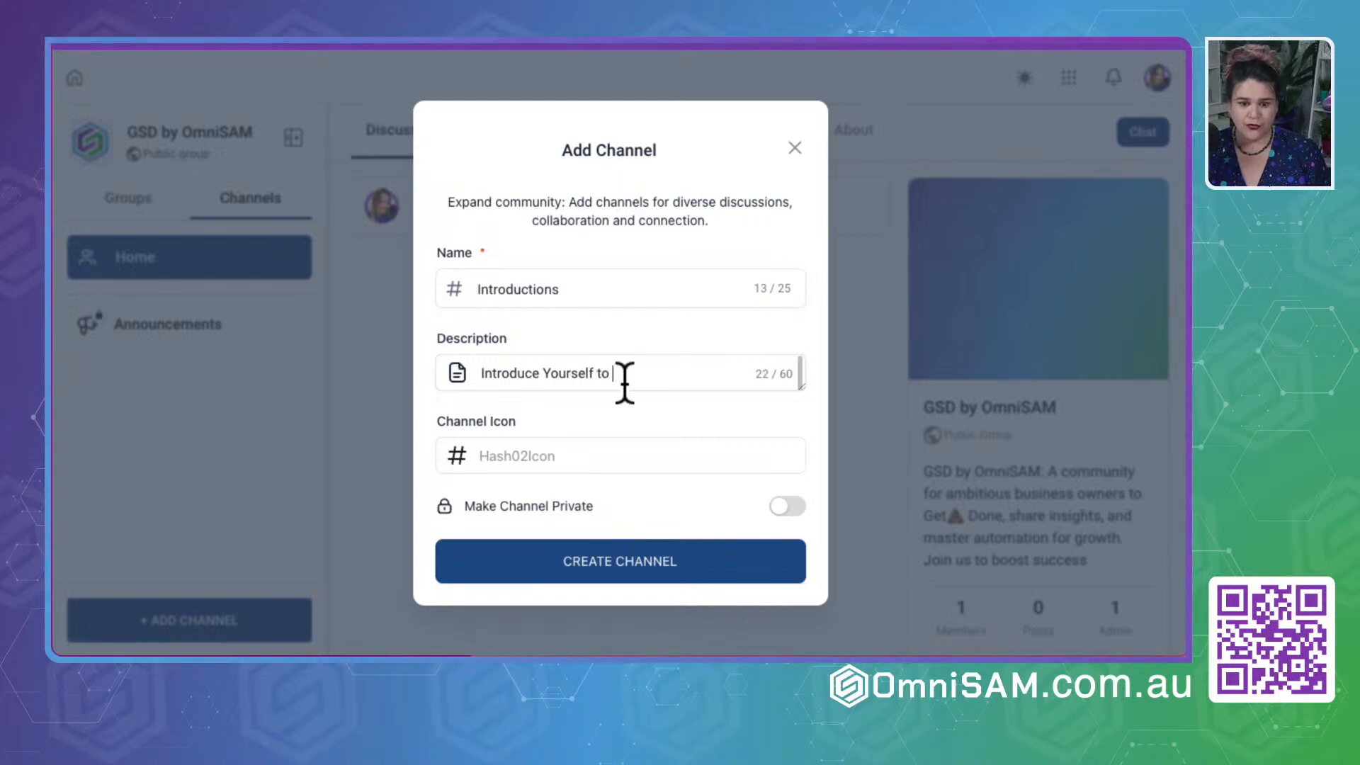
{"action": "type", "text": " the Community"}
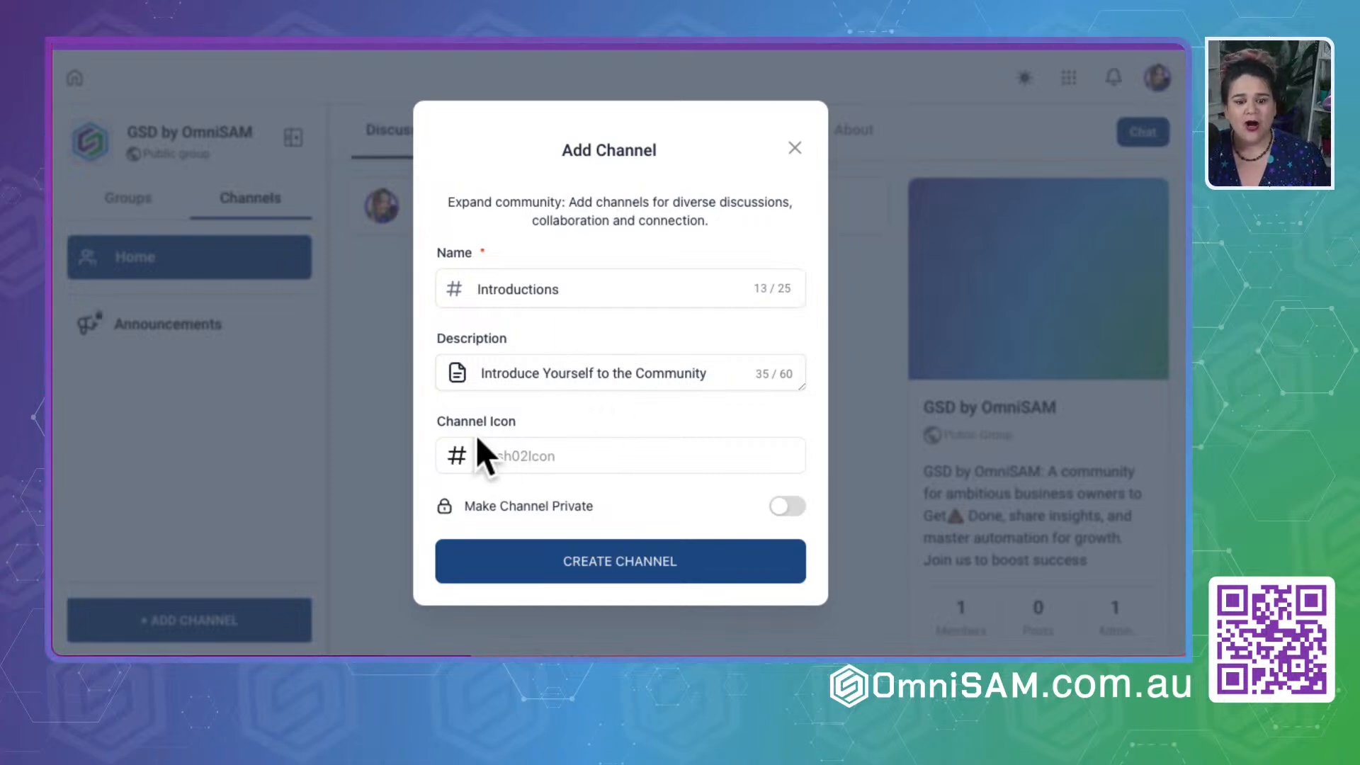
- Give the Introductions channel the waving hand emoji as its icon, make it private and create it
{"action": "left_click", "coordinate": [504, 464]}
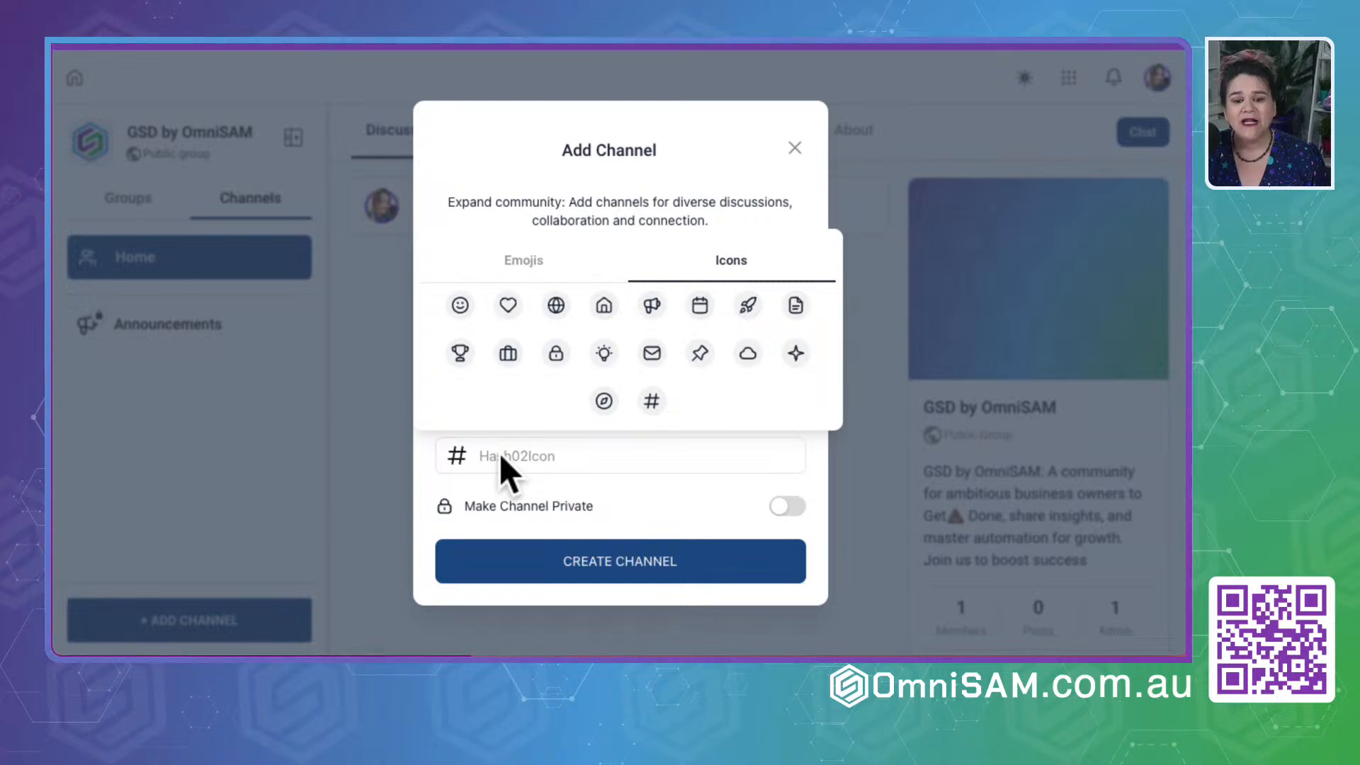
{"action": "left_click", "coordinate": [524, 260]}
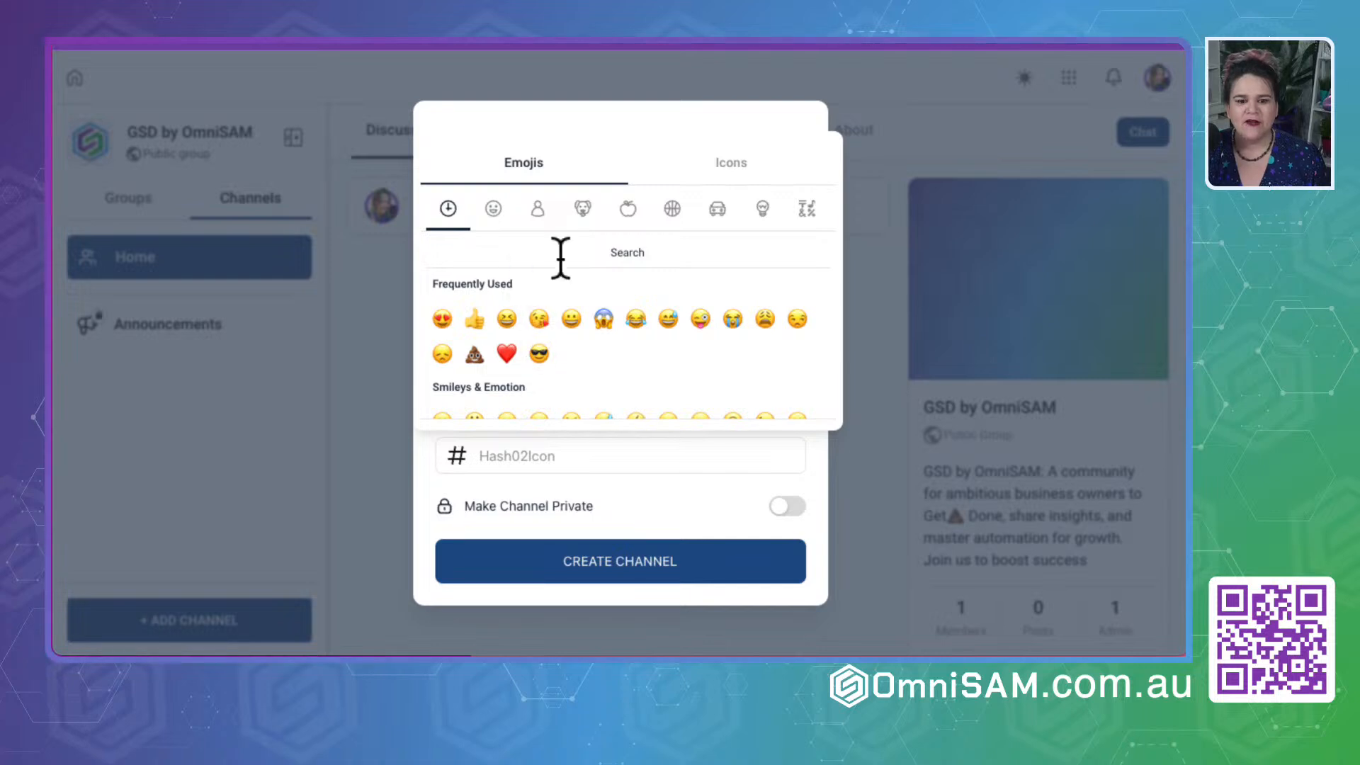
{"action": "left_click", "coordinate": [636, 250]}
{"action": "type", "text": "hello"}
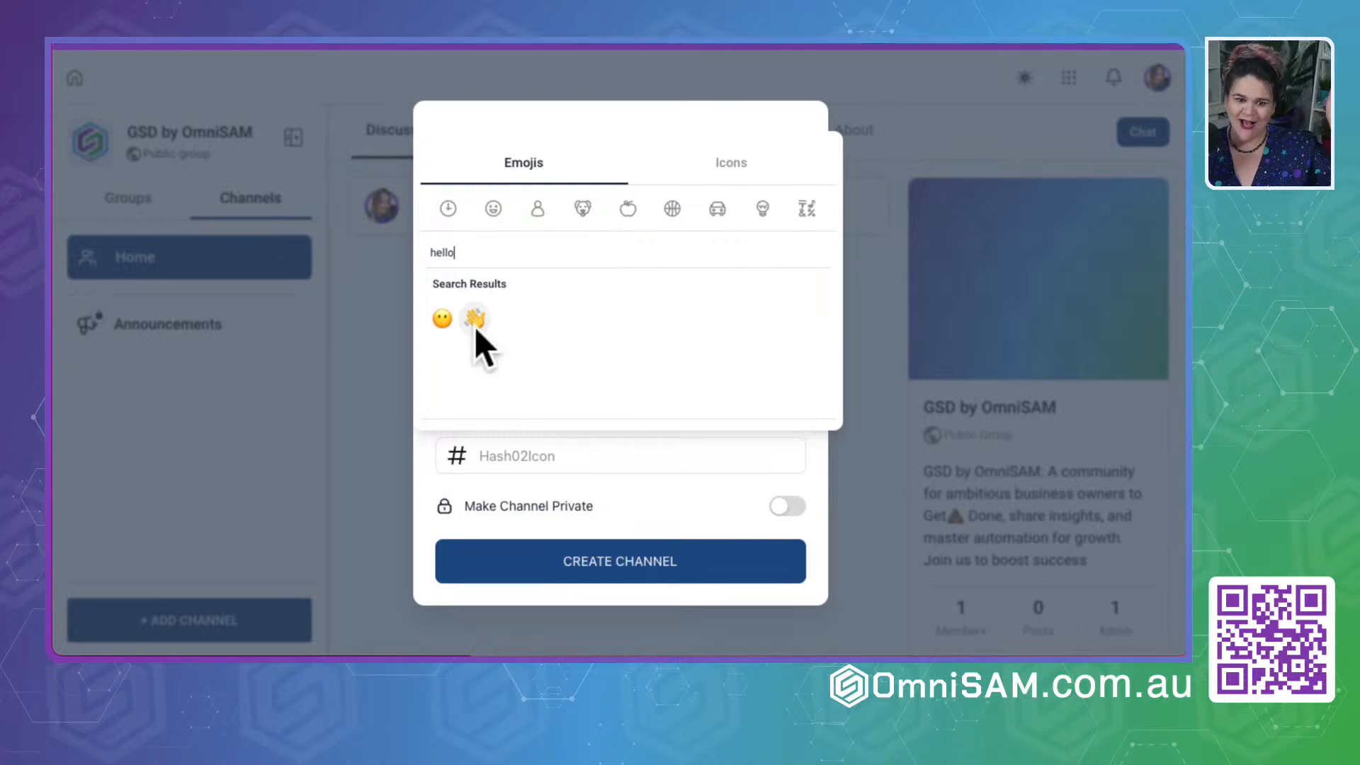
{"action": "left_click", "coordinate": [473, 320]}
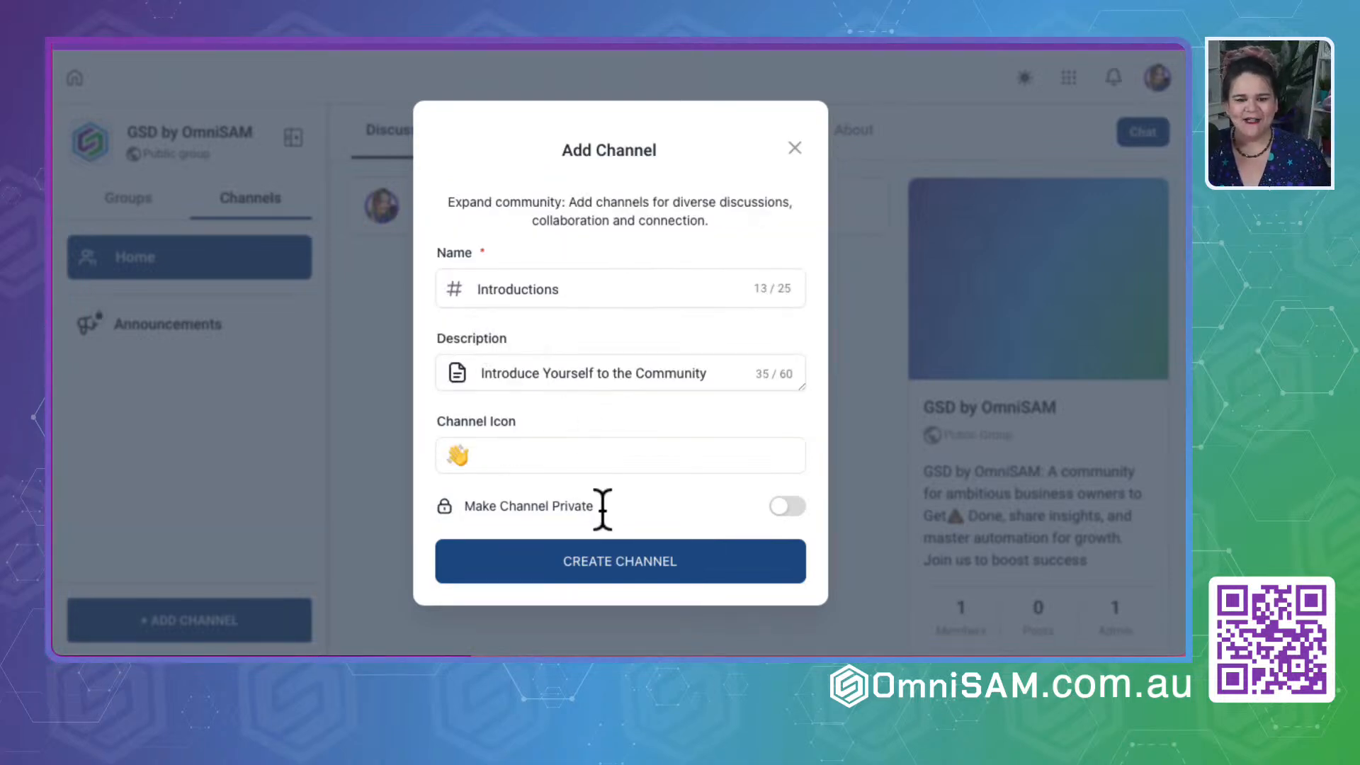
{"action": "left_click", "coordinate": [786, 506]}
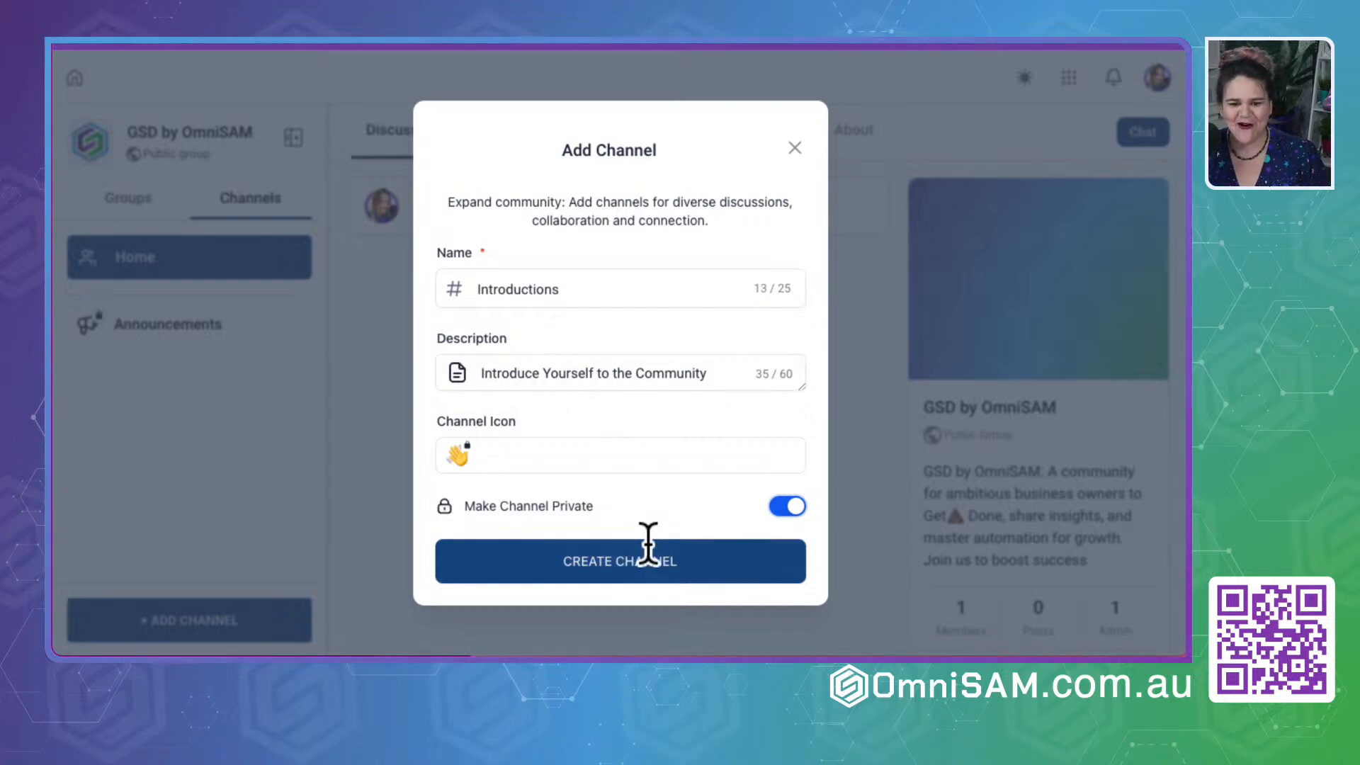
{"action": "left_click", "coordinate": [632, 563]}
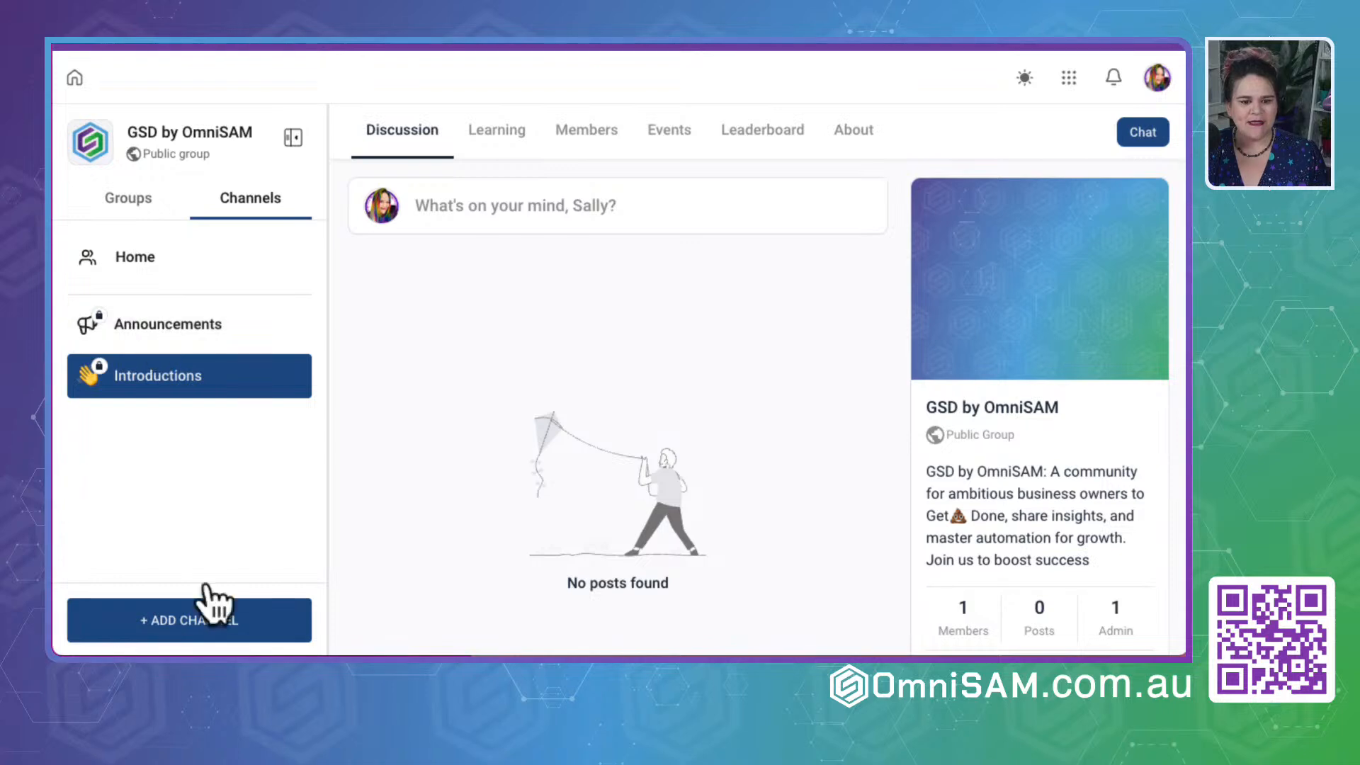
- Start adding a channel named Challenges with the description "Challenge Notifications"
{"action": "left_click", "coordinate": [206, 627]}
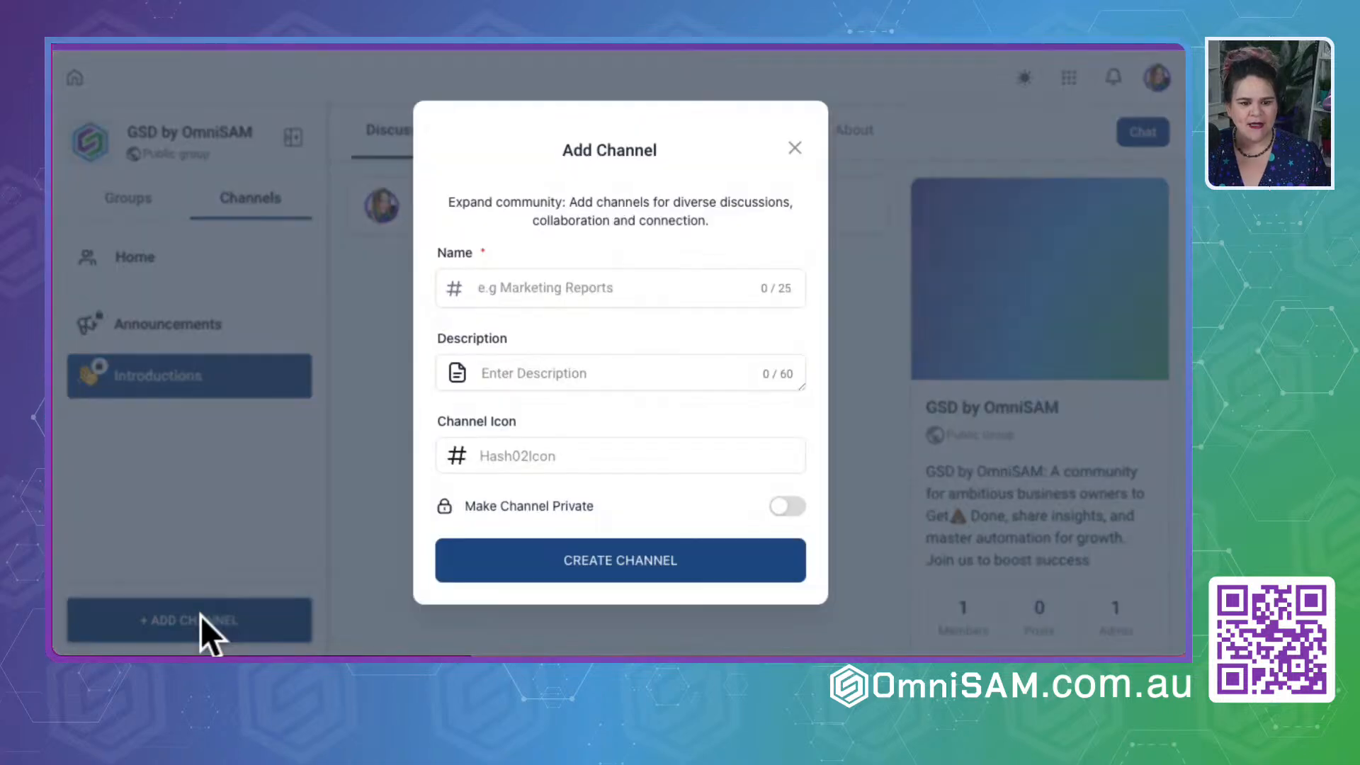
{"action": "left_click", "coordinate": [601, 304]}
{"action": "type", "text": "Challenges"}
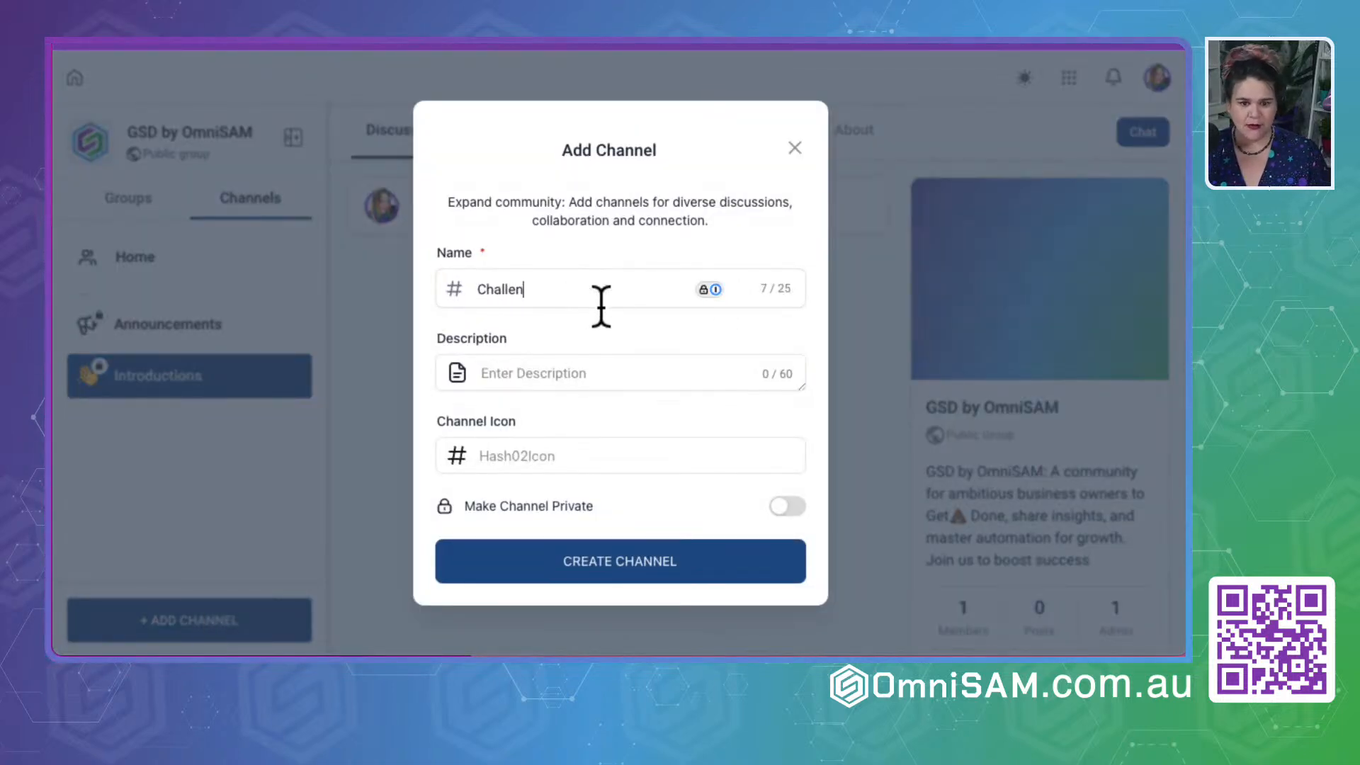
{"action": "left_click", "coordinate": [616, 378]}
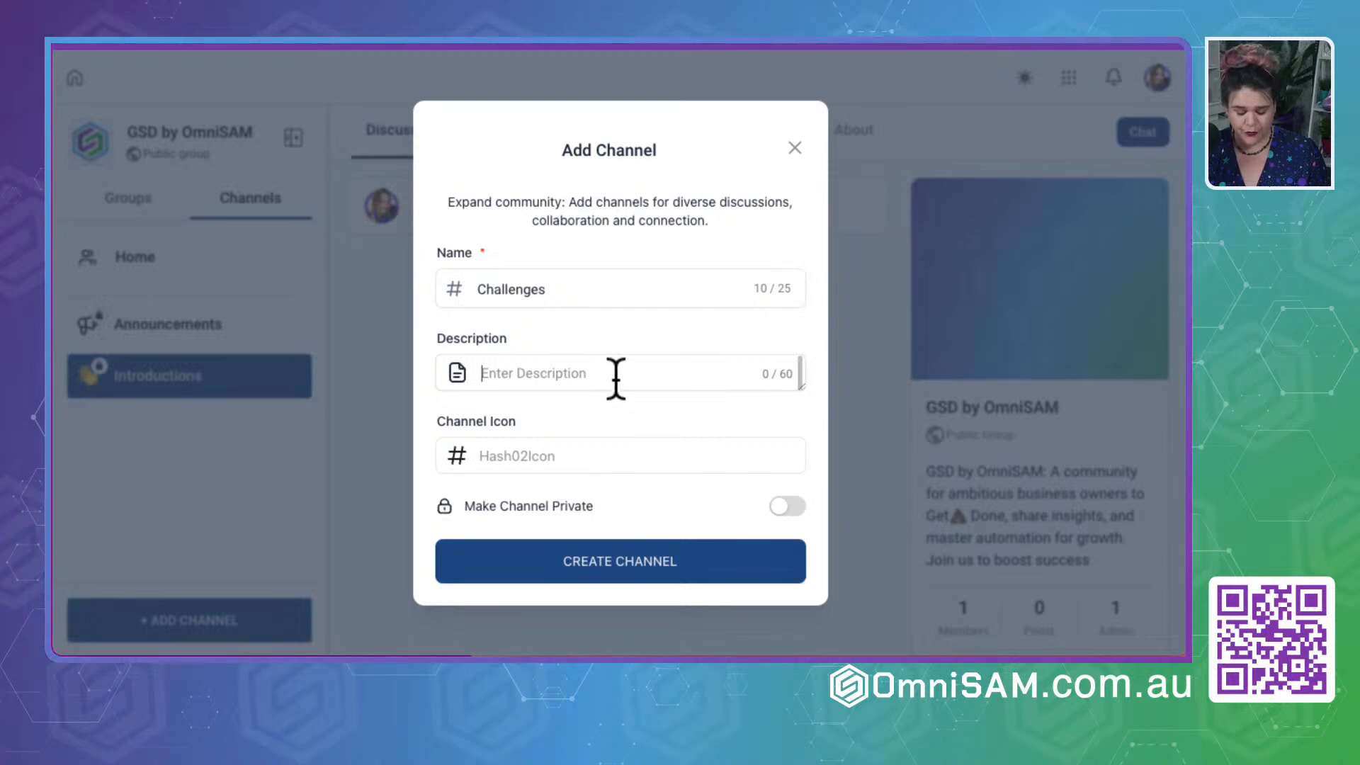
{"action": "type", "text": "Challenge"}
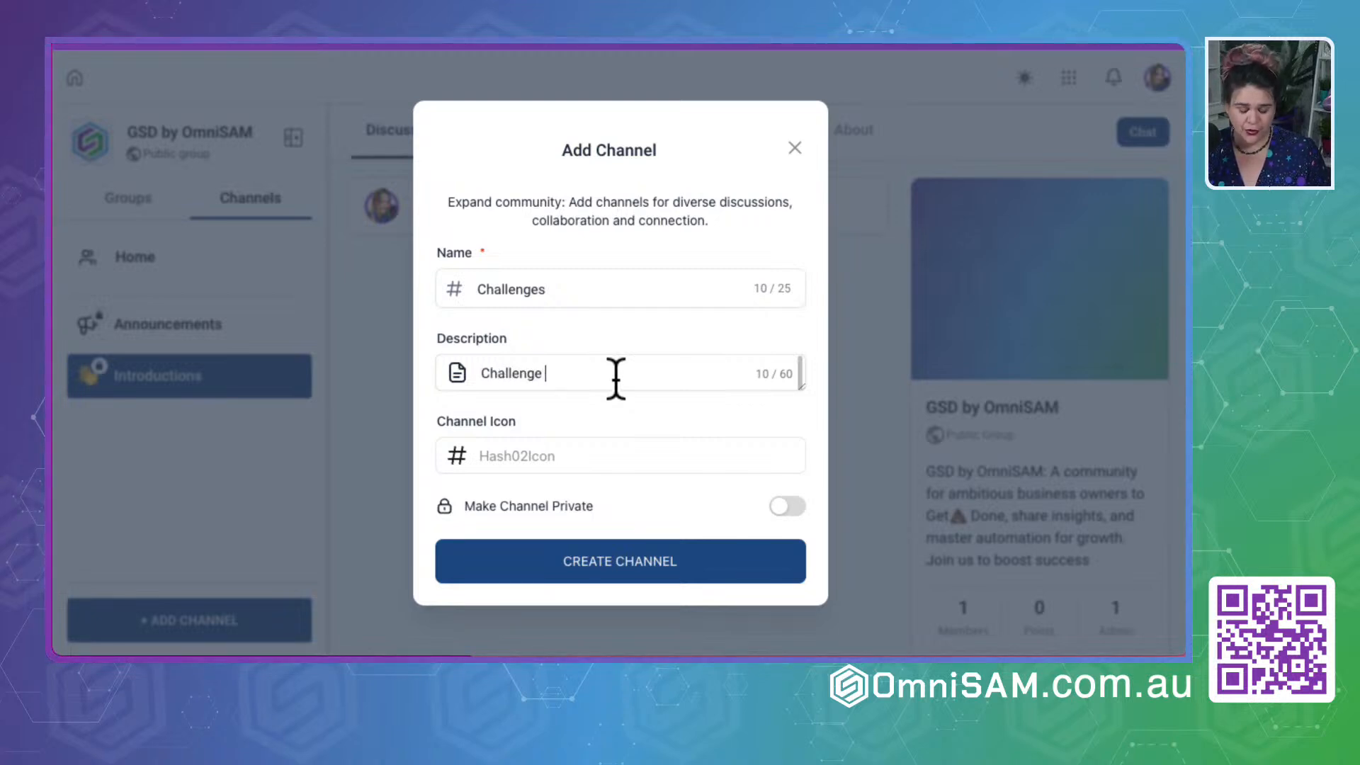
{"action": "type", "text": " Notifications"}
- Search the channel icon emojis for "chall", clear the search and browse the people emojis for a suitable icon
{"action": "left_click", "coordinate": [574, 457]}
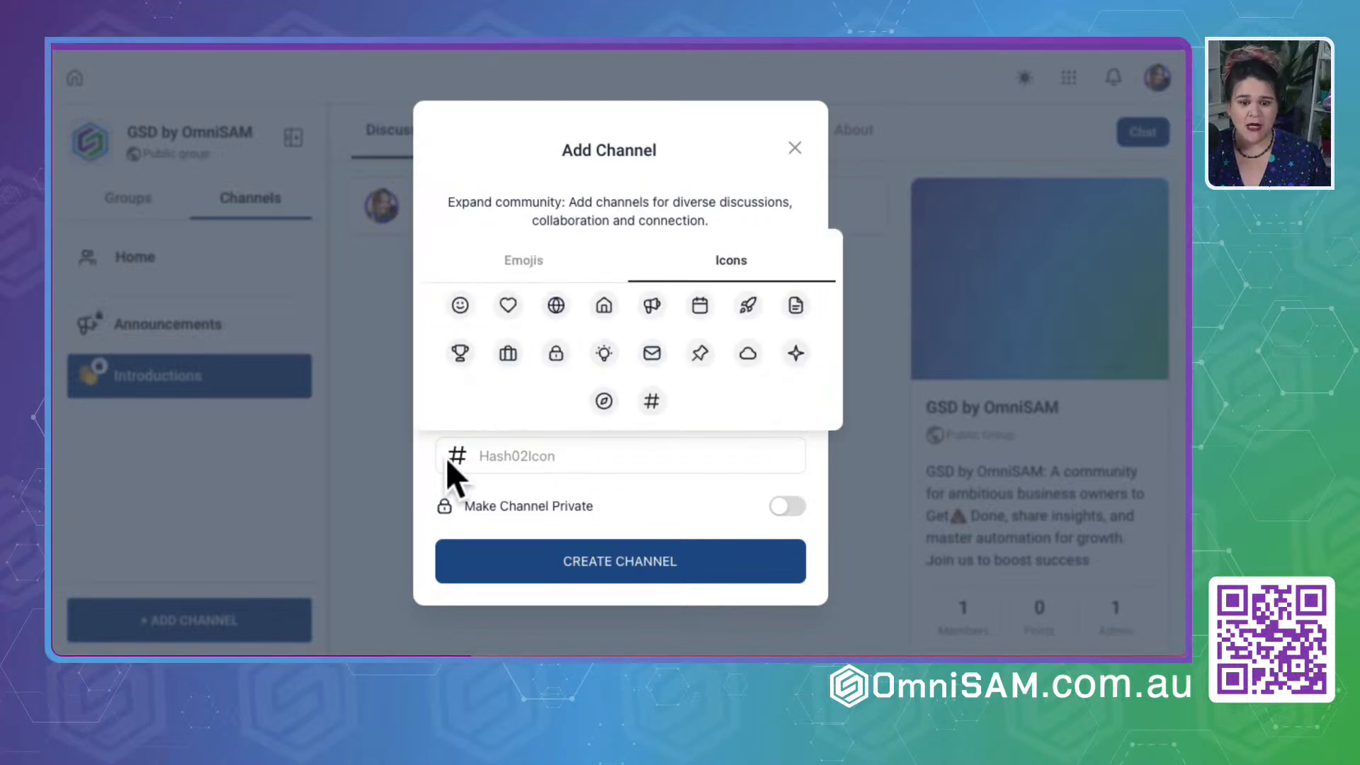
{"action": "left_click", "coordinate": [522, 271]}
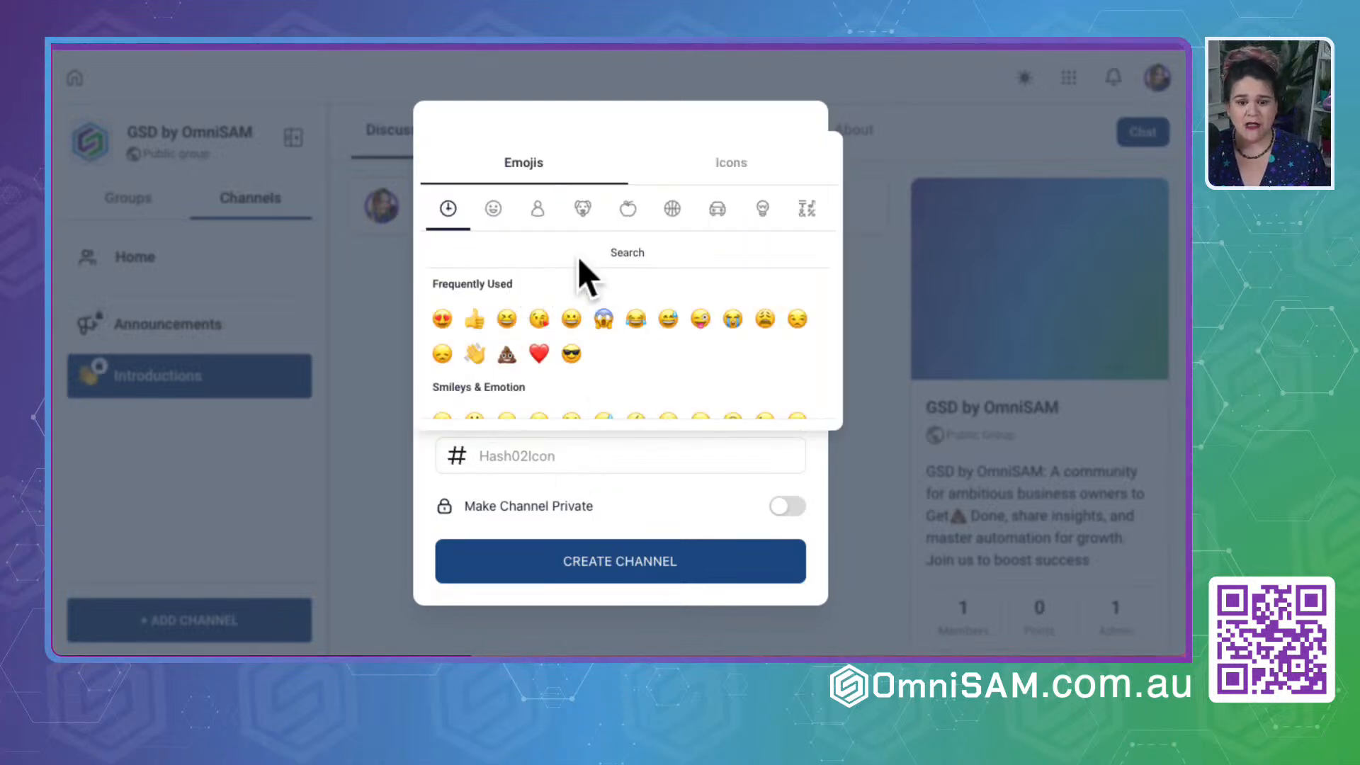
{"action": "left_click", "coordinate": [504, 247]}
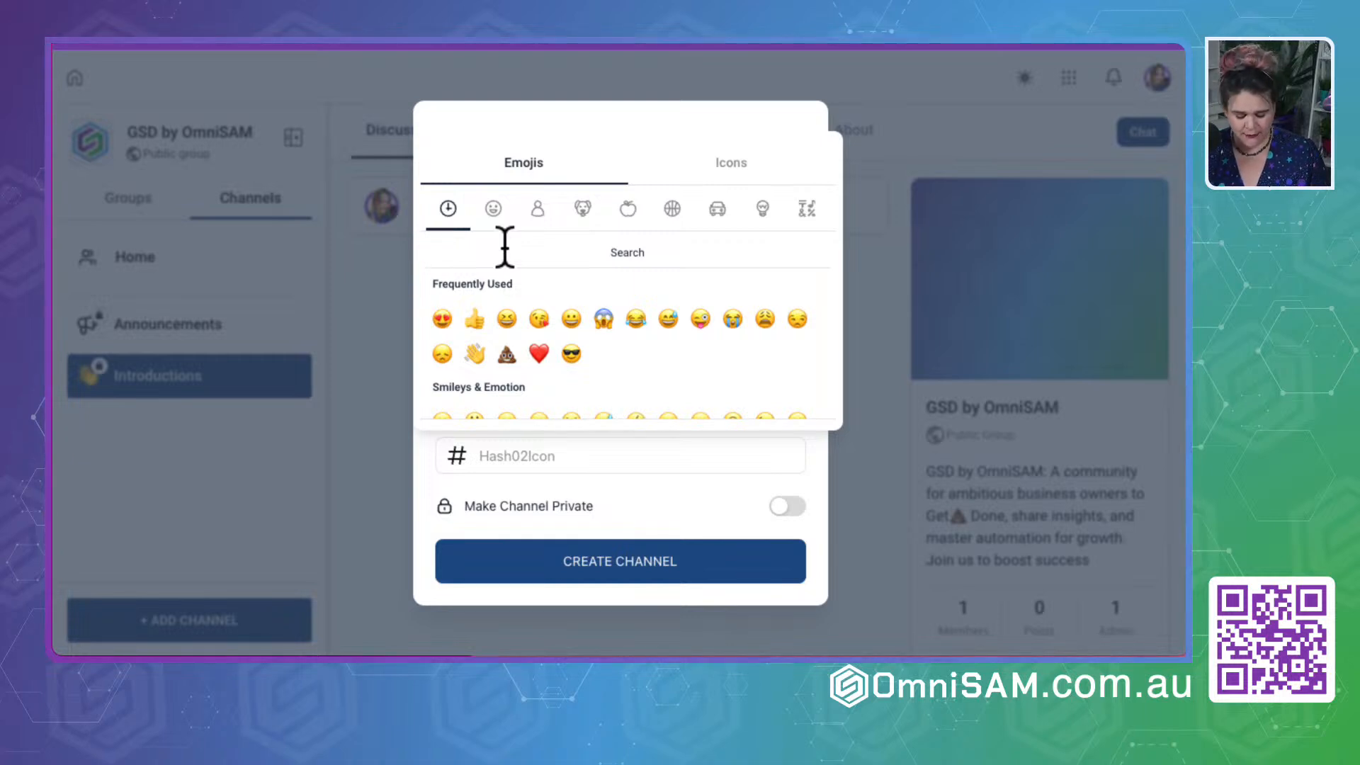
{"action": "type", "text": "chall"}
{"action": "key", "text": "BackSpace"}
{"action": "key", "text": "BackSpace"}
{"action": "key", "text": "BackSpace"}
{"action": "key", "text": "BackSpace"}
{"action": "key", "text": "BackSpace"}
{"action": "key", "text": "BackSpace"}
{"action": "key", "text": "BackSpace"}
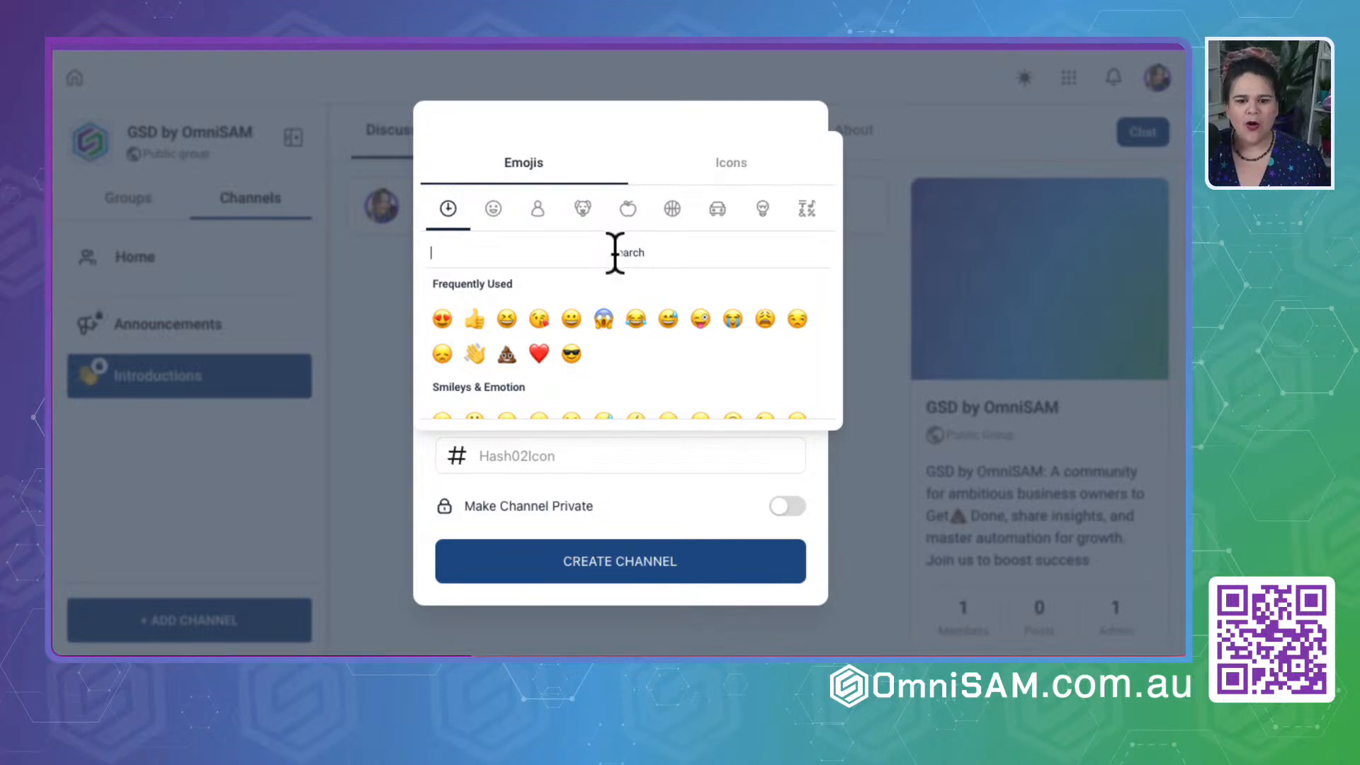
{"action": "scroll", "coordinate": [563, 320], "scroll_direction": "down", "scroll_amount": 10}
{"action": "scroll", "coordinate": [561, 315], "scroll_direction": "down", "scroll_amount": 2}
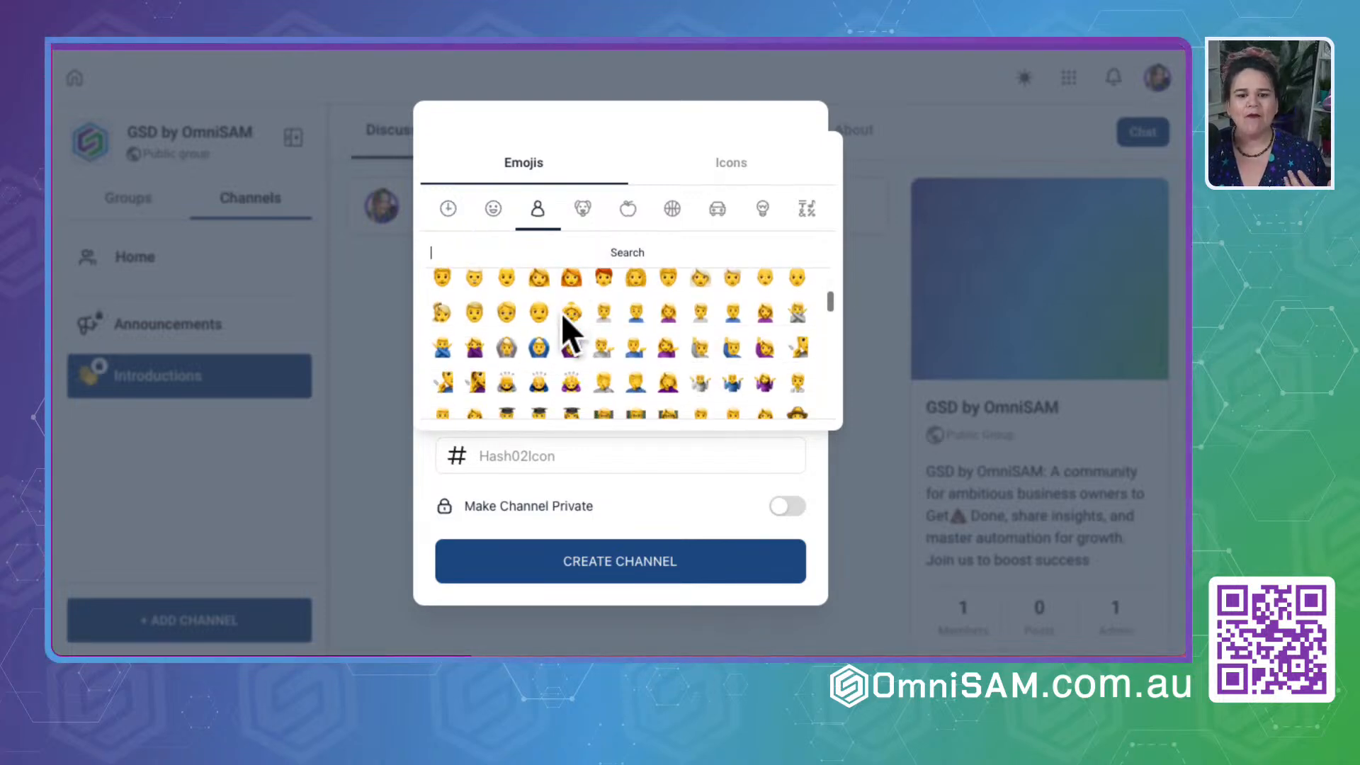
{"action": "scroll", "coordinate": [565, 339], "scroll_direction": "up", "scroll_amount": 2}
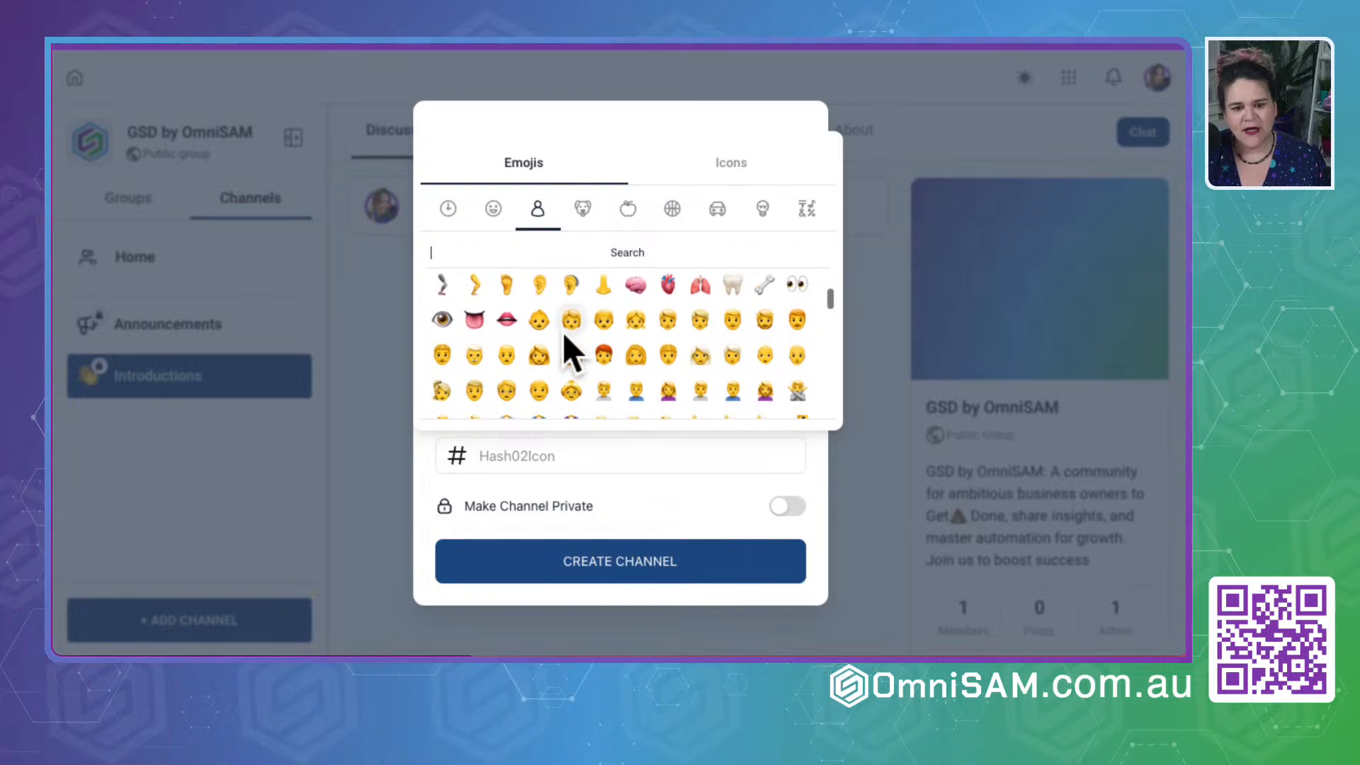
{"action": "scroll", "coordinate": [564, 338], "scroll_direction": "down", "scroll_amount": 5}
{"action": "scroll", "coordinate": [564, 333], "scroll_direction": "down", "scroll_amount": 15}
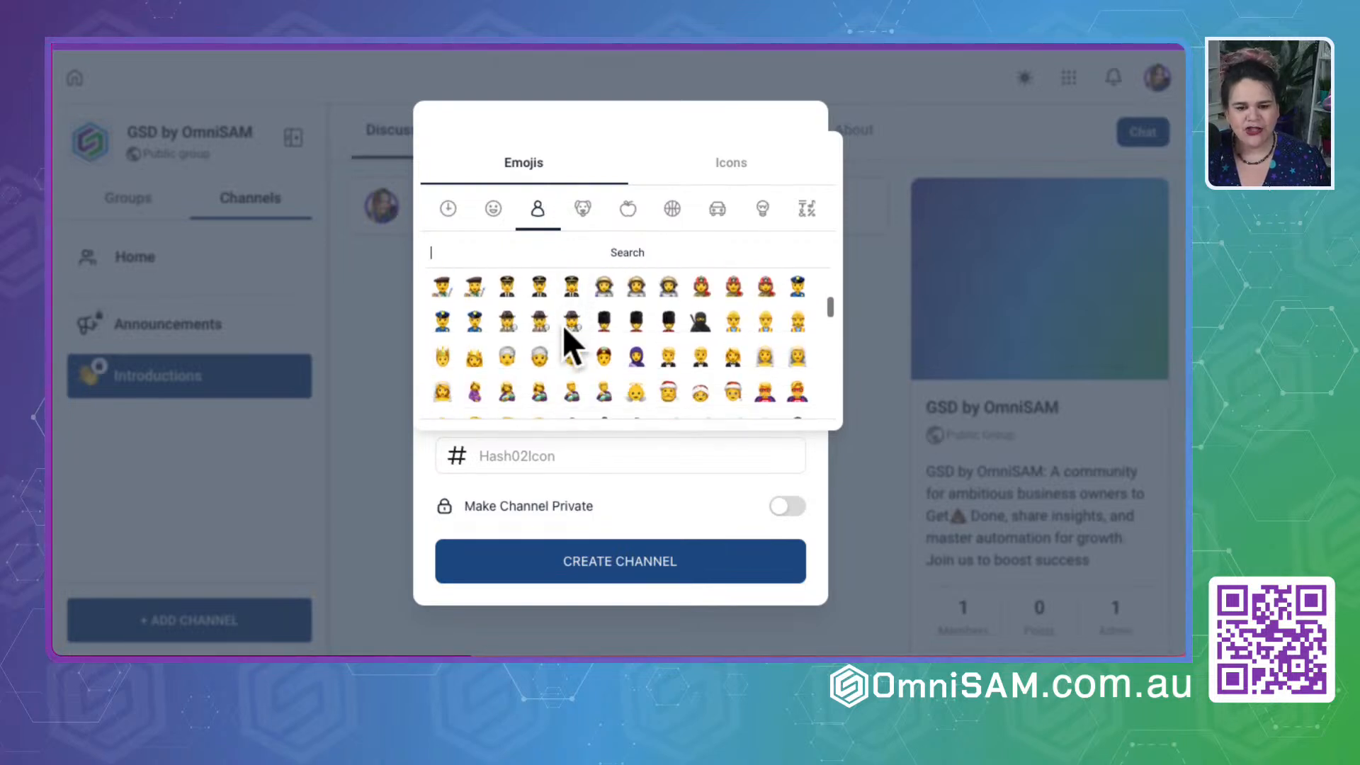
{"action": "scroll", "coordinate": [562, 328], "scroll_direction": "down", "scroll_amount": 4}
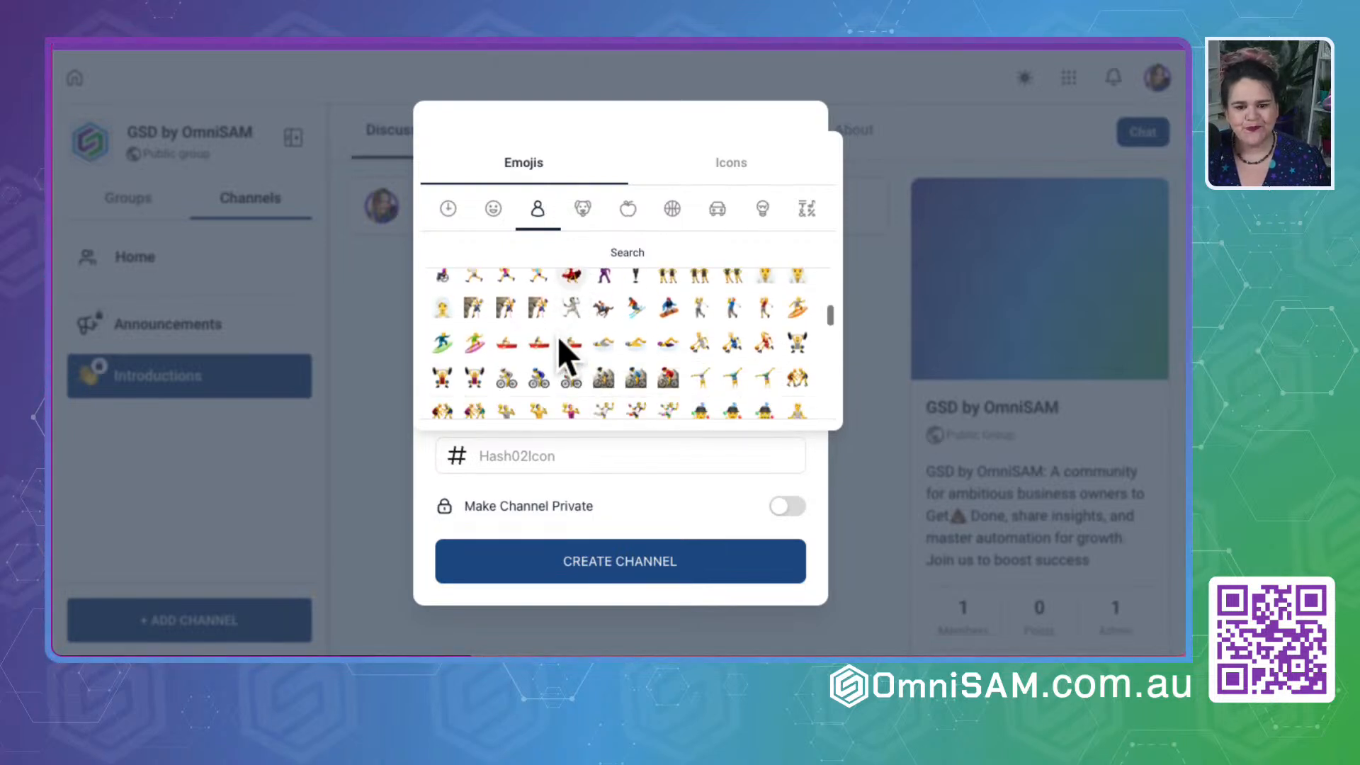
- Find the target emoji with "targe", use it as the Challenges icon, and create the channel as private
{"action": "left_click", "coordinate": [520, 249]}
{"action": "type", "text": "targe"}
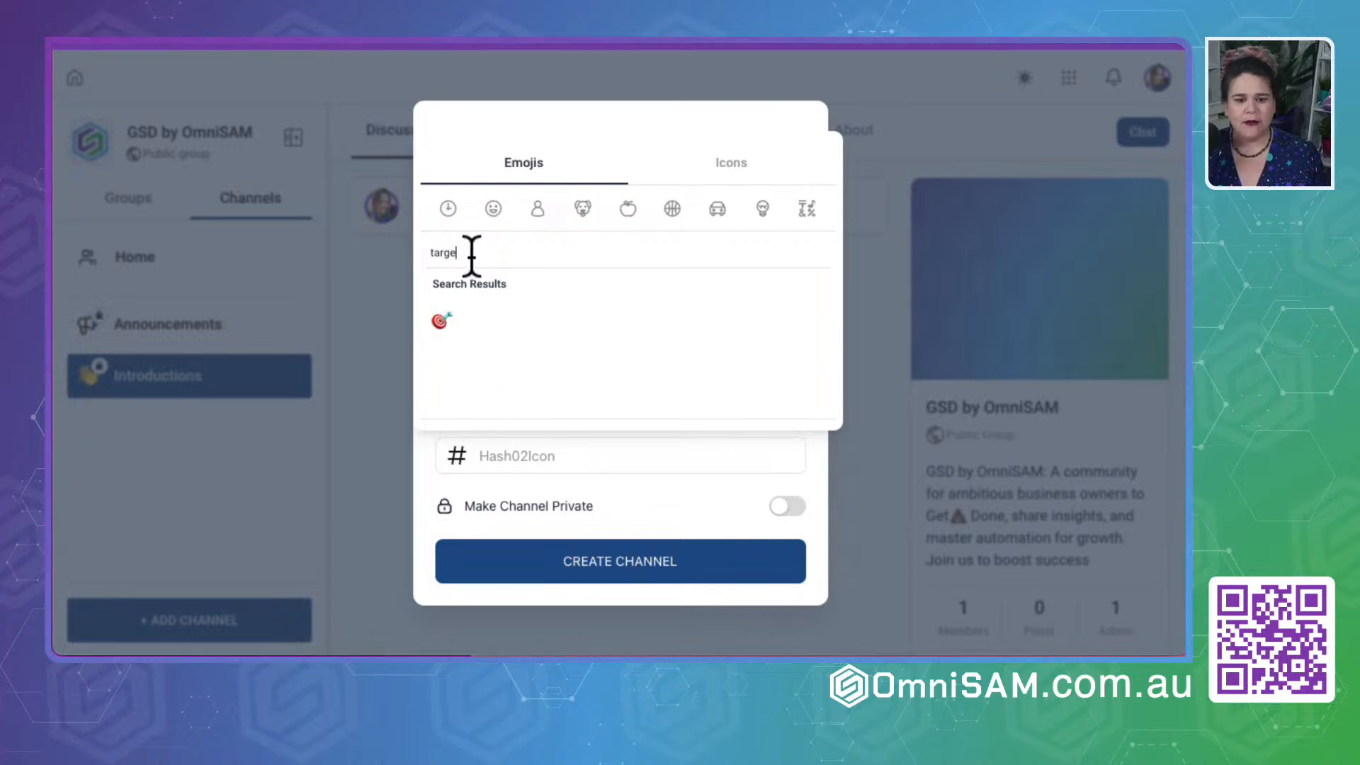
{"action": "left_click", "coordinate": [439, 320]}
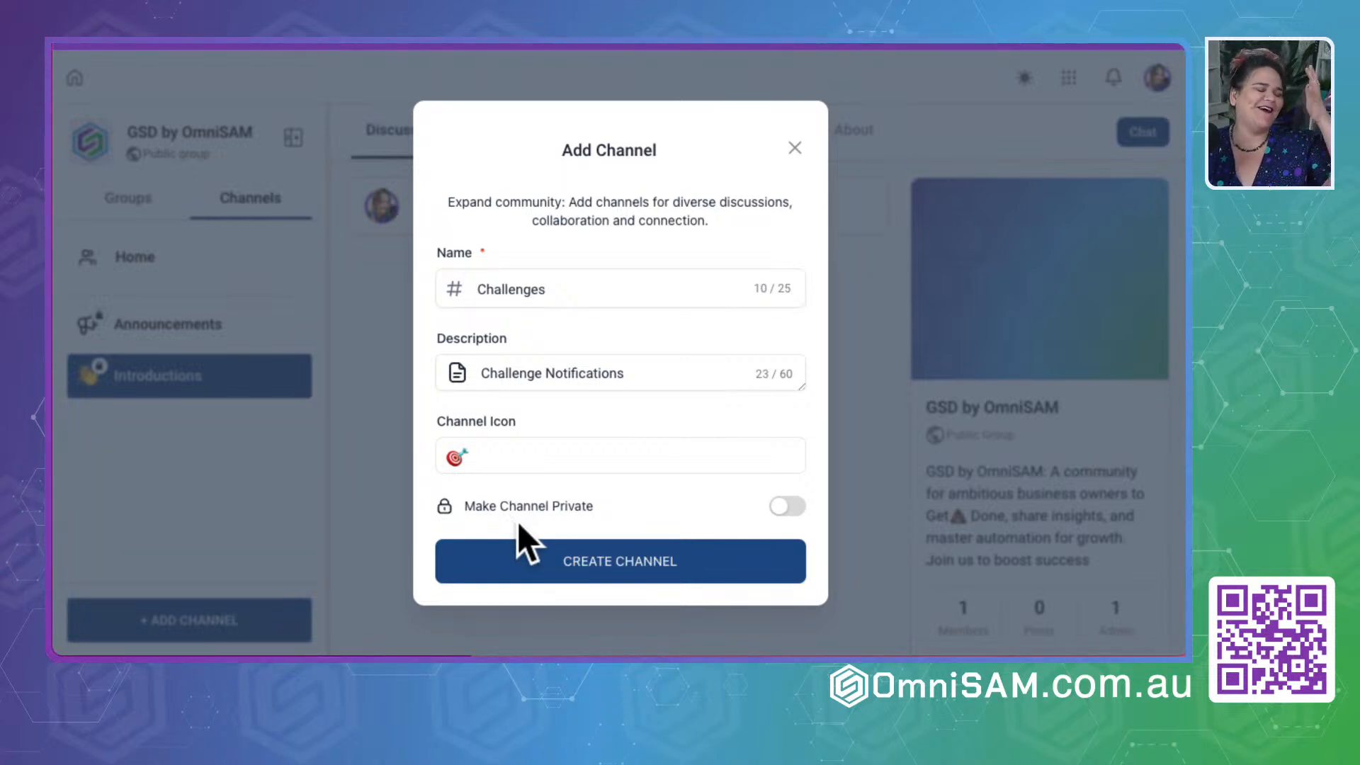
{"action": "left_click", "coordinate": [788, 512]}
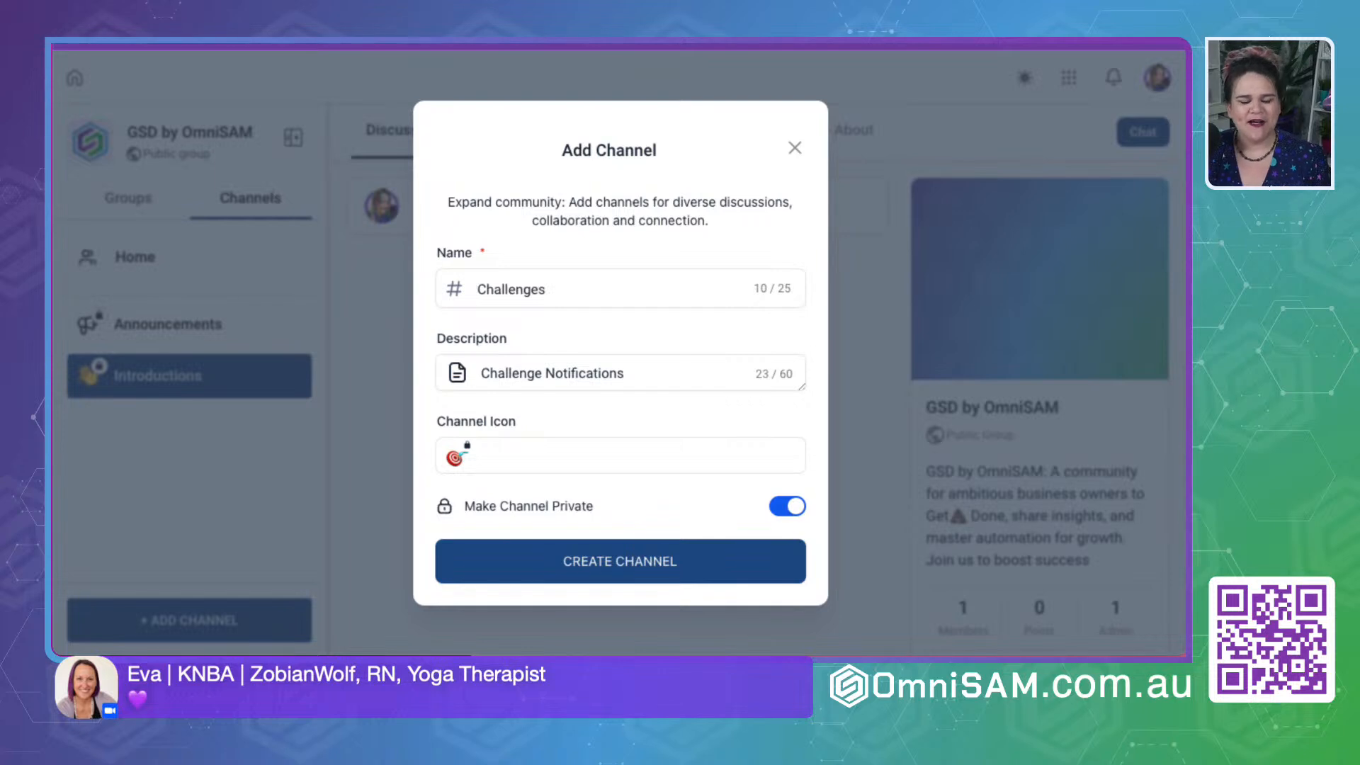
{"action": "left_click", "coordinate": [619, 558]}
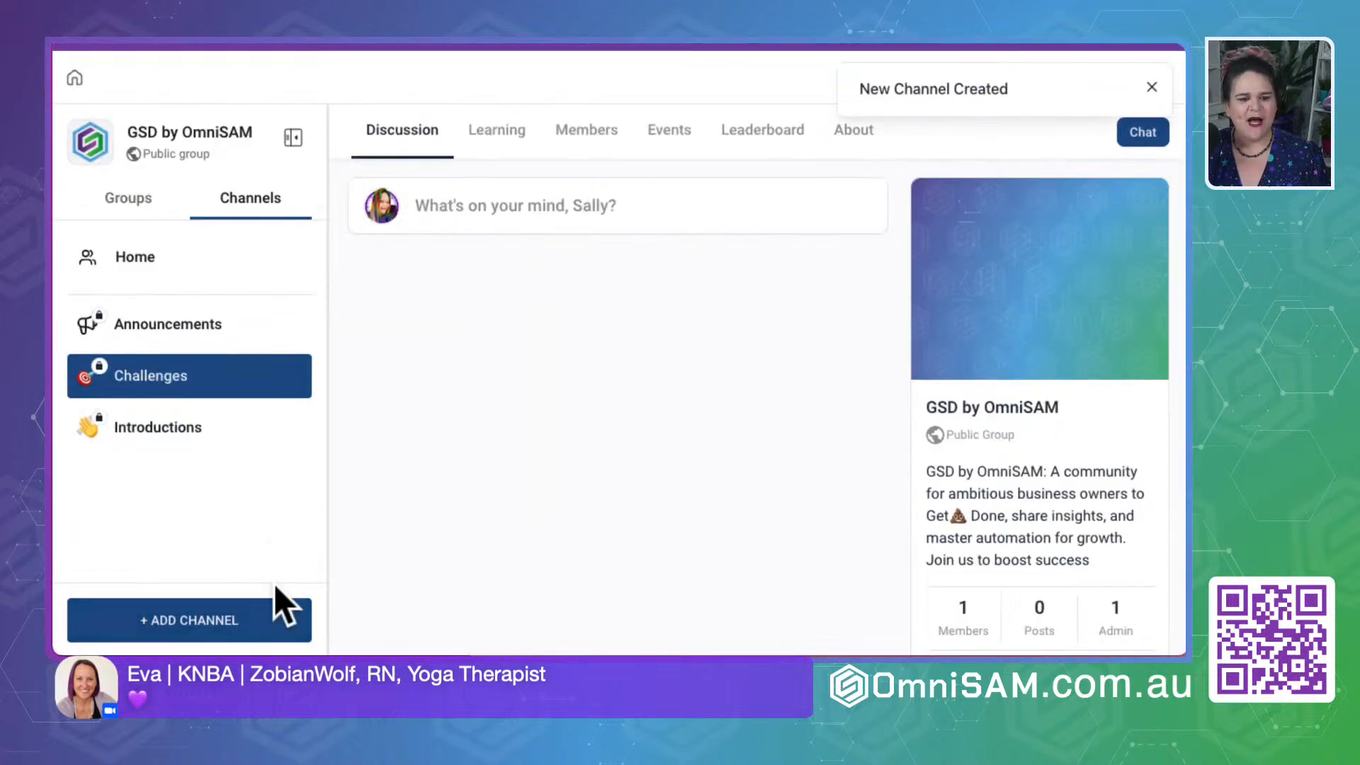
- Start adding another channel and name it "Wins & Shout-Out"
{"action": "left_click", "coordinate": [201, 617]}
{"action": "left_click", "coordinate": [529, 287]}
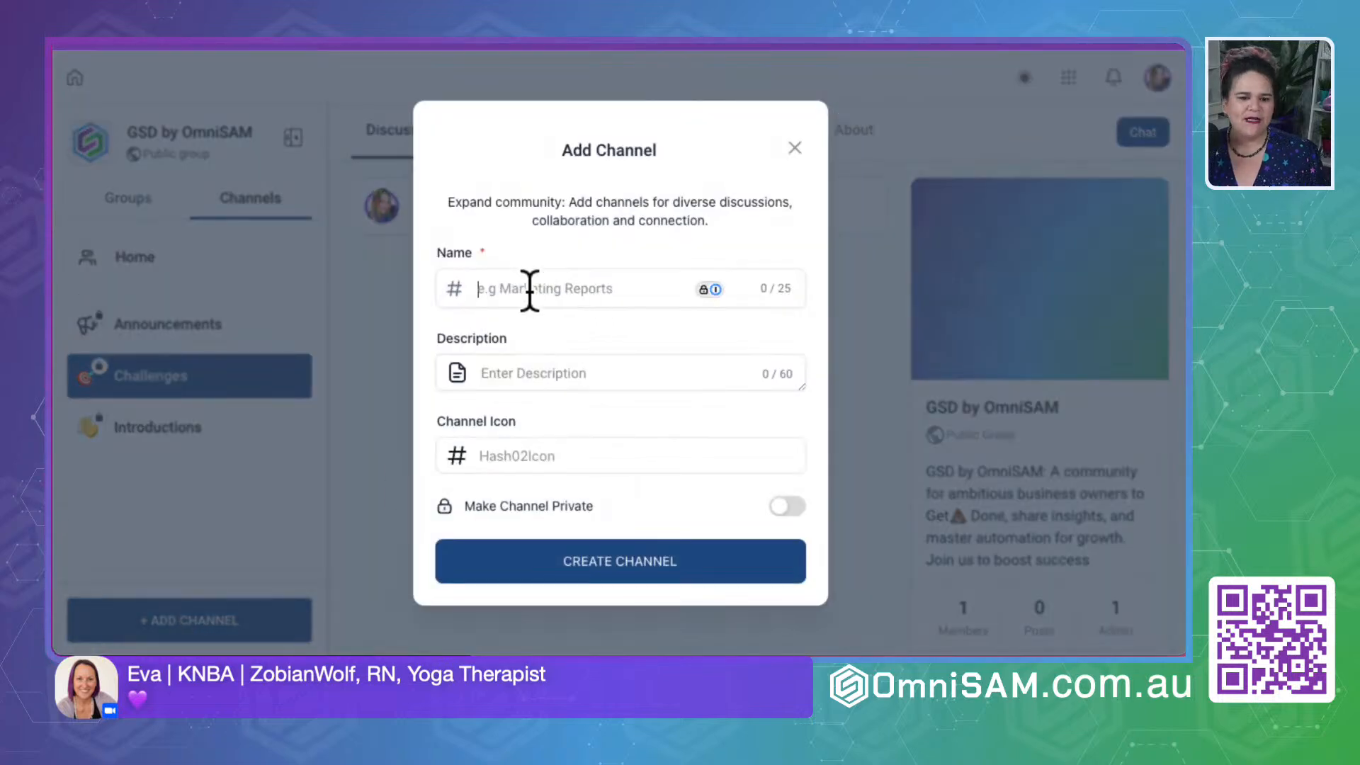
{"action": "type", "text": "Wi"}
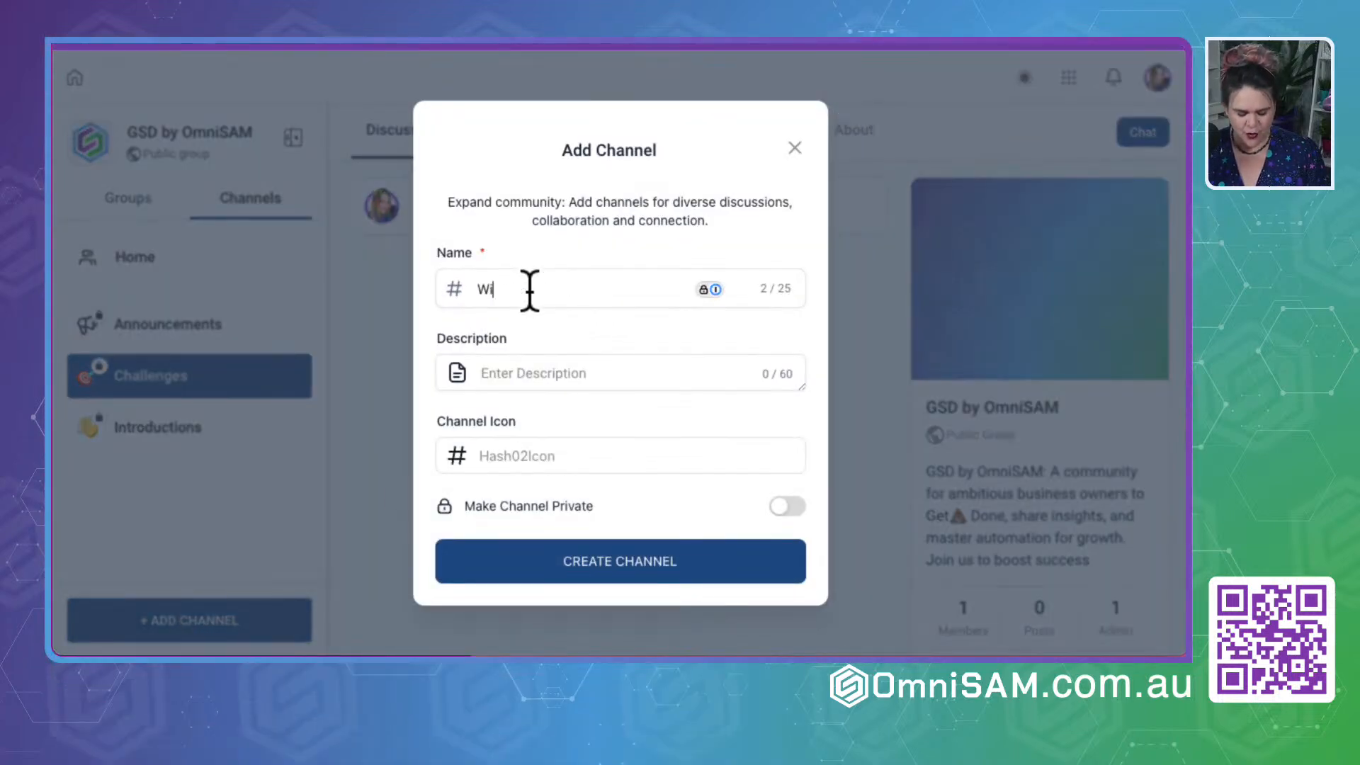
{"action": "type", "text": "ns"}
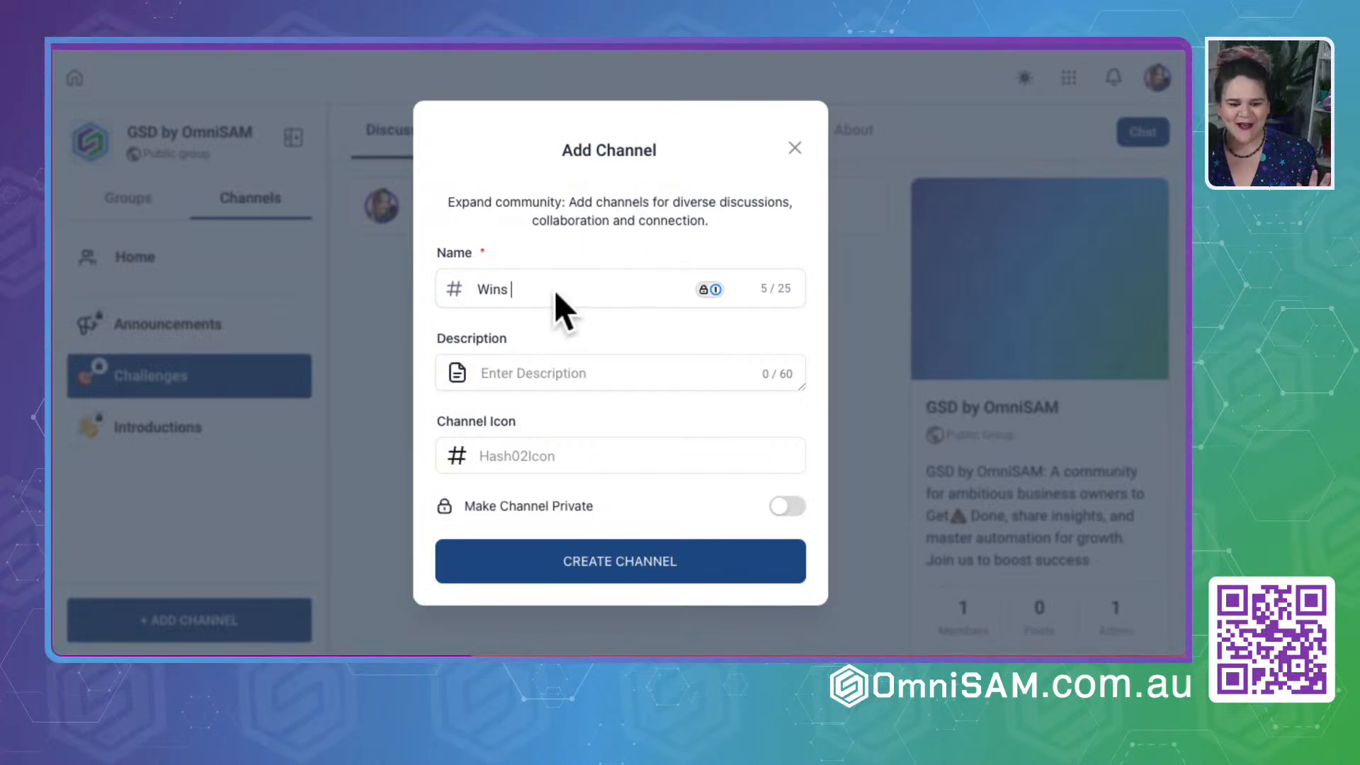
{"action": "type", "text": "& Shout"}
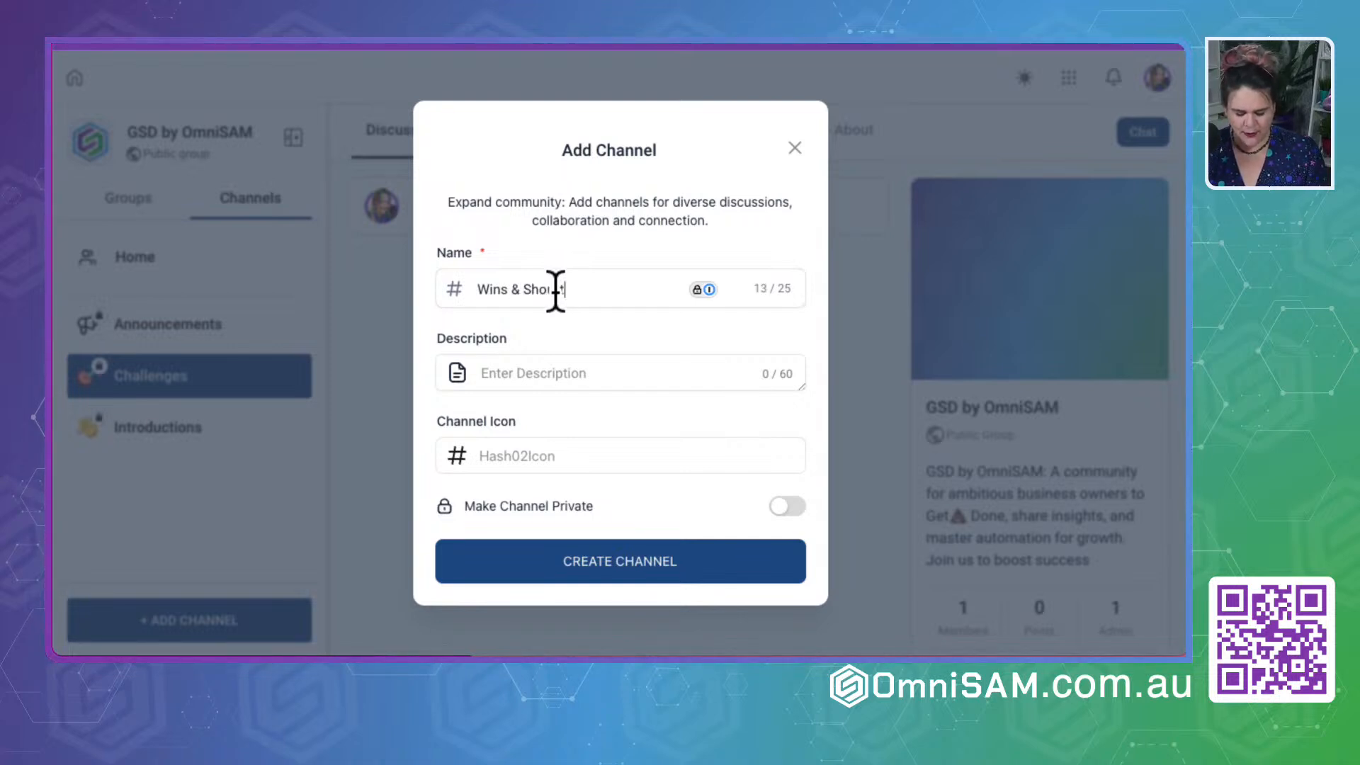
{"action": "key", "text": "BackSpace"}
{"action": "key", "text": "BackSpace"}
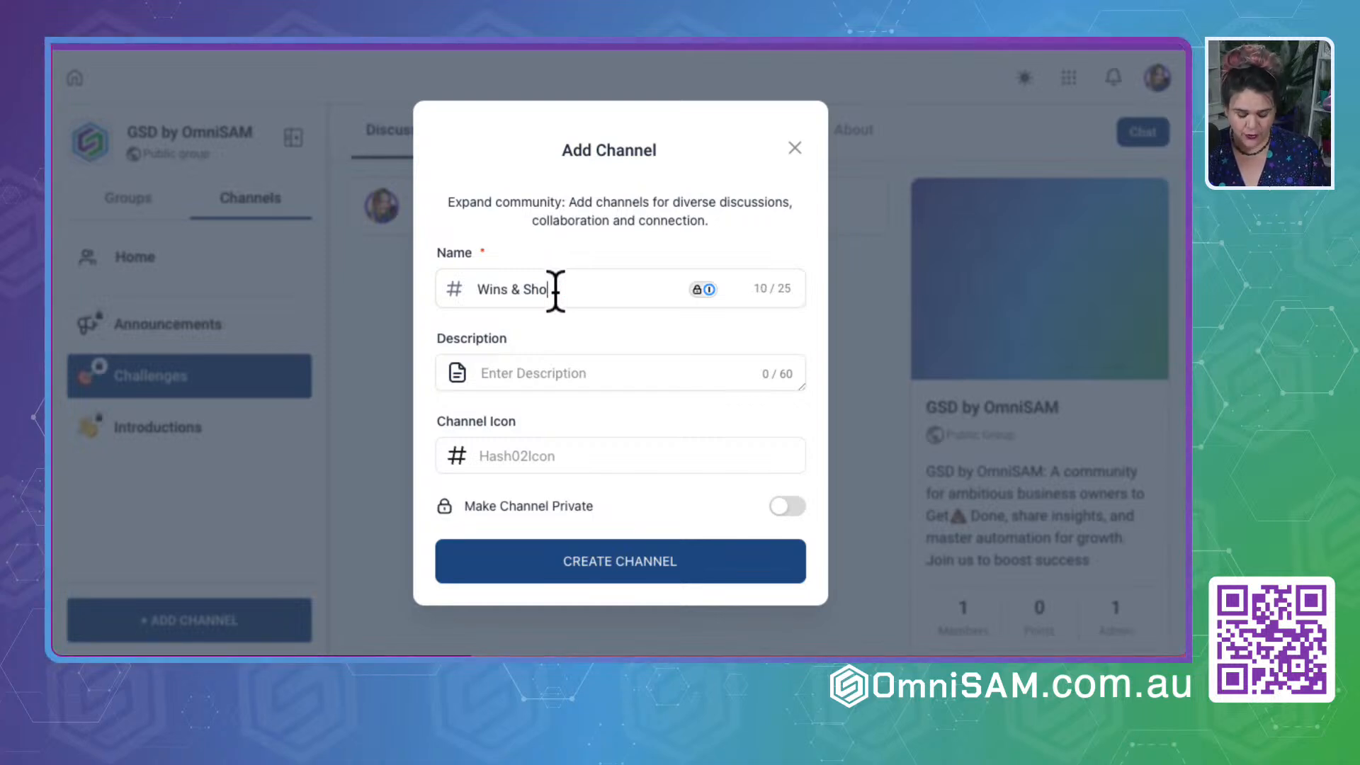
{"action": "type", "text": "ut-Out"}
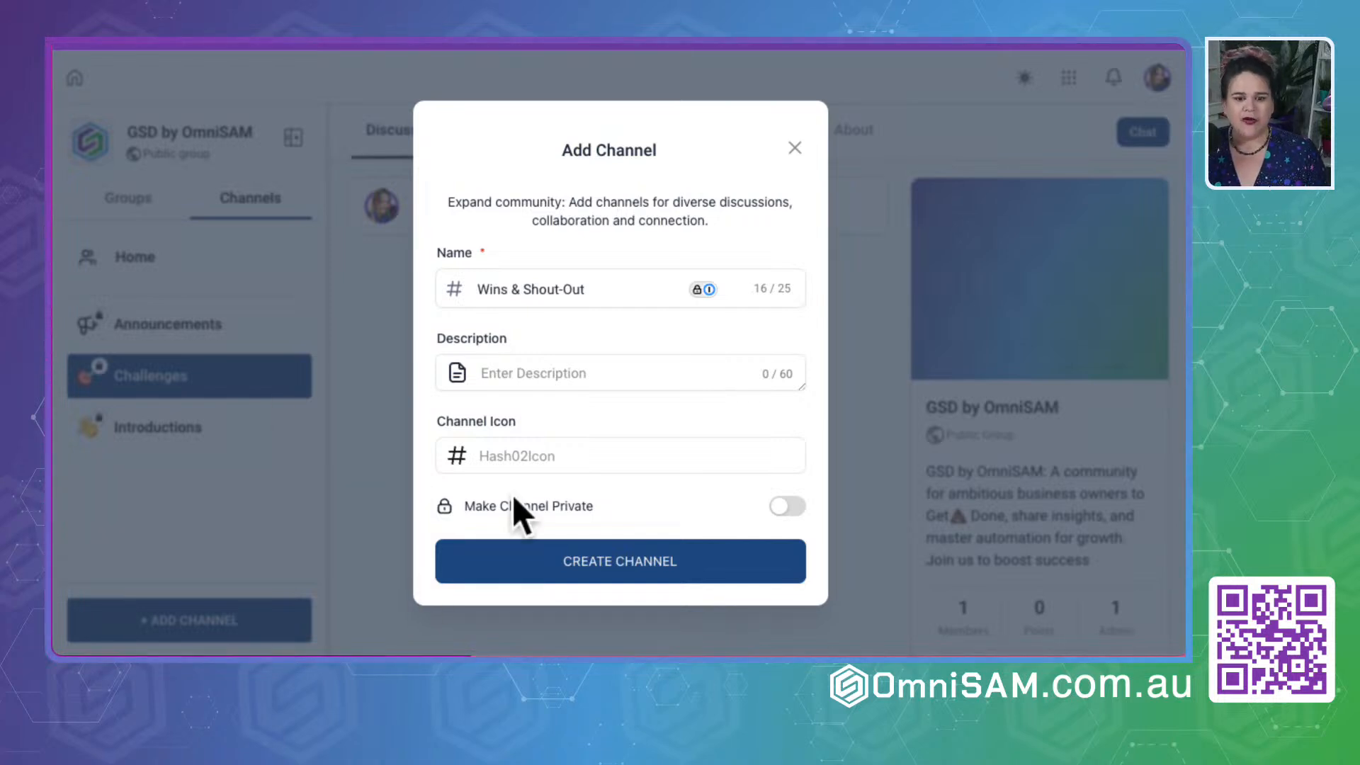
- Paste the copied description beginning "Celebrate the victories, big and small! 🎉 Use" into the new channel and check its text
{"action": "left_click", "coordinate": [585, 370]}
{"action": "key", "text": "ctrl+v"}
{"action": "scroll", "coordinate": [584, 388], "scroll_direction": "up", "scroll_amount": 1}
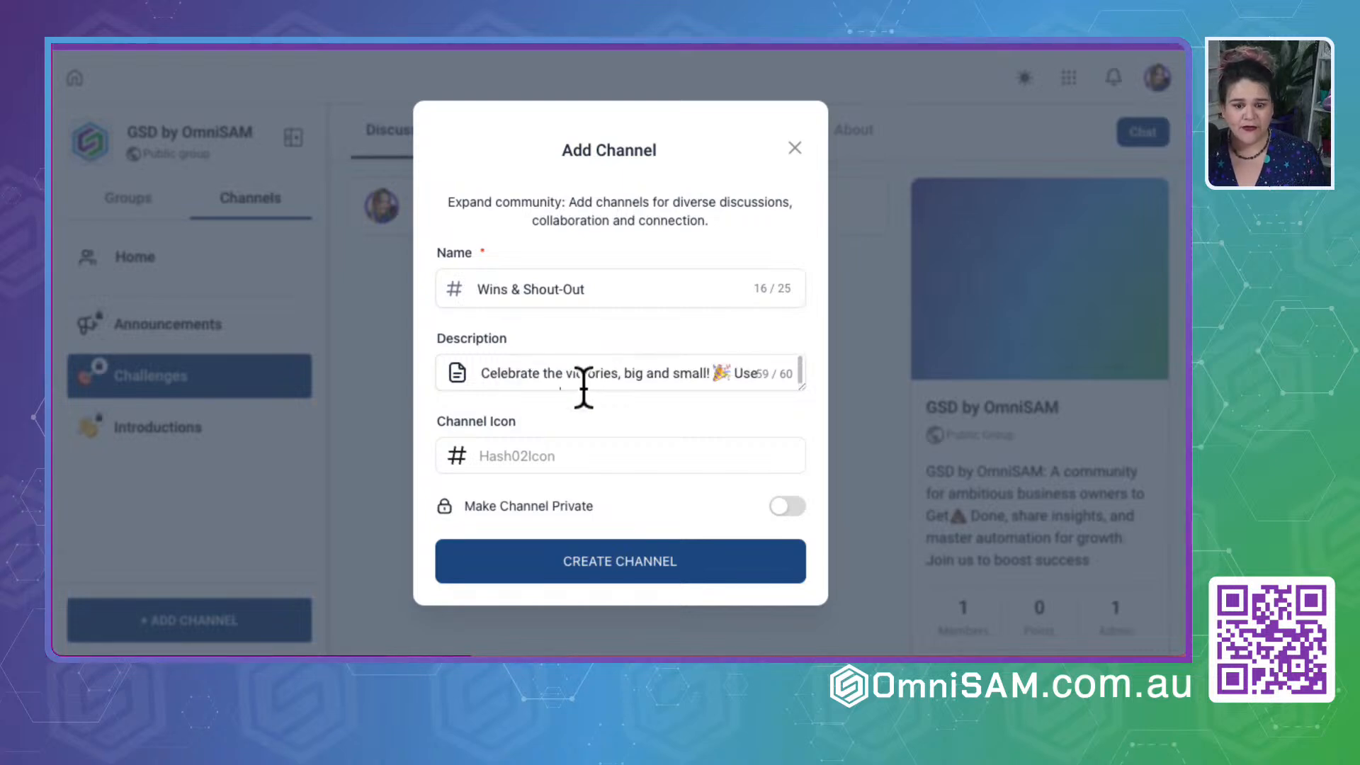
{"action": "scroll", "coordinate": [701, 375], "scroll_direction": "down", "scroll_amount": 1}
{"action": "scroll", "coordinate": [701, 375], "scroll_direction": "up", "scroll_amount": 1}
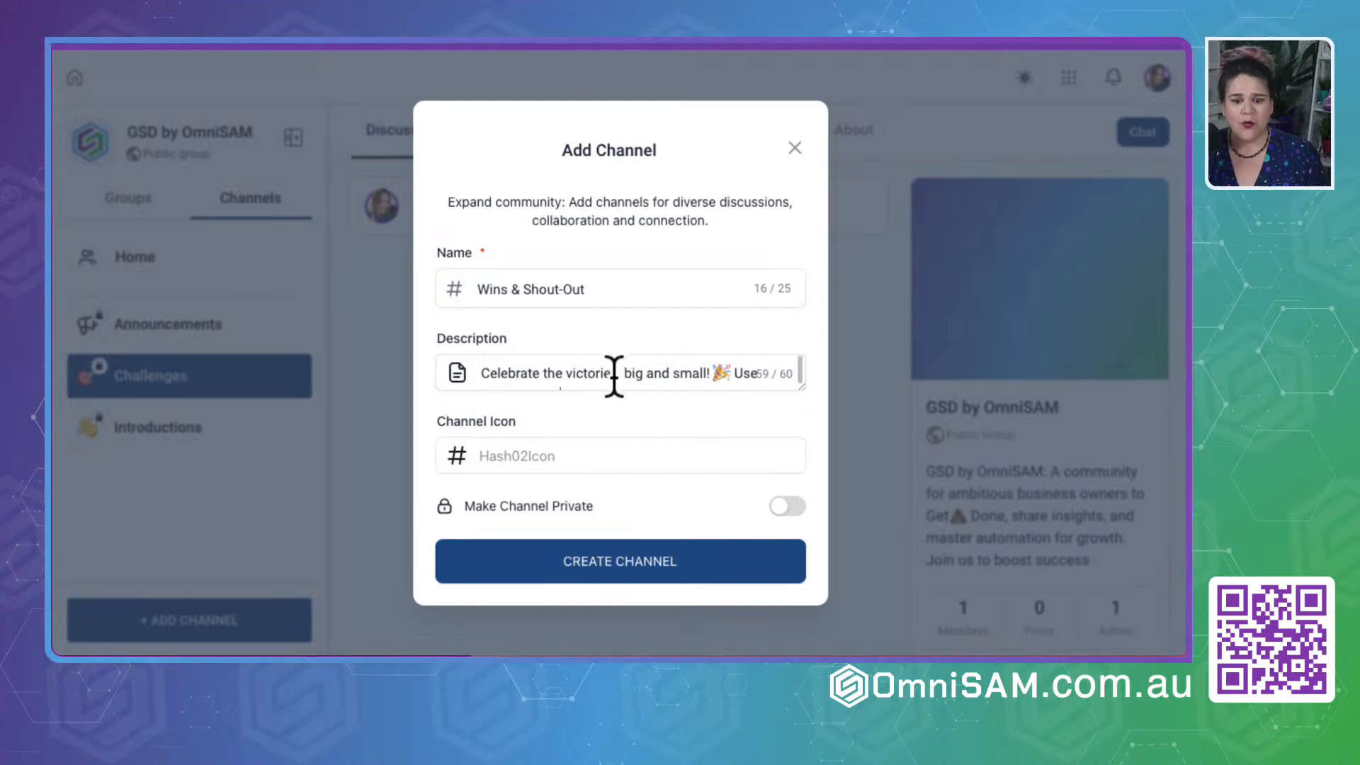
- Replace the opening "Celebrate the victories, big" of the Wins & Shout-Out channel description with "Share win"
{"action": "left_click_drag", "start_coordinate": [622, 375], "coordinate": [427, 368]}
{"action": "scroll", "coordinate": [631, 370], "scroll_direction": "up", "scroll_amount": 1}
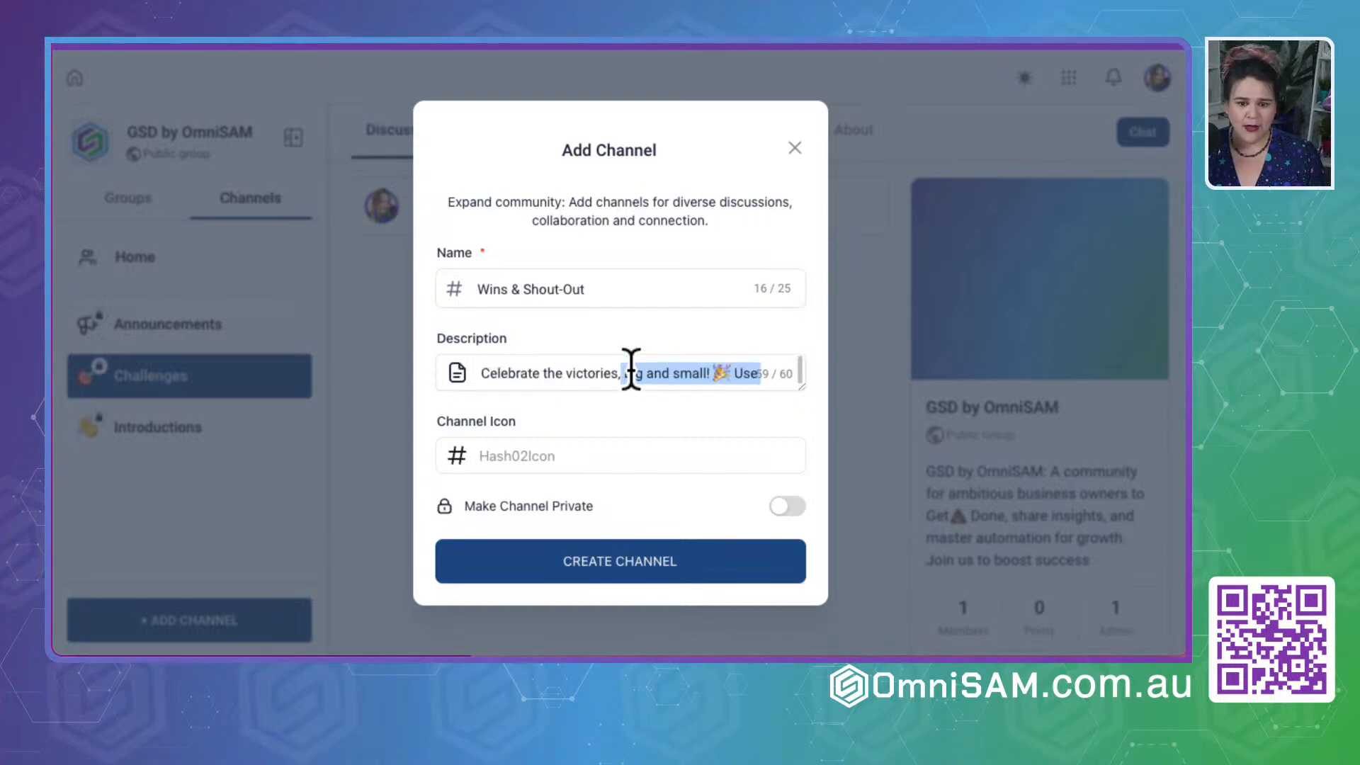
{"action": "left_click", "coordinate": [623, 372]}
{"action": "left_click_drag", "start_coordinate": [623, 372], "coordinate": [486, 371]}
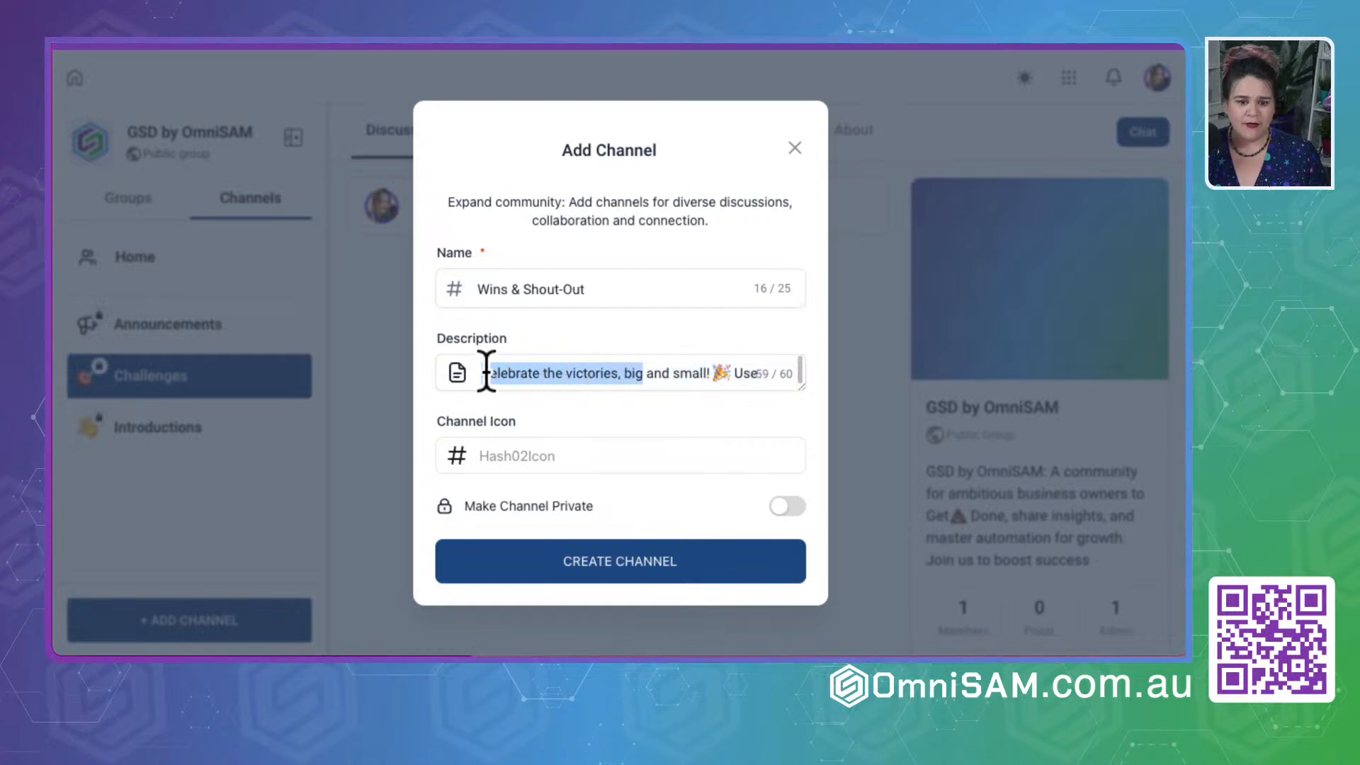
{"action": "type", "text": "Share win and small! 🎉 Use this space to"}
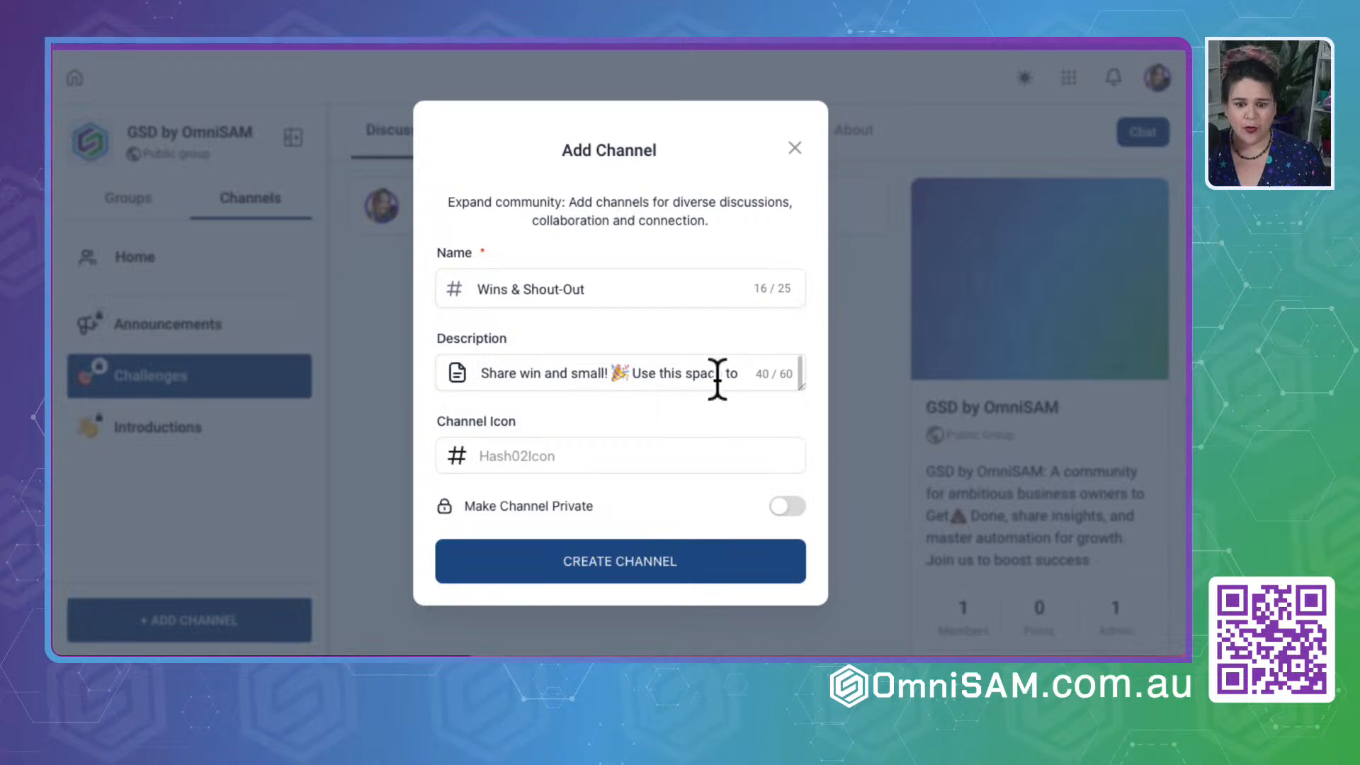
- Replace the description text after the party emoji with "or Shout-Out for member who has gone"
{"action": "left_click", "coordinate": [637, 374]}
{"action": "type", "text": "- Shout"}
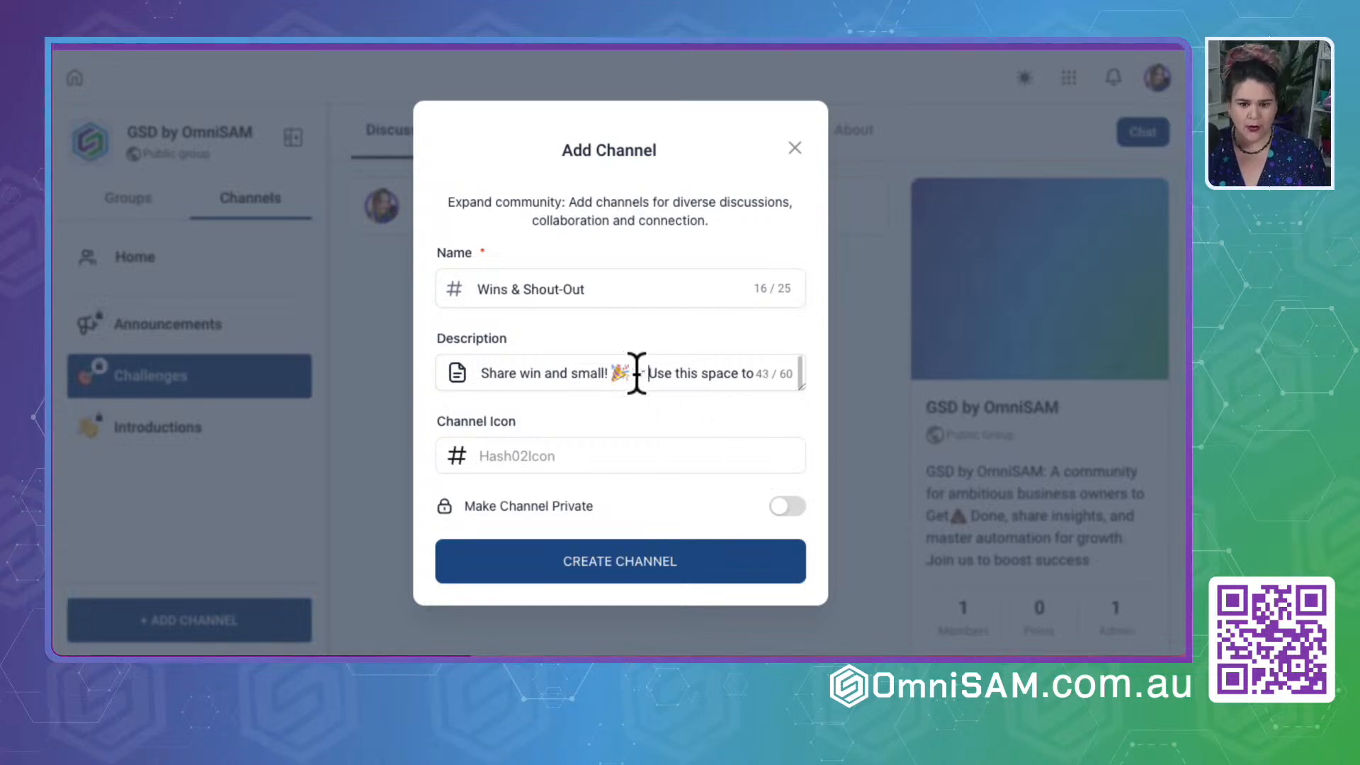
{"action": "type", "text": "-Out"}
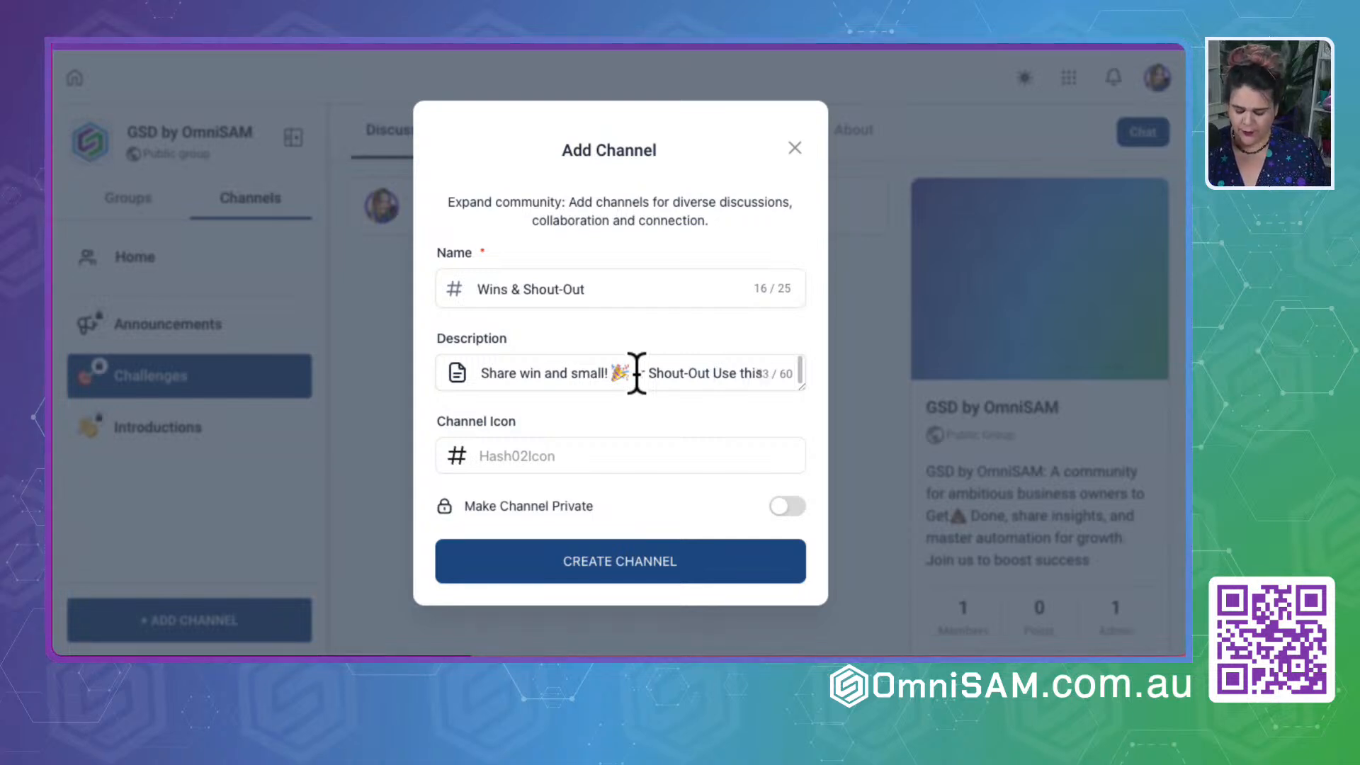
{"action": "type", "text": "for"}
{"action": "key", "text": "shift+End"}
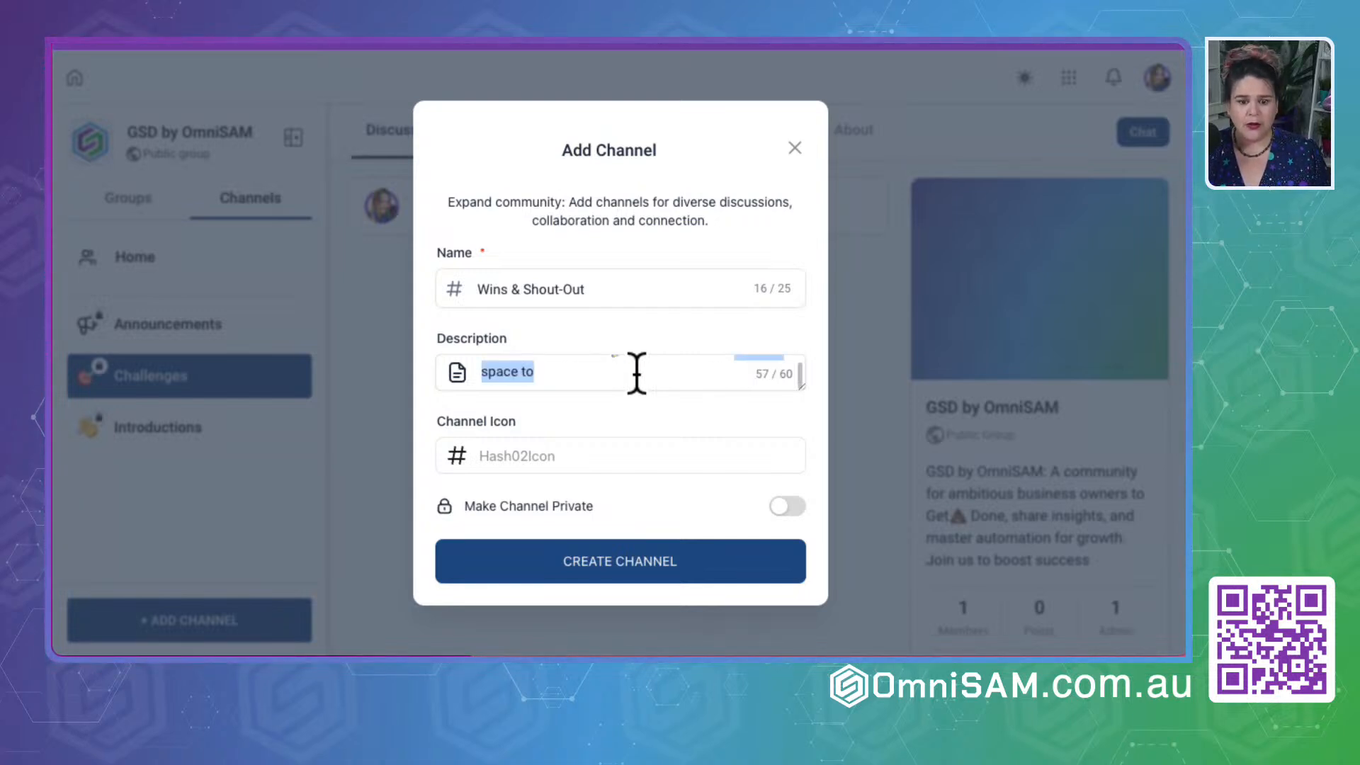
{"action": "key", "text": "BackSpace"}
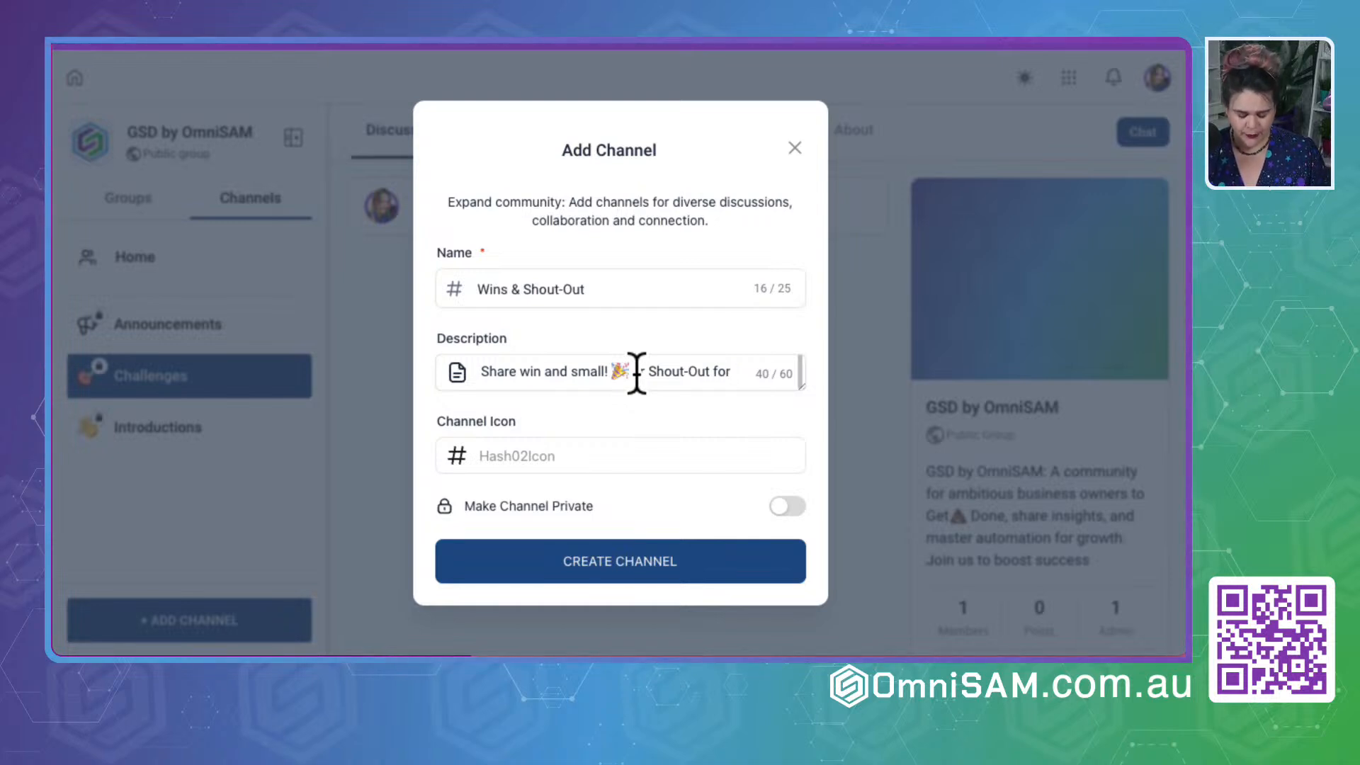
{"action": "type", "text": "member who has gone"}
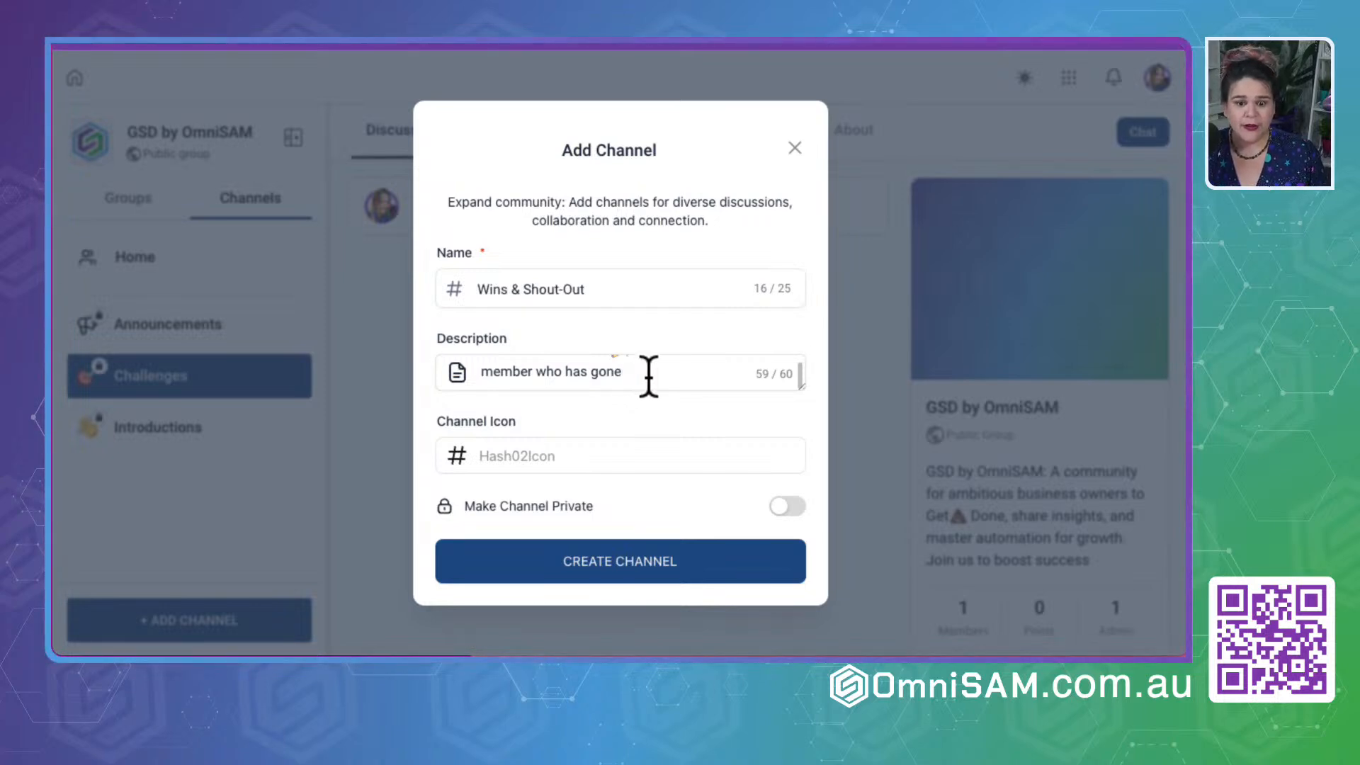
- Copy the whole description, switch to ChatGPT, and draft the request "Can you shorten this to 60 char=acter" with the description pasted below it
{"action": "key", "text": "super+a"}
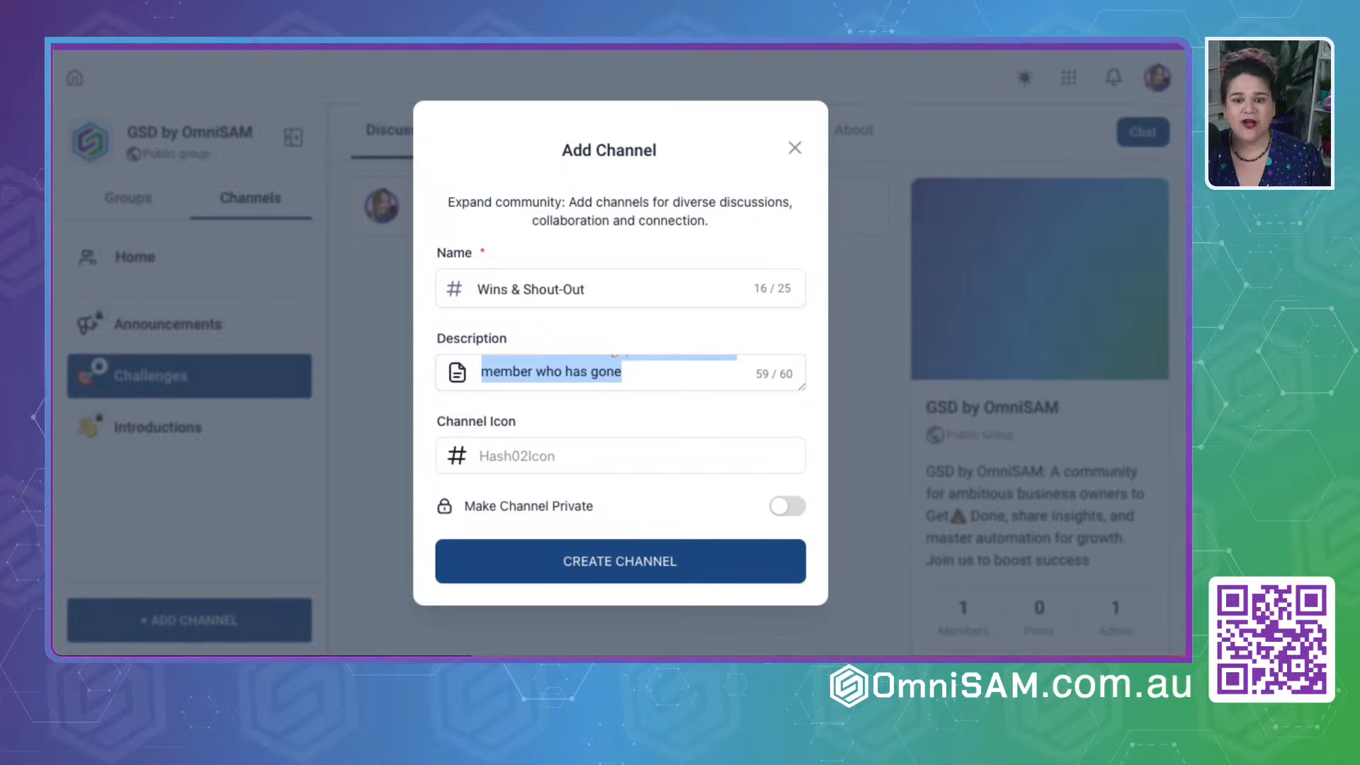
{"action": "key", "text": "super+Tab"}
{"action": "left_click", "coordinate": [340, 571]}
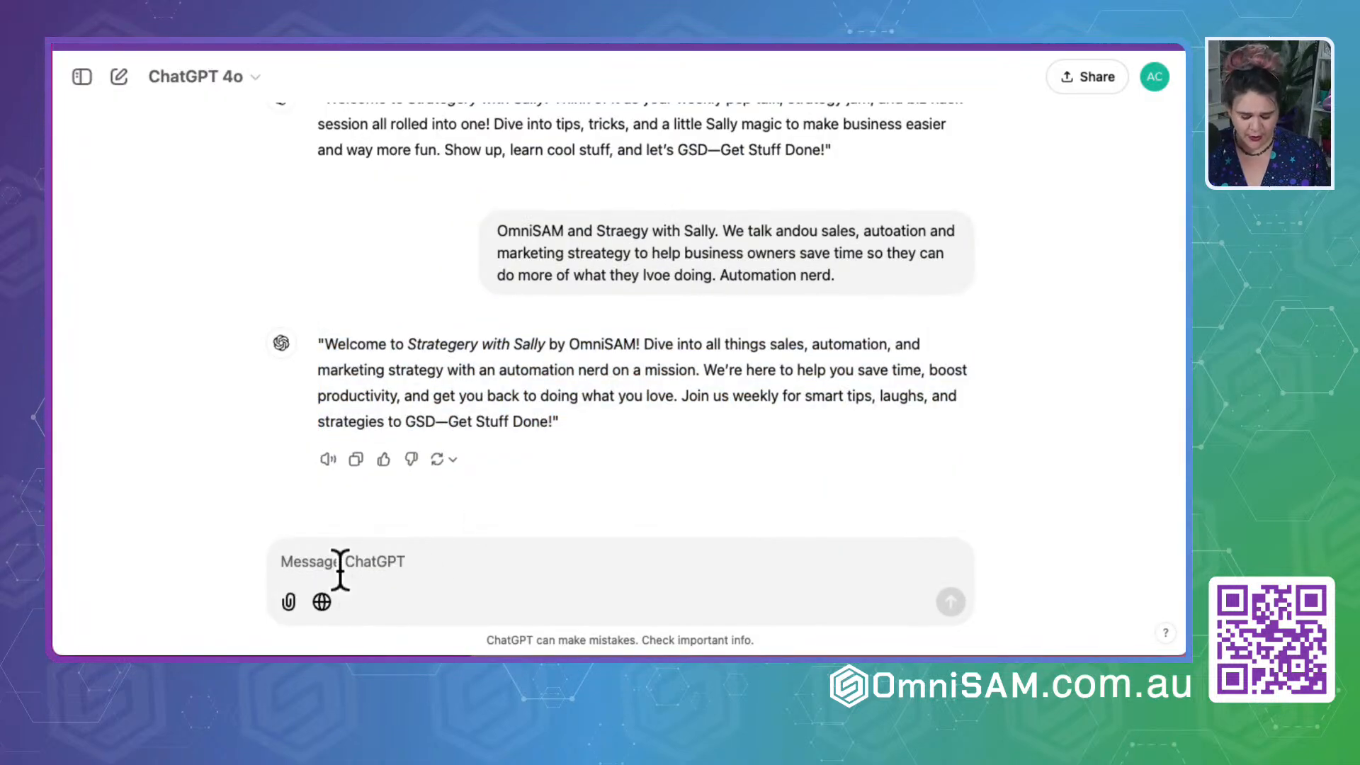
{"action": "type", "text": "Can you shorten this to 60 ch"}
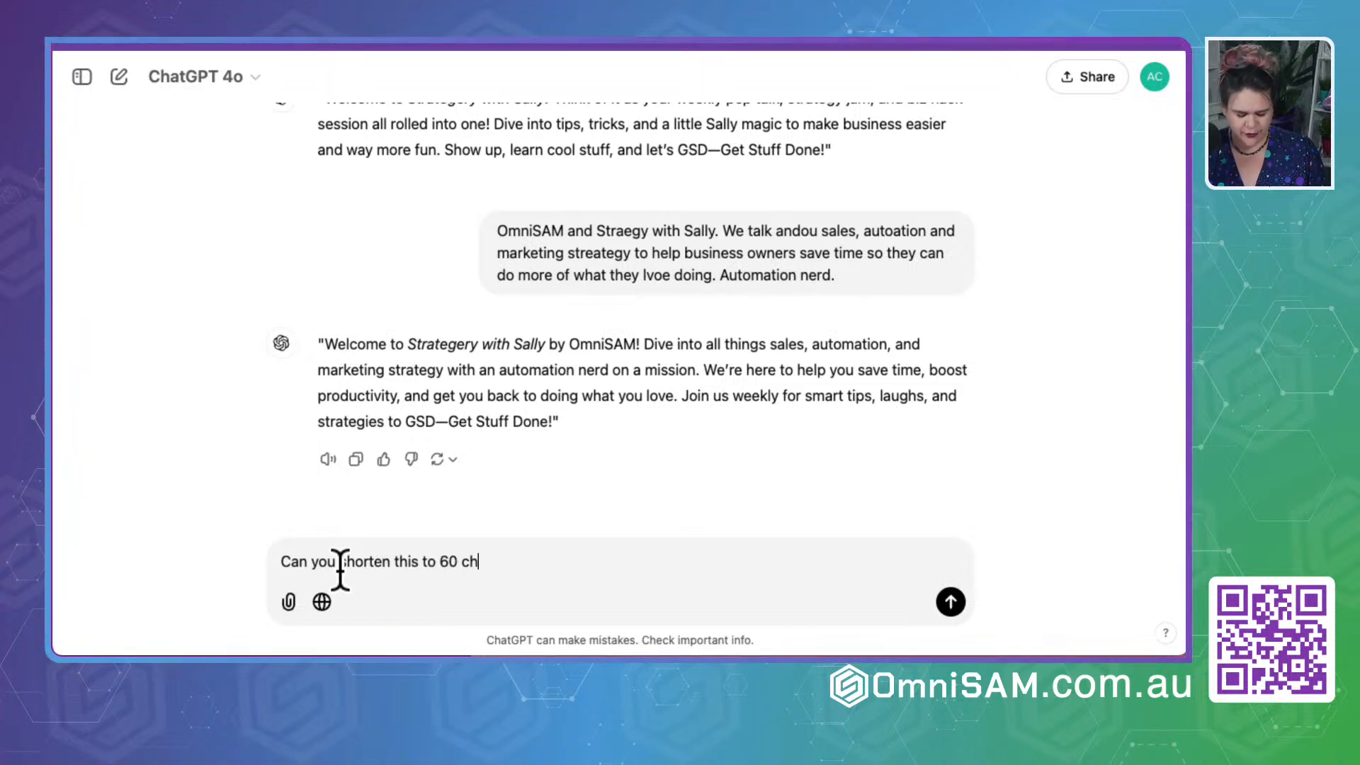
{"action": "type", "text": "ar=acter"}
{"action": "key", "text": "shift+Return"}
{"action": "key", "text": "shift+Return"}
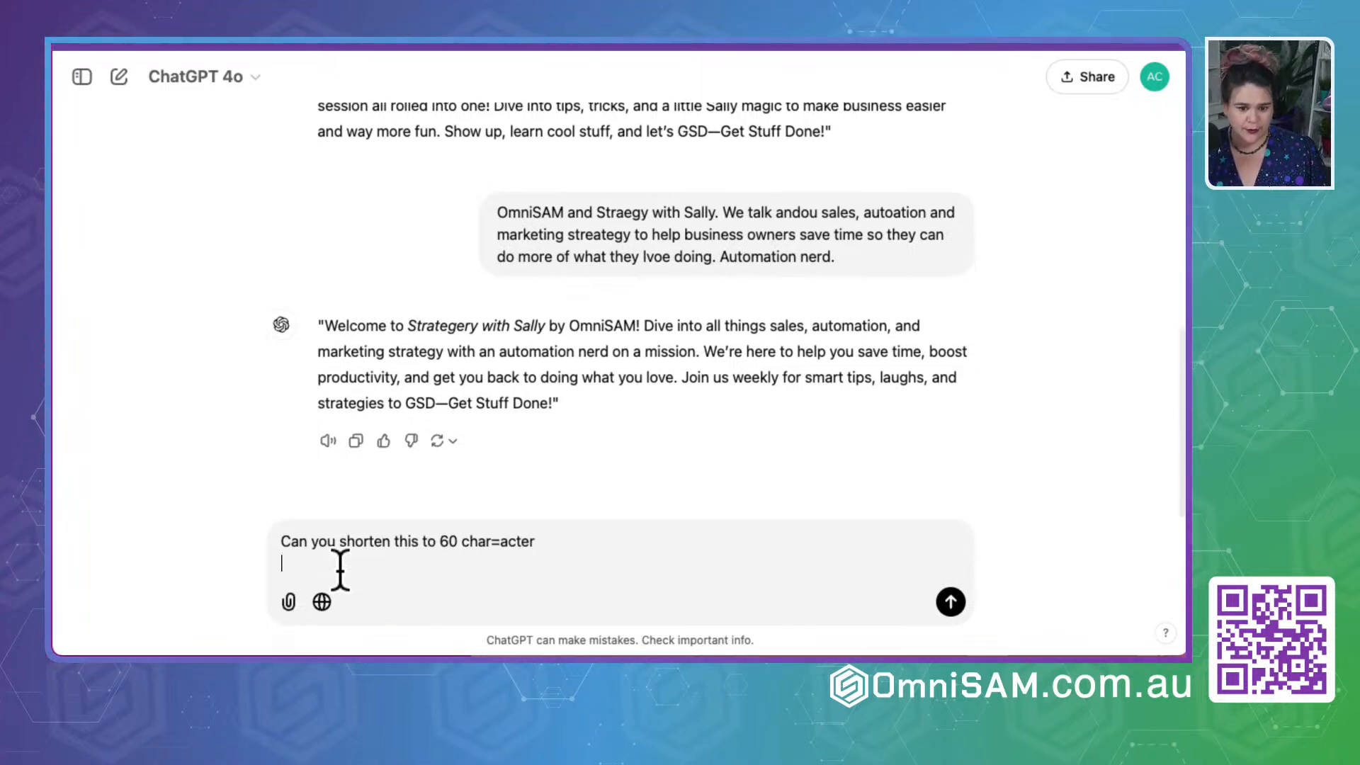
{"action": "type", "text": "Share win and small! 🎉 or Shout-Out for member who has gone"}
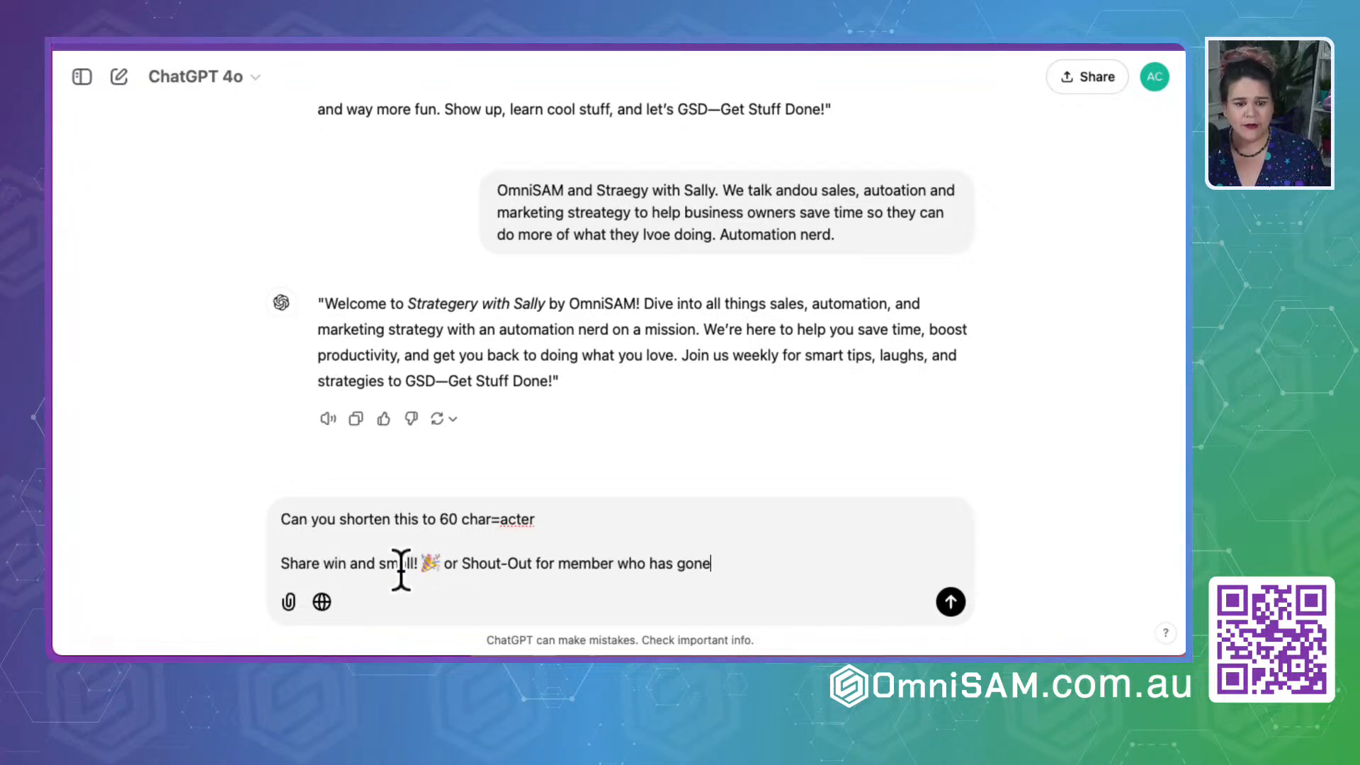
- Add "big" after "Share win" and "above and beyound" at the end of the pasted text, and send the request
{"action": "left_click", "coordinate": [350, 564]}
{"action": "type", "text": "big"}
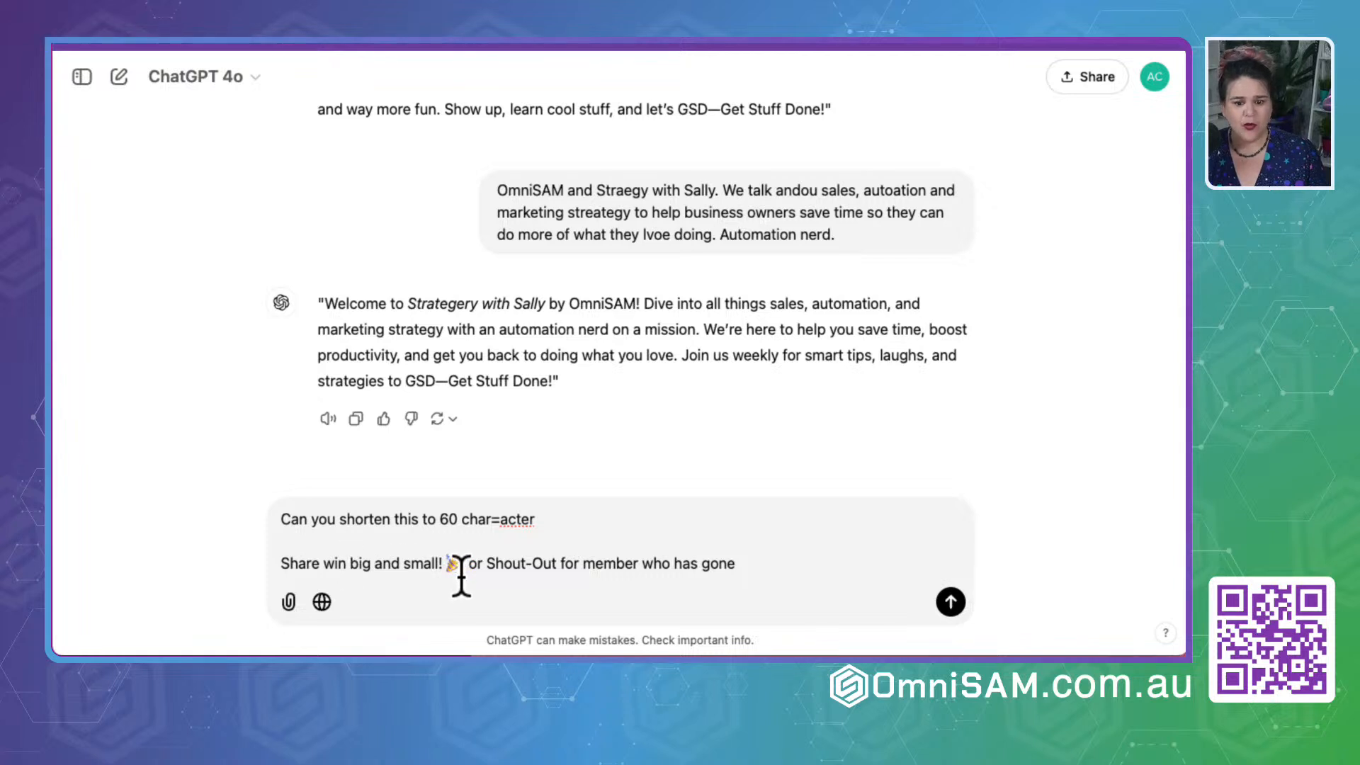
{"action": "left_click", "coordinate": [762, 557]}
{"action": "type", "text": "above and be"}
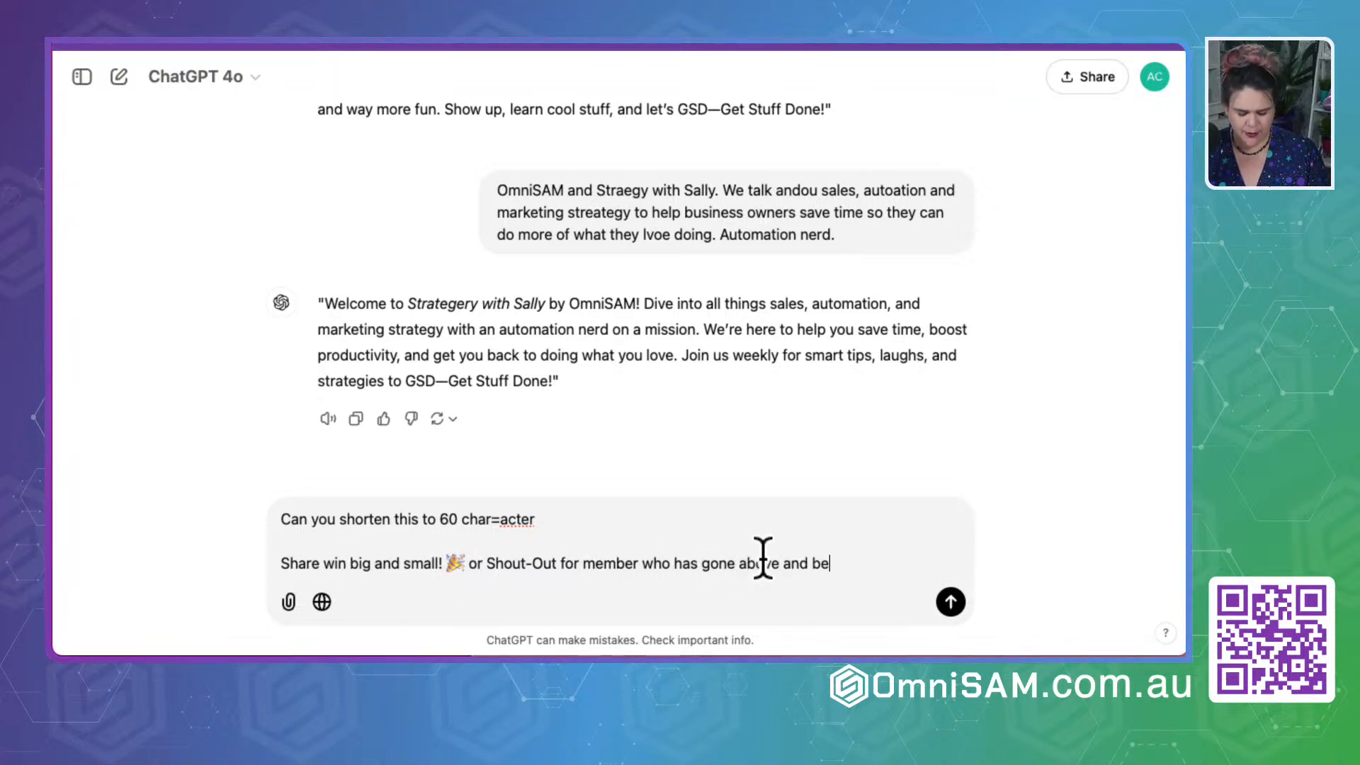
{"action": "type", "text": "yound"}
{"action": "key", "text": "Return"}
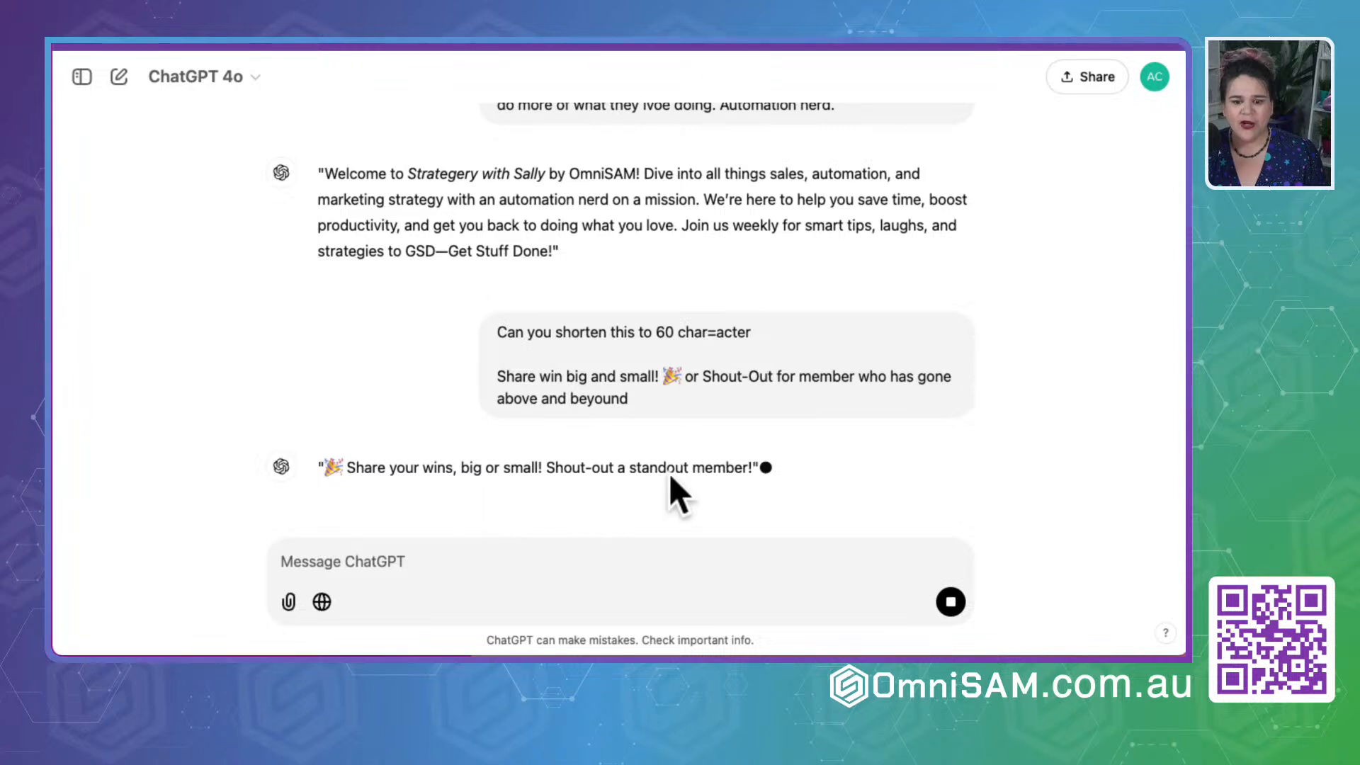
- Put ChatGPT's line "🎉 Share your wins, big or small! Shout-out a standout member!" into the channel description and check whether it fits
{"action": "left_click_drag", "start_coordinate": [769, 425], "coordinate": [325, 422]}
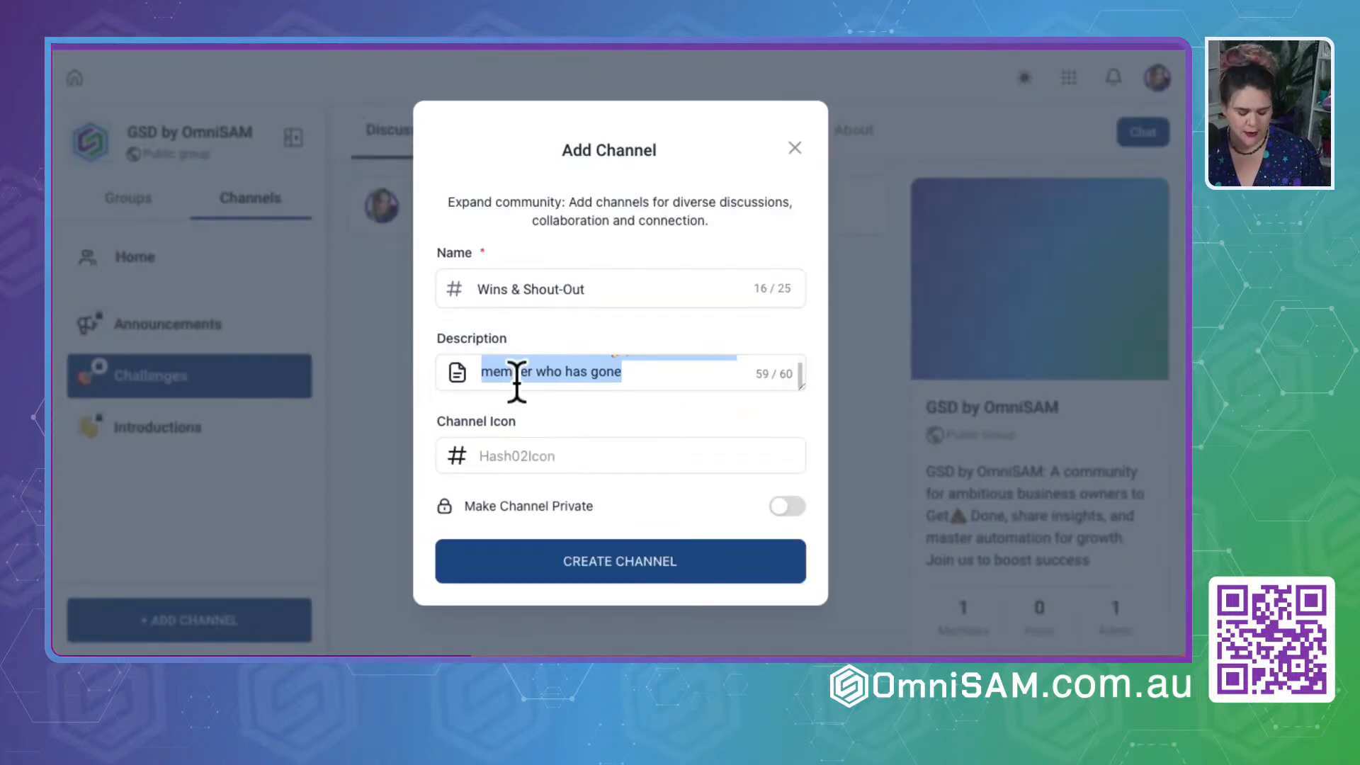
{"action": "key", "text": "super+v"}
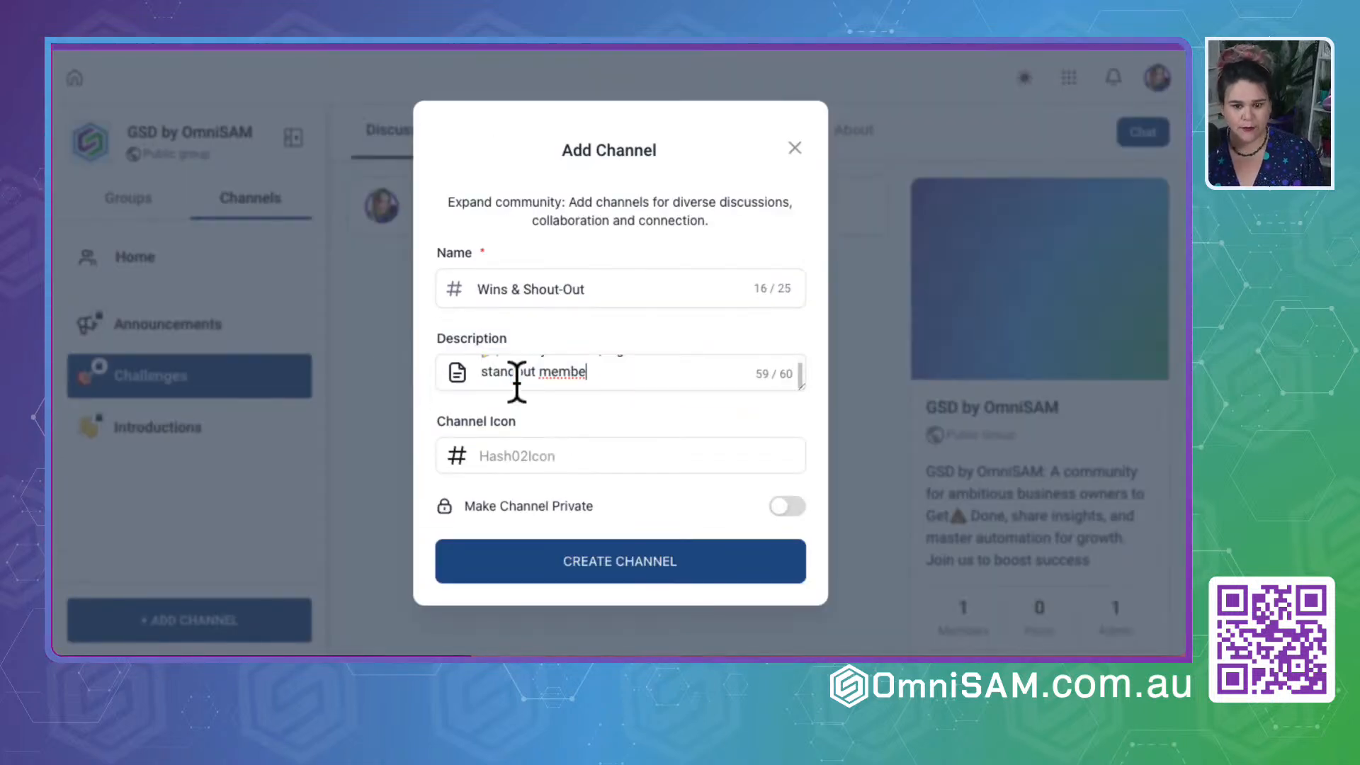
{"action": "scroll", "coordinate": [547, 373], "scroll_direction": "up", "scroll_amount": 2}
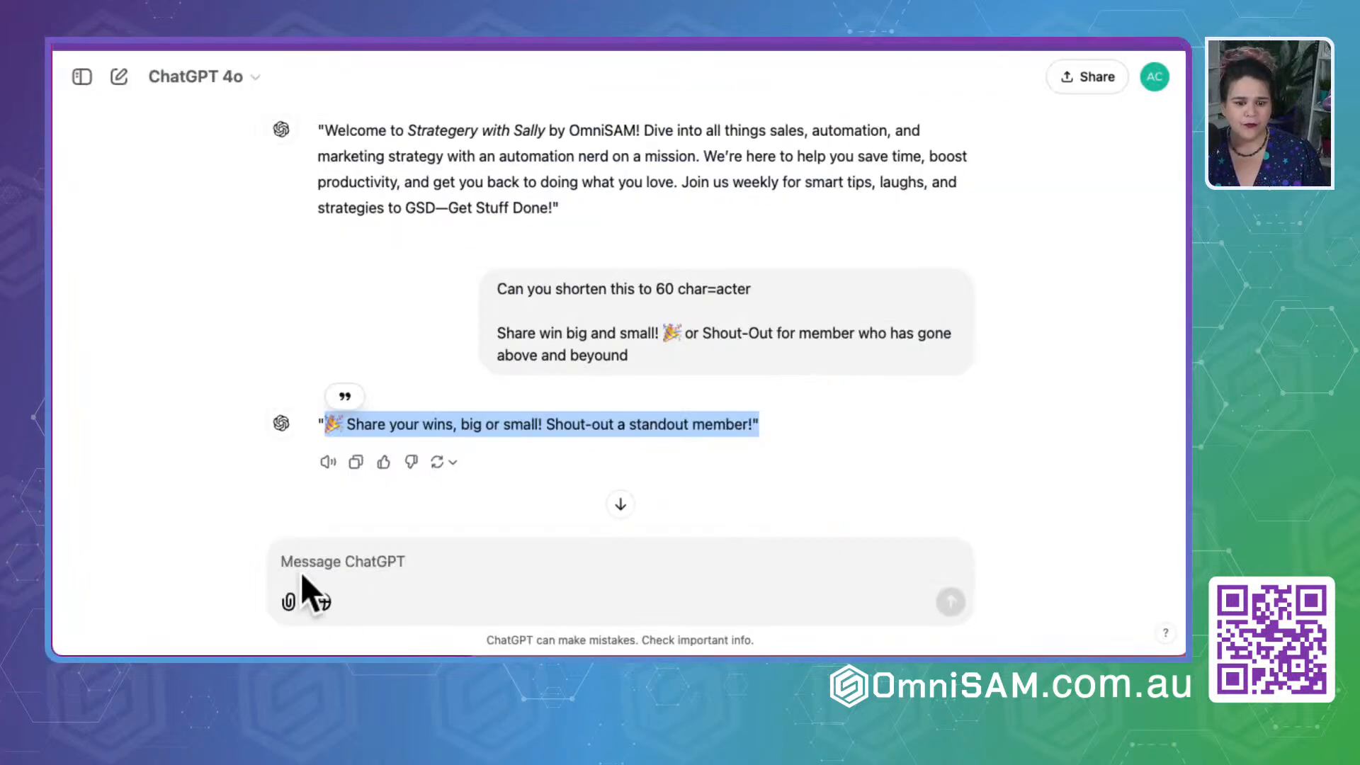
- Return to ChatGPT and reply "to many letters" to request a shorter version
{"action": "left_click", "coordinate": [301, 563]}
{"action": "type", "text": "to"}
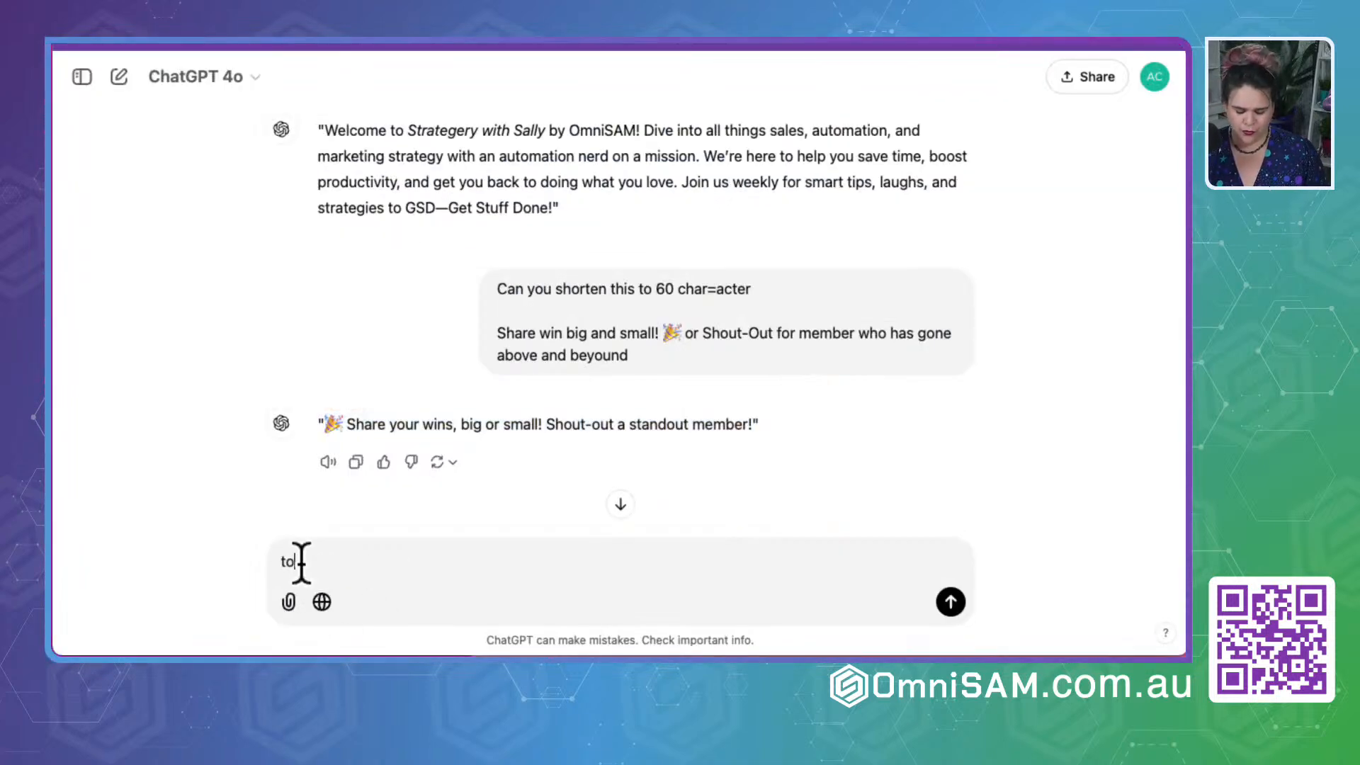
{"action": "type", "text": " many let"}
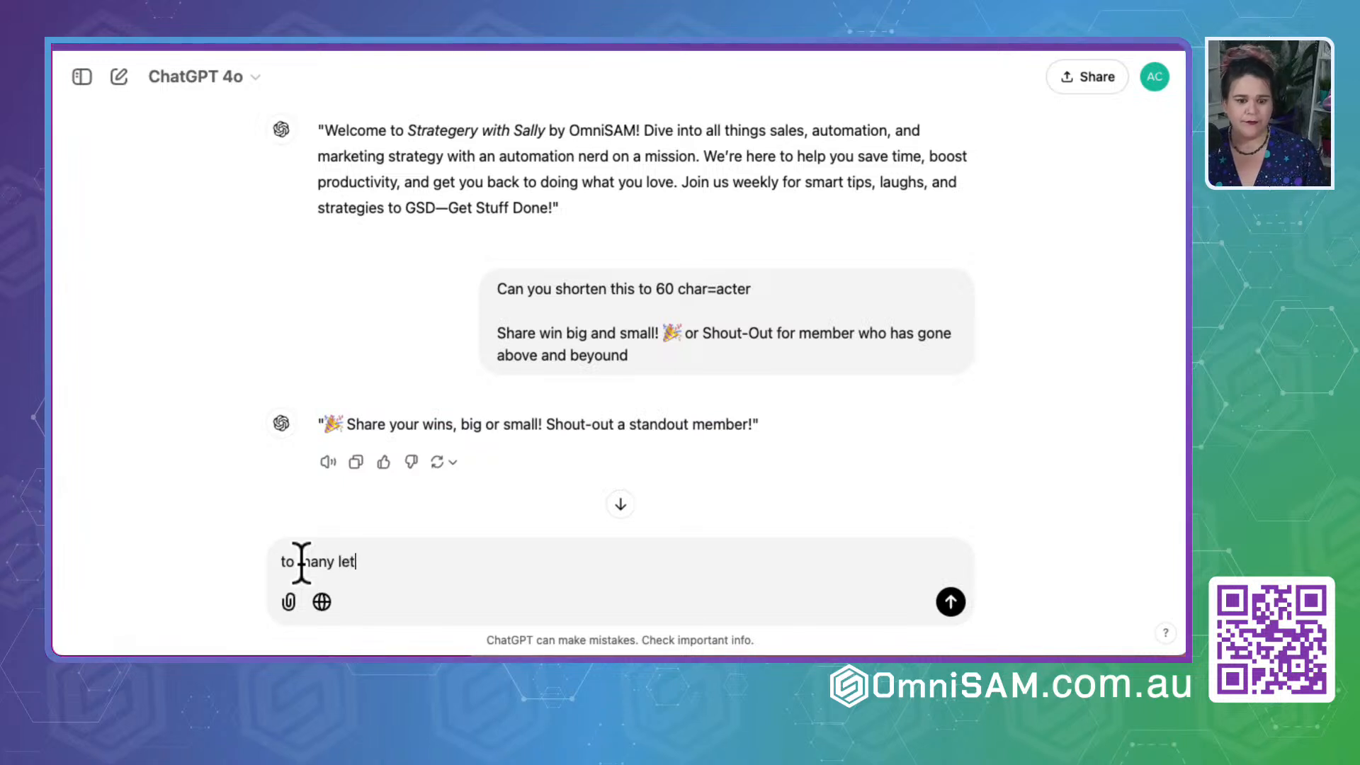
{"action": "type", "text": "tera"}
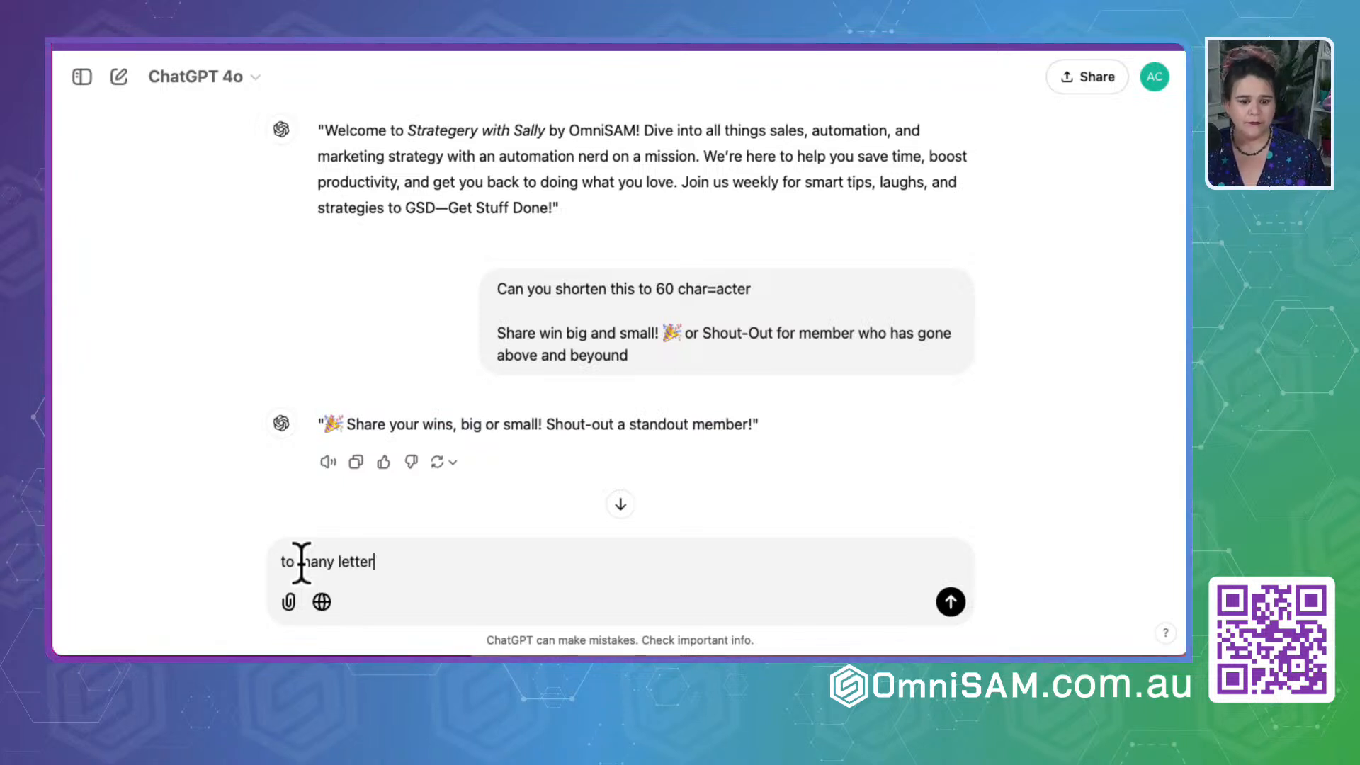
{"action": "key", "text": "Return"}
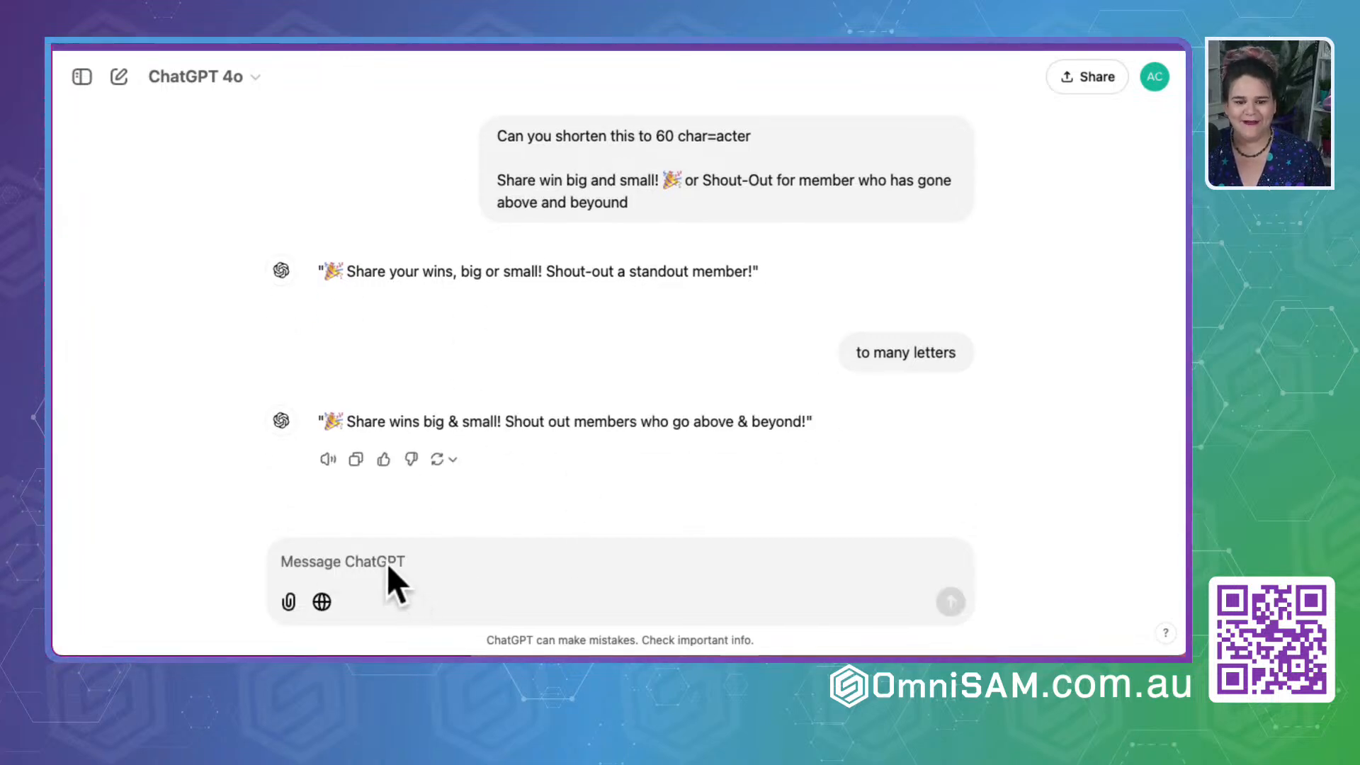
- Send ChatGPT the follow-ups "shorten please" and "no more than 60 characters"
{"action": "type", "text": "shorten please"}
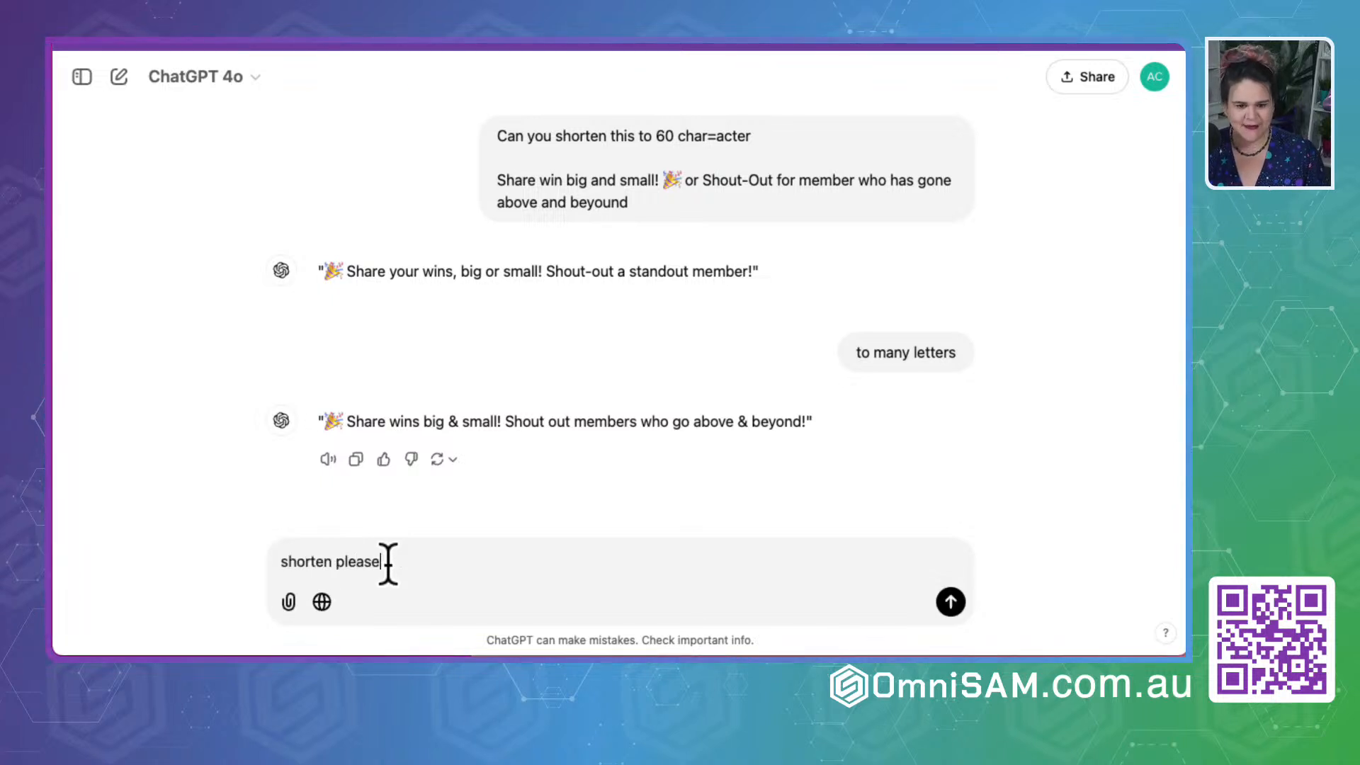
{"action": "key", "text": "Return"}
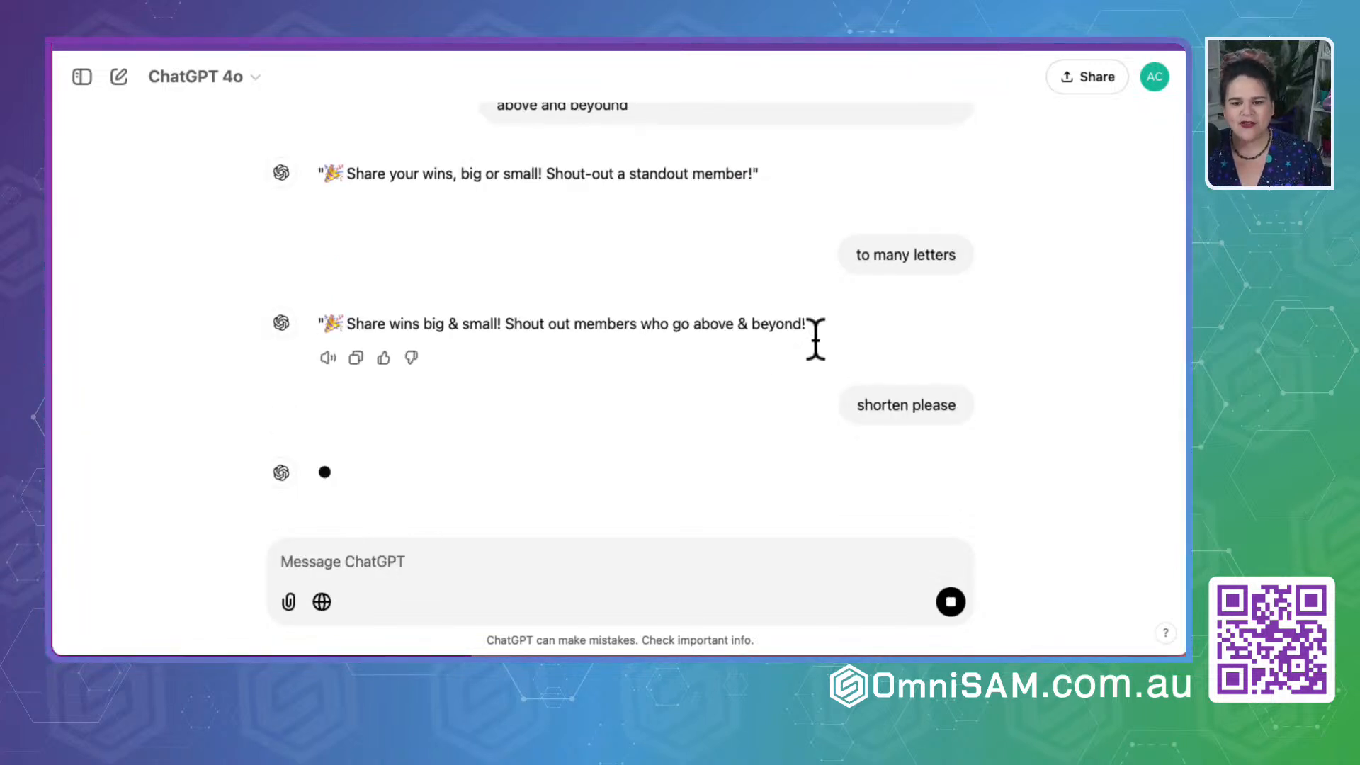
{"action": "type", "text": "no more than 60 "}
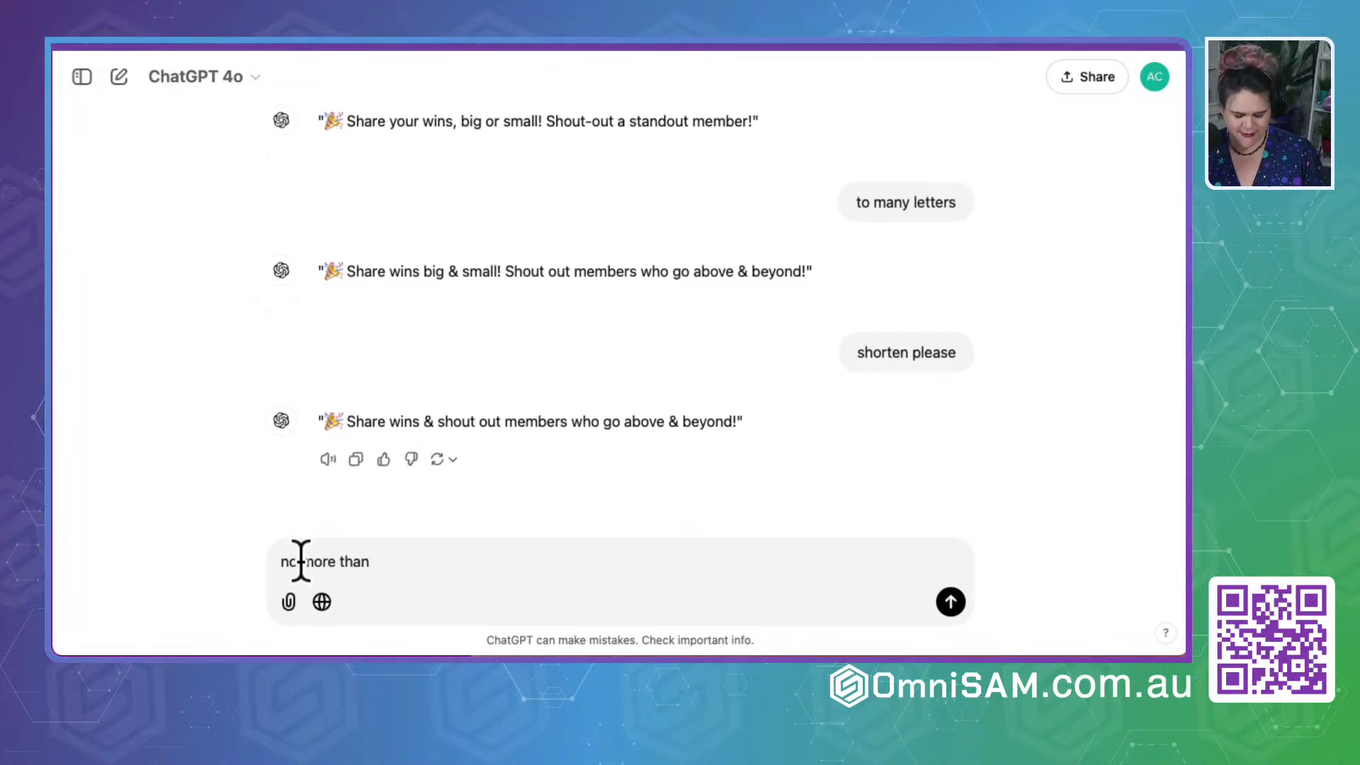
{"action": "type", "text": "characters"}
{"action": "key", "text": "Return"}
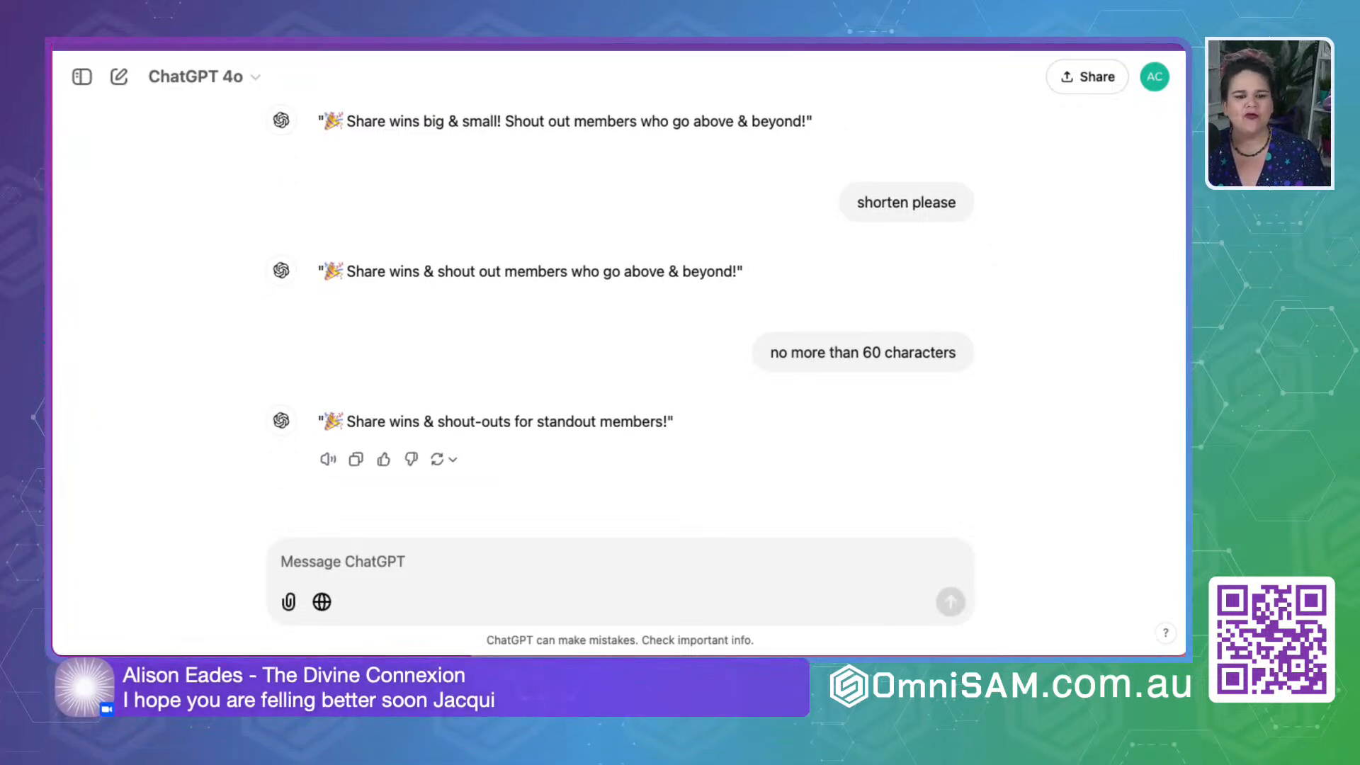
- Replace the channel description with ChatGPT's line "🎉 Share wins & shout-outs for standout members!"
{"action": "left_click_drag", "start_coordinate": [692, 421], "coordinate": [332, 421]}
{"action": "key", "text": "ctrl+c"}
{"action": "key", "text": "ctrl+Tab"}
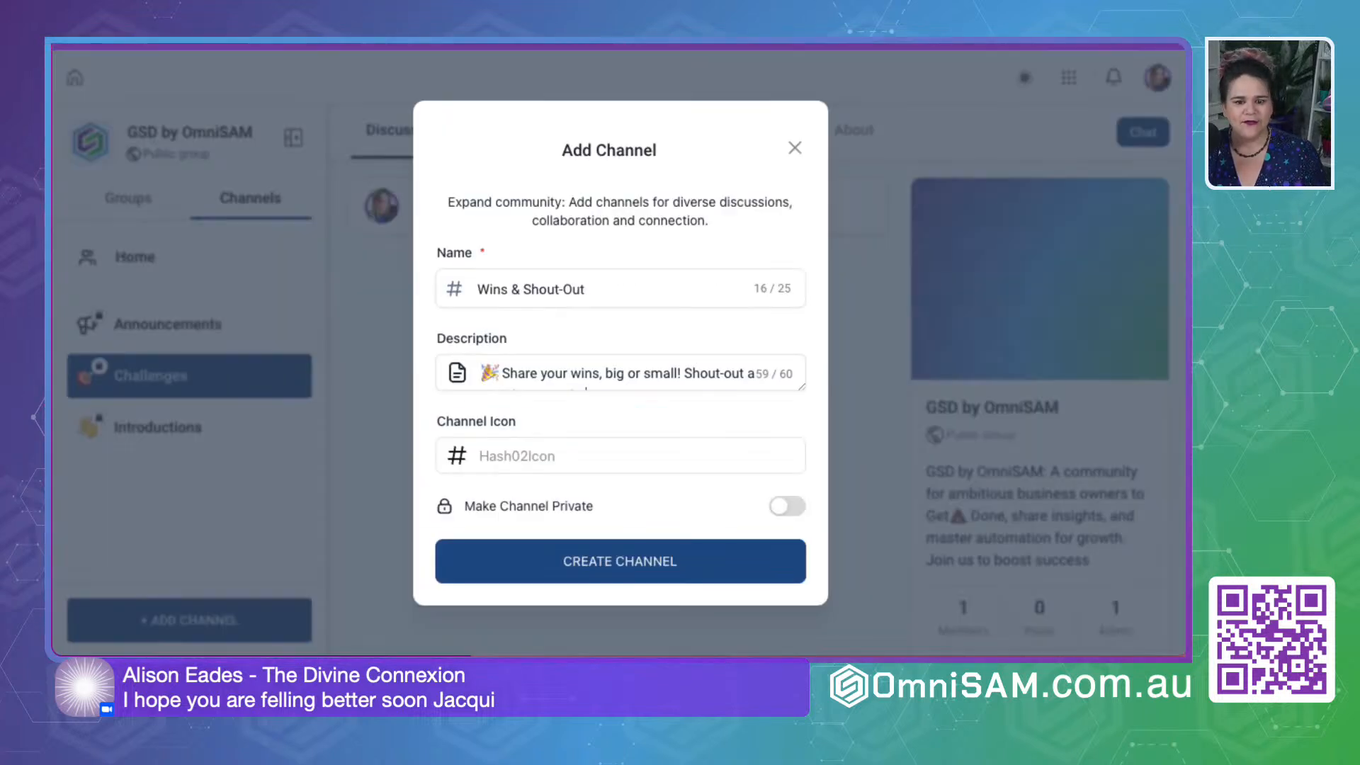
{"action": "triple_click", "coordinate": [563, 370]}
{"action": "key", "text": "ctrl+v"}
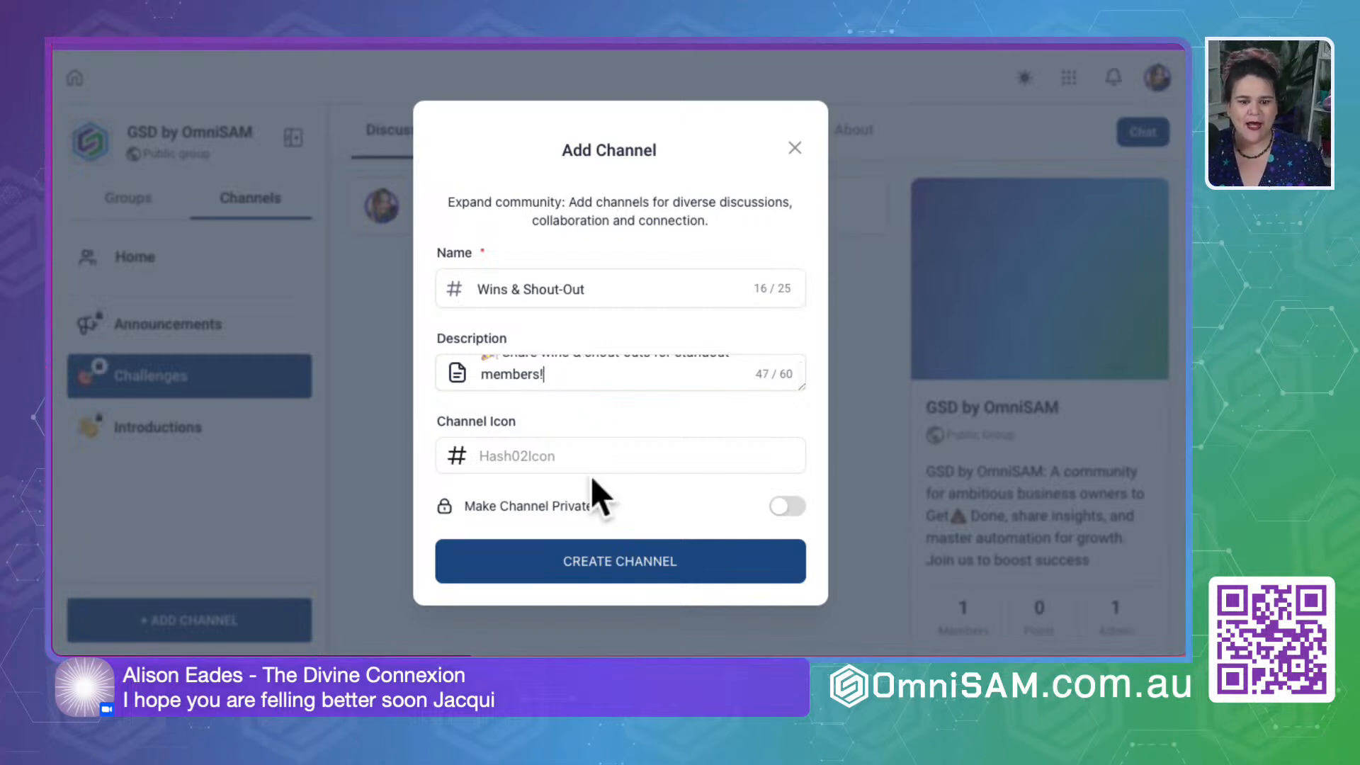
- Find the trophy emoji with "trop", use it as the channel icon, and create the Wins & Shout-Out channel as private
{"action": "left_click", "coordinate": [576, 453]}
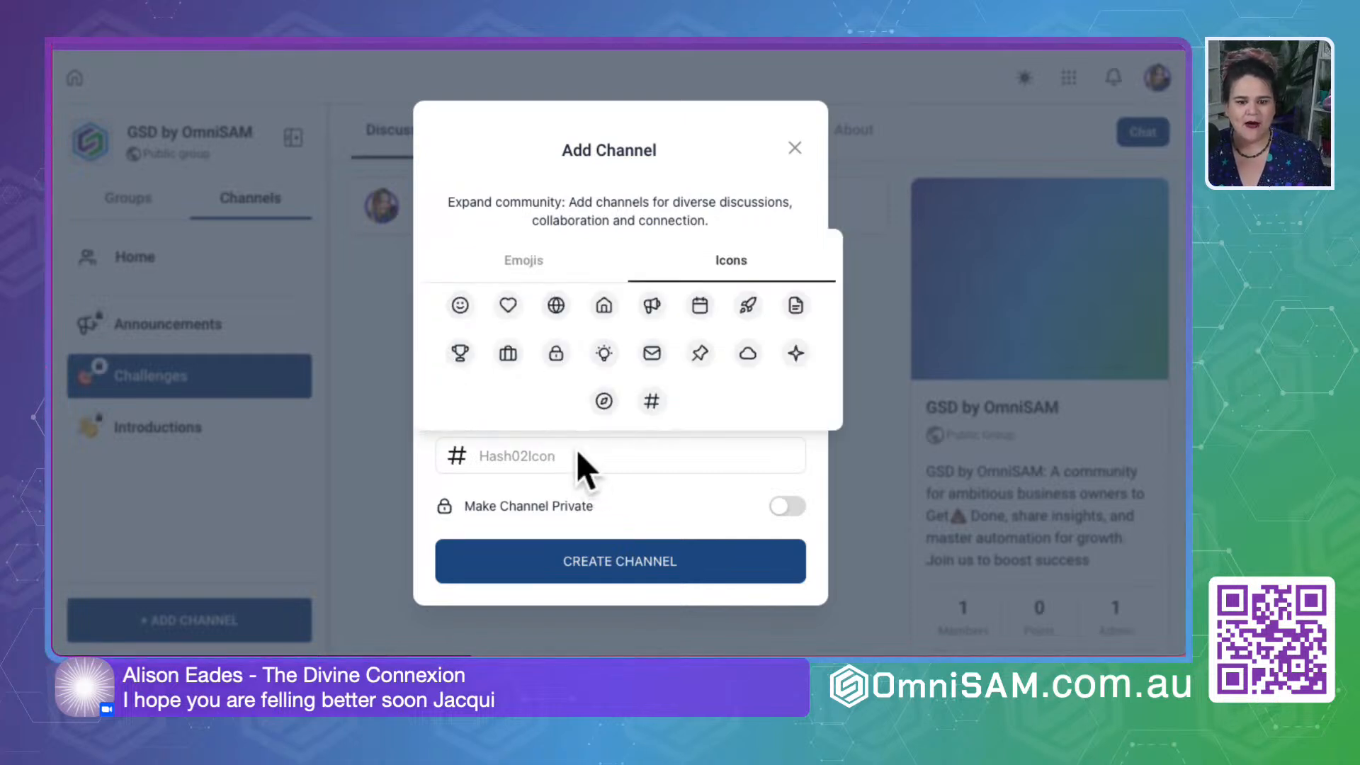
{"action": "left_click", "coordinate": [551, 267]}
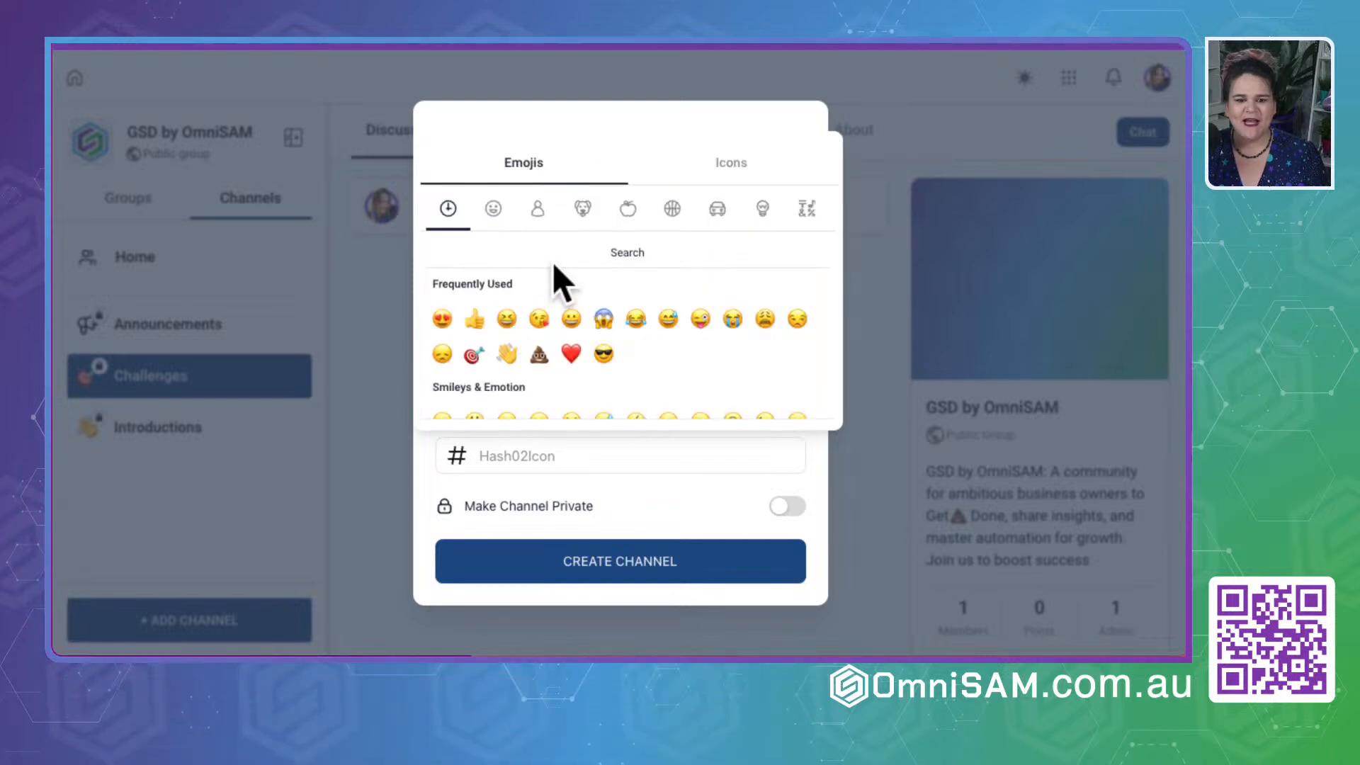
{"action": "left_click", "coordinate": [510, 252]}
{"action": "type", "text": "trop"}
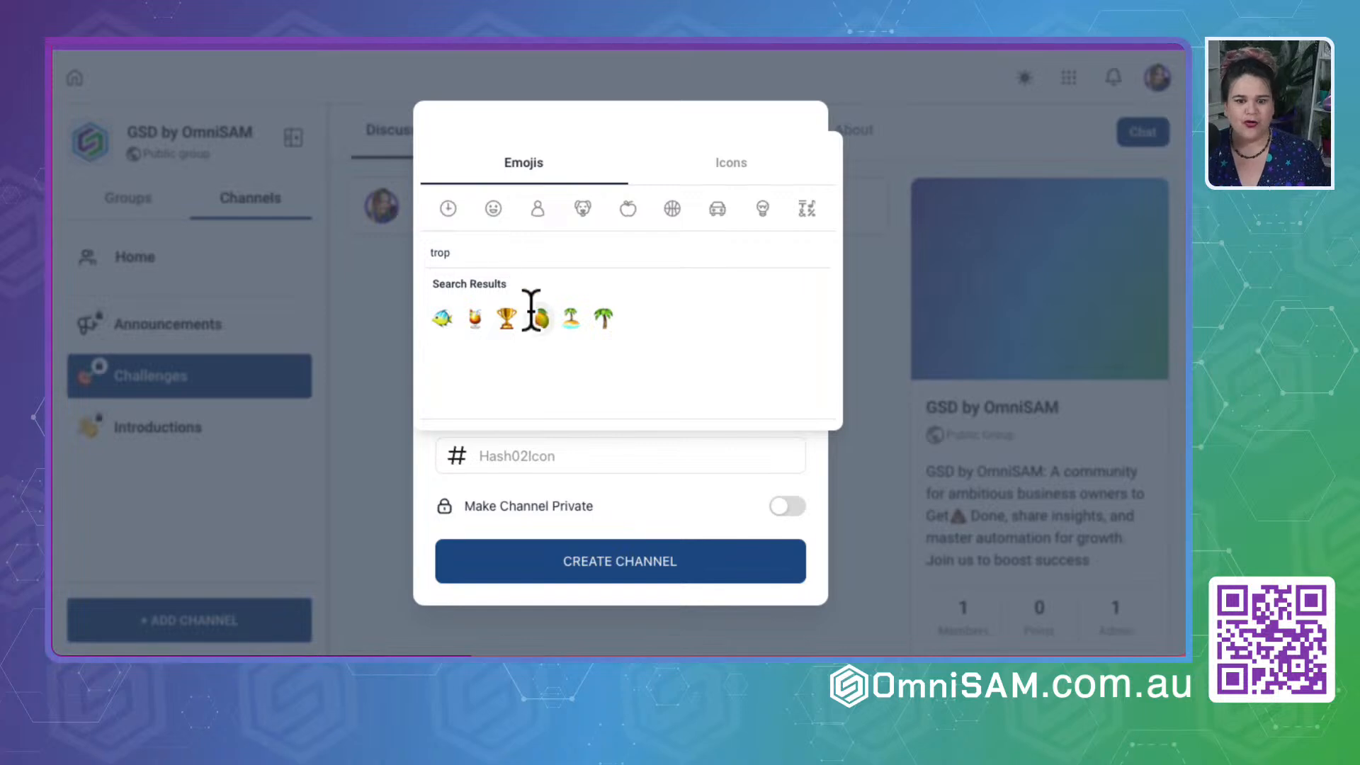
{"action": "left_click", "coordinate": [506, 320]}
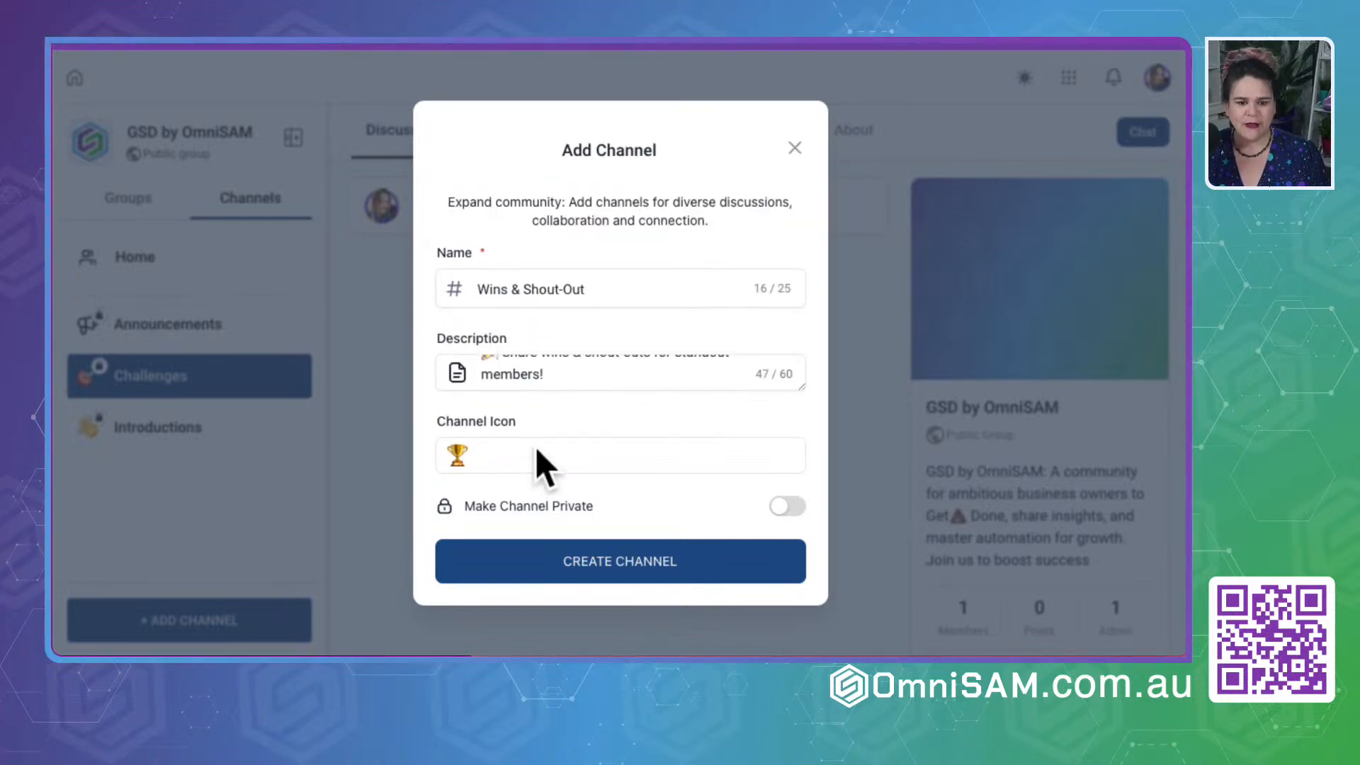
{"action": "left_click", "coordinate": [785, 505]}
{"action": "left_click", "coordinate": [681, 567]}
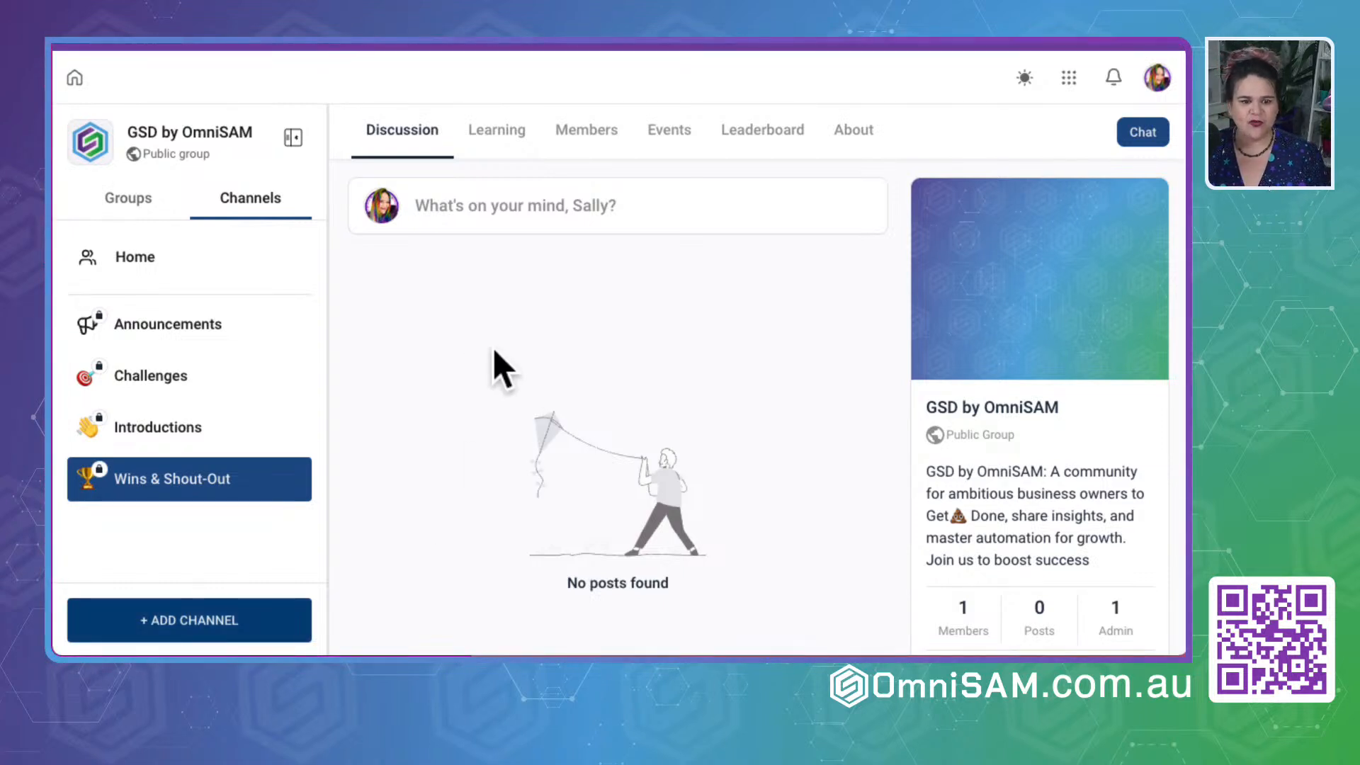
- Start a new channel and paste its copied name, removing the leading clapperboard emoji and separator
{"action": "left_click", "coordinate": [177, 628]}
{"action": "left_click", "coordinate": [527, 290]}
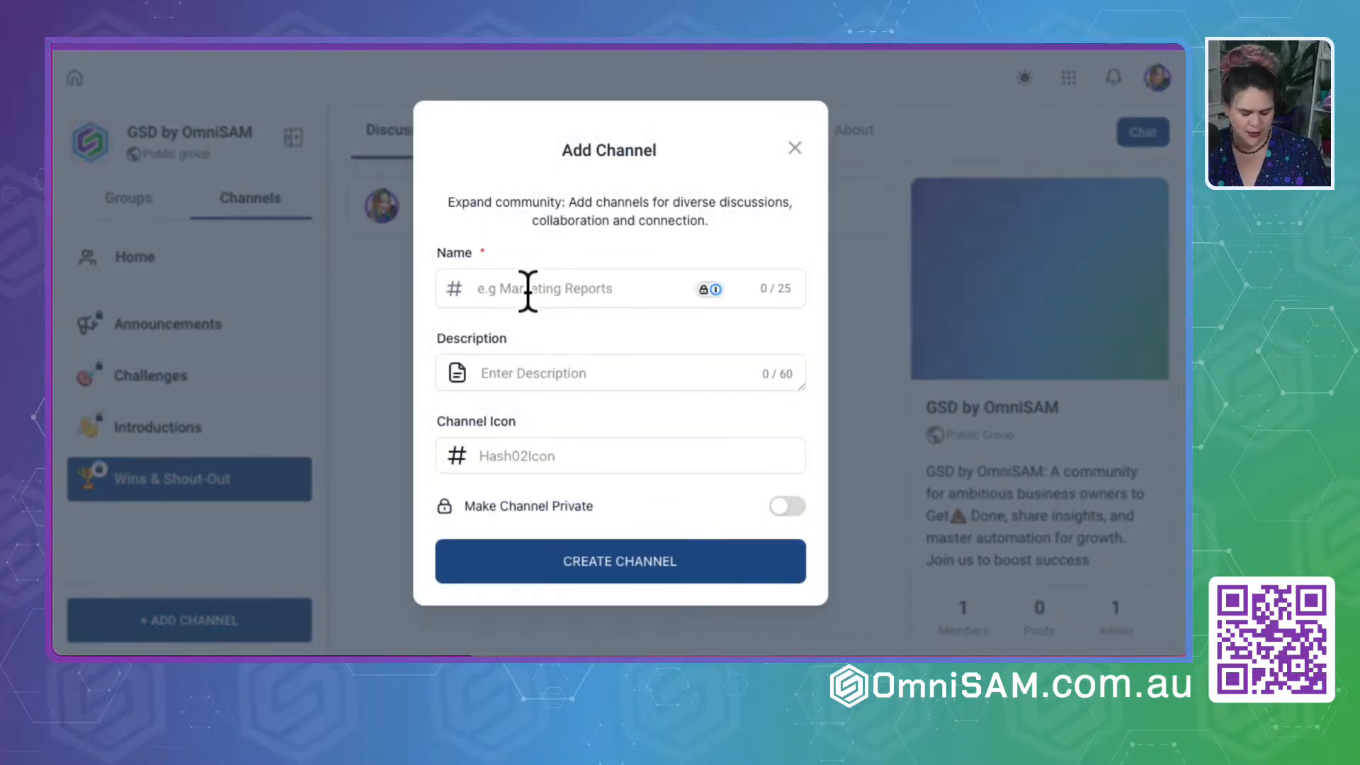
{"action": "type", "text": "🎬 Live Now Notificatio"}
{"action": "left_click_drag", "start_coordinate": [505, 289], "coordinate": [423, 288]}
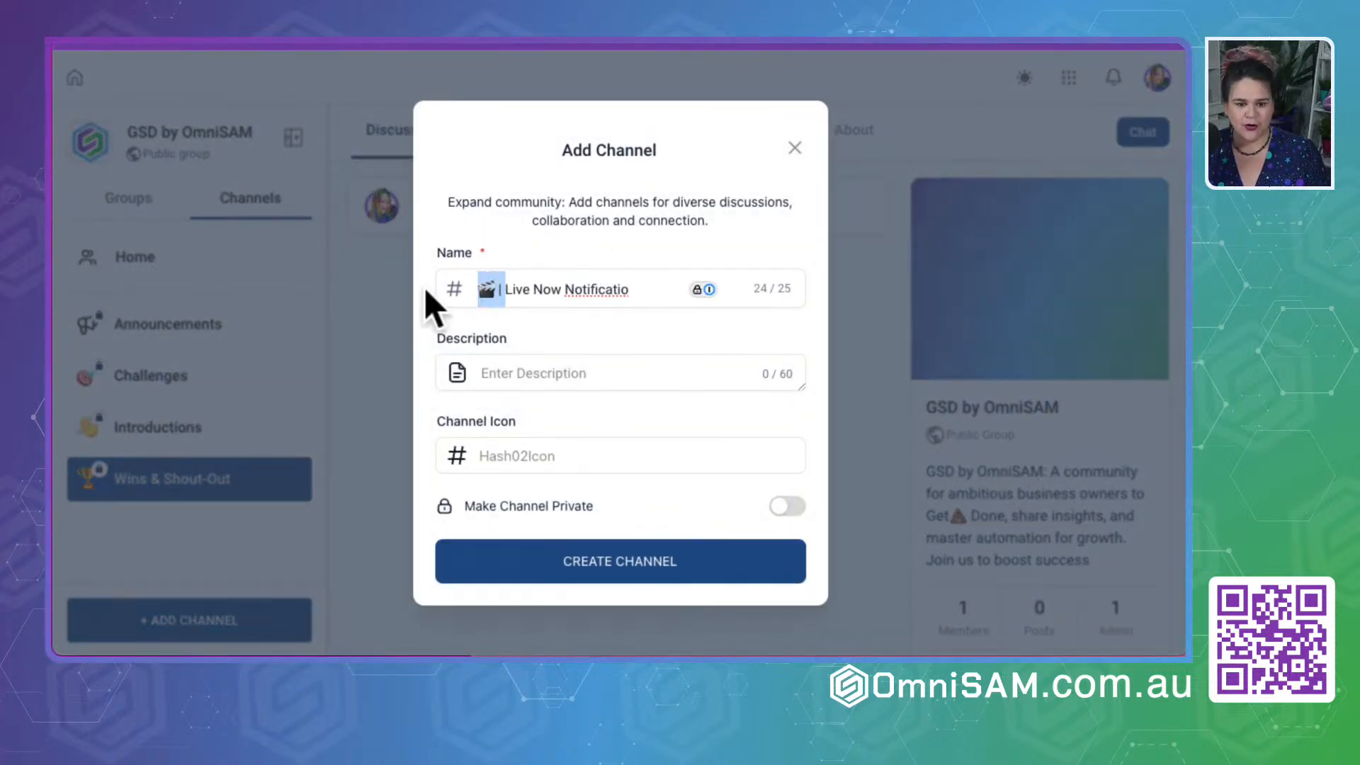
{"action": "key", "text": "BackSpace"}
- Search the emojis for "cla" and set the clapperboard as the new channel's icon
{"action": "left_click", "coordinate": [496, 457]}
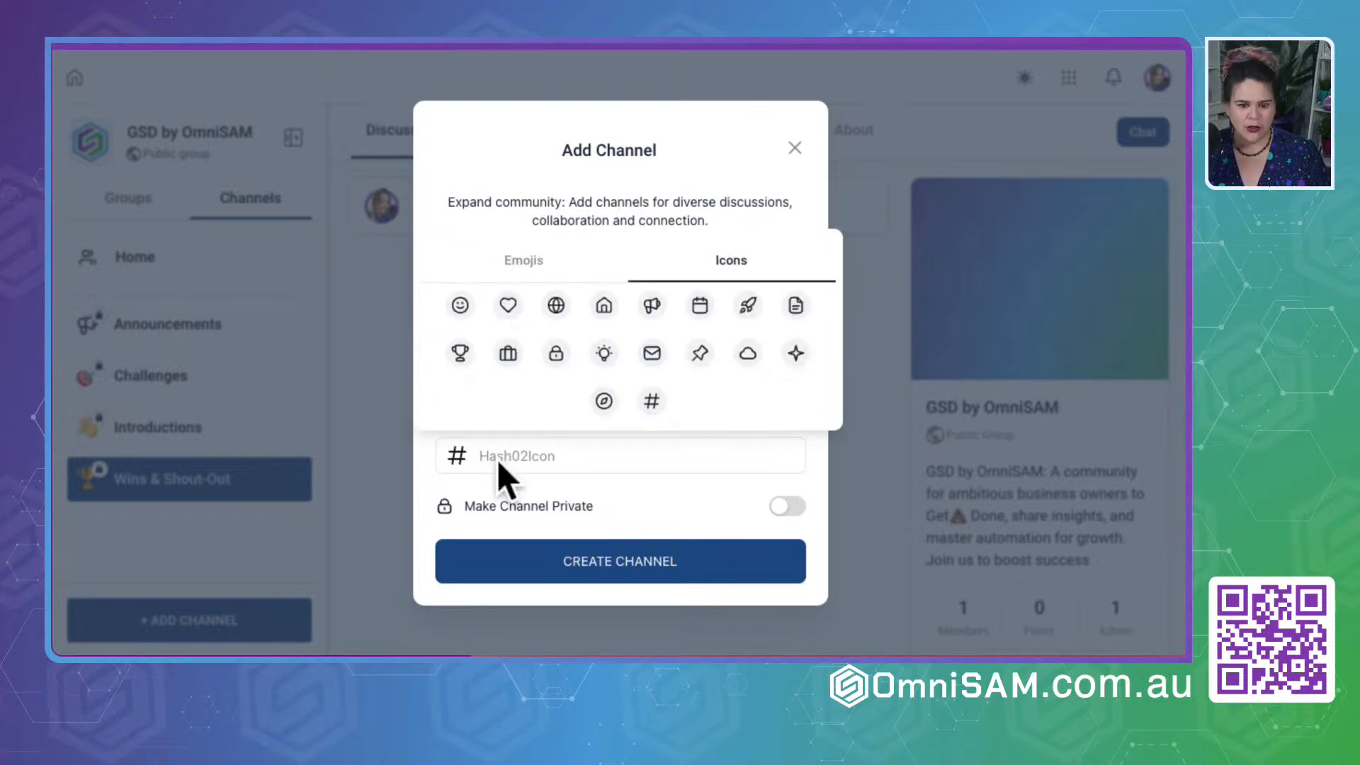
{"action": "left_click", "coordinate": [534, 280]}
{"action": "left_click", "coordinate": [517, 249]}
{"action": "type", "text": "cla"}
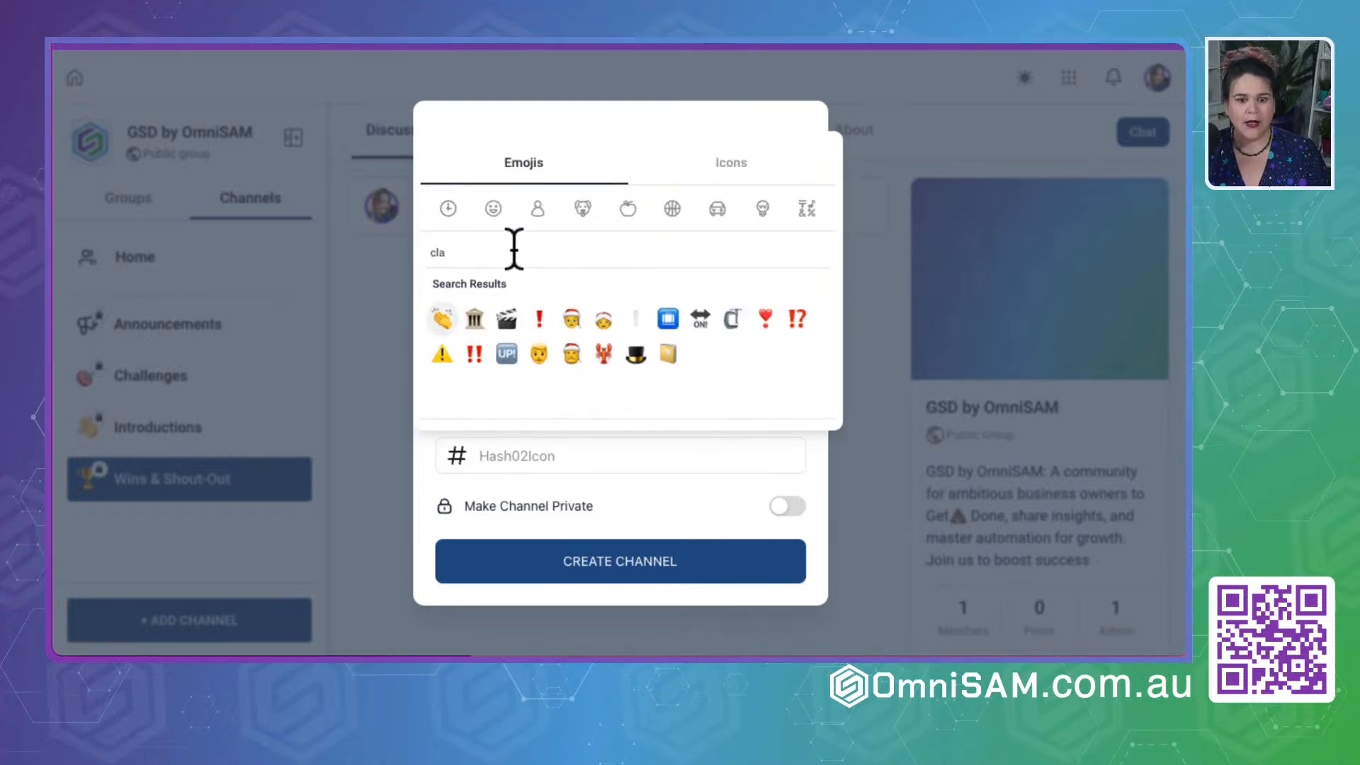
{"action": "left_click", "coordinate": [507, 321]}
- Complete the cut-off channel name so it reads "Live Now Notifications"
{"action": "left_click", "coordinate": [501, 373]}
{"action": "left_click", "coordinate": [630, 292]}
{"action": "type", "text": "ns"}
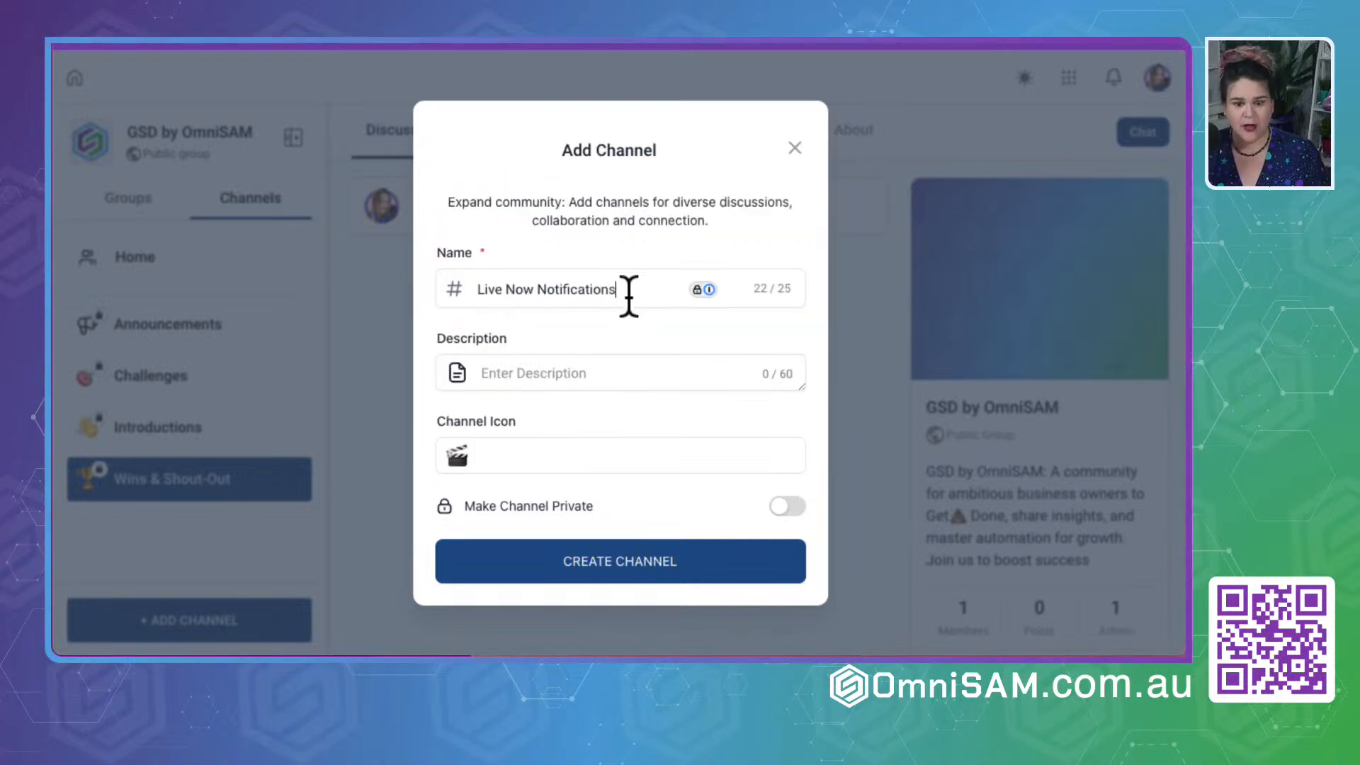
- Describe the channel as "Instant Notification of a Live" and create it as a private channel
{"action": "left_click", "coordinate": [531, 373]}
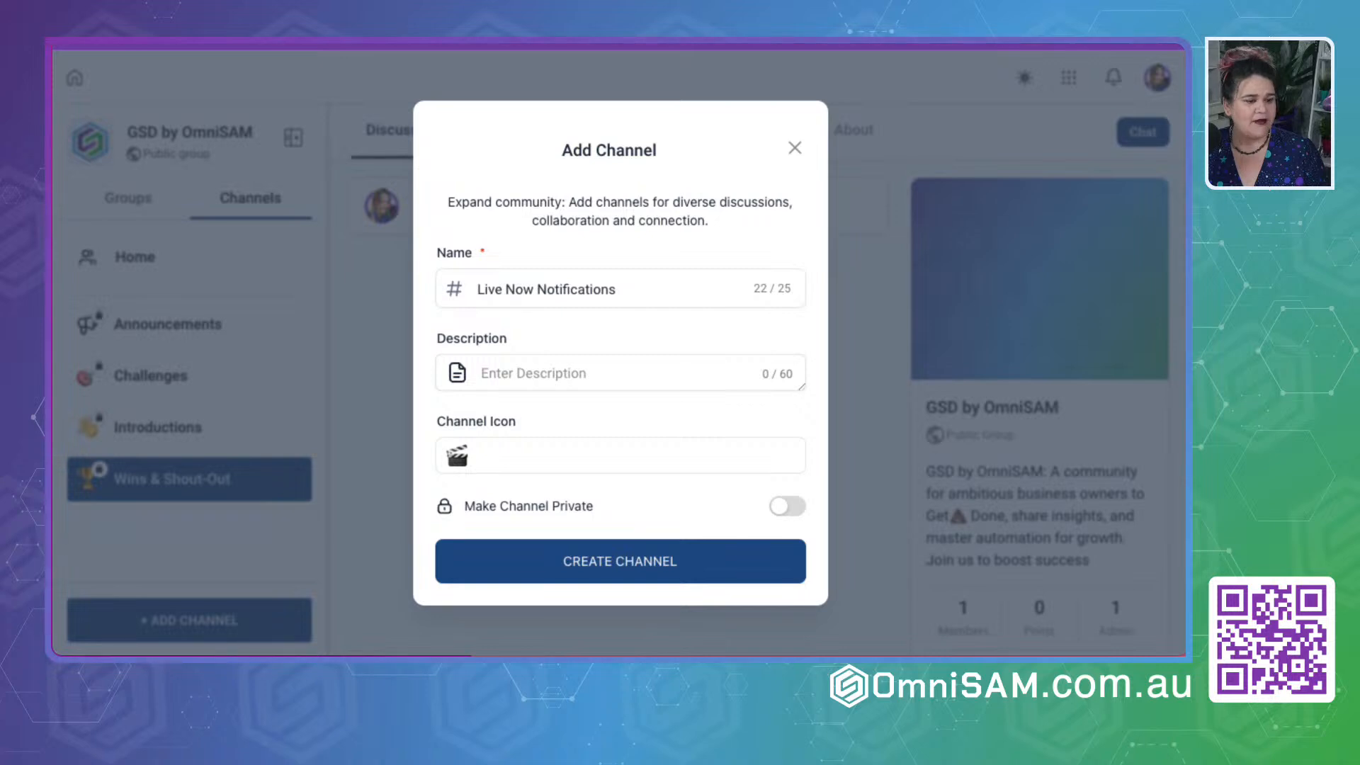
{"action": "type", "text": "Insta"}
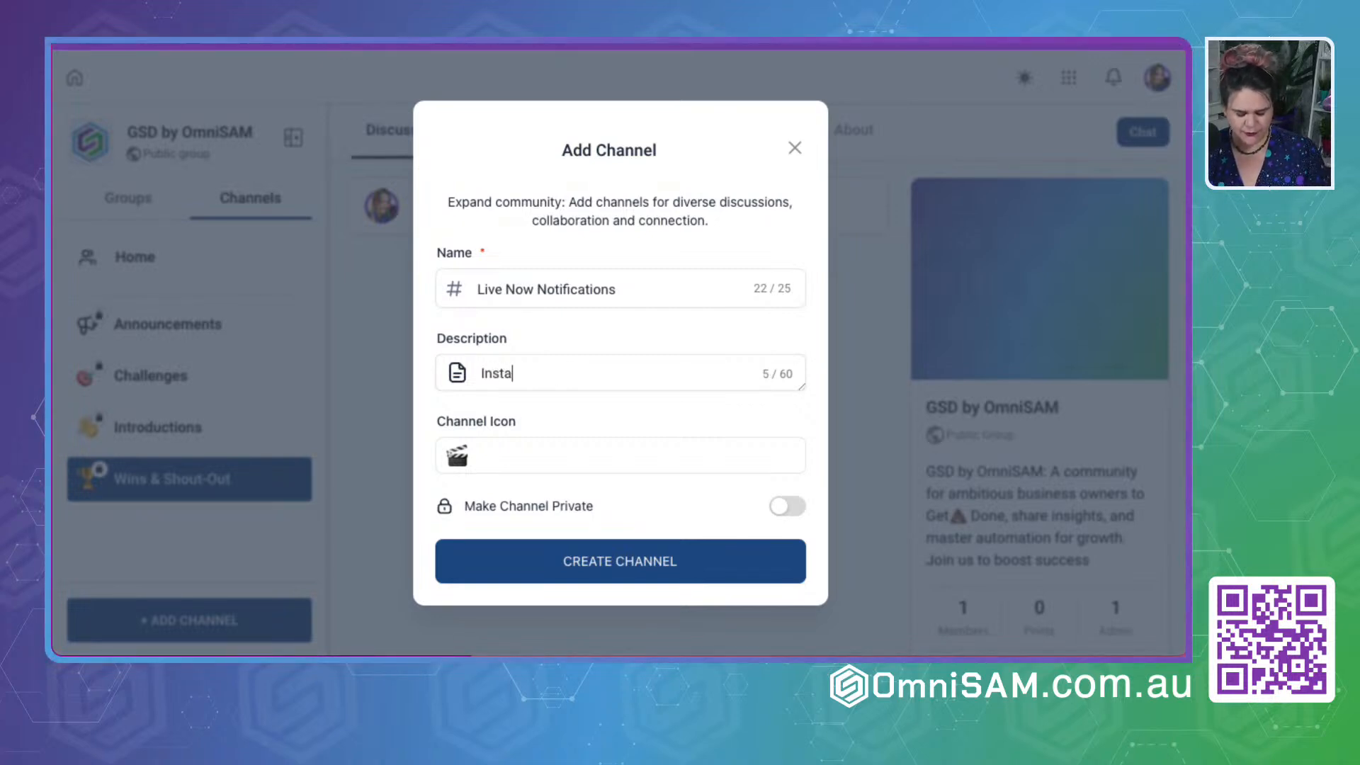
{"action": "type", "text": "nt Notification of a Live"}
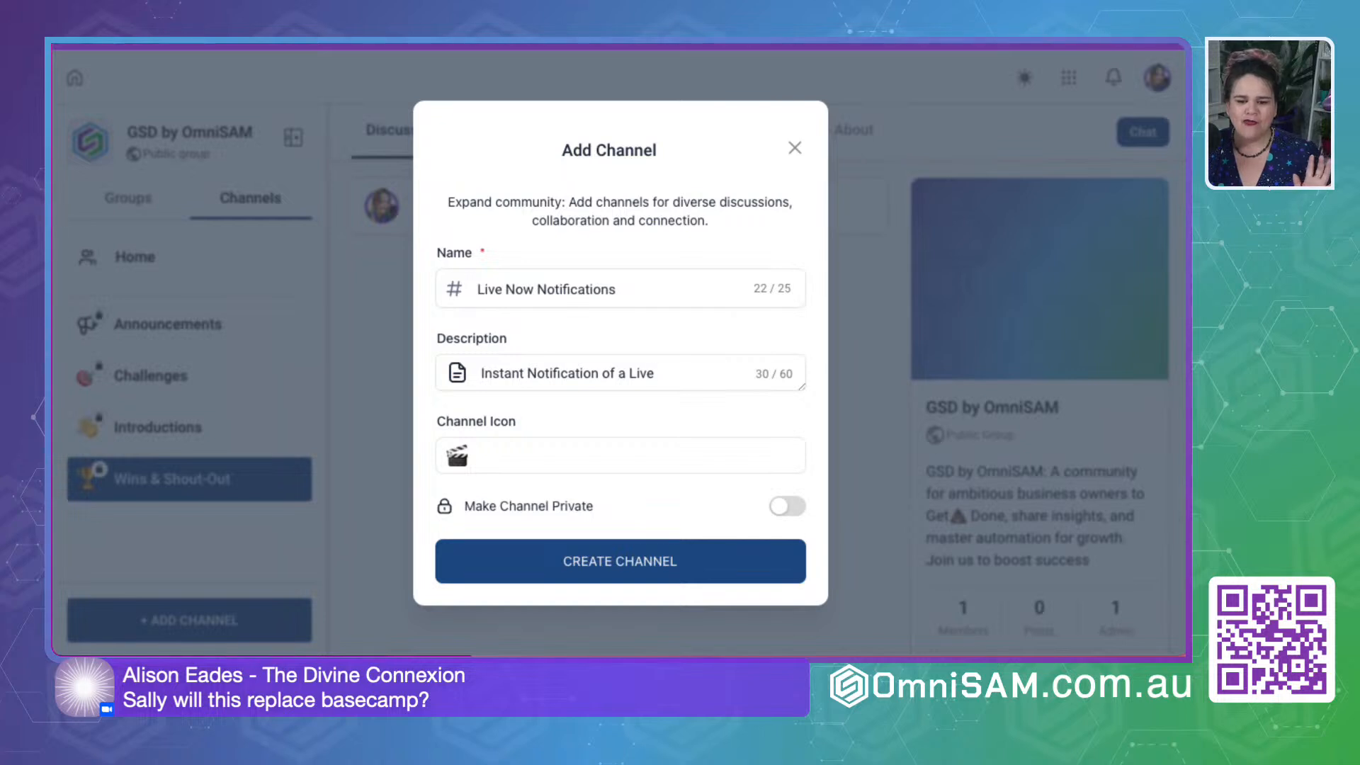
{"action": "left_click", "coordinate": [786, 505]}
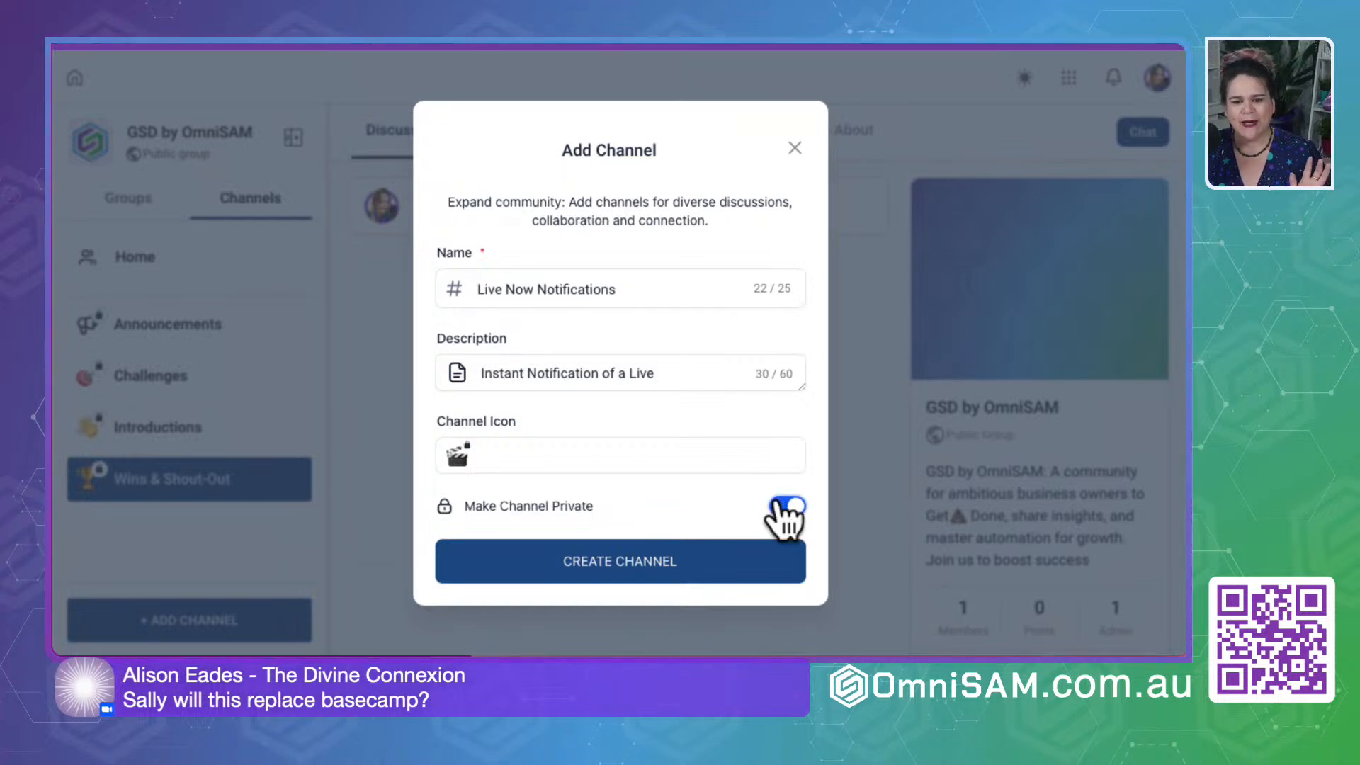
{"action": "left_click", "coordinate": [631, 578]}
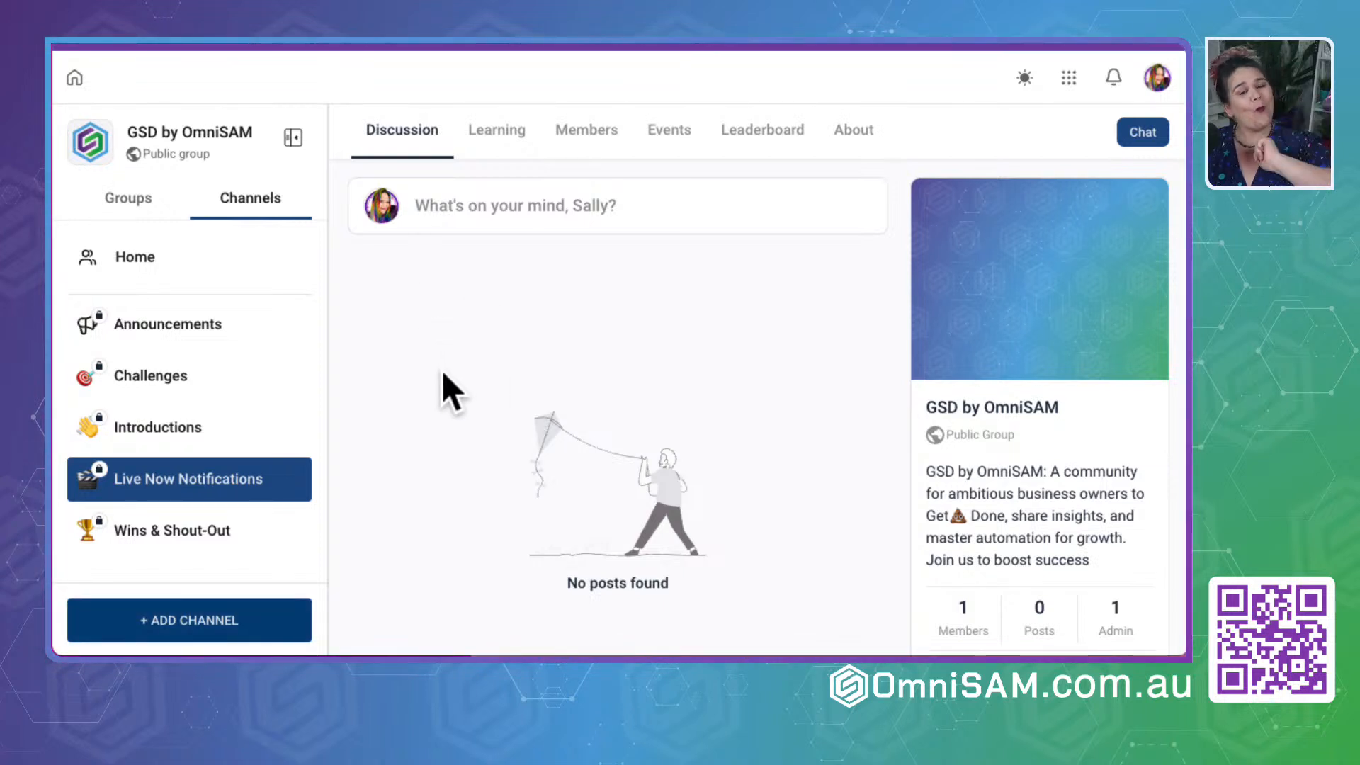
- Examine which existing courses can be added to the group's learning area, and leave without adding one
{"action": "left_click", "coordinate": [473, 364]}
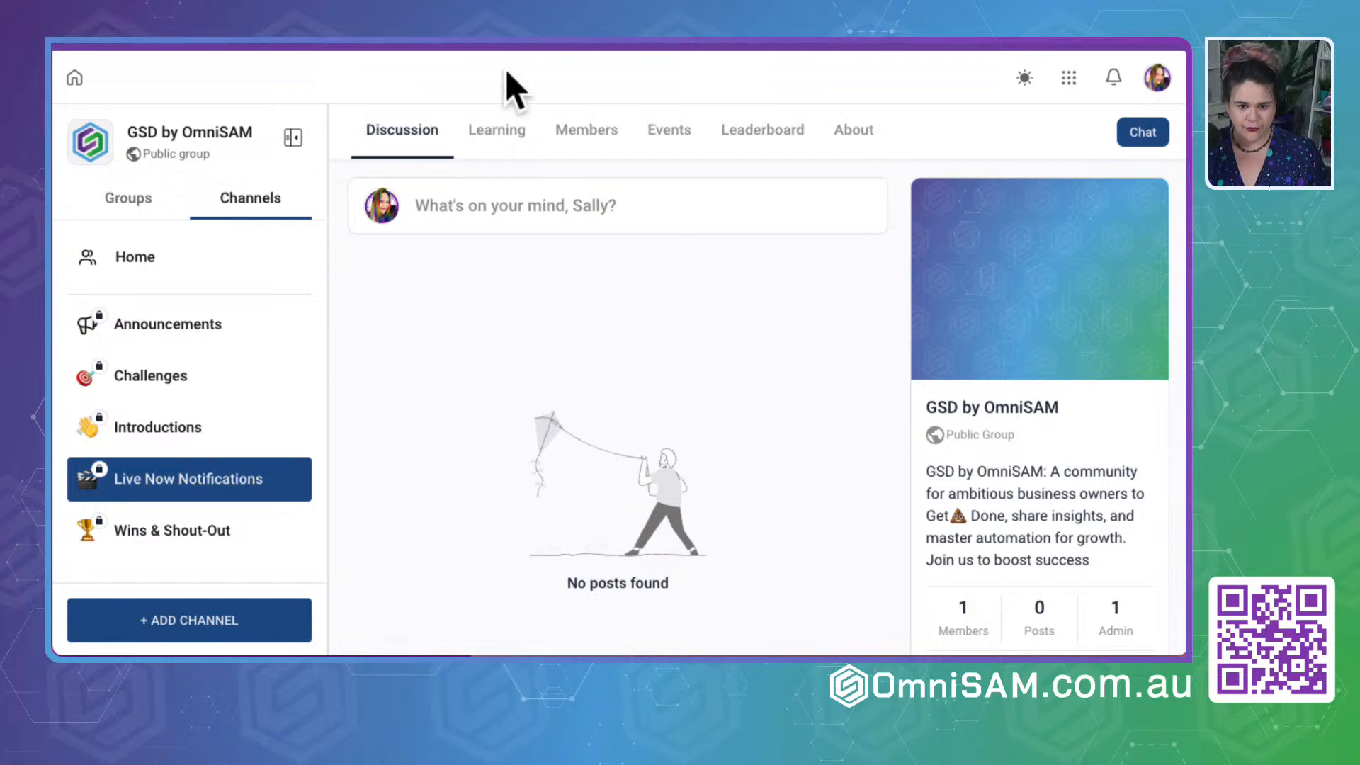
{"action": "left_click", "coordinate": [495, 130]}
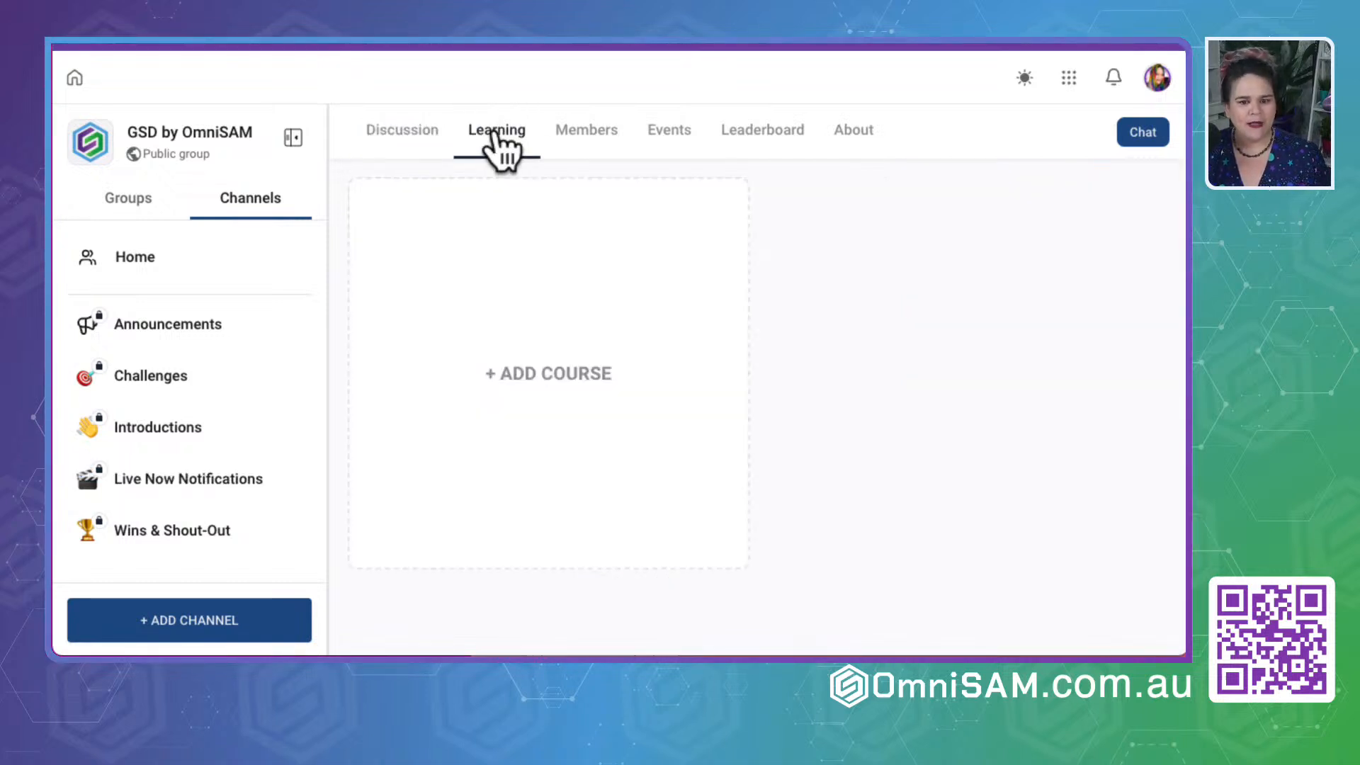
{"action": "left_click", "coordinate": [544, 372]}
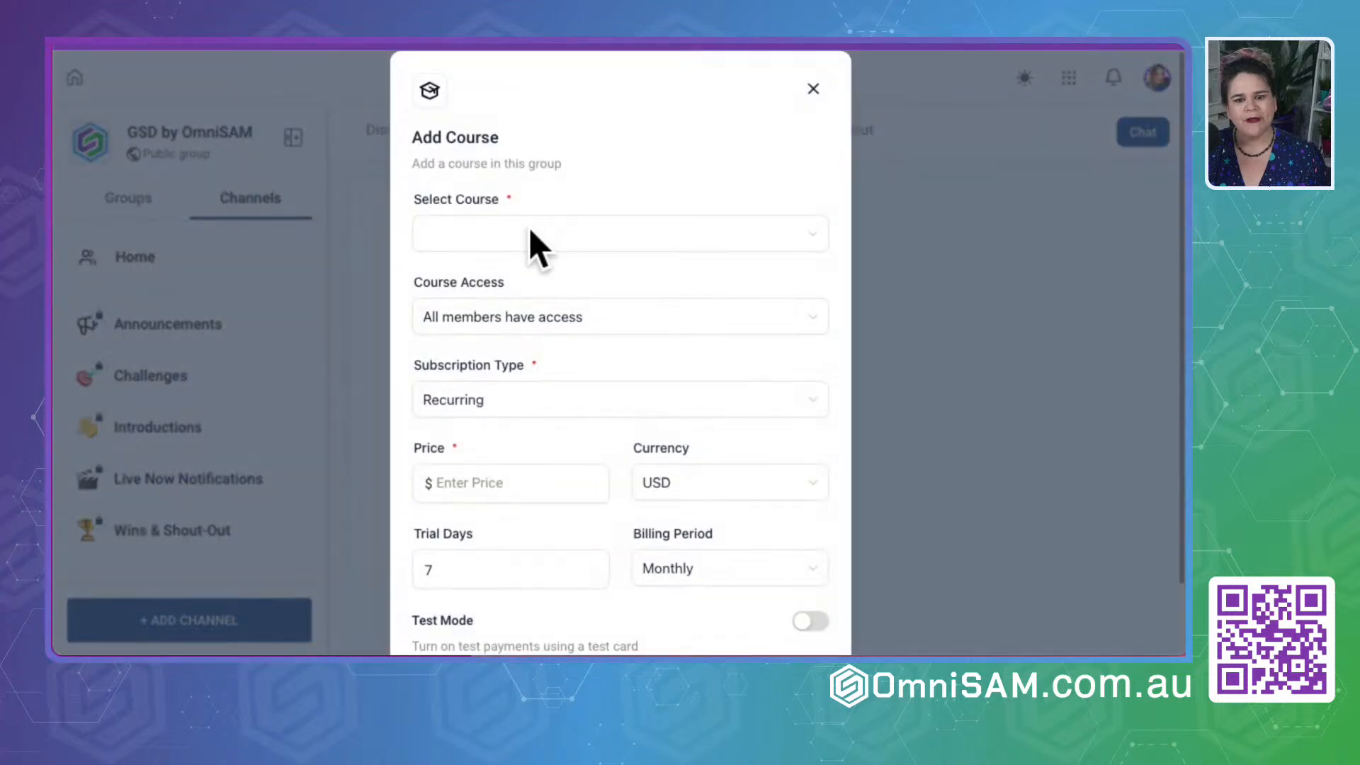
{"action": "left_click", "coordinate": [529, 235]}
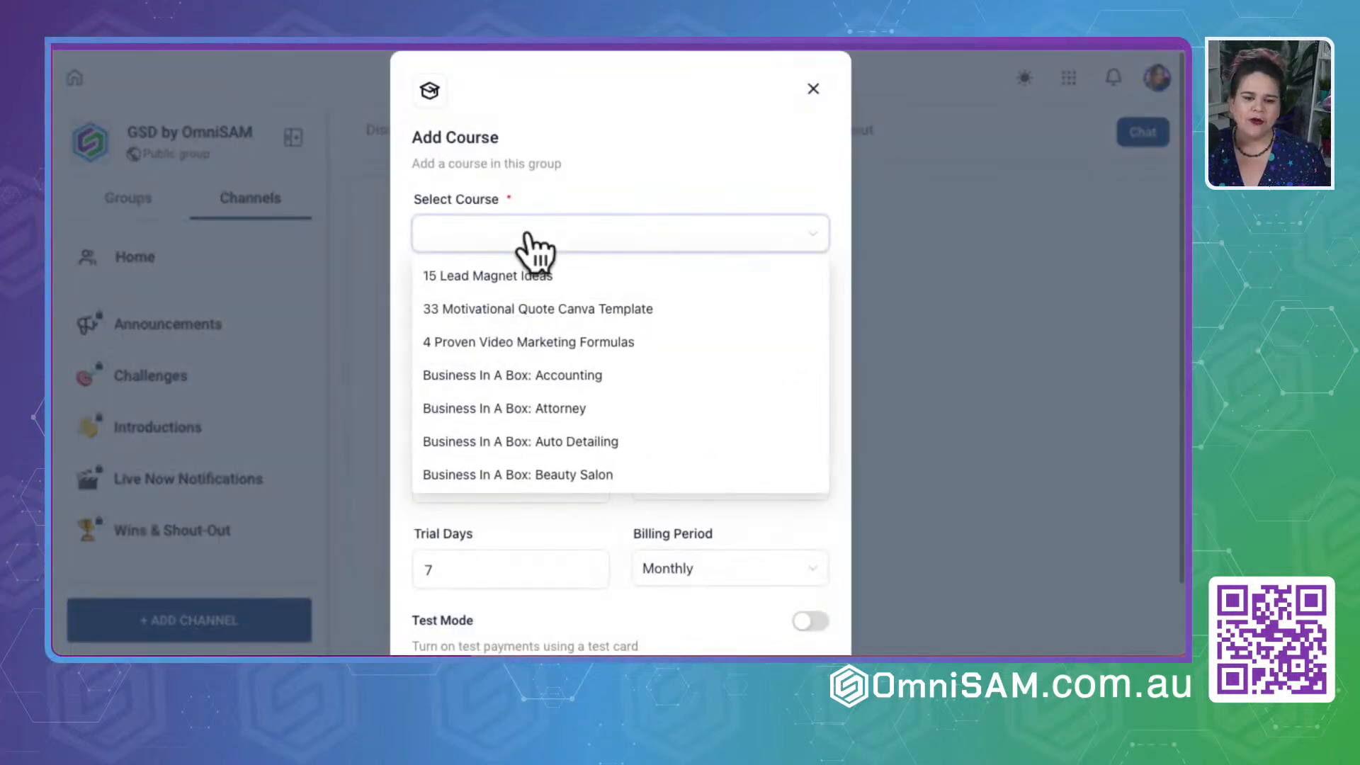
{"action": "scroll", "coordinate": [519, 351], "scroll_direction": "down", "scroll_amount": 6}
{"action": "scroll", "coordinate": [517, 352], "scroll_direction": "down", "scroll_amount": 5}
{"action": "scroll", "coordinate": [489, 326], "scroll_direction": "down", "scroll_amount": 3}
{"action": "scroll", "coordinate": [496, 393], "scroll_direction": "down", "scroll_amount": 10}
{"action": "scroll", "coordinate": [499, 400], "scroll_direction": "down", "scroll_amount": 5}
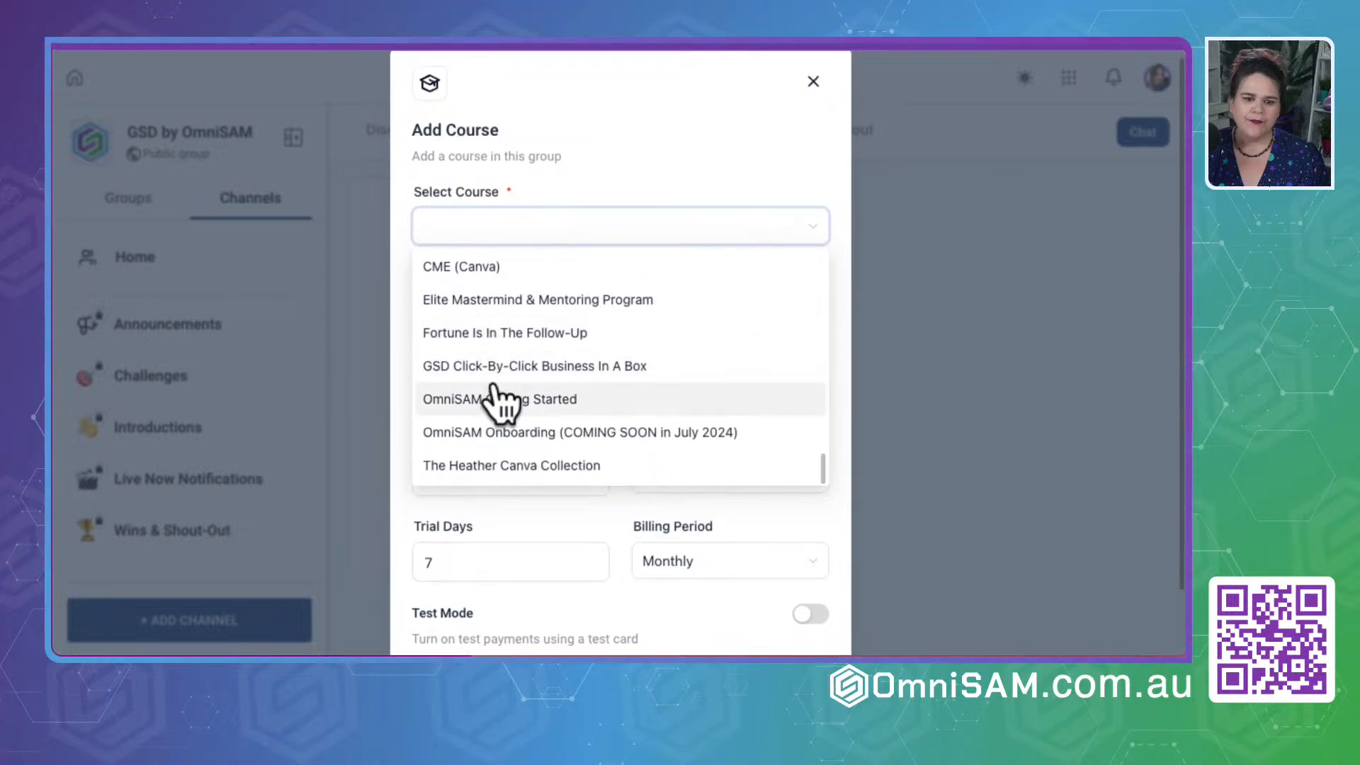
{"action": "scroll", "coordinate": [499, 400], "scroll_direction": "down", "scroll_amount": 2}
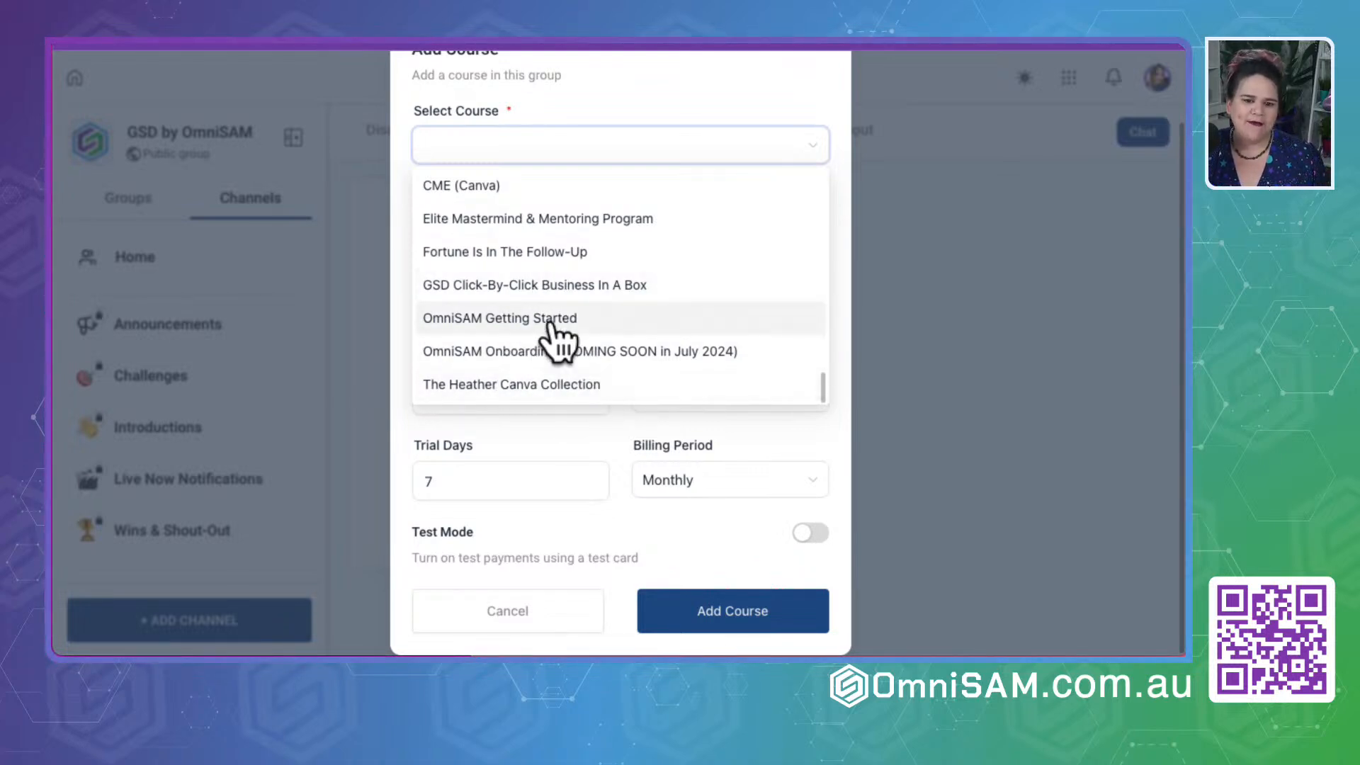
{"action": "scroll", "coordinate": [551, 328], "scroll_direction": "up", "scroll_amount": 2}
{"action": "scroll", "coordinate": [551, 327], "scroll_direction": "up", "scroll_amount": 4}
{"action": "scroll", "coordinate": [552, 330], "scroll_direction": "down", "scroll_amount": 2}
{"action": "scroll", "coordinate": [551, 326], "scroll_direction": "up", "scroll_amount": 1}
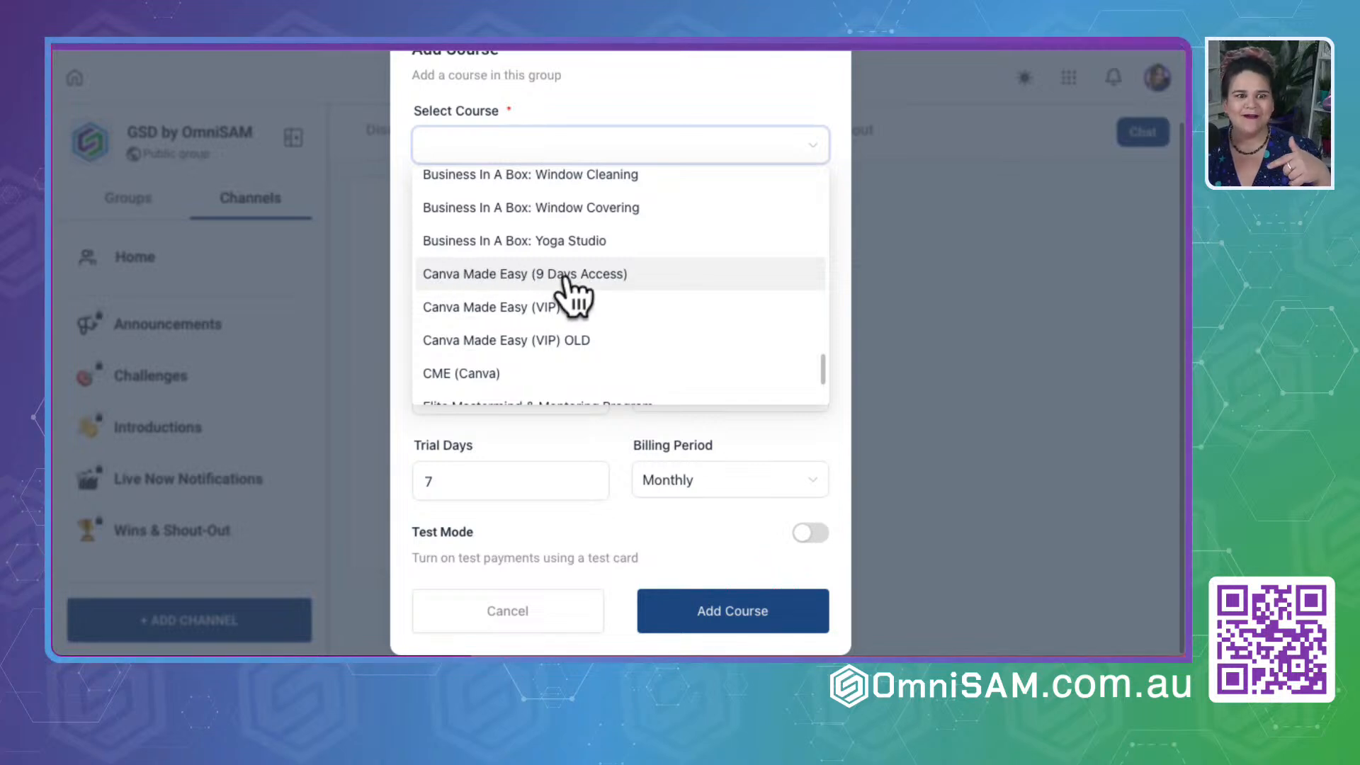
{"action": "left_click", "coordinate": [1000, 332]}
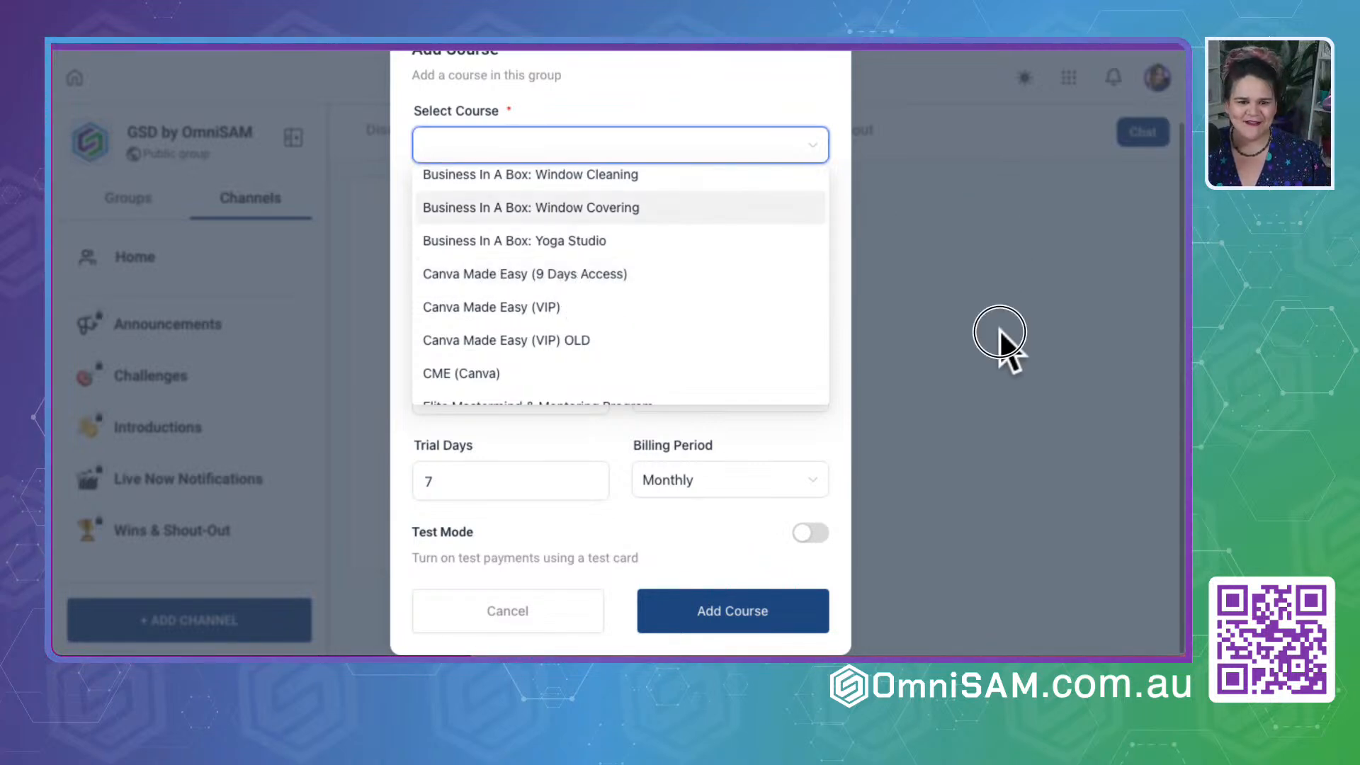
- View the group's members, send the existing chat contact "Hi" followed by their first name, and close the conversation
{"action": "left_click", "coordinate": [601, 136]}
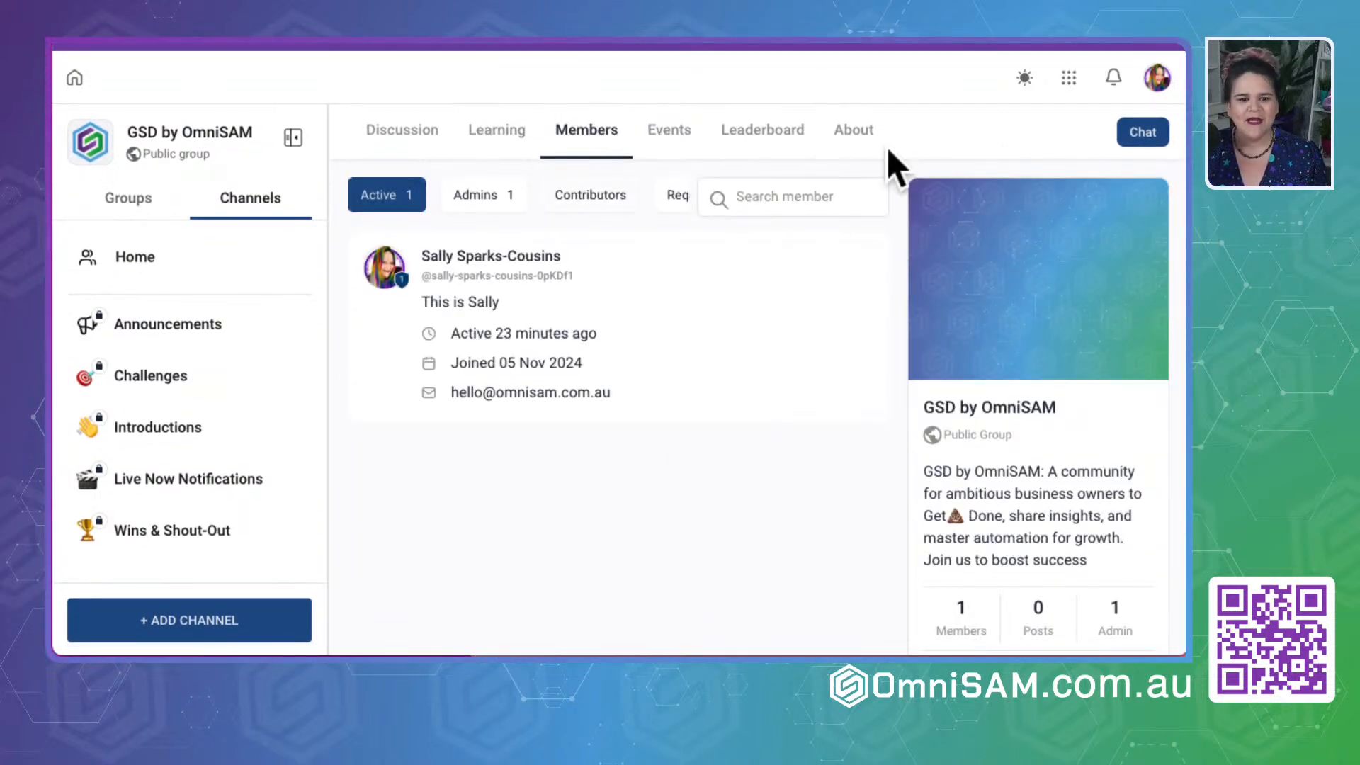
{"action": "left_click", "coordinate": [1143, 132]}
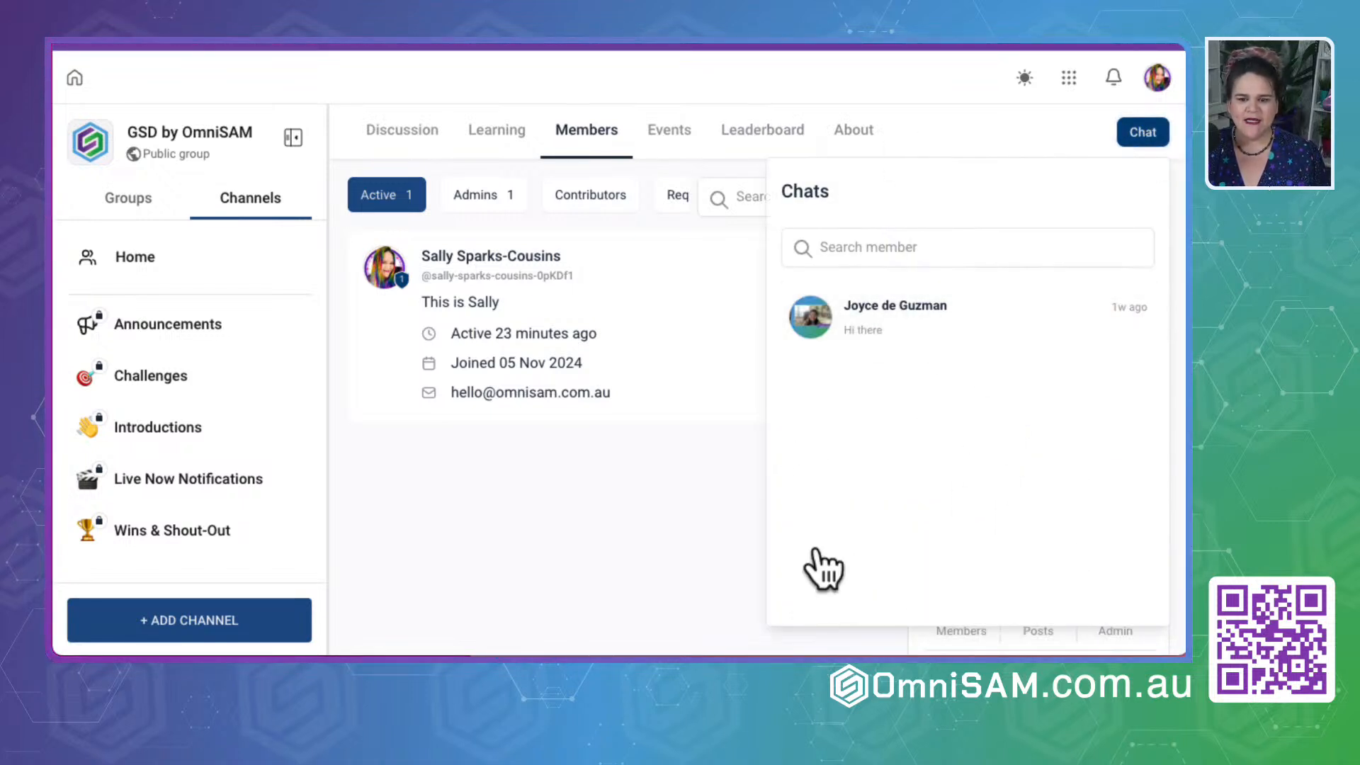
{"action": "left_click", "coordinate": [949, 324]}
{"action": "left_click", "coordinate": [962, 628]}
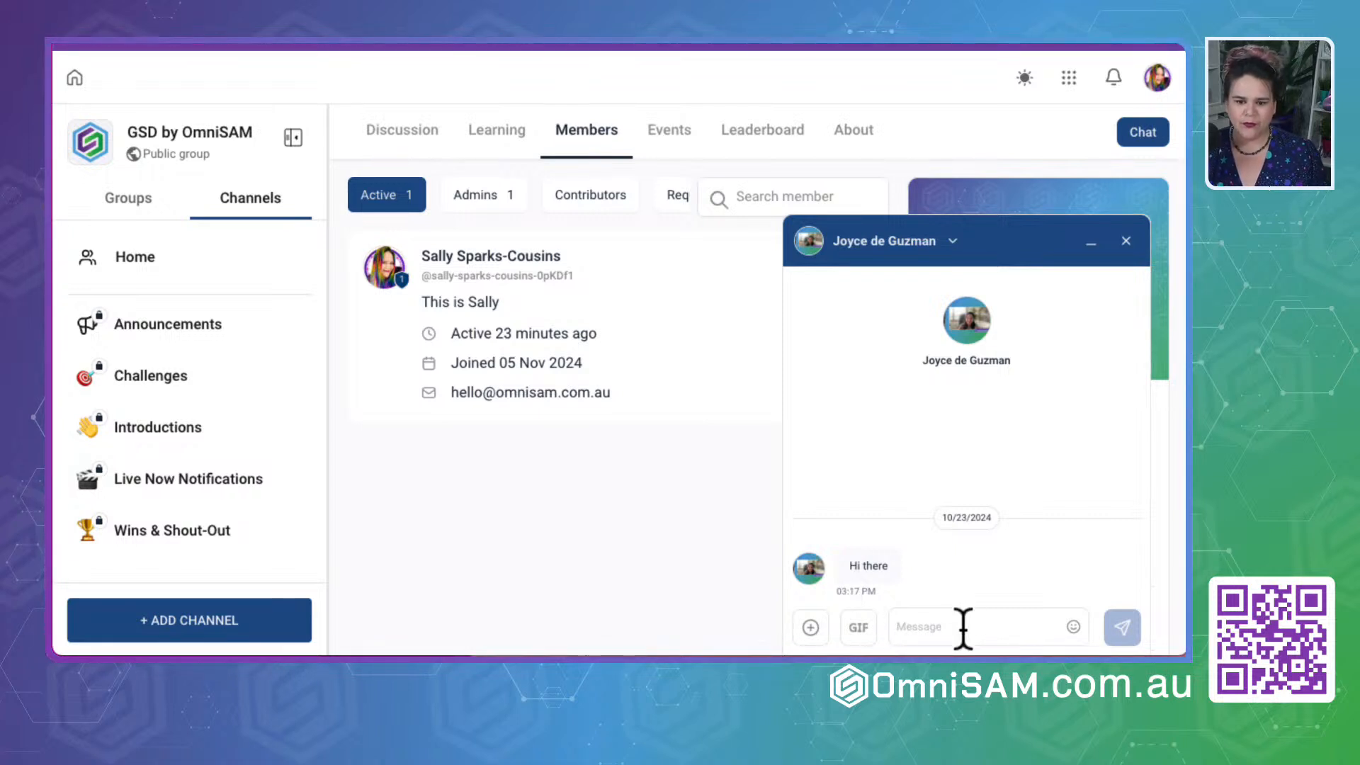
{"action": "type", "text": "Hi"}
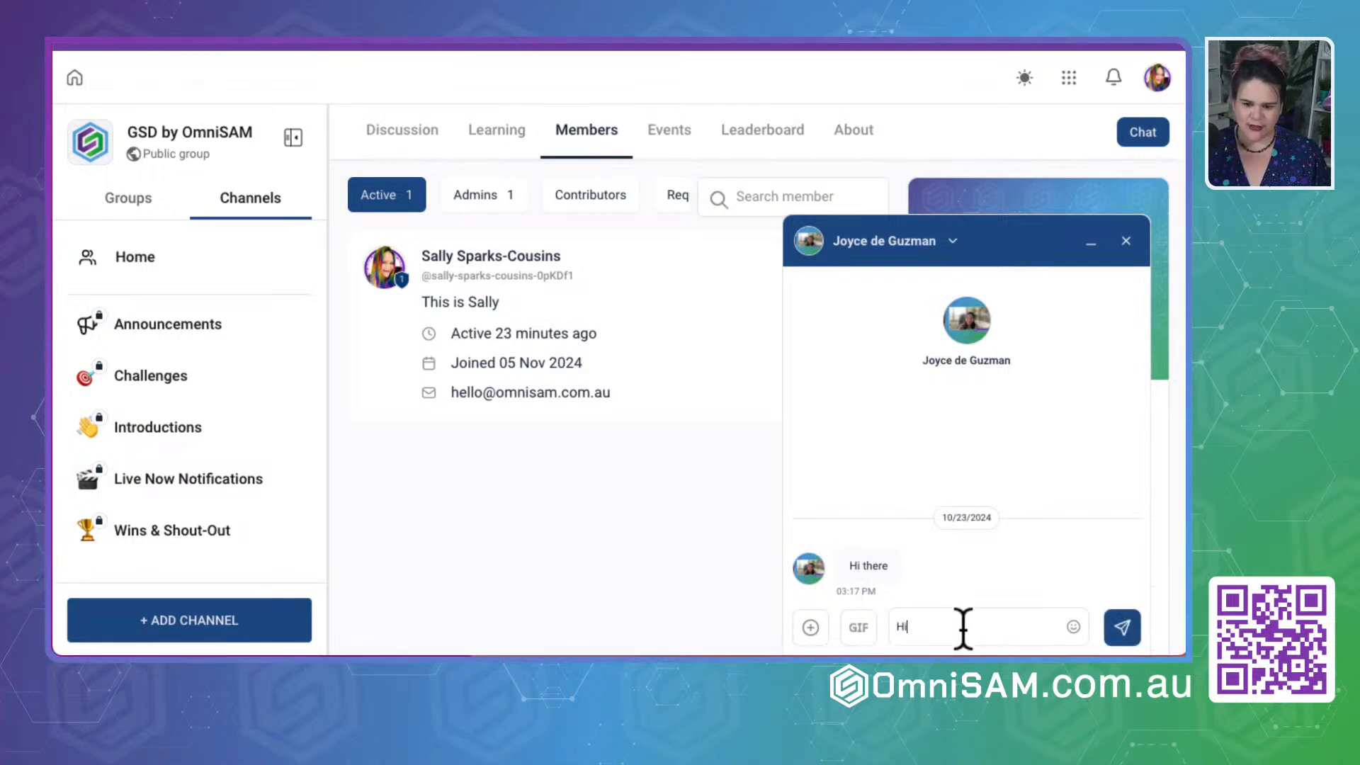
{"action": "type", "text": " Joyce"}
{"action": "key", "text": "Return"}
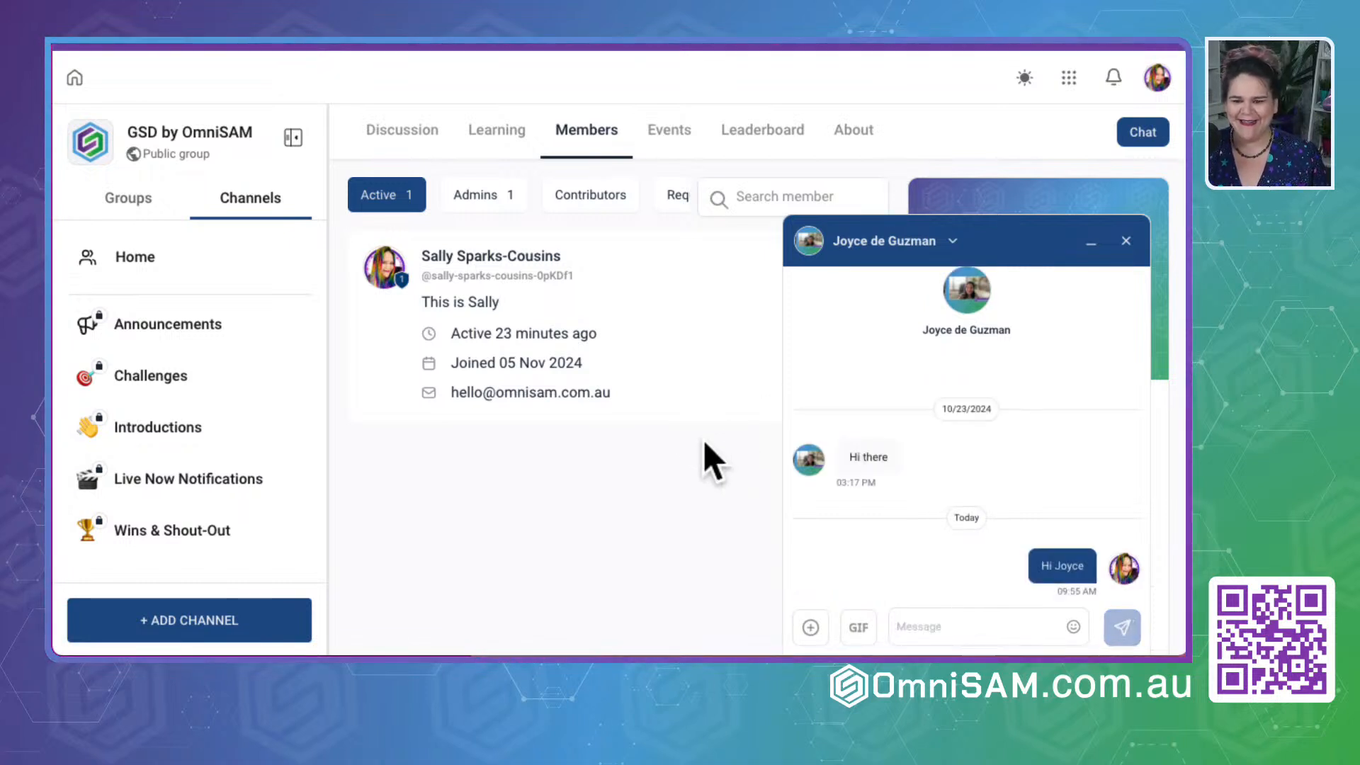
{"action": "left_click_drag", "start_coordinate": [847, 456], "coordinate": [958, 460]}
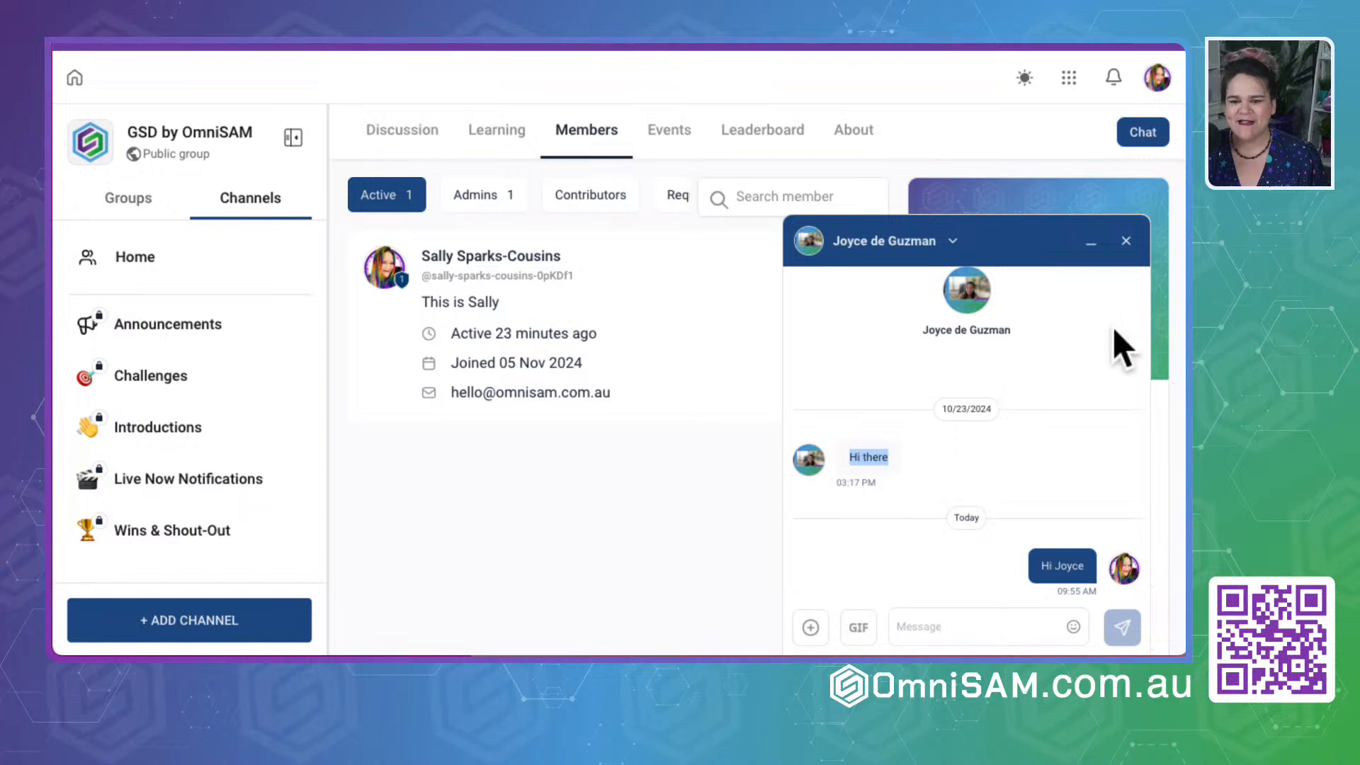
{"action": "left_click", "coordinate": [547, 564]}
{"action": "left_click", "coordinate": [1126, 241]}
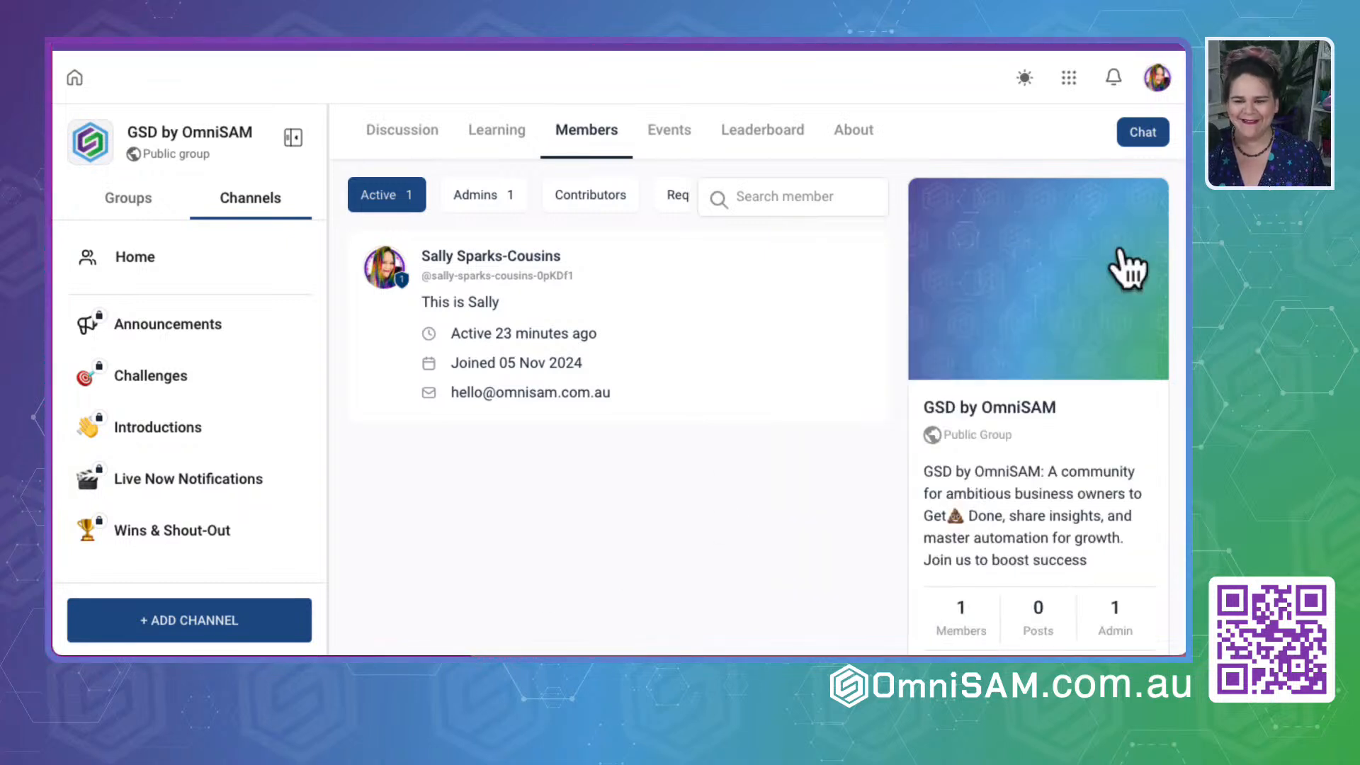
- Open the group's settings and copy the group URL ending in gsdbyomnisam
{"action": "scroll", "coordinate": [1147, 389], "scroll_direction": "down", "scroll_amount": 3}
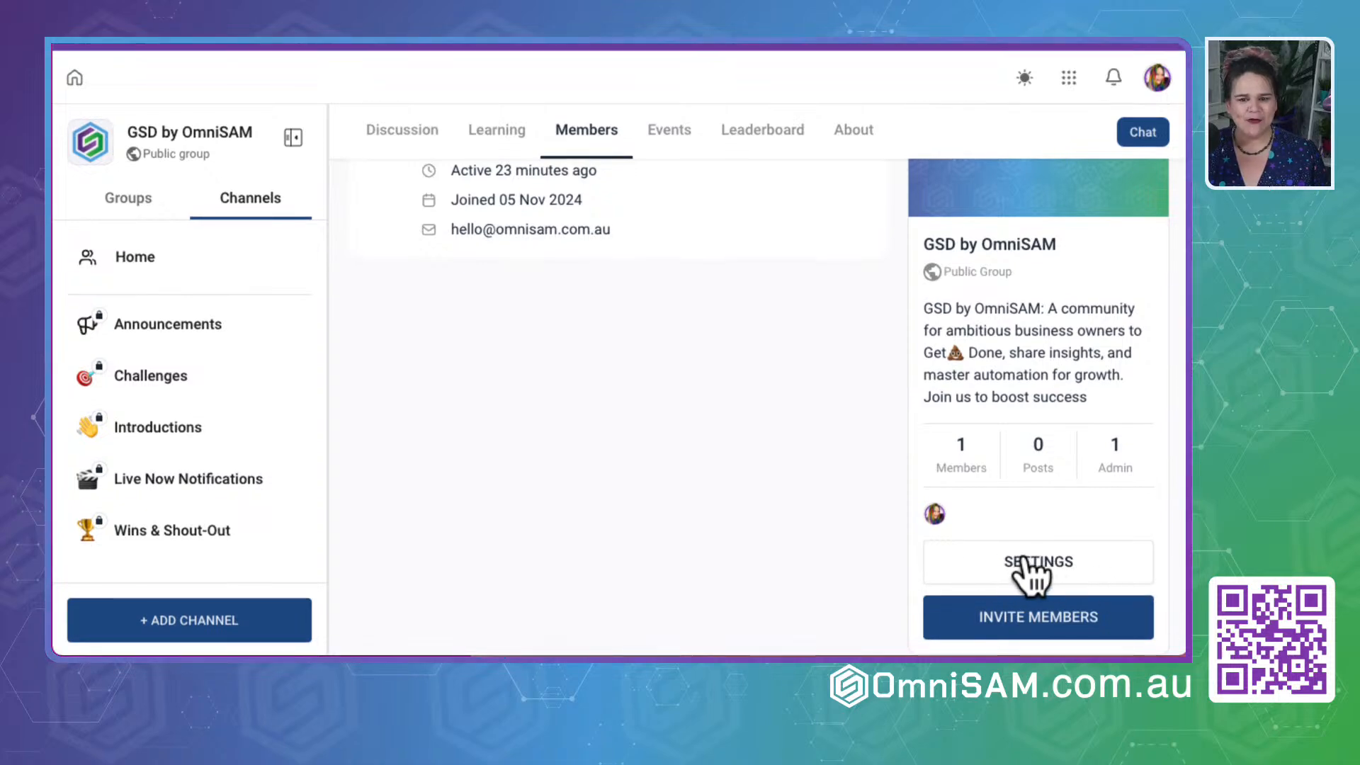
{"action": "left_click", "coordinate": [1035, 563]}
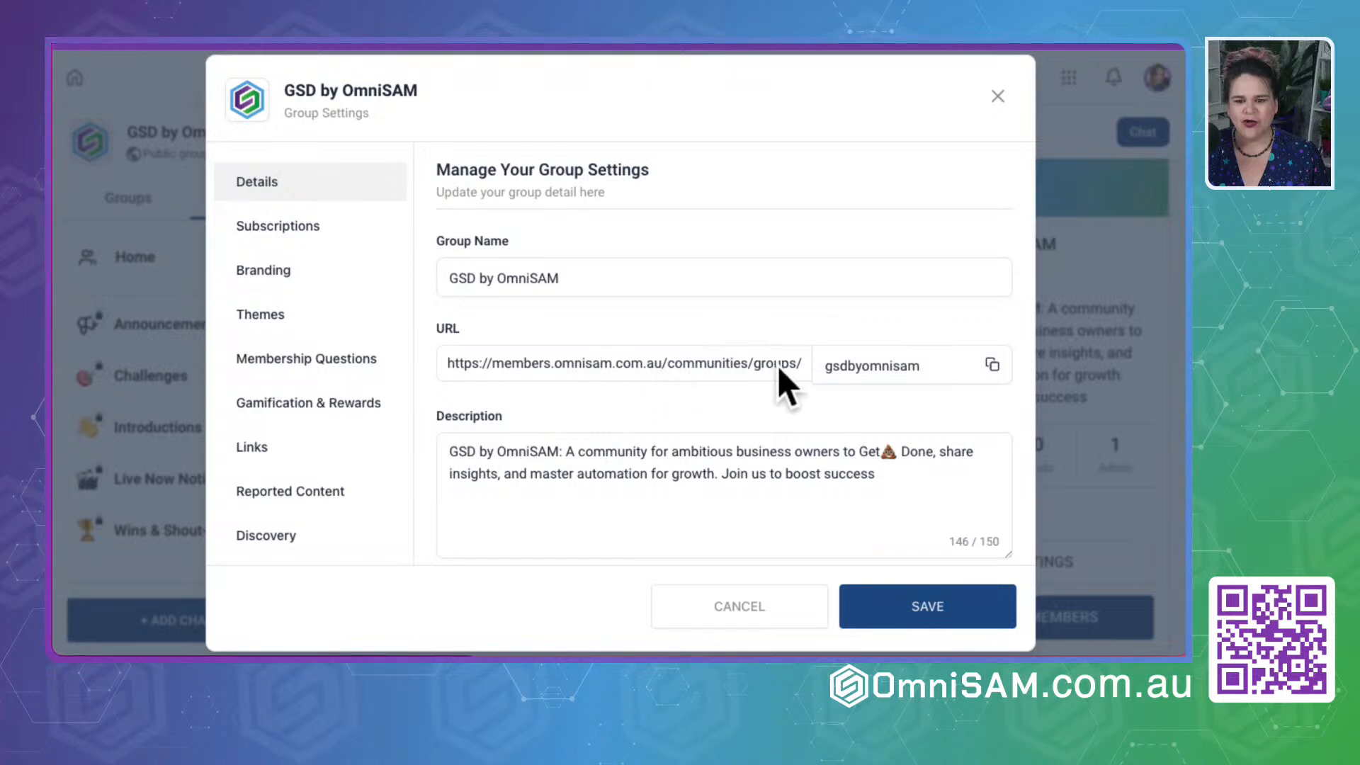
{"action": "left_click", "coordinate": [949, 365]}
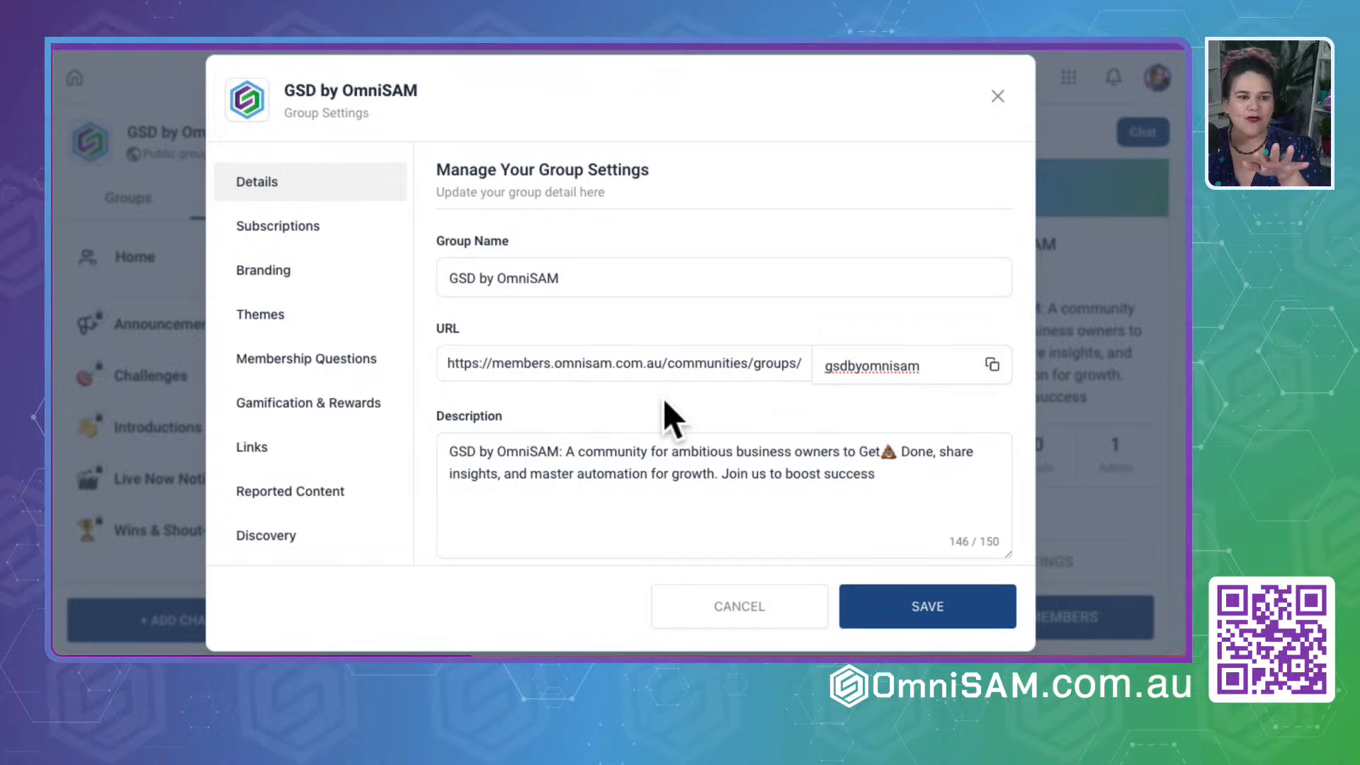
{"action": "left_click", "coordinate": [487, 359]}
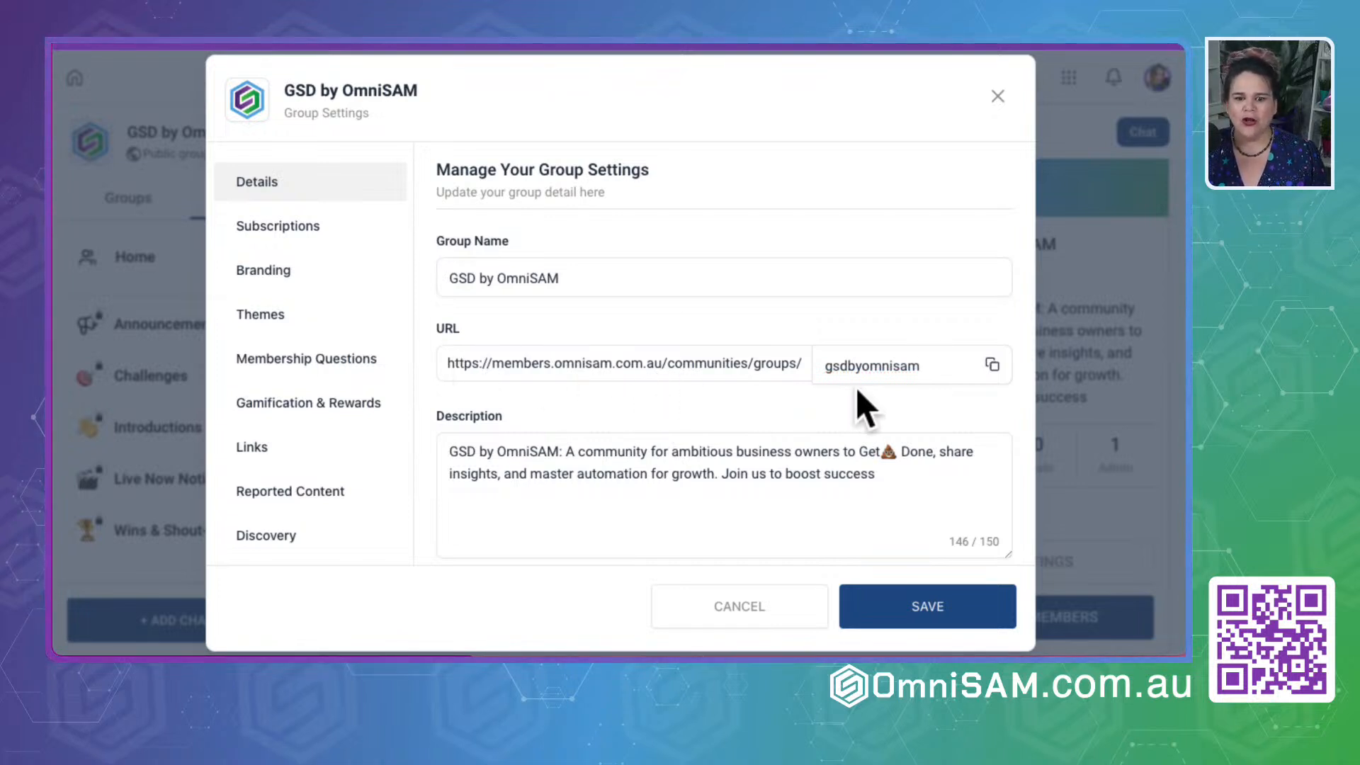
{"action": "left_click", "coordinate": [991, 364]}
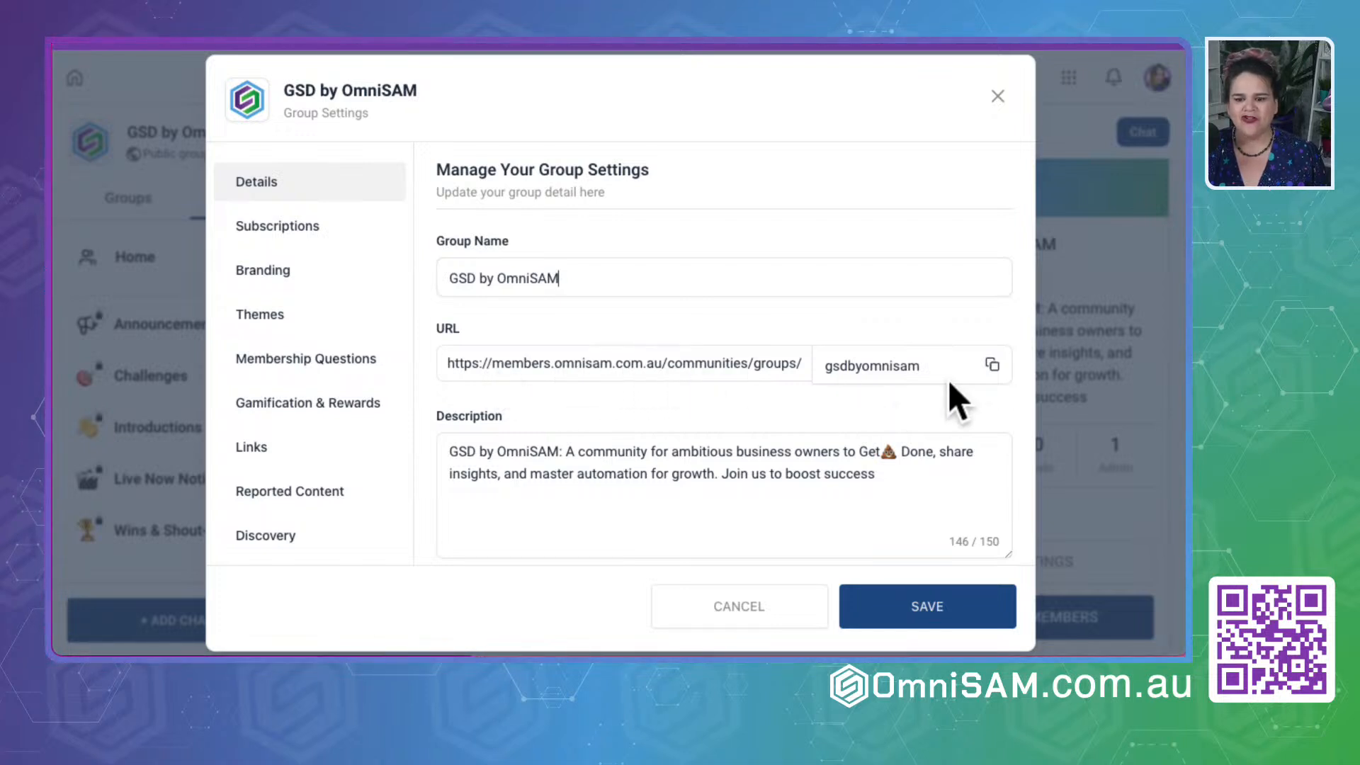
- Add a recurring monthly subscription price of 20 USD with 0 trial days, and set the group's subscription back to Free
{"action": "left_click", "coordinate": [225, 228]}
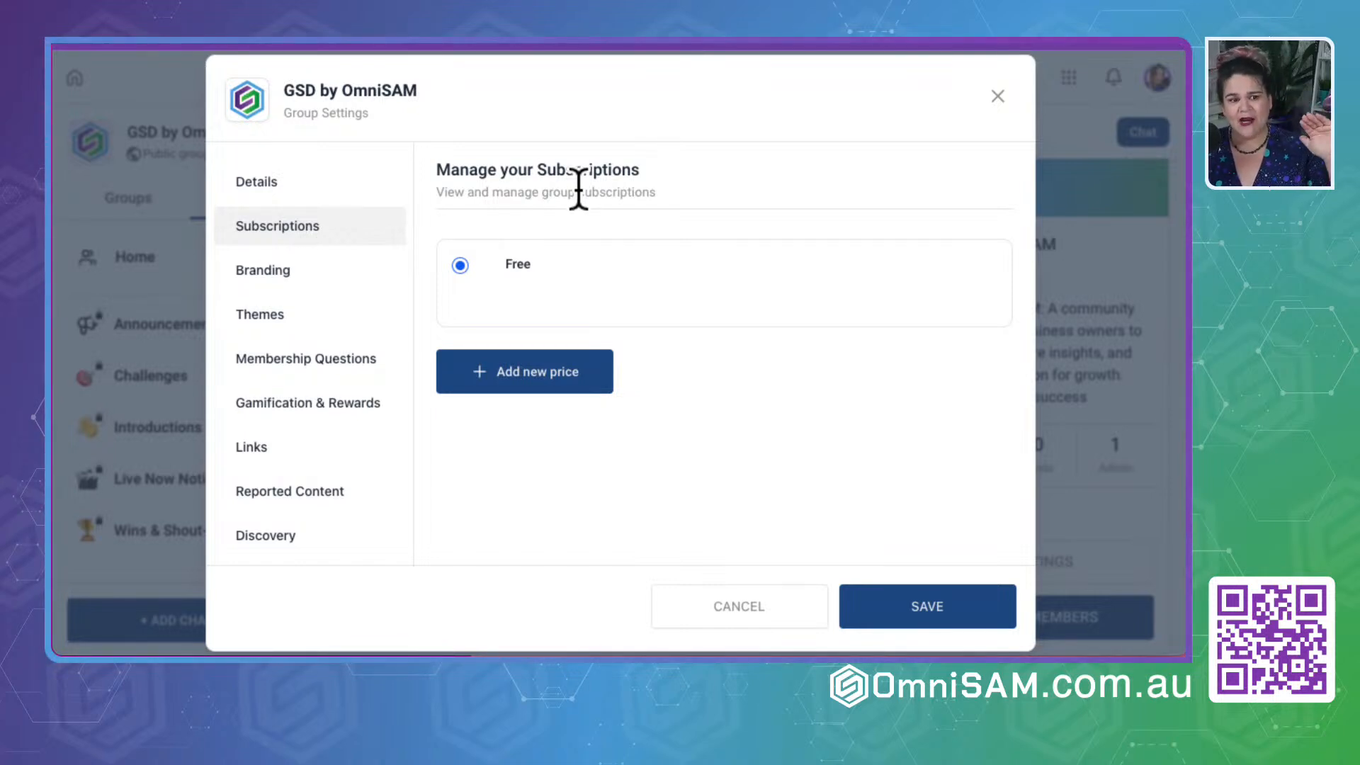
{"action": "left_click", "coordinate": [551, 510]}
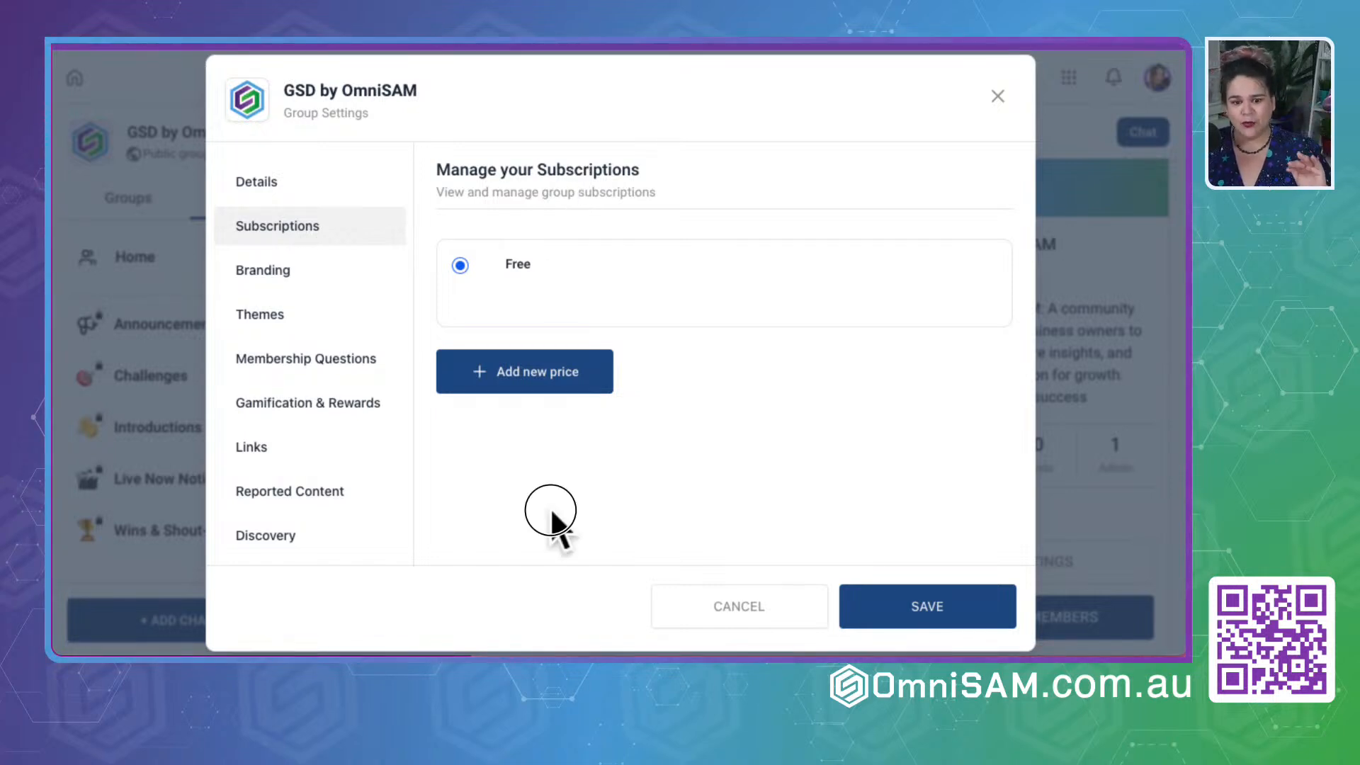
{"action": "left_click", "coordinate": [516, 386]}
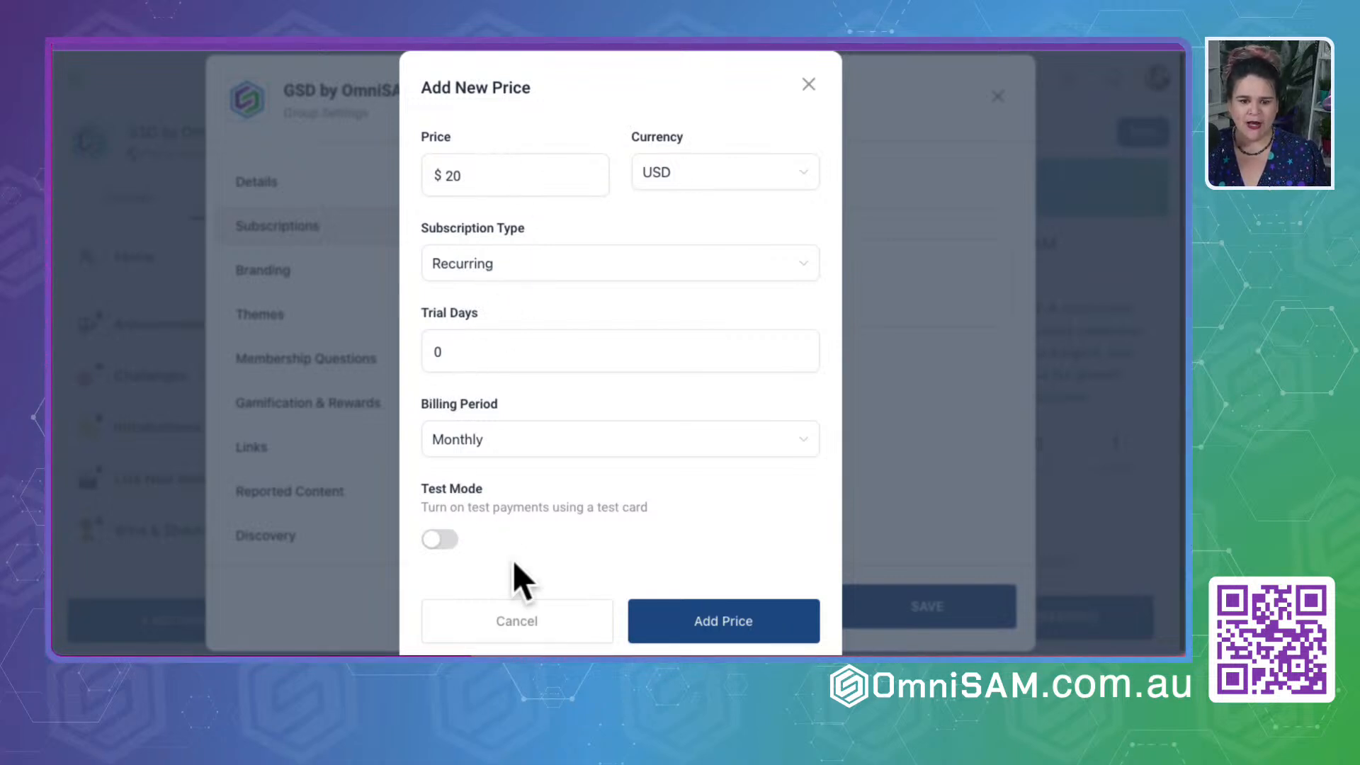
{"action": "left_click", "coordinate": [710, 624]}
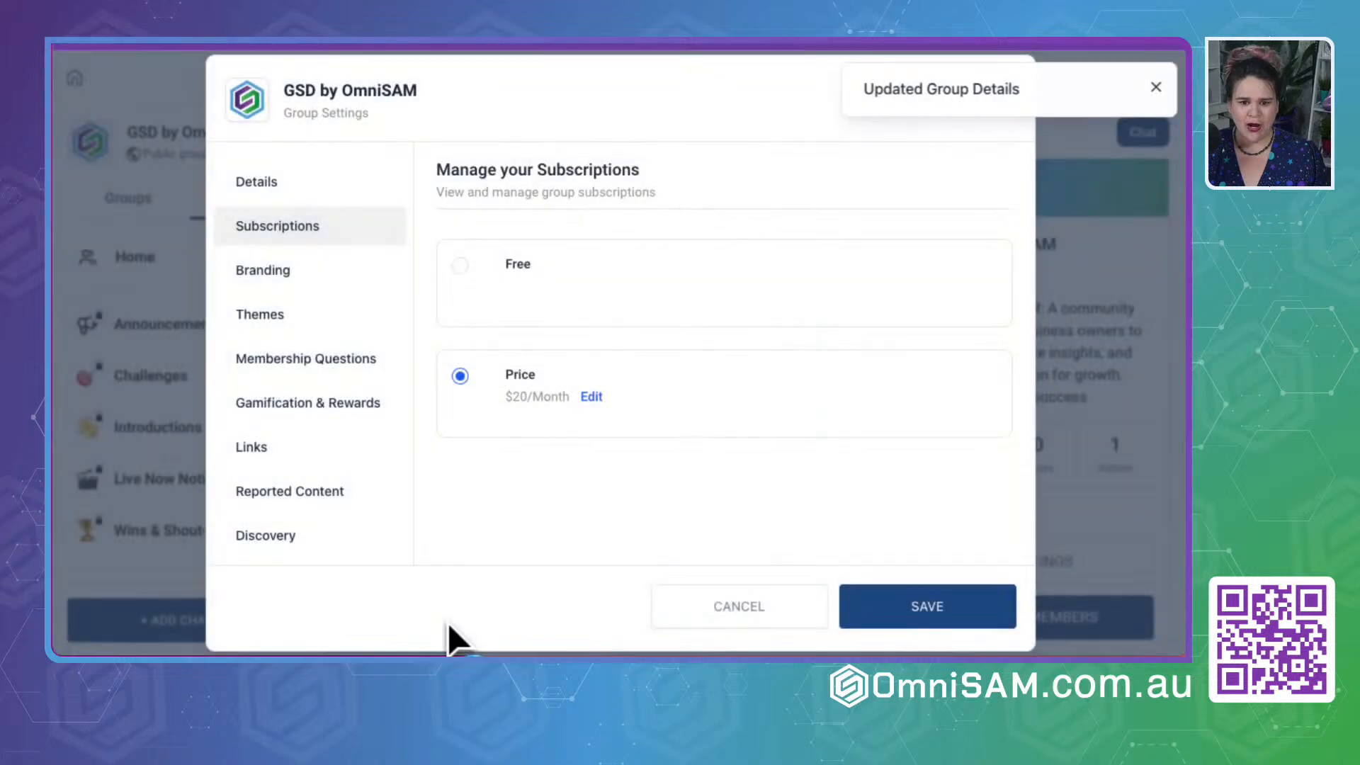
{"action": "left_click", "coordinate": [484, 277]}
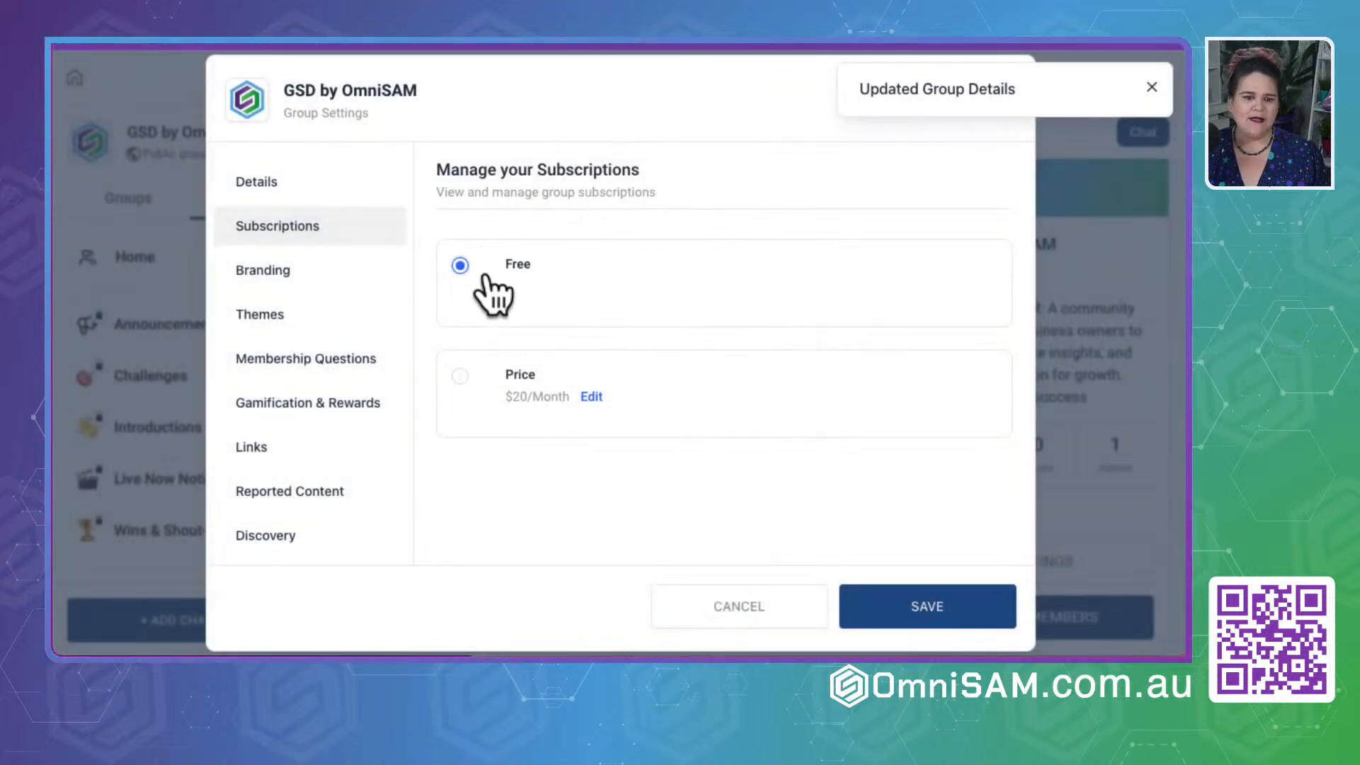
- Switch the subscription to the $20/Month price, view its edit form, and return the group to Free
{"action": "left_click", "coordinate": [483, 382]}
{"action": "left_click", "coordinate": [524, 285]}
{"action": "left_click", "coordinate": [592, 396]}
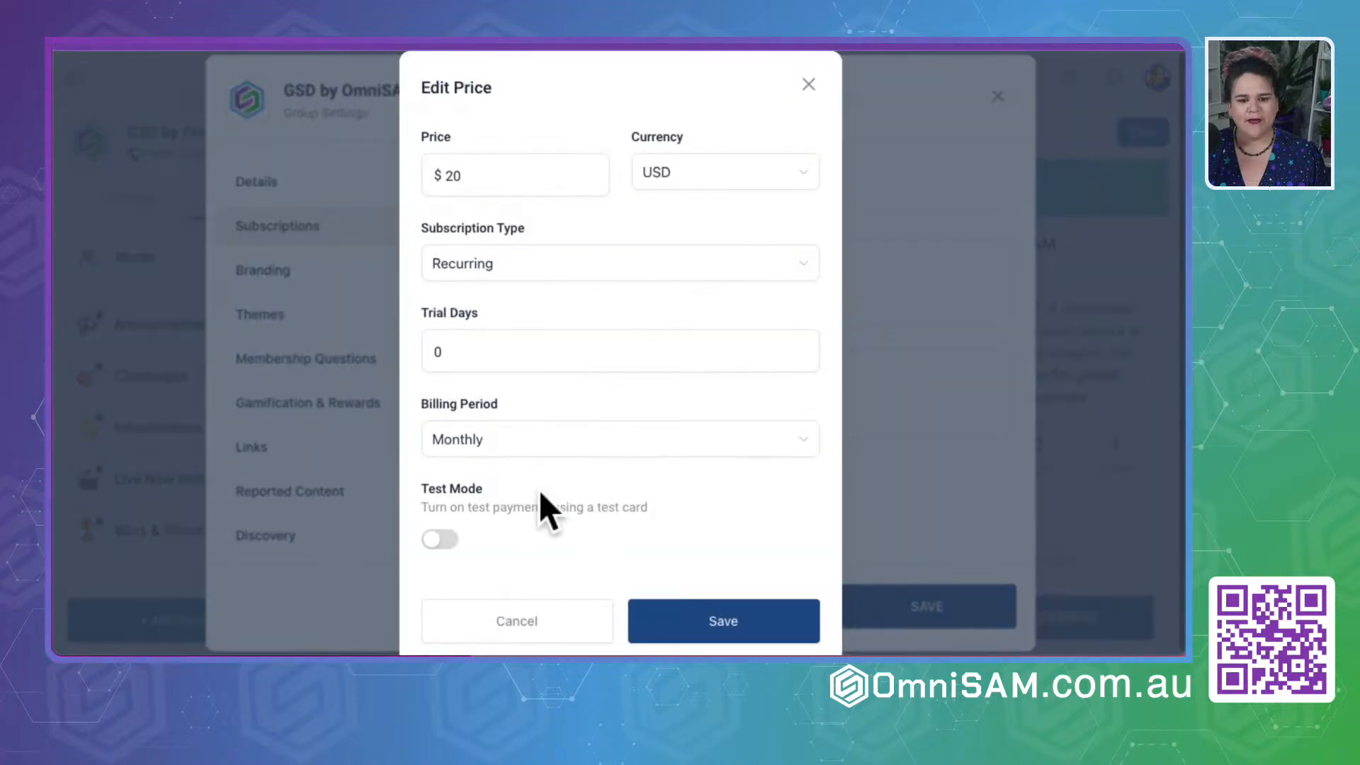
{"action": "left_click", "coordinate": [808, 84]}
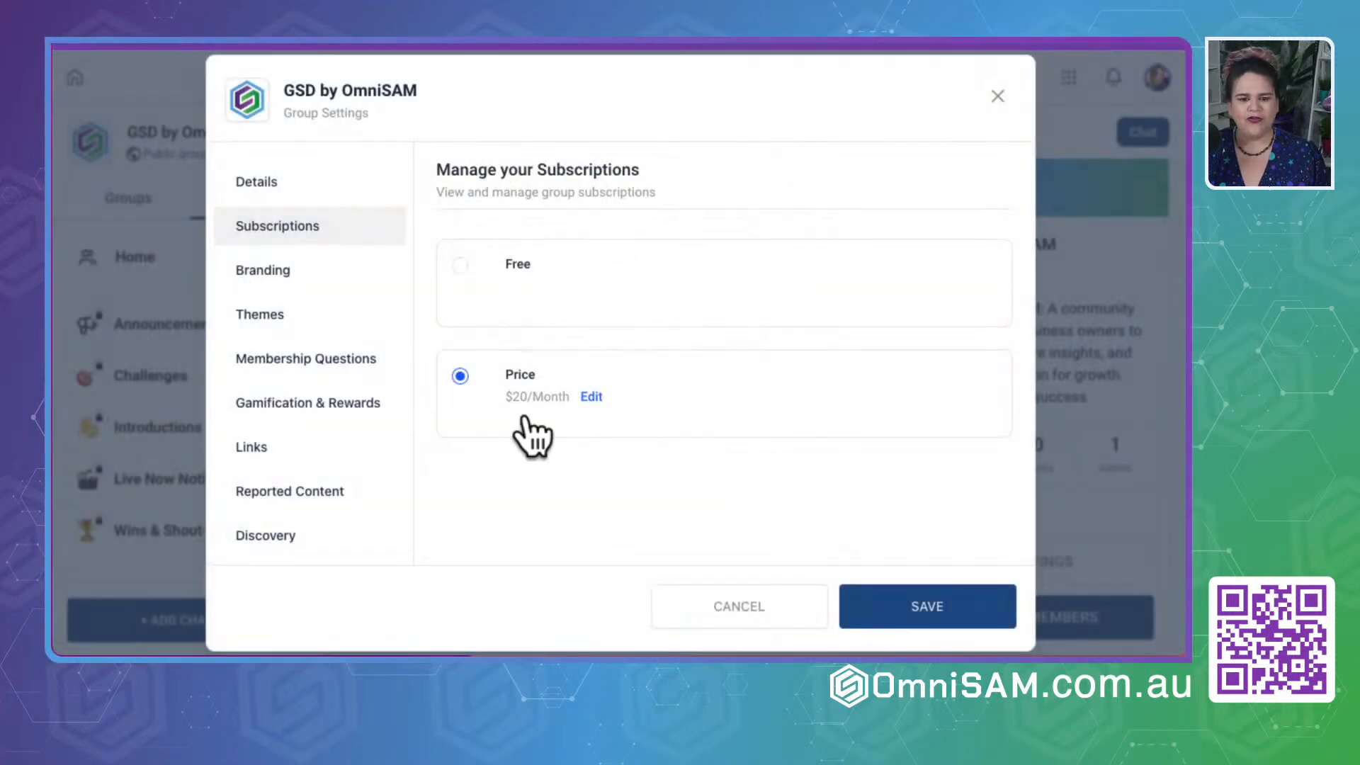
{"action": "left_click", "coordinate": [464, 267]}
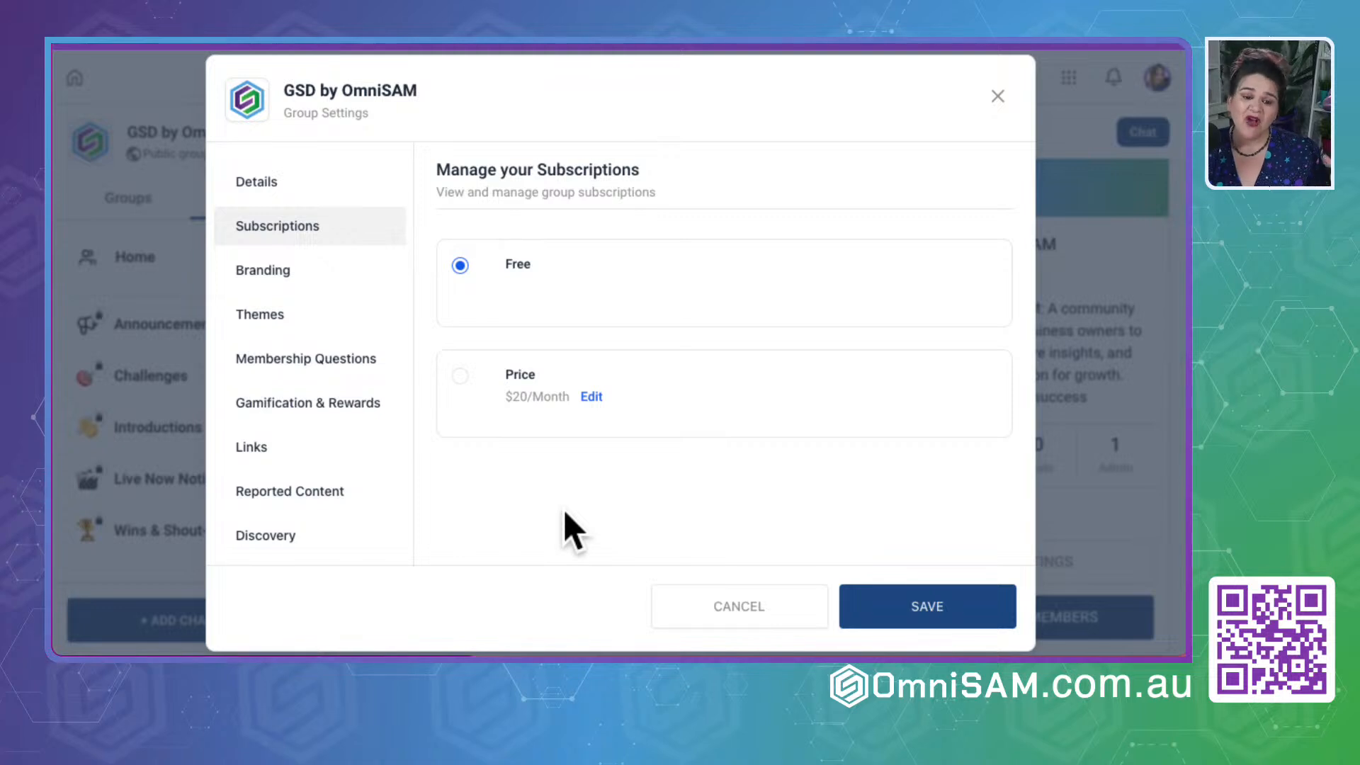
- Look through the group's branding settings for the favicon, cover image and logo
{"action": "left_click", "coordinate": [280, 272]}
{"action": "scroll", "coordinate": [711, 414], "scroll_direction": "down", "scroll_amount": 1}
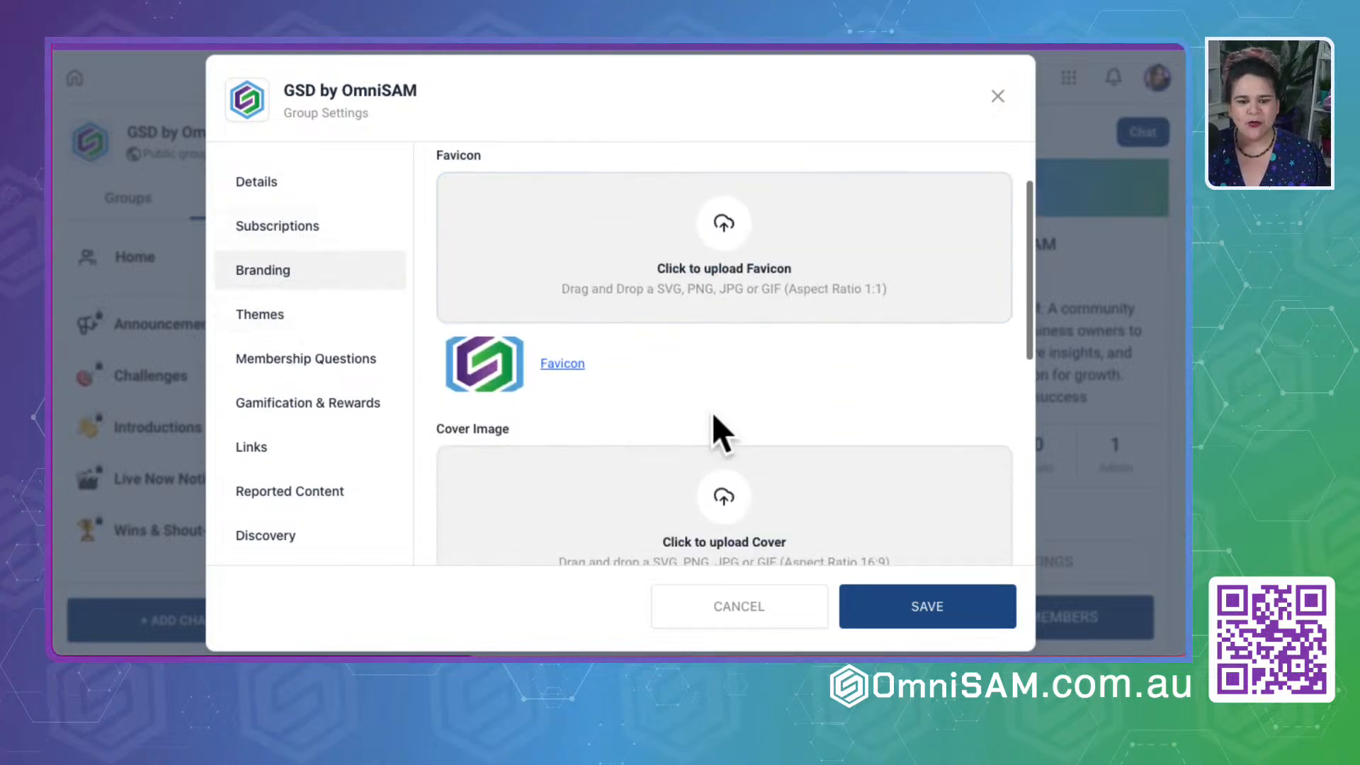
{"action": "scroll", "coordinate": [712, 412], "scroll_direction": "down", "scroll_amount": 6}
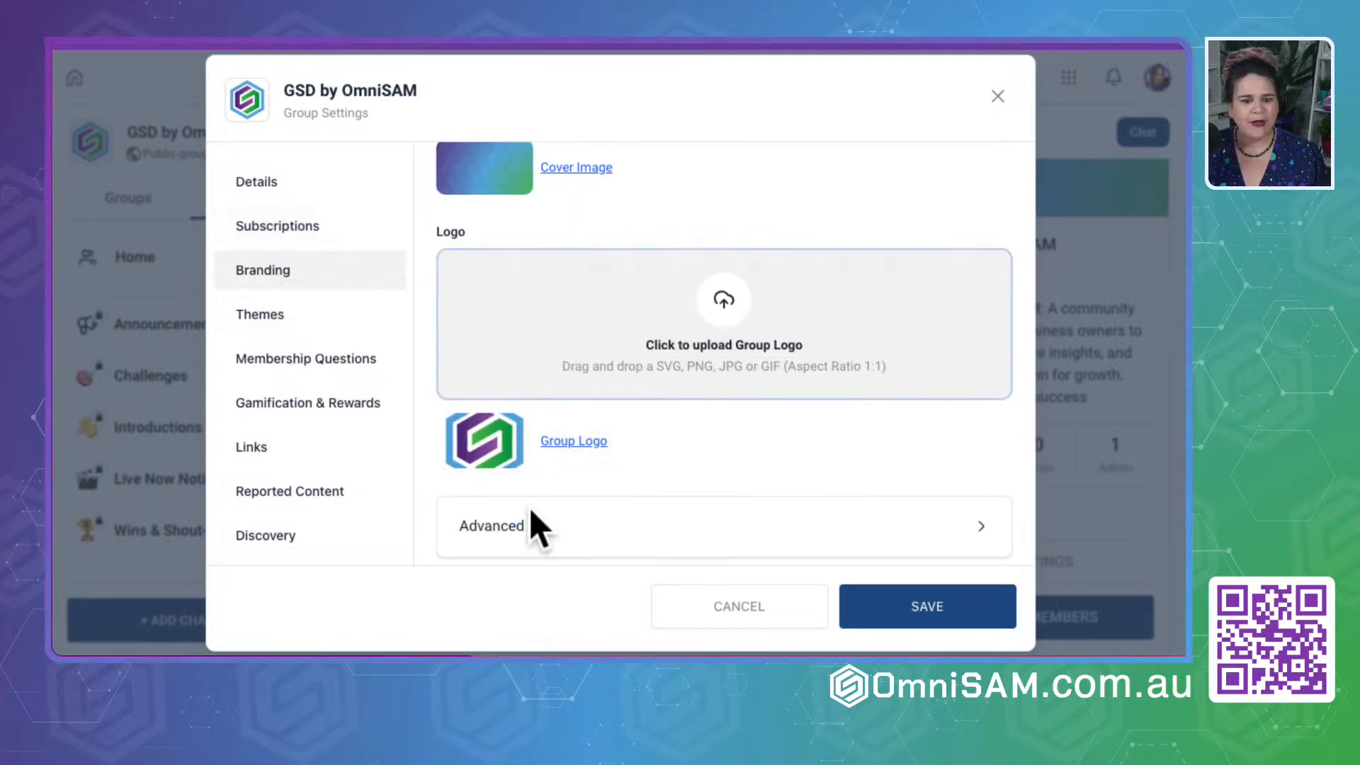
- Preview the group's theme in Dark color mode and switch it back to Light
{"action": "left_click", "coordinate": [277, 315]}
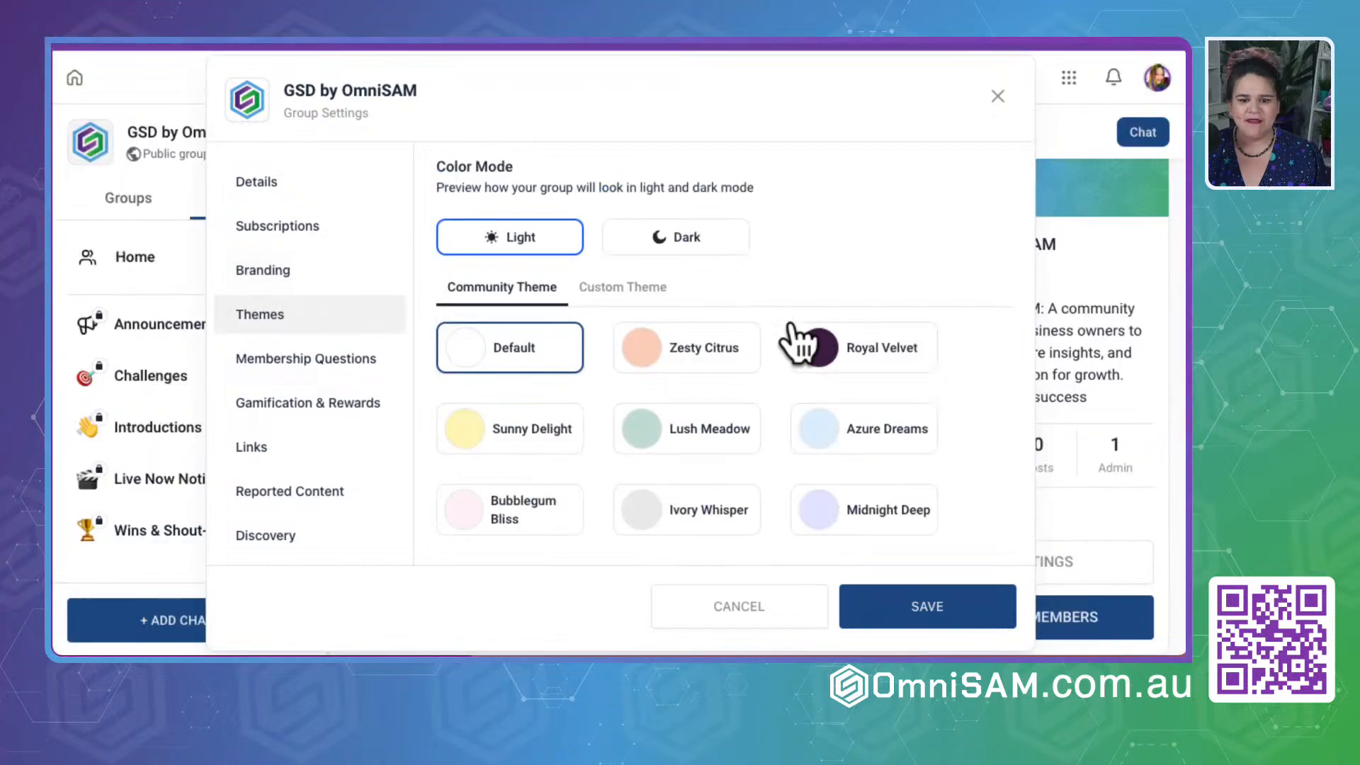
{"action": "left_click", "coordinate": [694, 238]}
{"action": "left_click", "coordinate": [529, 234]}
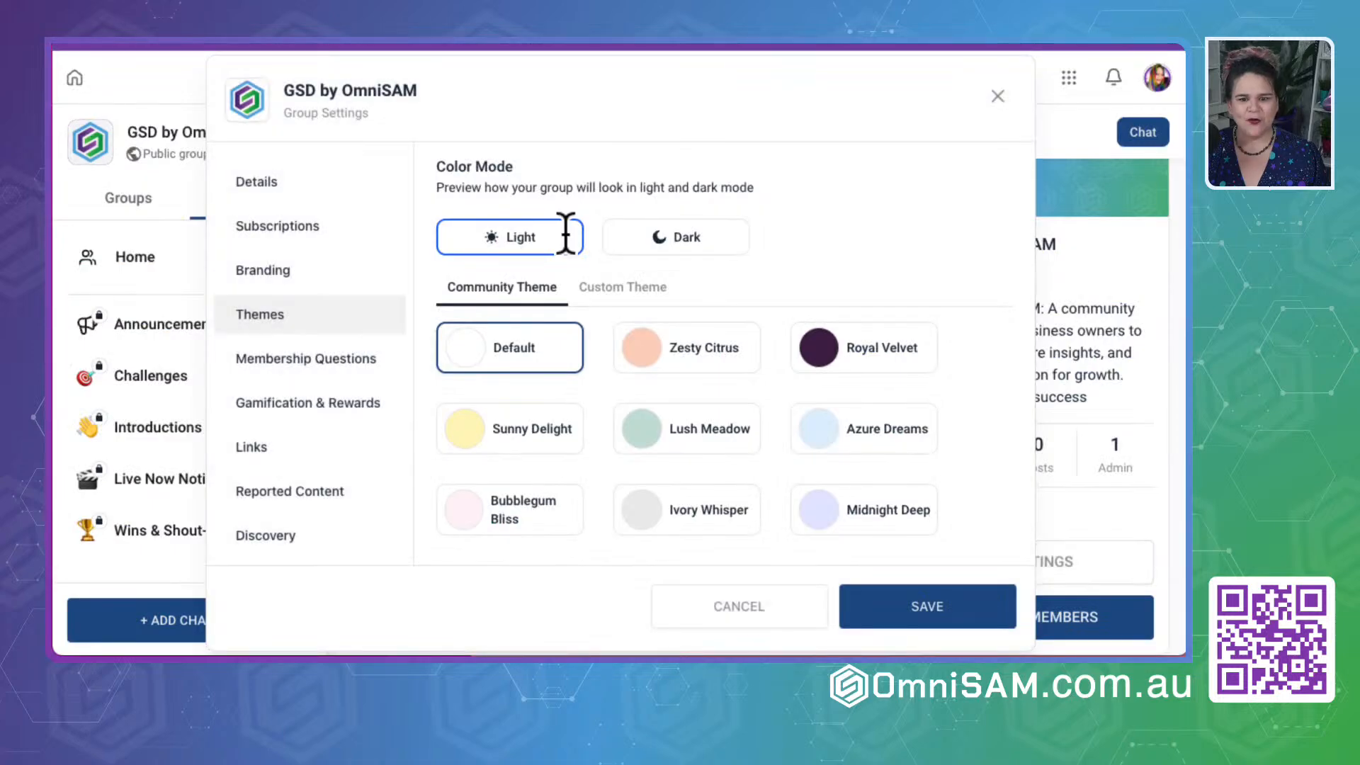
{"action": "scroll", "coordinate": [659, 347], "scroll_direction": "down", "scroll_amount": 5}
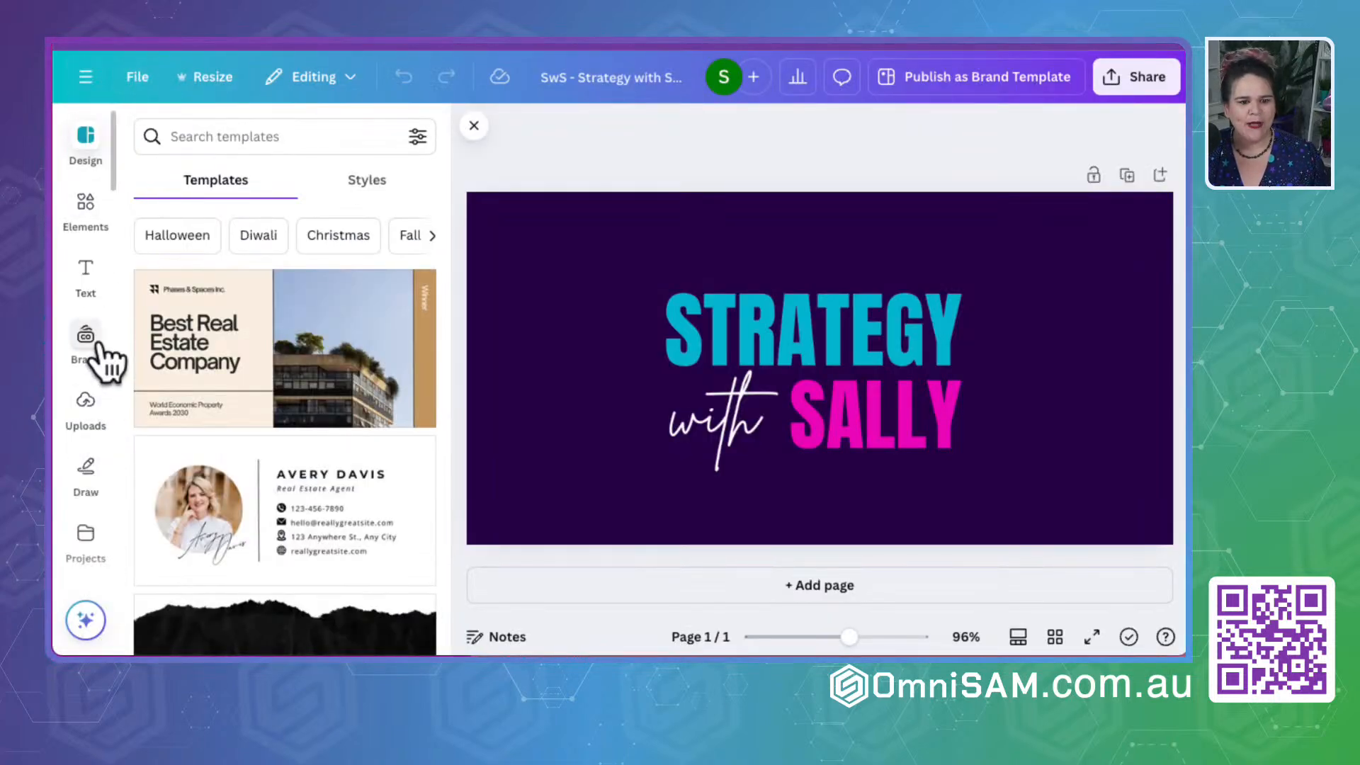
- Switch to Canva and open the OmniSAM brand kit from the team's brand kits
{"action": "left_click", "coordinate": [86, 338]}
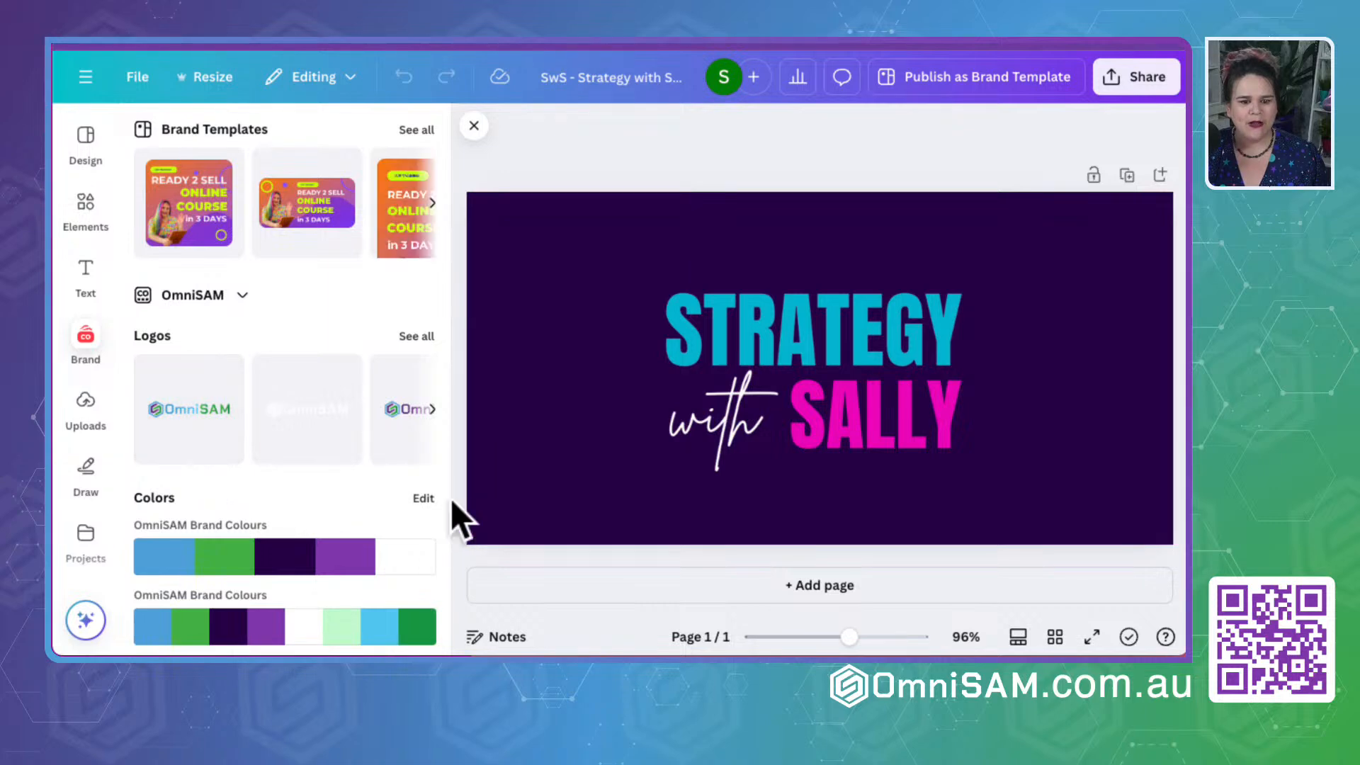
{"action": "left_click", "coordinate": [85, 78]}
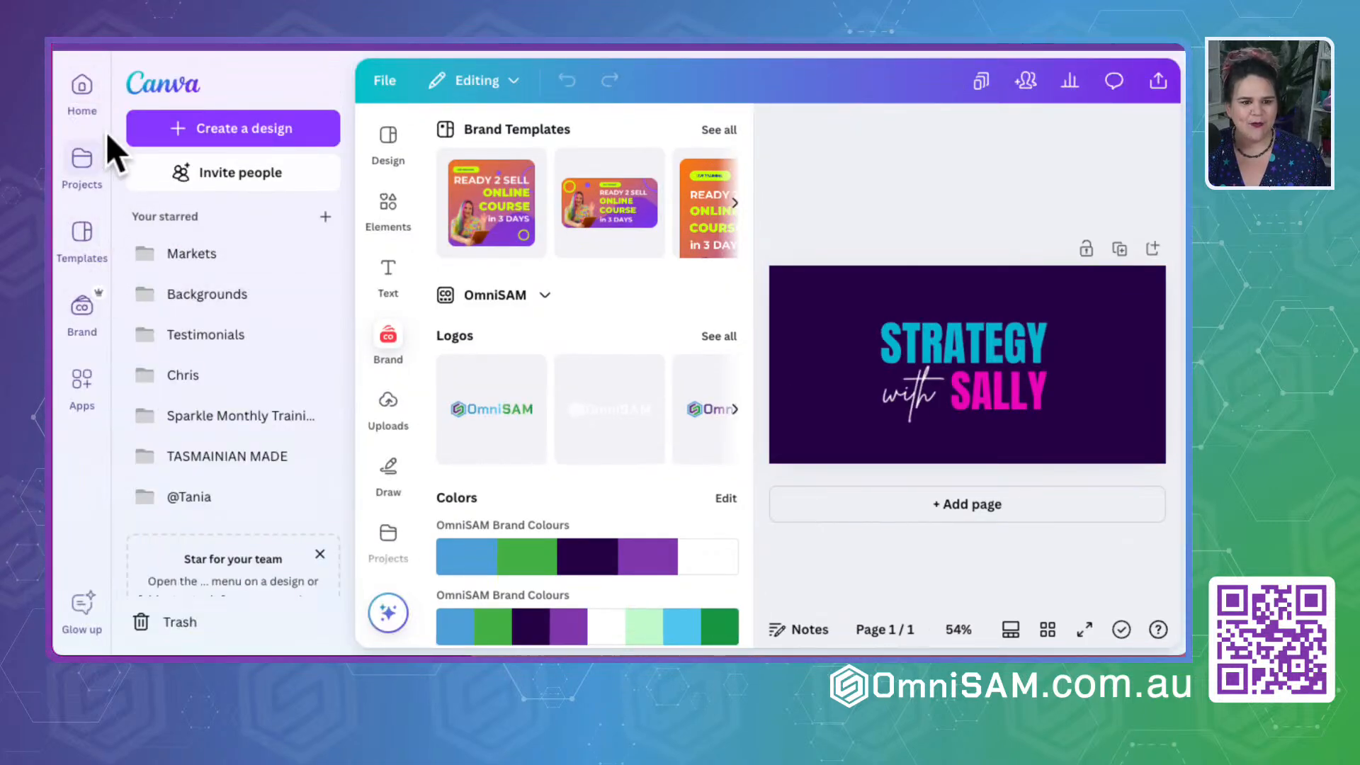
{"action": "left_click", "coordinate": [81, 87]}
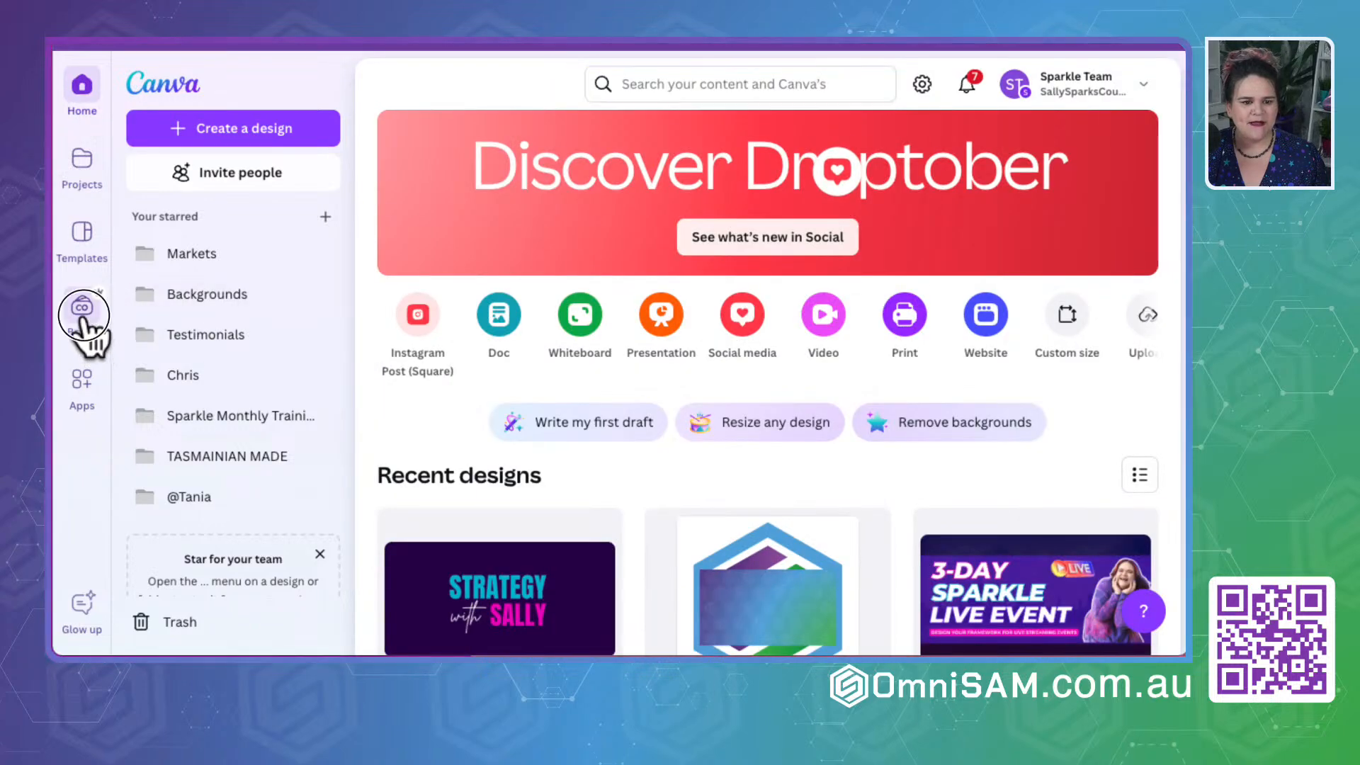
{"action": "left_click", "coordinate": [88, 320]}
{"action": "left_click", "coordinate": [212, 217]}
{"action": "scroll", "coordinate": [753, 516], "scroll_direction": "down", "scroll_amount": 15}
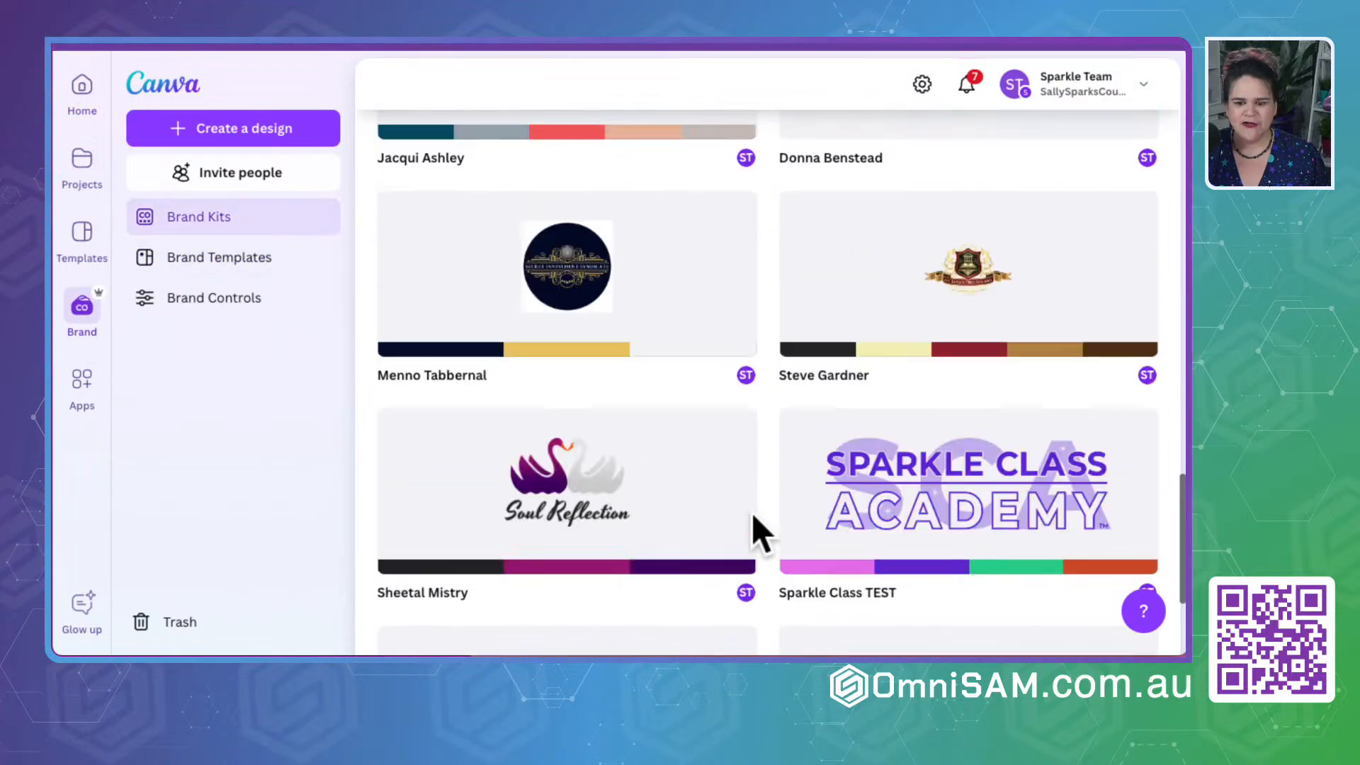
{"action": "scroll", "coordinate": [750, 512], "scroll_direction": "down", "scroll_amount": 10}
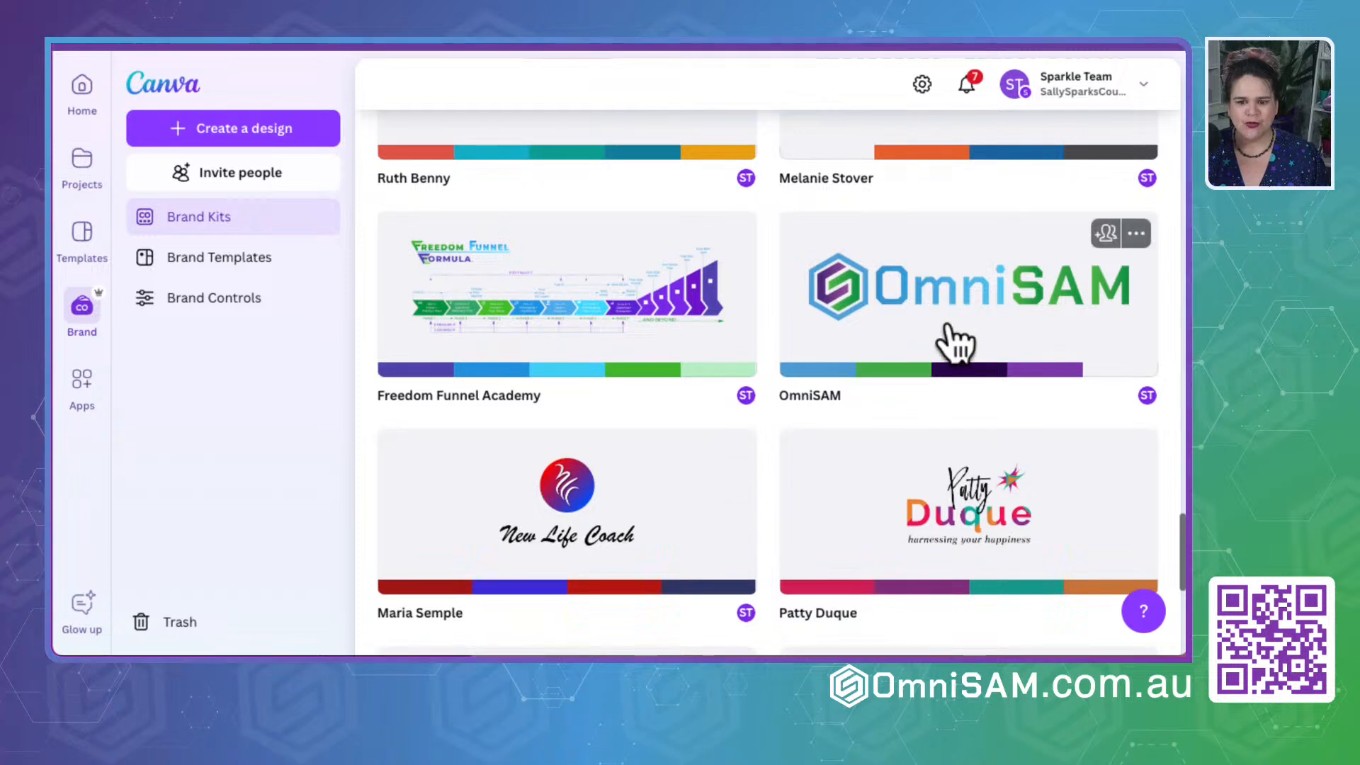
{"action": "left_click", "coordinate": [956, 340]}
- Find the purple #813aad in the brand kit and apply it to the group theme's blue #155EEF color
{"action": "scroll", "coordinate": [497, 432], "scroll_direction": "down", "scroll_amount": 10}
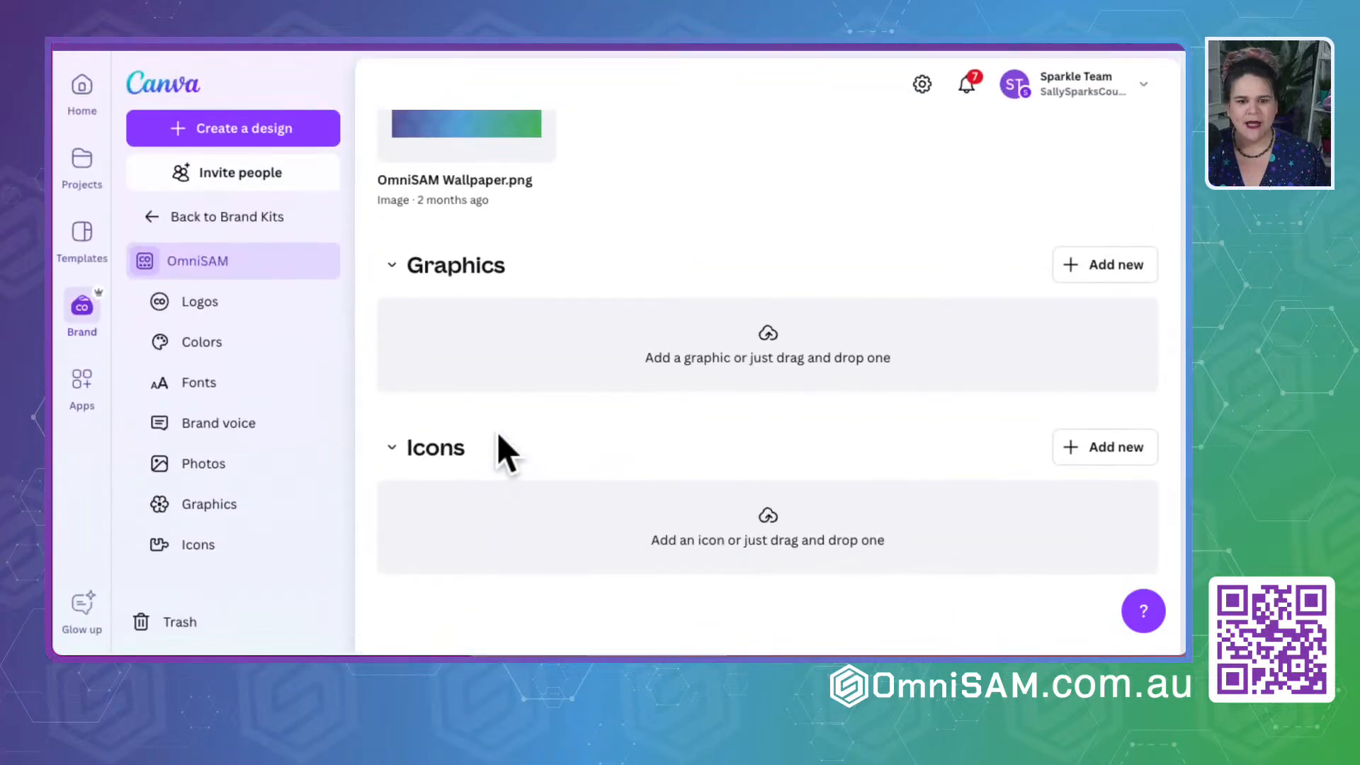
{"action": "scroll", "coordinate": [497, 432], "scroll_direction": "down", "scroll_amount": 2}
{"action": "scroll", "coordinate": [499, 443], "scroll_direction": "up", "scroll_amount": 15}
{"action": "scroll", "coordinate": [764, 362], "scroll_direction": "down", "scroll_amount": 3}
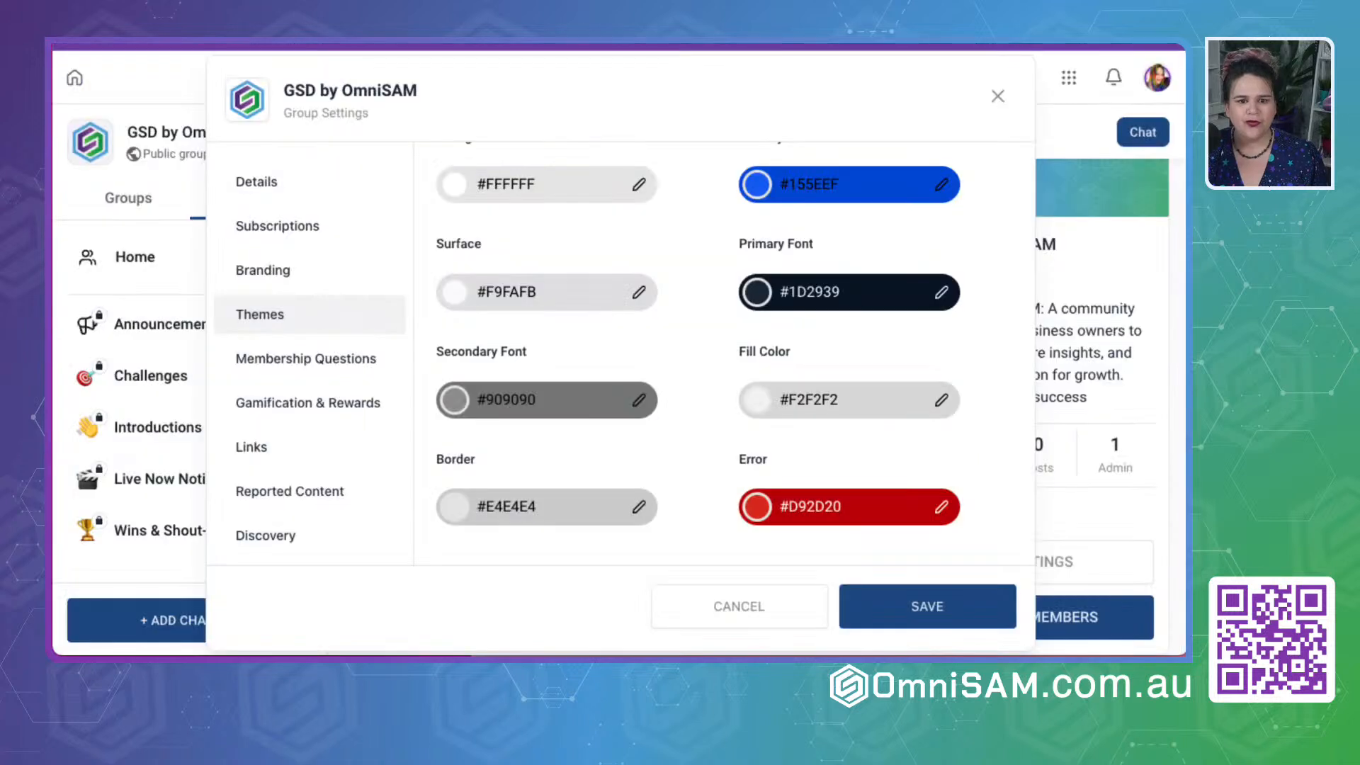
{"action": "left_click", "coordinate": [946, 188]}
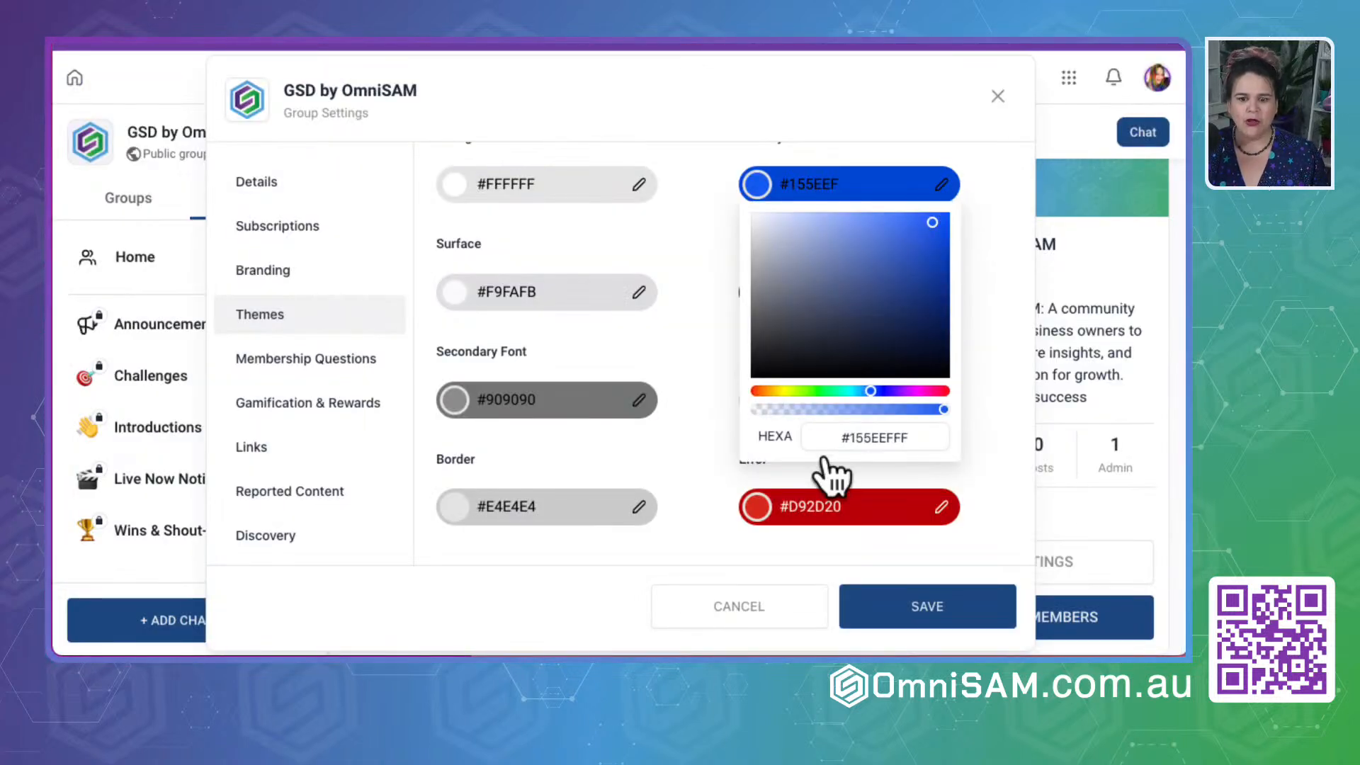
{"action": "double_click", "coordinate": [875, 440]}
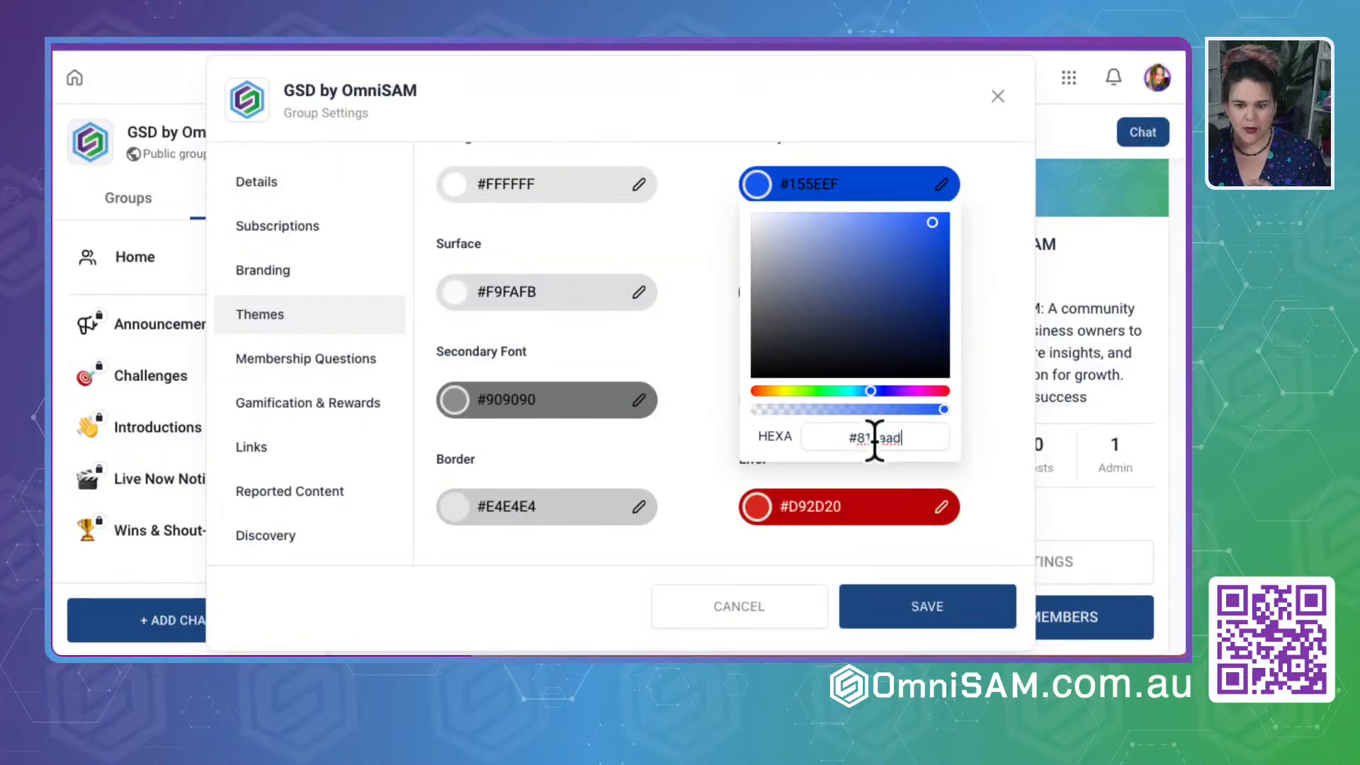
{"action": "key", "text": "Return"}
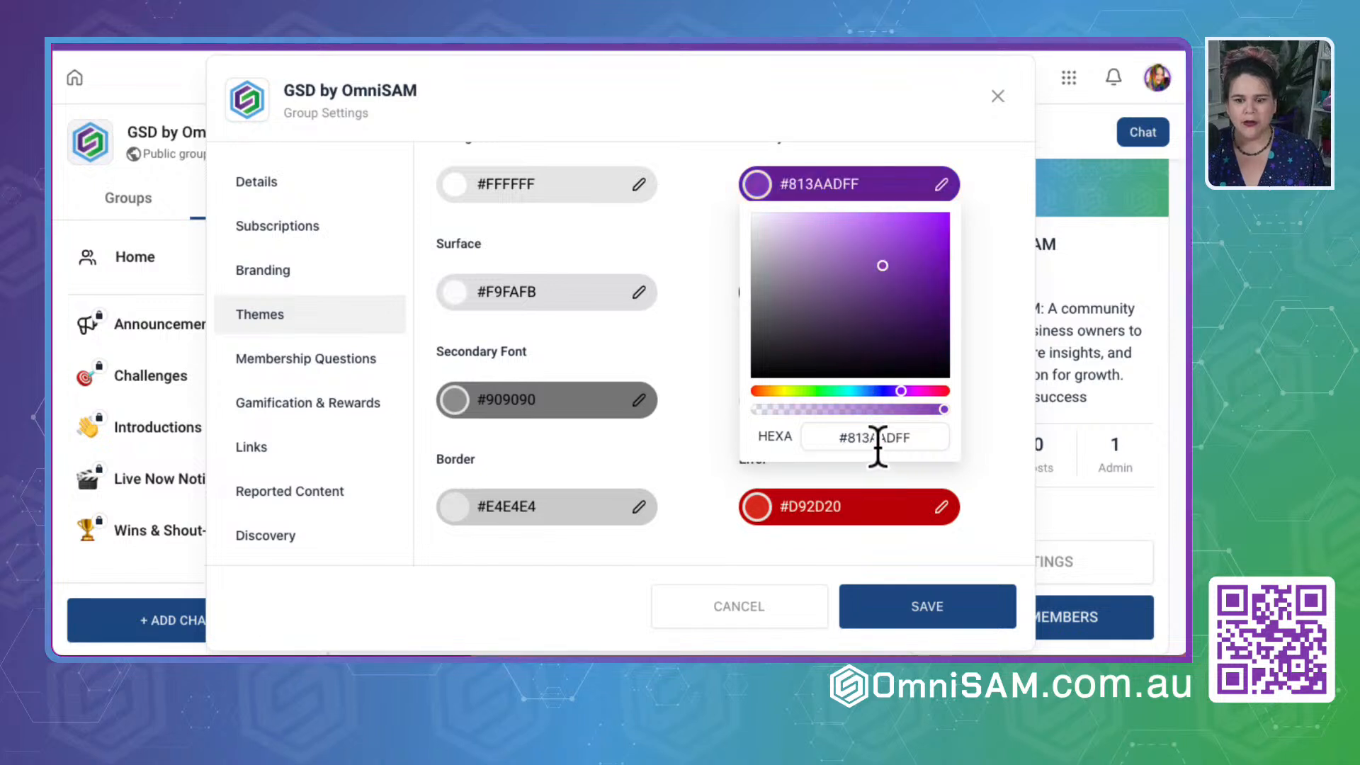
{"action": "left_click", "coordinate": [1000, 400]}
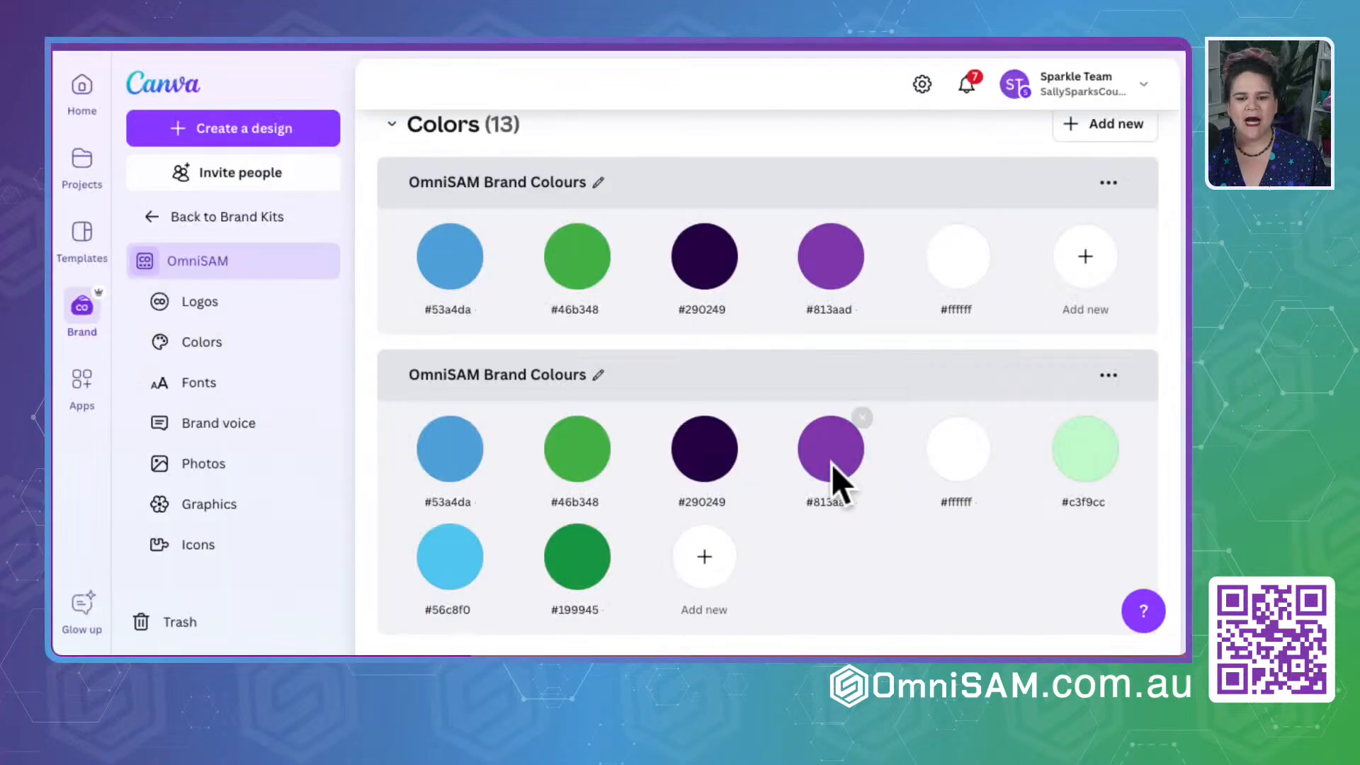
- Copy the dark purple #290249 from the Canva brand kit and set it as the group theme's Primary Font color
{"action": "left_click", "coordinate": [708, 309]}
{"action": "key", "text": "ctrl+c"}
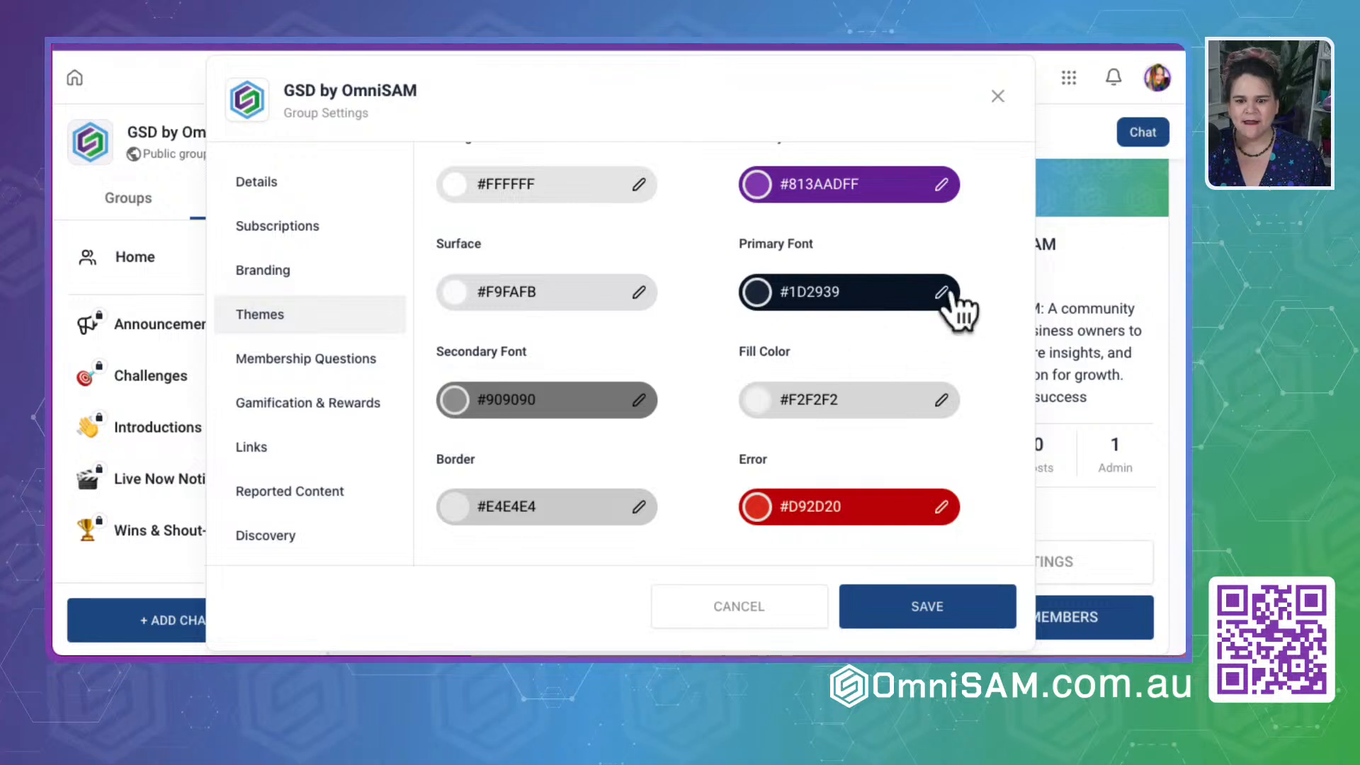
{"action": "left_click", "coordinate": [948, 294]}
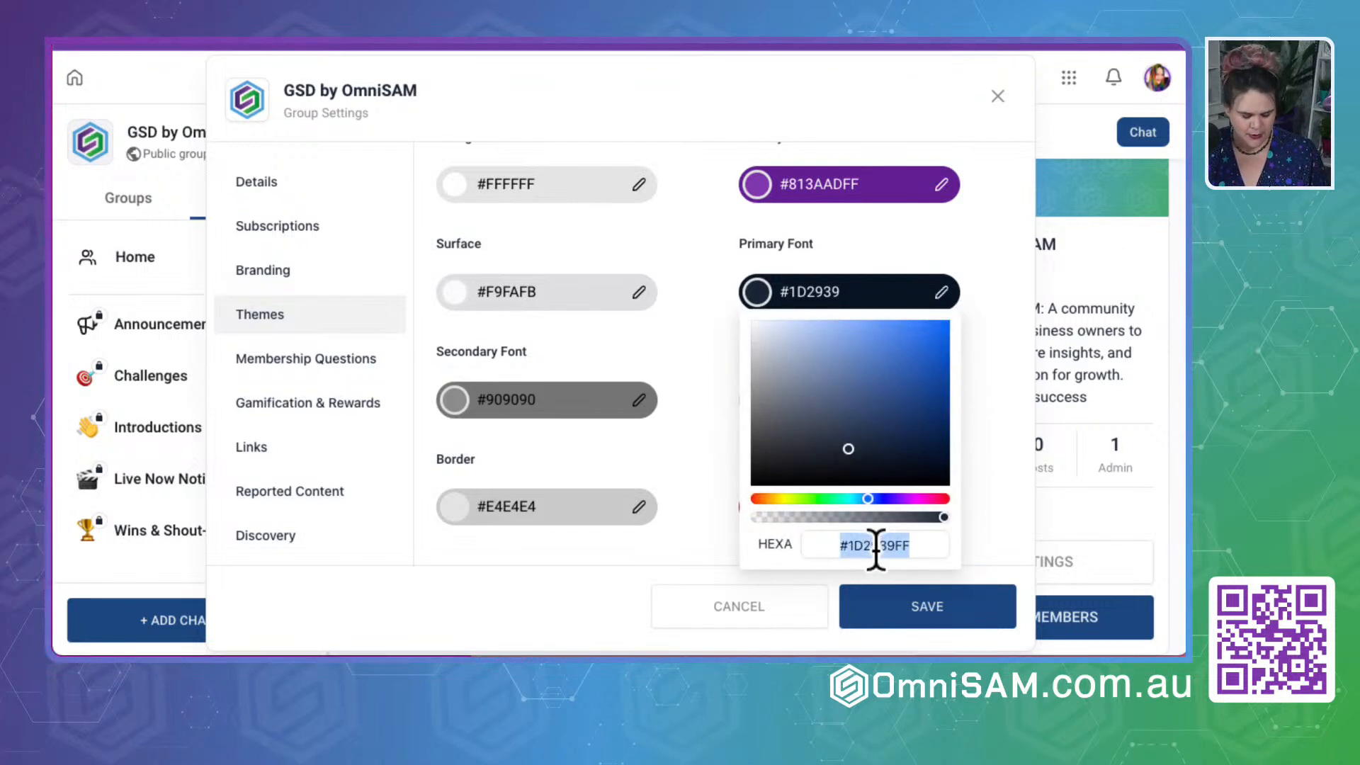
{"action": "key", "text": "ctrl+v"}
{"action": "key", "text": "Return"}
{"action": "left_click", "coordinate": [1003, 430]}
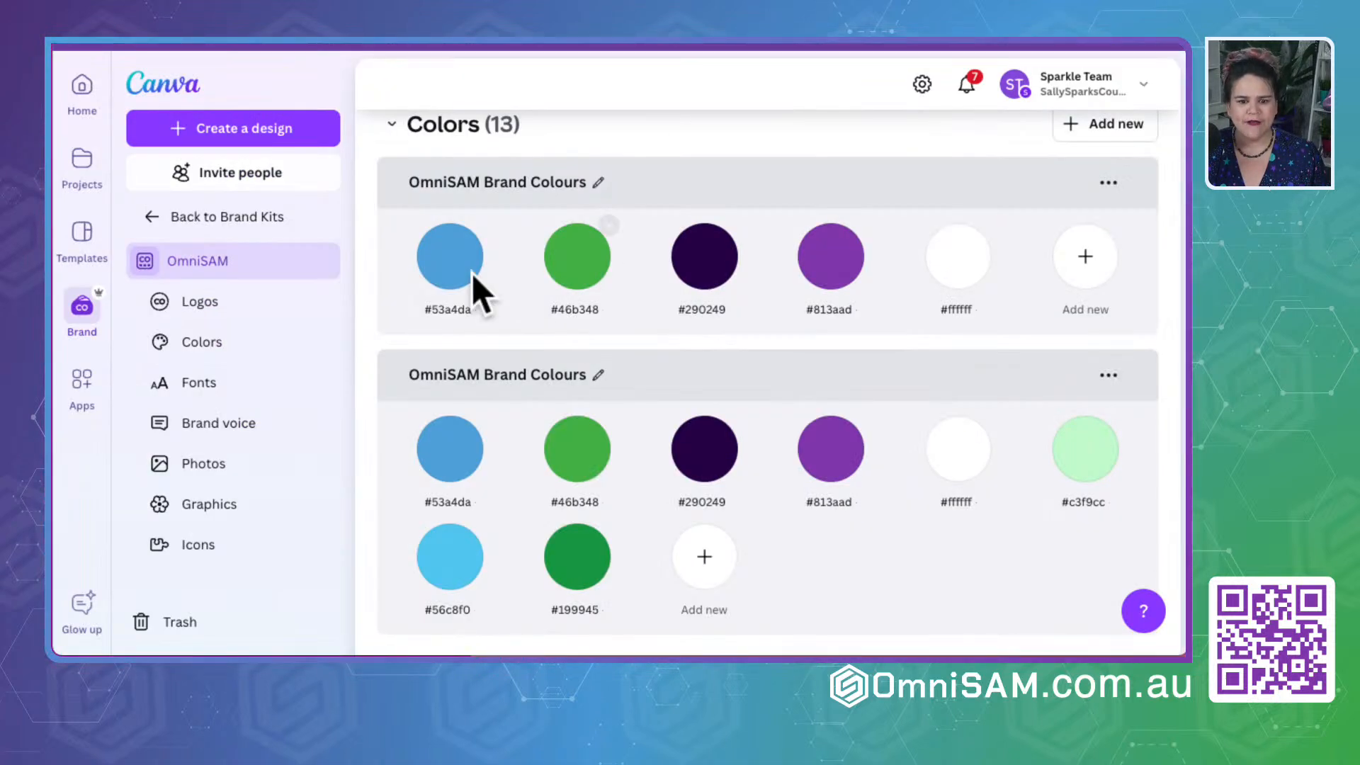
- Copy the blue #53a4da from the Canva brand kit and set it as the group theme's Border color
{"action": "left_click", "coordinate": [447, 308]}
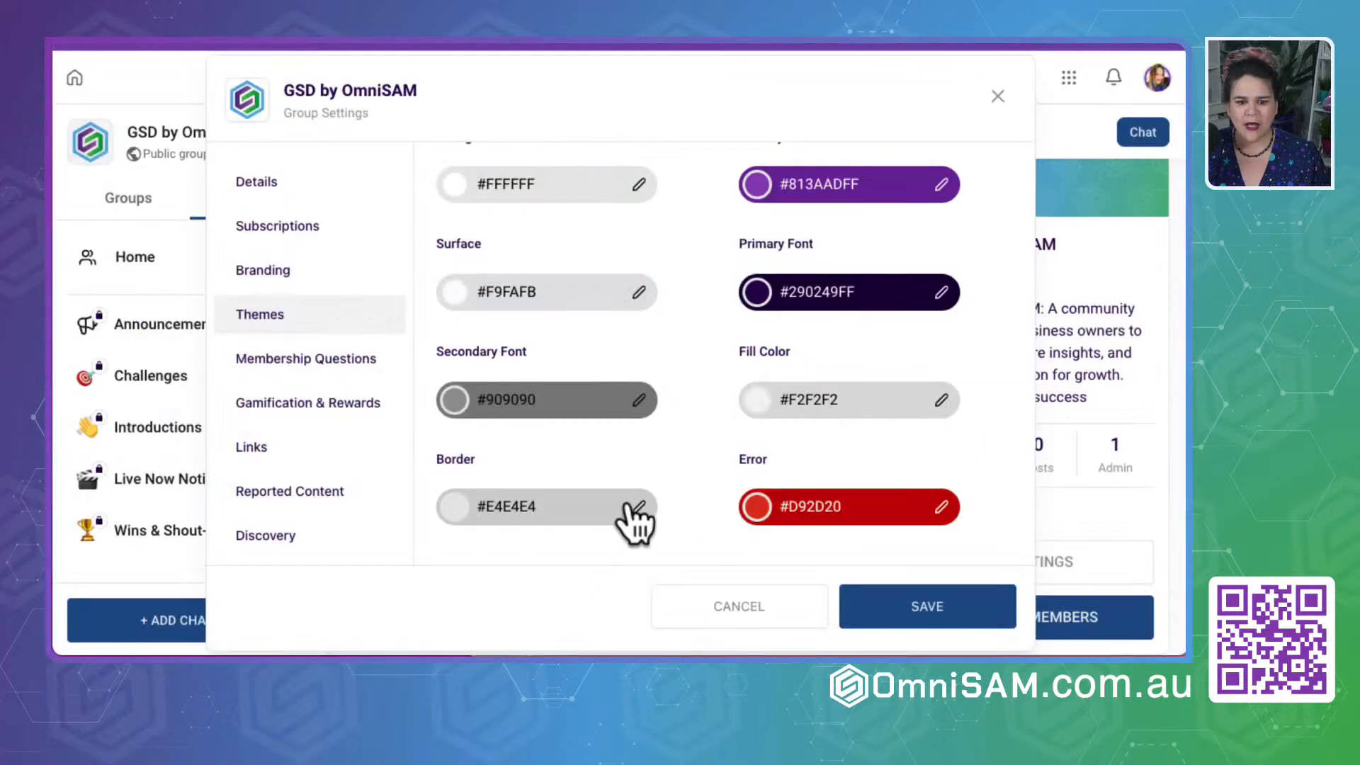
{"action": "left_click", "coordinate": [631, 507]}
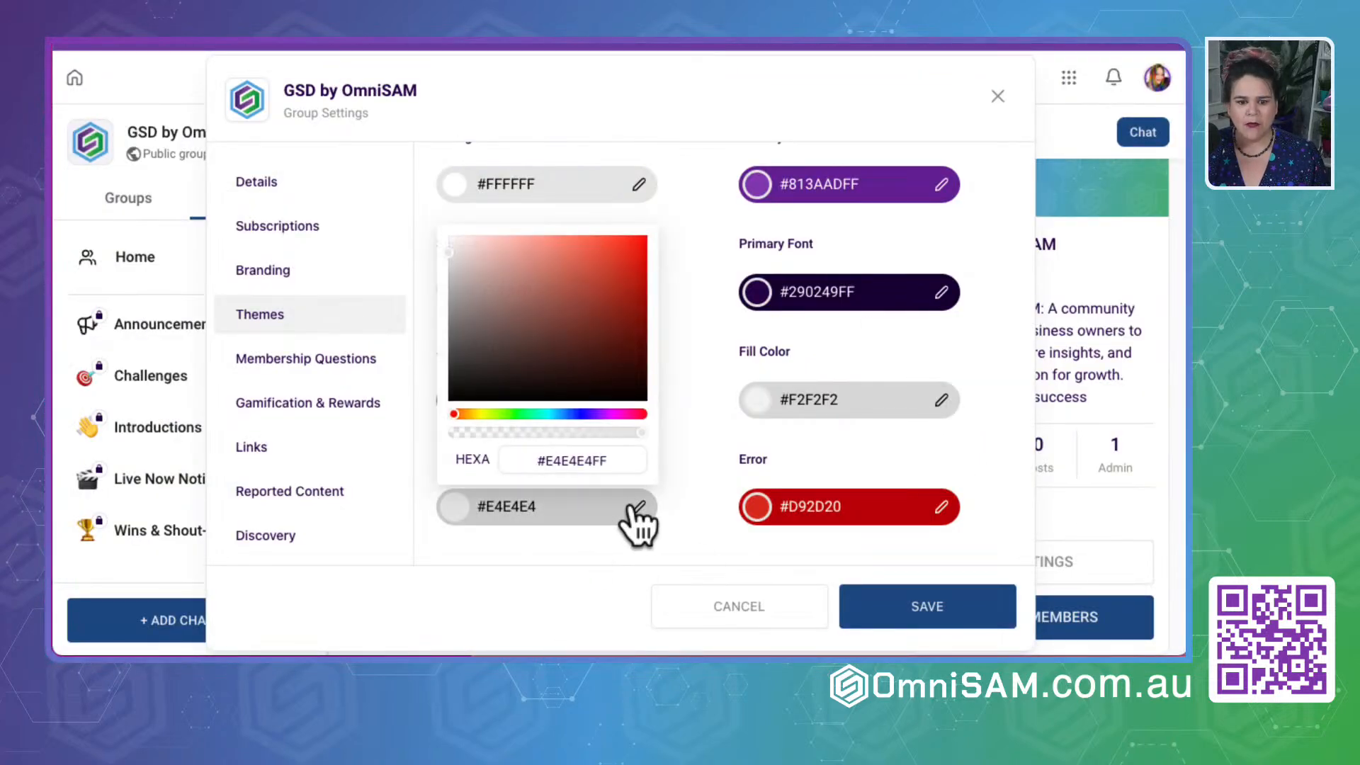
{"action": "double_click", "coordinate": [563, 461]}
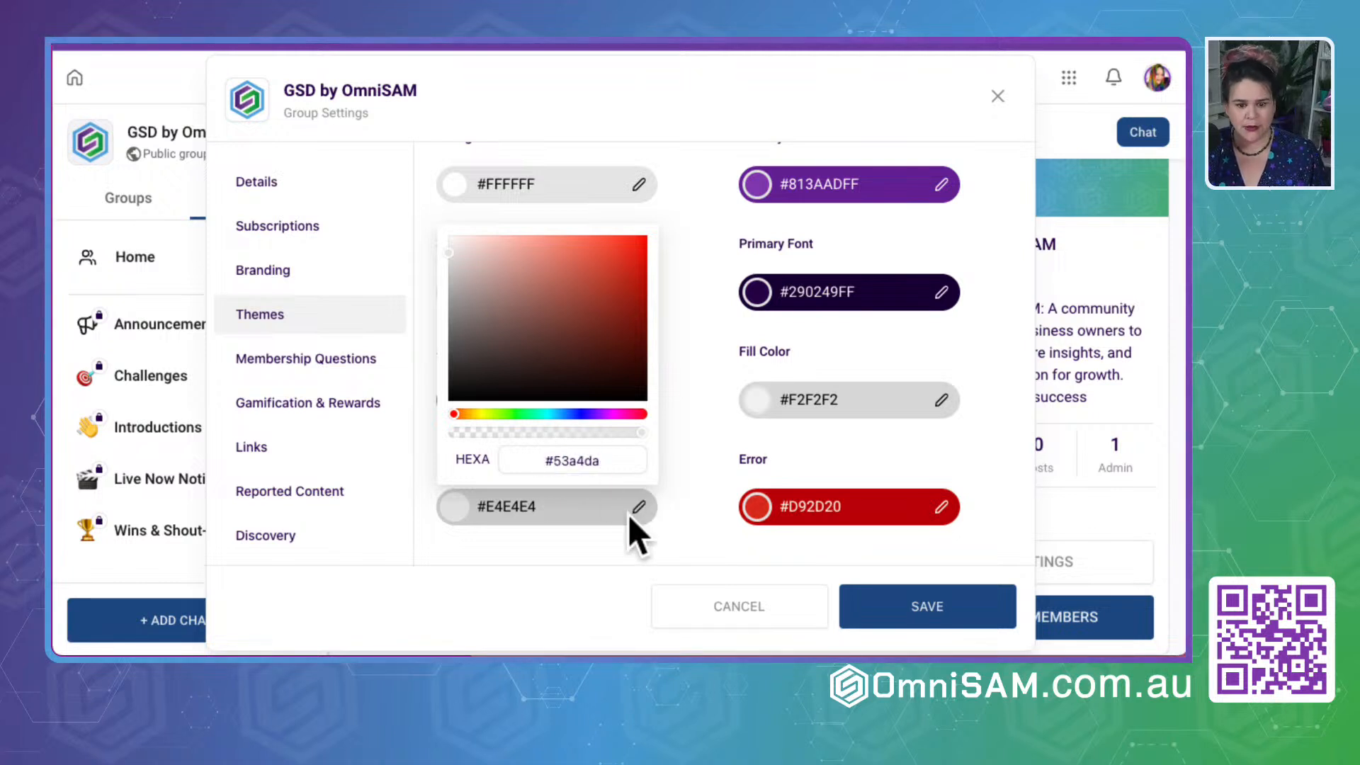
{"action": "left_click", "coordinate": [562, 555]}
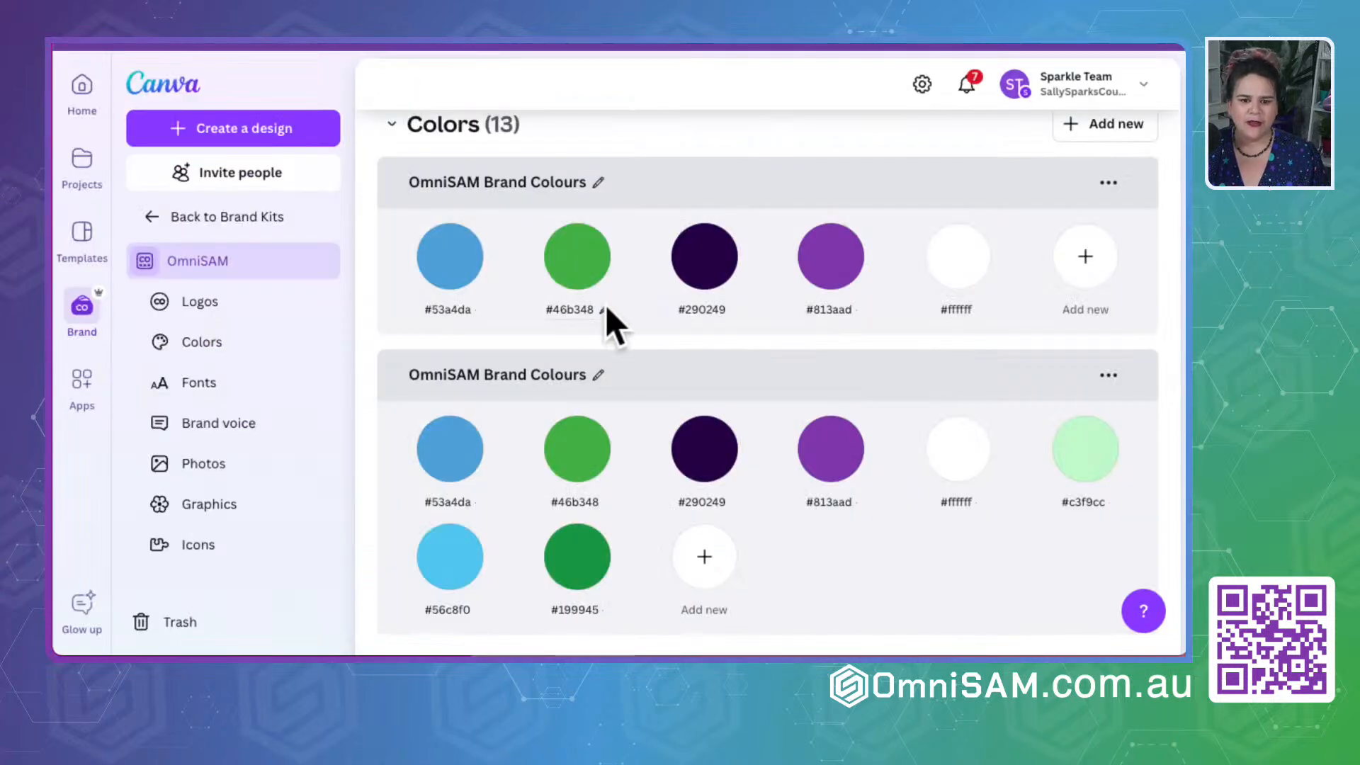
- Copy the green #46b348 from the Canva brand kit and set it as the group theme's Secondary Font color
{"action": "double_click", "coordinate": [570, 309]}
{"action": "key", "text": "ctrl+c"}
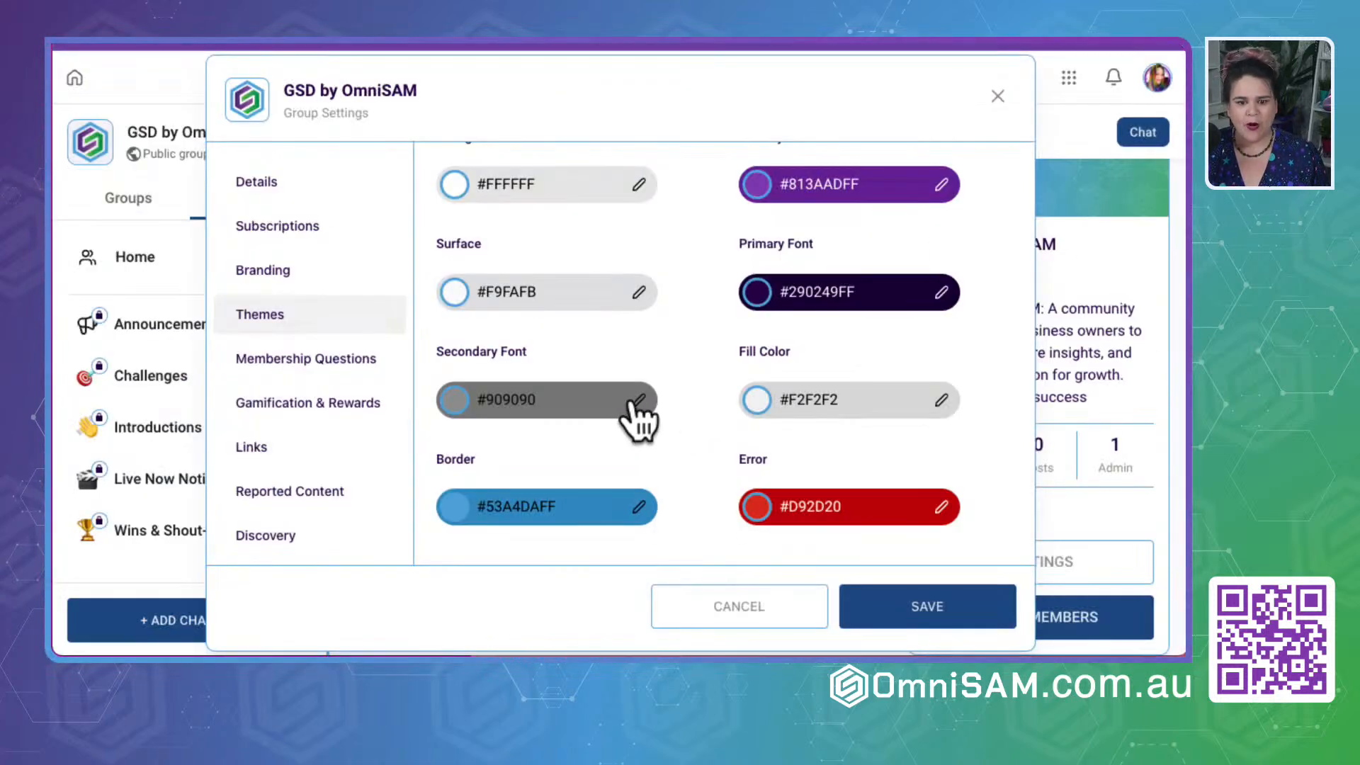
{"action": "left_click", "coordinate": [639, 400]}
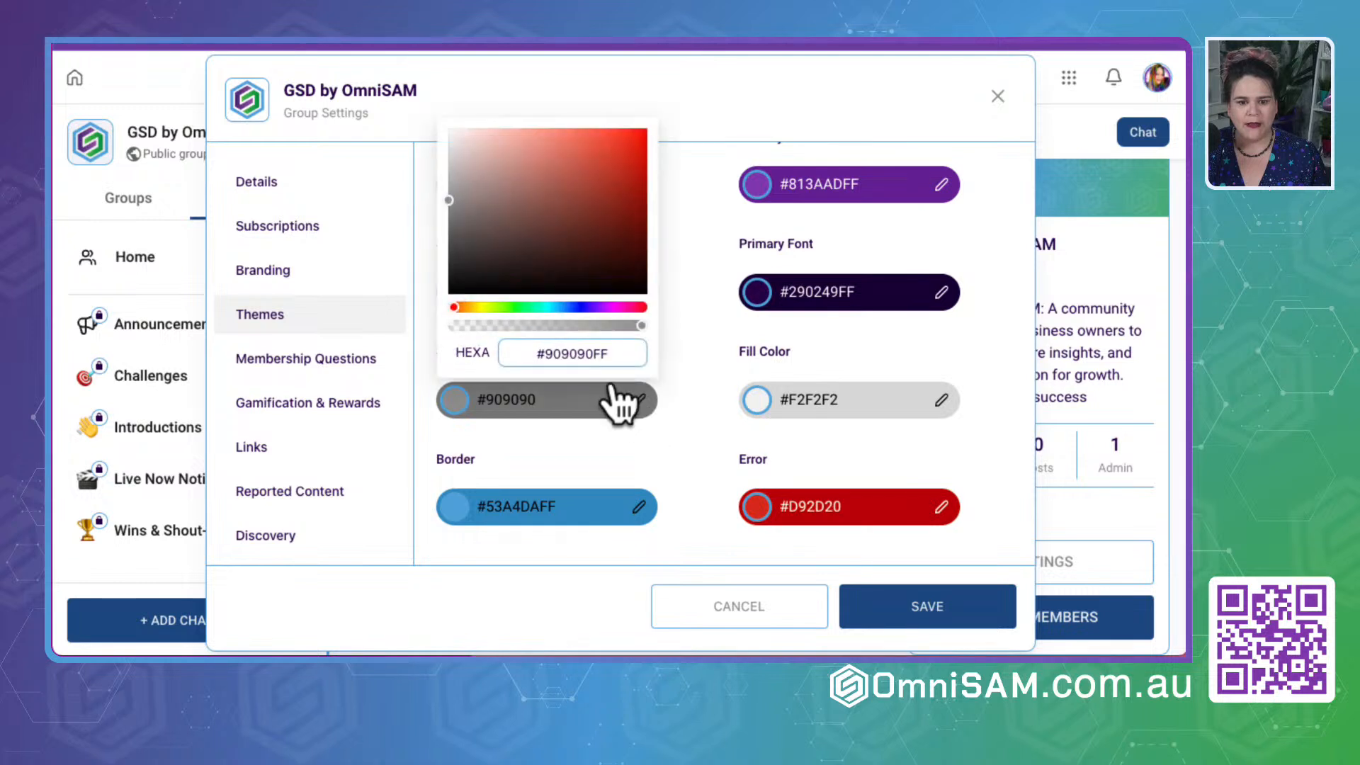
{"action": "key", "text": "ctrl+v"}
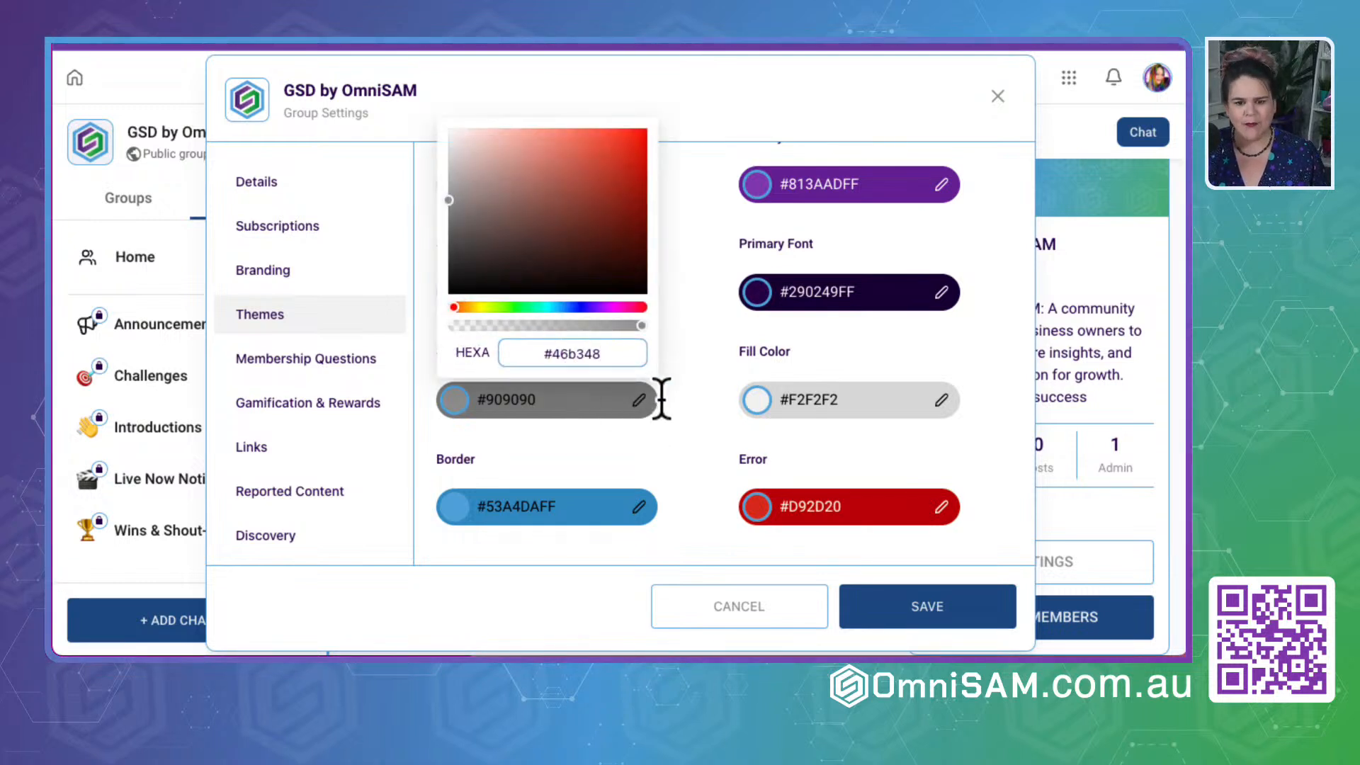
{"action": "key", "text": "Return"}
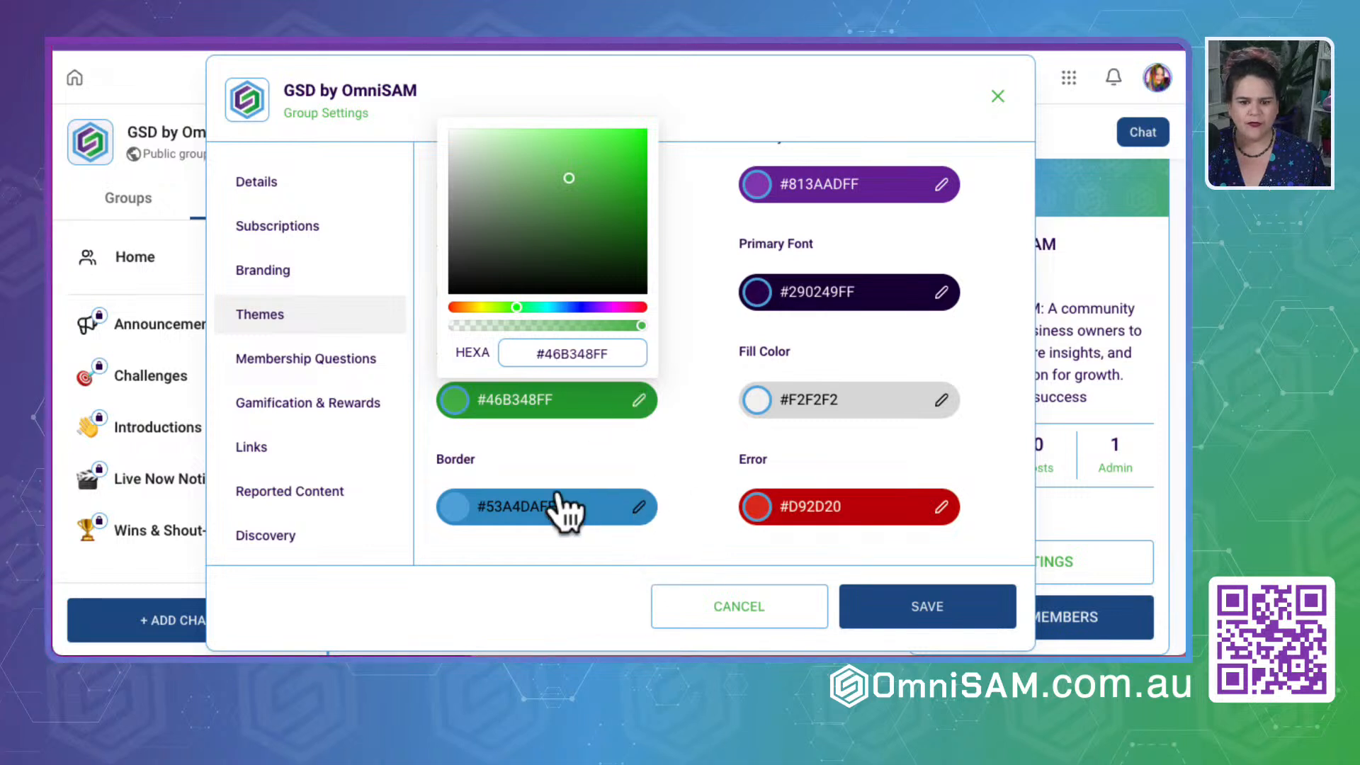
- Copy the Border color #53A4DAFF and set it as the group theme's Secondary Font color
{"action": "double_click", "coordinate": [523, 501]}
{"action": "double_click", "coordinate": [573, 457]}
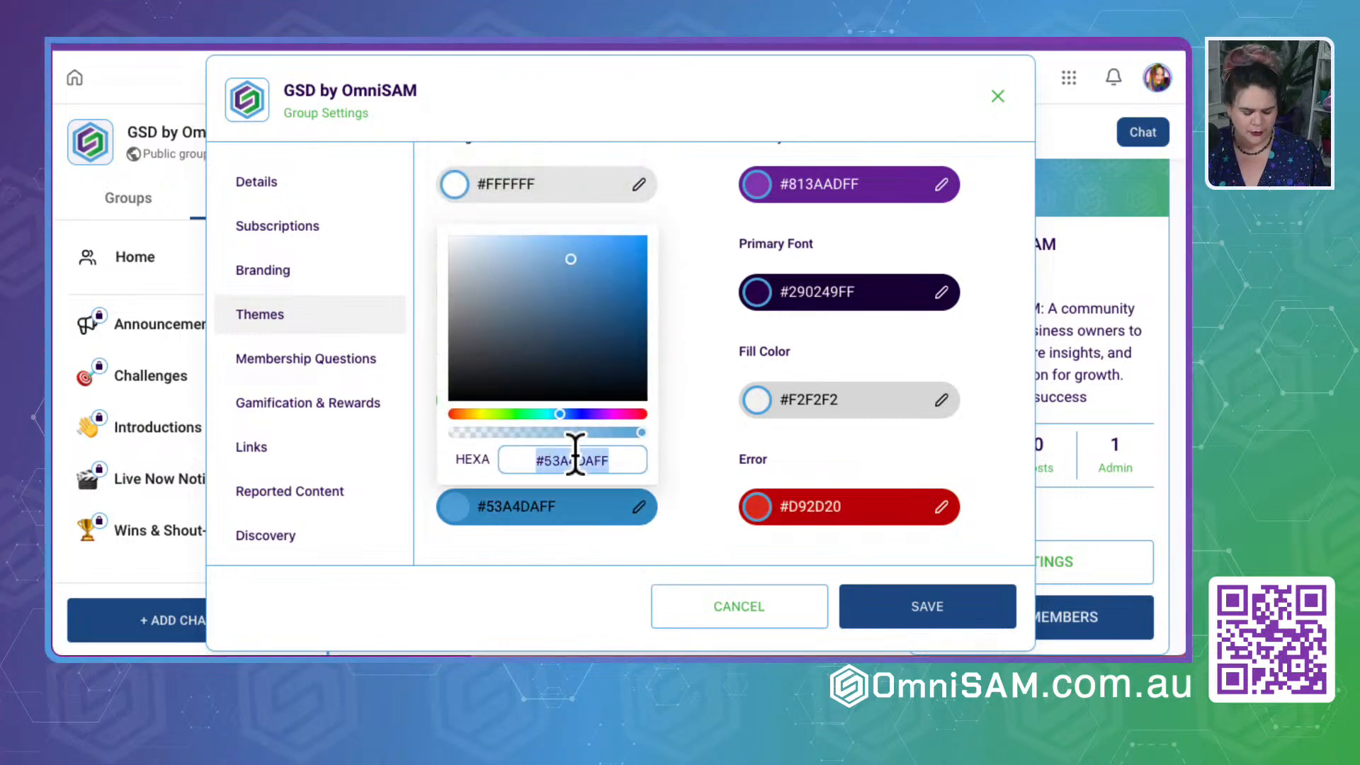
{"action": "left_click", "coordinate": [712, 333]}
{"action": "left_click", "coordinate": [640, 403]}
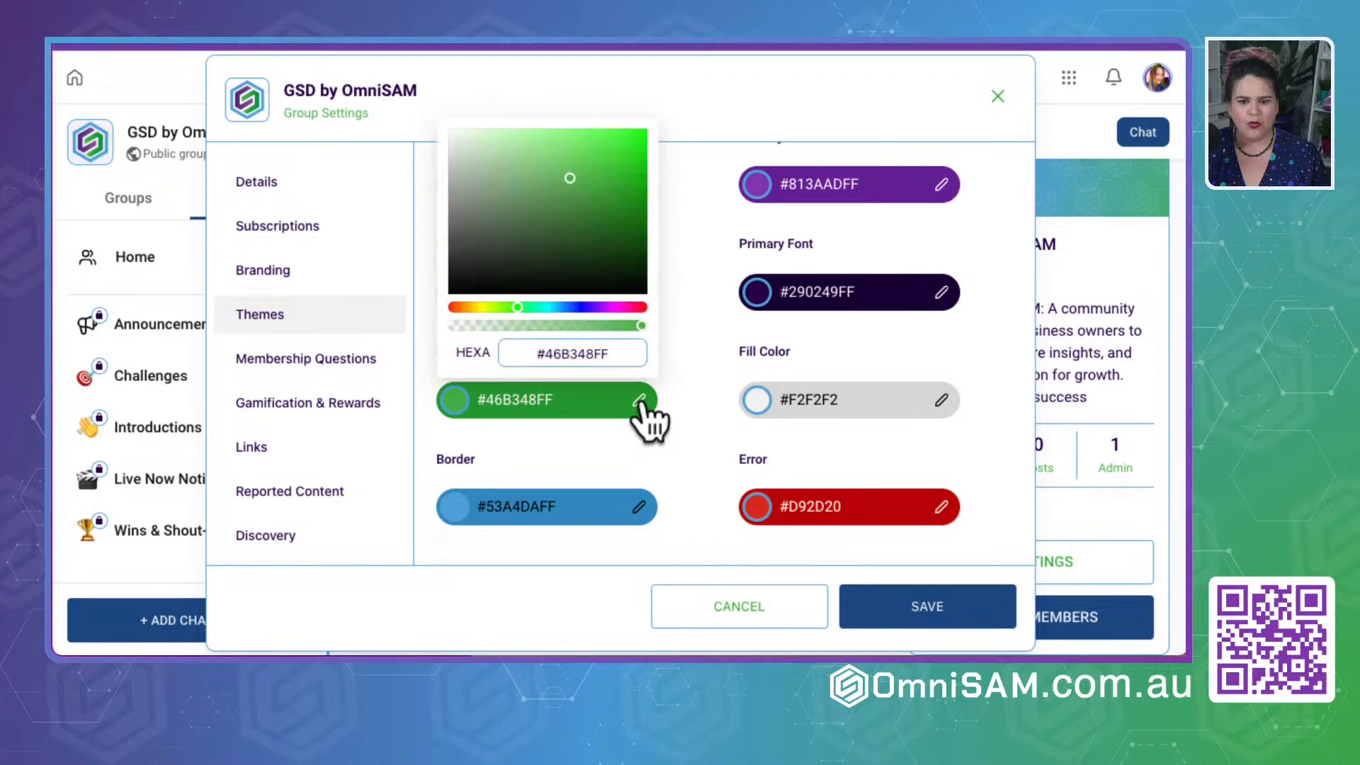
{"action": "double_click", "coordinate": [569, 354]}
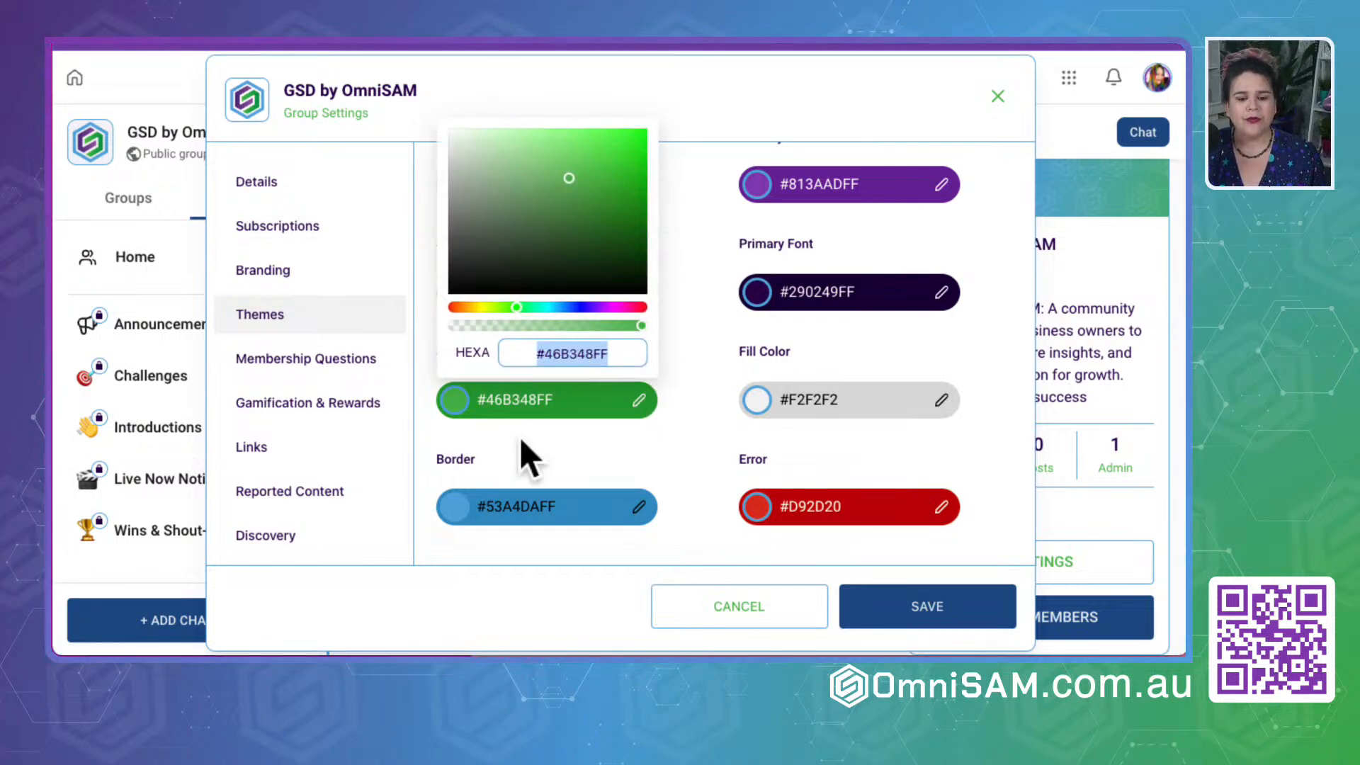
{"action": "left_click", "coordinate": [517, 516]}
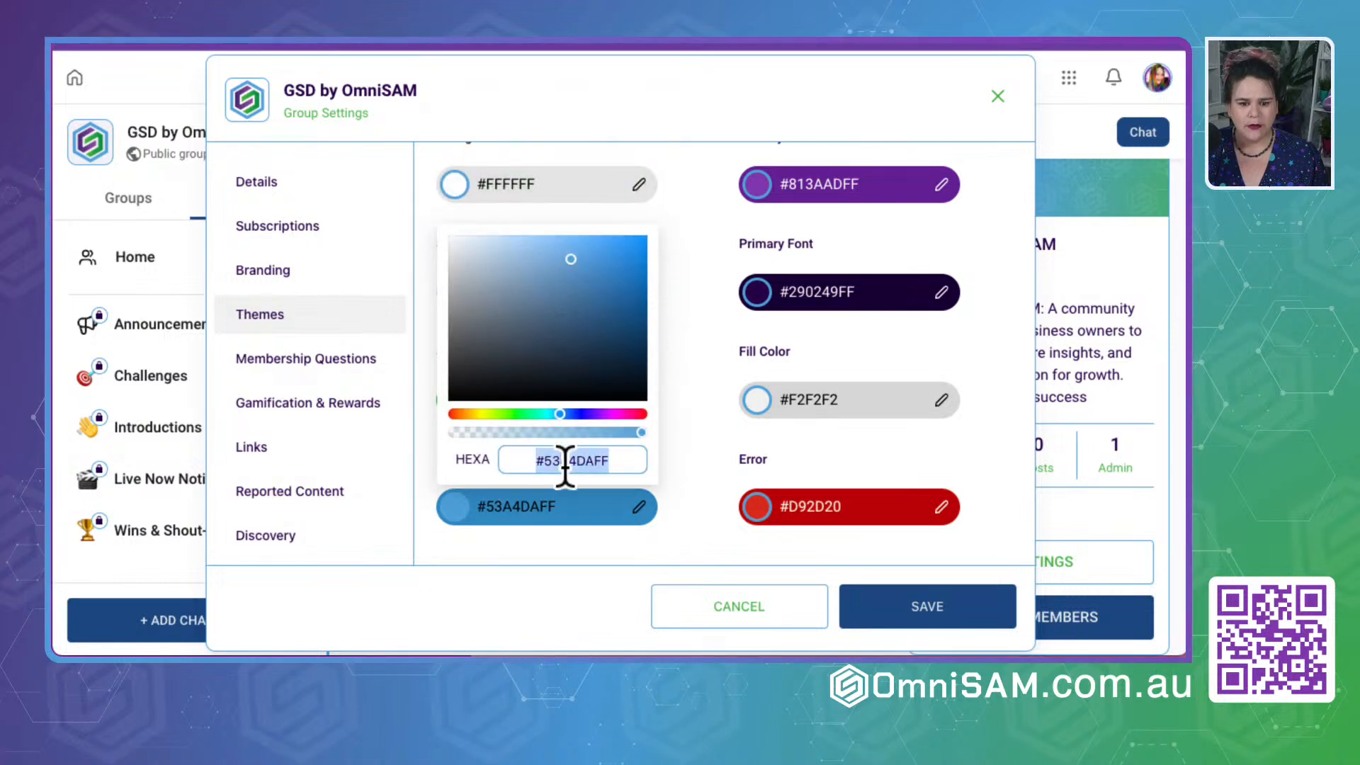
{"action": "left_click", "coordinate": [688, 413]}
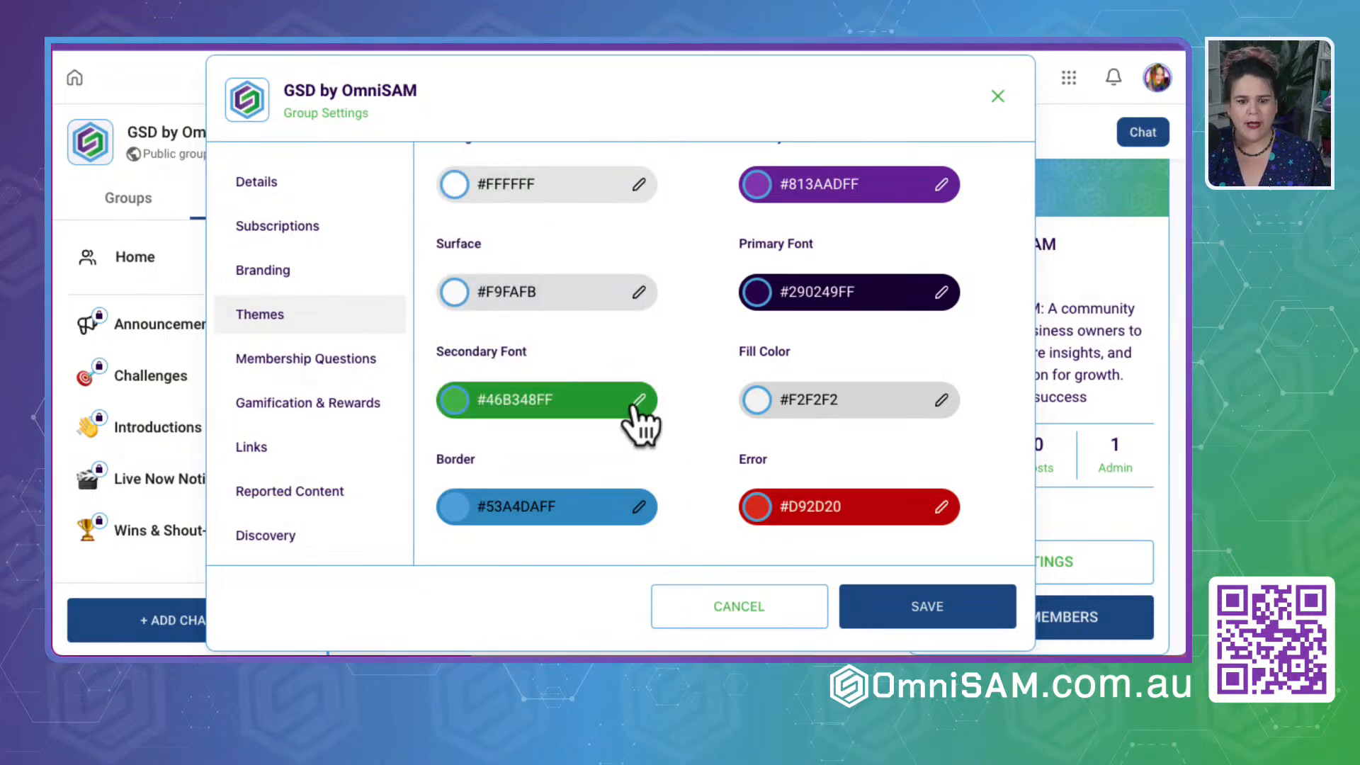
{"action": "left_click", "coordinate": [620, 401]}
{"action": "left_click", "coordinate": [561, 354]}
{"action": "type", "text": "#53A4DAFF"}
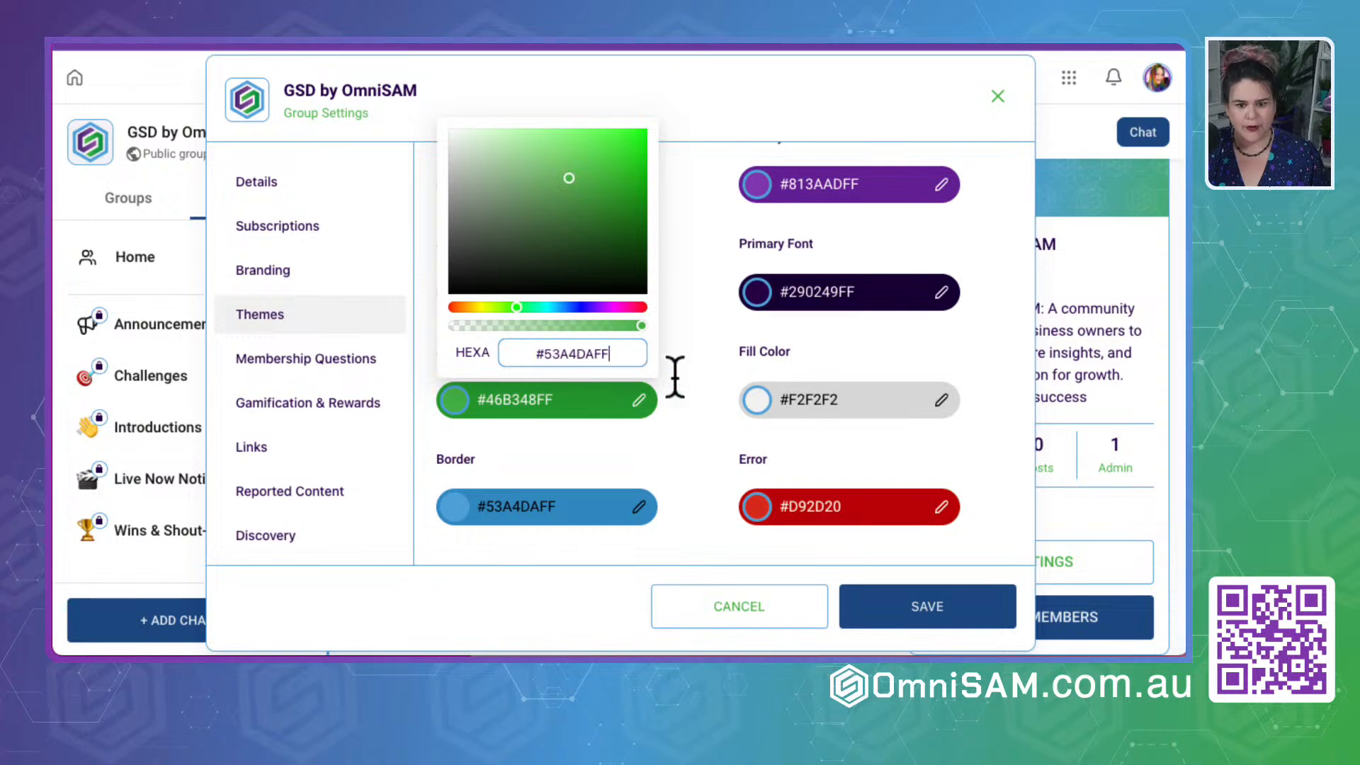
{"action": "left_click", "coordinate": [648, 546]}
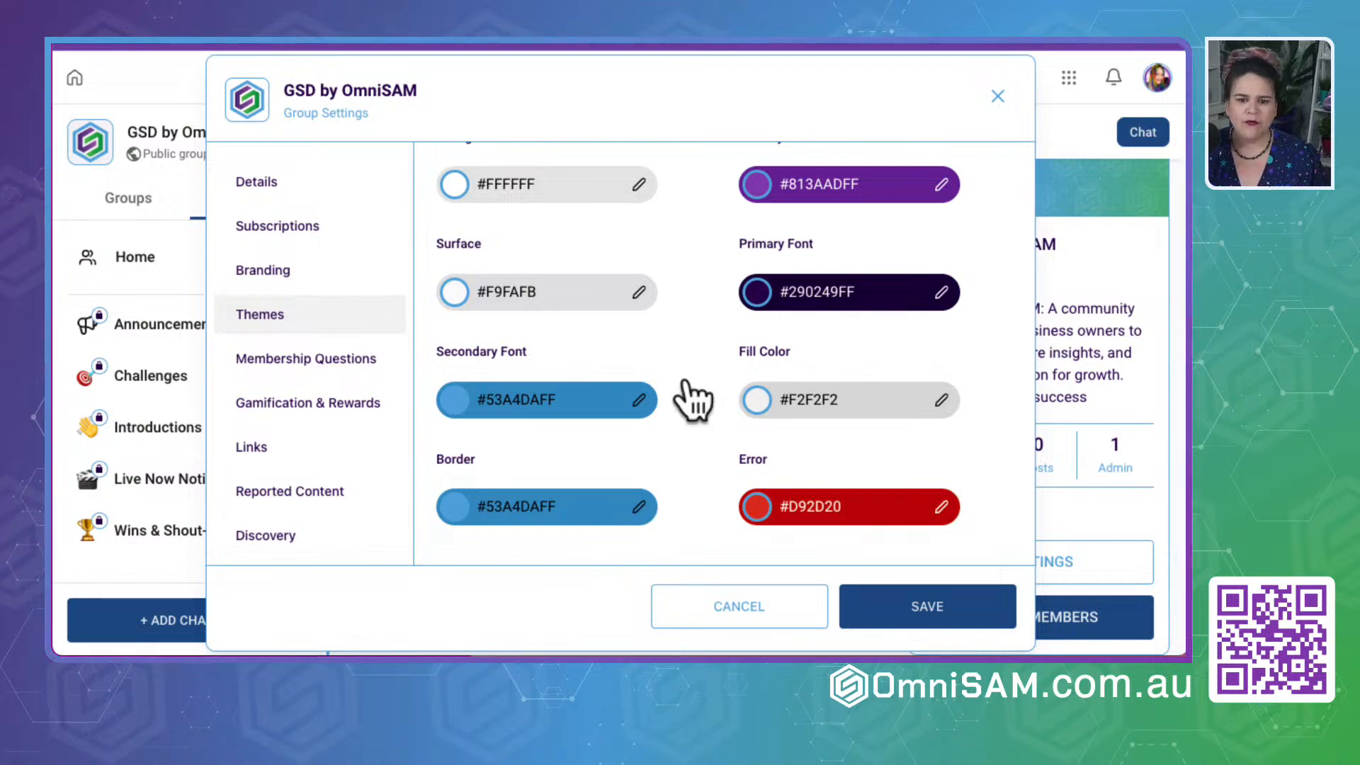
- Set the custom theme's Sidebar Background color to the dark purple #290249FF
{"action": "scroll", "coordinate": [604, 276], "scroll_direction": "up", "scroll_amount": 2}
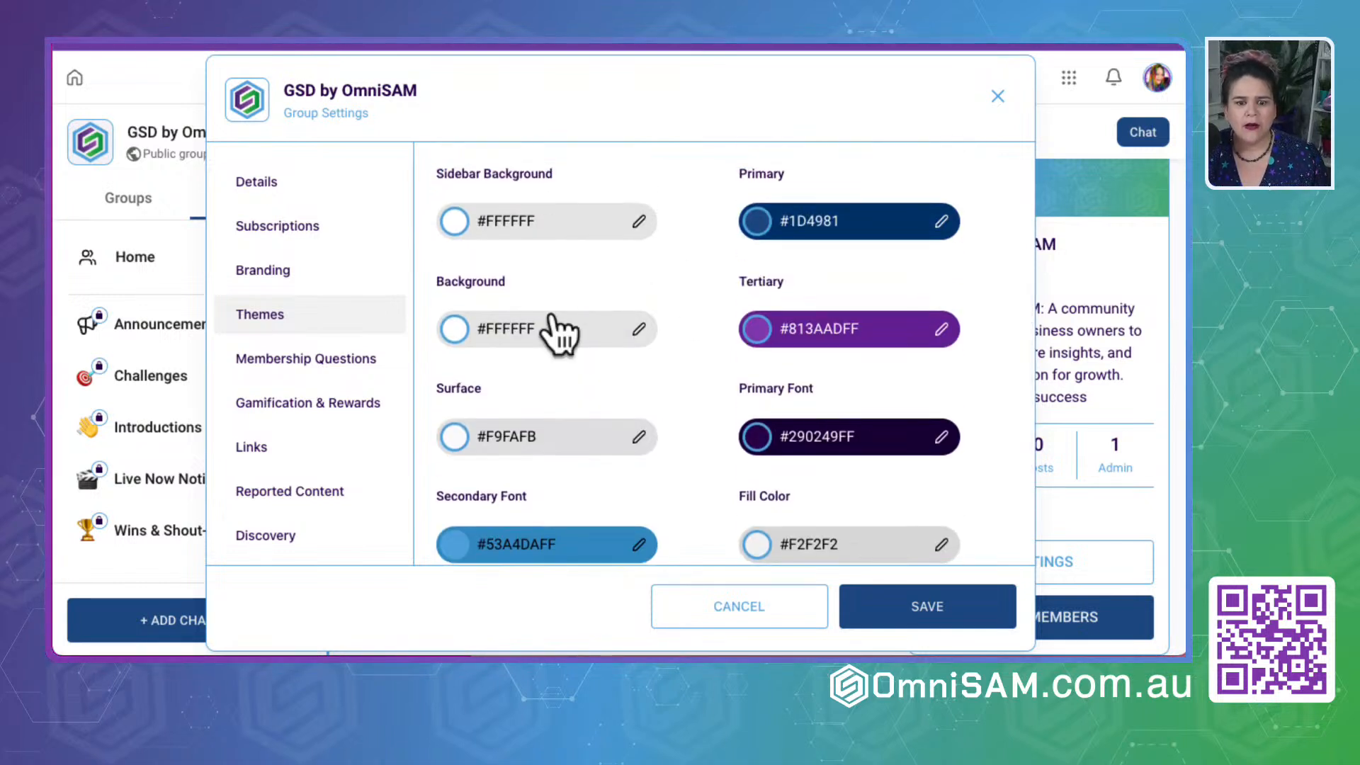
{"action": "scroll", "coordinate": [559, 334], "scroll_direction": "up", "scroll_amount": 2}
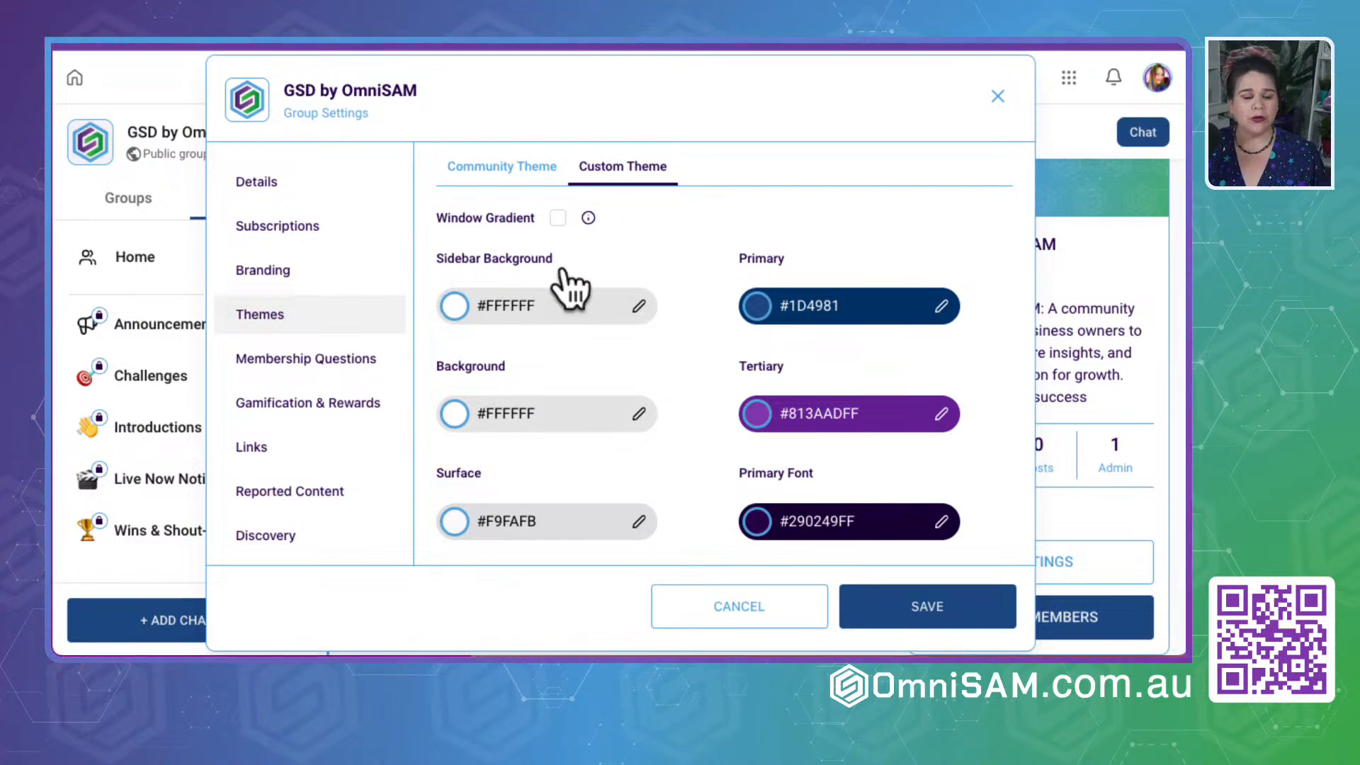
{"action": "left_click", "coordinate": [637, 308]}
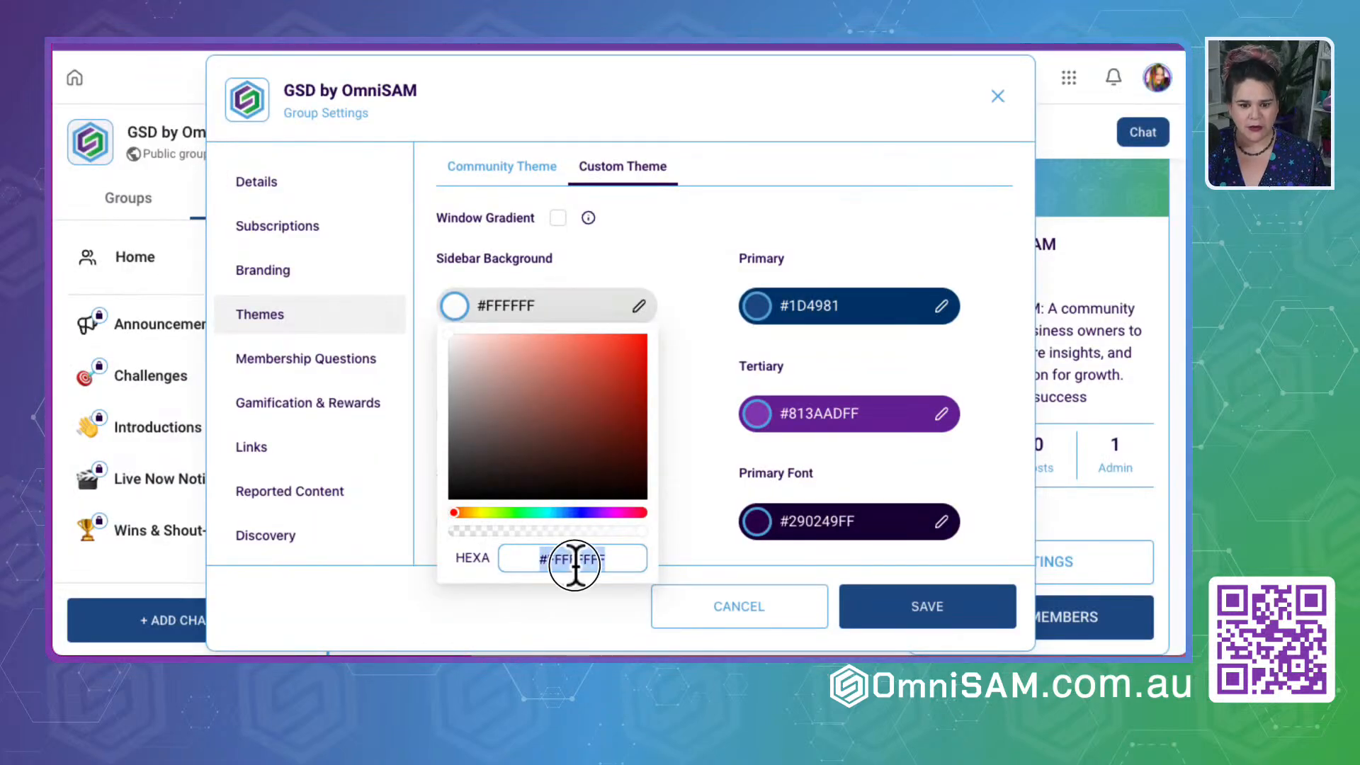
{"action": "type", "text": "#290249"}
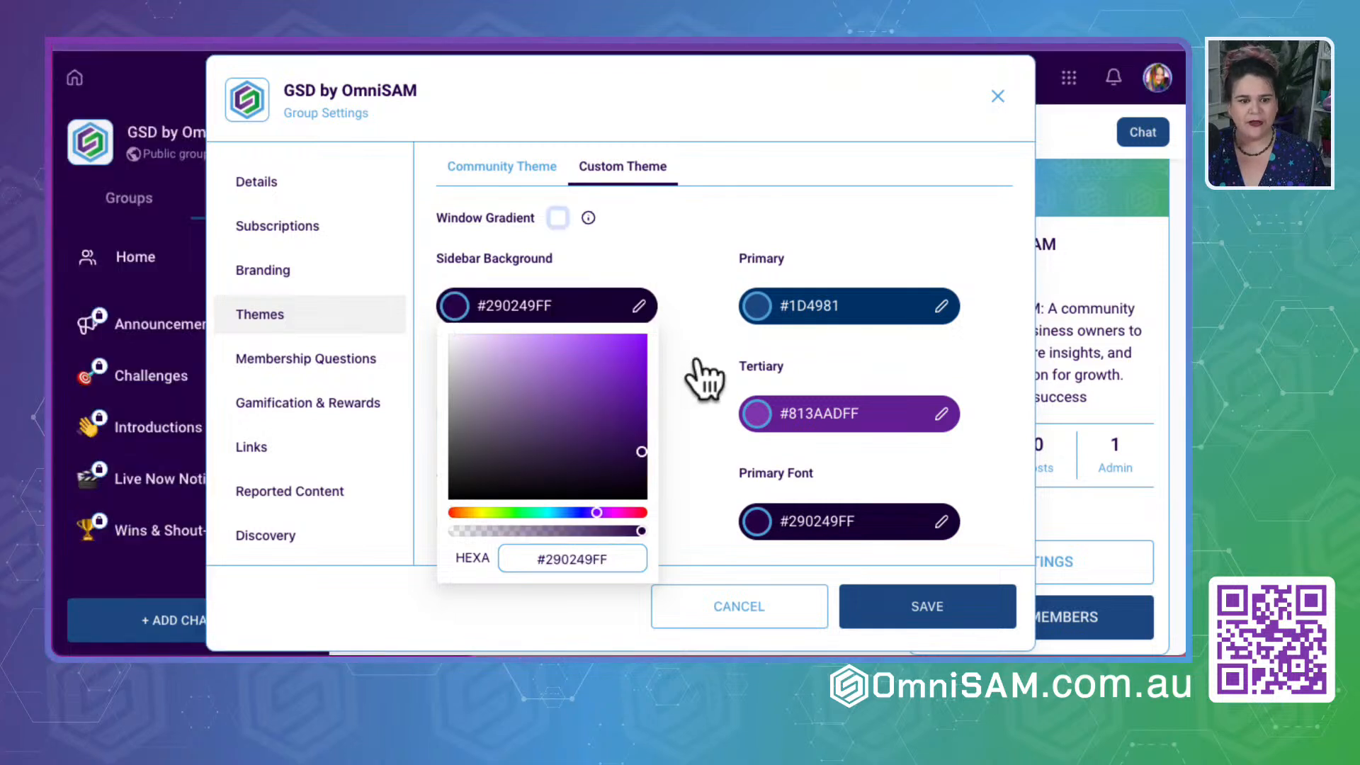
{"action": "left_click", "coordinate": [697, 361]}
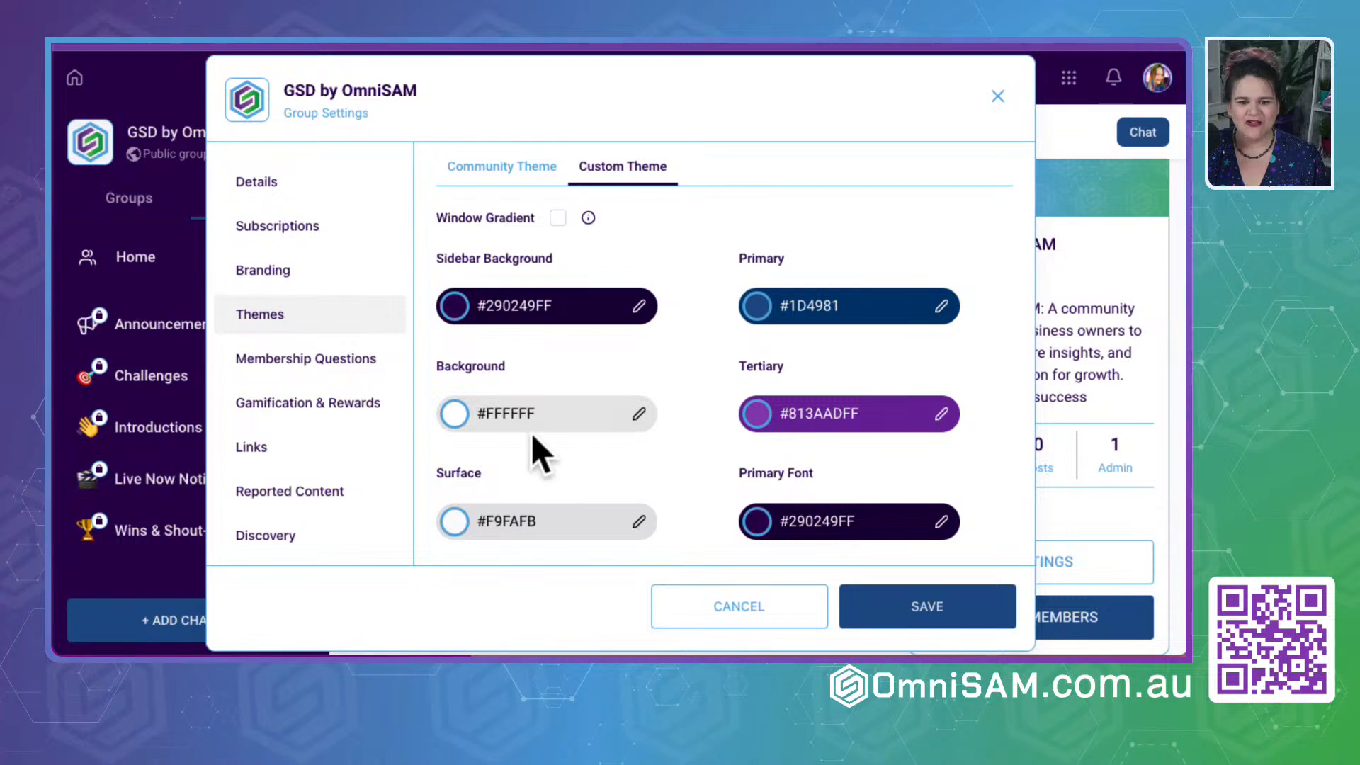
- Enable Window Gradient for the custom theme, check its explanation and review the theme's color settings
{"action": "left_click", "coordinate": [558, 219]}
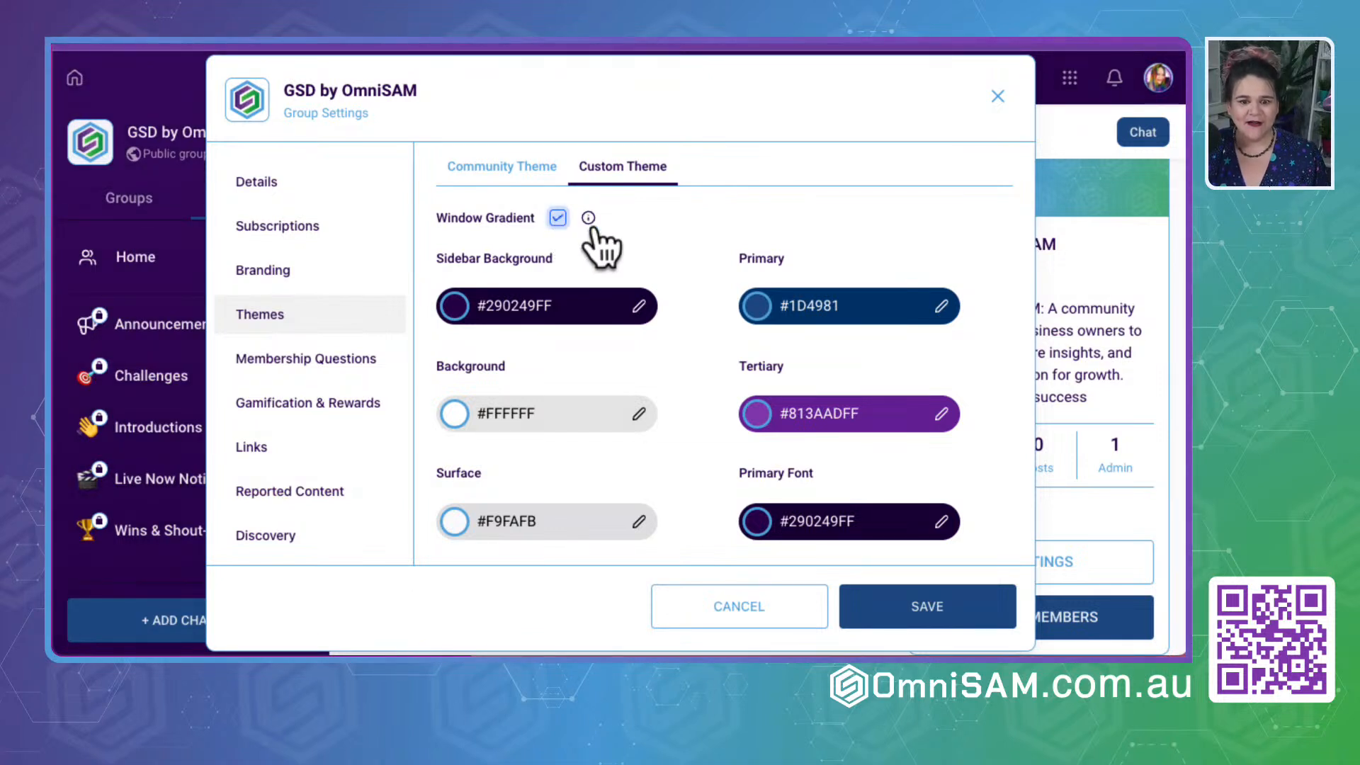
{"action": "mouse_move", "coordinate": [589, 219]}
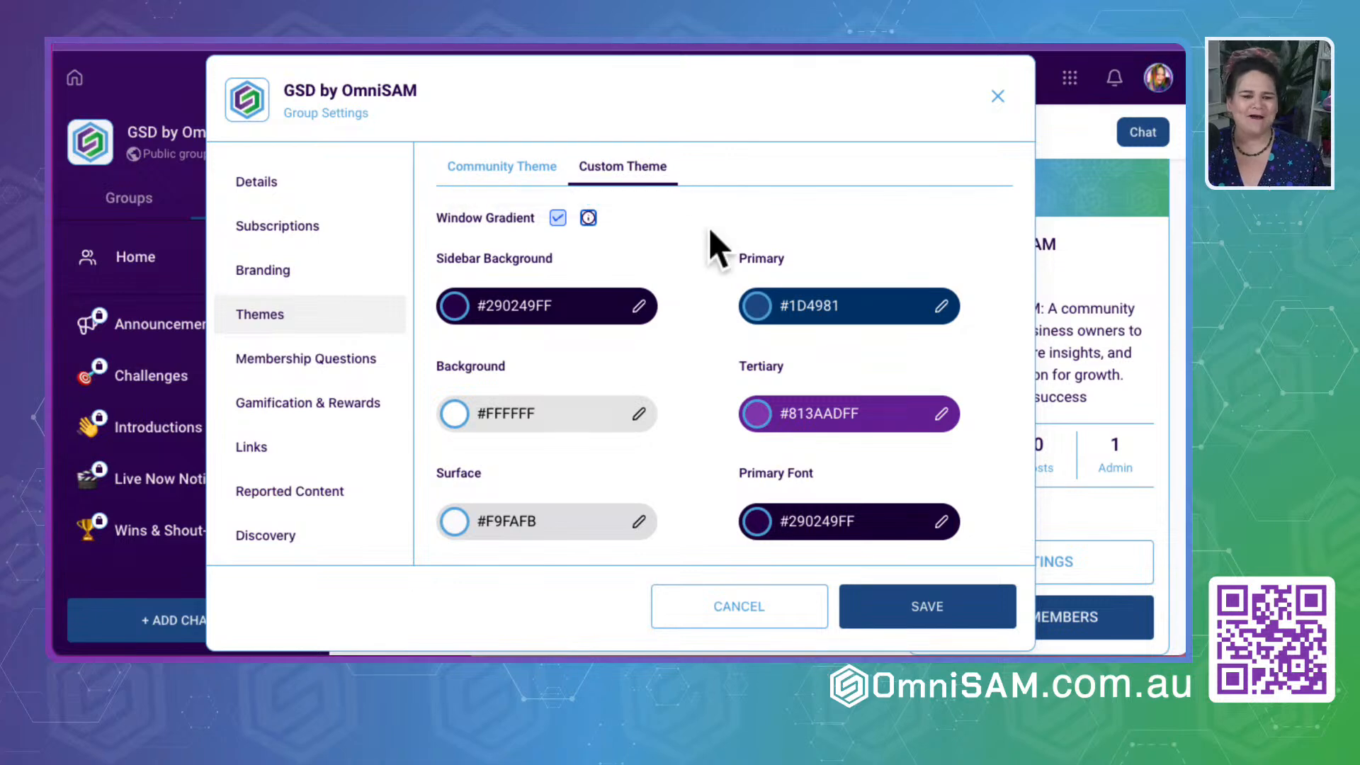
{"action": "scroll", "coordinate": [692, 280], "scroll_direction": "up", "scroll_amount": 3}
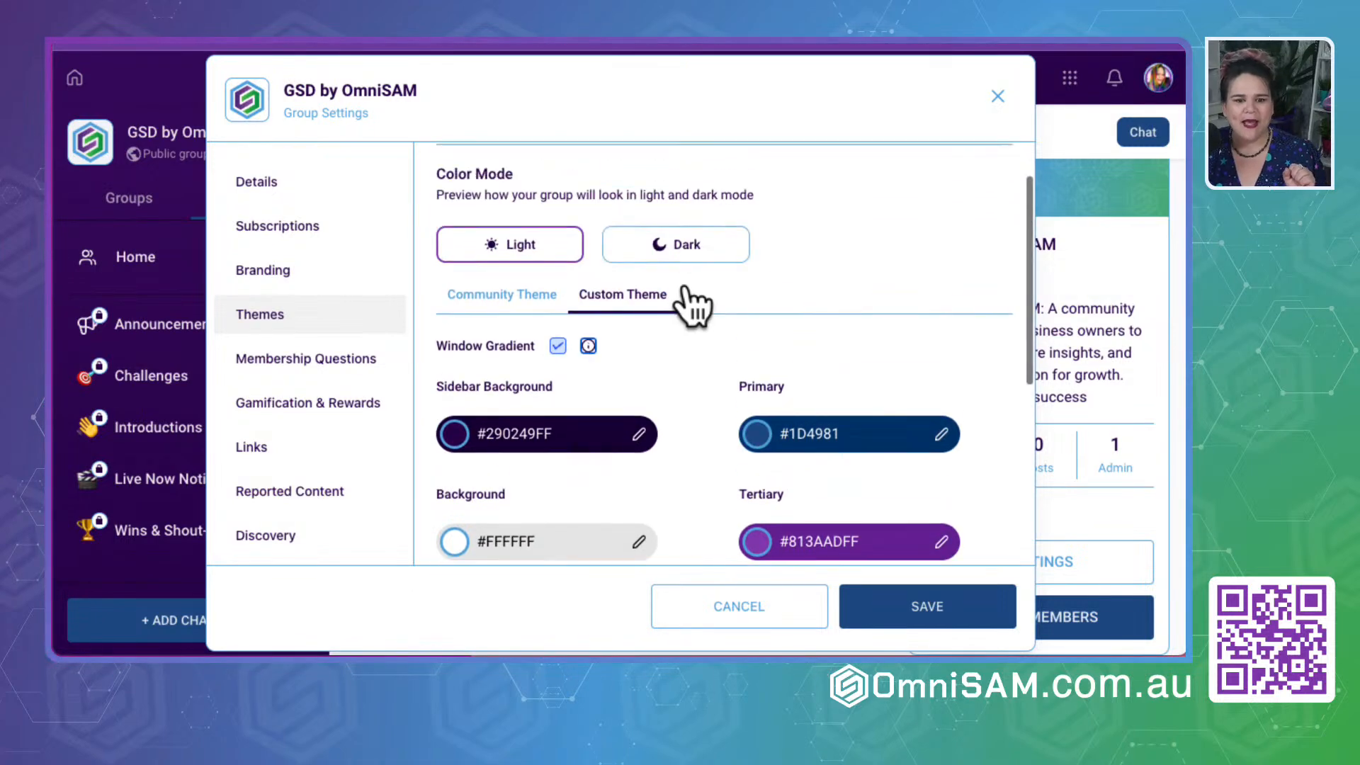
{"action": "scroll", "coordinate": [680, 434], "scroll_direction": "down", "scroll_amount": 3}
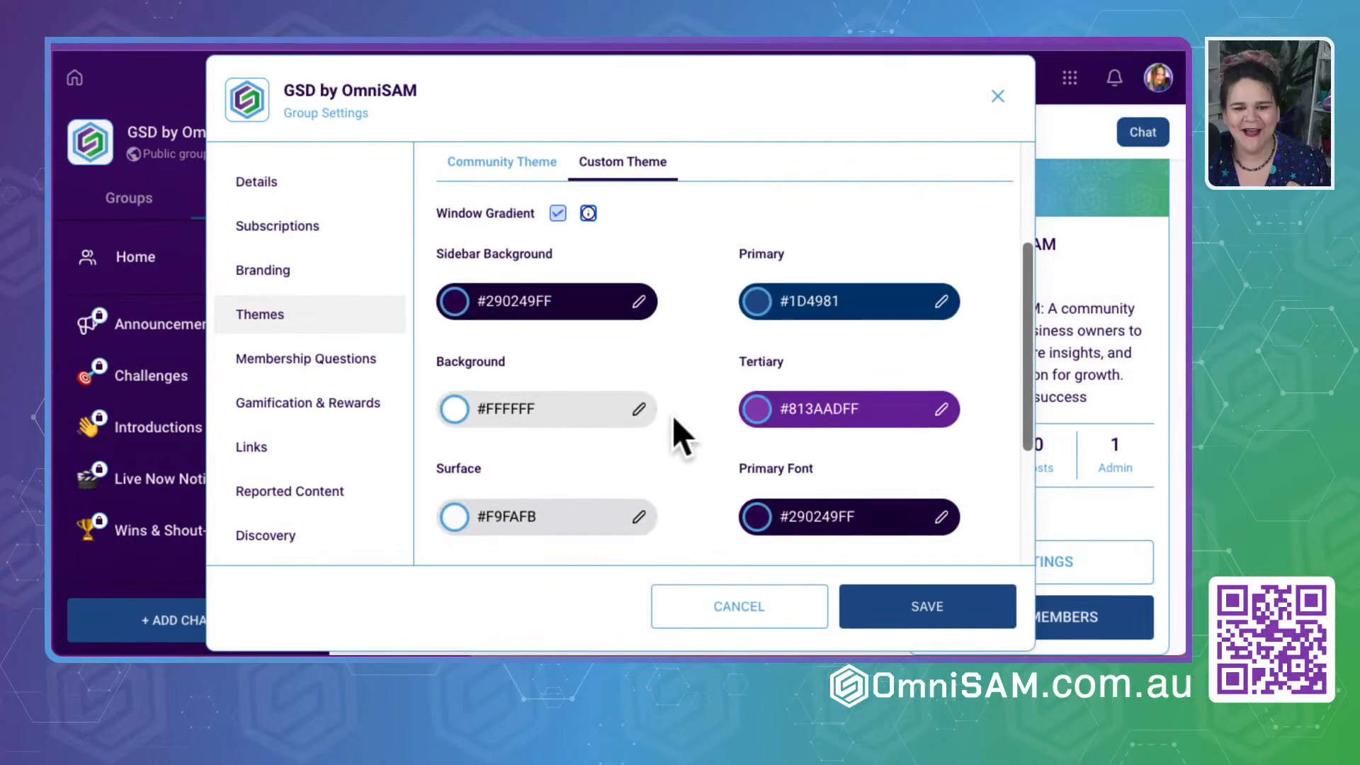
{"action": "scroll", "coordinate": [672, 432], "scroll_direction": "down", "scroll_amount": 3}
{"action": "scroll", "coordinate": [673, 432], "scroll_direction": "up", "scroll_amount": 6}
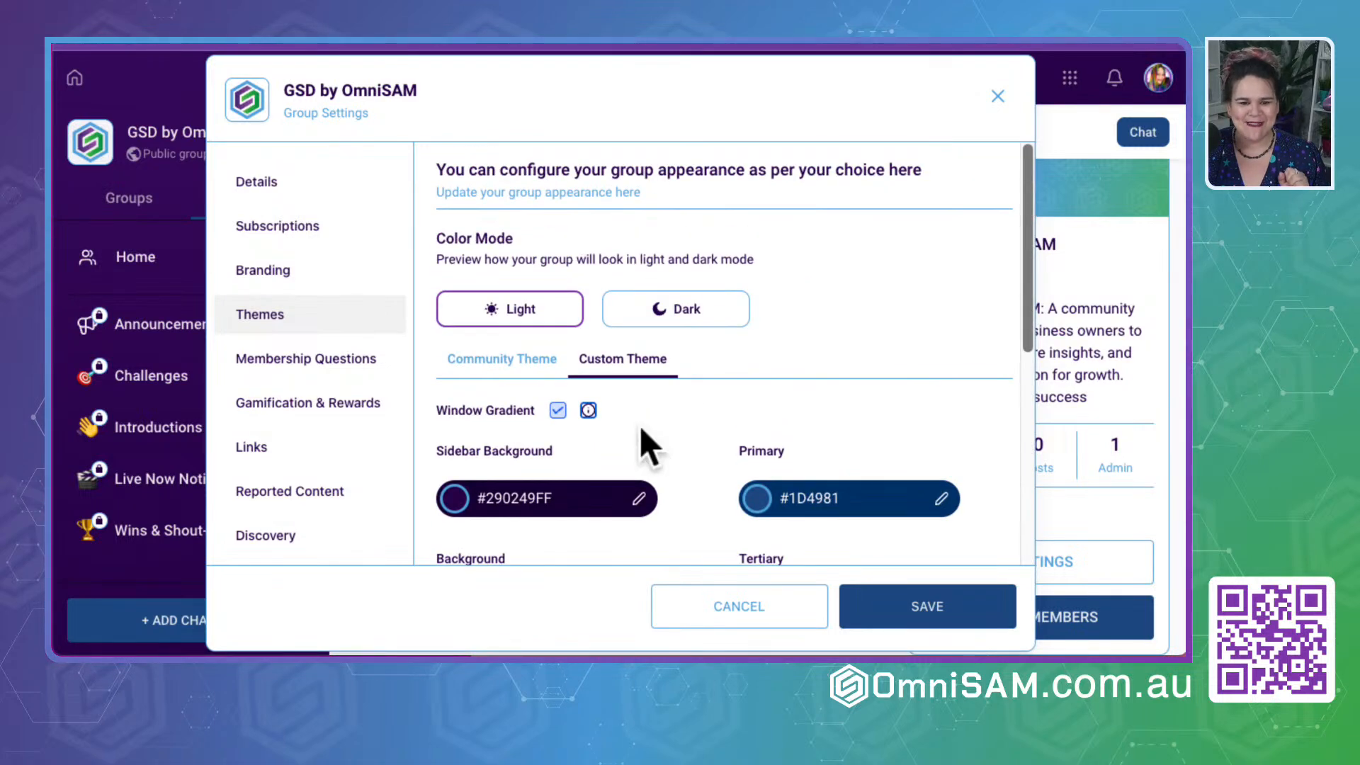
{"action": "left_click_drag", "start_coordinate": [434, 409], "coordinate": [579, 415]}
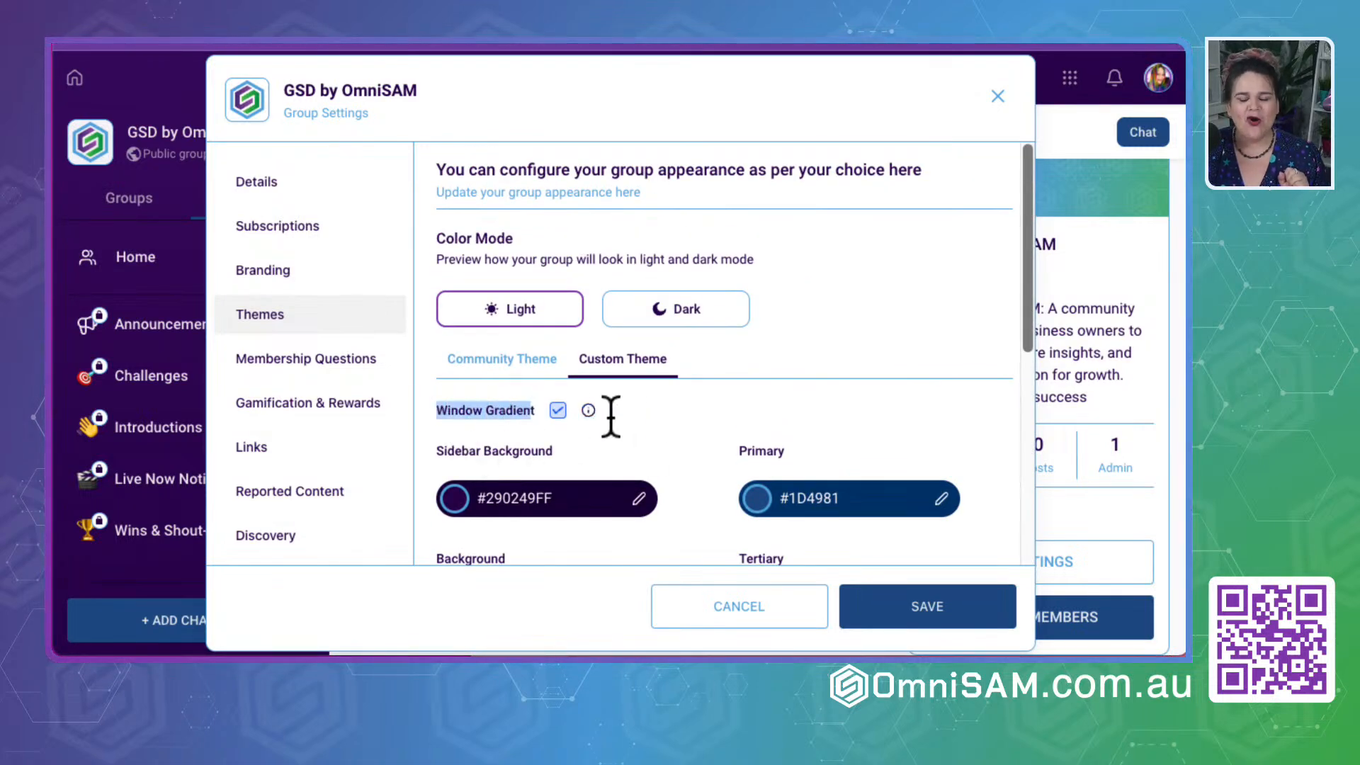
{"action": "scroll", "coordinate": [656, 418], "scroll_direction": "down", "scroll_amount": 2}
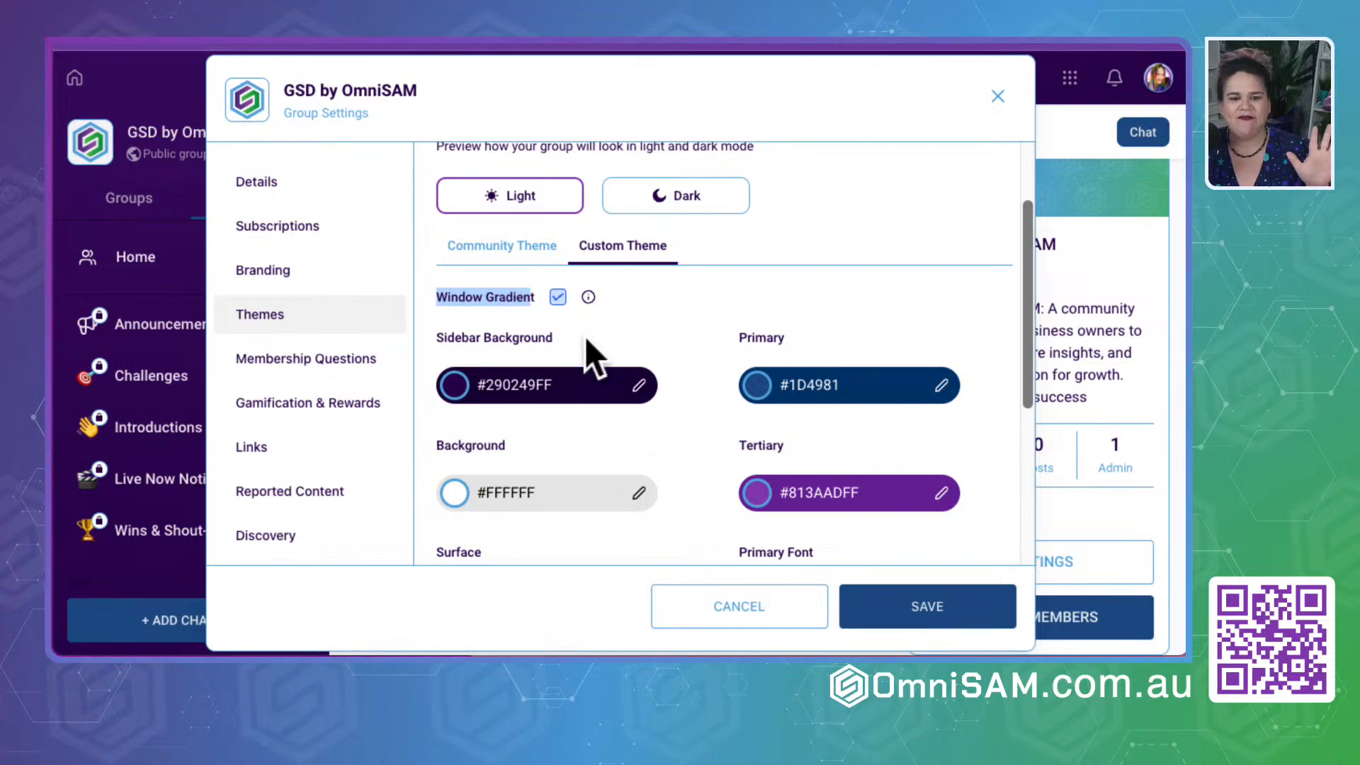
{"action": "mouse_move", "coordinate": [588, 297]}
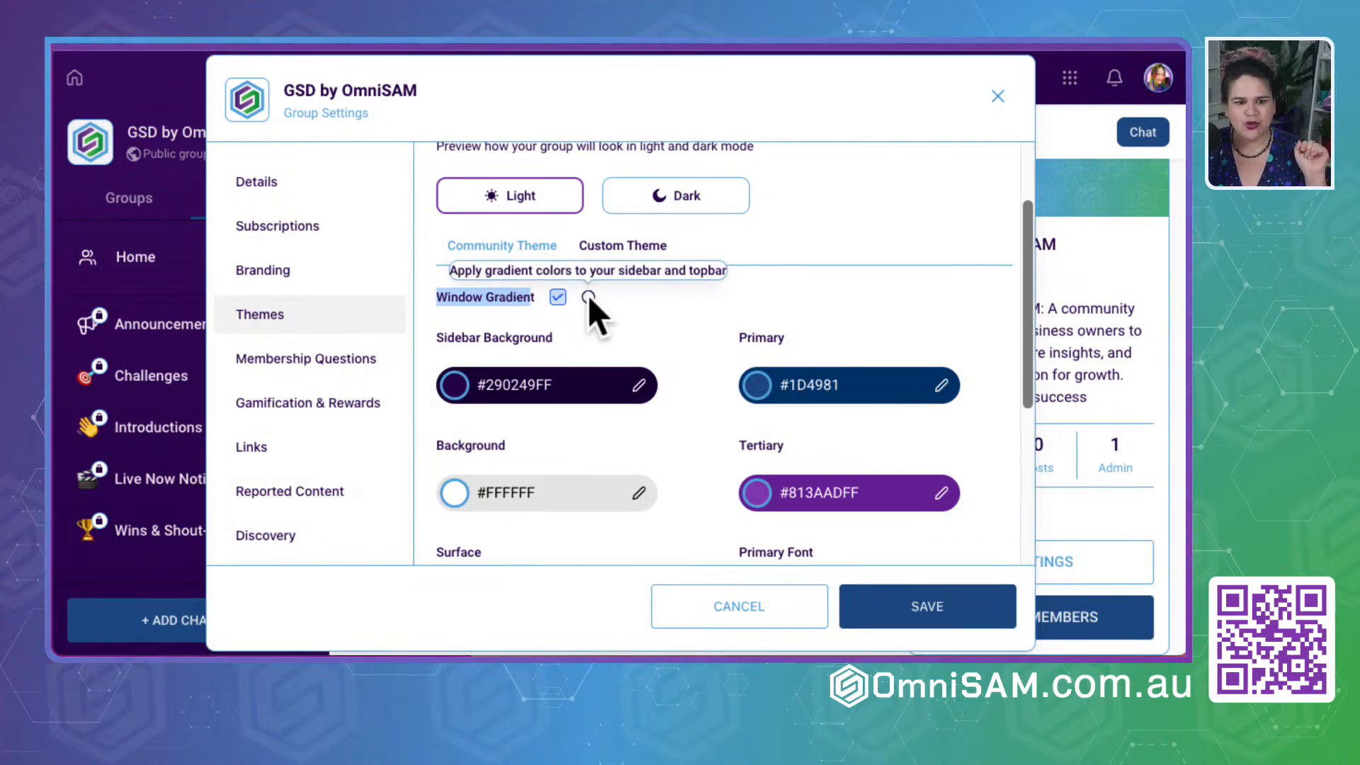
{"action": "scroll", "coordinate": [640, 309], "scroll_direction": "down", "scroll_amount": 2}
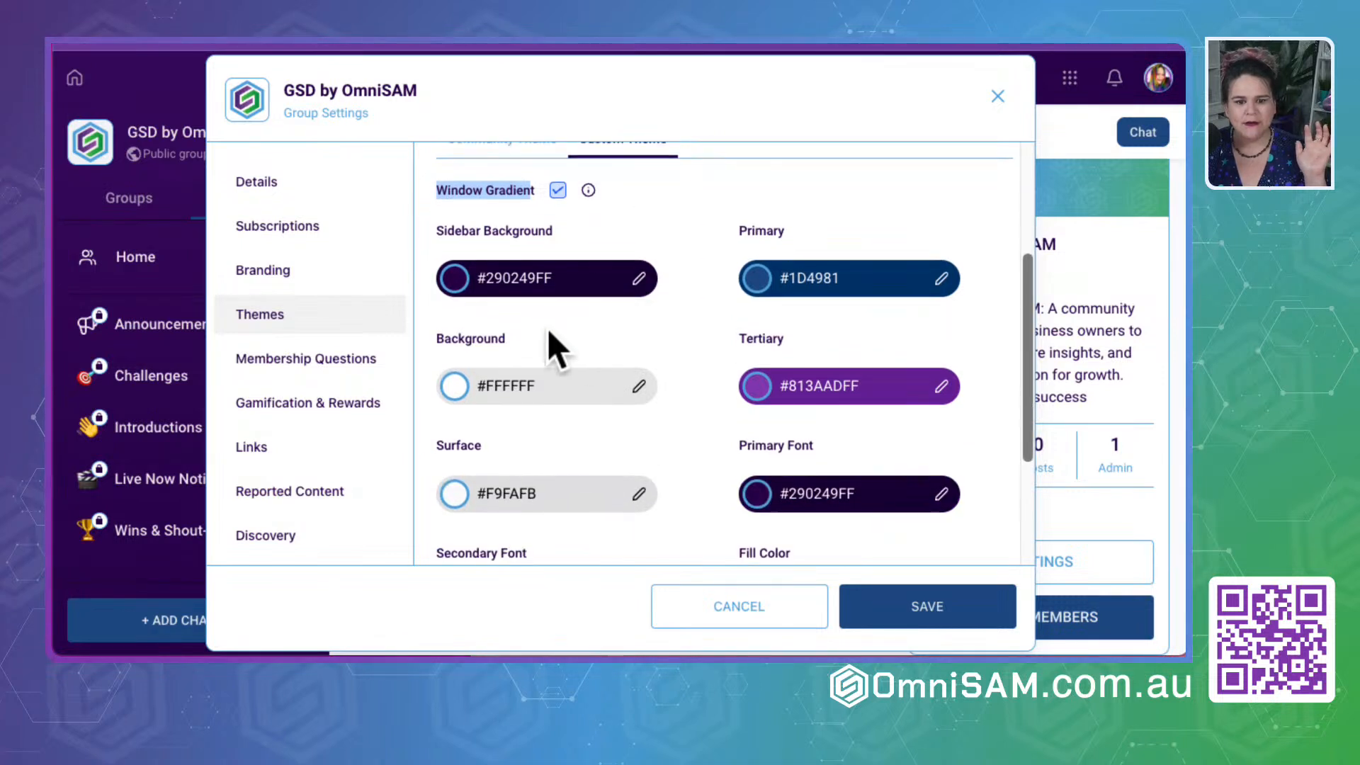
{"action": "left_click", "coordinate": [639, 279]}
{"action": "left_click", "coordinate": [702, 361]}
{"action": "scroll", "coordinate": [680, 408], "scroll_direction": "down", "scroll_amount": 4}
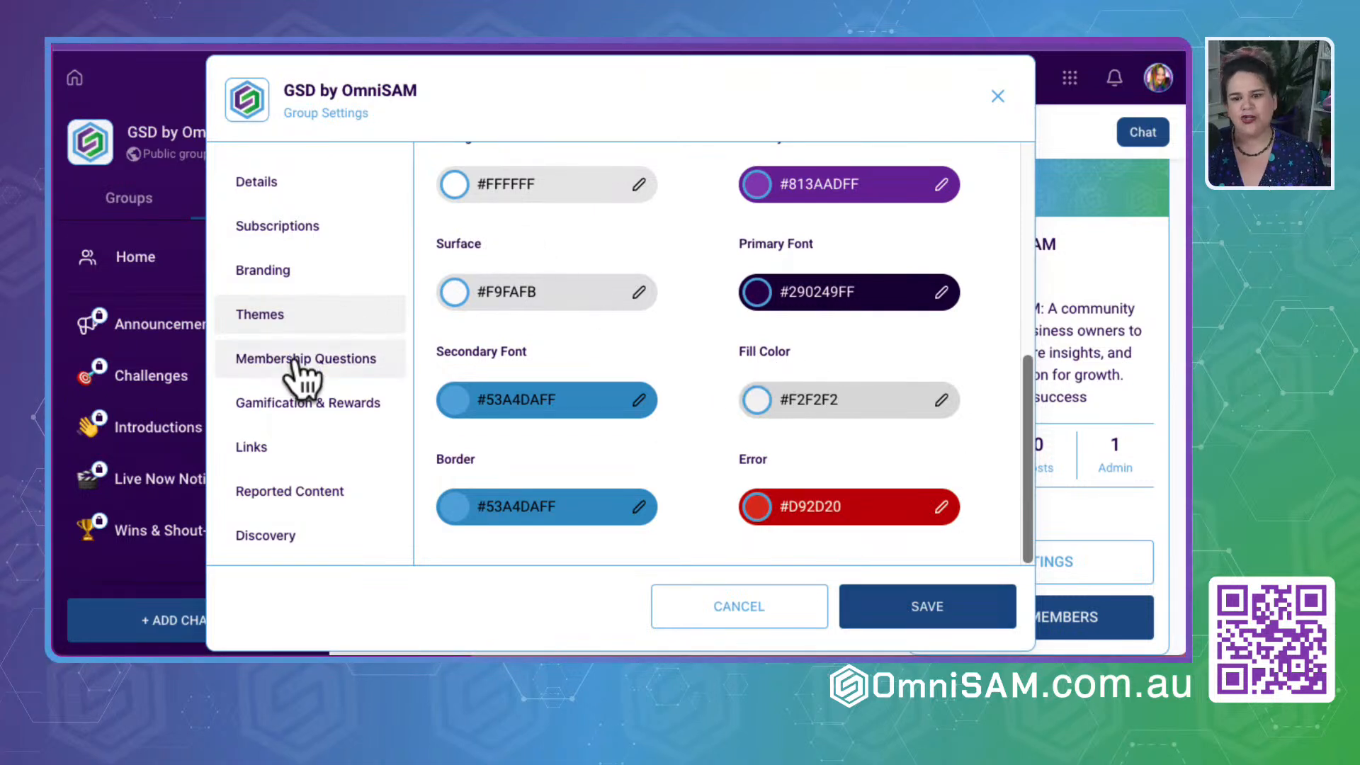
- Add and save a Textbox membership question reading "How long have you been in business and who do you serve?"
{"action": "left_click", "coordinate": [303, 379]}
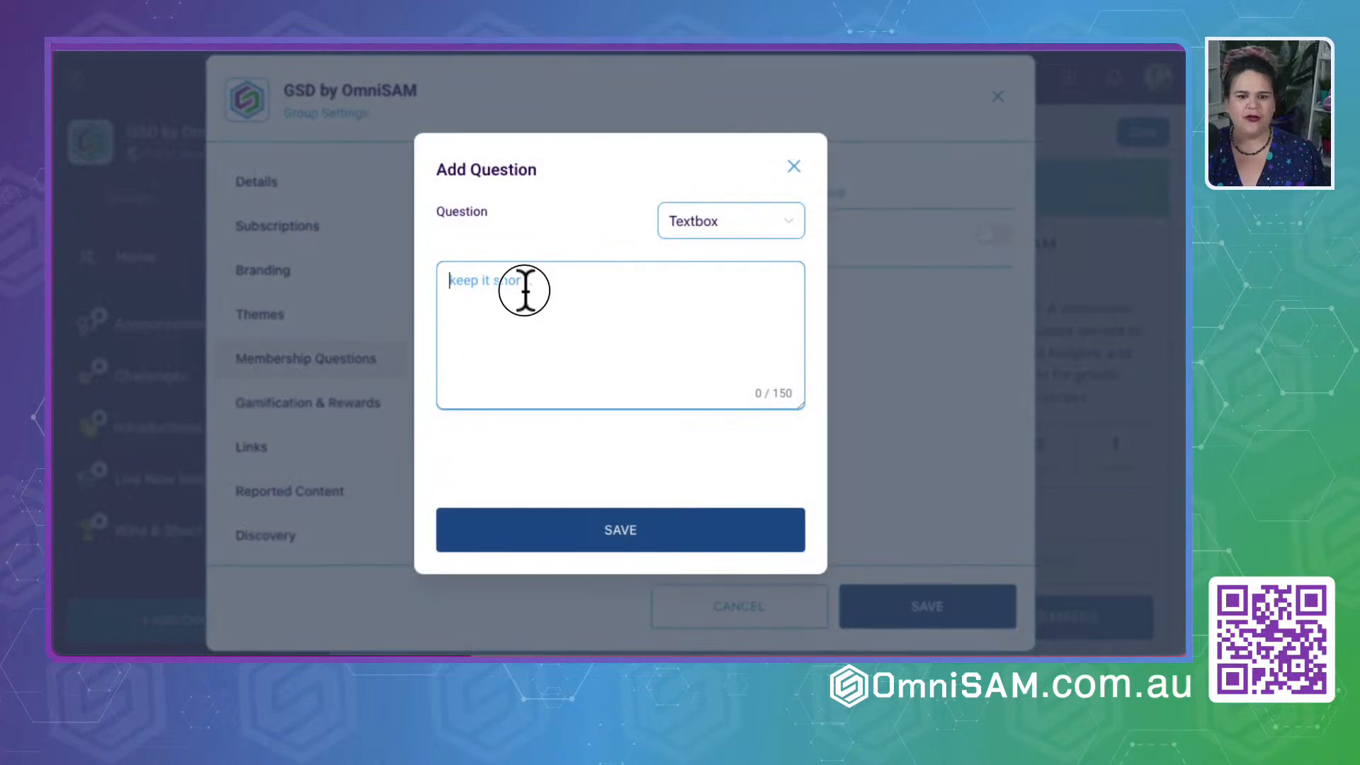
{"action": "left_click", "coordinate": [735, 221]}
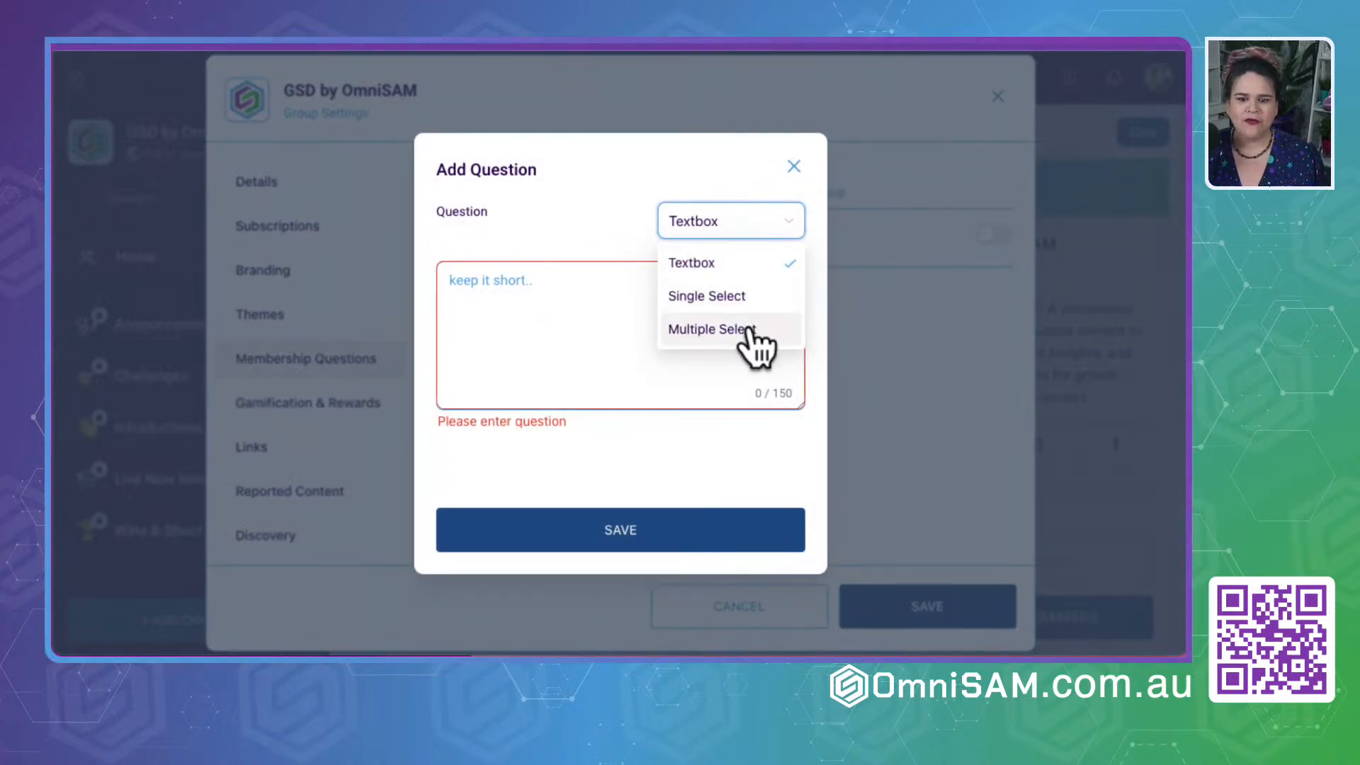
{"action": "left_click", "coordinate": [684, 264]}
{"action": "left_click", "coordinate": [521, 289]}
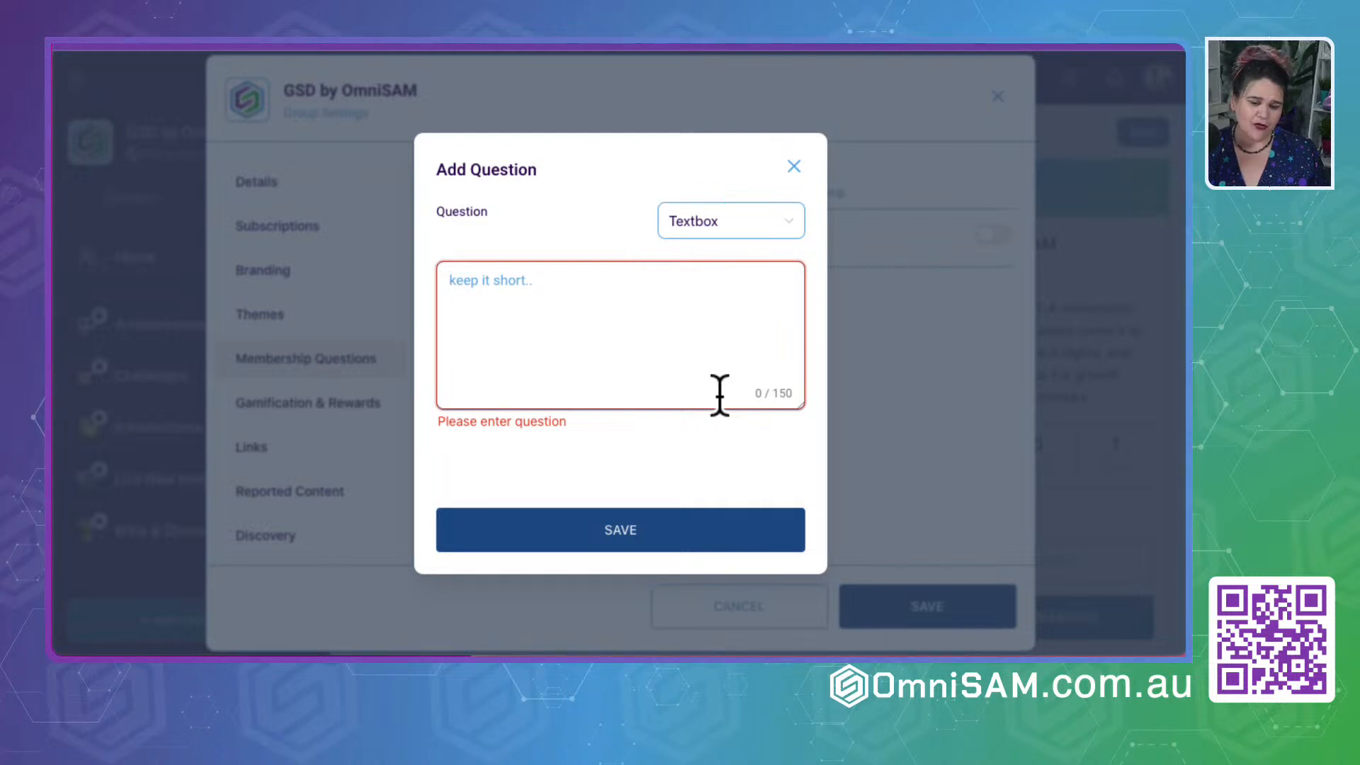
{"action": "type", "text": "What"}
{"action": "key", "text": "BackSpace"}
{"action": "key", "text": "BackSpace"}
{"action": "key", "text": "BackSpace"}
{"action": "type", "text": "How ,ong"}
{"action": "key", "text": "BackSpace"}
{"action": "key", "text": "BackSpace"}
{"action": "key", "text": "BackSpace"}
{"action": "key", "text": "BackSpace"}
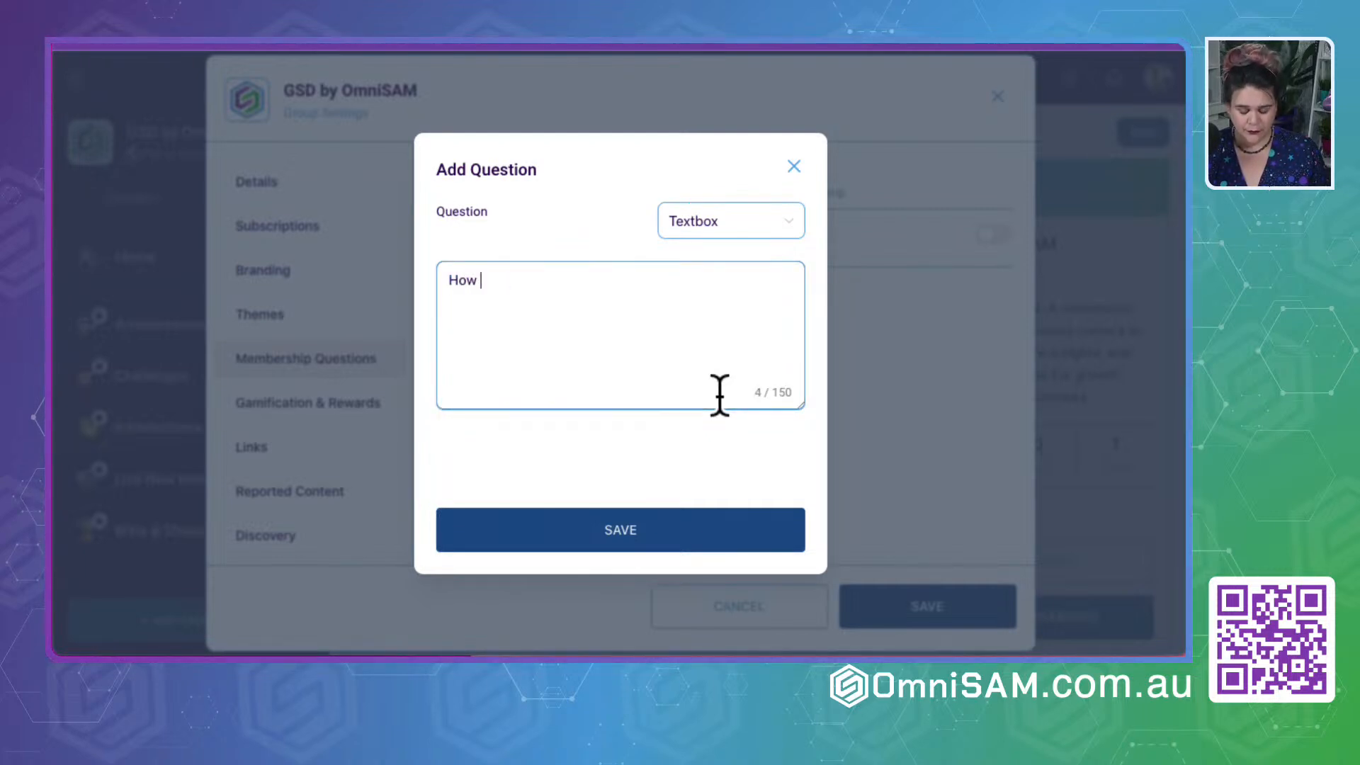
{"action": "type", "text": "long have you been in busin"}
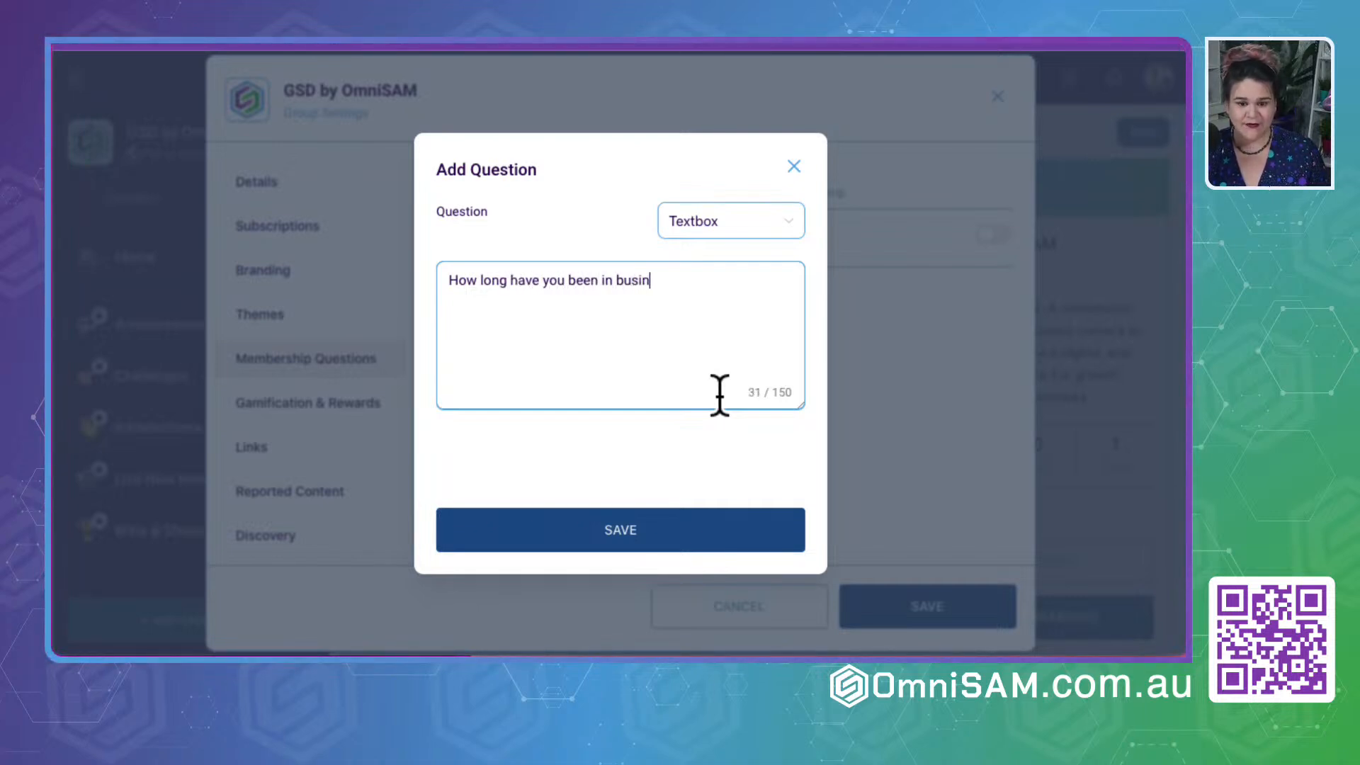
{"action": "type", "text": "ess and who do you serve?"}
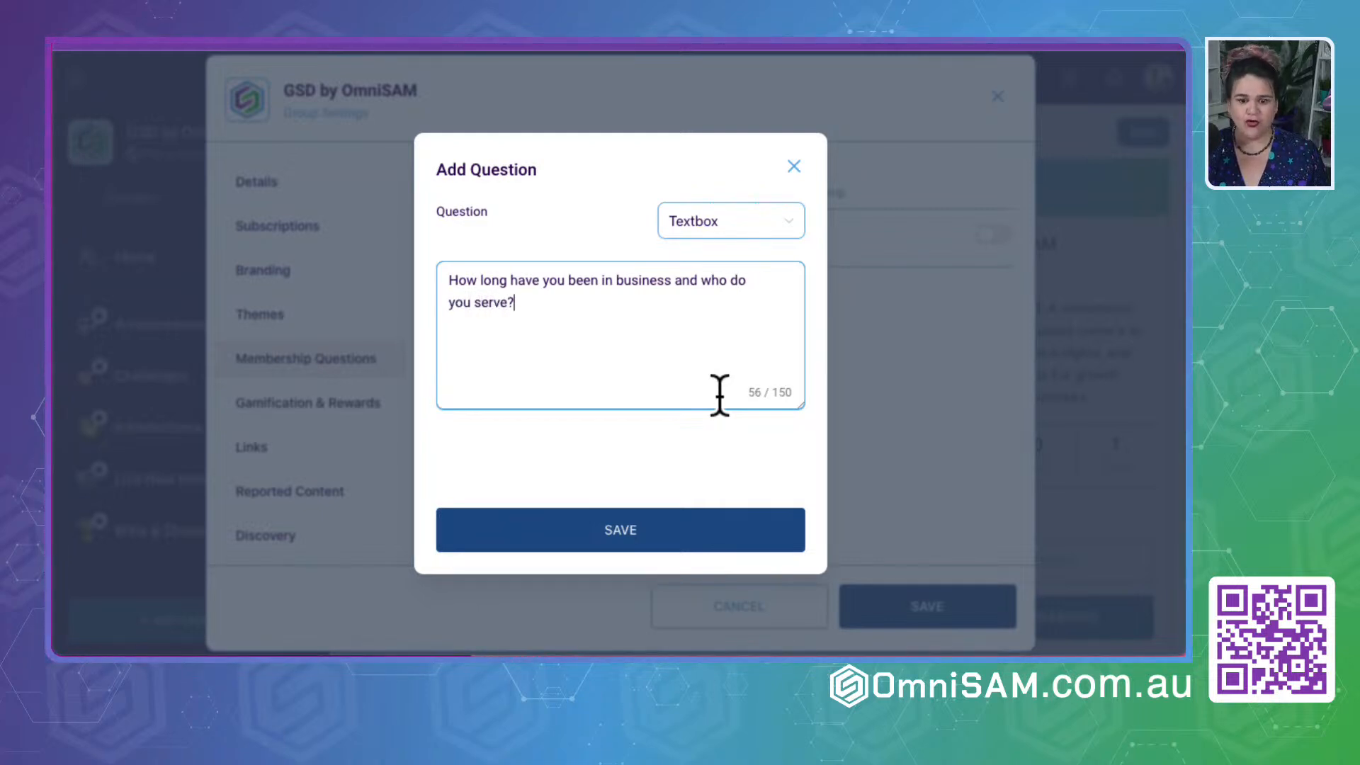
{"action": "left_click", "coordinate": [661, 531]}
- Add and save a Textbox membership question: "What is your biggest challenge when it comes to your sales and marketing automation?"
{"action": "left_click", "coordinate": [537, 435]}
{"action": "type", "text": "What is your"}
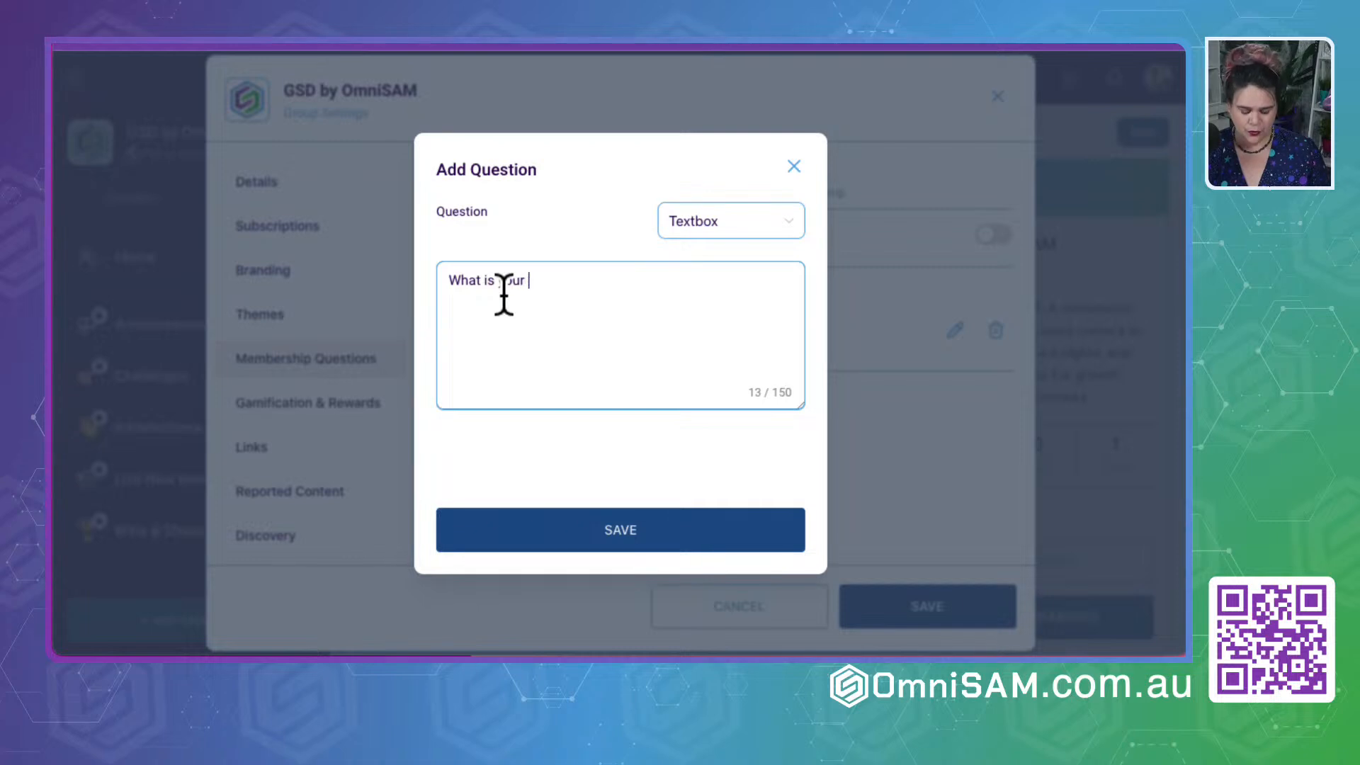
{"action": "type", "text": " biggest challenge when it"}
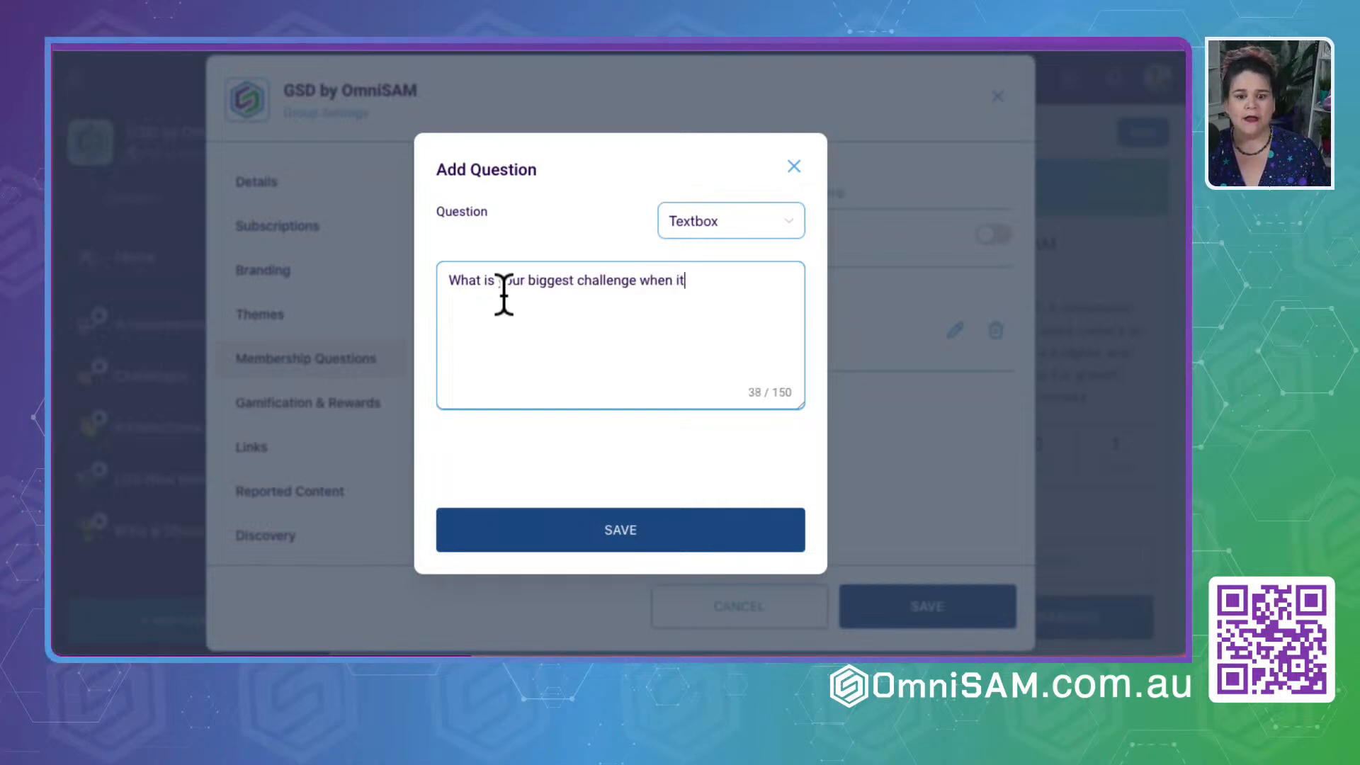
{"action": "type", "text": " comes to your sales an"}
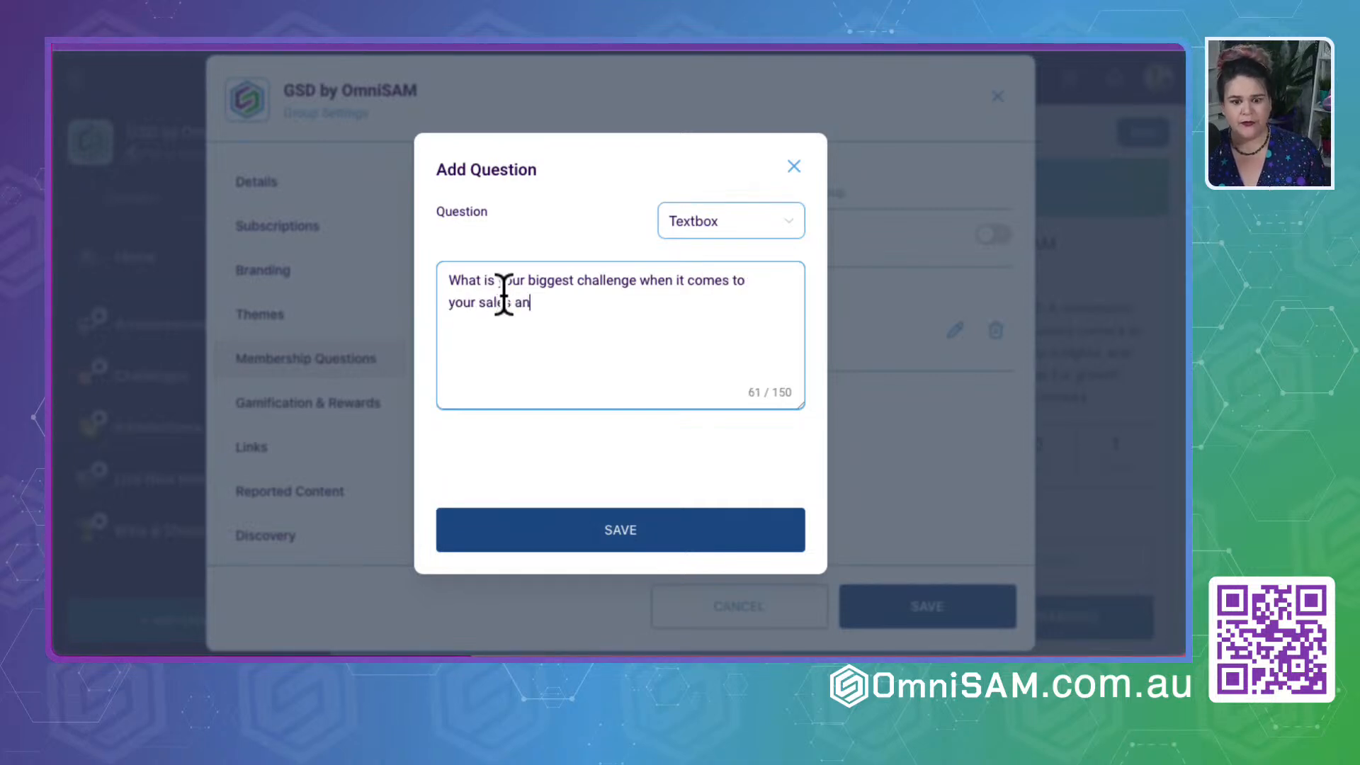
{"action": "type", "text": "d marke"}
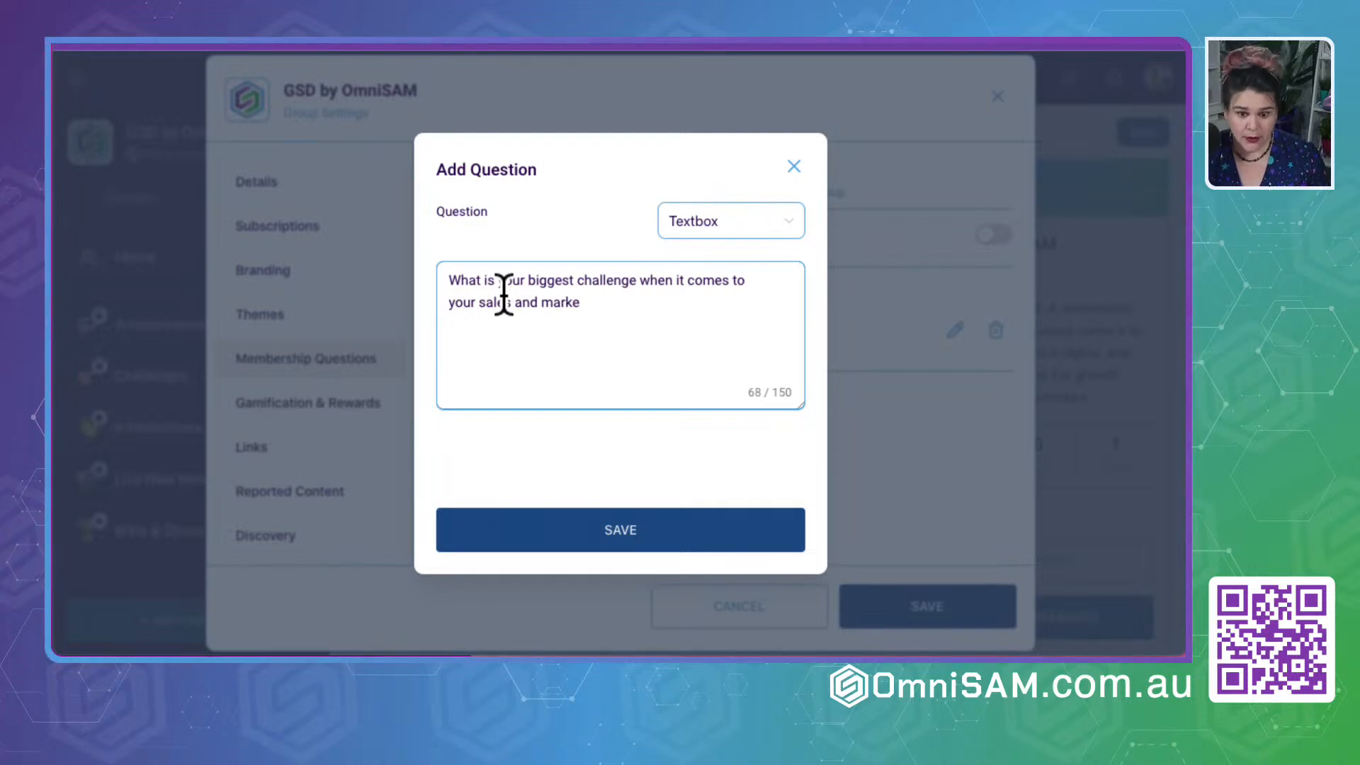
{"action": "type", "text": "ting aut"}
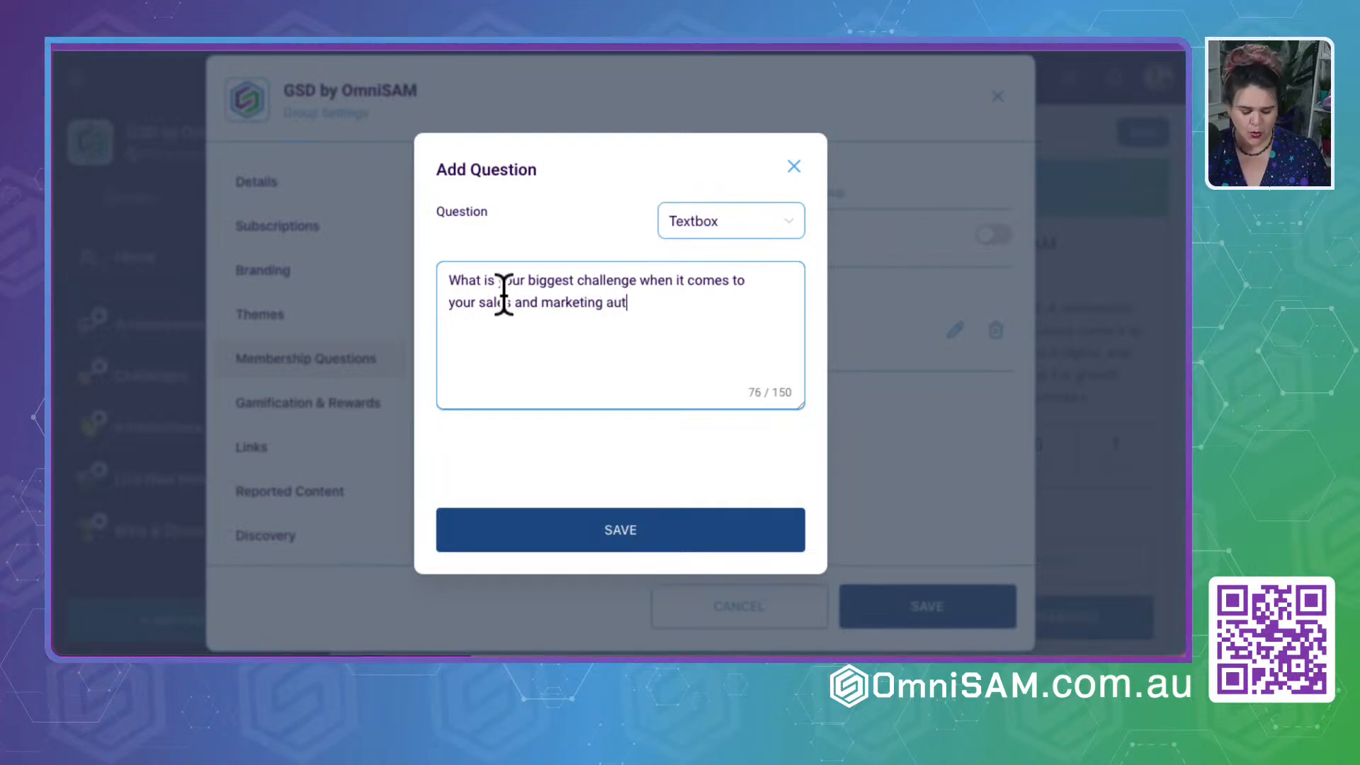
{"action": "type", "text": "omation?"}
{"action": "left_click", "coordinate": [592, 542]}
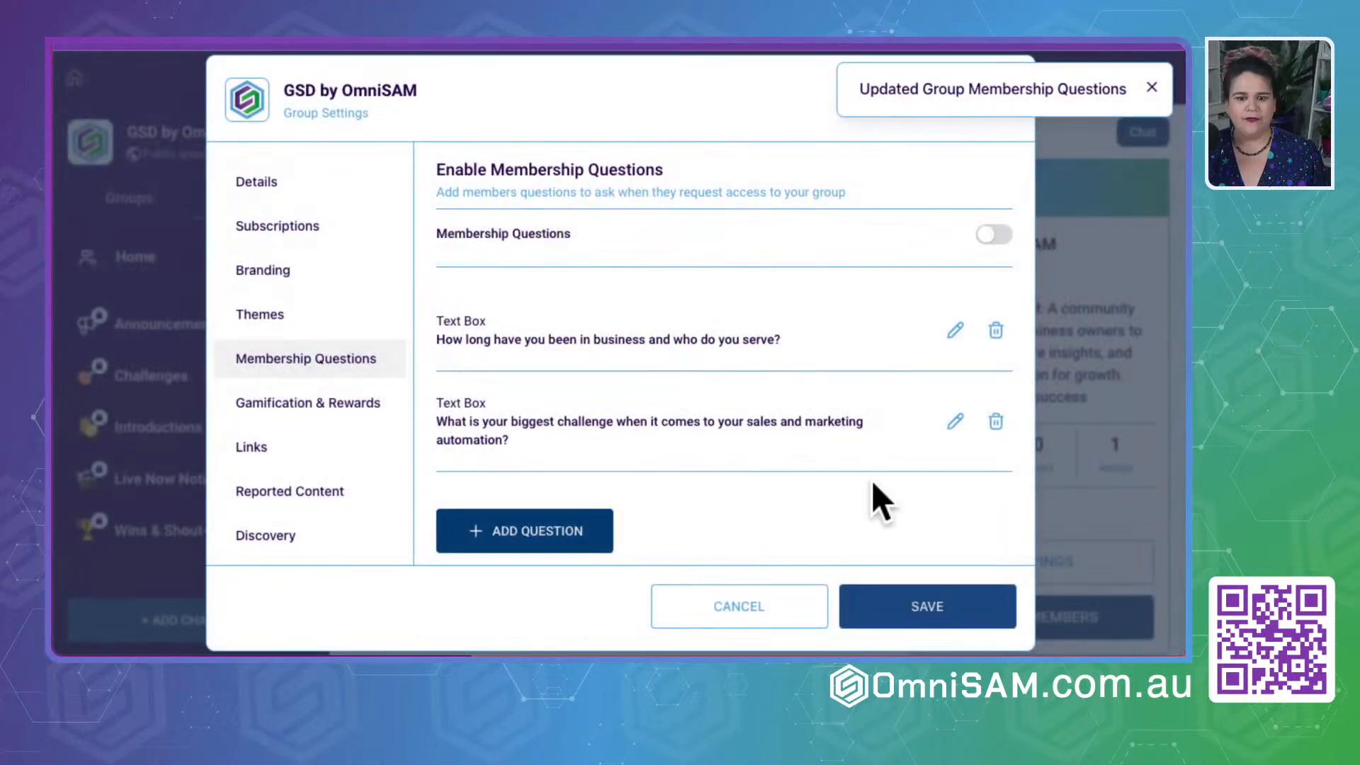
- Start a new Single Select membership question reading "Are you an OmniSAM software user"
{"action": "left_click", "coordinate": [559, 538]}
{"action": "left_click", "coordinate": [676, 226]}
{"action": "left_click", "coordinate": [677, 295]}
{"action": "left_click", "coordinate": [486, 248]}
{"action": "type", "text": "Are "}
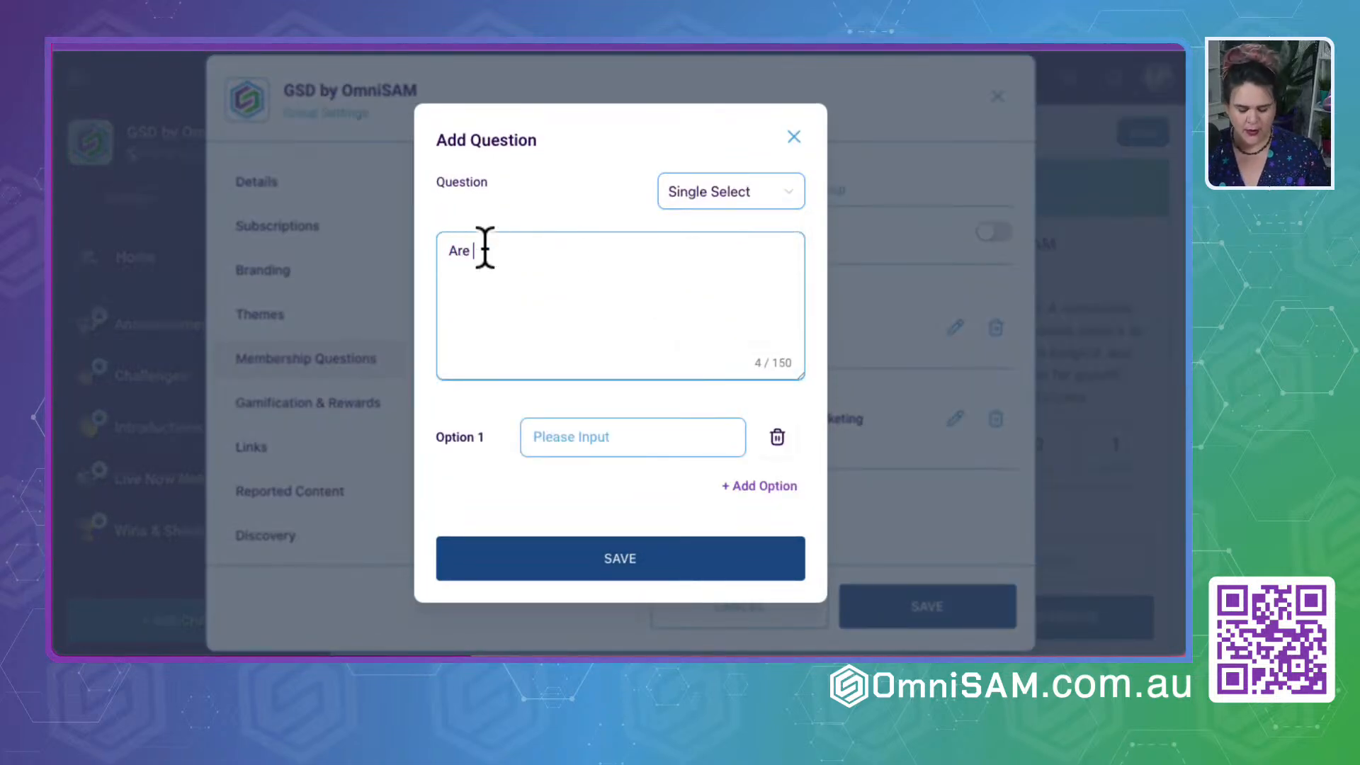
{"action": "type", "text": "you an OmniSAM "}
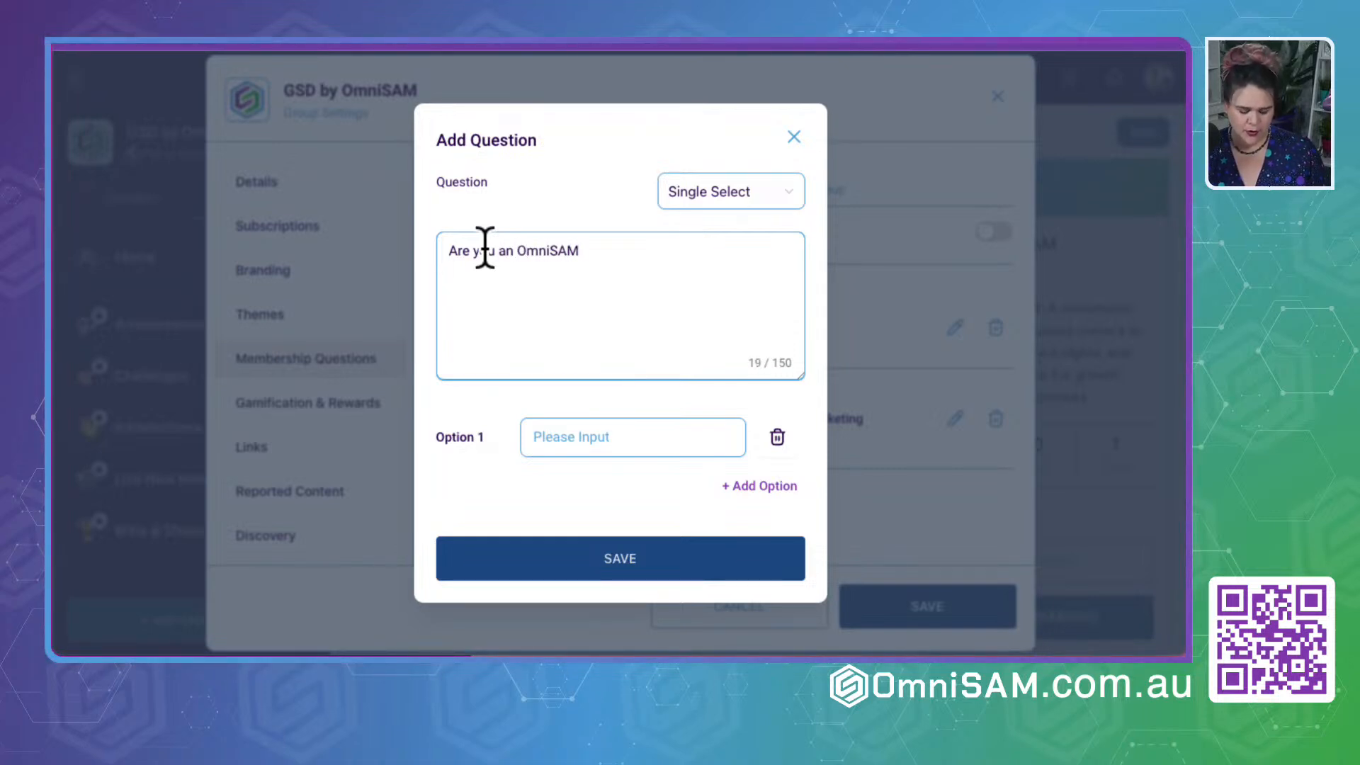
{"action": "type", "text": "software user"}
- Give the question the answer options "Yes", "No" and "Not Yet - Tell me more!" and save it
{"action": "left_click", "coordinate": [557, 425]}
{"action": "type", "text": "Yes"}
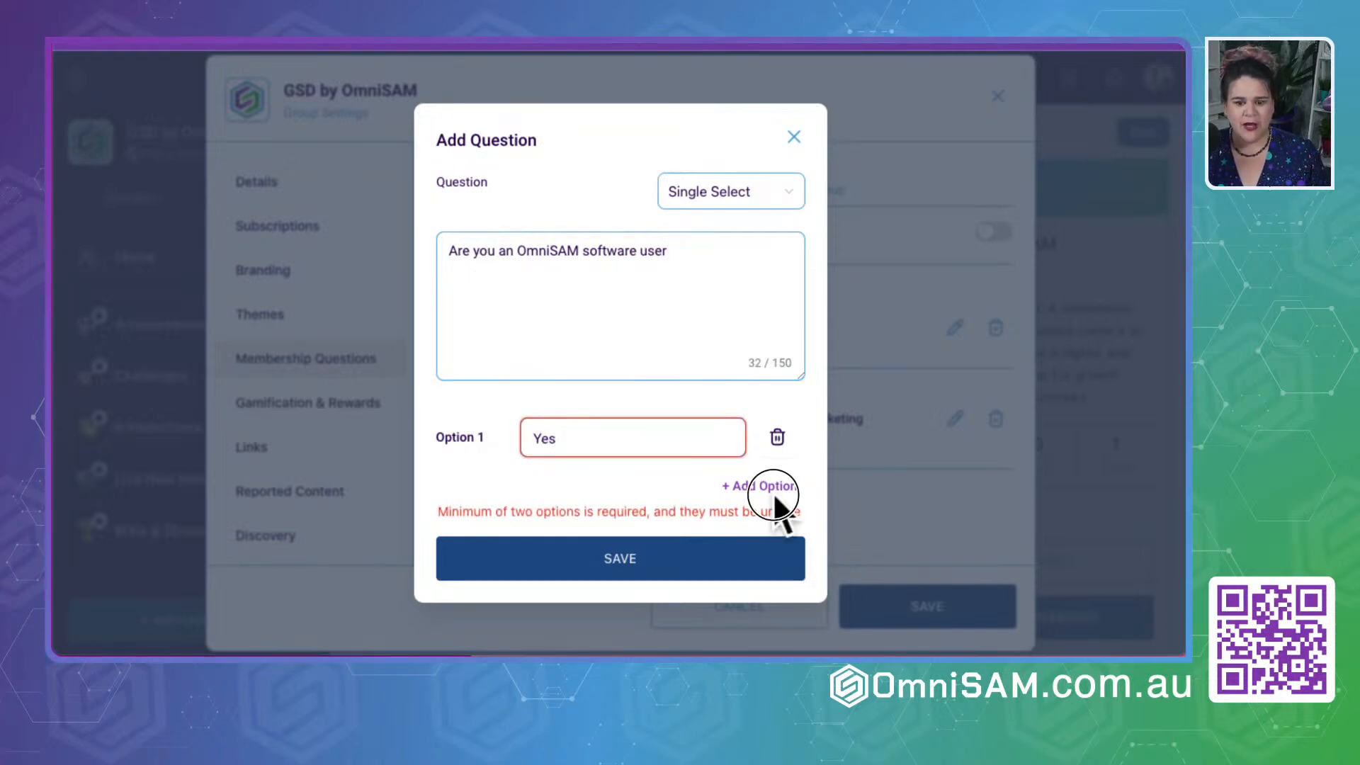
{"action": "left_click", "coordinate": [767, 487]}
{"action": "left_click", "coordinate": [621, 470]}
{"action": "type", "text": "No"}
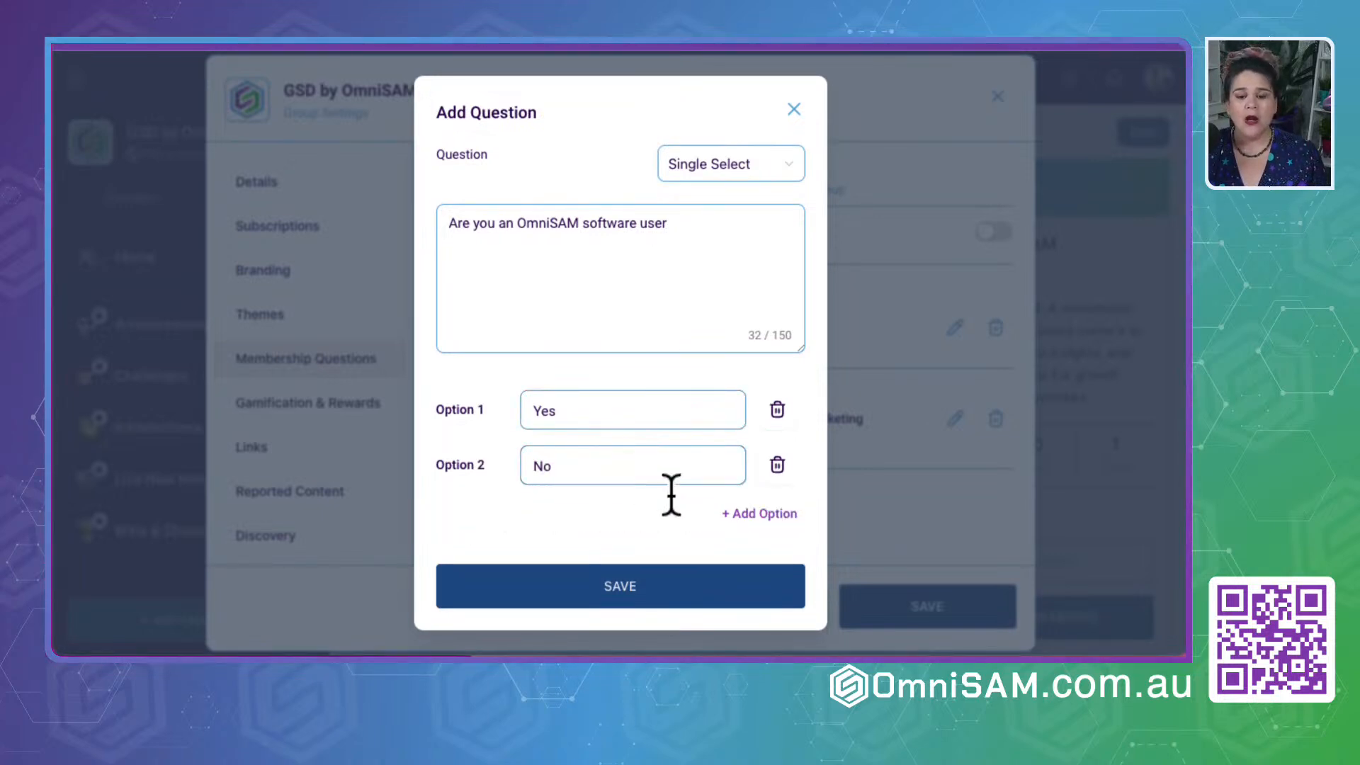
{"action": "left_click", "coordinate": [761, 513]}
{"action": "left_click", "coordinate": [602, 495]}
{"action": "type", "text": "Not Yet - Tell me mo"}
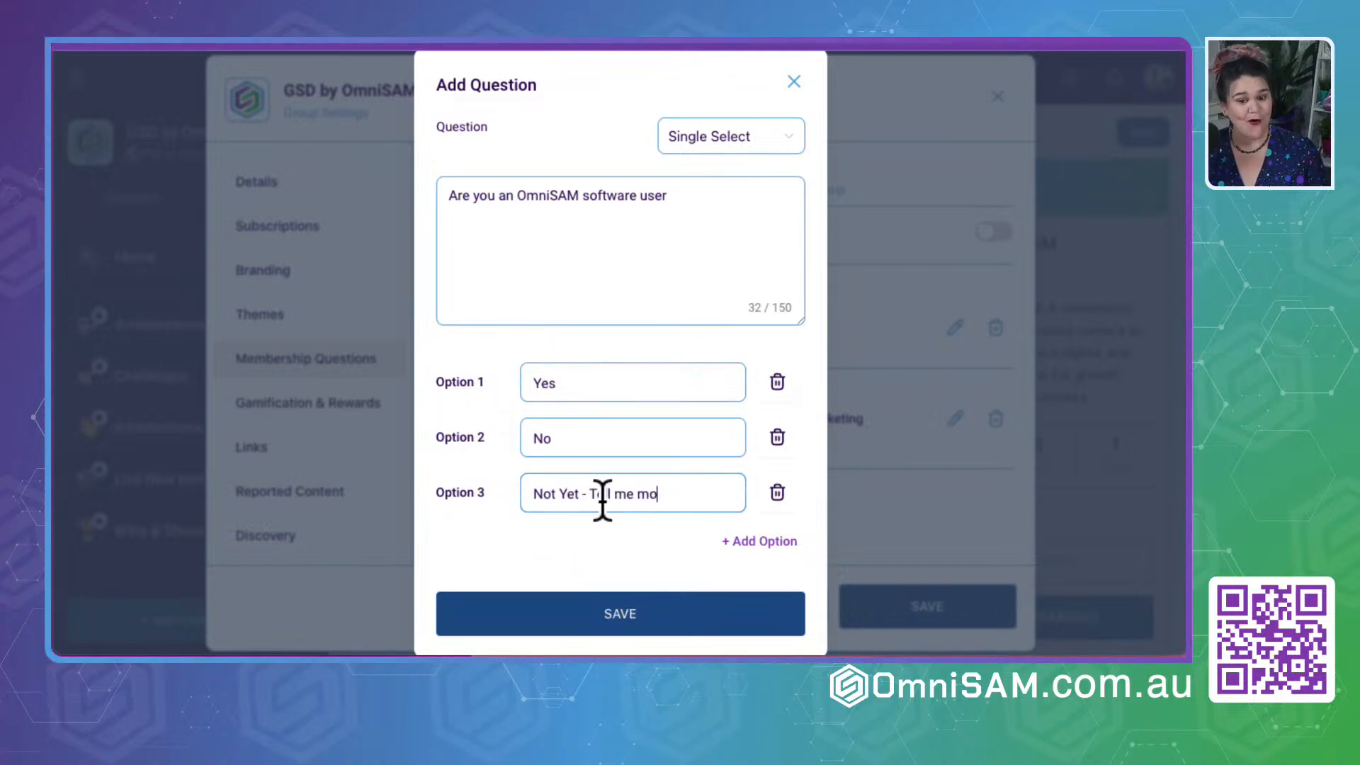
{"action": "type", "text": "re"}
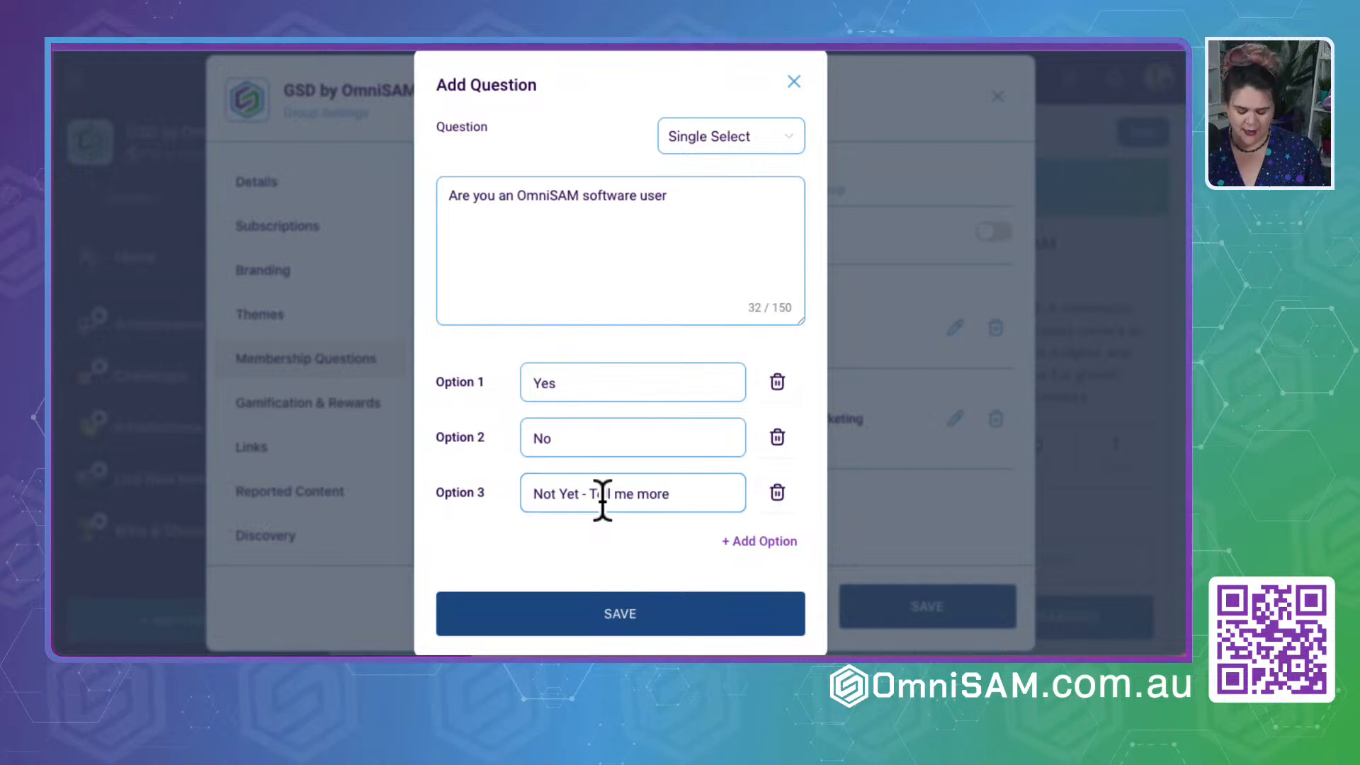
{"action": "type", "text": "!"}
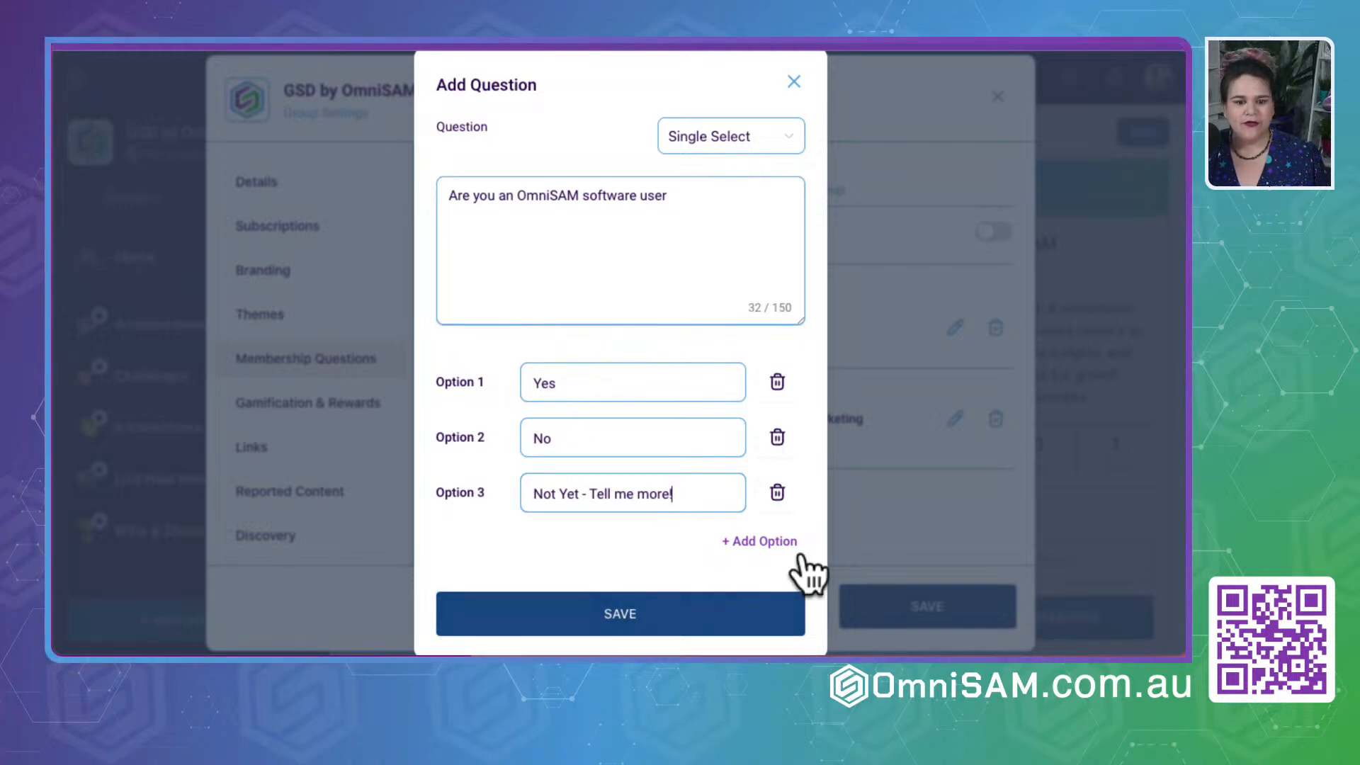
{"action": "left_click", "coordinate": [599, 634]}
- Check the list of membership questions and enable Membership Questions for the group
{"action": "scroll", "coordinate": [755, 473], "scroll_direction": "down", "scroll_amount": 1}
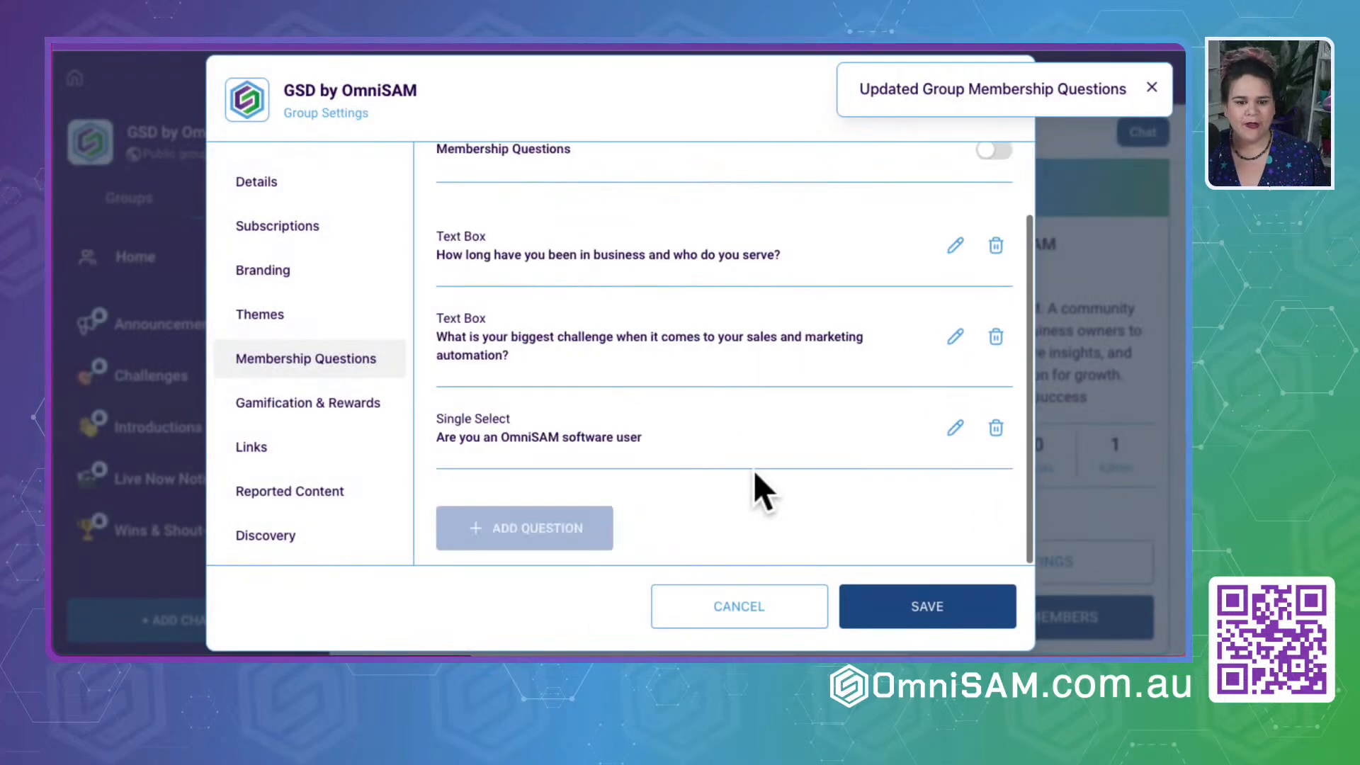
{"action": "scroll", "coordinate": [611, 282], "scroll_direction": "up", "scroll_amount": 1}
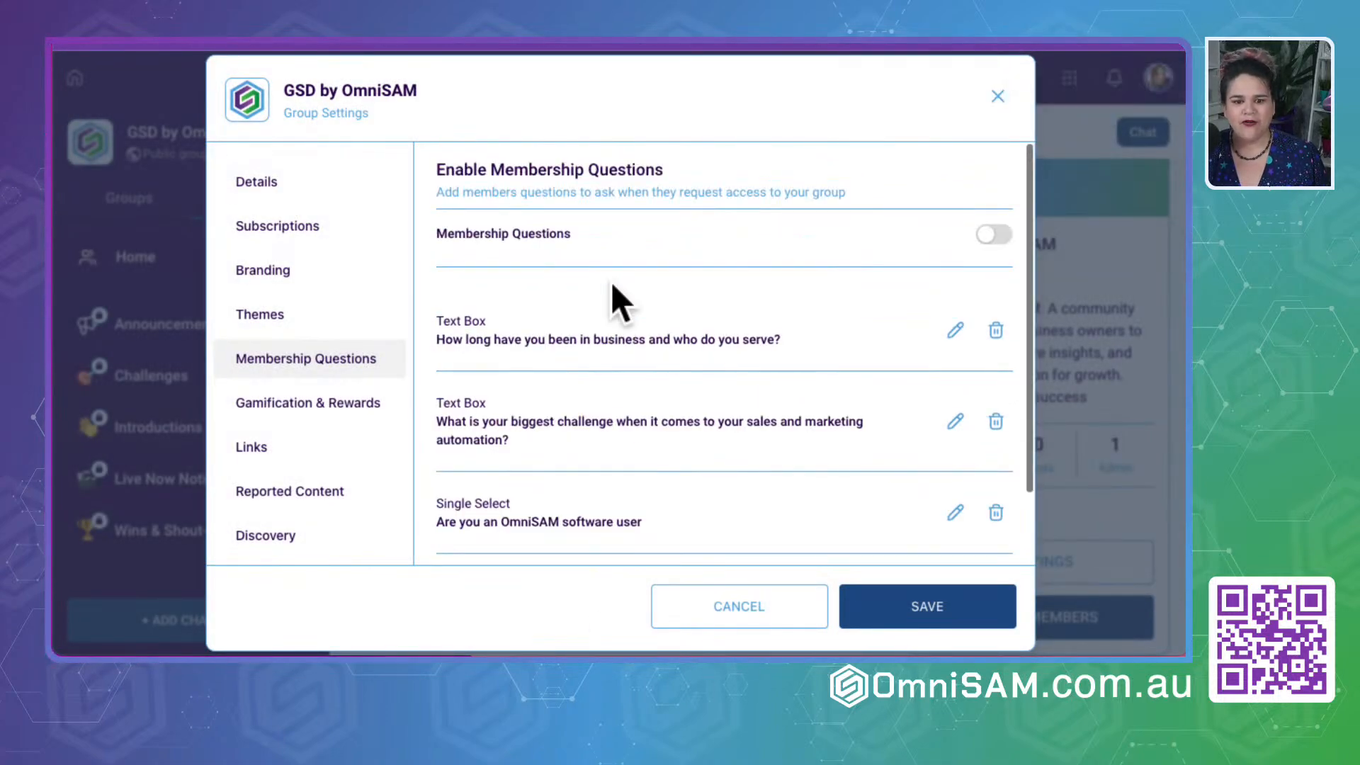
{"action": "left_click", "coordinate": [992, 234]}
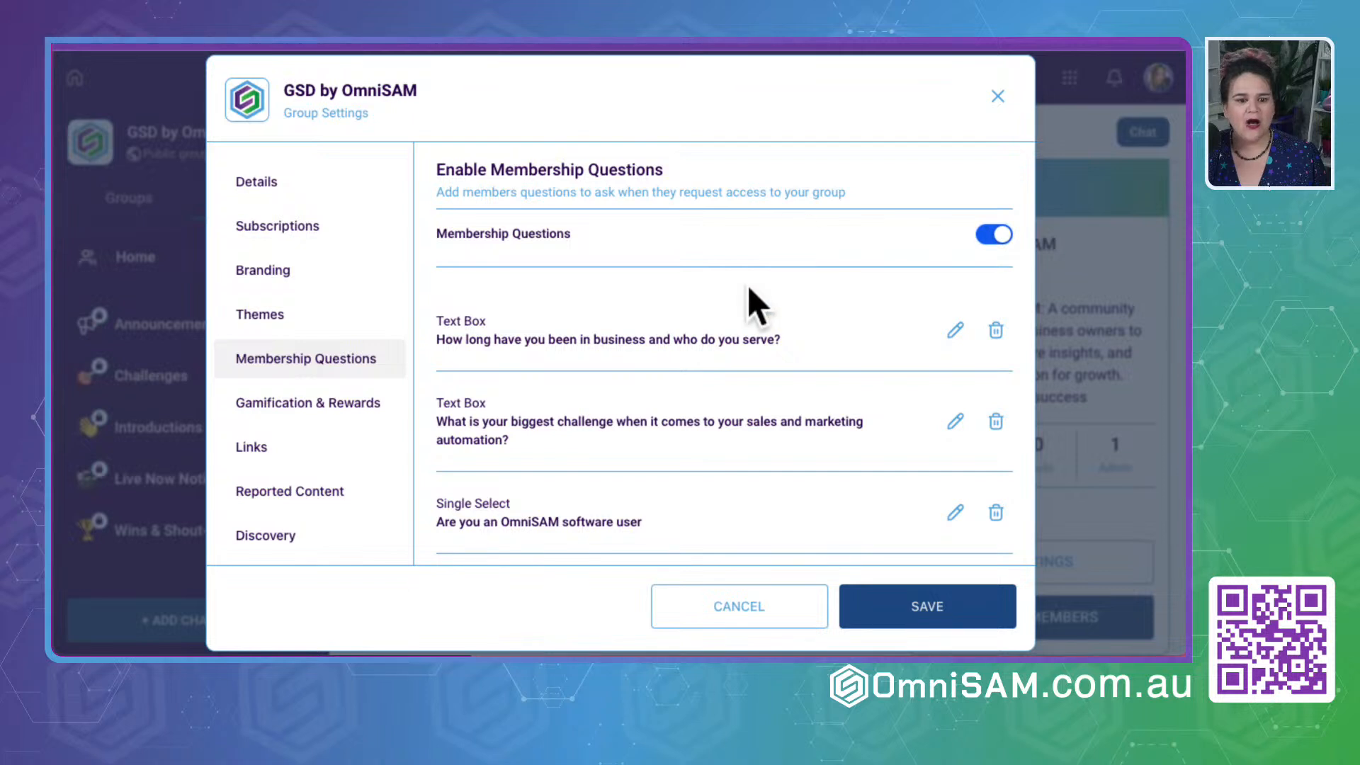
- Examine the Gamification levels in the Gamification & Rewards settings, including the Level 1 name editor, without changing anything
{"action": "left_click", "coordinate": [309, 398]}
{"action": "left_click", "coordinate": [747, 373]}
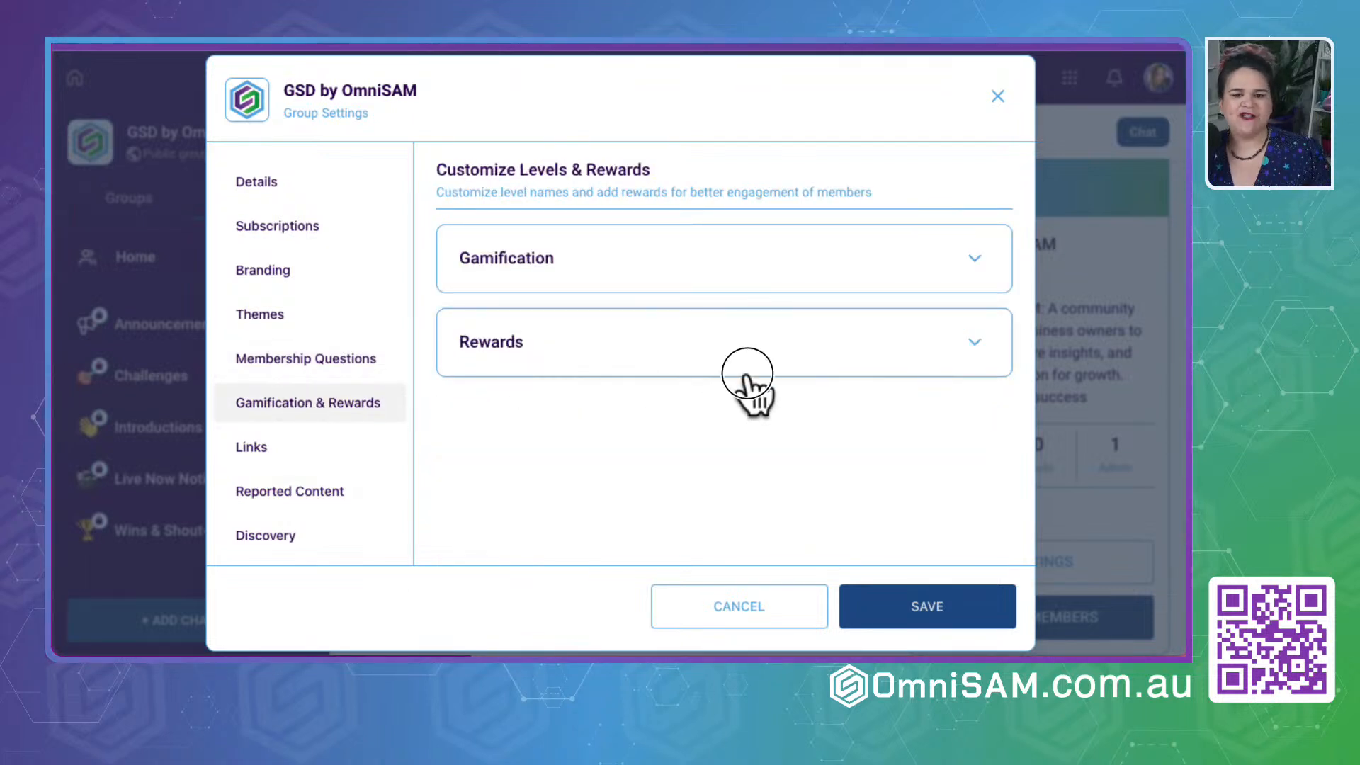
{"action": "left_click", "coordinate": [974, 261]}
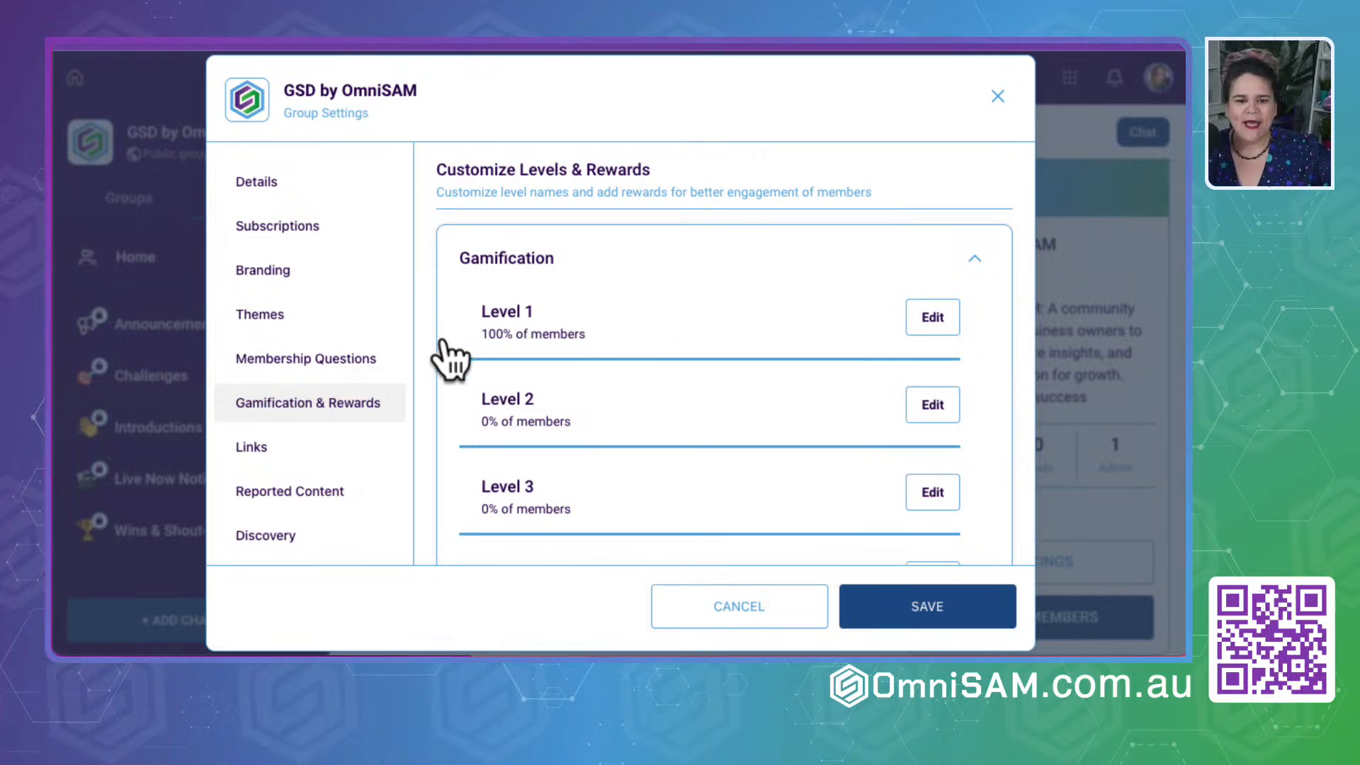
{"action": "scroll", "coordinate": [560, 390], "scroll_direction": "down", "scroll_amount": 8}
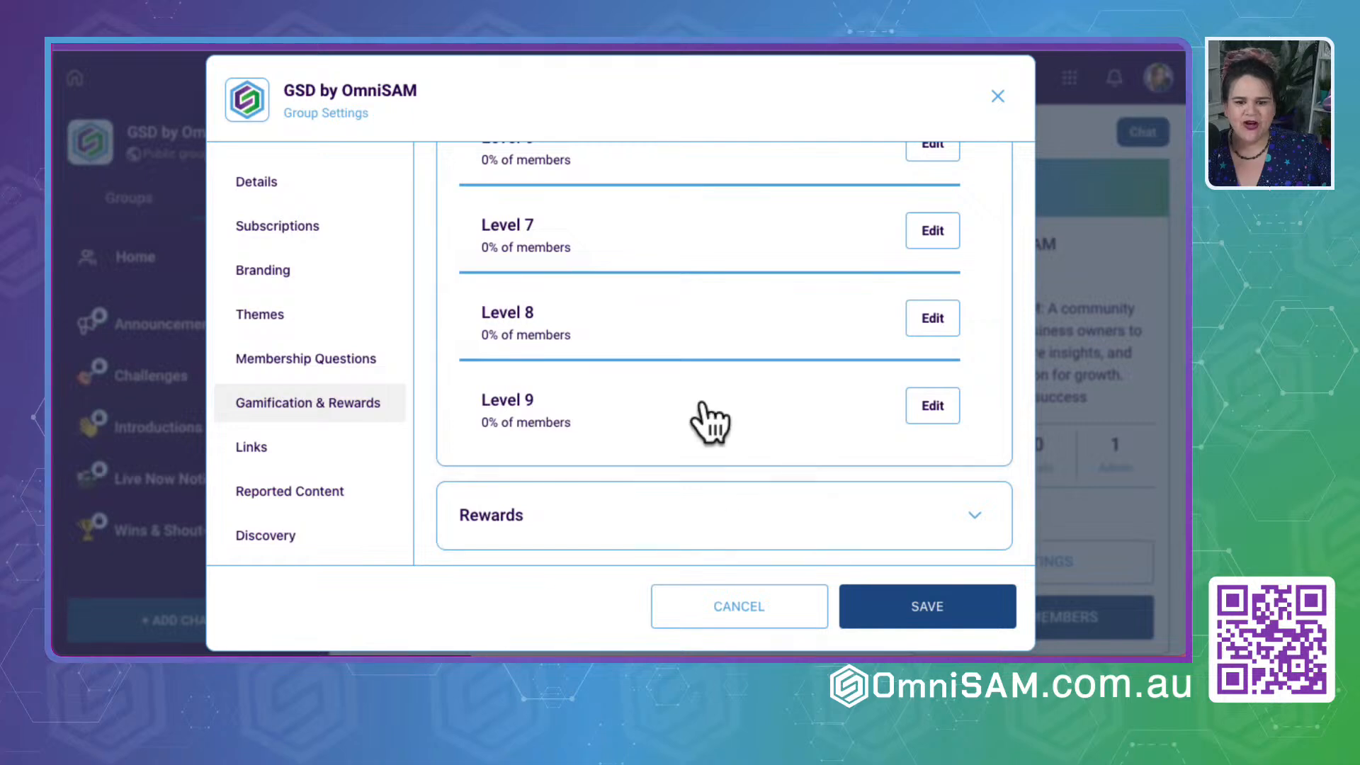
{"action": "scroll", "coordinate": [655, 305], "scroll_direction": "up", "scroll_amount": 10}
{"action": "left_click", "coordinate": [933, 318]}
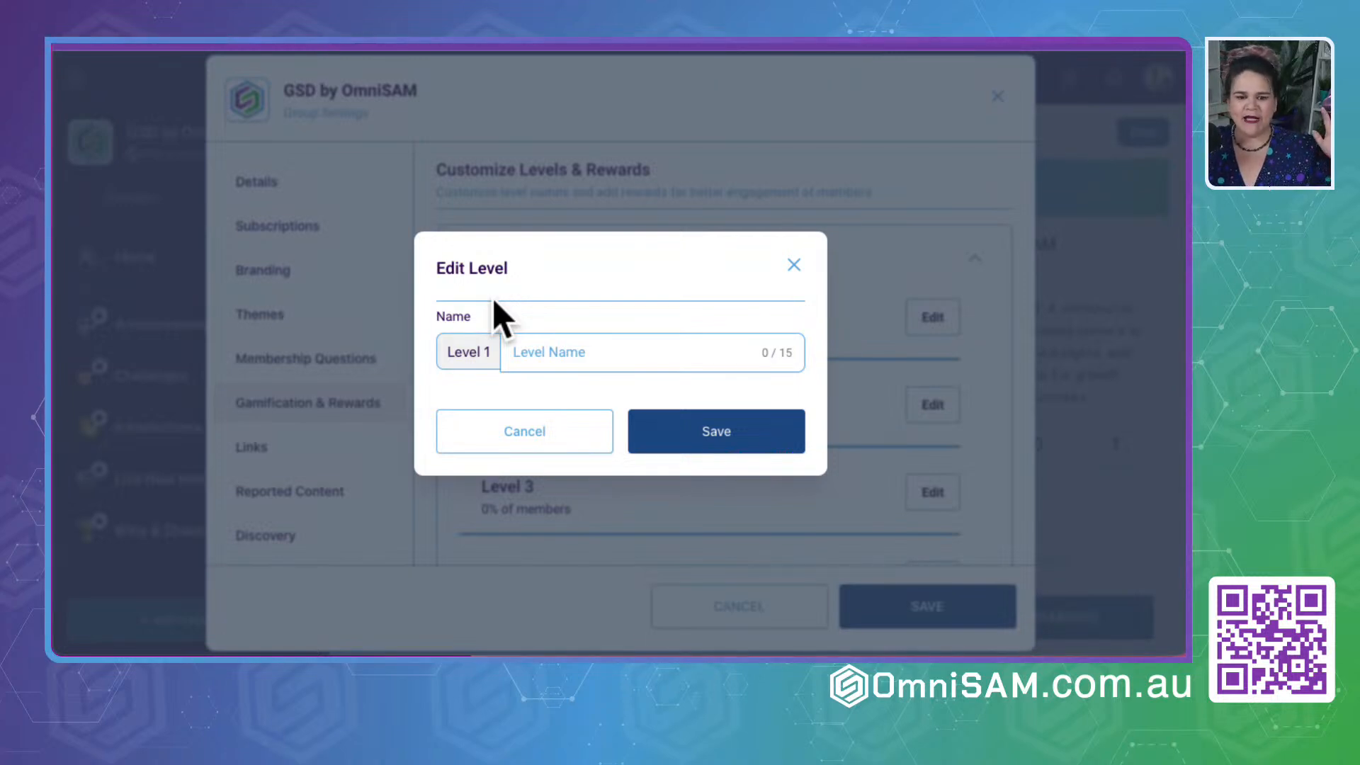
{"action": "left_click", "coordinate": [791, 263]}
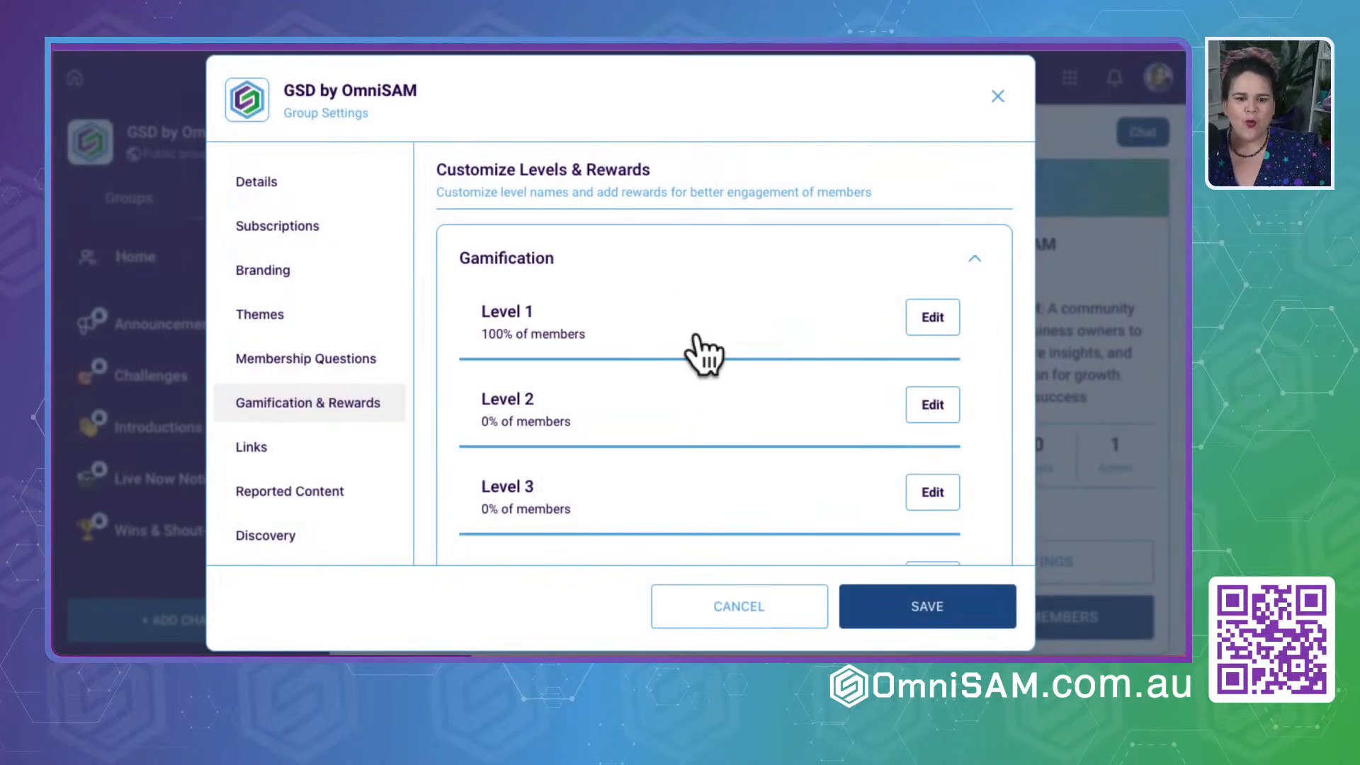
{"action": "scroll", "coordinate": [646, 394], "scroll_direction": "down", "scroll_amount": 6}
{"action": "scroll", "coordinate": [651, 397], "scroll_direction": "down", "scroll_amount": 2}
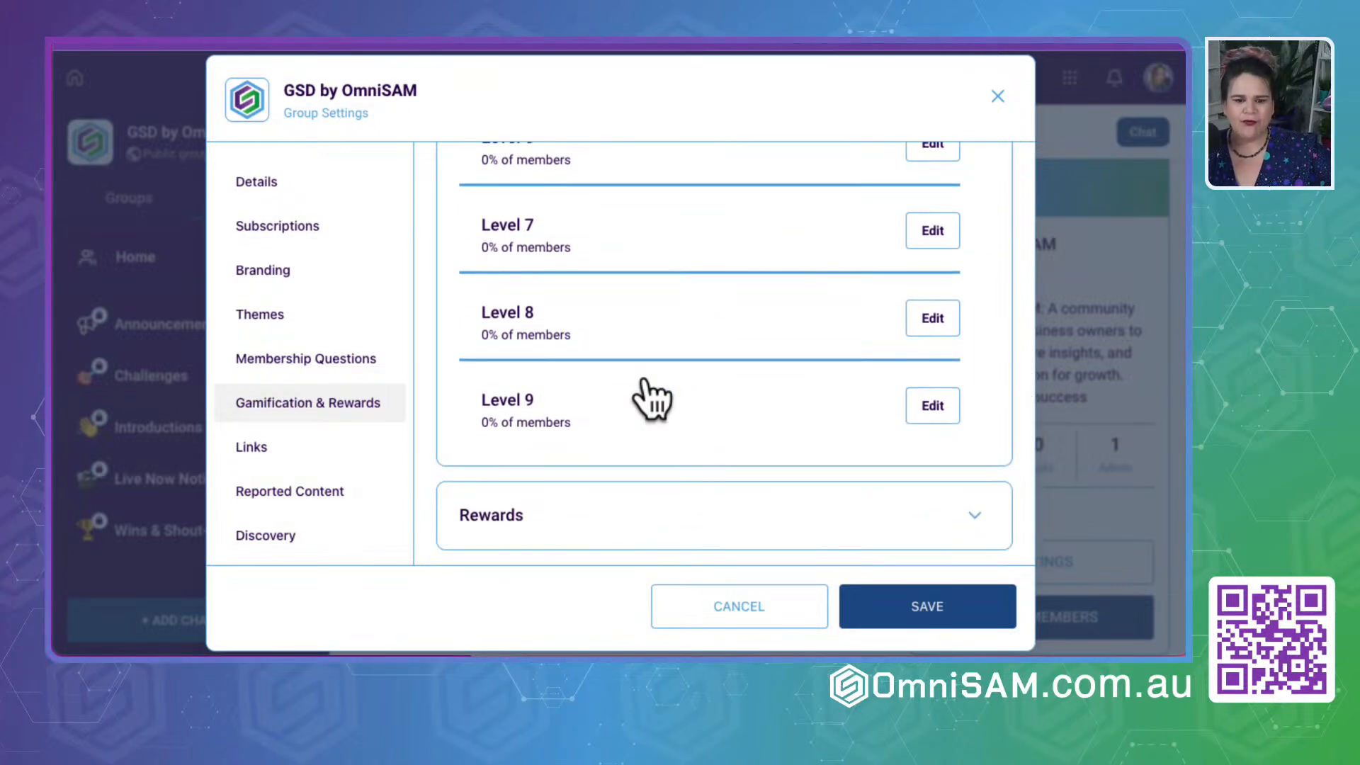
{"action": "scroll", "coordinate": [648, 396], "scroll_direction": "up", "scroll_amount": 10}
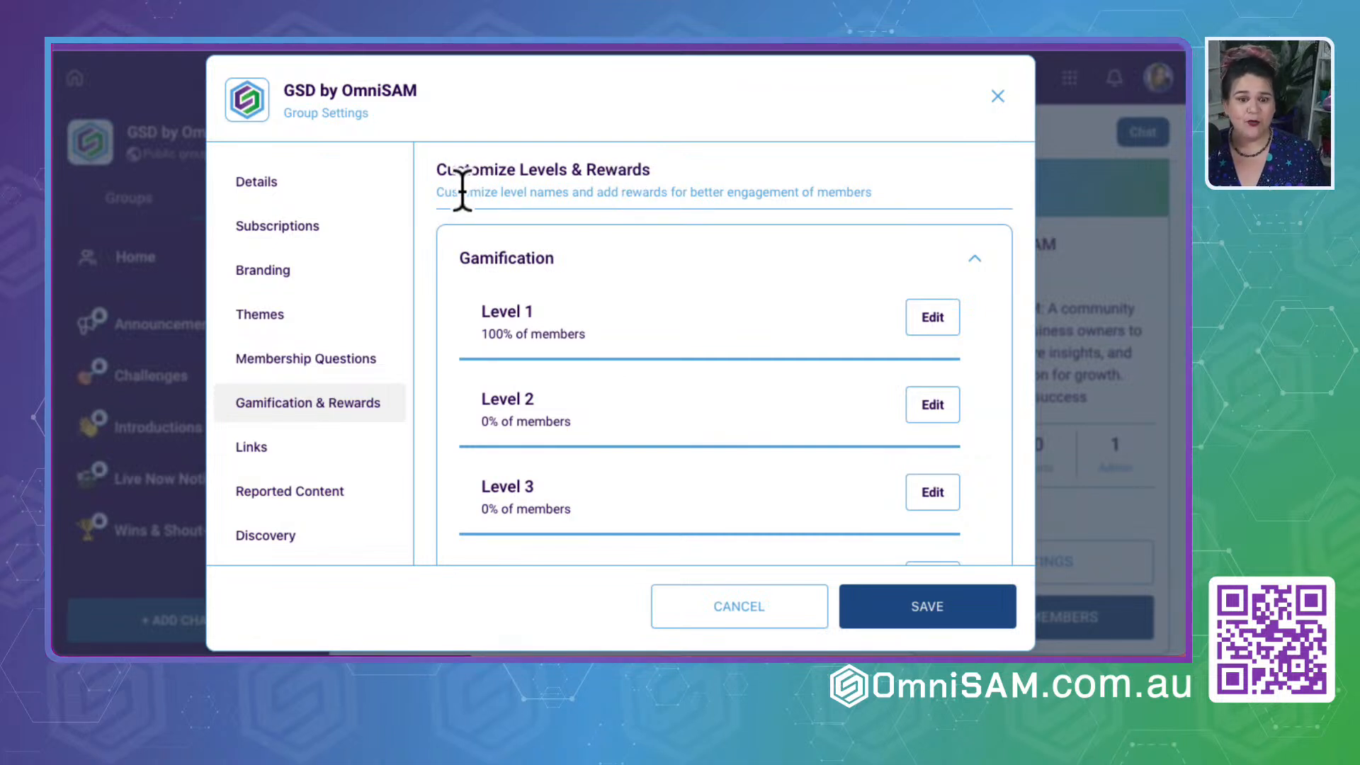
- Select the description text under Customize Levels & Rewards and switch to the ChatGPT conversation to start a new message
{"action": "left_click_drag", "start_coordinate": [428, 189], "coordinate": [989, 189]}
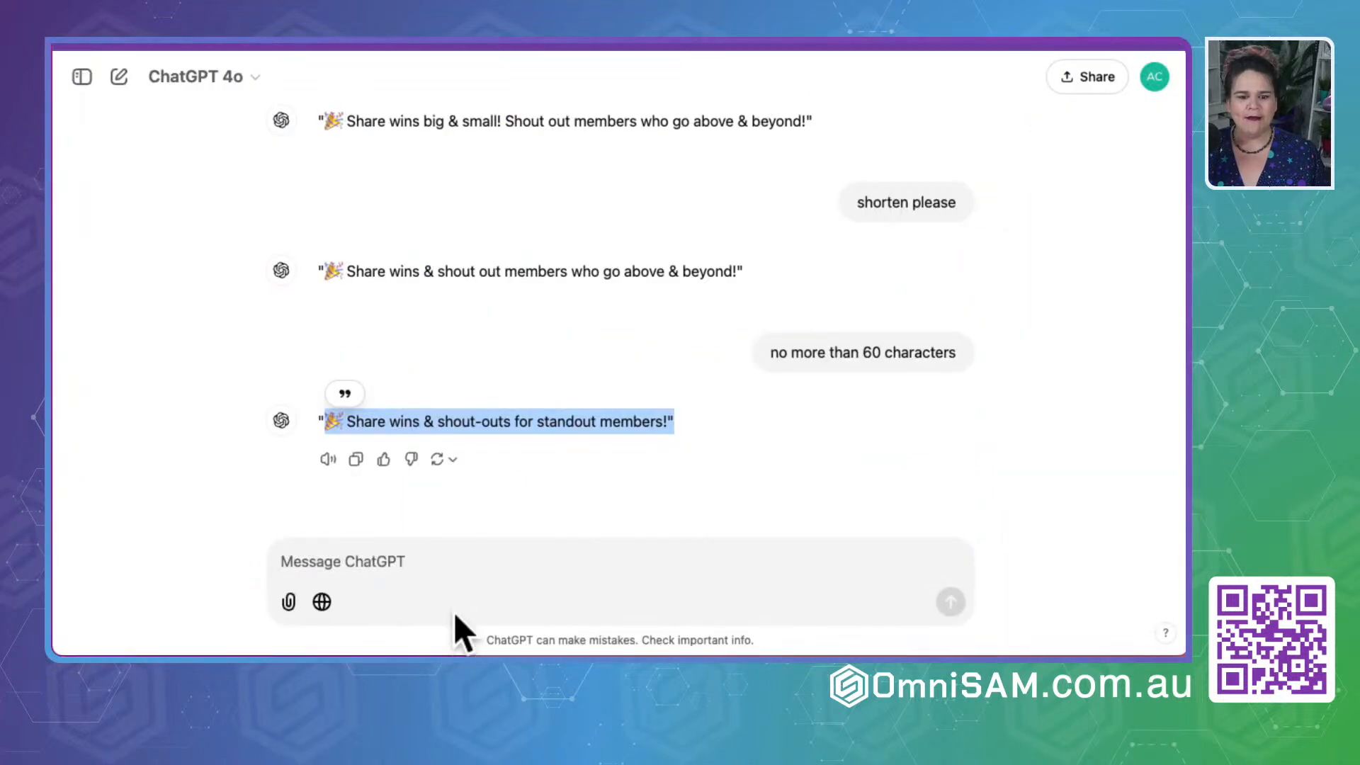
{"action": "left_click", "coordinate": [343, 558]}
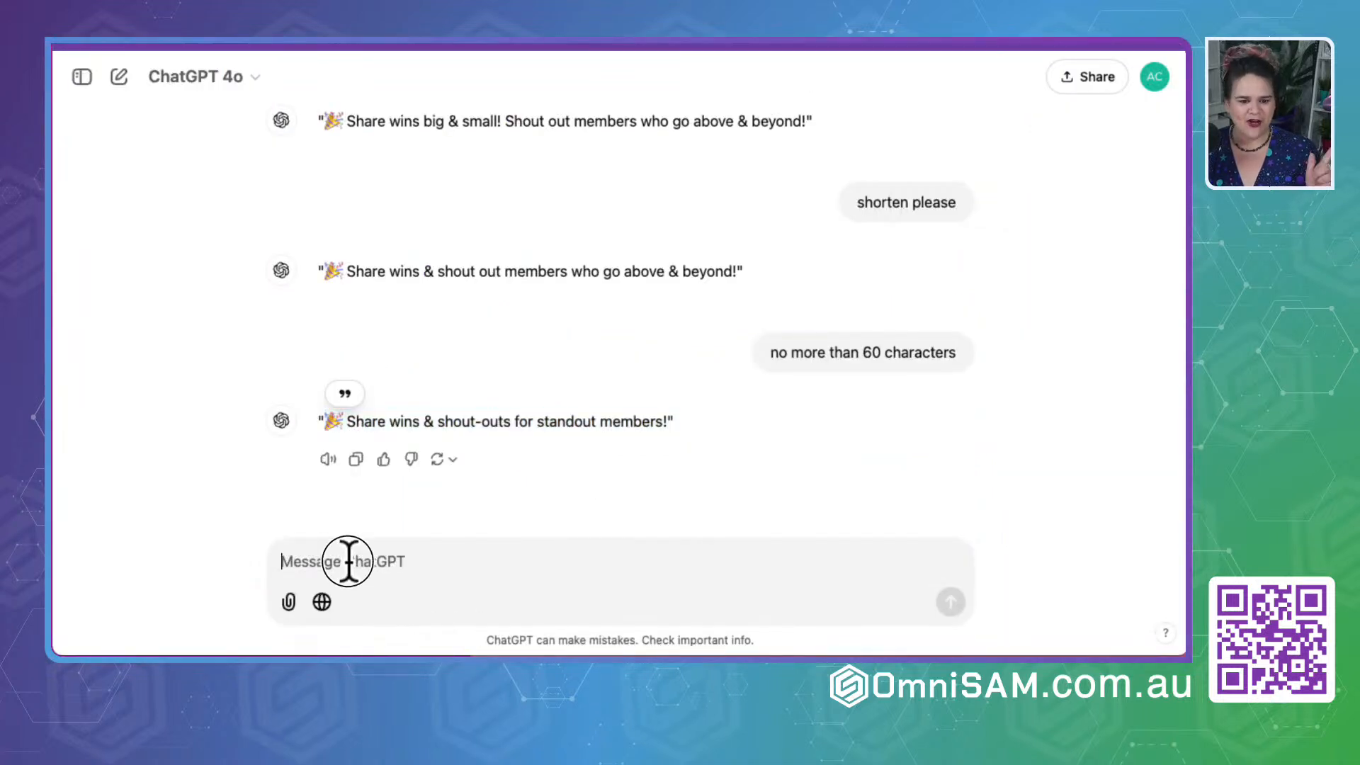
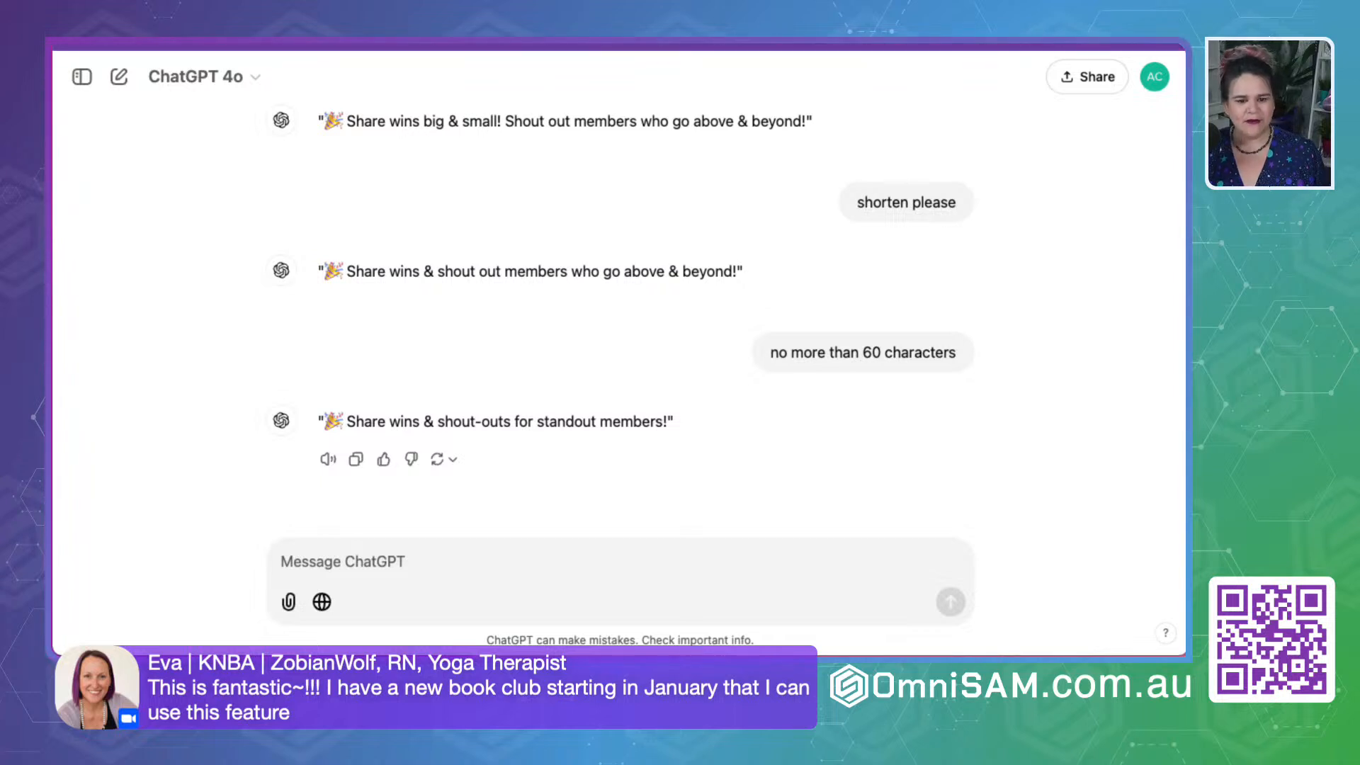
- Tell ChatGPT the community's gamification has 9 levels and ask it to help name them for the GSD by omnisam
{"action": "left_click", "coordinate": [354, 559]}
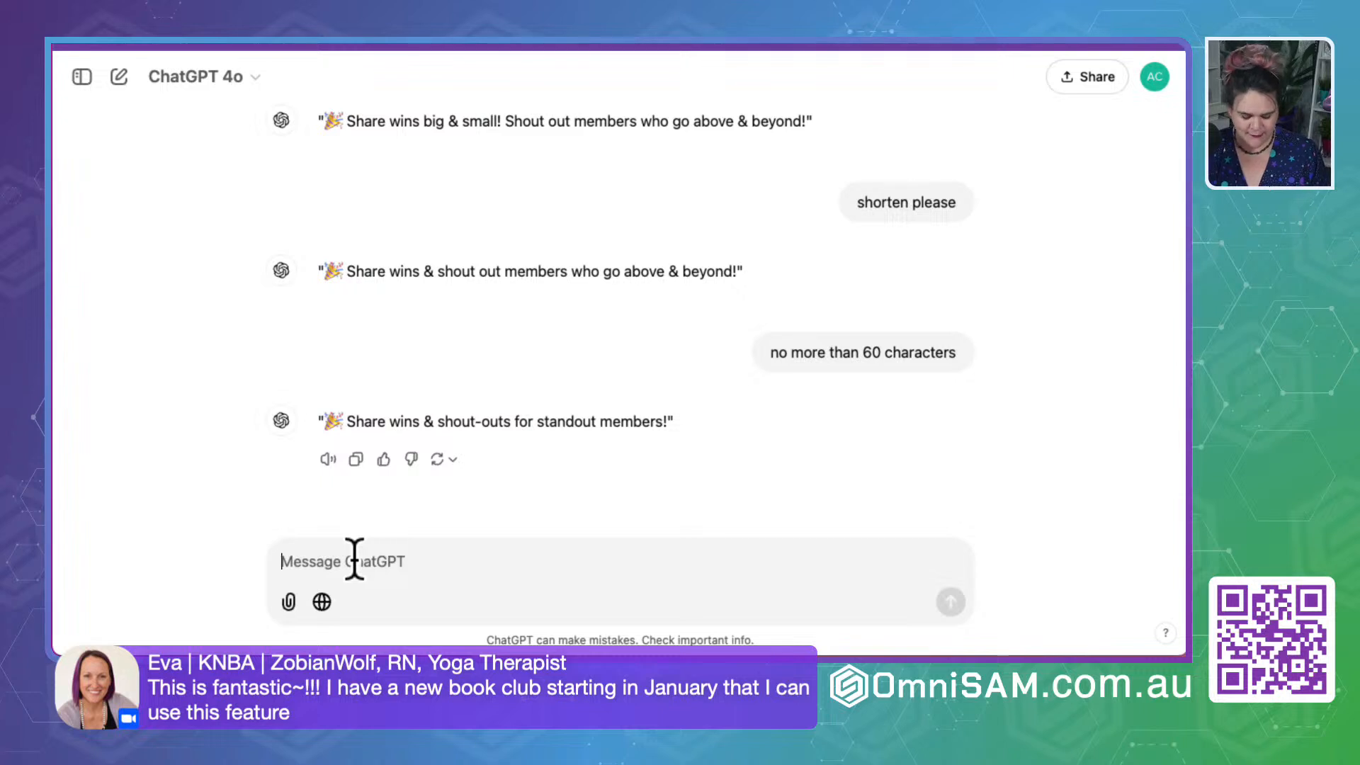
{"action": "type", "text": "I am creating"}
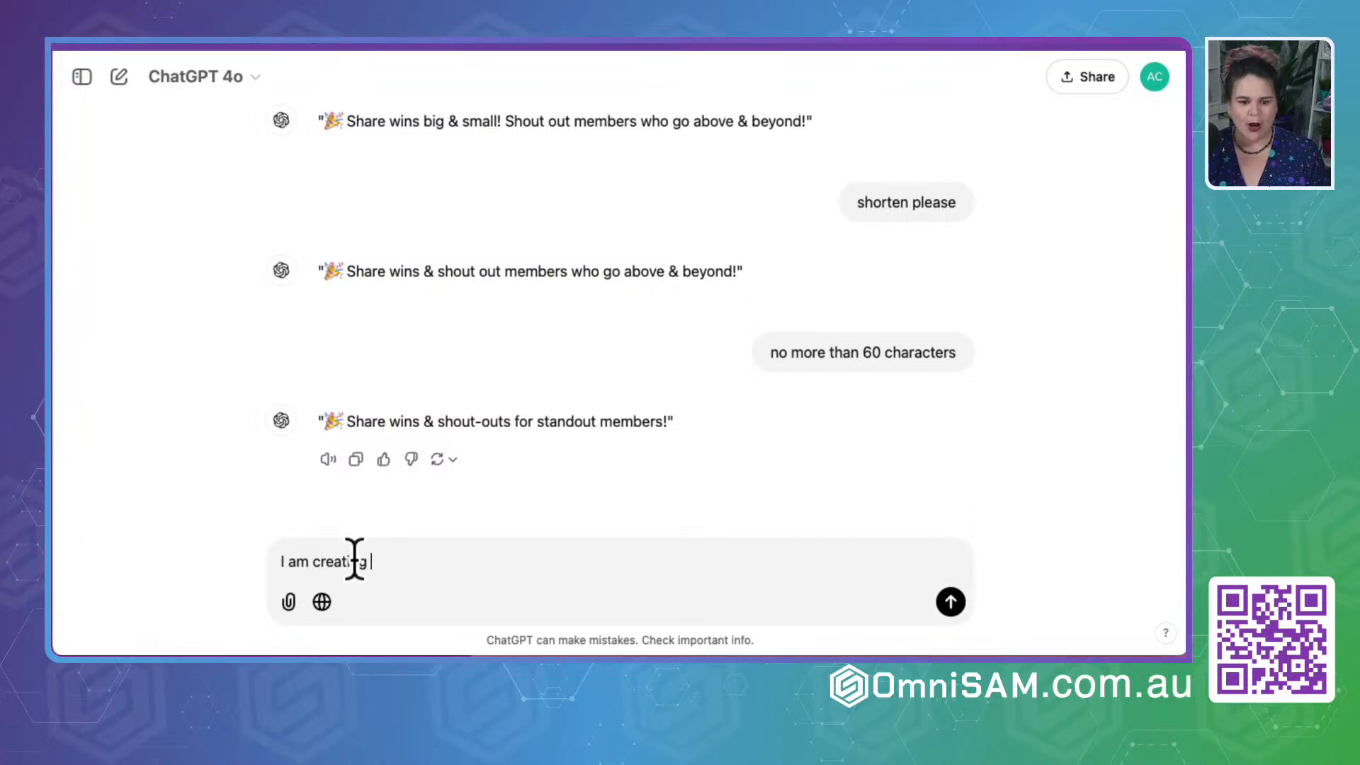
{"action": "type", "text": "ication in my "}
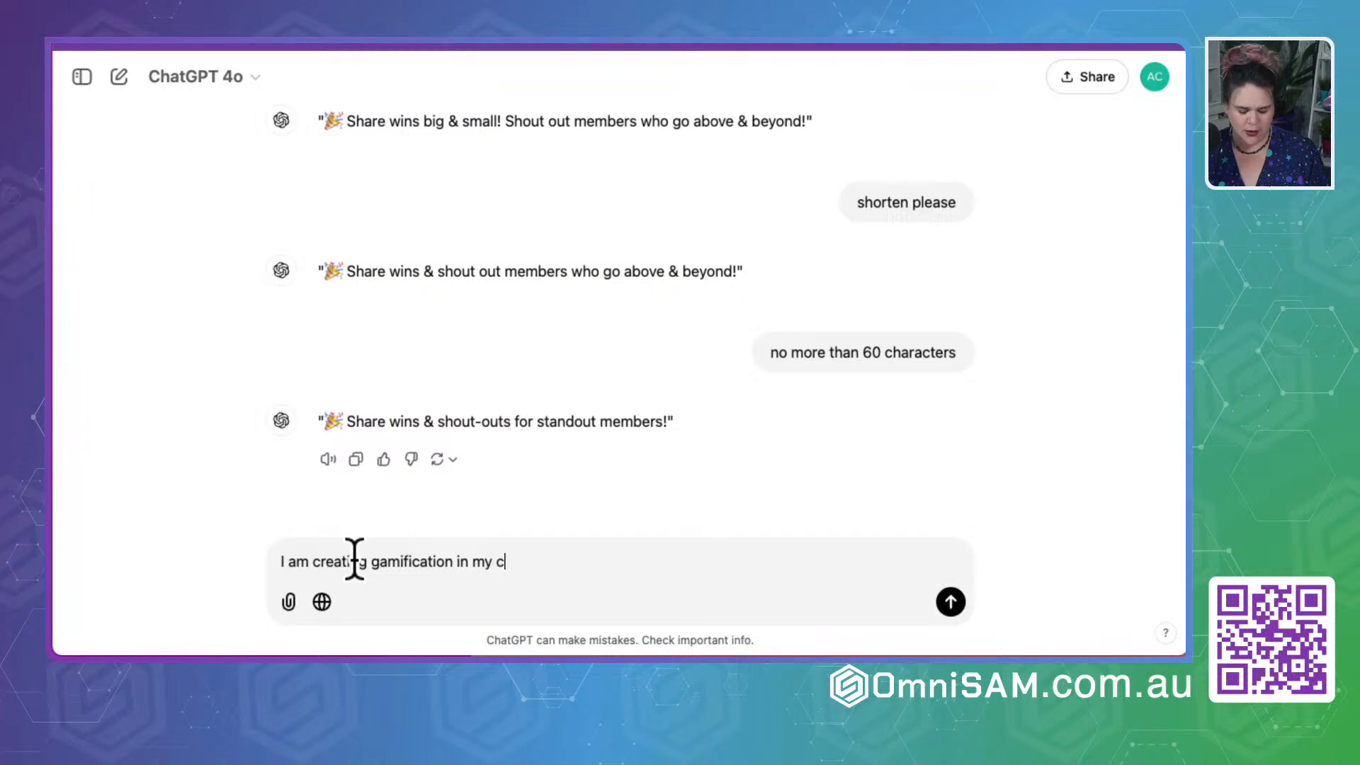
{"action": "type", "text": "community, and i have"}
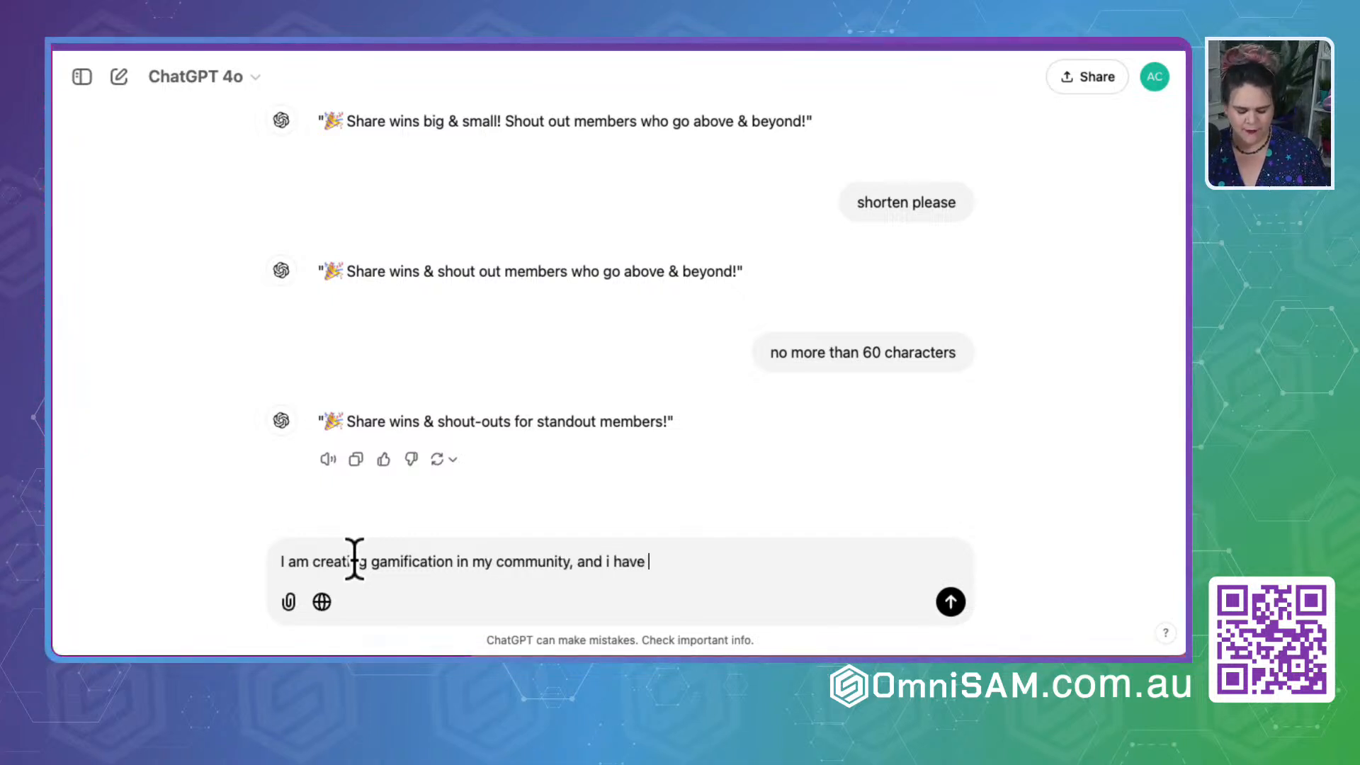
{"action": "type", "text": " 9 levels."}
{"action": "key", "text": "shift+Return"}
{"action": "type", "text": "Can you"}
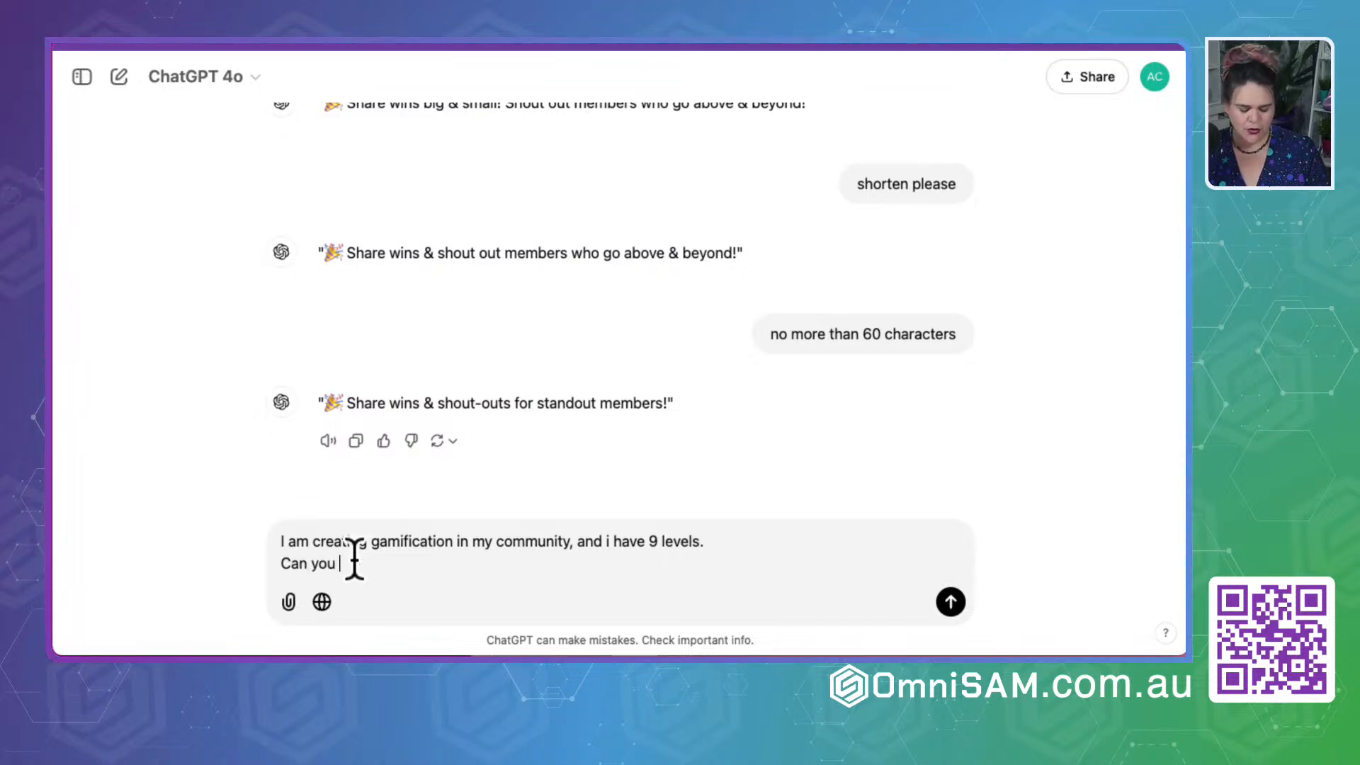
{"action": "type", "text": " help me name t"}
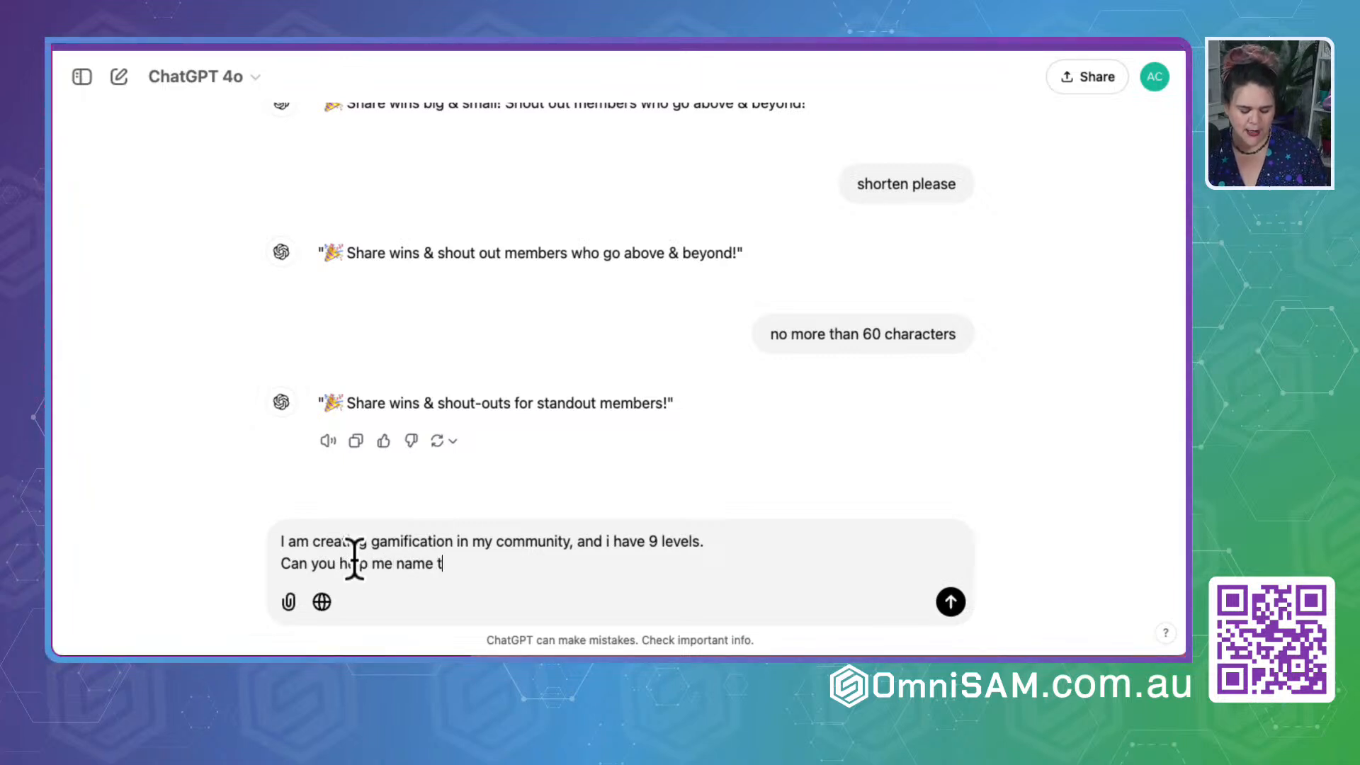
{"action": "type", "text": "he 9 levels"}
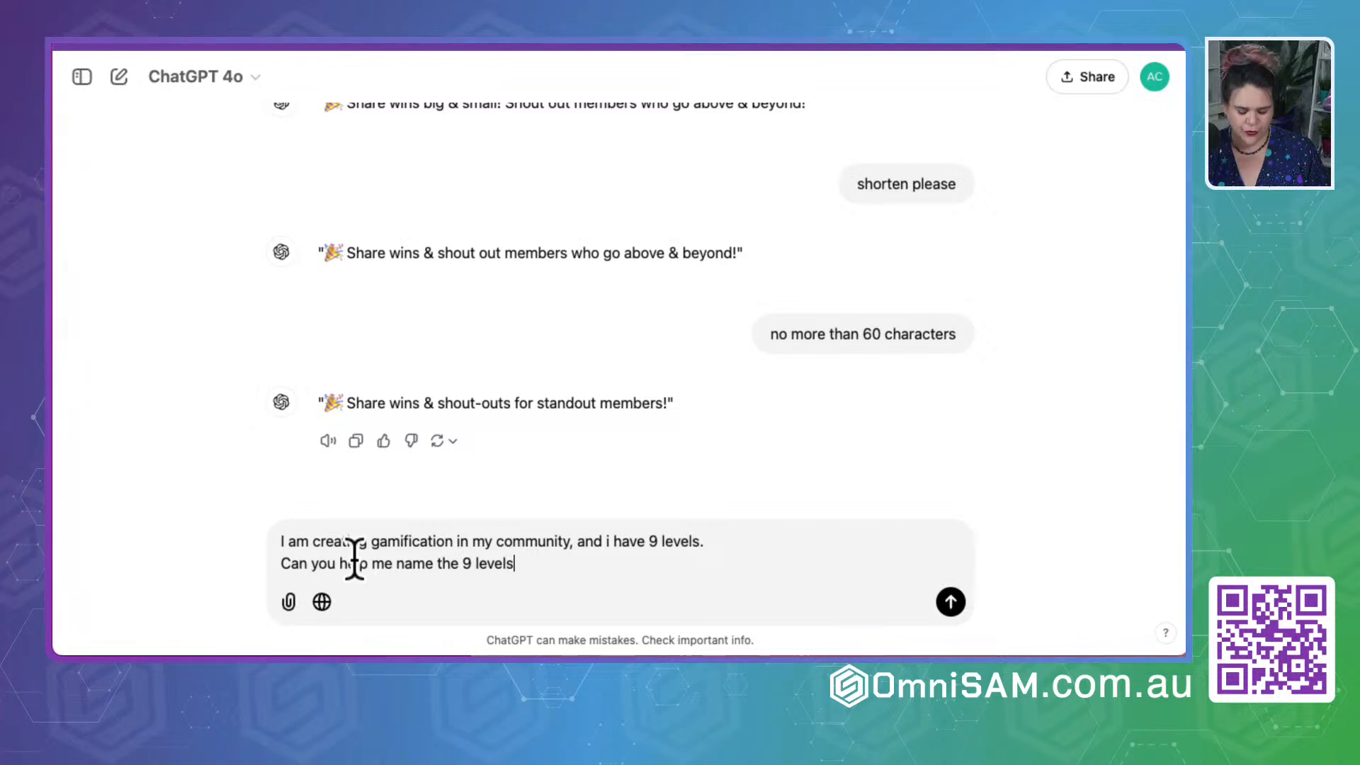
{"action": "type", "text": " for theGSD"}
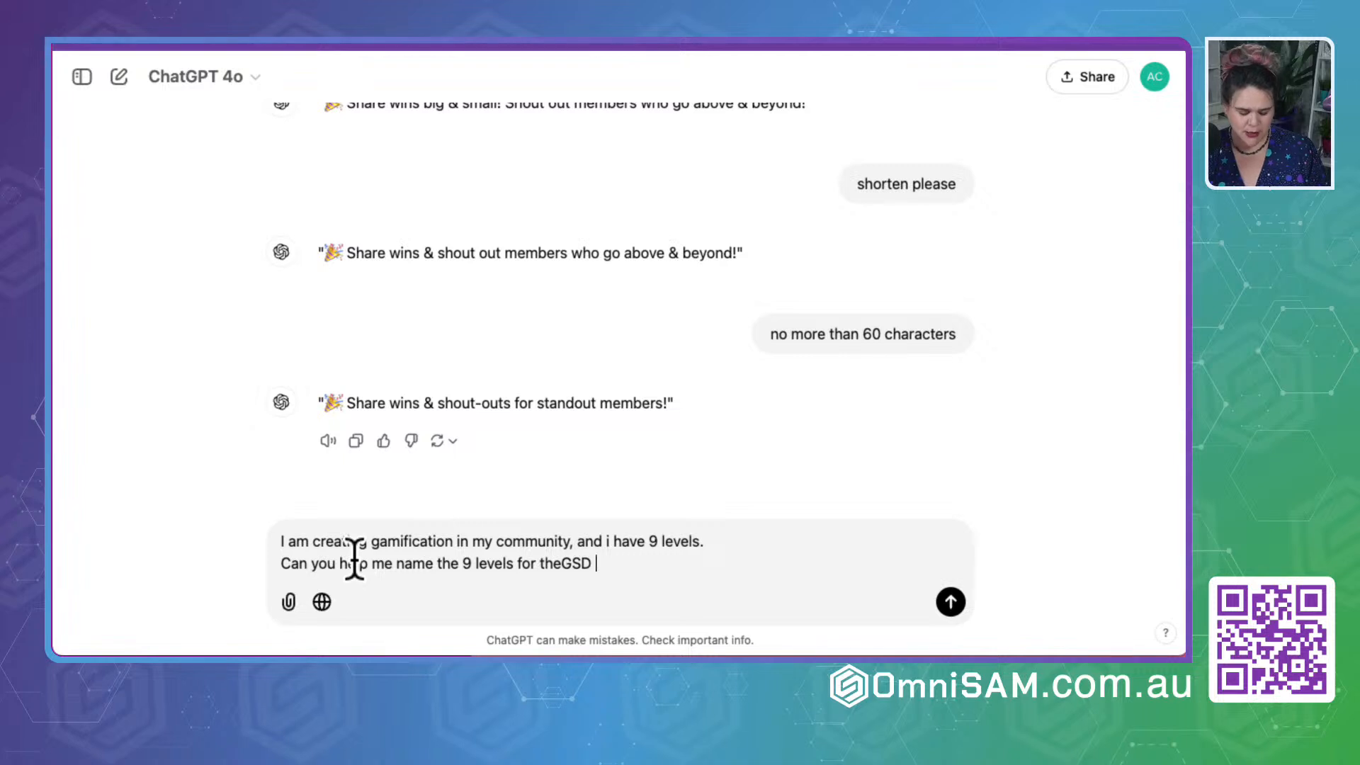
{"action": "type", "text": " by omnisam"}
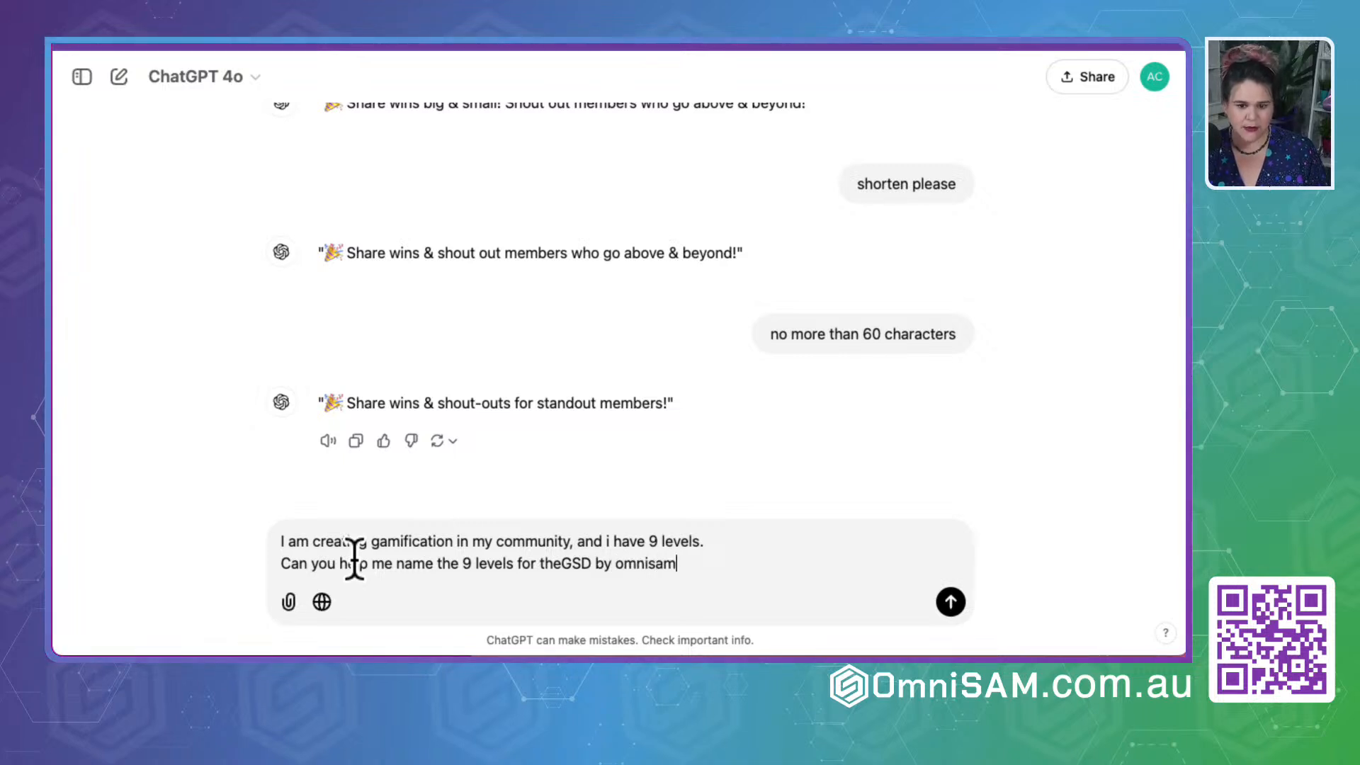
{"action": "key", "text": "Return"}
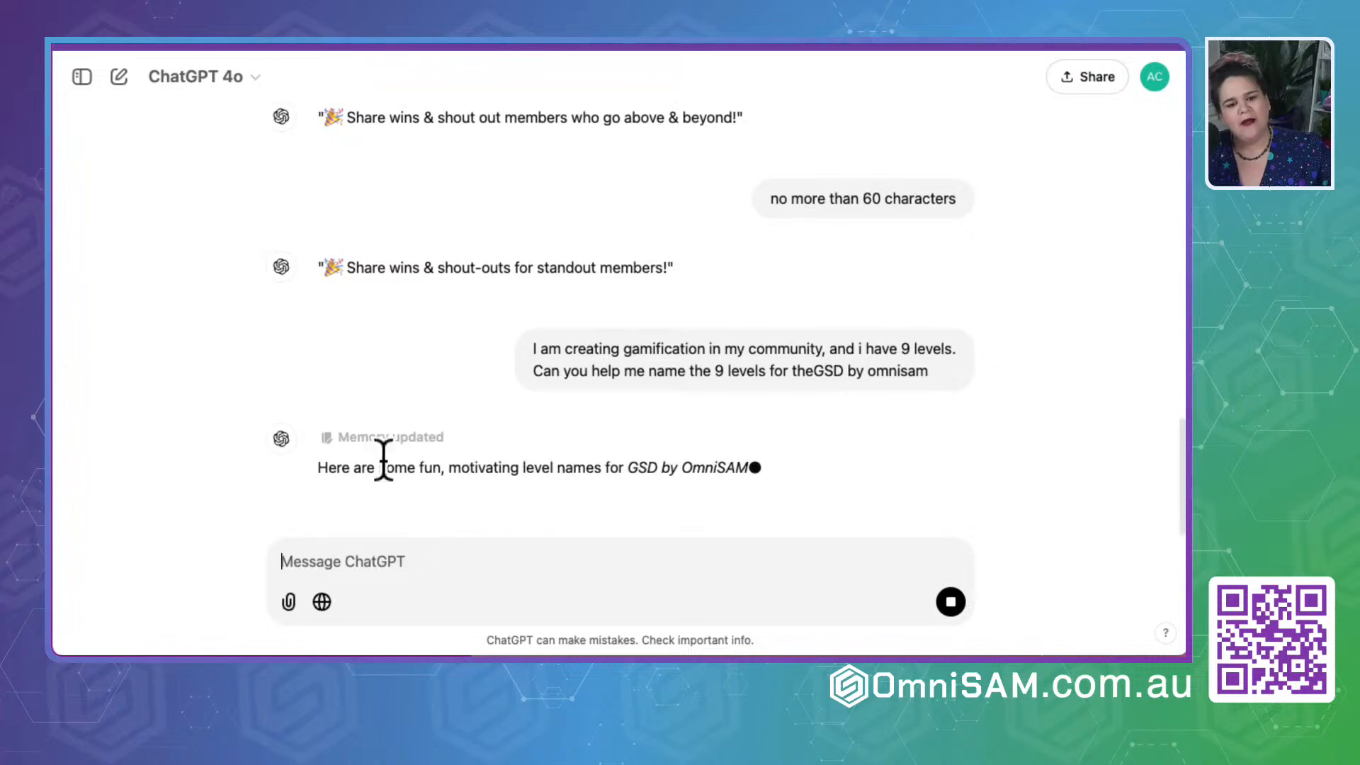
- Review ChatGPT's suggested level names and copy all nine, from "Starter Spark" to "GSD Mastermind"
{"action": "scroll", "coordinate": [248, 365], "scroll_direction": "up", "scroll_amount": 1}
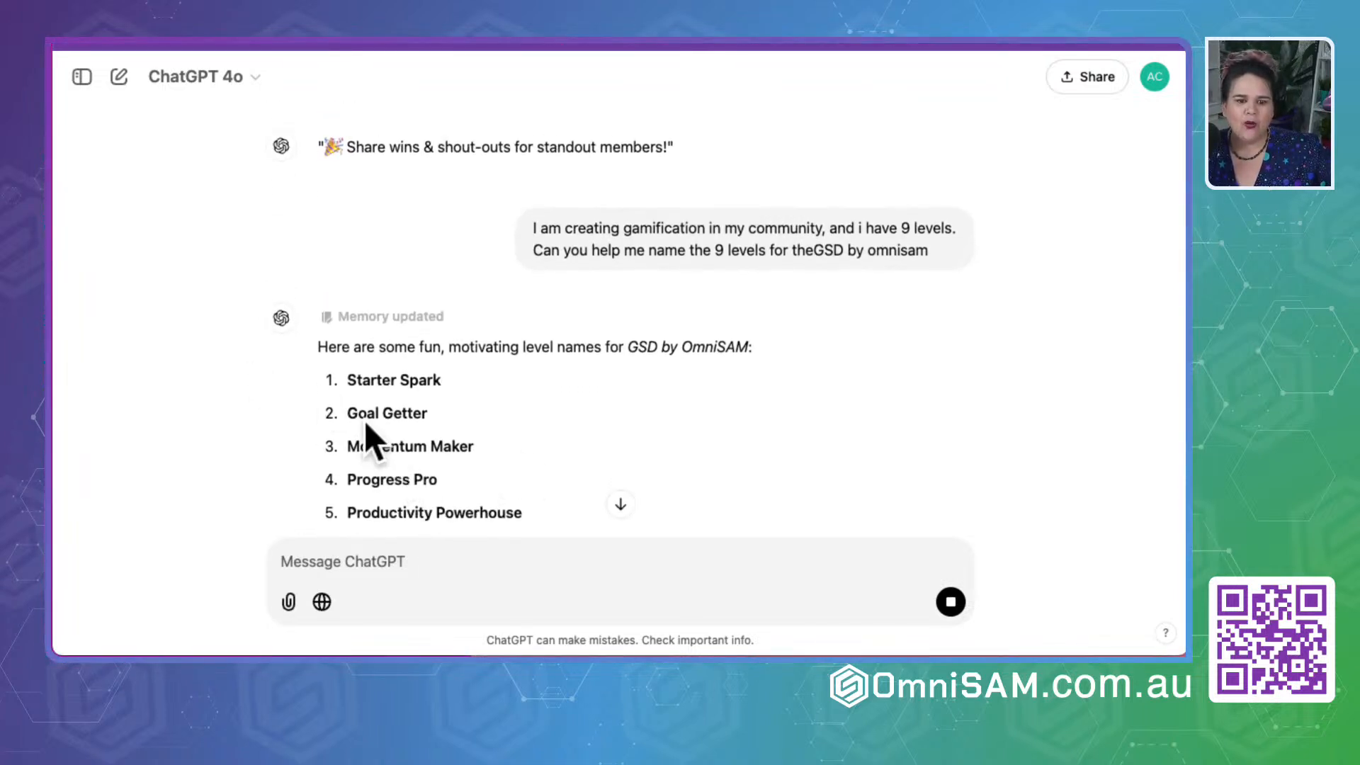
{"action": "scroll", "coordinate": [364, 421], "scroll_direction": "down", "scroll_amount": 2}
{"action": "scroll", "coordinate": [364, 421], "scroll_direction": "down", "scroll_amount": 1}
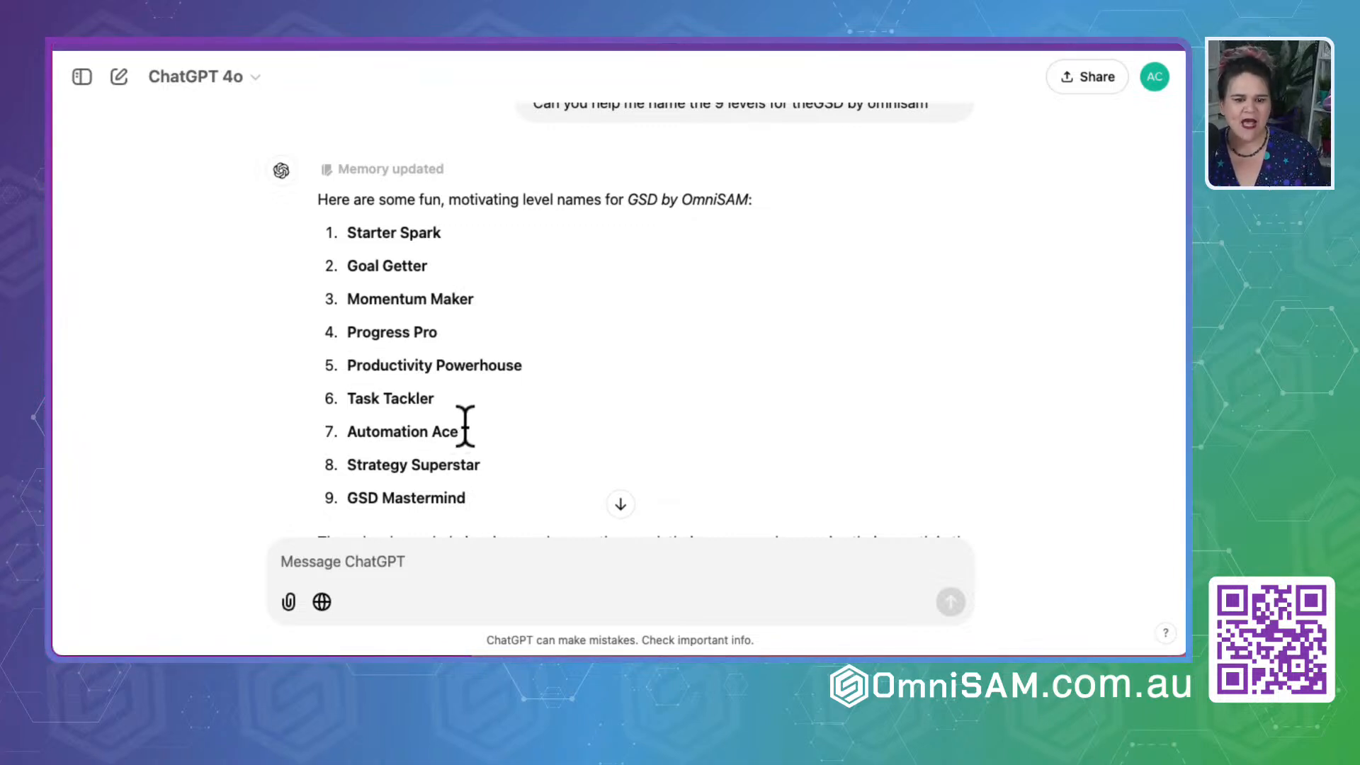
{"action": "scroll", "coordinate": [463, 428], "scroll_direction": "down", "scroll_amount": 2}
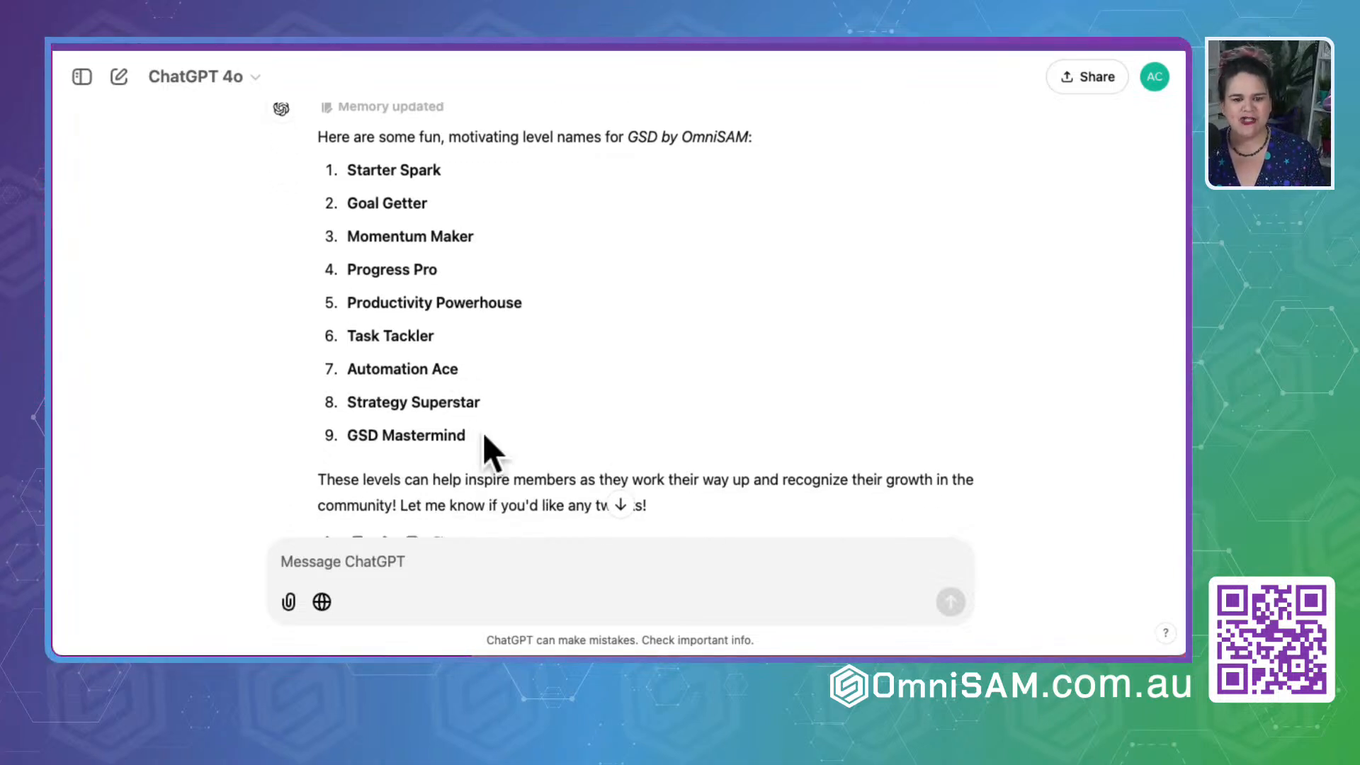
{"action": "left_click_drag", "start_coordinate": [478, 434], "coordinate": [341, 166]}
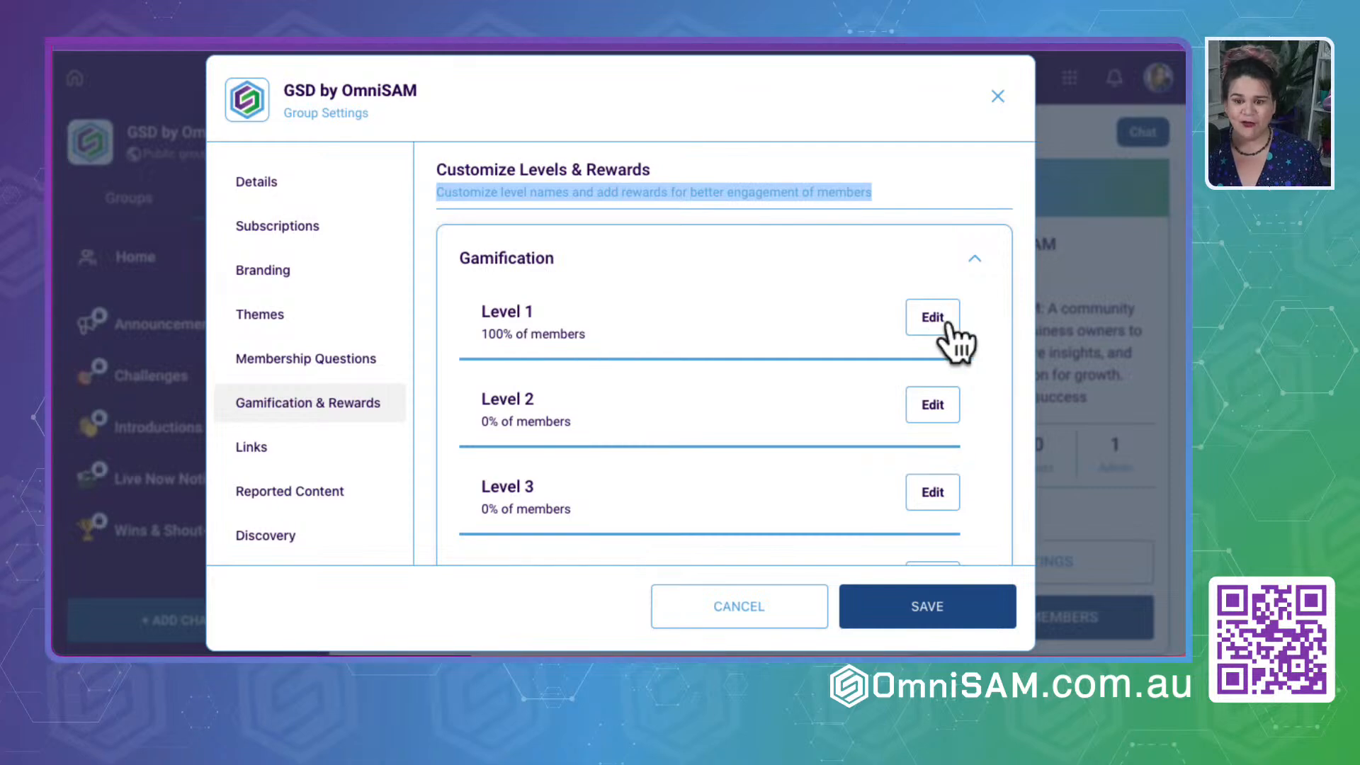
- Switch to the group settings, name Level 1 "Starter Spark" without a trailing space, and save it
{"action": "left_click", "coordinate": [933, 320]}
{"action": "left_click", "coordinate": [580, 358]}
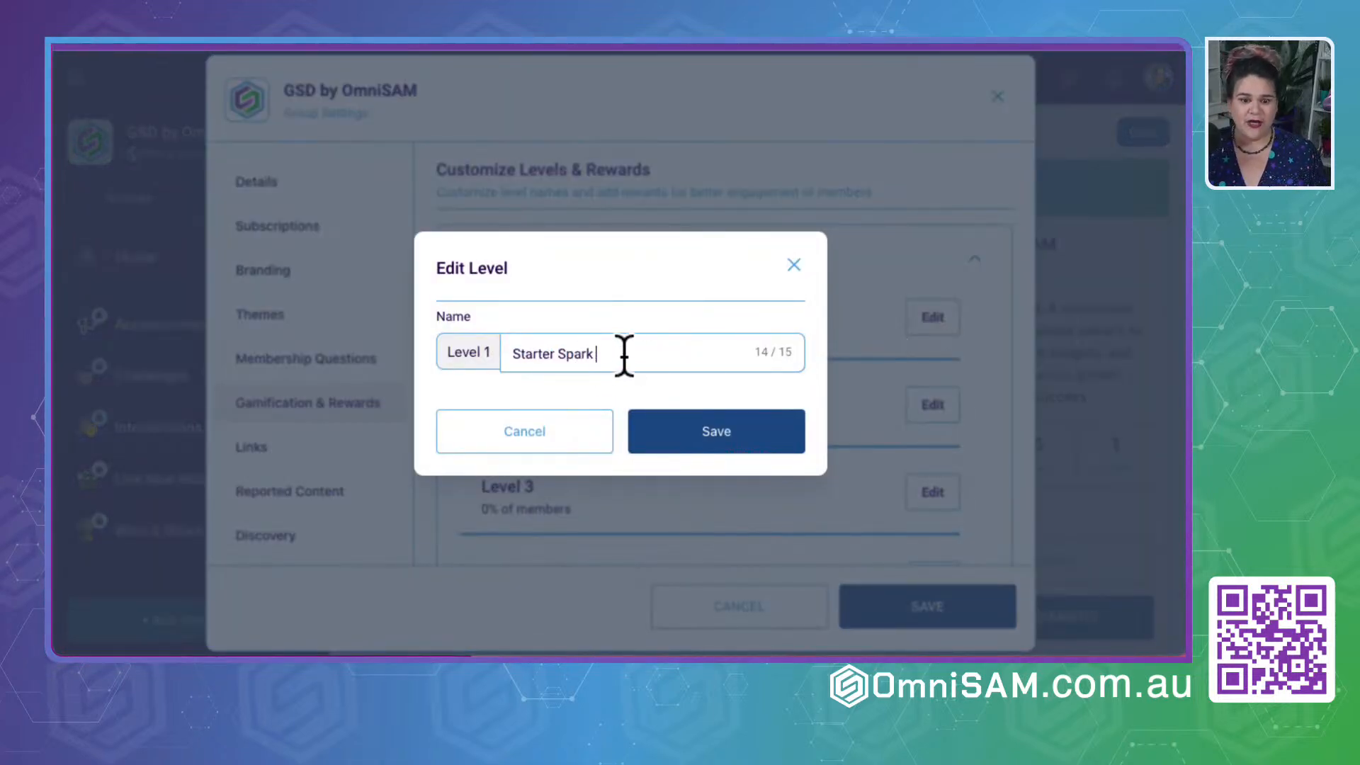
{"action": "key", "text": "BackSpace"}
{"action": "left_click_drag", "start_coordinate": [609, 354], "coordinate": [361, 354]}
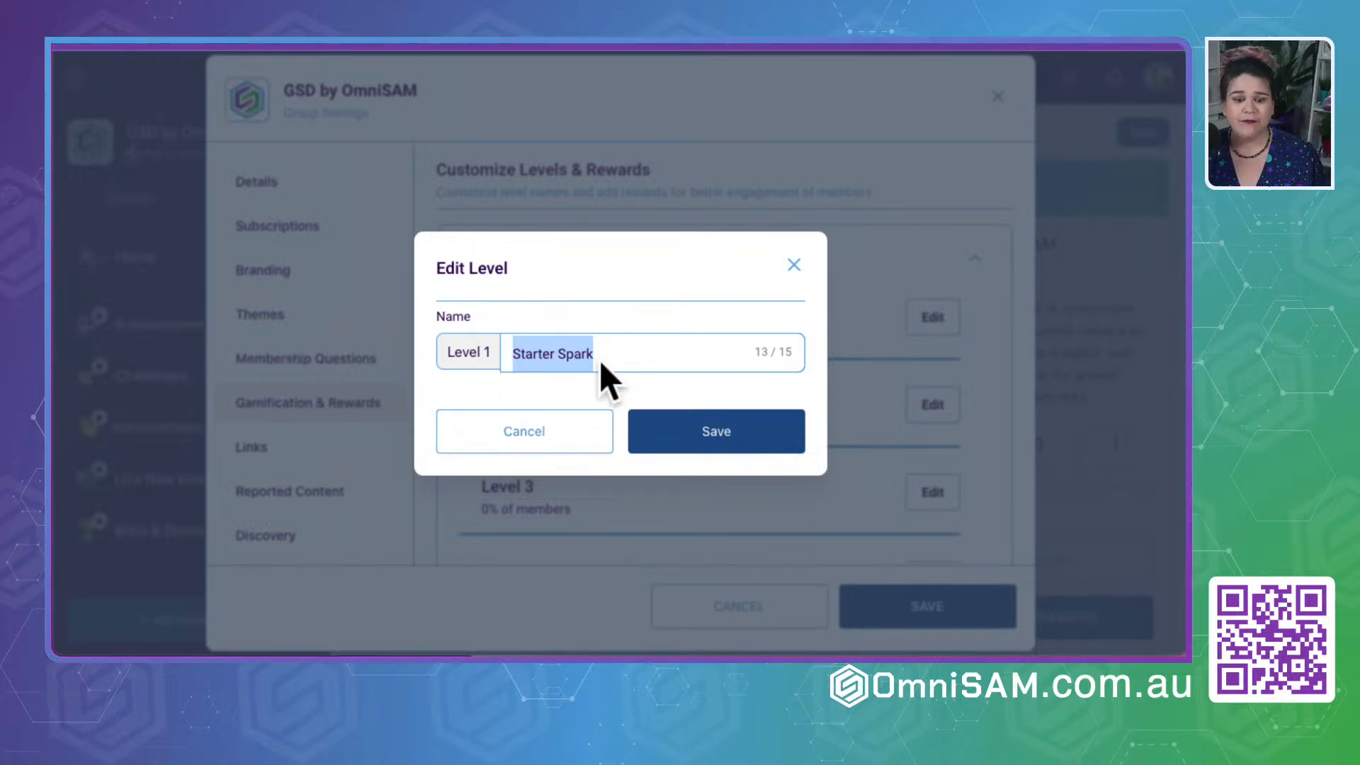
{"action": "double_click", "coordinate": [580, 353]}
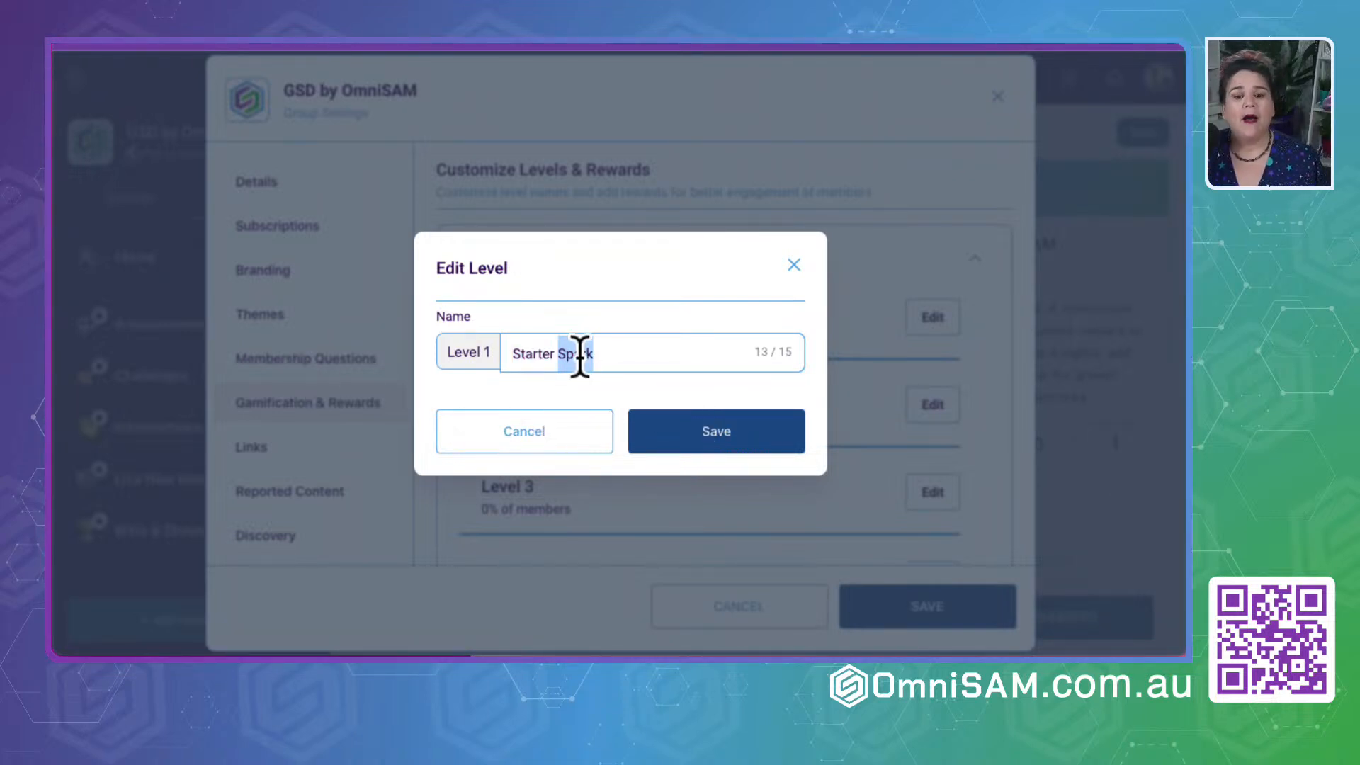
{"action": "left_click", "coordinate": [691, 443]}
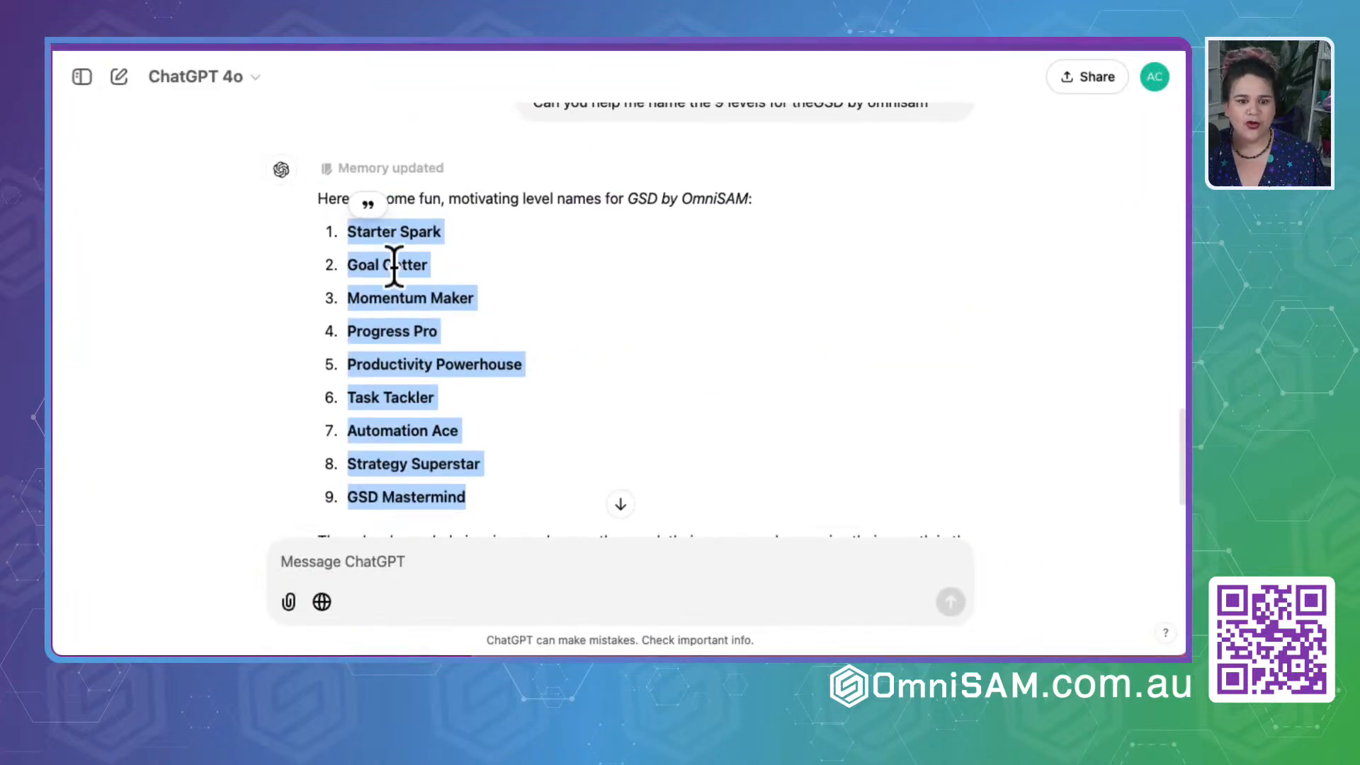
- Copy "Goal Getter" from ChatGPT's list and save it as the Level 2 name in the group settings
{"action": "triple_click", "coordinate": [394, 262]}
{"action": "key", "text": "ctrl+c"}
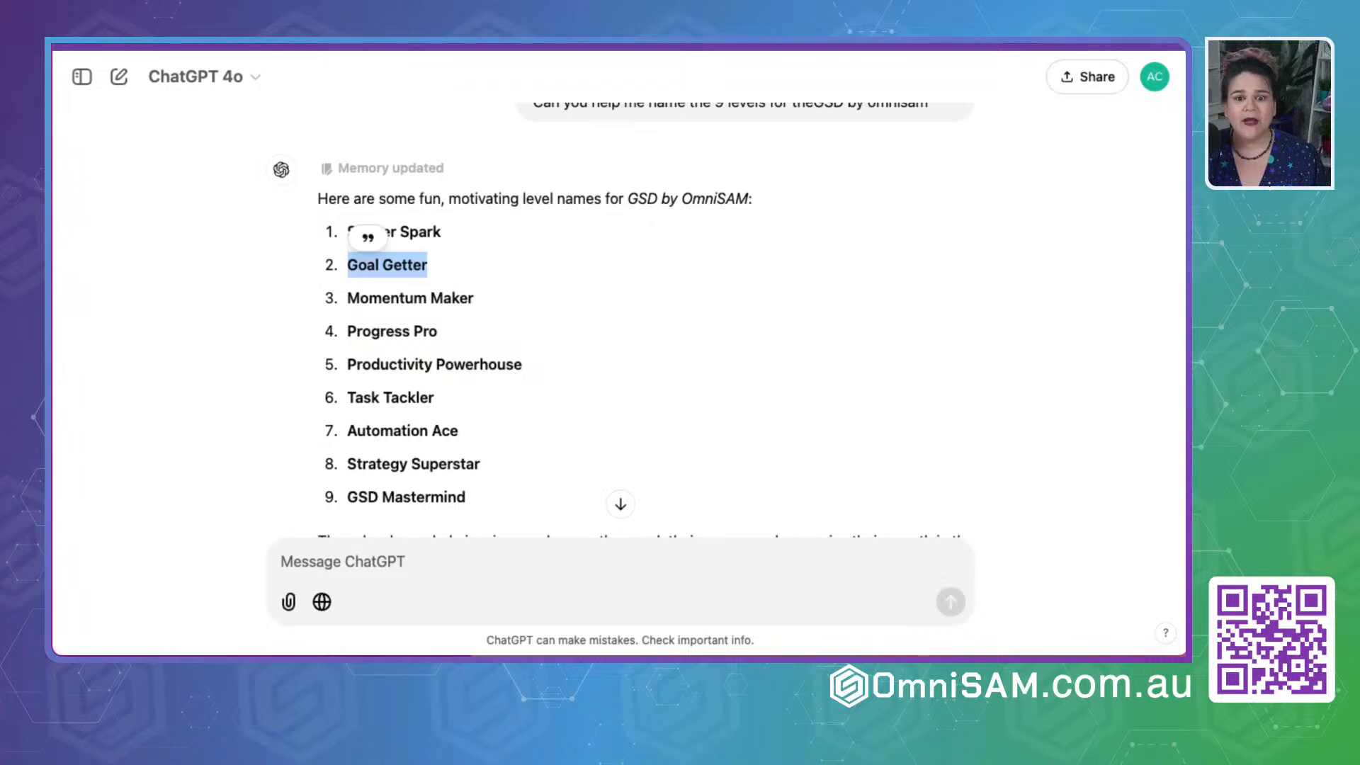
{"action": "key", "text": "super+Tab"}
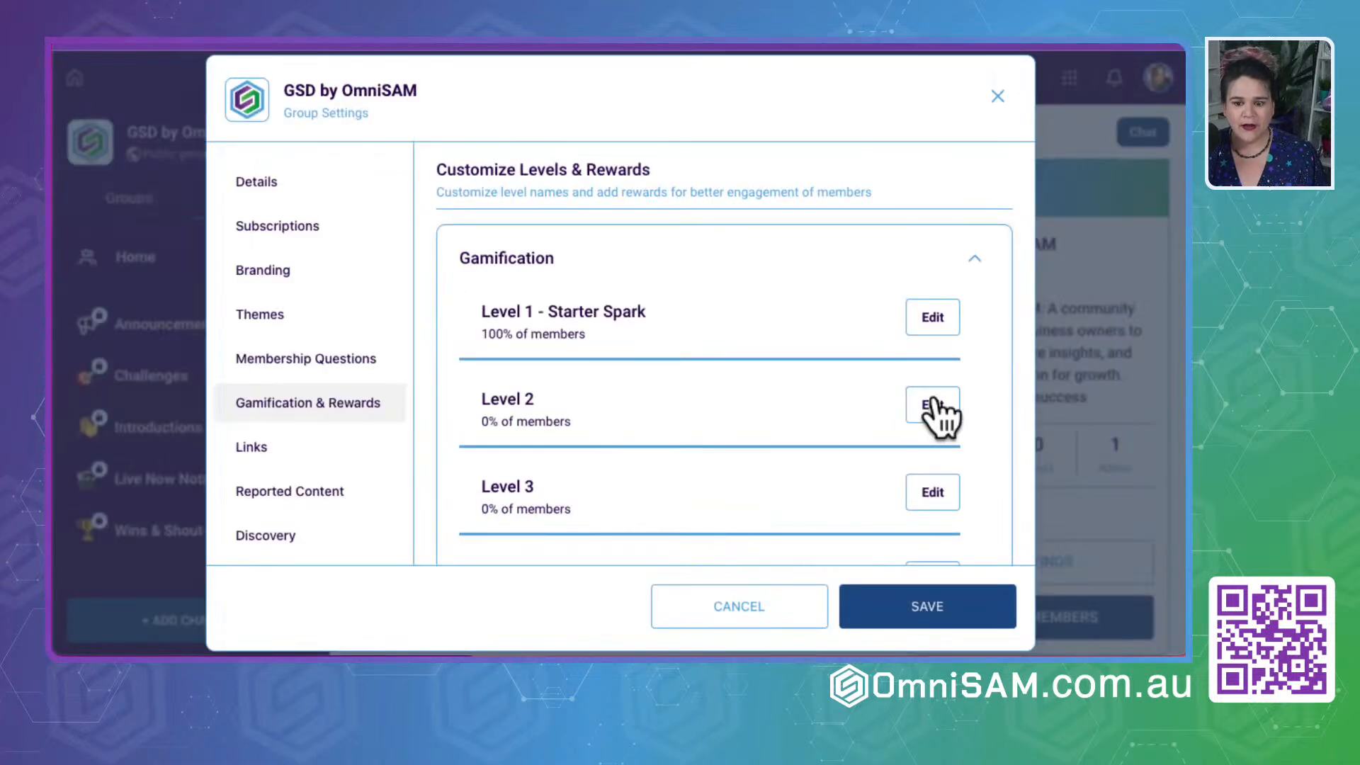
{"action": "left_click", "coordinate": [932, 411]}
{"action": "key", "text": "ctrl+v"}
{"action": "left_click", "coordinate": [708, 432]}
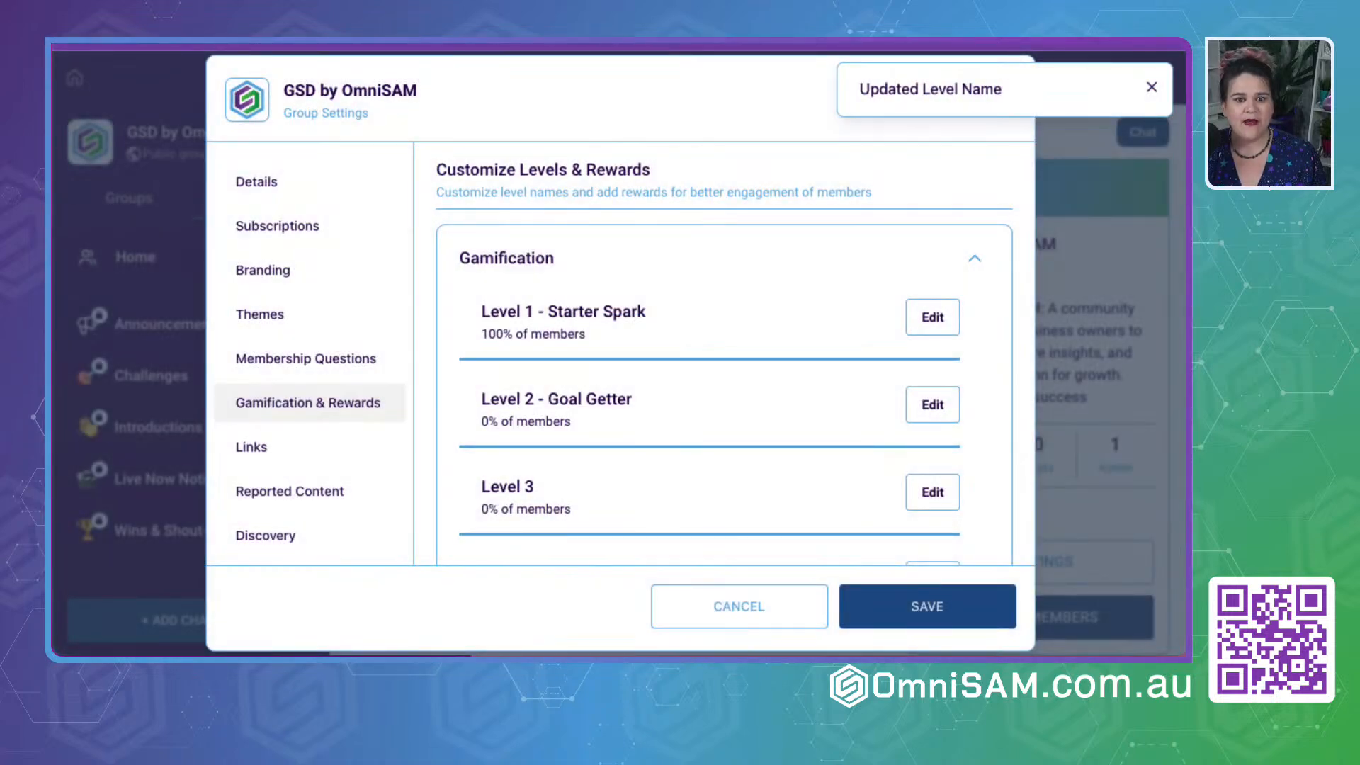
- Copy "Momentum Maker" from ChatGPT's list and save it as the Level 3 name in the group settings
{"action": "key", "text": "super+Tab"}
{"action": "triple_click", "coordinate": [397, 298]}
{"action": "key", "text": "ctrl+c"}
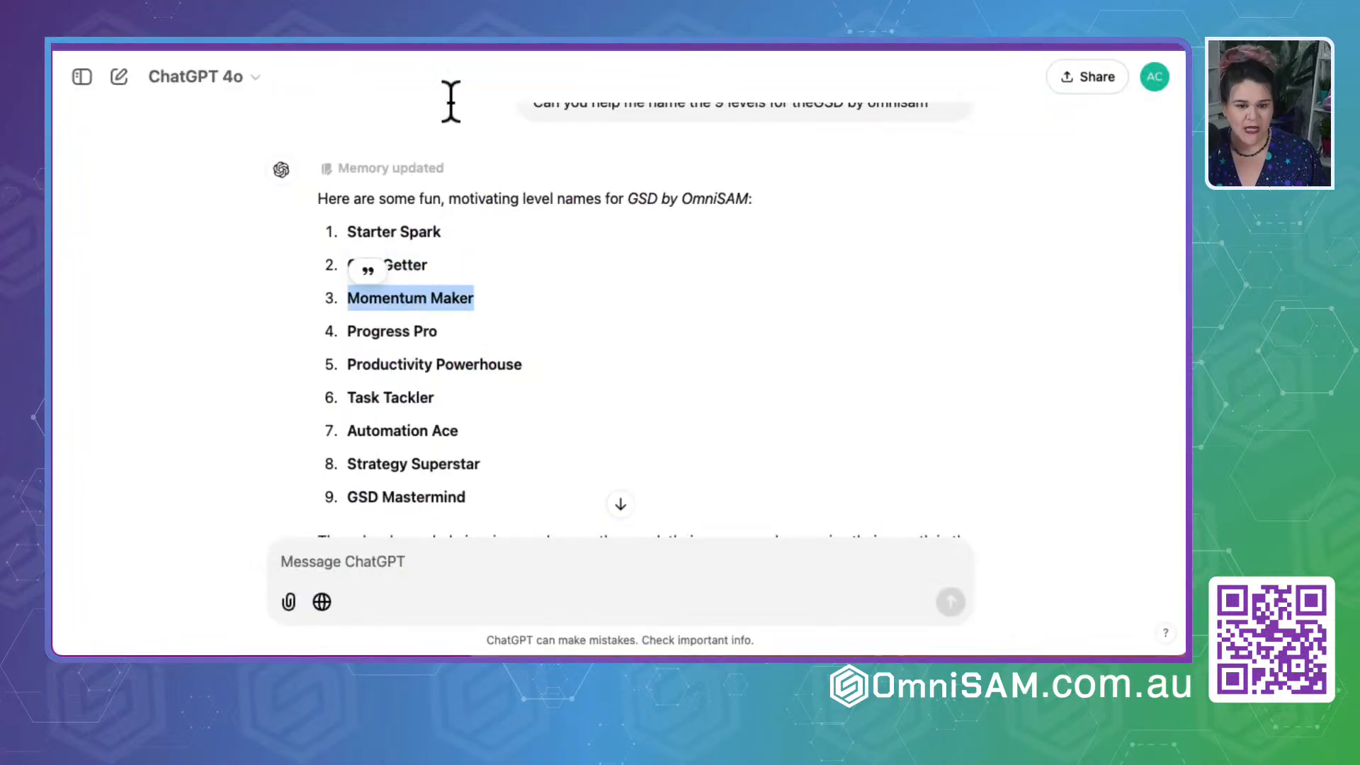
{"action": "key", "text": "super+Tab"}
{"action": "left_click", "coordinate": [932, 491]}
{"action": "left_click", "coordinate": [644, 354]}
{"action": "key", "text": "ctrl+v"}
{"action": "left_click", "coordinate": [753, 443]}
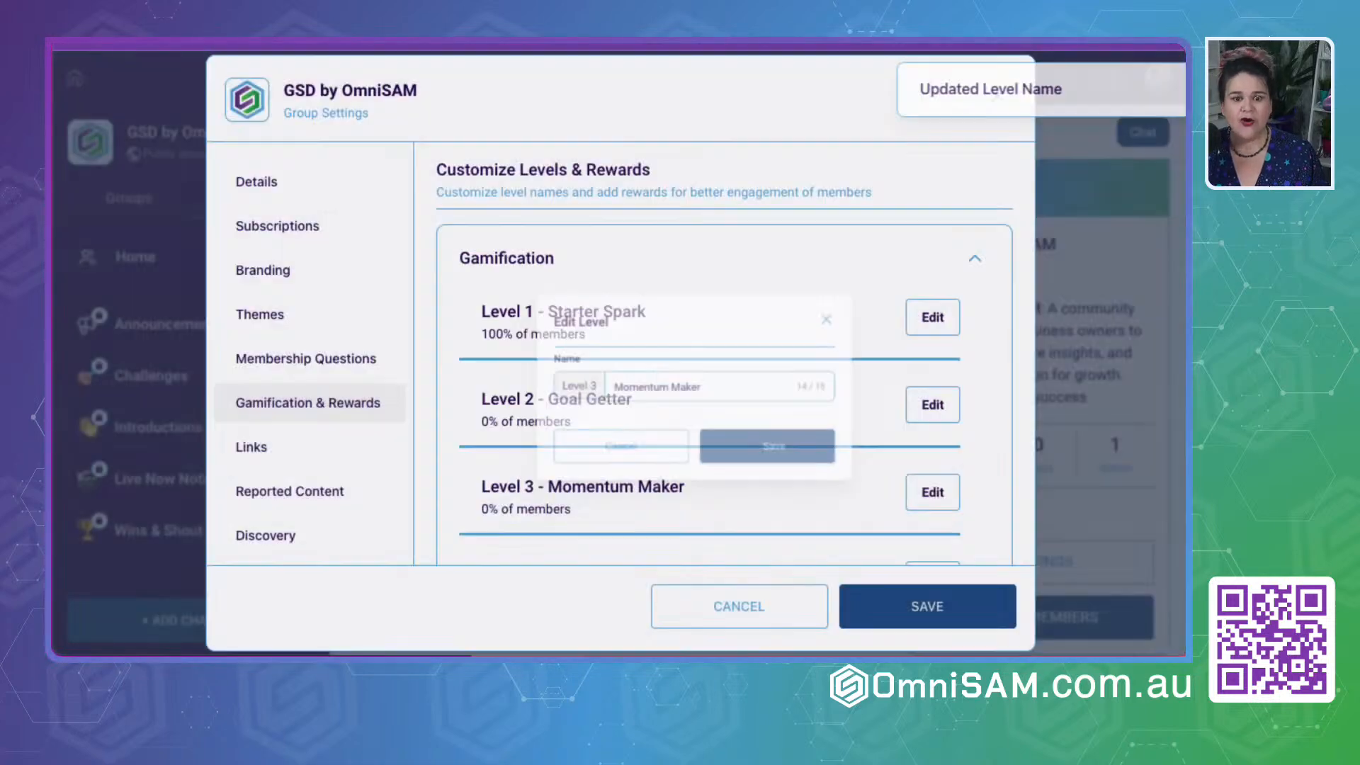
- Copy "Progress Pro" from ChatGPT's list and save it as the Level 4 name in the group settings
{"action": "key", "text": "super+Tab"}
{"action": "scroll", "coordinate": [583, 327], "scroll_direction": "down", "scroll_amount": 3}
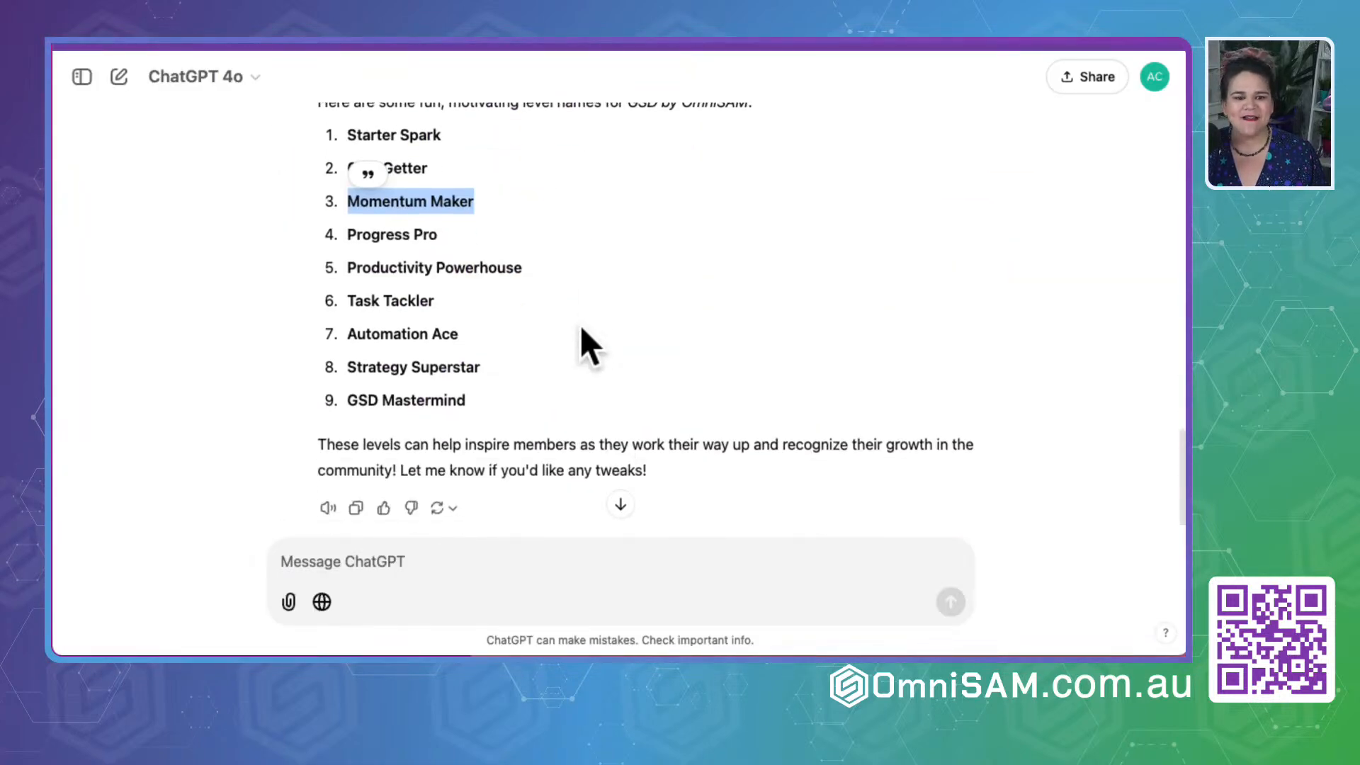
{"action": "triple_click", "coordinate": [381, 234]}
{"action": "key", "text": "super+Tab"}
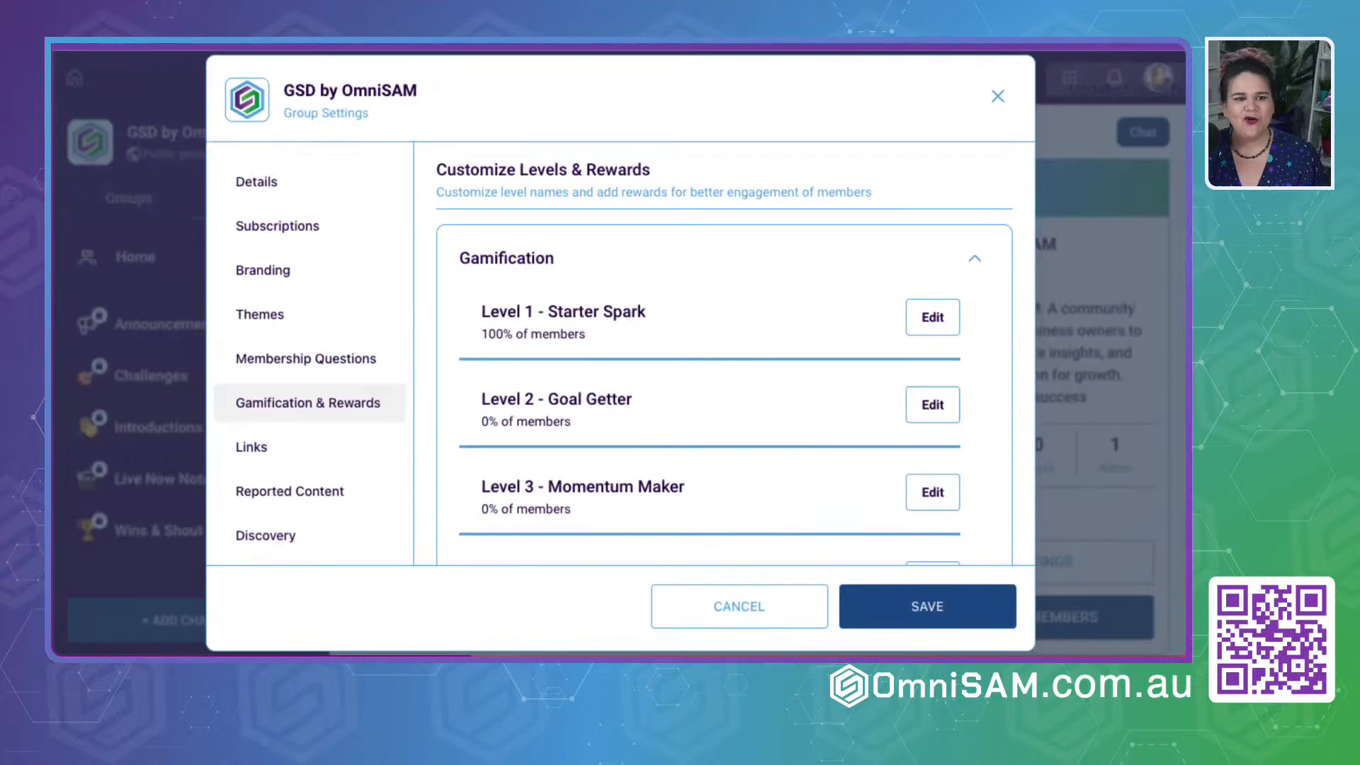
{"action": "scroll", "coordinate": [780, 486], "scroll_direction": "down", "scroll_amount": 3}
{"action": "left_click", "coordinate": [928, 416]}
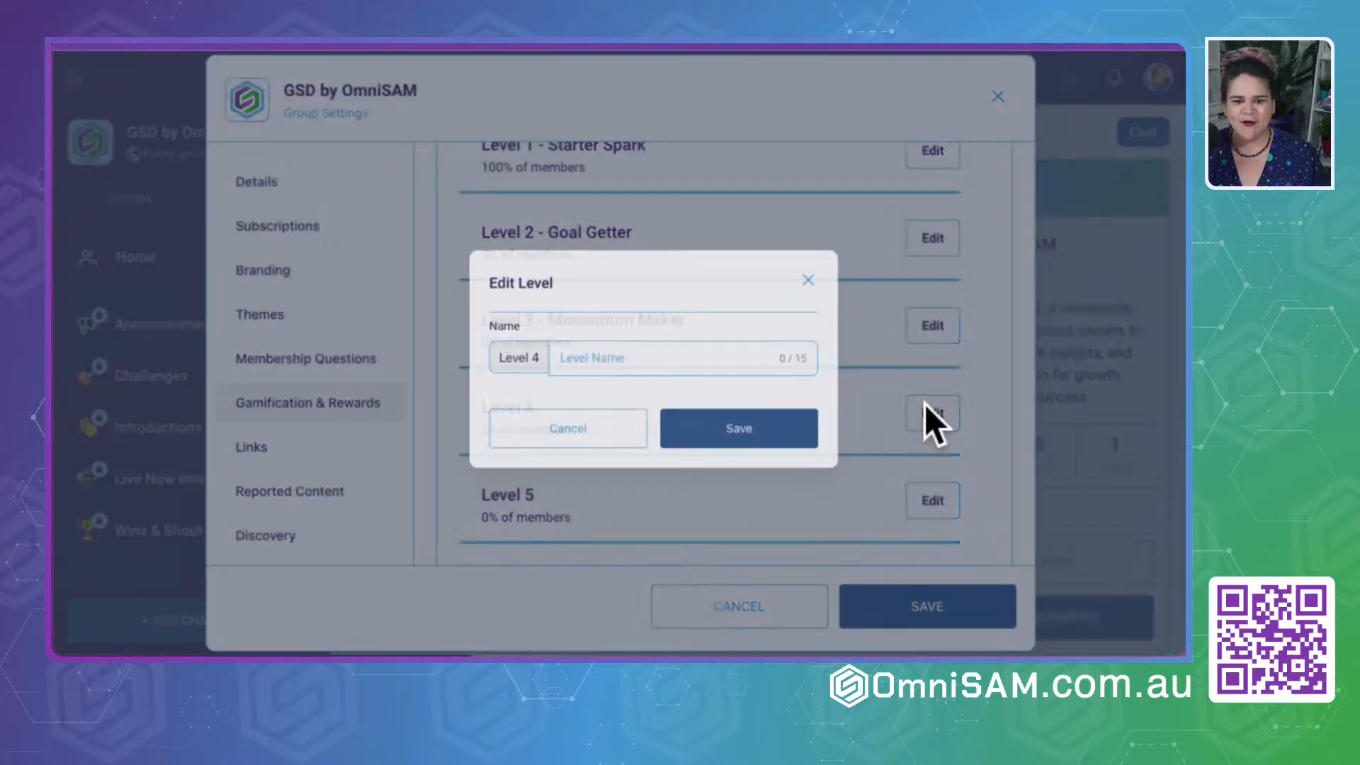
{"action": "left_click", "coordinate": [711, 436]}
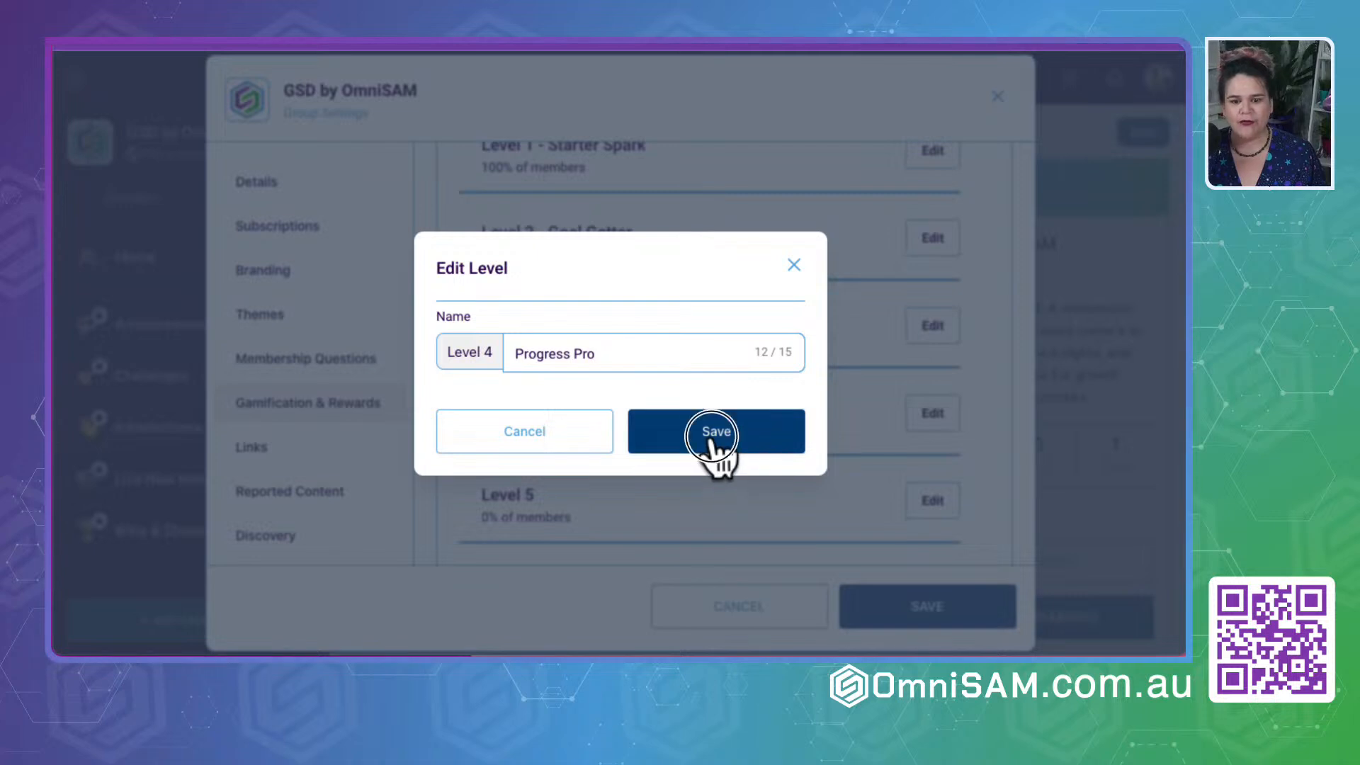
- Copy "Productivity Powerhouse" from ChatGPT's list, paste it as the Level 5 name in the group settings and save
{"action": "key", "text": "super+Tab"}
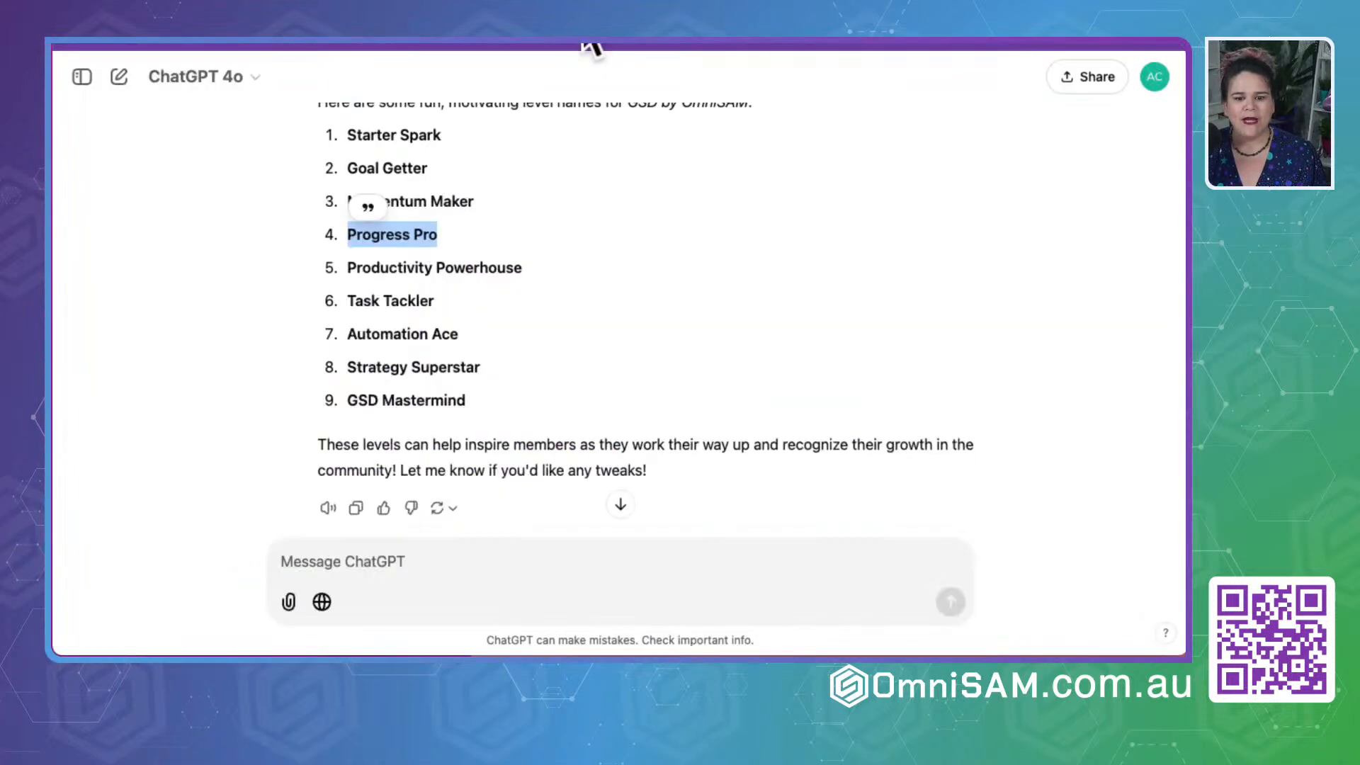
{"action": "triple_click", "coordinate": [394, 269]}
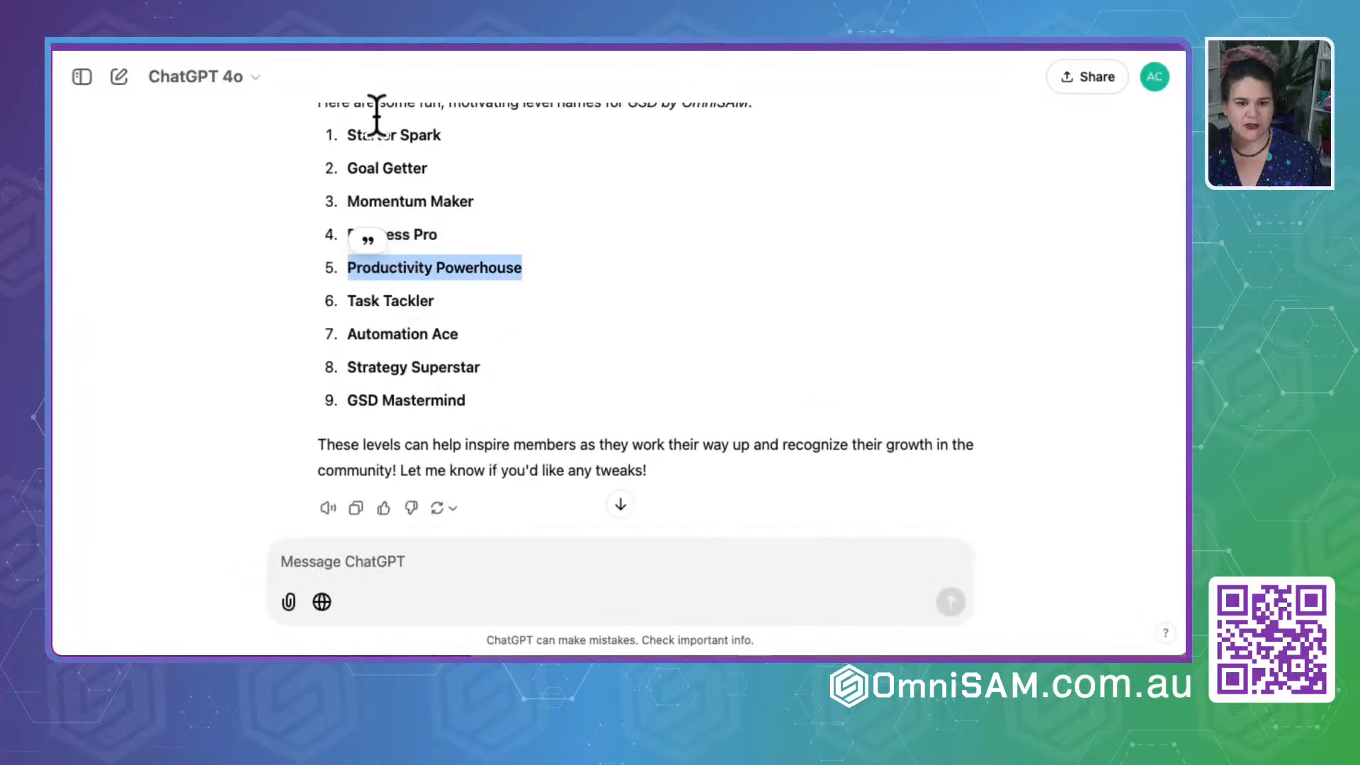
{"action": "key", "text": "super+Tab"}
{"action": "scroll", "coordinate": [602, 332], "scroll_direction": "down", "scroll_amount": 3}
{"action": "left_click", "coordinate": [932, 368]}
{"action": "type", "text": "Productivity Po"}
{"action": "left_click", "coordinate": [714, 429]}
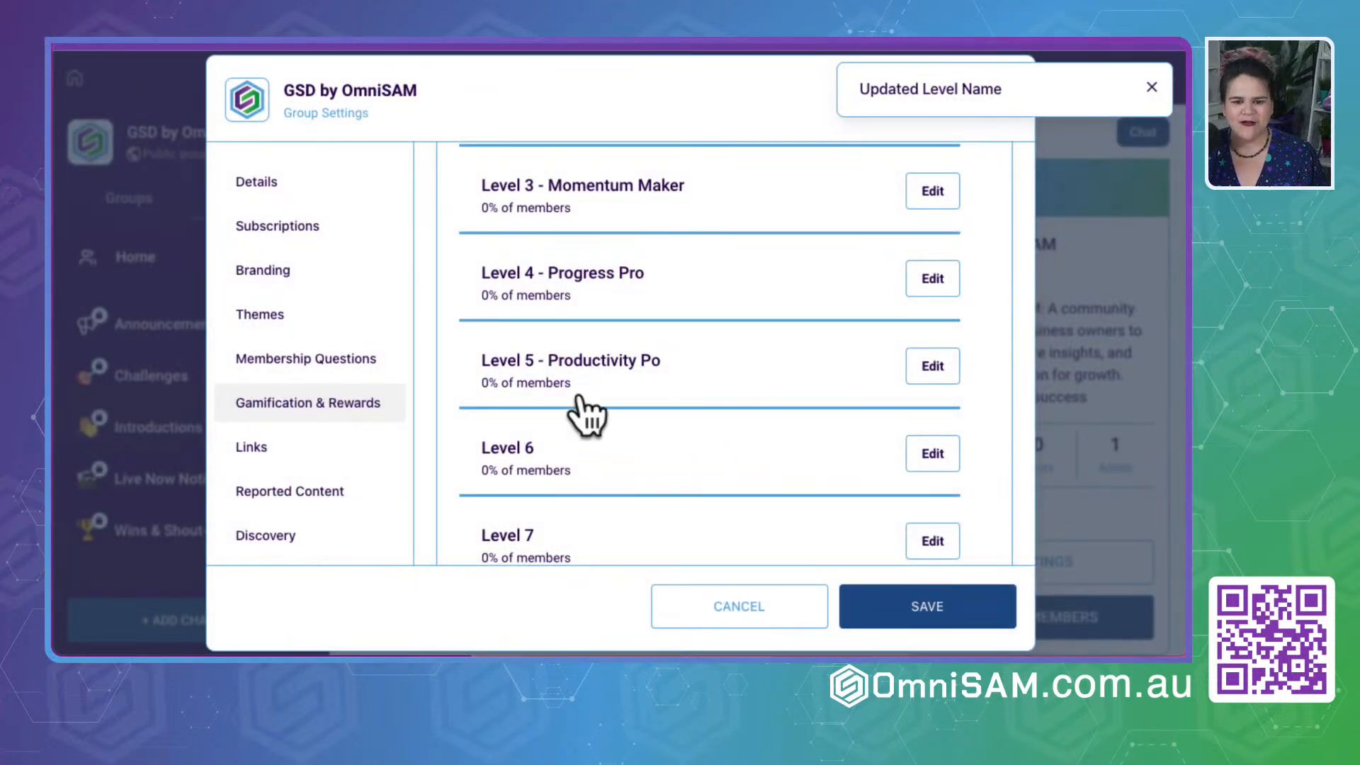
- Reopen the Level 5 name for editing, and ask ChatGPT for level names of less than 15 characters
{"action": "left_click", "coordinate": [932, 368]}
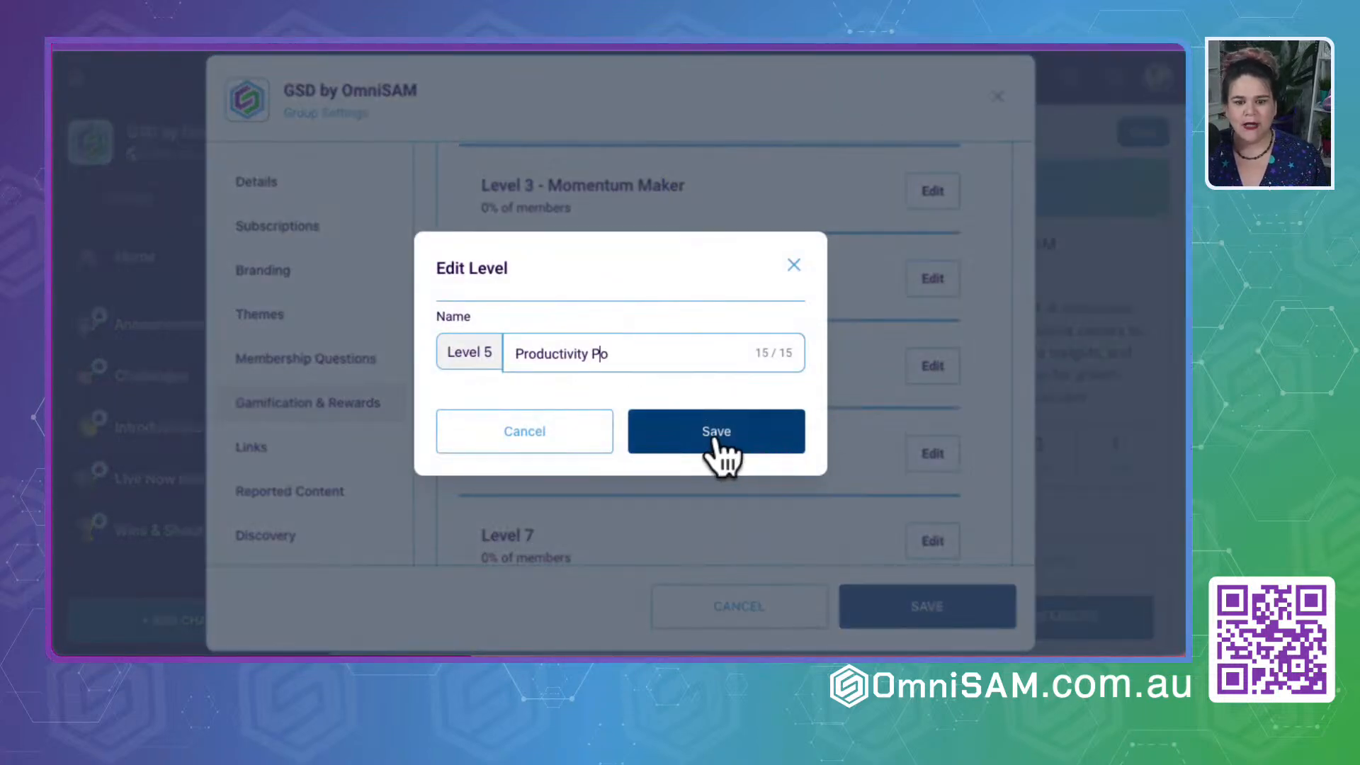
{"action": "left_click", "coordinate": [600, 349]}
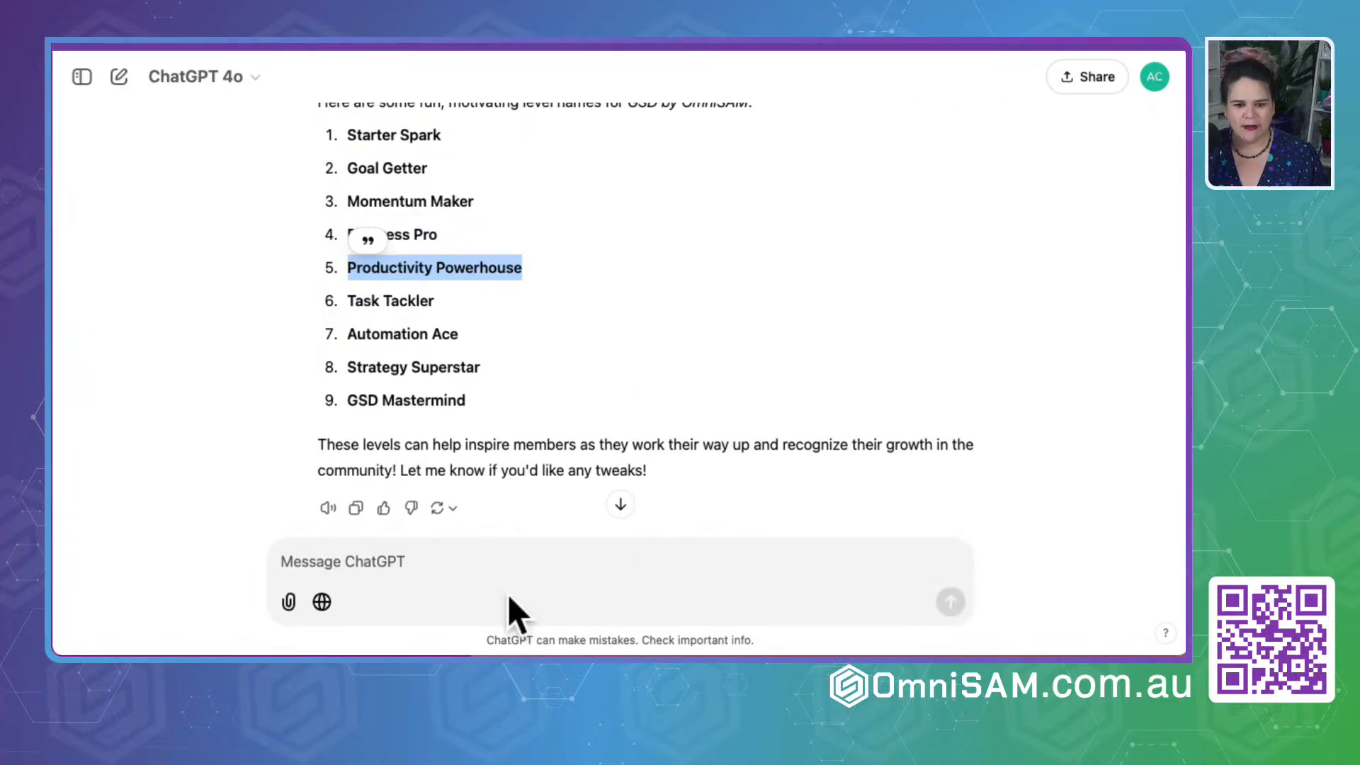
{"action": "left_click", "coordinate": [420, 564]}
{"action": "type", "text": "needs to be les"}
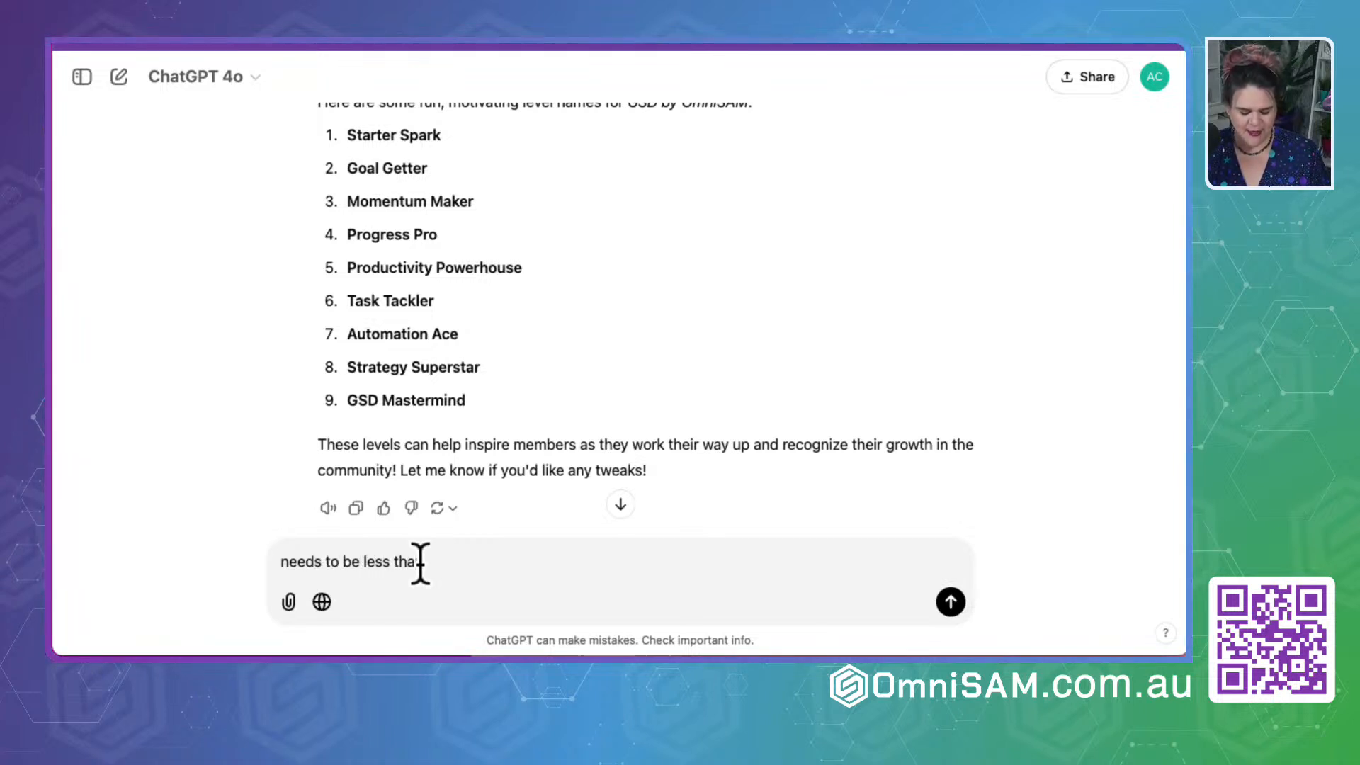
{"action": "type", "text": "s than 15 characters"}
{"action": "key", "text": "Return"}
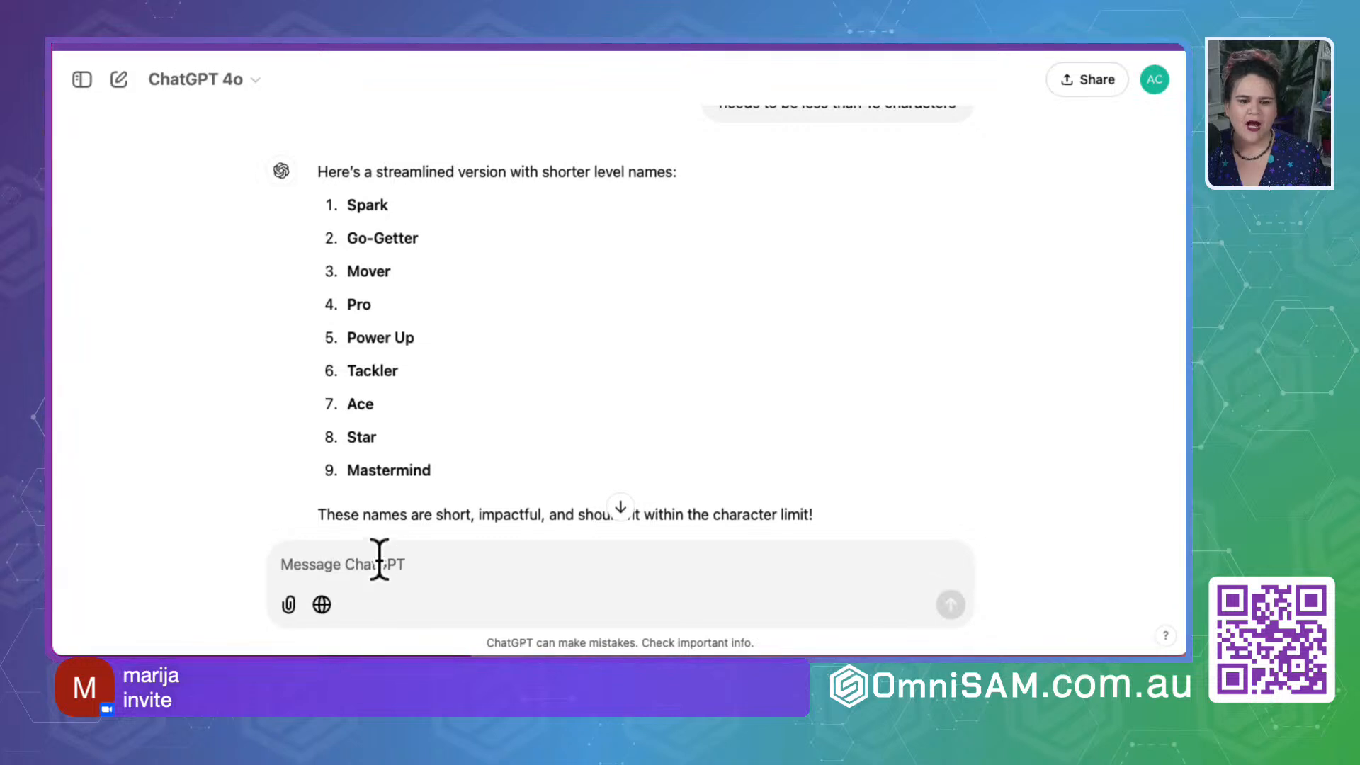
{"action": "scroll", "coordinate": [486, 424], "scroll_direction": "up", "scroll_amount": 10}
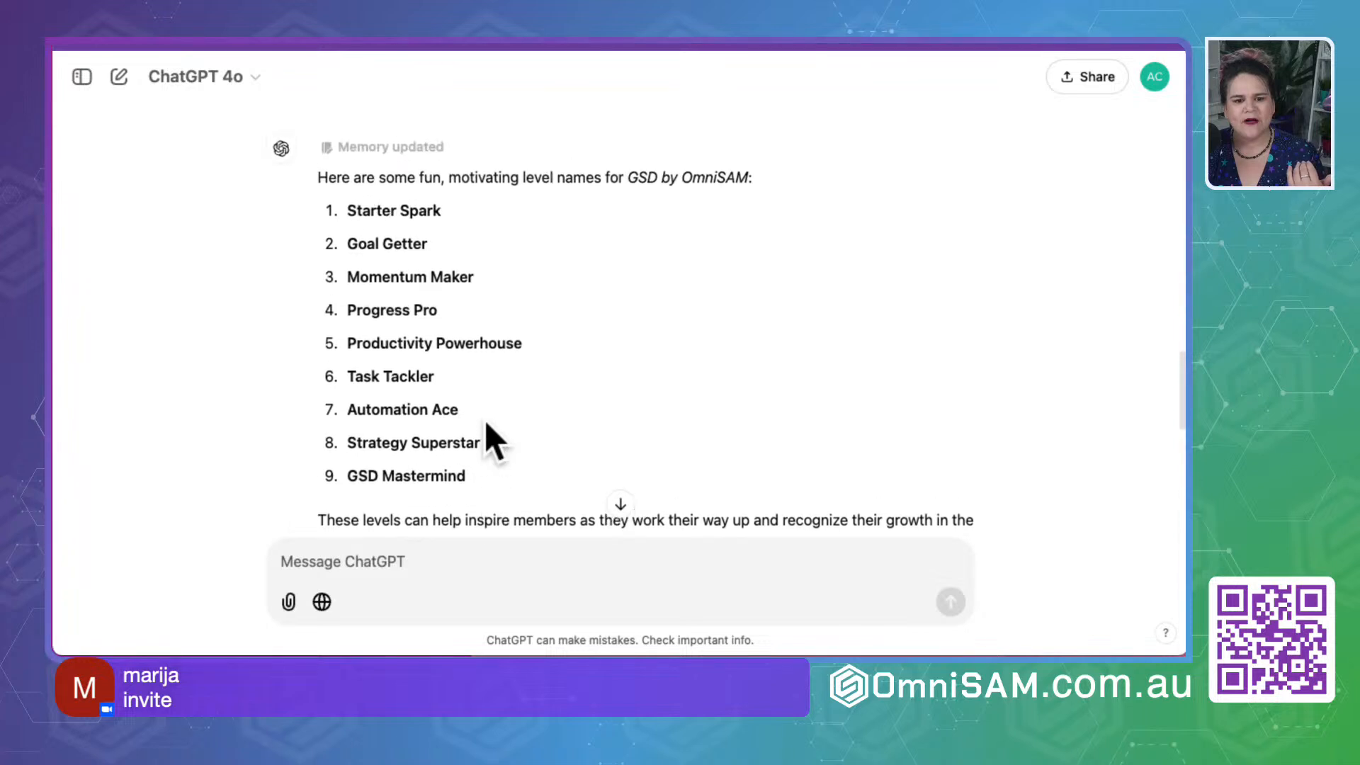
- Tell ChatGPT "I like how you made it sound like a type of person" to refine the shorter level names
{"action": "left_click_drag", "start_coordinate": [350, 214], "coordinate": [522, 215]}
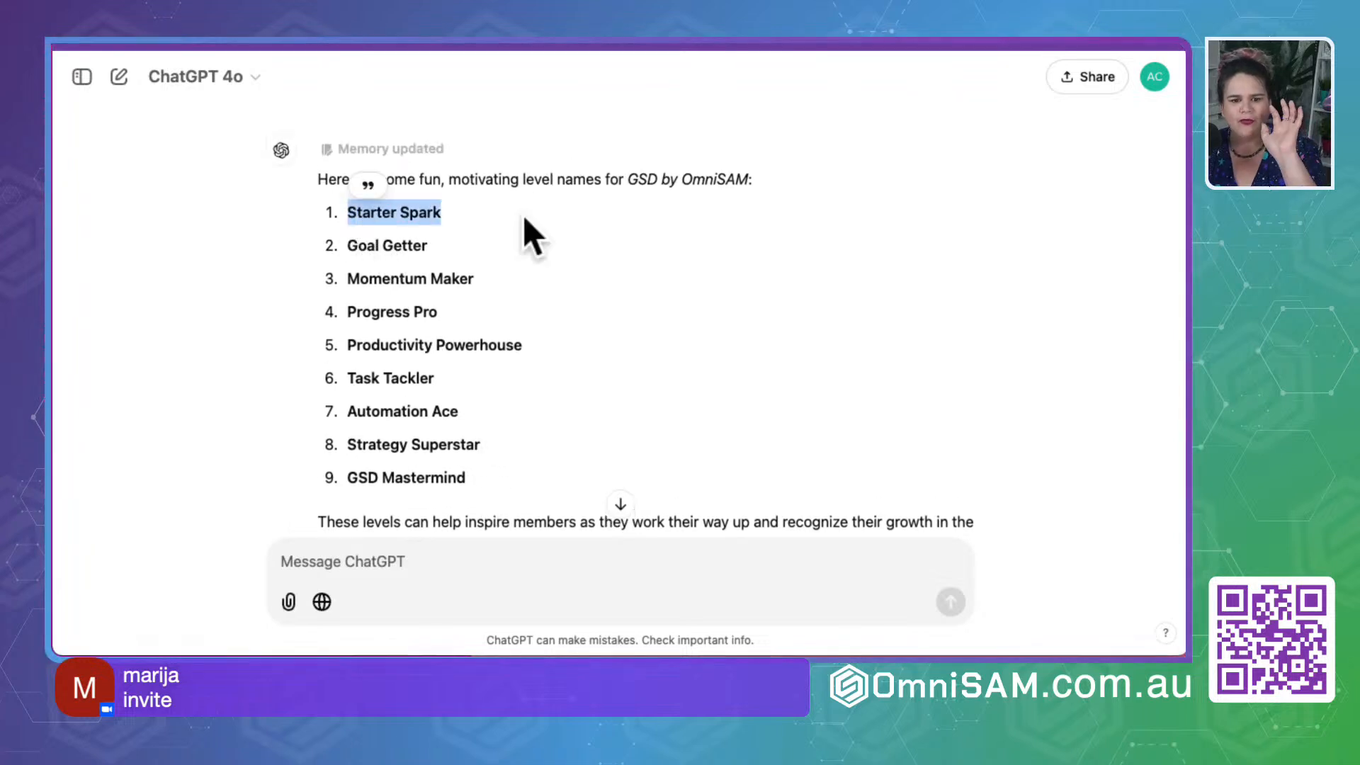
{"action": "scroll", "coordinate": [523, 214], "scroll_direction": "down", "scroll_amount": 10}
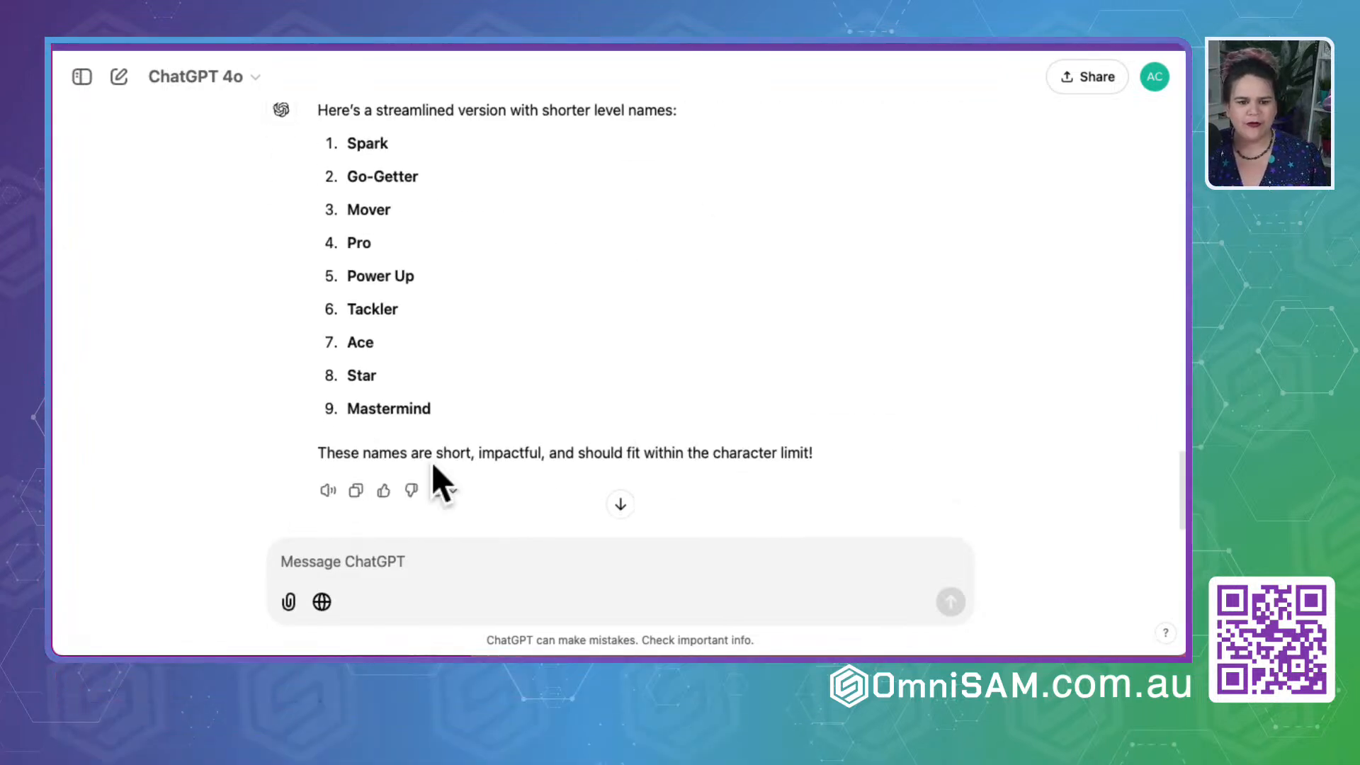
{"action": "left_click", "coordinate": [298, 560]}
{"action": "type", "text": "I"}
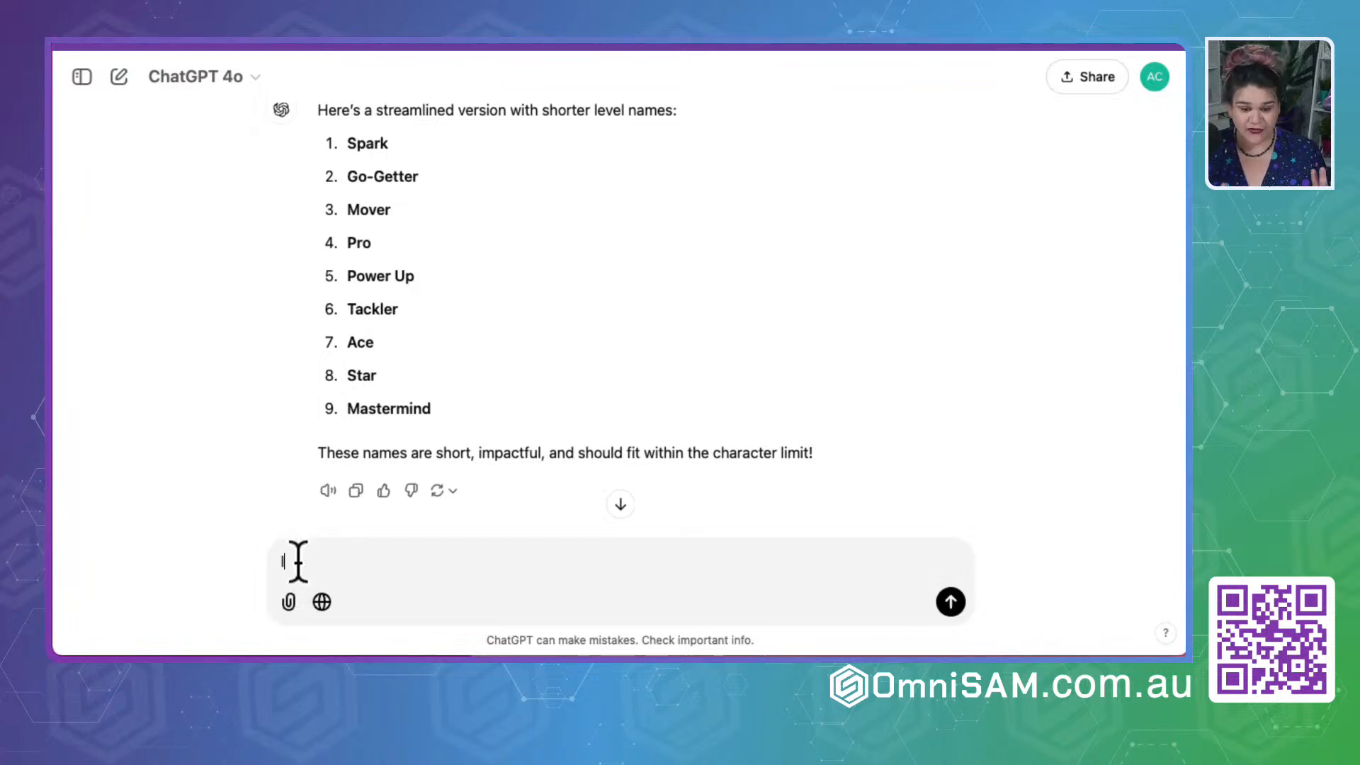
{"action": "type", "text": " like how you m"}
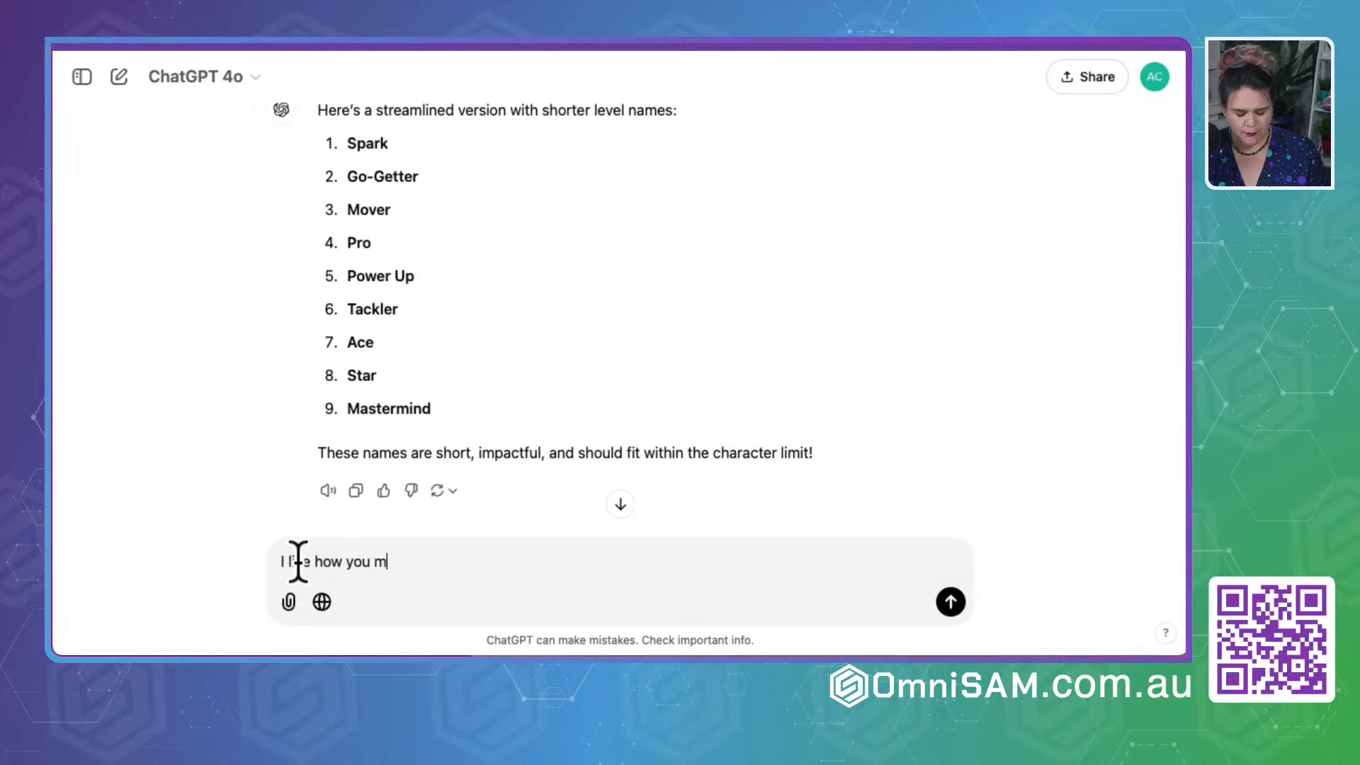
{"action": "type", "text": "ade it sound like a type of person"}
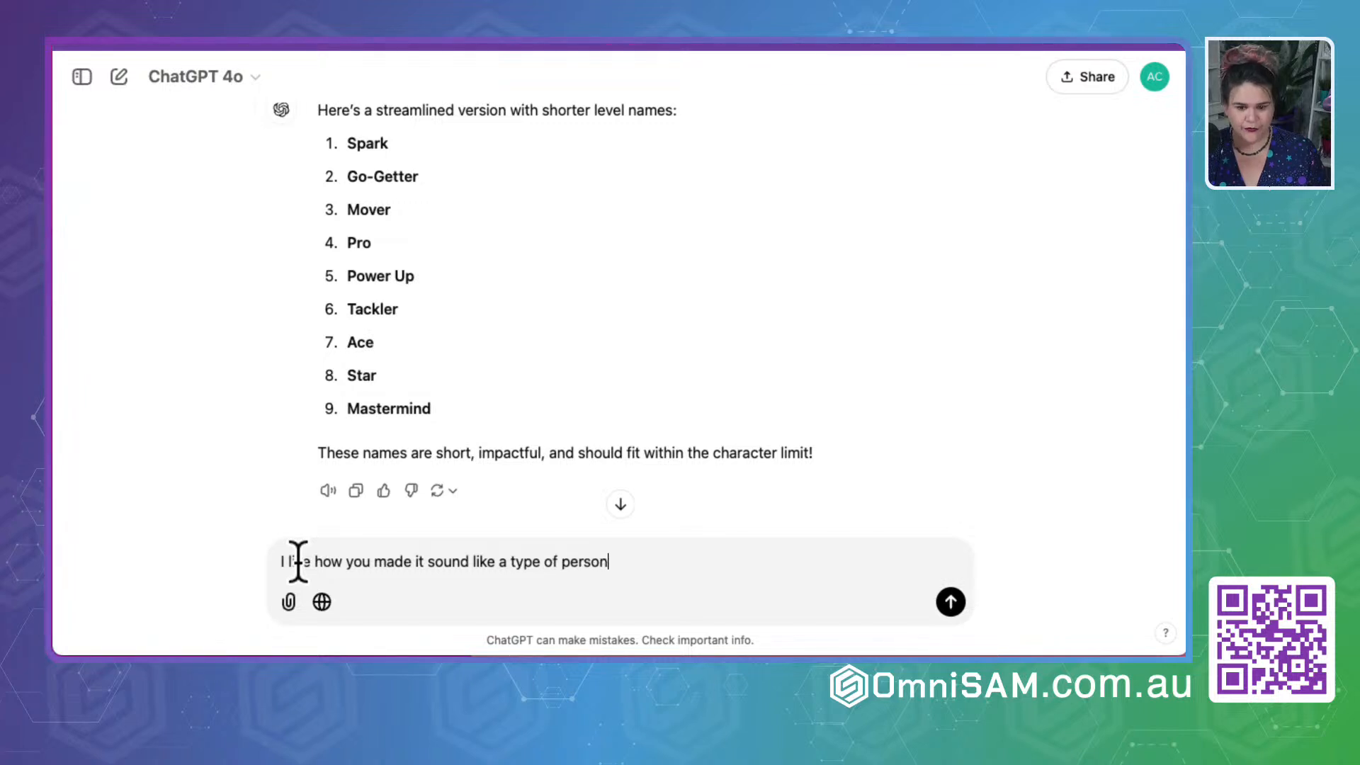
{"action": "key", "text": "Return"}
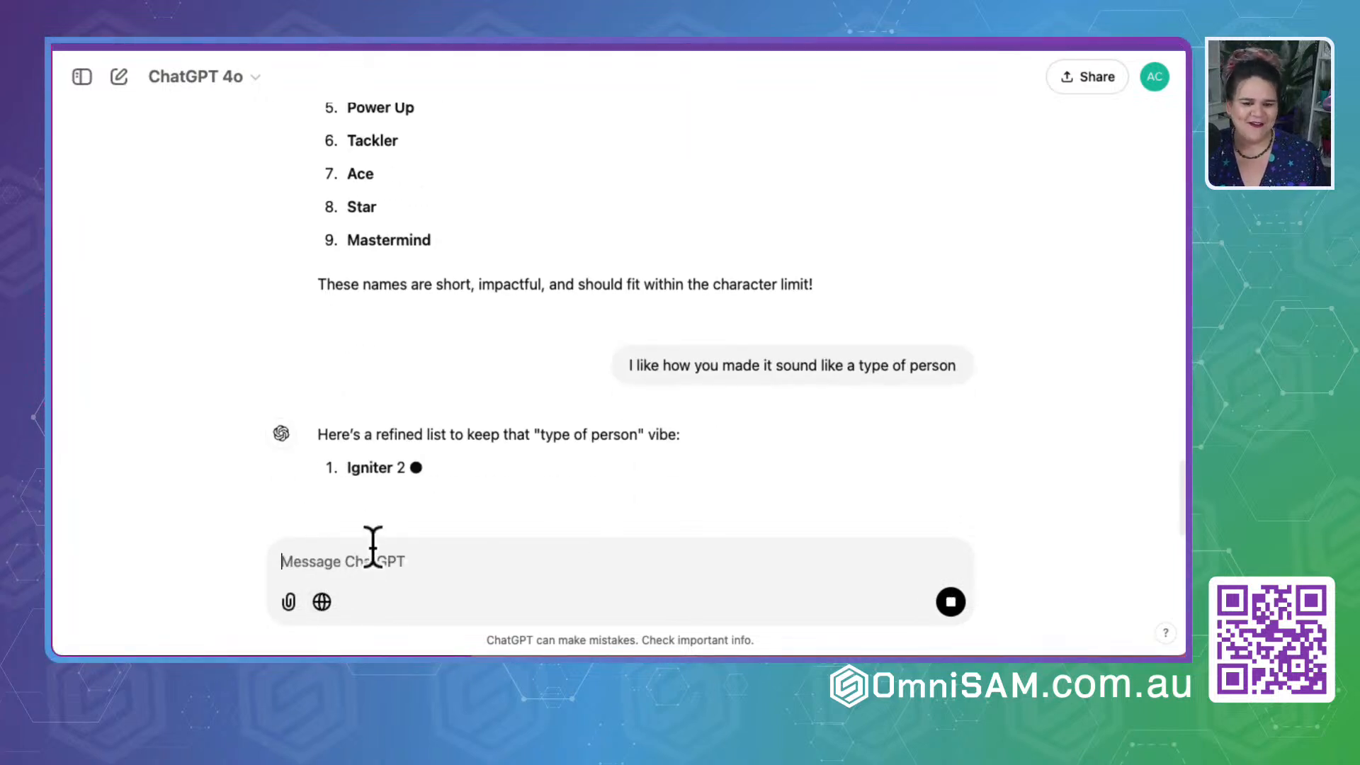
- Compare the suggested level name lists and send ChatGPT the request "just give me something else for Productivity Powerhouse"
{"action": "scroll", "coordinate": [263, 425], "scroll_direction": "up", "scroll_amount": 1}
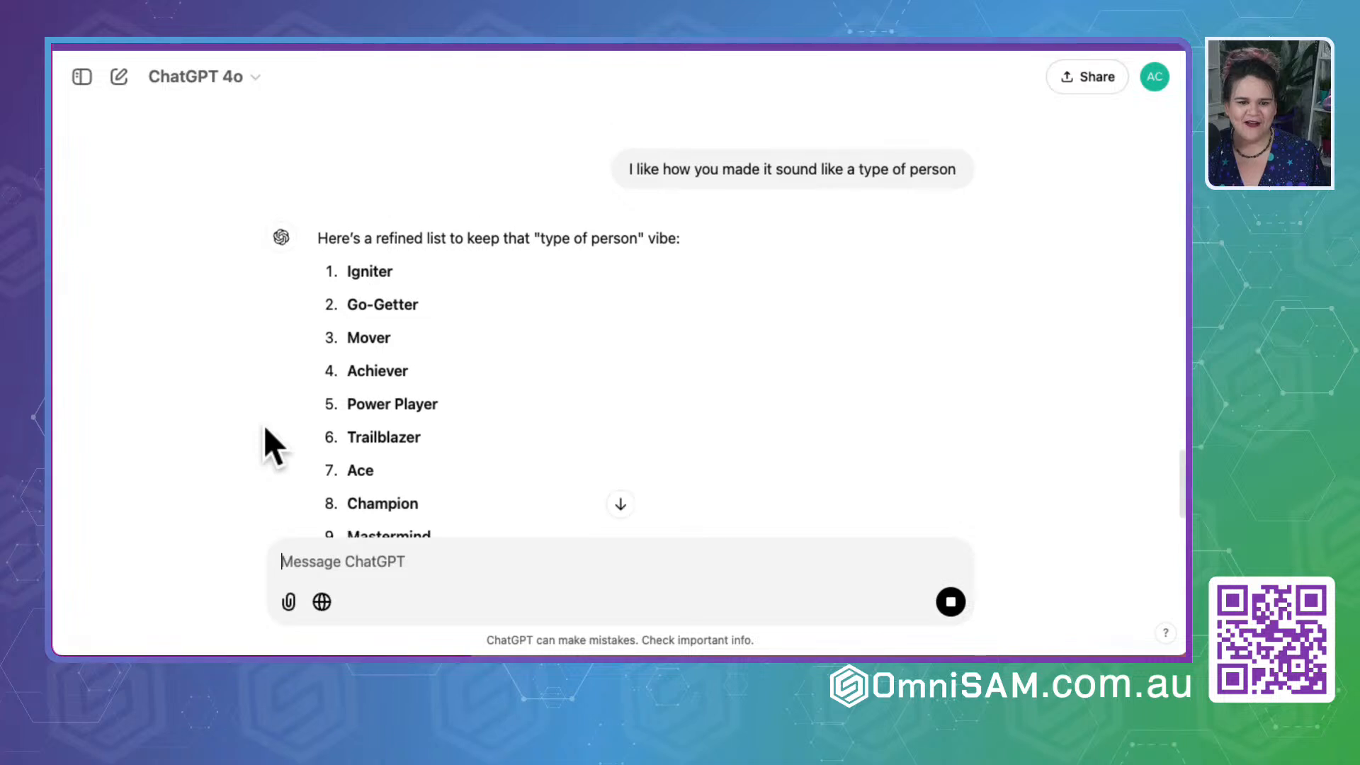
{"action": "scroll", "coordinate": [405, 422], "scroll_direction": "up", "scroll_amount": 15}
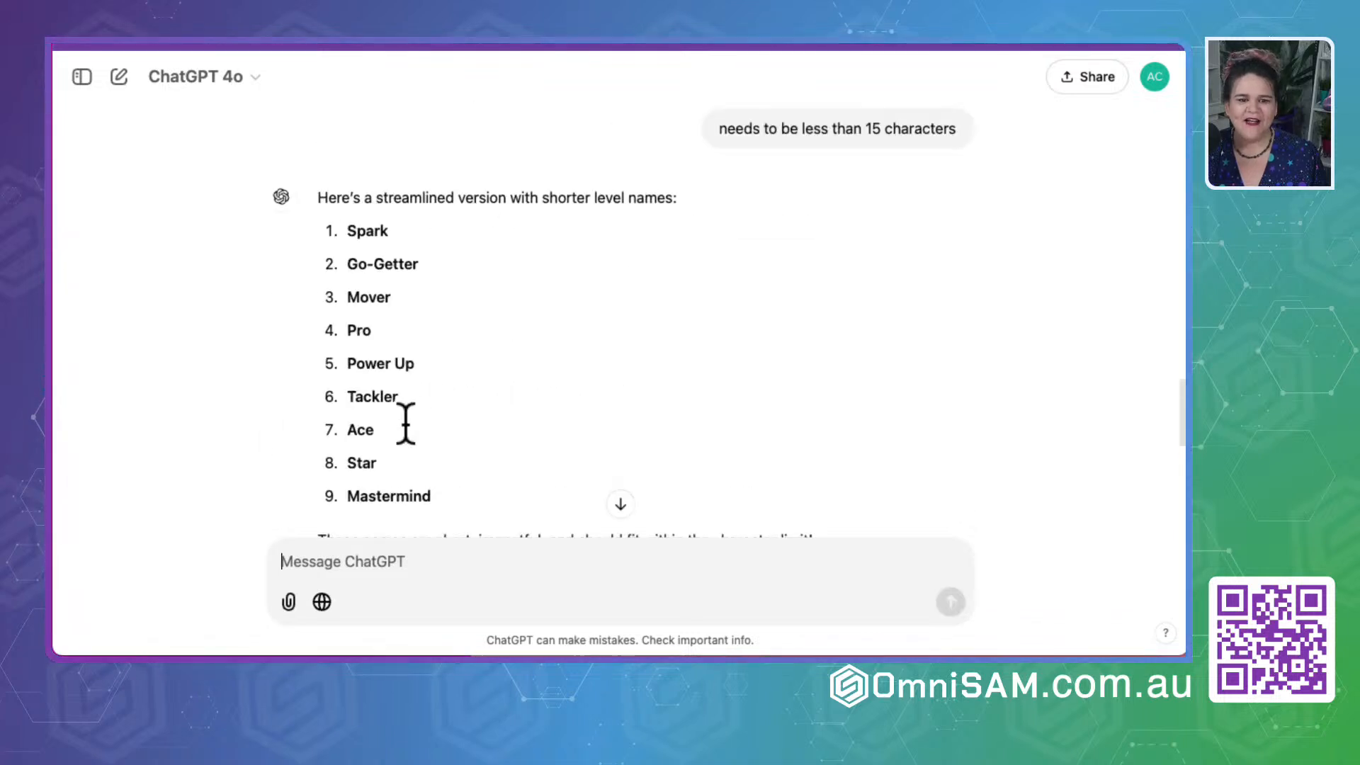
{"action": "scroll", "coordinate": [405, 423], "scroll_direction": "down", "scroll_amount": 8}
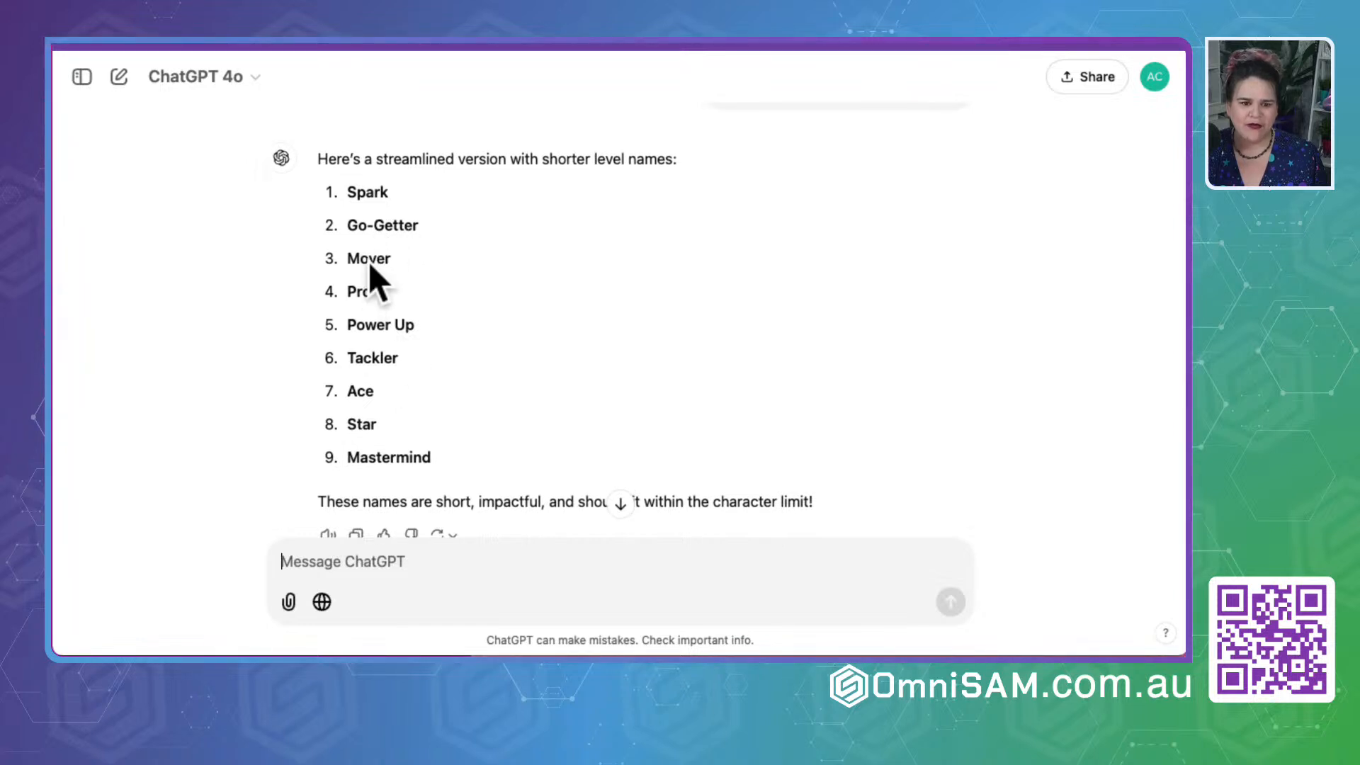
{"action": "scroll", "coordinate": [367, 273], "scroll_direction": "up", "scroll_amount": 10}
{"action": "scroll", "coordinate": [333, 291], "scroll_direction": "down", "scroll_amount": 3}
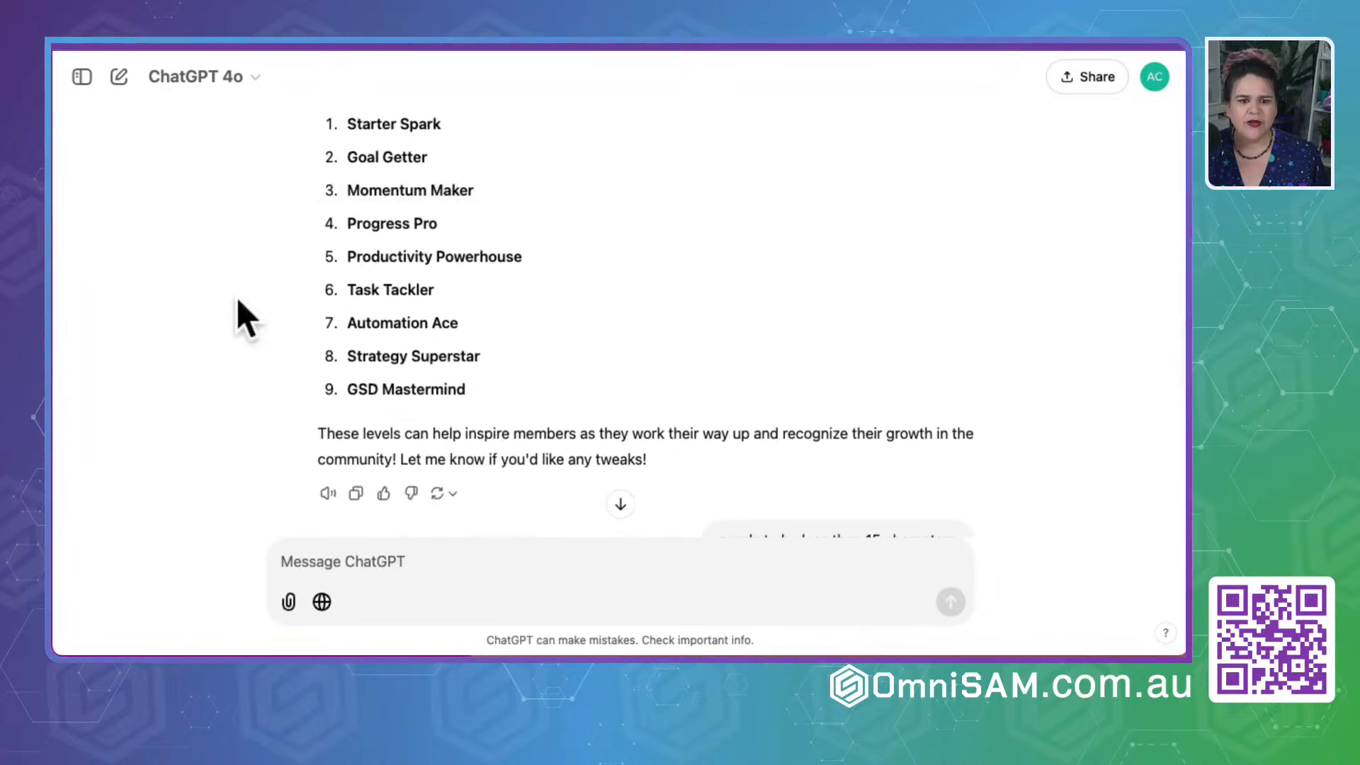
{"action": "double_click", "coordinate": [380, 258]}
{"action": "triple_click", "coordinate": [491, 258]}
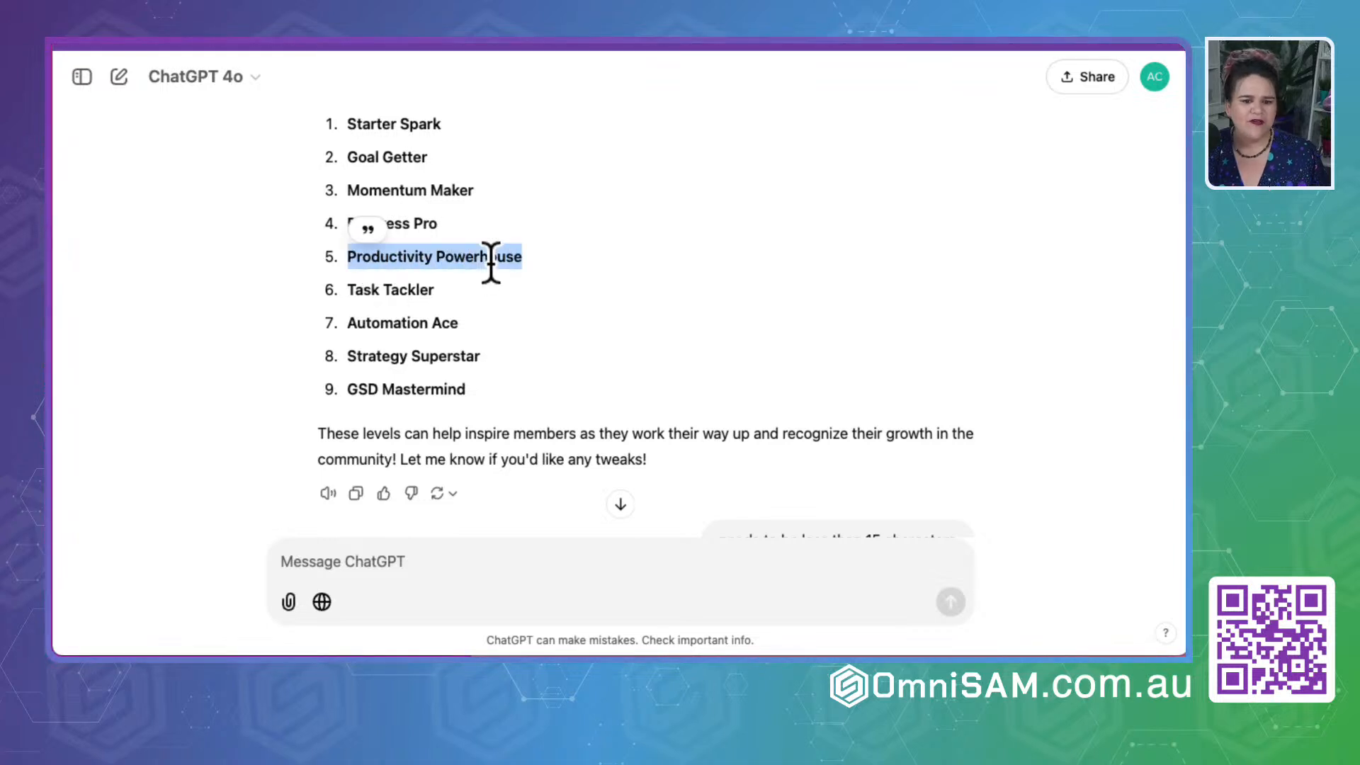
{"action": "left_click", "coordinate": [313, 558]}
{"action": "type", "text": "i"}
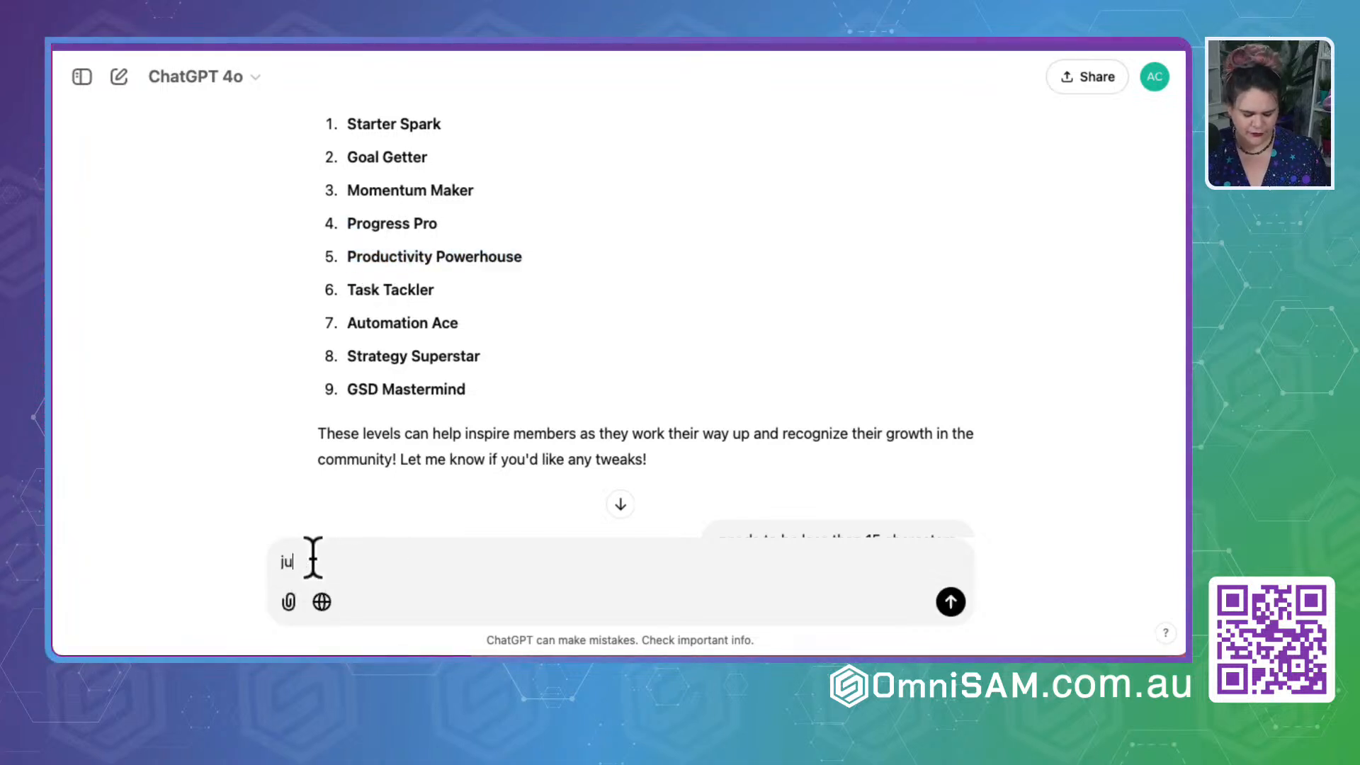
{"action": "type", "text": "ust give me something else for Productivity Powerhouse"}
{"action": "key", "text": "Return"}
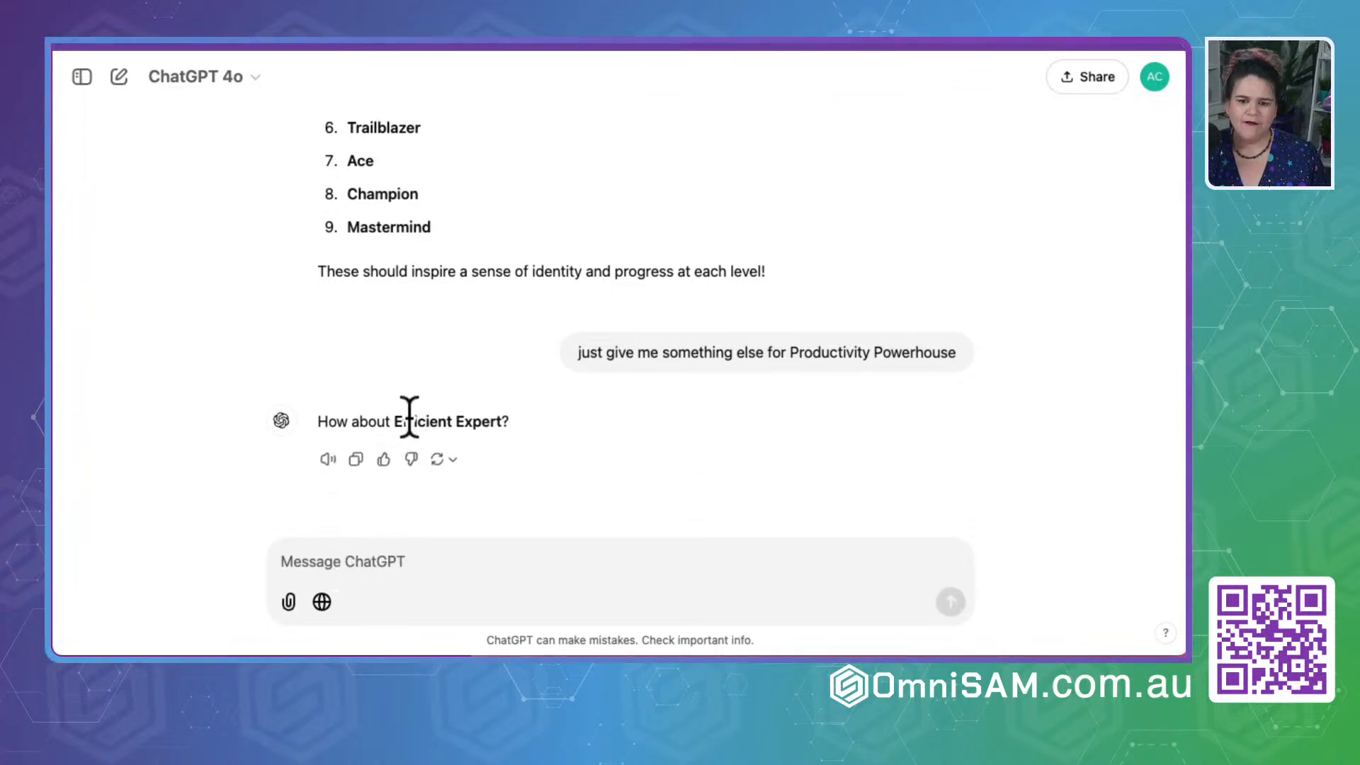
- Reject ChatGPT's suggested replacements with "nope" and request more with "nope give 5 options"
{"action": "left_click", "coordinate": [318, 559]}
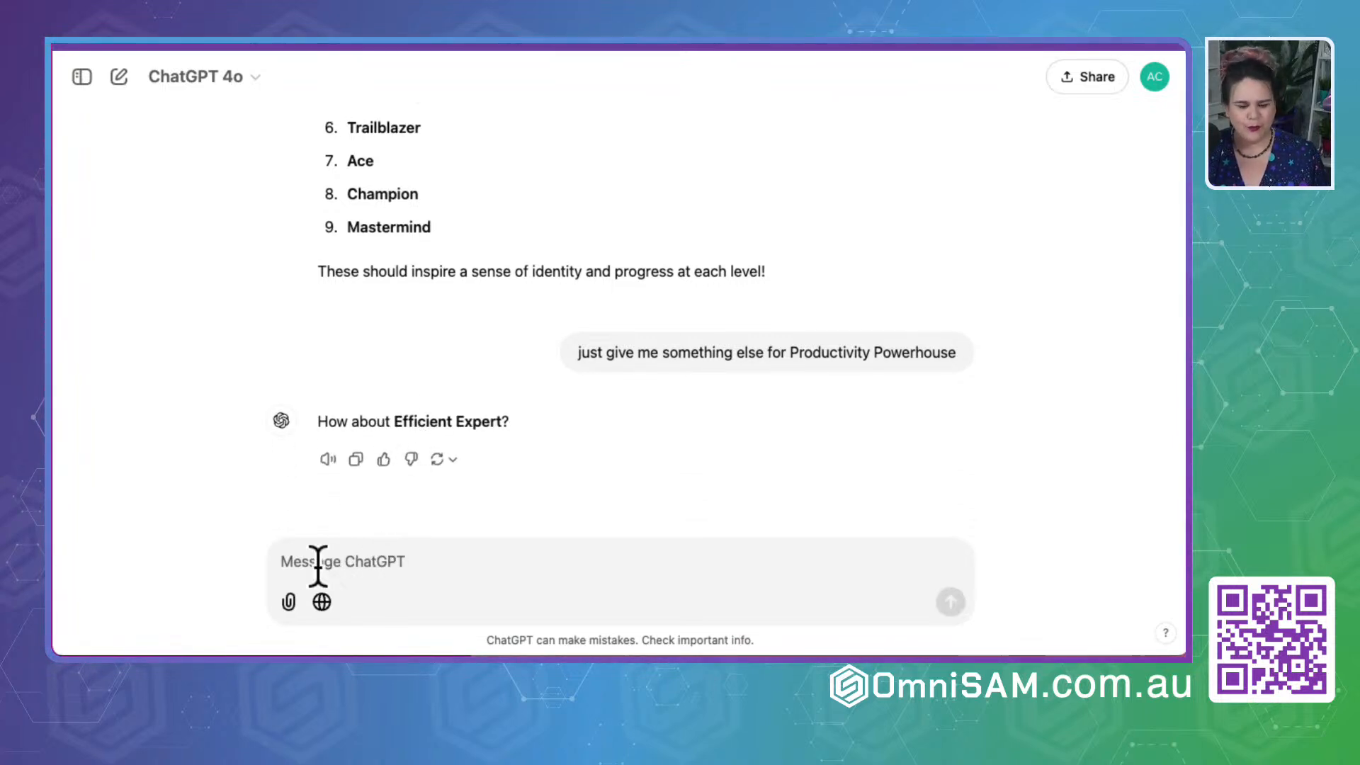
{"action": "type", "text": "nope"}
{"action": "key", "text": "Return"}
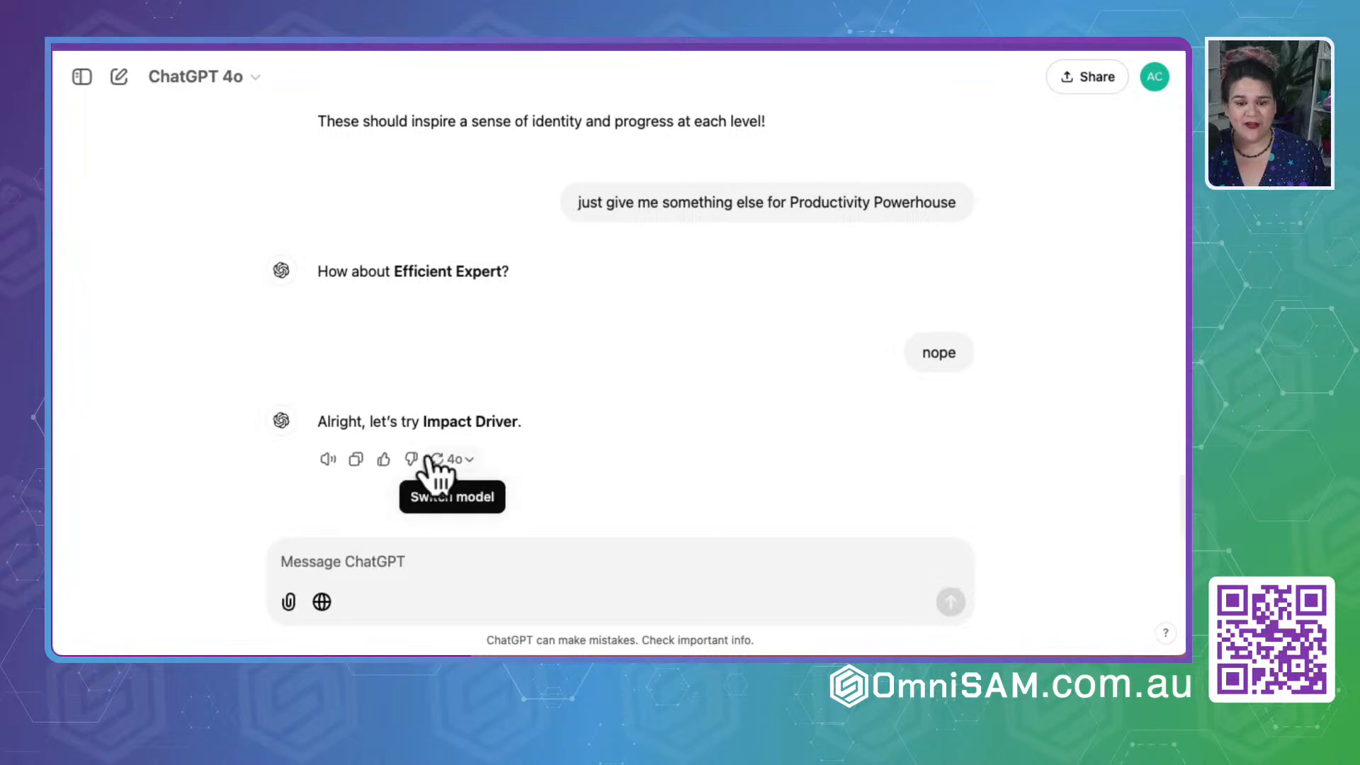
{"action": "type", "text": "nope give 5 optio"}
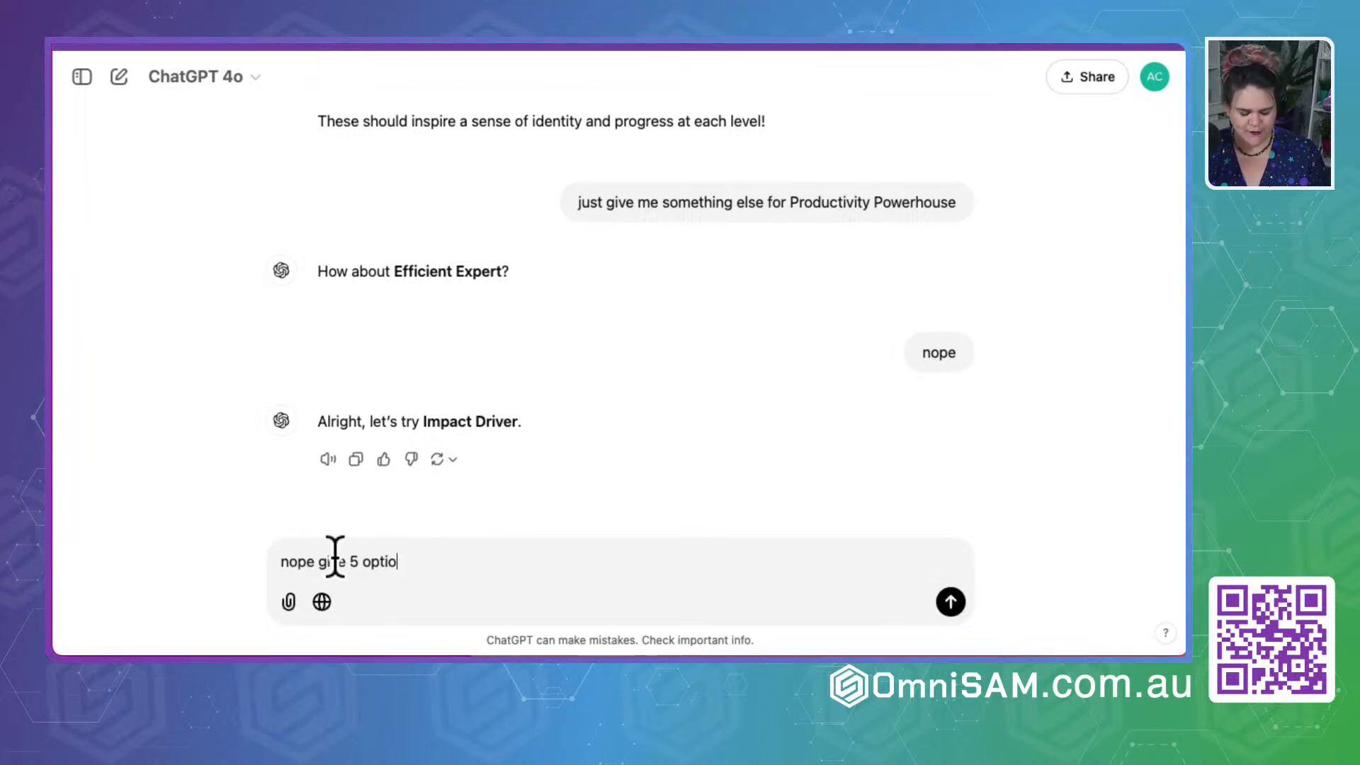
{"action": "type", "text": "ns"}
{"action": "key", "text": "Return"}
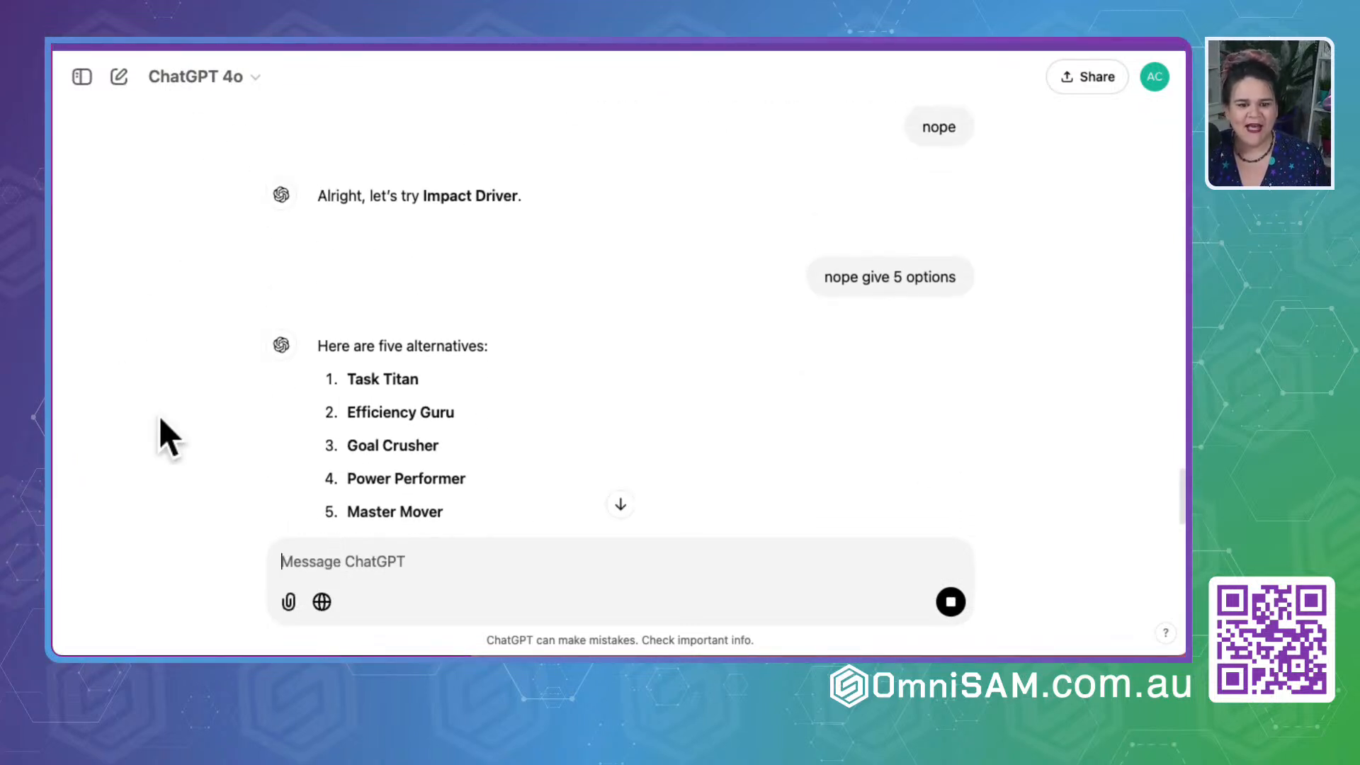
- Copy "Power Performer" from ChatGPT's alternatives and save it as the Level 5 name in the group settings
{"action": "triple_click", "coordinate": [357, 478]}
{"action": "key", "text": "ctrl+c"}
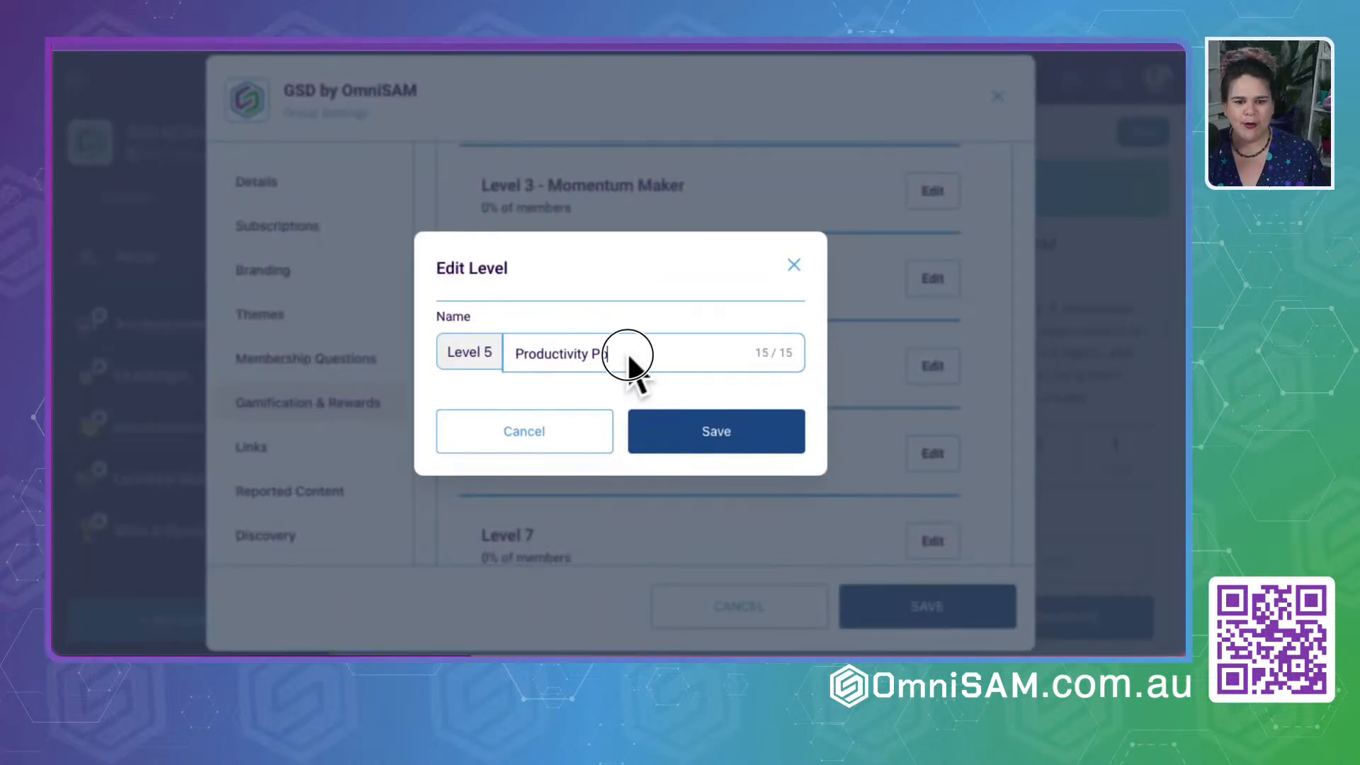
{"action": "left_click_drag", "start_coordinate": [628, 355], "coordinate": [435, 353]}
{"action": "key", "text": "ctrl+v"}
{"action": "left_click", "coordinate": [698, 427]}
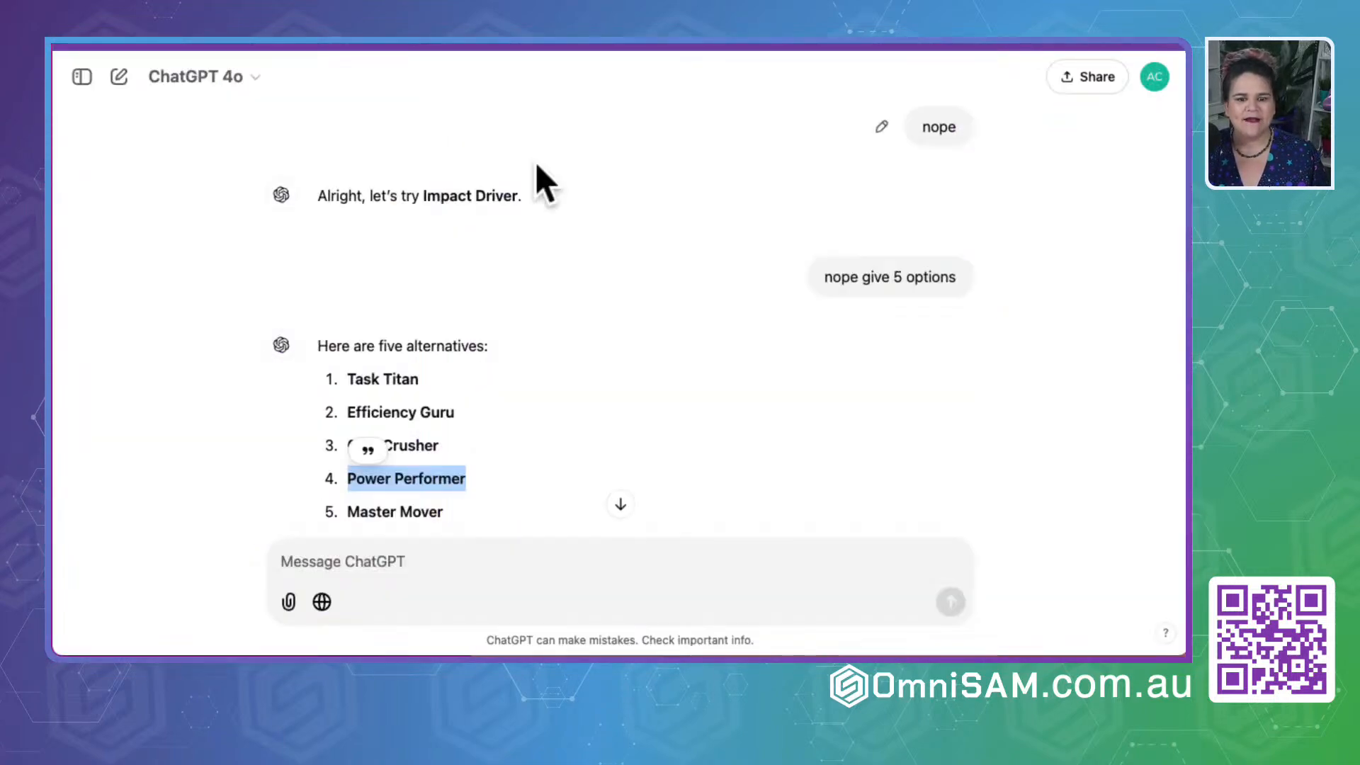
- Copy "Task Tackler" from ChatGPT's original list and save it as the Level 6 name in the group settings
{"action": "scroll", "coordinate": [568, 409], "scroll_direction": "up", "scroll_amount": 15}
{"action": "scroll", "coordinate": [568, 409], "scroll_direction": "up", "scroll_amount": 4}
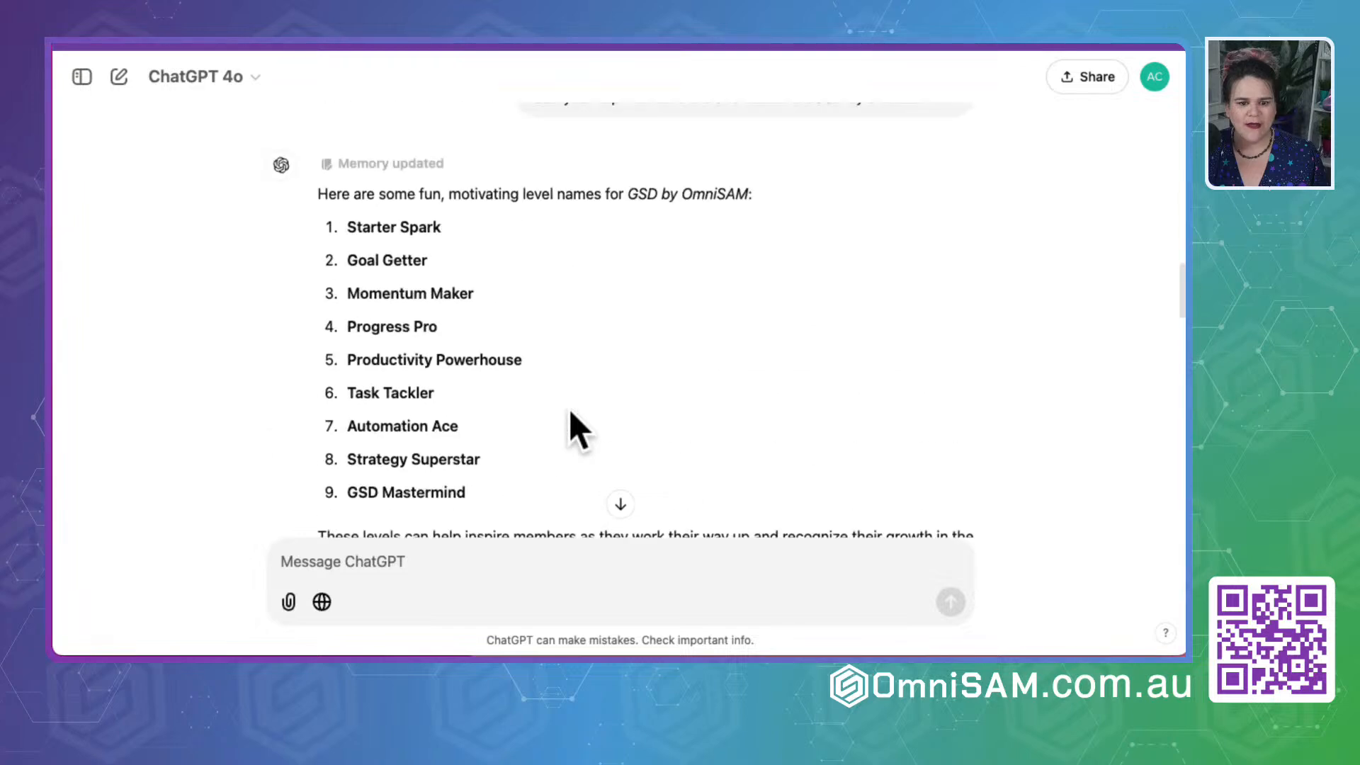
{"action": "left_click_drag", "start_coordinate": [349, 392], "coordinate": [486, 392]}
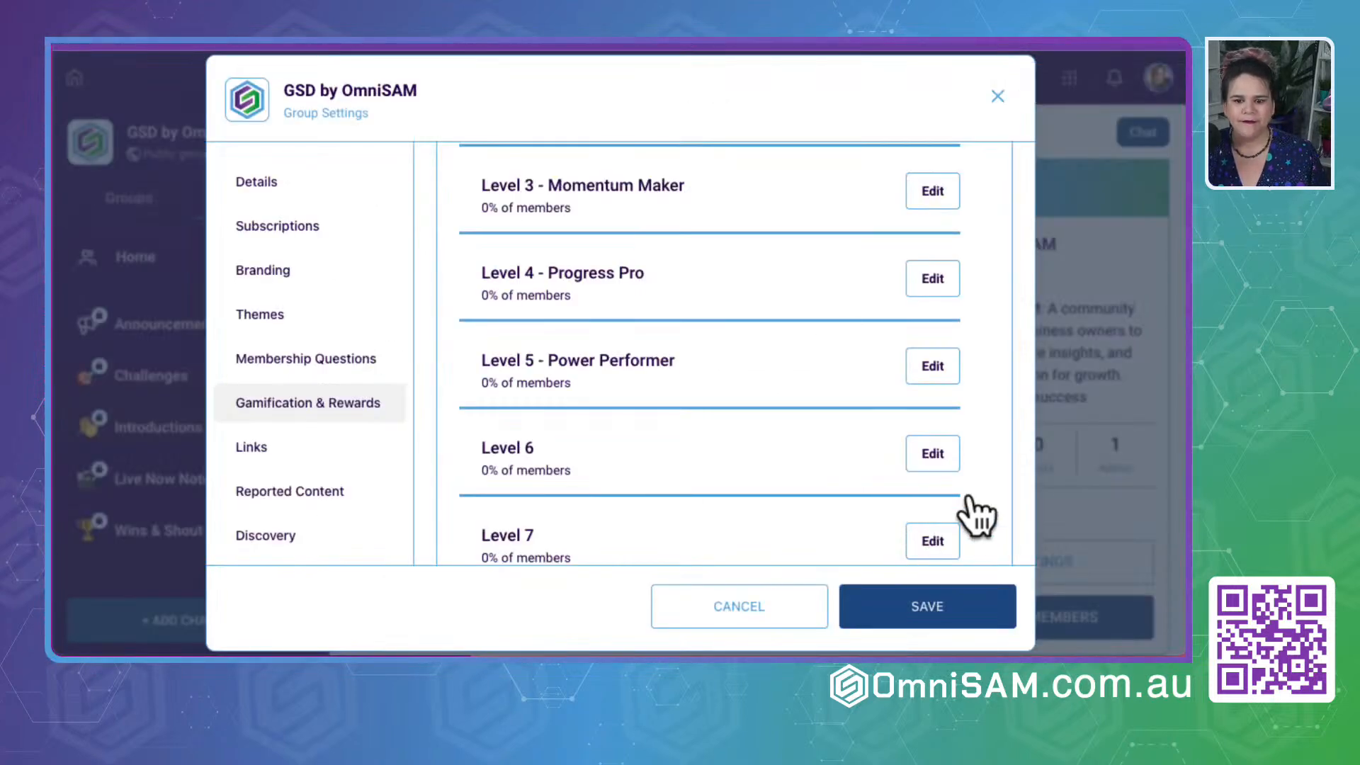
{"action": "left_click", "coordinate": [929, 457]}
{"action": "left_click", "coordinate": [735, 427]}
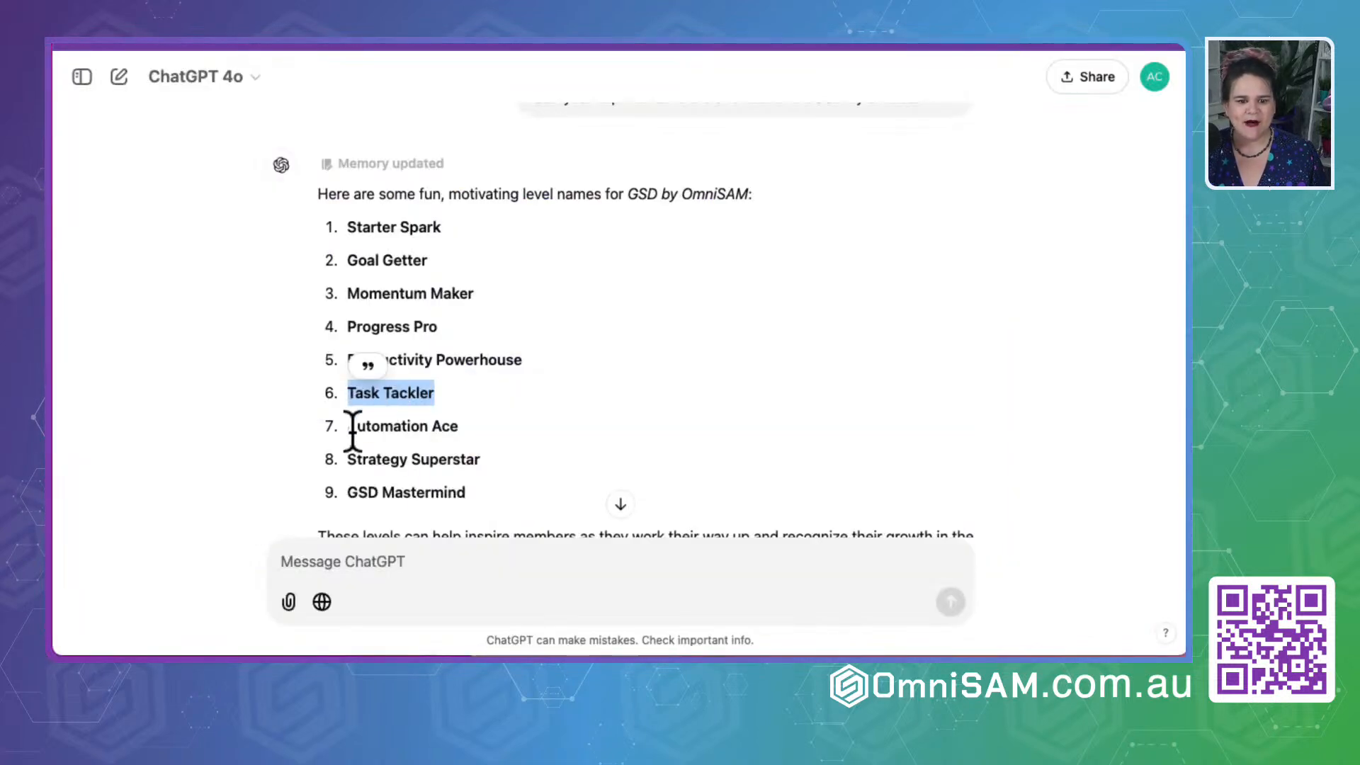
- Copy "Automation Ace" from ChatGPT's list and save it as the Level 7 name in the group settings
{"action": "left_click_drag", "start_coordinate": [352, 431], "coordinate": [541, 431]}
{"action": "key", "text": "super+c"}
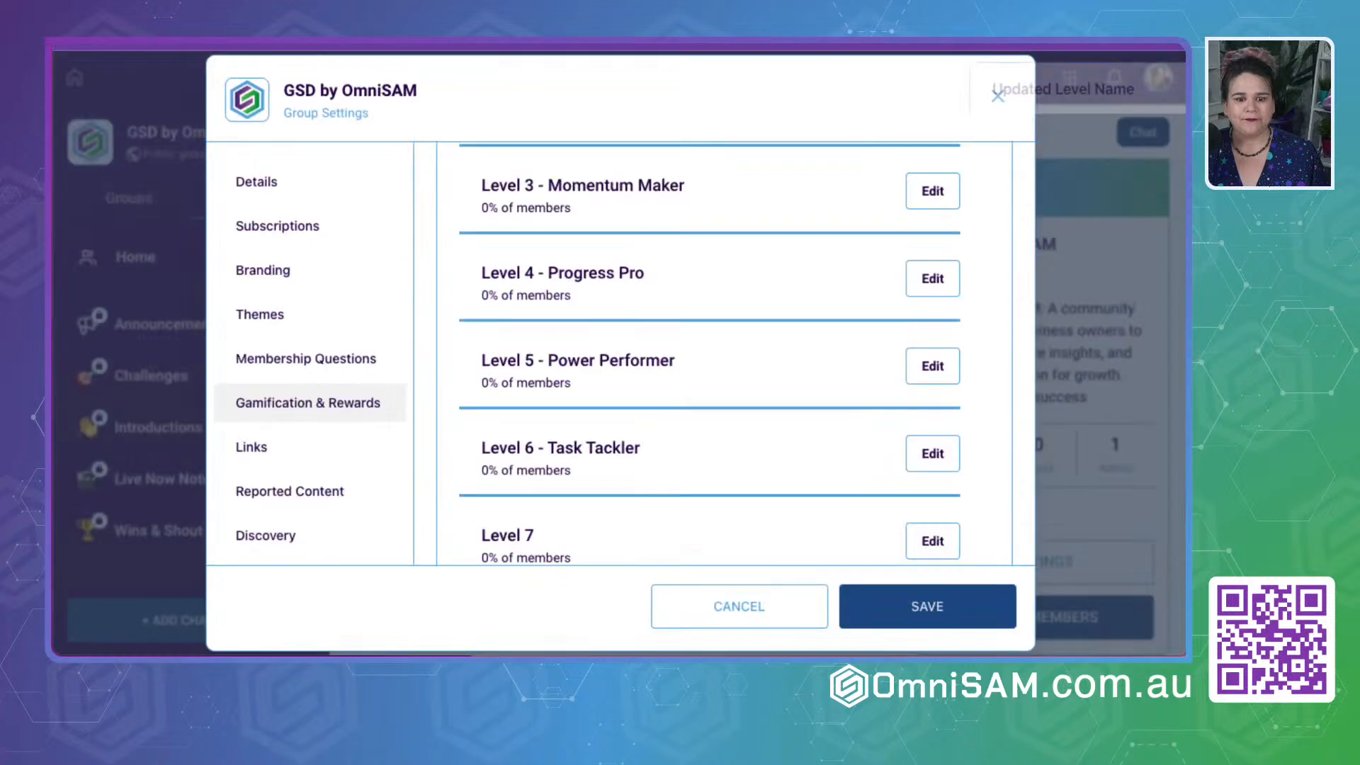
{"action": "scroll", "coordinate": [652, 434], "scroll_direction": "down", "scroll_amount": 3}
{"action": "left_click", "coordinate": [930, 322]}
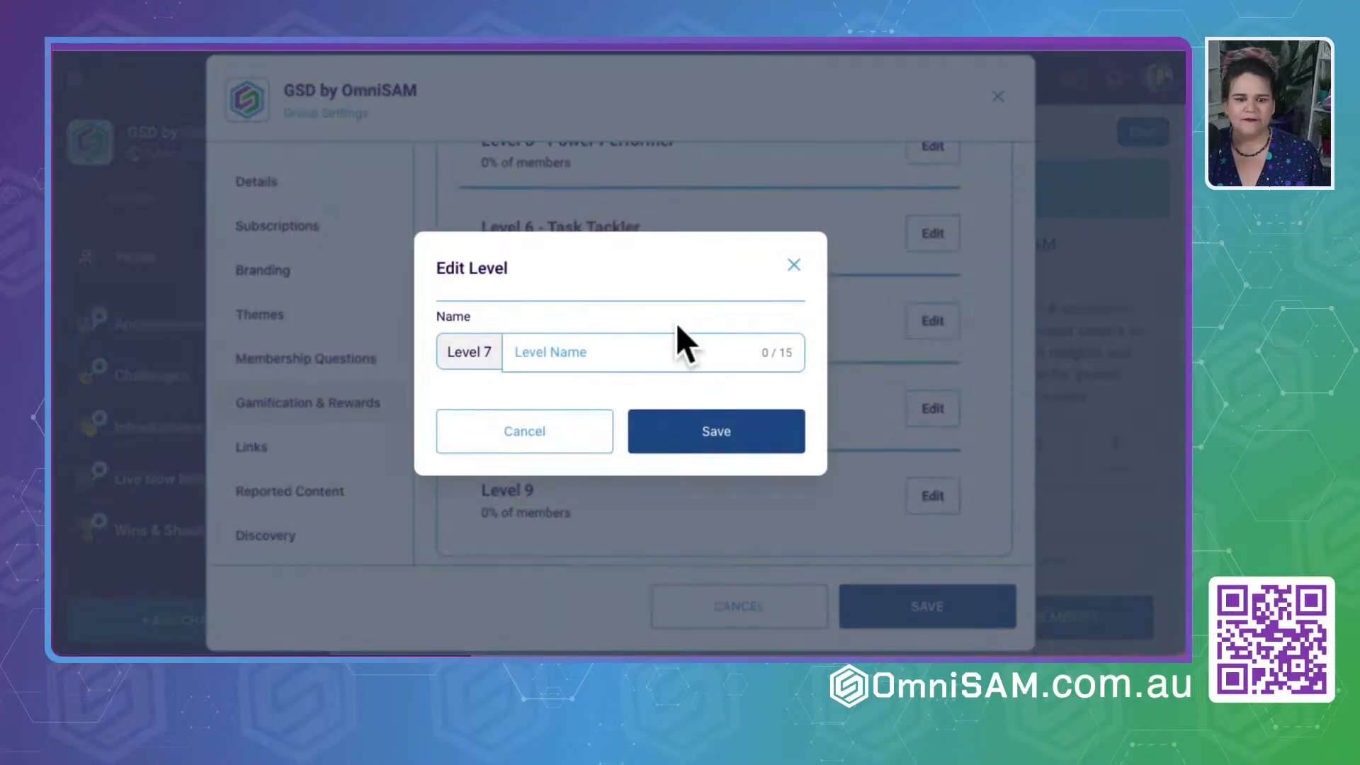
{"action": "key", "text": "super+v"}
{"action": "left_click", "coordinate": [716, 442]}
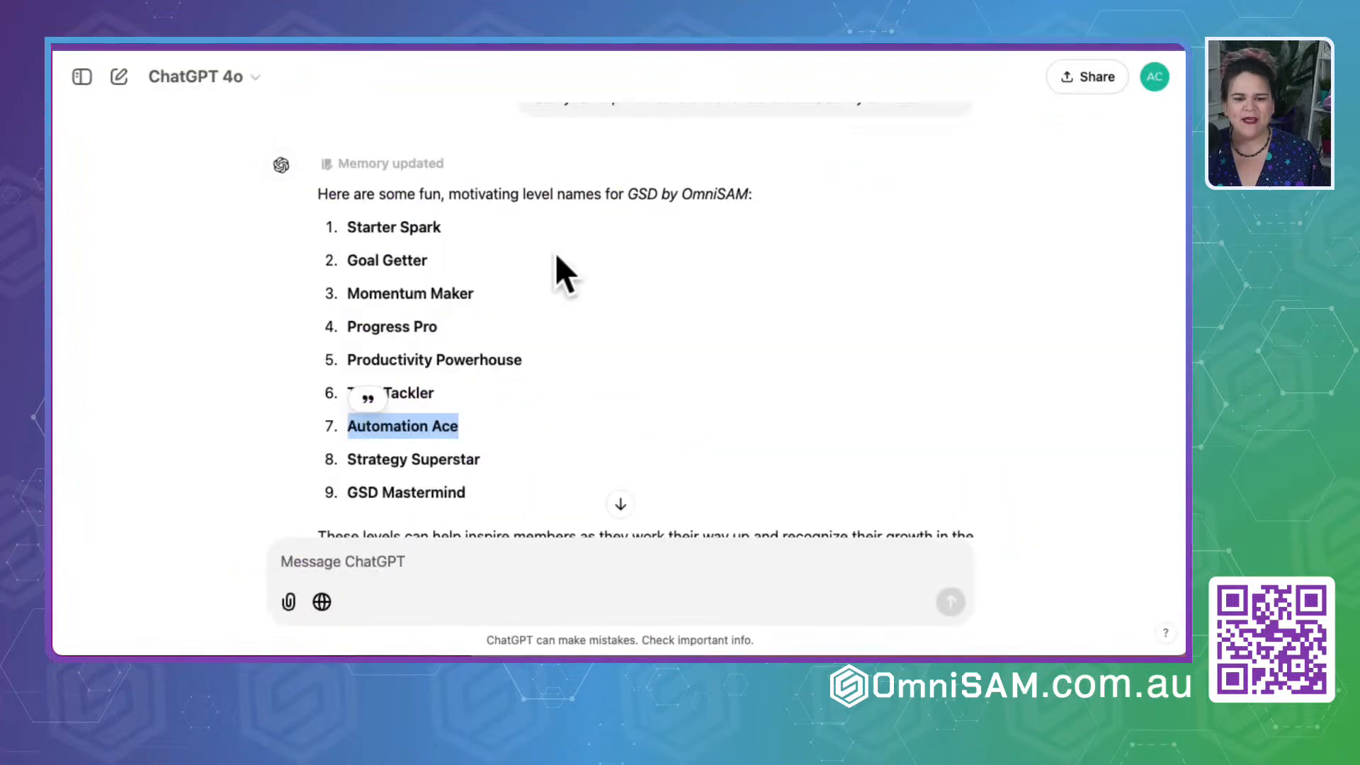
- Copy "Strategy Superstar" from ChatGPT's list, paste it as the Level 8 name in the group settings and save
{"action": "scroll", "coordinate": [560, 325], "scroll_direction": "down", "scroll_amount": 3}
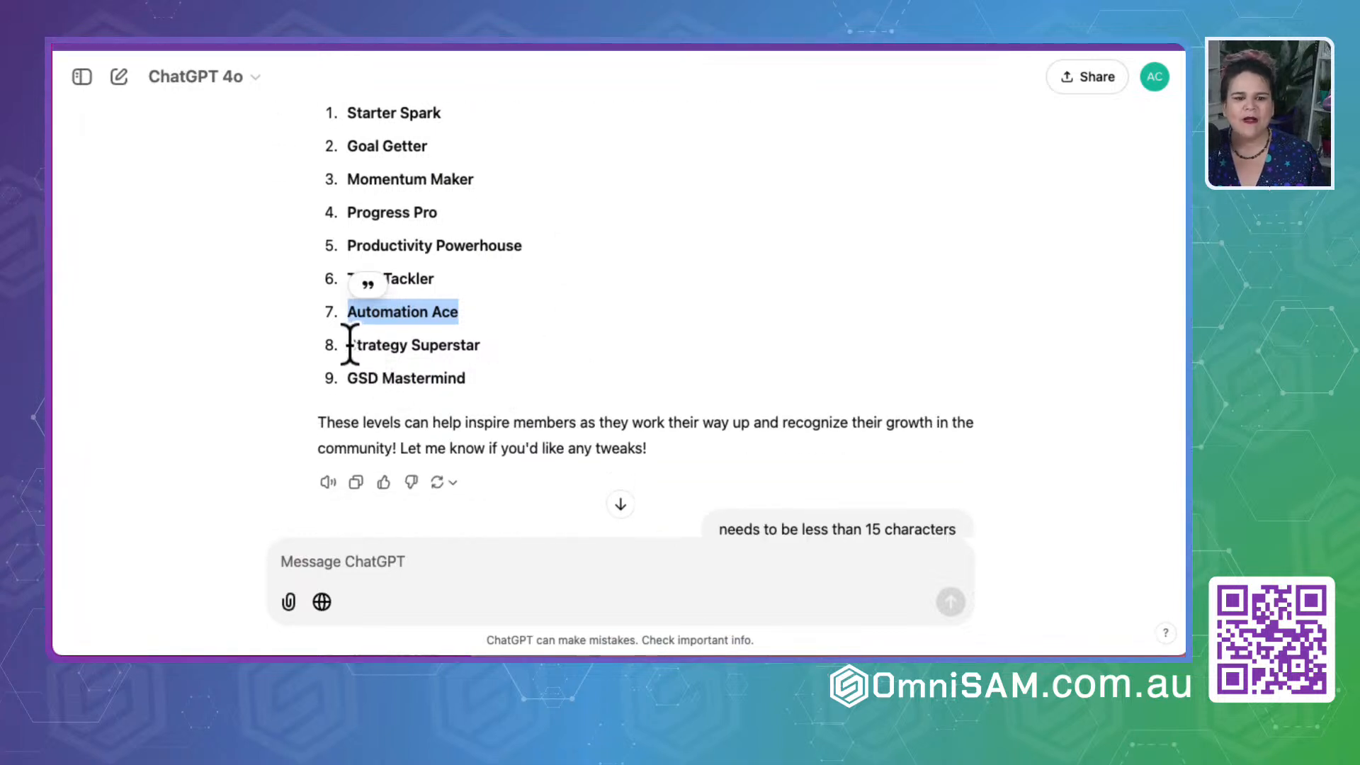
{"action": "left_click", "coordinate": [578, 354]}
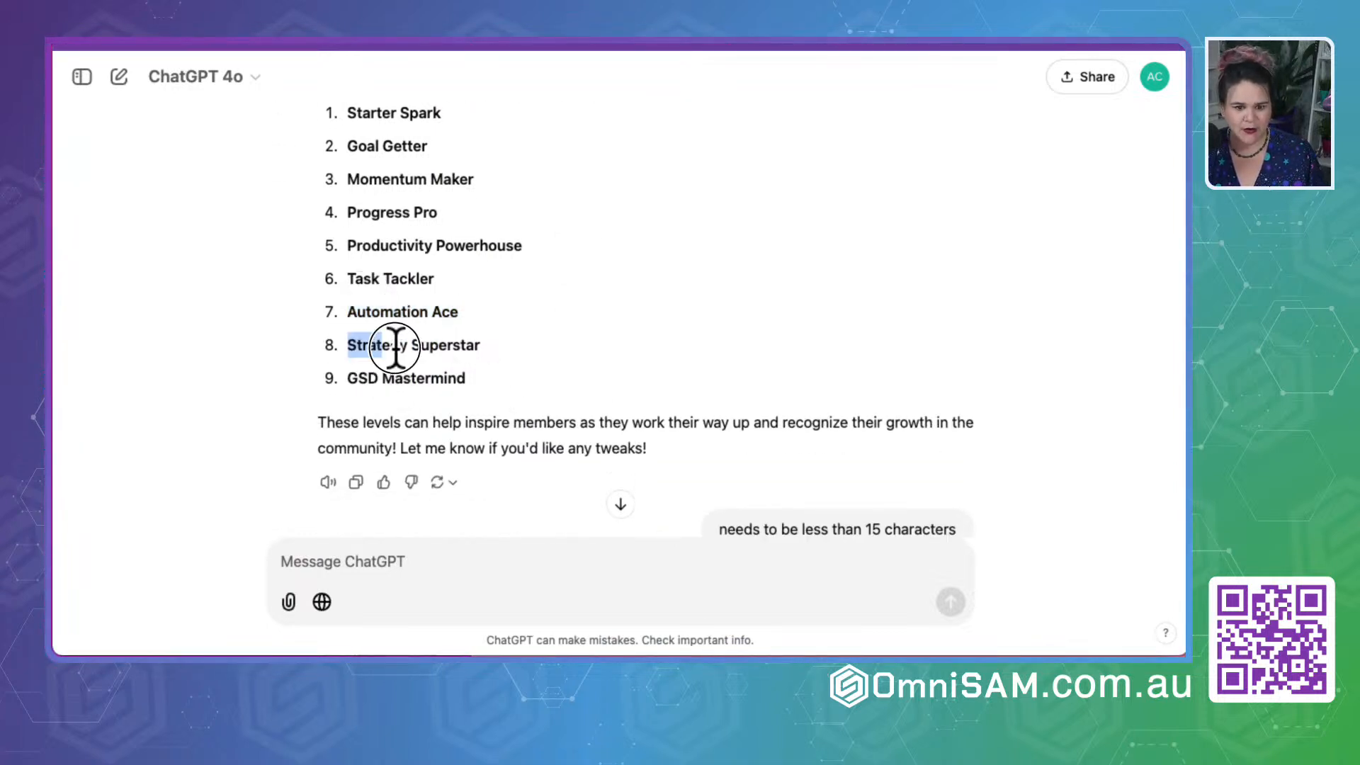
{"action": "triple_click", "coordinate": [481, 349]}
{"action": "key", "text": "ctrl+c"}
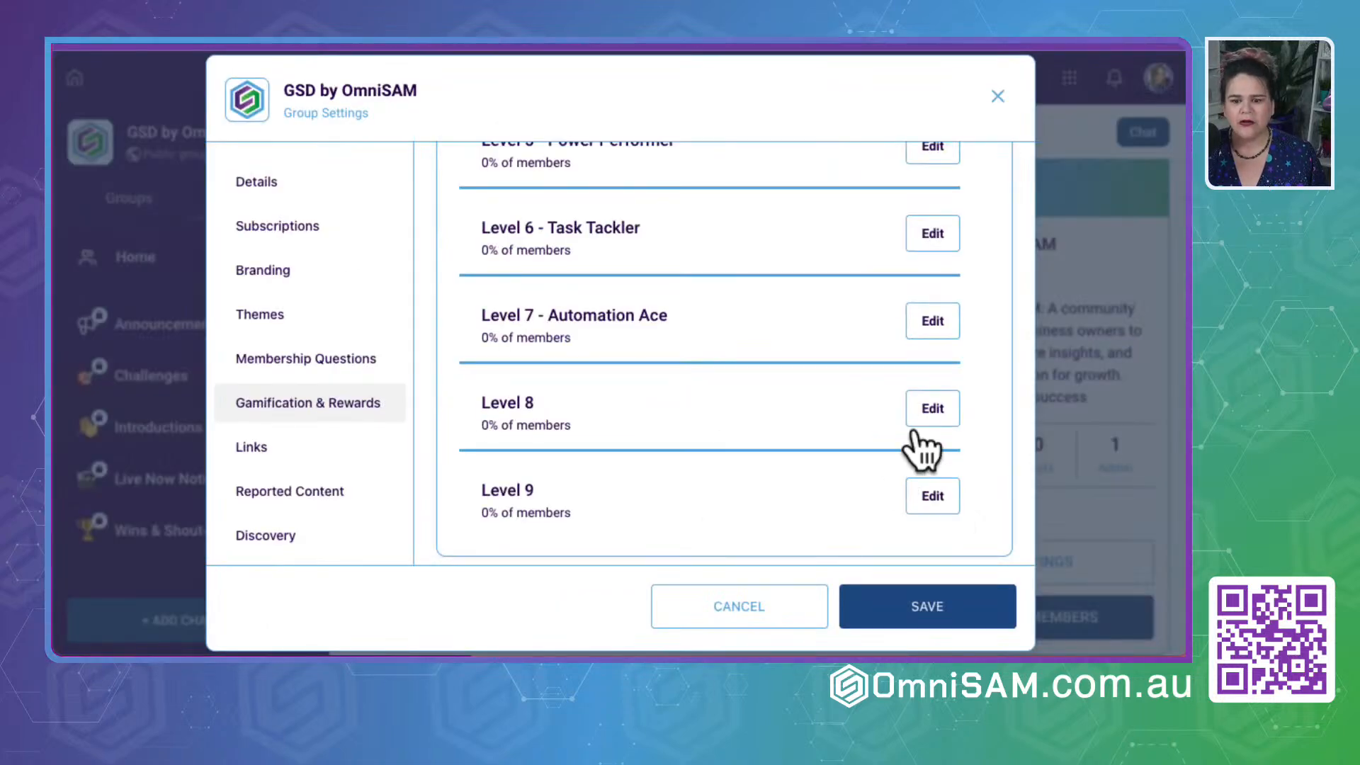
{"action": "left_click", "coordinate": [920, 418]}
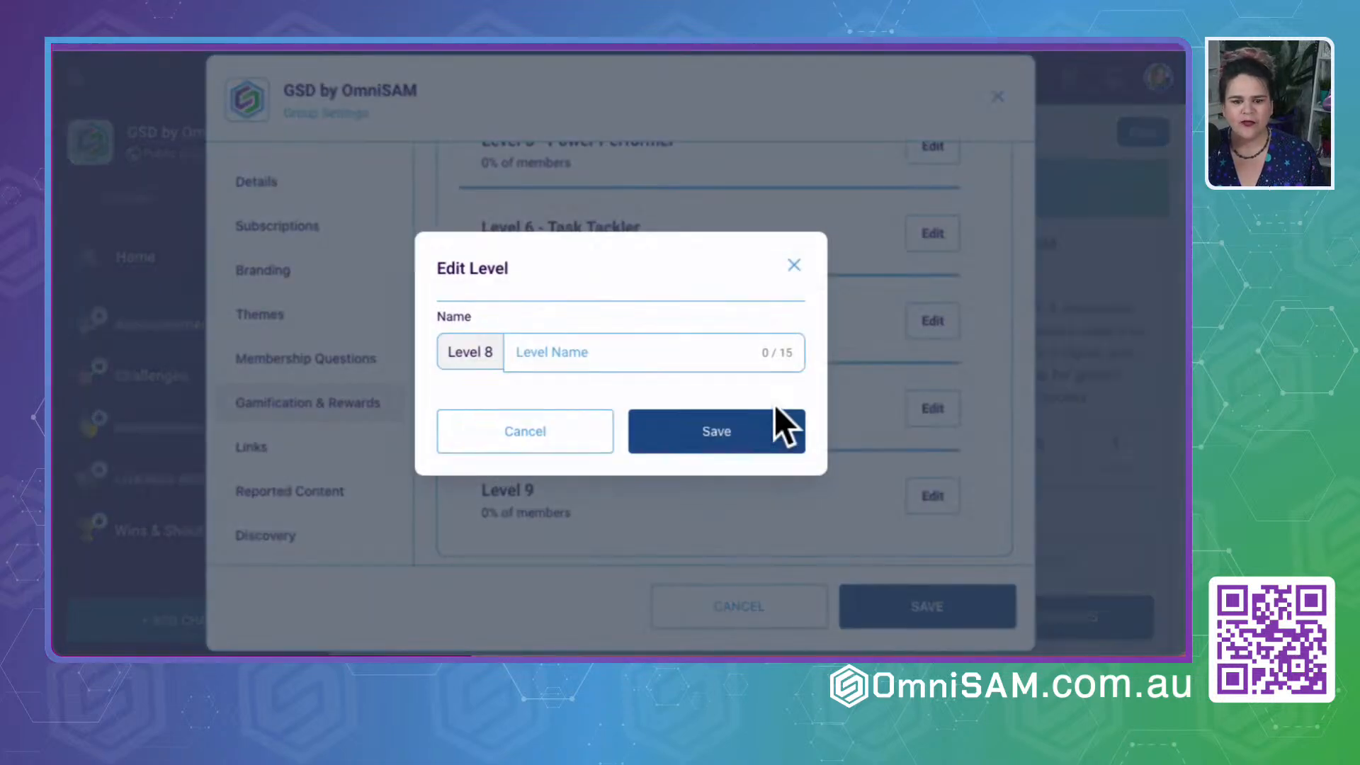
{"action": "left_click", "coordinate": [645, 352]}
{"action": "key", "text": "ctrl+v"}
{"action": "left_click", "coordinate": [733, 441]}
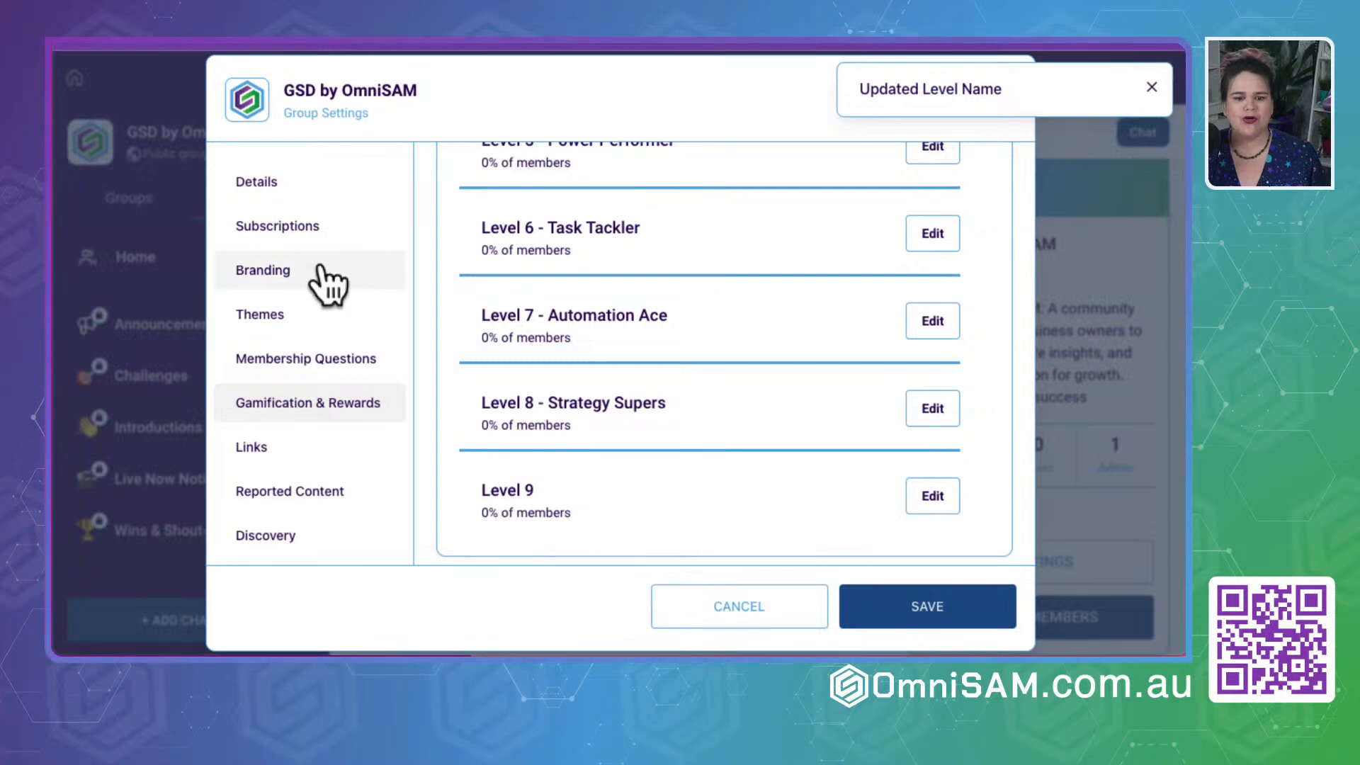
- Reopen the Level 8 name for editing, shorten it to "Strategy Star" and save it
{"action": "left_click", "coordinate": [934, 411]}
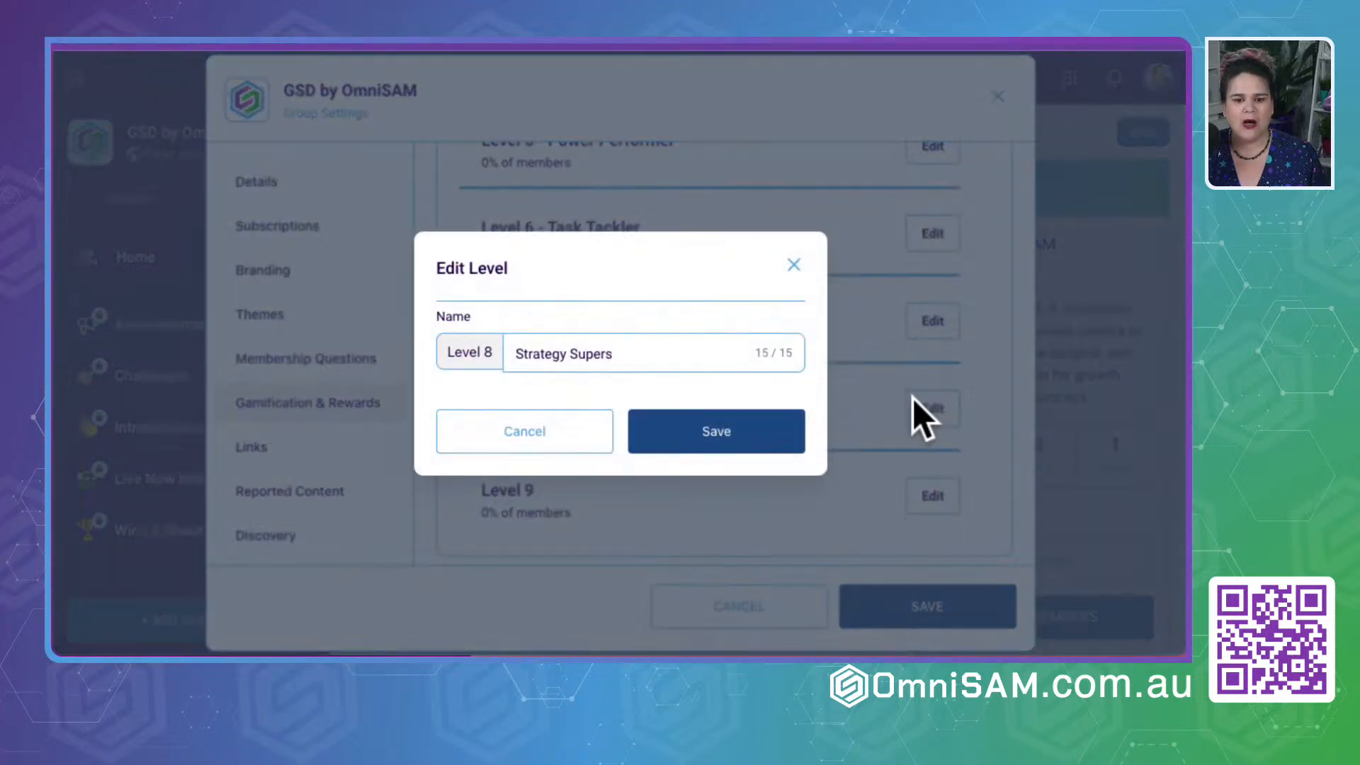
{"action": "double_click", "coordinate": [574, 355]}
{"action": "left_click_drag", "start_coordinate": [587, 347], "coordinate": [442, 352]}
{"action": "left_click", "coordinate": [447, 41]}
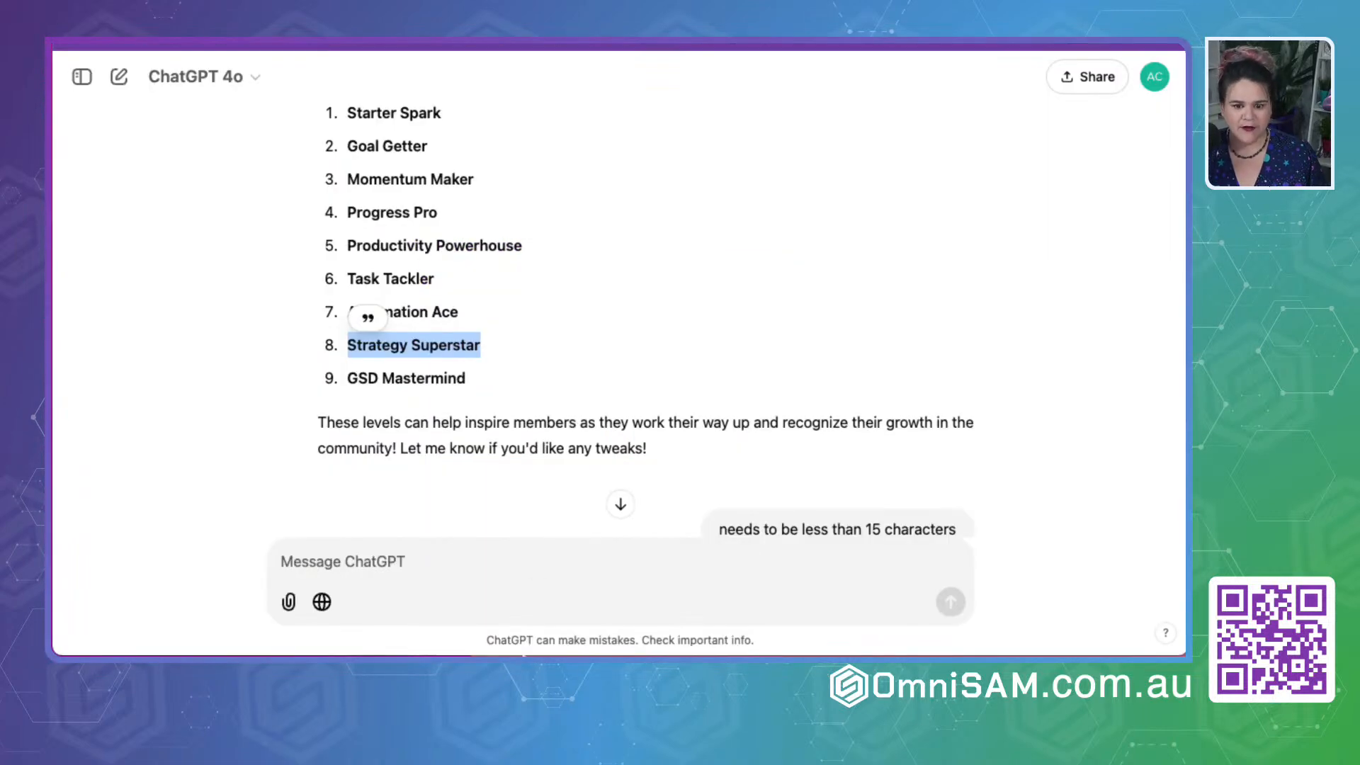
{"action": "left_click", "coordinate": [423, 564]}
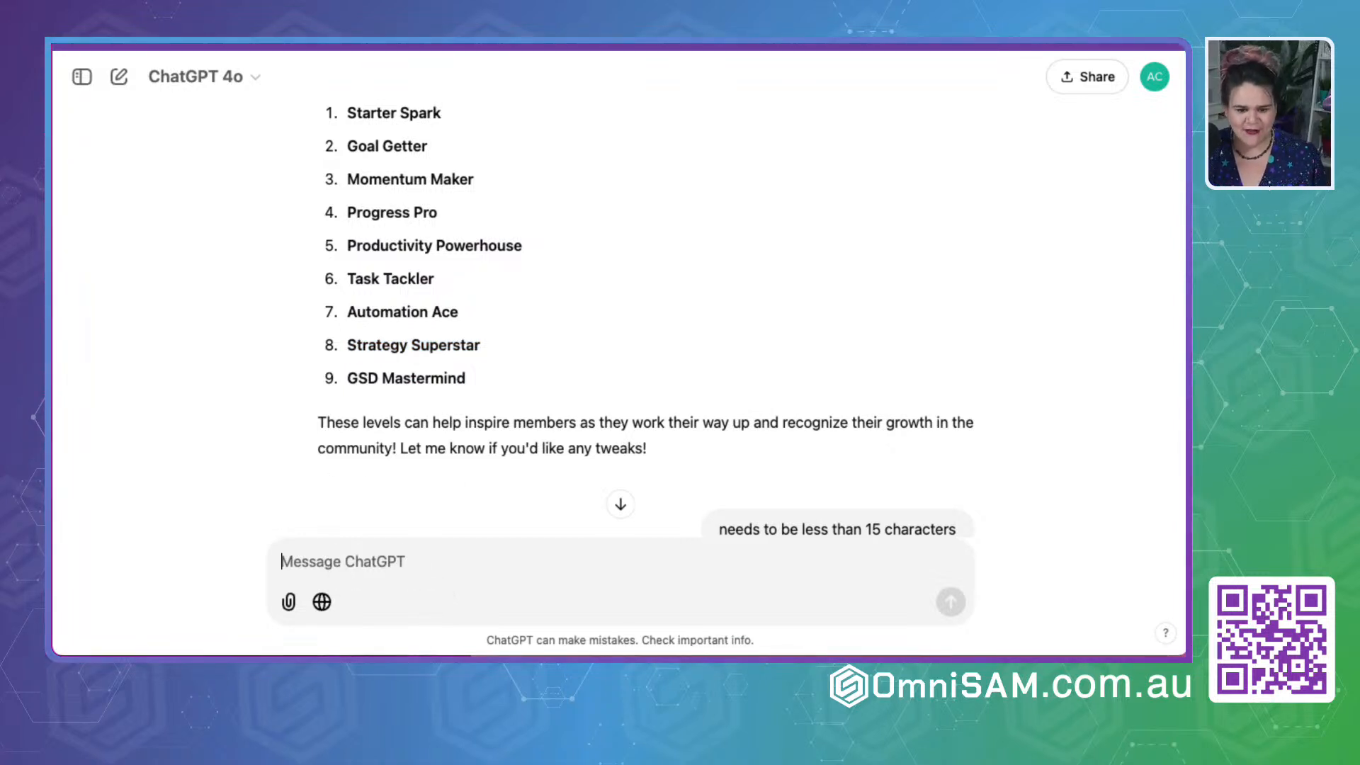
{"action": "key", "text": "ctrl+Tab"}
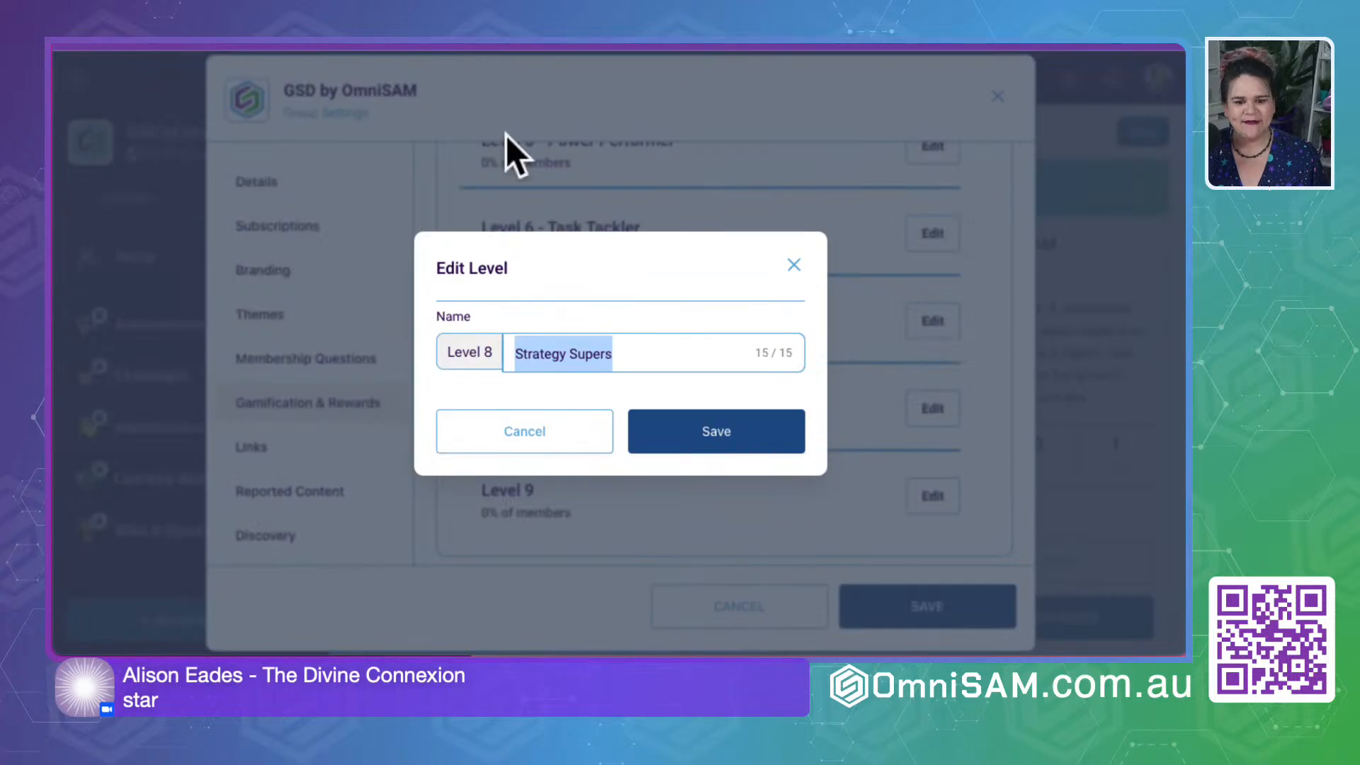
{"action": "double_click", "coordinate": [594, 352]}
{"action": "type", "text": "Star"}
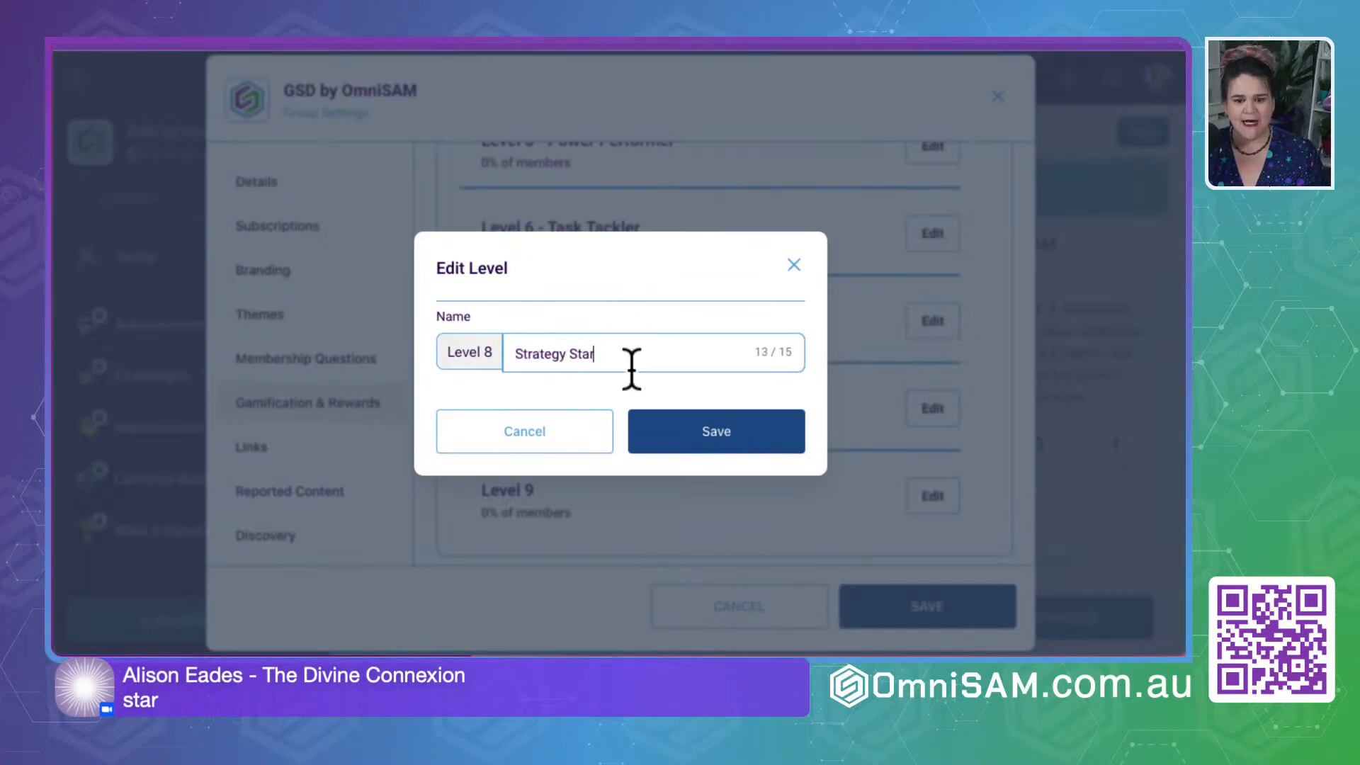
{"action": "left_click", "coordinate": [716, 426]}
{"action": "scroll", "coordinate": [634, 482], "scroll_direction": "down", "scroll_amount": 2}
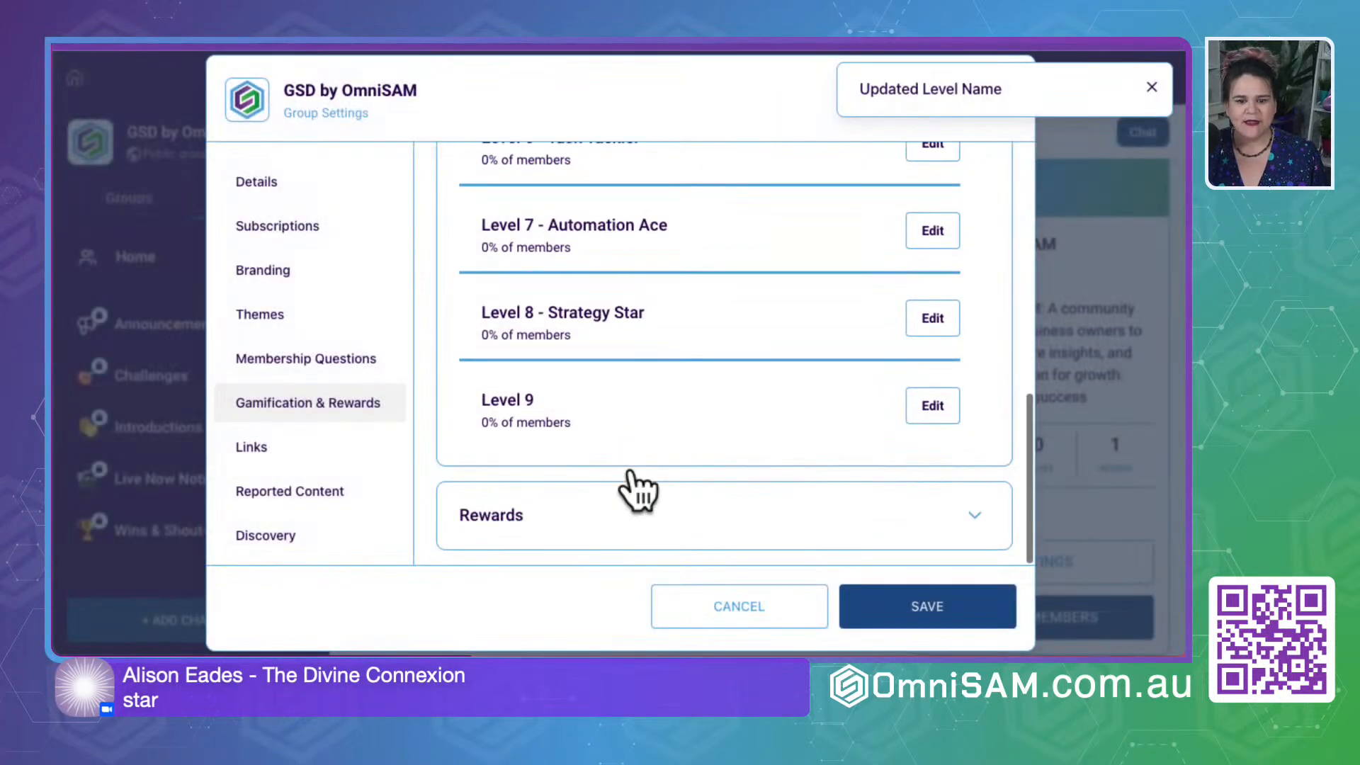
- Name Level 9 "GSD Guru" in the group's gamification settings and save it
{"action": "left_click", "coordinate": [921, 408]}
{"action": "left_click", "coordinate": [545, 354]}
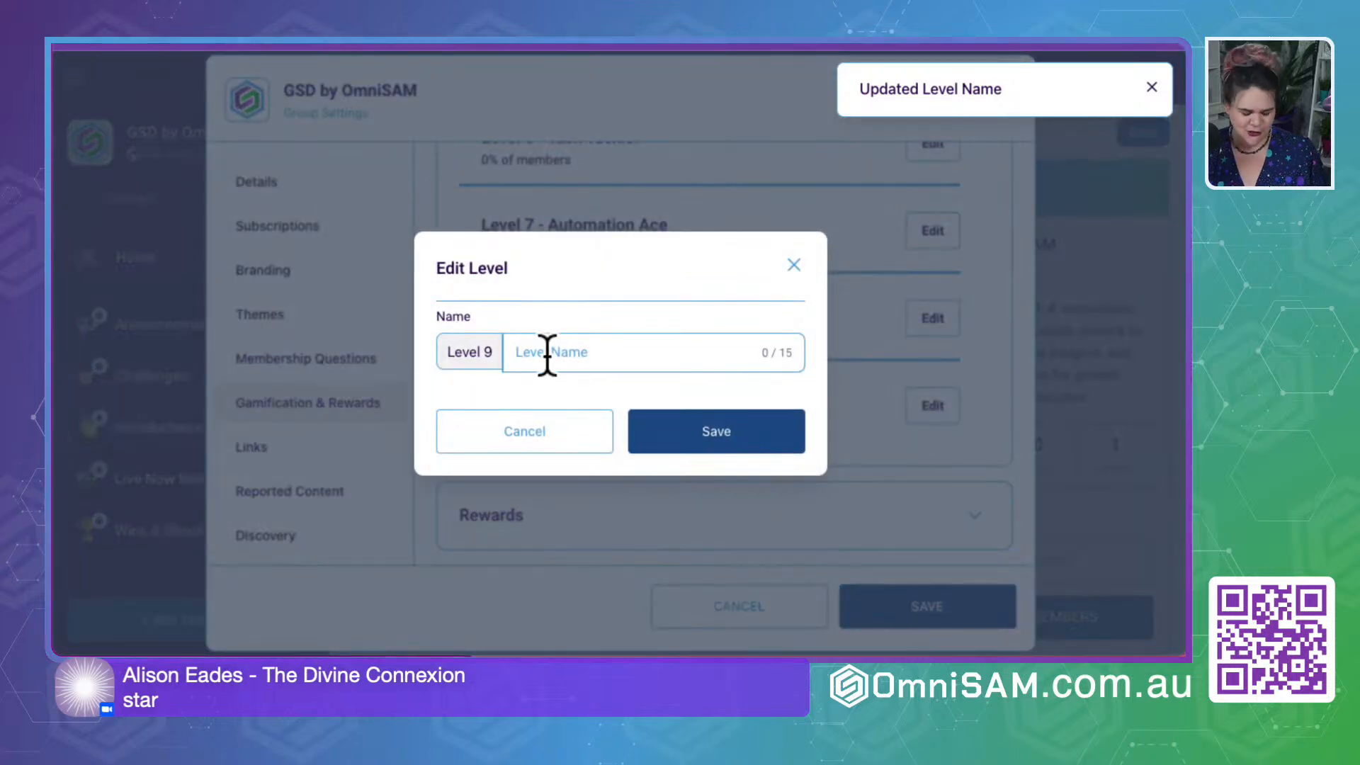
{"action": "type", "text": "GSD"}
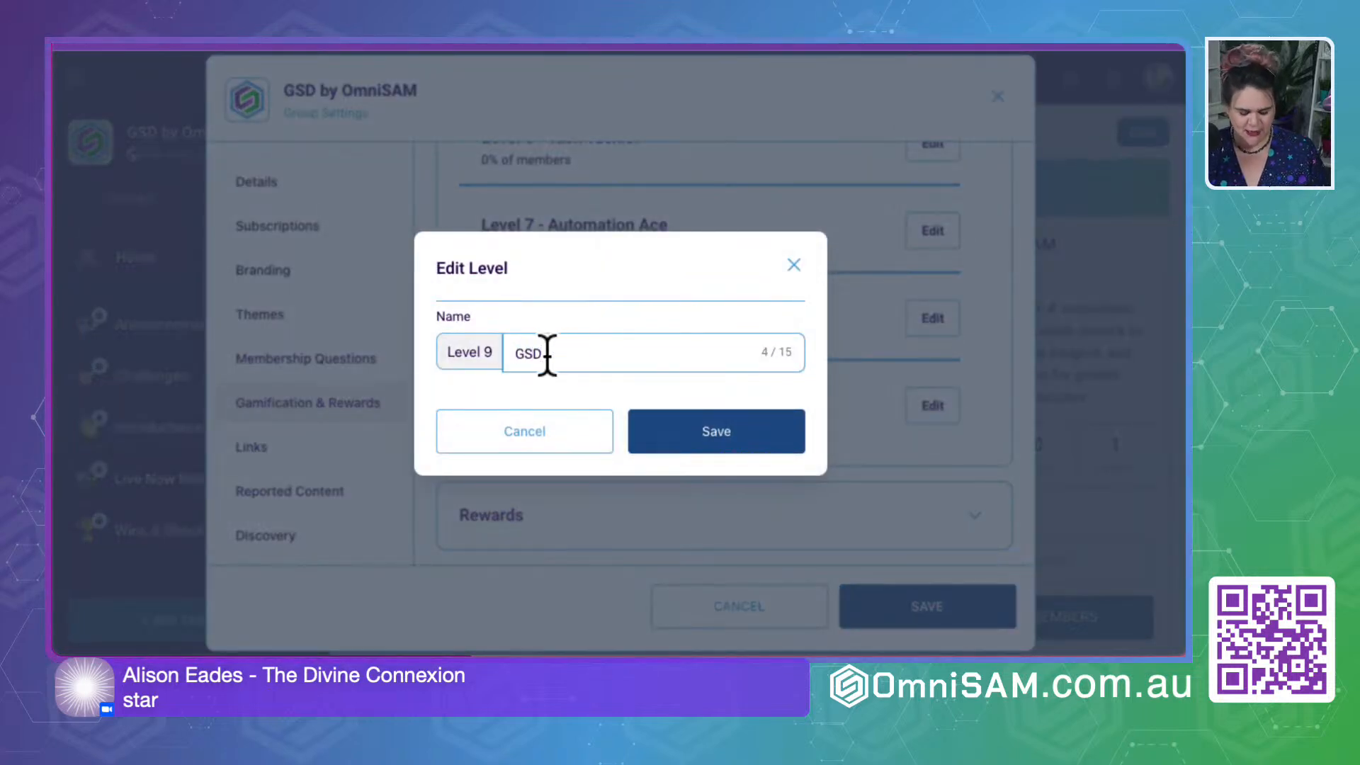
{"action": "type", "text": " Guru"}
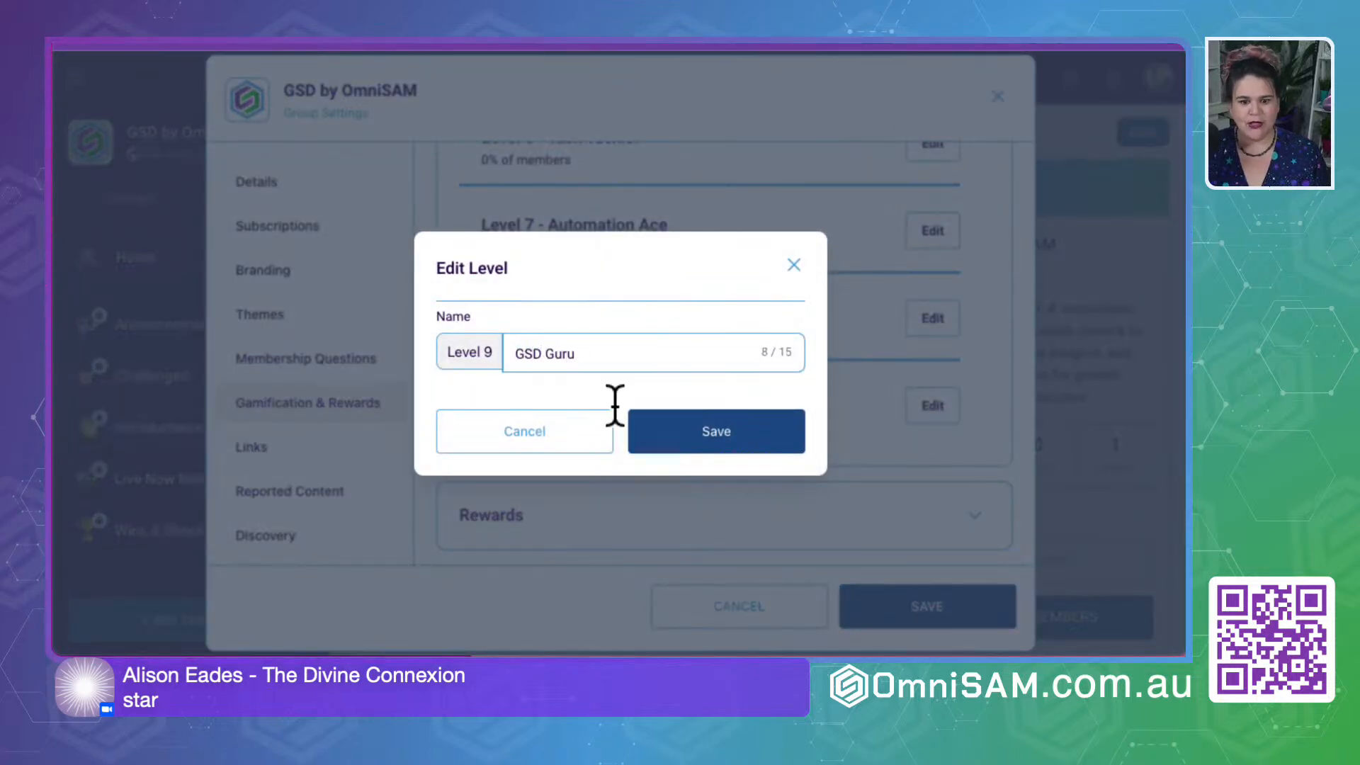
{"action": "left_click", "coordinate": [743, 442]}
- Start a new reward in the group's Rewards section and title it "Canva Heather Collection"
{"action": "left_click", "coordinate": [934, 515]}
{"action": "scroll", "coordinate": [637, 454], "scroll_direction": "down", "scroll_amount": 2}
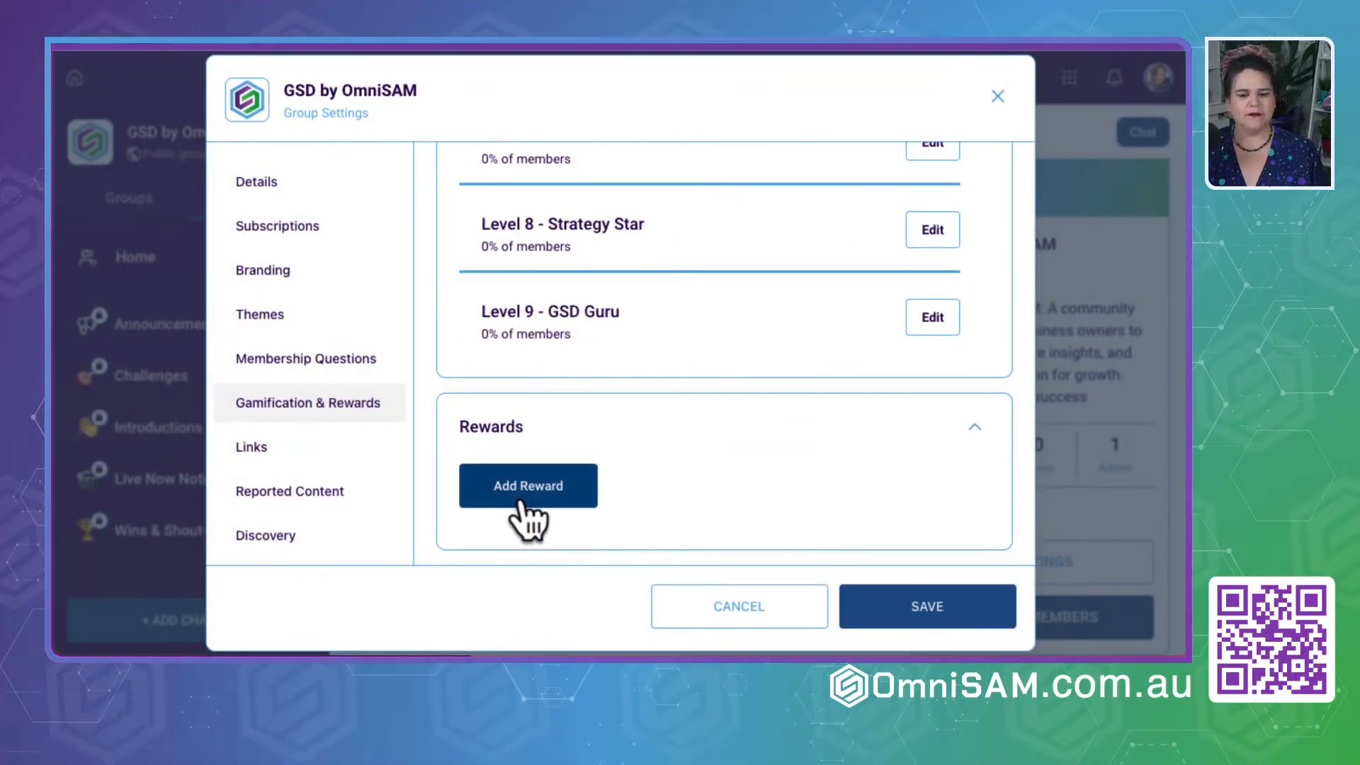
{"action": "left_click", "coordinate": [521, 487]}
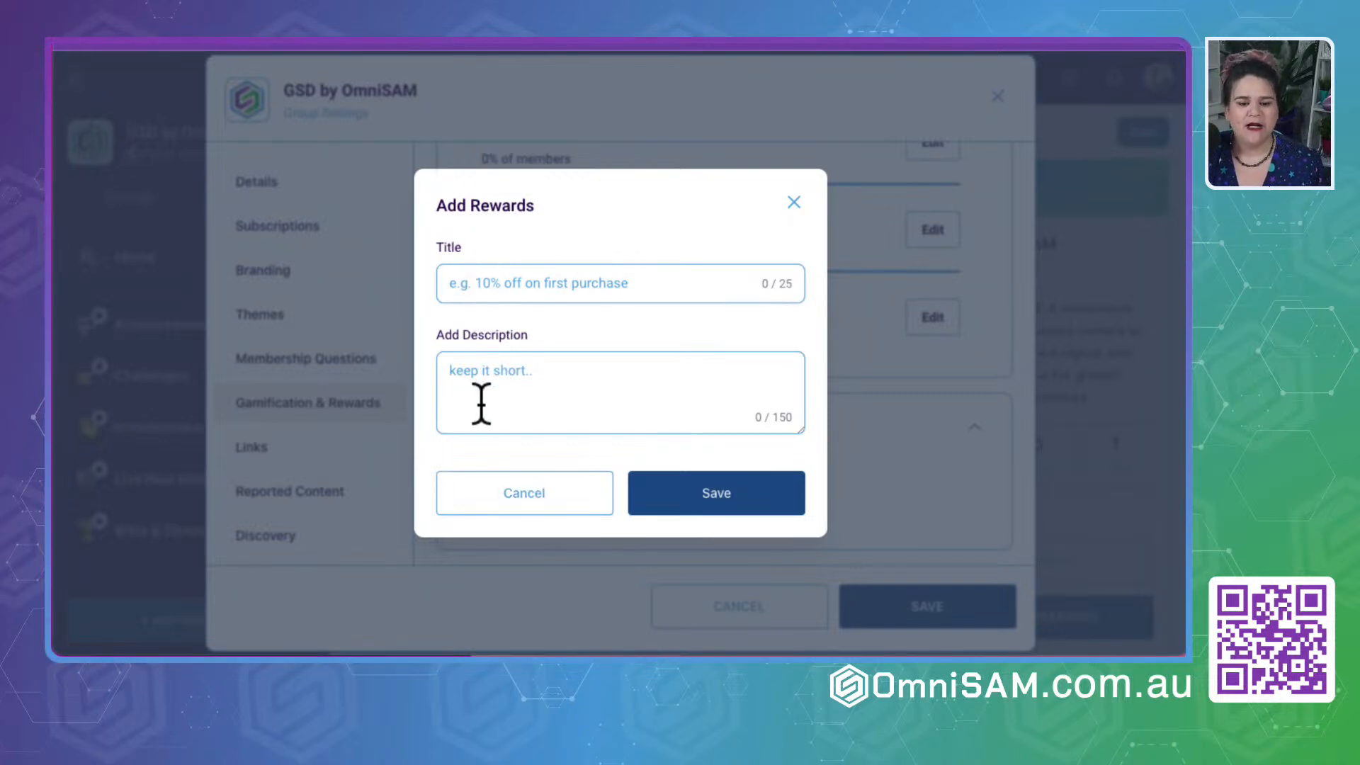
{"action": "left_click", "coordinate": [504, 294]}
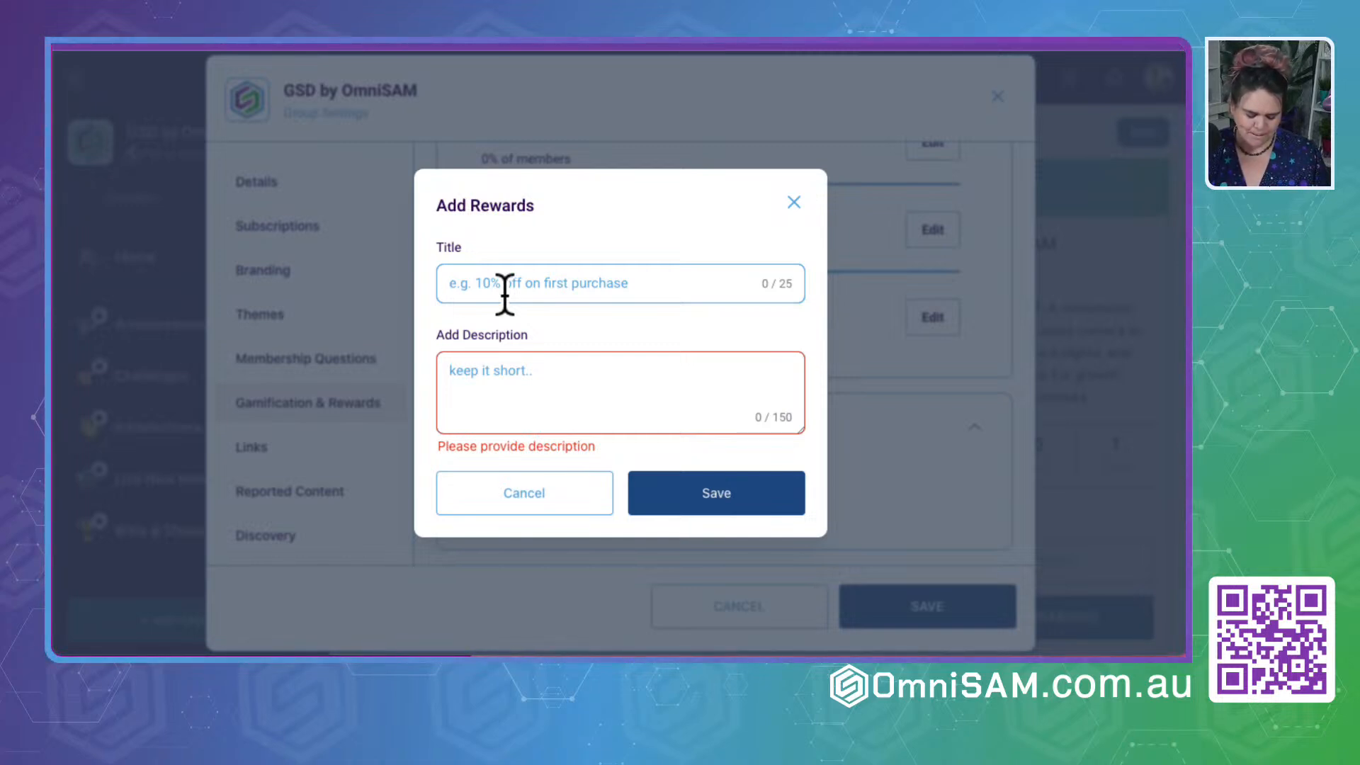
{"action": "type", "text": "Canva Heather Collec"}
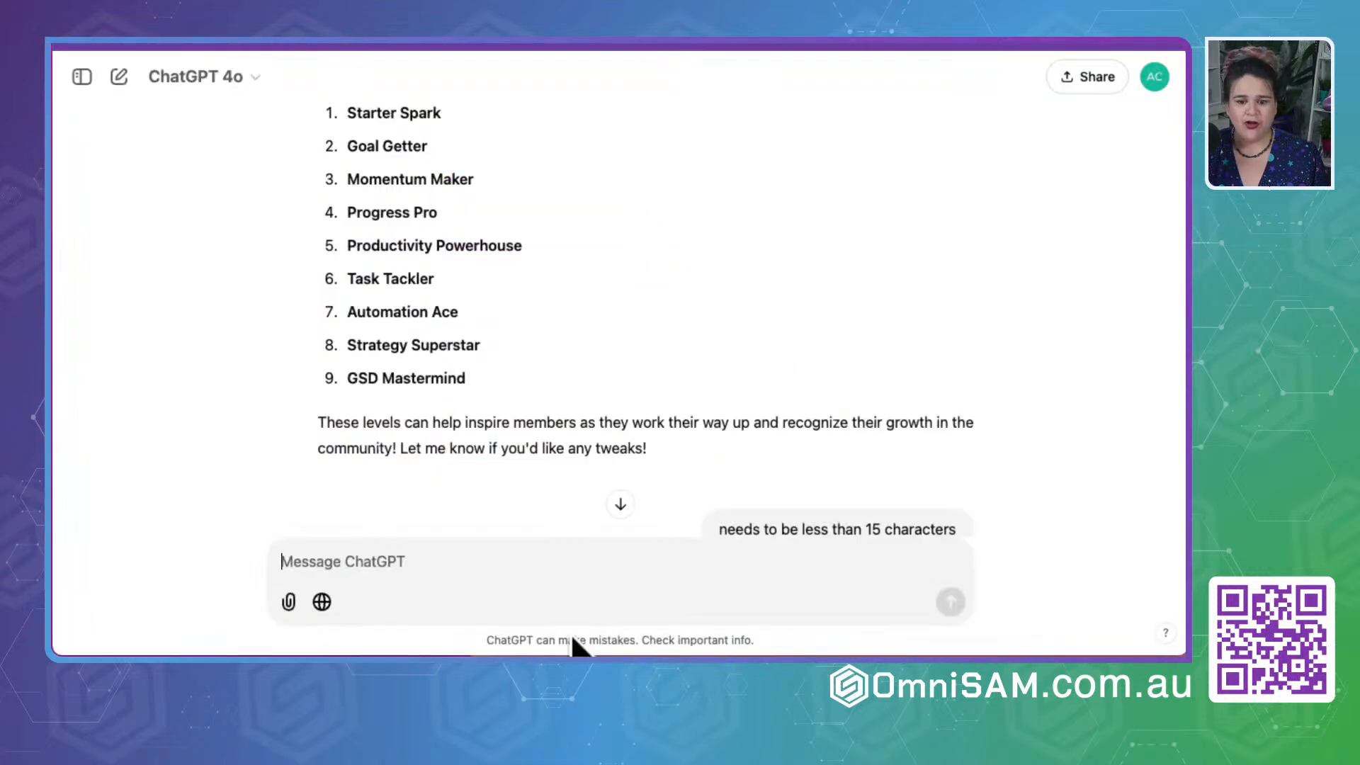
- Switch to ChatGPT and ask it to write a description for the Canva Heather Collection and whether it knows what that is
{"action": "type", "text": "Cna you write a descr"}
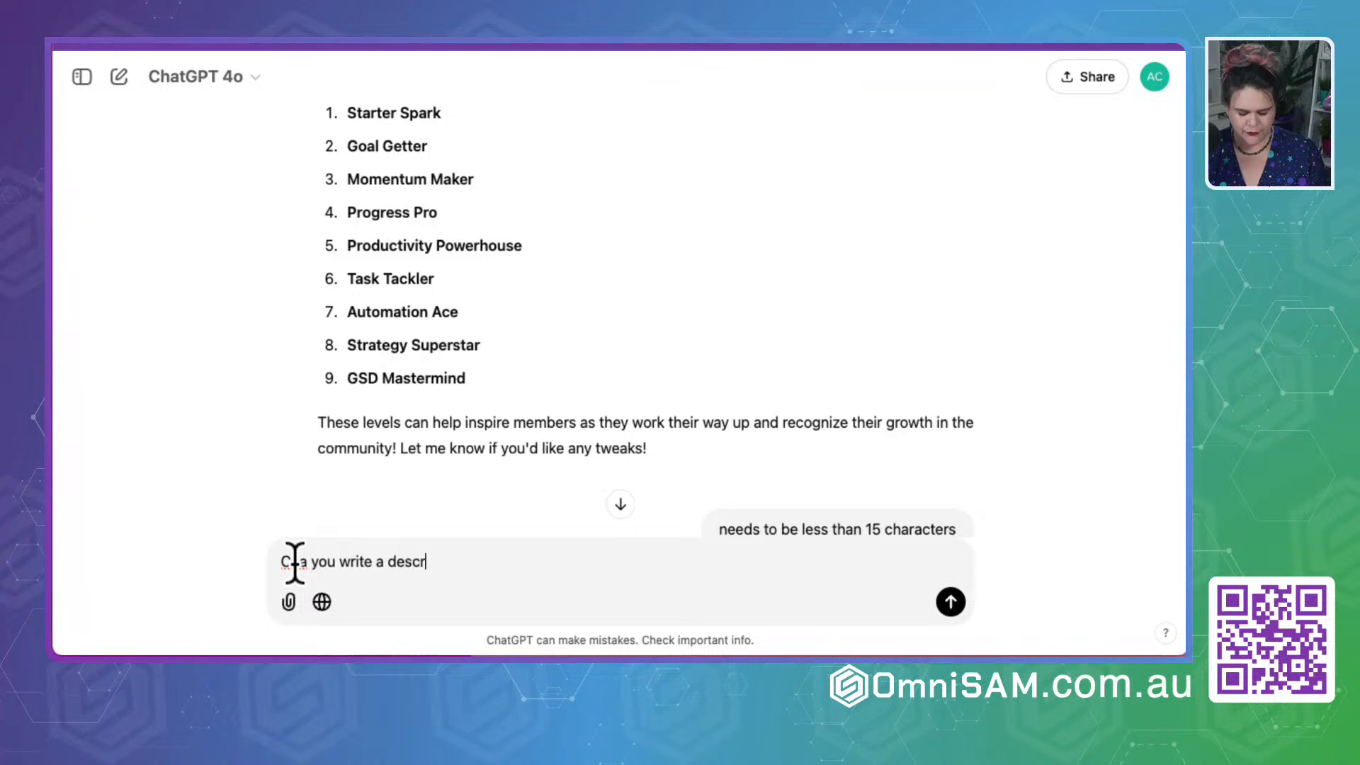
{"action": "type", "text": "iption for the Canva Heather Co"}
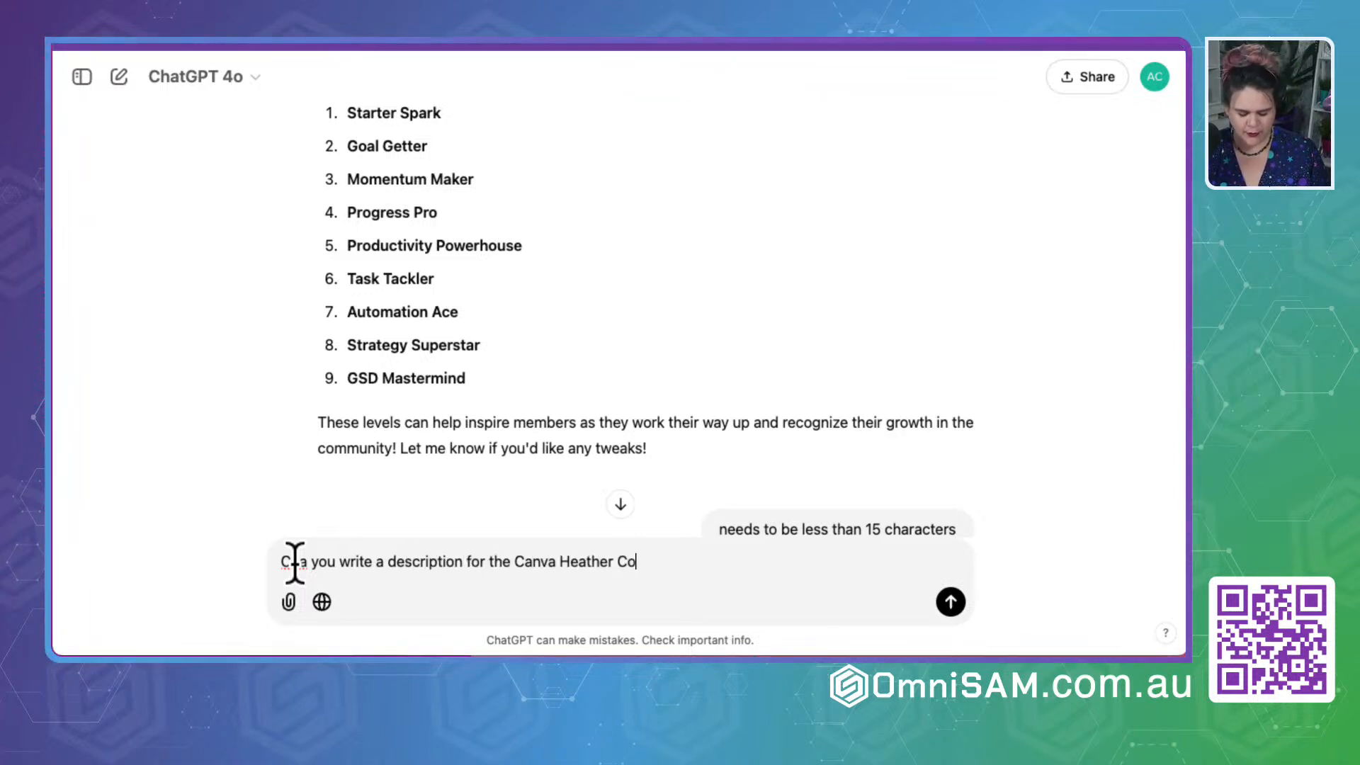
{"action": "type", "text": "llection"}
{"action": "key", "text": "shift+Return"}
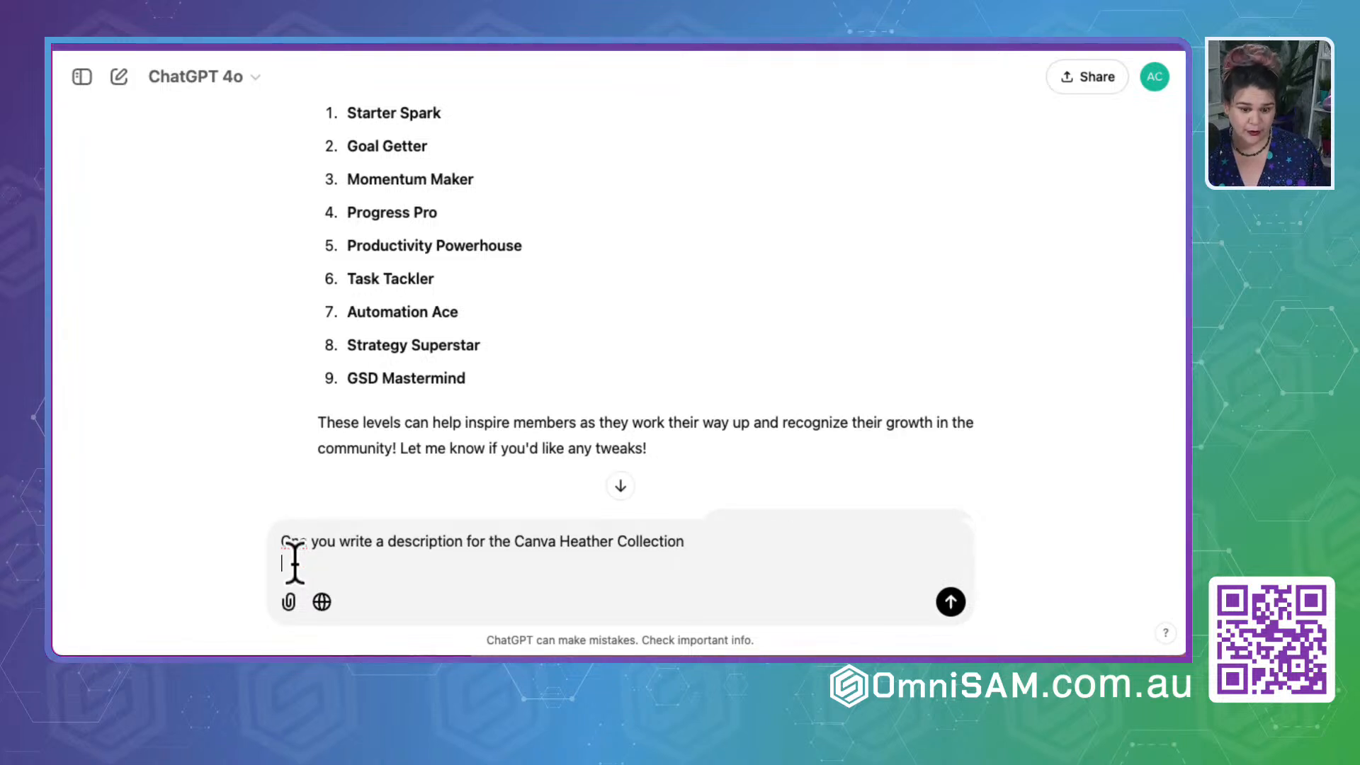
{"action": "type", "text": "Do you know what thatis?"}
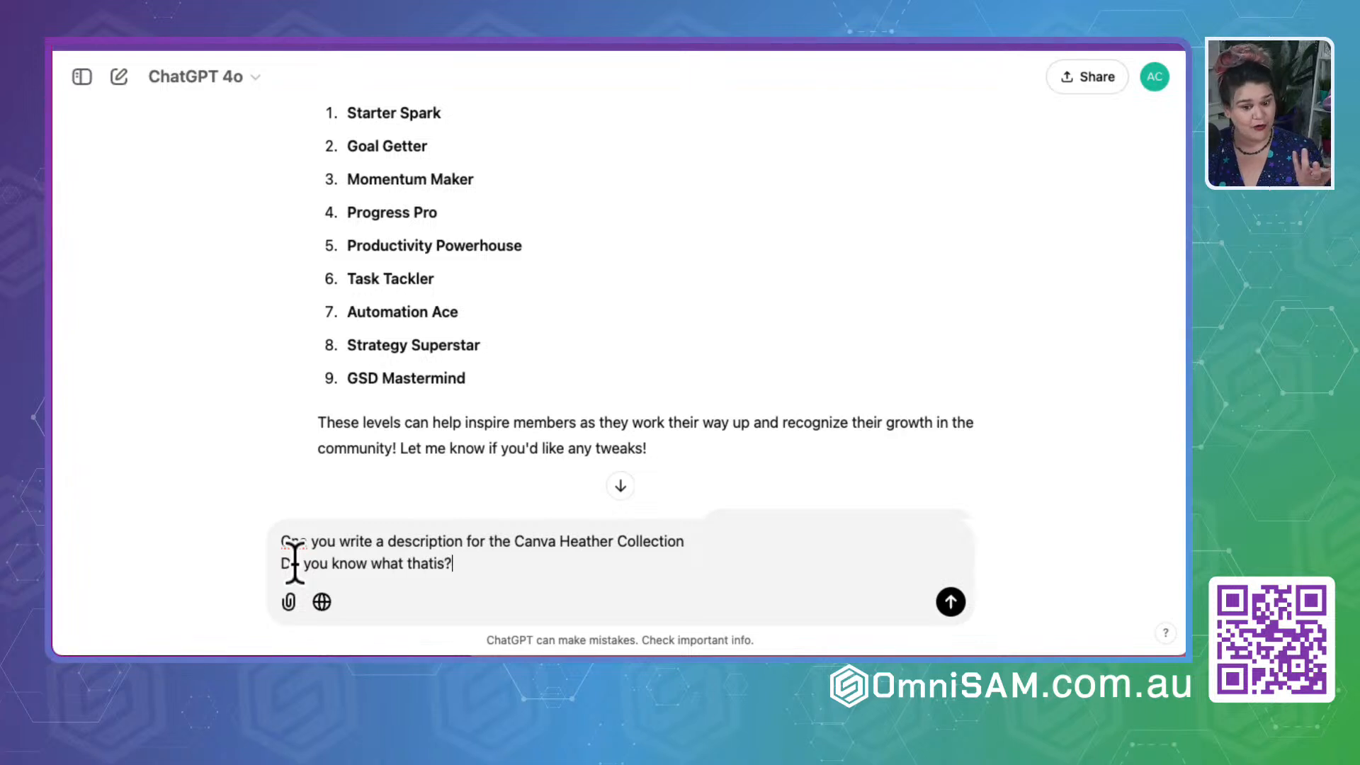
{"action": "key", "text": "Return"}
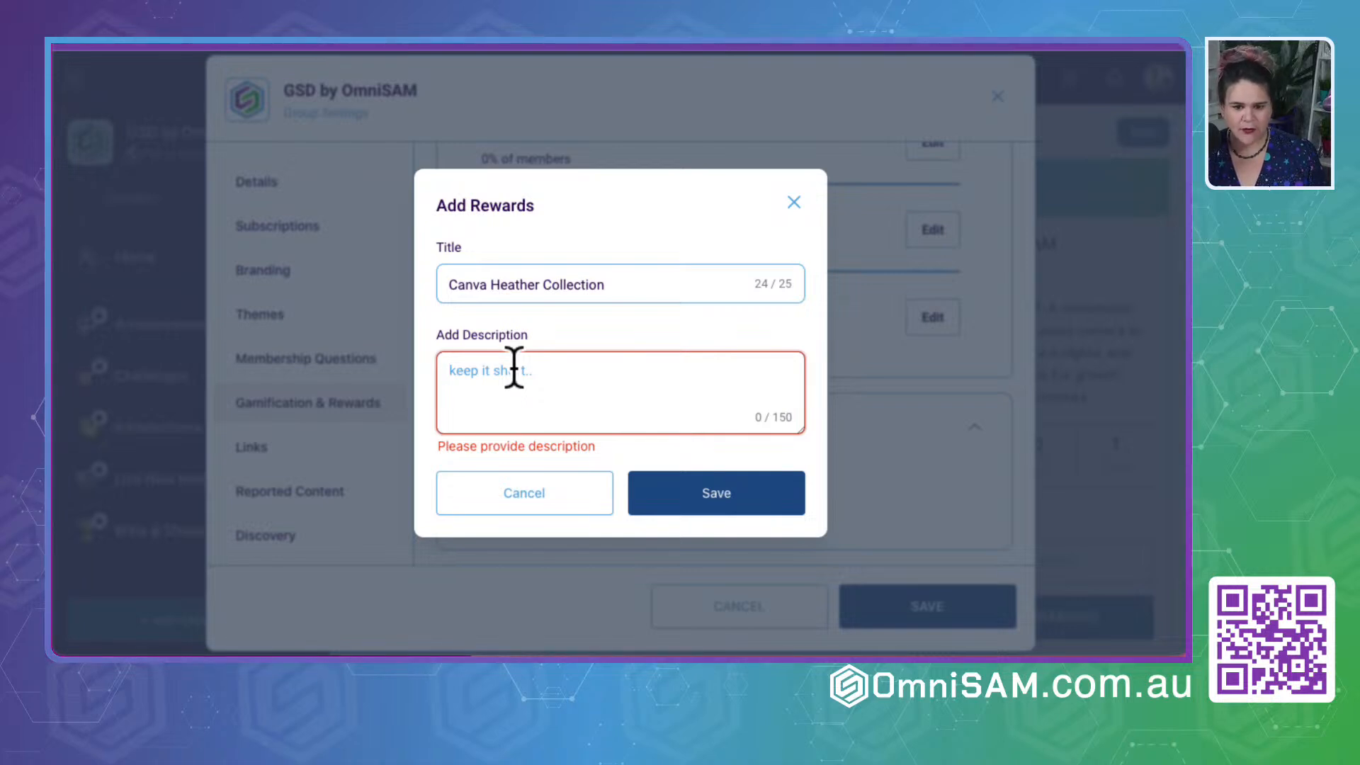
- Back in the group settings, describe the reward as "Canva Templates for Social Media" and save it
{"action": "type", "text": "Cn"}
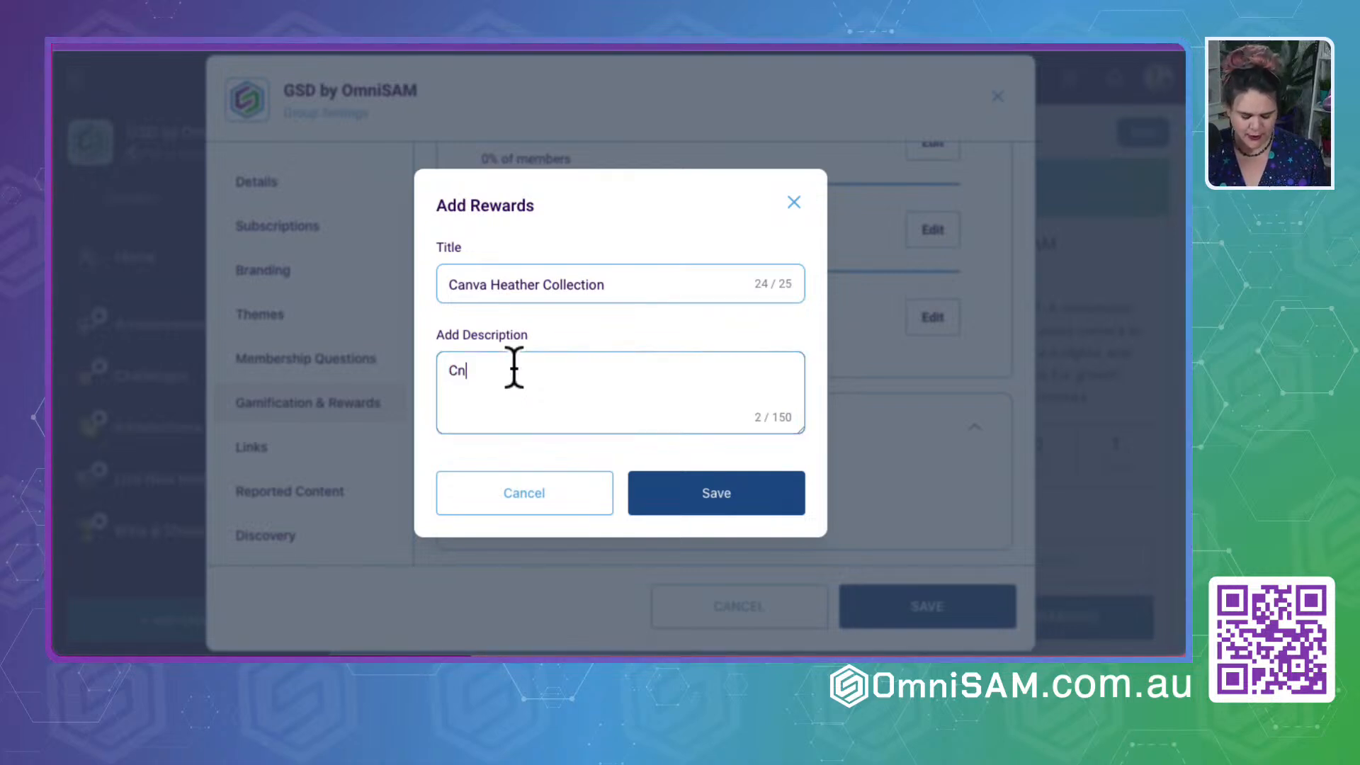
{"action": "type", "text": "nv"}
{"action": "key", "text": "BackSpace"}
{"action": "key", "text": "BackSpace"}
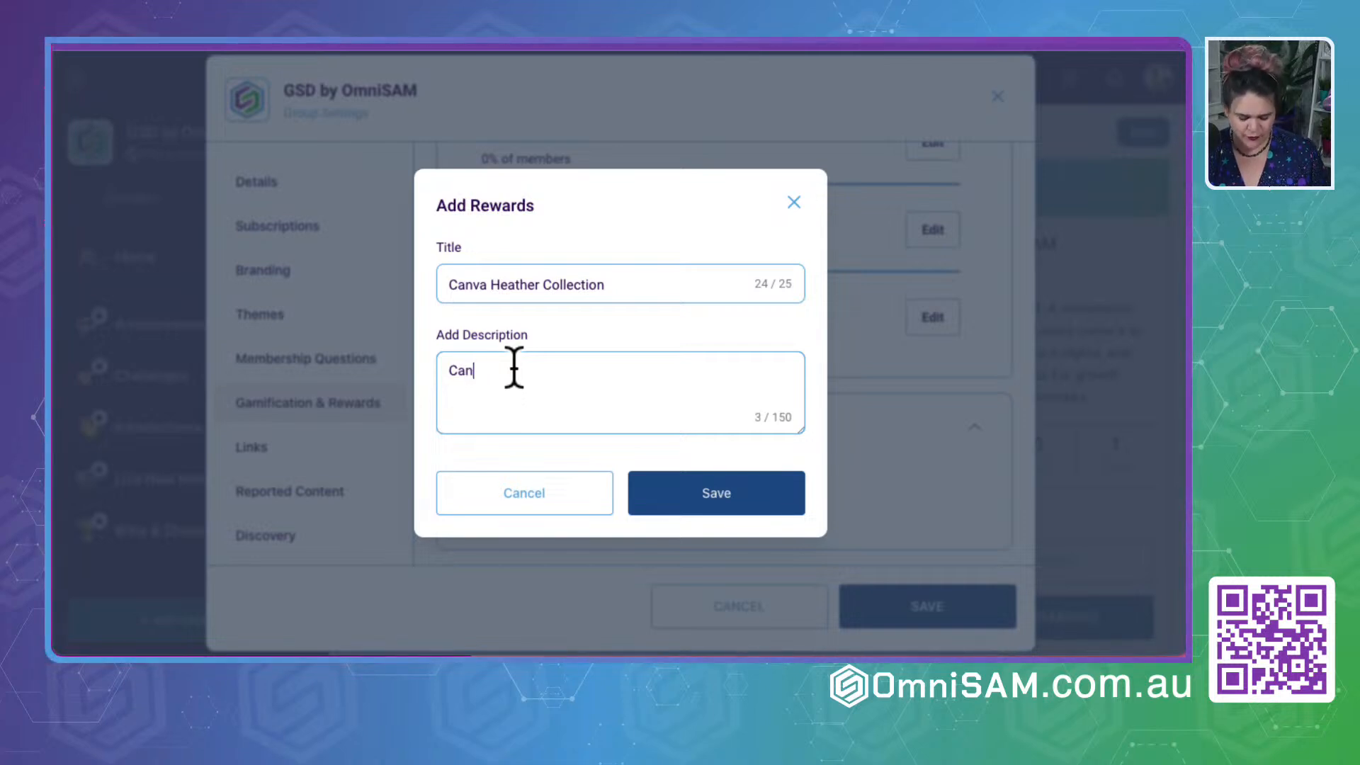
{"action": "type", "text": "nva Templates for Social Media"}
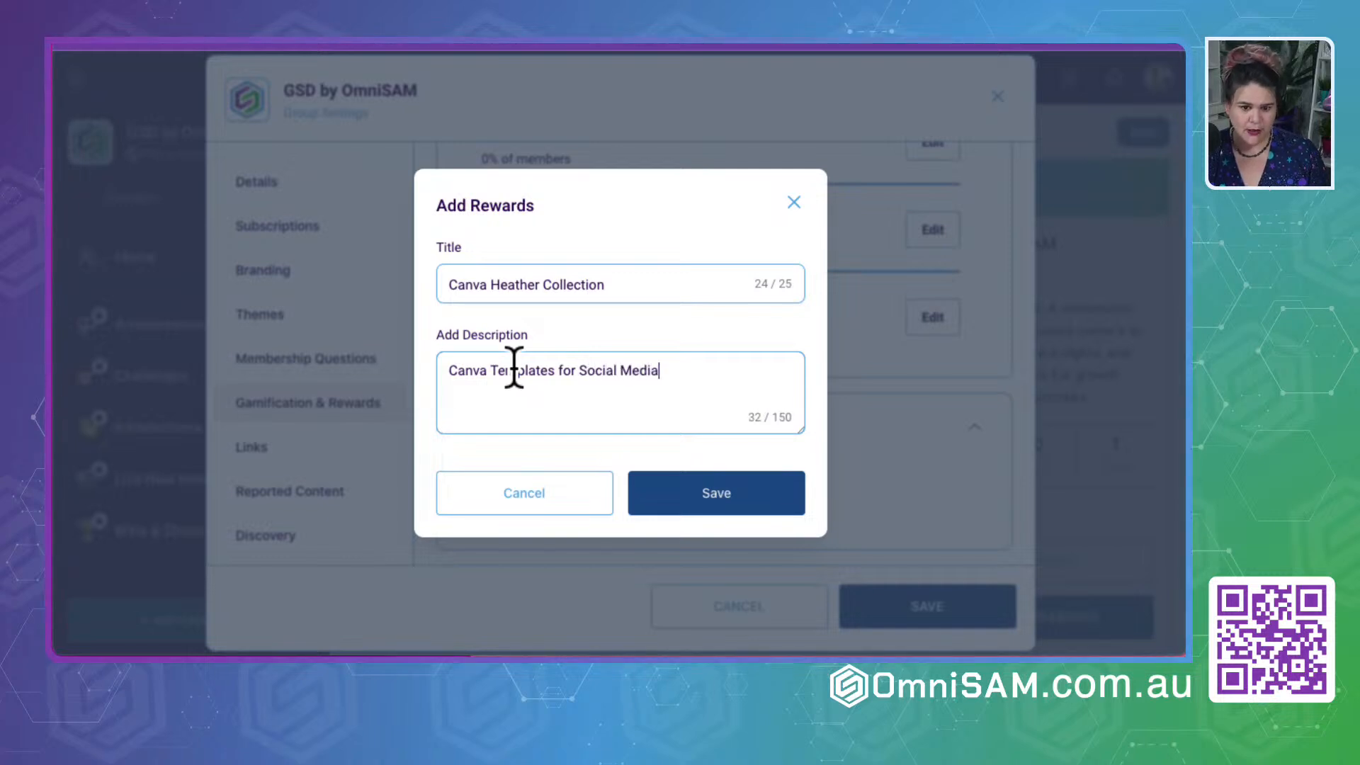
{"action": "left_click", "coordinate": [705, 496]}
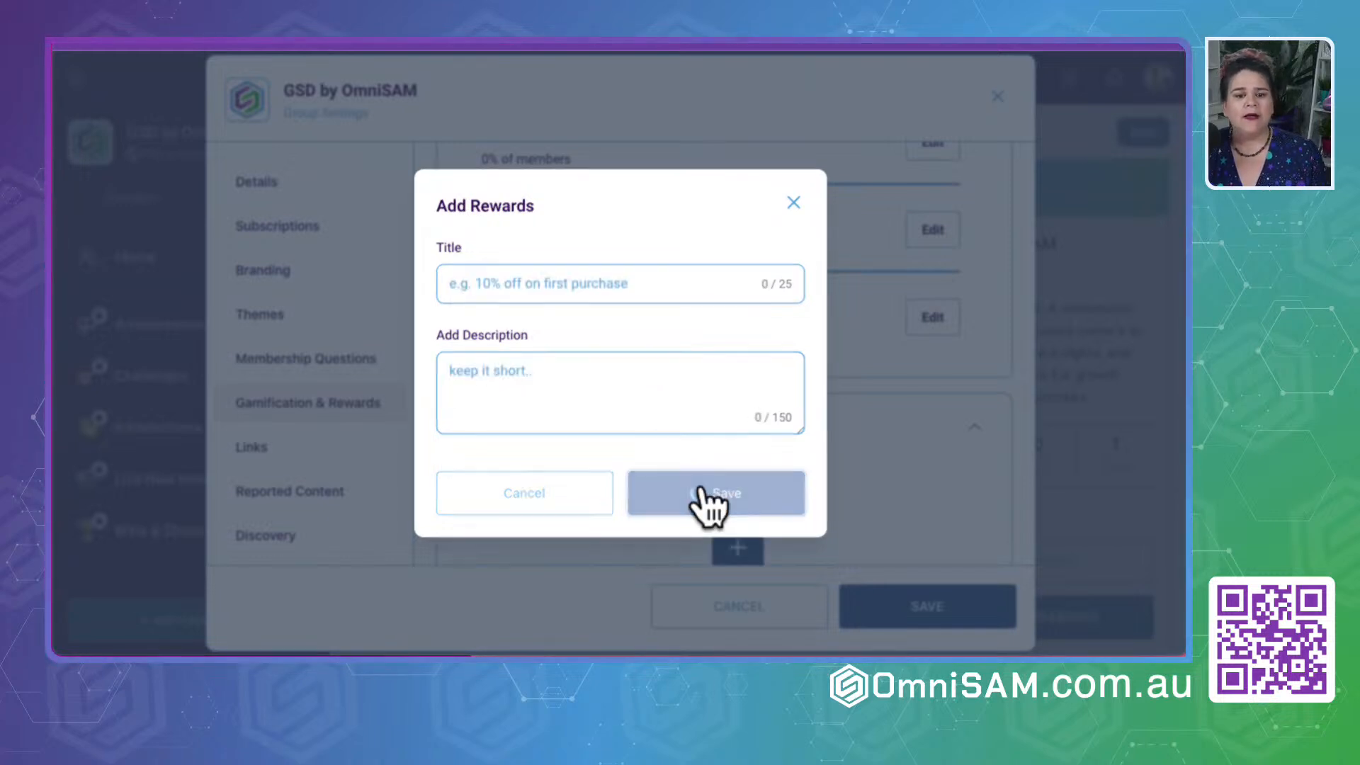
- Examine the saved reward, the Level 1 edit options and the blank new-reward form, closing both dialogs
{"action": "scroll", "coordinate": [729, 425], "scroll_direction": "down", "scroll_amount": 3}
{"action": "mouse_move", "coordinate": [562, 416]}
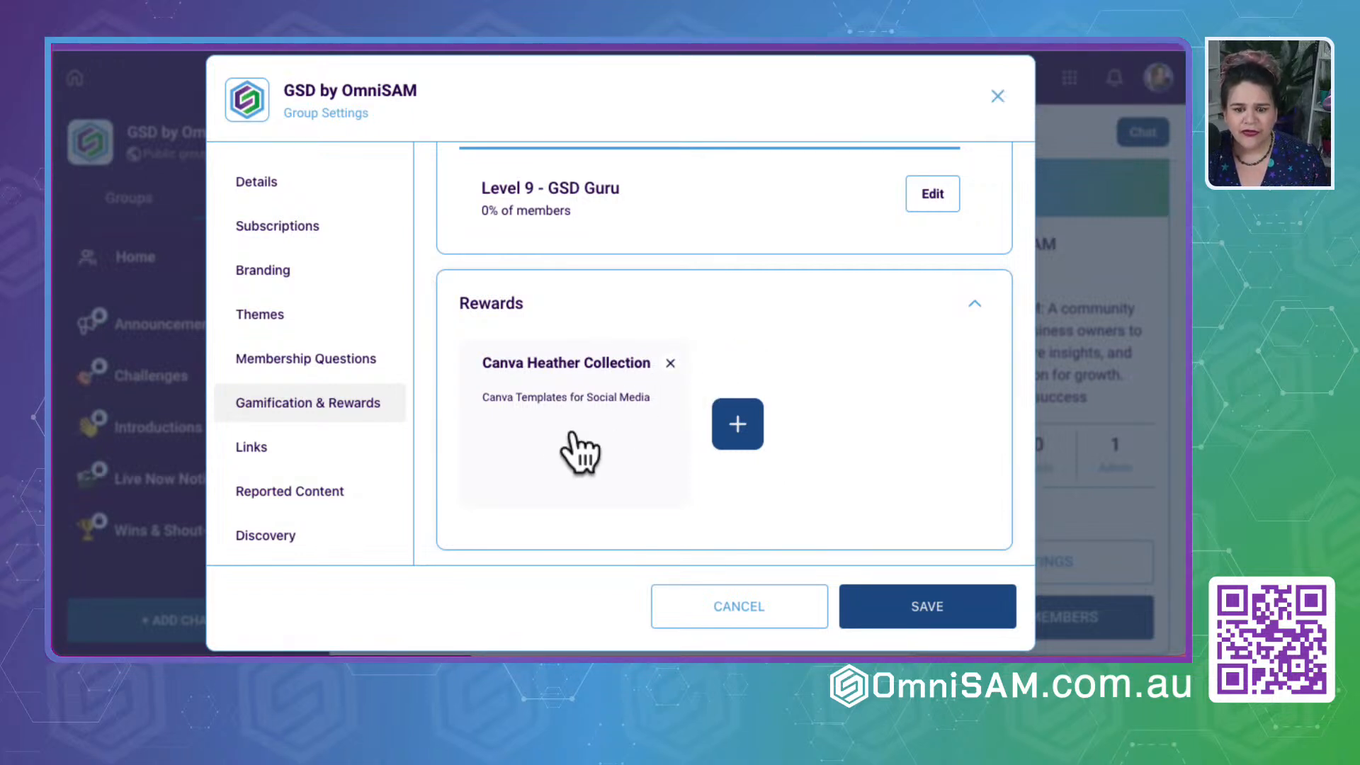
{"action": "scroll", "coordinate": [569, 354], "scroll_direction": "up", "scroll_amount": 10}
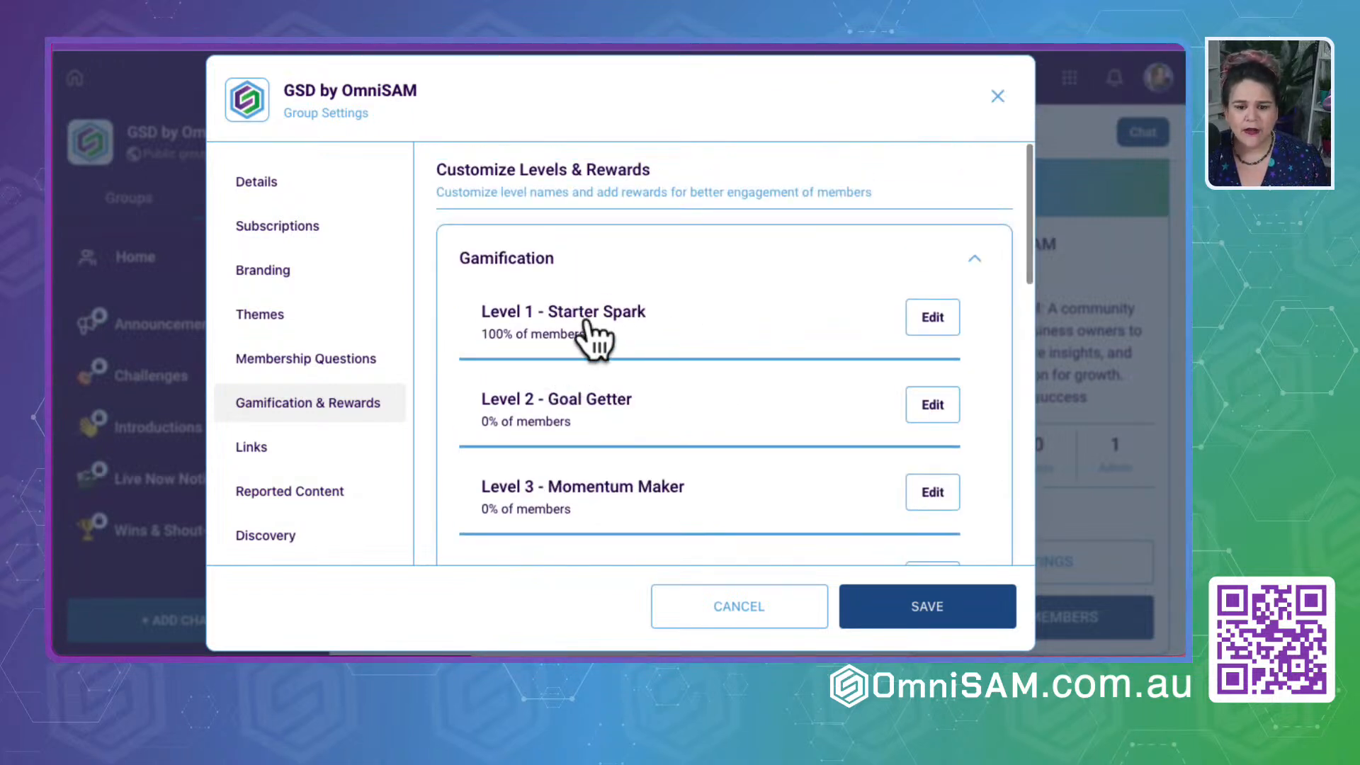
{"action": "left_click", "coordinate": [933, 320]}
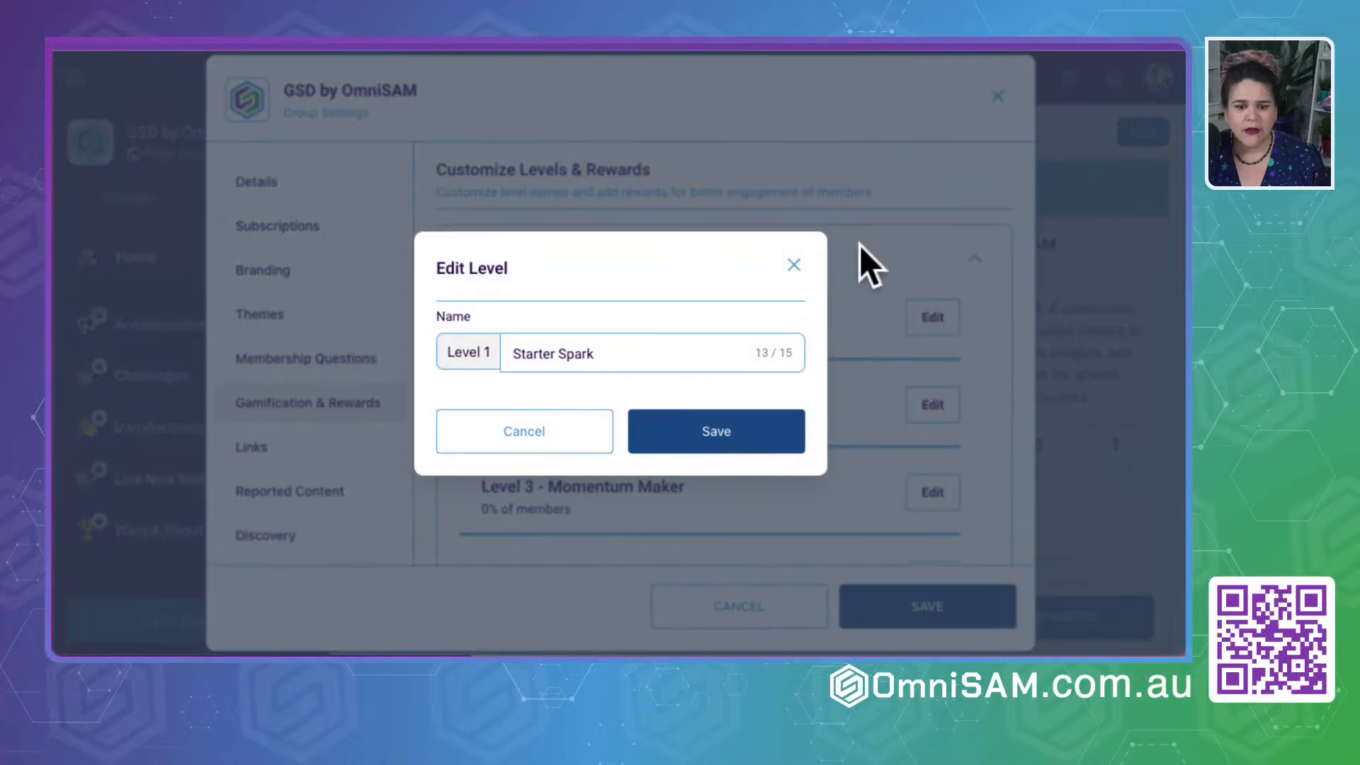
{"action": "left_click", "coordinate": [794, 265]}
{"action": "scroll", "coordinate": [785, 389], "scroll_direction": "down", "scroll_amount": 10}
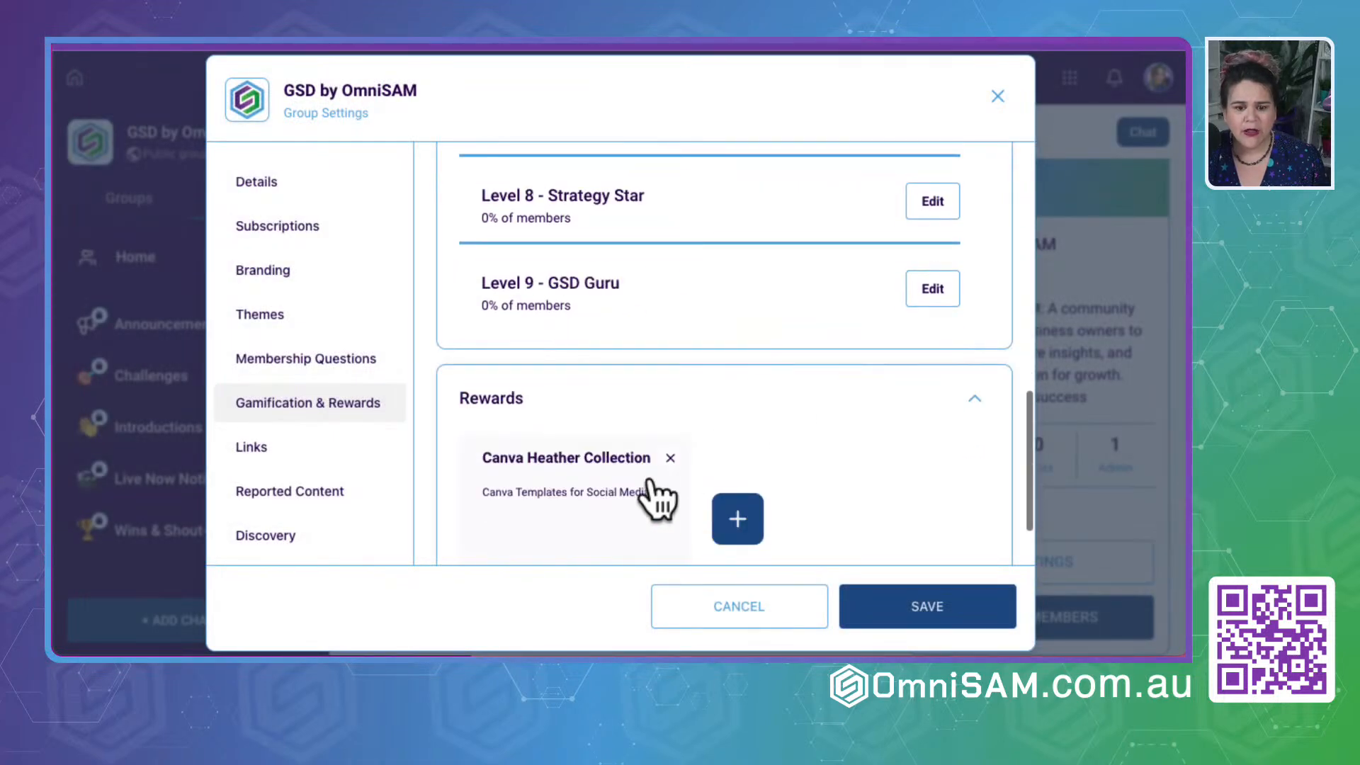
{"action": "scroll", "coordinate": [483, 475], "scroll_direction": "down", "scroll_amount": 2}
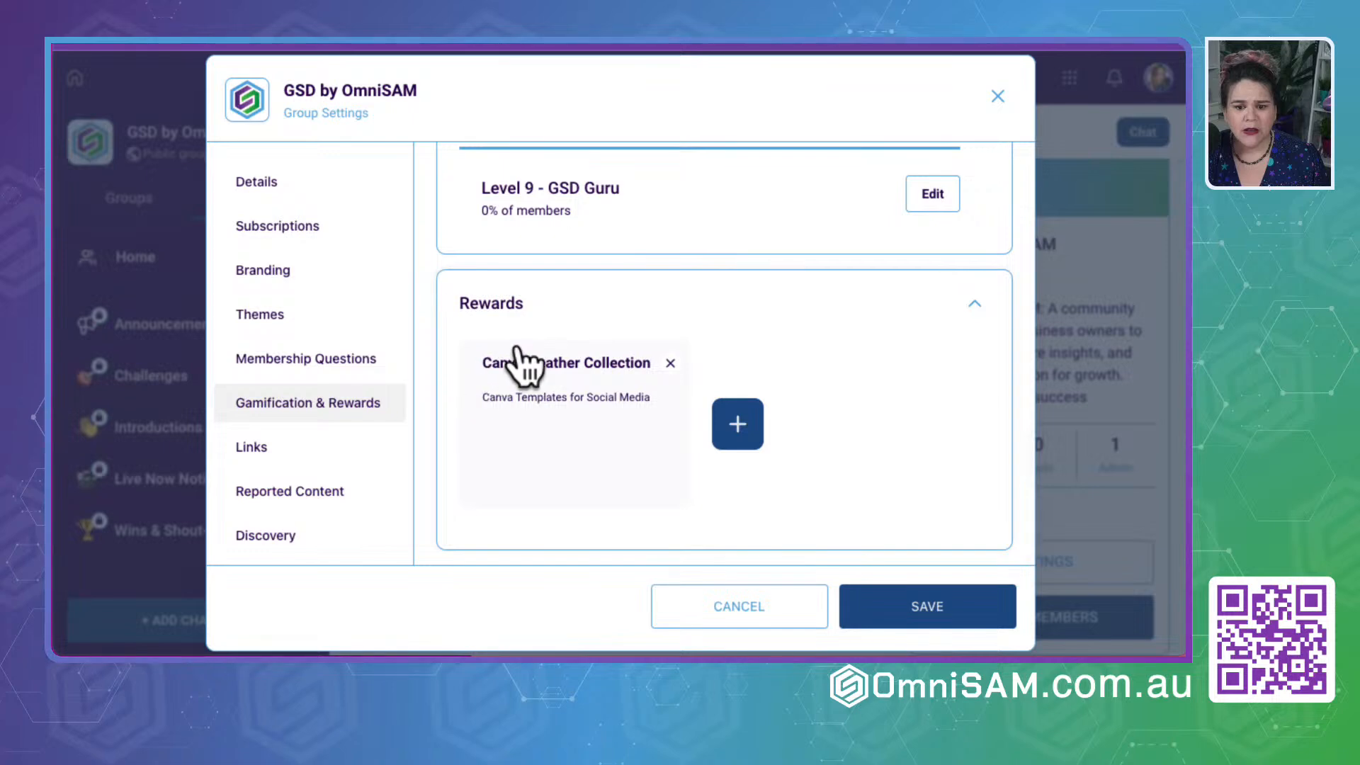
{"action": "left_click", "coordinate": [736, 424]}
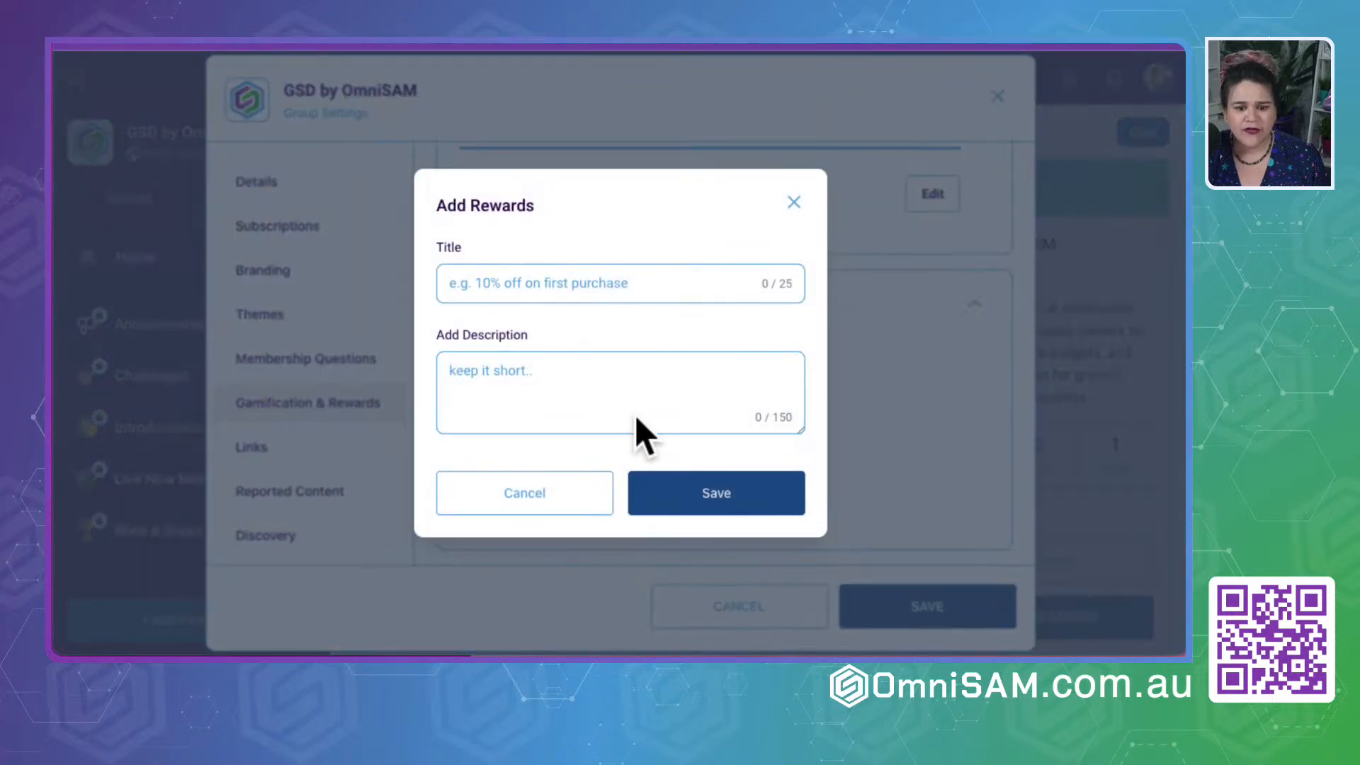
{"action": "left_click", "coordinate": [793, 202]}
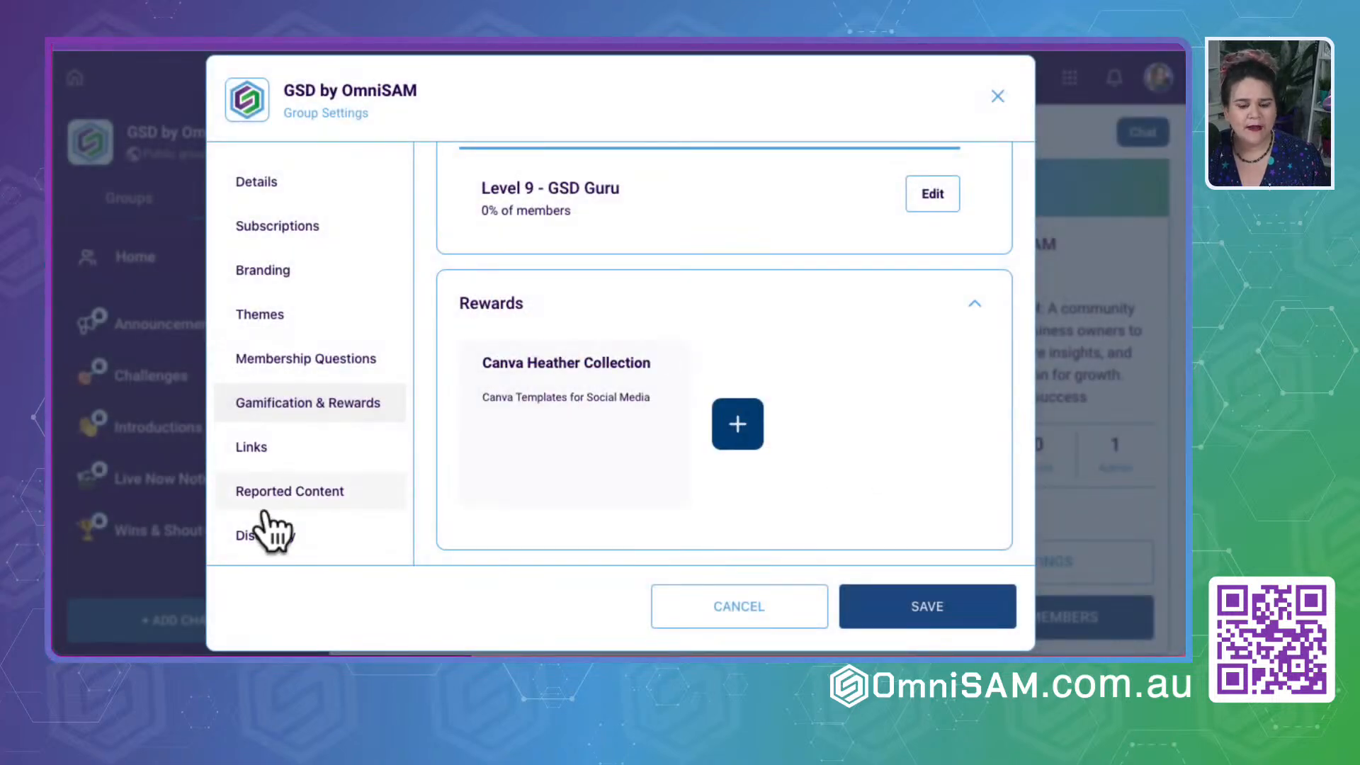
{"action": "left_click", "coordinate": [253, 452]}
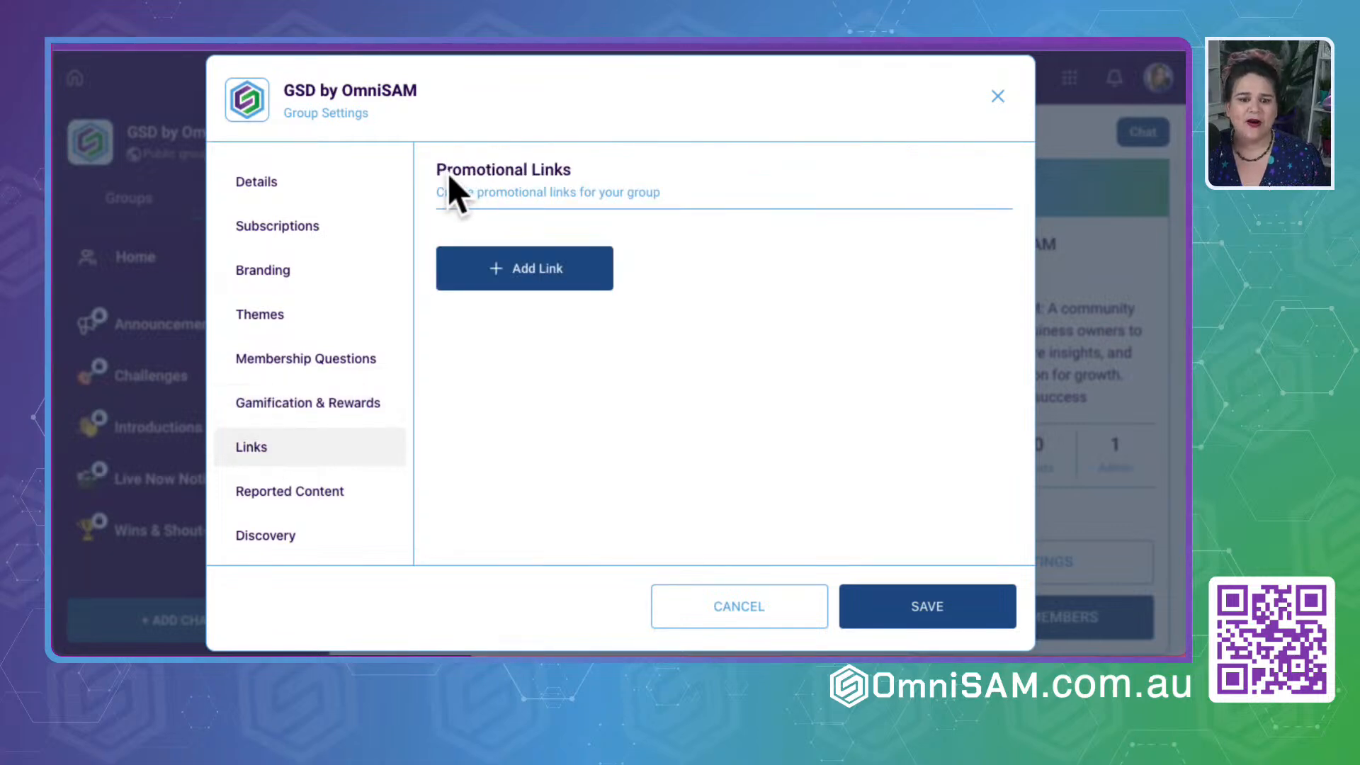
{"action": "left_click", "coordinate": [533, 276]}
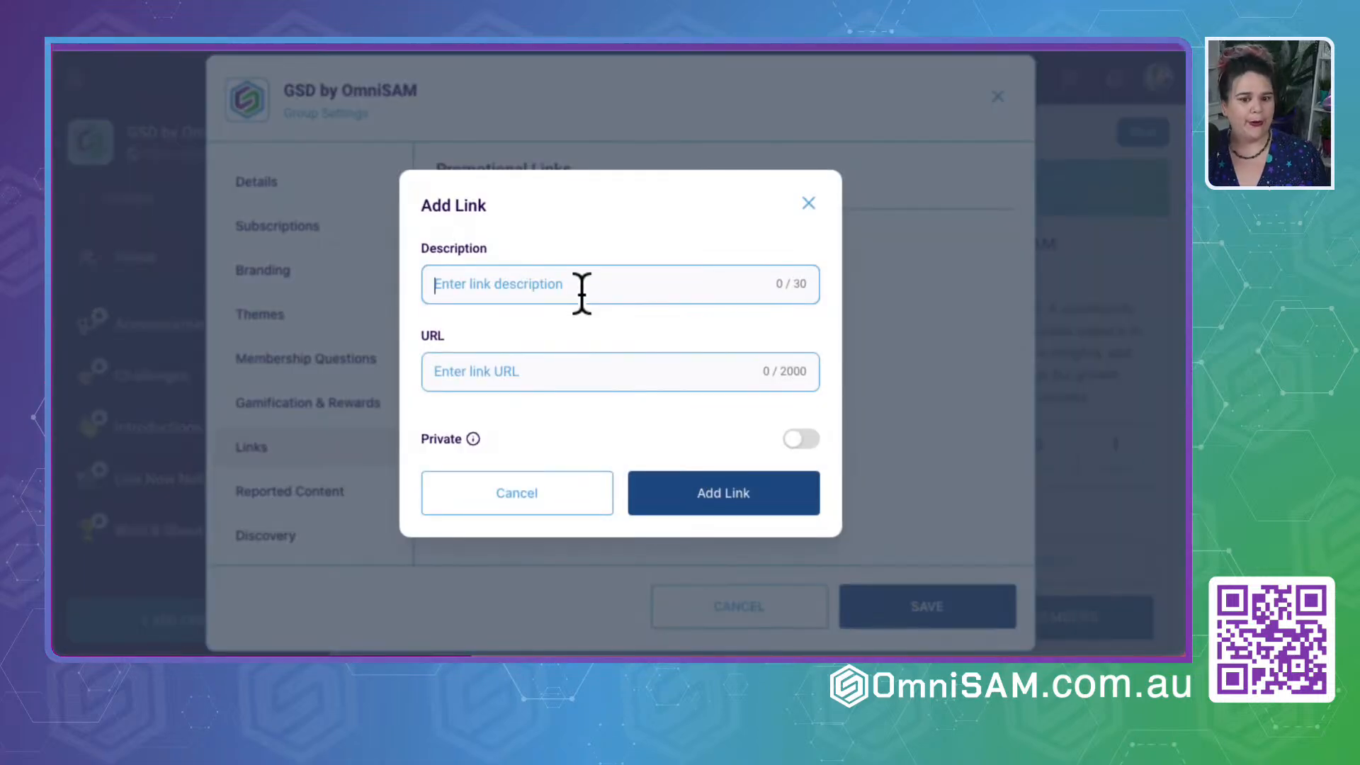
{"action": "type", "text": "Can"}
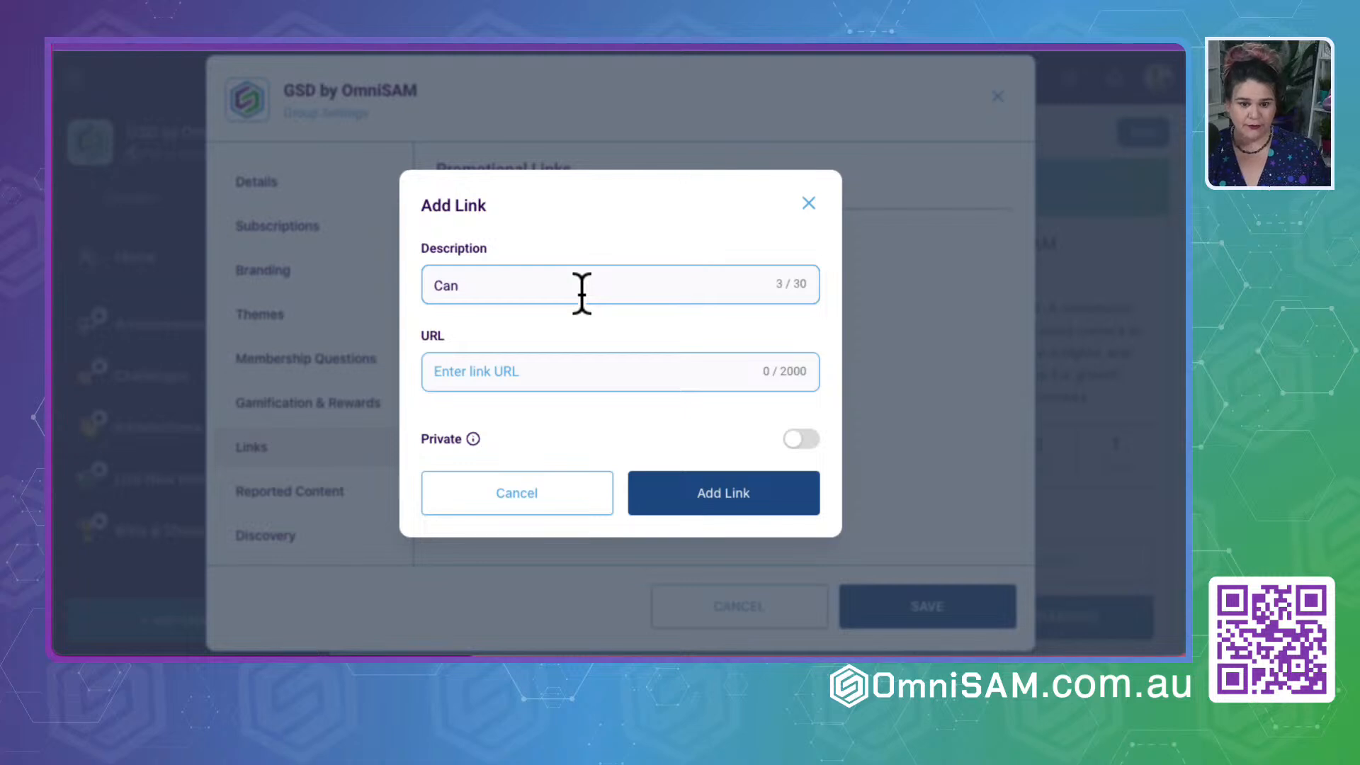
{"action": "type", "text": "va Made Ea"}
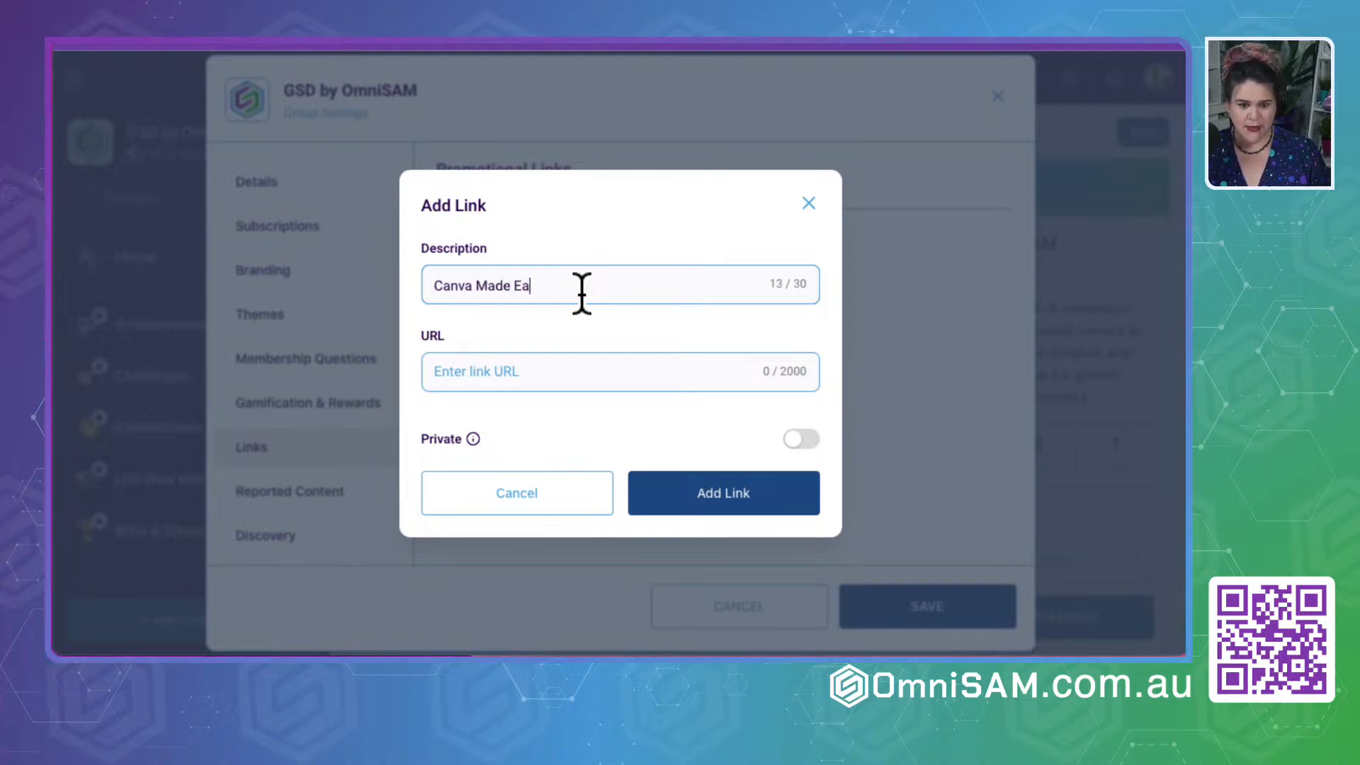
{"action": "type", "text": "sy Challenge"}
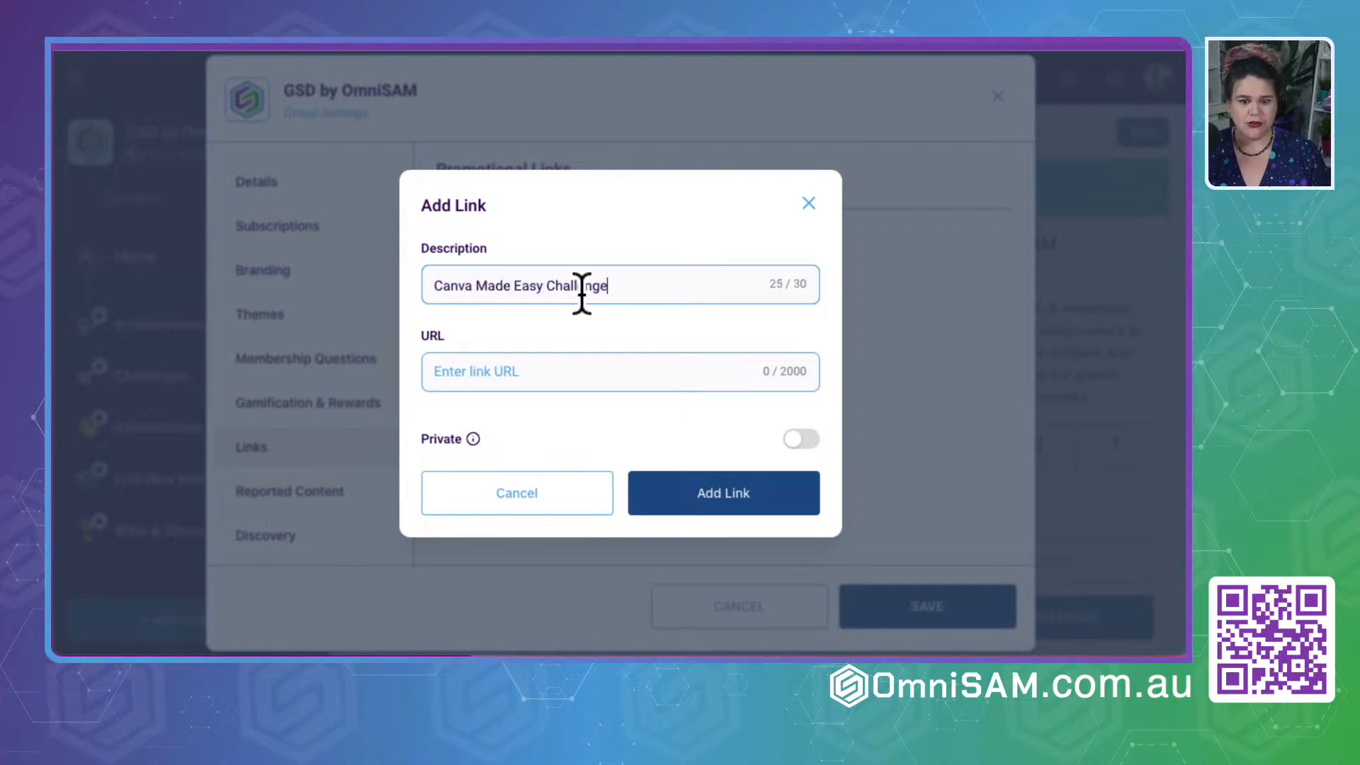
{"action": "left_click", "coordinate": [569, 372]}
{"action": "type", "text": "https?"}
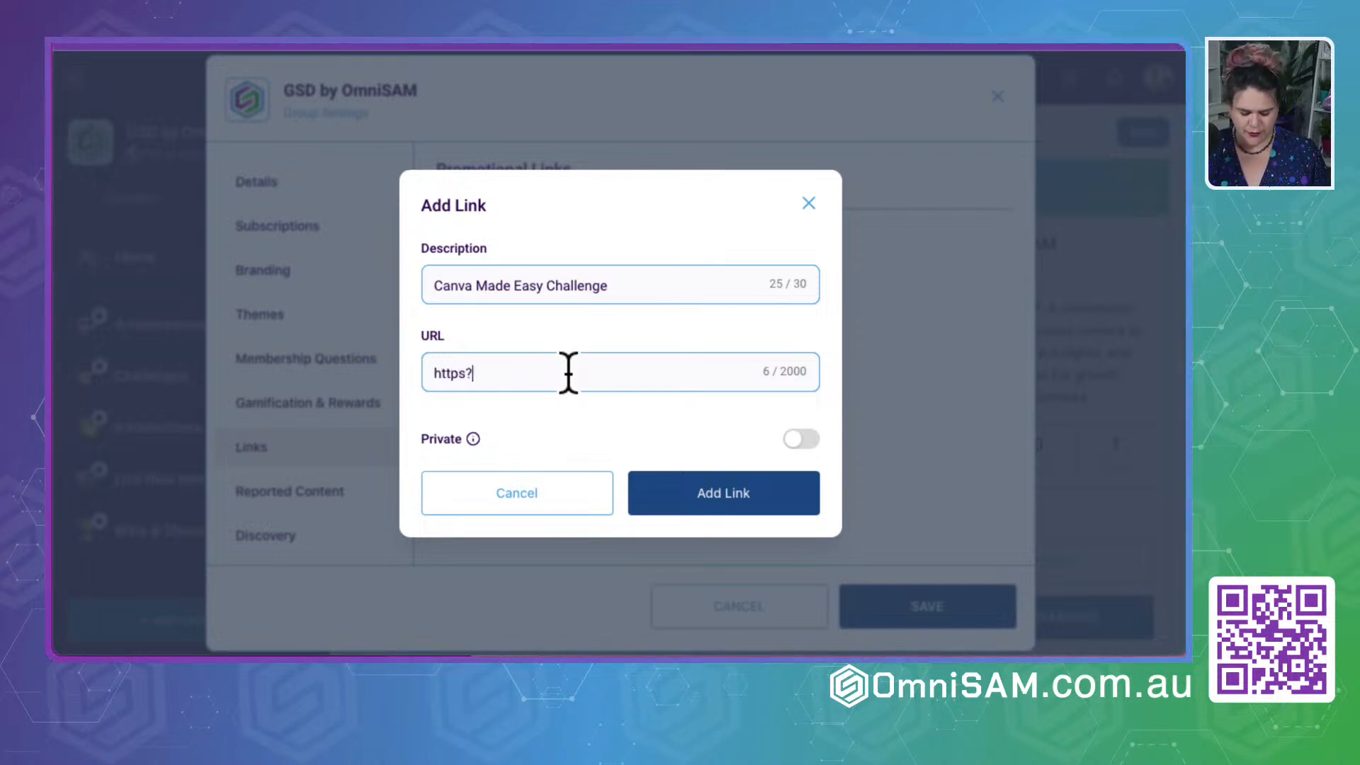
{"action": "key", "text": "BackSpace"}
{"action": "type", "text": "://"}
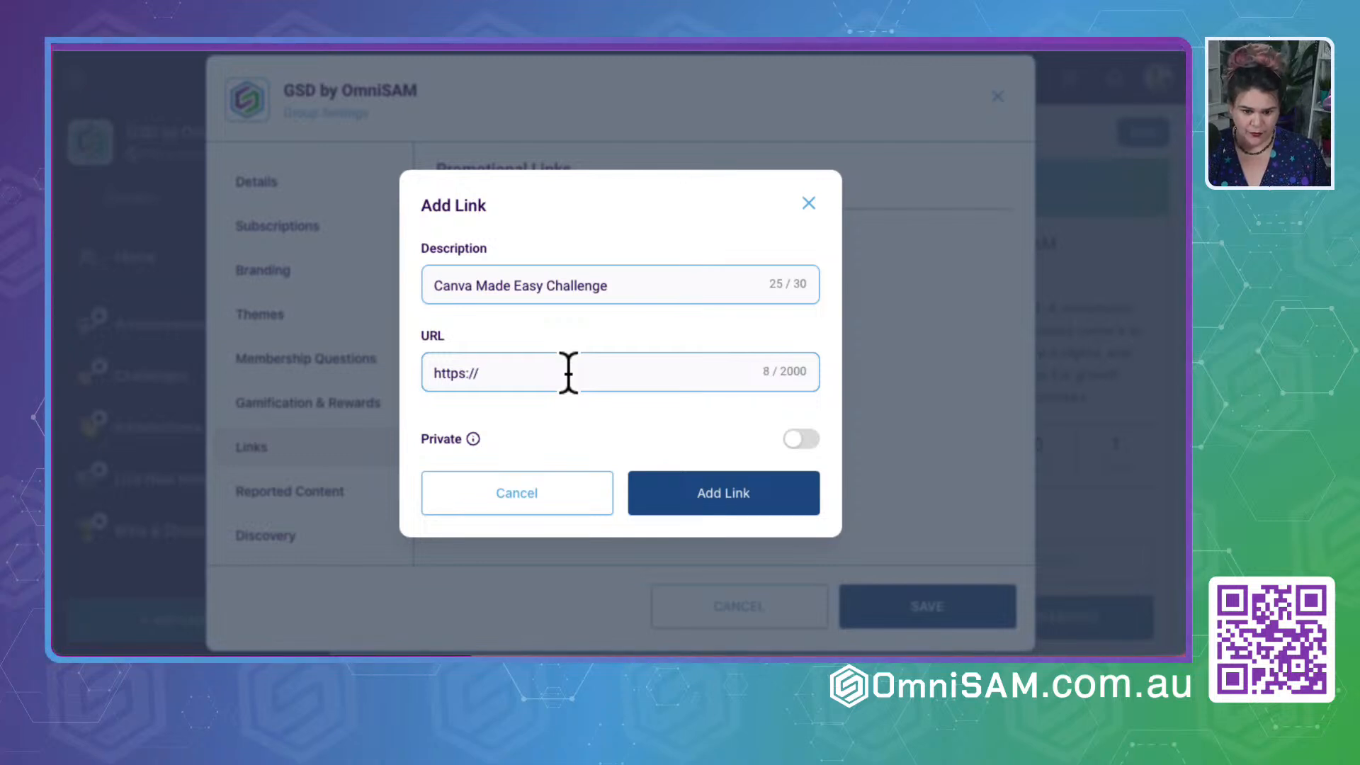
{"action": "type", "text": "canvamadeeasy.com/"}
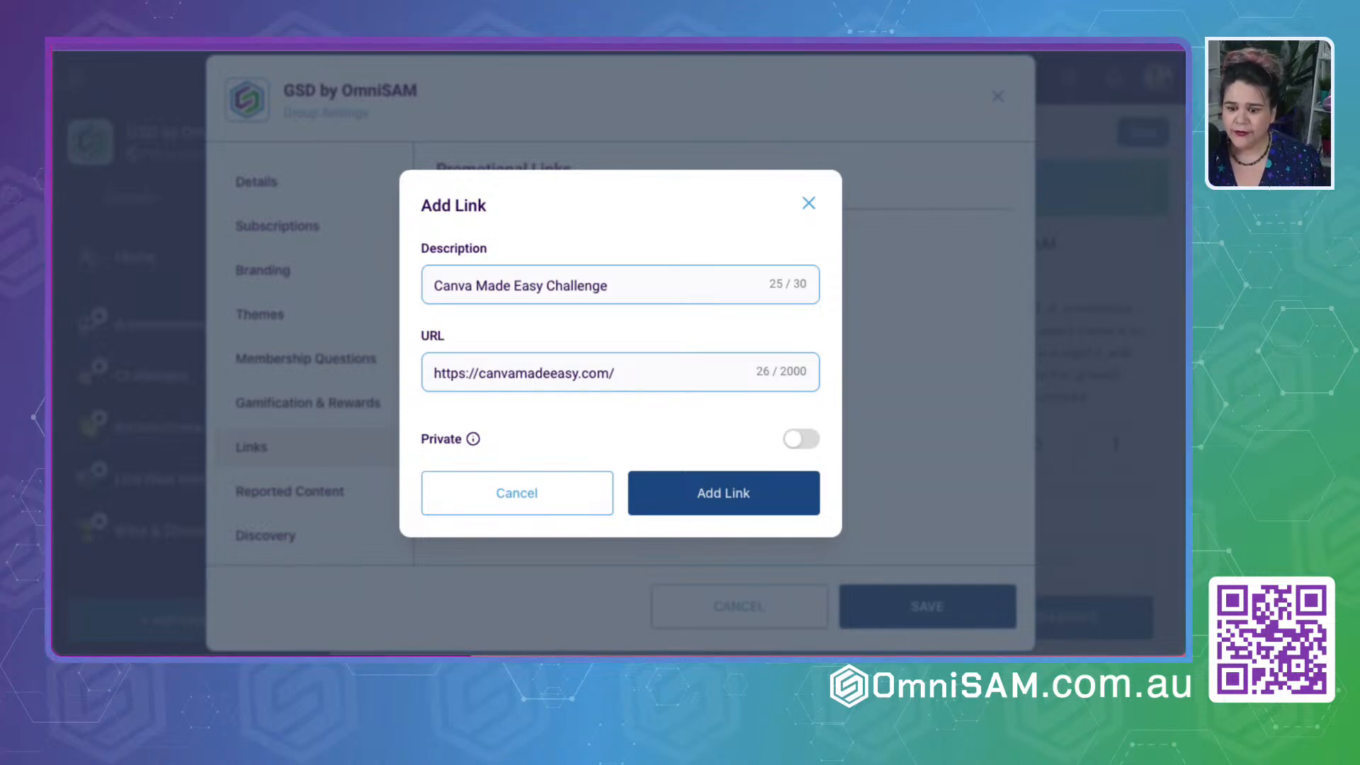
- Append "/?utm_source=gsd-community" to the promotional link's URL and add the link to the group
{"action": "left_click", "coordinate": [492, 384]}
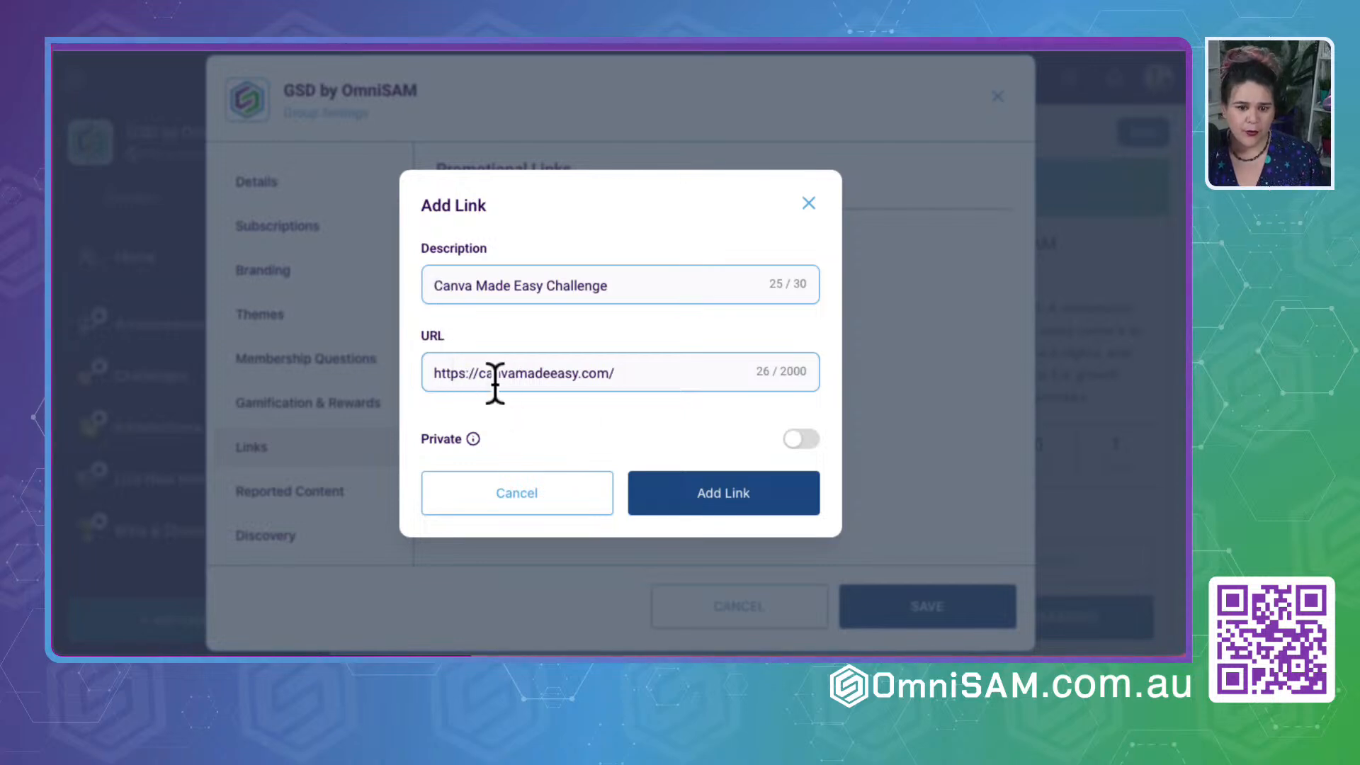
{"action": "triple_click", "coordinate": [494, 386]}
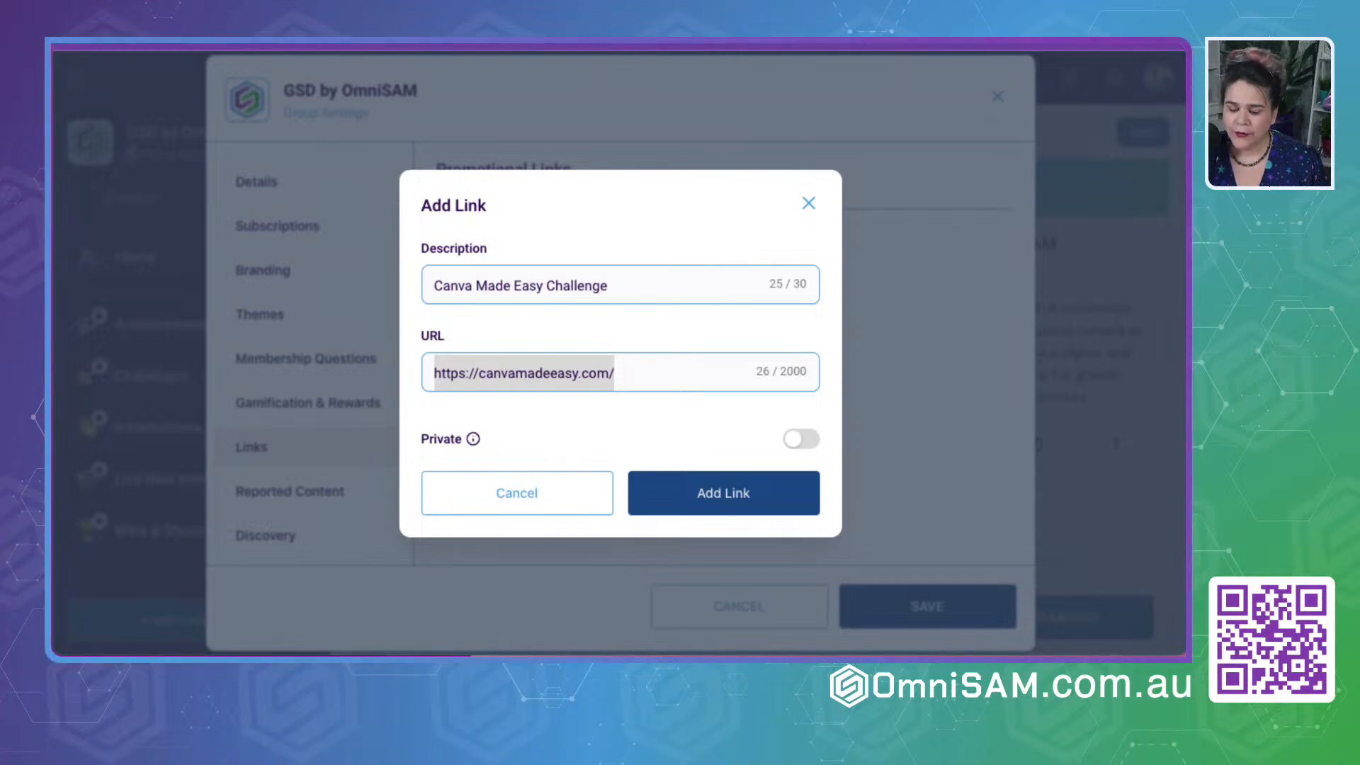
{"action": "left_click", "coordinate": [647, 381]}
{"action": "type", "text": "/?utm_source=gsd-community"}
{"action": "left_click", "coordinate": [587, 421]}
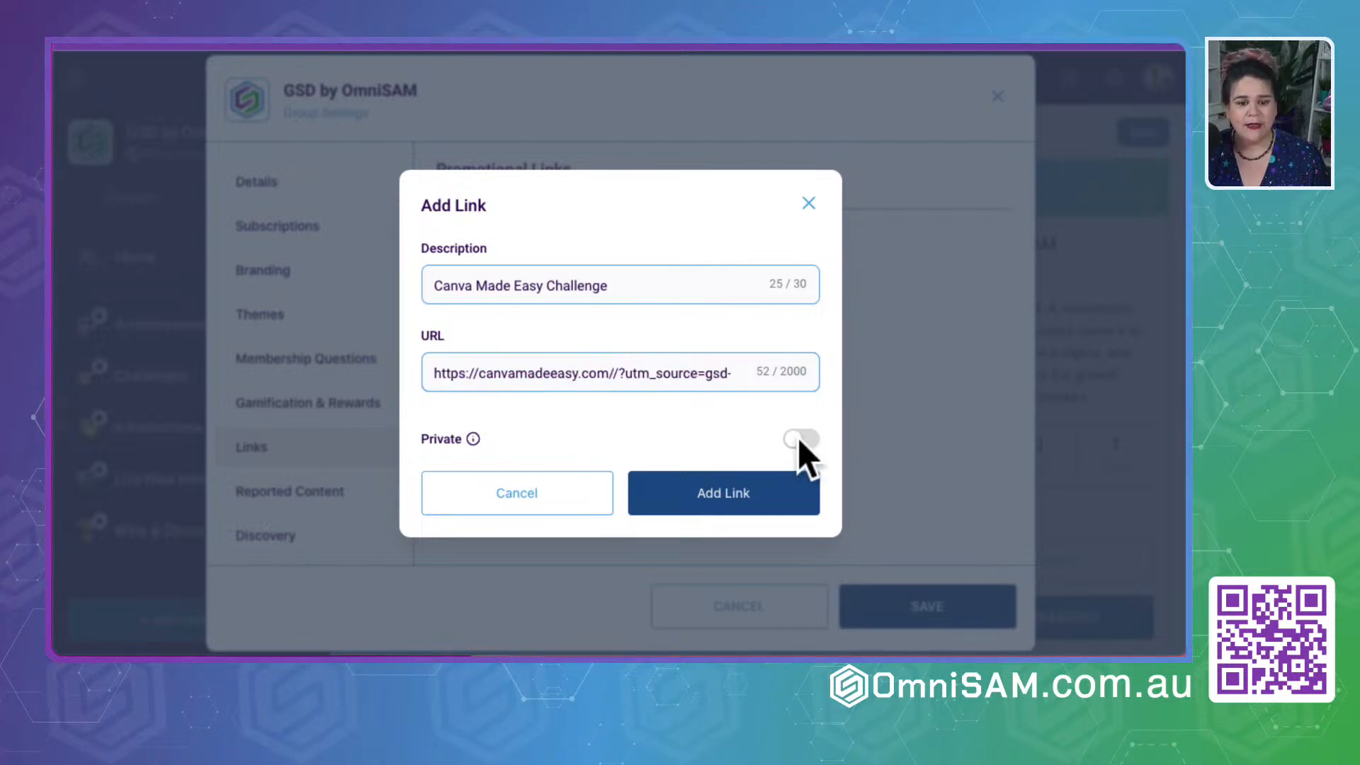
{"action": "left_click", "coordinate": [732, 495]}
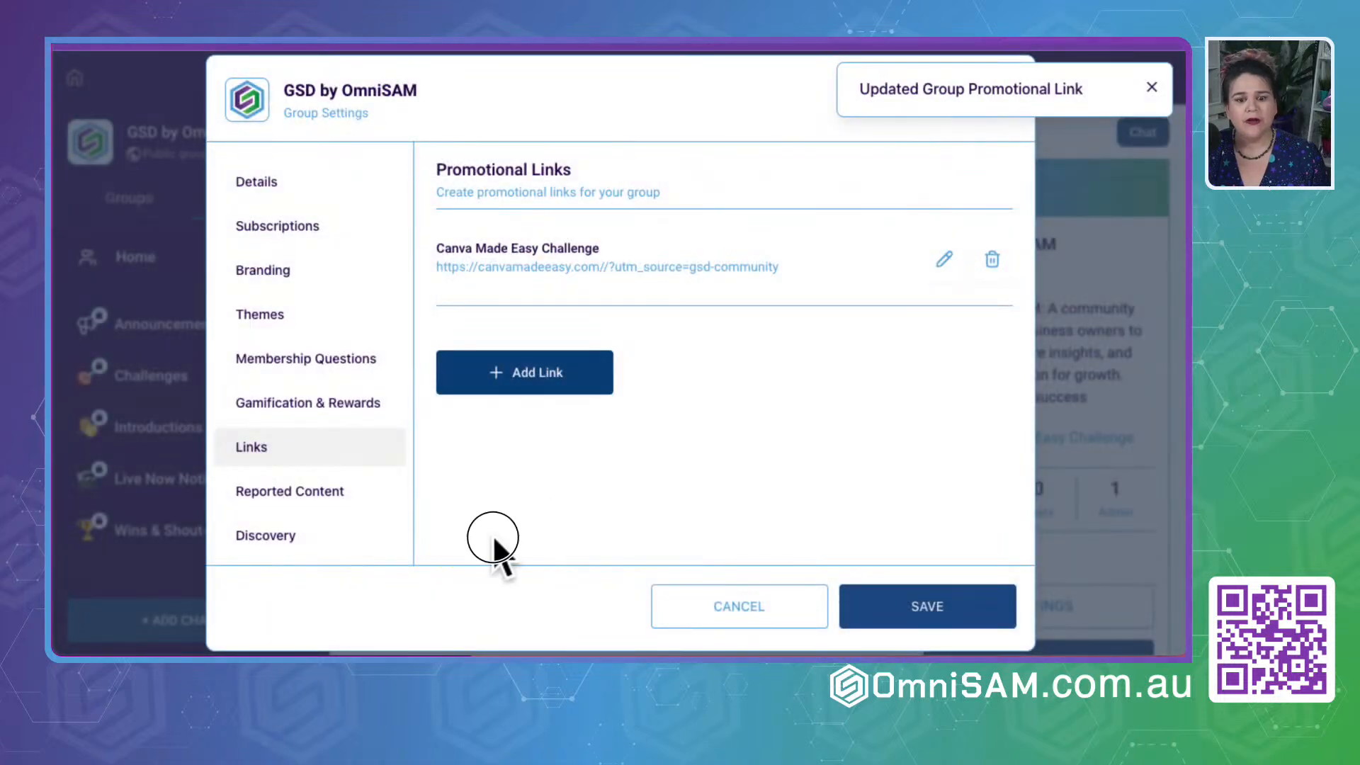
- Check the group's reported content, then turn on Discovery for the group and highlight its group slug
{"action": "left_click", "coordinate": [316, 484]}
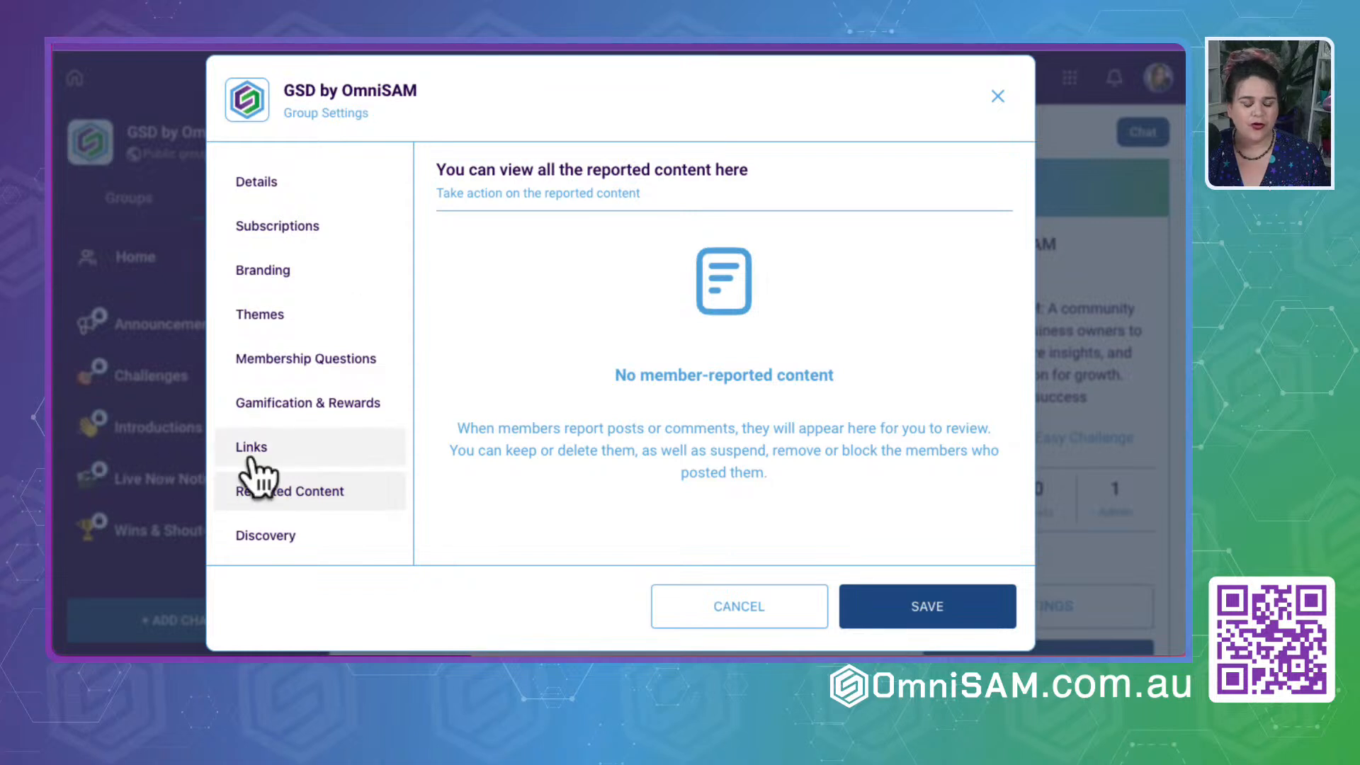
{"action": "left_click", "coordinate": [256, 540]}
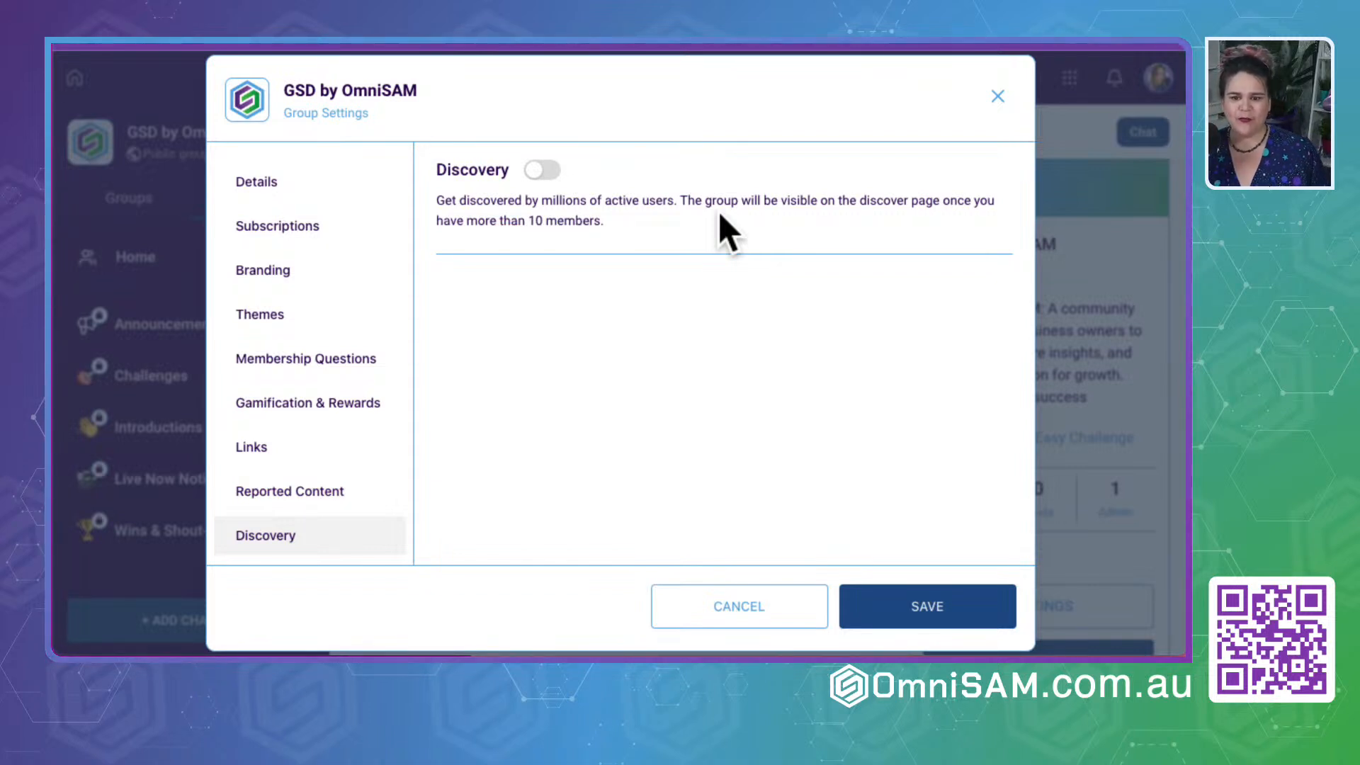
{"action": "left_click", "coordinate": [539, 171]}
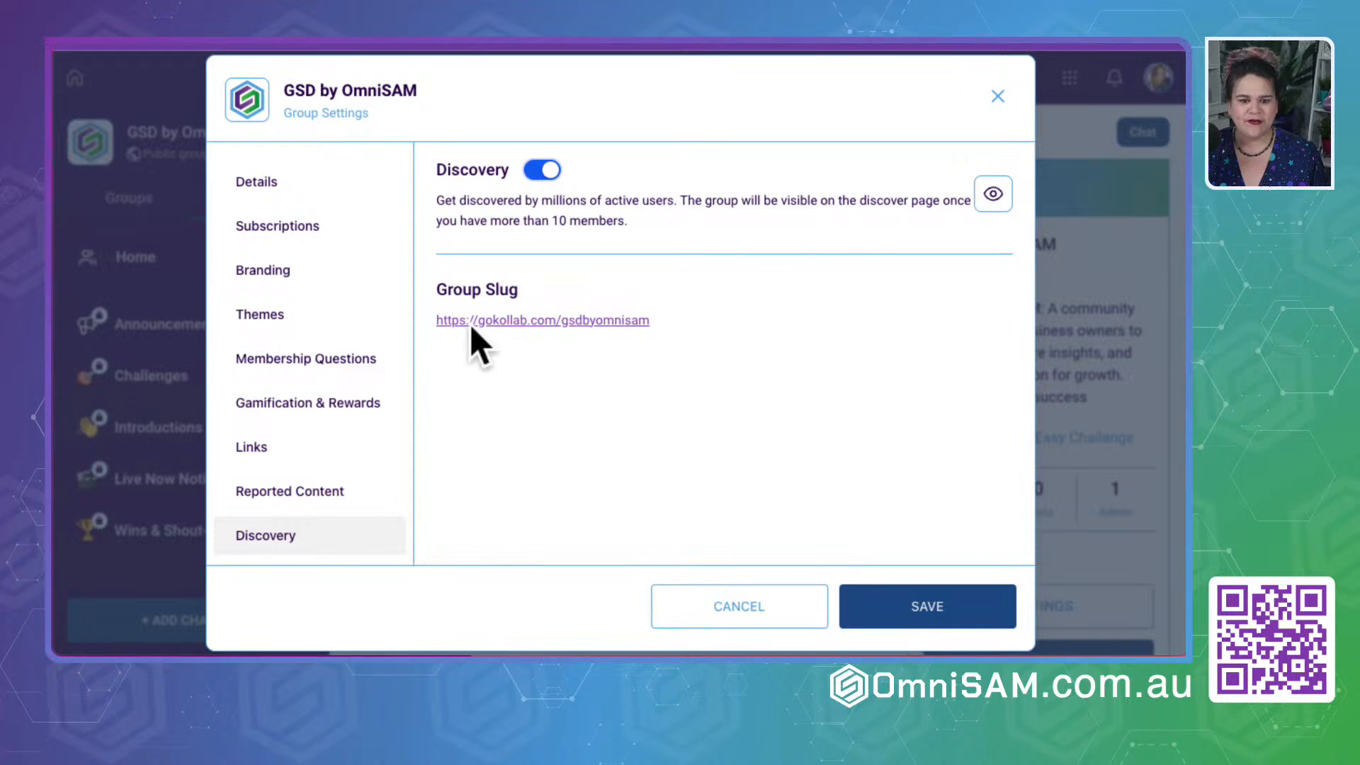
{"action": "left_click_drag", "start_coordinate": [435, 323], "coordinate": [672, 330]}
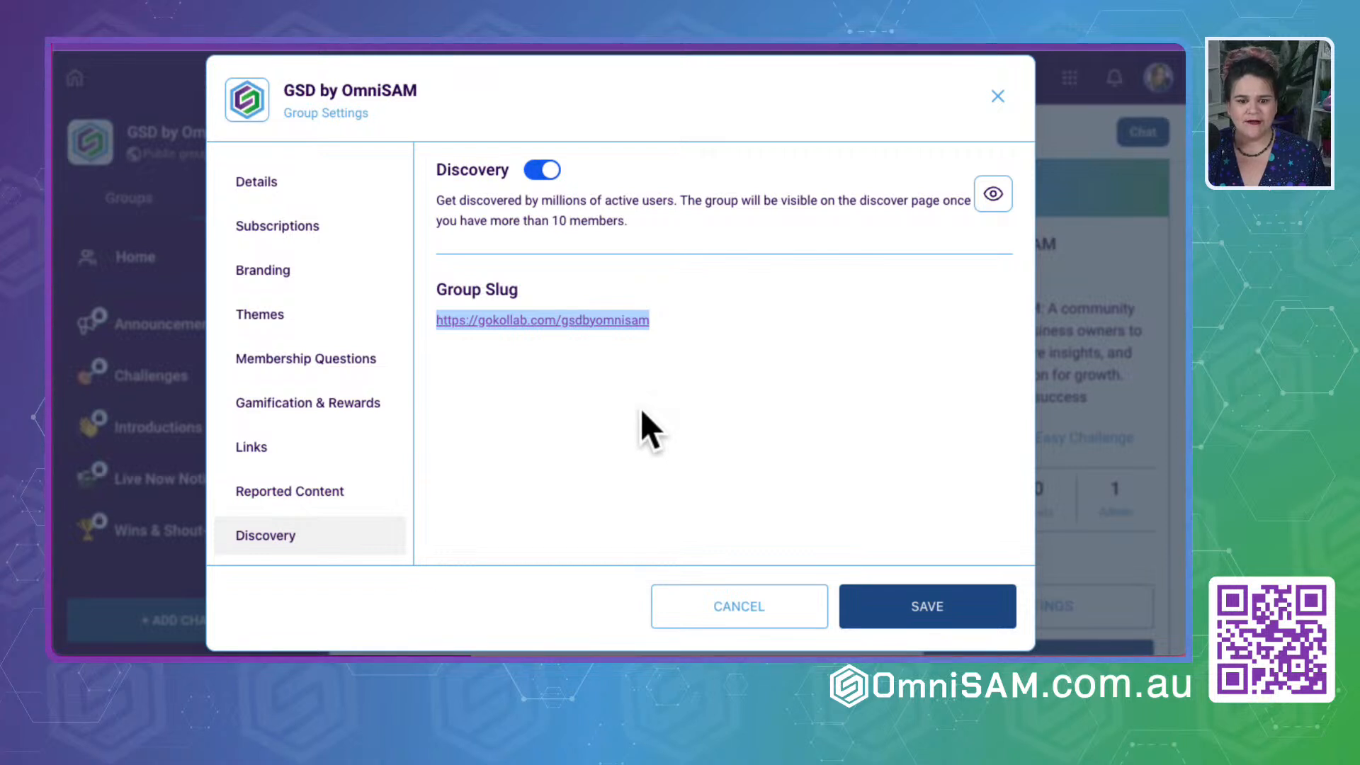
- Preview the group's public page, then save the Discovery setting and close the group settings
{"action": "left_click", "coordinate": [995, 194]}
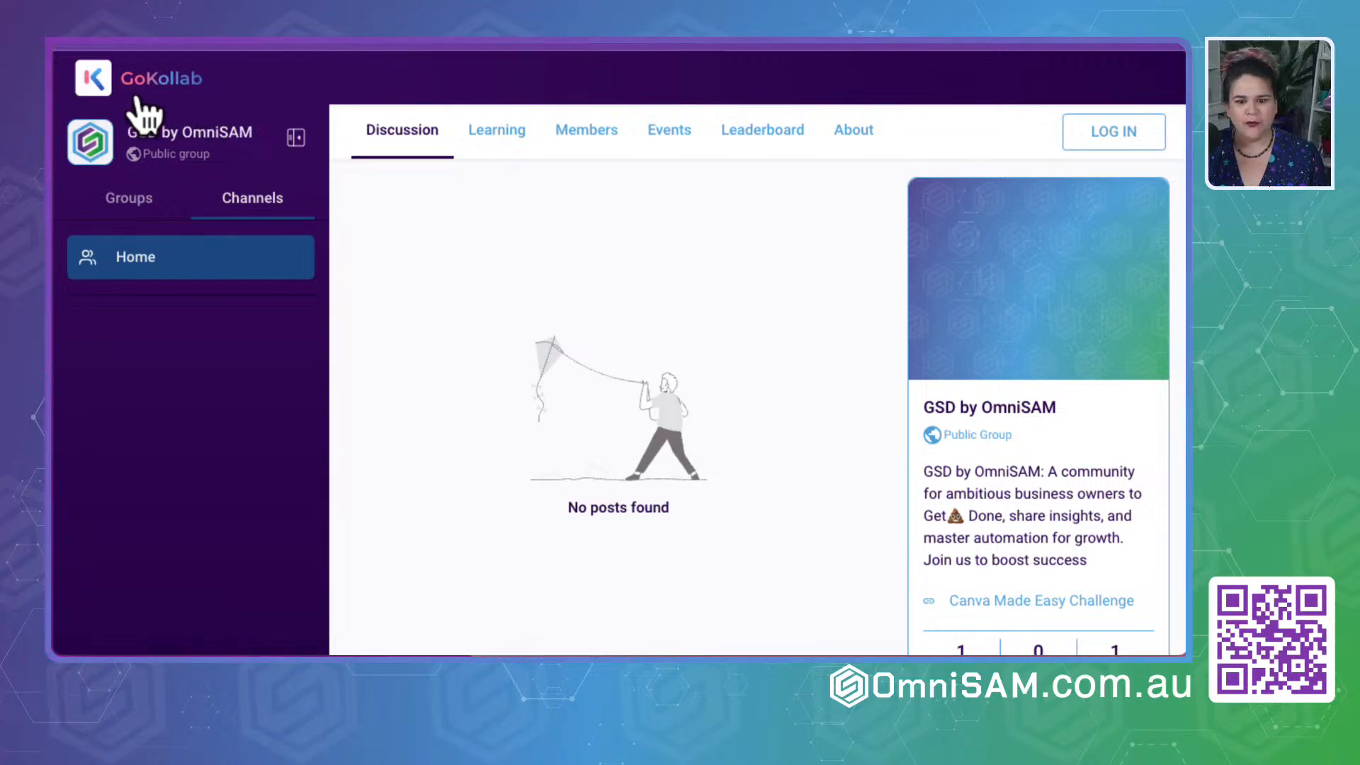
{"action": "scroll", "coordinate": [594, 493], "scroll_direction": "down", "scroll_amount": 5}
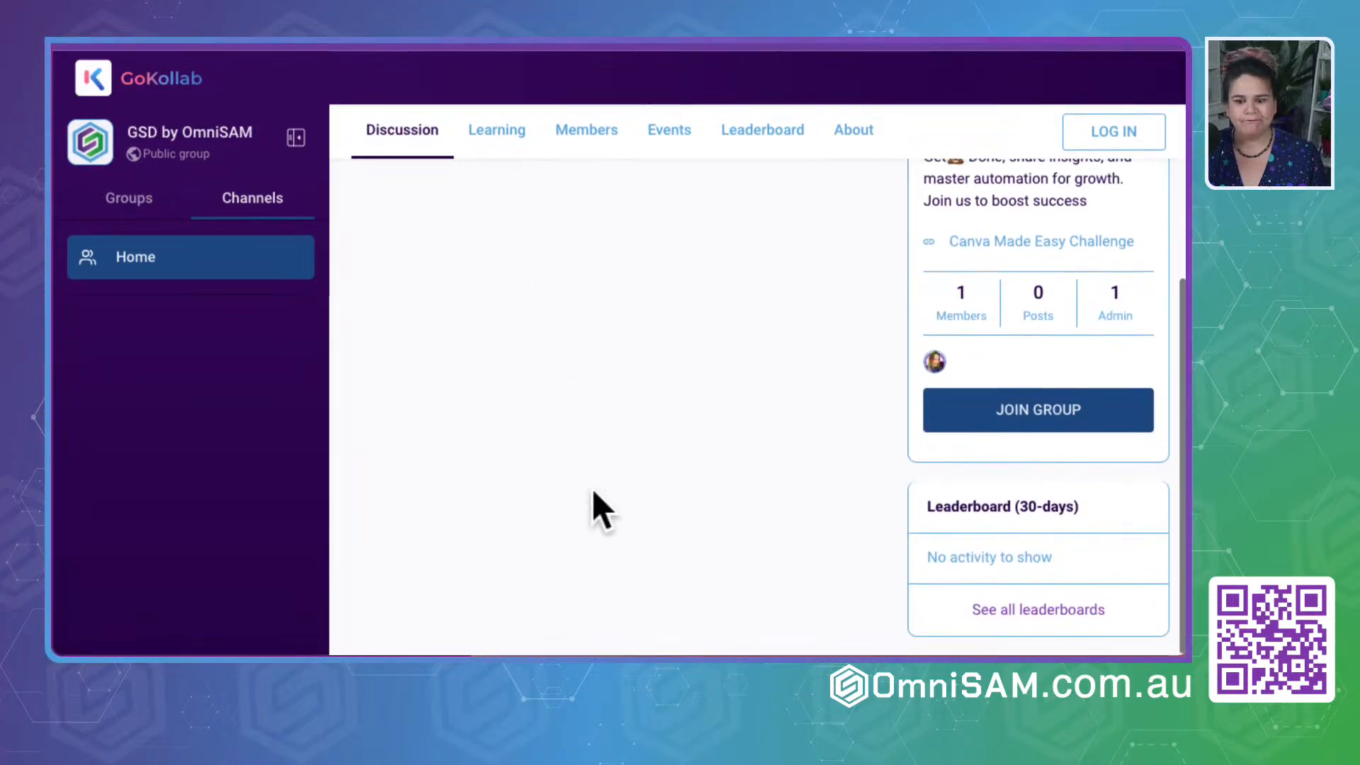
{"action": "scroll", "coordinate": [592, 489], "scroll_direction": "up", "scroll_amount": 5}
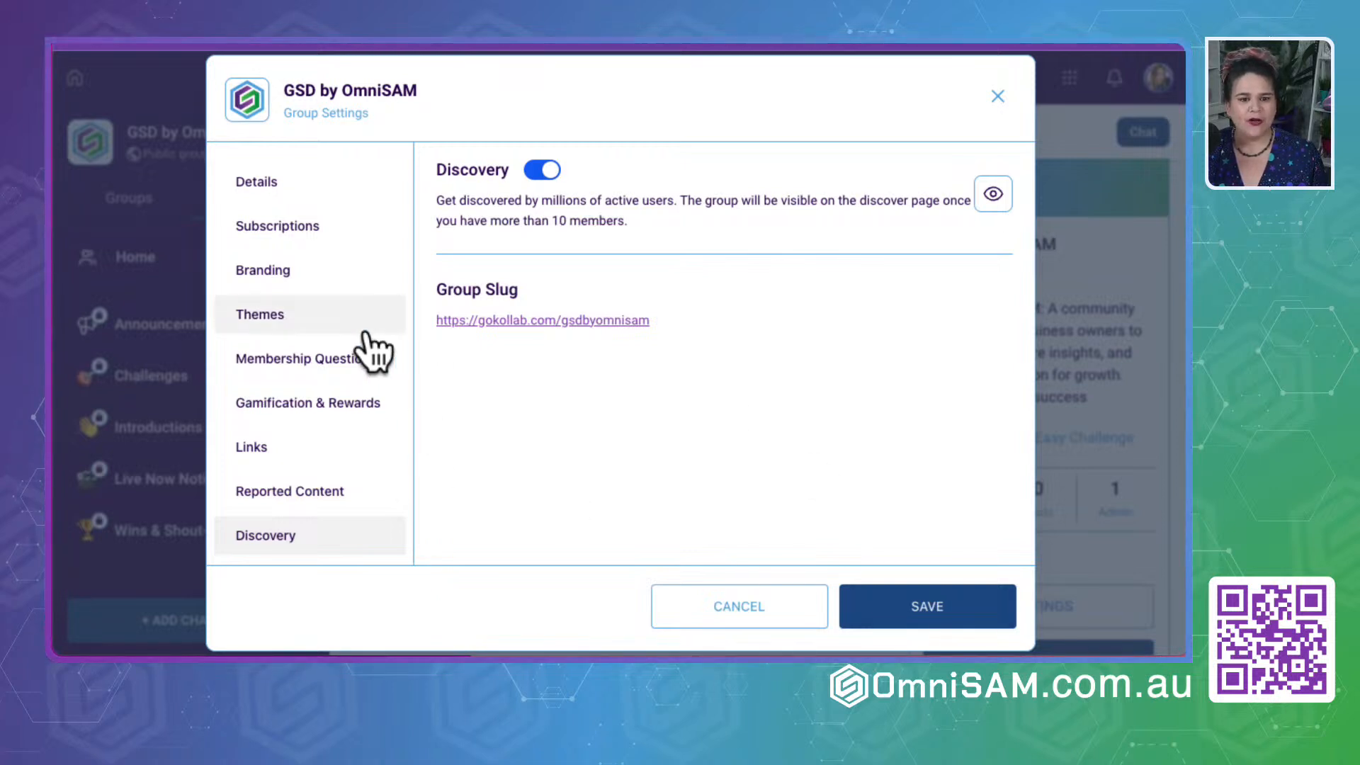
{"action": "left_click", "coordinate": [957, 618]}
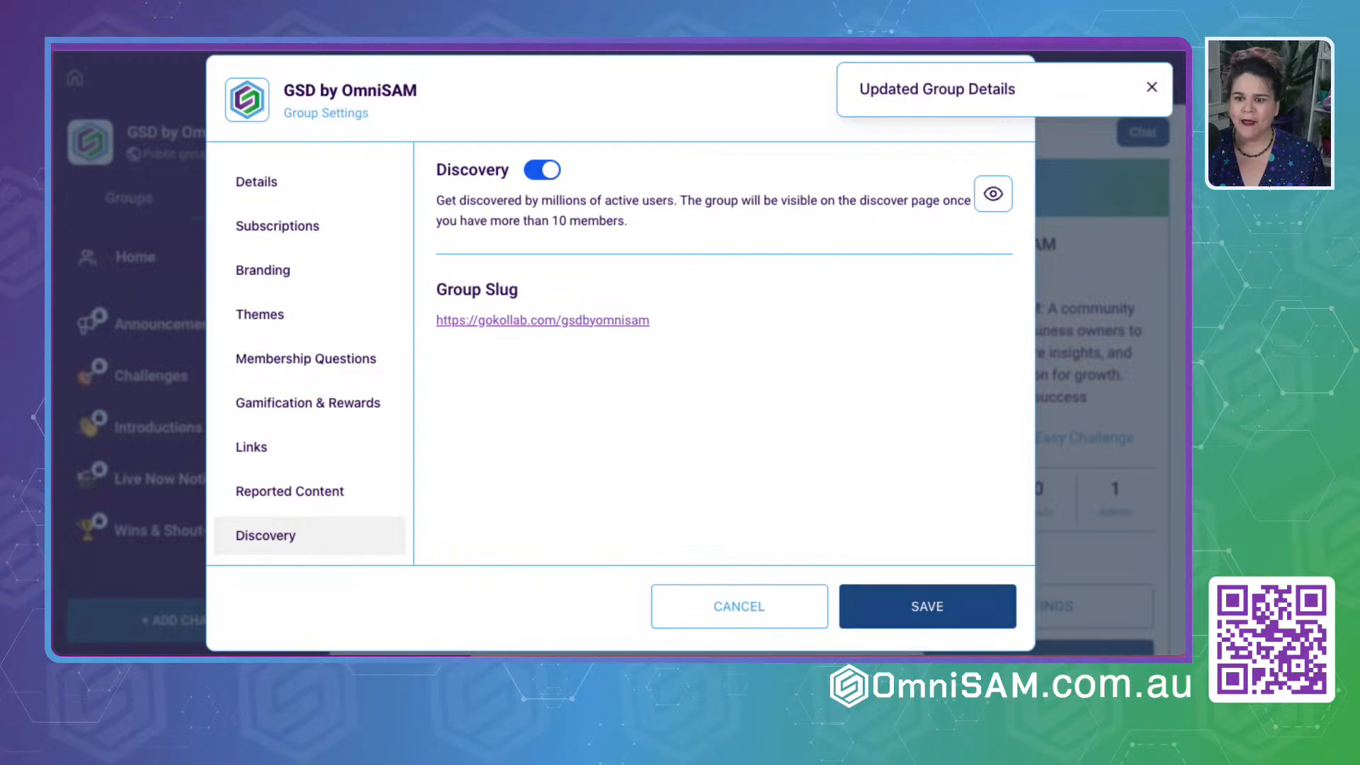
{"action": "left_click", "coordinate": [1151, 85]}
{"action": "left_click", "coordinate": [997, 92]}
- Examine the group's members page, including the channel list, group summary and member category filters
{"action": "scroll", "coordinate": [161, 453], "scroll_direction": "down", "scroll_amount": 5}
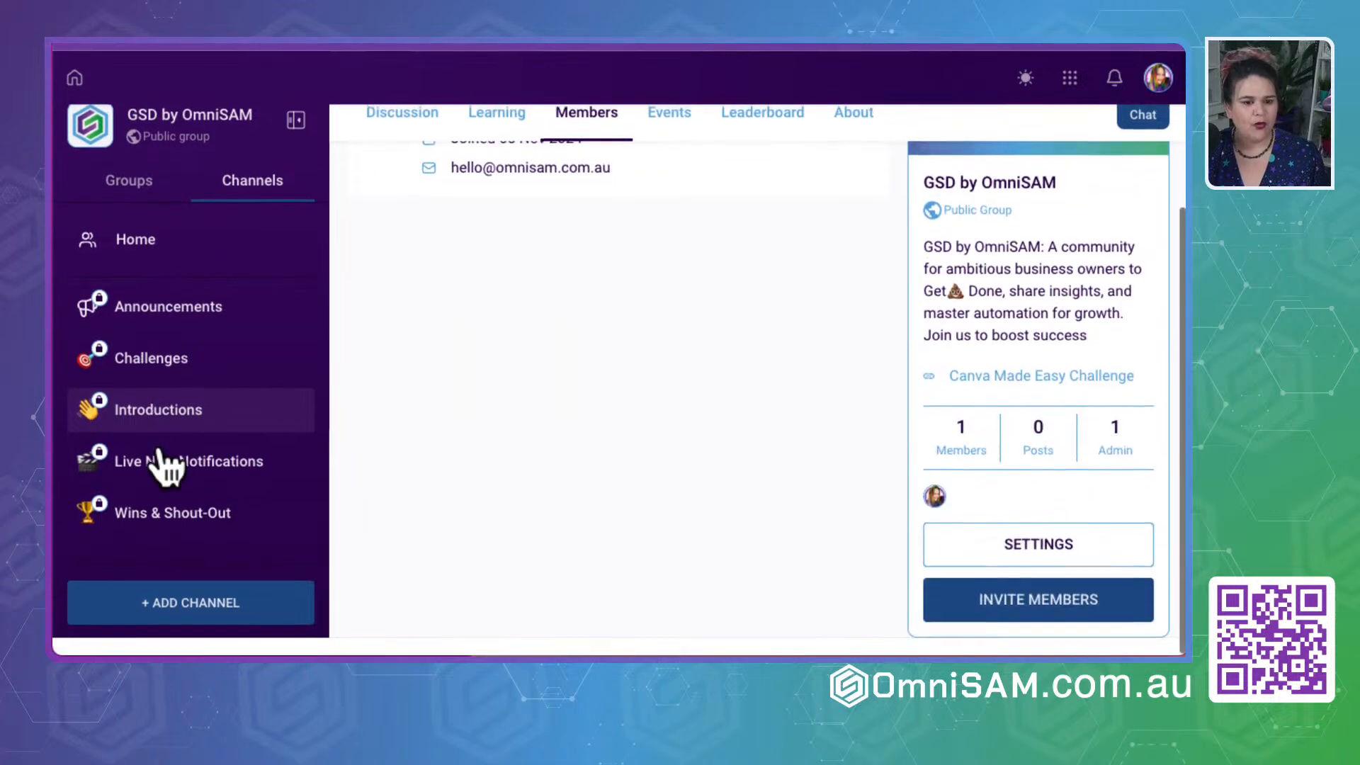
{"action": "scroll", "coordinate": [163, 464], "scroll_direction": "up", "scroll_amount": 1}
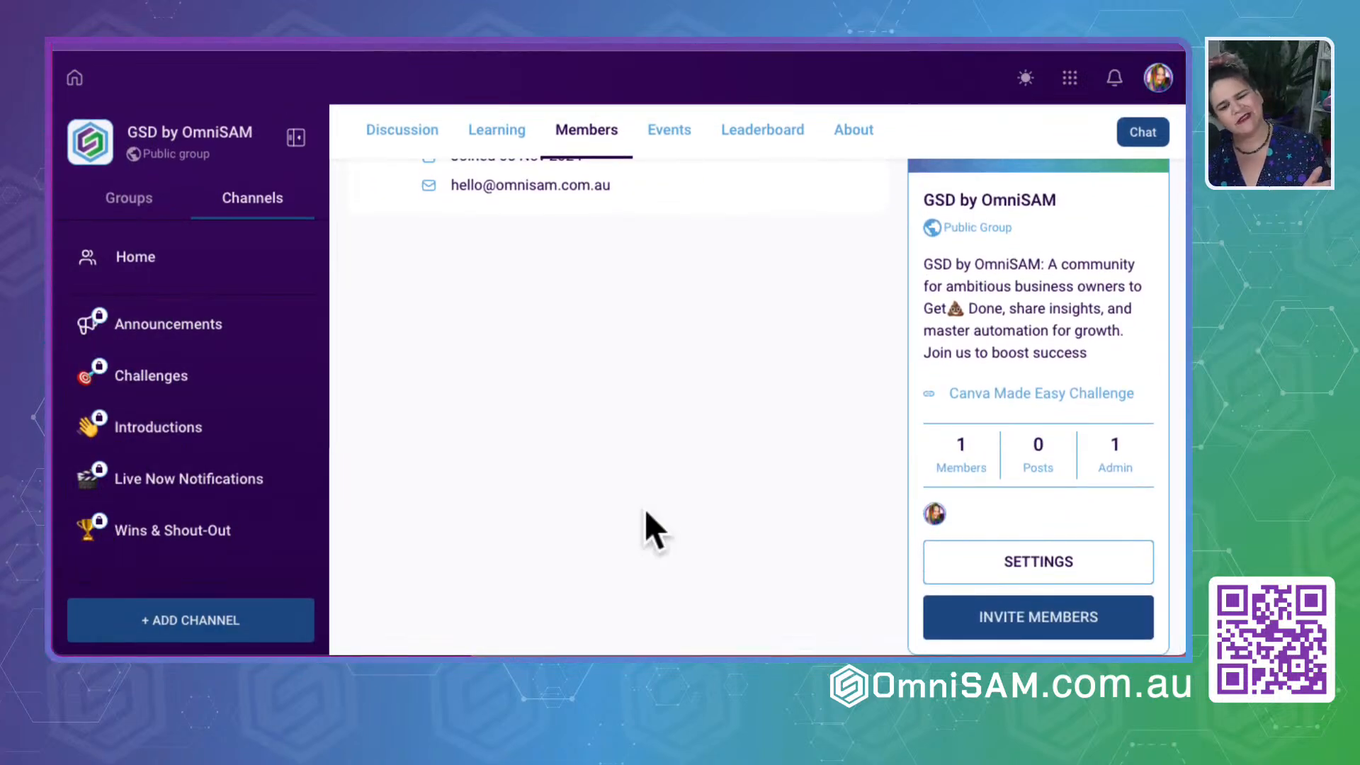
{"action": "scroll", "coordinate": [658, 446], "scroll_direction": "up", "scroll_amount": 3}
{"action": "scroll", "coordinate": [615, 395], "scroll_direction": "down", "scroll_amount": 1}
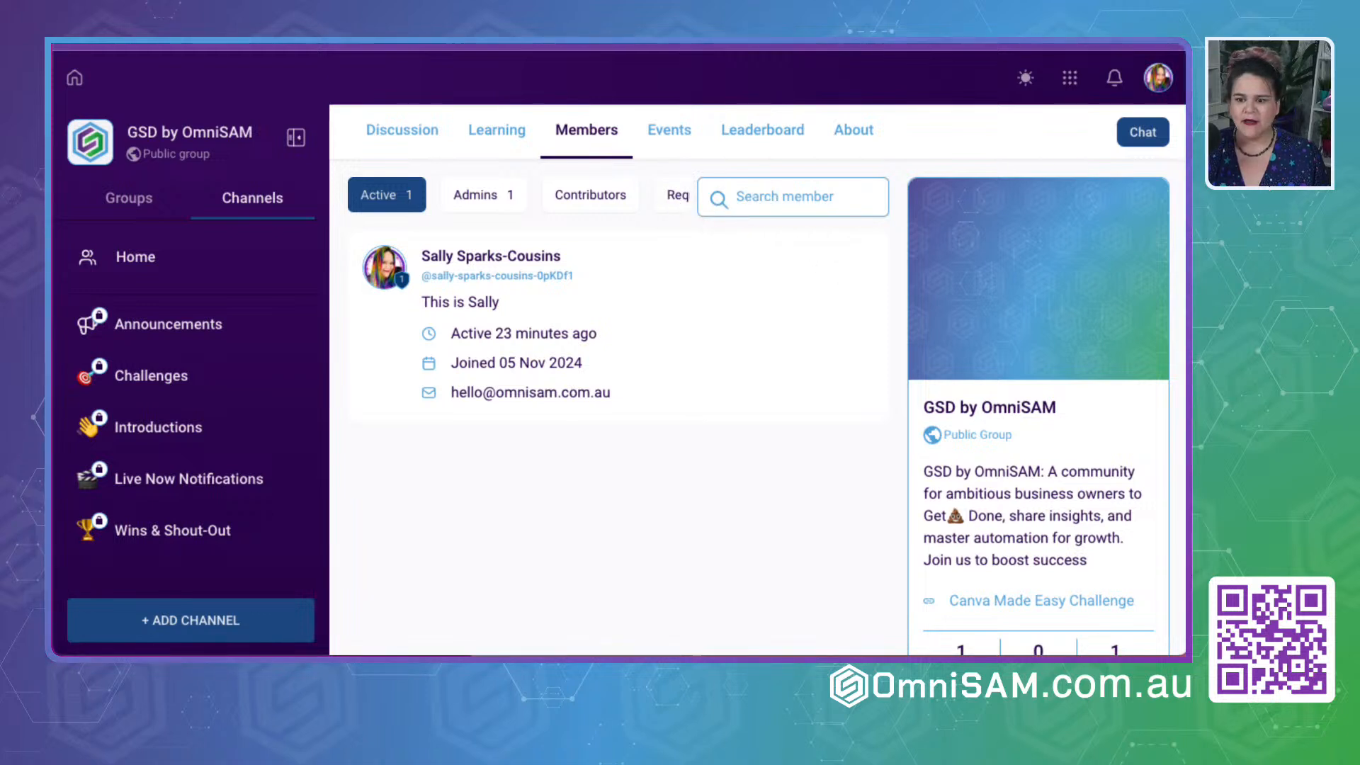
{"action": "left_click", "coordinate": [587, 196]}
{"action": "left_click", "coordinate": [526, 195]}
- Examine the group's events calendar and the leaderboard with its levels, activity rankings and rewards
{"action": "left_click", "coordinate": [666, 141]}
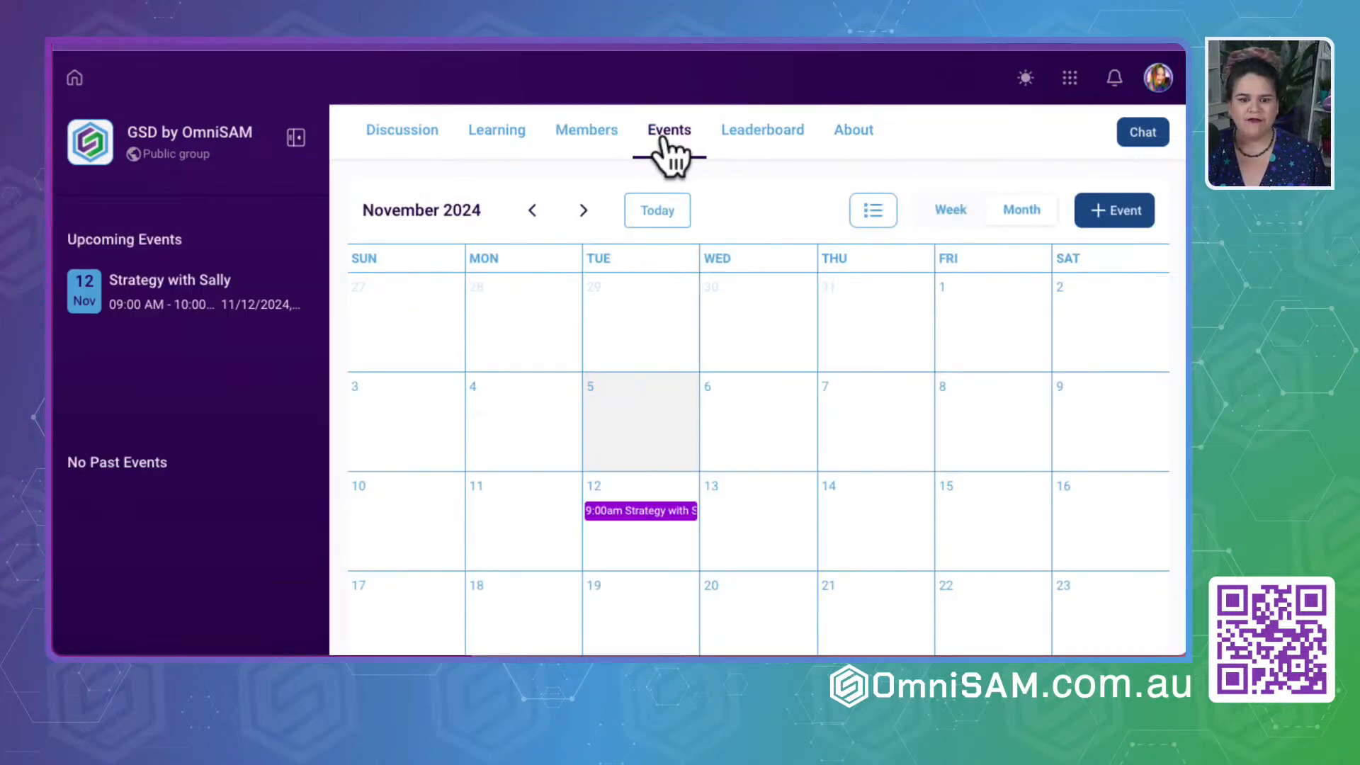
{"action": "left_click", "coordinate": [760, 143]}
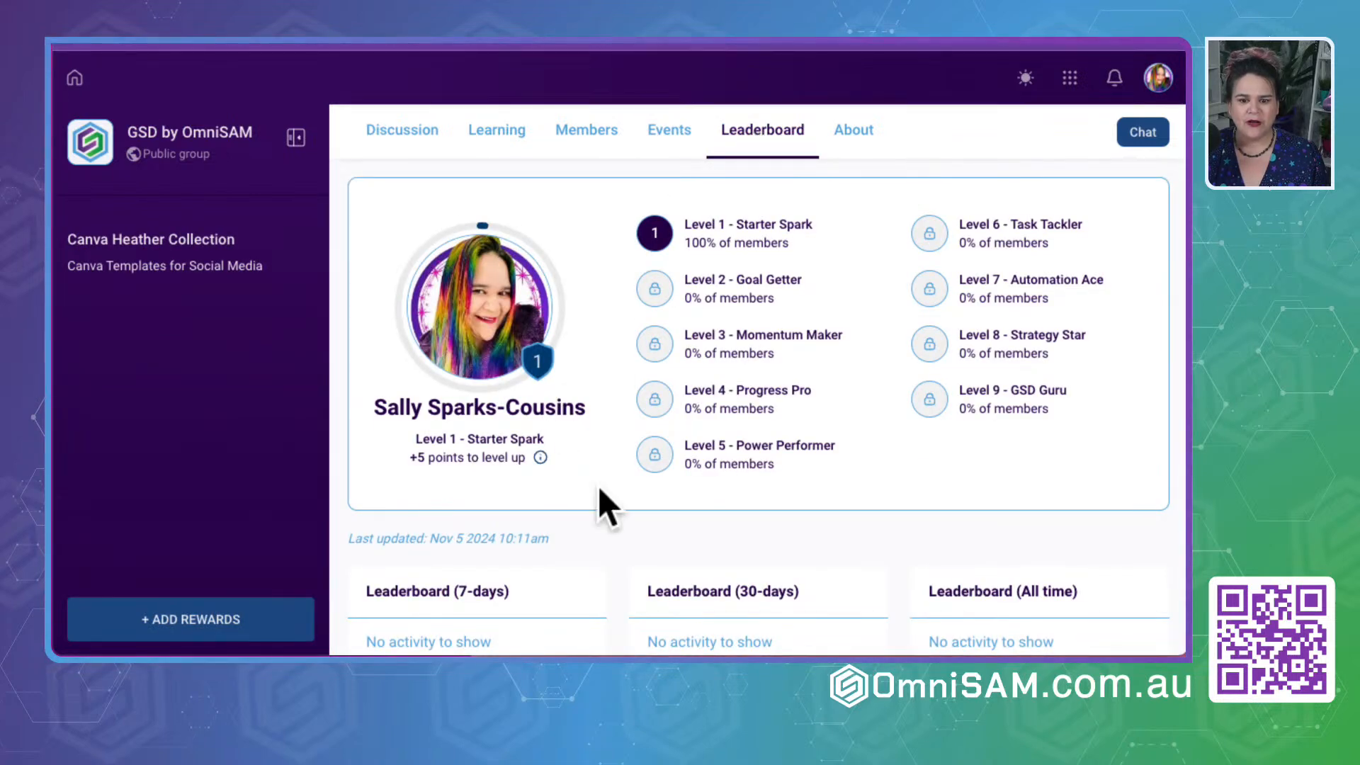
{"action": "scroll", "coordinate": [814, 519], "scroll_direction": "down", "scroll_amount": 1}
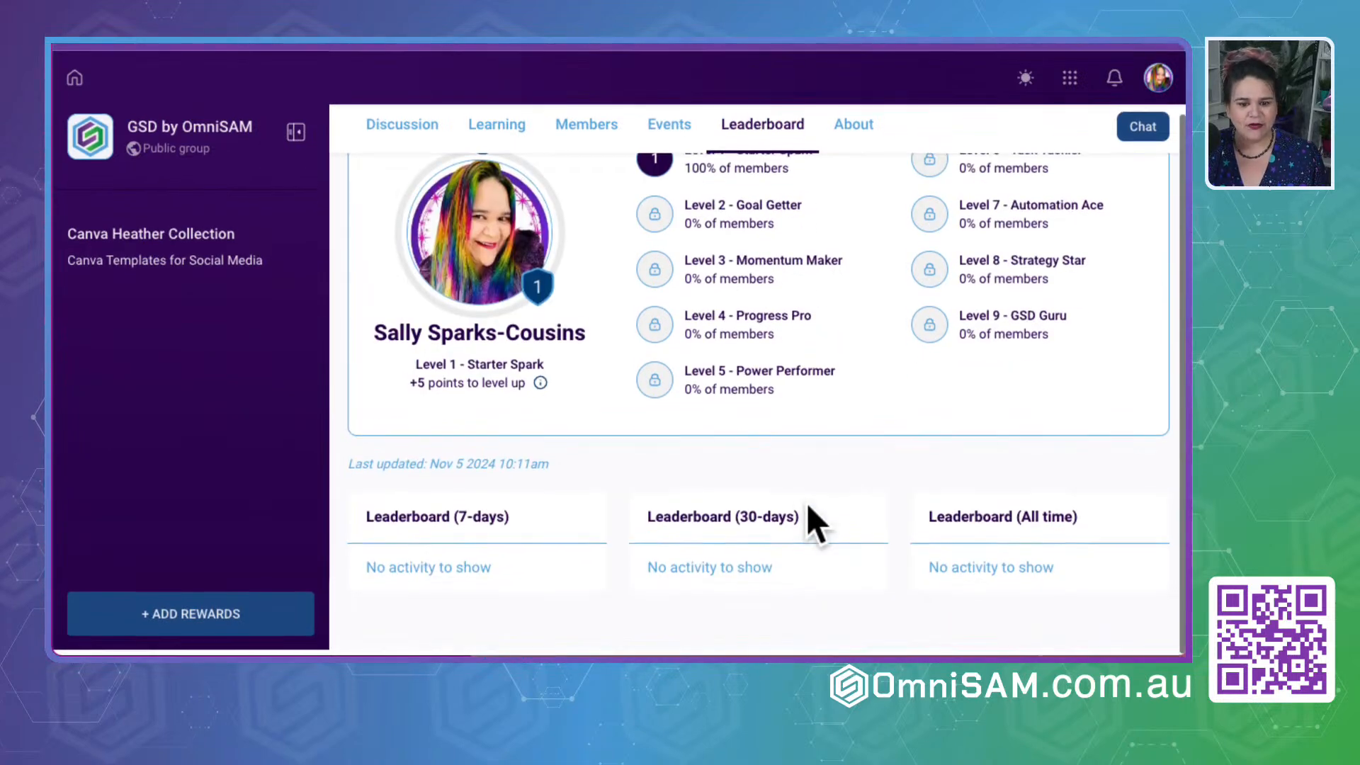
{"action": "left_click_drag", "start_coordinate": [360, 479], "coordinate": [528, 487]}
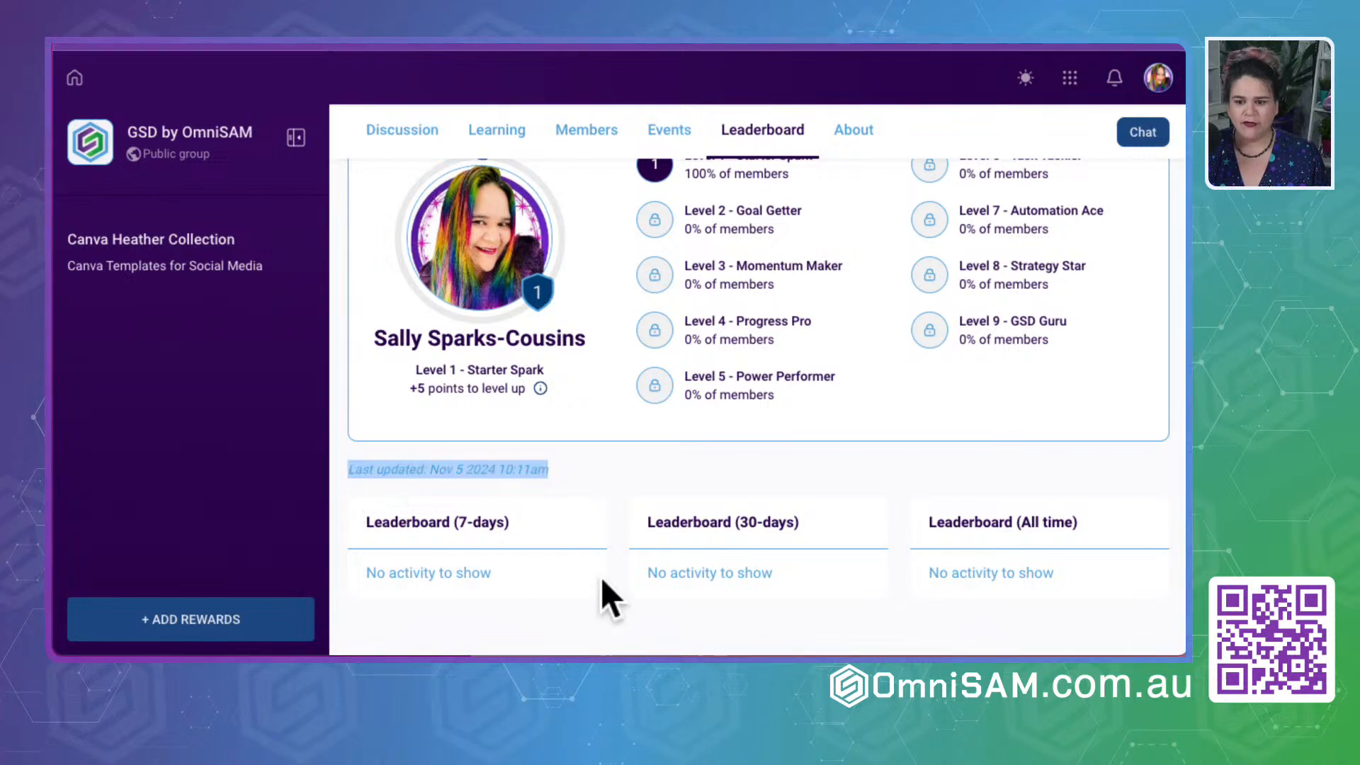
{"action": "scroll", "coordinate": [599, 581], "scroll_direction": "up", "scroll_amount": 1}
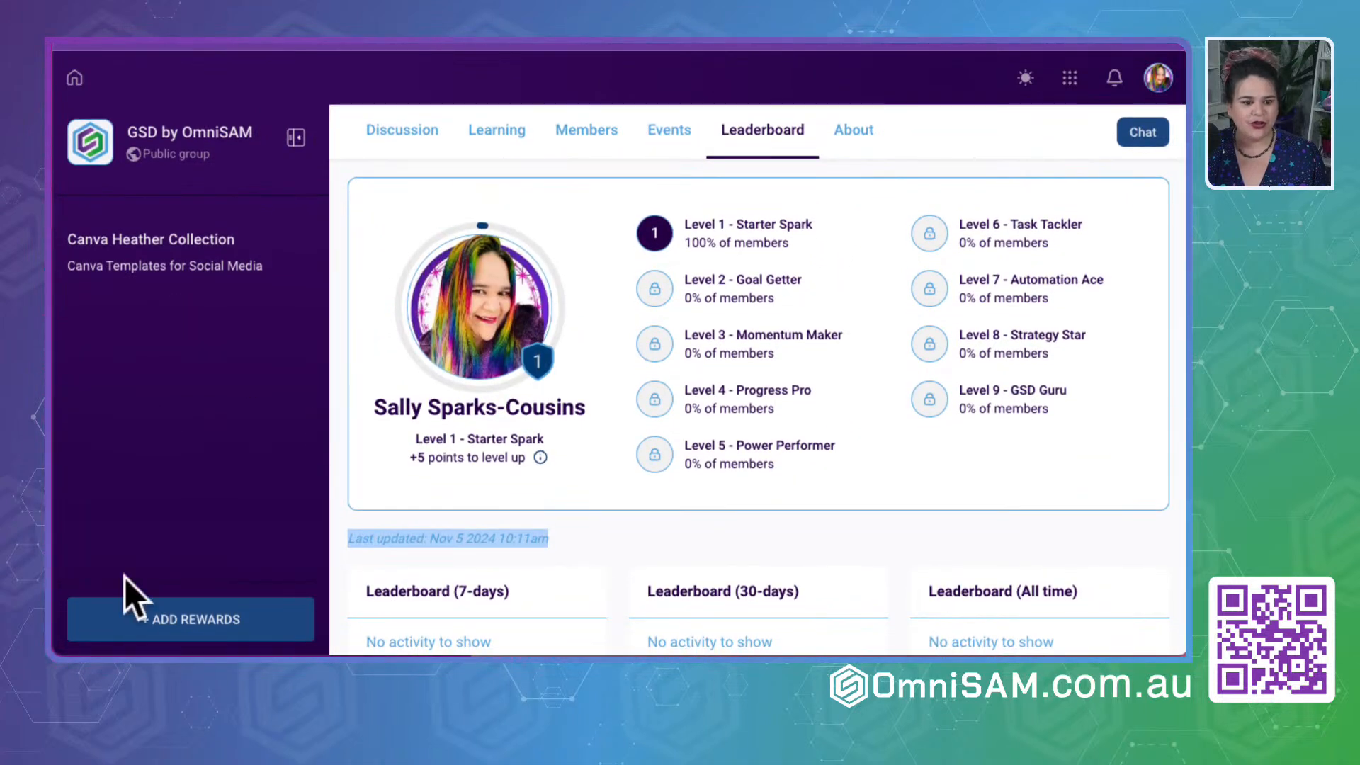
{"action": "left_click", "coordinate": [152, 244]}
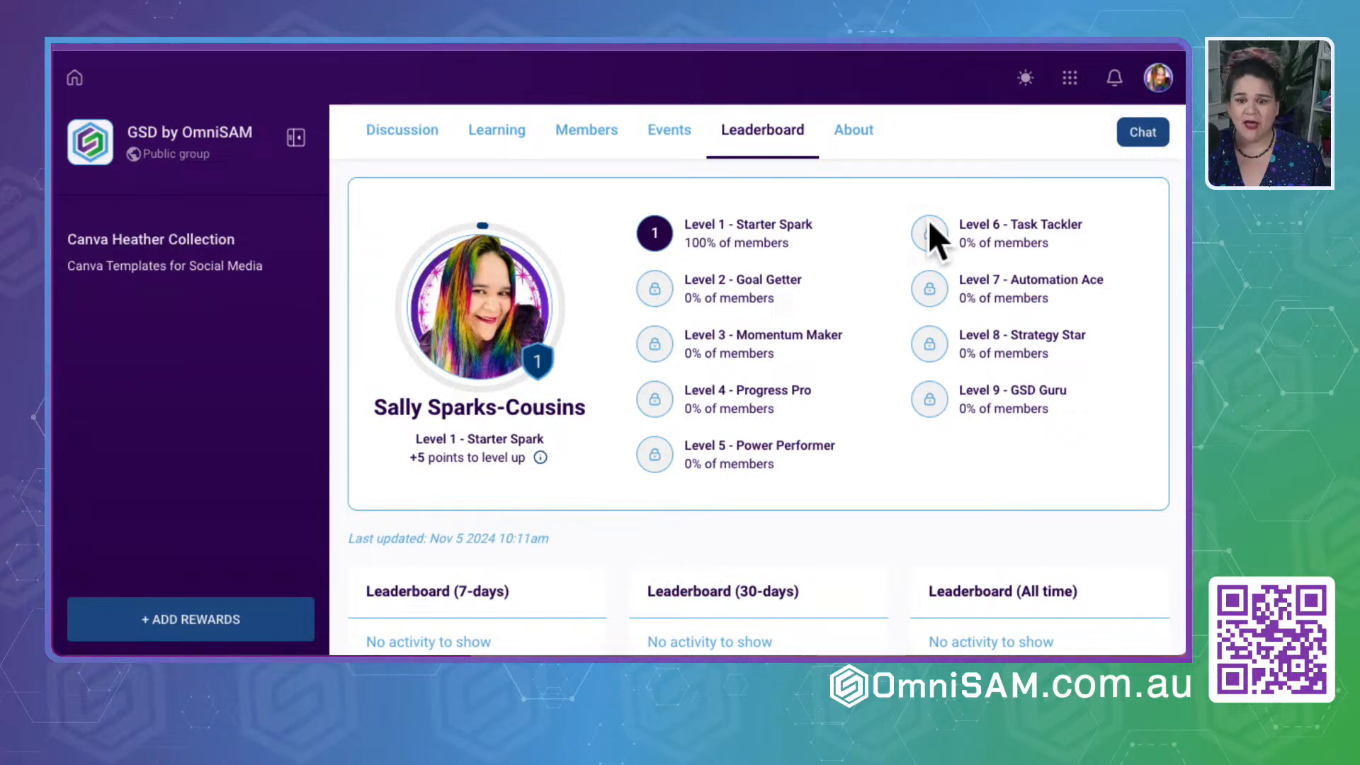
- Review the group's About page, including its media upload area and description field
{"action": "left_click", "coordinate": [854, 130]}
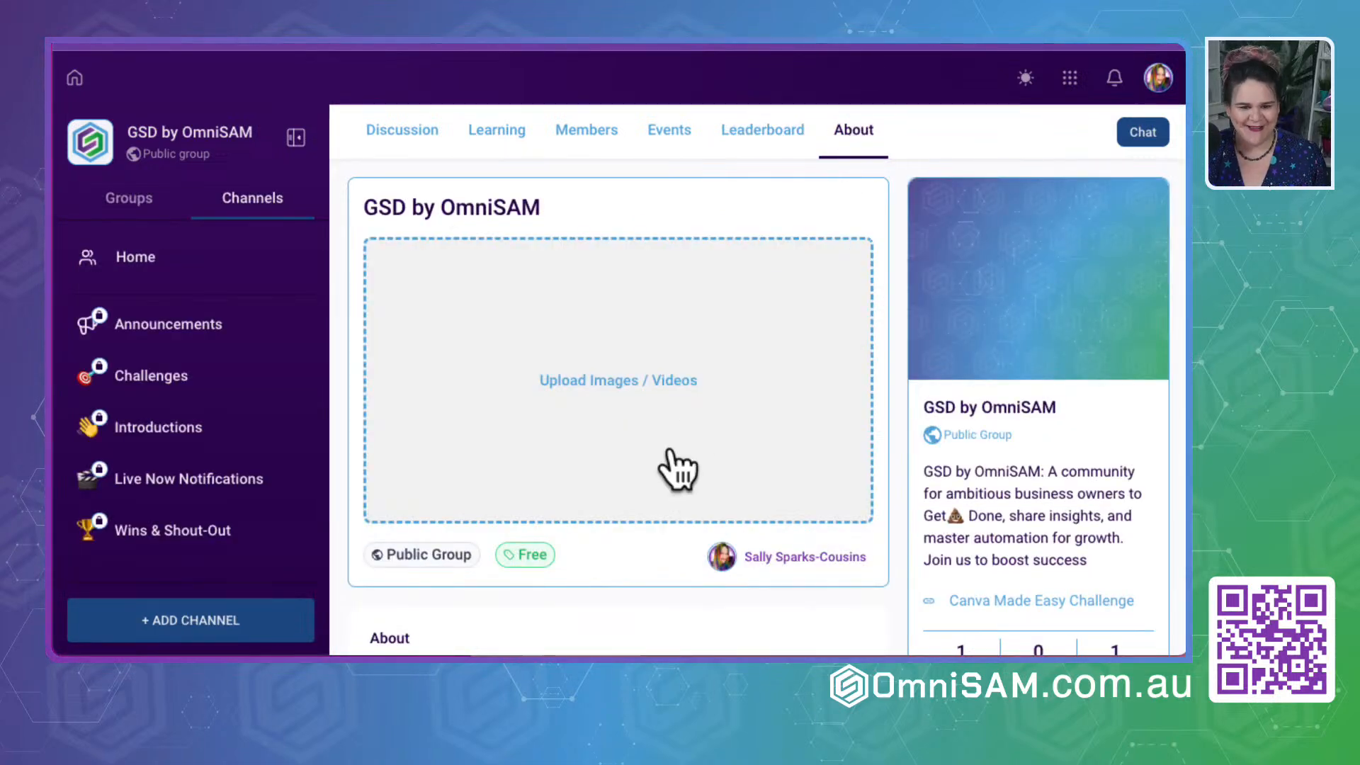
{"action": "scroll", "coordinate": [627, 469], "scroll_direction": "down", "scroll_amount": 5}
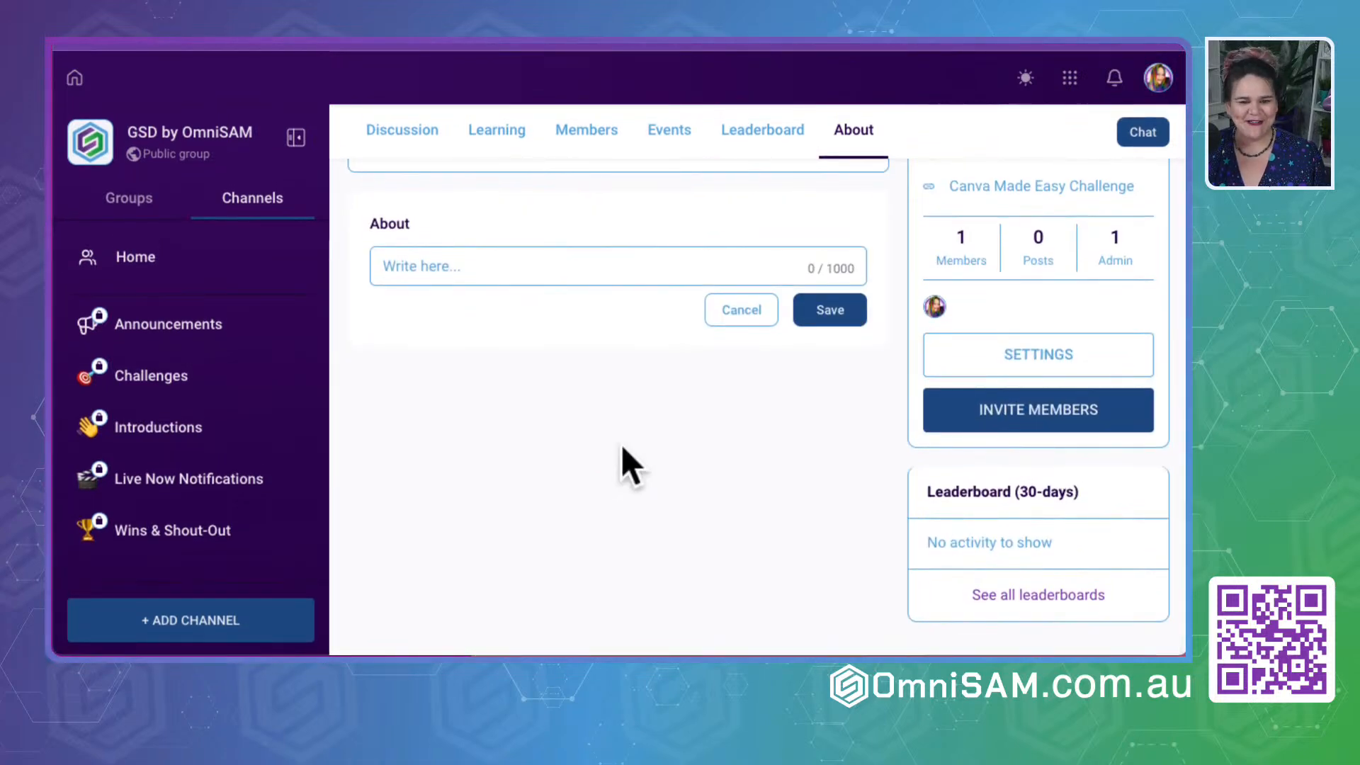
{"action": "scroll", "coordinate": [622, 446], "scroll_direction": "up", "scroll_amount": 5}
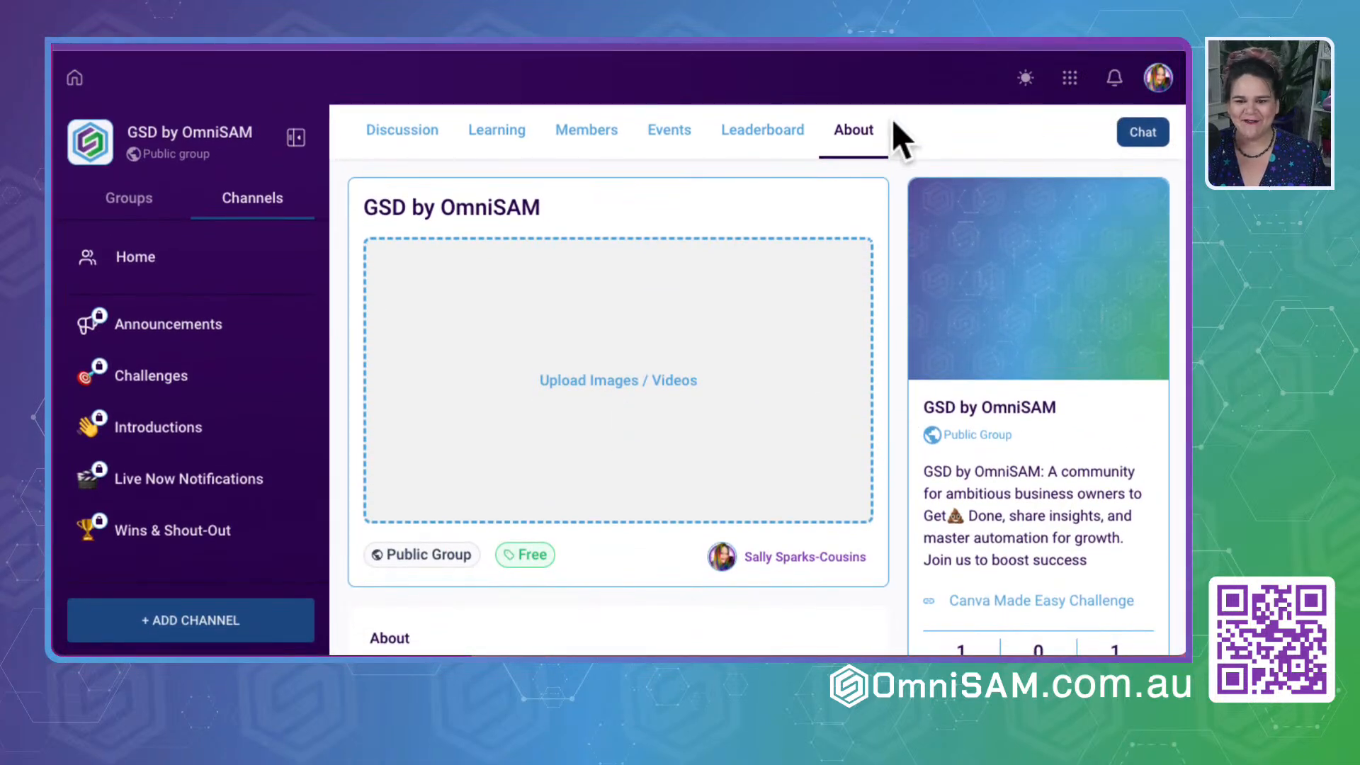
- Examine the 30-day leaderboard summary on the discussion page, view all leaderboards and return to the discussion
{"action": "left_click", "coordinate": [406, 136]}
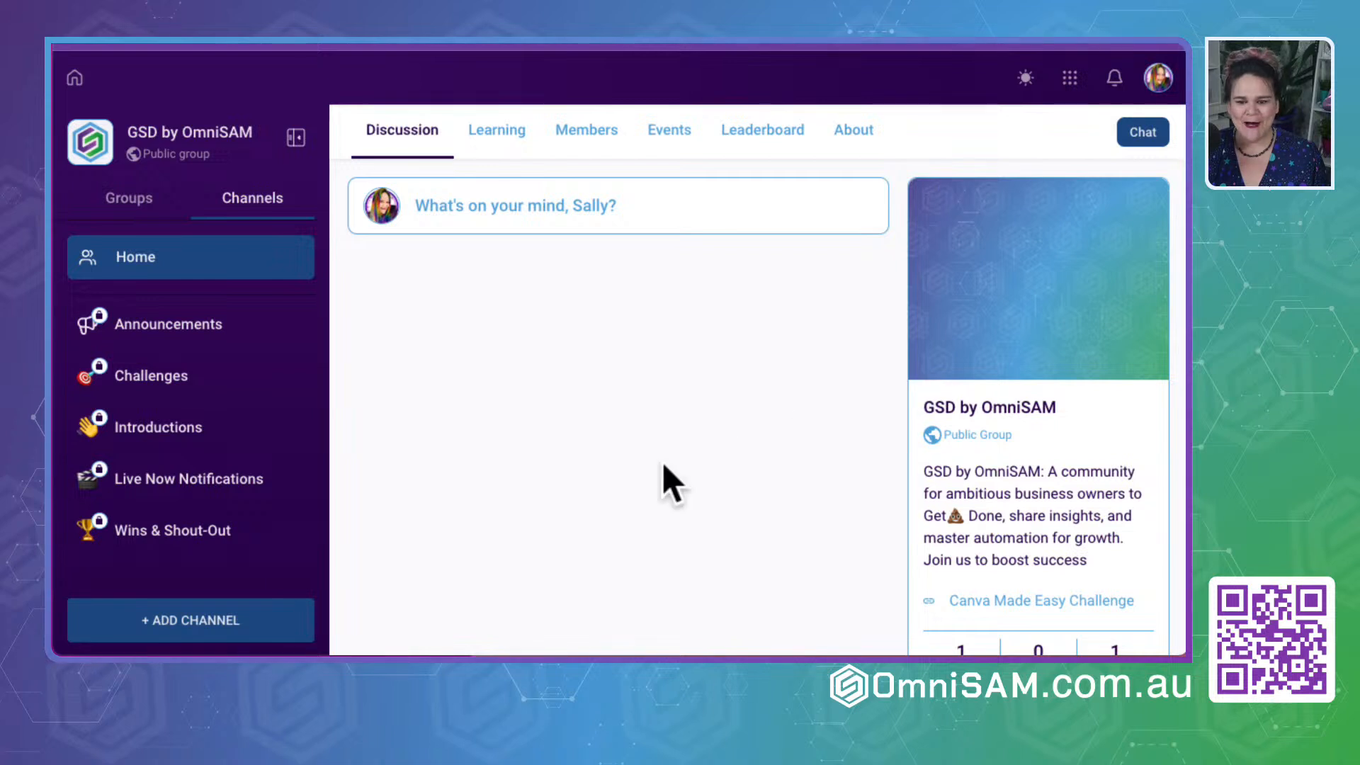
{"action": "scroll", "coordinate": [662, 462], "scroll_direction": "down", "scroll_amount": 5}
{"action": "left_click_drag", "start_coordinate": [914, 507], "coordinate": [1126, 509]}
{"action": "left_click_drag", "start_coordinate": [950, 556], "coordinate": [1136, 550]}
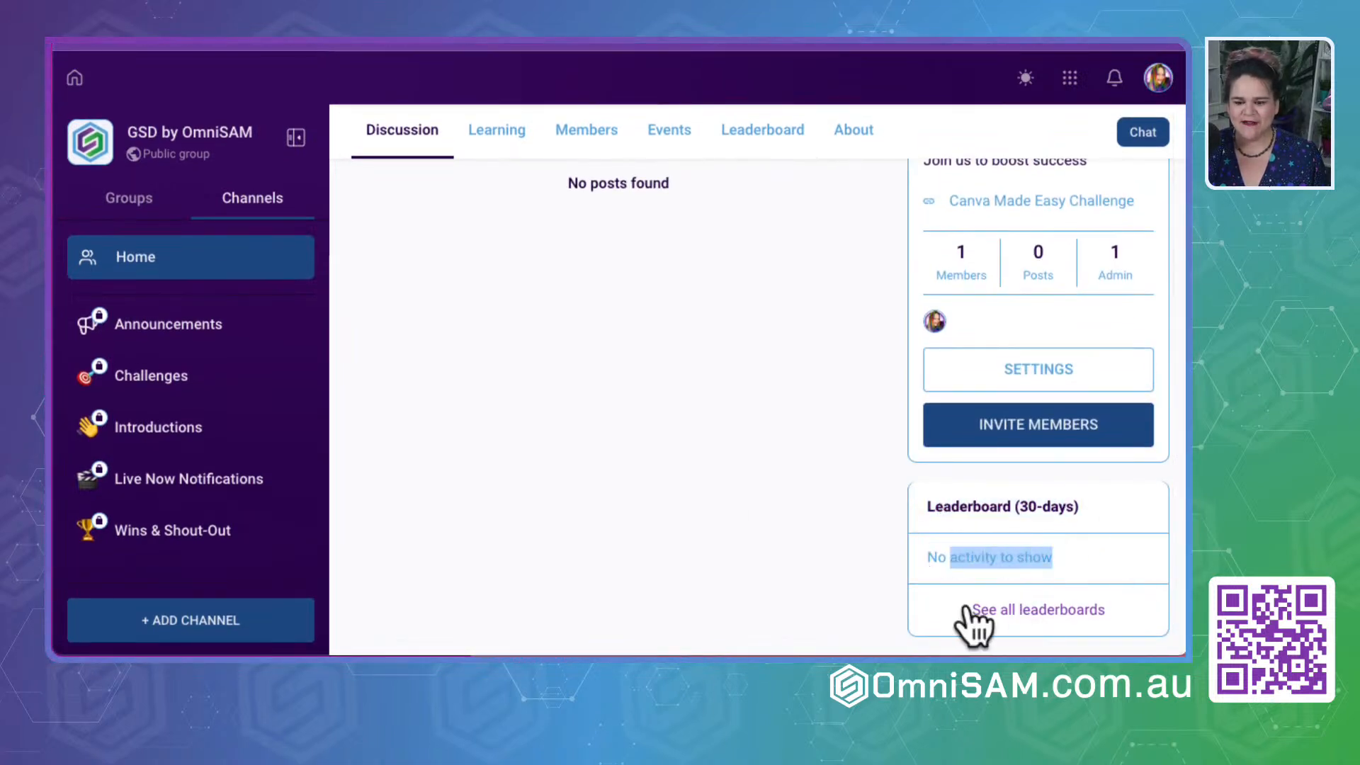
{"action": "left_click", "coordinate": [1040, 624]}
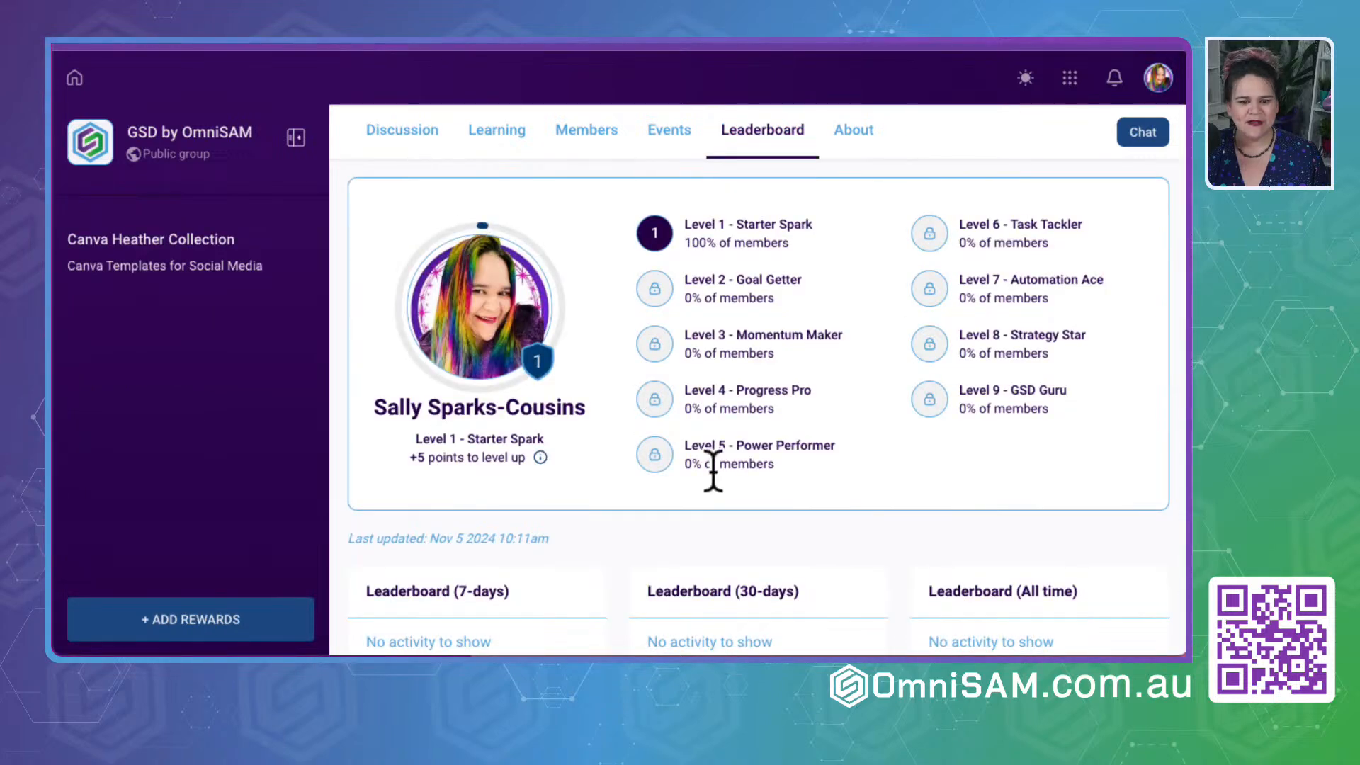
{"action": "left_click", "coordinate": [94, 41]}
- Review the member invitation form's name, email and administrator options, copy the group's share link and close the form
{"action": "scroll", "coordinate": [775, 483], "scroll_direction": "down", "scroll_amount": 6}
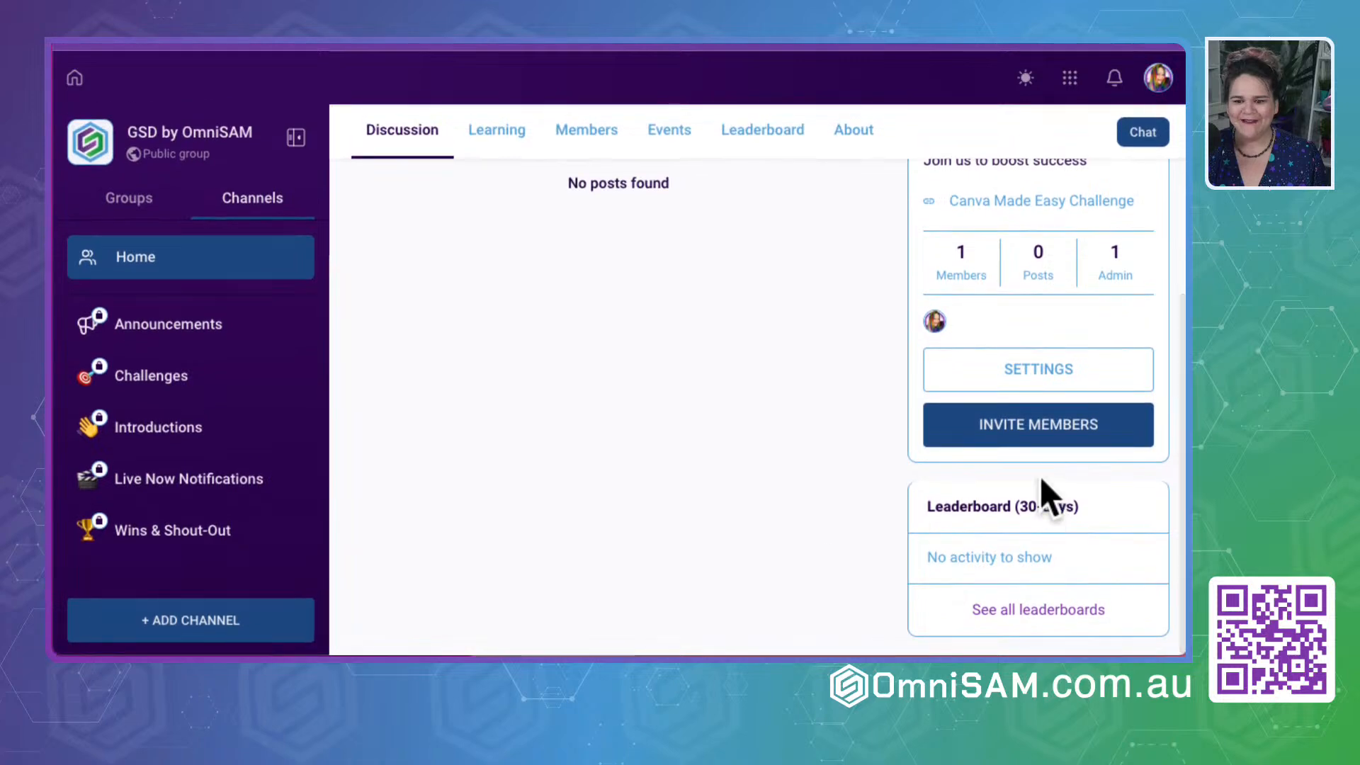
{"action": "left_click", "coordinate": [1031, 432]}
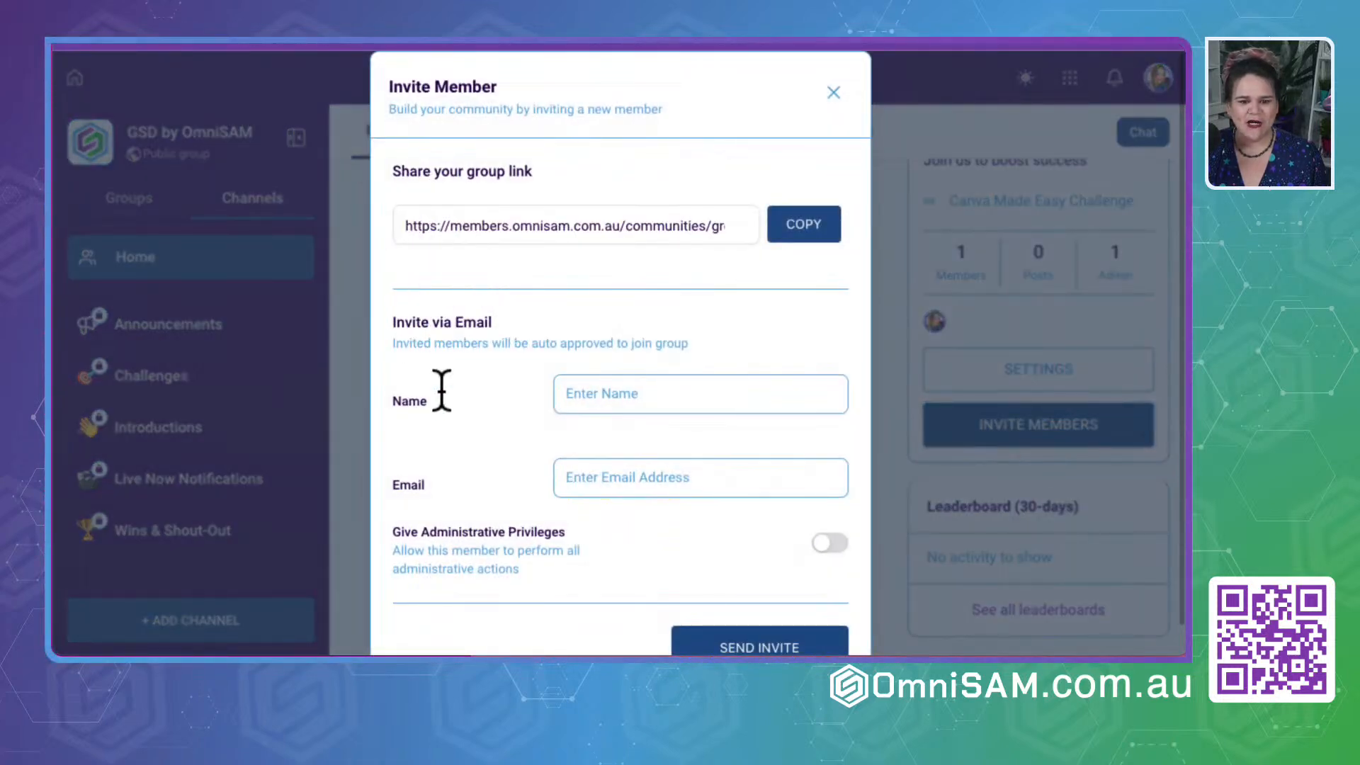
{"action": "scroll", "coordinate": [440, 368], "scroll_direction": "down", "scroll_amount": 1}
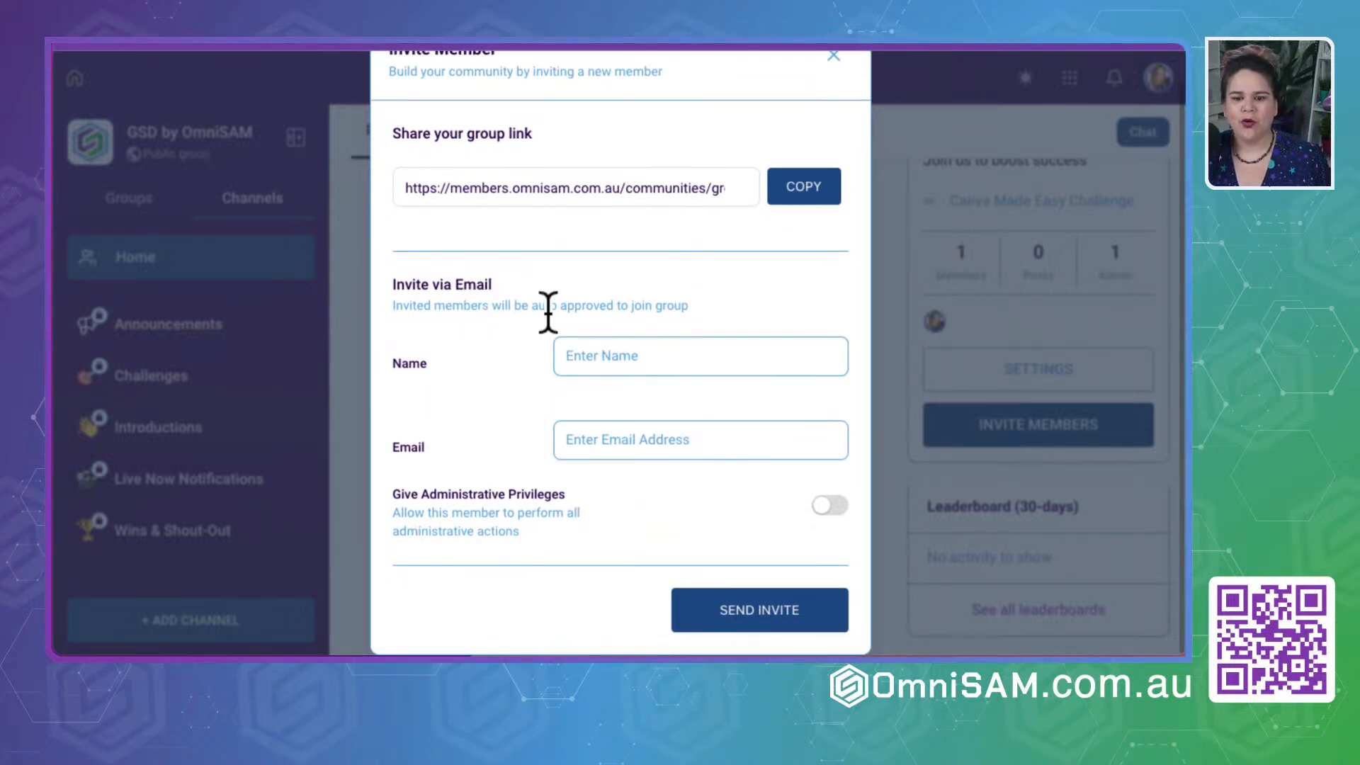
{"action": "left_click", "coordinate": [626, 355]}
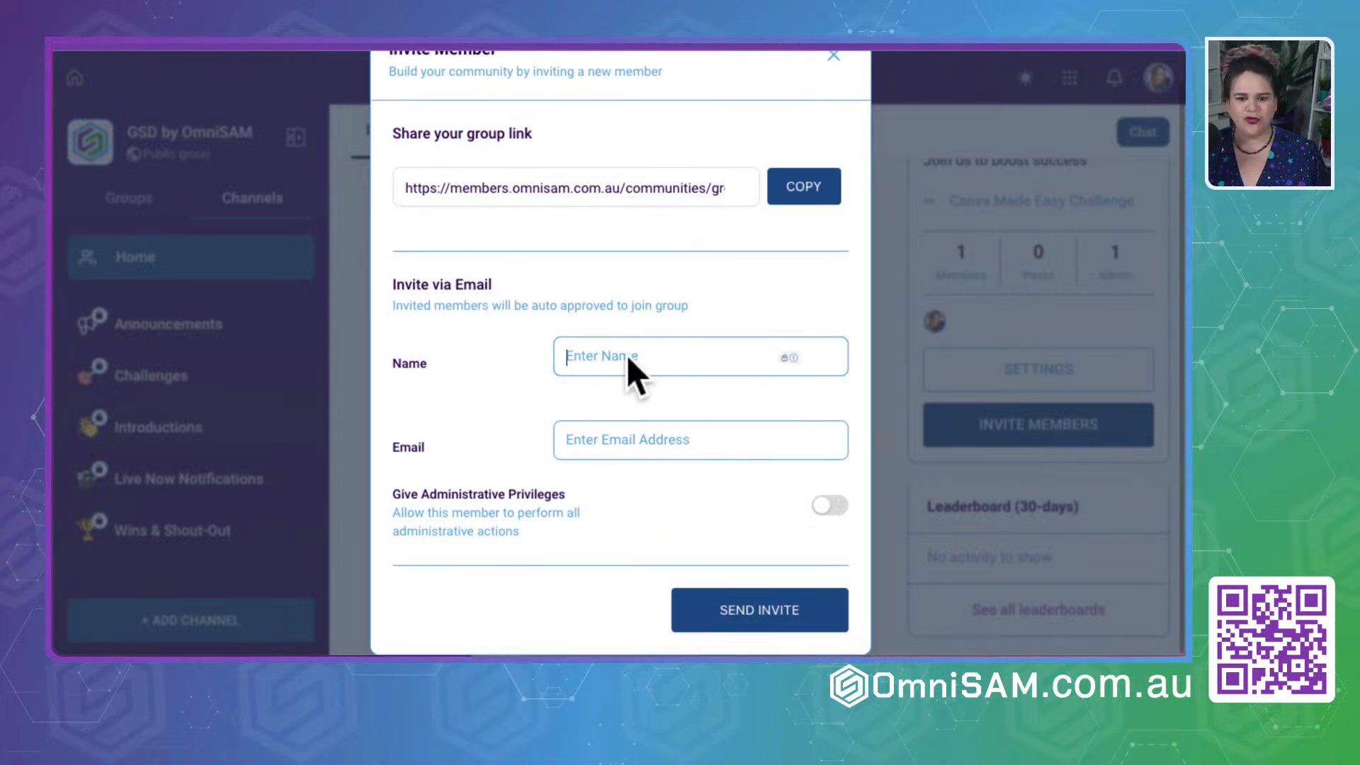
{"action": "left_click", "coordinate": [606, 442]}
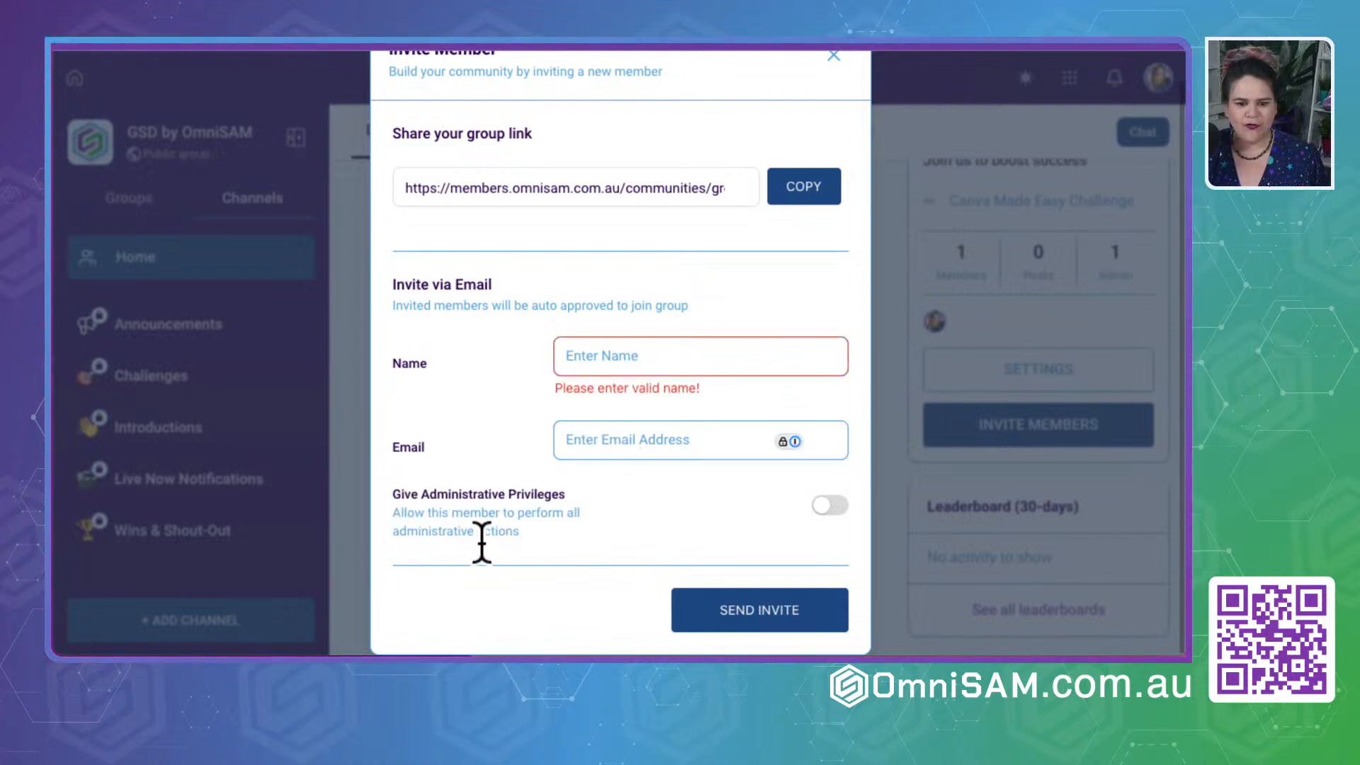
{"action": "scroll", "coordinate": [507, 333], "scroll_direction": "up", "scroll_amount": 1}
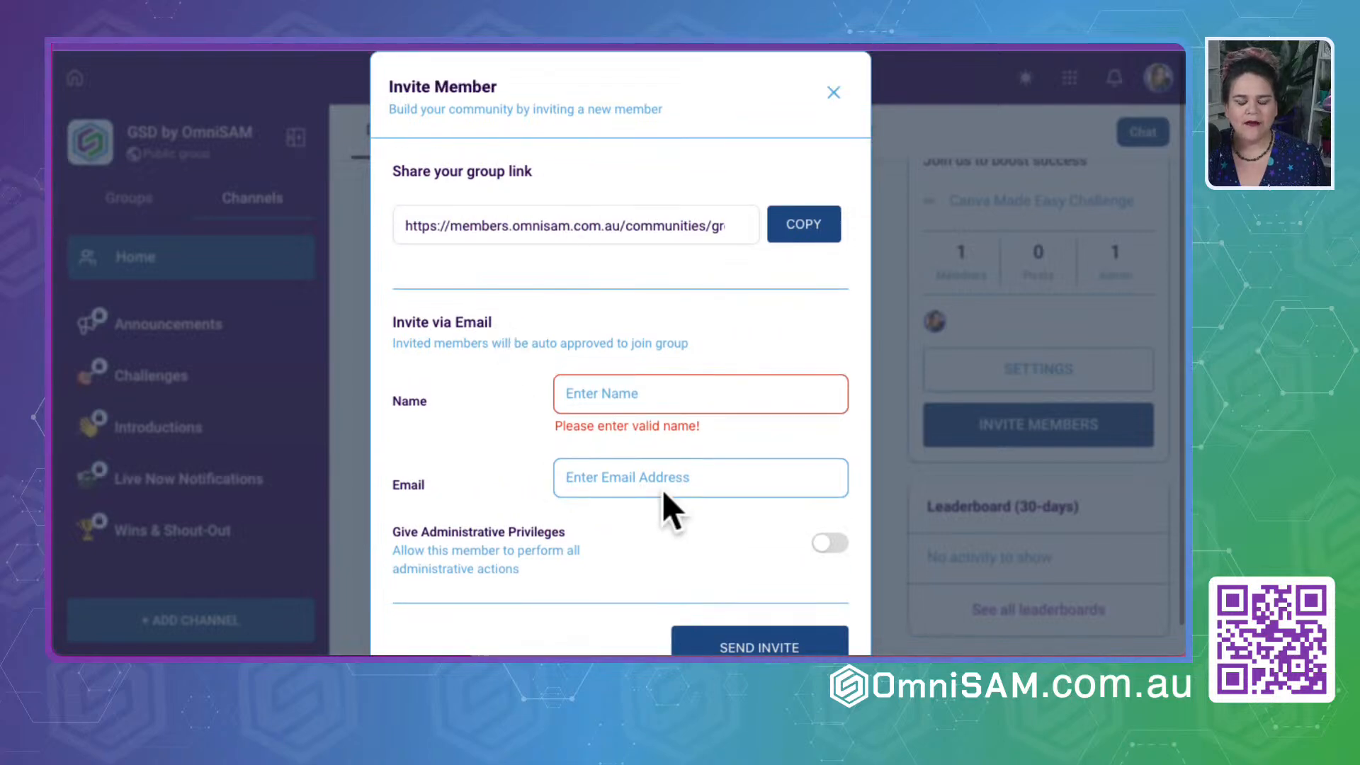
{"action": "left_click", "coordinate": [825, 228]}
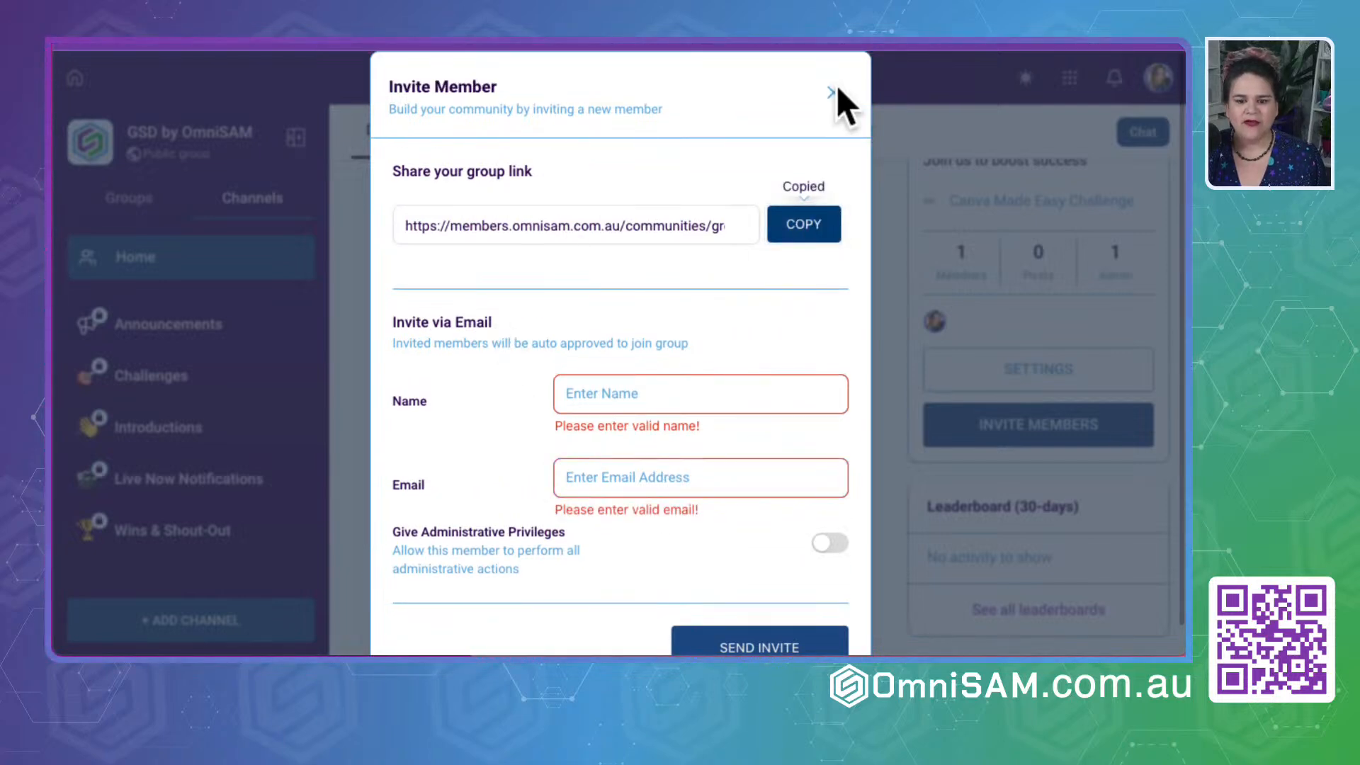
{"action": "left_click", "coordinate": [834, 90]}
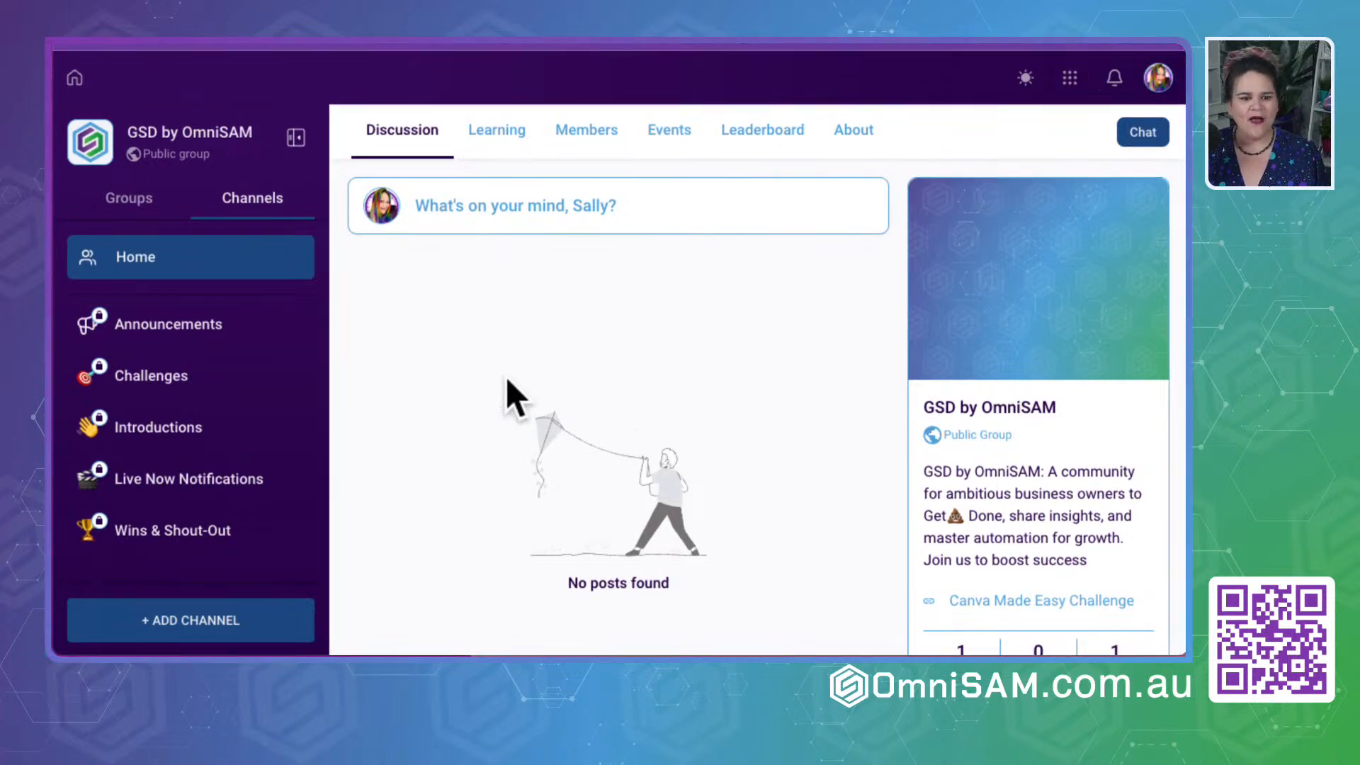
- Look at the list of groups, return to the channels, and preview the community in dark mode before restoring light mode
{"action": "left_click", "coordinate": [128, 205]}
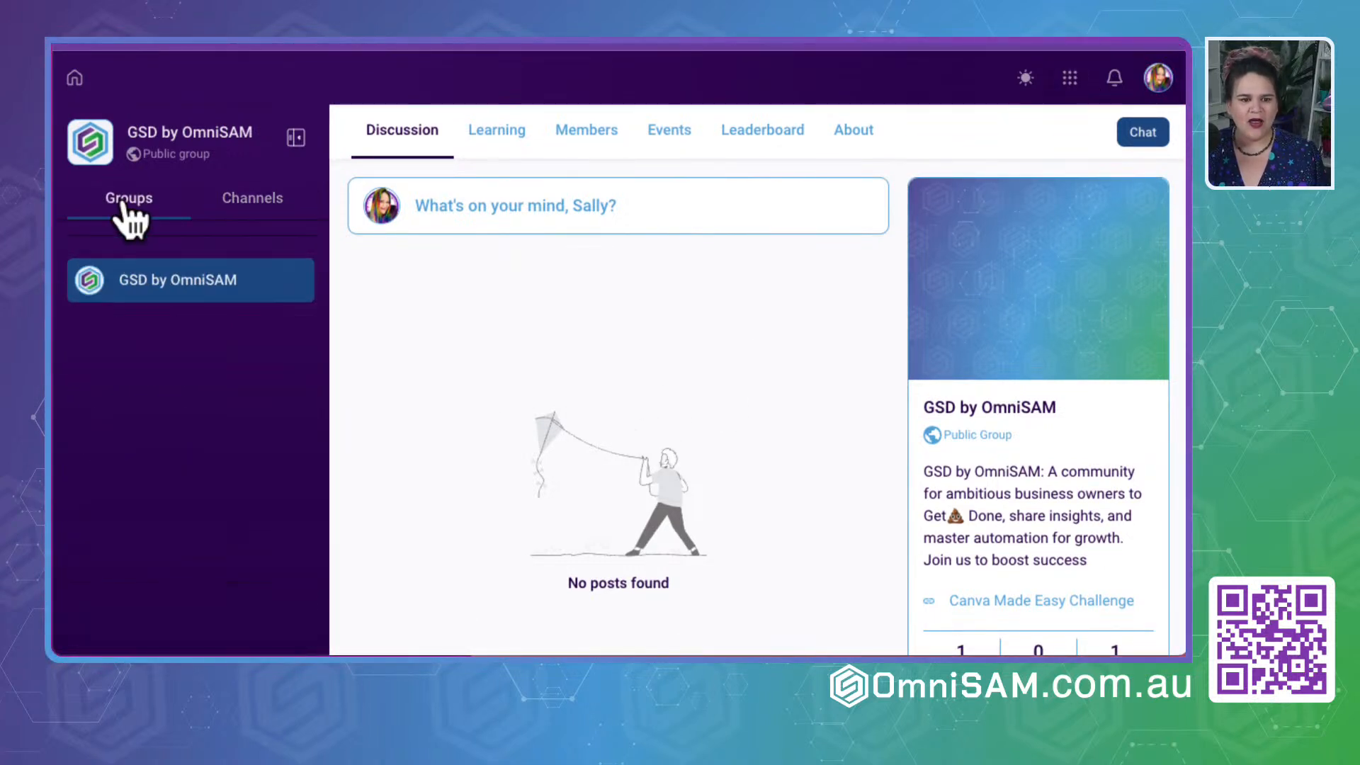
{"action": "left_click", "coordinate": [255, 212]}
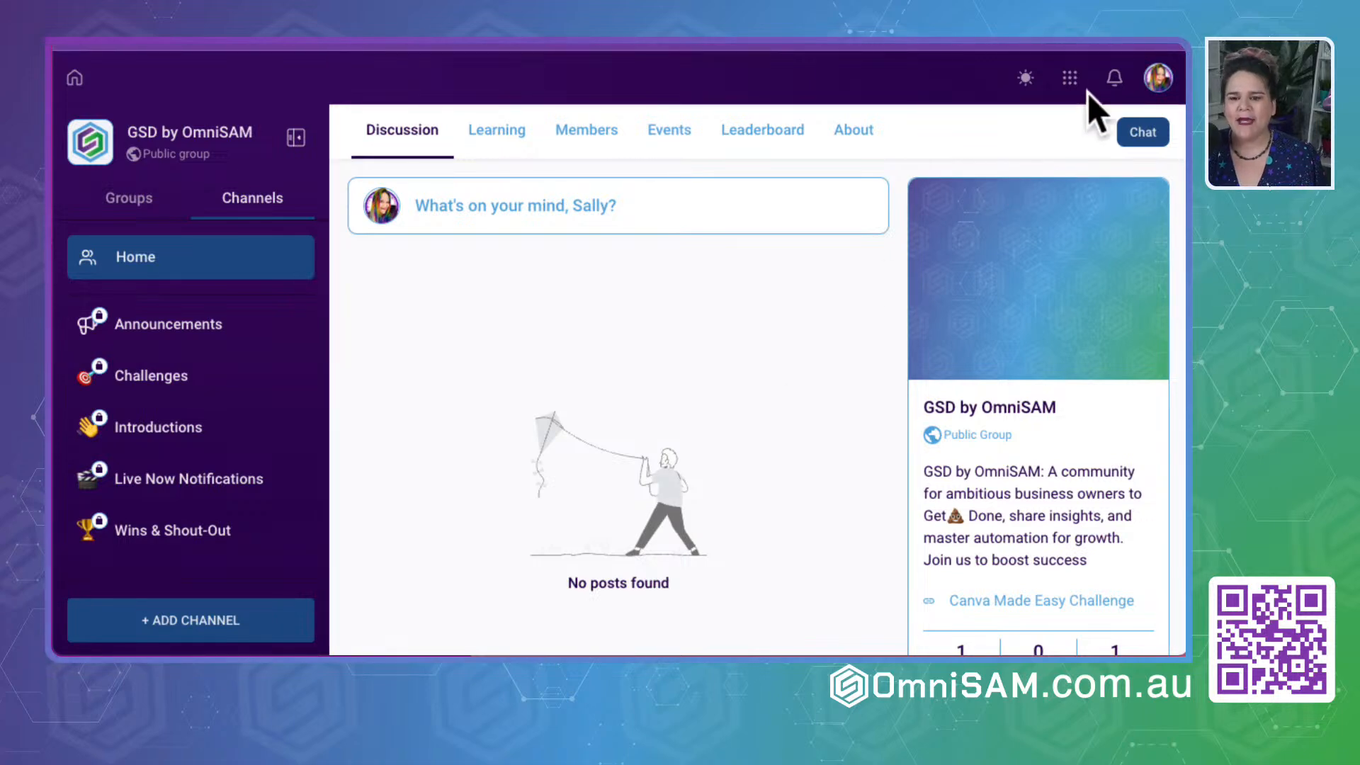
{"action": "left_click", "coordinate": [1024, 79]}
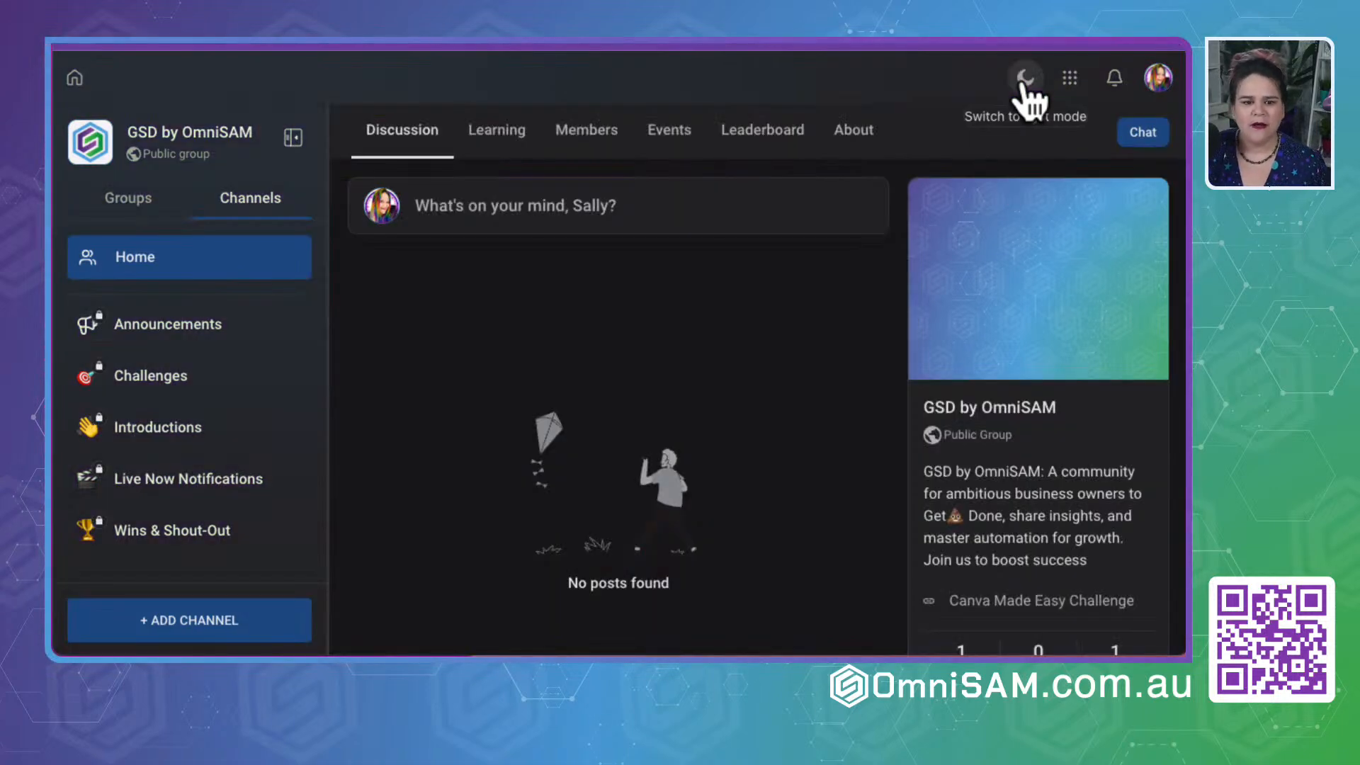
{"action": "left_click", "coordinate": [1023, 80]}
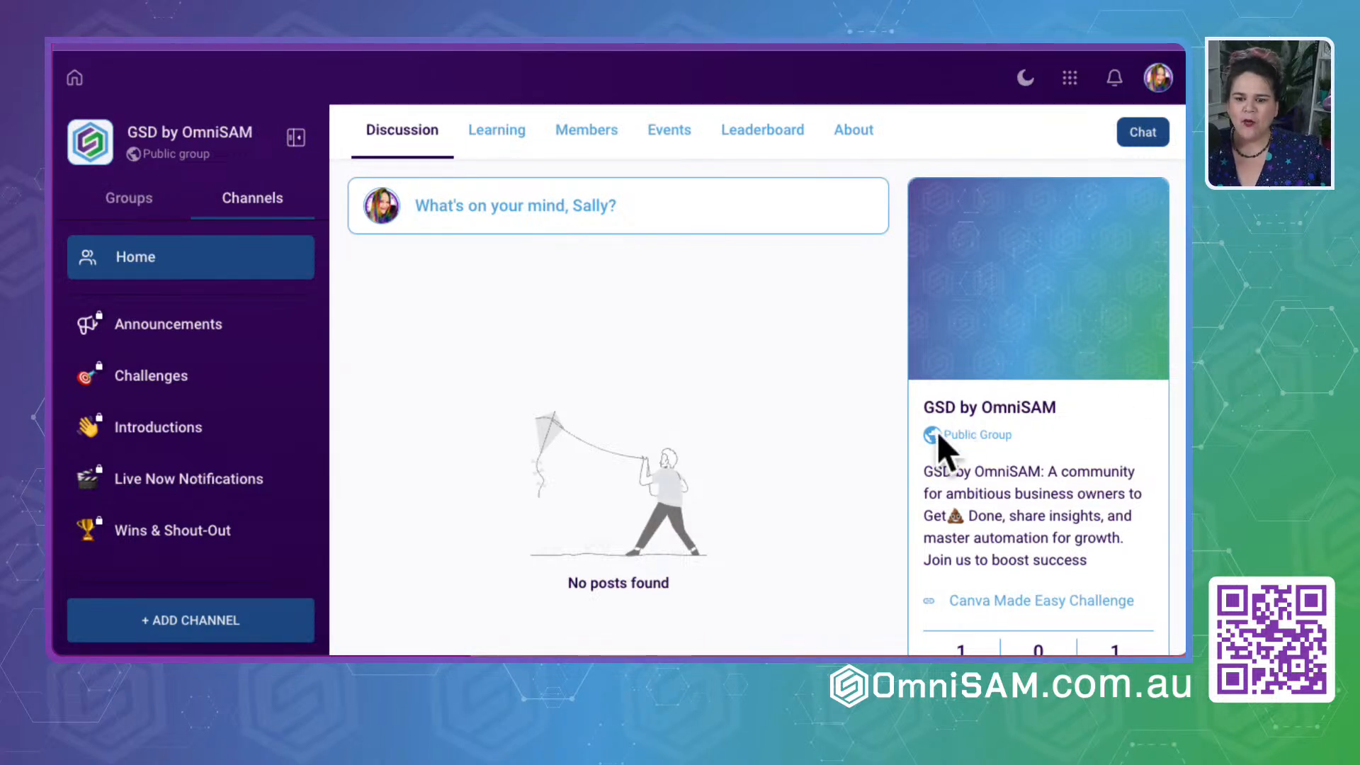
- Toggle the community's display mode and check the discussion page down to the 30-day leaderboard
{"action": "left_click", "coordinate": [1027, 80]}
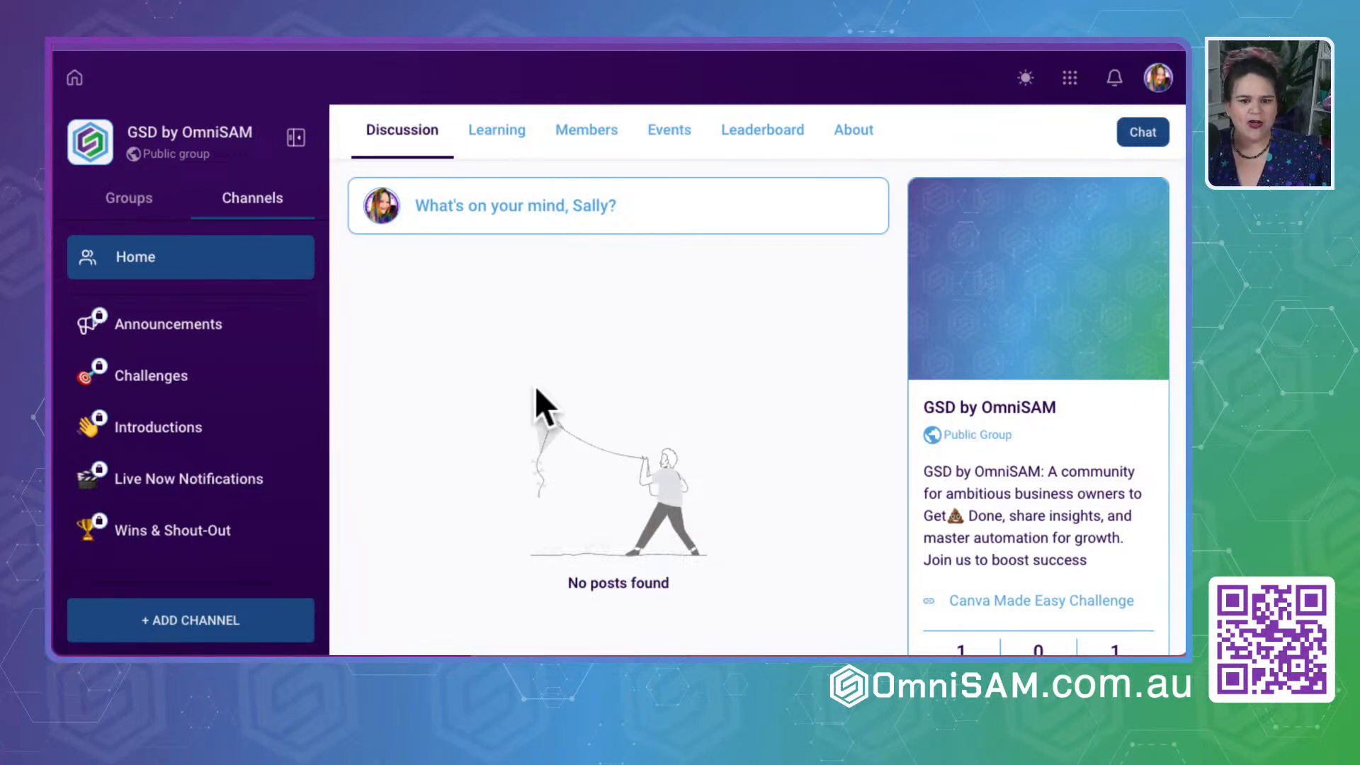
{"action": "scroll", "coordinate": [1133, 415], "scroll_direction": "down", "scroll_amount": 3}
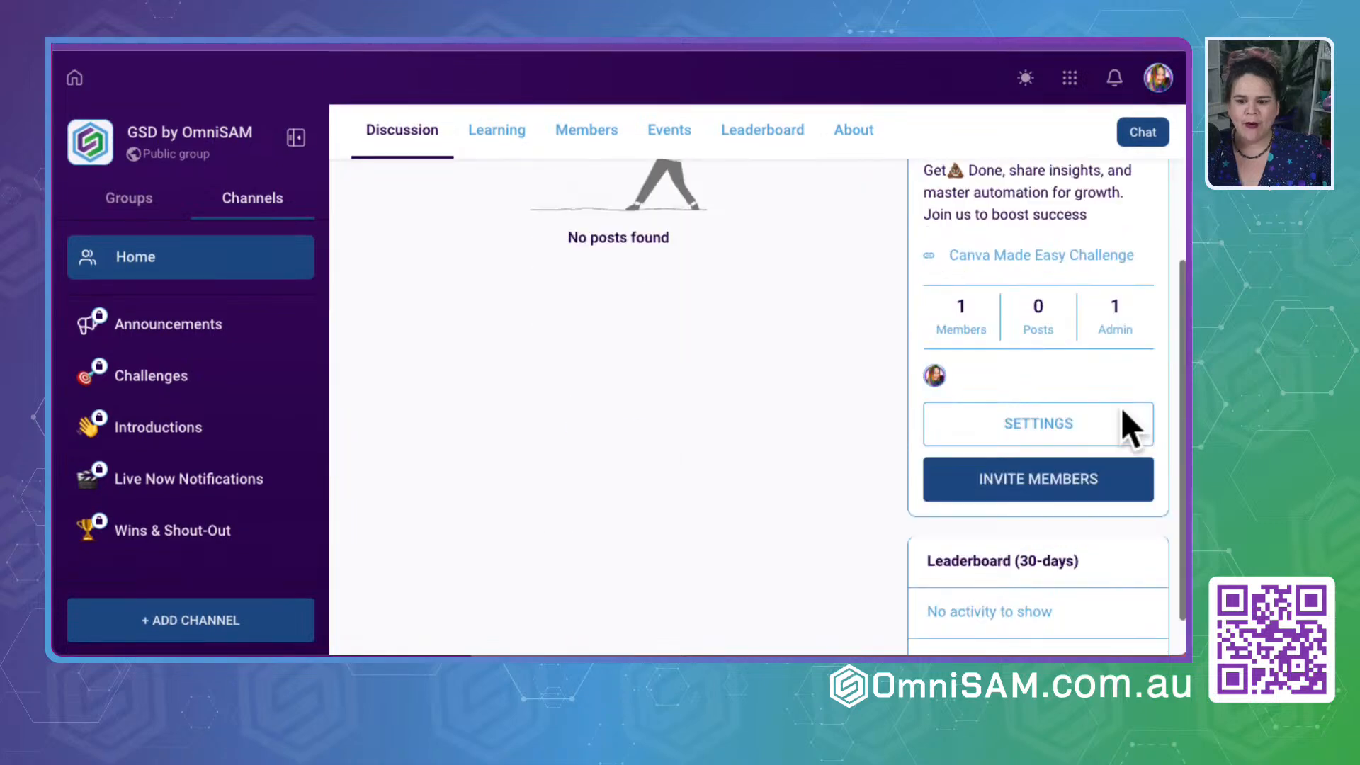
{"action": "scroll", "coordinate": [1126, 418], "scroll_direction": "down", "scroll_amount": 2}
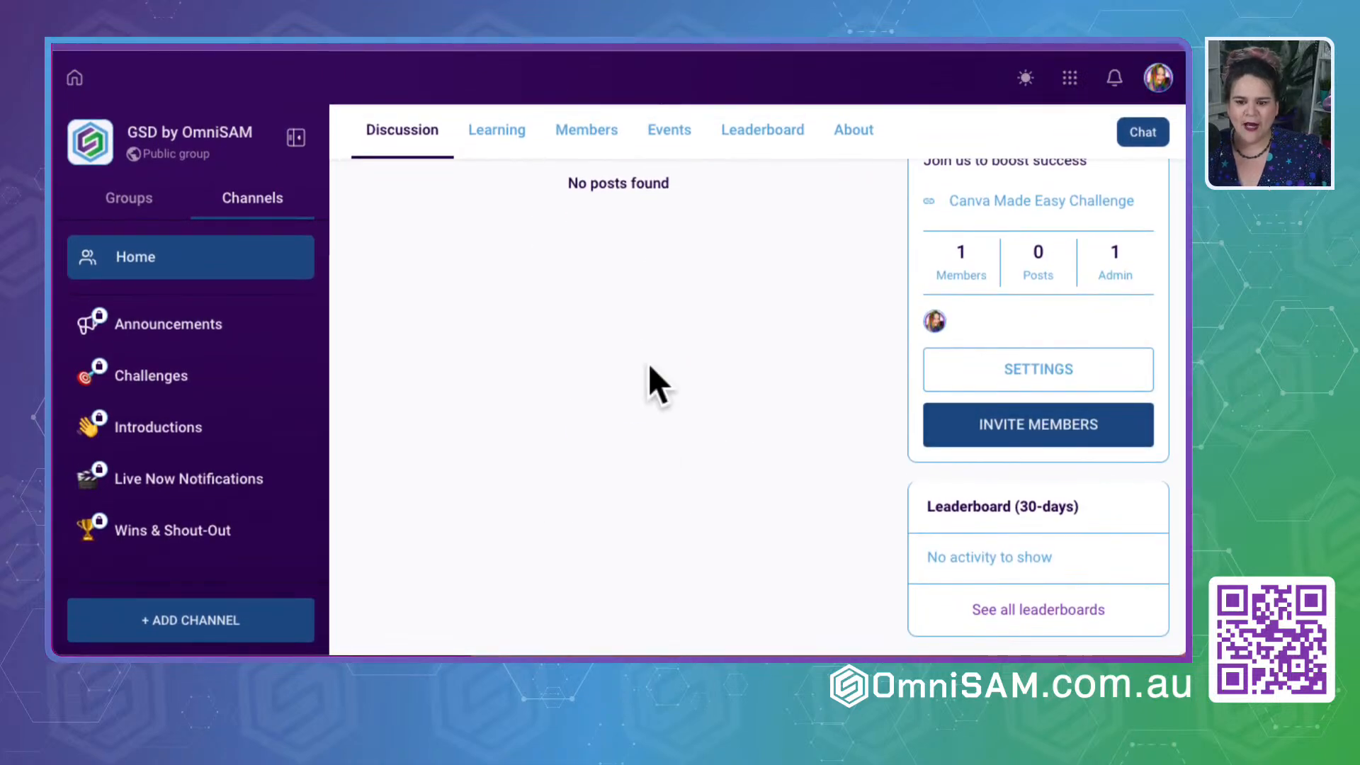
{"action": "scroll", "coordinate": [648, 363], "scroll_direction": "up", "scroll_amount": 5}
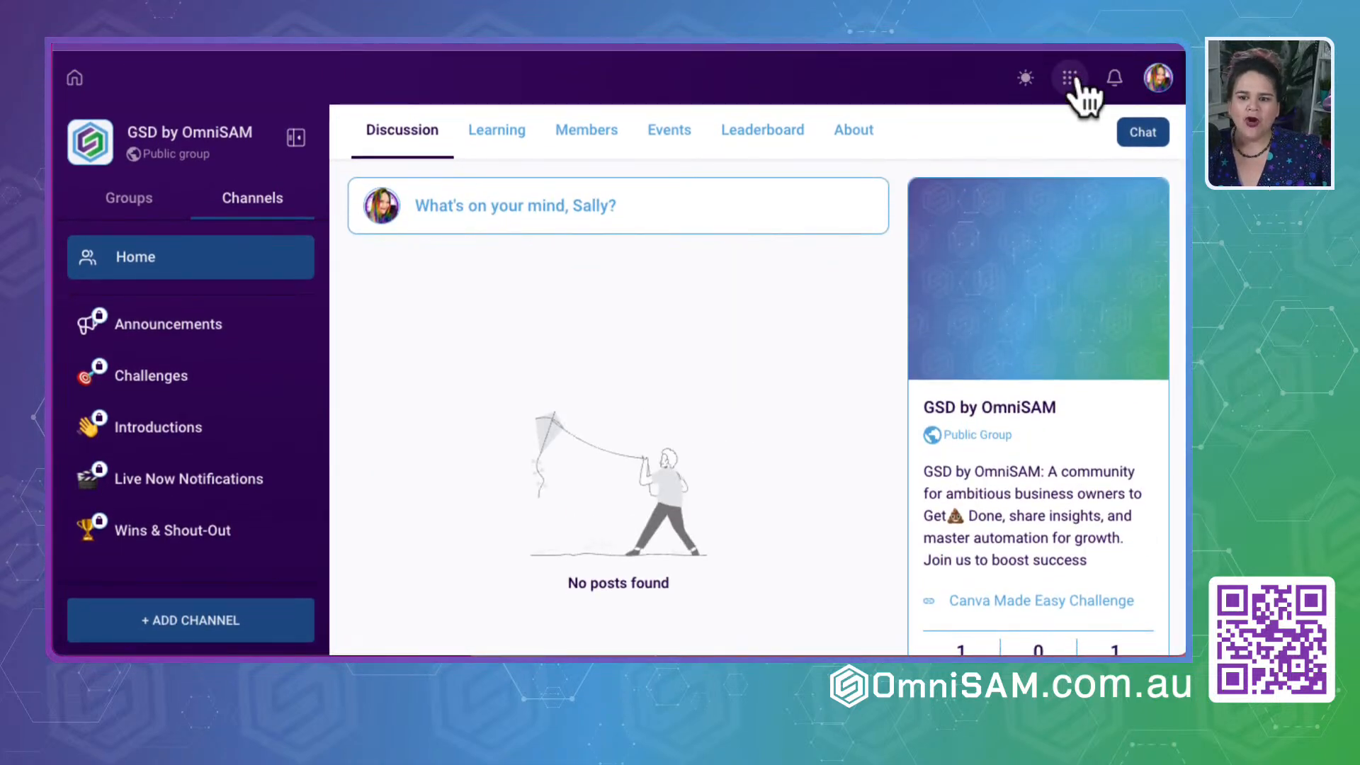
- Open the OmniSAM Portal home and review its recently opened groups, quotes and invoices, and contracts sections
{"action": "left_click", "coordinate": [74, 79]}
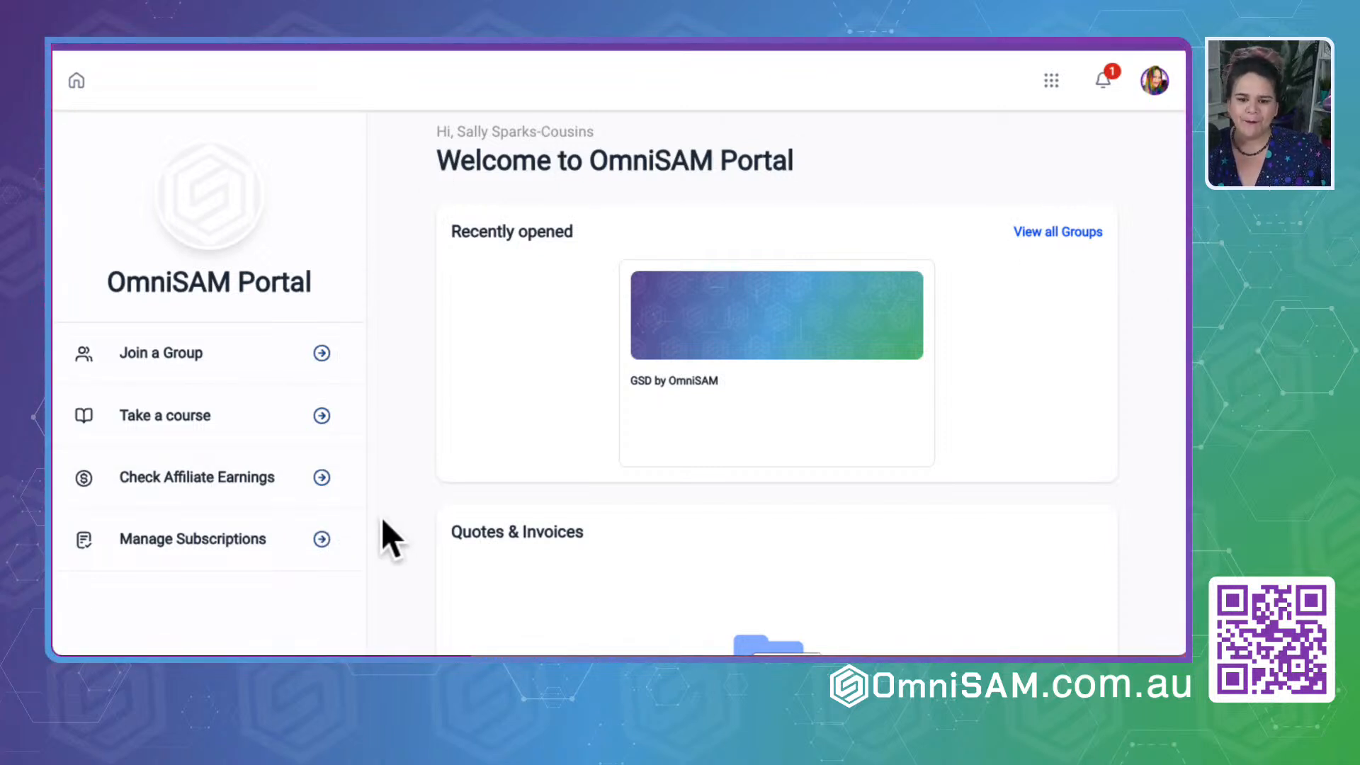
{"action": "scroll", "coordinate": [381, 517], "scroll_direction": "down", "scroll_amount": 1}
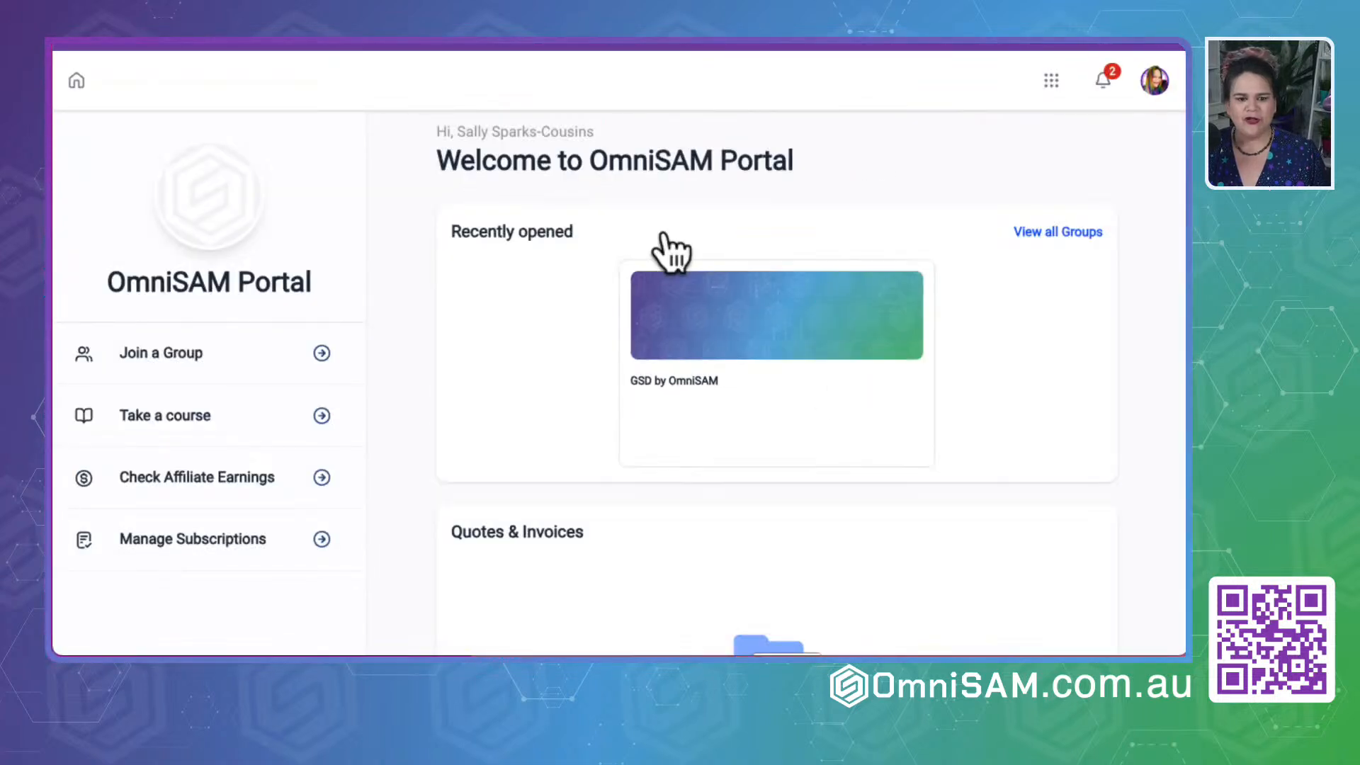
{"action": "scroll", "coordinate": [432, 494], "scroll_direction": "down", "scroll_amount": 1}
{"action": "scroll", "coordinate": [575, 567], "scroll_direction": "down", "scroll_amount": 6}
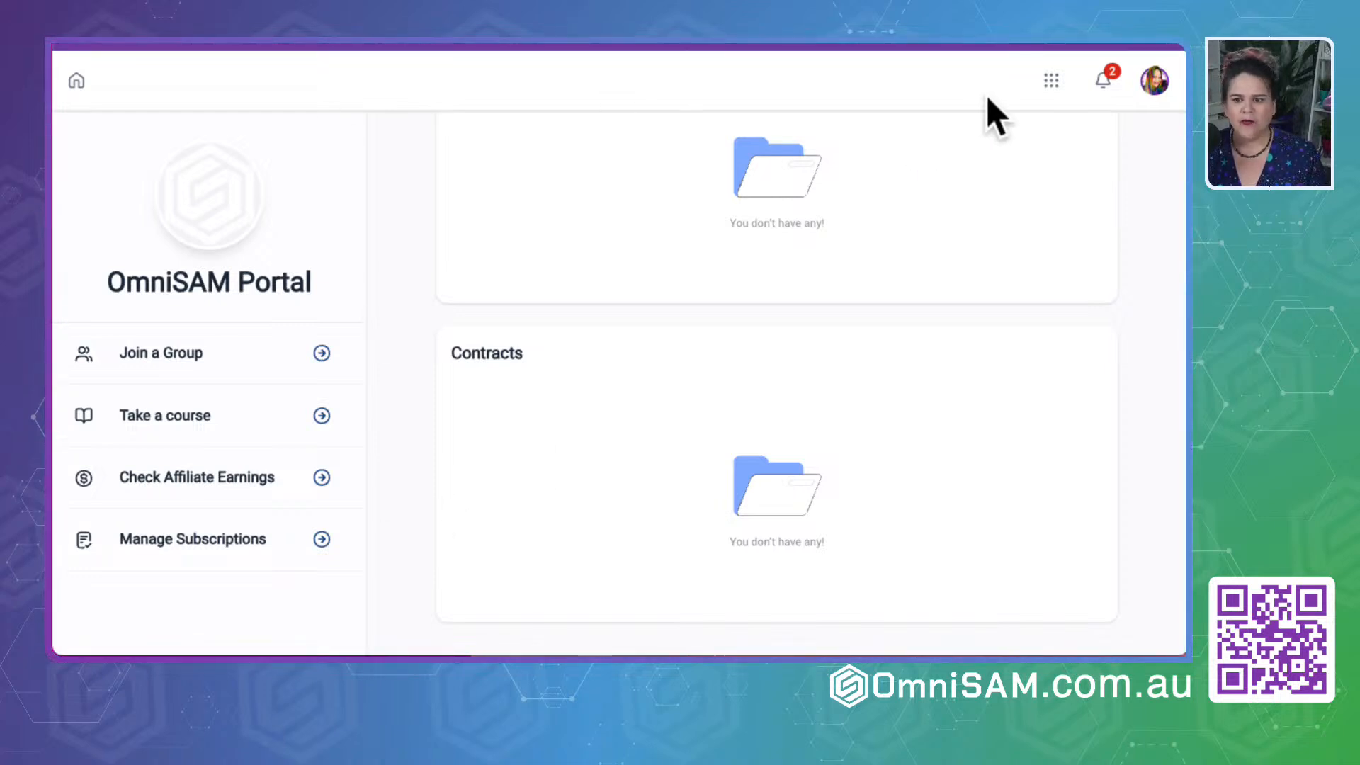
- Open the member's own profile for editing and review its basic information down to the location and timezone fields
{"action": "left_click", "coordinate": [1158, 88]}
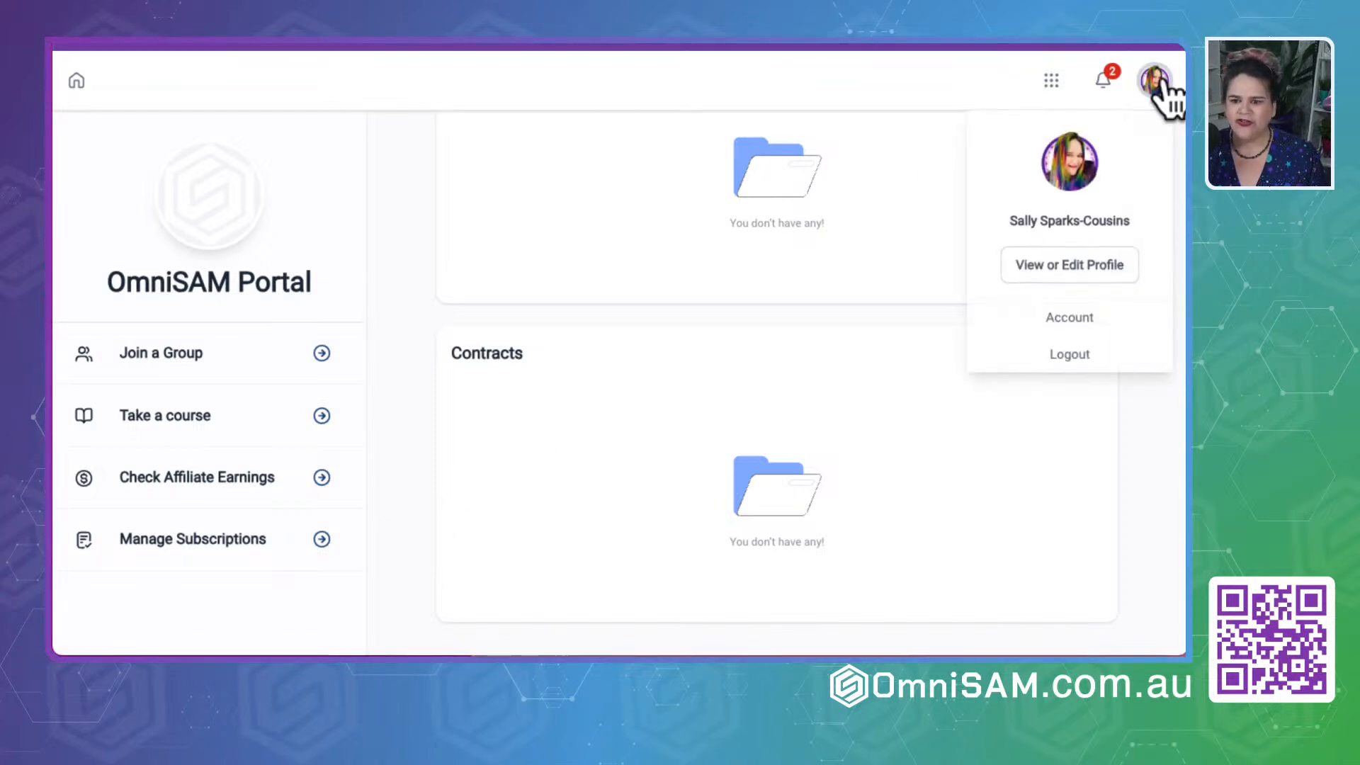
{"action": "left_click", "coordinate": [1059, 291]}
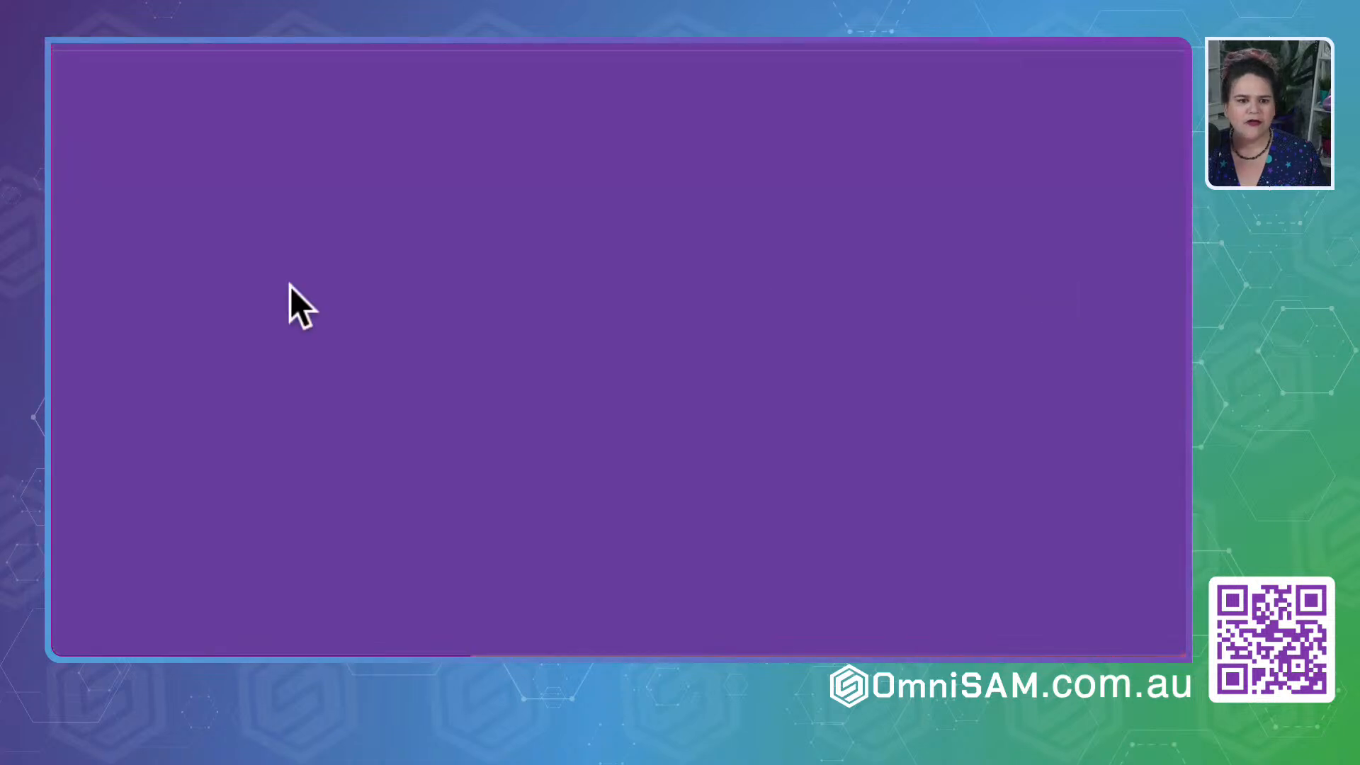
{"action": "scroll", "coordinate": [453, 426], "scroll_direction": "down", "scroll_amount": 2}
{"action": "scroll", "coordinate": [453, 426], "scroll_direction": "down", "scroll_amount": 5}
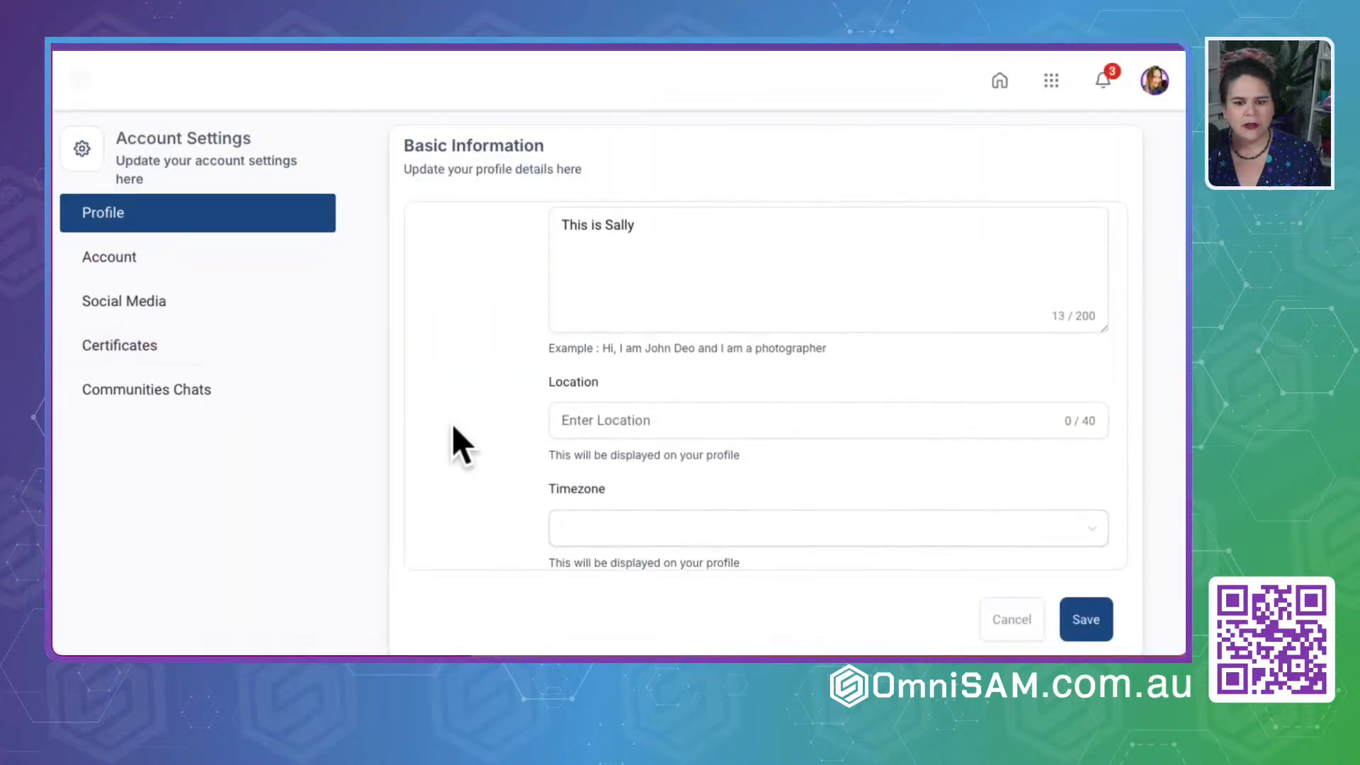
- Examine the account's login email and password section, and look through the social media contact fields
{"action": "left_click", "coordinate": [113, 260]}
{"action": "left_click_drag", "start_coordinate": [724, 276], "coordinate": [531, 287]}
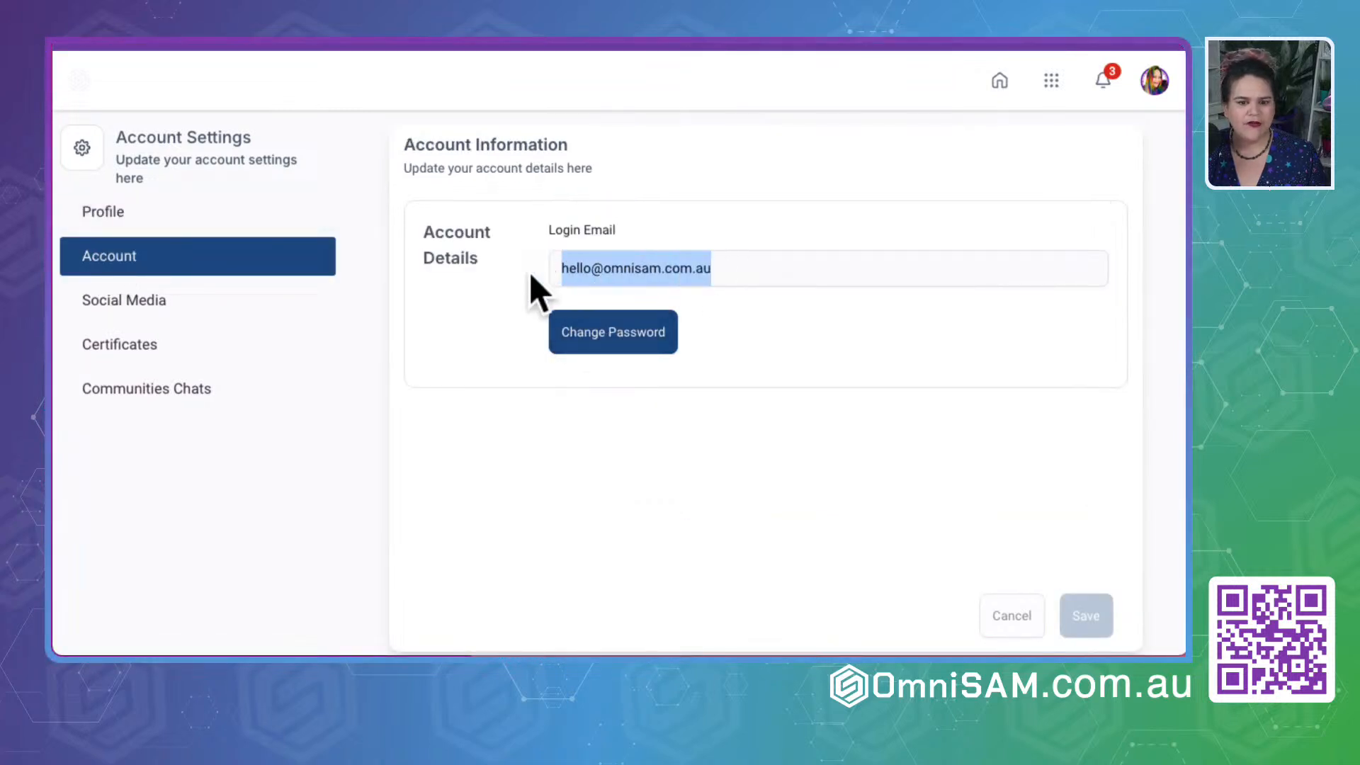
{"action": "left_click", "coordinate": [90, 293]}
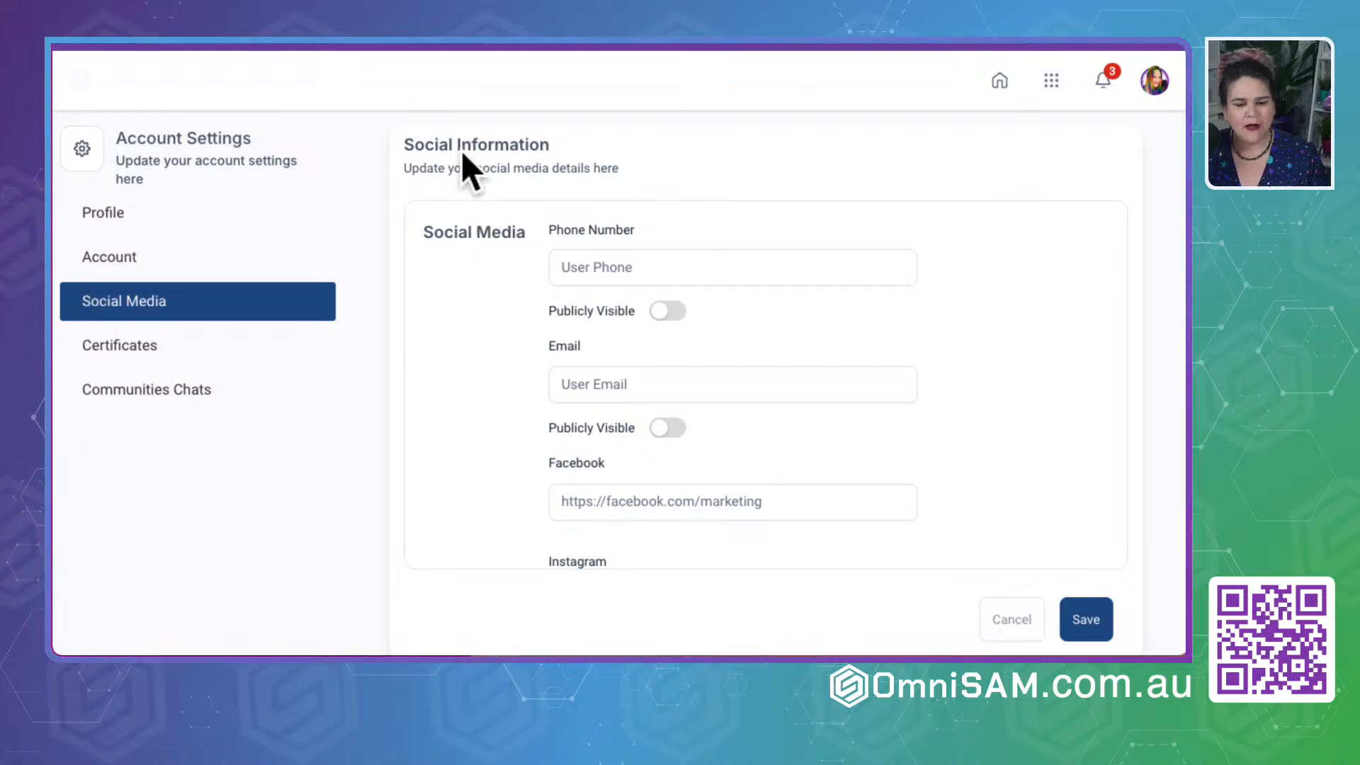
{"action": "scroll", "coordinate": [517, 425], "scroll_direction": "down", "scroll_amount": 5}
{"action": "scroll", "coordinate": [515, 435], "scroll_direction": "down", "scroll_amount": 1}
- Review the certificates page and the communities chat settings, returning to the profile's basic details
{"action": "left_click", "coordinate": [124, 349]}
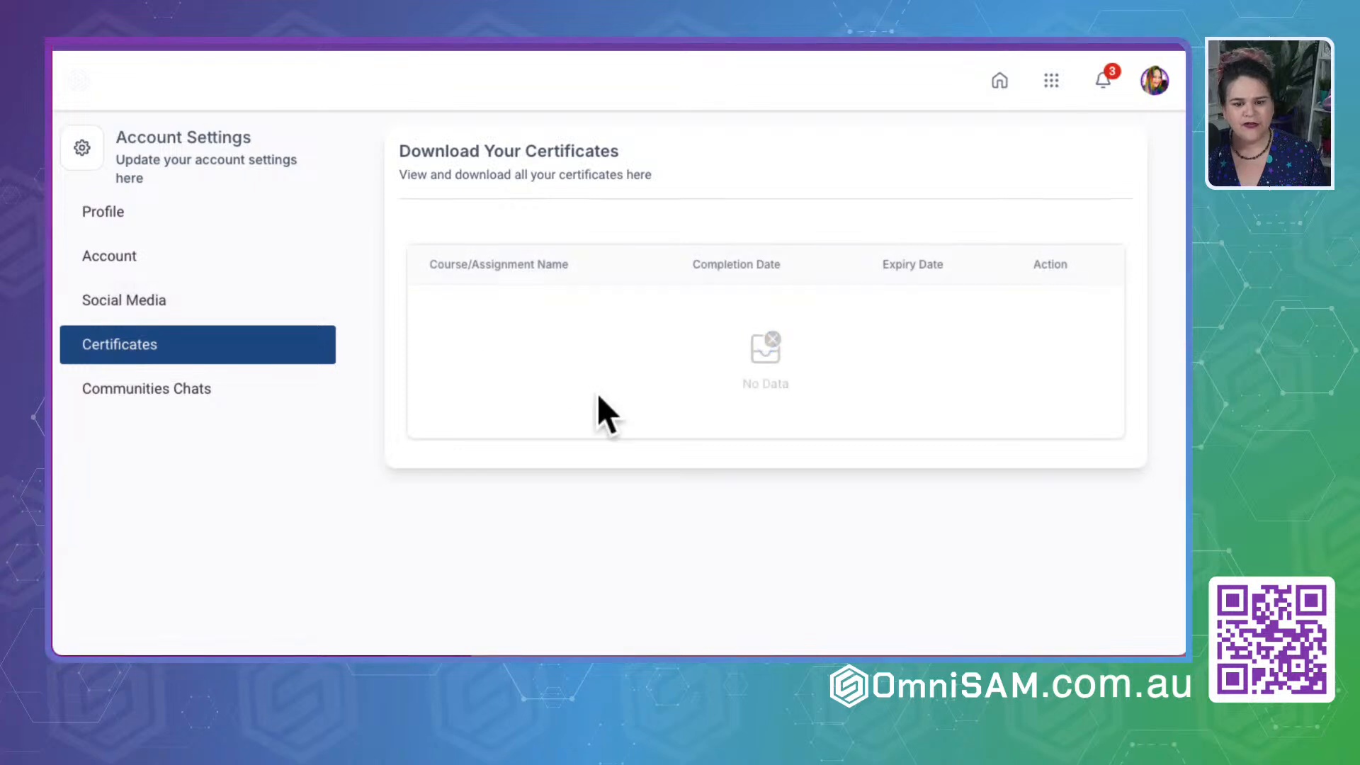
{"action": "left_click", "coordinate": [126, 390]}
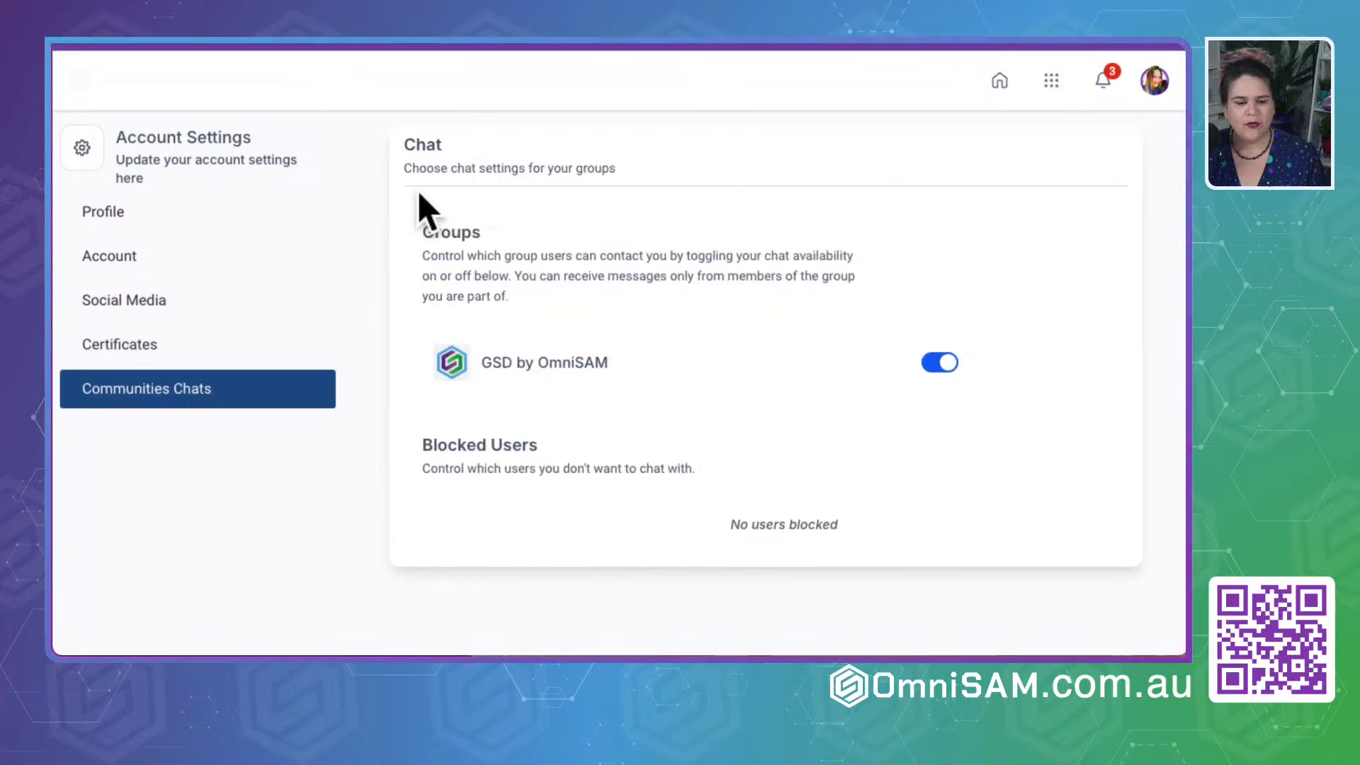
{"action": "left_click", "coordinate": [109, 214]}
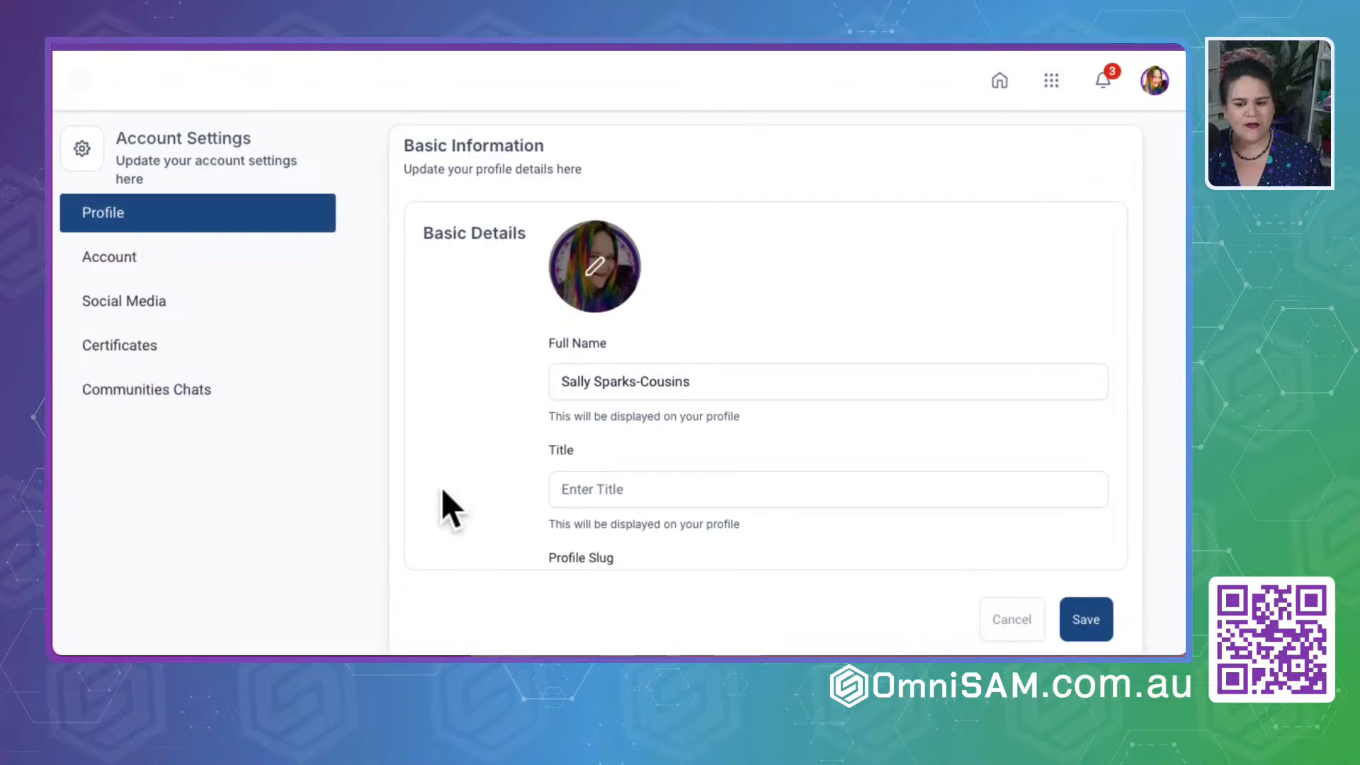
{"action": "scroll", "coordinate": [442, 490], "scroll_direction": "down", "scroll_amount": 10}
{"action": "scroll", "coordinate": [442, 490], "scroll_direction": "up", "scroll_amount": 10}
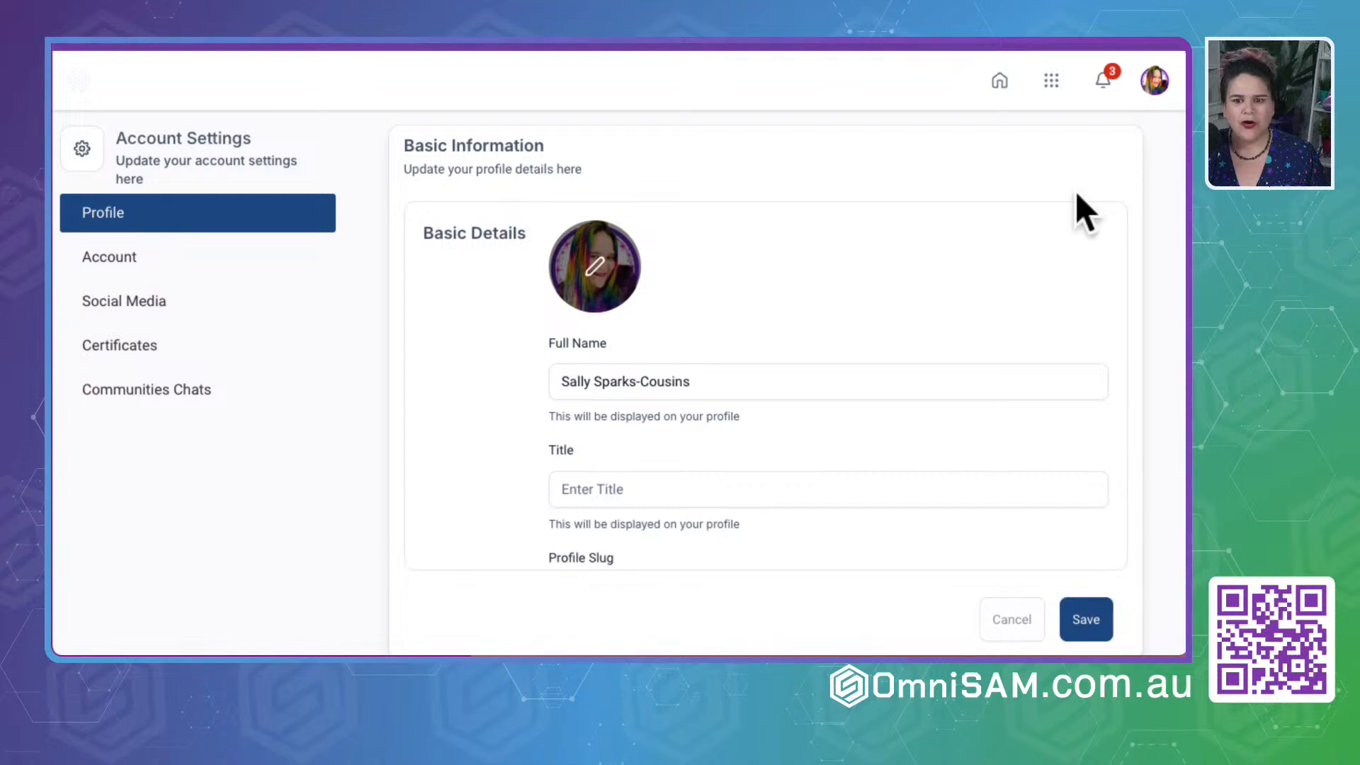
- Return to the portal home, look down to its contracts section and open the account menu
{"action": "left_click", "coordinate": [999, 80]}
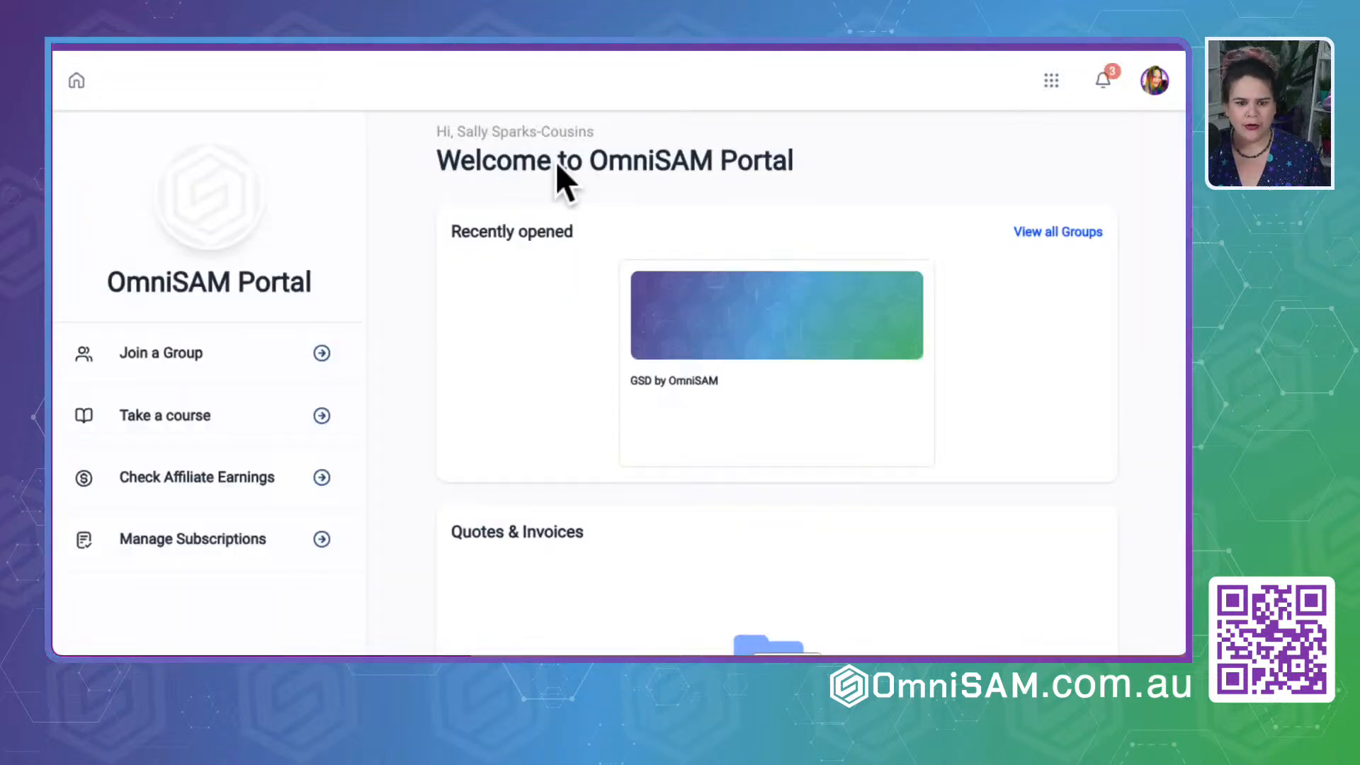
{"action": "scroll", "coordinate": [434, 482], "scroll_direction": "down", "scroll_amount": 7}
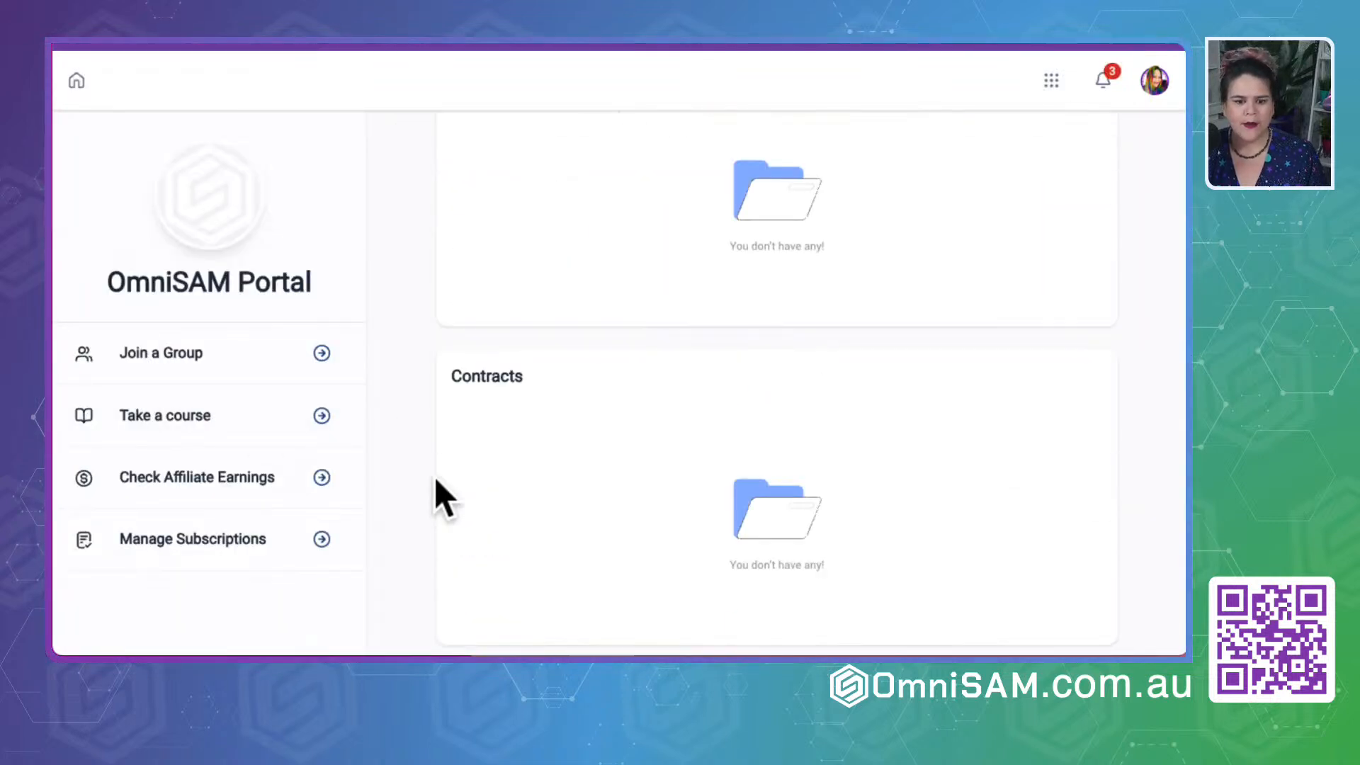
{"action": "left_click", "coordinate": [1155, 80]}
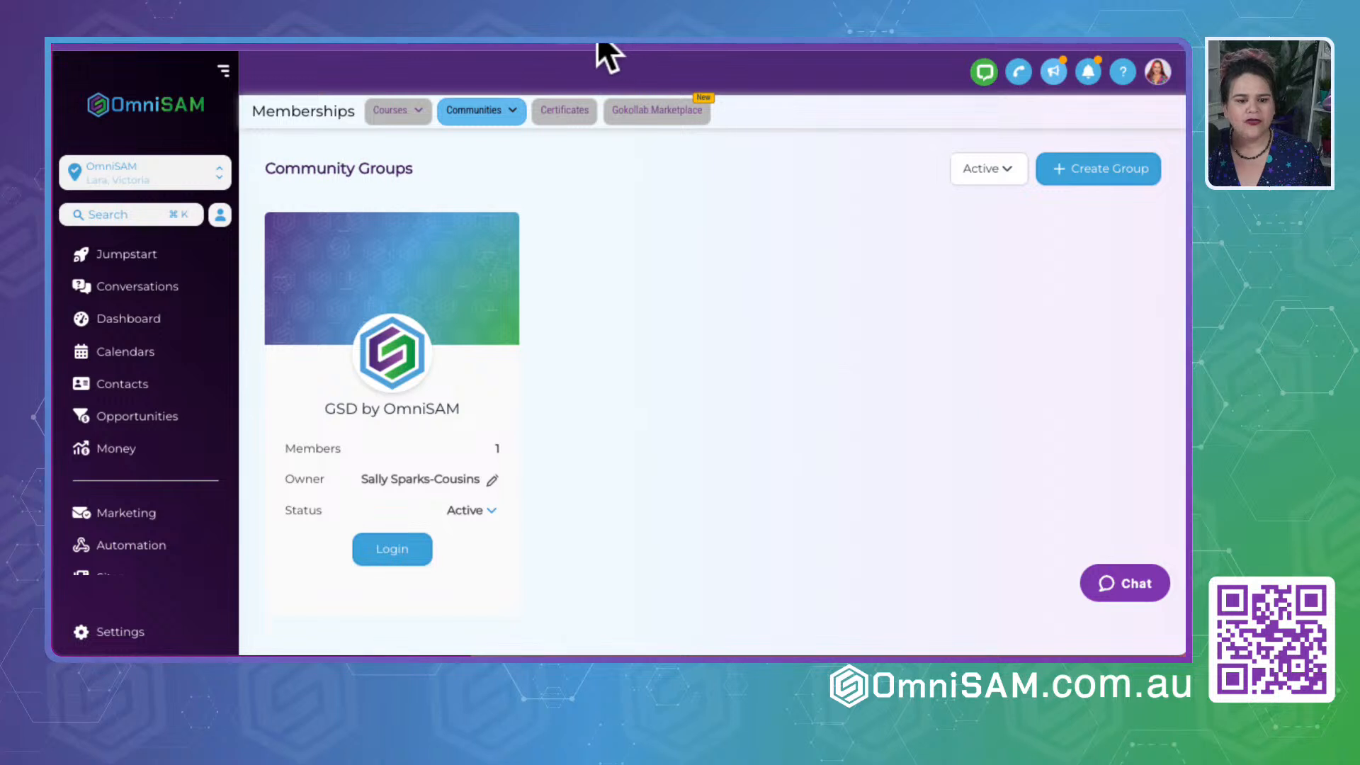
- Log in to the GSD by OmniSAM group from Community Groups, and look through the main OmniSAM dashboard's navigation
{"action": "left_click", "coordinate": [425, 551]}
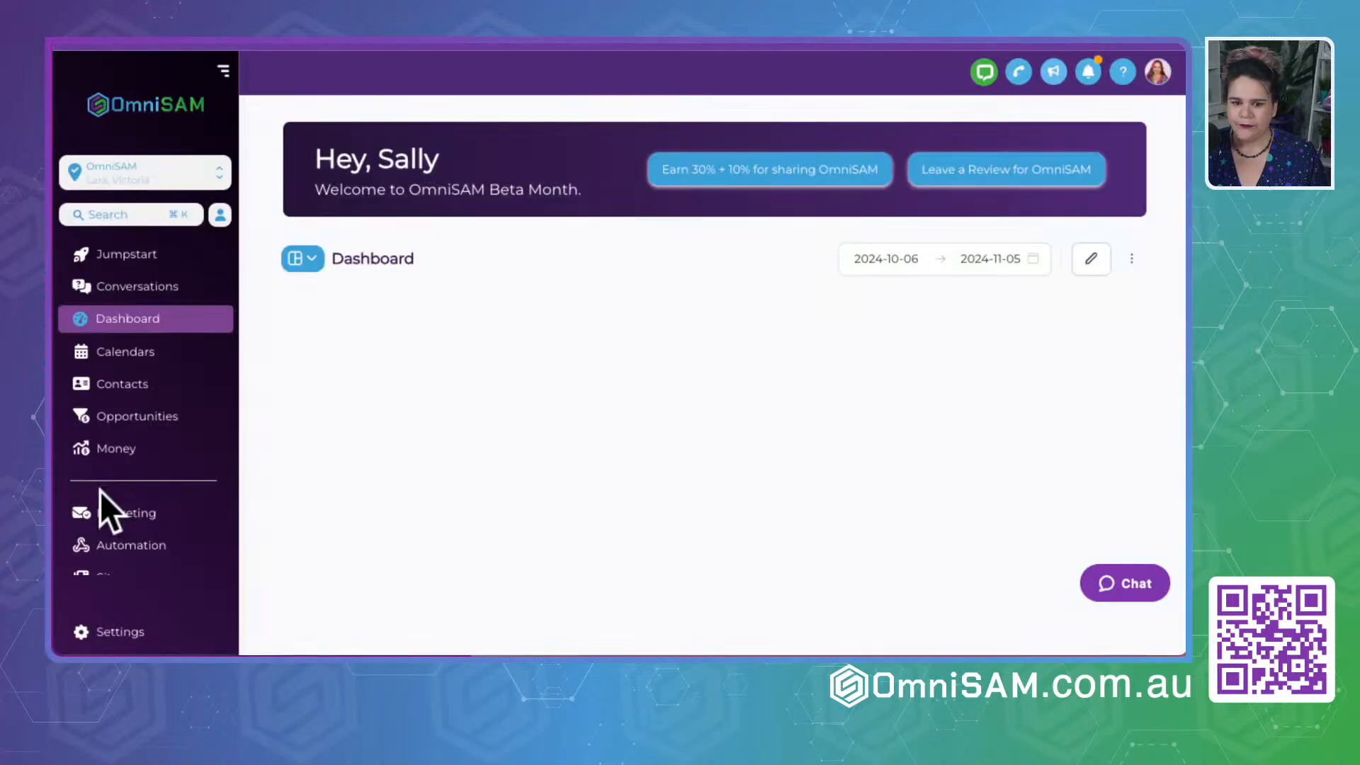
{"action": "scroll", "coordinate": [106, 506], "scroll_direction": "down", "scroll_amount": 5}
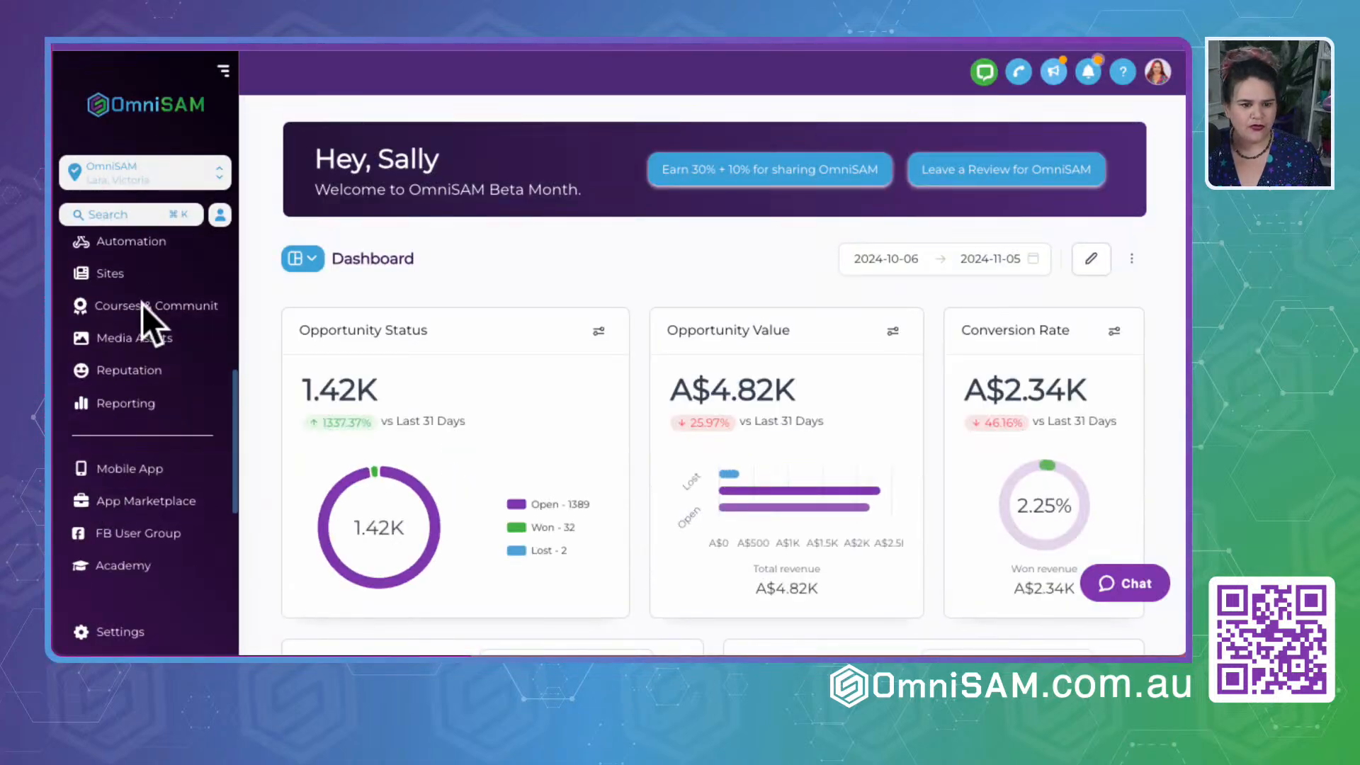
{"action": "scroll", "coordinate": [149, 338], "scroll_direction": "up", "scroll_amount": 1}
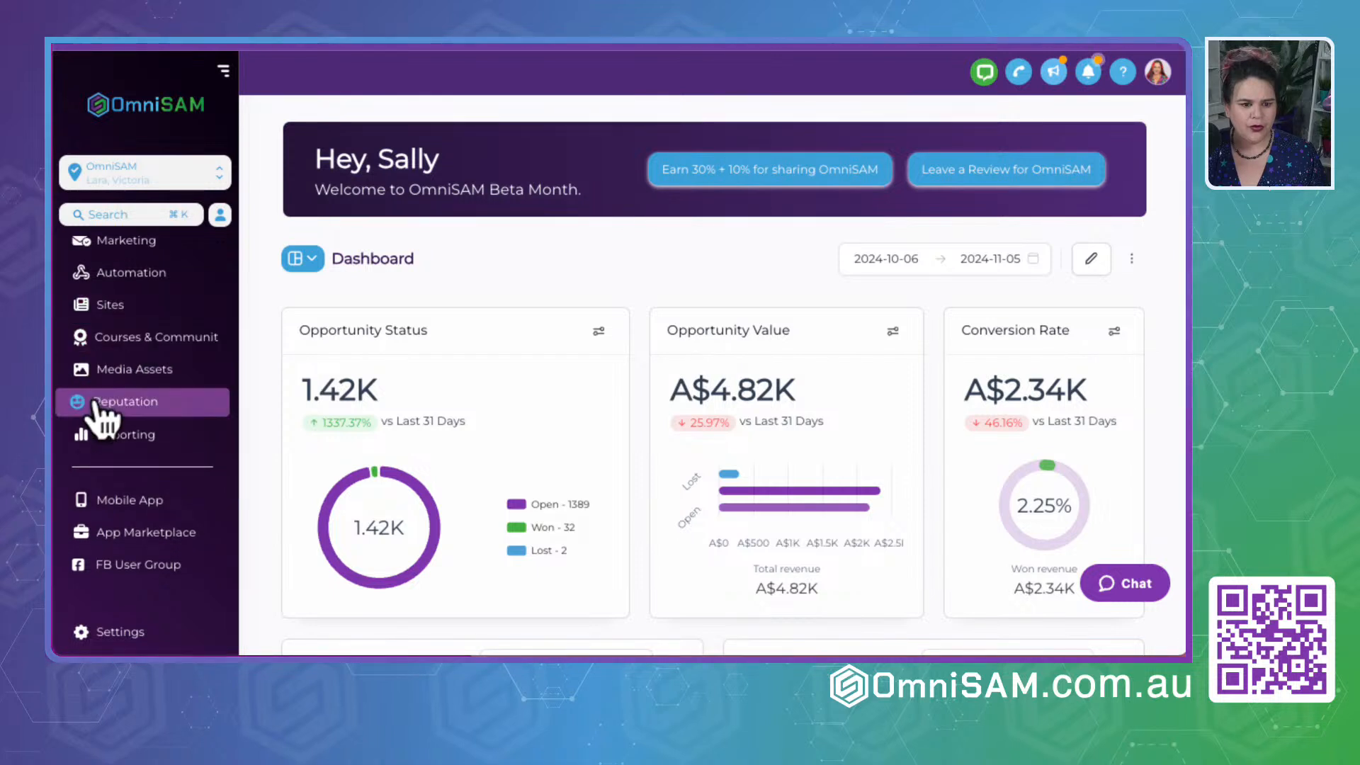
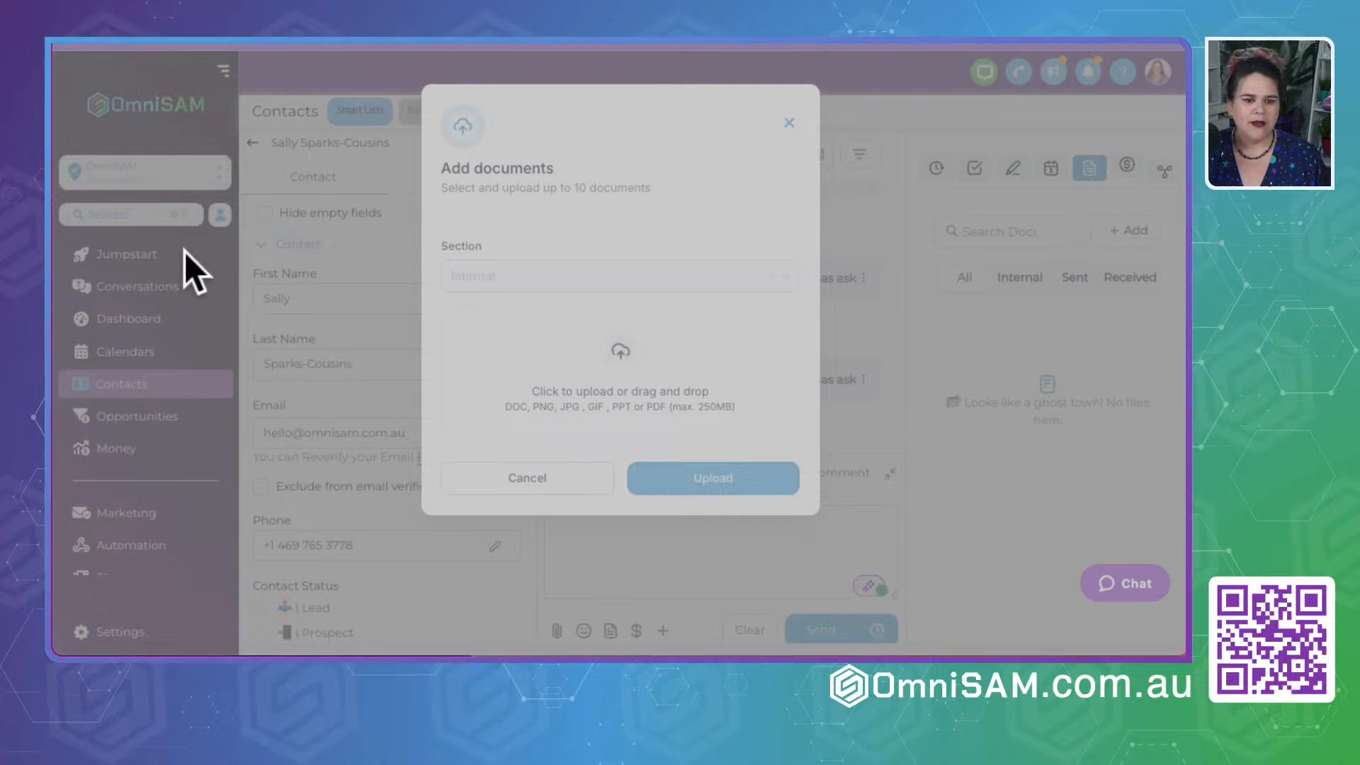
- Upload the Automation Blueprint And Execution Plan PDF to the contact's internal documents and show the internal files
{"action": "left_click", "coordinate": [216, 168]}
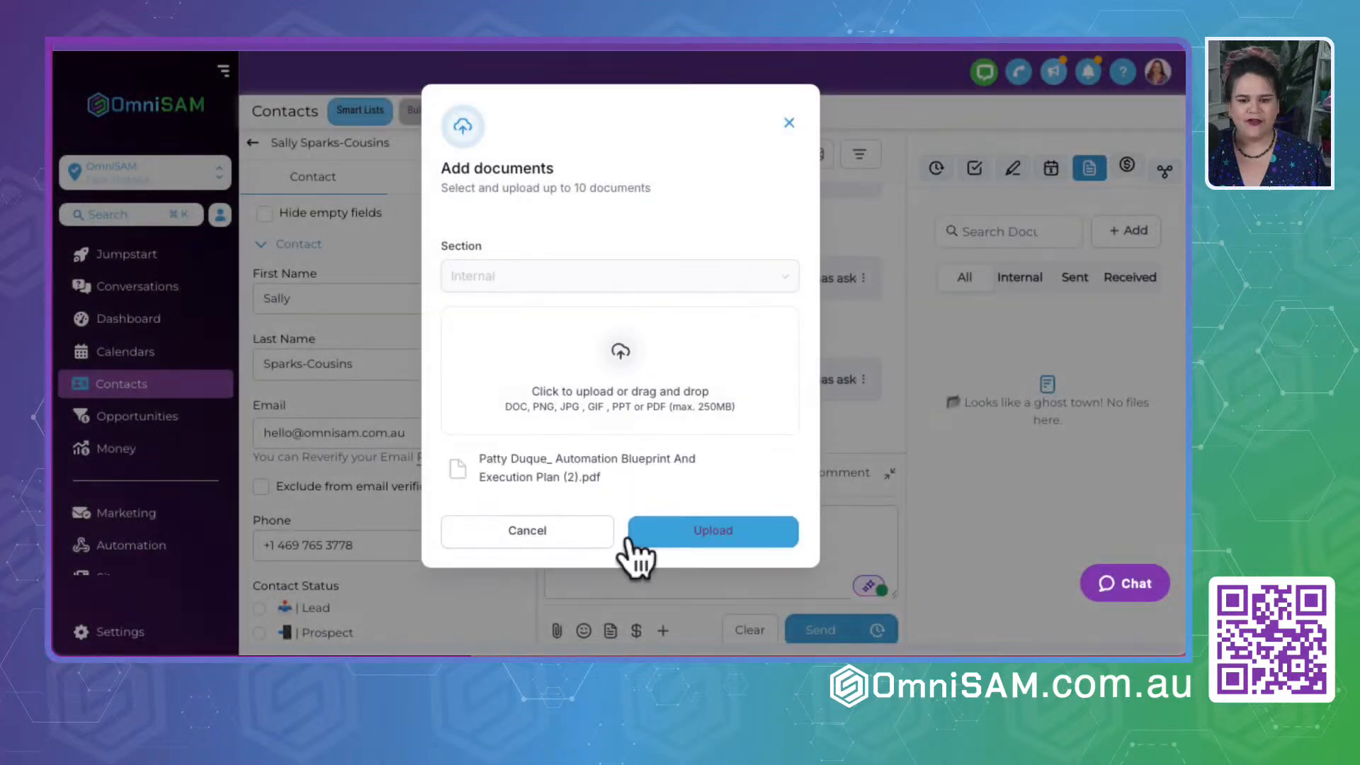
{"action": "left_click", "coordinate": [734, 540]}
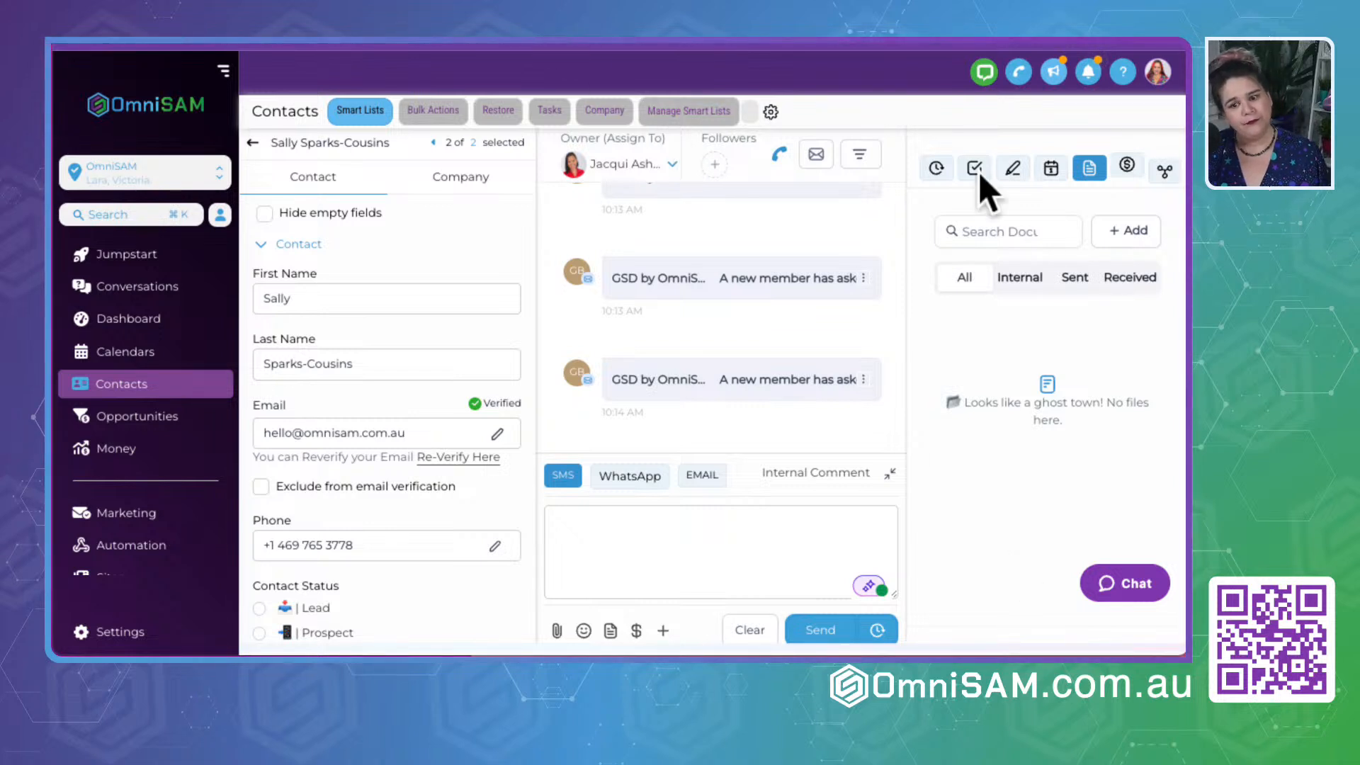
{"action": "left_click", "coordinate": [1018, 276]}
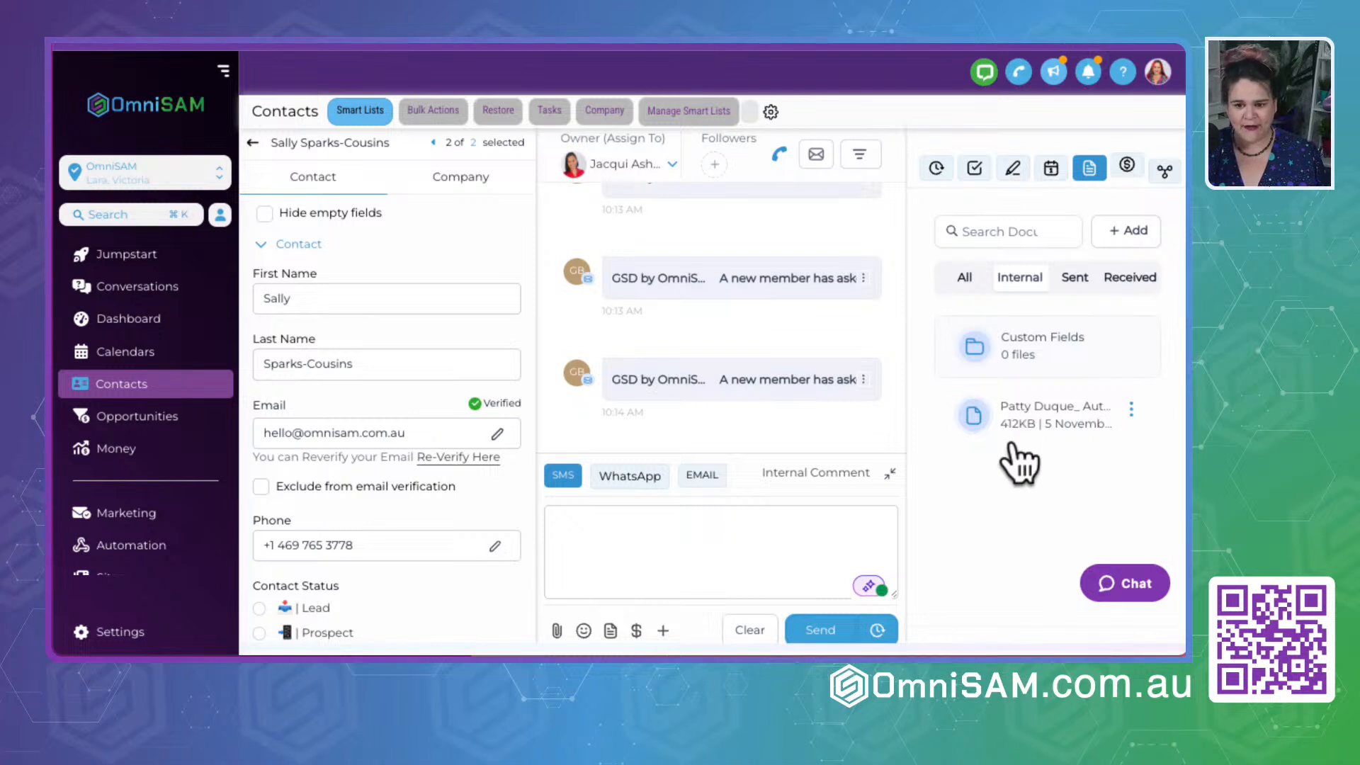
- Look through the contact's received, sent, internal and complete document lists
{"action": "left_click", "coordinate": [1126, 280]}
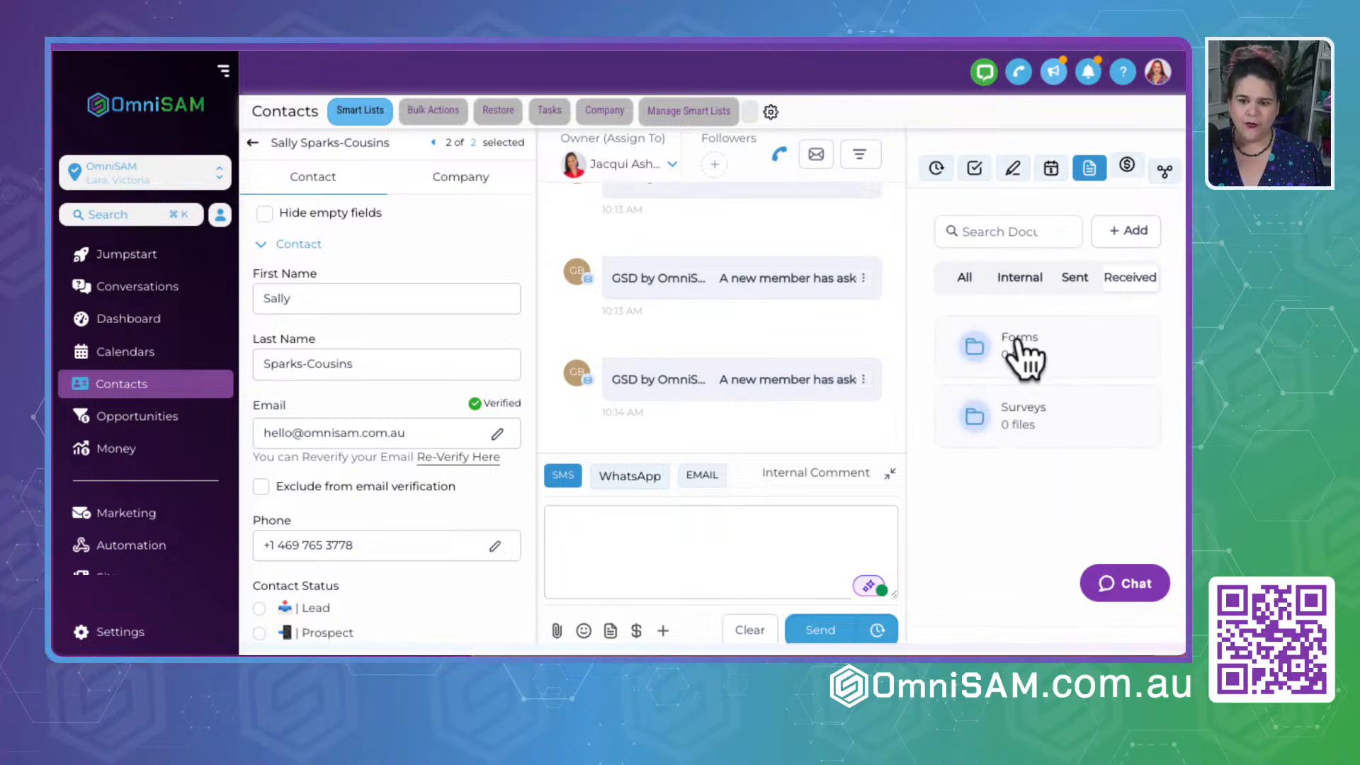
{"action": "left_click", "coordinate": [1071, 280]}
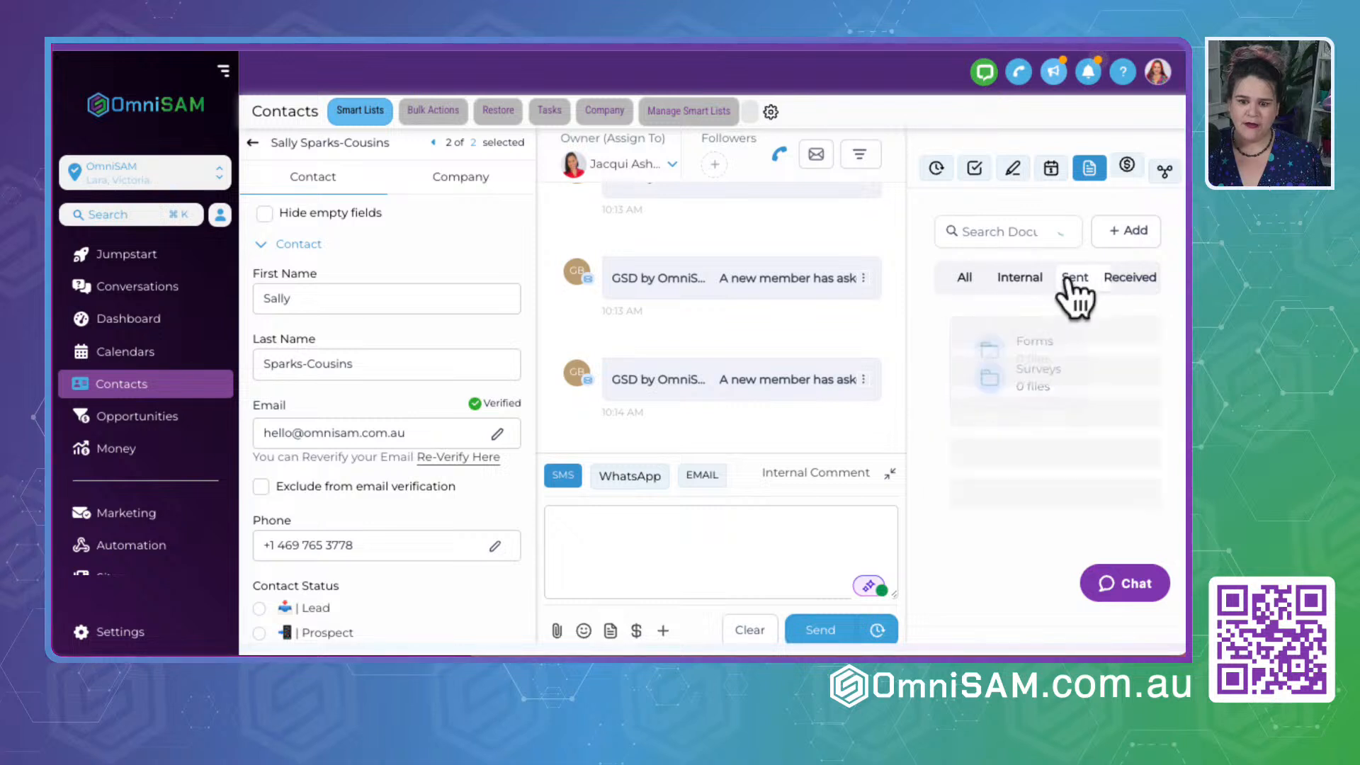
{"action": "left_click", "coordinate": [1021, 279]}
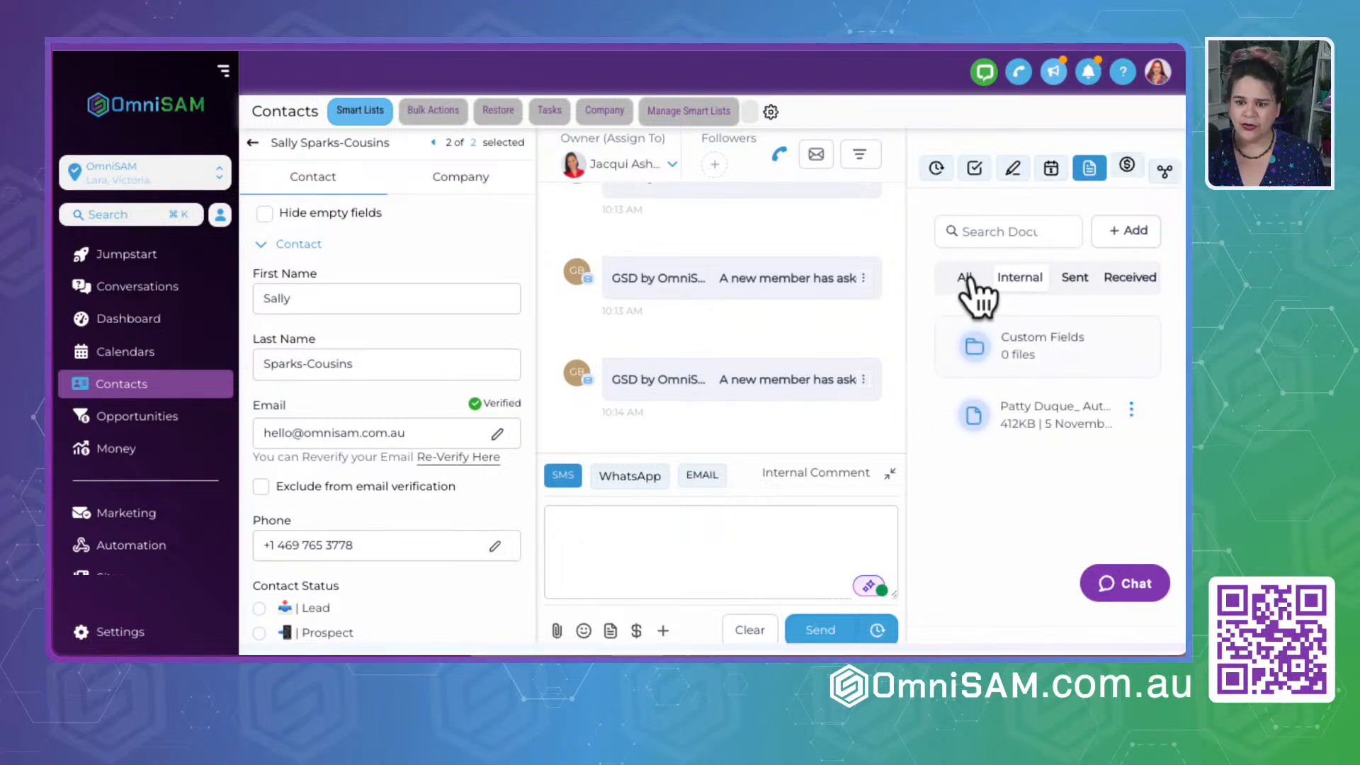
{"action": "left_click", "coordinate": [965, 278]}
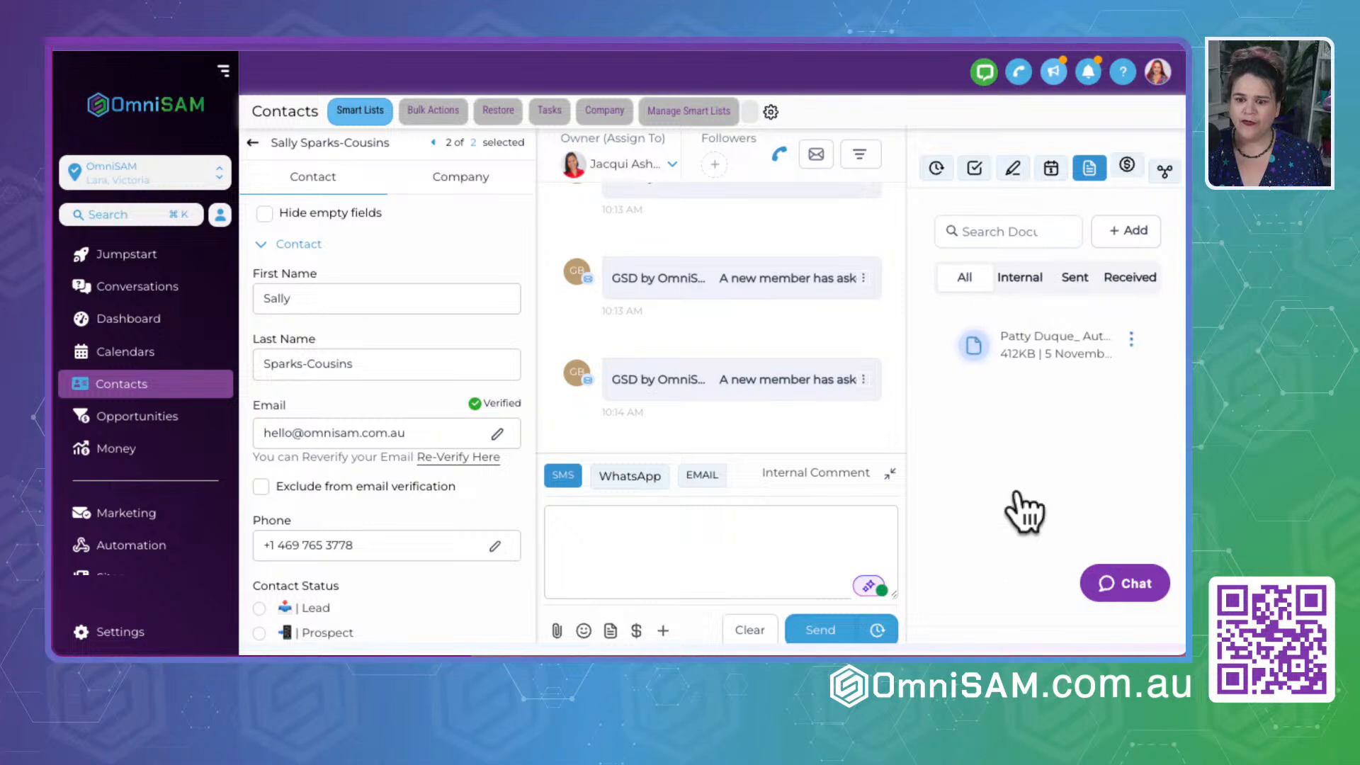
{"action": "left_click", "coordinate": [1019, 276]}
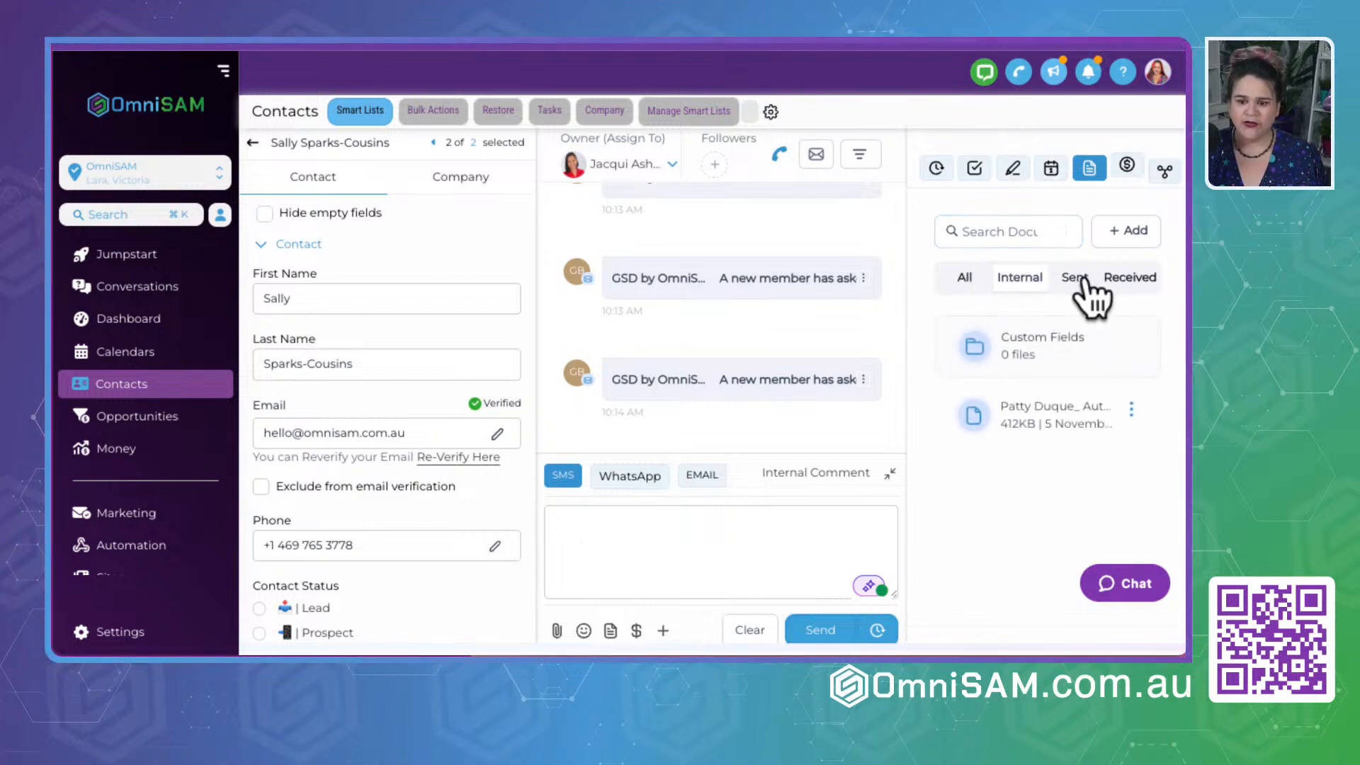
{"action": "left_click", "coordinate": [1075, 279]}
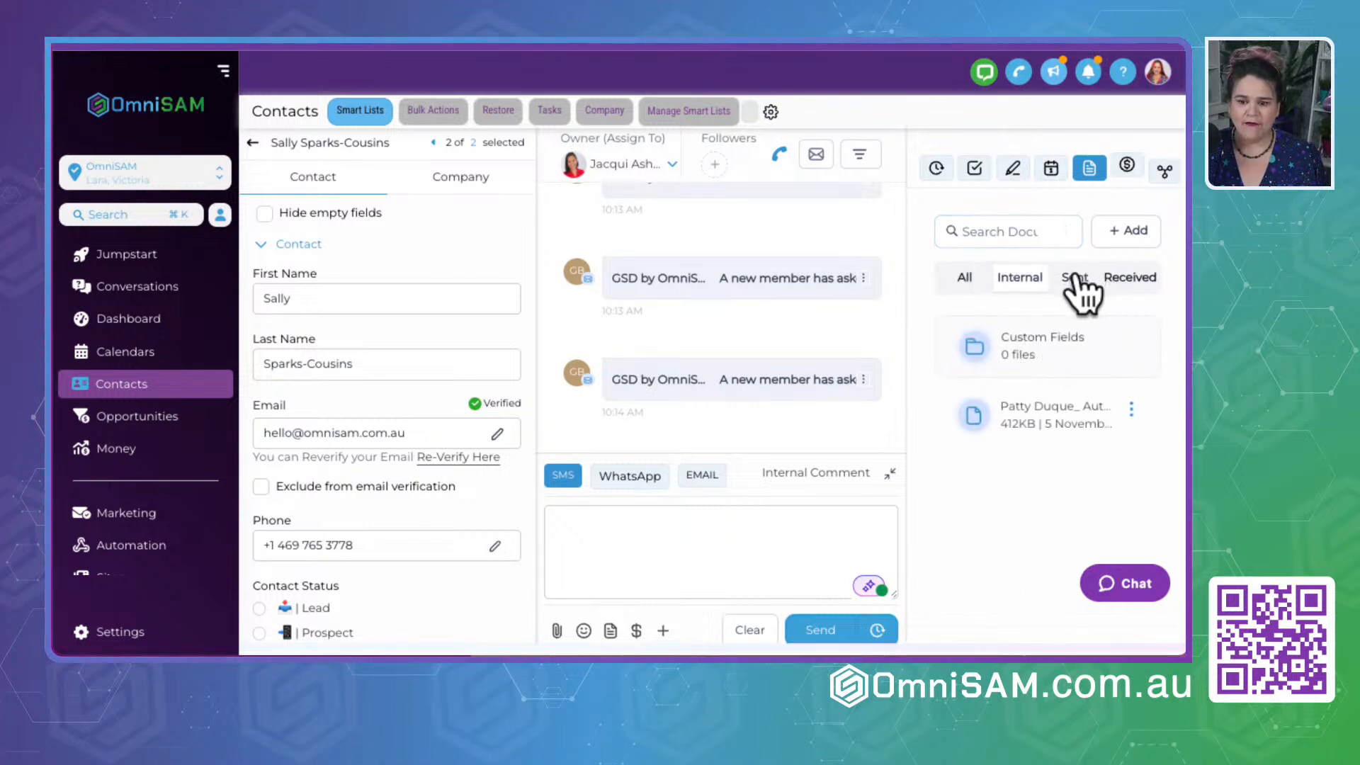
{"action": "left_click", "coordinate": [1127, 278]}
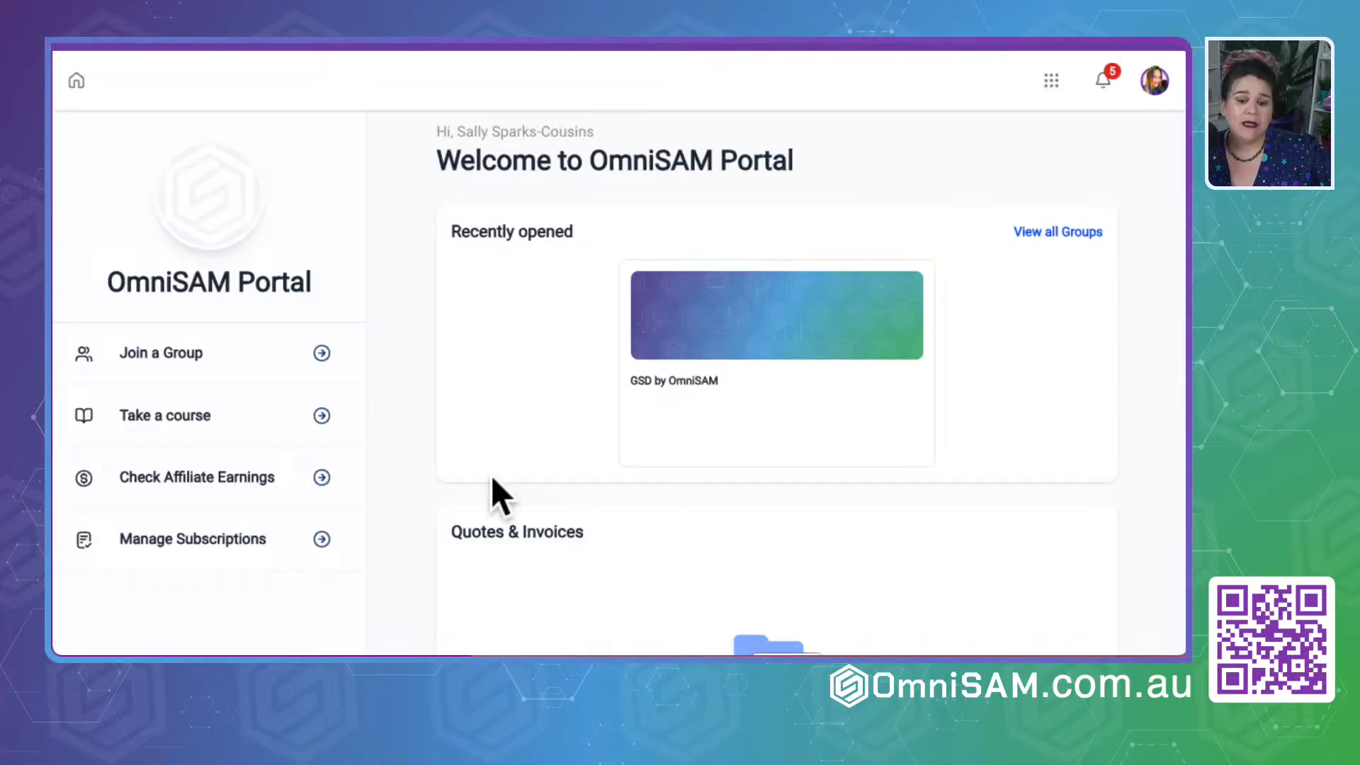
- Open the affiliate earnings area from the portal home and look at its media page and dashboard
{"action": "scroll", "coordinate": [494, 497], "scroll_direction": "down", "scroll_amount": 5}
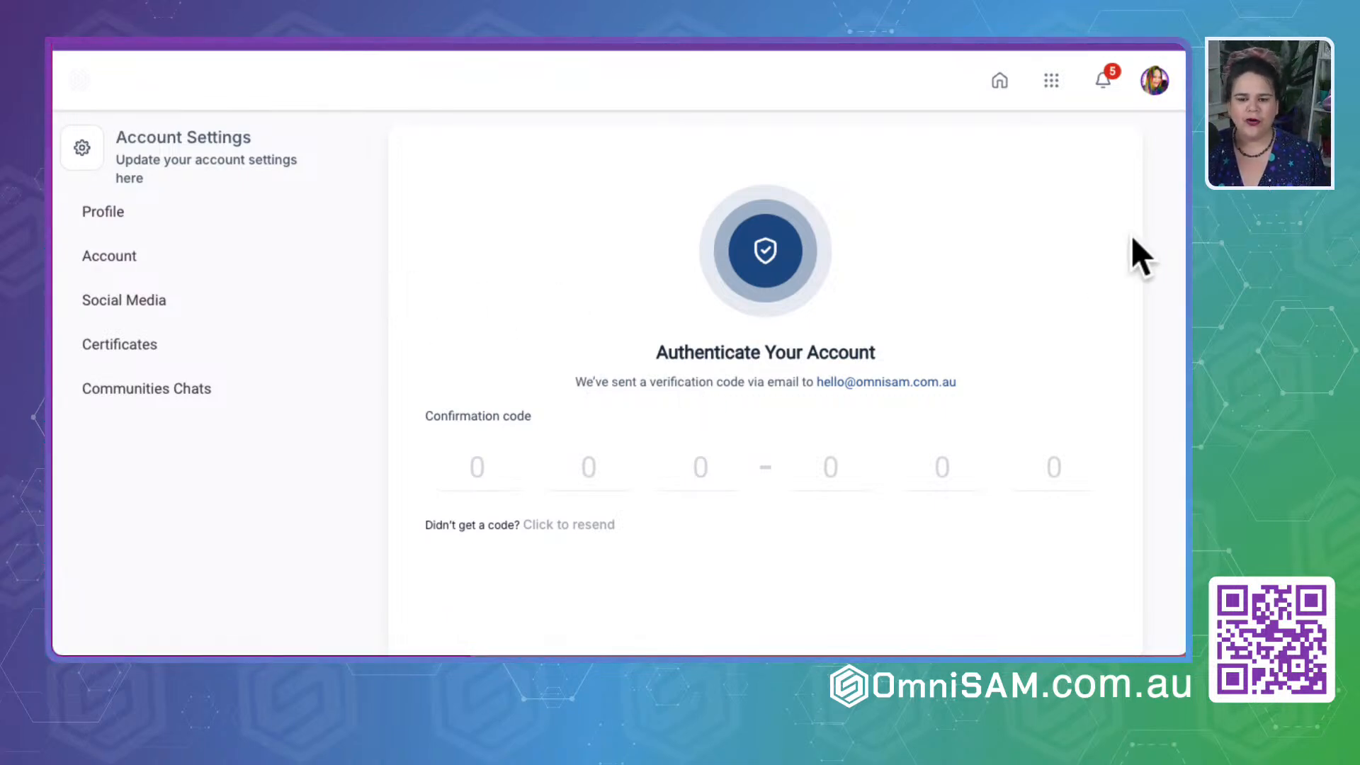
{"action": "left_click", "coordinate": [999, 80]}
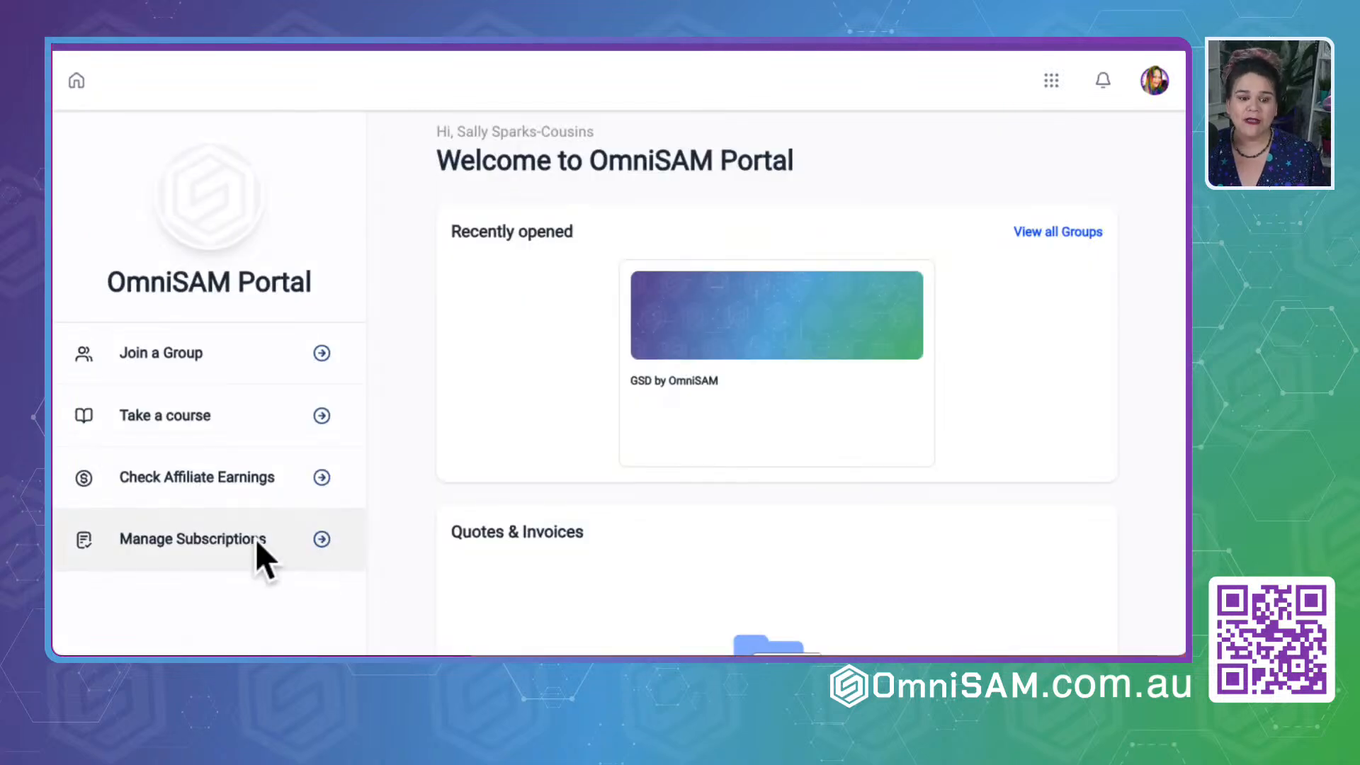
{"action": "left_click", "coordinate": [206, 484]}
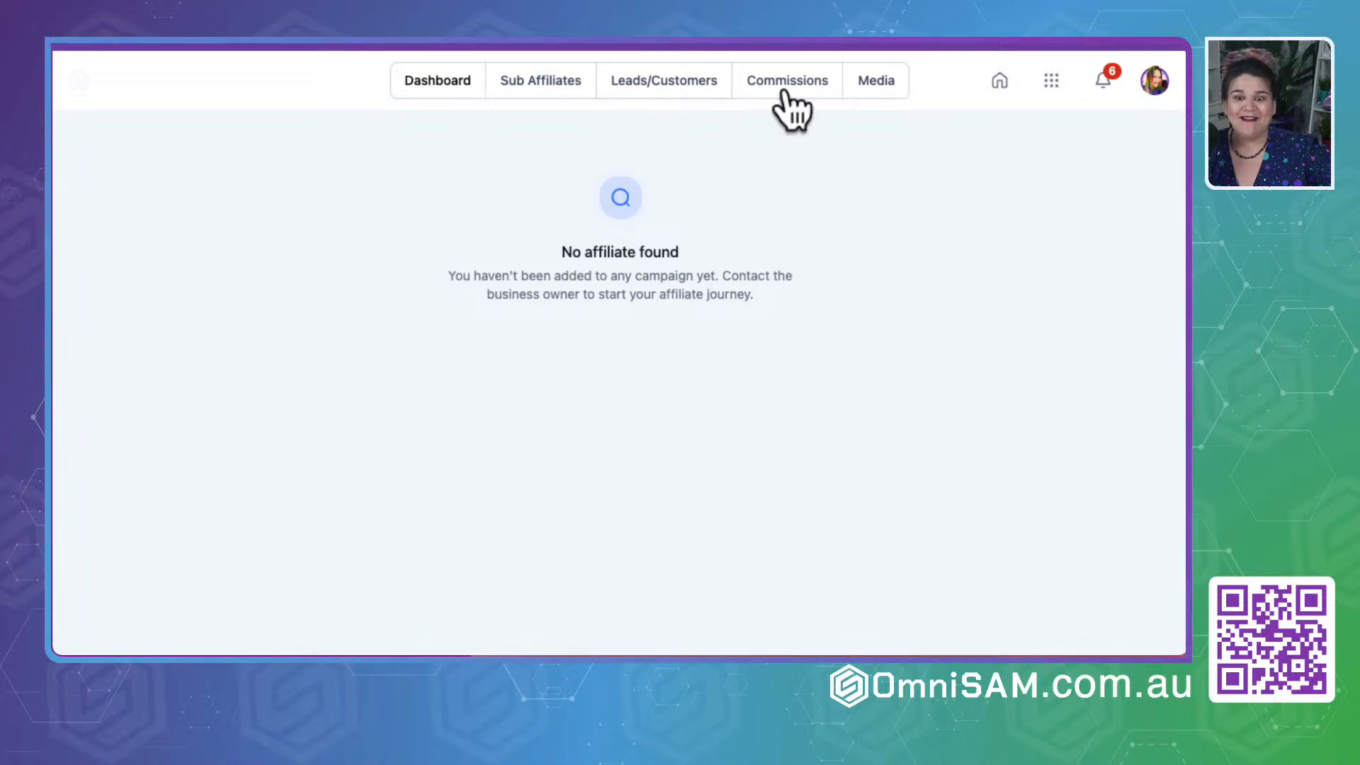
{"action": "left_click", "coordinate": [891, 87]}
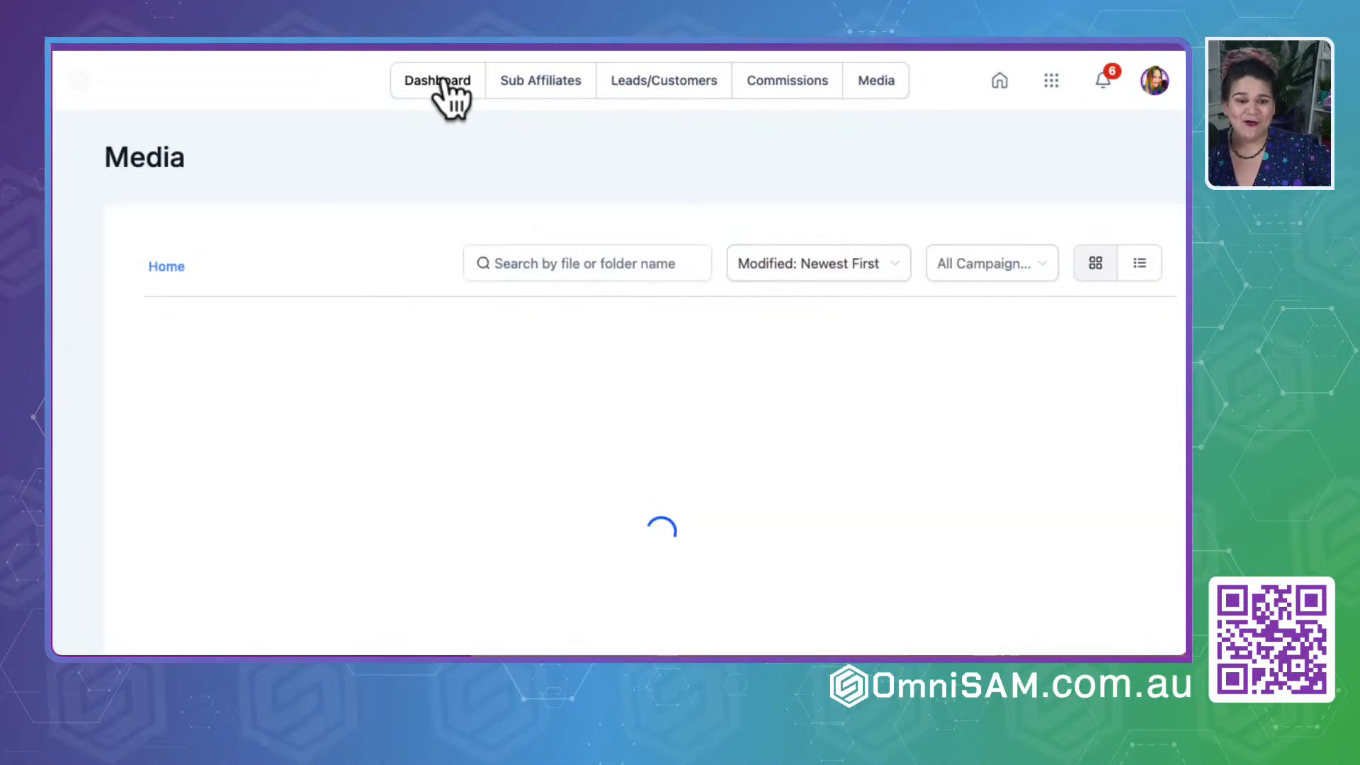
{"action": "left_click", "coordinate": [444, 81]}
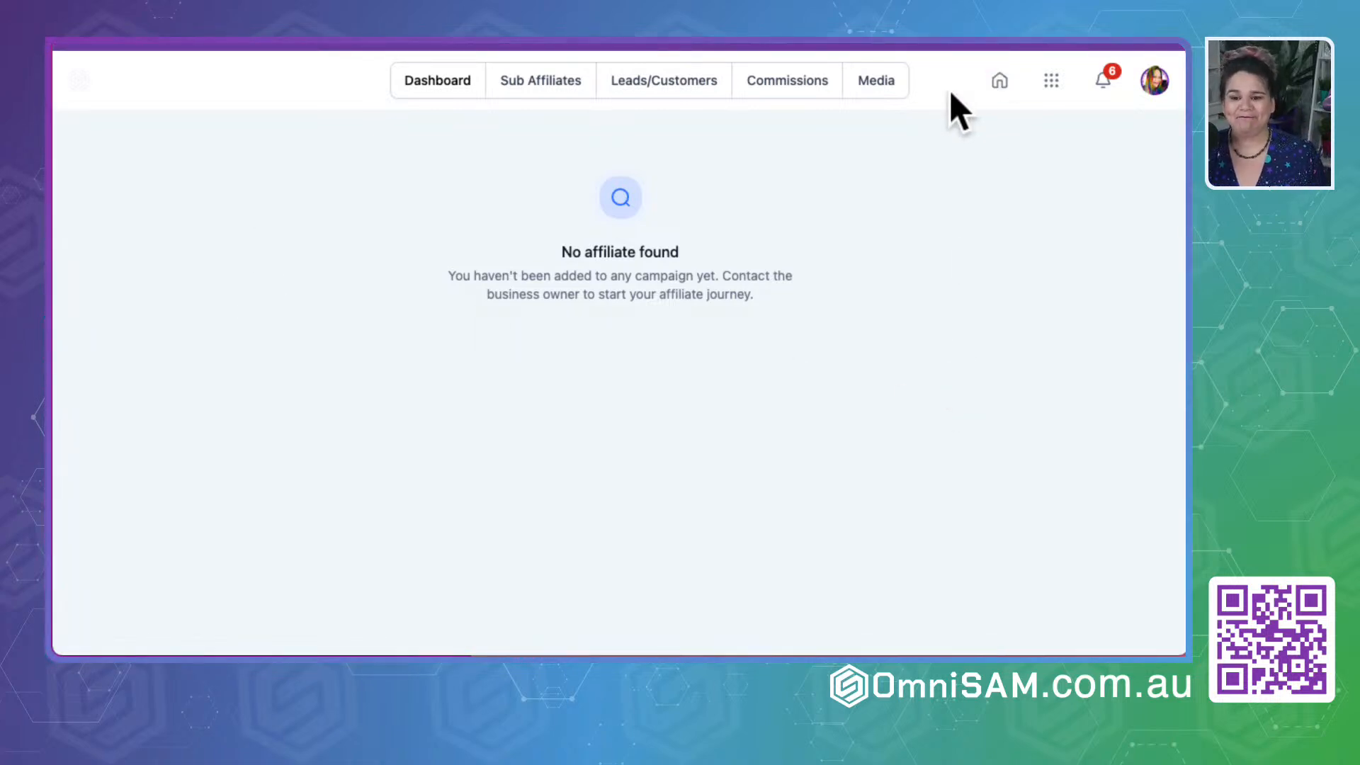
- Look at the portal's app switcher and the account menu options, closing each one
{"action": "left_click", "coordinate": [1053, 83]}
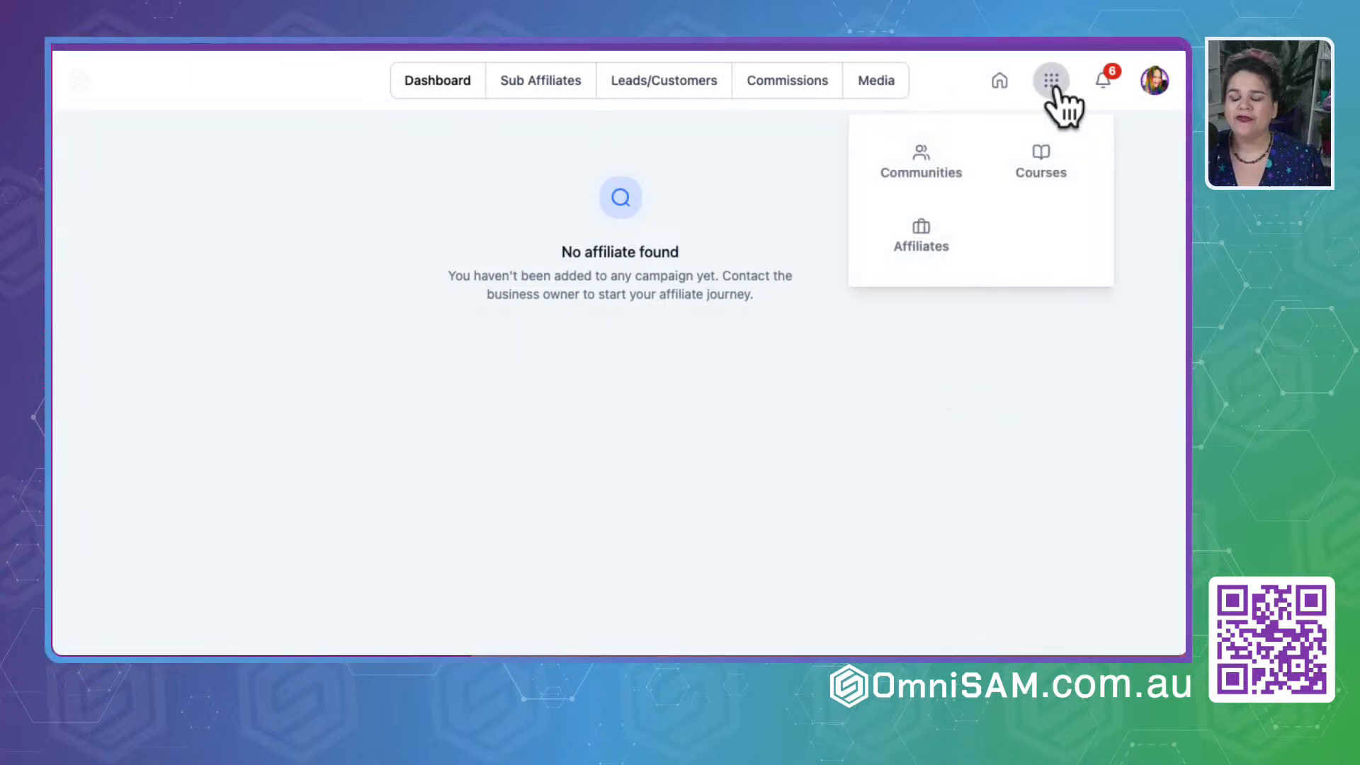
{"action": "left_click", "coordinate": [198, 87]}
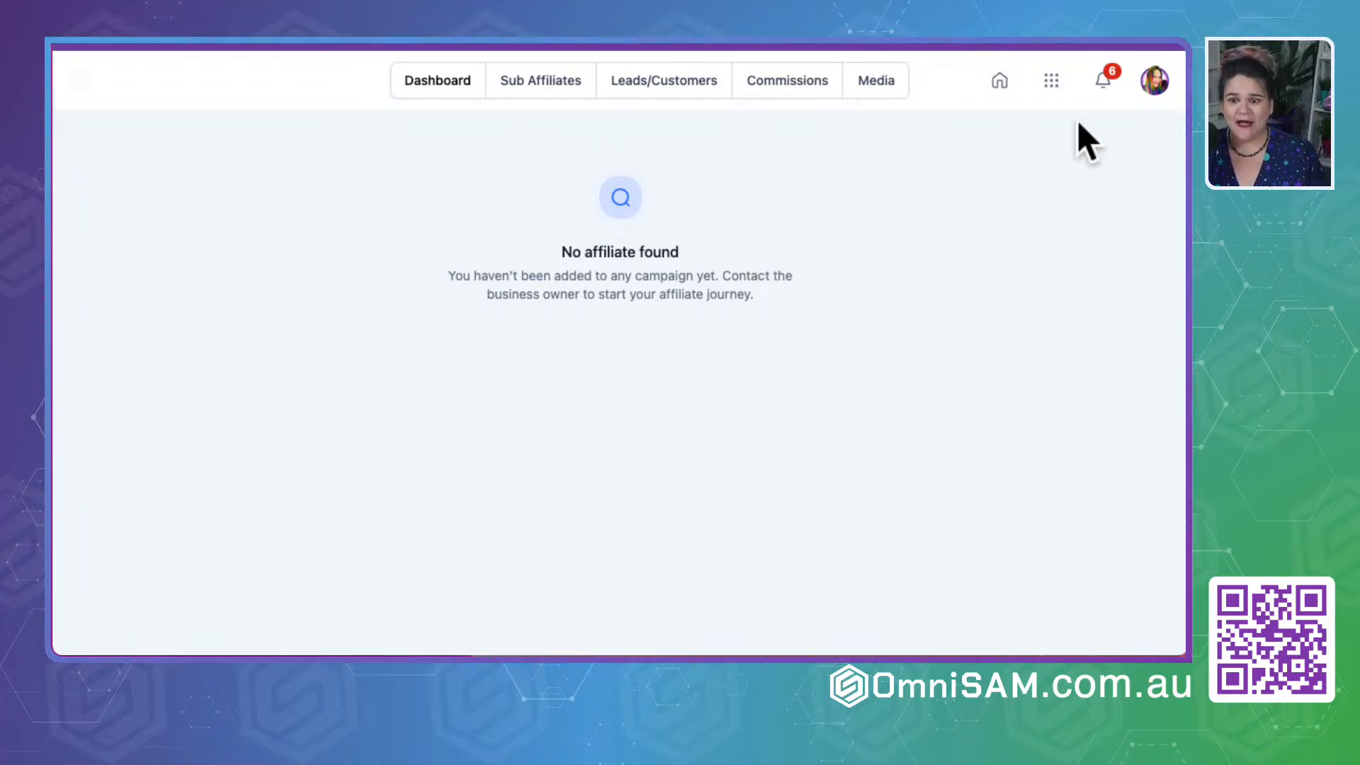
{"action": "left_click", "coordinate": [1155, 82]}
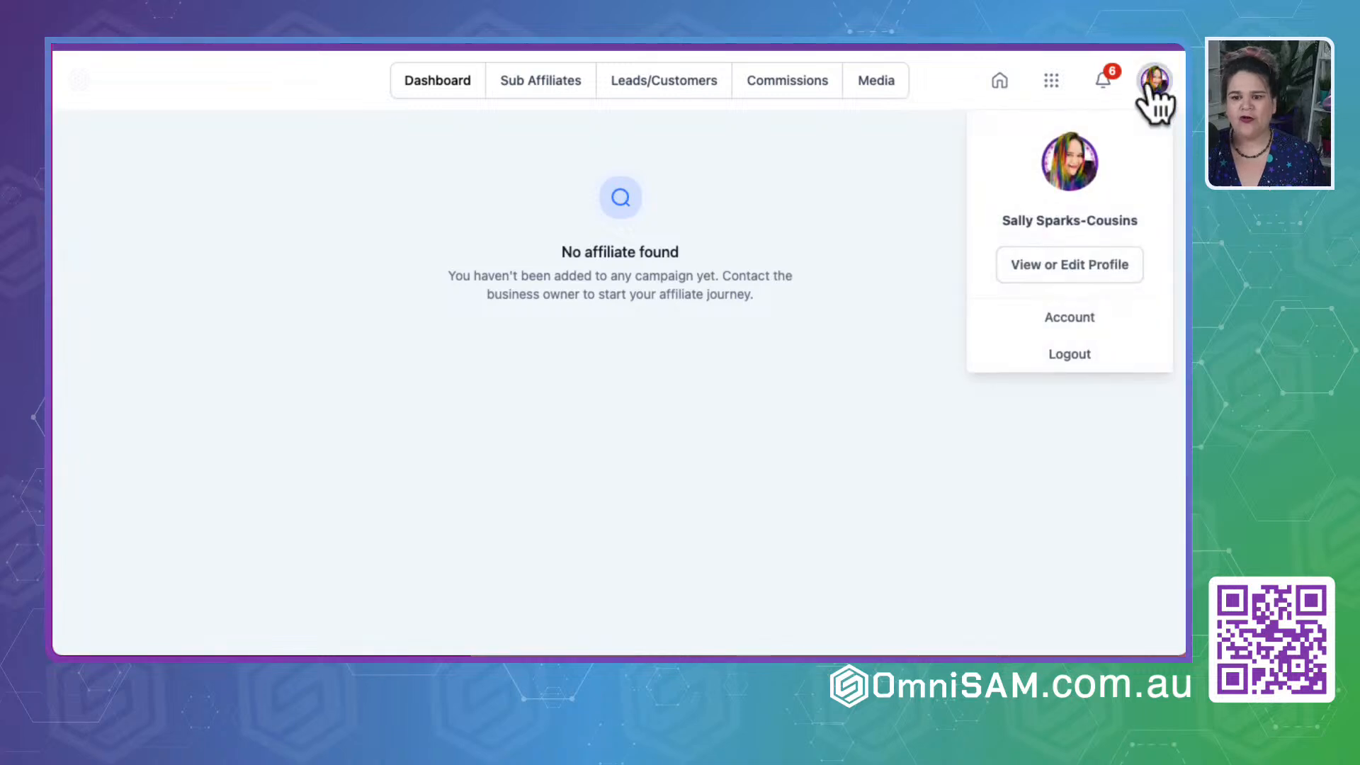
{"action": "left_click", "coordinate": [693, 337]}
- Switch to Communities and look over the GSD by OmniSAM group's discussion page and its information card
{"action": "left_click", "coordinate": [1051, 81]}
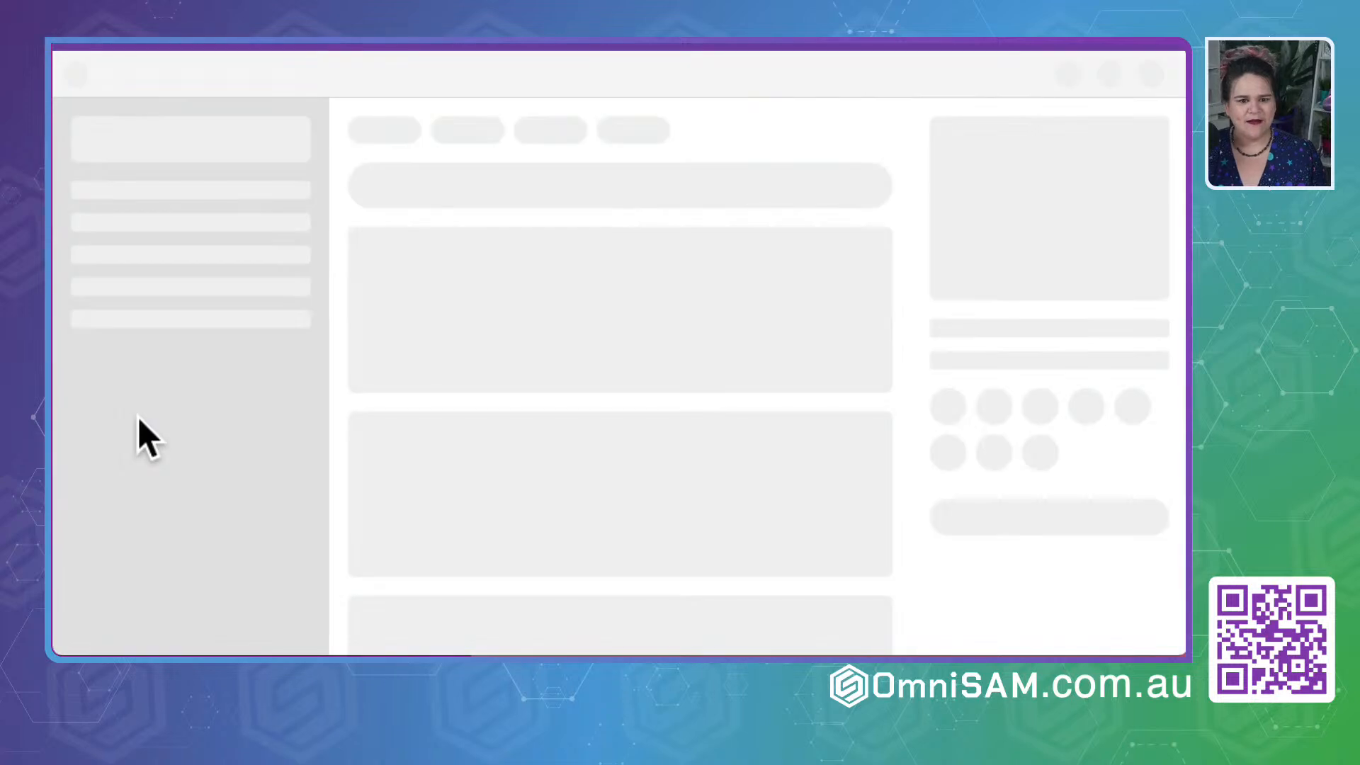
{"action": "scroll", "coordinate": [1063, 453], "scroll_direction": "down", "scroll_amount": 5}
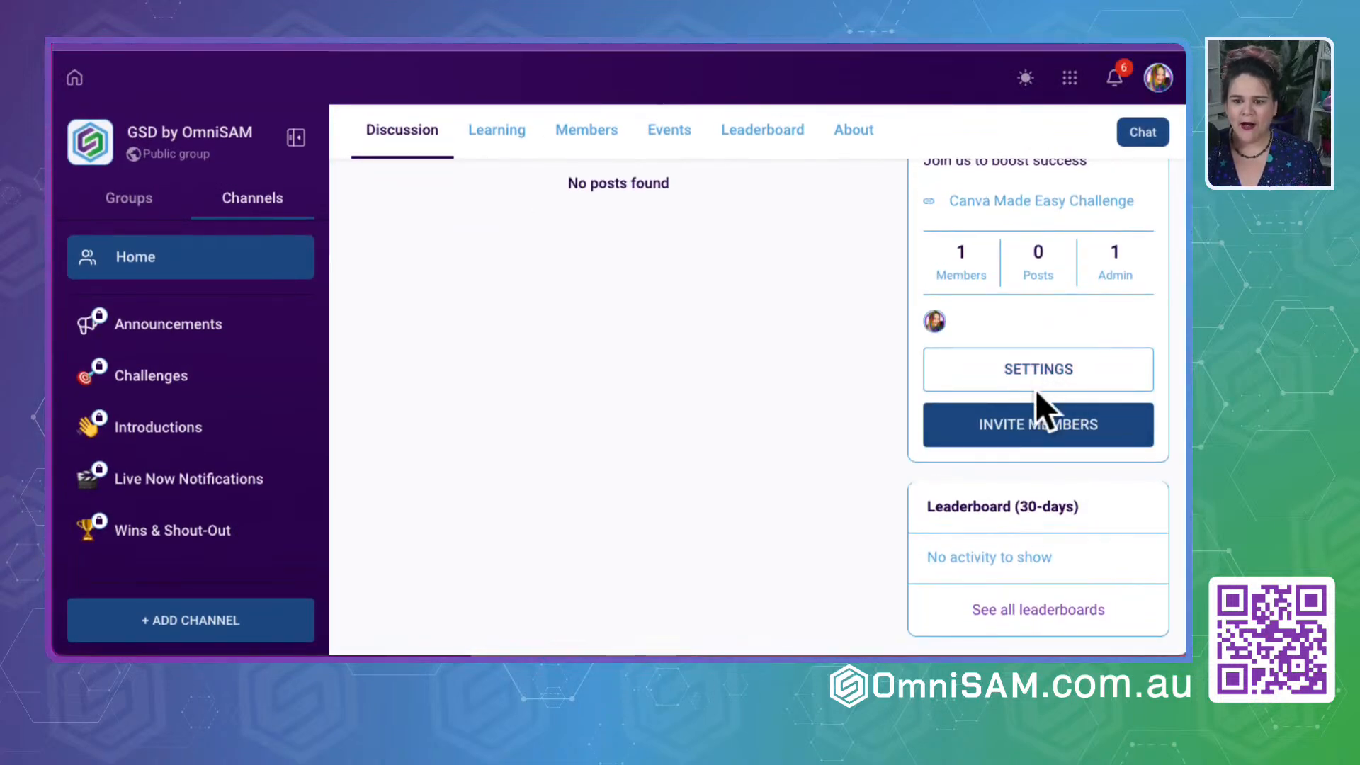
{"action": "scroll", "coordinate": [658, 368], "scroll_direction": "up", "scroll_amount": 5}
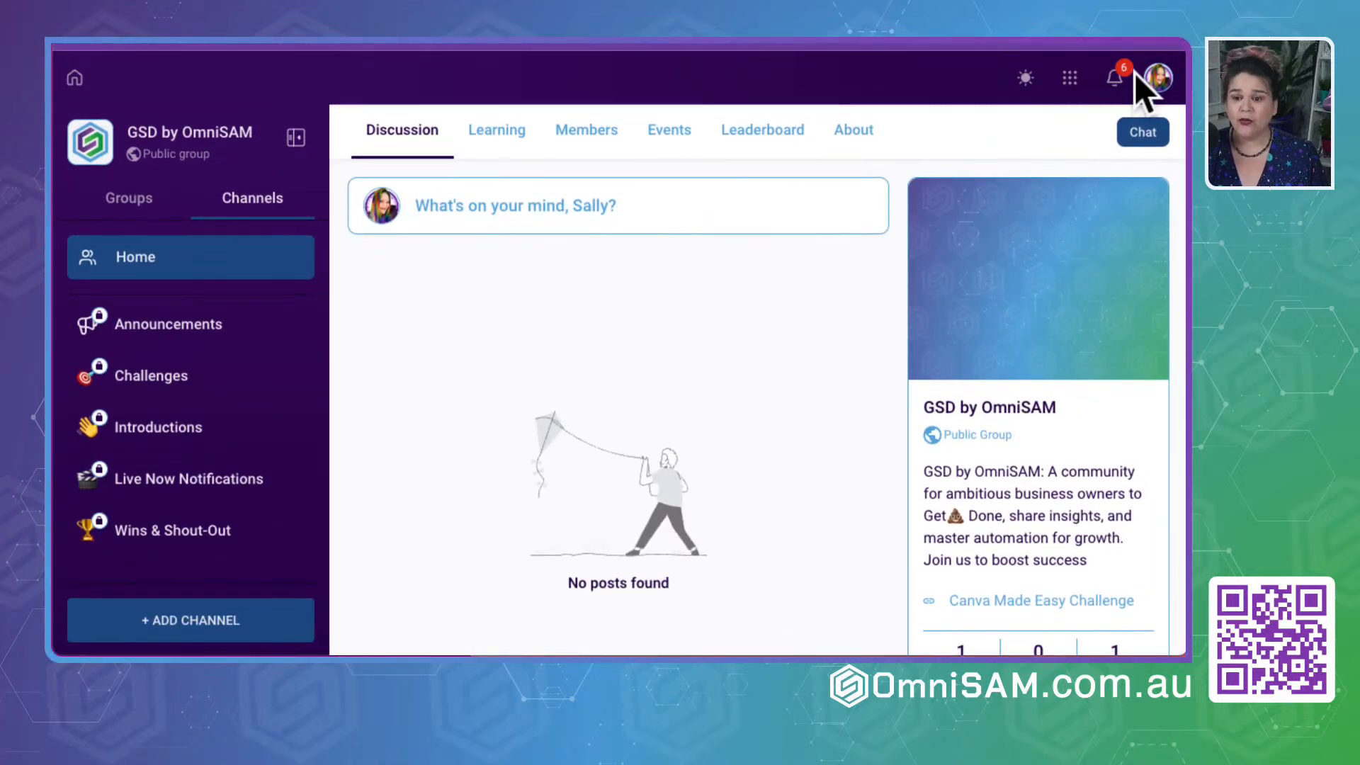
- Look through the notifications and open the group's pending member requests from a join request
{"action": "left_click", "coordinate": [1114, 77]}
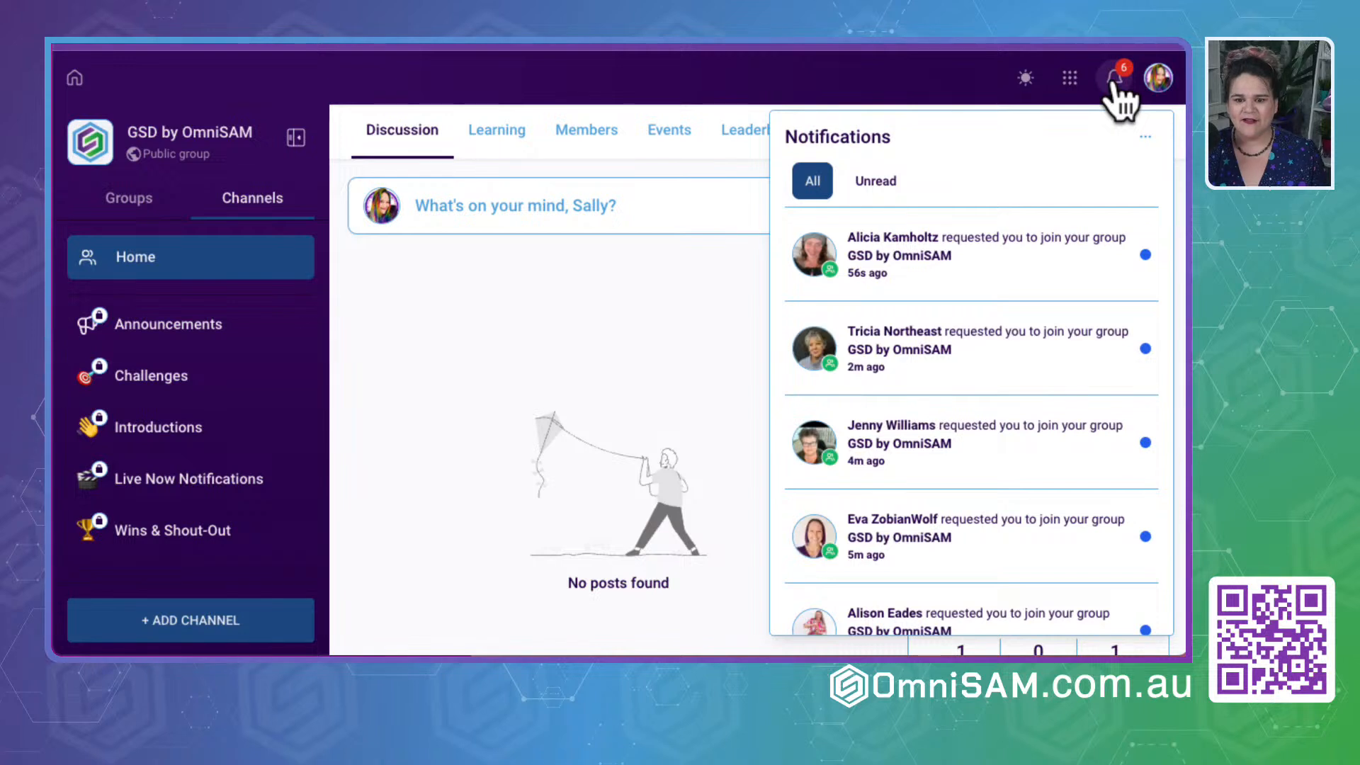
{"action": "scroll", "coordinate": [995, 294], "scroll_direction": "down", "scroll_amount": 2}
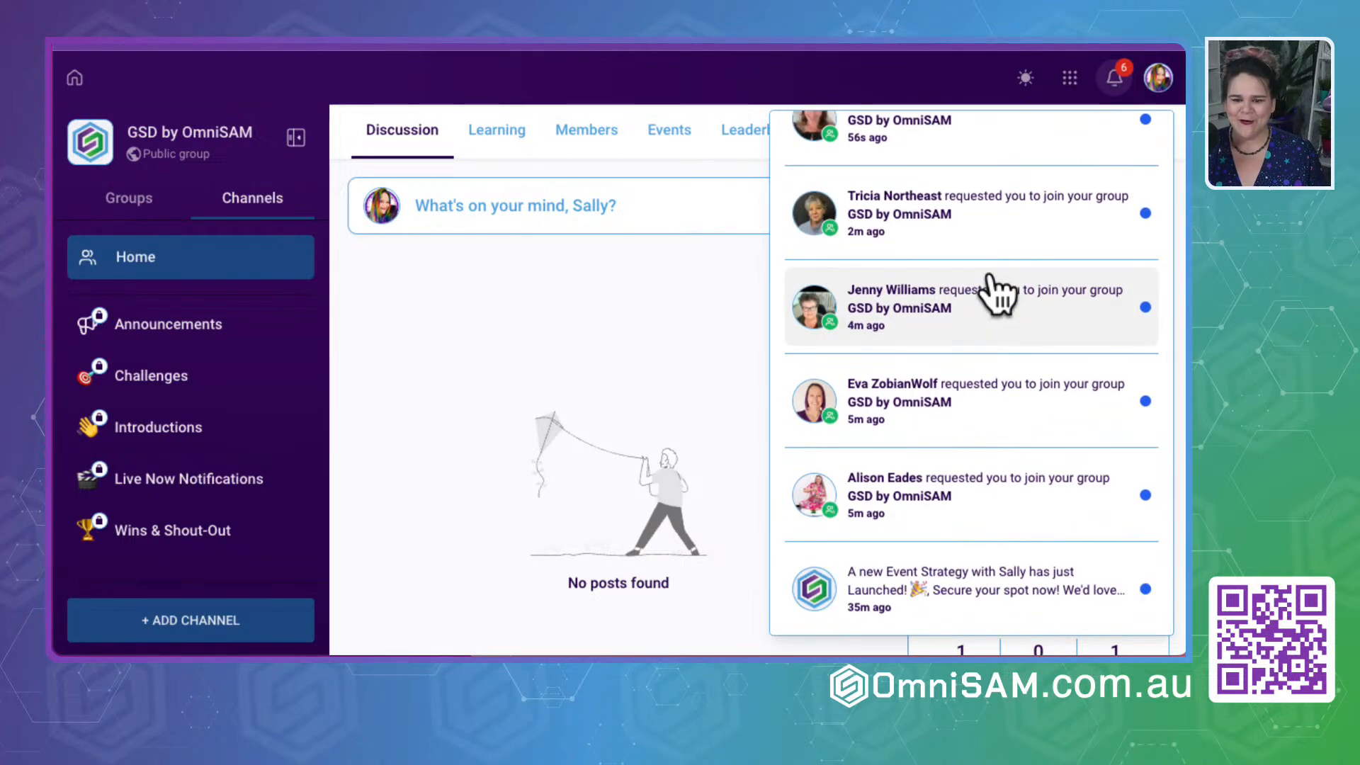
{"action": "left_click", "coordinate": [1011, 535]}
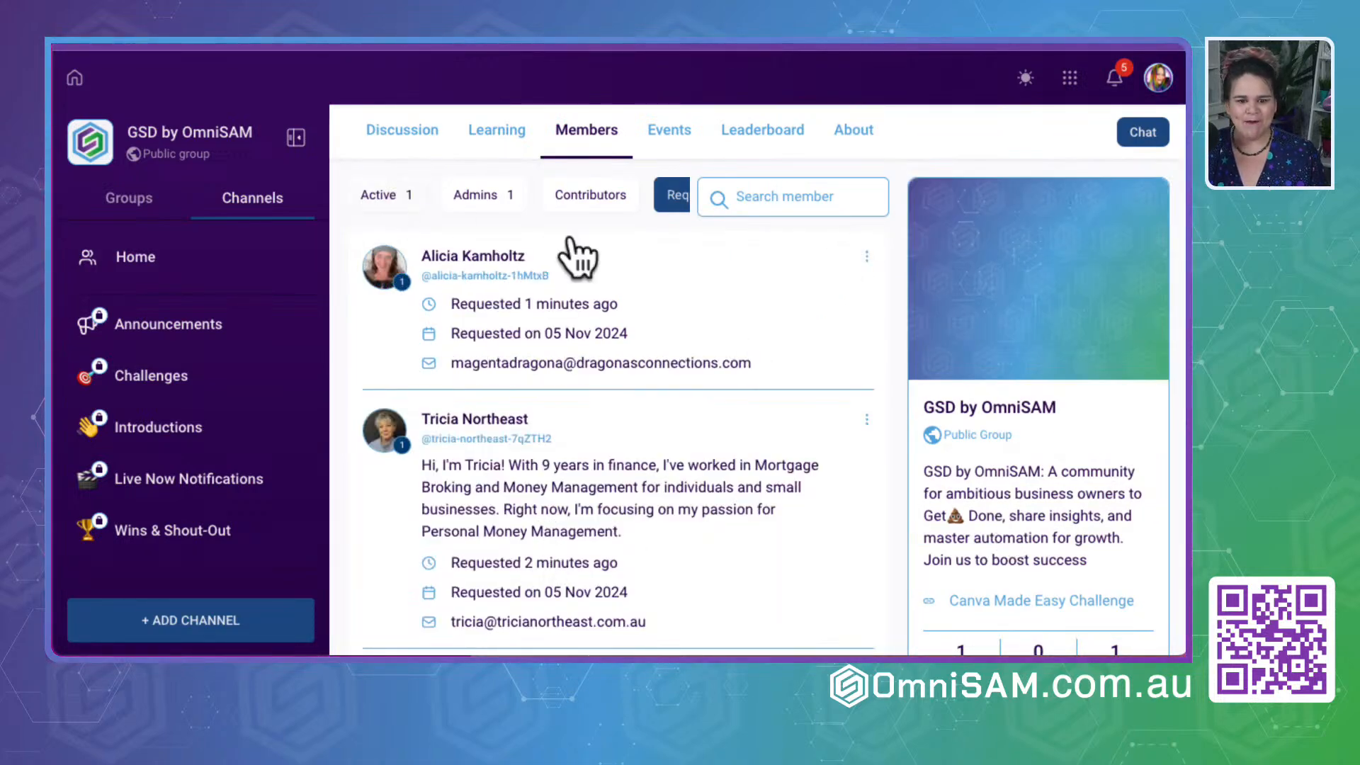
- Review the pending member requests, highlighting the newest applicant's email and reading through to the oldest request
{"action": "left_click_drag", "start_coordinate": [453, 364], "coordinate": [811, 372]}
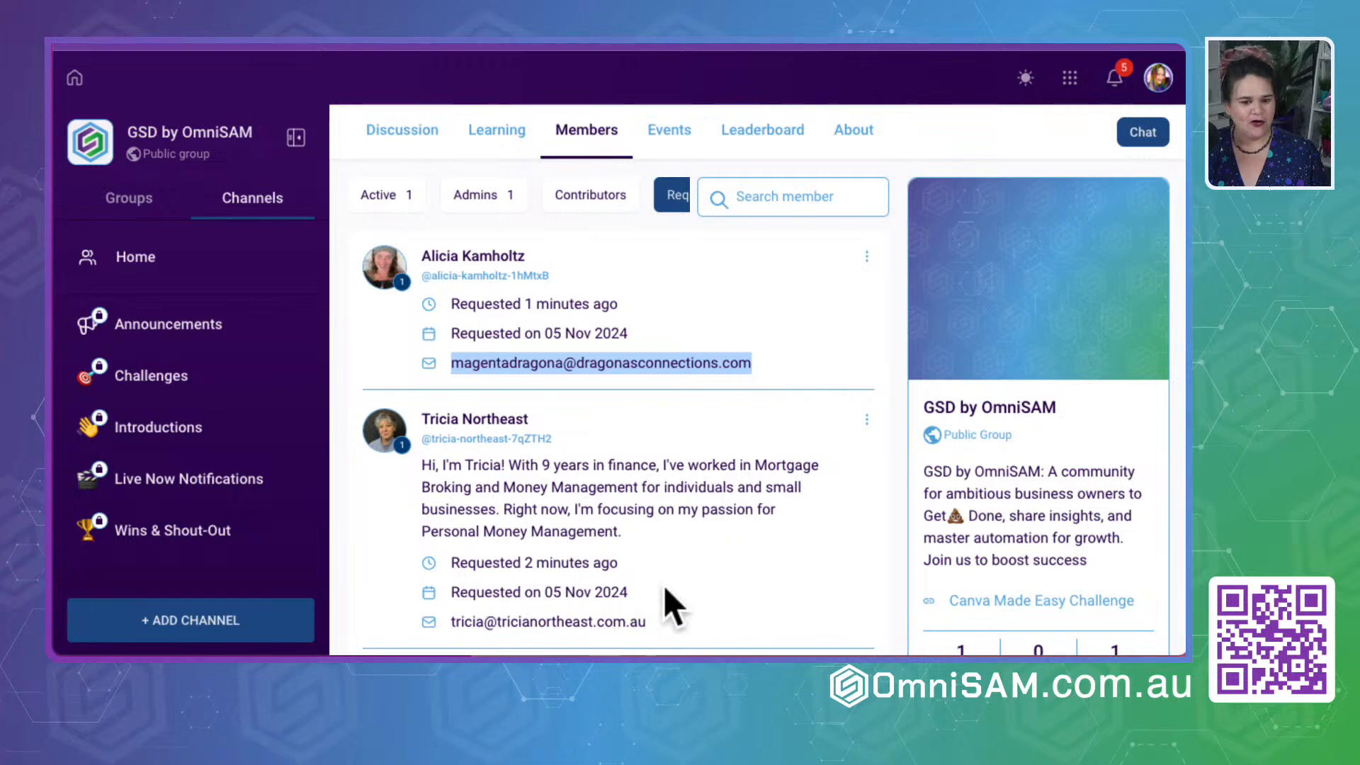
{"action": "scroll", "coordinate": [724, 571], "scroll_direction": "down", "scroll_amount": 5}
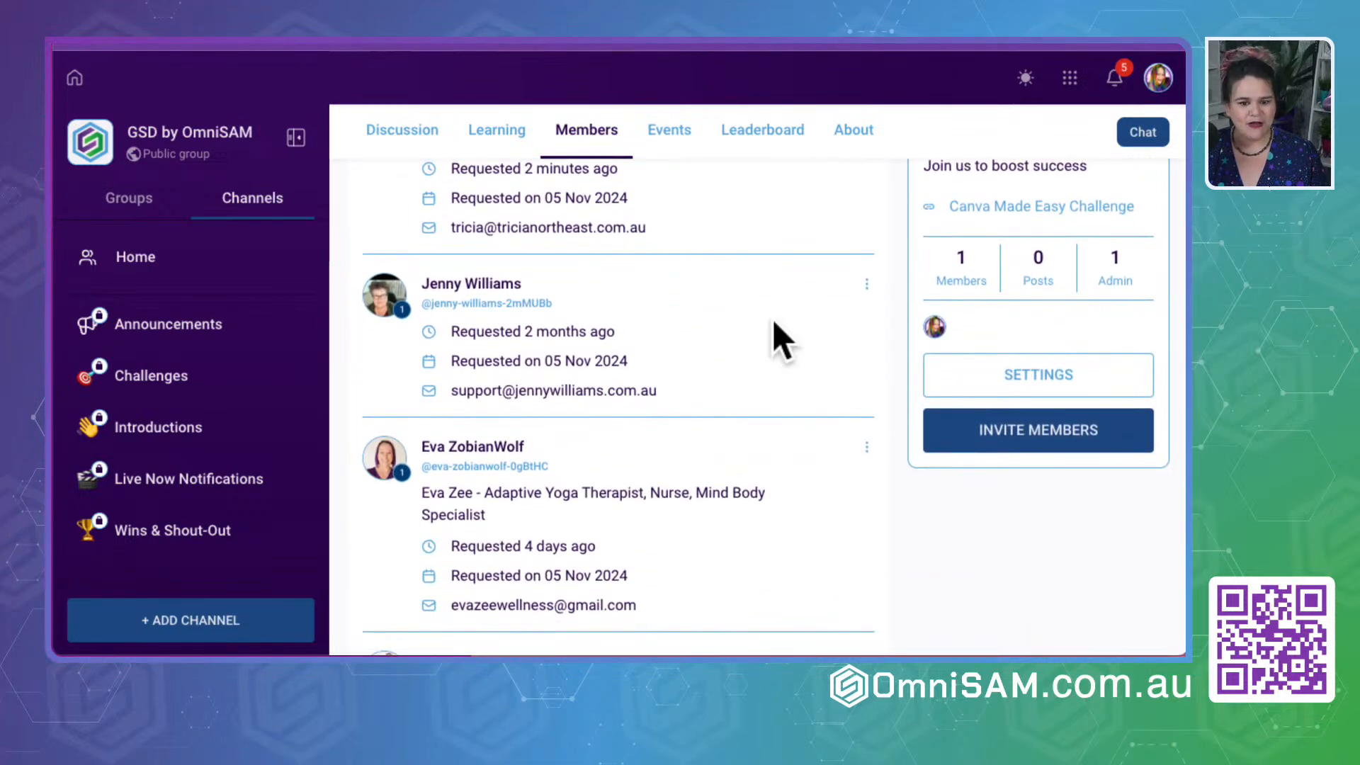
{"action": "scroll", "coordinate": [772, 320], "scroll_direction": "down", "scroll_amount": 3}
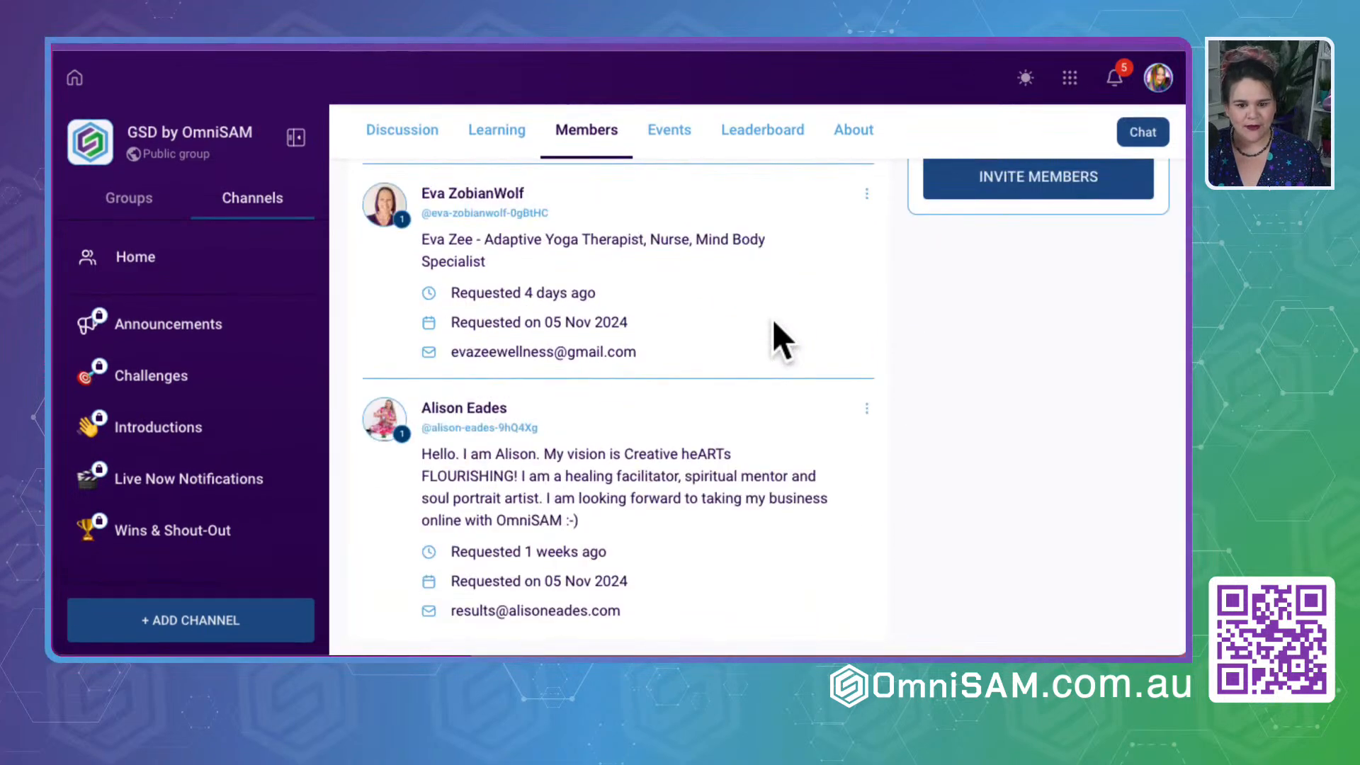
{"action": "scroll", "coordinate": [774, 338], "scroll_direction": "up", "scroll_amount": 8}
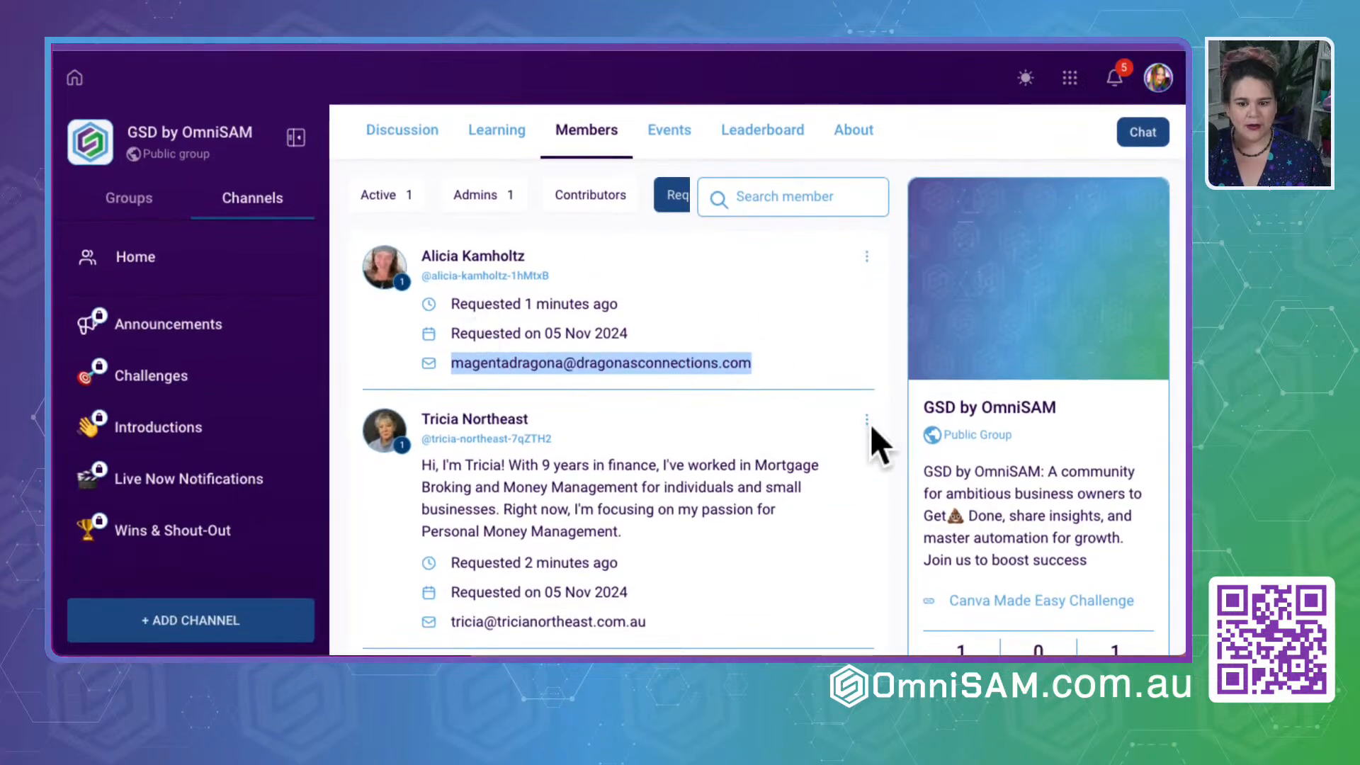
- Read the newest applicant's membership answers and approve their request to join the group
{"action": "left_click", "coordinate": [866, 255]}
{"action": "mouse_move", "coordinate": [797, 188]}
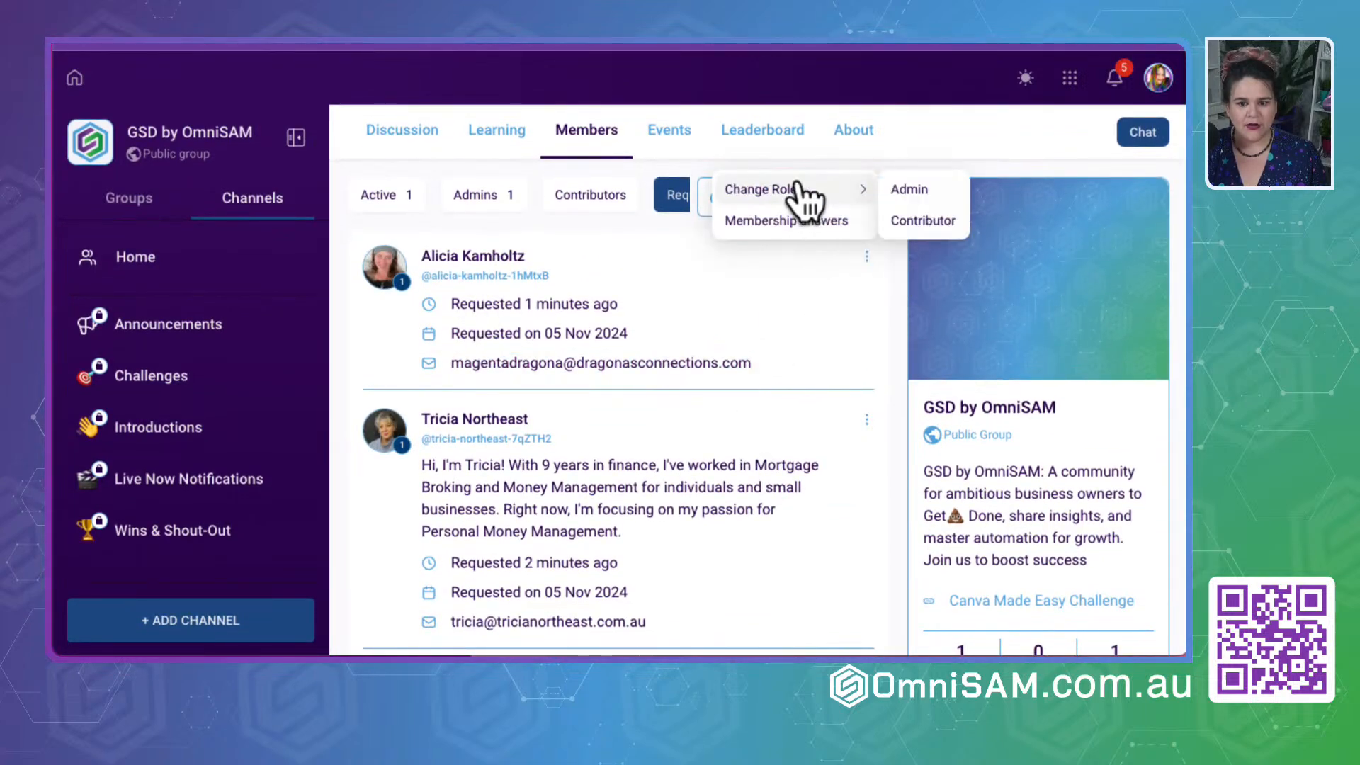
{"action": "left_click", "coordinate": [796, 221]}
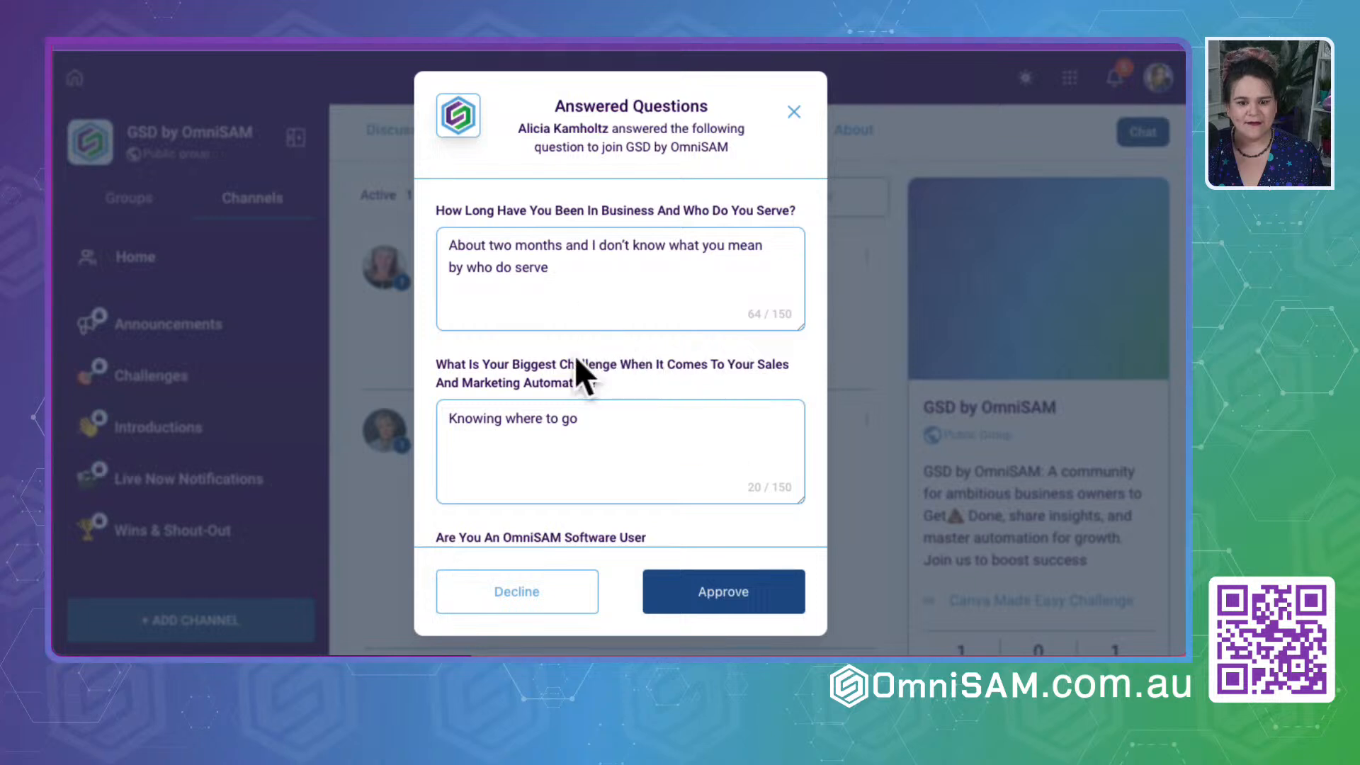
{"action": "scroll", "coordinate": [555, 430], "scroll_direction": "down", "scroll_amount": 3}
{"action": "scroll", "coordinate": [554, 427], "scroll_direction": "up", "scroll_amount": 3}
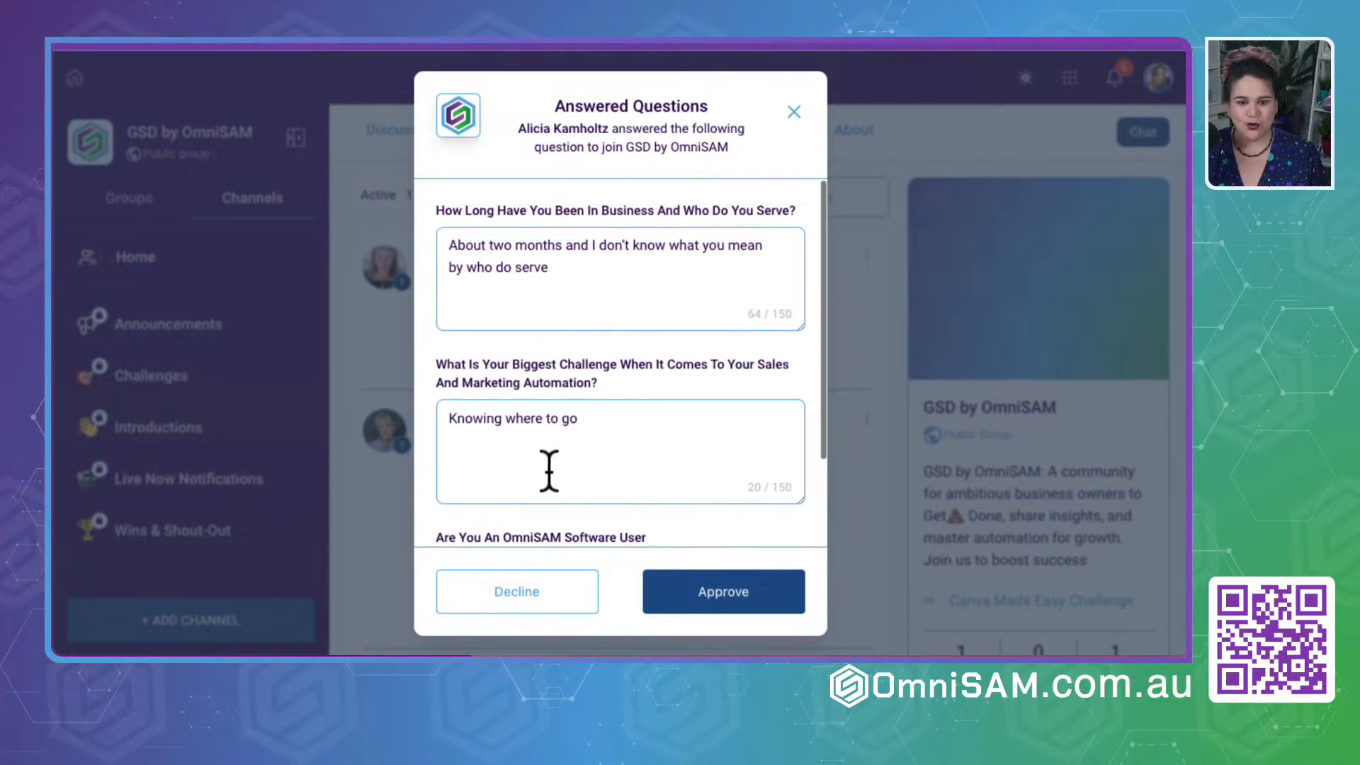
{"action": "scroll", "coordinate": [549, 471], "scroll_direction": "down", "scroll_amount": 2}
{"action": "scroll", "coordinate": [549, 485], "scroll_direction": "up", "scroll_amount": 2}
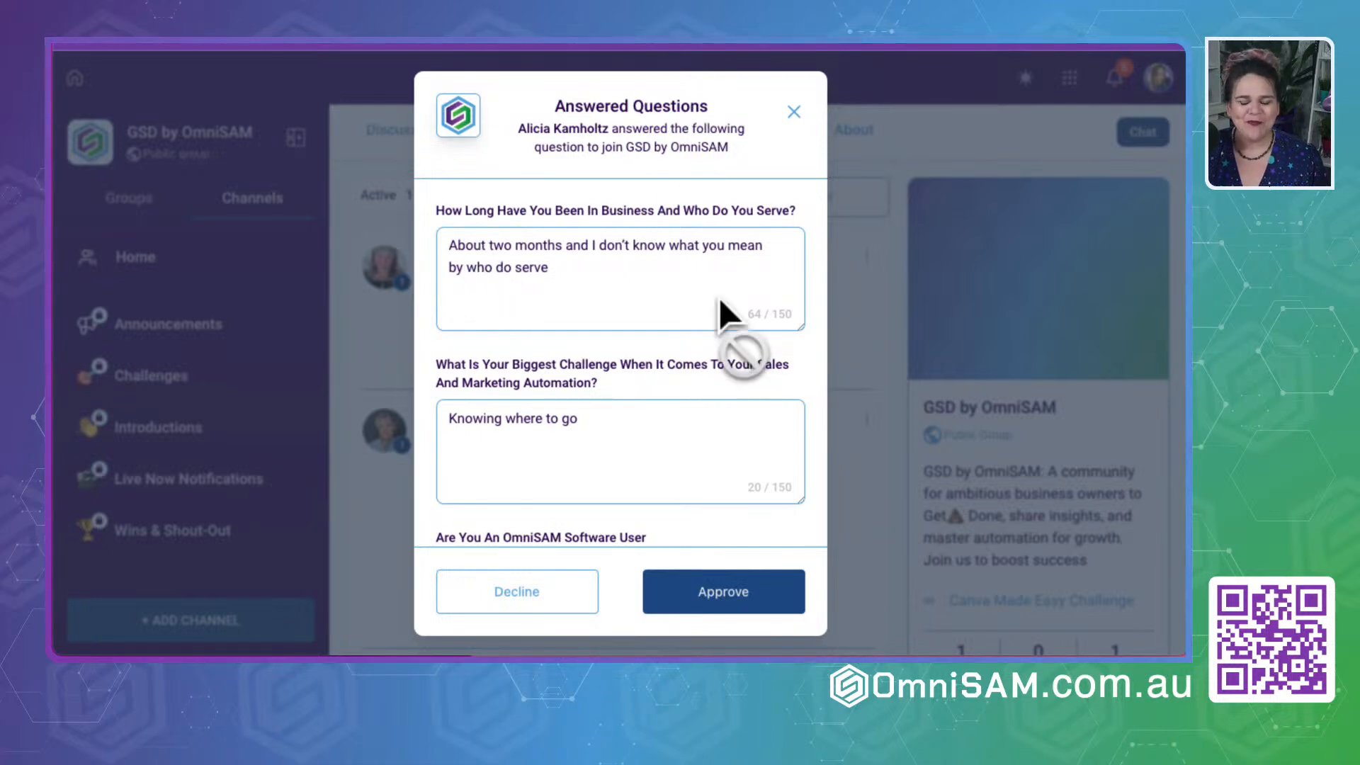
{"action": "left_click", "coordinate": [714, 578]}
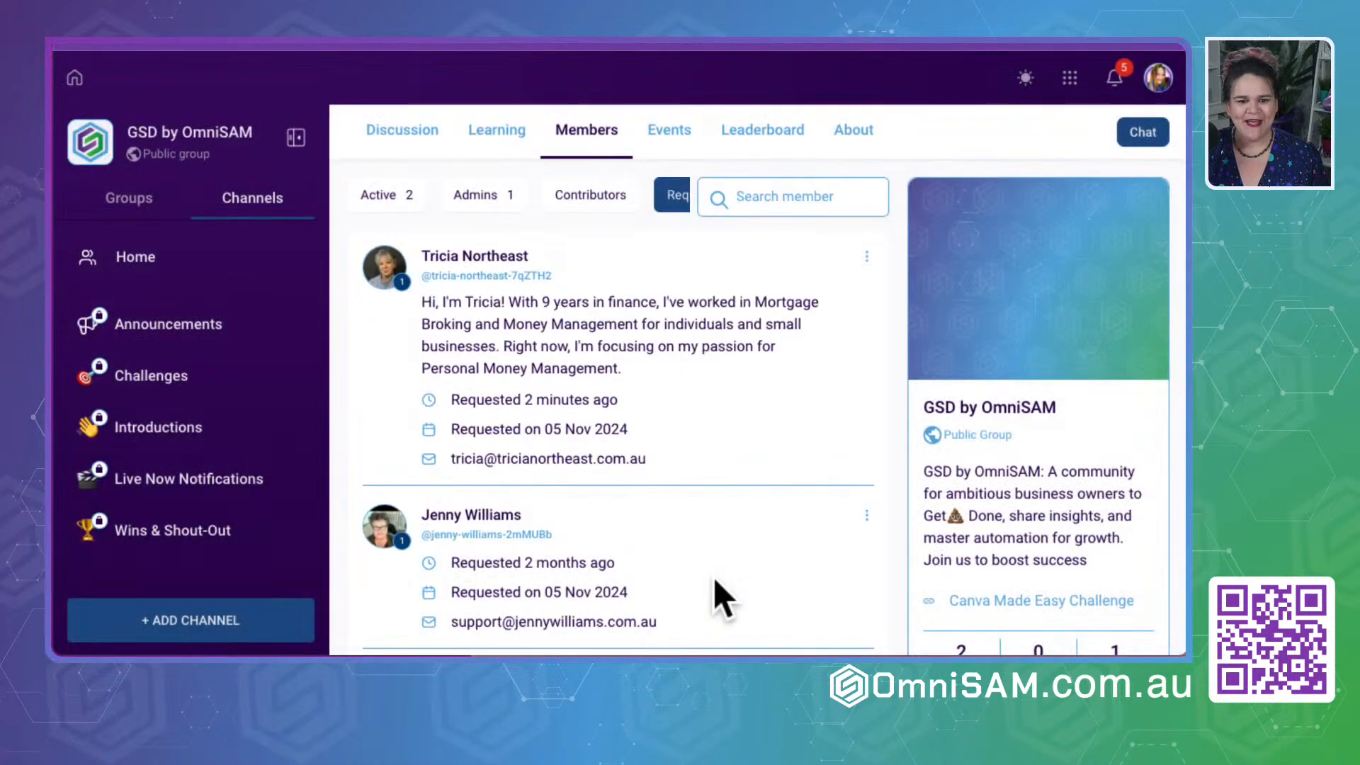
- Read the membership answers of the applicant focused on personal money management and approve their request
{"action": "left_click", "coordinate": [866, 256]}
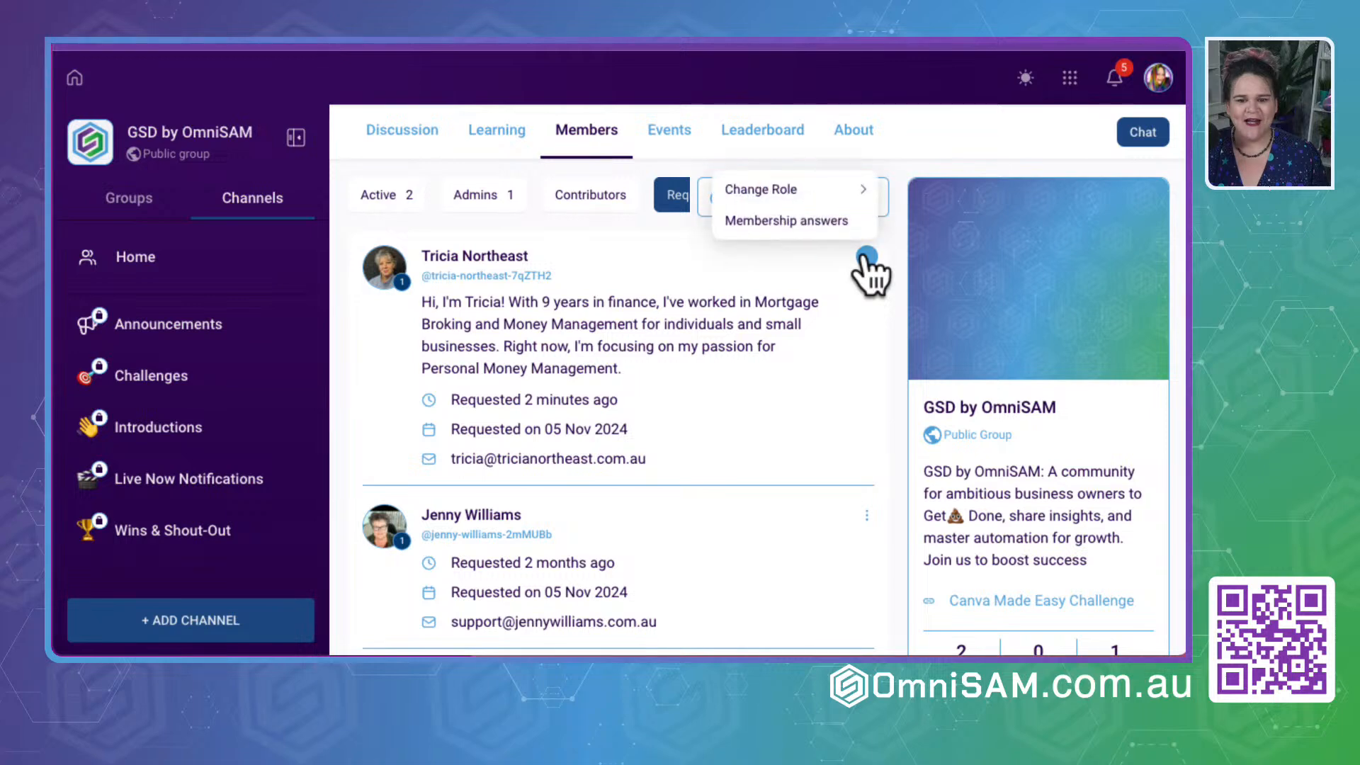
{"action": "left_click", "coordinate": [796, 221]}
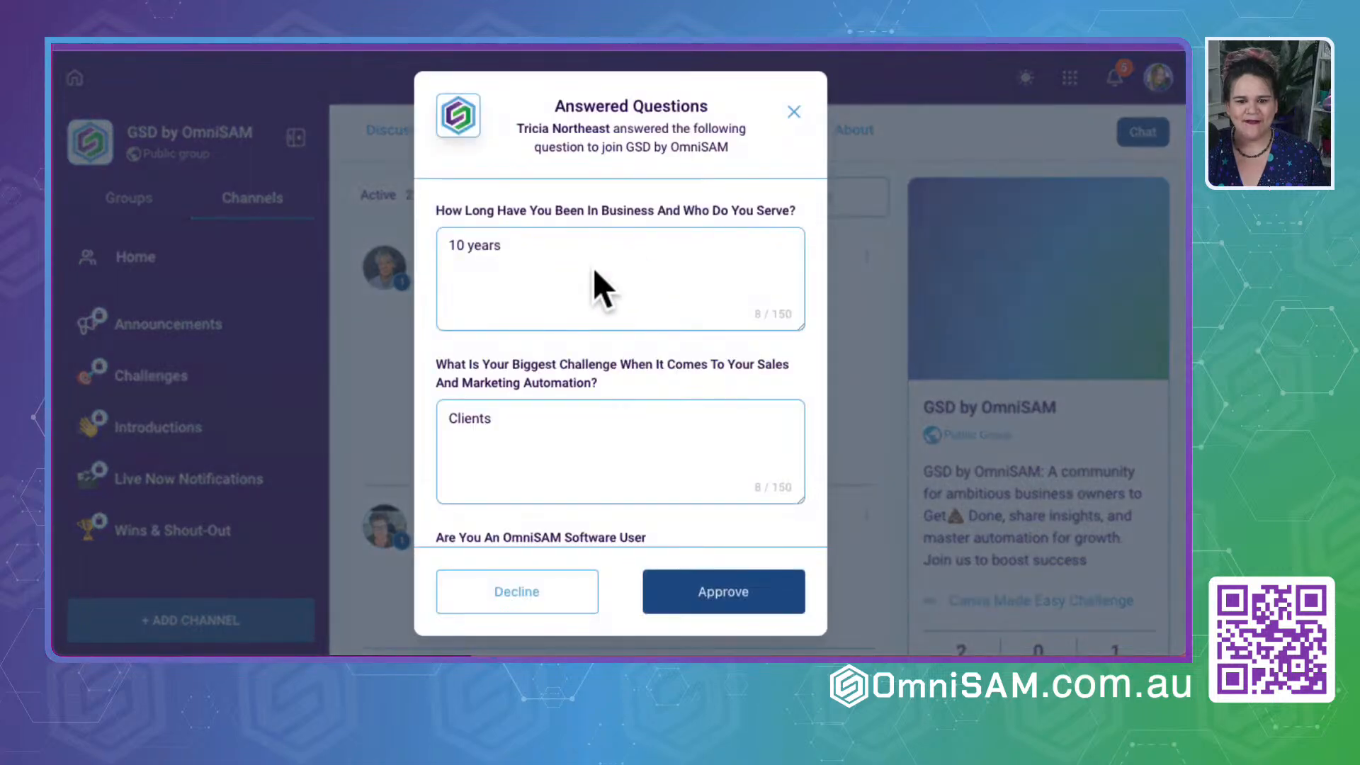
{"action": "scroll", "coordinate": [575, 272], "scroll_direction": "down", "scroll_amount": 2}
{"action": "left_click", "coordinate": [725, 587]}
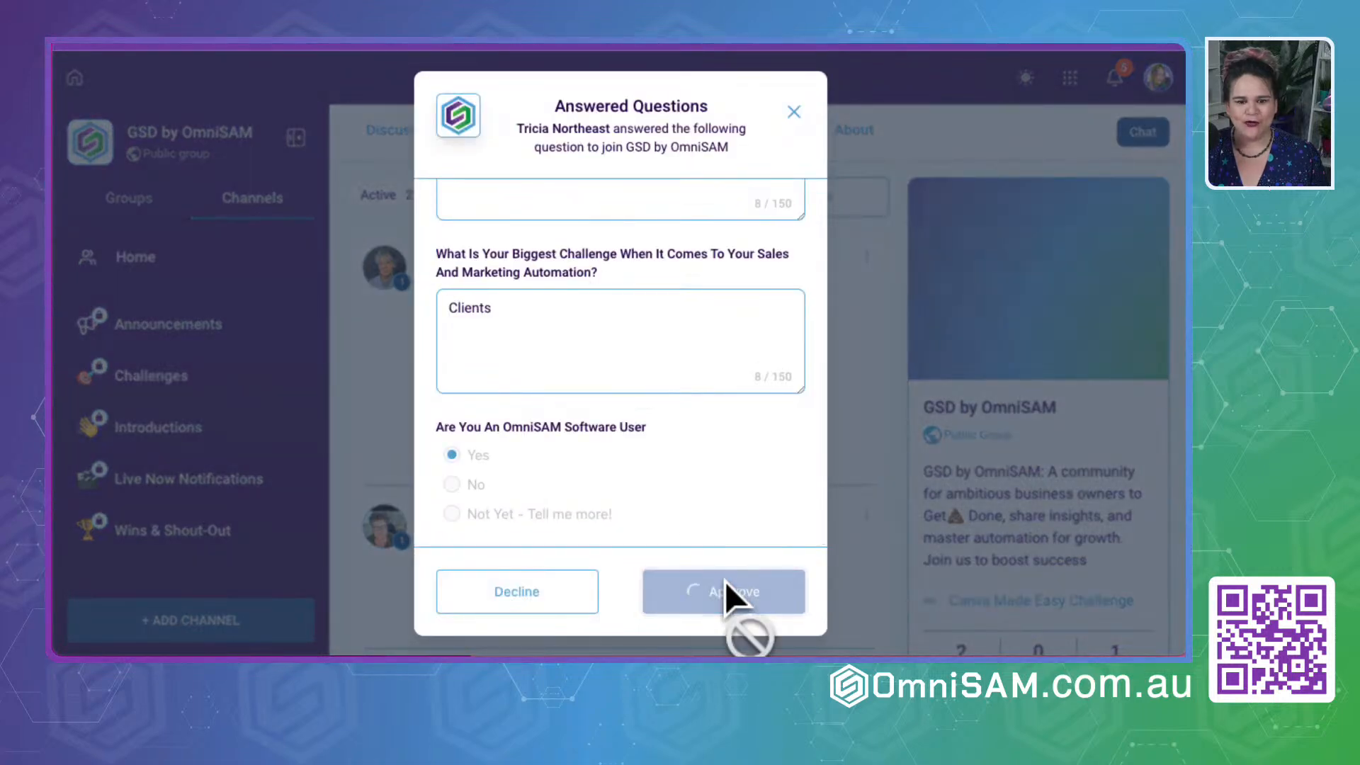
- Read the membership answers of the applicant who requested 2 months ago and approve their request
{"action": "left_click", "coordinate": [867, 256]}
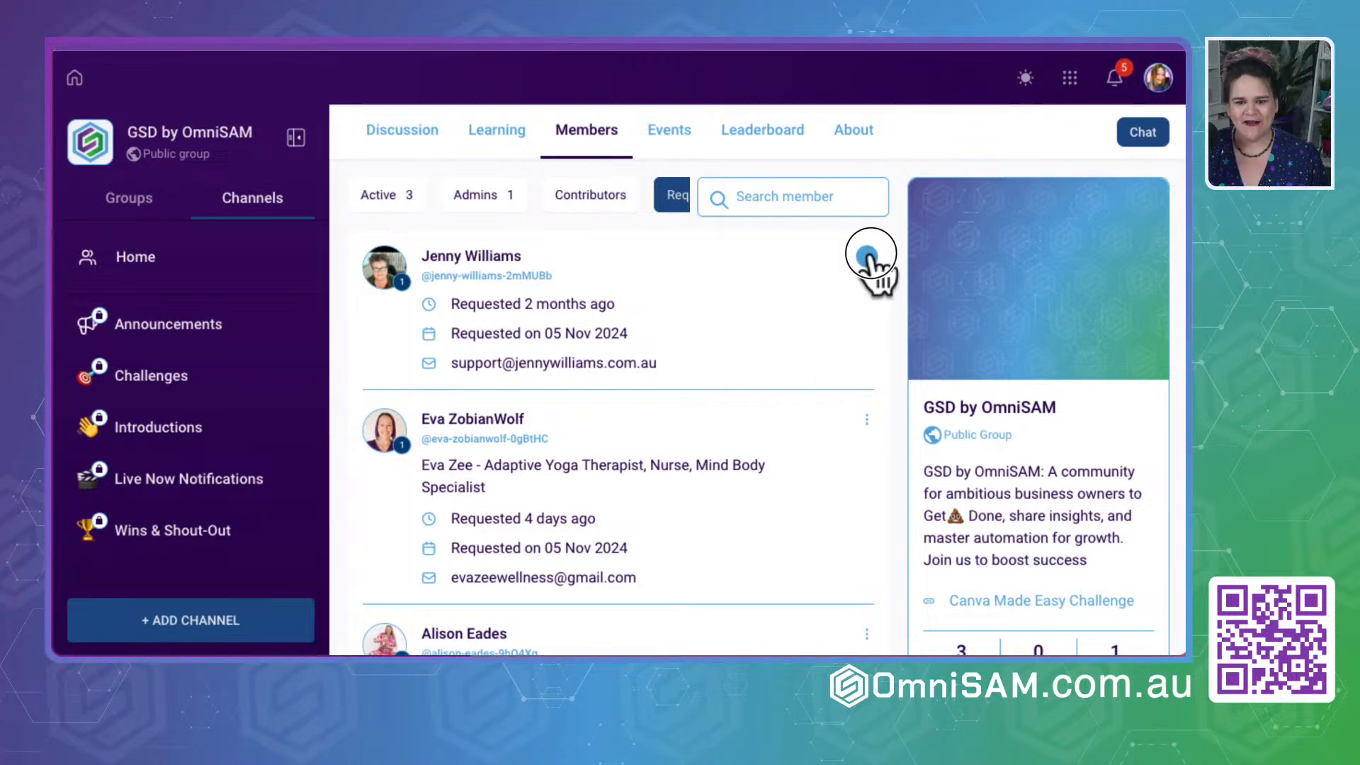
{"action": "left_click", "coordinate": [788, 222]}
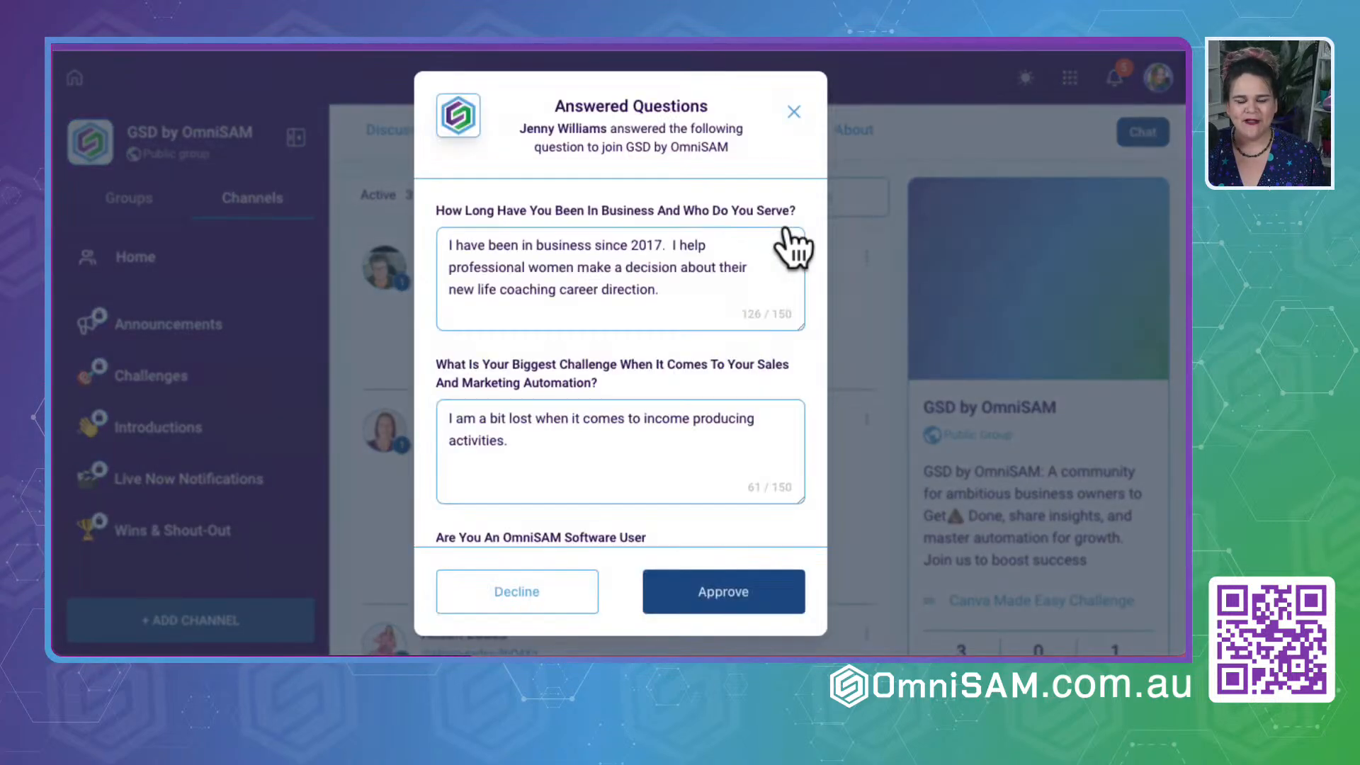
{"action": "scroll", "coordinate": [531, 458], "scroll_direction": "down", "scroll_amount": 3}
{"action": "left_click", "coordinate": [719, 598]}
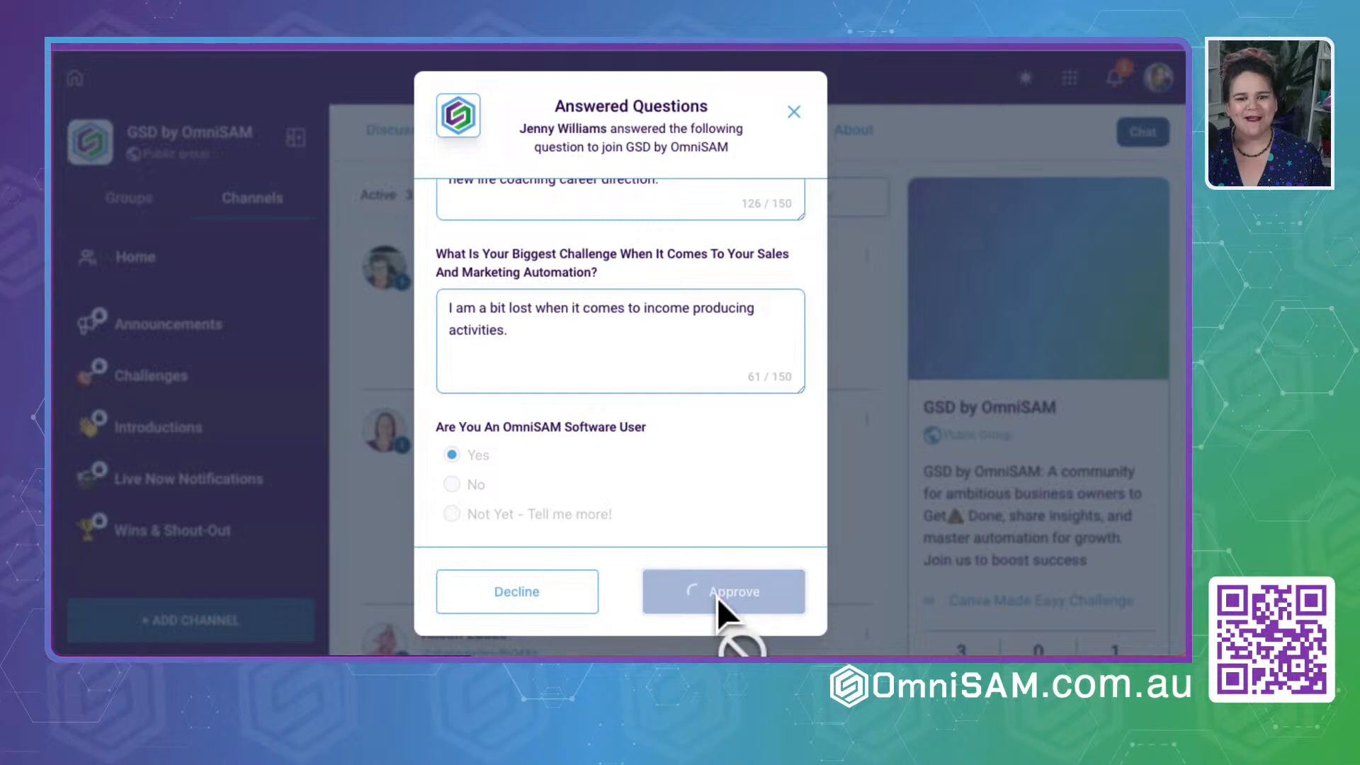
- Read the adaptive yoga therapist's membership answers and approve their request to join
{"action": "left_click", "coordinate": [867, 256]}
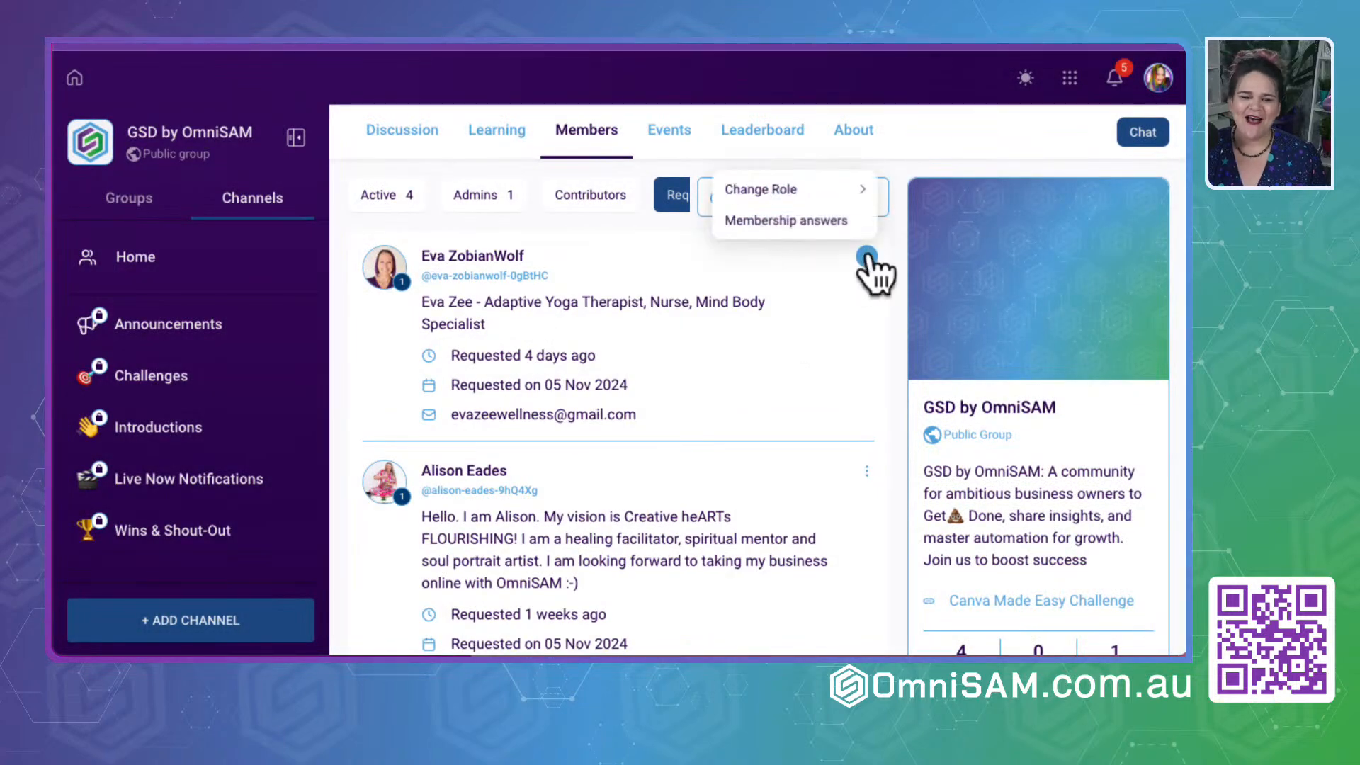
{"action": "left_click", "coordinate": [808, 221]}
{"action": "scroll", "coordinate": [524, 354], "scroll_direction": "down", "scroll_amount": 2}
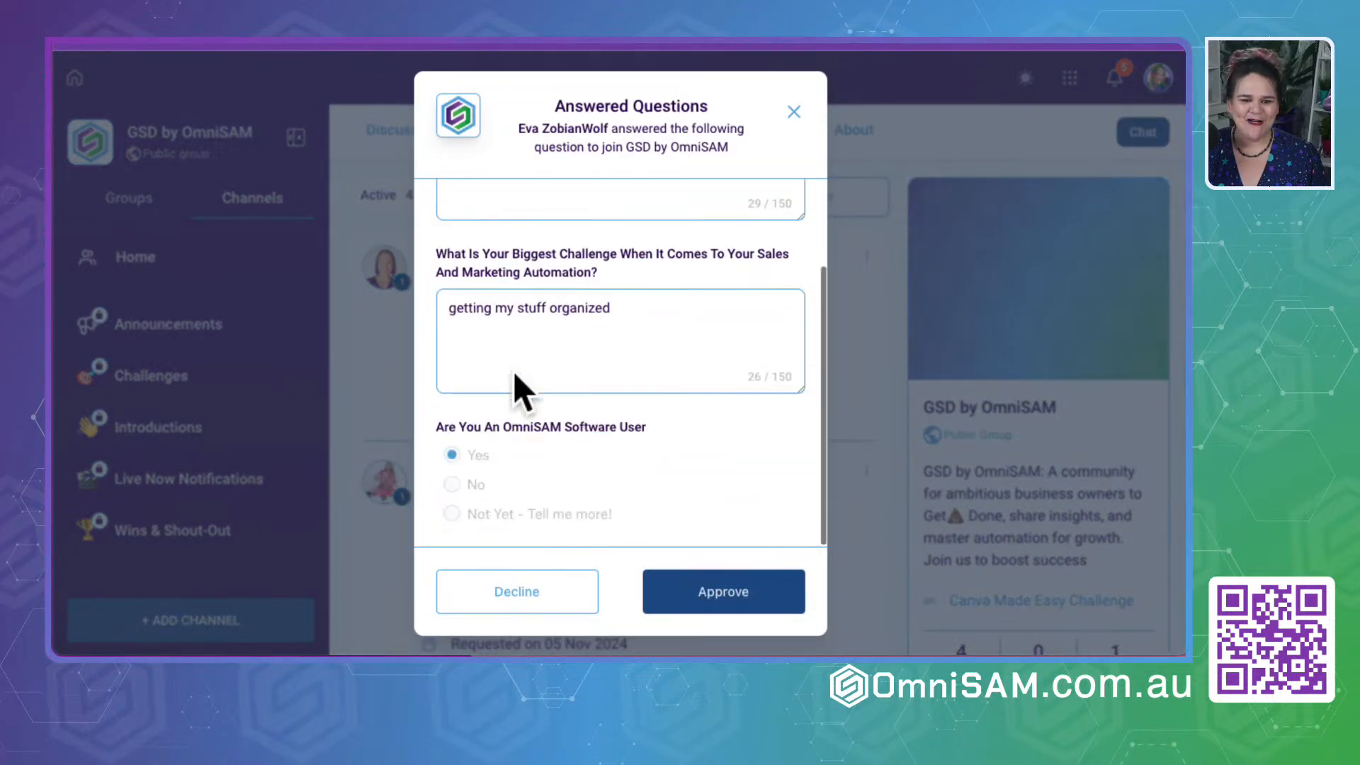
{"action": "left_click", "coordinate": [701, 606]}
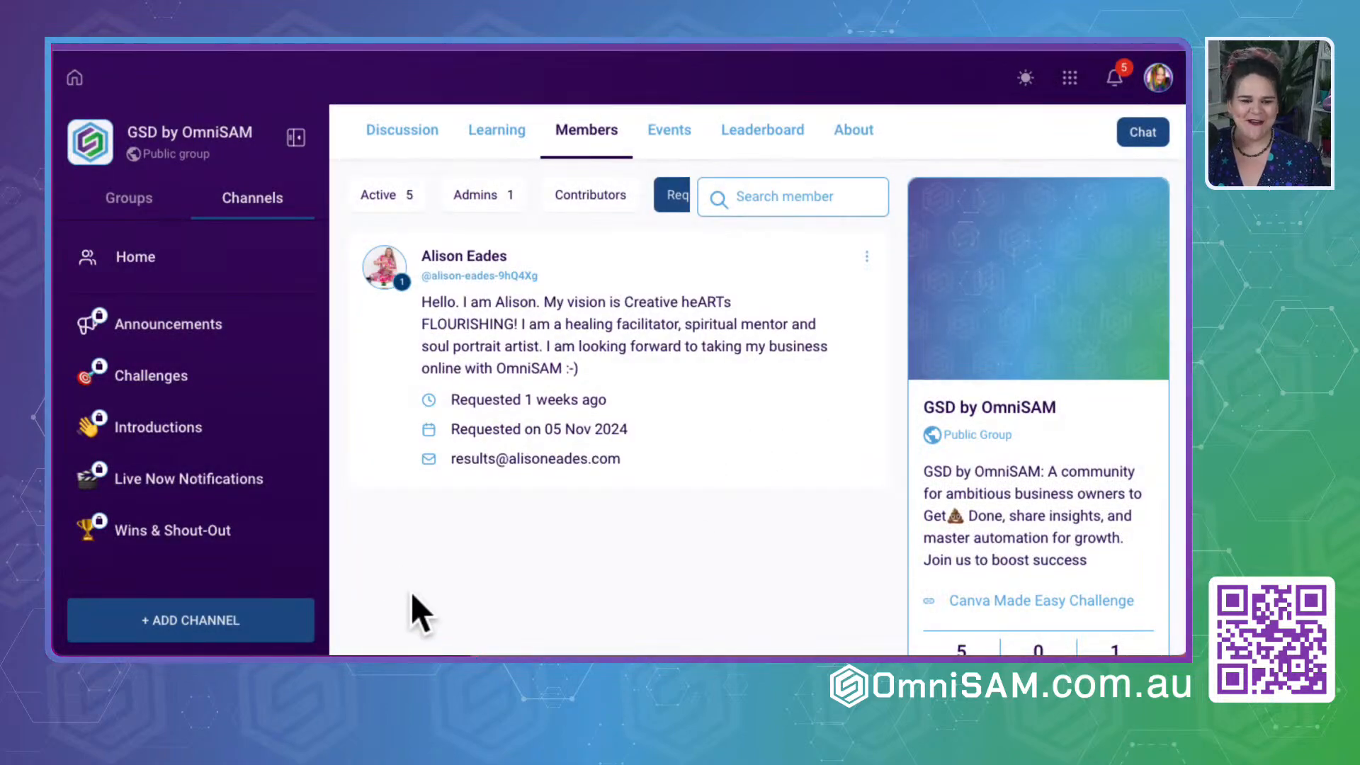
- Read the answers of the last pending applicant, the healing facilitator and soul portrait artist, and approve the request
{"action": "left_click", "coordinate": [866, 257]}
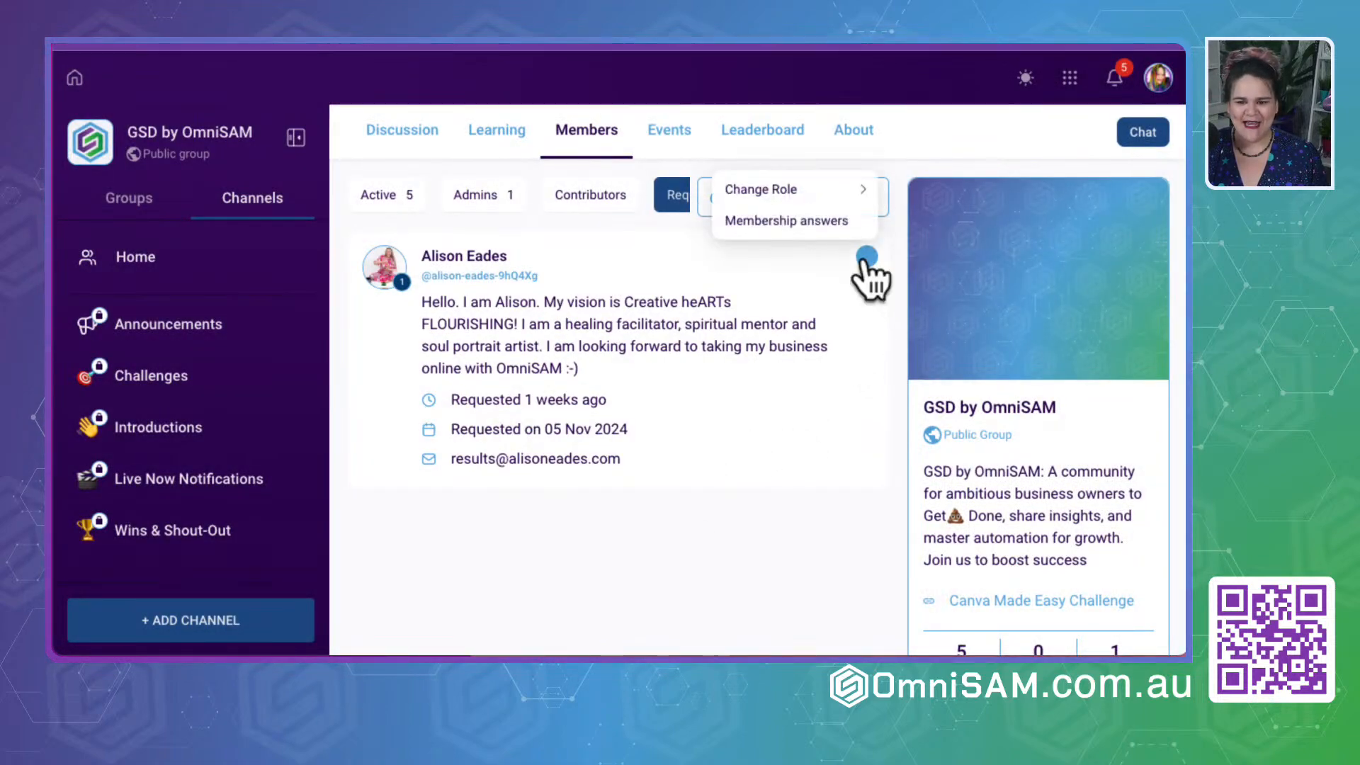
{"action": "left_click", "coordinate": [813, 221]}
{"action": "scroll", "coordinate": [708, 454], "scroll_direction": "down", "scroll_amount": 2}
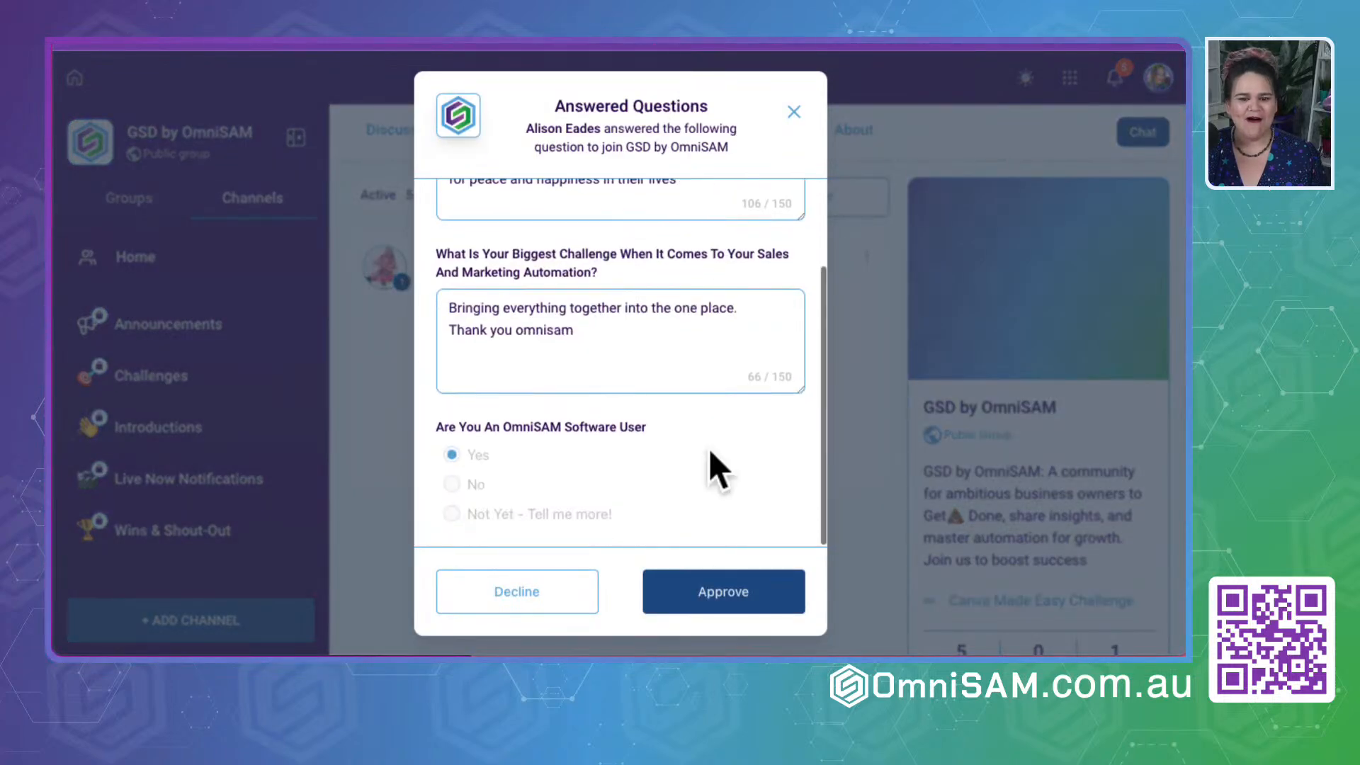
{"action": "left_click", "coordinate": [722, 602]}
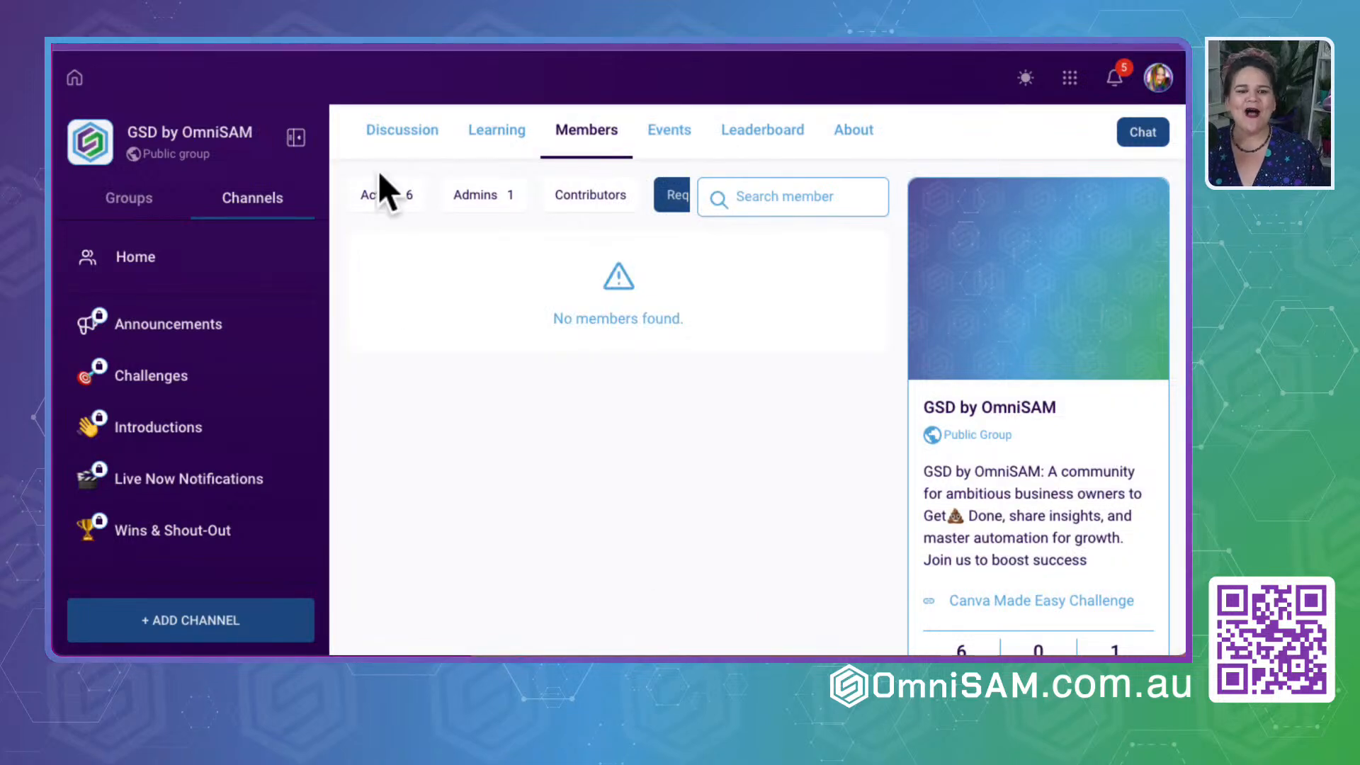
- Return to the group's discussion page and look over its posts area, member figures and leaderboard card
{"action": "left_click", "coordinate": [392, 132]}
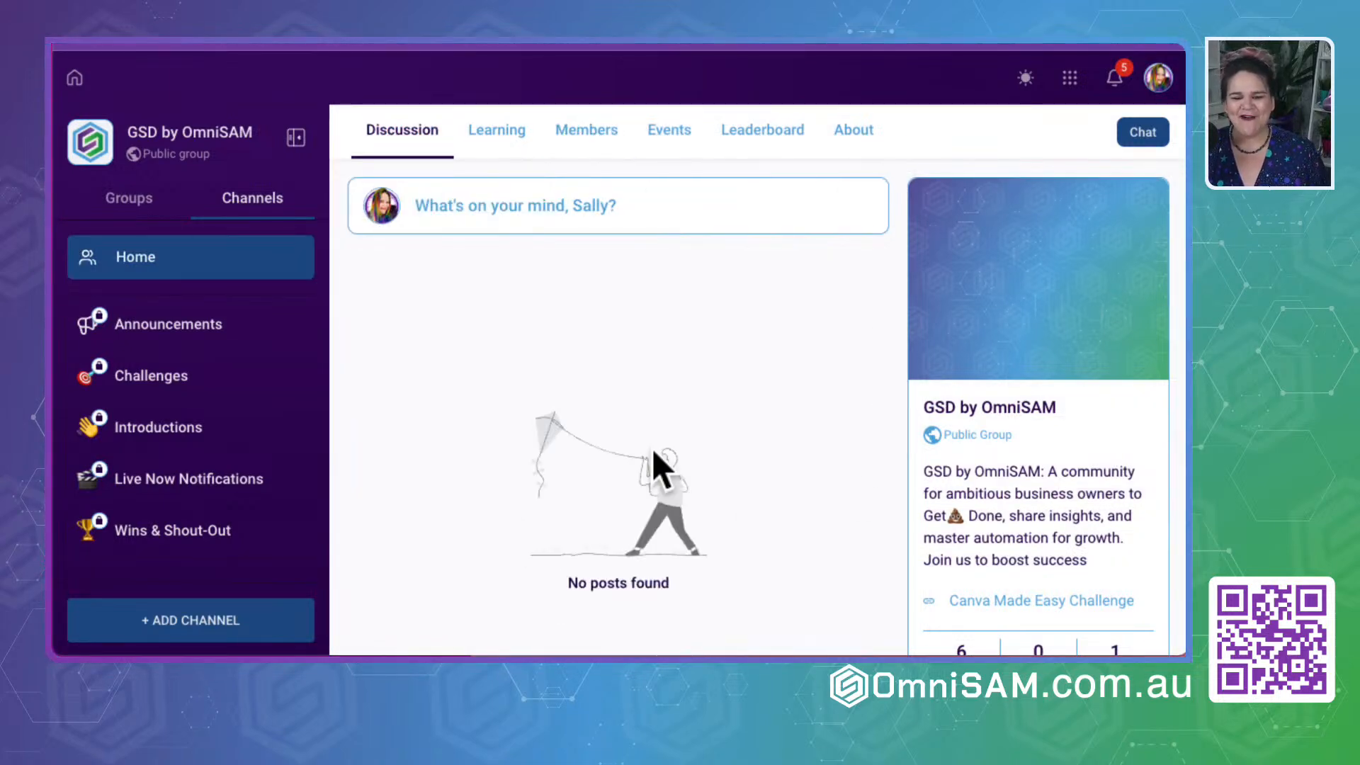
{"action": "scroll", "coordinate": [977, 529], "scroll_direction": "down", "scroll_amount": 5}
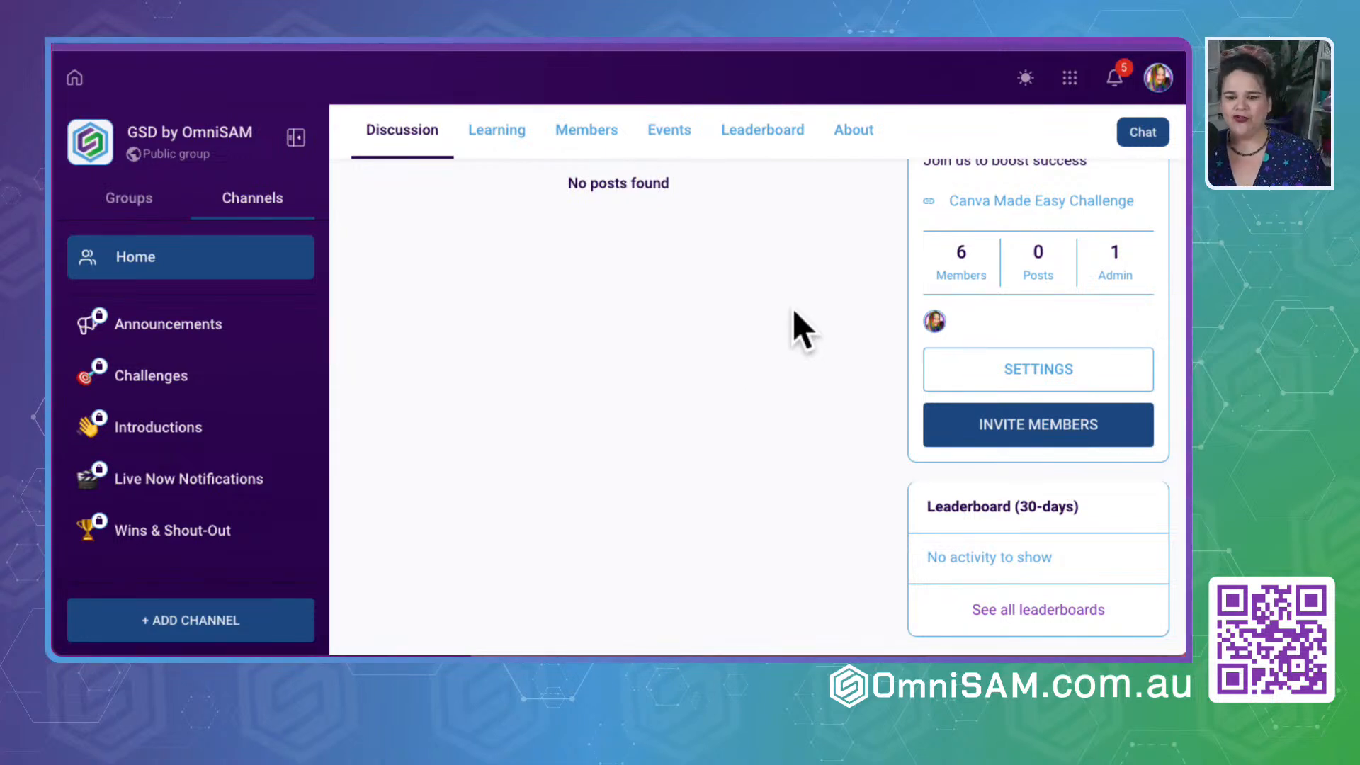
{"action": "scroll", "coordinate": [968, 269], "scroll_direction": "up", "scroll_amount": 5}
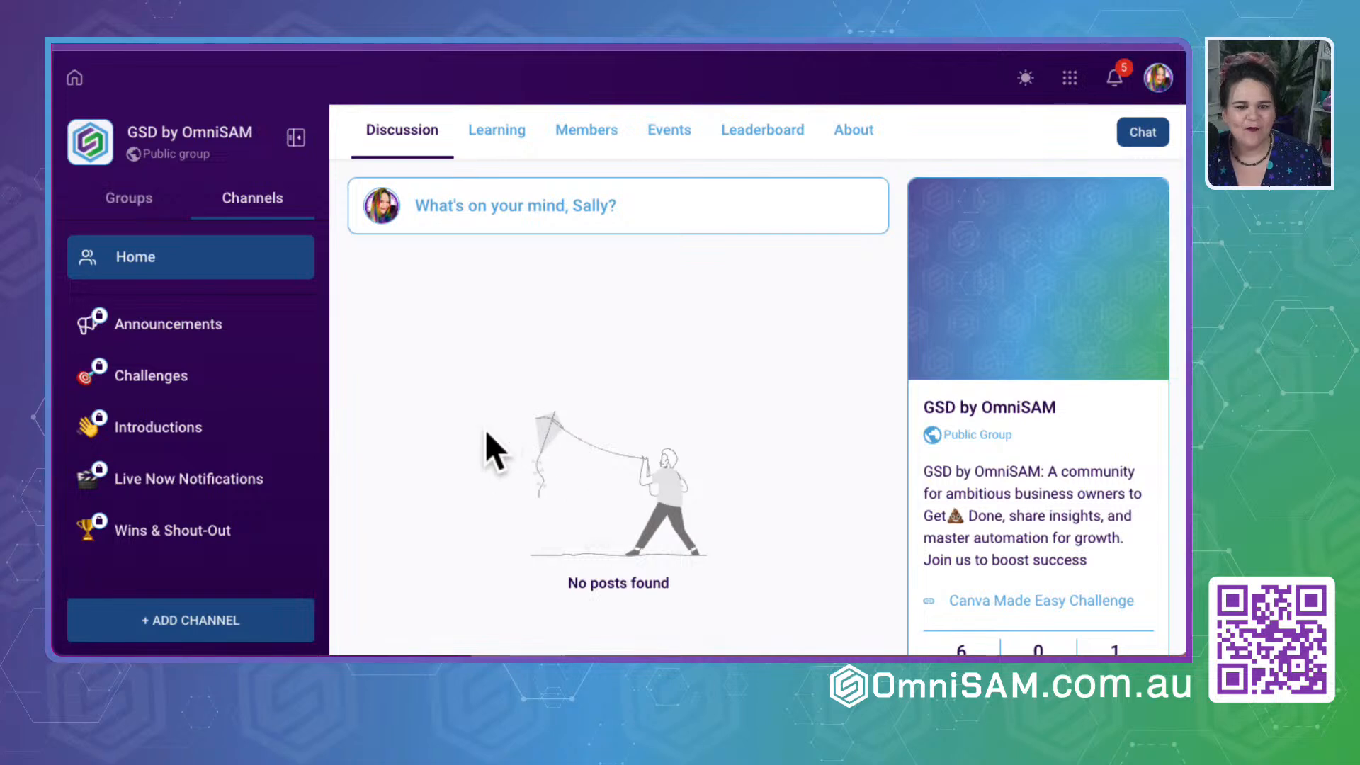
{"action": "scroll", "coordinate": [486, 440], "scroll_direction": "down", "scroll_amount": 5}
{"action": "scroll", "coordinate": [921, 297], "scroll_direction": "up", "scroll_amount": 5}
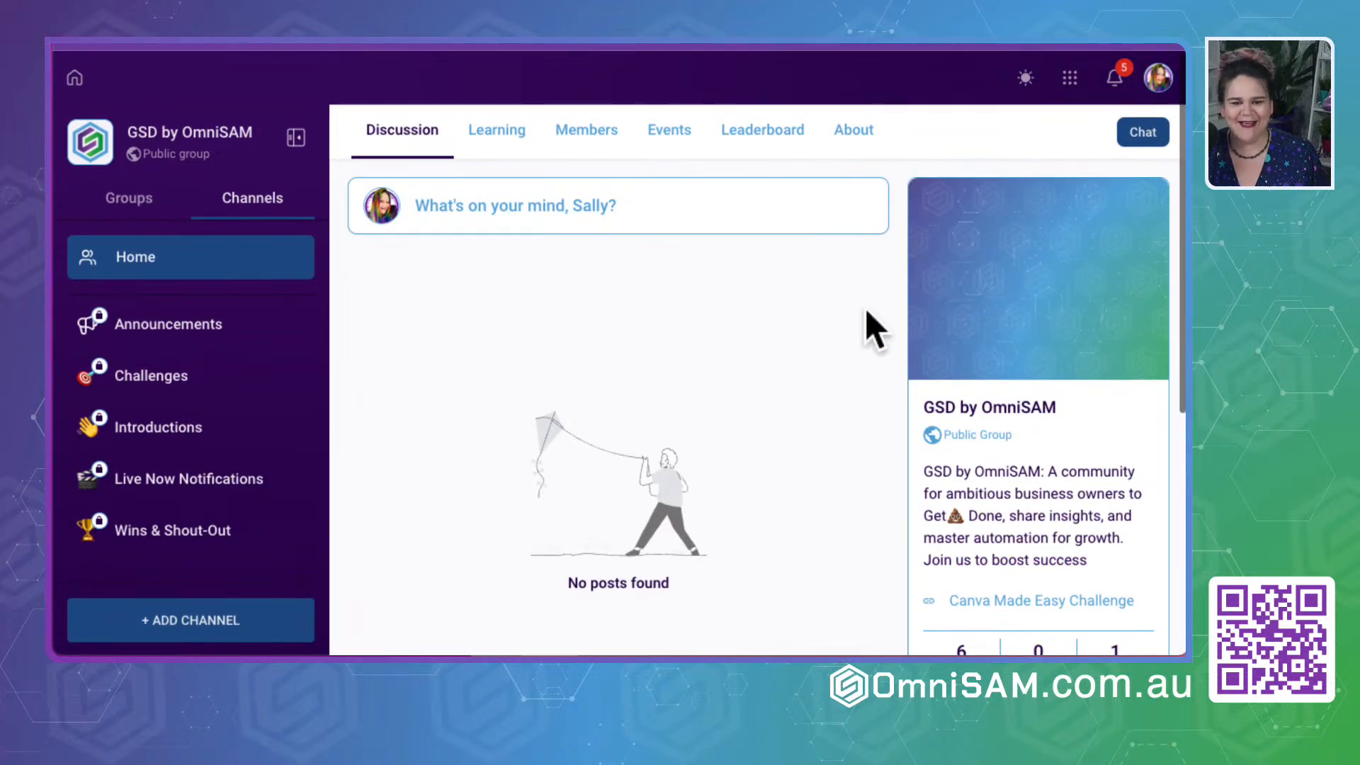
- Review the group's full list of active members from first to last
{"action": "left_click", "coordinate": [581, 129]}
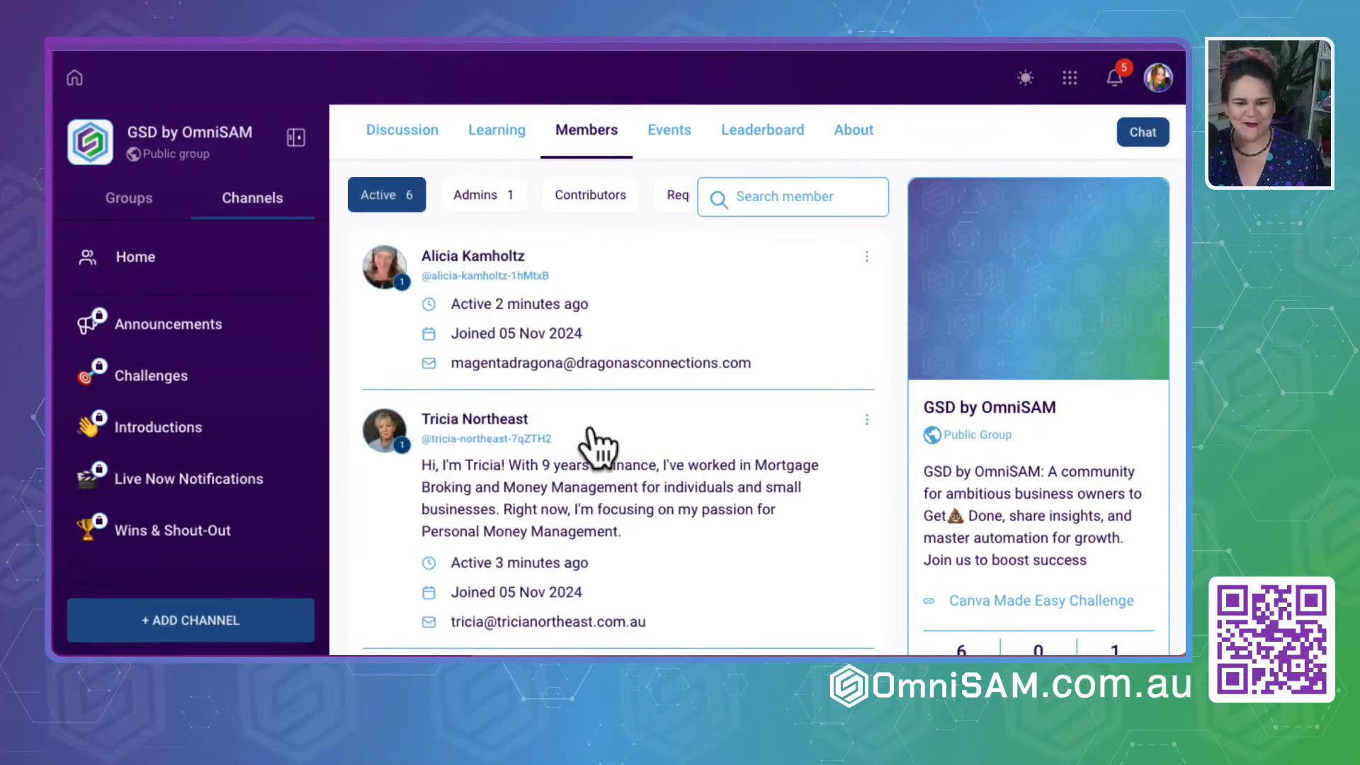
{"action": "scroll", "coordinate": [595, 449], "scroll_direction": "down", "scroll_amount": 4}
{"action": "scroll", "coordinate": [592, 427], "scroll_direction": "down", "scroll_amount": 7}
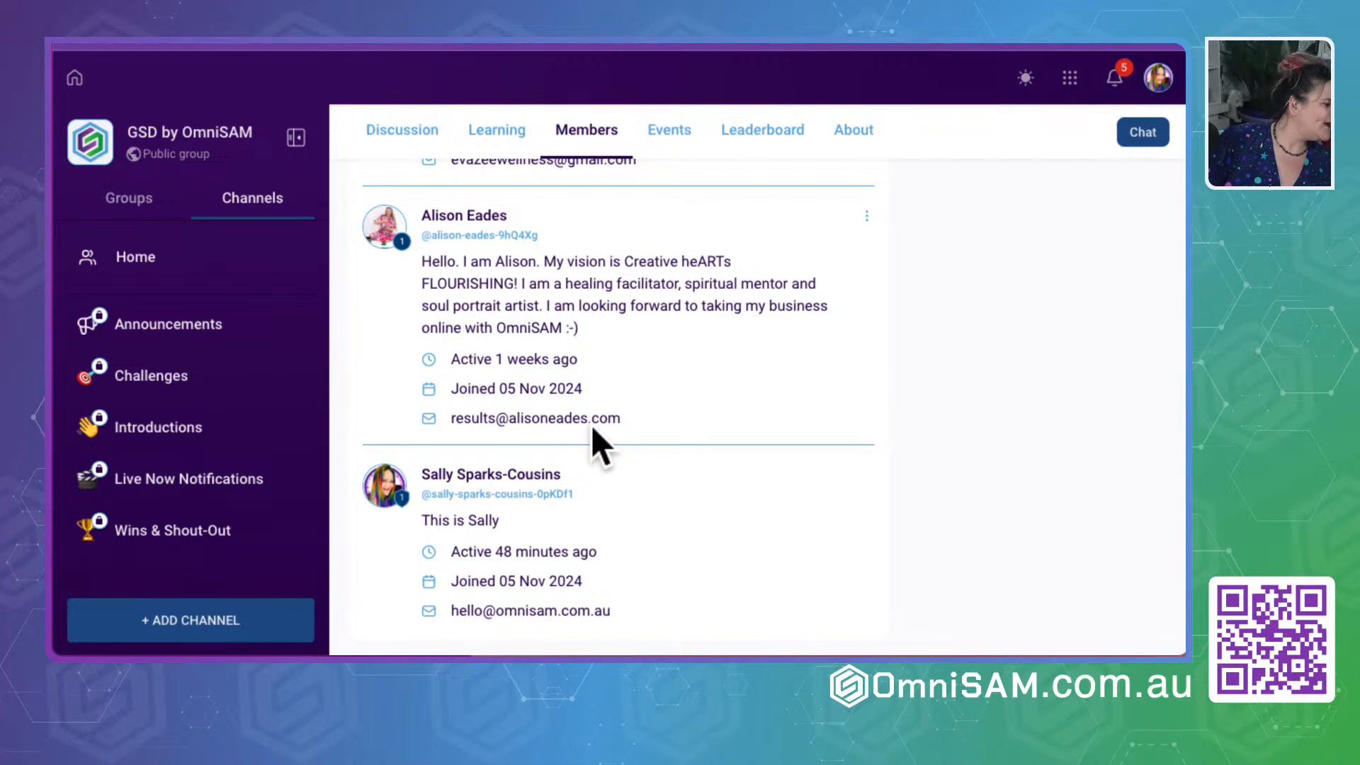
{"action": "scroll", "coordinate": [607, 408], "scroll_direction": "up", "scroll_amount": 8}
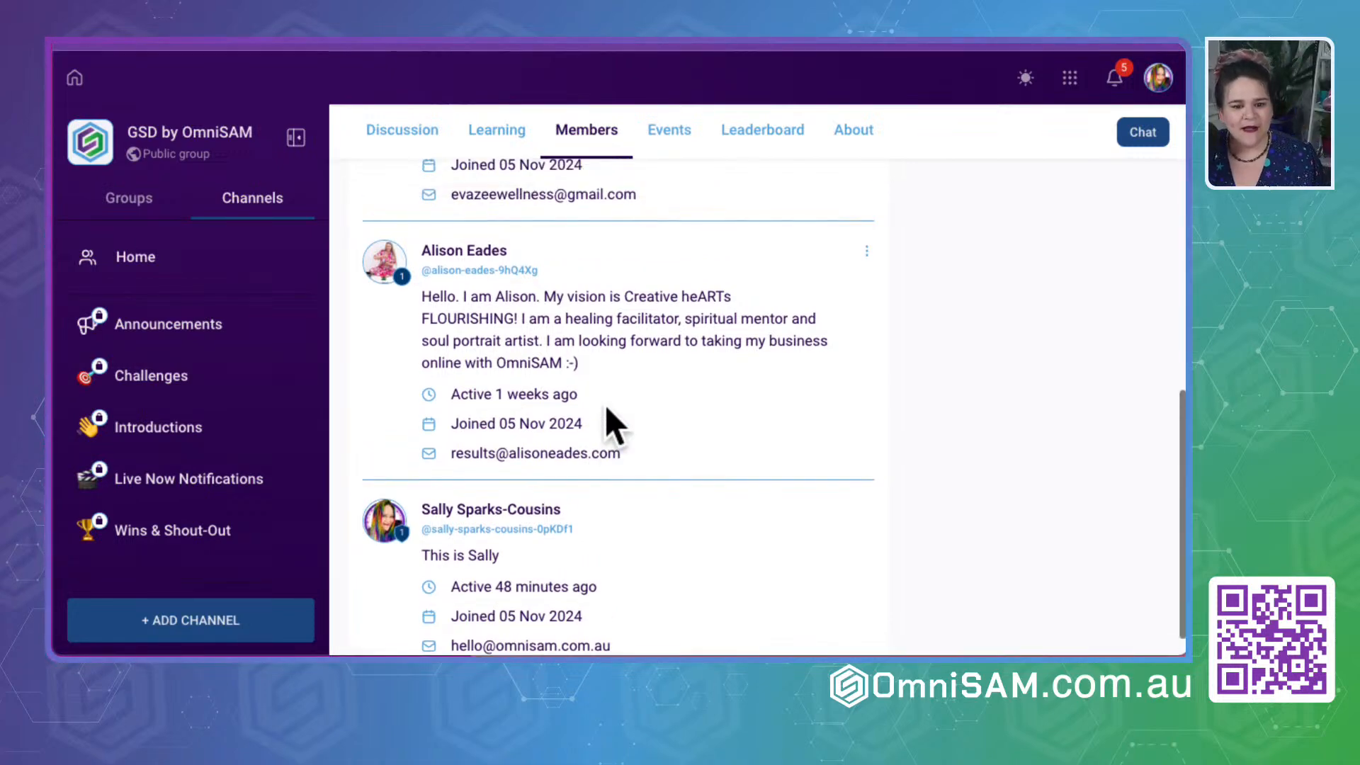
{"action": "scroll", "coordinate": [606, 409], "scroll_direction": "up", "scroll_amount": 3}
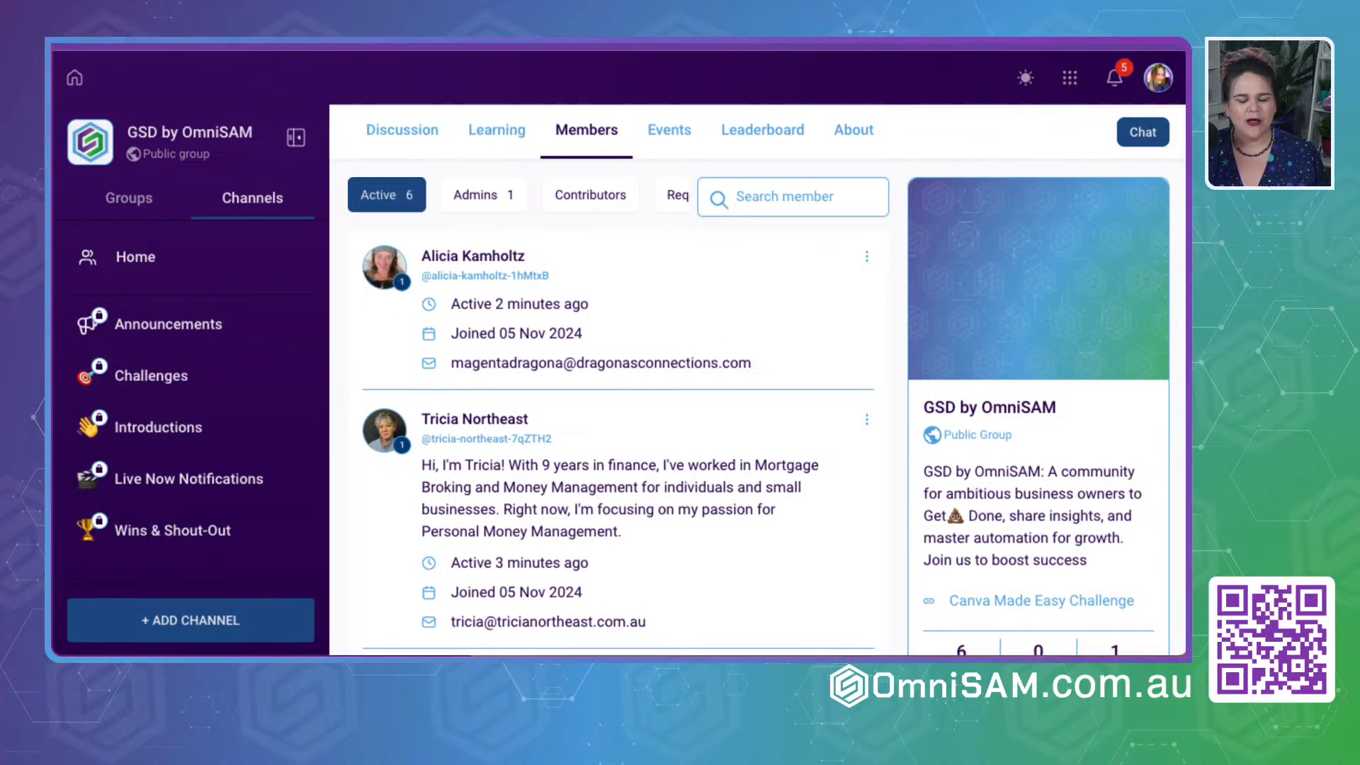
- Start a new event in the group's calendar titled "Test Event", checking the colour choices and keeping Orange
{"action": "left_click", "coordinate": [681, 136]}
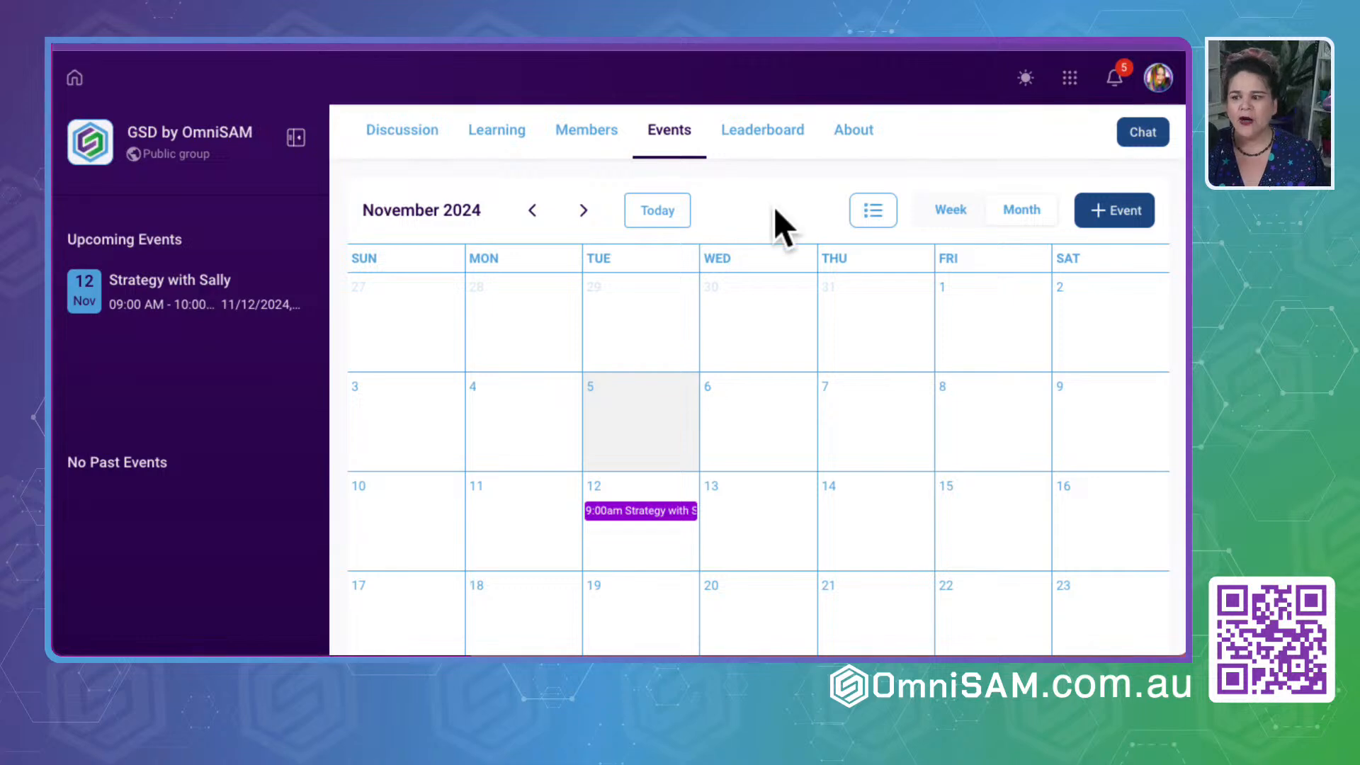
{"action": "left_click", "coordinate": [1136, 209]}
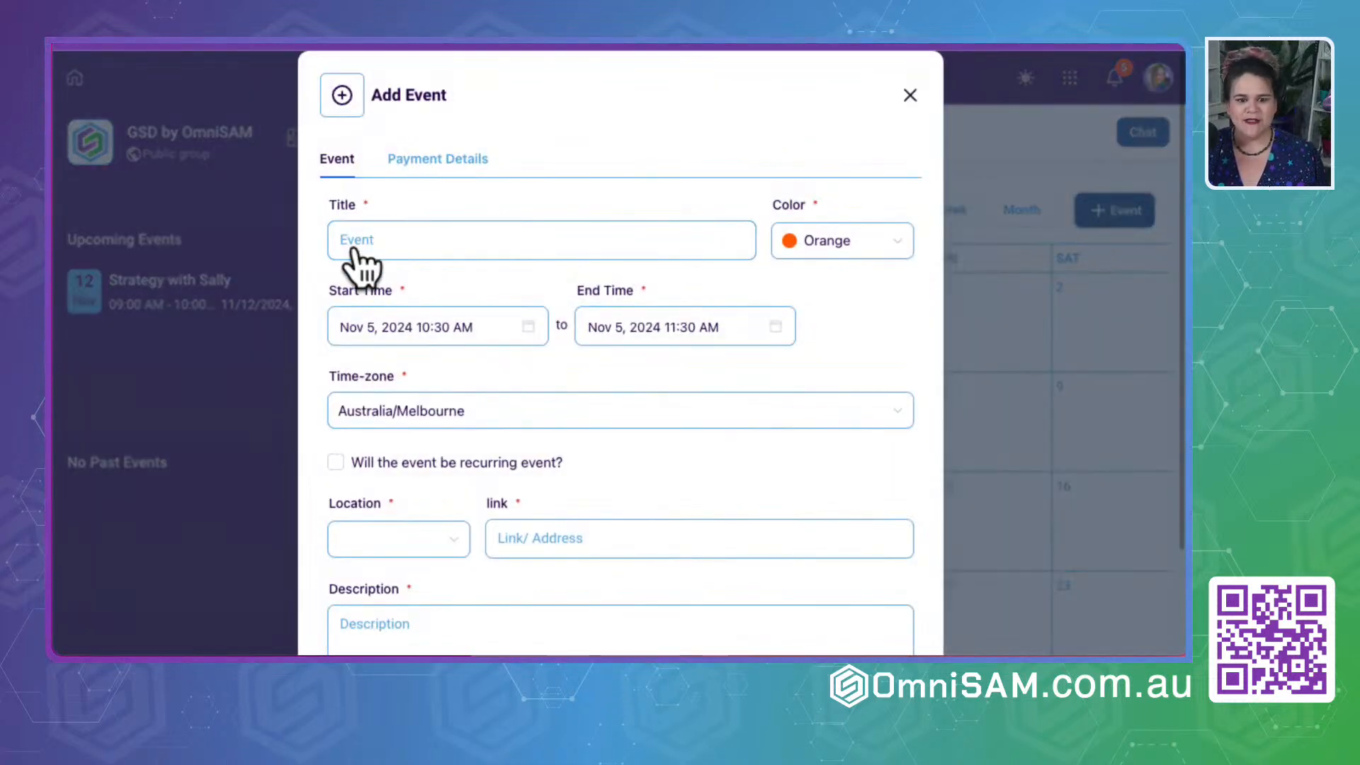
{"action": "type", "text": "Test"}
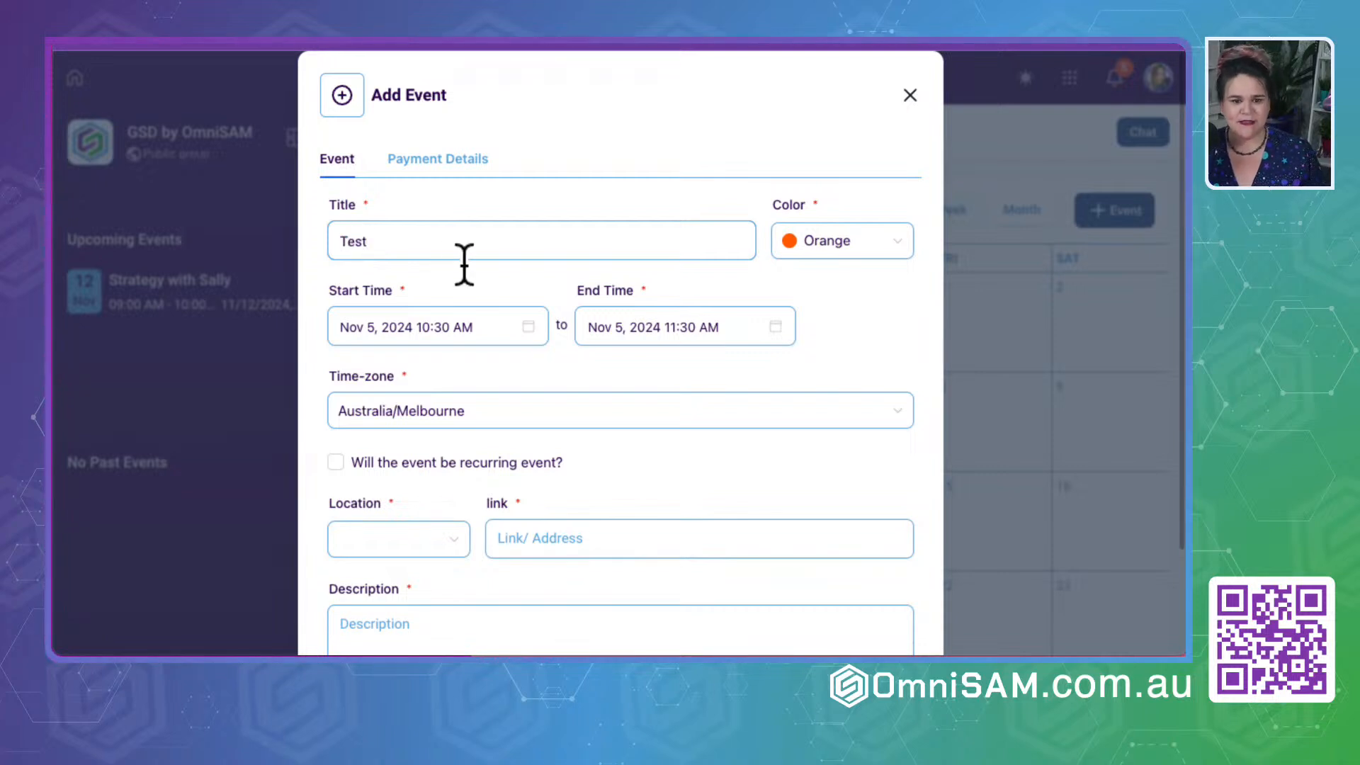
{"action": "type", "text": " Evemt"}
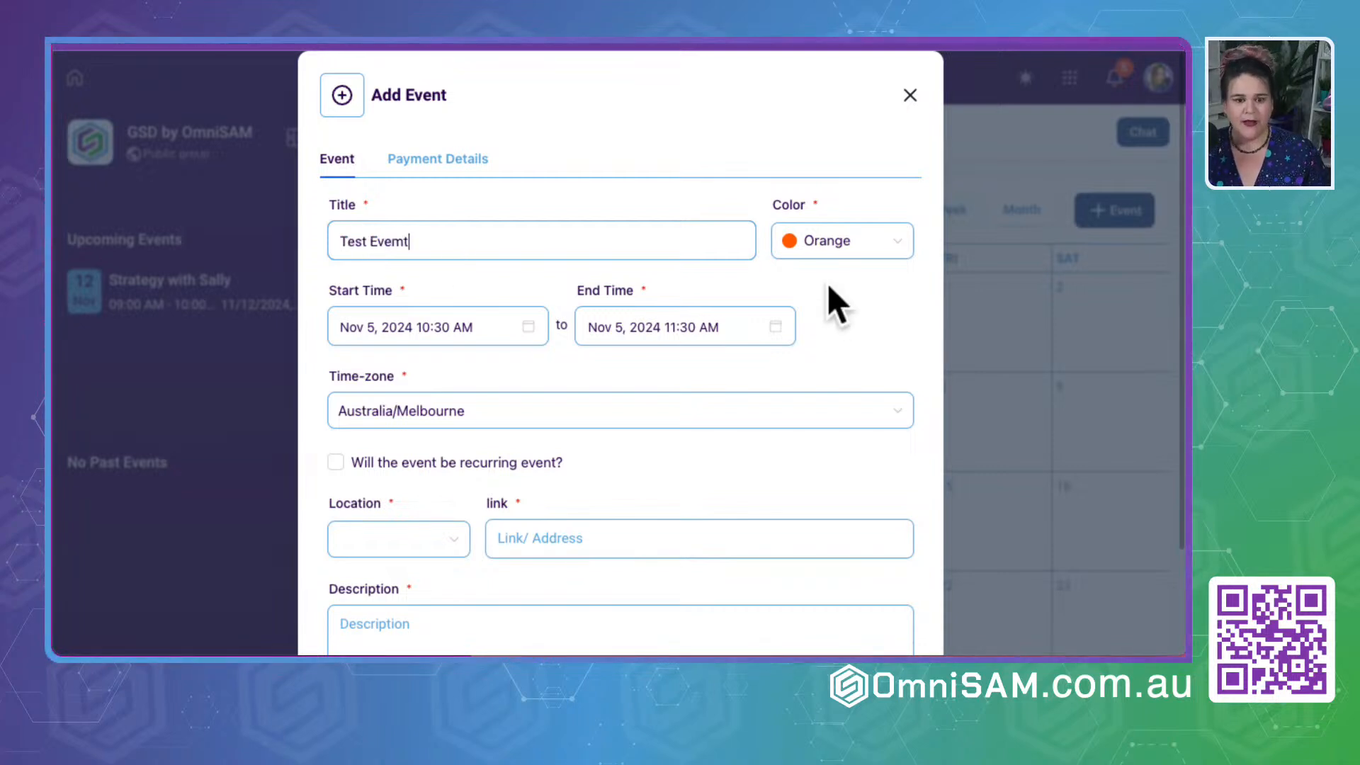
{"action": "key", "text": "BackSpace"}
{"action": "key", "text": "BackSpace"}
{"action": "type", "text": "nt"}
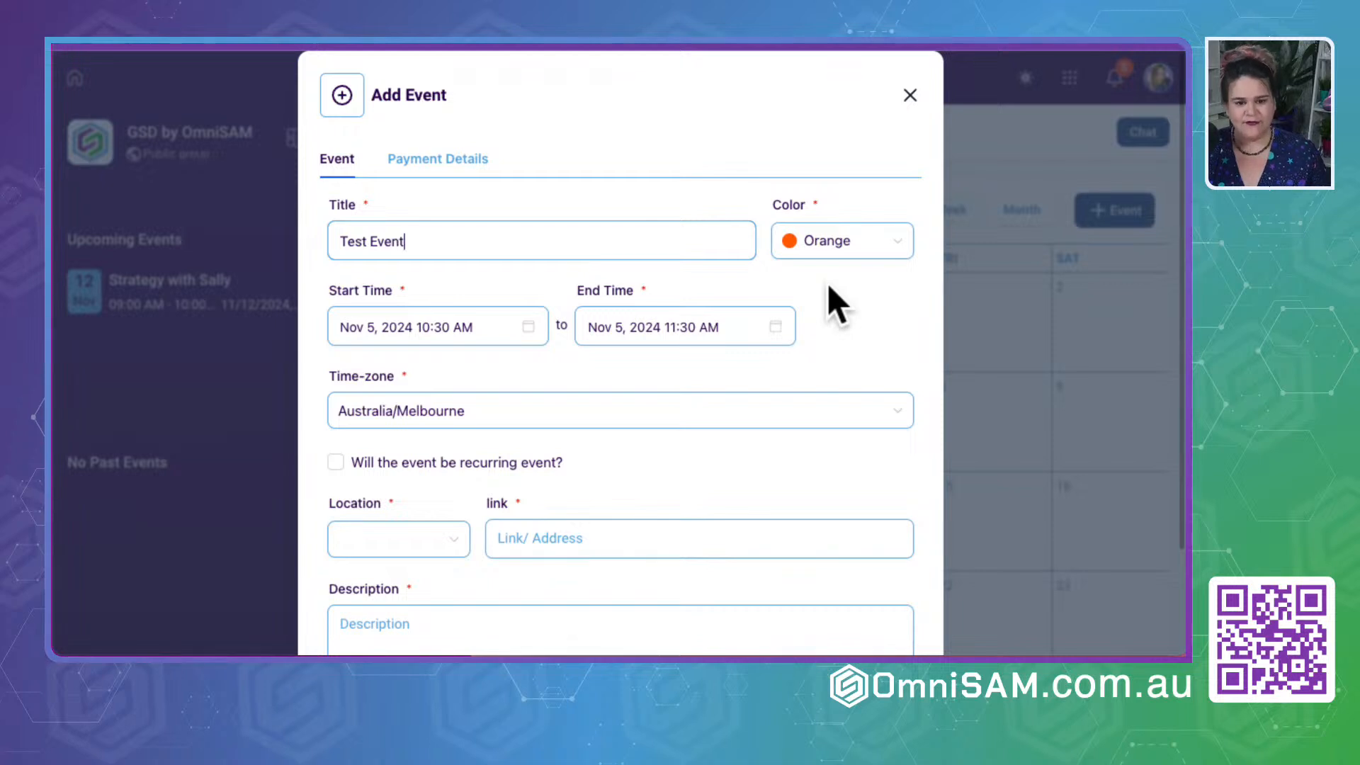
{"action": "left_click", "coordinate": [821, 241]}
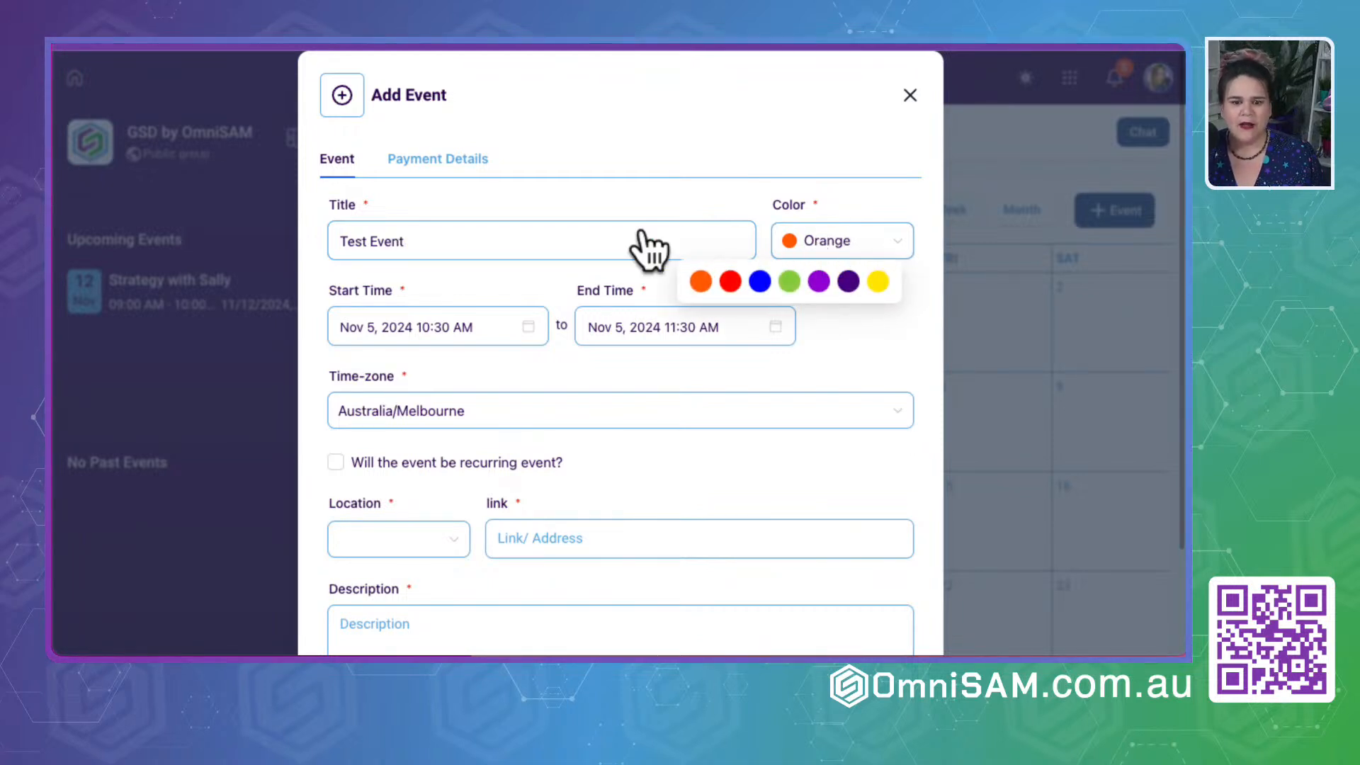
{"action": "left_click", "coordinate": [490, 274]}
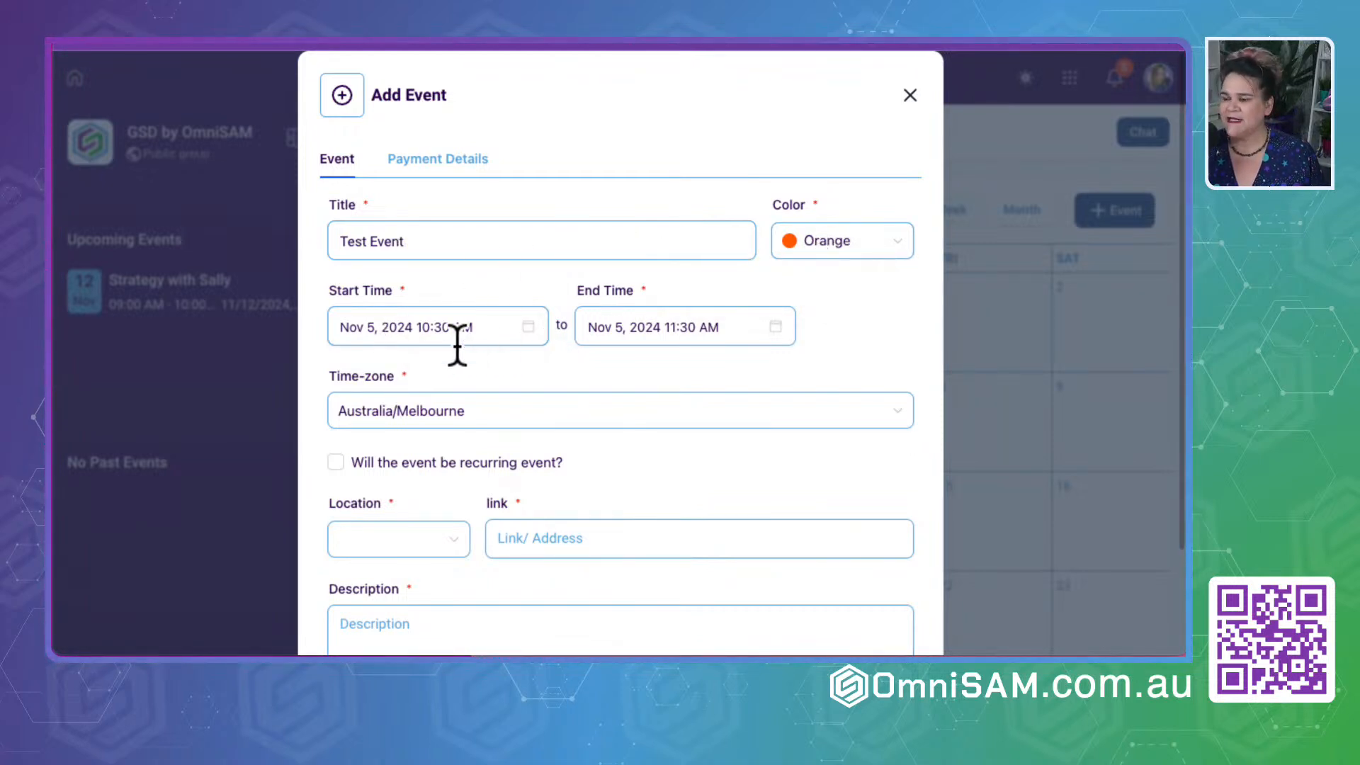
- Set the event's location to Others with the link "in the VOS" and the description "Test Event"
{"action": "scroll", "coordinate": [509, 503], "scroll_direction": "down", "scroll_amount": 3}
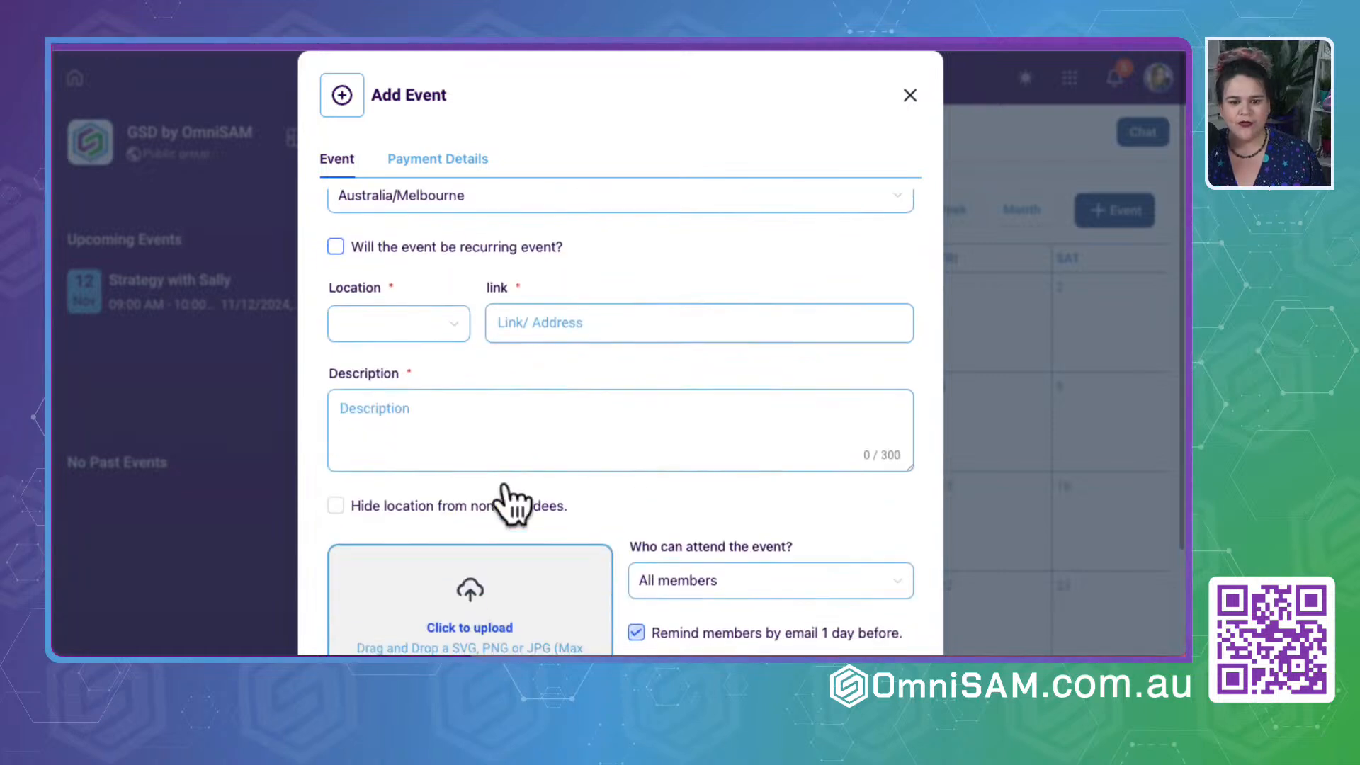
{"action": "left_click", "coordinate": [435, 416]}
{"action": "left_click", "coordinate": [393, 287]}
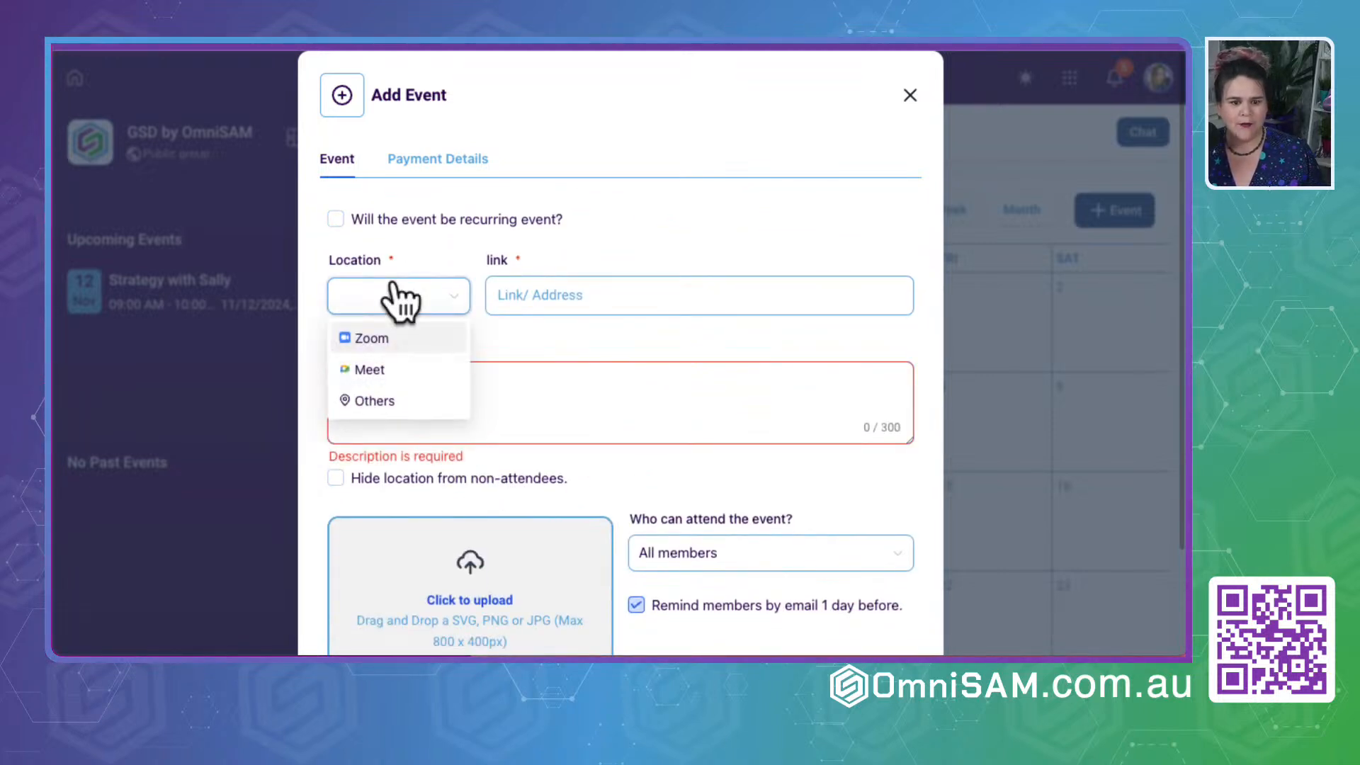
{"action": "left_click", "coordinate": [376, 396]}
{"action": "left_click", "coordinate": [535, 296]}
{"action": "type", "text": "in the O"}
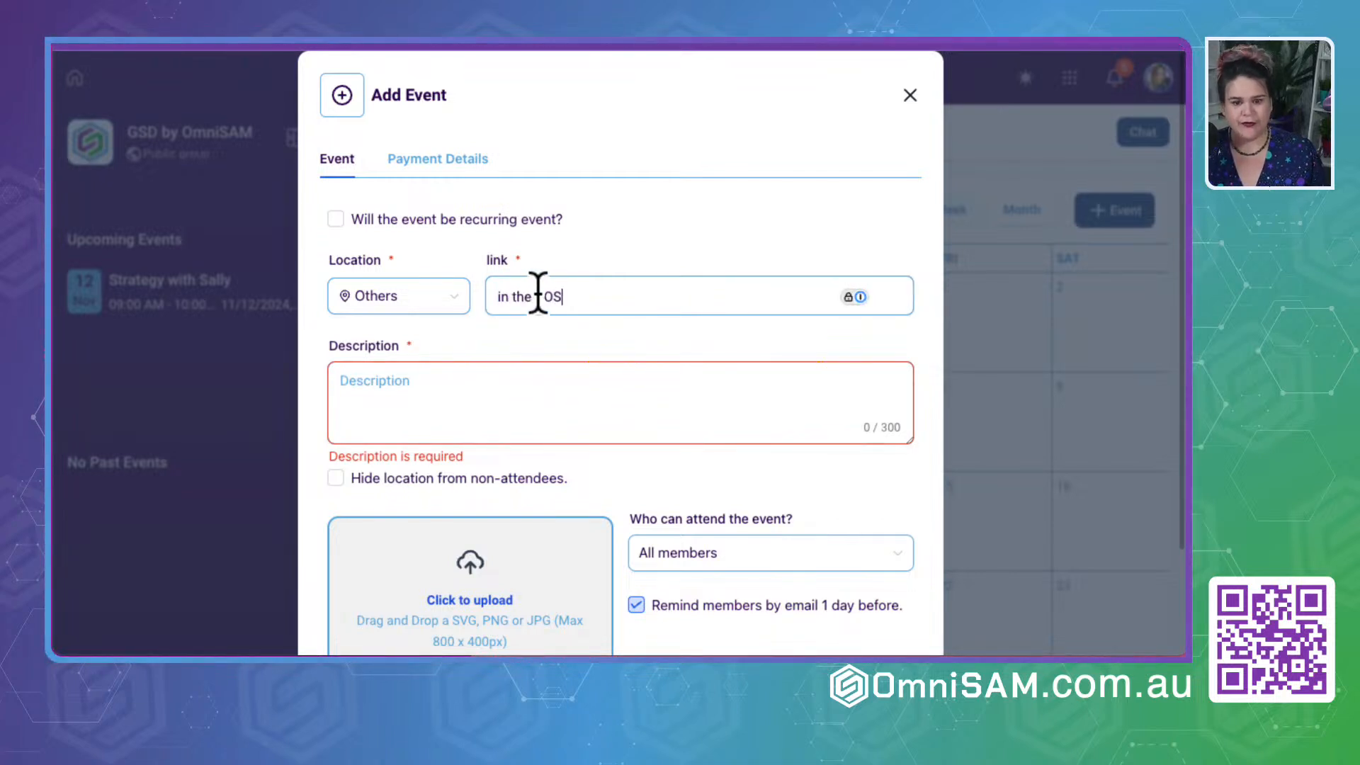
{"action": "left_click", "coordinate": [482, 384]}
{"action": "type", "text": "Test Event"}
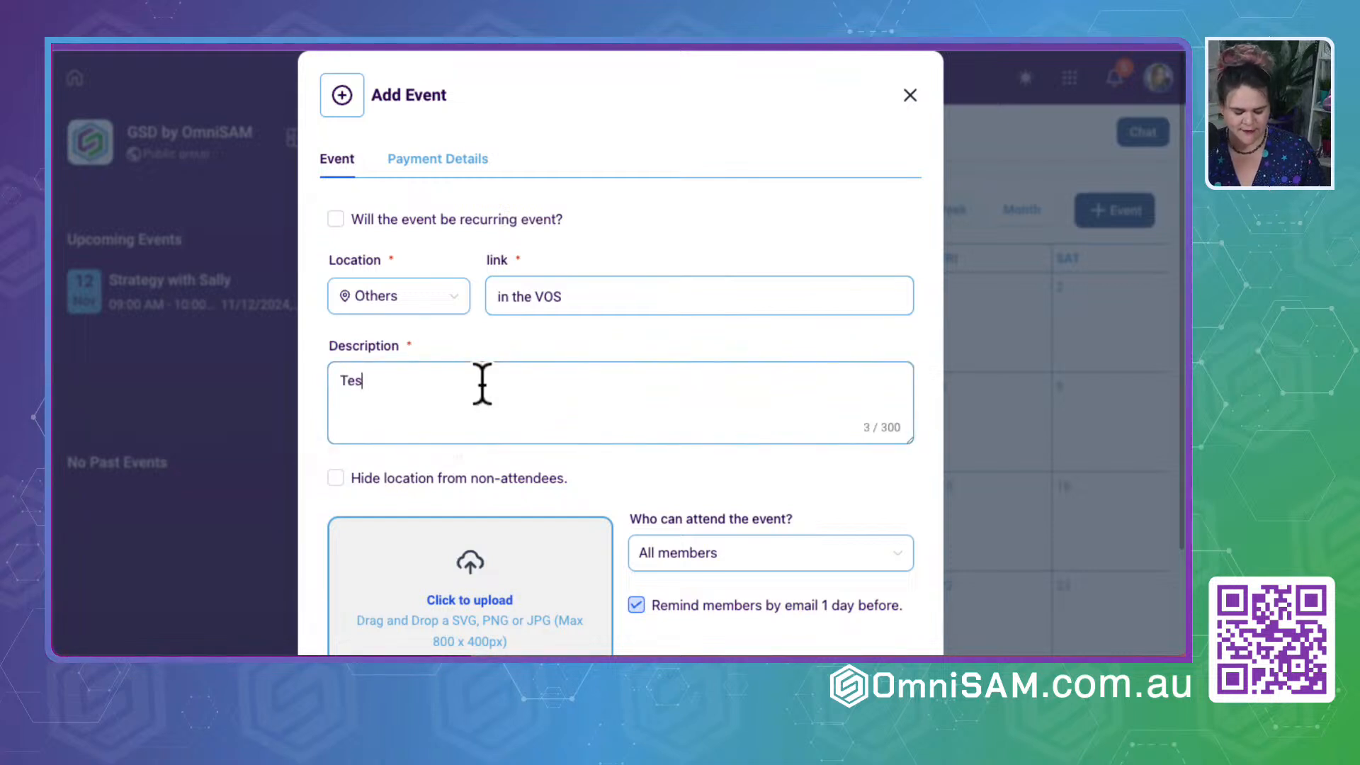
- Continue to the payment details, keep the event type Free and create the event
{"action": "scroll", "coordinate": [643, 283], "scroll_direction": "down", "scroll_amount": 1}
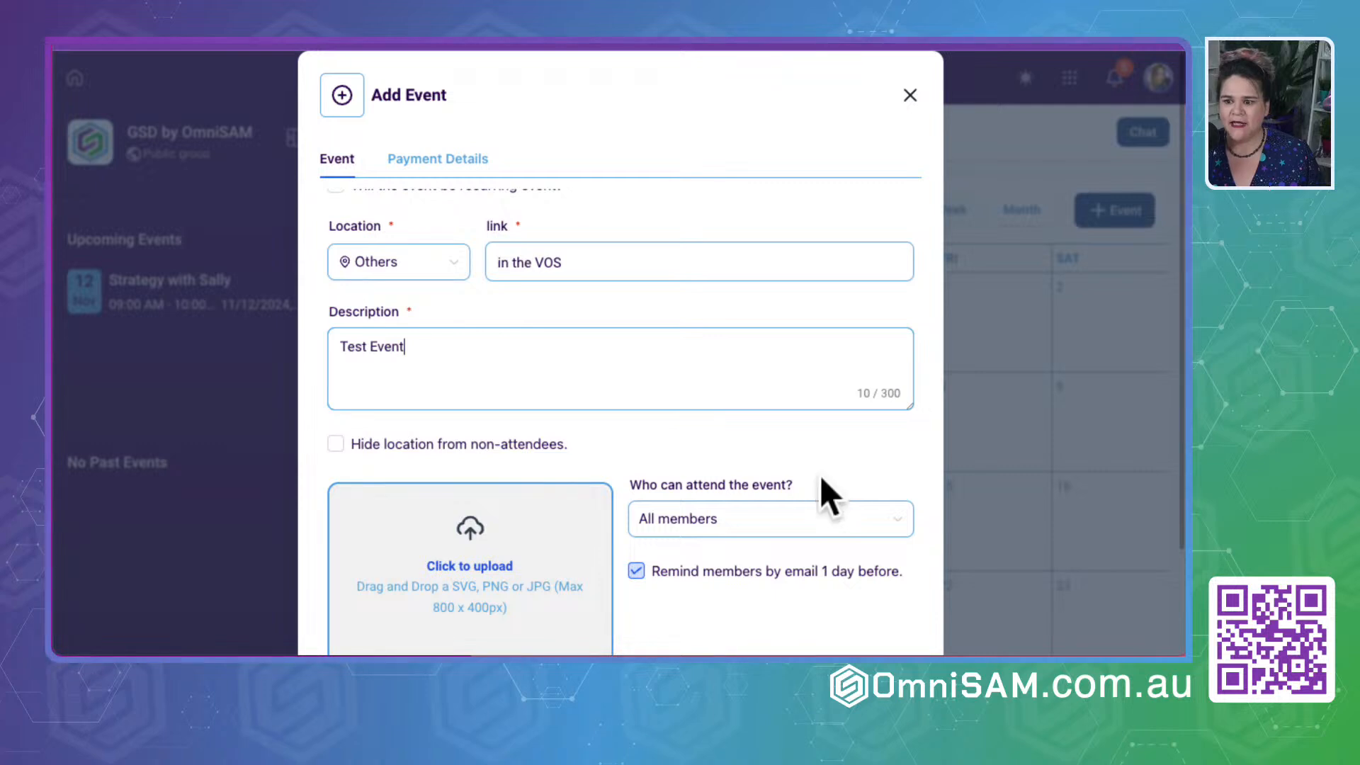
{"action": "scroll", "coordinate": [822, 496], "scroll_direction": "down", "scroll_amount": 4}
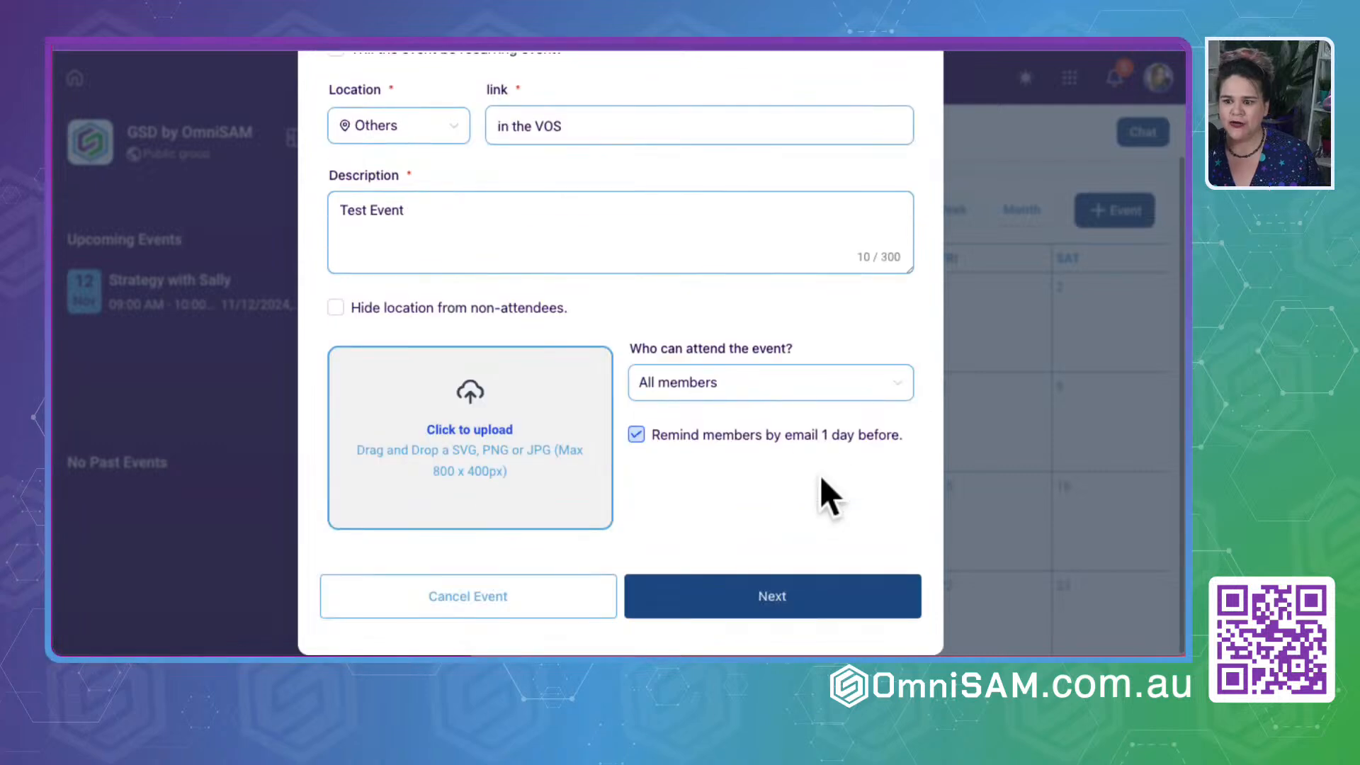
{"action": "left_click", "coordinate": [765, 596]}
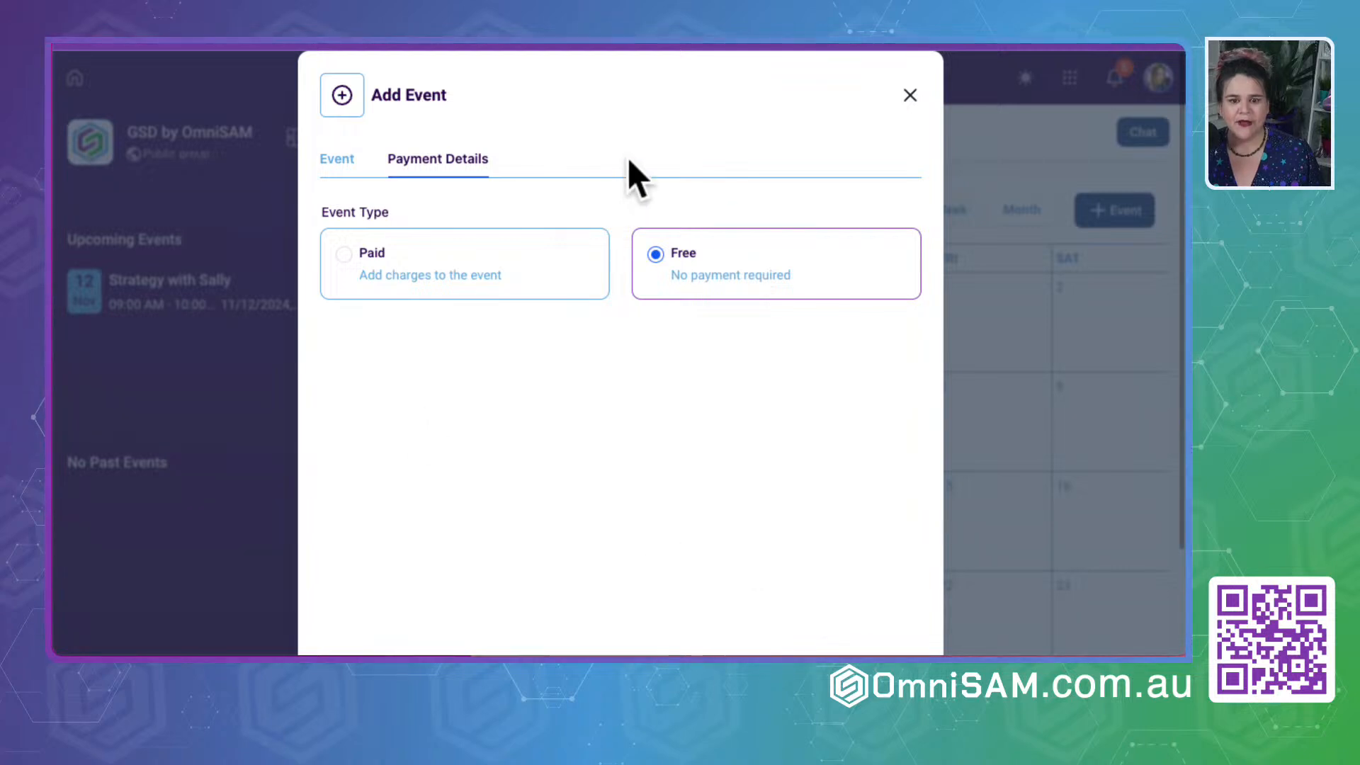
{"action": "scroll", "coordinate": [602, 448], "scroll_direction": "down", "scroll_amount": 3}
{"action": "left_click", "coordinate": [796, 597]}
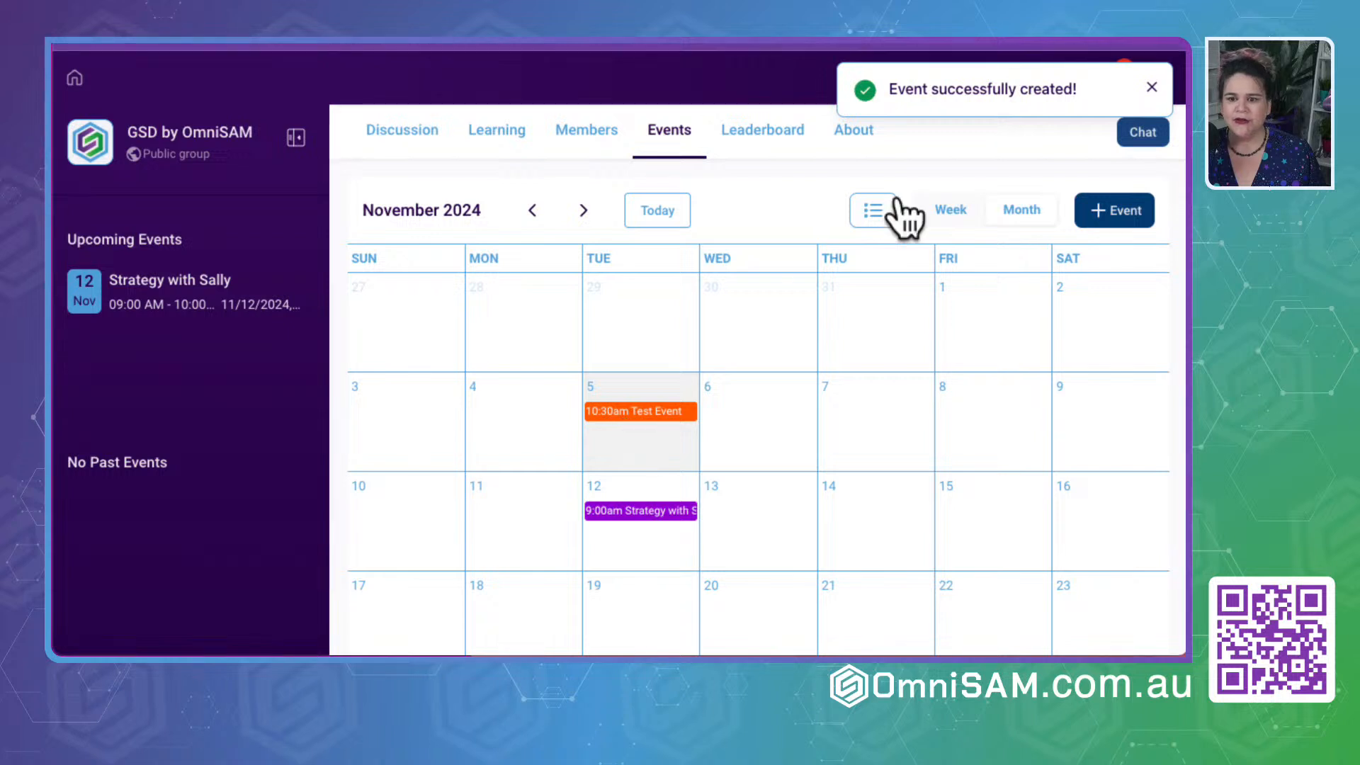
- Dismiss the event confirmation and open the newest join request from the group's notifications
{"action": "left_click", "coordinate": [1153, 88]}
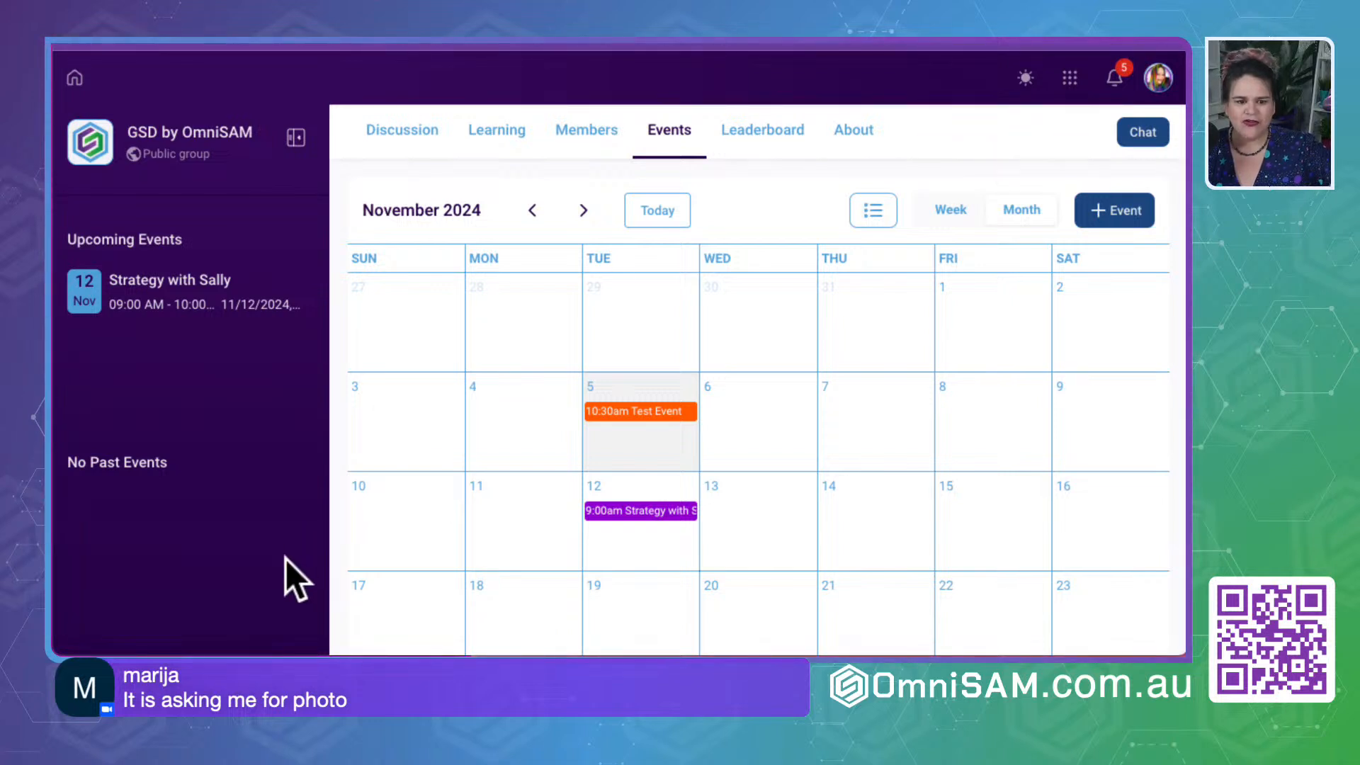
{"action": "left_click", "coordinate": [952, 129]}
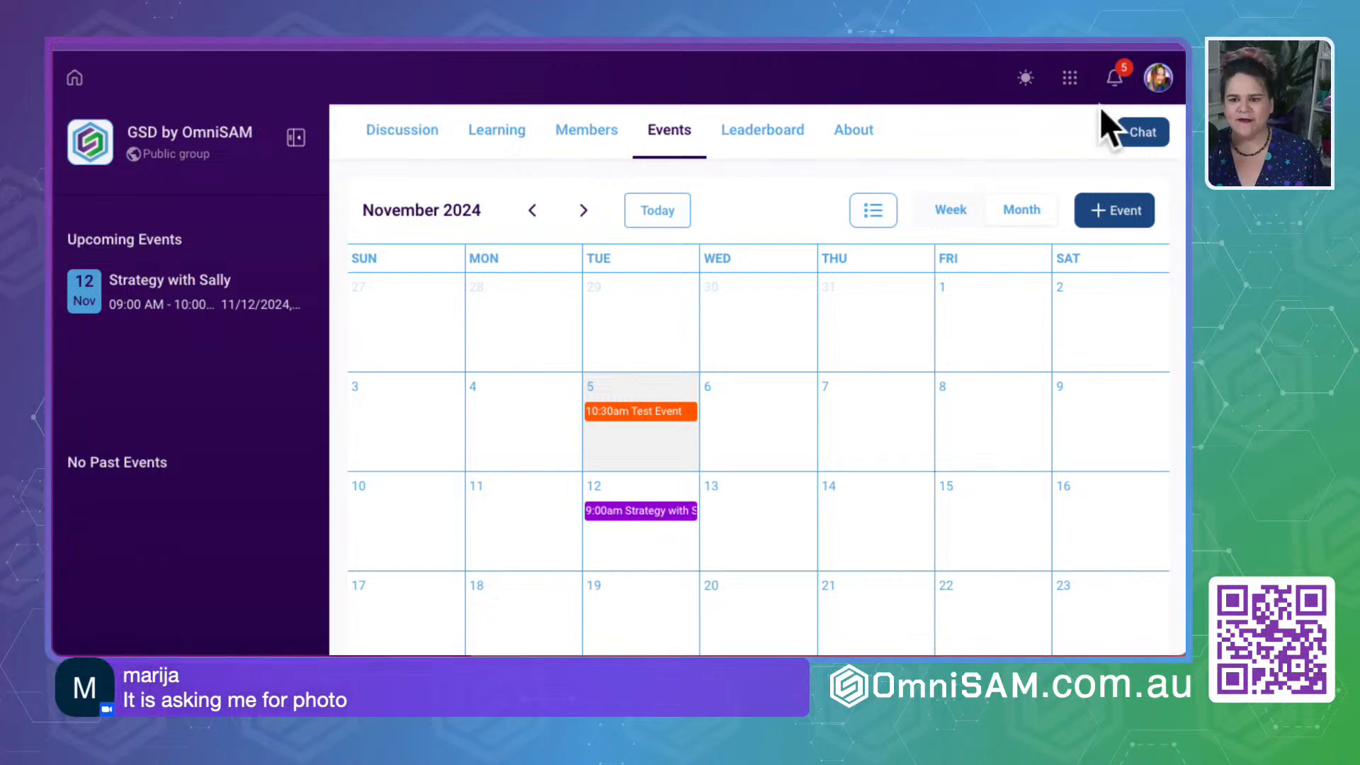
{"action": "left_click", "coordinate": [978, 138]}
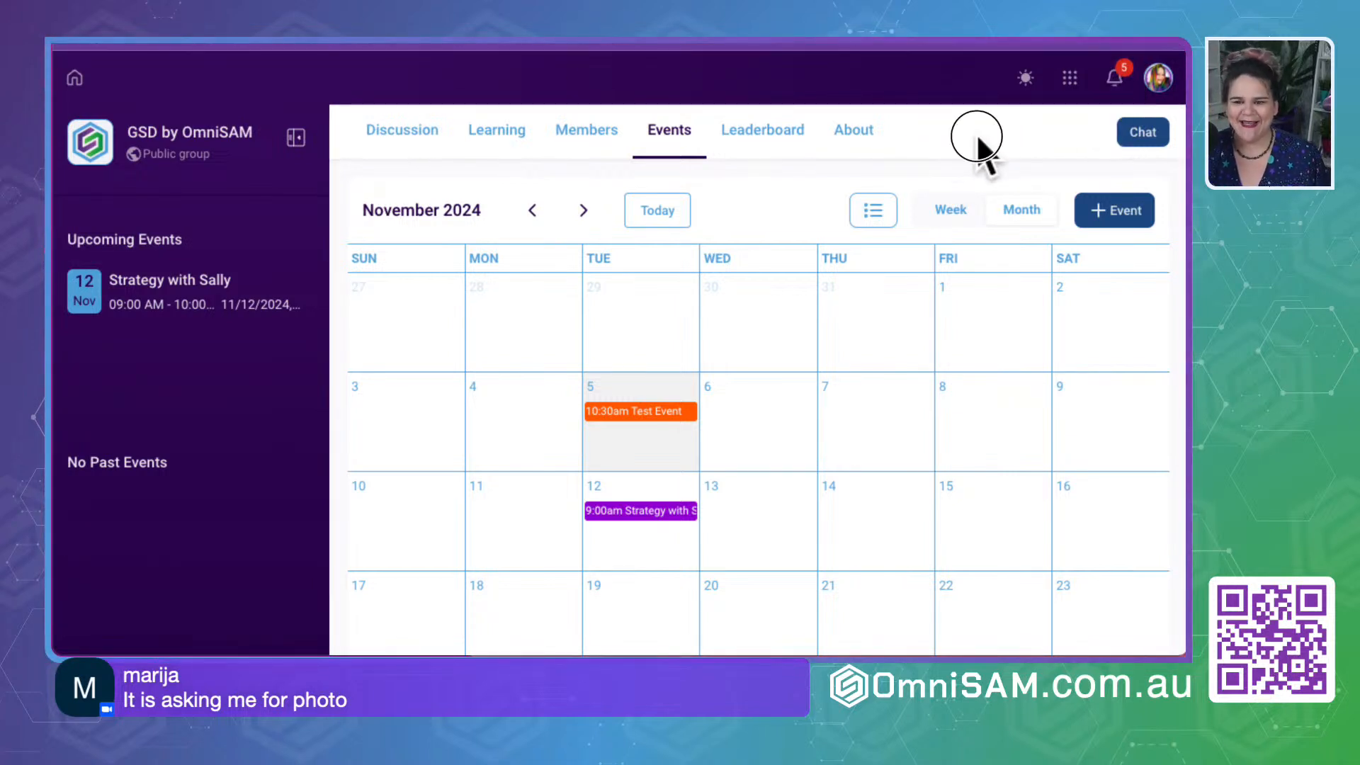
{"action": "left_click", "coordinate": [1123, 79]}
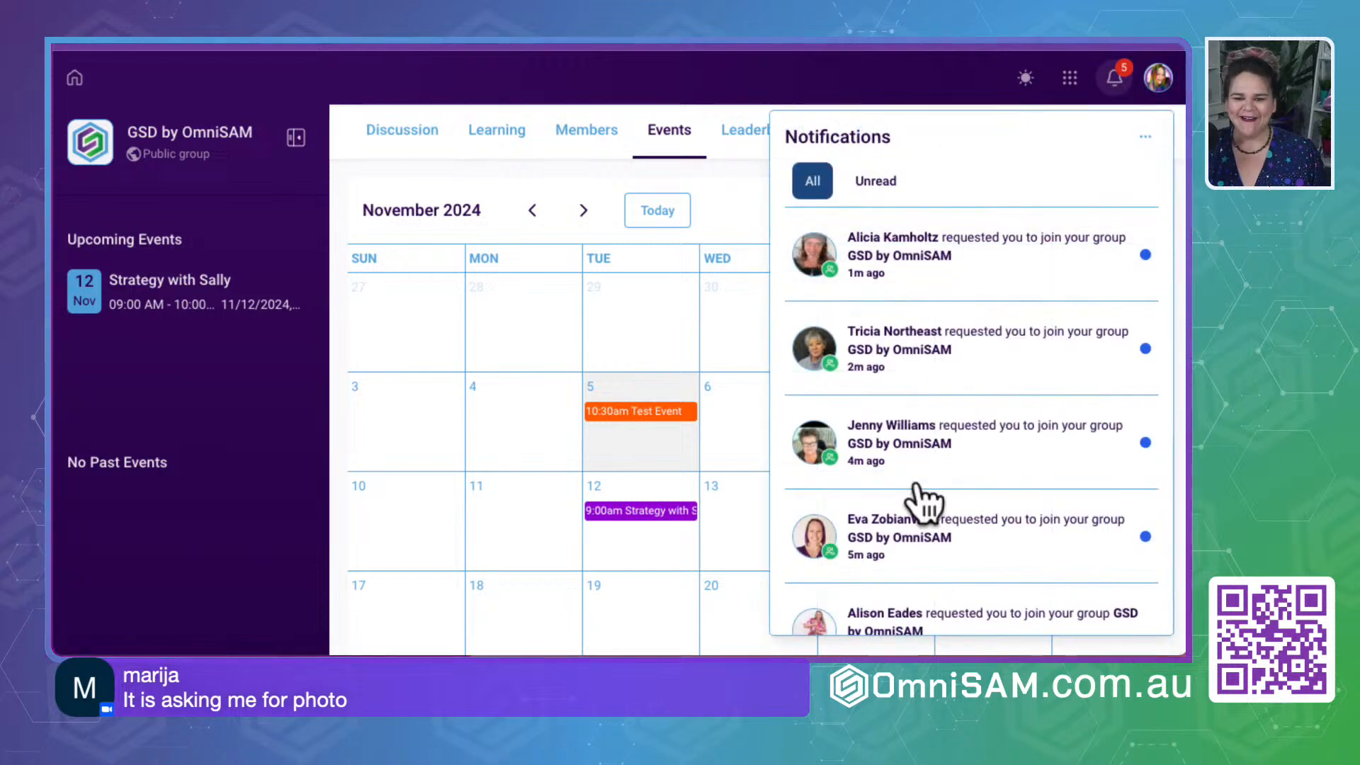
{"action": "scroll", "coordinate": [914, 496], "scroll_direction": "down", "scroll_amount": 2}
{"action": "scroll", "coordinate": [913, 492], "scroll_direction": "up", "scroll_amount": 3}
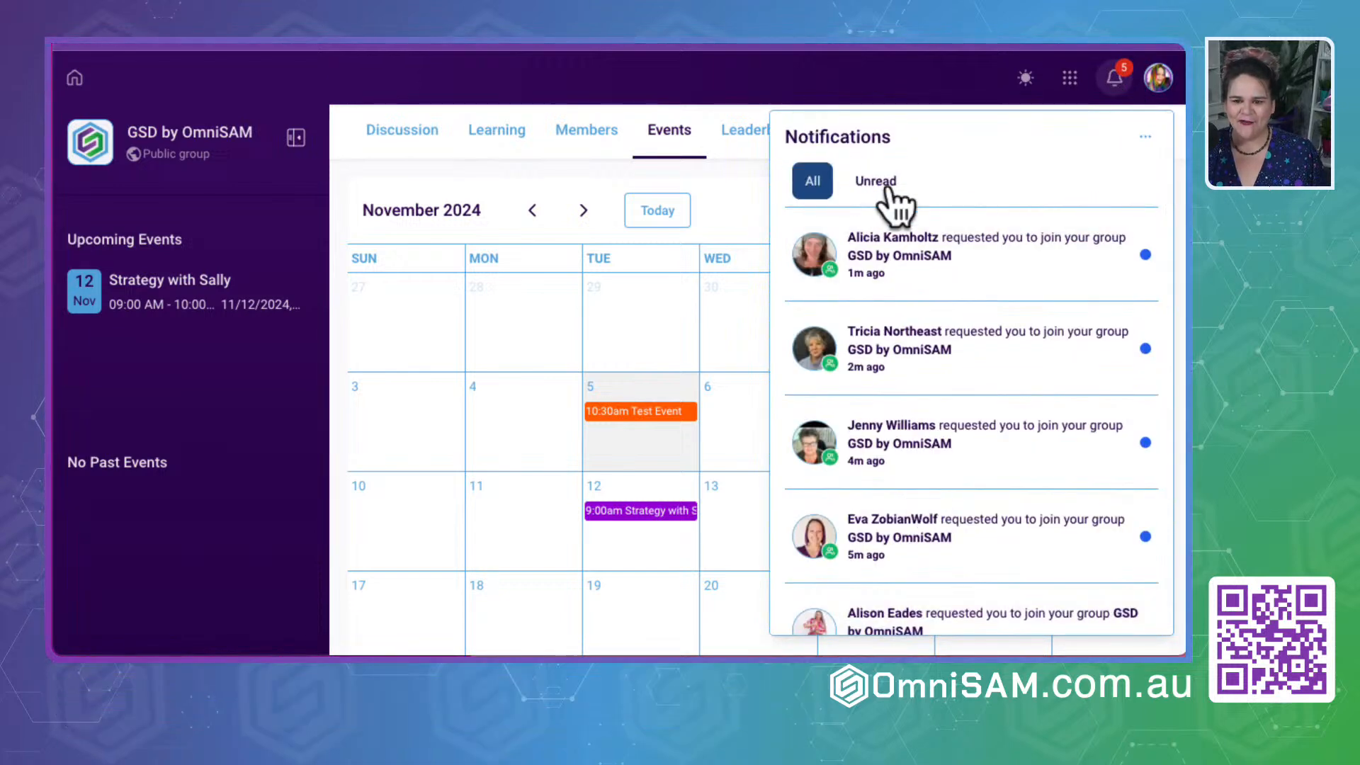
{"action": "left_click", "coordinate": [1017, 267]}
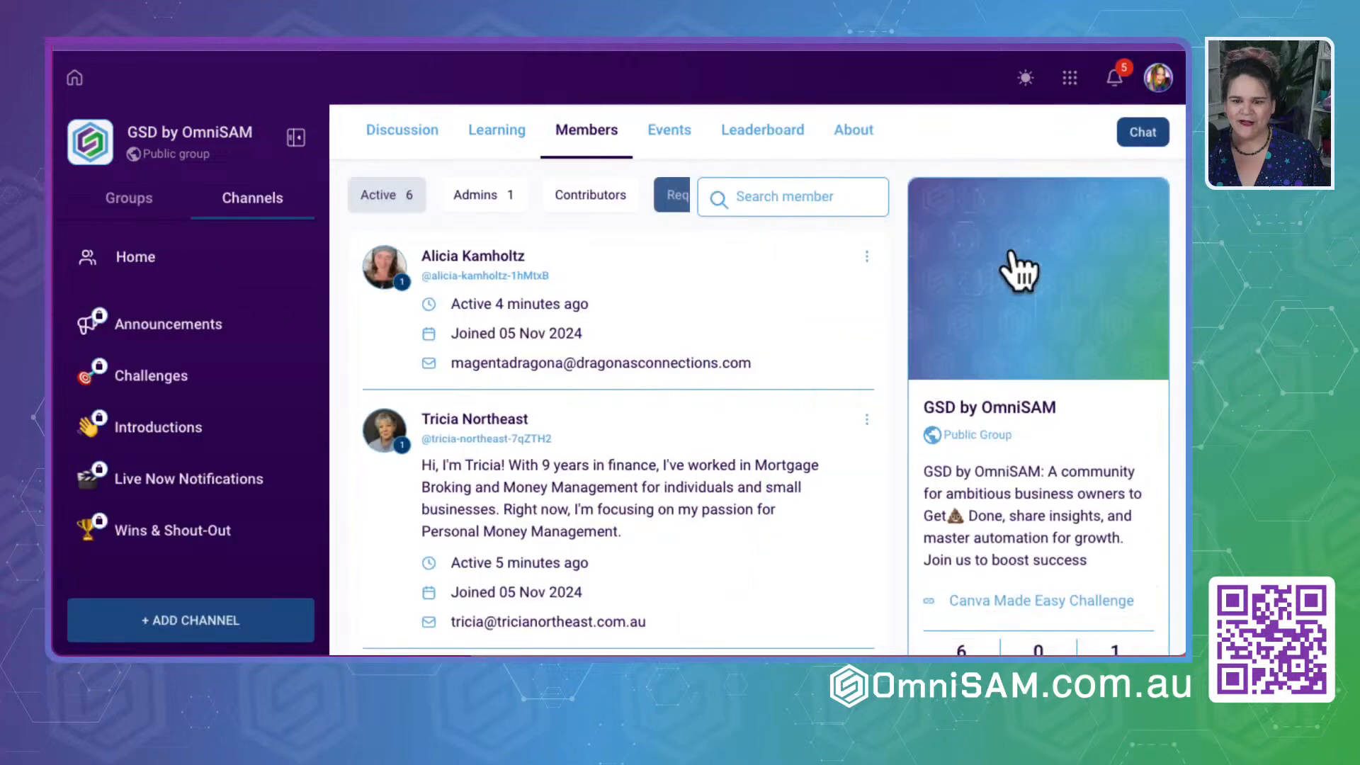
- Mark all notifications as read and open the most recent request to join the group
{"action": "left_click", "coordinate": [1116, 79]}
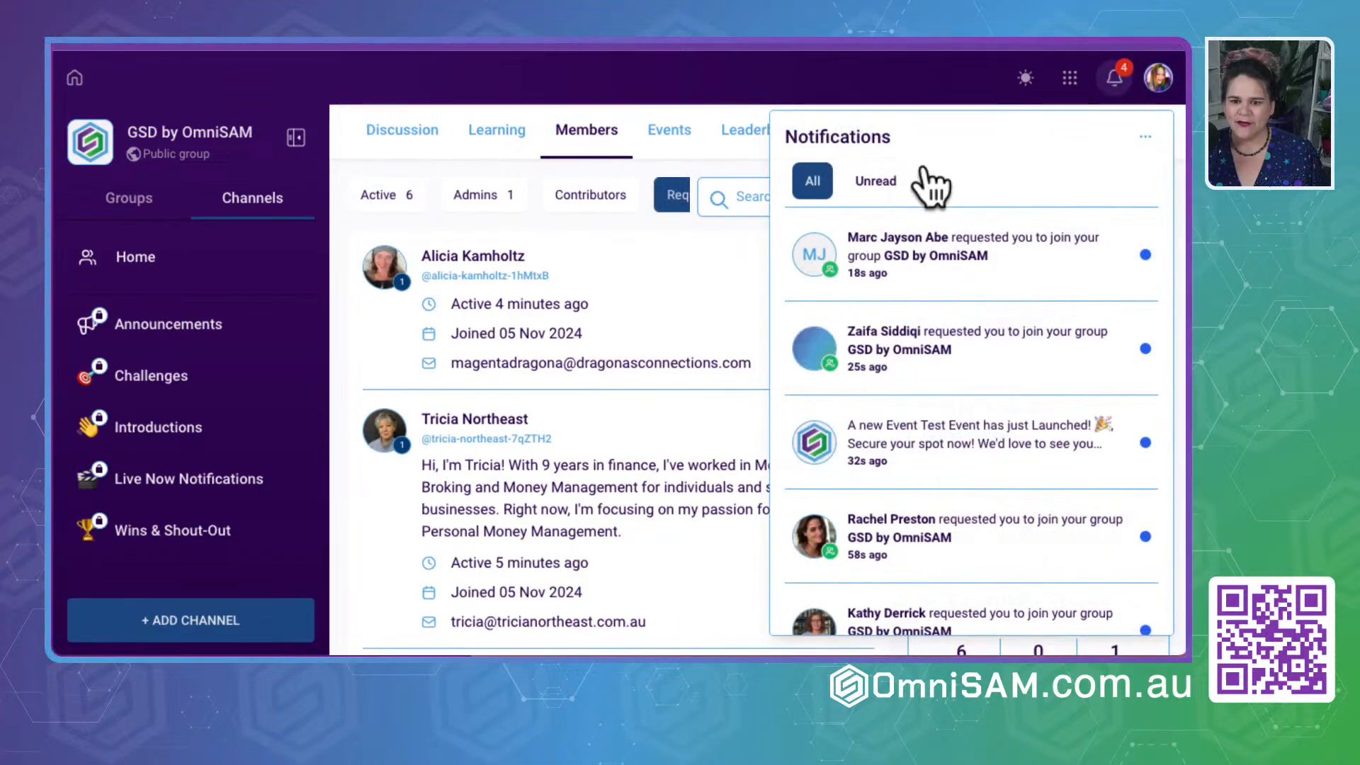
{"action": "left_click", "coordinate": [1144, 136]}
{"action": "left_click", "coordinate": [1080, 179]}
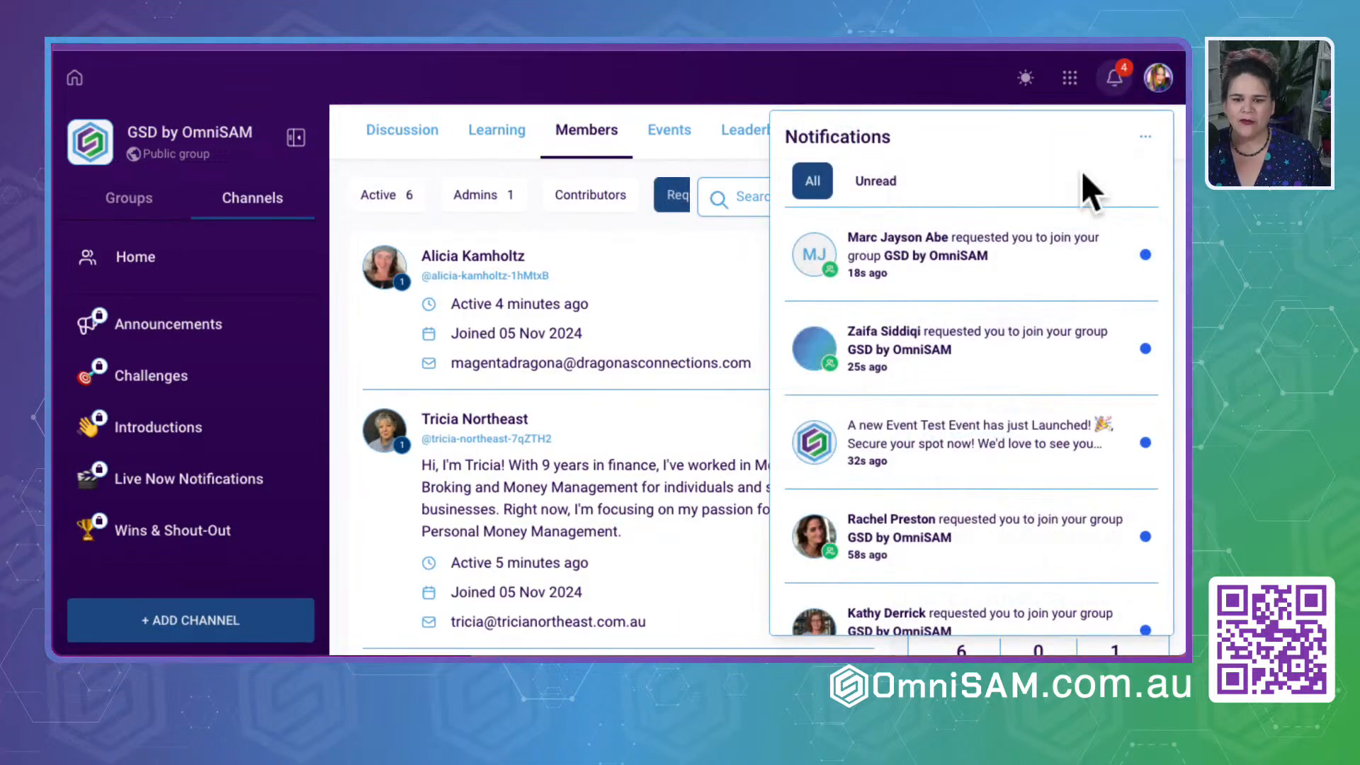
{"action": "left_click", "coordinate": [956, 277]}
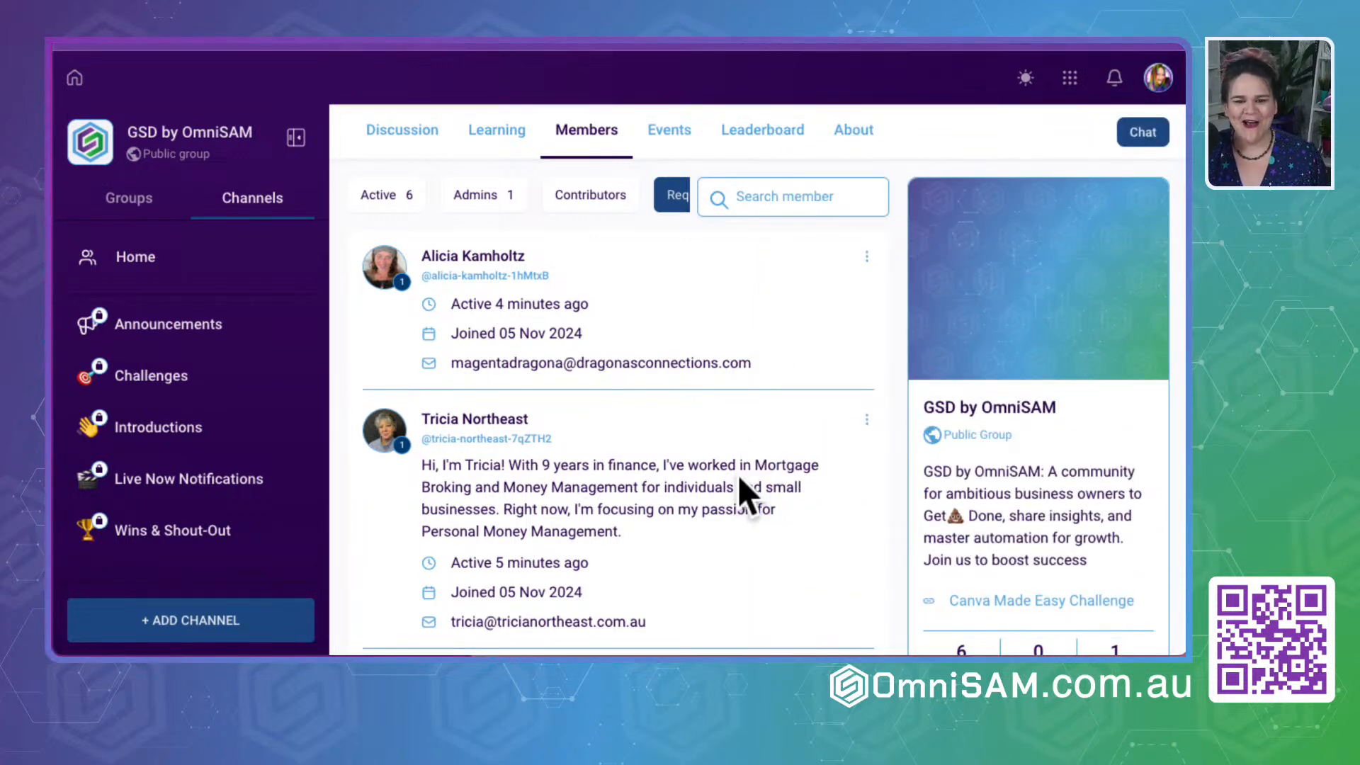
- List the group's pending membership requests and approve the first two directly, without reviewing any answers
{"action": "left_click", "coordinate": [364, 200]}
{"action": "left_click", "coordinate": [671, 196]}
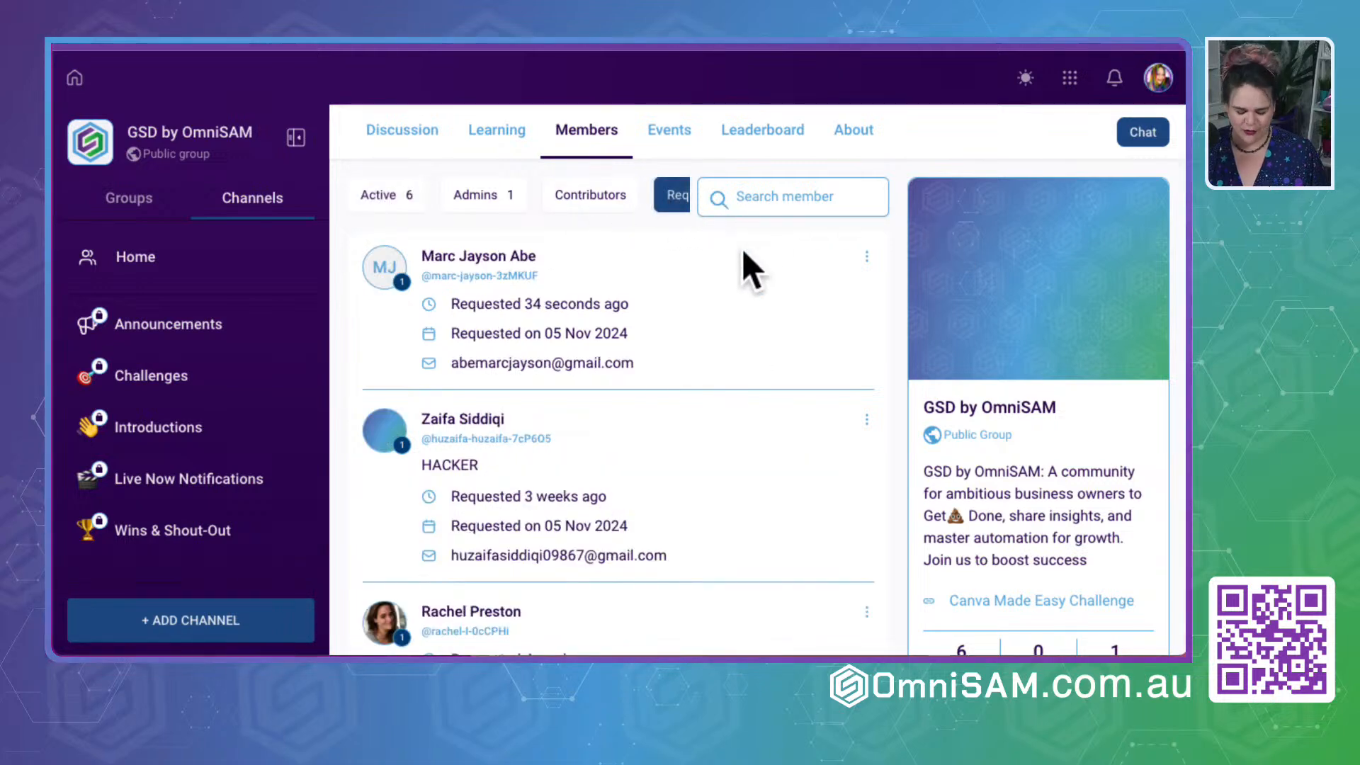
{"action": "key", "text": "ctrl+minus"}
{"action": "key", "text": "ctrl+minus"}
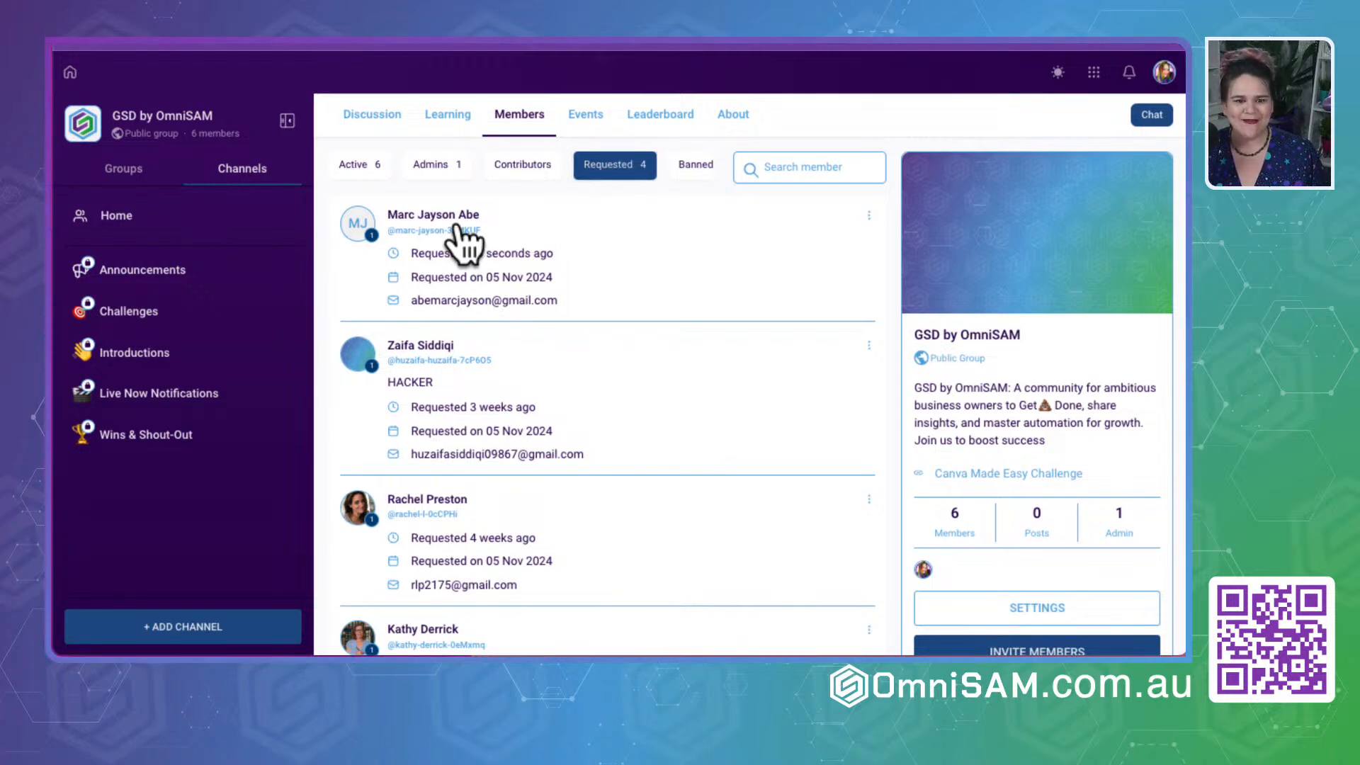
{"action": "left_click", "coordinate": [869, 215]}
{"action": "mouse_move", "coordinate": [823, 188]}
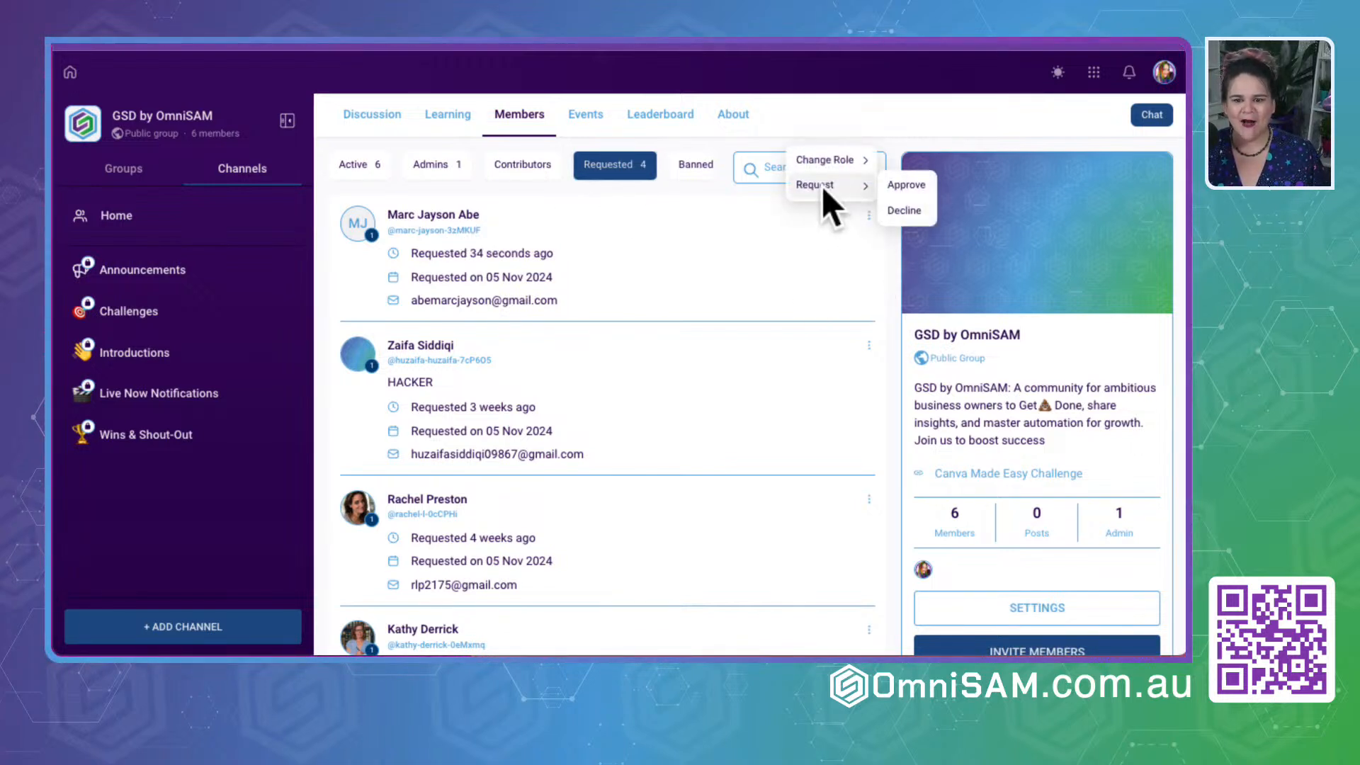
{"action": "left_click", "coordinate": [908, 185]}
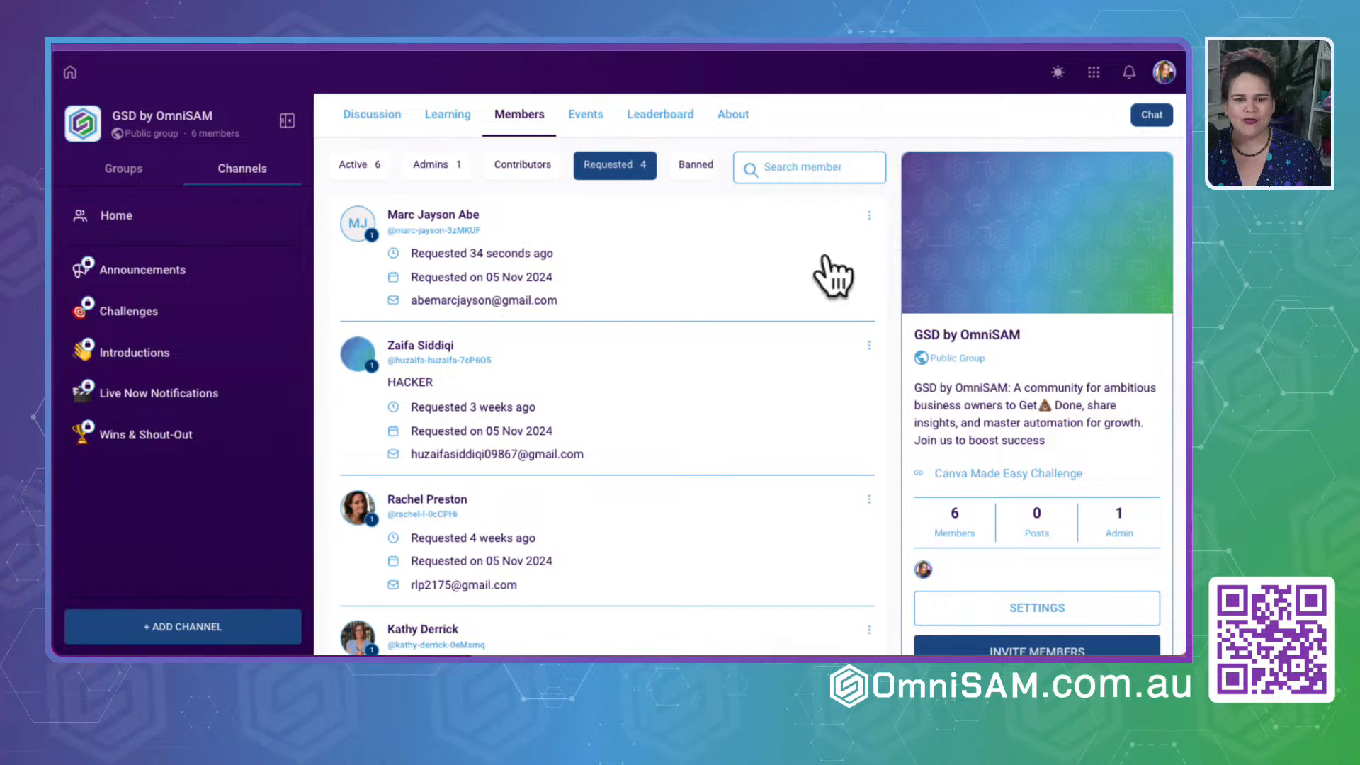
{"action": "left_click", "coordinate": [868, 214]}
{"action": "mouse_move", "coordinate": [821, 188]}
{"action": "left_click", "coordinate": [921, 186]}
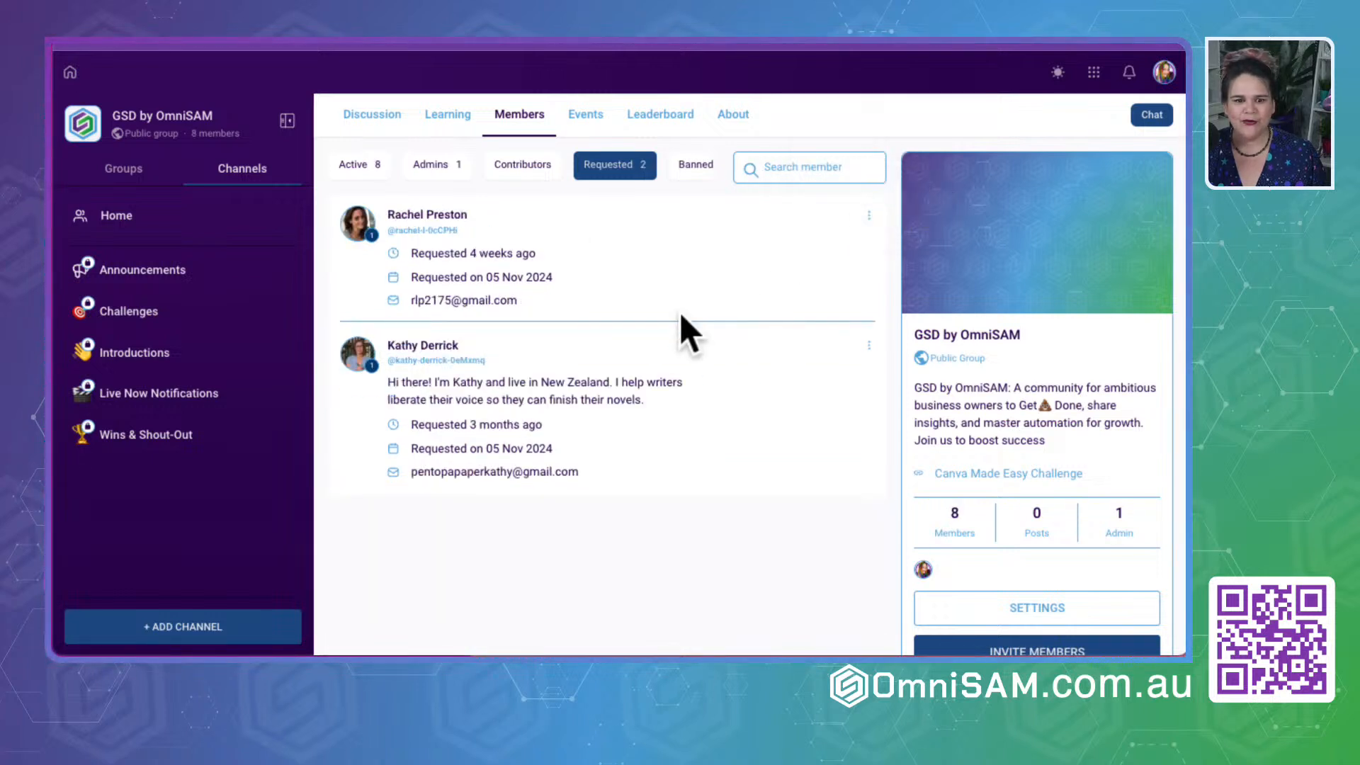
- Review the membership answers of the first remaining requester and approve the request from there
{"action": "left_click", "coordinate": [868, 204]}
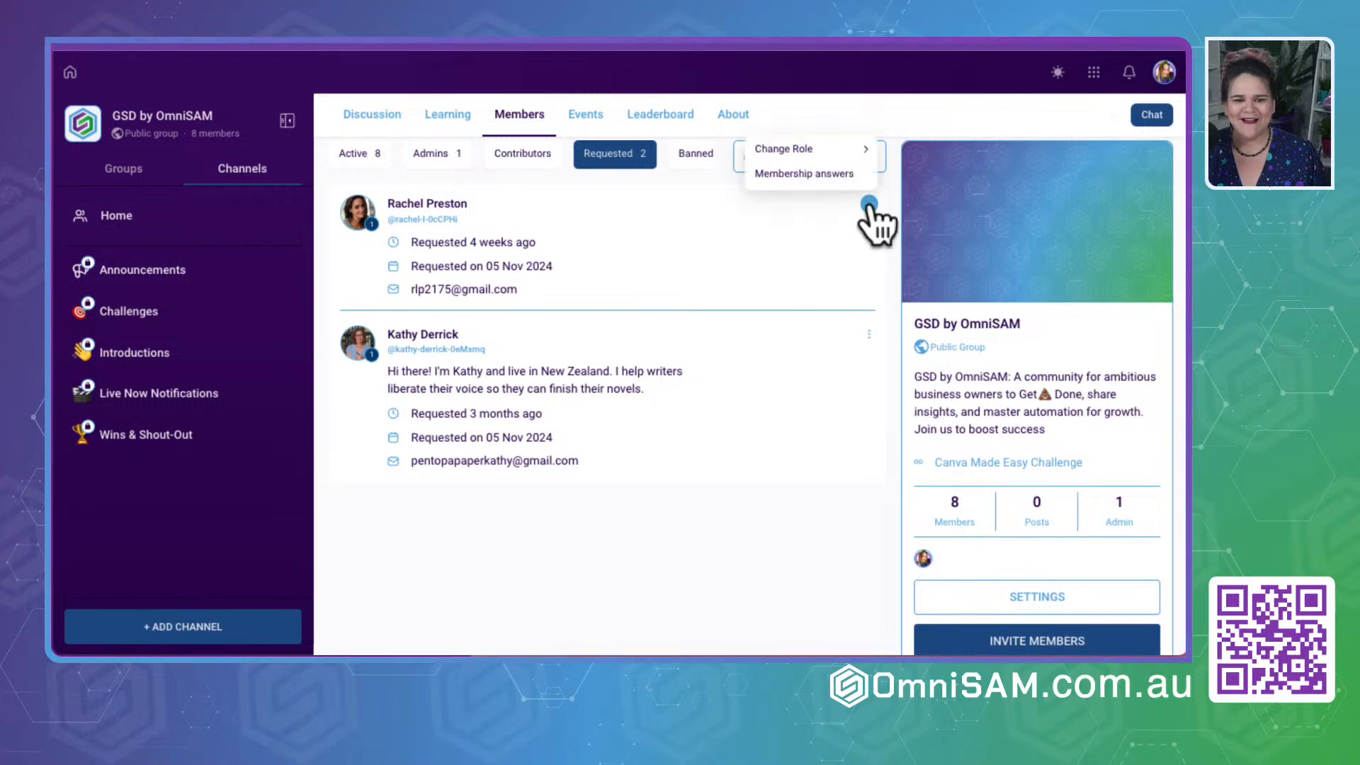
{"action": "left_click", "coordinate": [815, 174]}
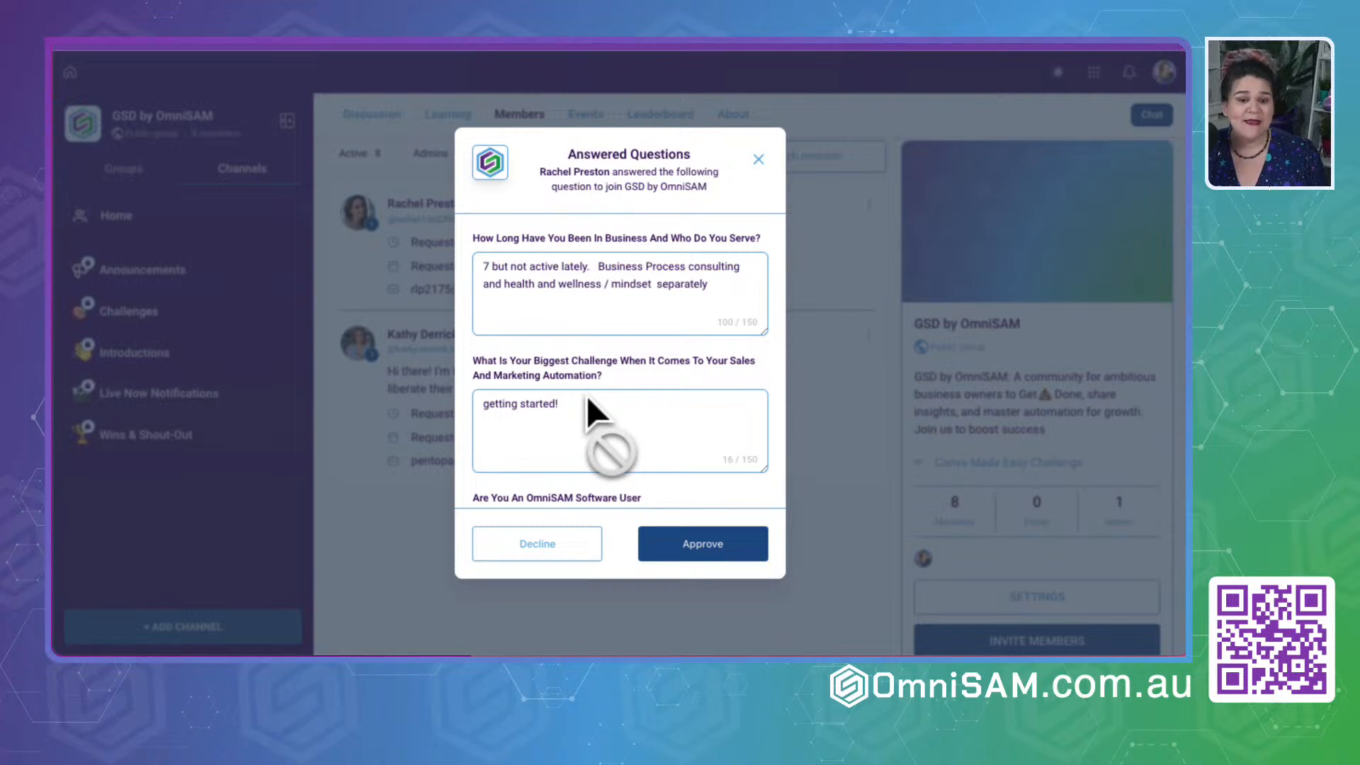
{"action": "left_click_drag", "start_coordinate": [567, 154], "coordinate": [701, 160]}
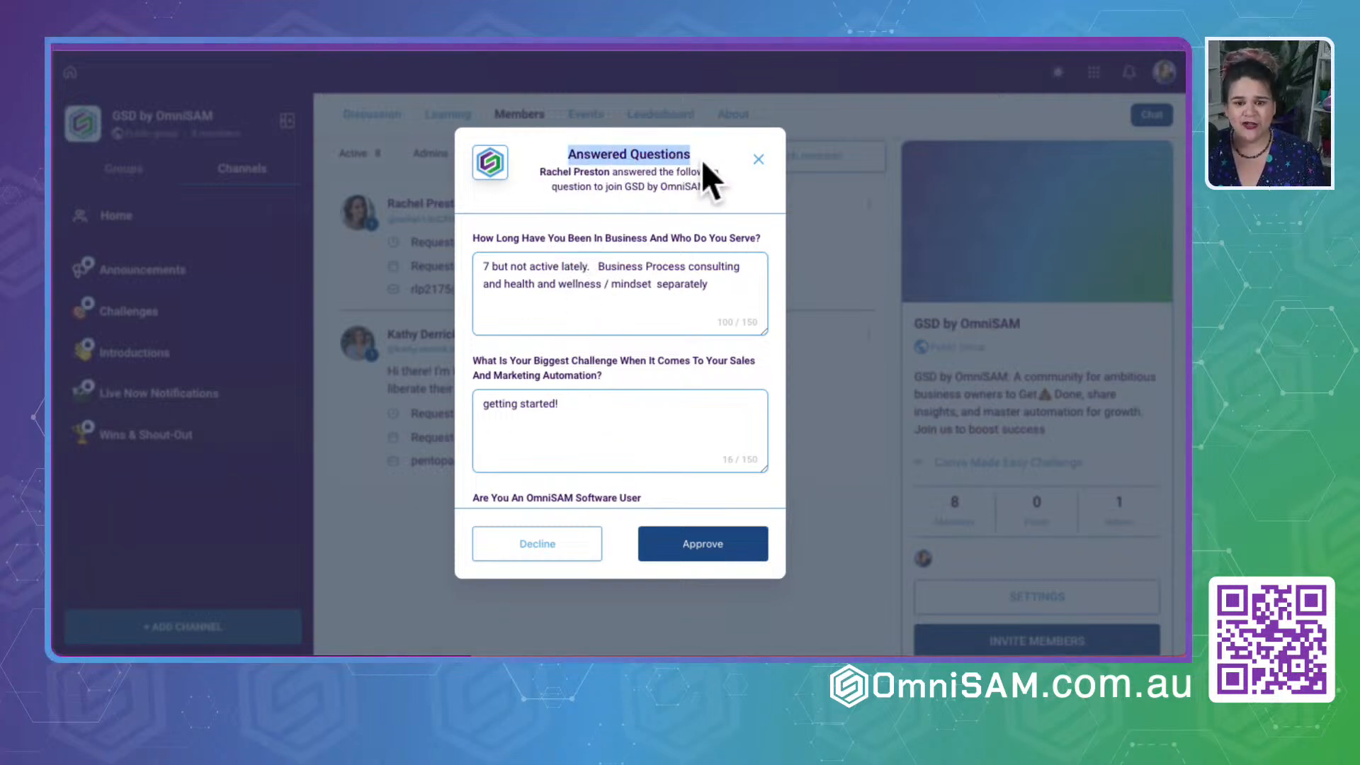
{"action": "scroll", "coordinate": [622, 354], "scroll_direction": "down", "scroll_amount": 2}
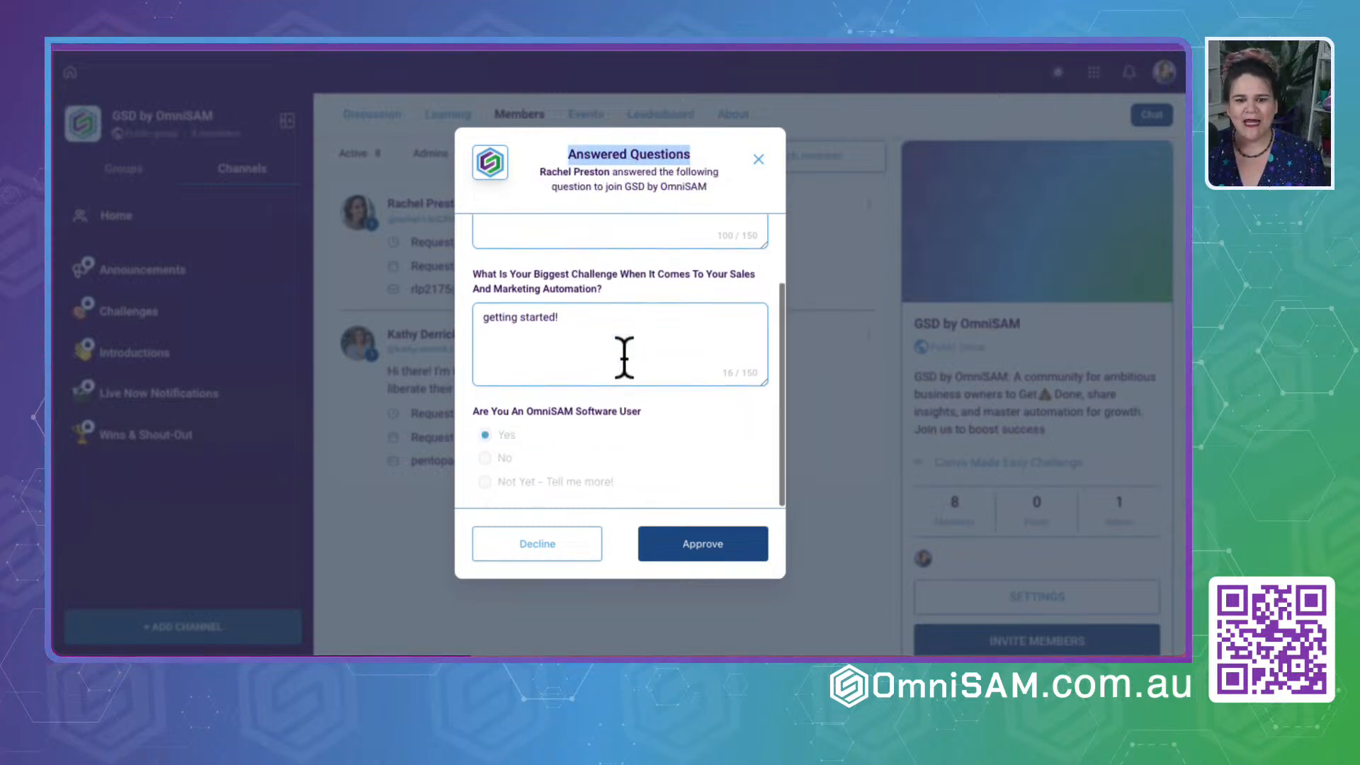
{"action": "left_click", "coordinate": [684, 546]}
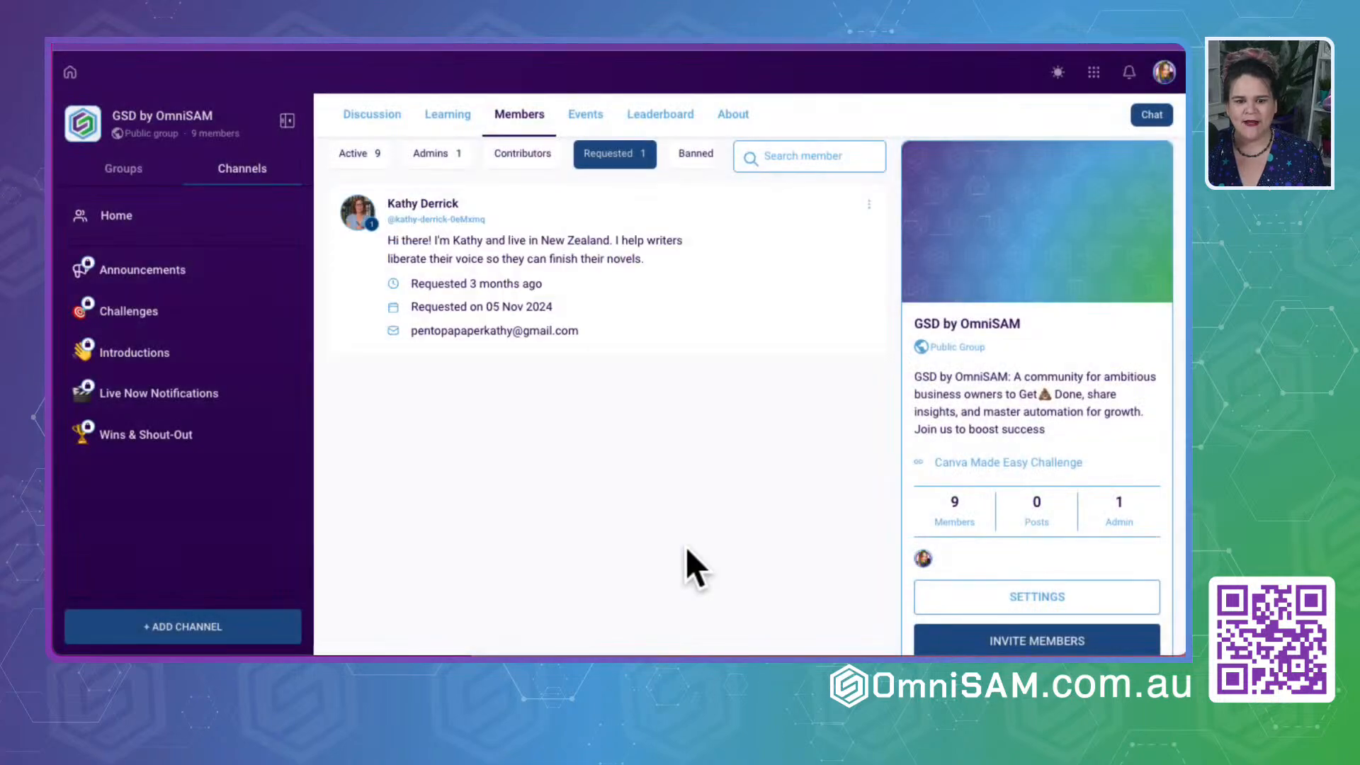
- Read the last pending requester's membership answers and approve the request
{"action": "left_click", "coordinate": [869, 206]}
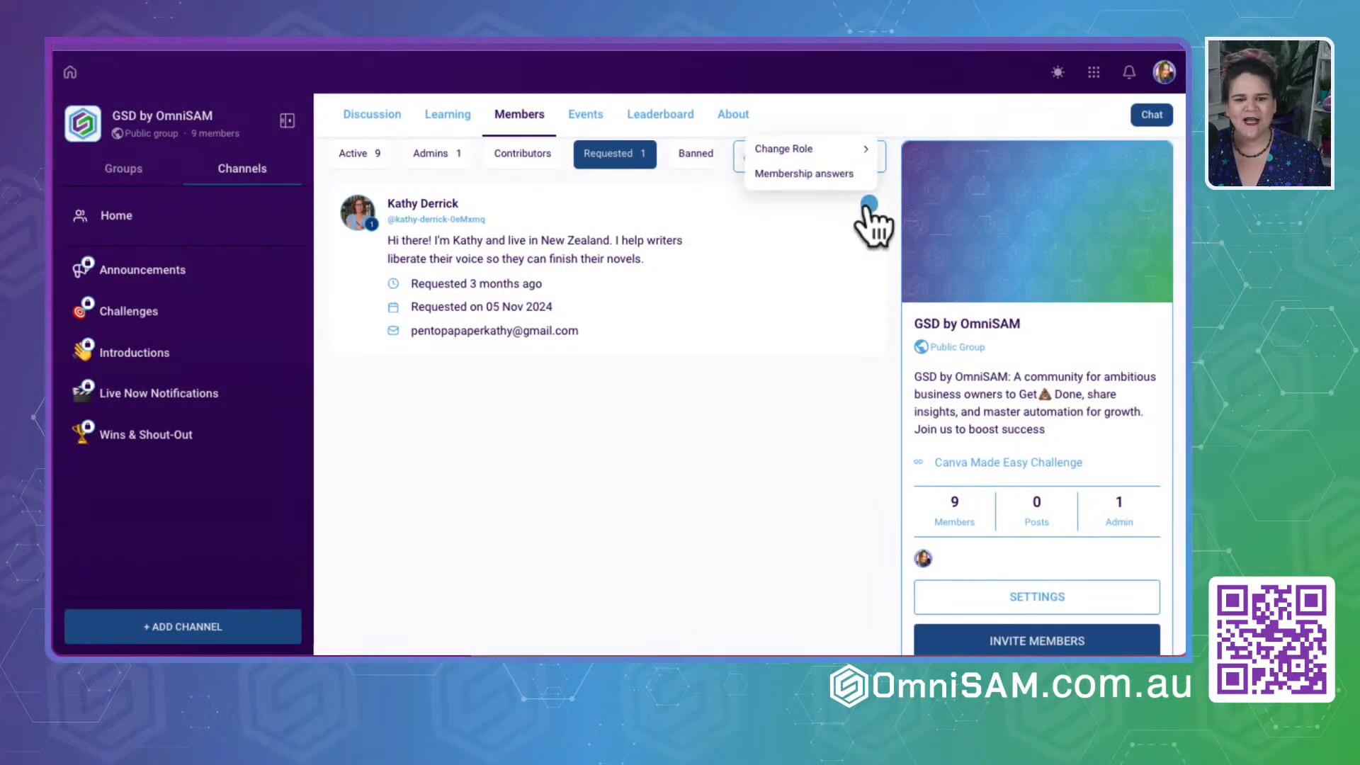
{"action": "left_click", "coordinate": [803, 175]}
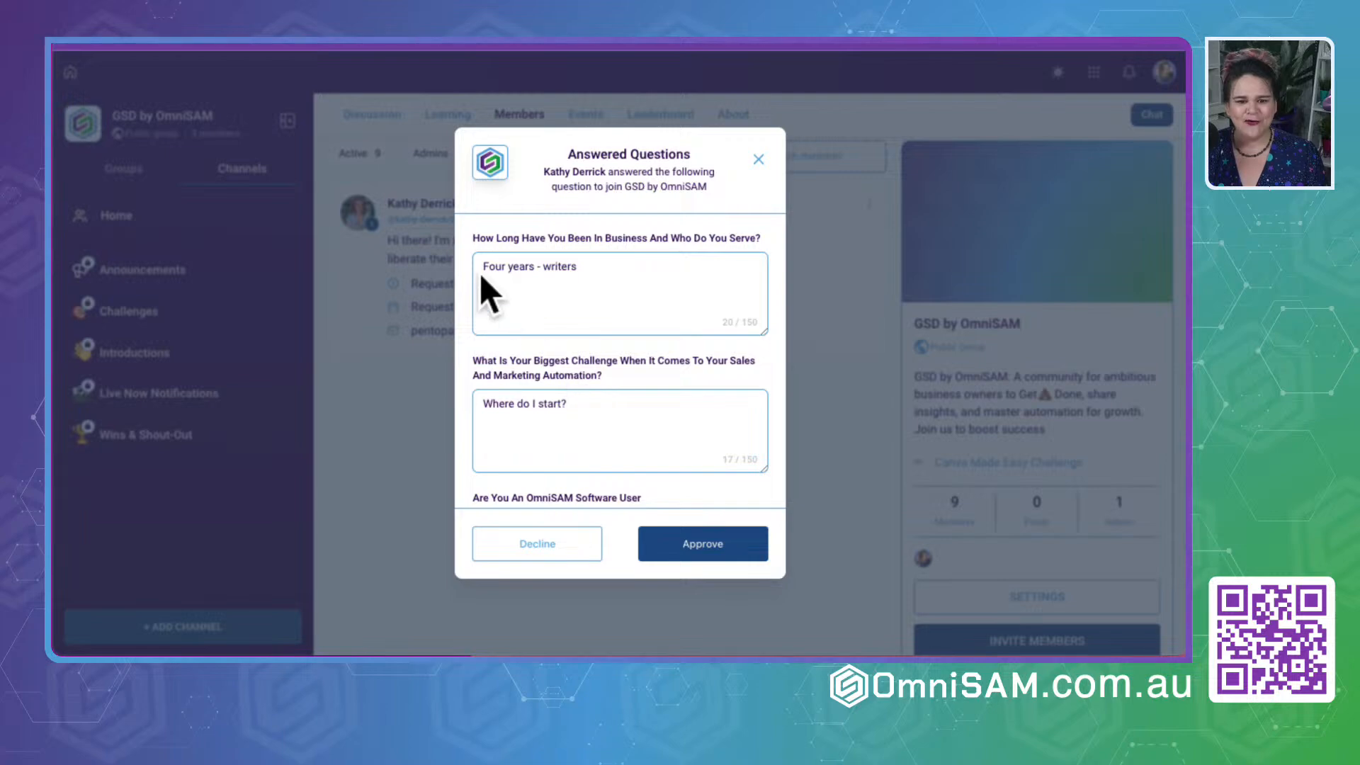
{"action": "scroll", "coordinate": [563, 283], "scroll_direction": "down", "scroll_amount": 2}
{"action": "left_click", "coordinate": [683, 549]}
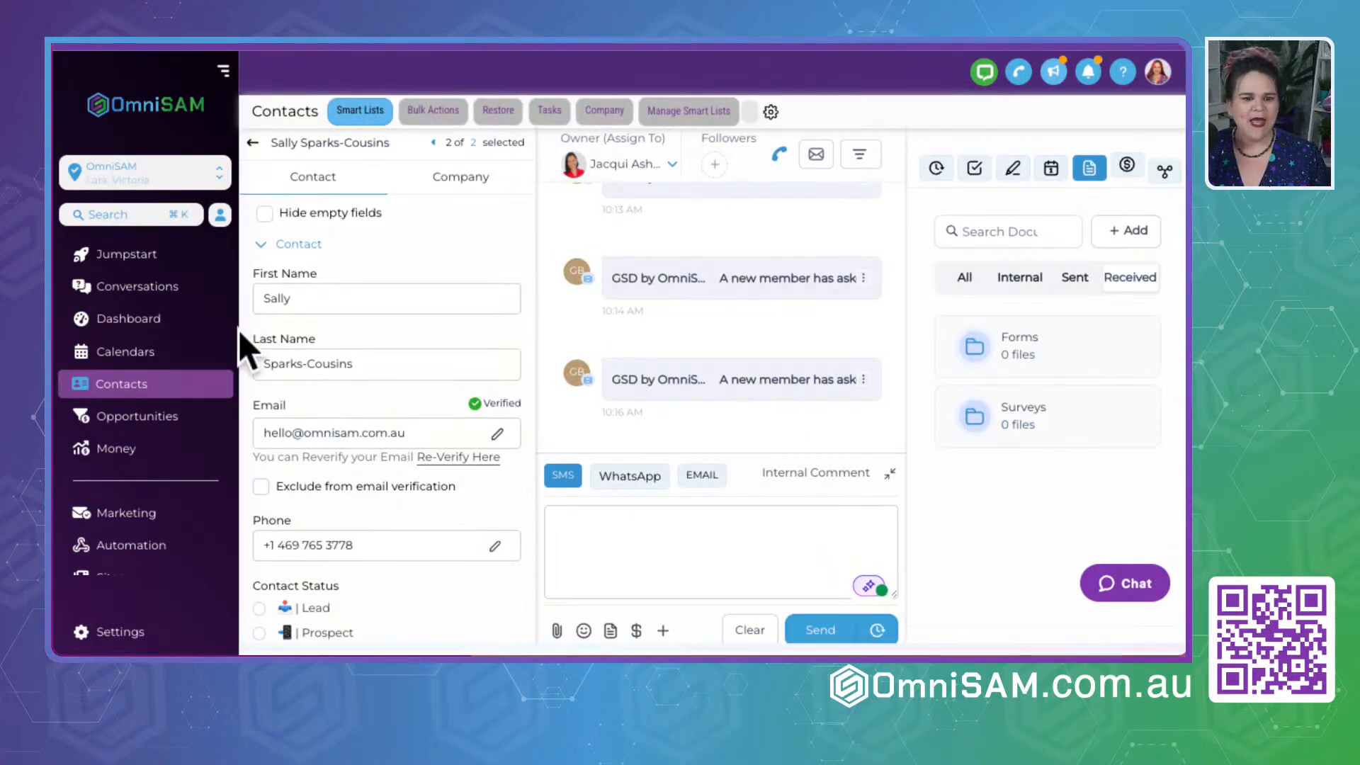
- Switch to the contact record in OmniSAM and expand its client portal Courses Offers and Community Groups
{"action": "scroll", "coordinate": [133, 459], "scroll_direction": "down", "scroll_amount": 3}
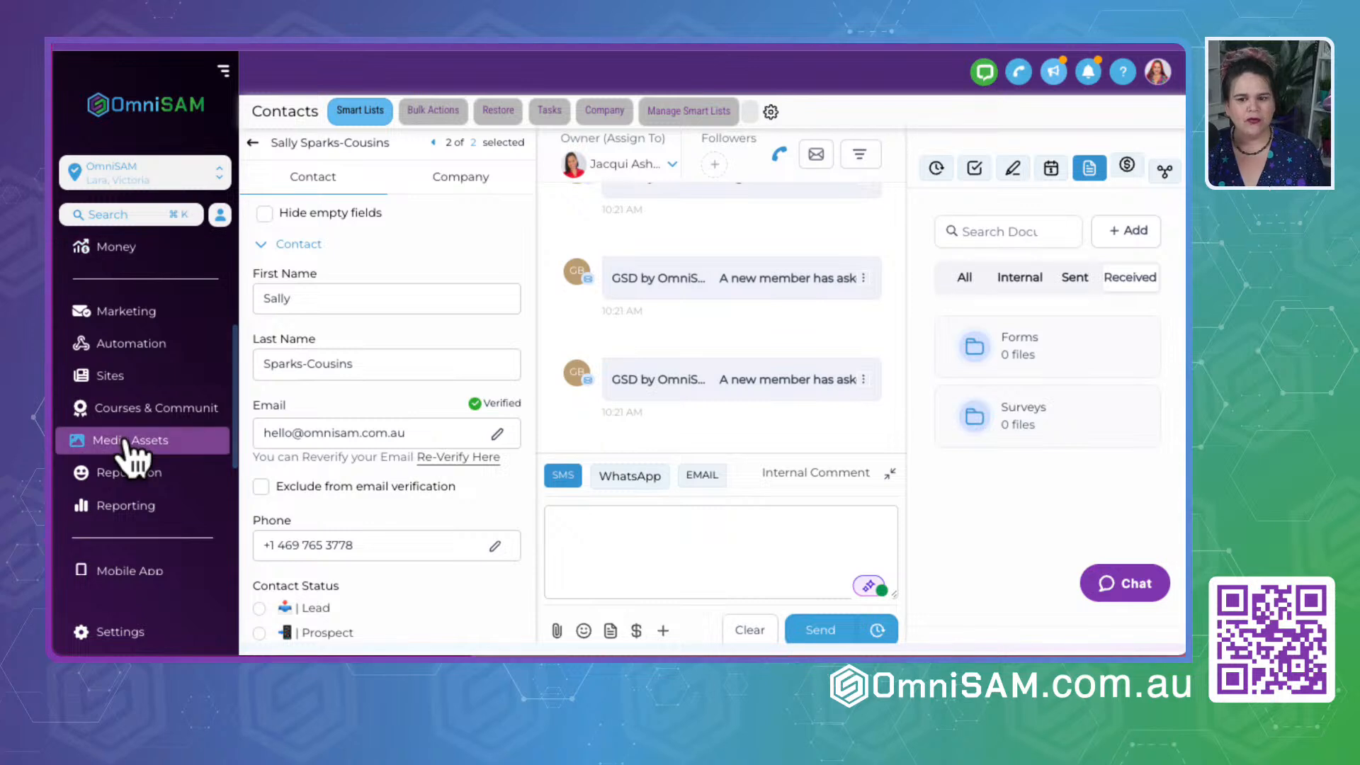
{"action": "scroll", "coordinate": [378, 528], "scroll_direction": "down", "scroll_amount": 10}
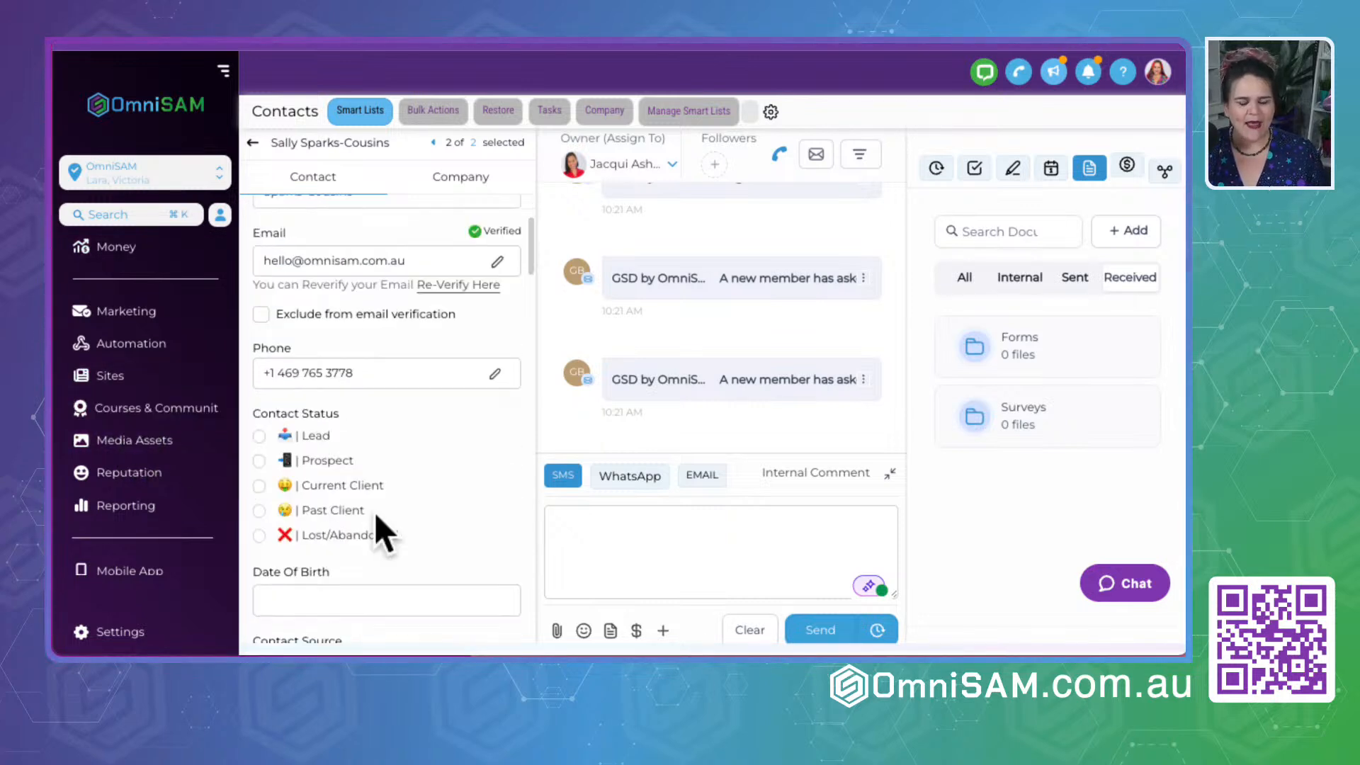
{"action": "scroll", "coordinate": [374, 513], "scroll_direction": "down", "scroll_amount": 20}
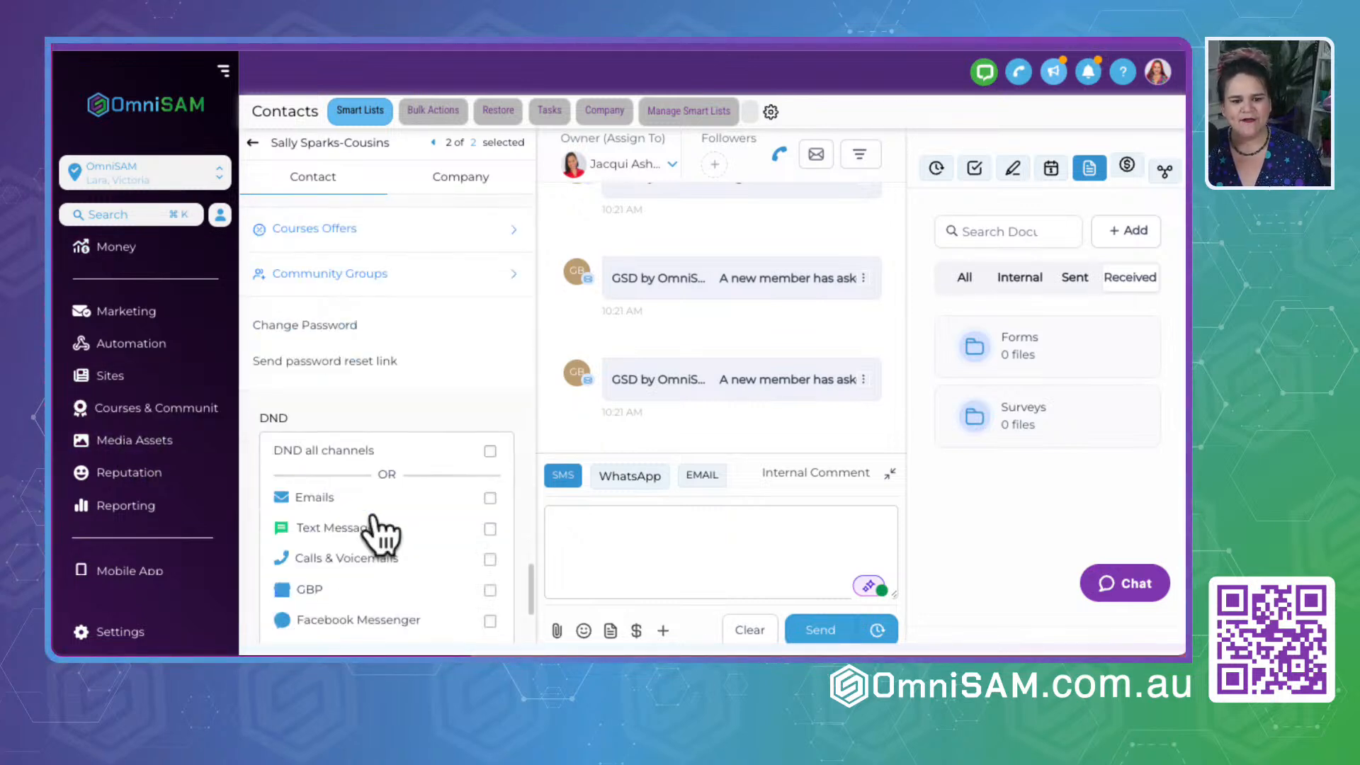
{"action": "scroll", "coordinate": [385, 434], "scroll_direction": "up", "scroll_amount": 5}
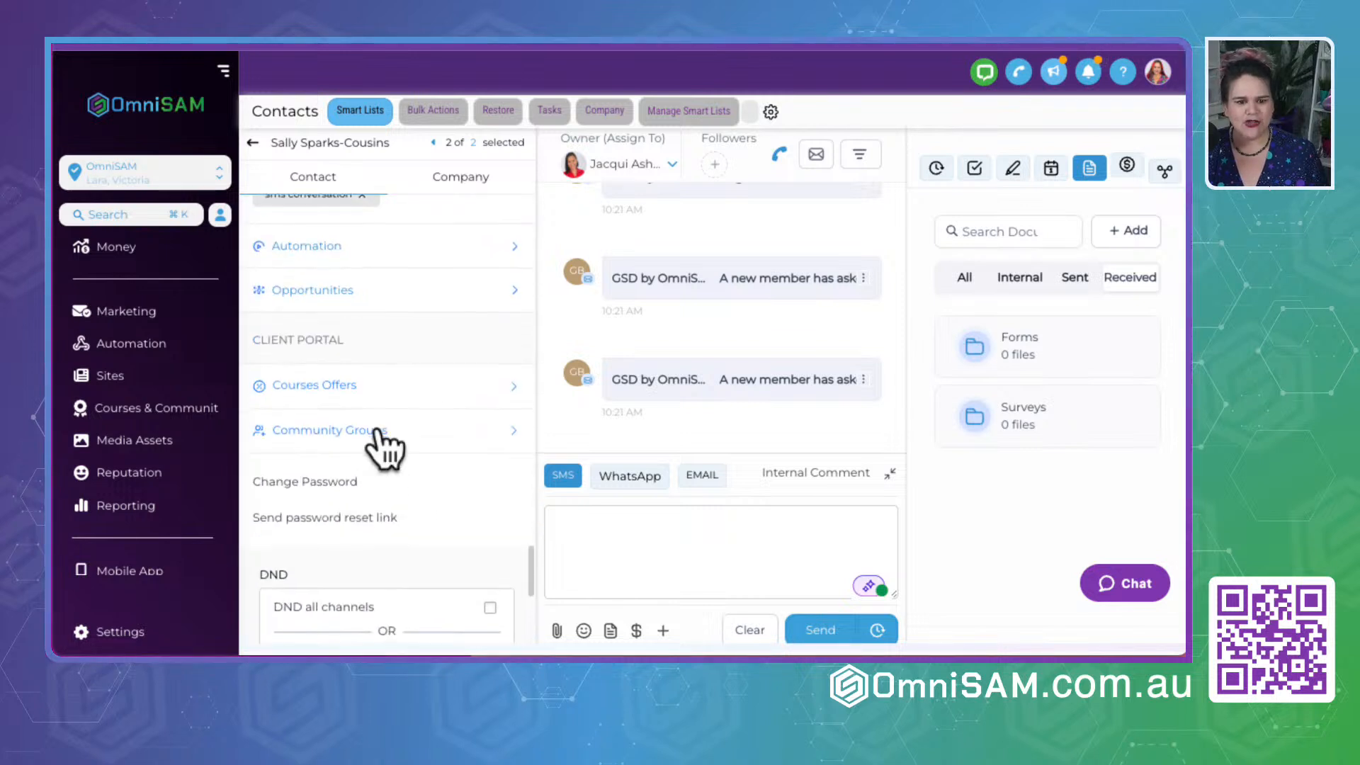
{"action": "left_click", "coordinate": [317, 385]}
{"action": "left_click", "coordinate": [347, 476]}
{"action": "scroll", "coordinate": [354, 499], "scroll_direction": "down", "scroll_amount": 3}
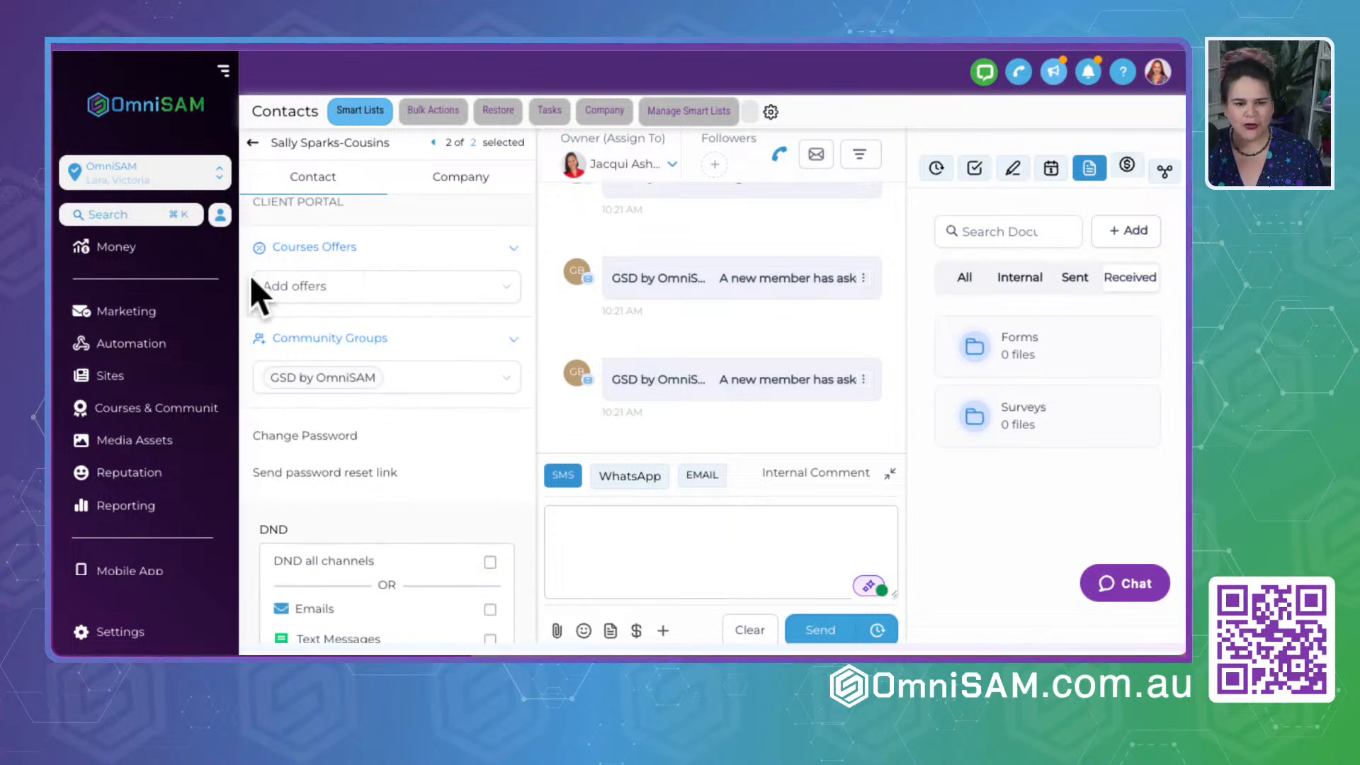
- Search the course offers for "gsd" and add the GSD Click-By-Click Business In A Box offer to the contact
{"action": "left_click", "coordinate": [333, 290]}
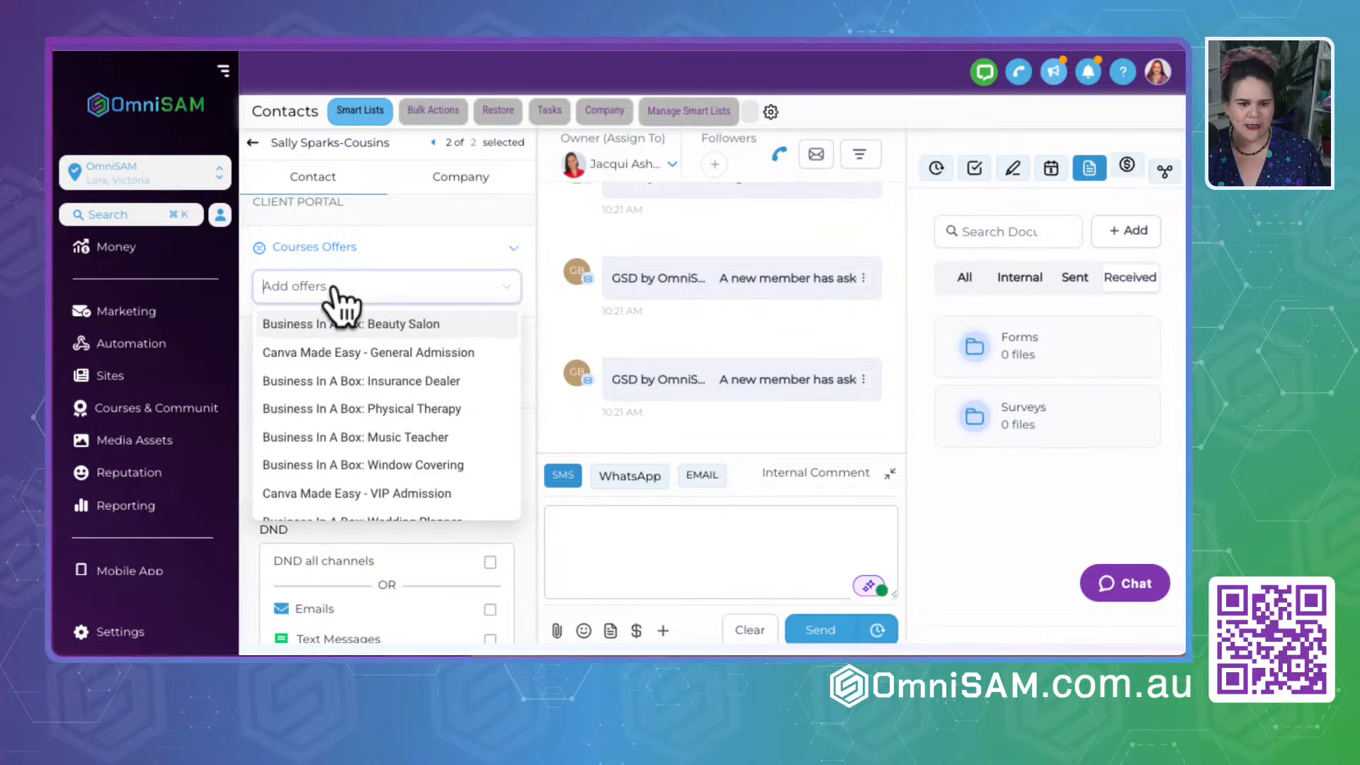
{"action": "type", "text": "gsd"}
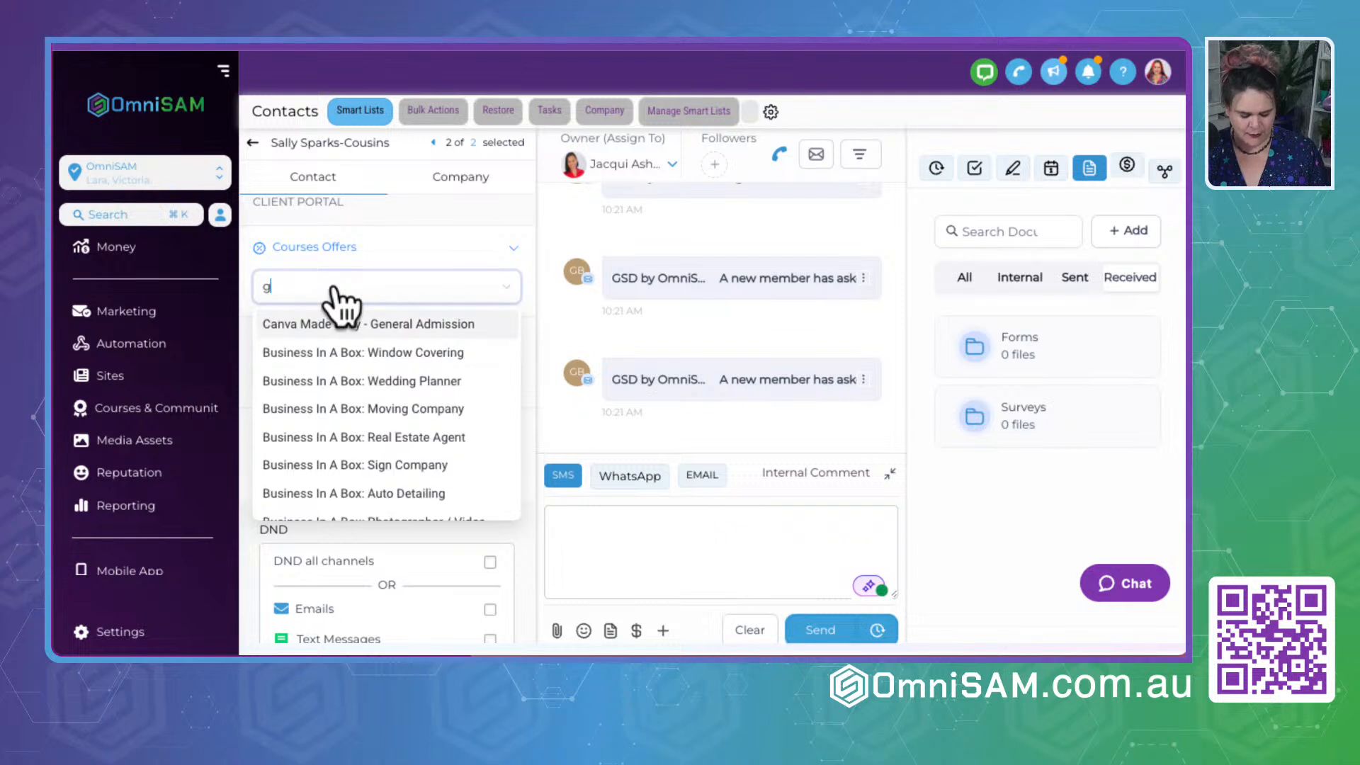
{"action": "left_click", "coordinate": [359, 325]}
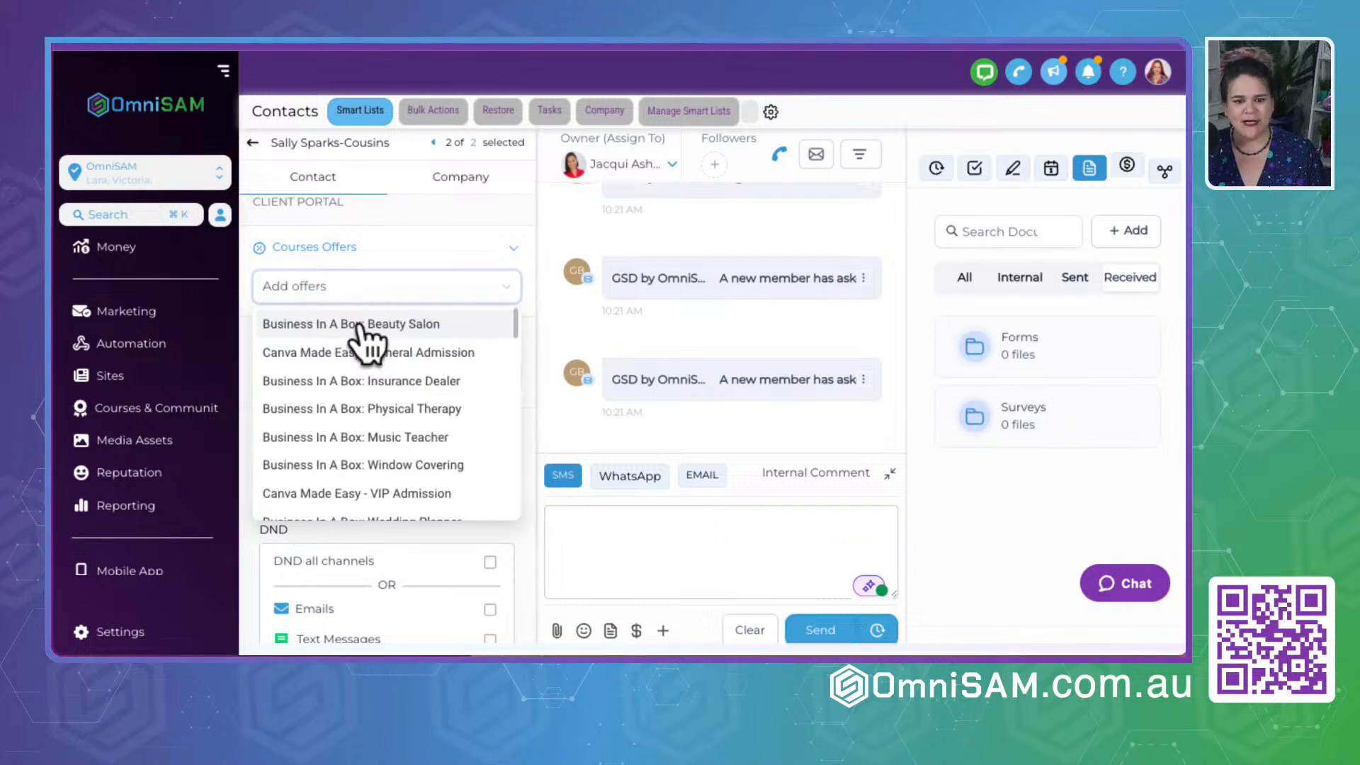
{"action": "left_click", "coordinate": [402, 244]}
{"action": "left_click", "coordinate": [511, 250]}
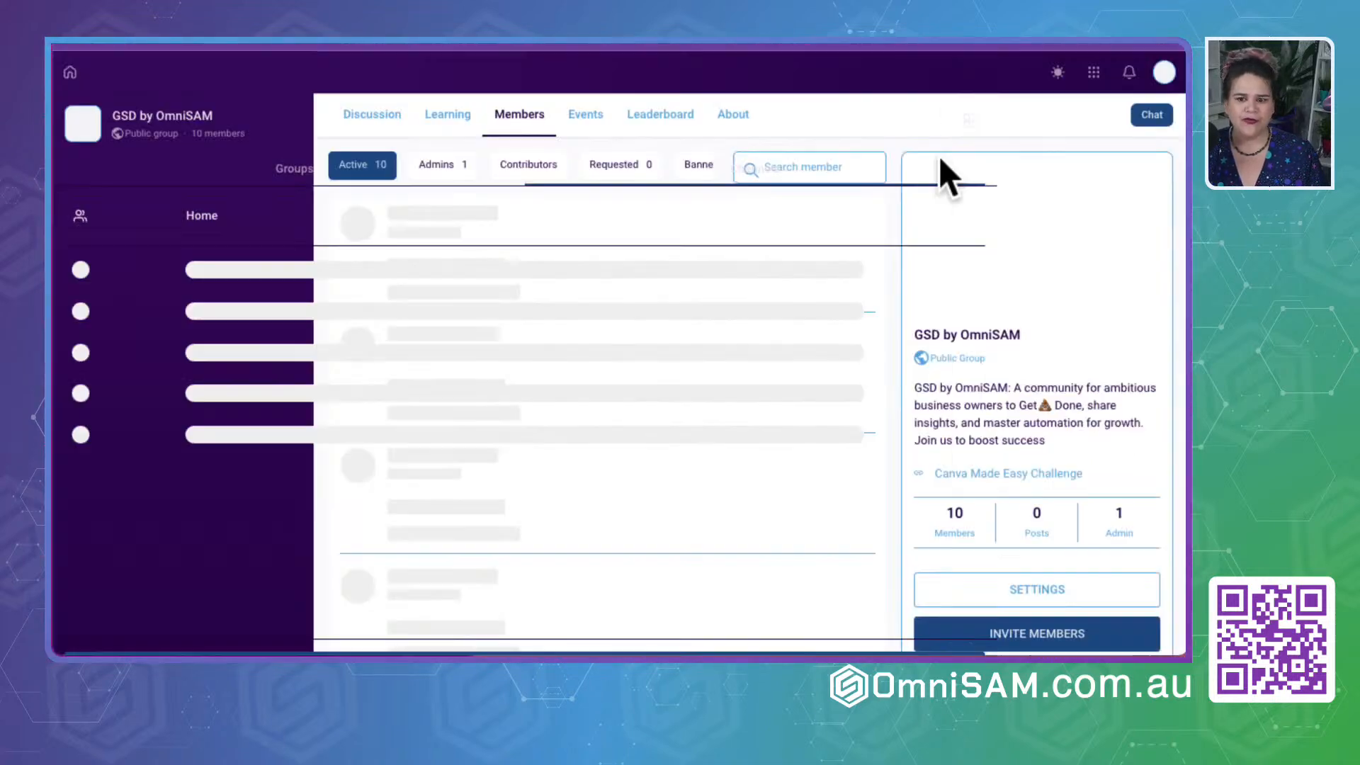
- Switch to the client portal's courses area and check both My Courses and All Courses
{"action": "left_click", "coordinate": [1093, 73]}
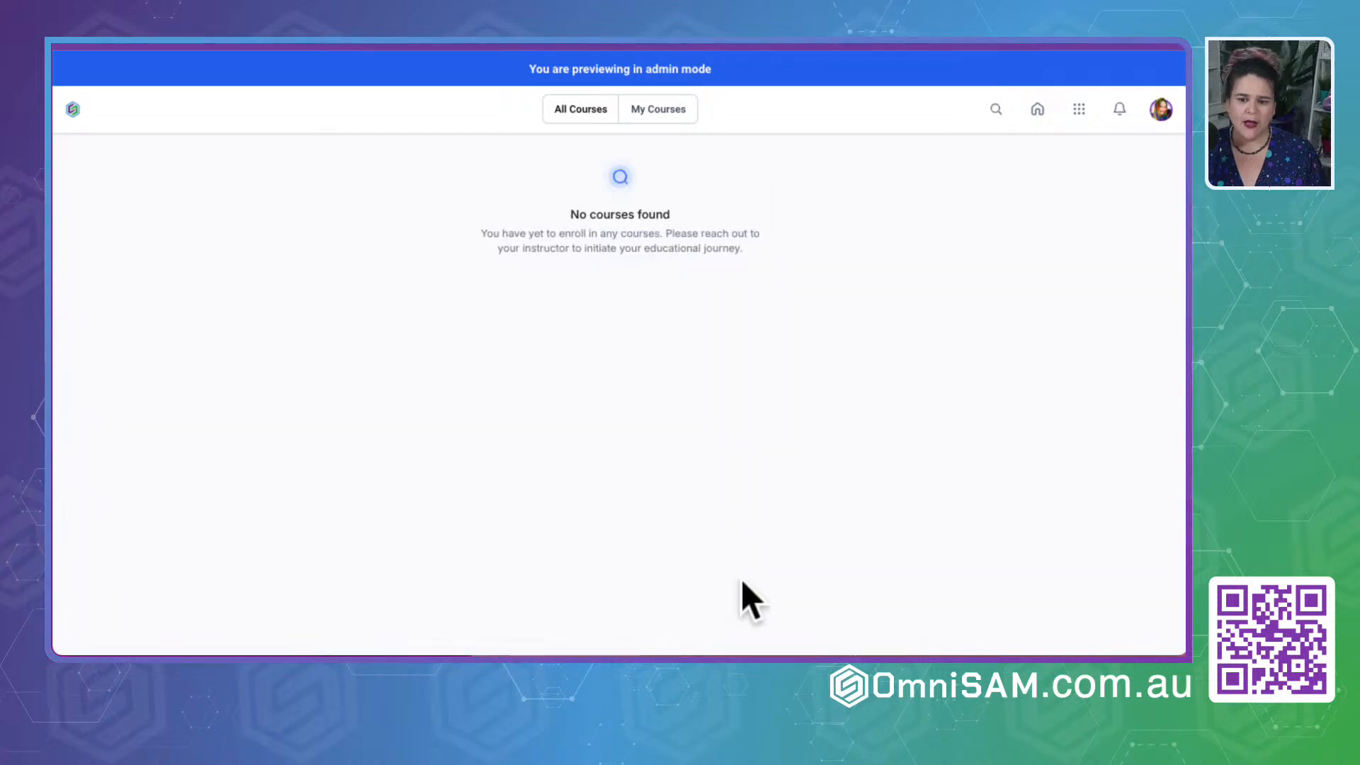
{"action": "left_click", "coordinate": [678, 122]}
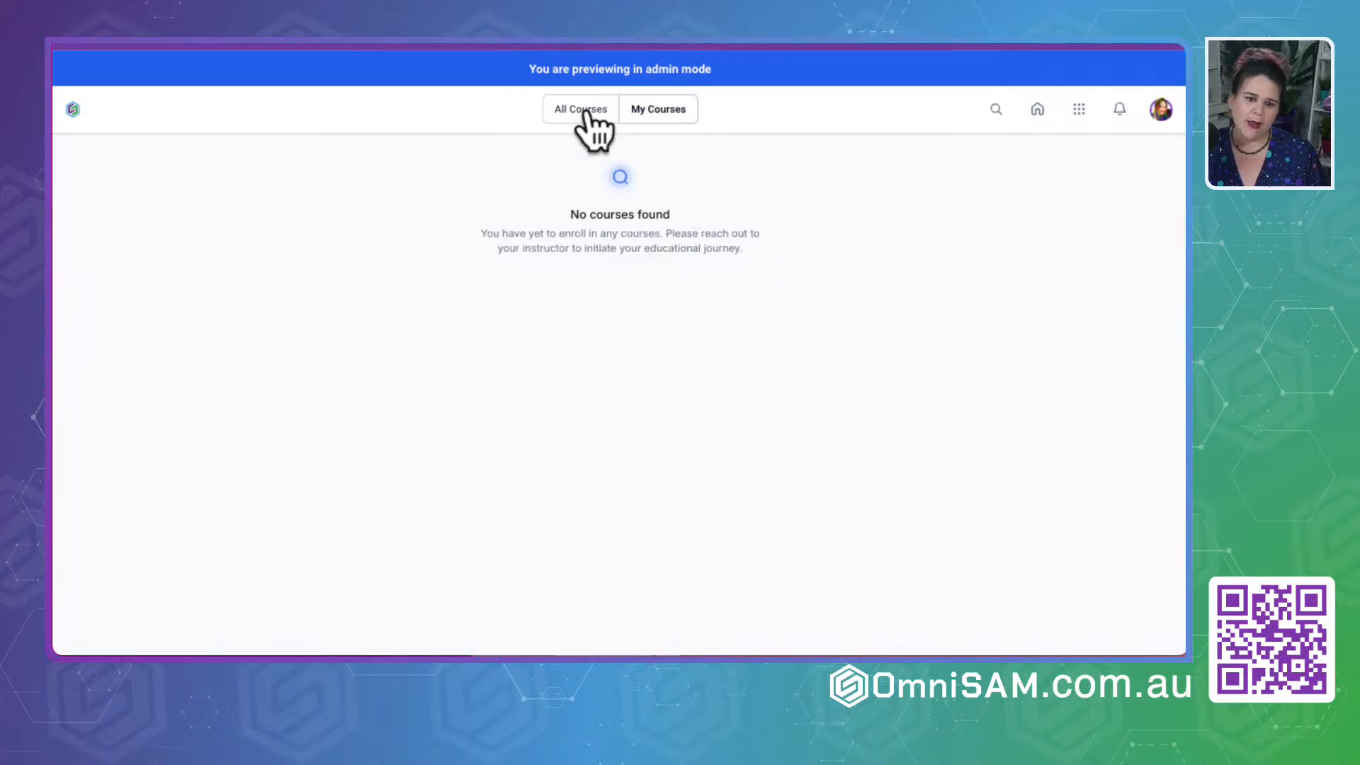
{"action": "left_click", "coordinate": [584, 115]}
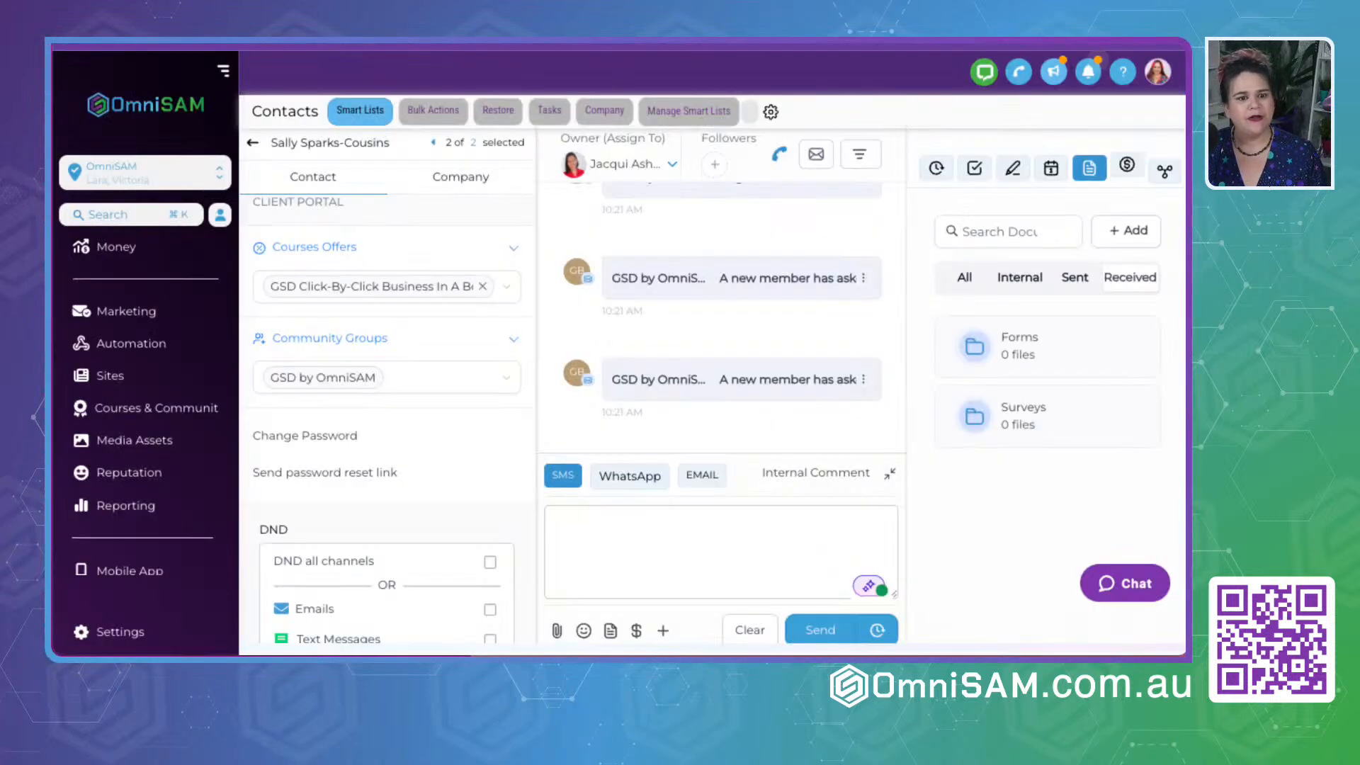
- Go from the contact record to the Courses & Communities area and bring up its Courses dashboard
{"action": "scroll", "coordinate": [146, 550], "scroll_direction": "down", "scroll_amount": 3}
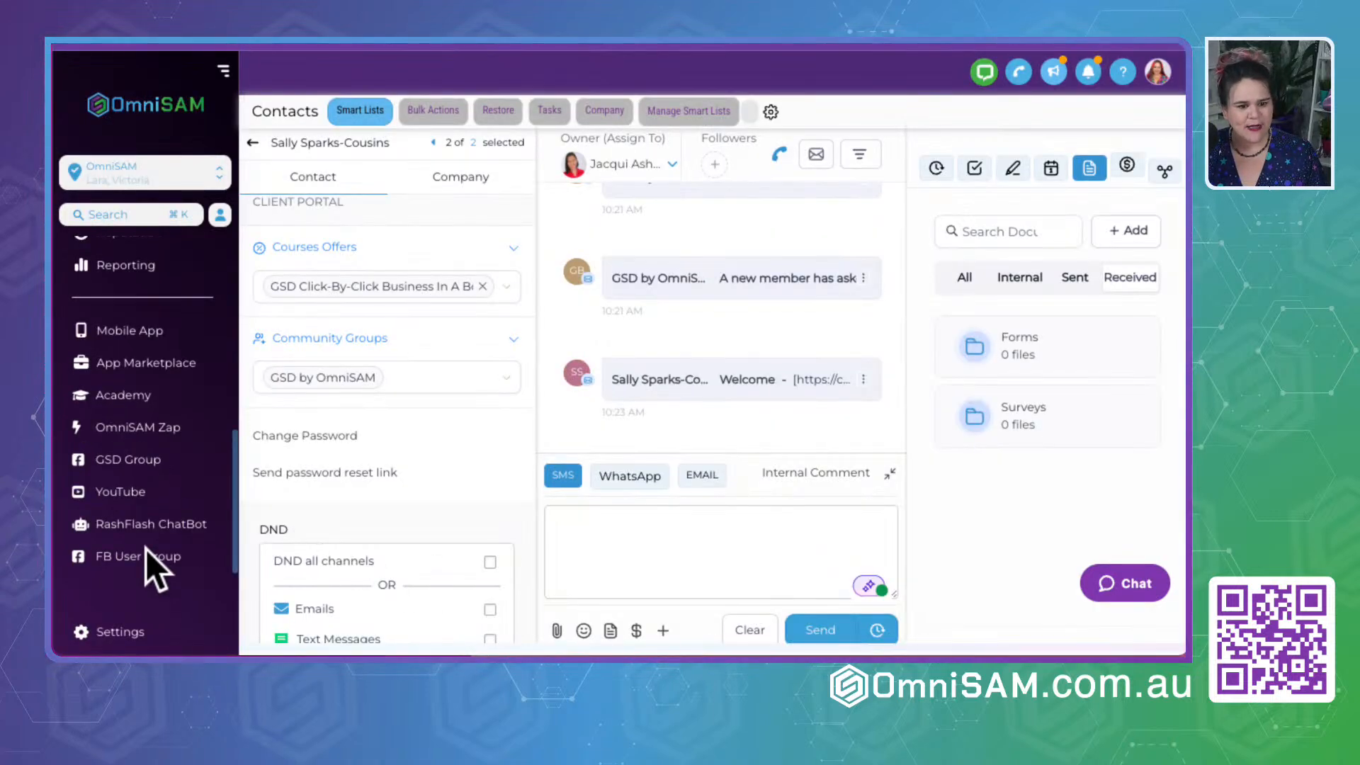
{"action": "scroll", "coordinate": [146, 330], "scroll_direction": "up", "scroll_amount": 3}
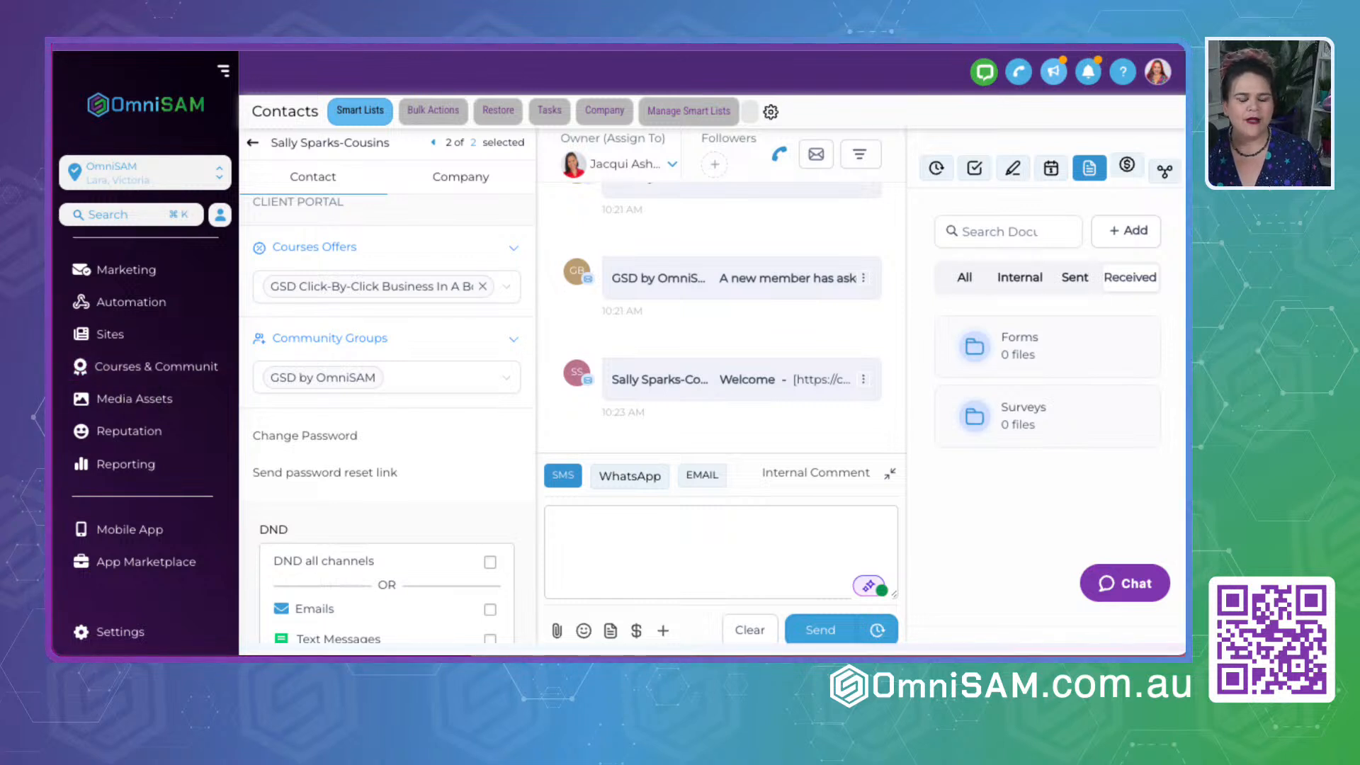
{"action": "left_click", "coordinate": [161, 364]}
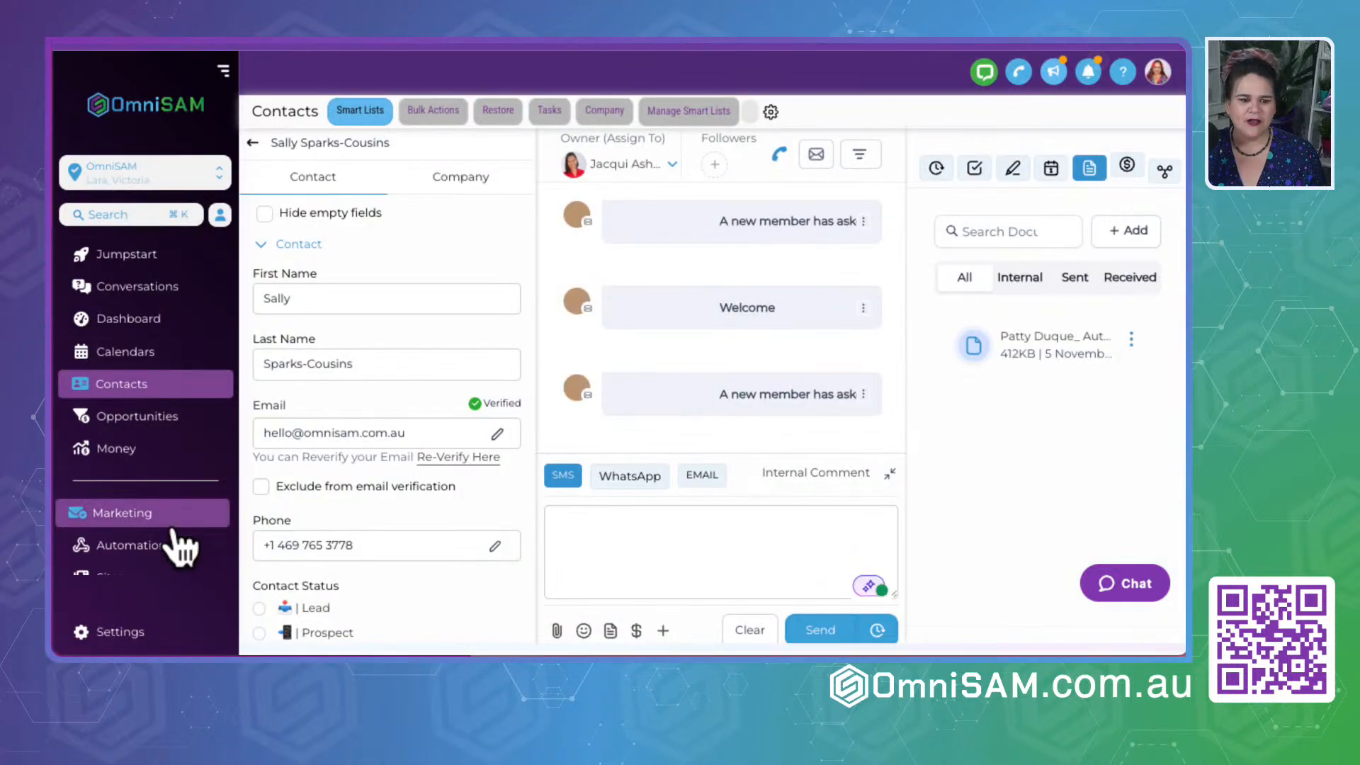
{"action": "scroll", "coordinate": [130, 496], "scroll_direction": "down", "scroll_amount": 3}
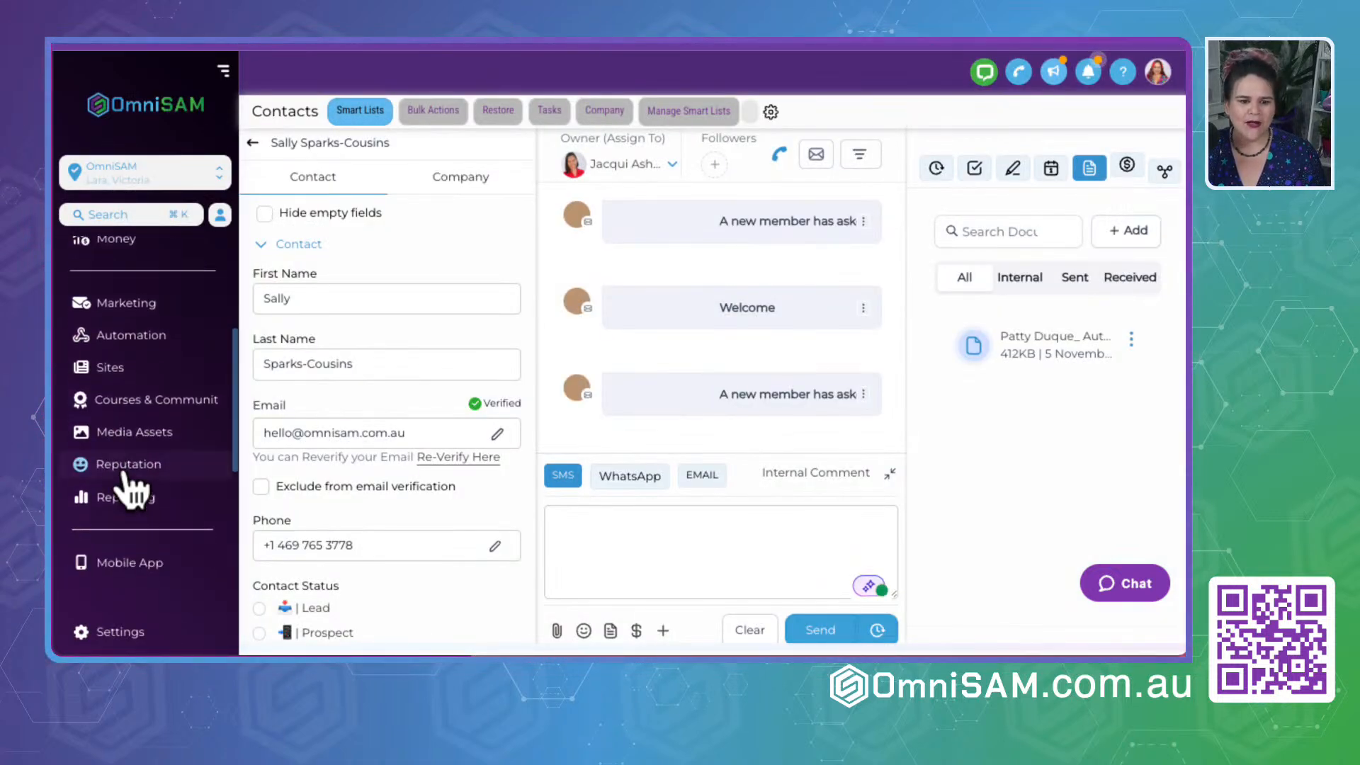
{"action": "left_click", "coordinate": [119, 404]}
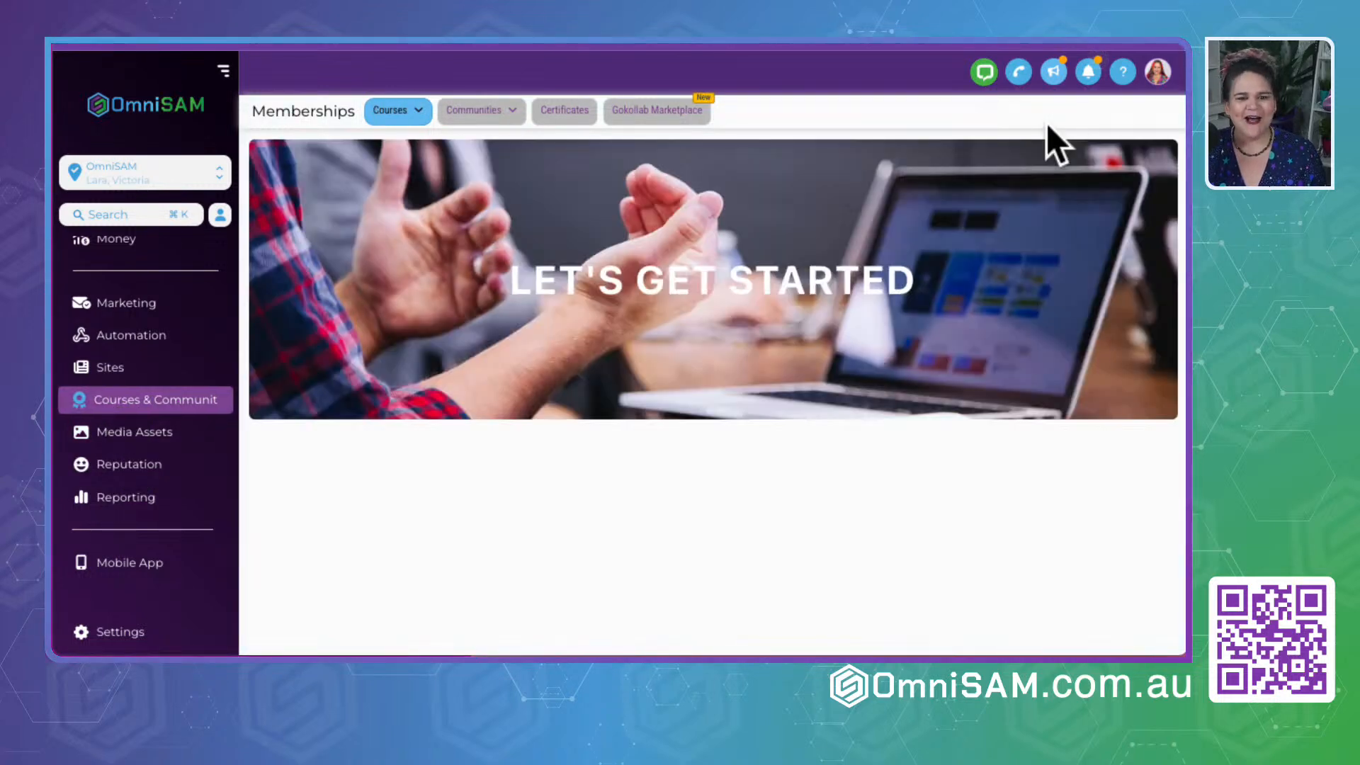
{"action": "mouse_move", "coordinate": [388, 115]}
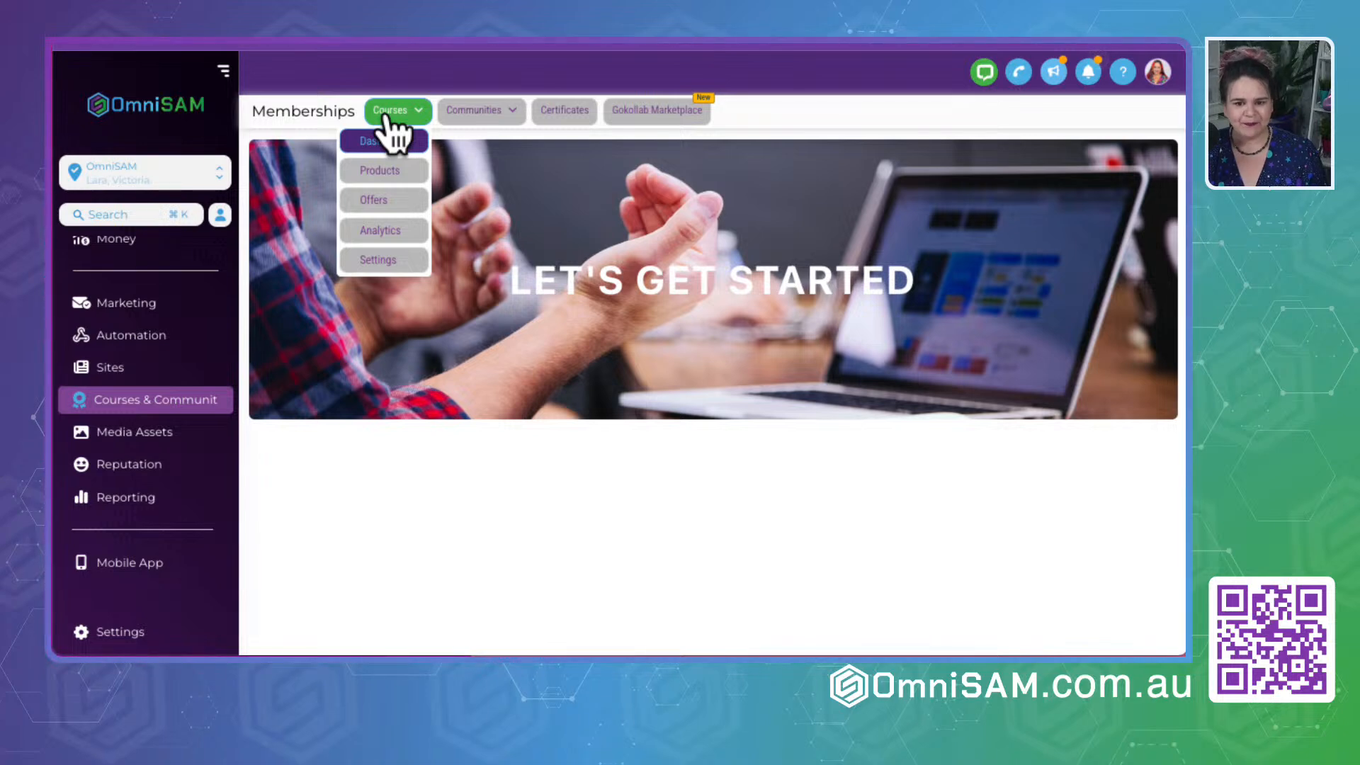
{"action": "left_click", "coordinate": [386, 138]}
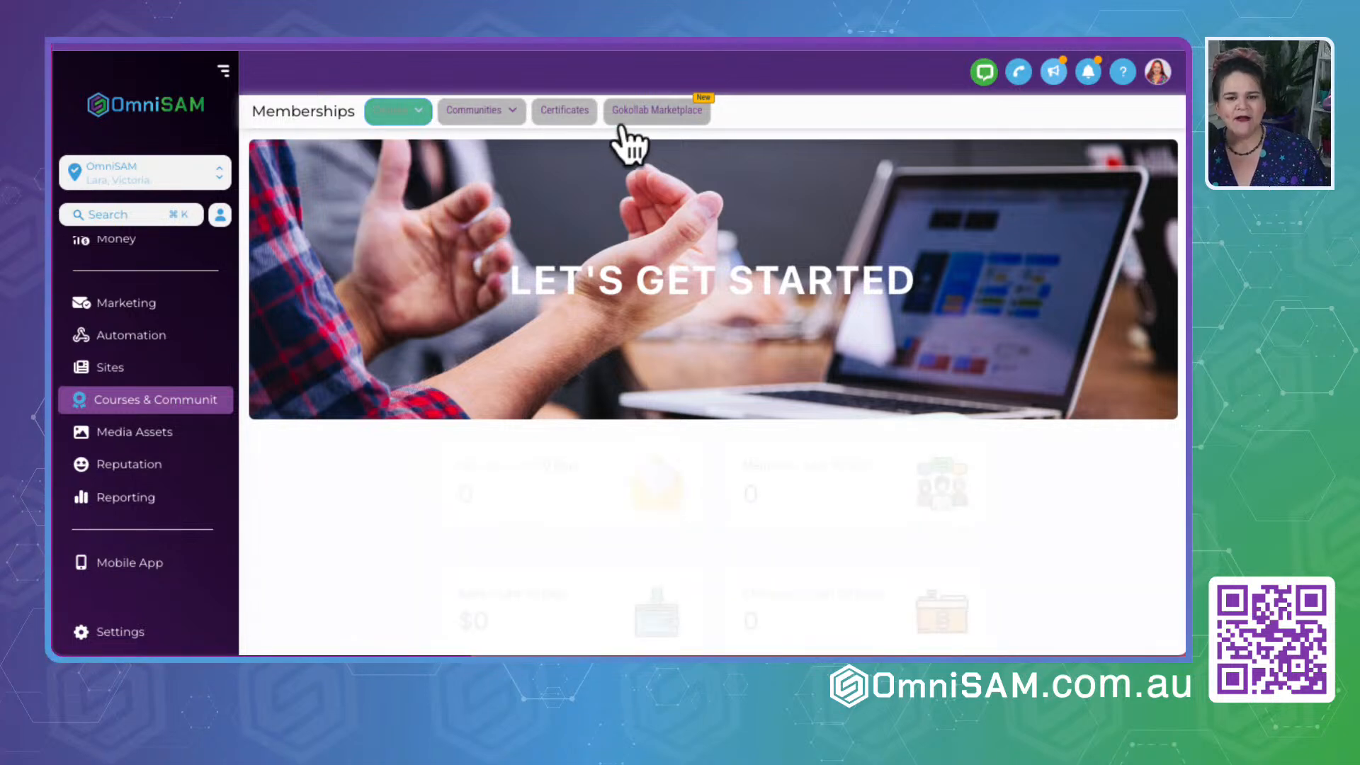
- Open the Gokollab Marketplace page and review the GoKollab description, its URL and the groups selected for discovery
{"action": "left_click", "coordinate": [690, 135]}
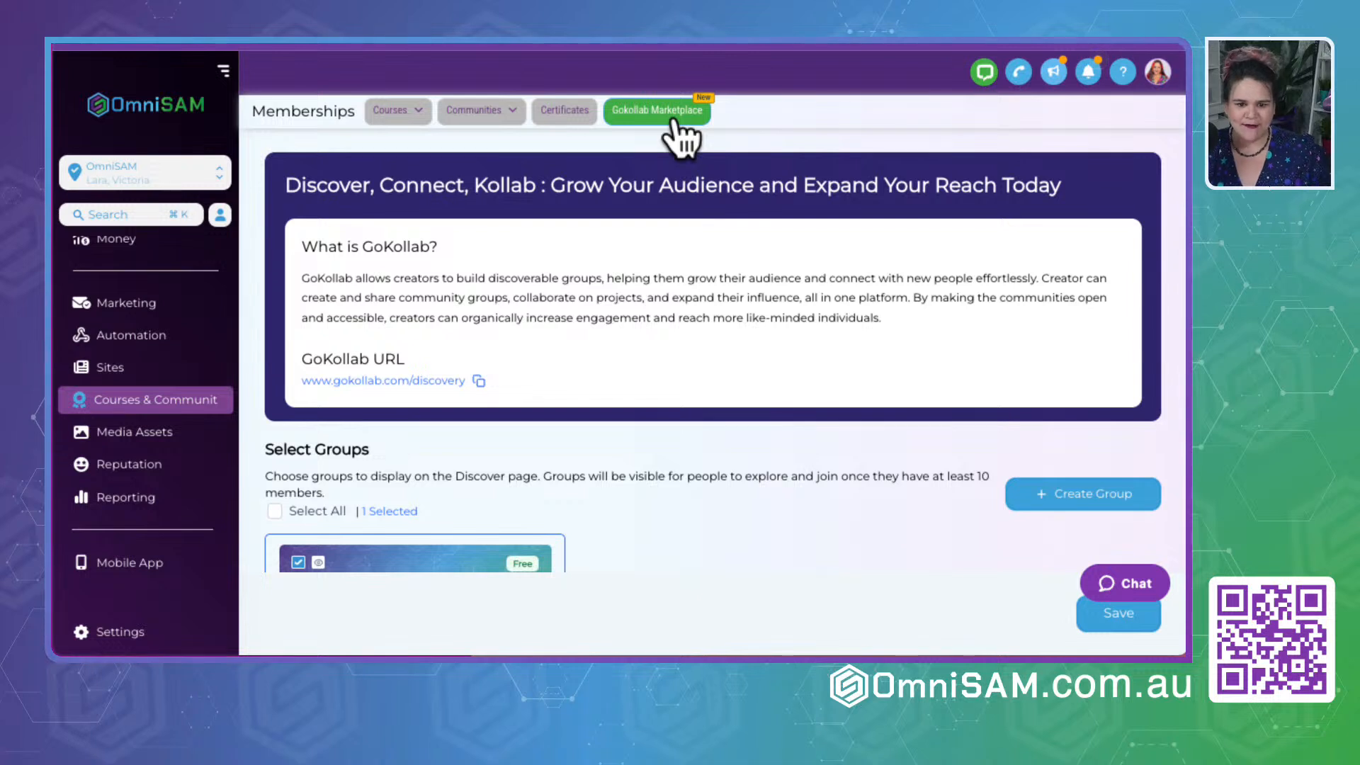
{"action": "left_click_drag", "start_coordinate": [301, 184], "coordinate": [980, 218]}
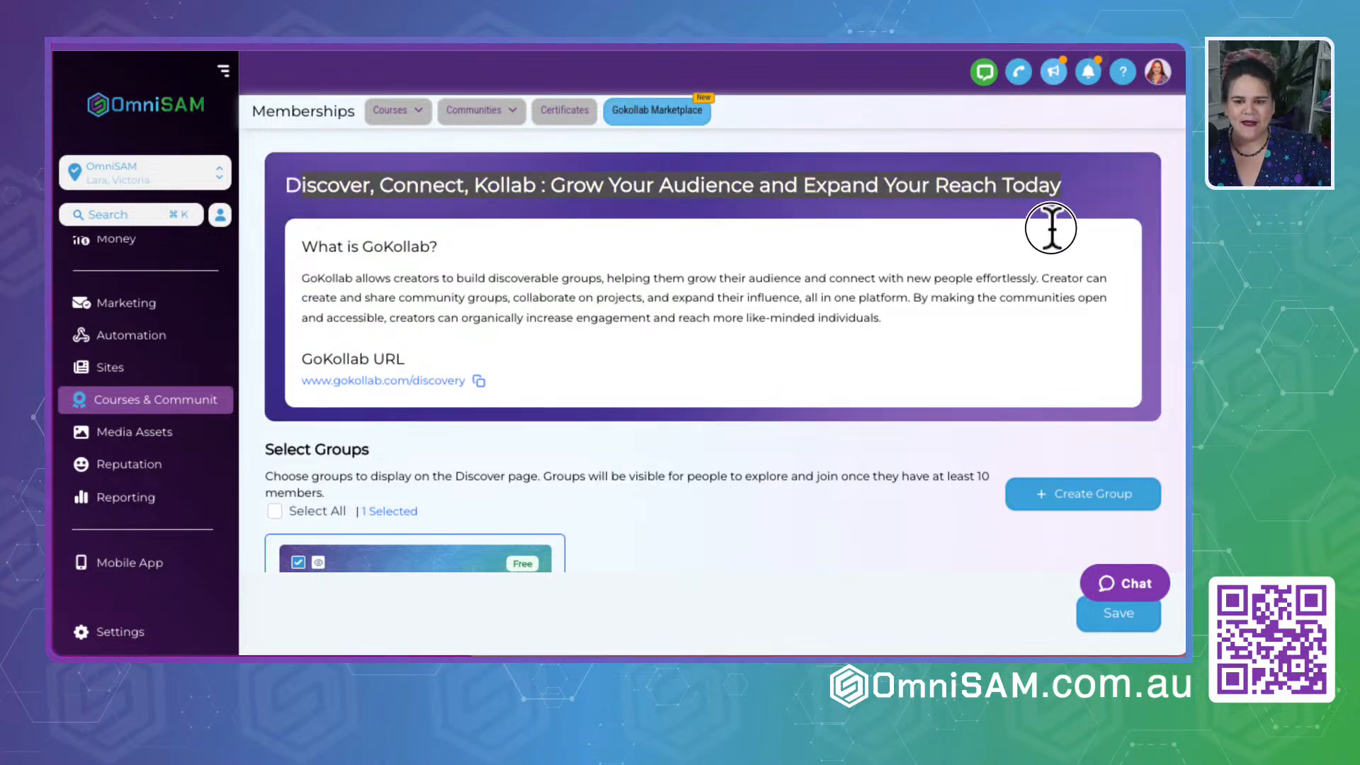
{"action": "scroll", "coordinate": [623, 367], "scroll_direction": "down", "scroll_amount": 2}
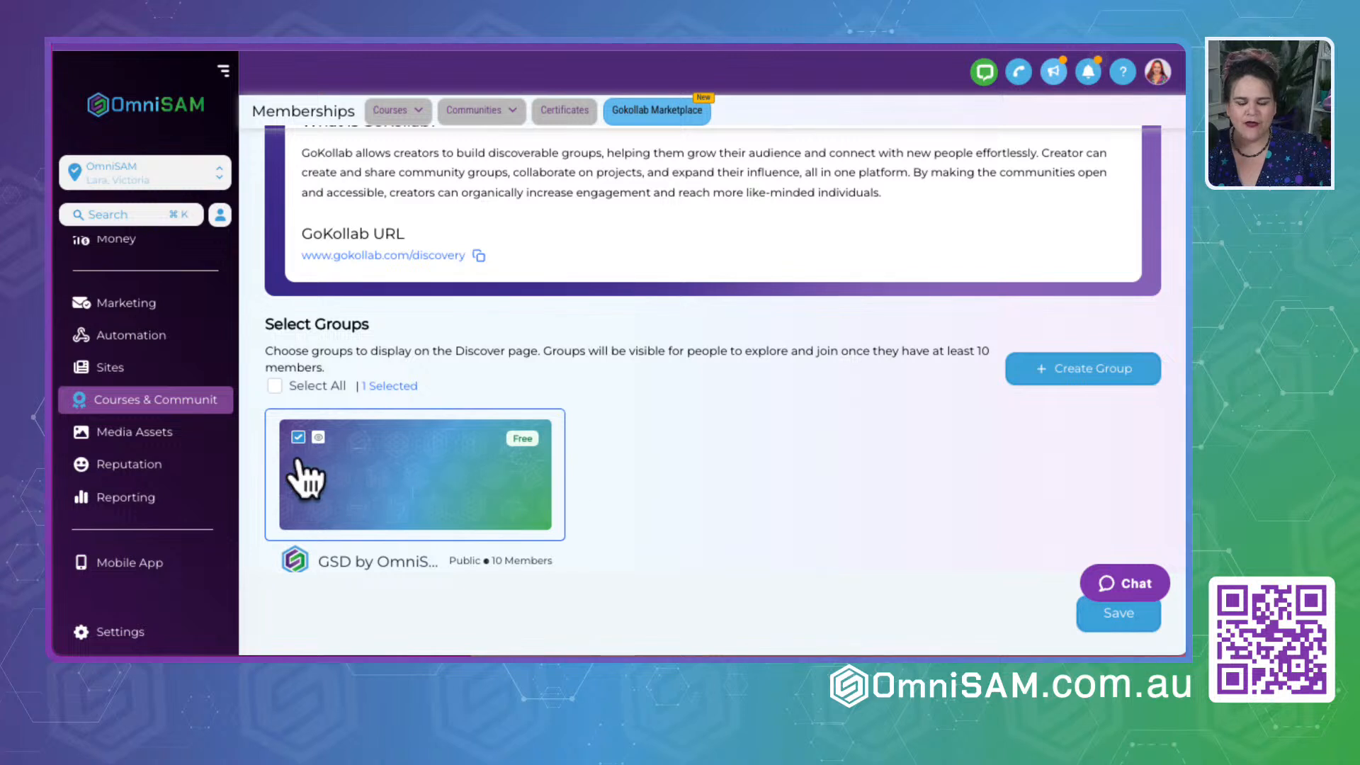
{"action": "left_click", "coordinate": [670, 497]}
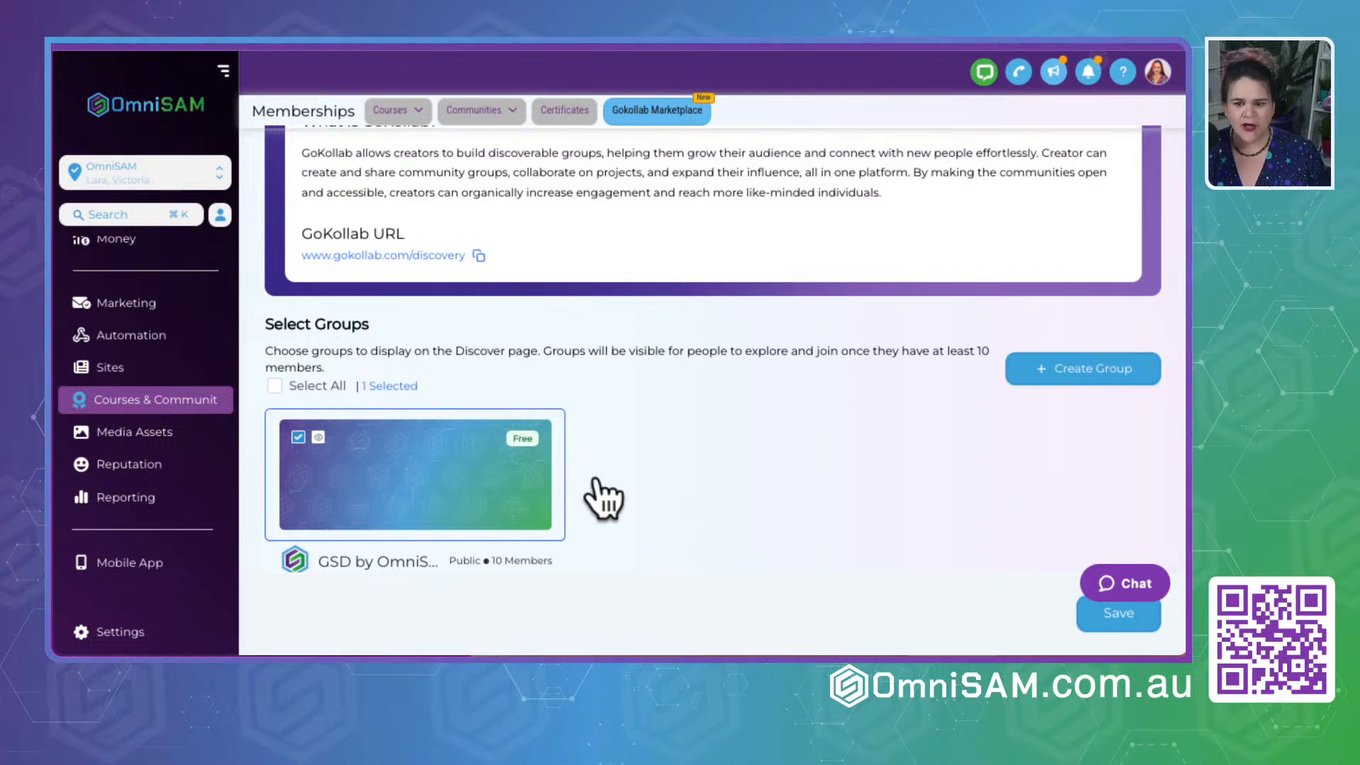
{"action": "scroll", "coordinate": [686, 327], "scroll_direction": "up", "scroll_amount": 1}
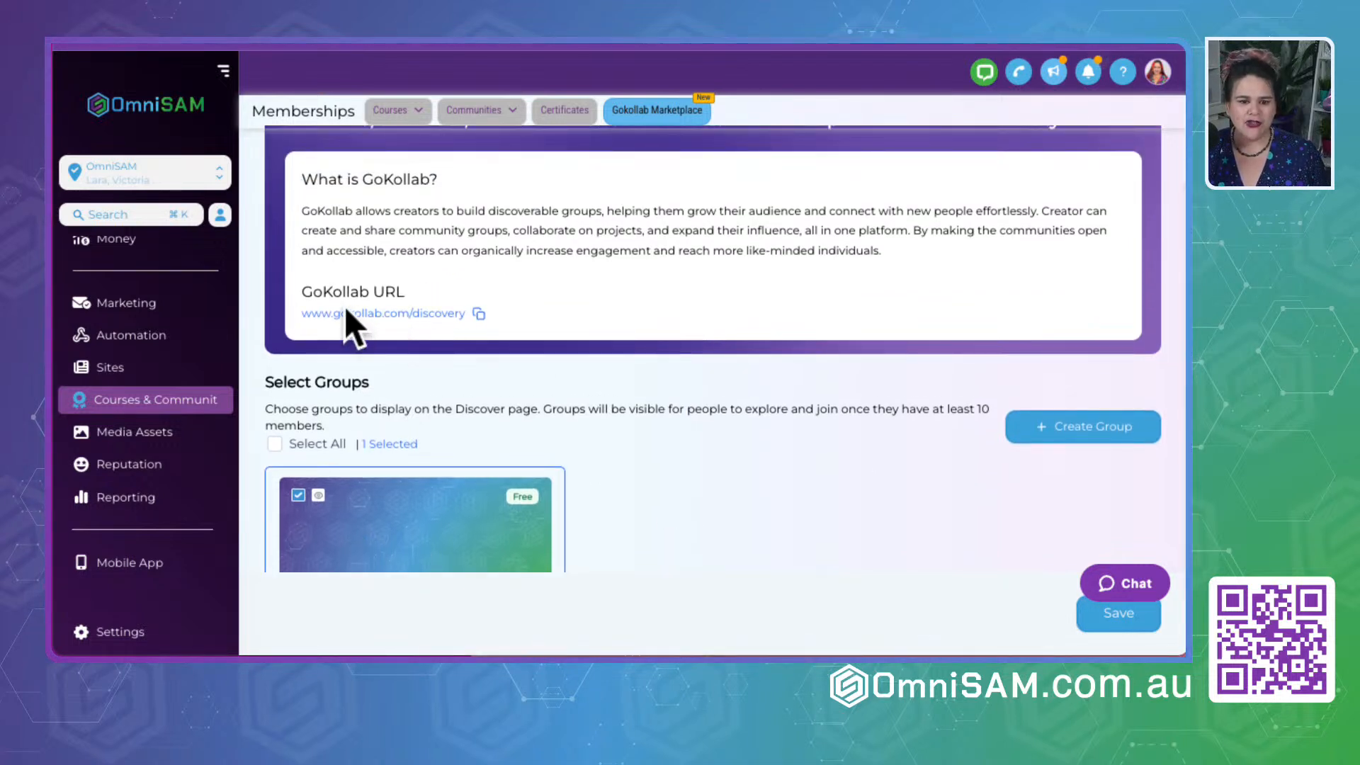
{"action": "left_click_drag", "start_coordinate": [307, 291], "coordinate": [433, 311]}
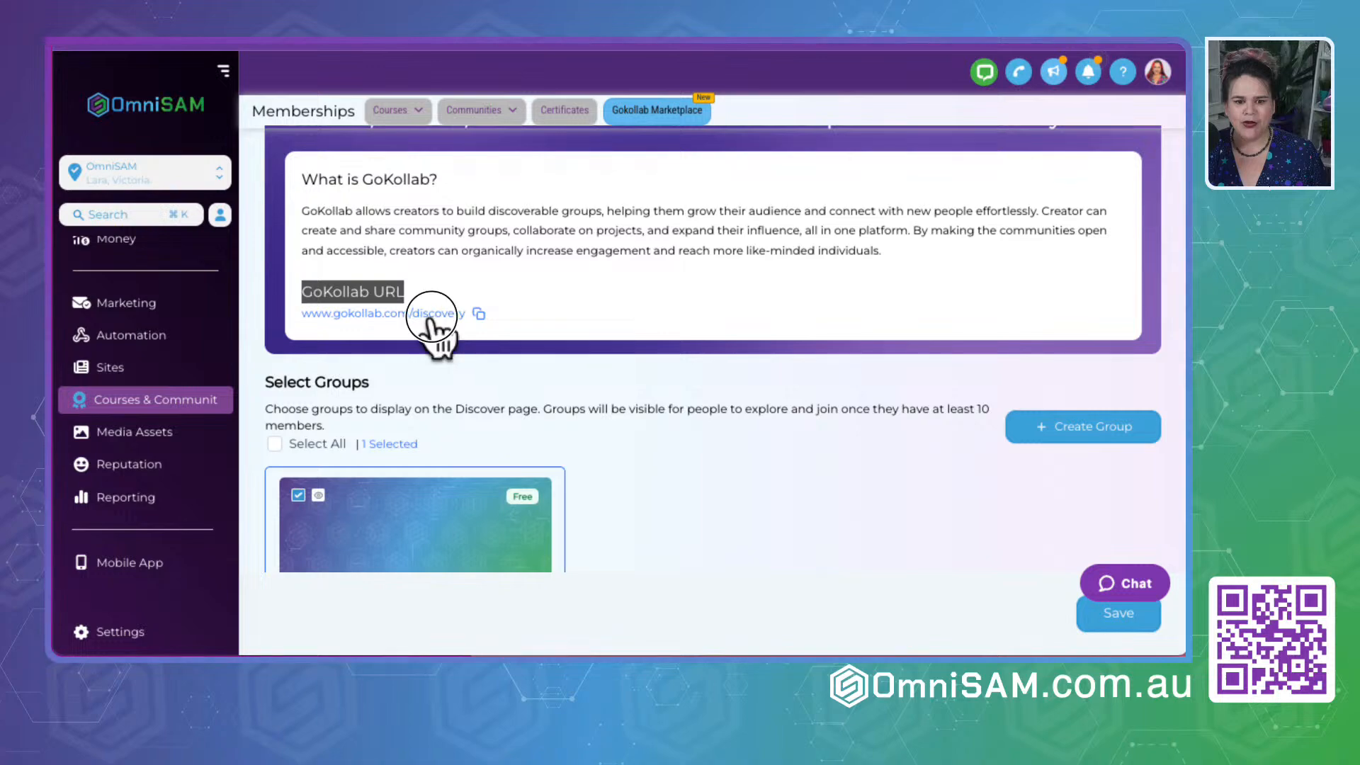
- Open the GoKollab discovery site and browse the listed communities, including page 12 and the first page
{"action": "left_click", "coordinate": [431, 316]}
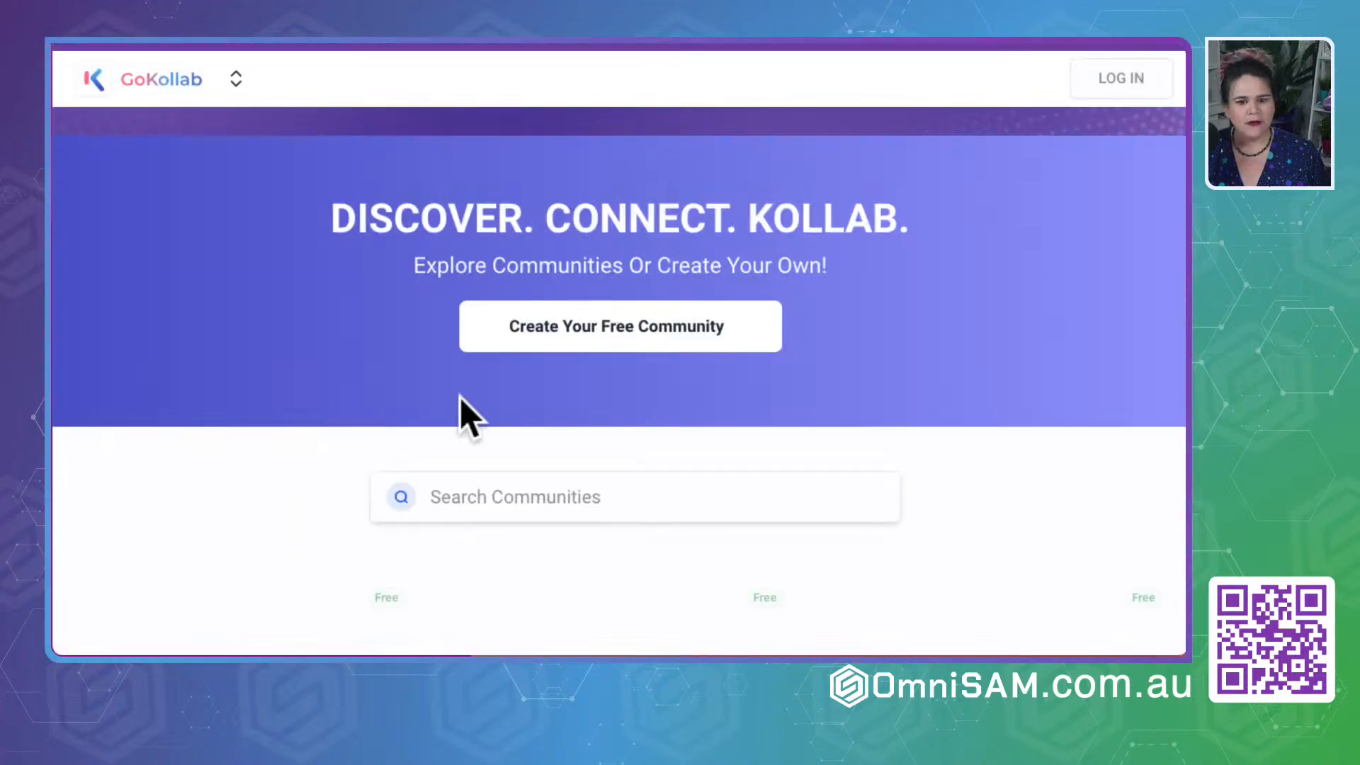
{"action": "scroll", "coordinate": [281, 375], "scroll_direction": "down", "scroll_amount": 10}
{"action": "scroll", "coordinate": [280, 376], "scroll_direction": "up", "scroll_amount": 8}
{"action": "scroll", "coordinate": [286, 382], "scroll_direction": "up", "scroll_amount": 3}
{"action": "scroll", "coordinate": [286, 383], "scroll_direction": "down", "scroll_amount": 15}
{"action": "scroll", "coordinate": [287, 384], "scroll_direction": "down", "scroll_amount": 6}
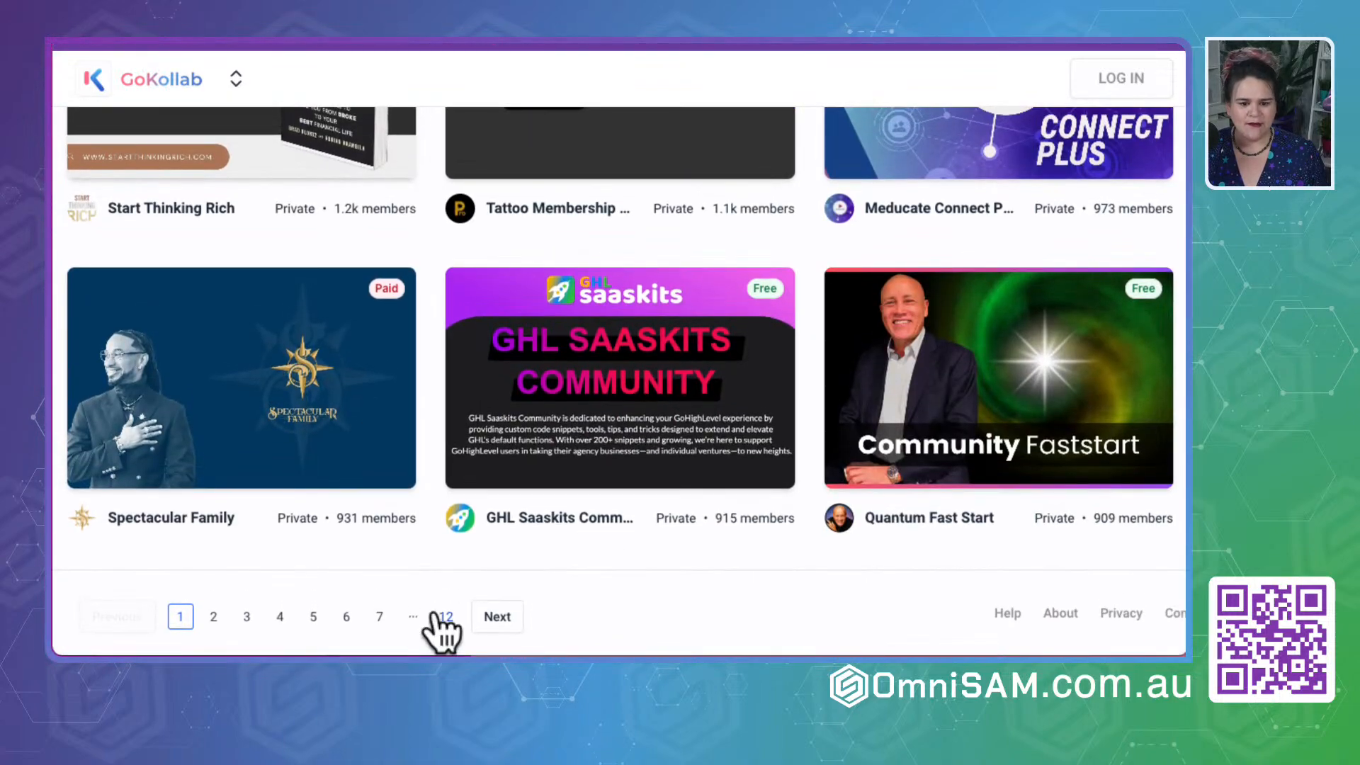
{"action": "left_click", "coordinate": [444, 616]}
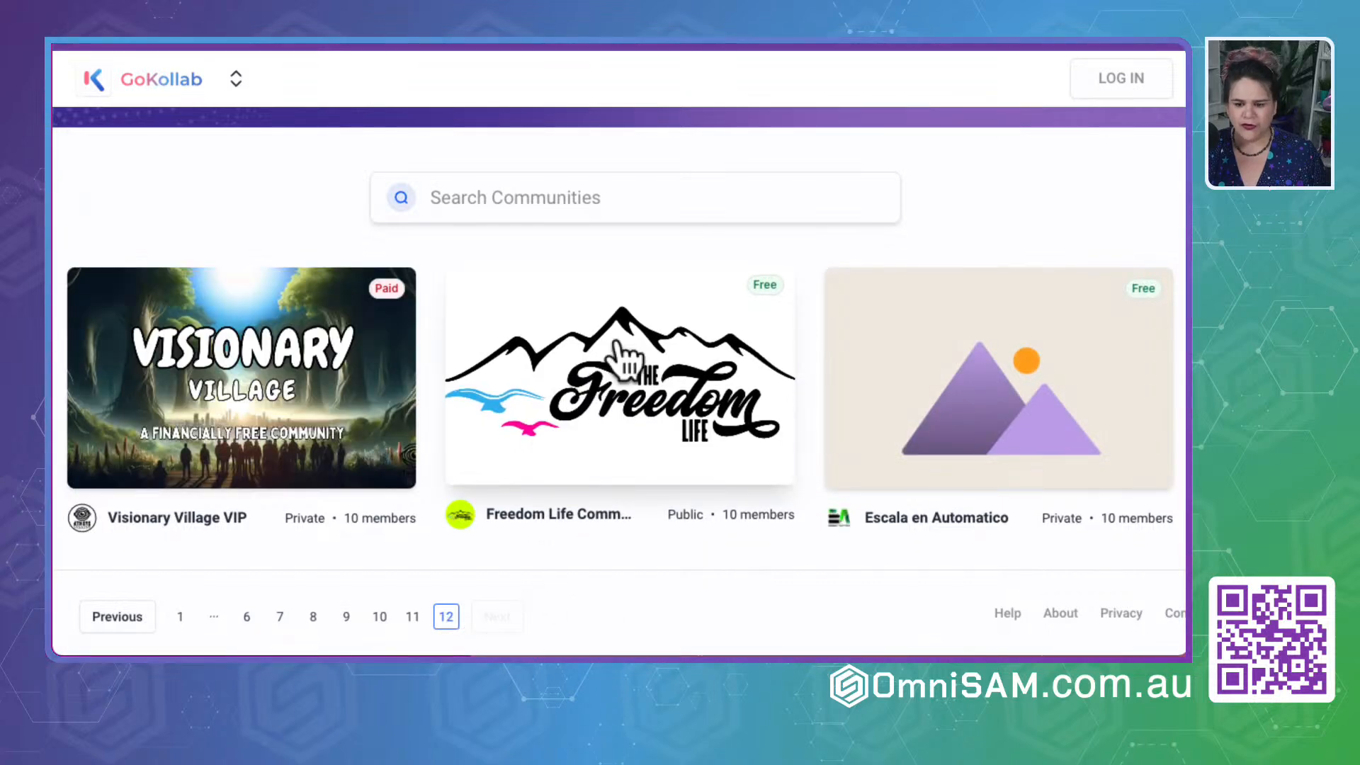
{"action": "scroll", "coordinate": [752, 364], "scroll_direction": "up", "scroll_amount": 5}
{"action": "scroll", "coordinate": [750, 362], "scroll_direction": "down", "scroll_amount": 5}
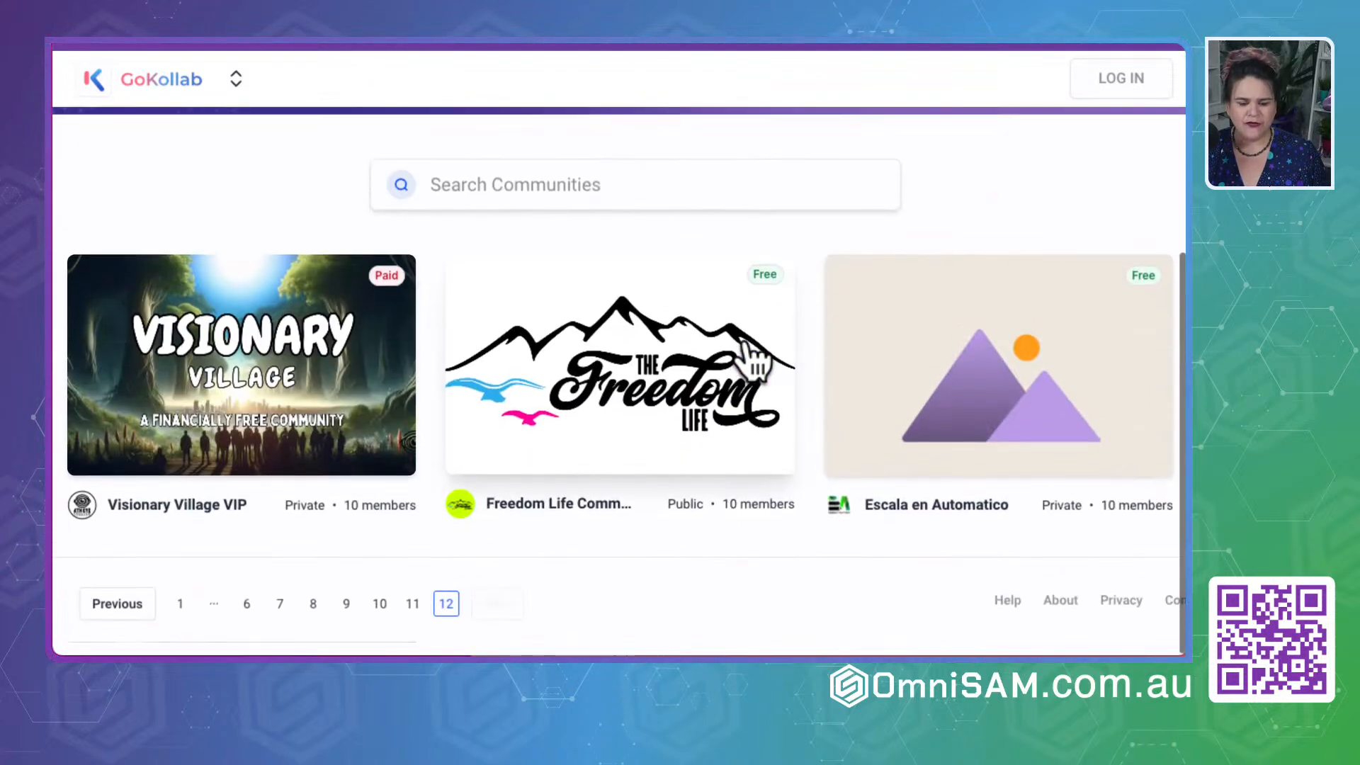
{"action": "left_click", "coordinate": [179, 621]}
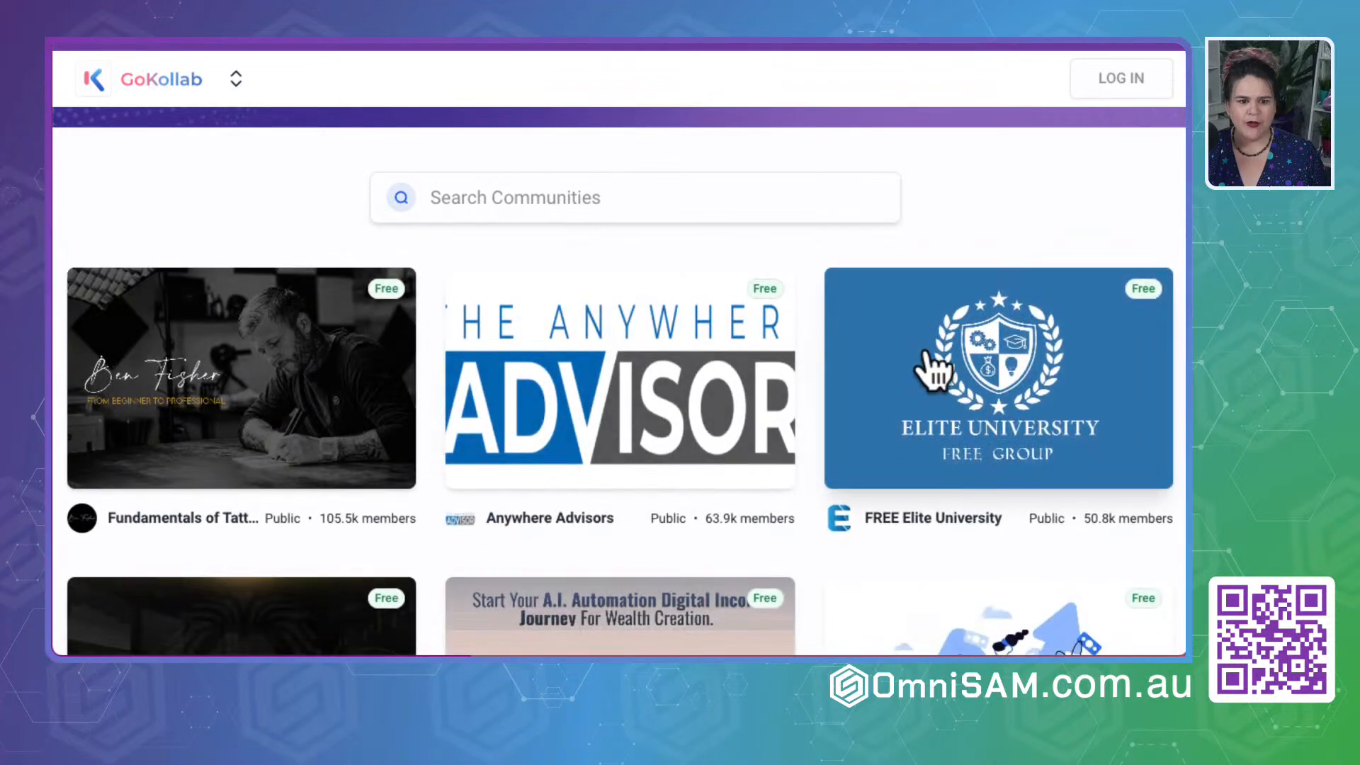
- Search the GoKollab communities for "OmniSAM"
{"action": "left_click", "coordinate": [570, 197]}
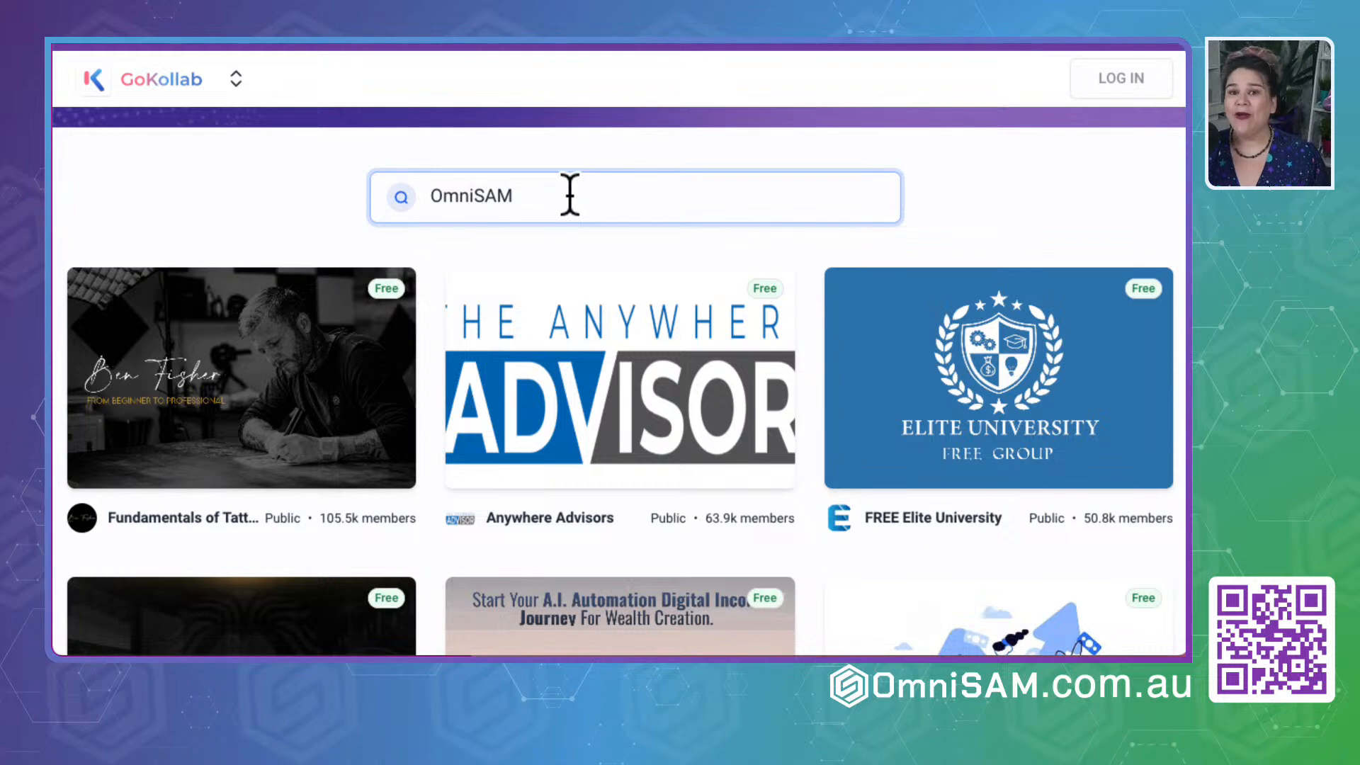
{"action": "key", "text": "Return"}
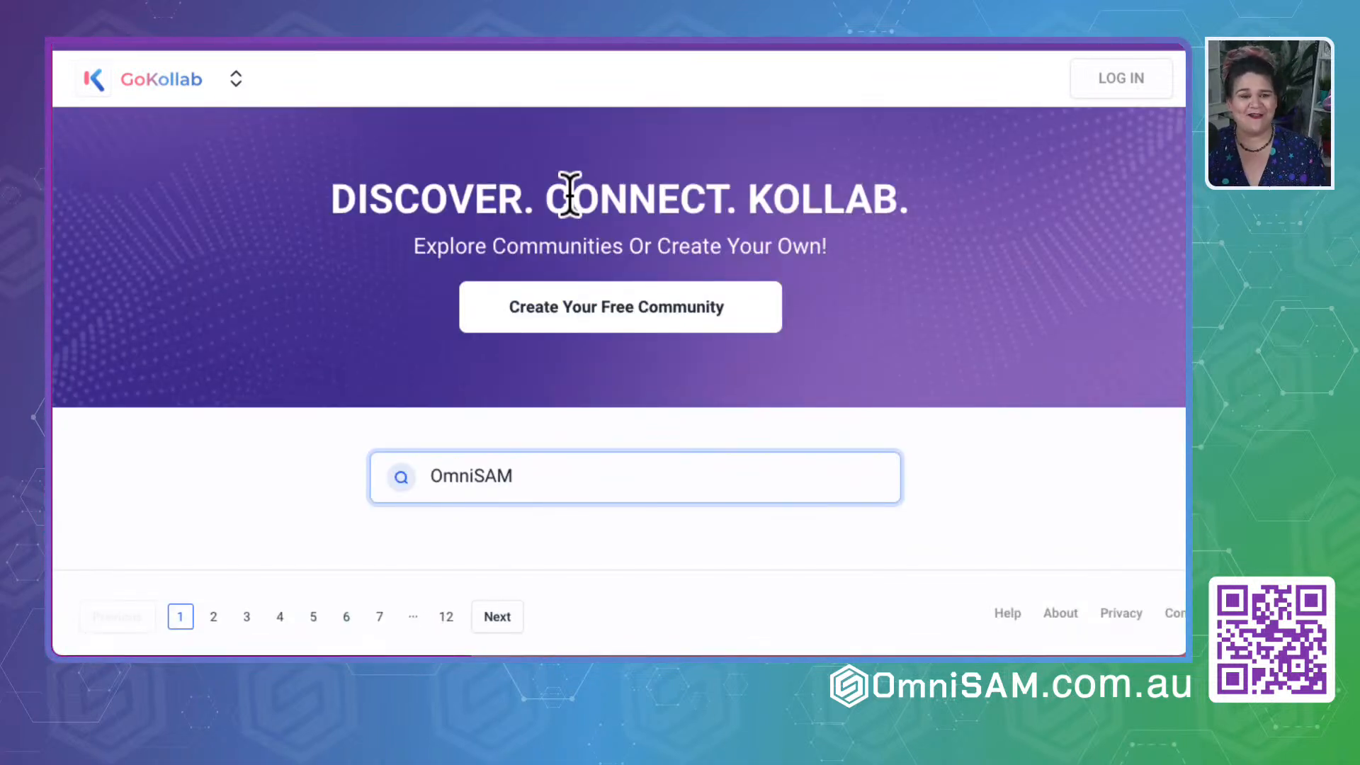
{"action": "left_click", "coordinate": [260, 491]}
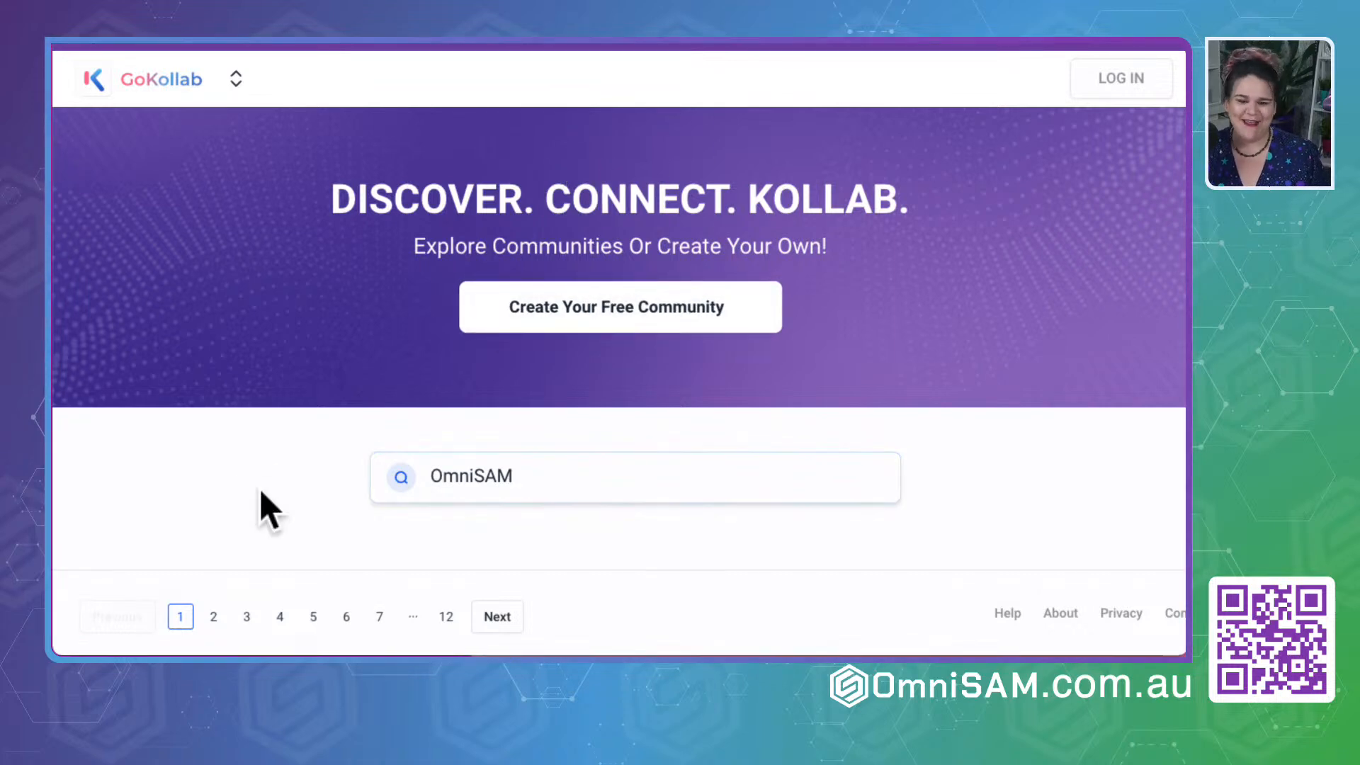
- Try to log in to GoKollab with a secure code generated for the account email, and close the login form
{"action": "left_click", "coordinate": [1113, 77]}
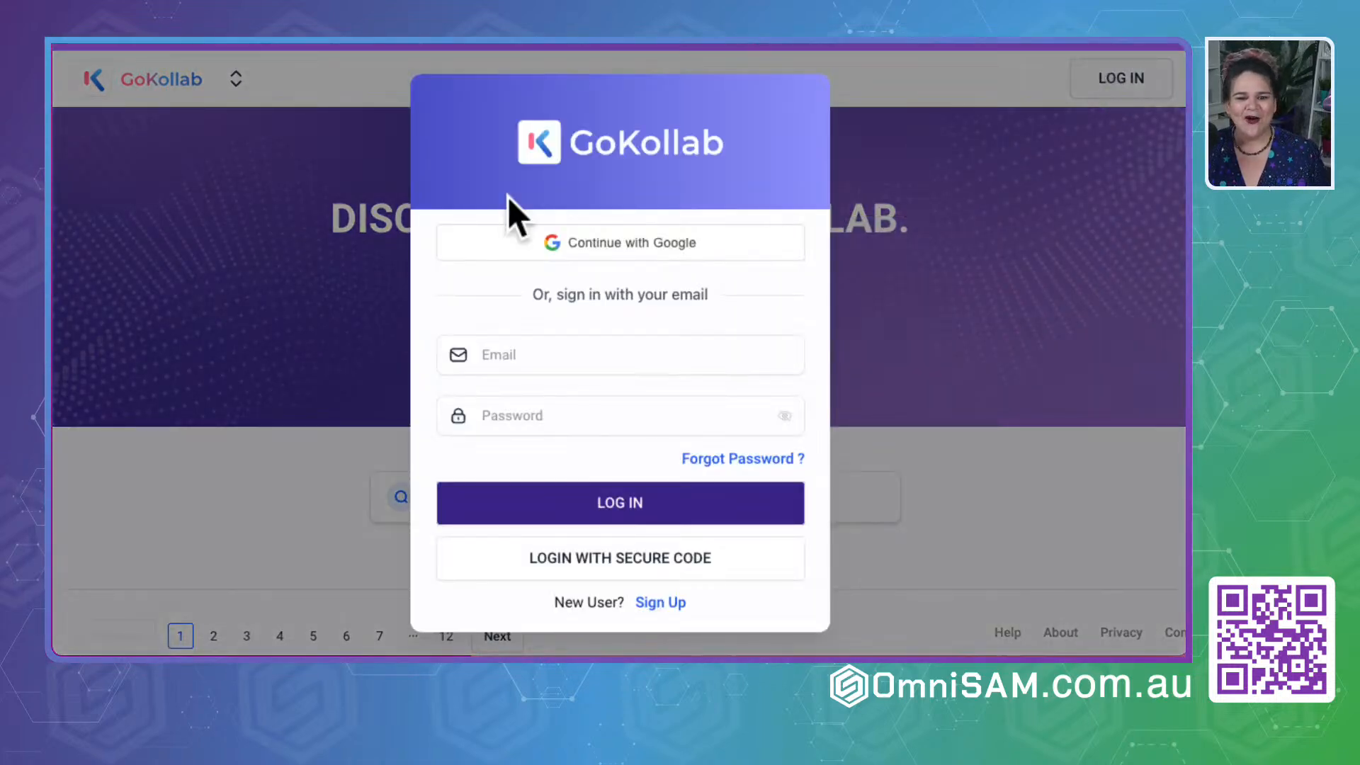
{"action": "left_click", "coordinate": [515, 354]}
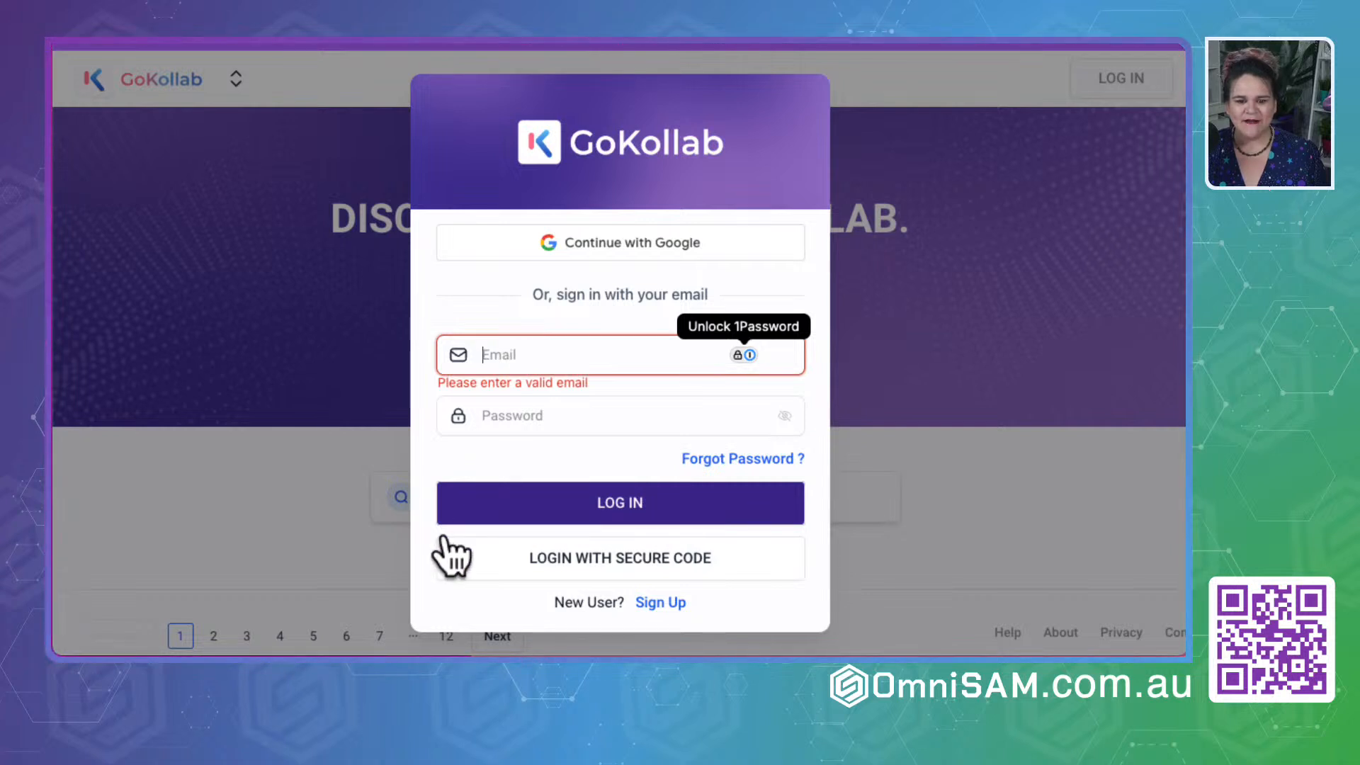
{"action": "left_click", "coordinate": [673, 560]}
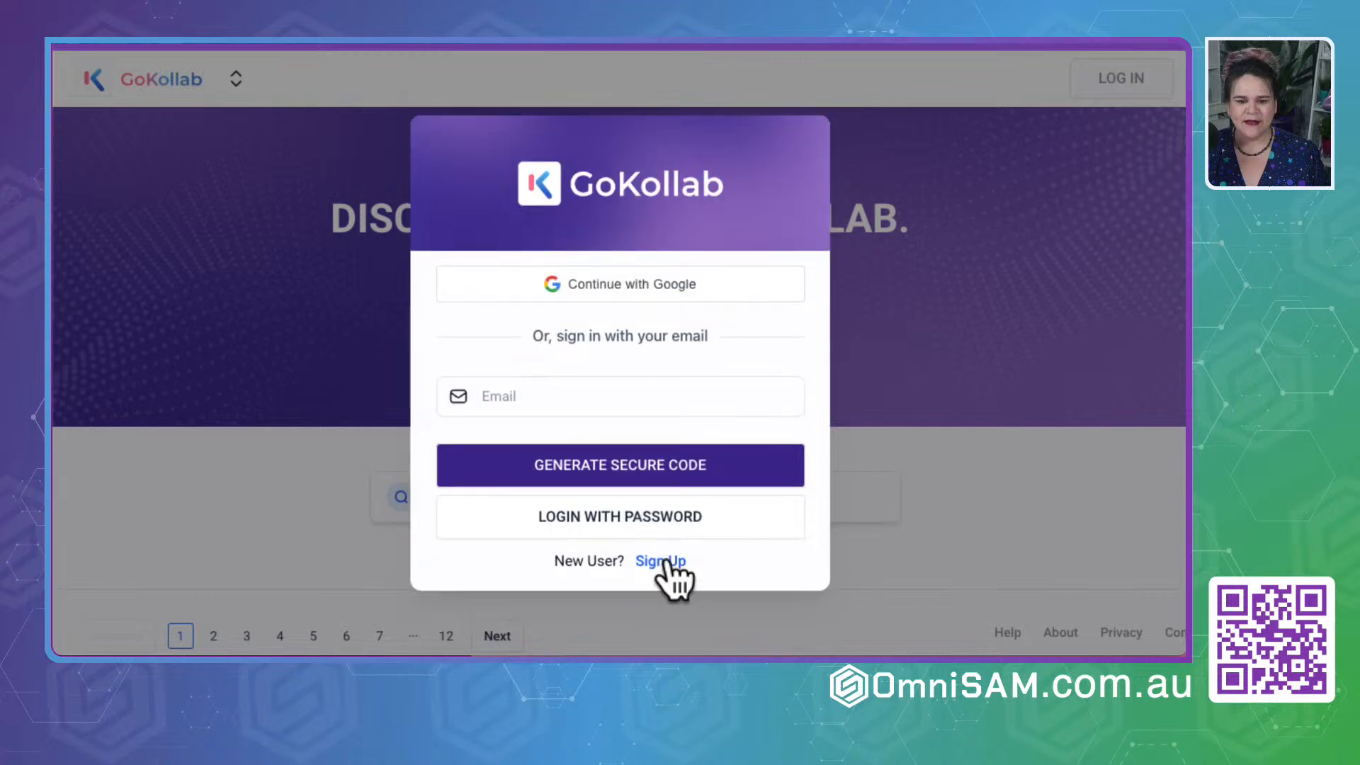
{"action": "left_click", "coordinate": [516, 396]}
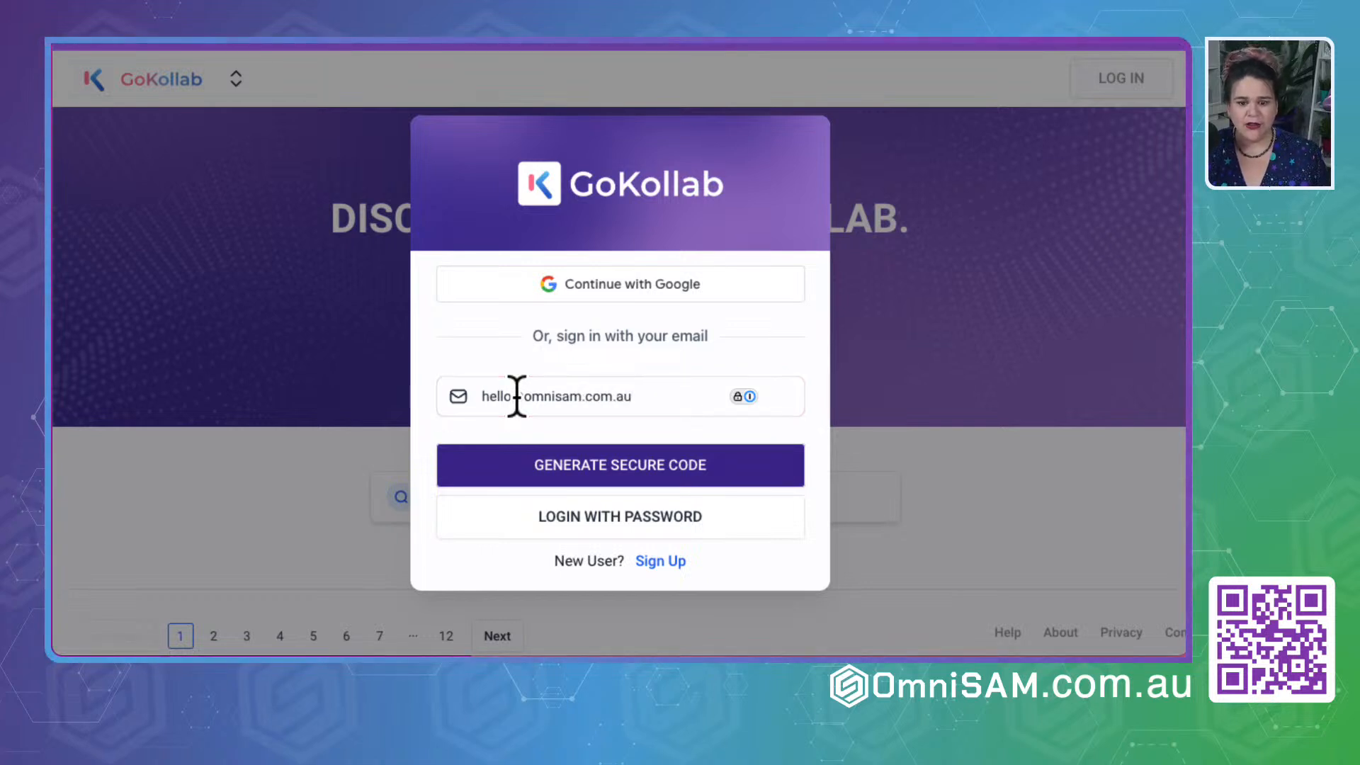
{"action": "left_click", "coordinate": [571, 466]}
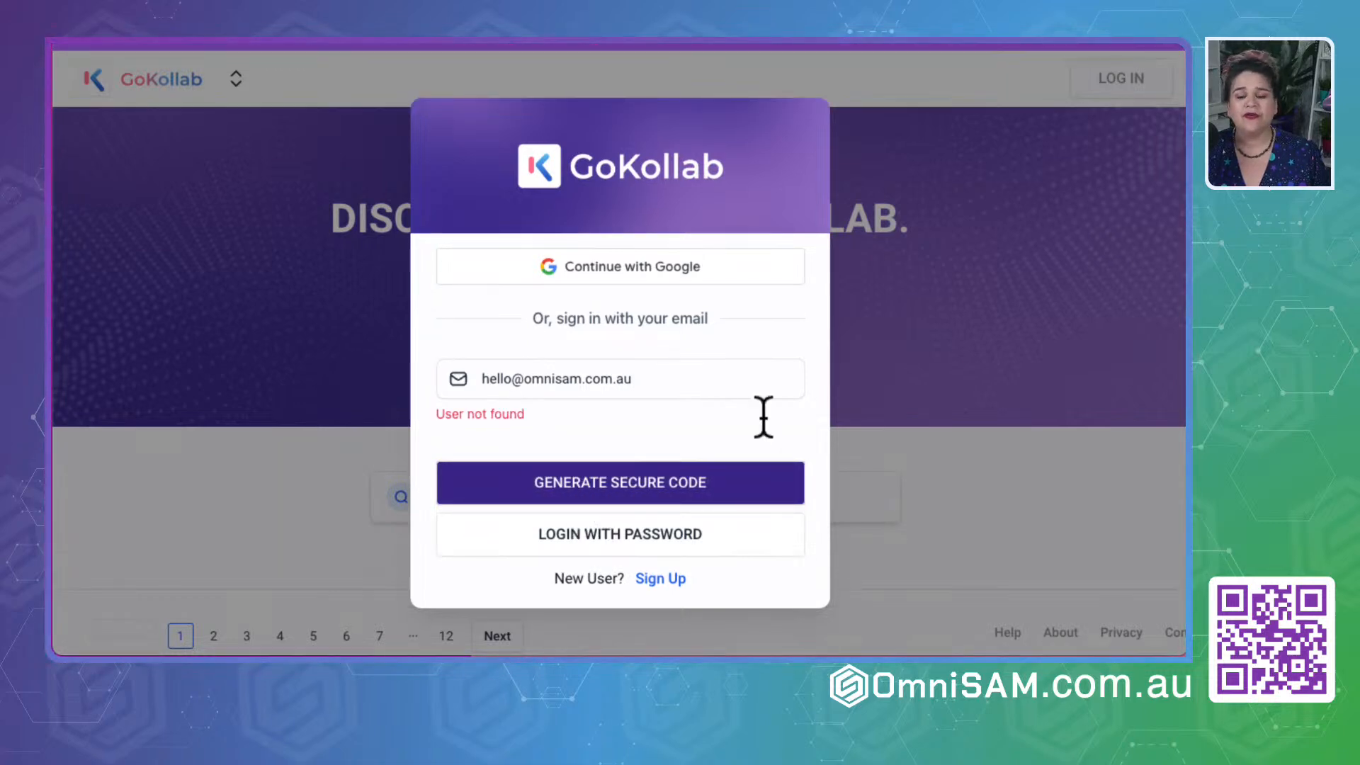
{"action": "left_click", "coordinate": [993, 551]}
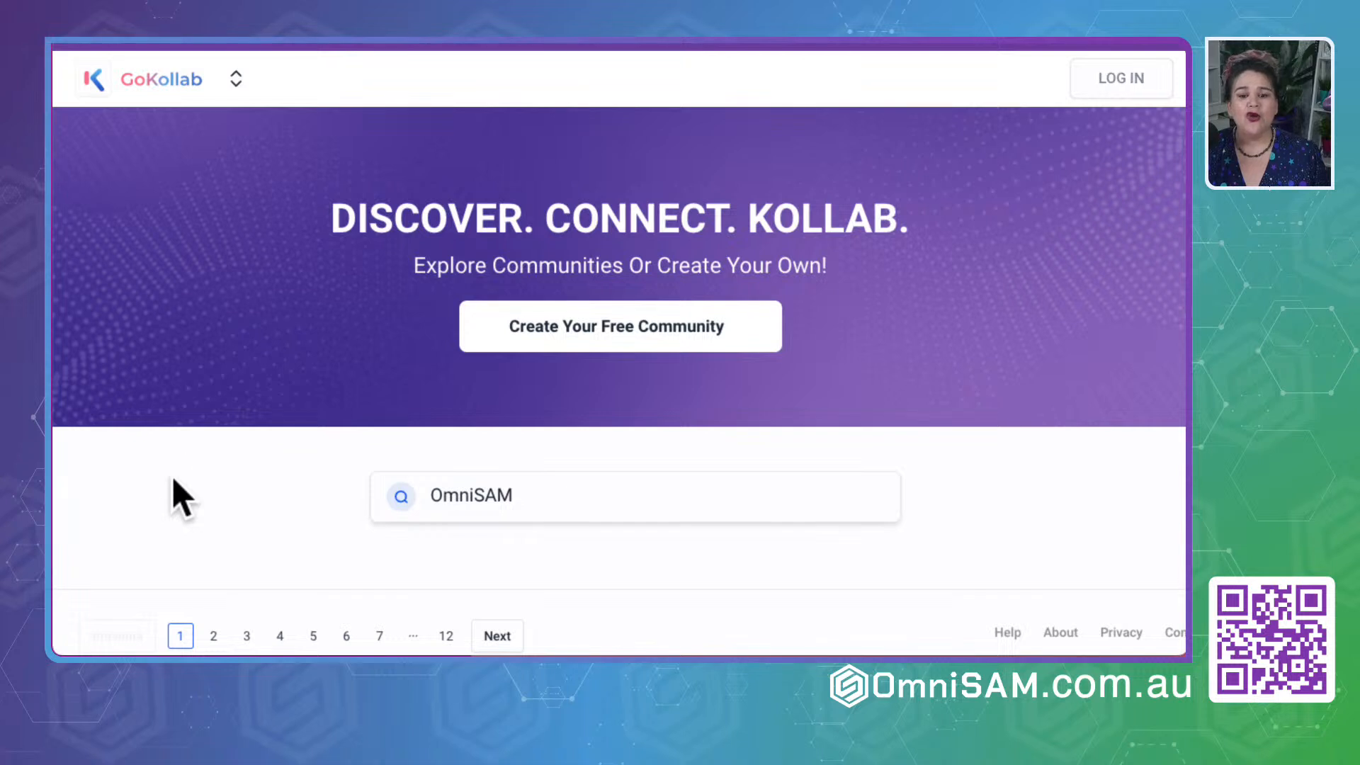
- Check the second page of the OmniSAM search and the GoKollab community options, and switch back to the OmniSAM Memberships page
{"action": "left_click", "coordinate": [495, 635]}
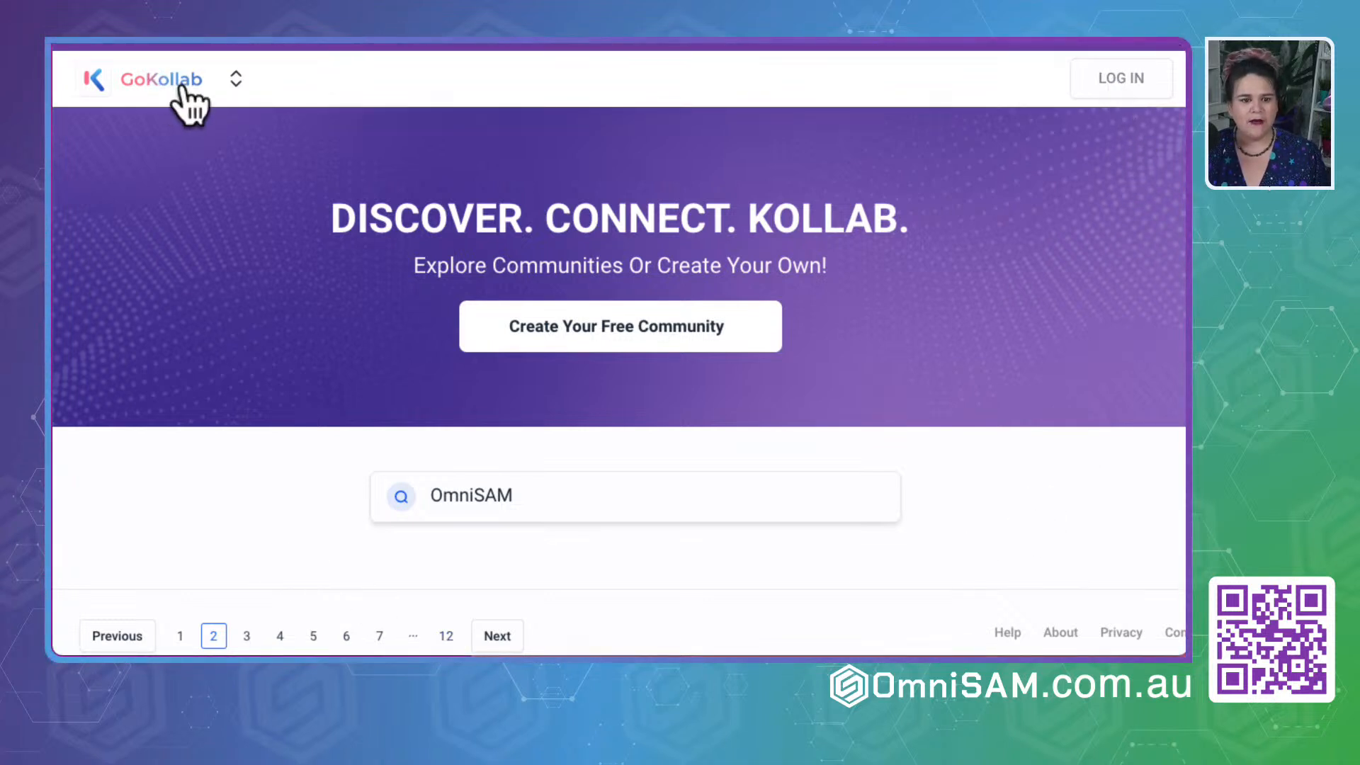
{"action": "left_click", "coordinate": [235, 82]}
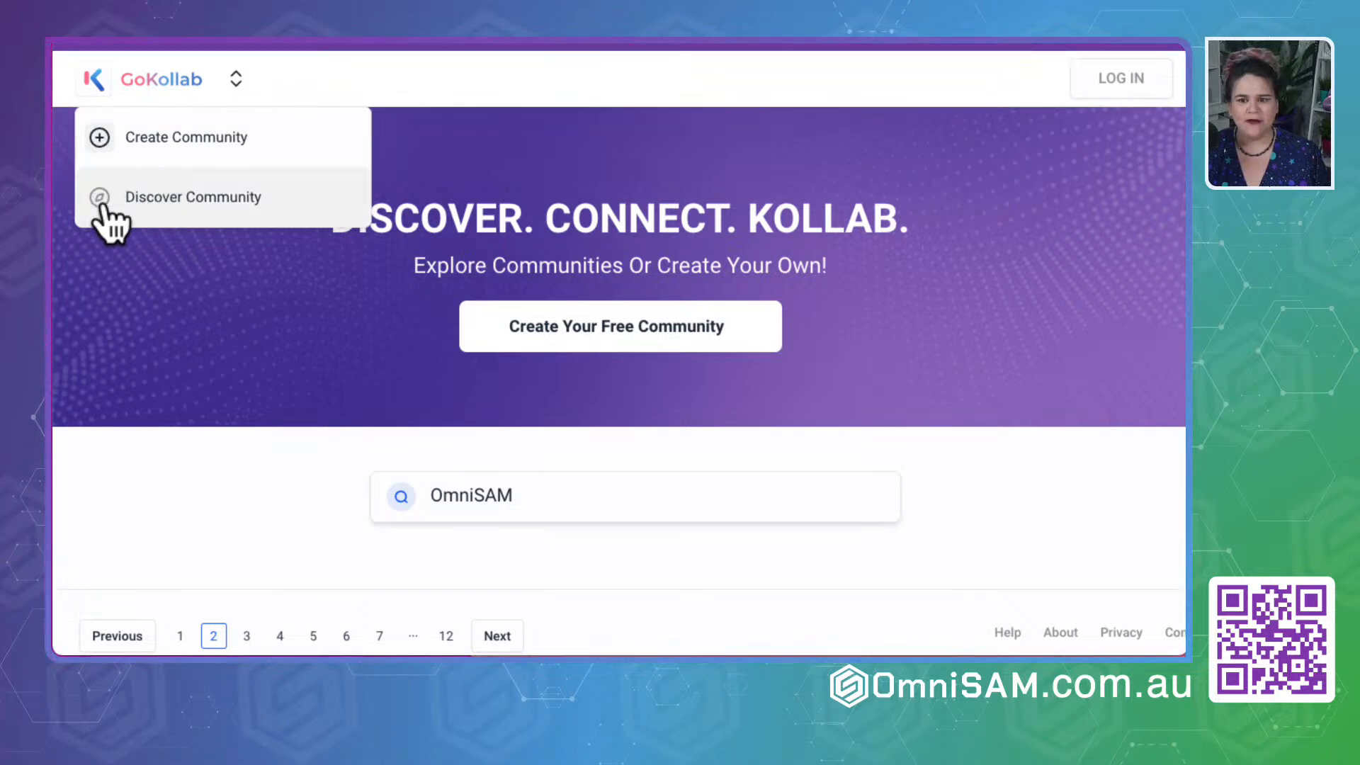
{"action": "left_click", "coordinate": [243, 469]}
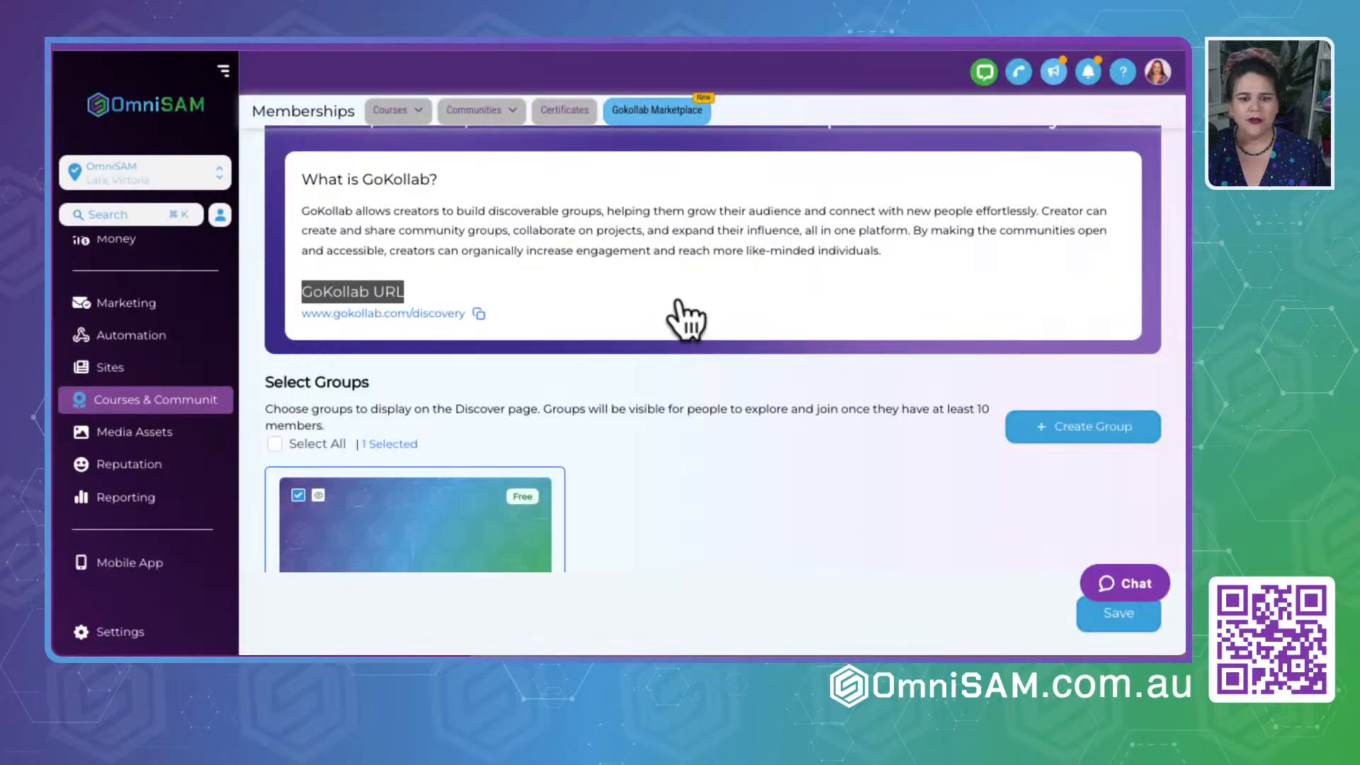
- Start saving the GSD by OmniSAM group to the Discover page, read the confirmation dialog and dismiss it
{"action": "scroll", "coordinate": [744, 496], "scroll_direction": "down", "scroll_amount": 1}
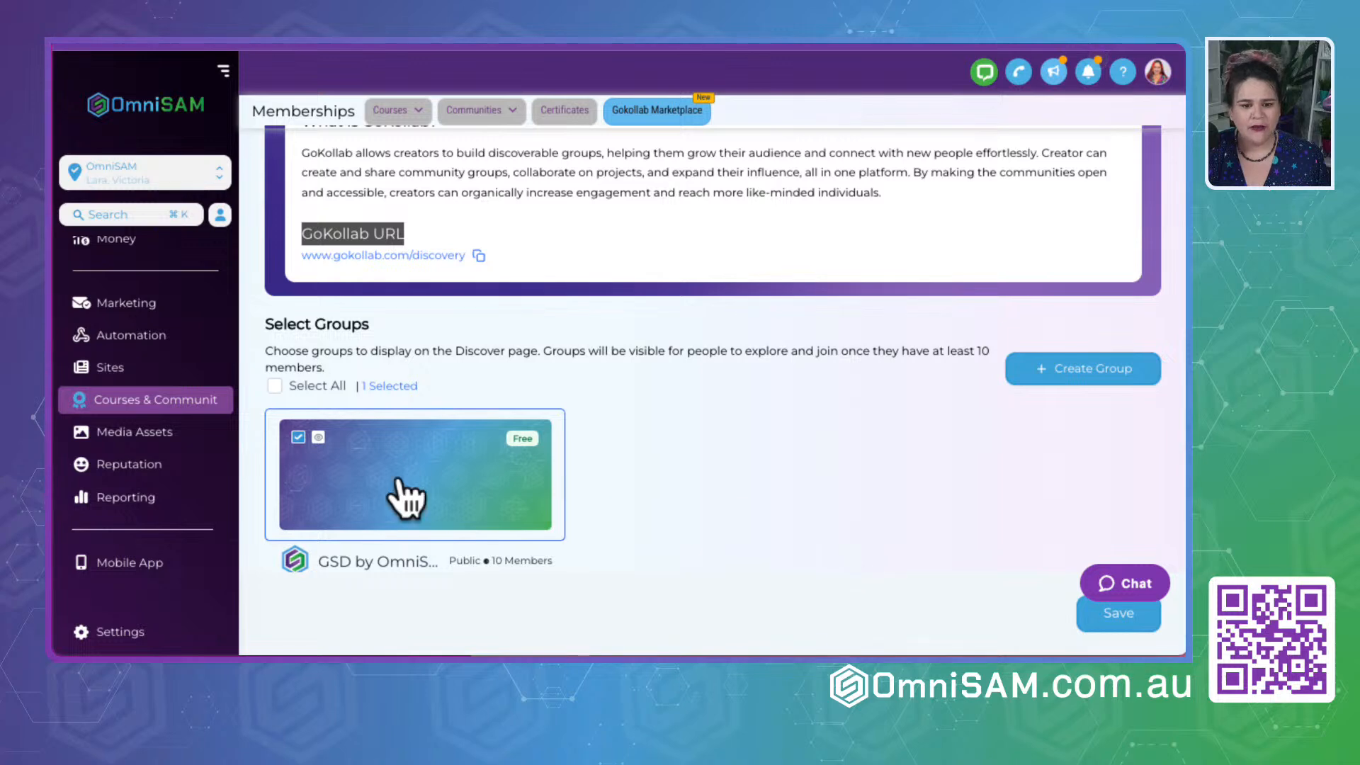
{"action": "left_click", "coordinate": [1114, 617]}
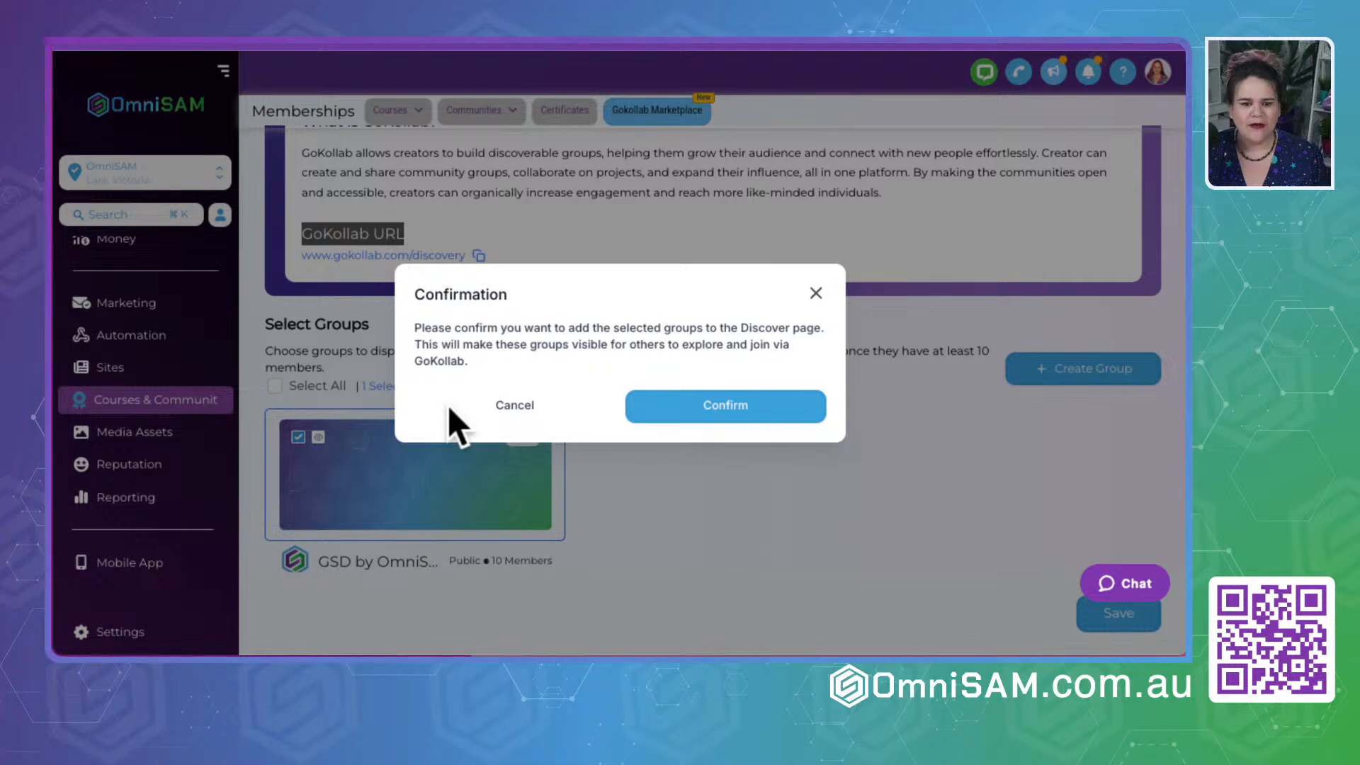
{"action": "left_click_drag", "start_coordinate": [416, 363], "coordinate": [520, 363]}
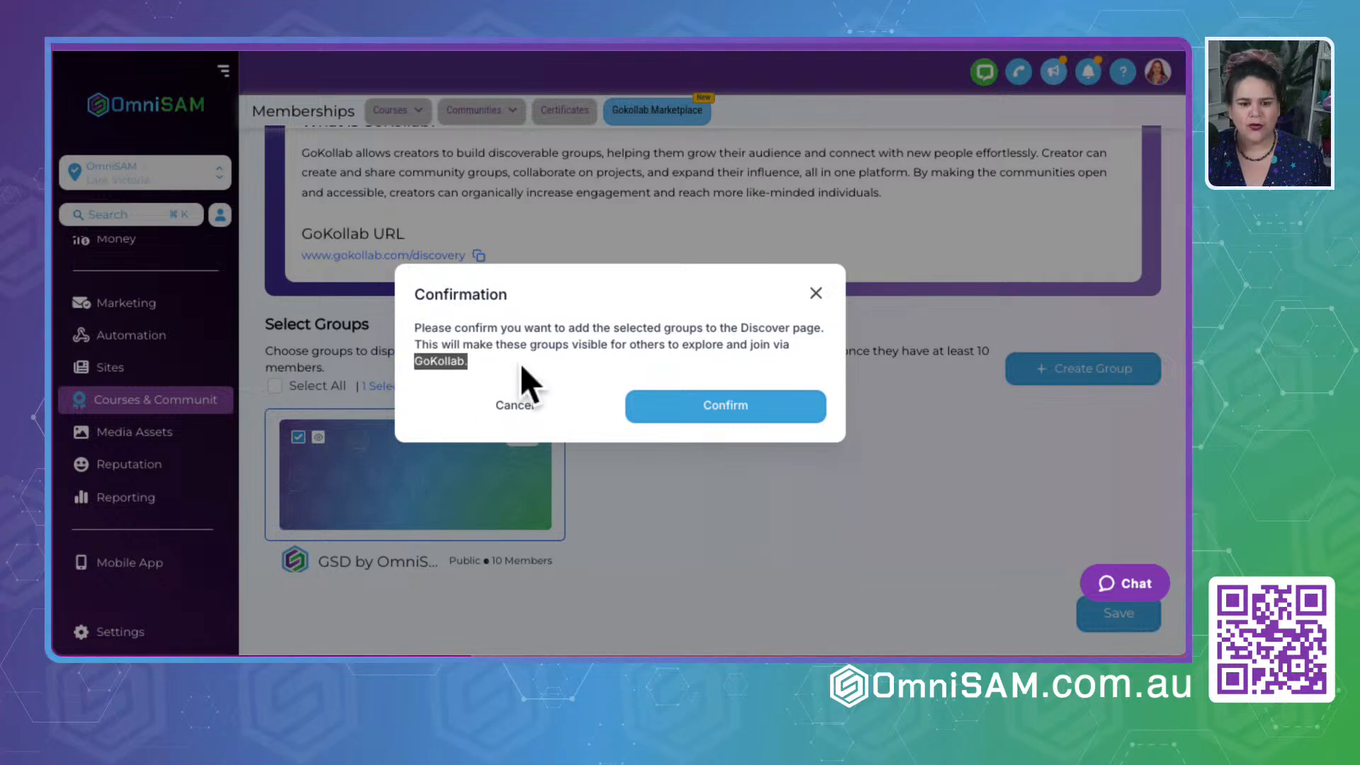
{"action": "left_click", "coordinate": [520, 363]}
{"action": "left_click", "coordinate": [816, 294]}
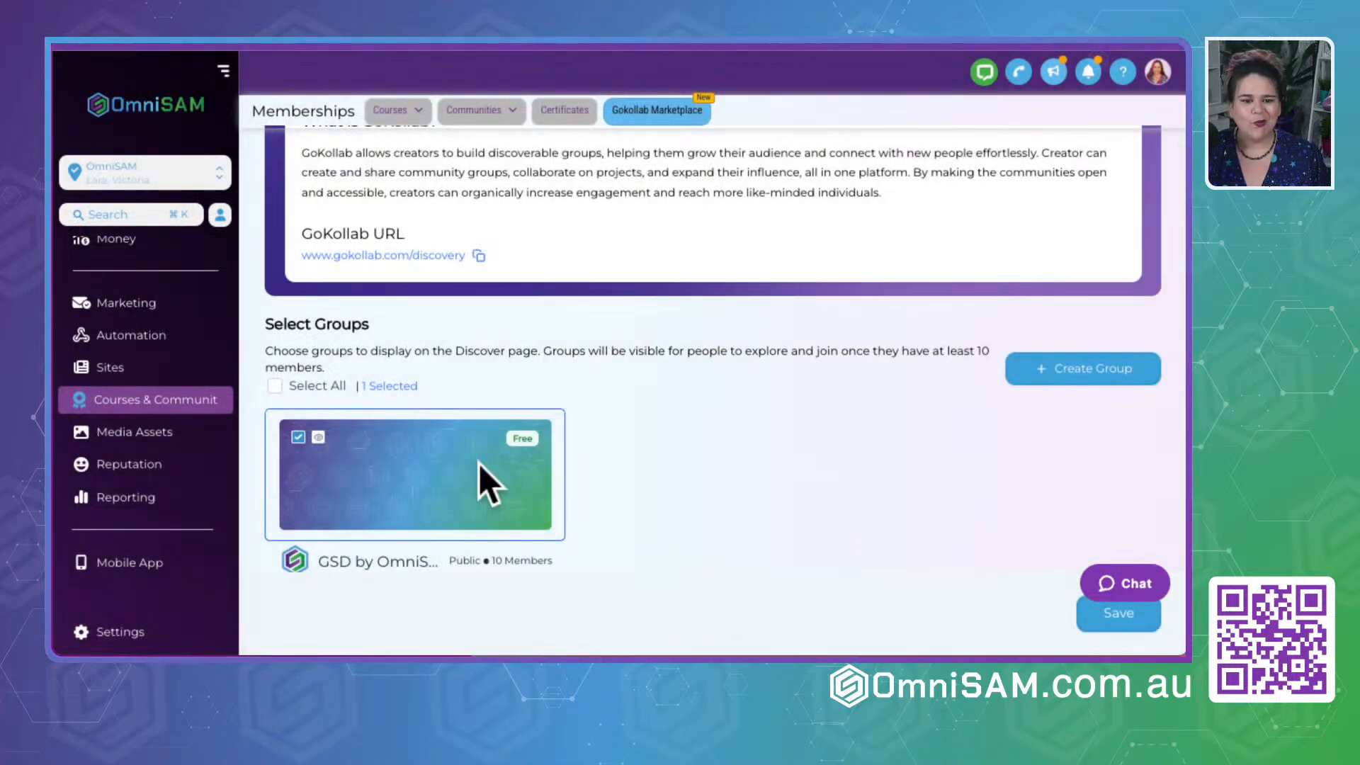
- Open the list of community groups and log in to the GSD by OmniSAM group
{"action": "scroll", "coordinate": [607, 368], "scroll_direction": "up", "scroll_amount": 3}
{"action": "mouse_move", "coordinate": [404, 115]}
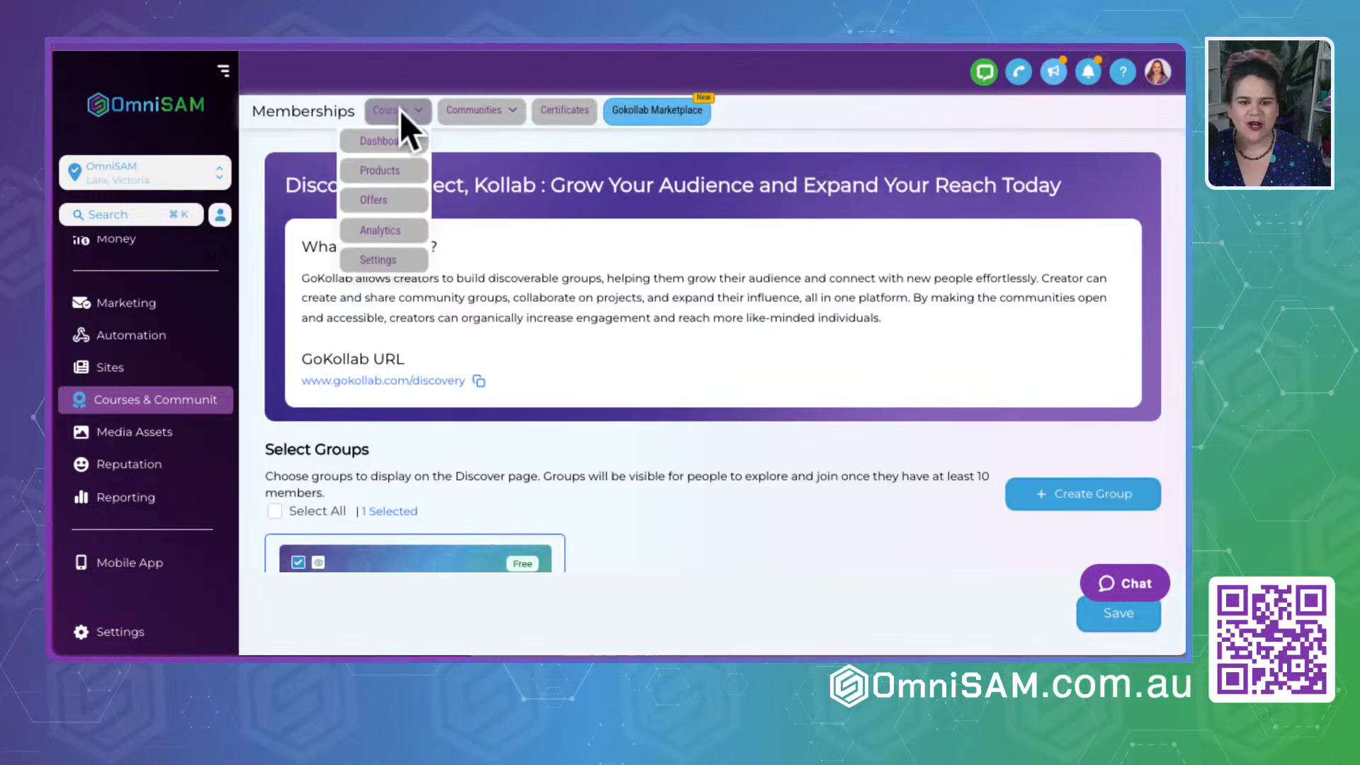
{"action": "mouse_move", "coordinate": [481, 115]}
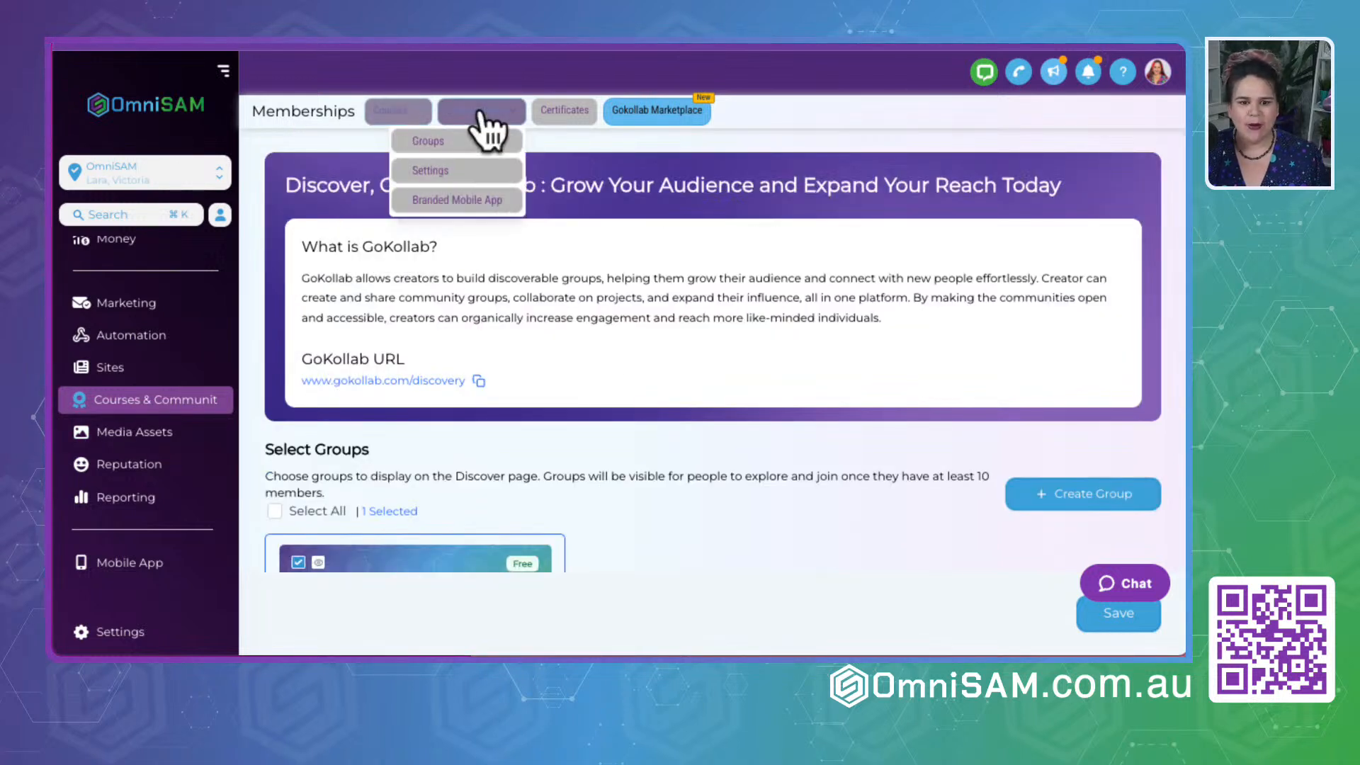
{"action": "left_click", "coordinate": [439, 142]}
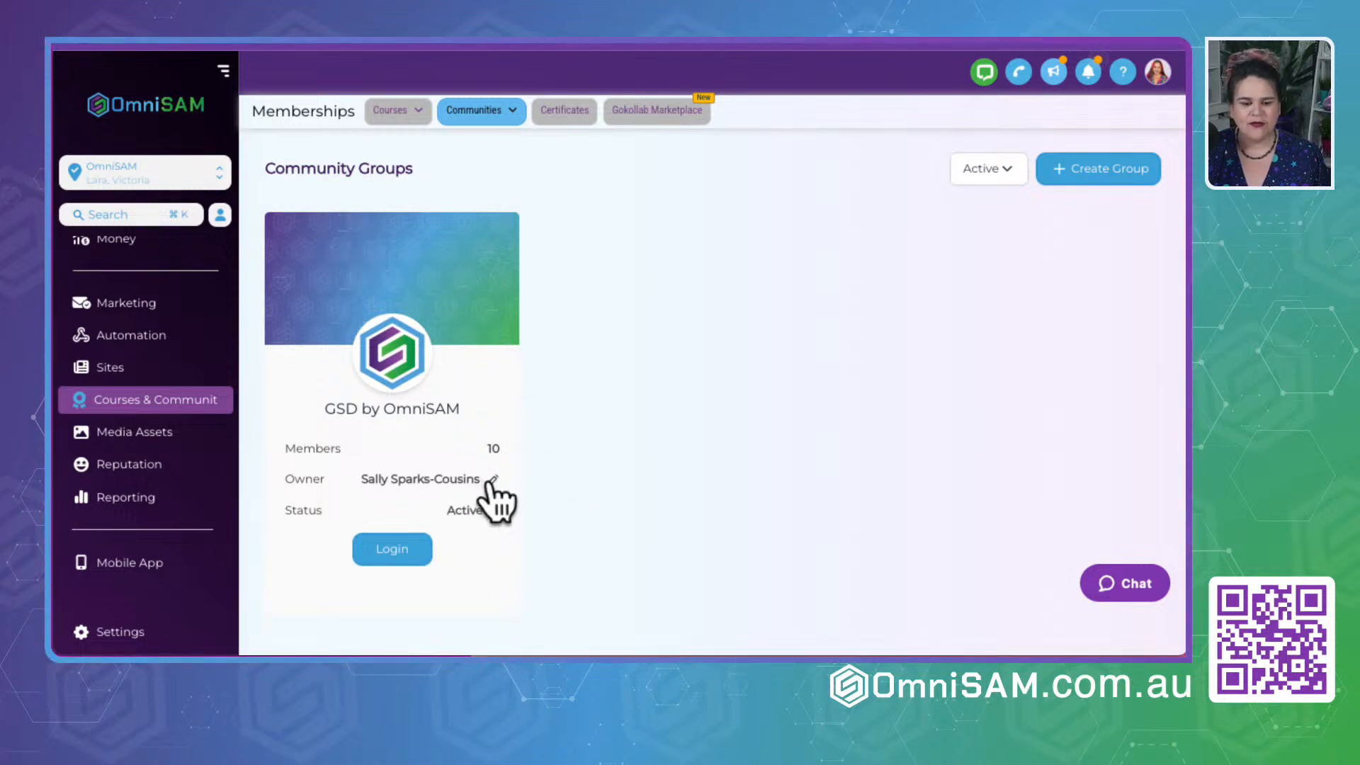
{"action": "left_click", "coordinate": [405, 554]}
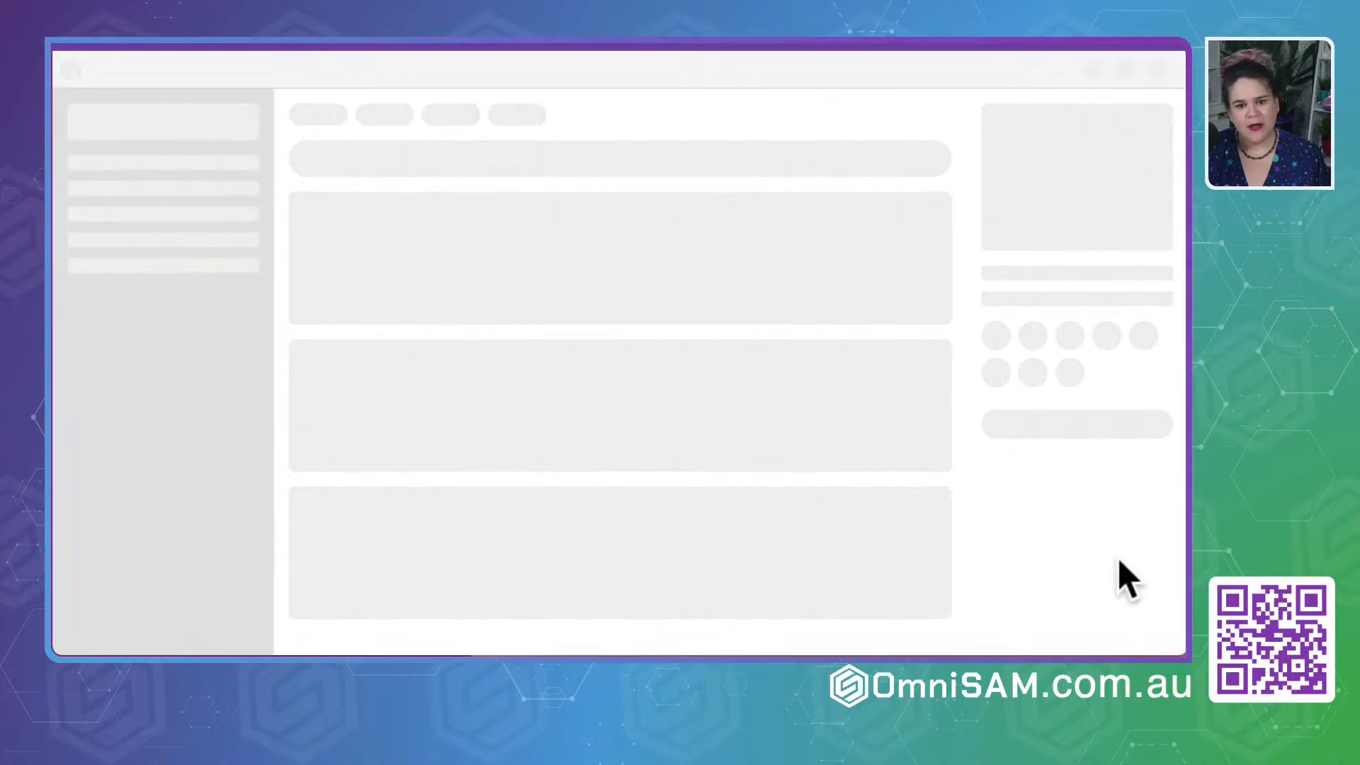
- Examine the member levels, rewards and activity rankings on the group's Leaderboard page
{"action": "scroll", "coordinate": [1117, 554], "scroll_direction": "down", "scroll_amount": 3}
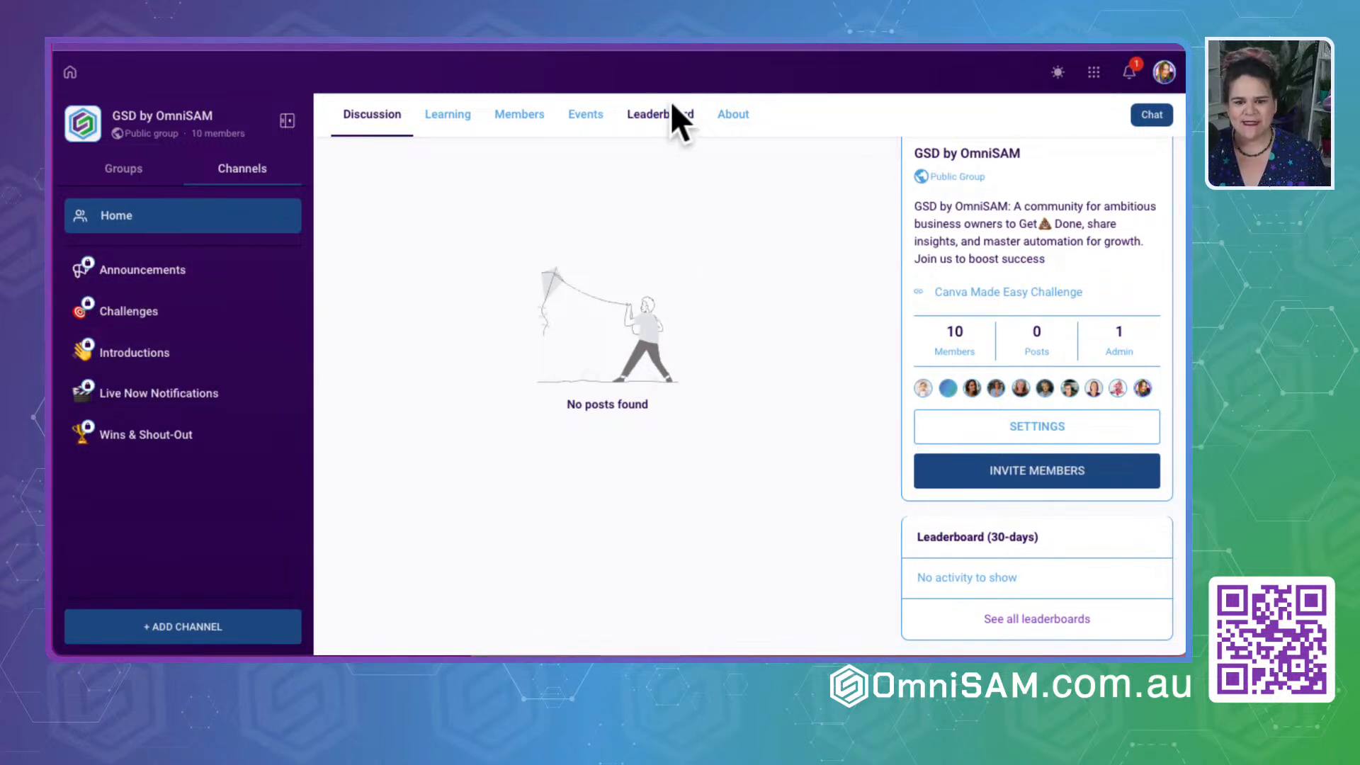
{"action": "left_click", "coordinate": [653, 116]}
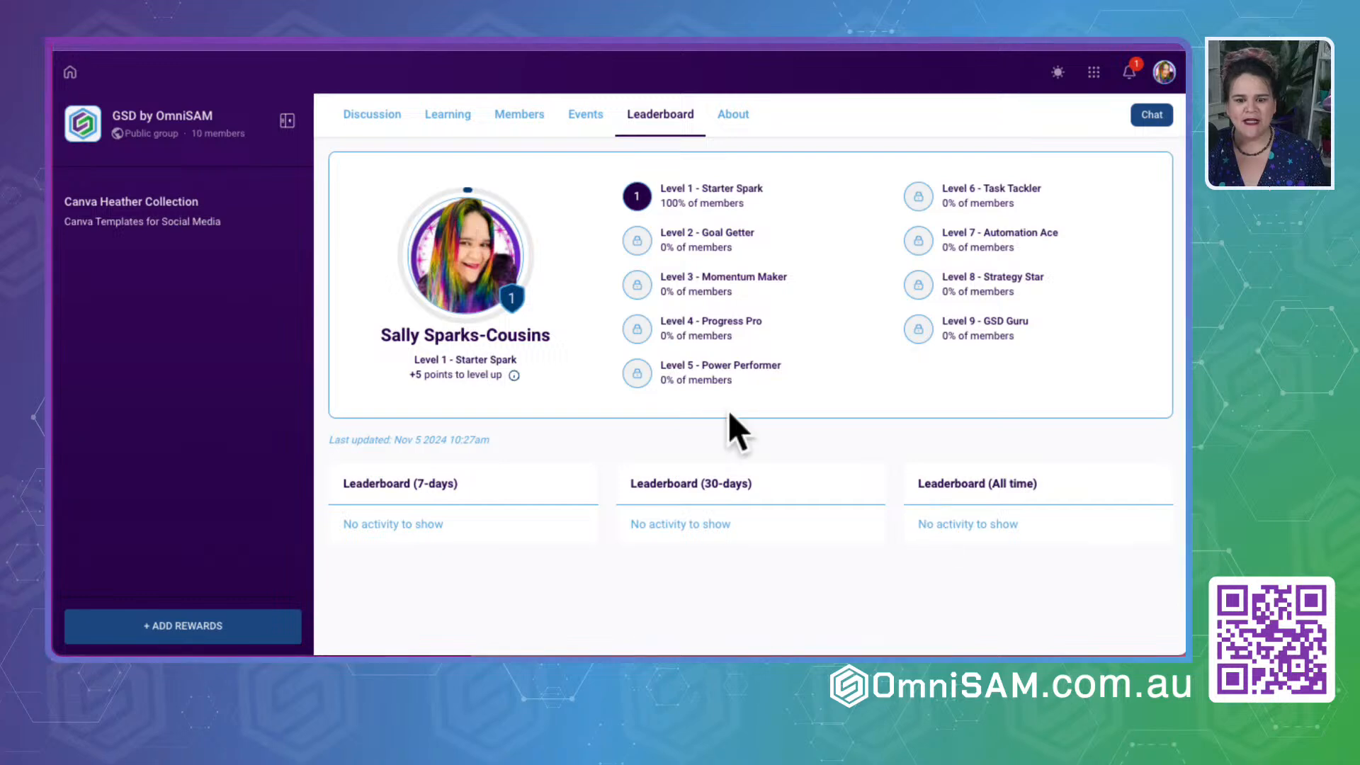
{"action": "scroll", "coordinate": [730, 418], "scroll_direction": "down", "scroll_amount": 1}
{"action": "scroll", "coordinate": [538, 300], "scroll_direction": "up", "scroll_amount": 1}
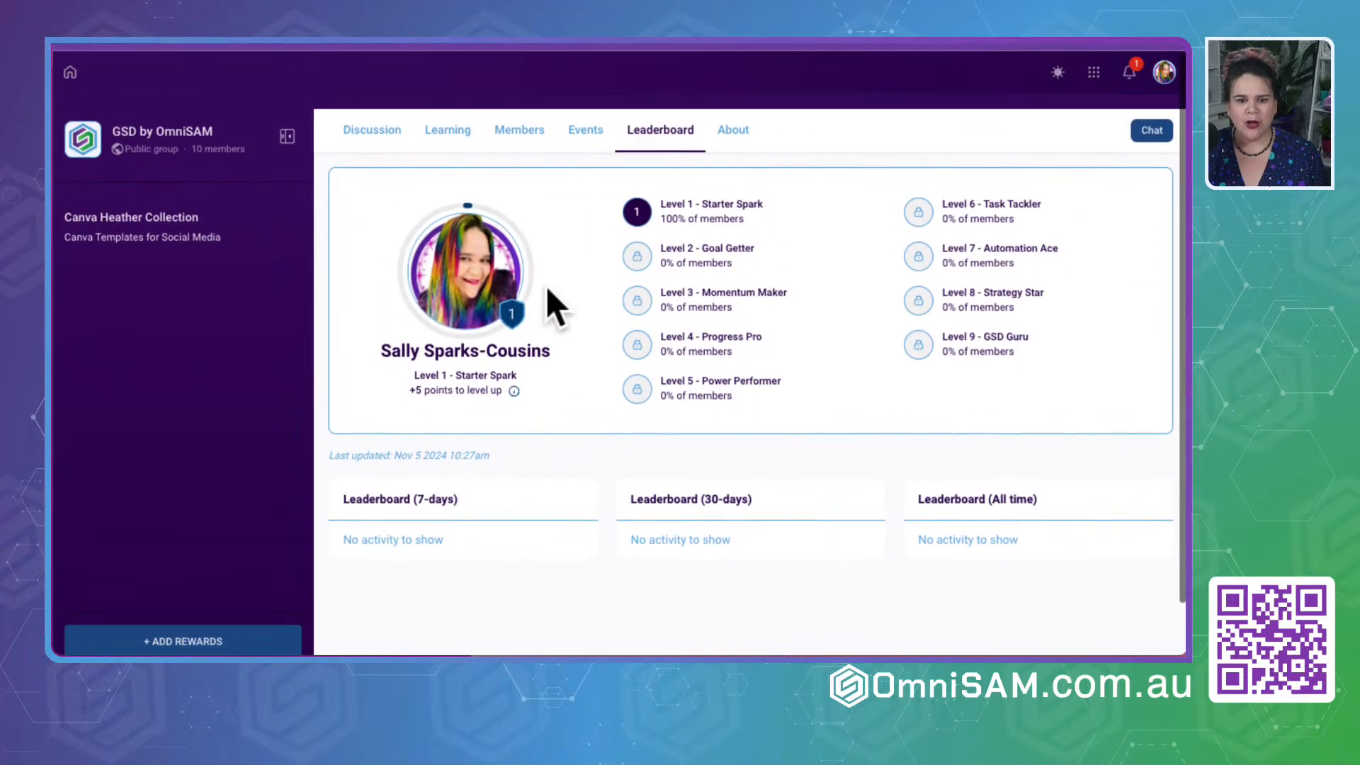
- Look through the group's events, members and learning pages, and return to the discussion
{"action": "left_click", "coordinate": [585, 113]}
{"action": "left_click", "coordinate": [509, 117]}
{"action": "left_click", "coordinate": [436, 116]}
{"action": "left_click", "coordinate": [575, 115]}
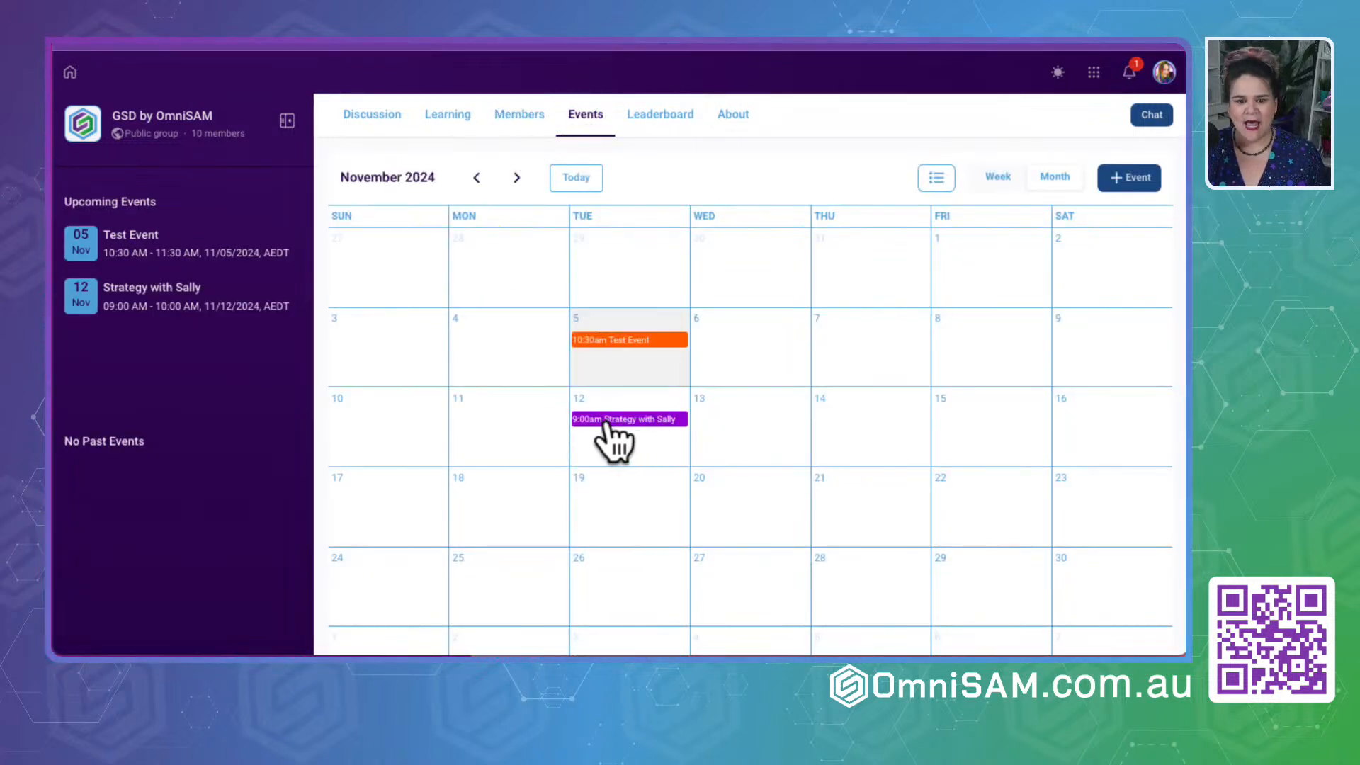
{"action": "left_click", "coordinate": [435, 116]}
{"action": "left_click", "coordinate": [368, 117]}
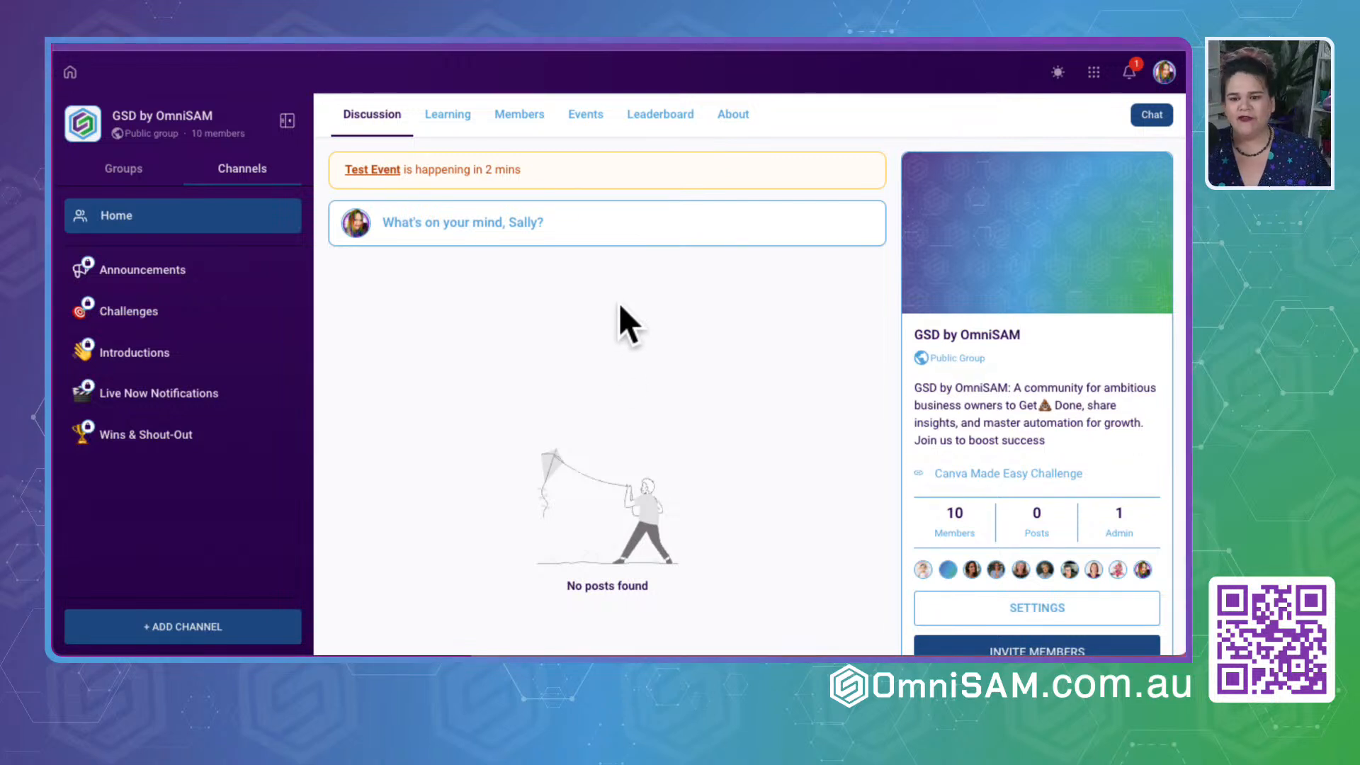
- Open the group settings and review the cover image and logo branding options
{"action": "scroll", "coordinate": [815, 407], "scroll_direction": "down", "scroll_amount": 3}
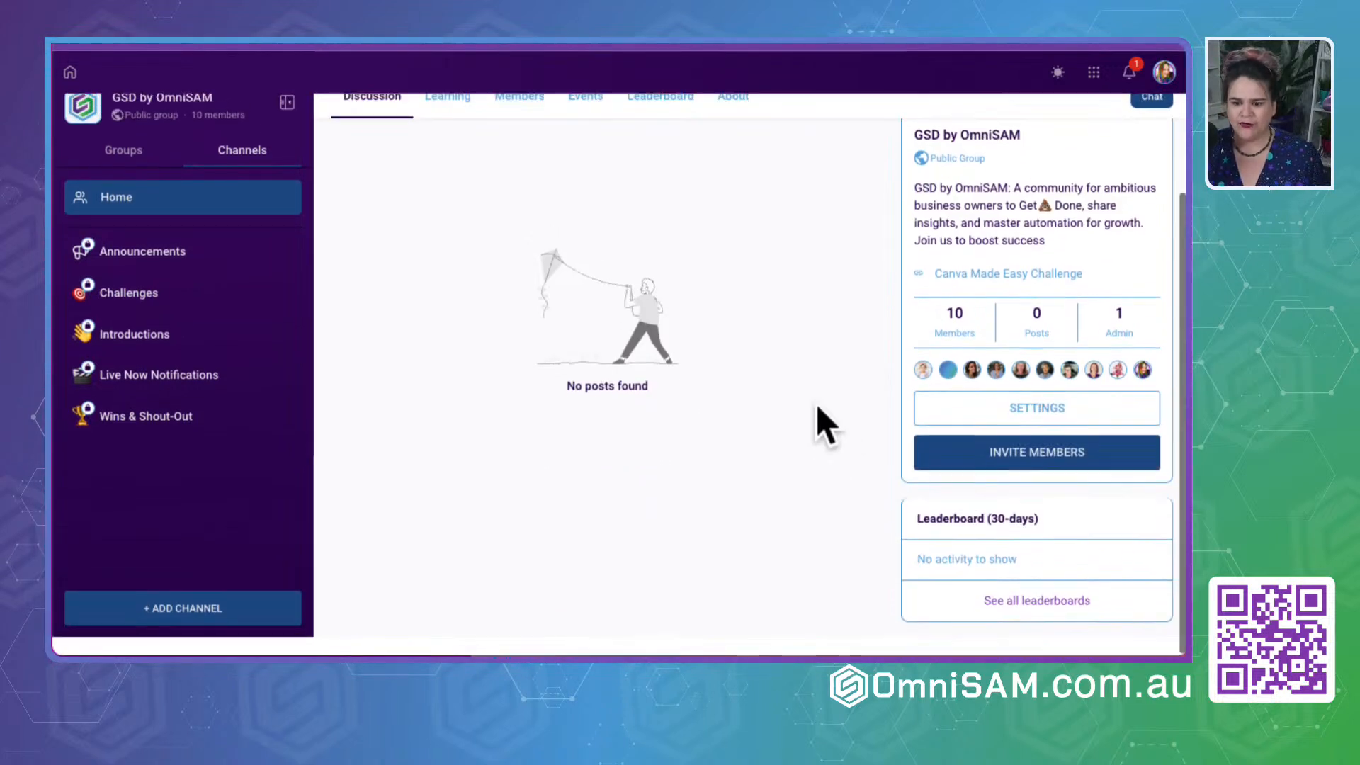
{"action": "left_click", "coordinate": [1068, 428]}
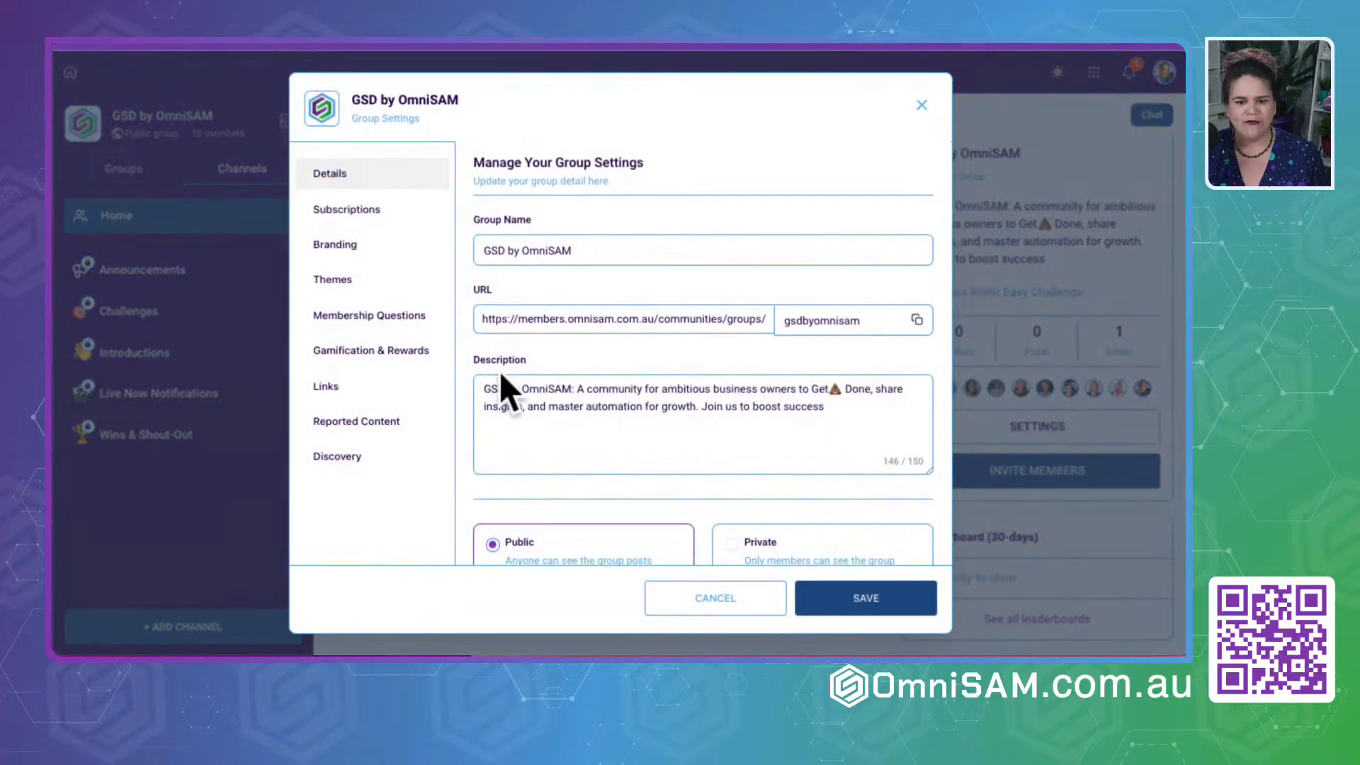
{"action": "left_click", "coordinate": [333, 245]}
{"action": "scroll", "coordinate": [701, 453], "scroll_direction": "down", "scroll_amount": 5}
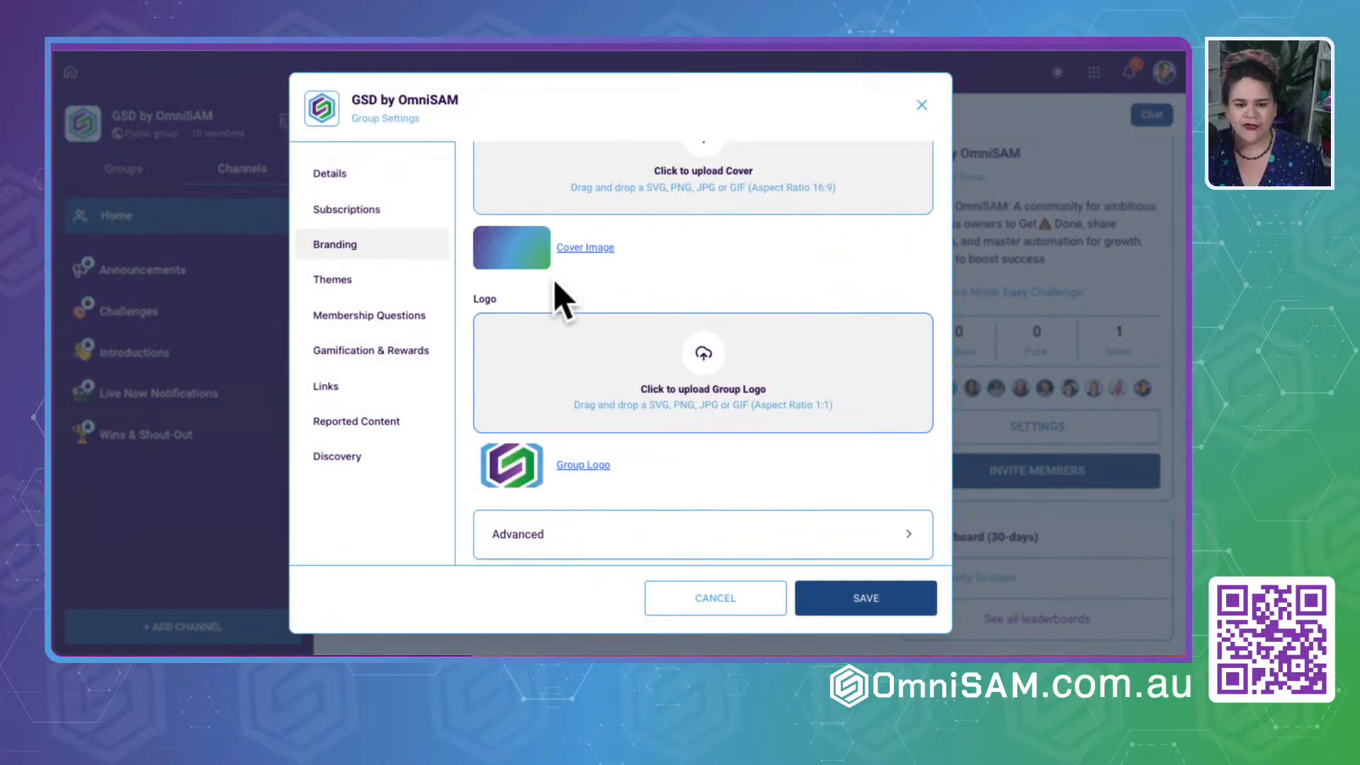
{"action": "scroll", "coordinate": [629, 262], "scroll_direction": "up", "scroll_amount": 1}
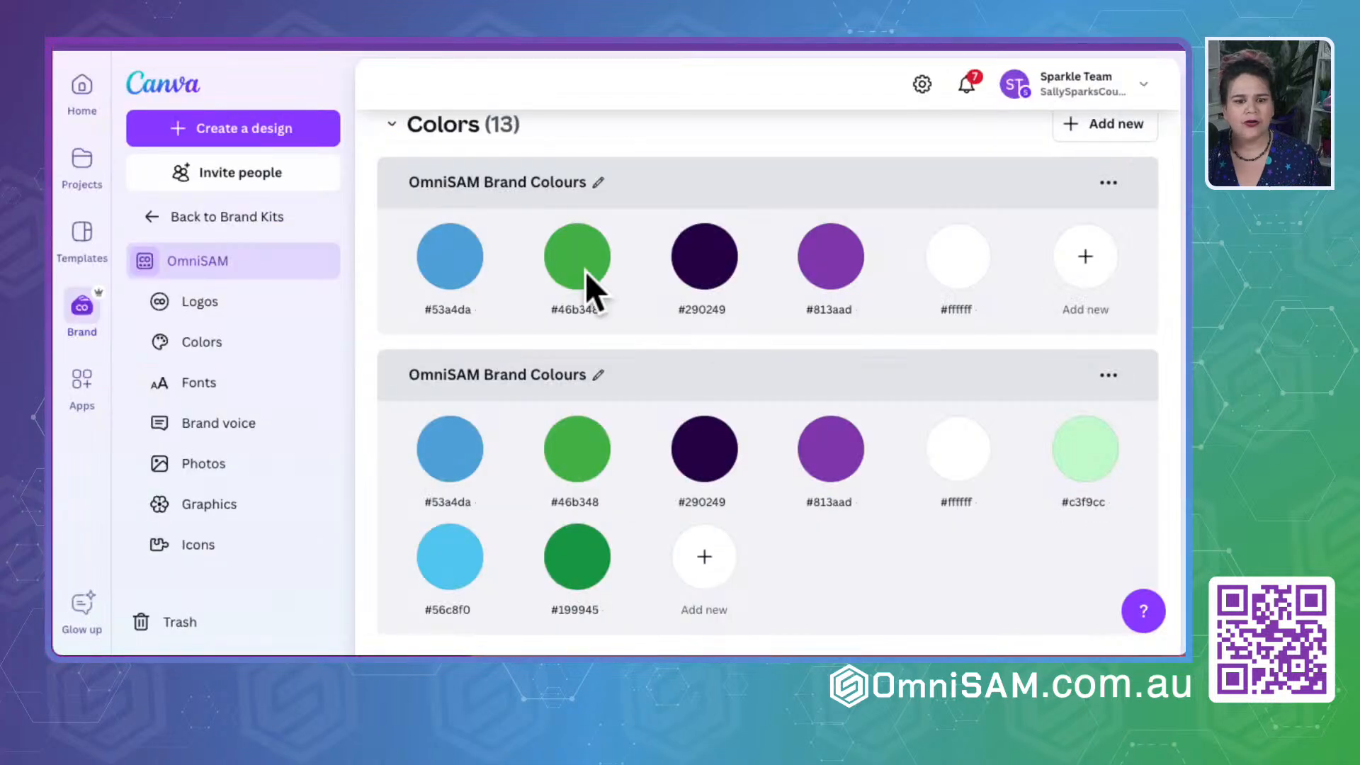
- Review the colours and fonts in the OmniSAM brand kit in Canva, and return to the group to close its settings
{"action": "scroll", "coordinate": [634, 299], "scroll_direction": "down", "scroll_amount": 5}
{"action": "scroll", "coordinate": [635, 299], "scroll_direction": "down", "scroll_amount": 3}
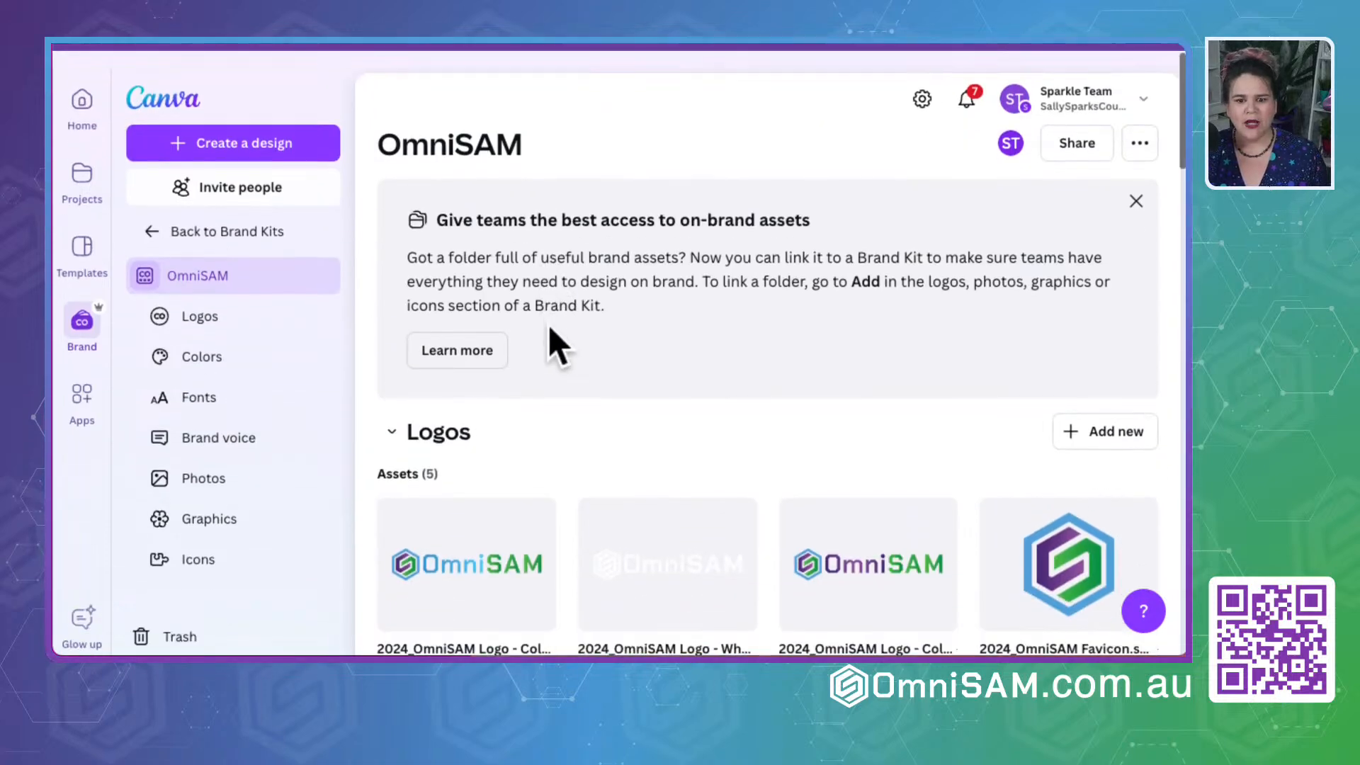
{"action": "left_click", "coordinate": [648, 442]}
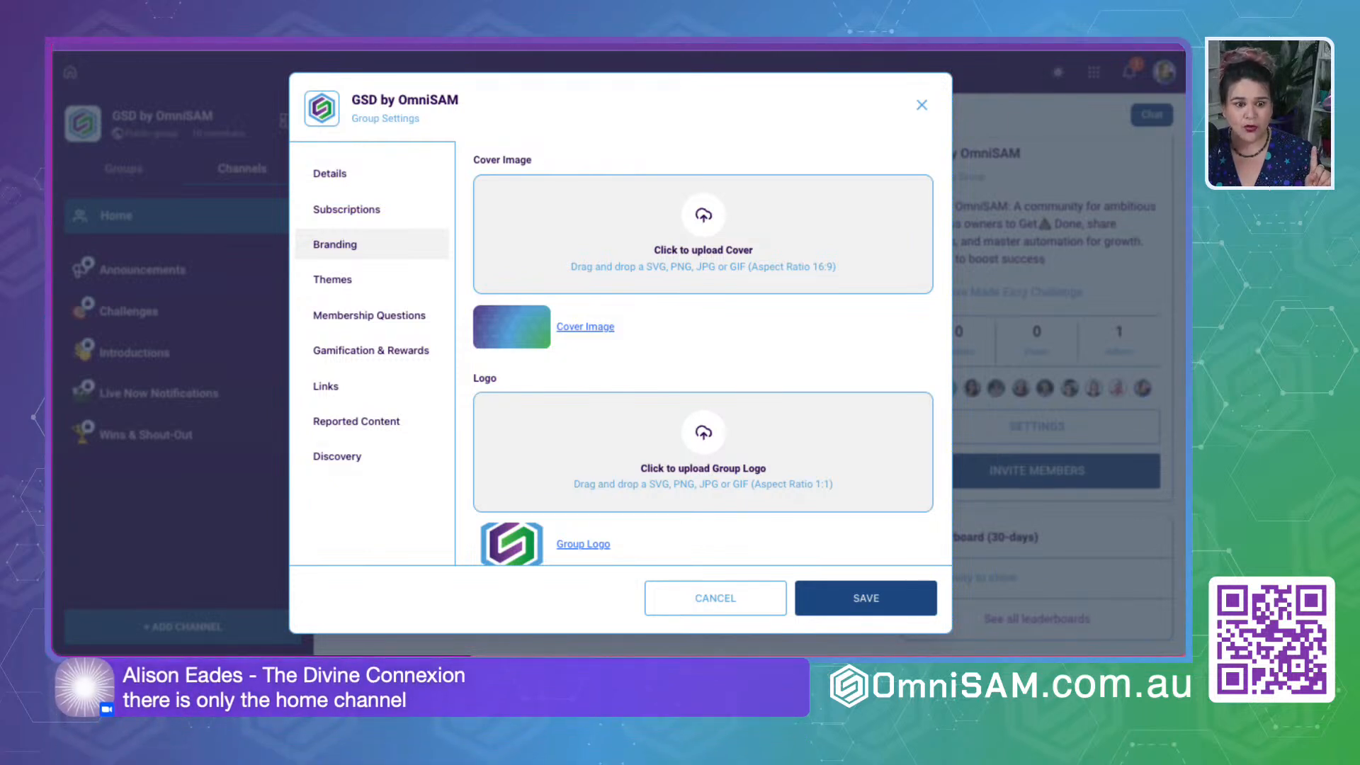
{"action": "left_click", "coordinate": [920, 105]}
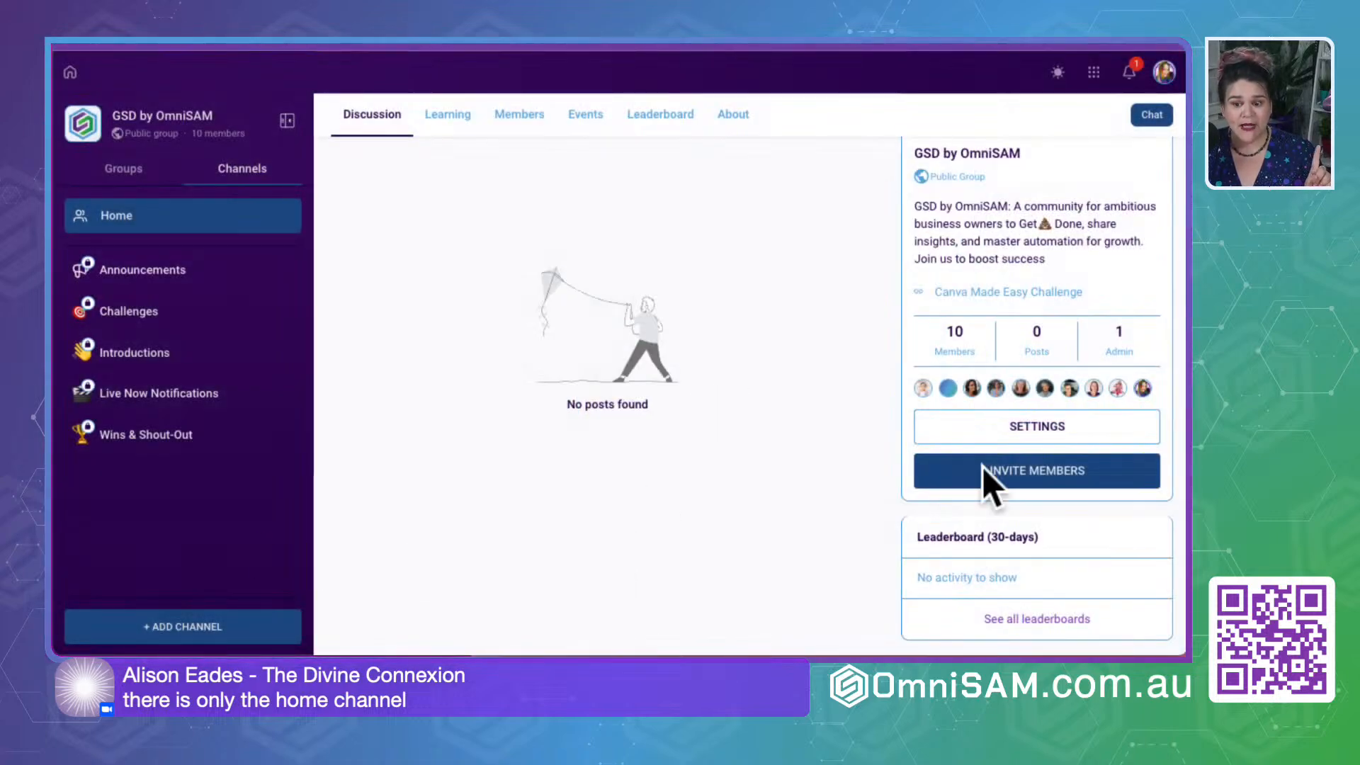
- Open the Announcements channel's details and check its general information and member list
{"action": "left_click", "coordinate": [159, 273]}
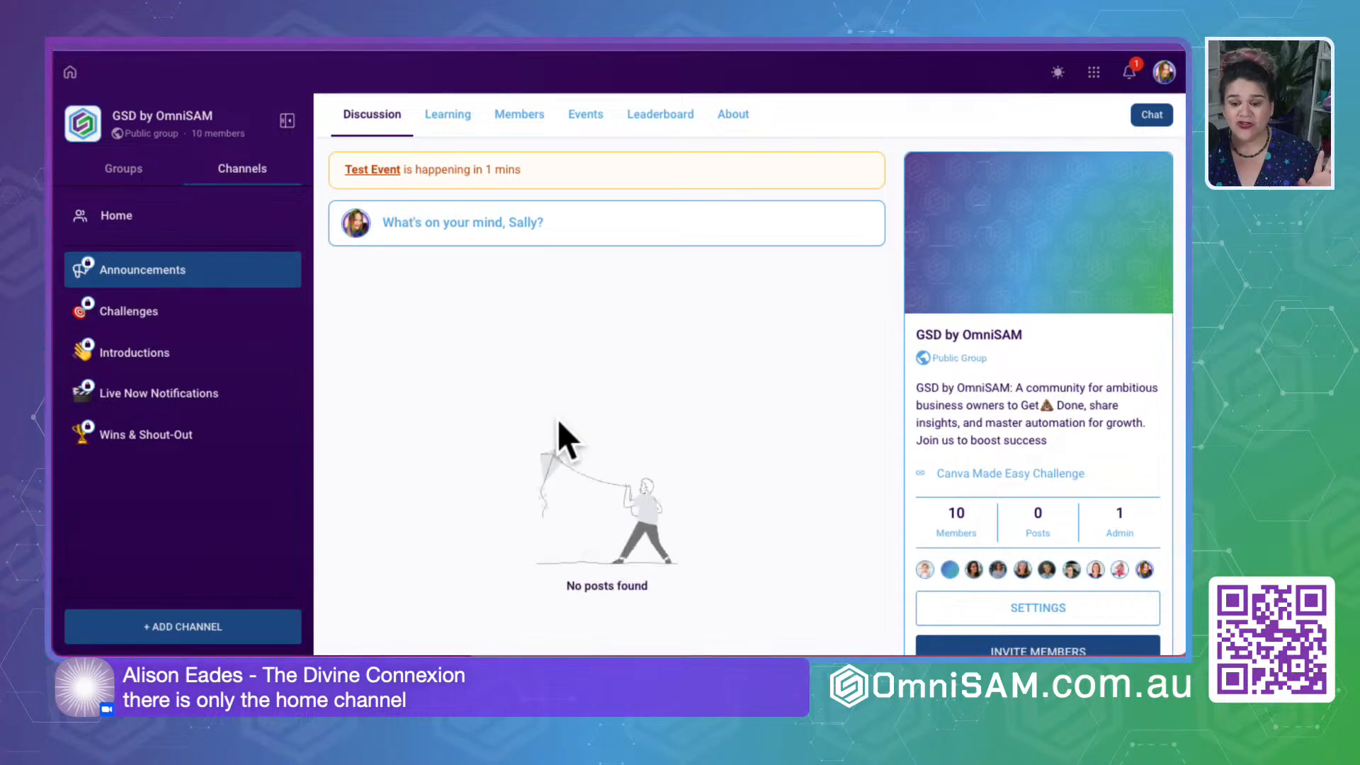
{"action": "mouse_move", "coordinate": [164, 263]}
{"action": "left_click", "coordinate": [283, 271]}
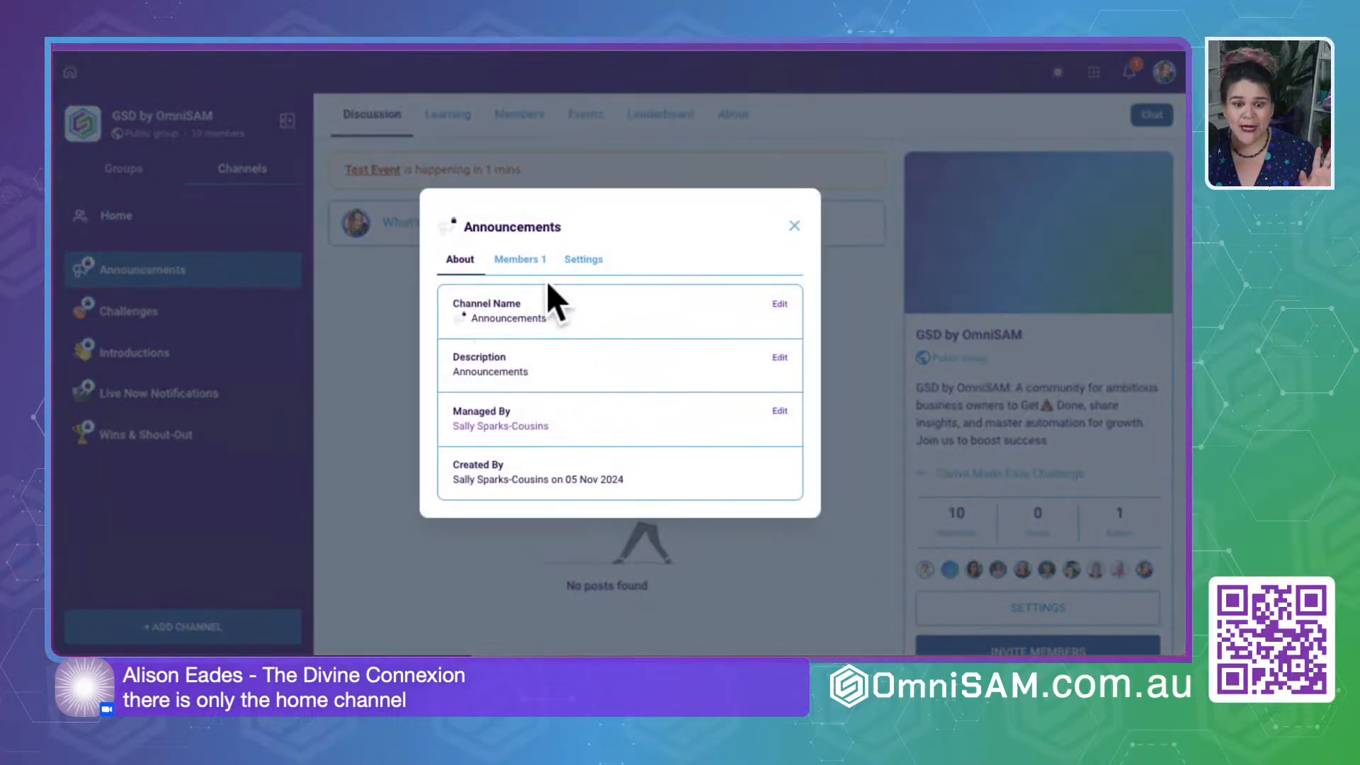
{"action": "left_click", "coordinate": [516, 260]}
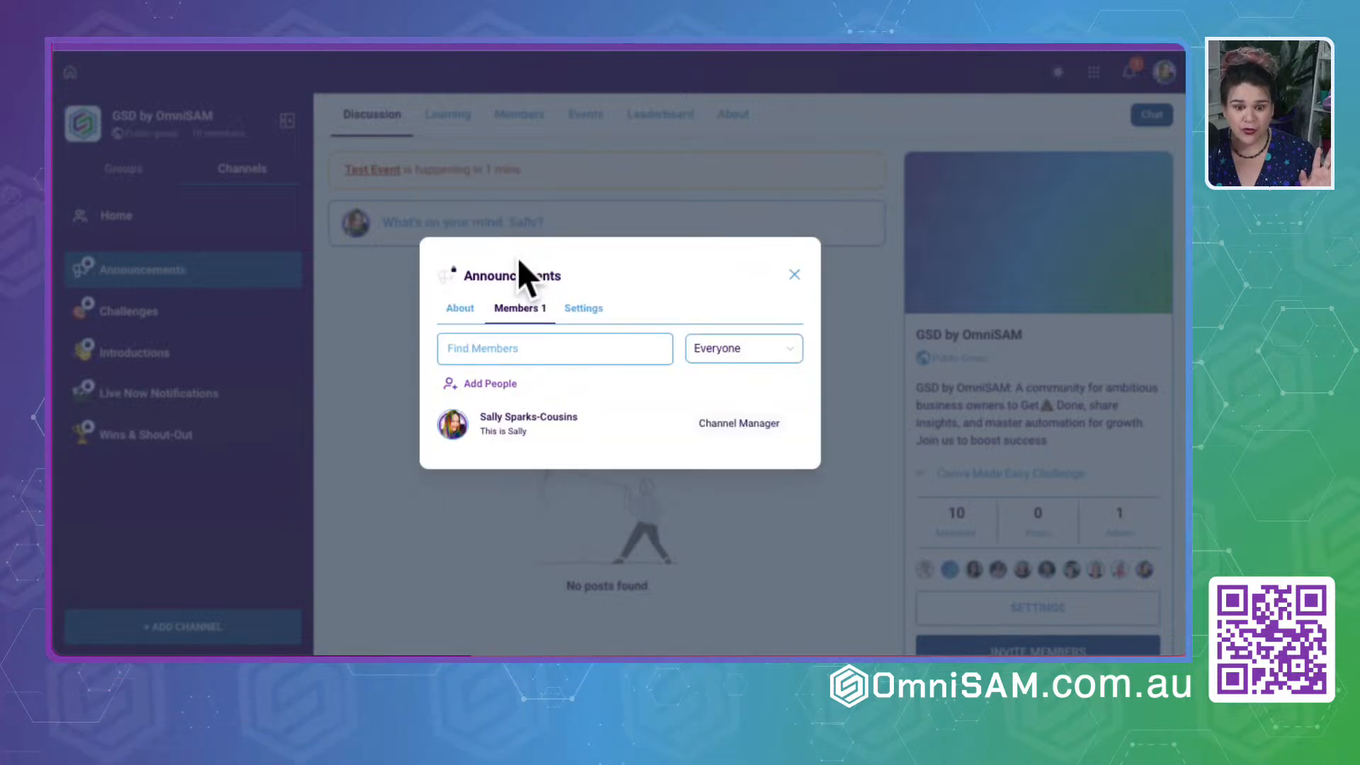
{"action": "left_click", "coordinate": [454, 315]}
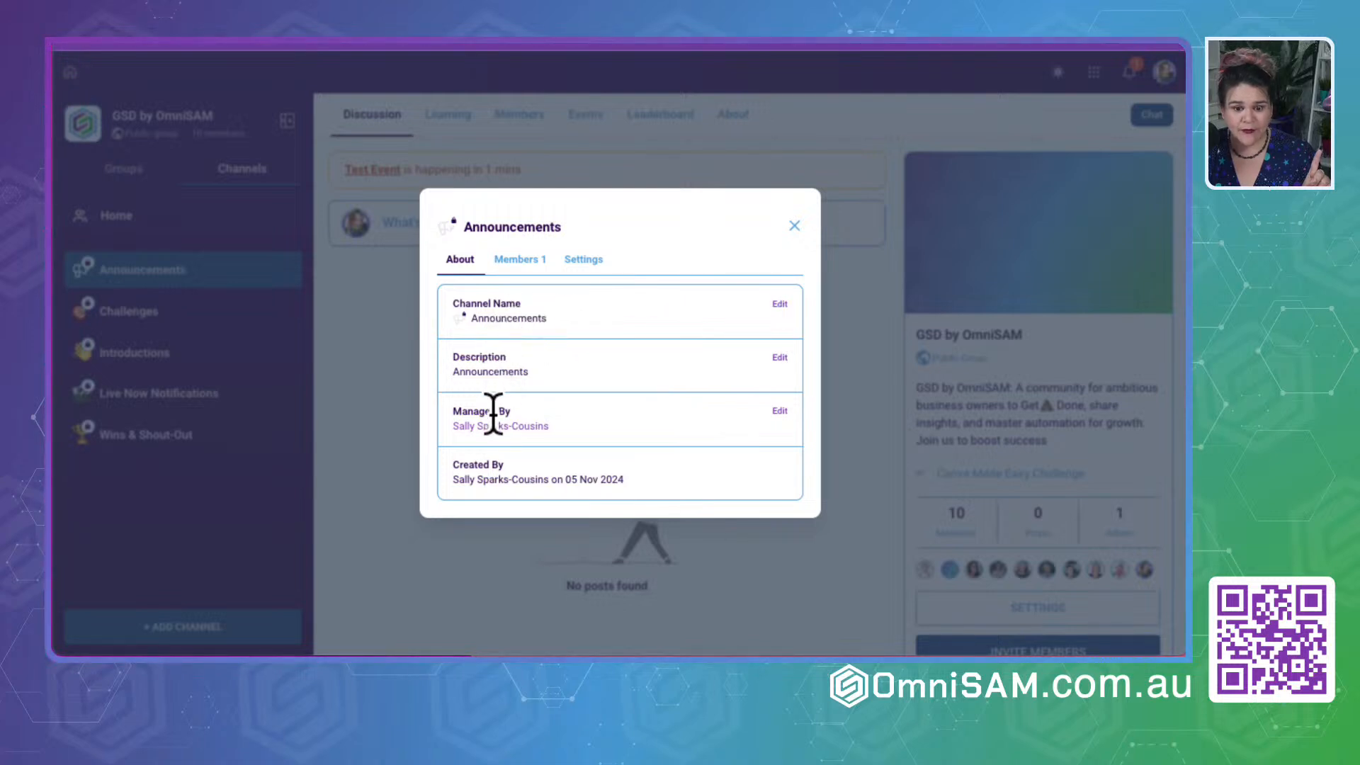
{"action": "left_click", "coordinate": [515, 254]}
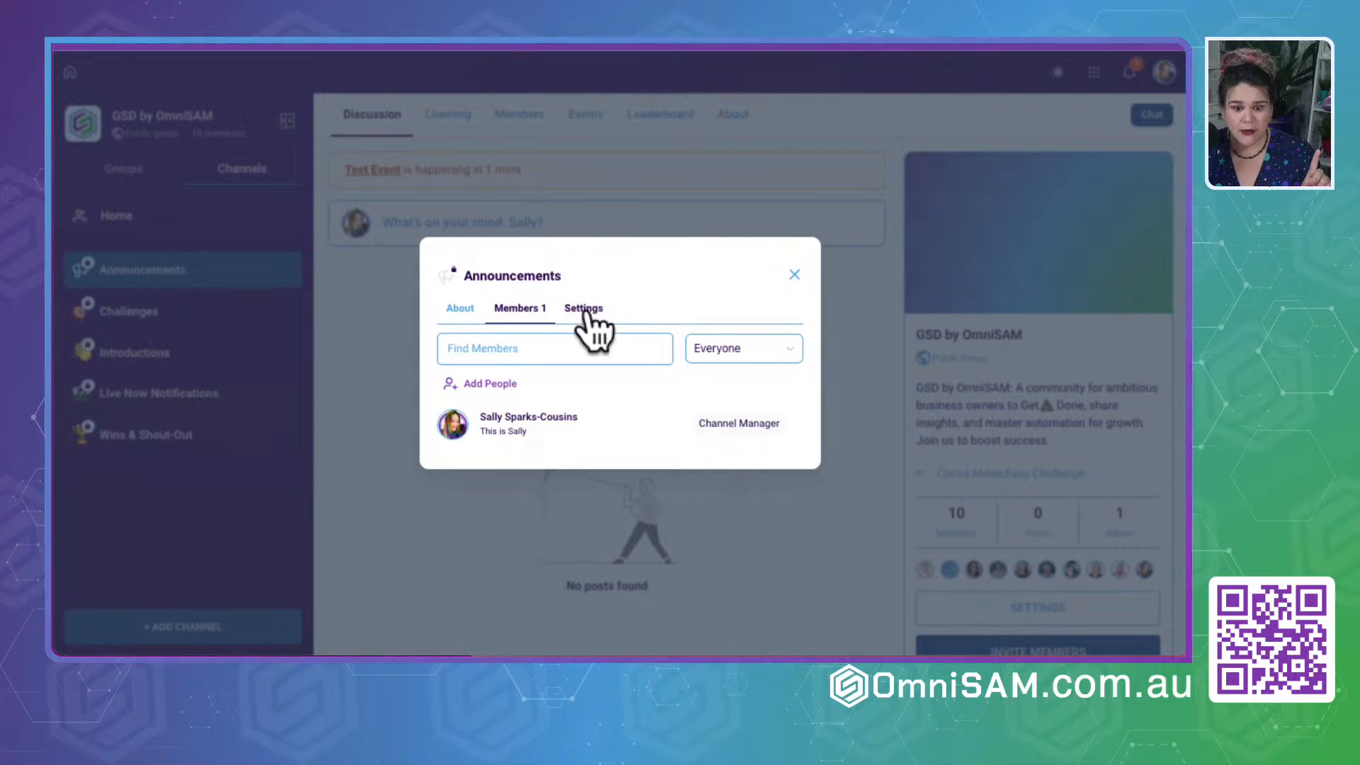
- Start adding people to the Announcements channel, search for a member by first name, and close the dialogs without adding anyone
{"action": "left_click", "coordinate": [496, 385]}
{"action": "left_click", "coordinate": [505, 351]}
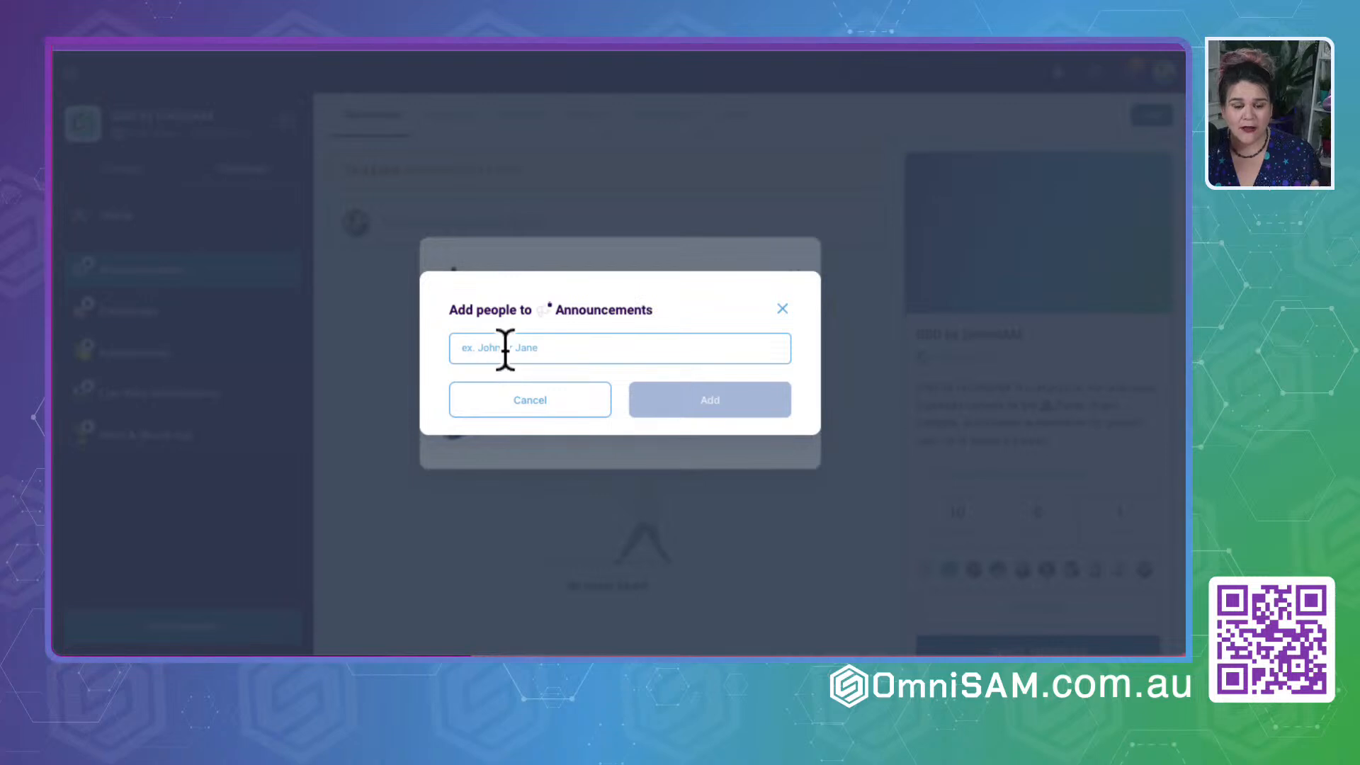
{"action": "type", "text": "tri"}
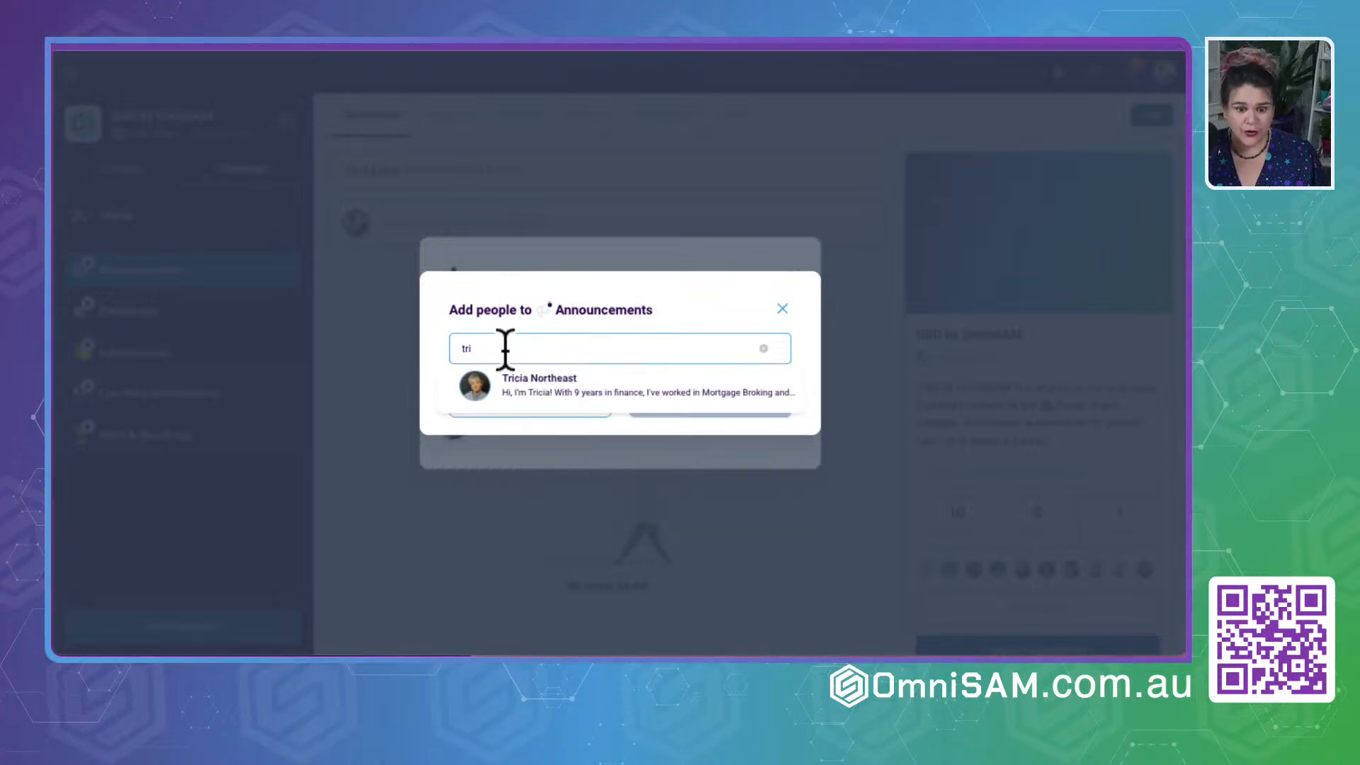
{"action": "left_click", "coordinate": [782, 309]}
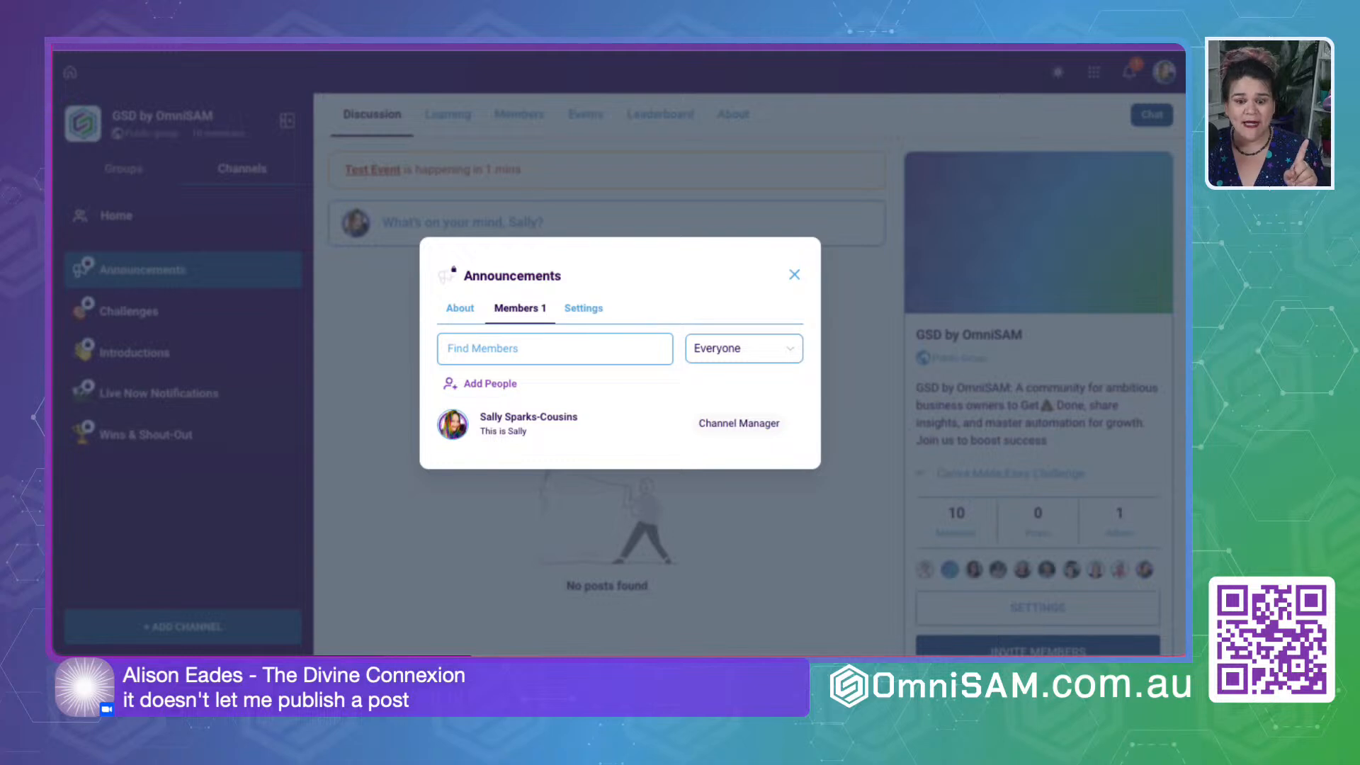
{"action": "left_click", "coordinate": [794, 275]}
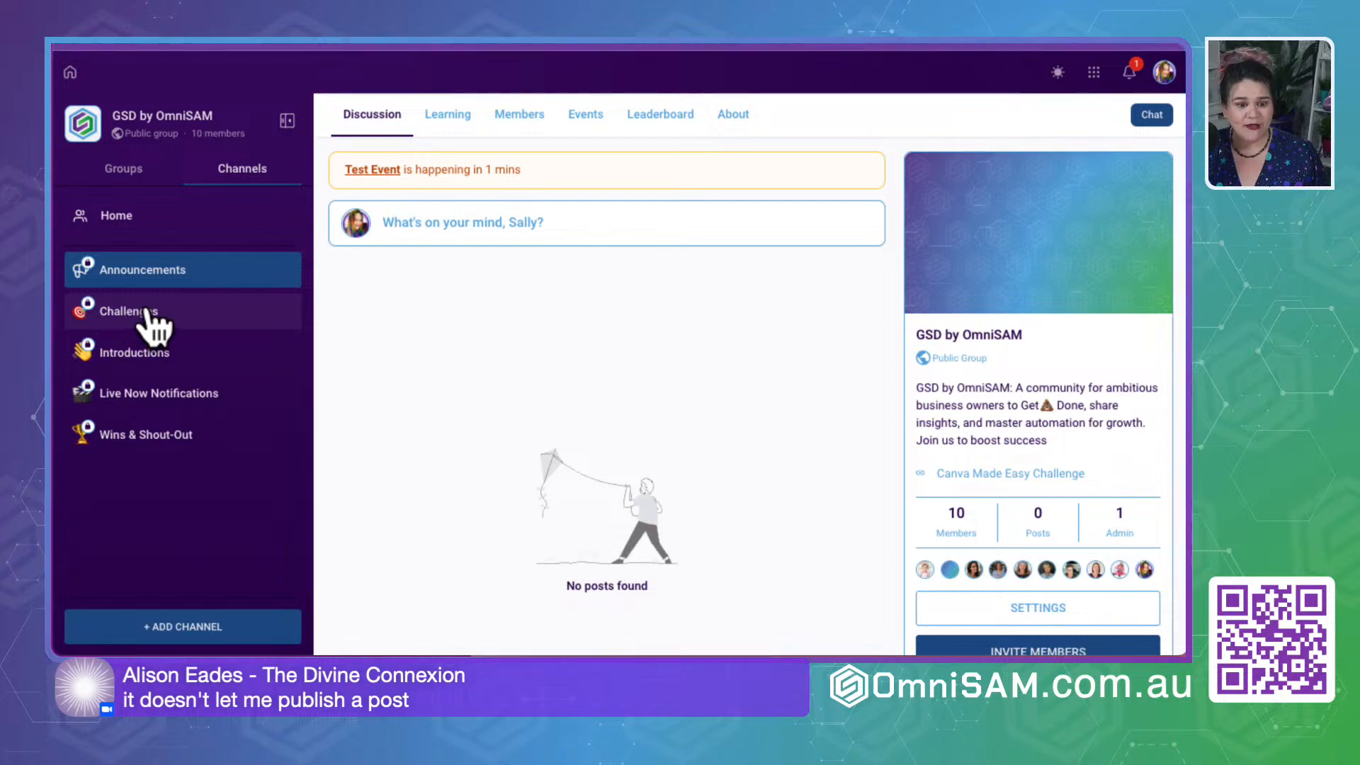
- Open the Introductions channel's member list, check the member filter options and start adding people
{"action": "left_click", "coordinate": [133, 352]}
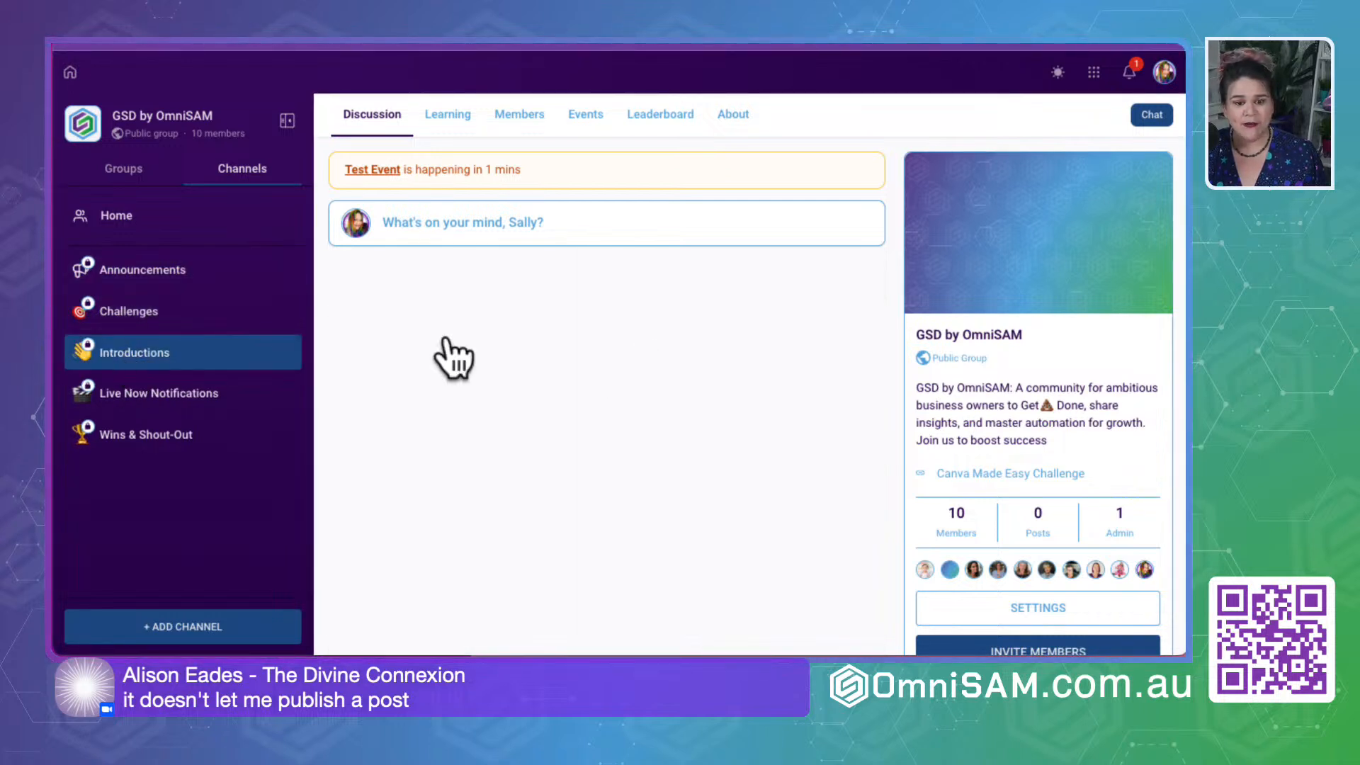
{"action": "left_click", "coordinate": [282, 352]}
{"action": "left_click", "coordinate": [523, 262]}
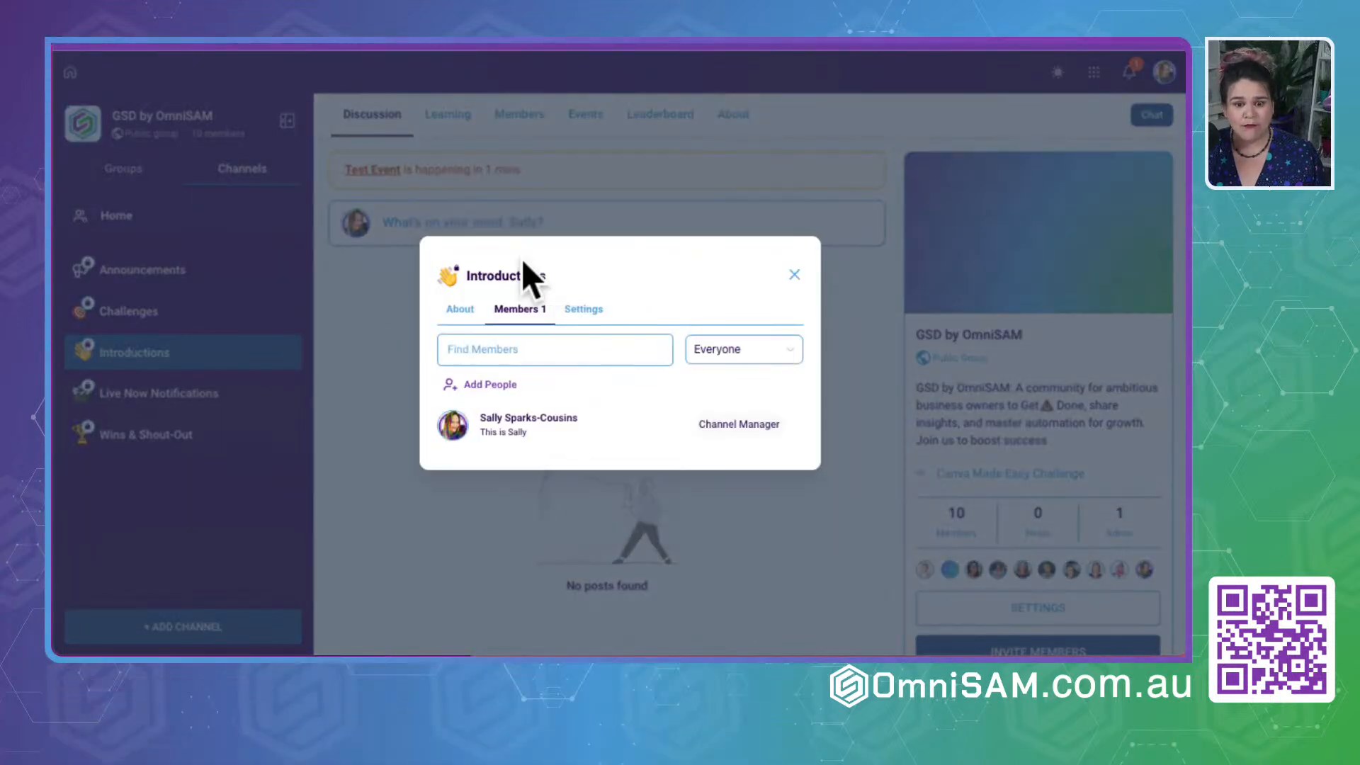
{"action": "left_click", "coordinate": [752, 358]}
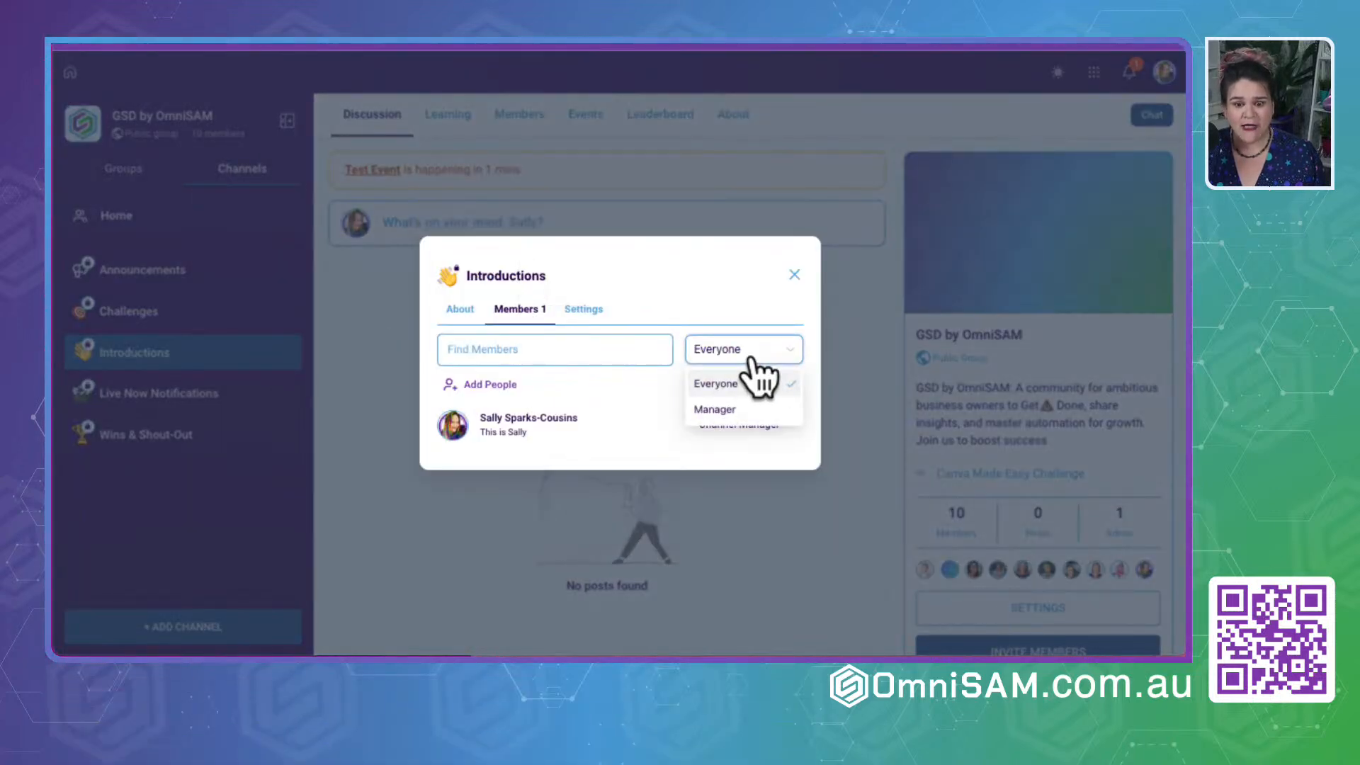
{"action": "left_click", "coordinate": [502, 349]}
{"action": "left_click", "coordinate": [490, 384]}
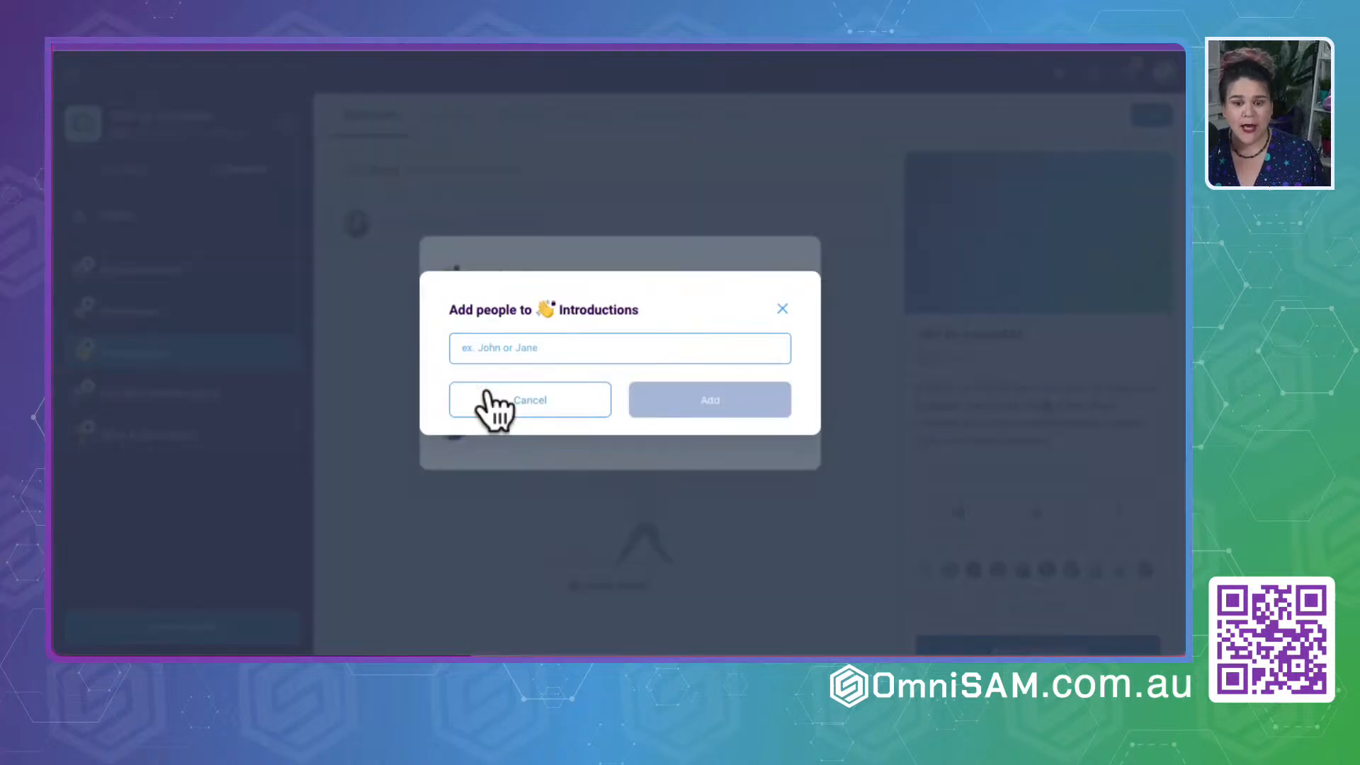
- Select three members for the Introductions channel by repeatedly searching for "a" and picking the matching people
{"action": "left_click", "coordinate": [579, 350]}
{"action": "type", "text": "a"}
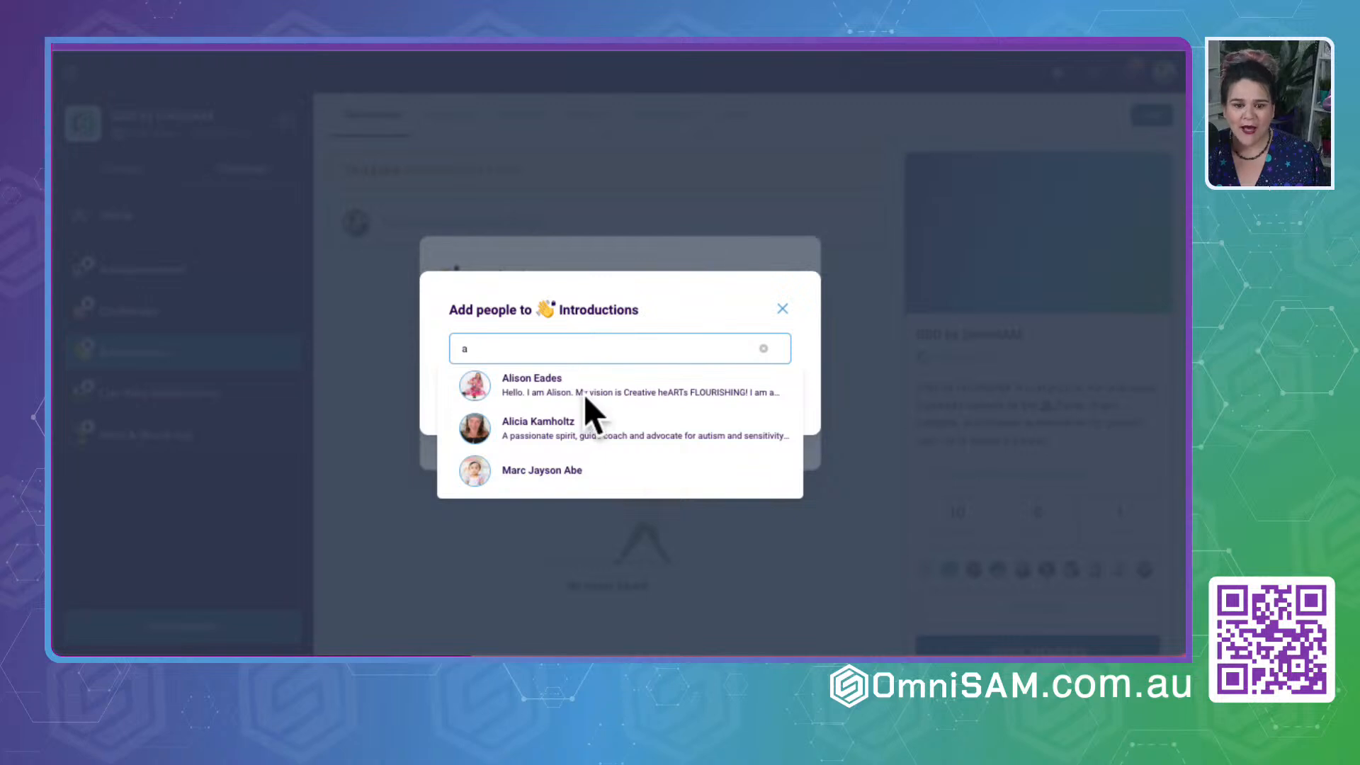
{"action": "left_click", "coordinate": [583, 393]}
{"action": "type", "text": "a"}
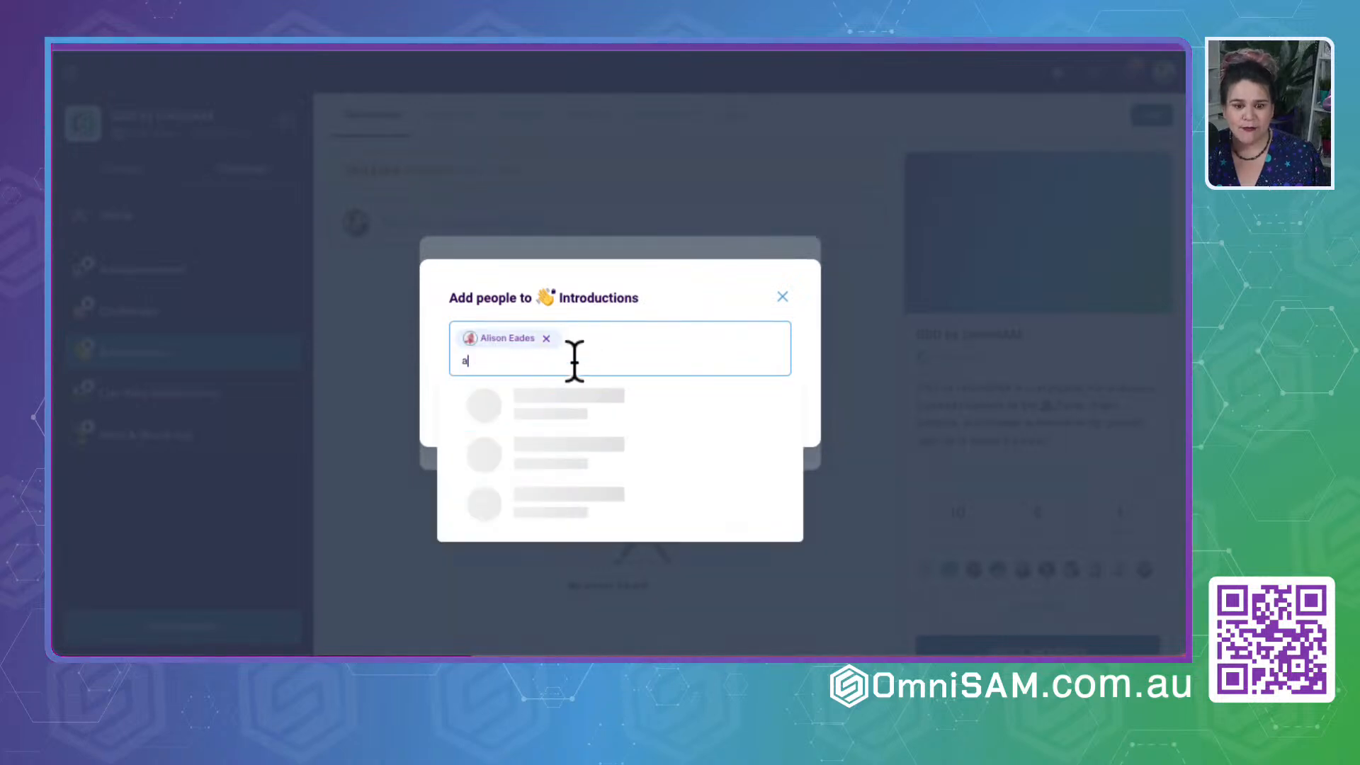
{"action": "left_click", "coordinate": [551, 434]}
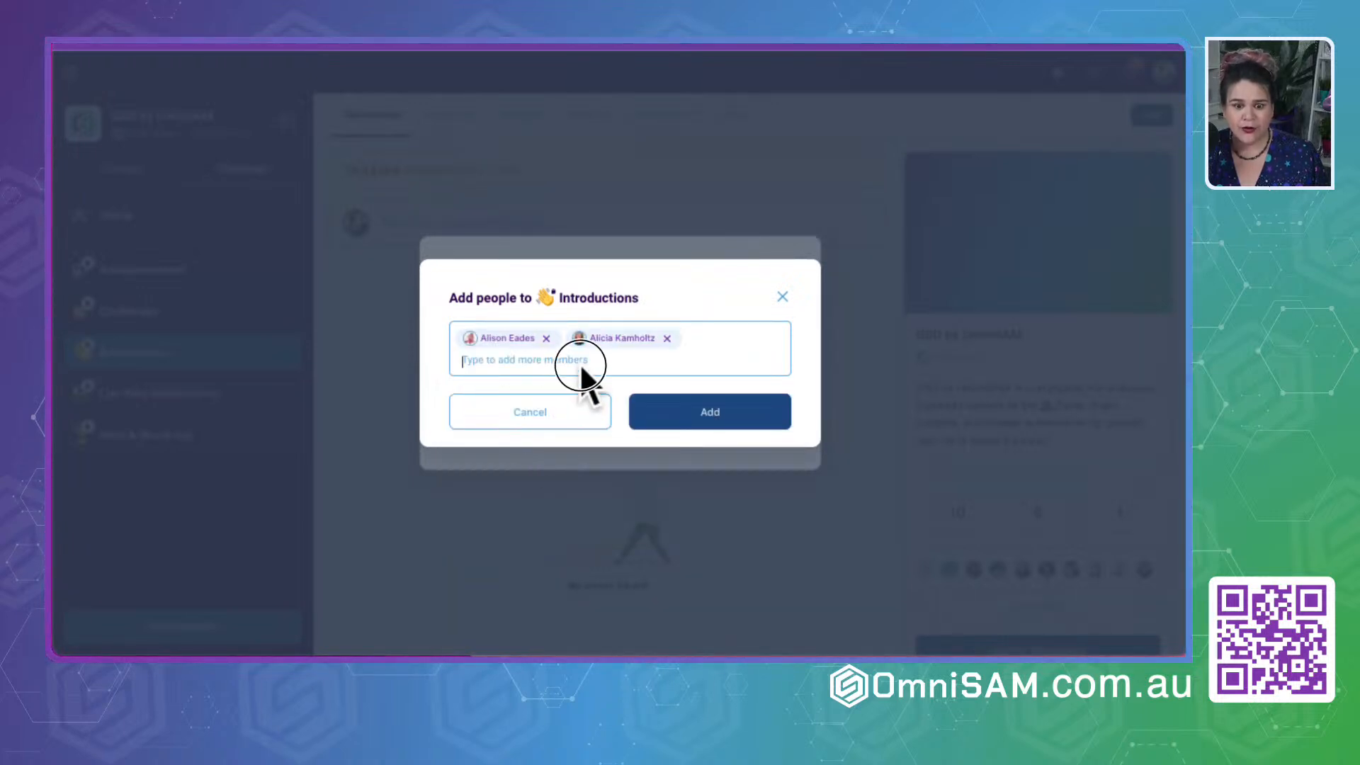
{"action": "type", "text": "a"}
{"action": "left_click", "coordinate": [544, 480]}
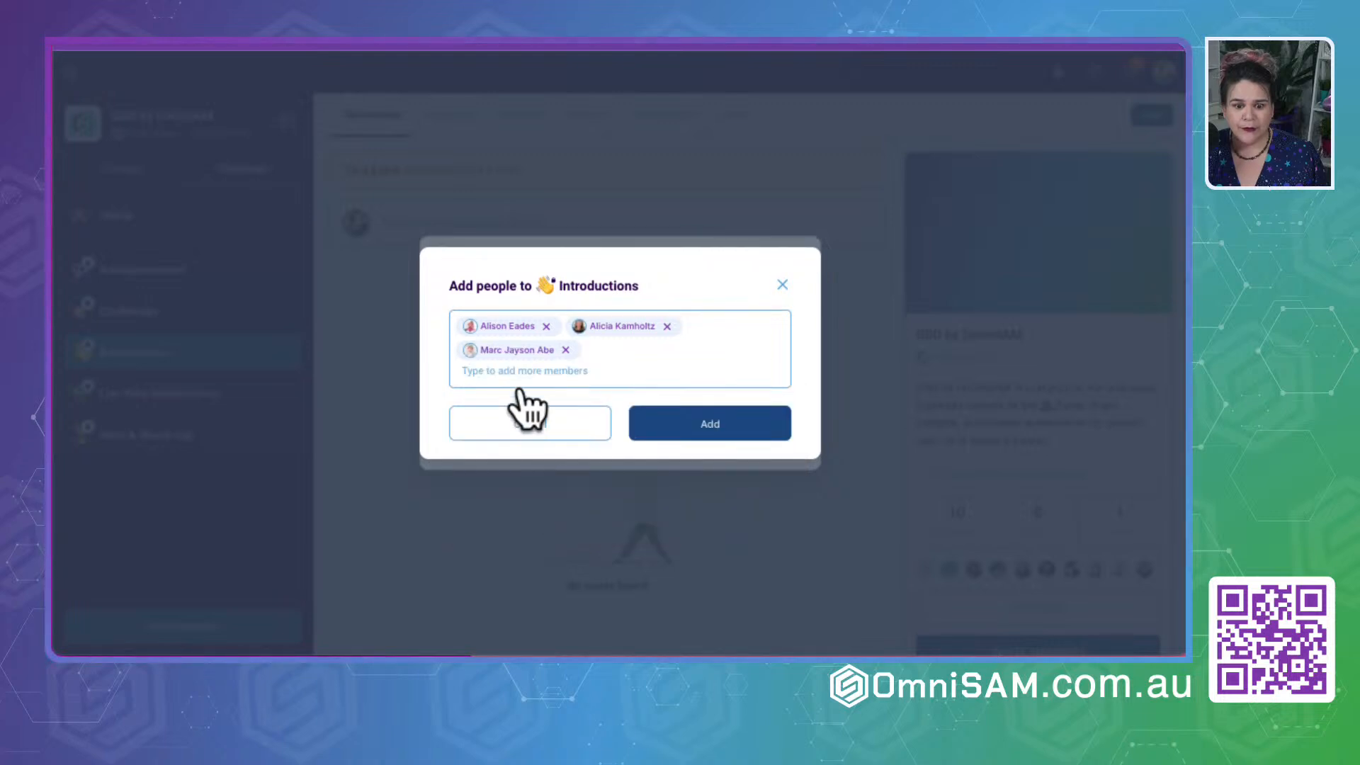
- Select a fourth member with a search for "tr" and add all four selected members to the Introductions channel
{"action": "type", "text": "b"}
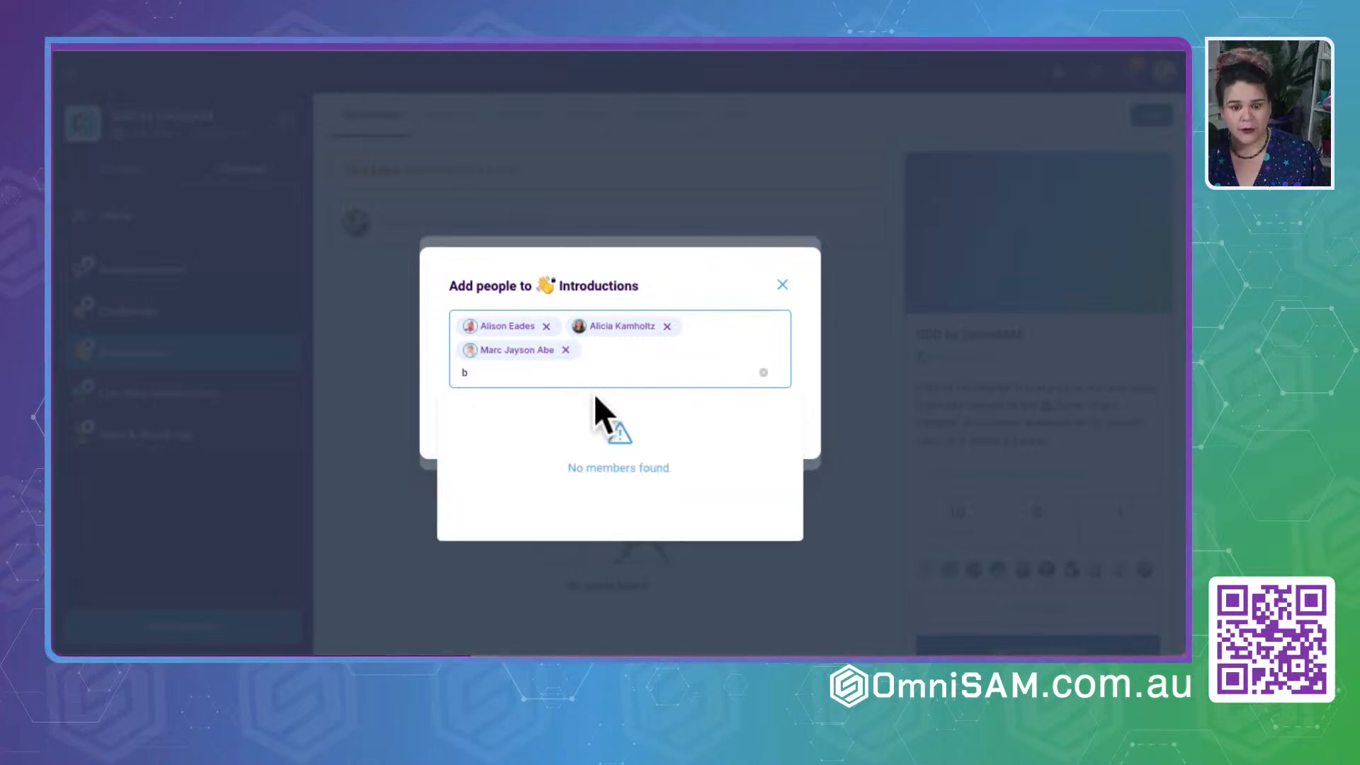
{"action": "key", "text": "BackSpace"}
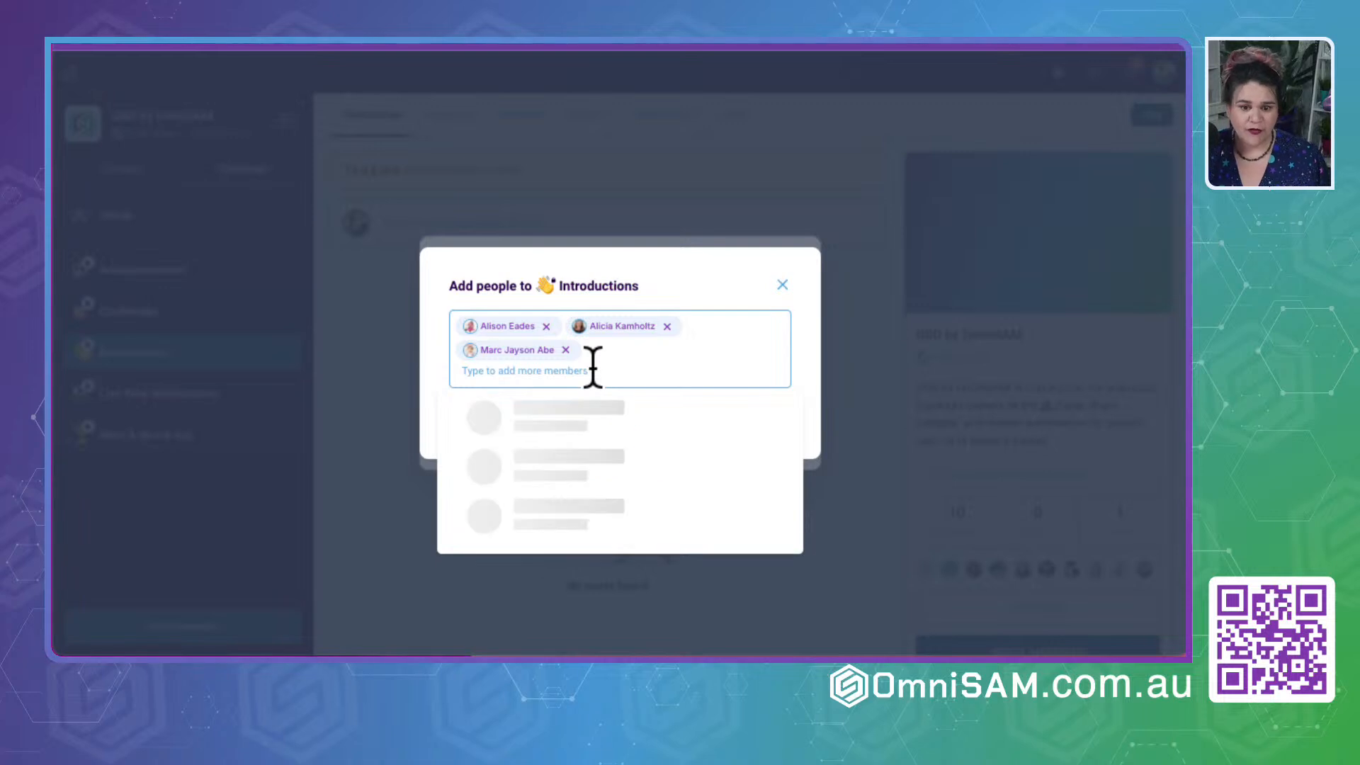
{"action": "type", "text": "tr"}
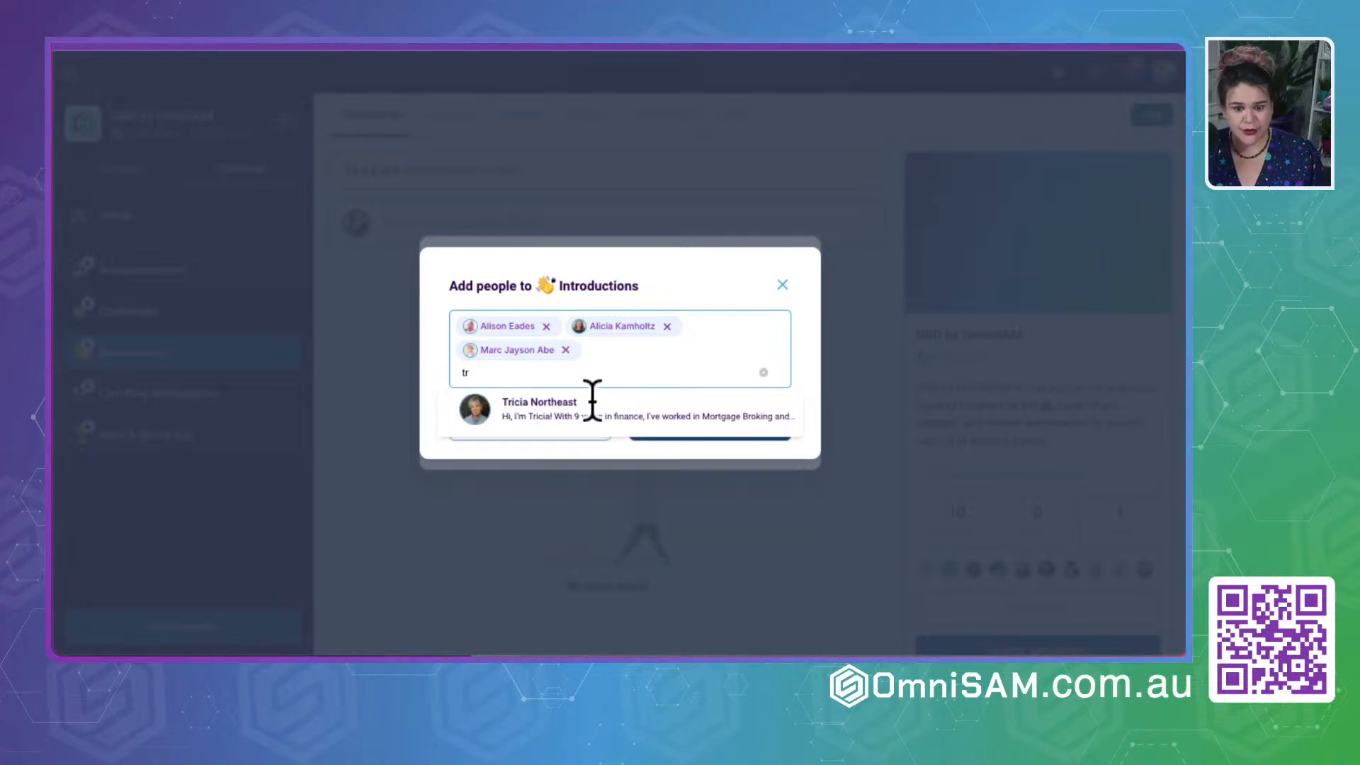
{"action": "left_click", "coordinate": [565, 422]}
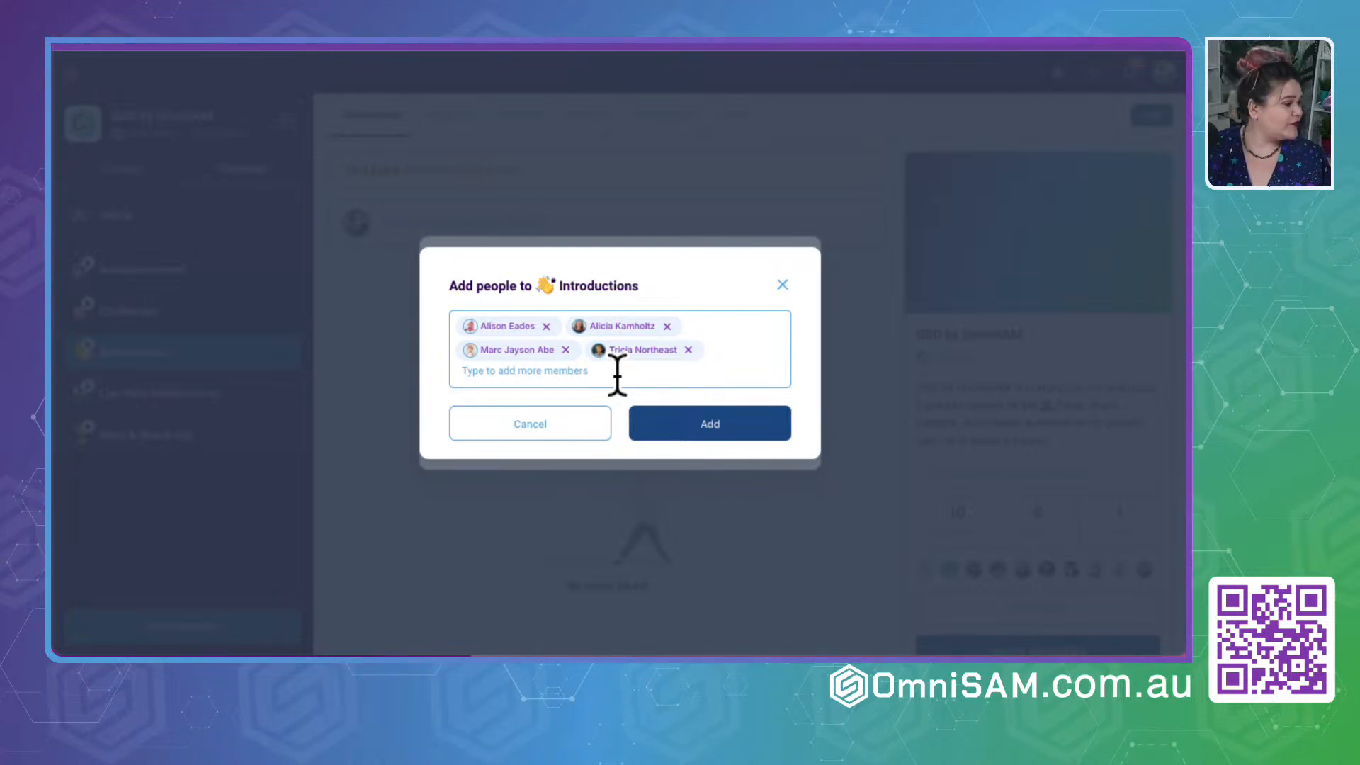
{"action": "type", "text": "mar"}
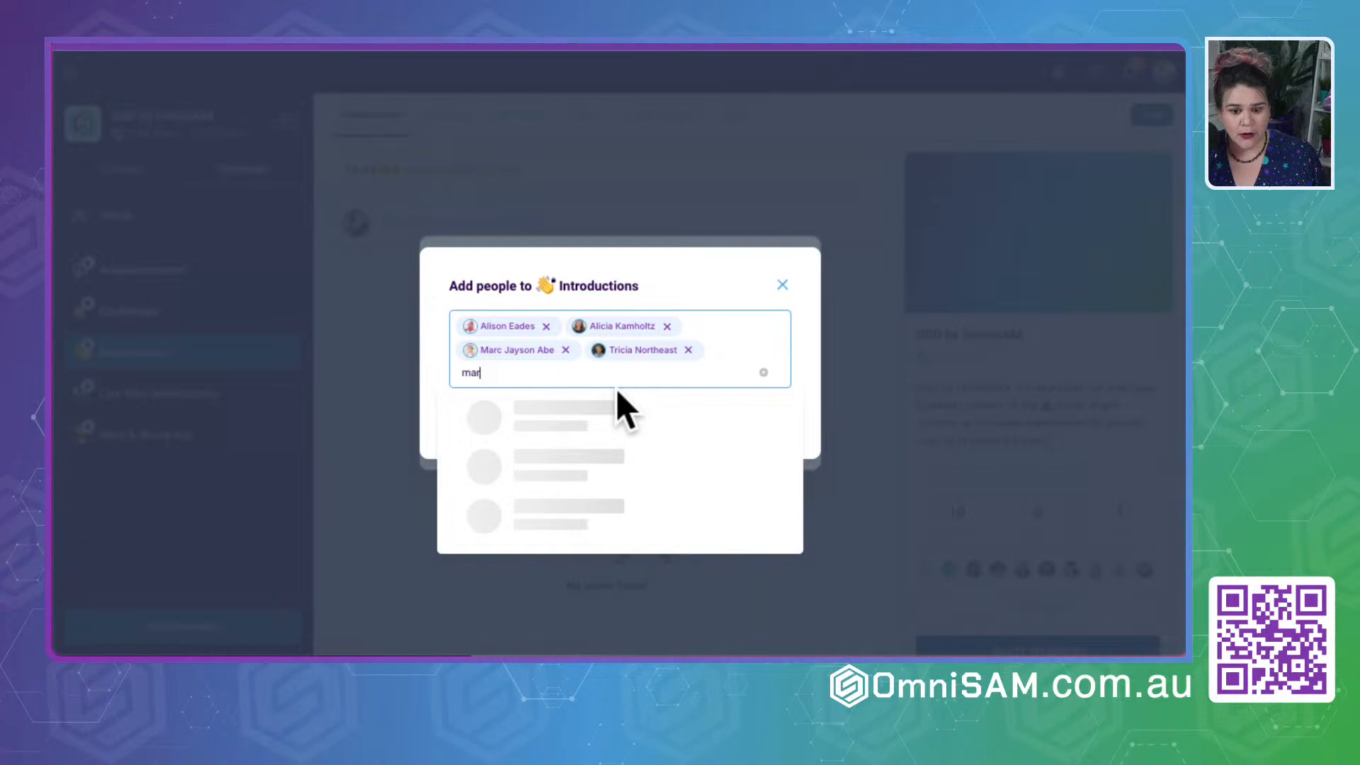
{"action": "left_click", "coordinate": [742, 288]}
{"action": "left_click", "coordinate": [718, 436]}
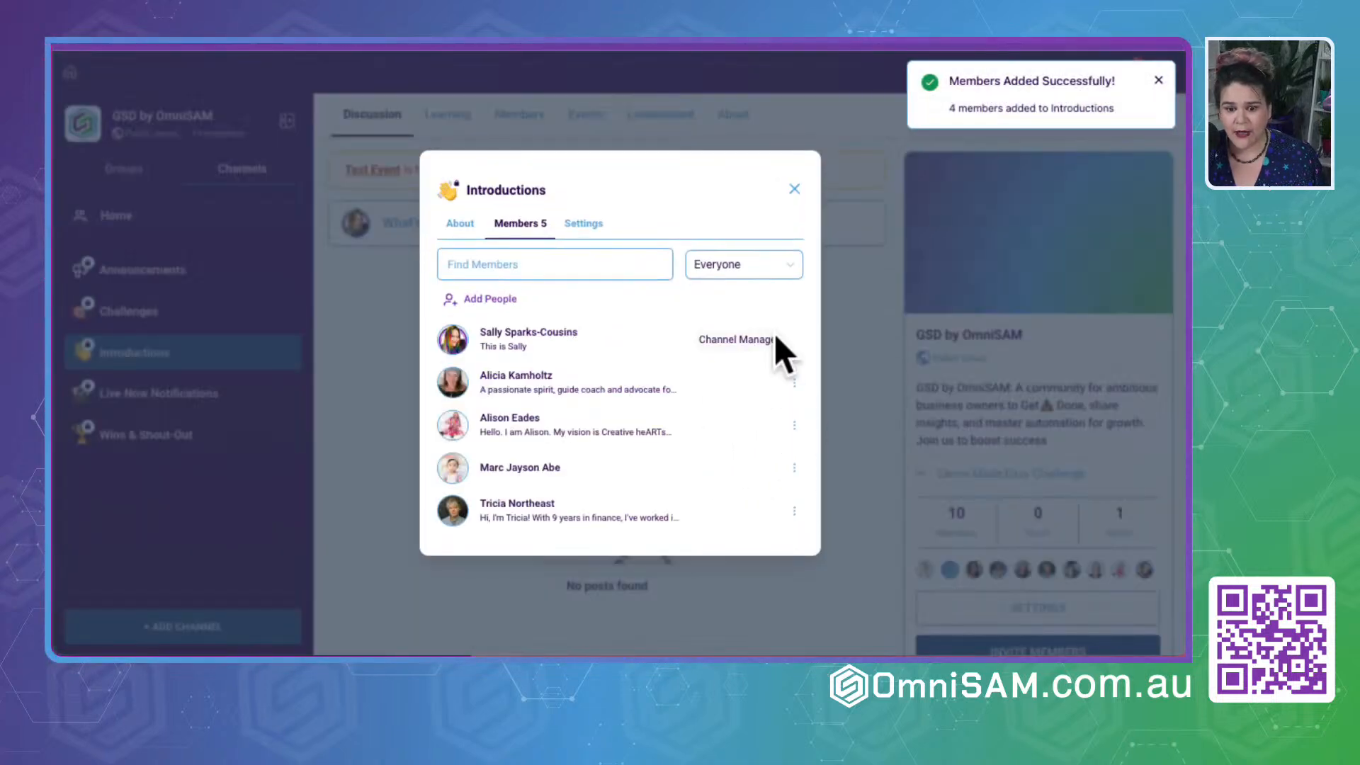
- Close the Introductions member list, then check the channel's general information and close its details
{"action": "left_click", "coordinate": [794, 188]}
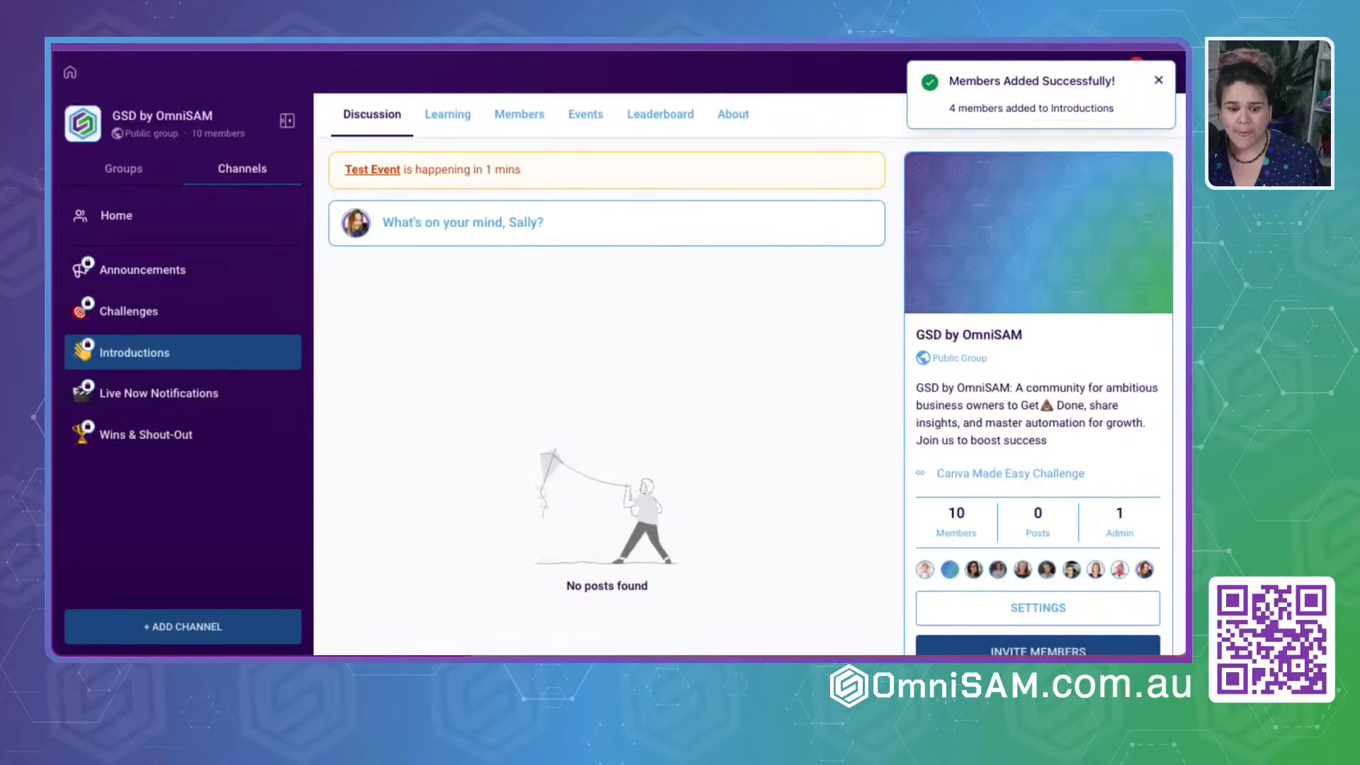
{"action": "left_click", "coordinate": [278, 352]}
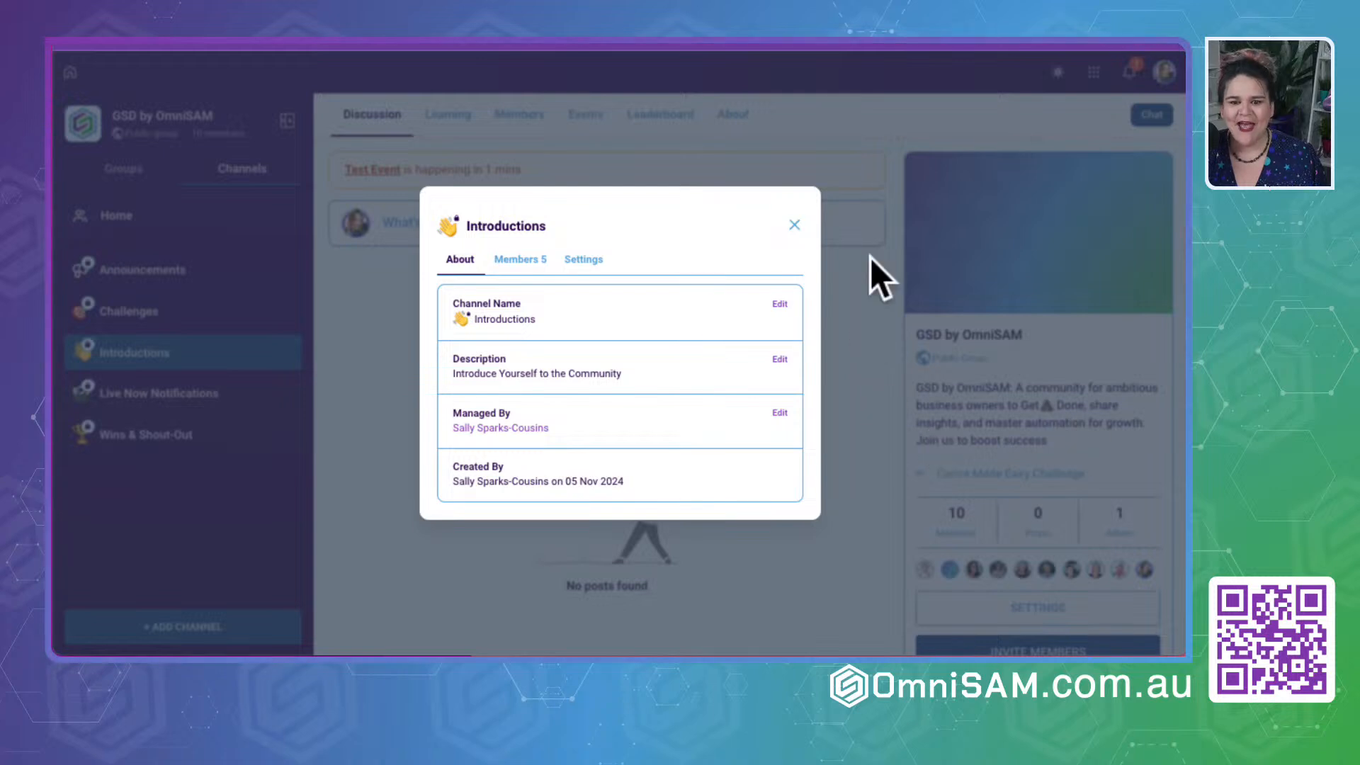
{"action": "left_click", "coordinate": [792, 225]}
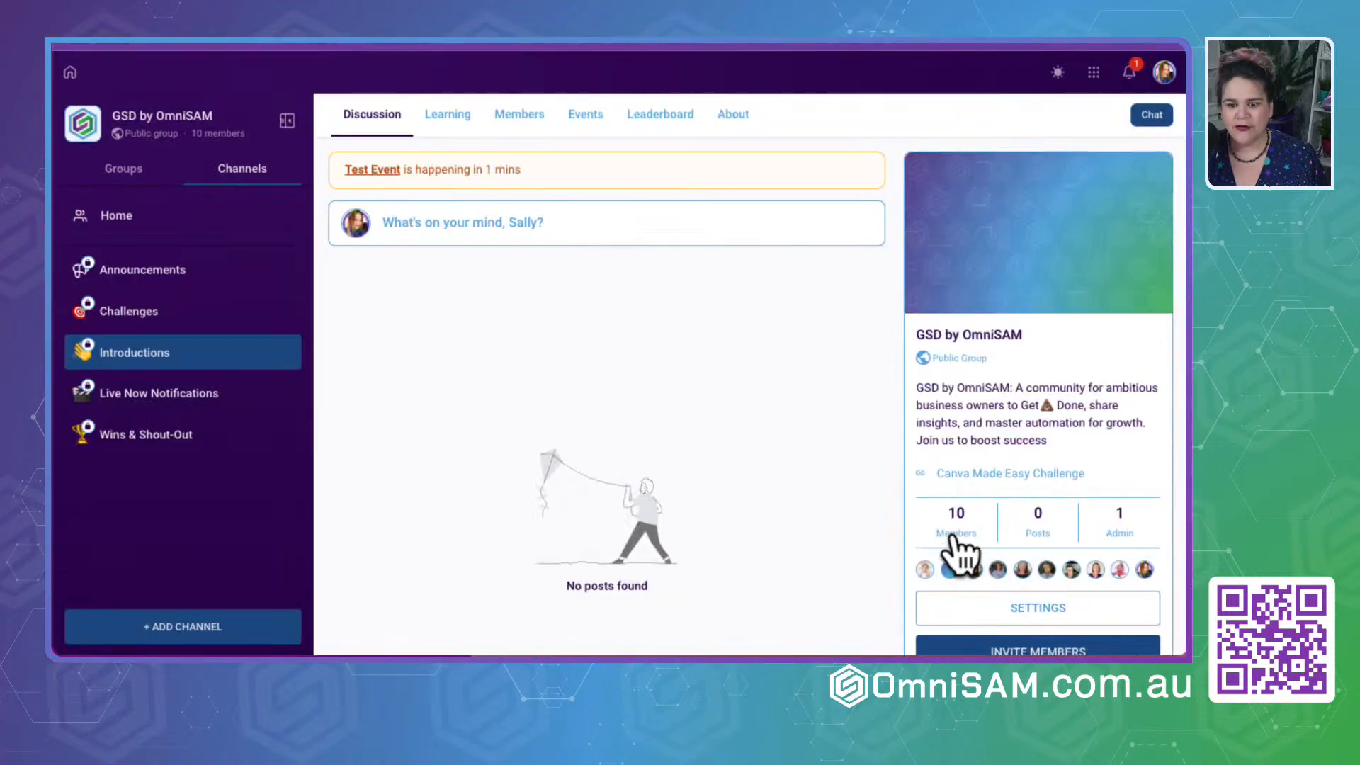
- Open the group's requested members, review the pending applicant's answered questions and approve the join request
{"action": "left_click", "coordinate": [592, 117]}
{"action": "left_click", "coordinate": [524, 117]}
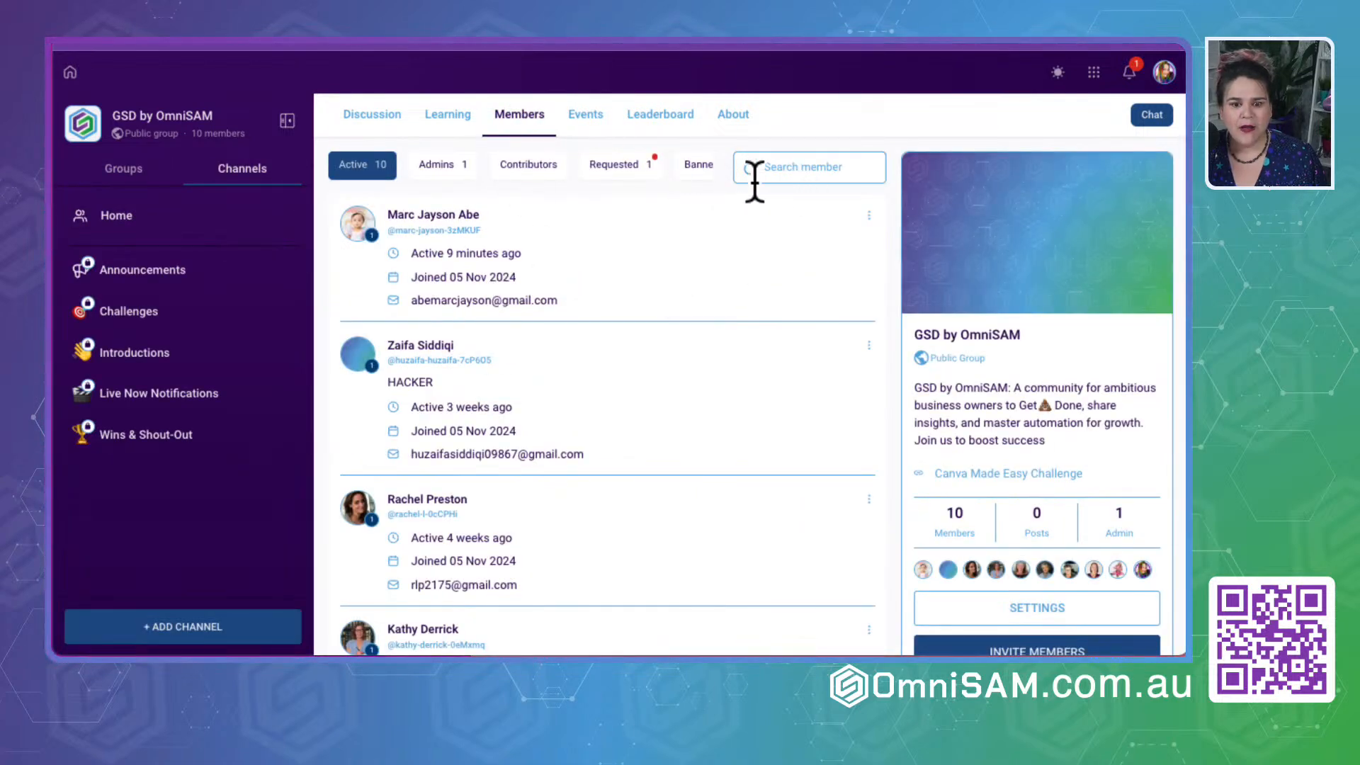
{"action": "left_click", "coordinate": [630, 167]}
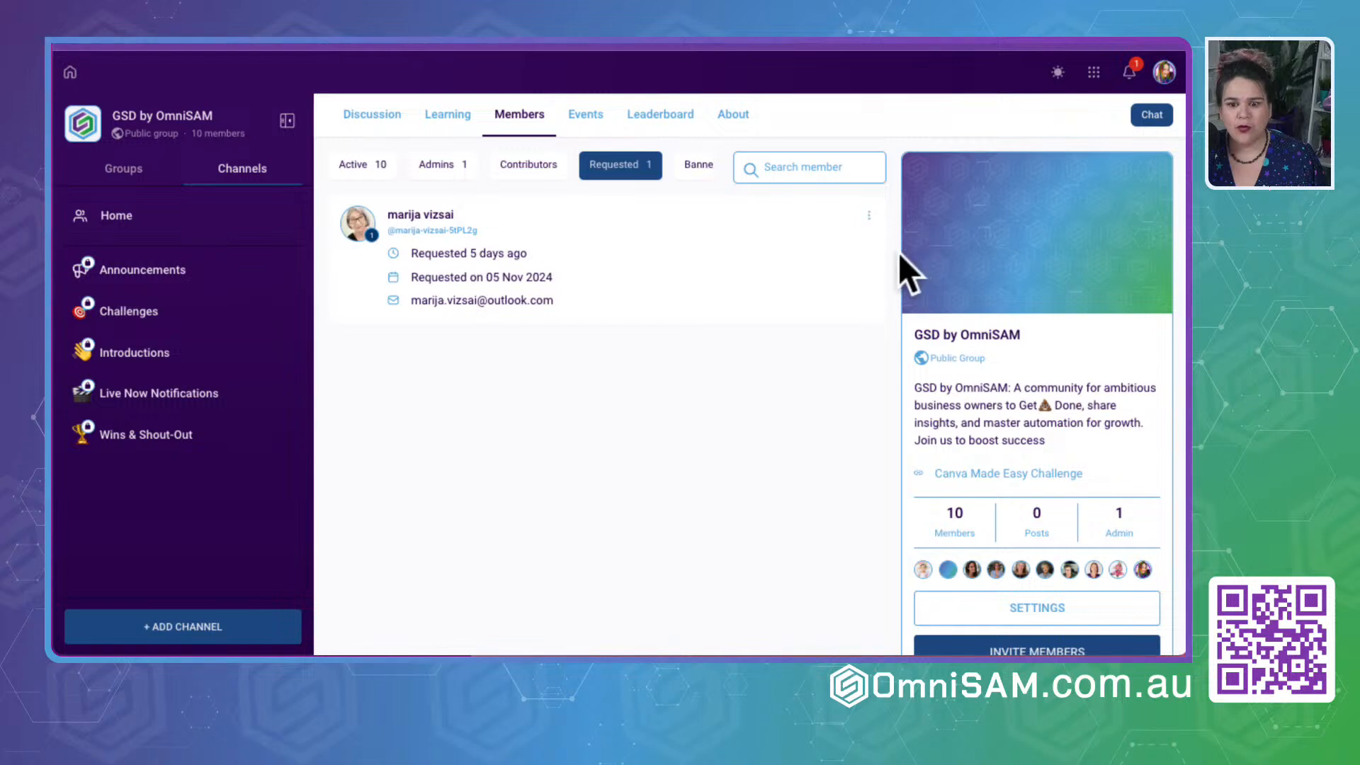
{"action": "left_click", "coordinate": [869, 215]}
{"action": "left_click", "coordinate": [815, 183]}
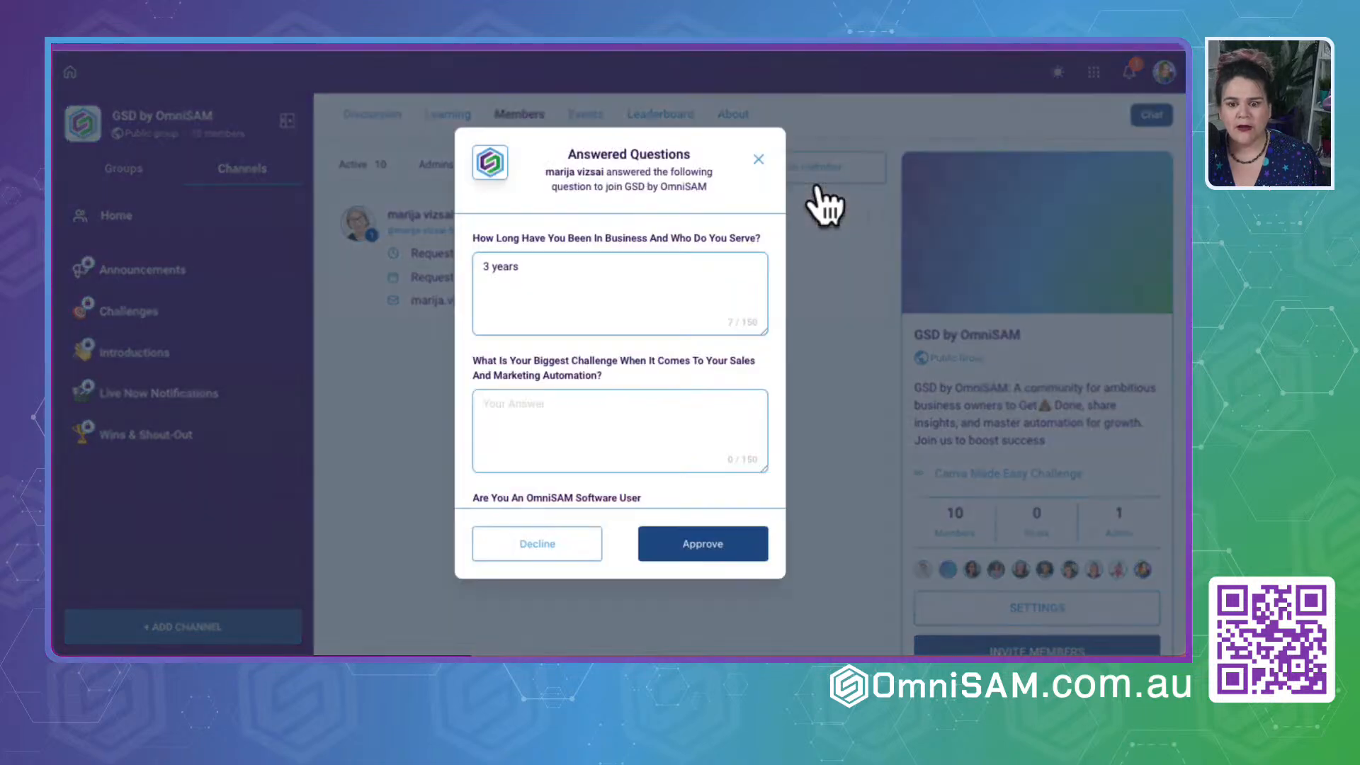
{"action": "left_click", "coordinate": [687, 559]}
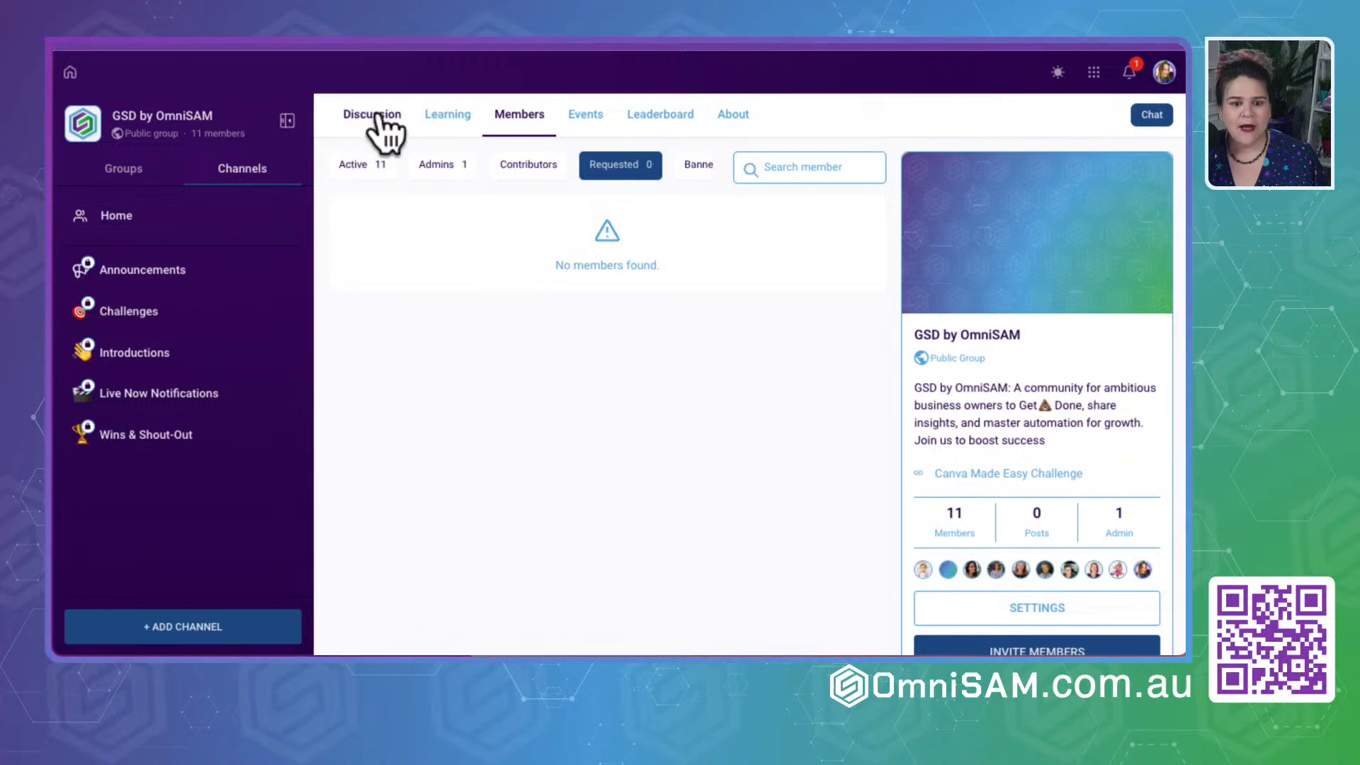
- Return to the Introductions channel, open its member list and start adding people
{"action": "left_click", "coordinate": [154, 377]}
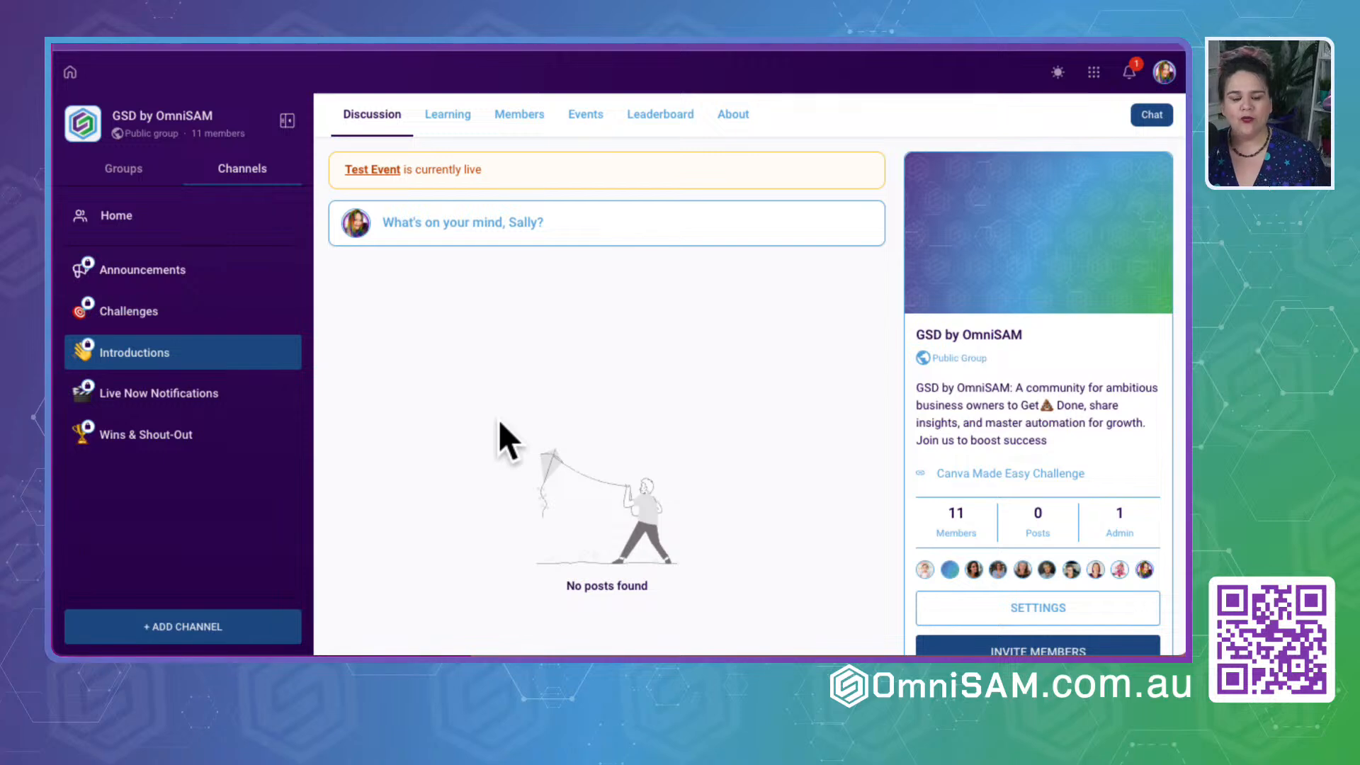
{"action": "left_click", "coordinate": [278, 352]}
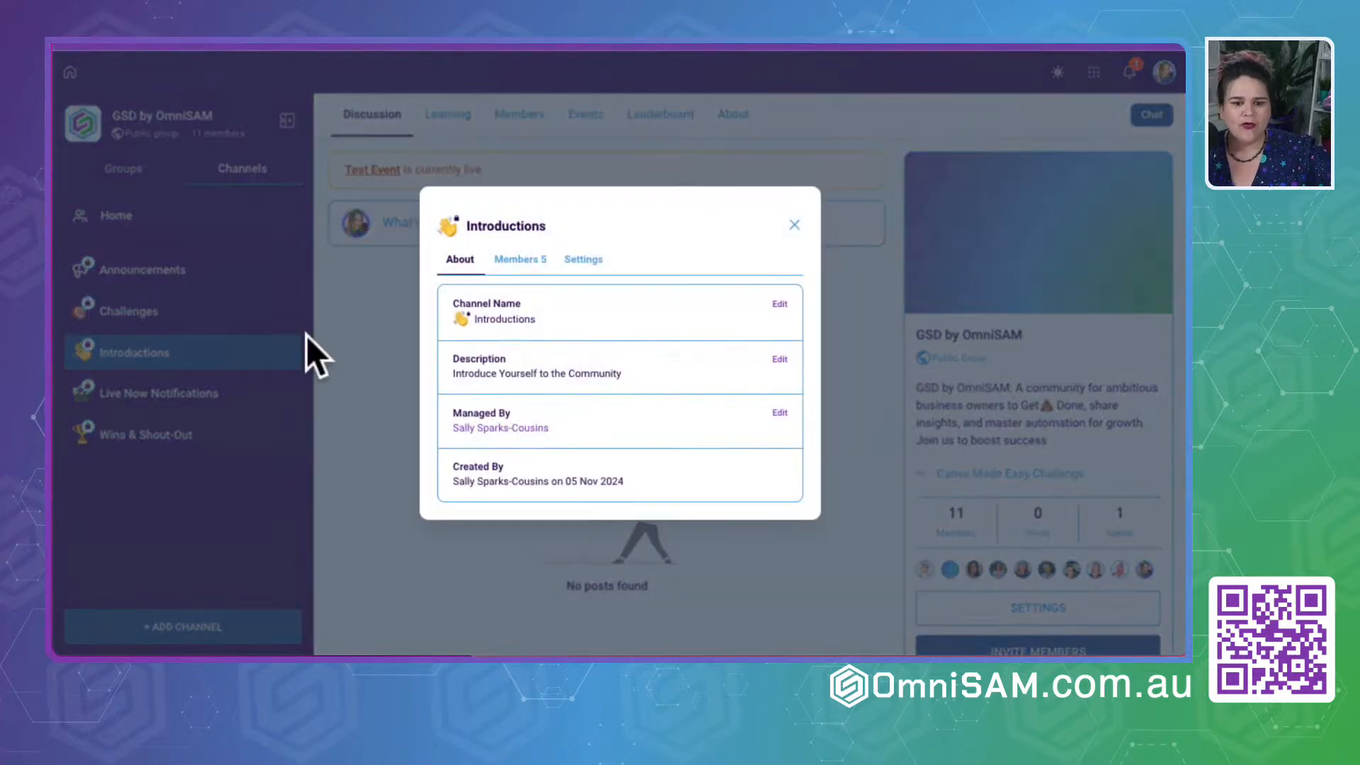
{"action": "left_click", "coordinate": [540, 263]}
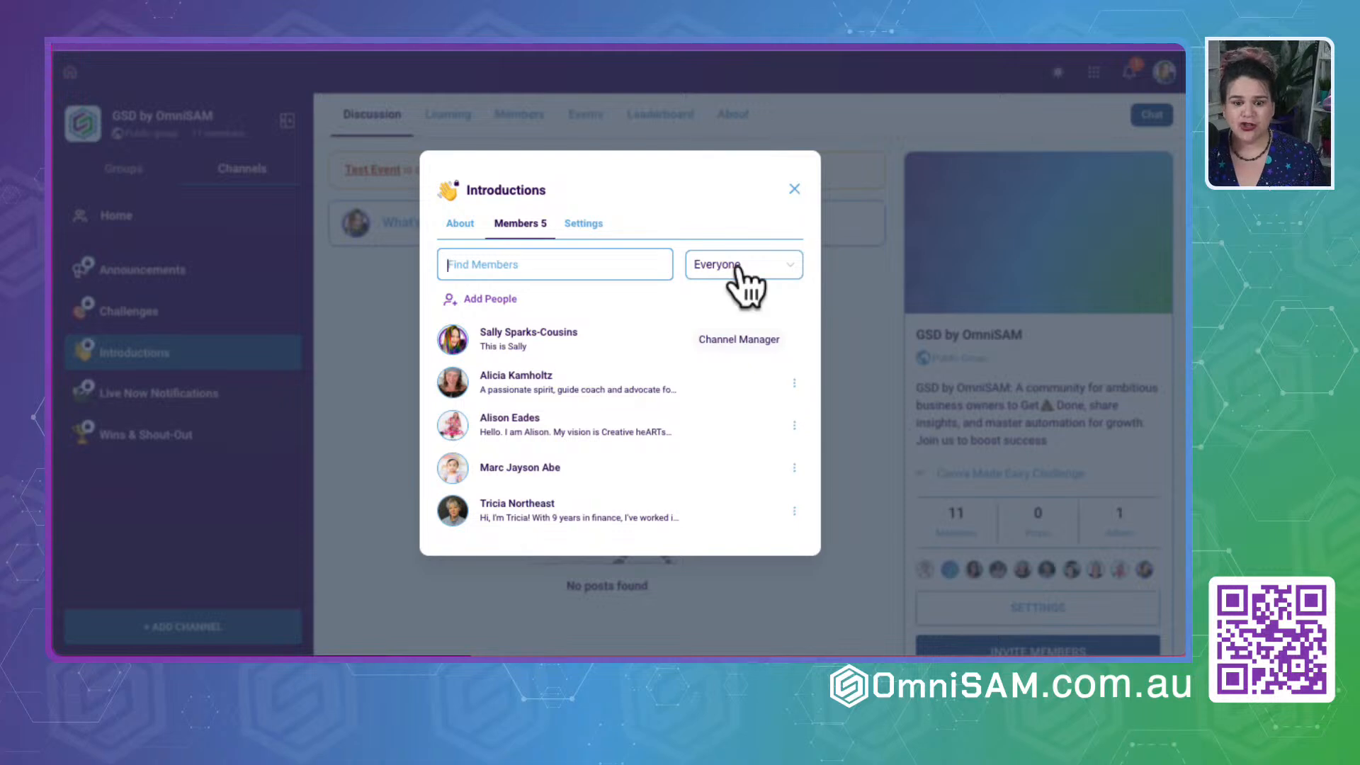
{"action": "left_click", "coordinate": [766, 273]}
{"action": "left_click", "coordinate": [489, 299]}
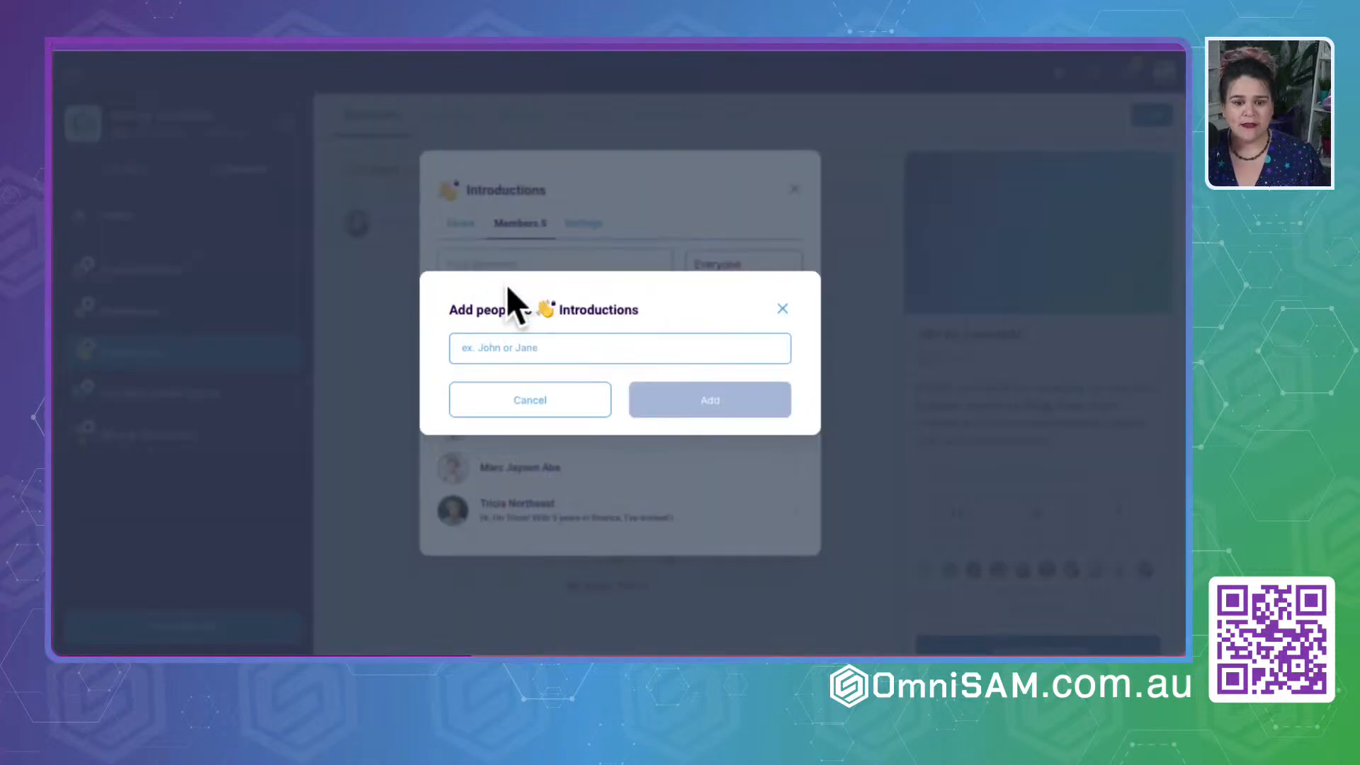
- Select three more members for the Introductions channel by searching for "je", "z" and "ev"
{"action": "type", "text": "jen"}
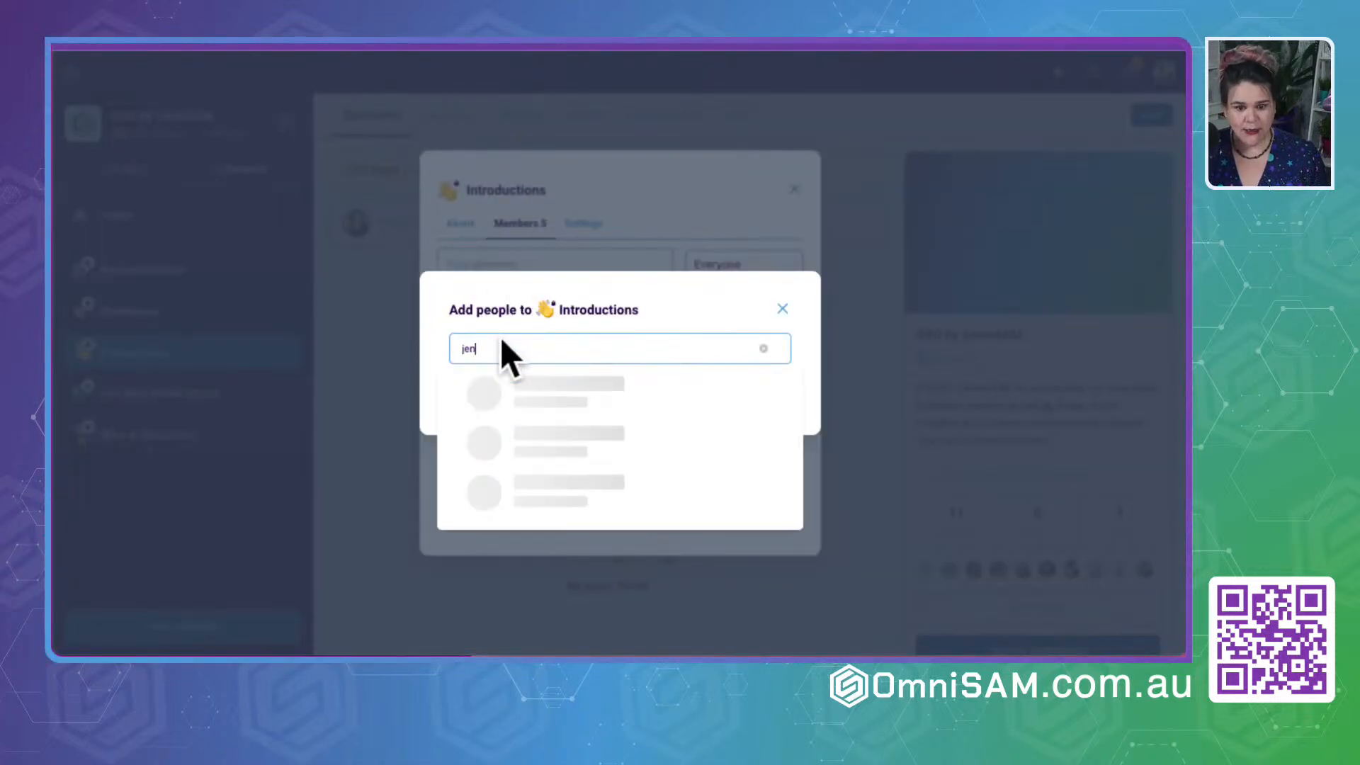
{"action": "left_click", "coordinate": [541, 386]}
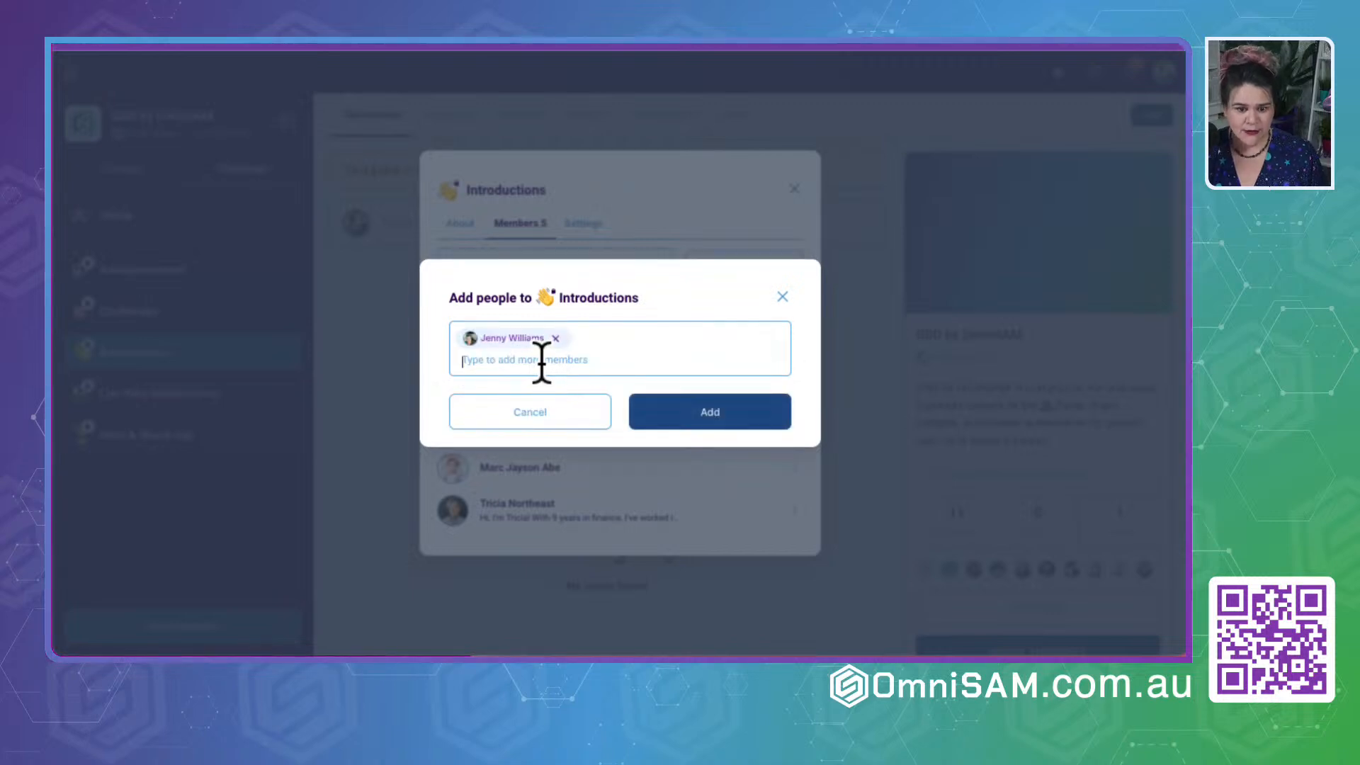
{"action": "type", "text": "hu"}
{"action": "key", "text": "BackSpace"}
{"action": "key", "text": "BackSpace"}
{"action": "type", "text": "z"}
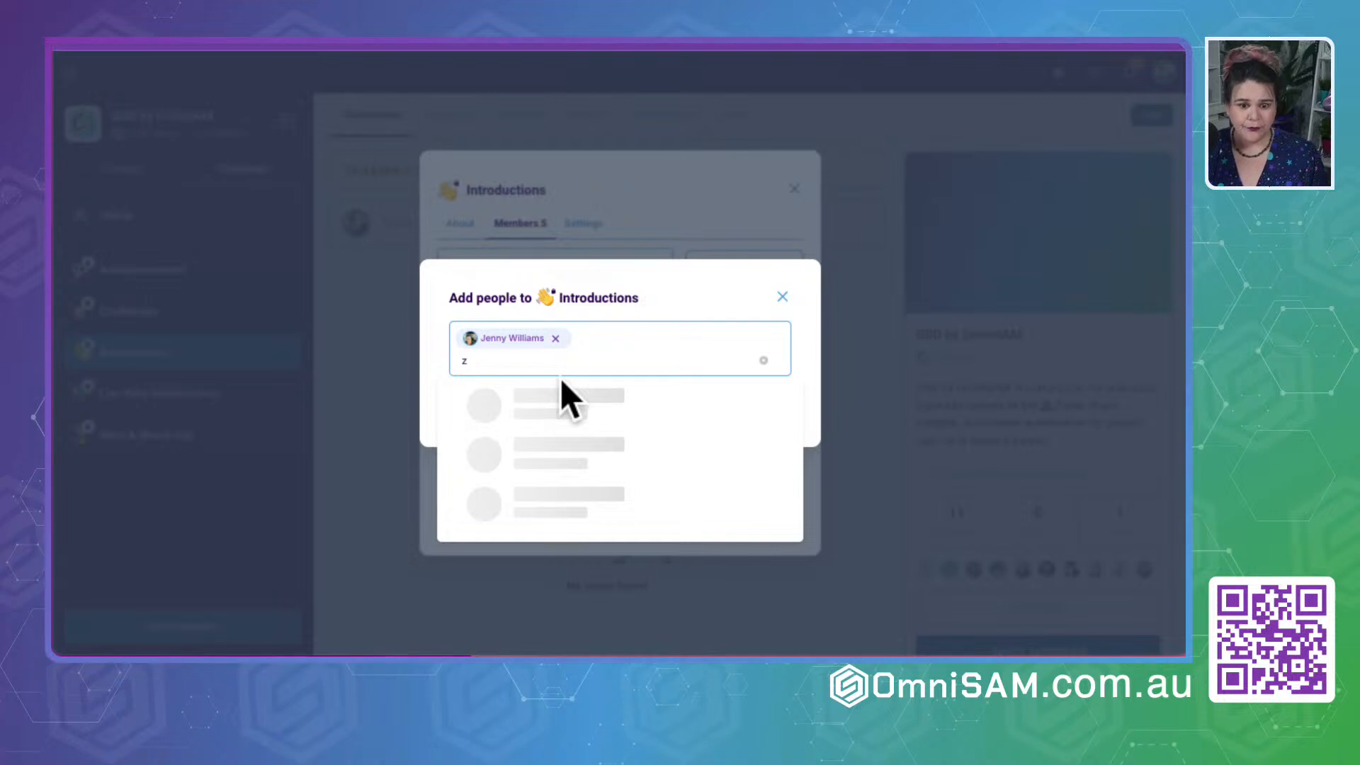
{"action": "left_click", "coordinate": [584, 445]}
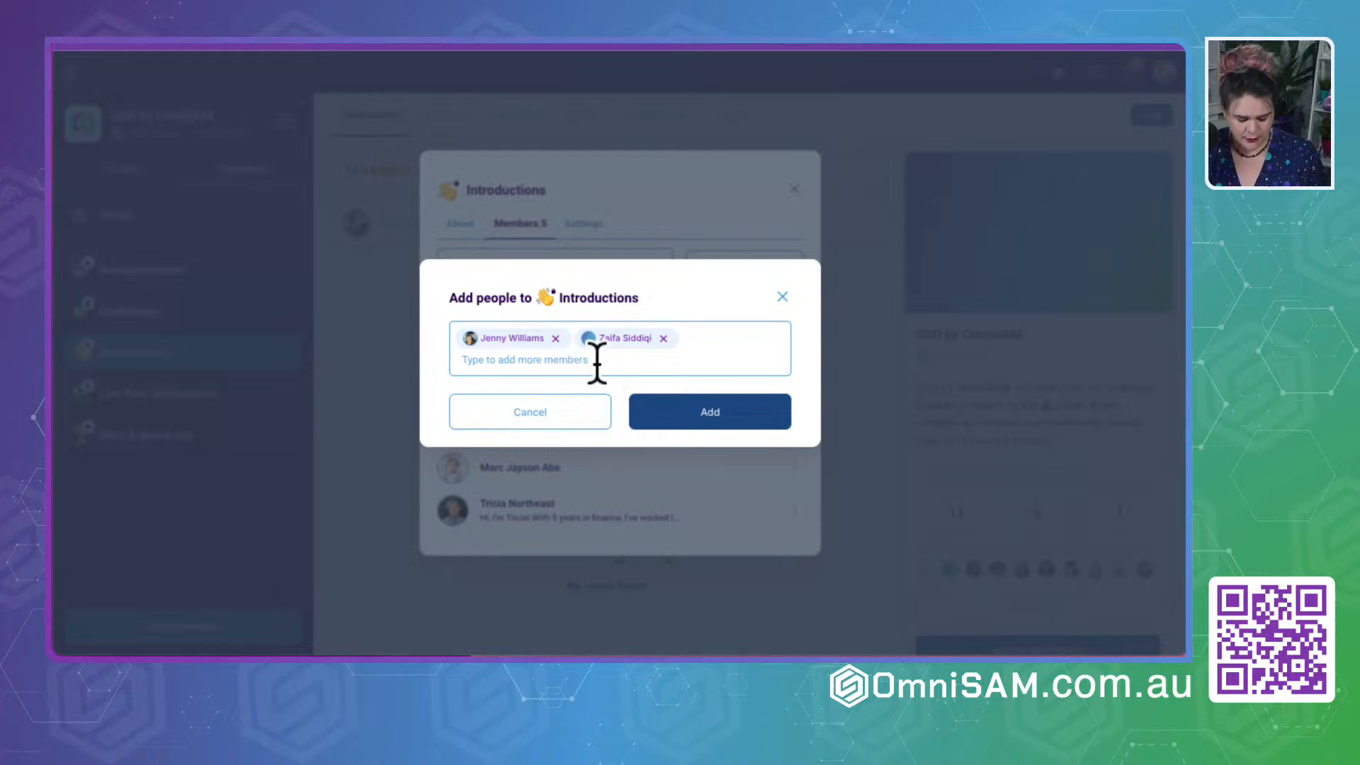
{"action": "type", "text": "ev"}
{"action": "left_click", "coordinate": [542, 408]}
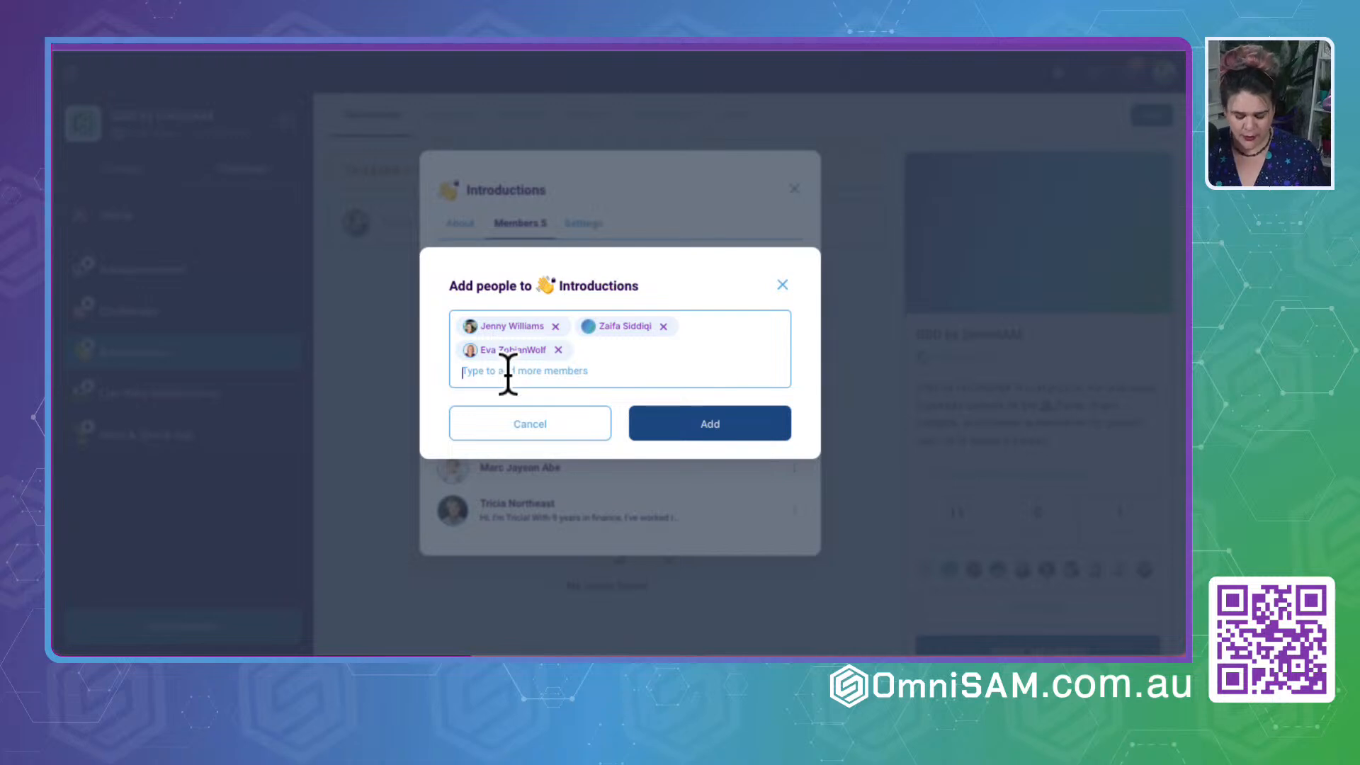
- Select the newly approved member with a search for "mar" and add the four selected people to the Introductions channel
{"action": "type", "text": "jo"}
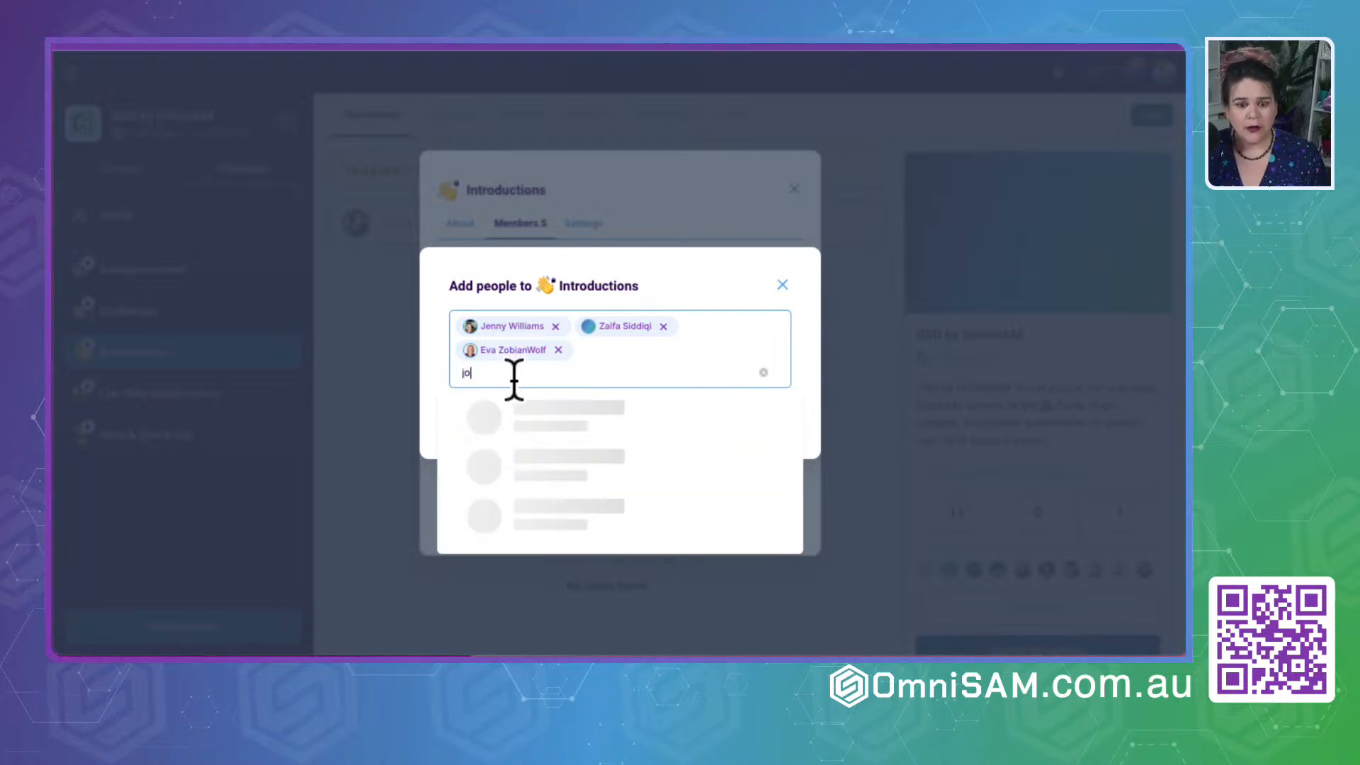
{"action": "key", "text": "BackSpace"}
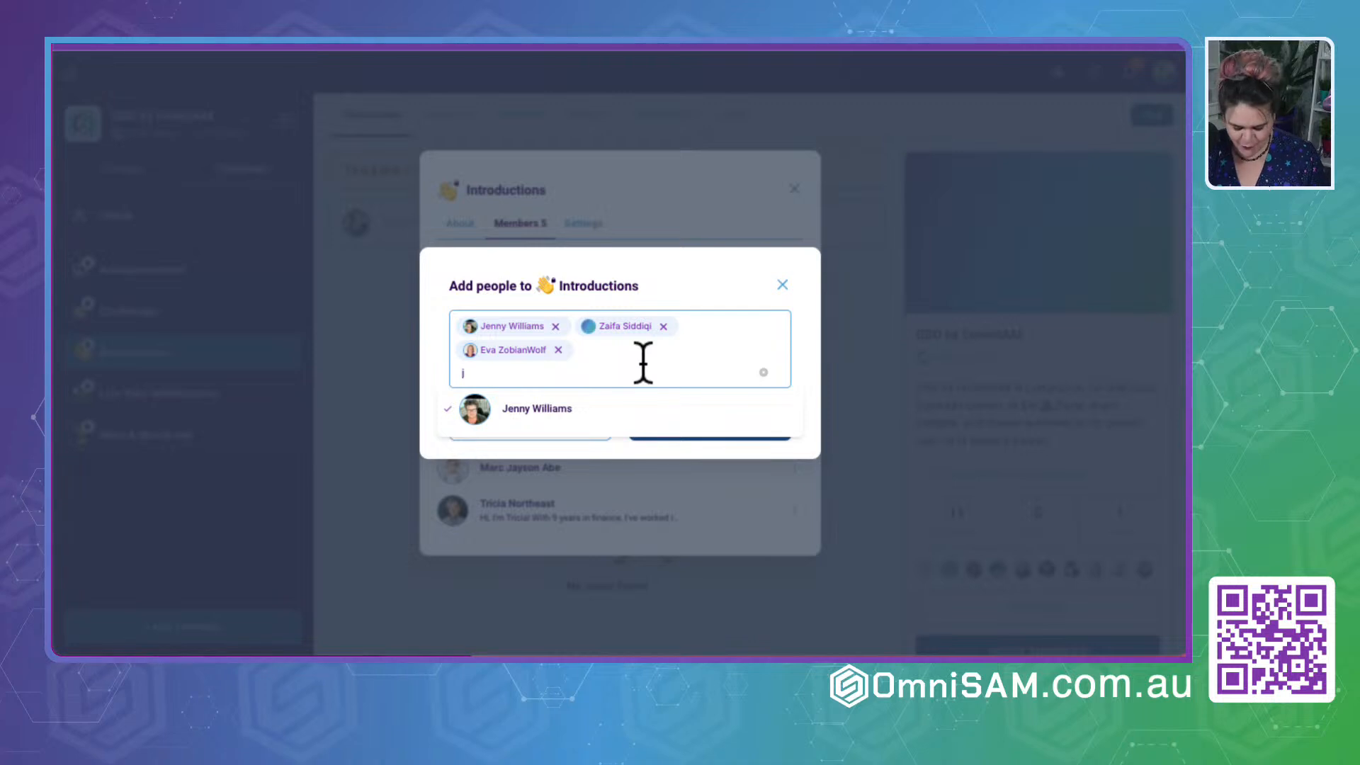
{"action": "key", "text": "BackSpace"}
{"action": "type", "text": "marc"}
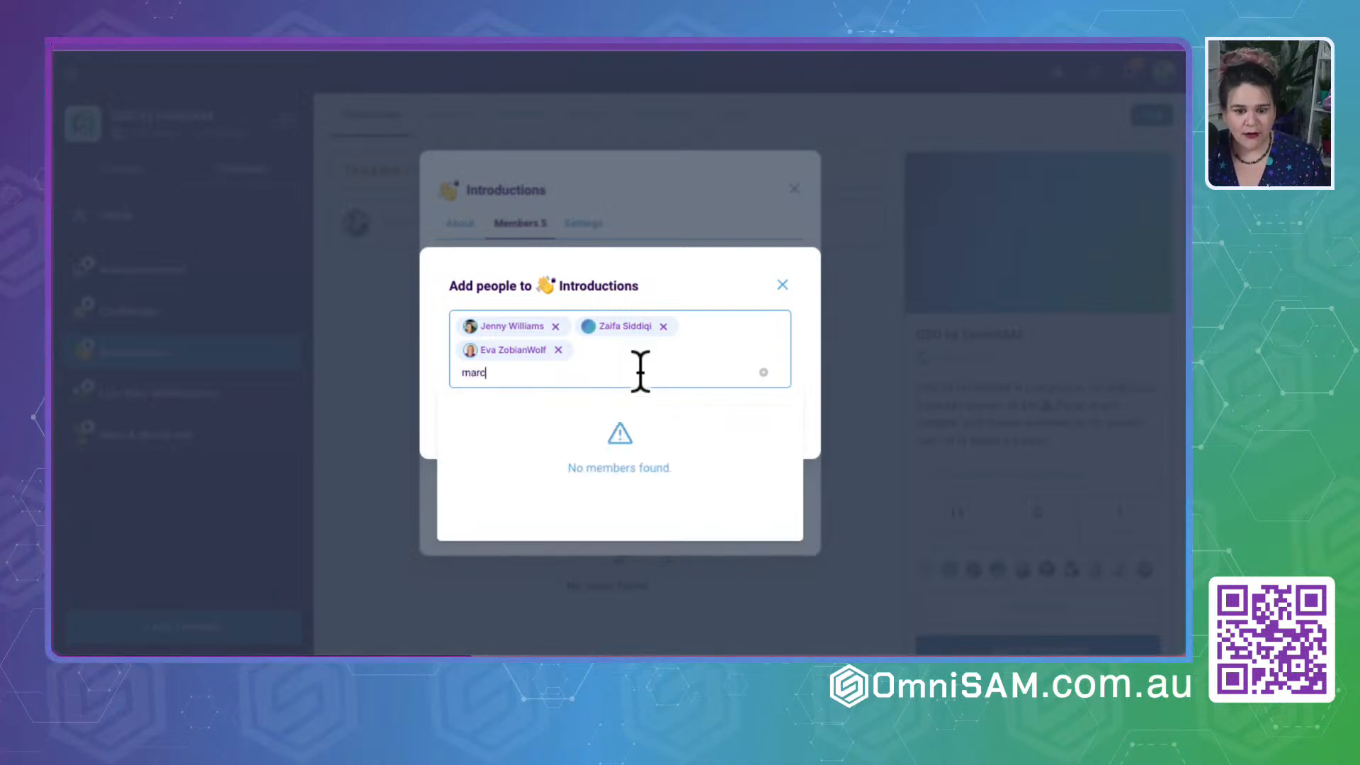
{"action": "key", "text": "BackSpace"}
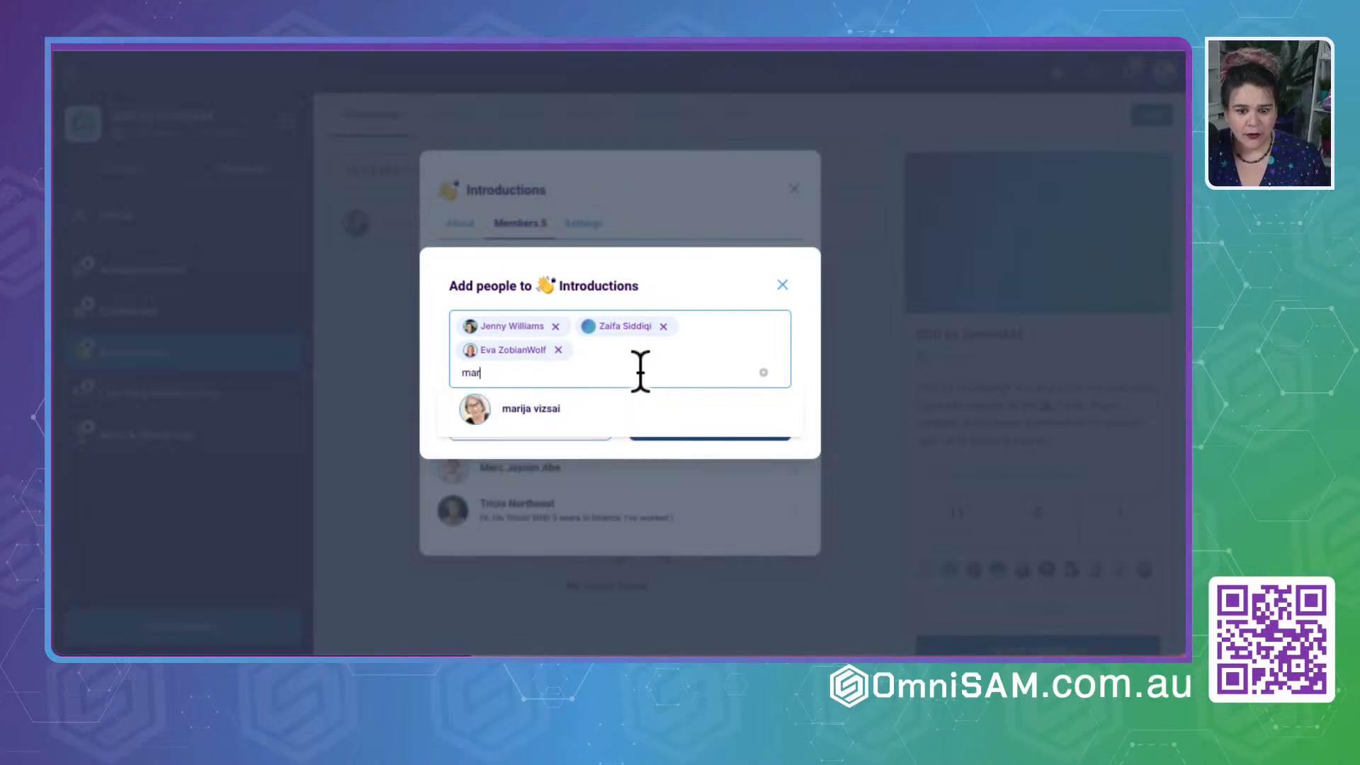
{"action": "left_click", "coordinate": [623, 416]}
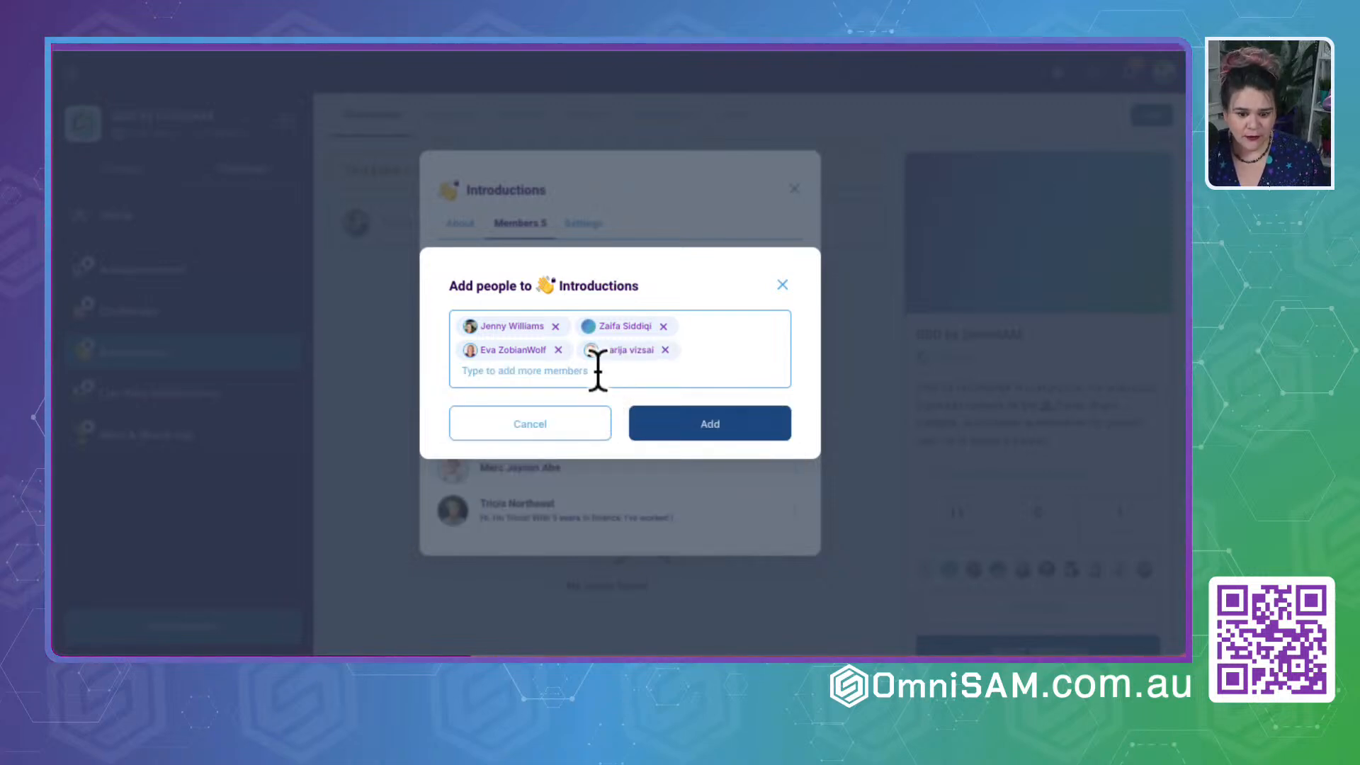
{"action": "type", "text": "m"}
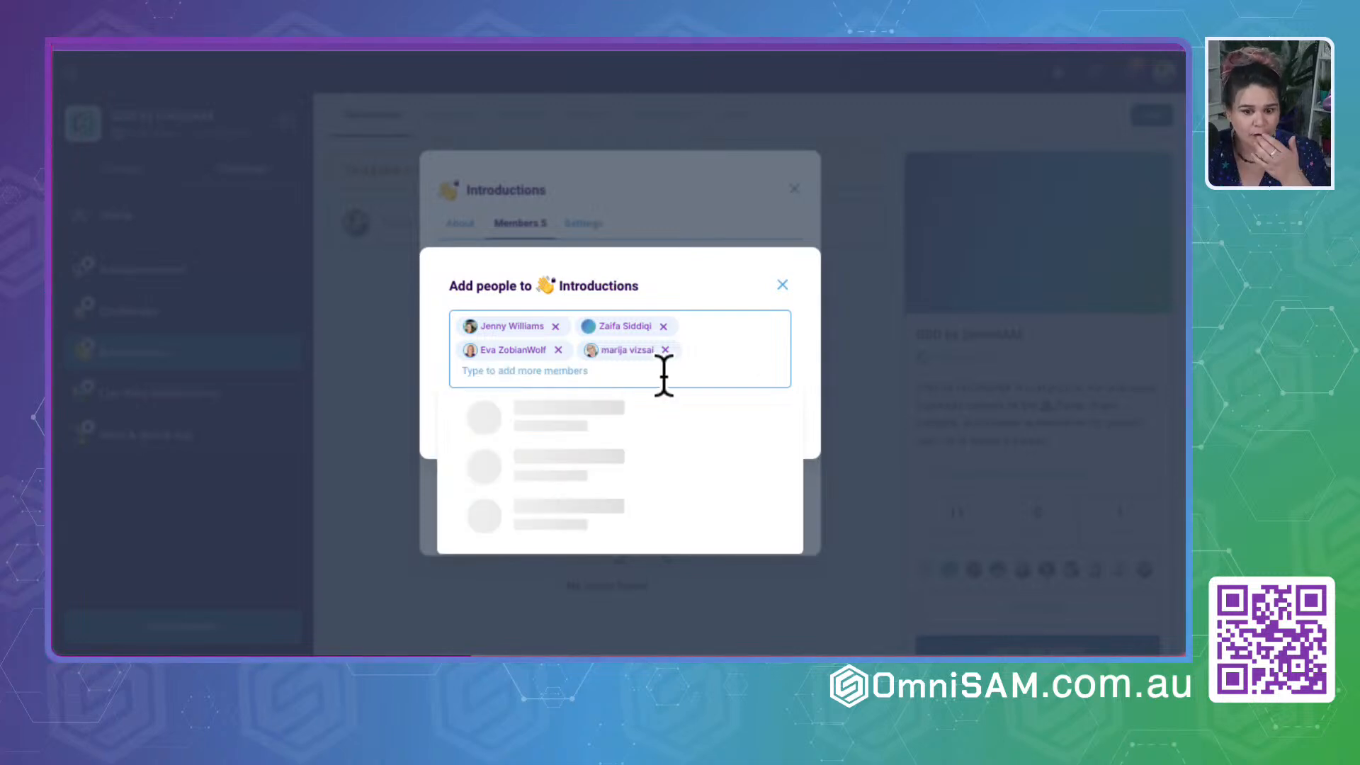
{"action": "left_click", "coordinate": [685, 254]}
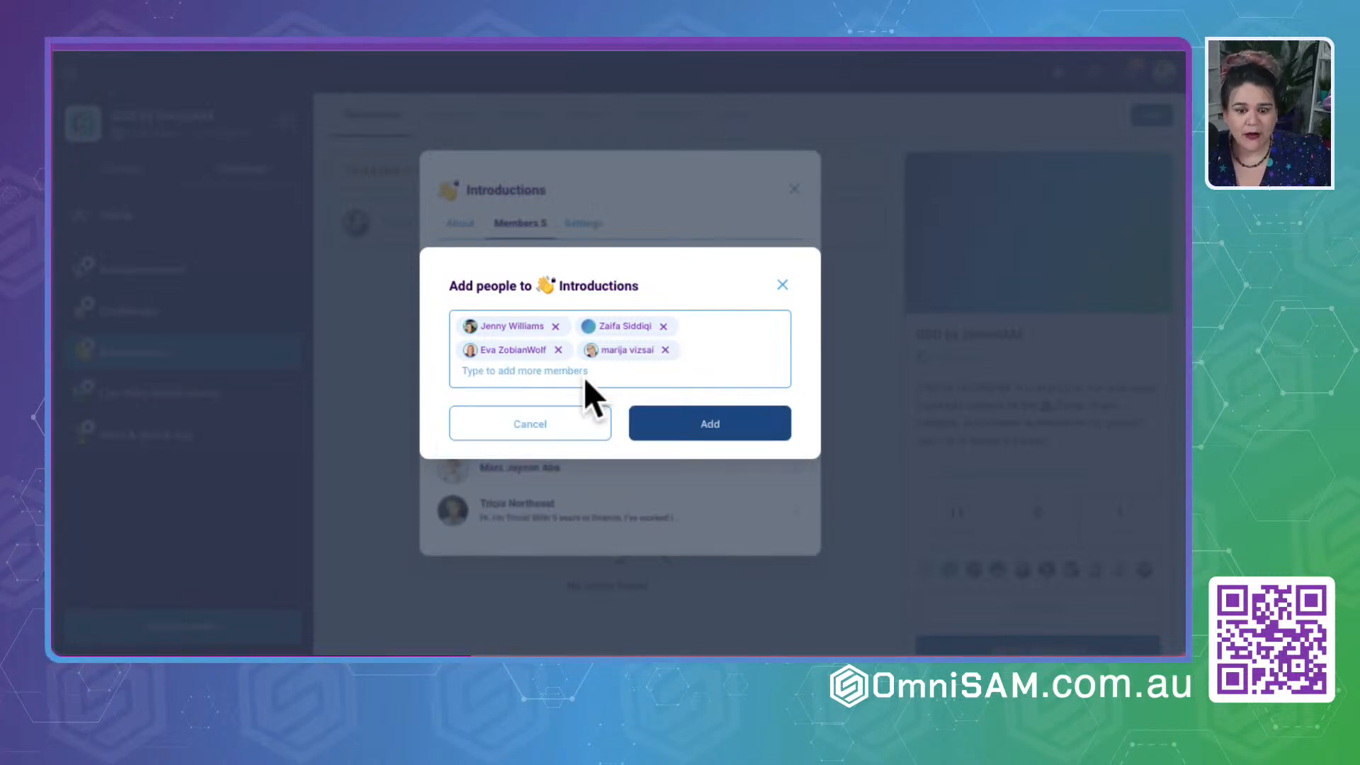
{"action": "left_click", "coordinate": [697, 423]}
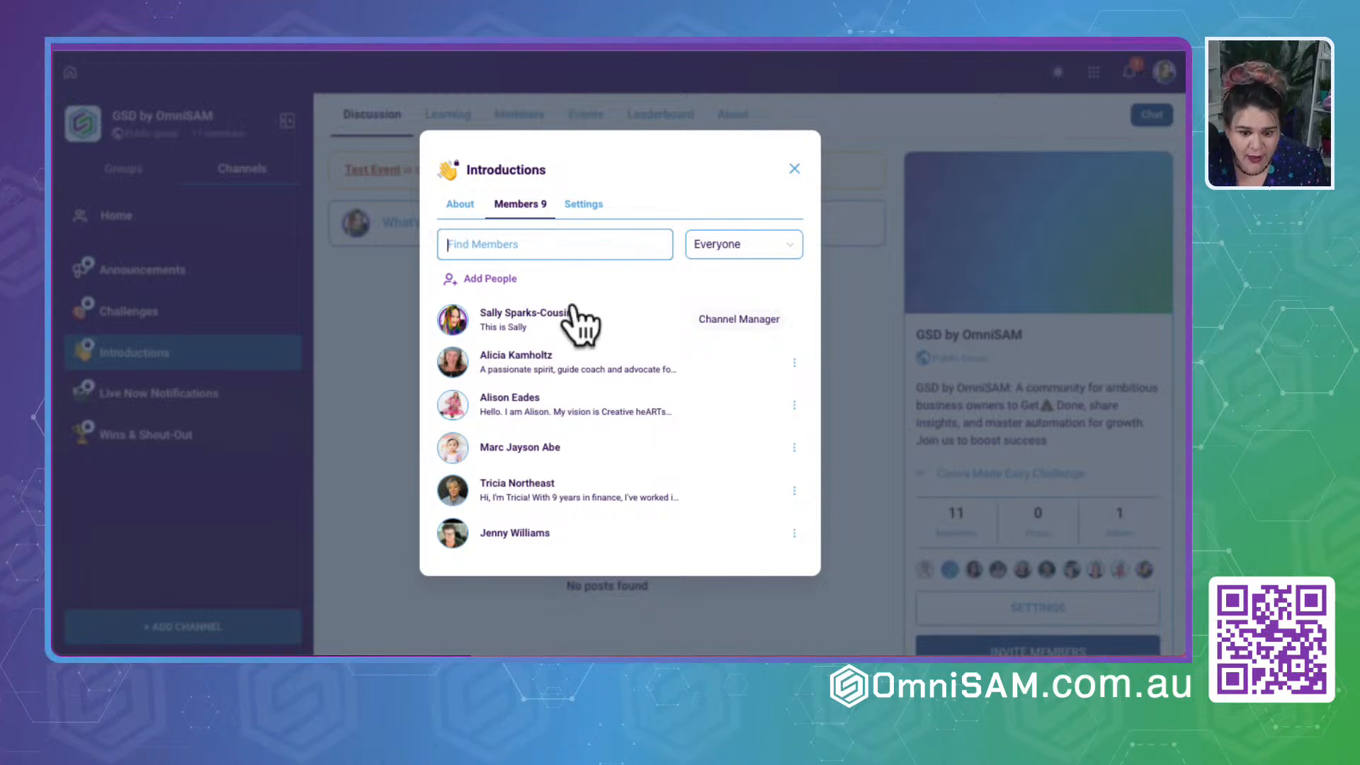
- Search for further members to add to the Introductions channel with "al" and "a", and leave the channel's member list
{"action": "left_click", "coordinate": [490, 279]}
{"action": "left_click", "coordinate": [564, 344]}
{"action": "type", "text": "al"}
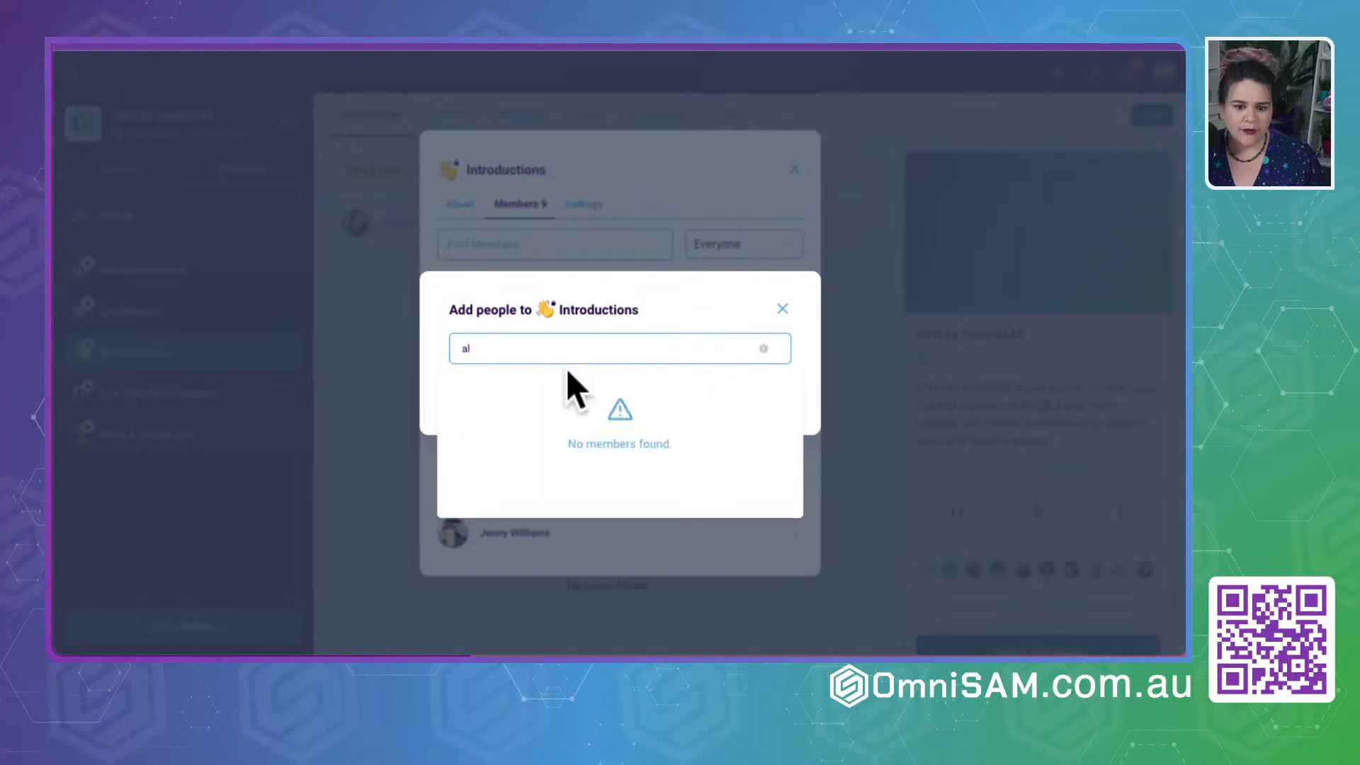
{"action": "key", "text": "BackSpace"}
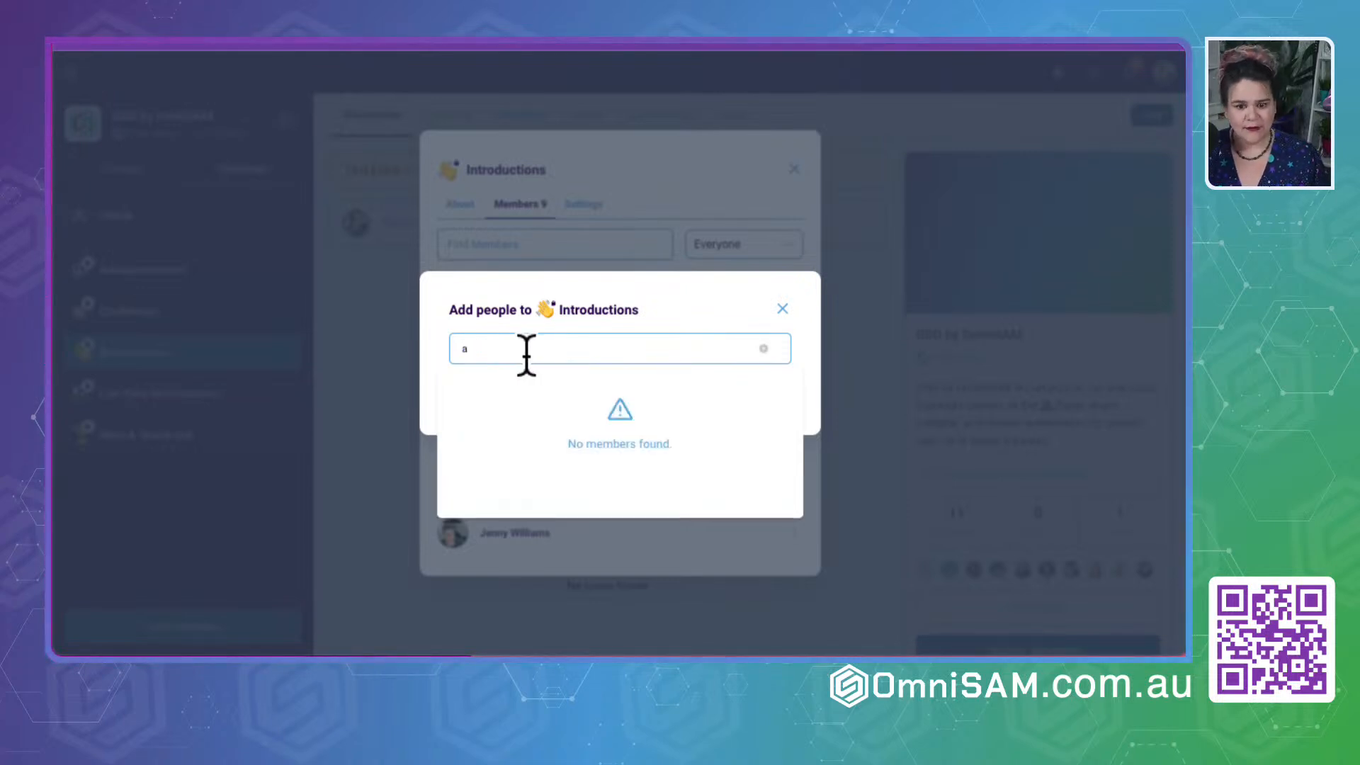
{"action": "left_click", "coordinate": [796, 301]}
{"action": "left_click", "coordinate": [782, 308]}
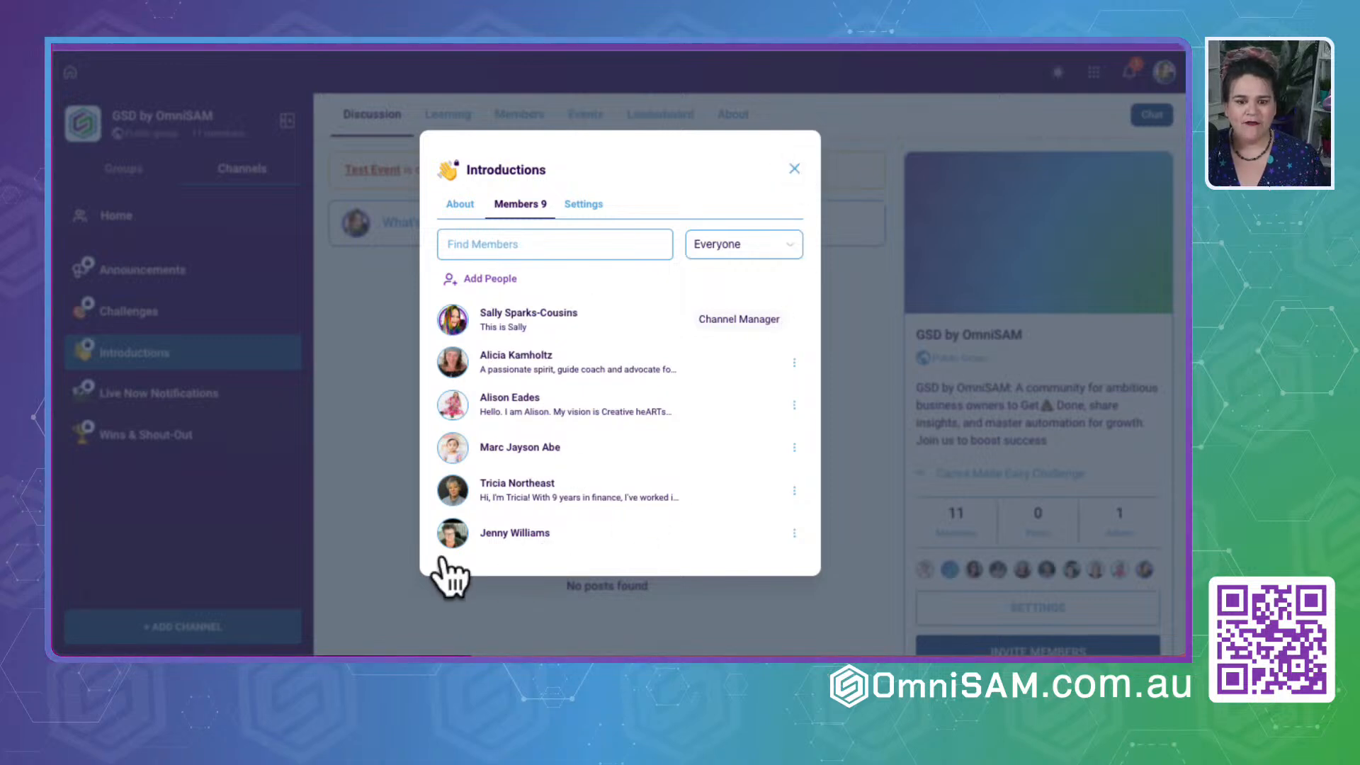
{"action": "left_click", "coordinate": [794, 168]}
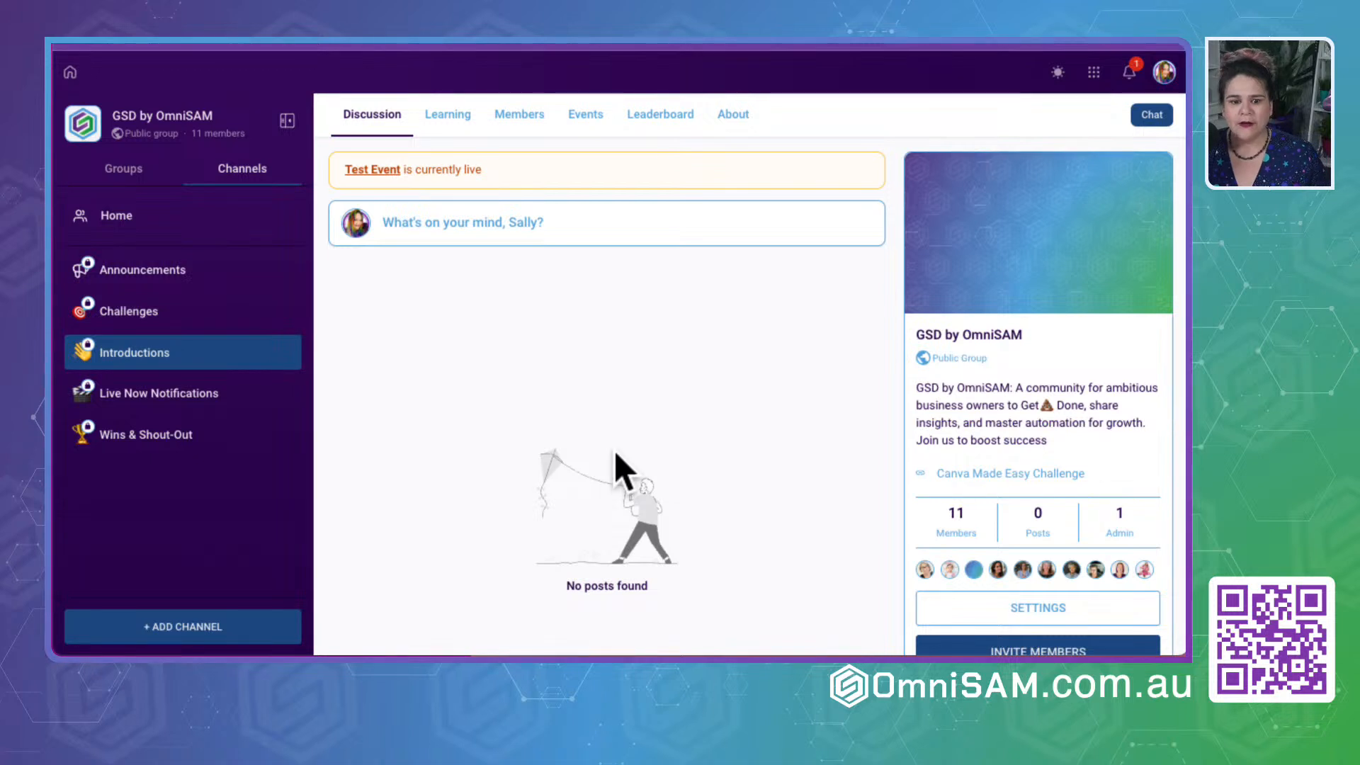
- View the details of the live Test Event in the group's calendar and close them
{"action": "left_click", "coordinate": [373, 170]}
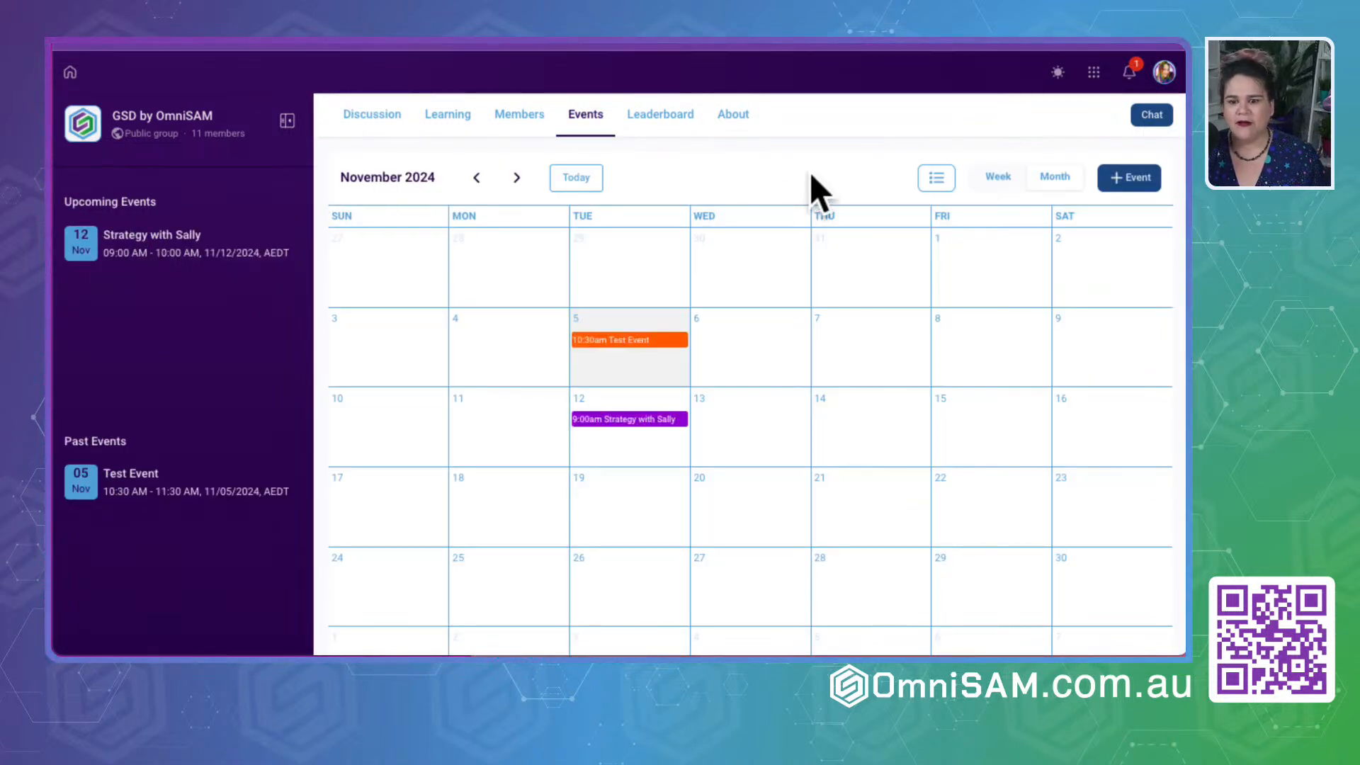
{"action": "left_click", "coordinate": [600, 340]}
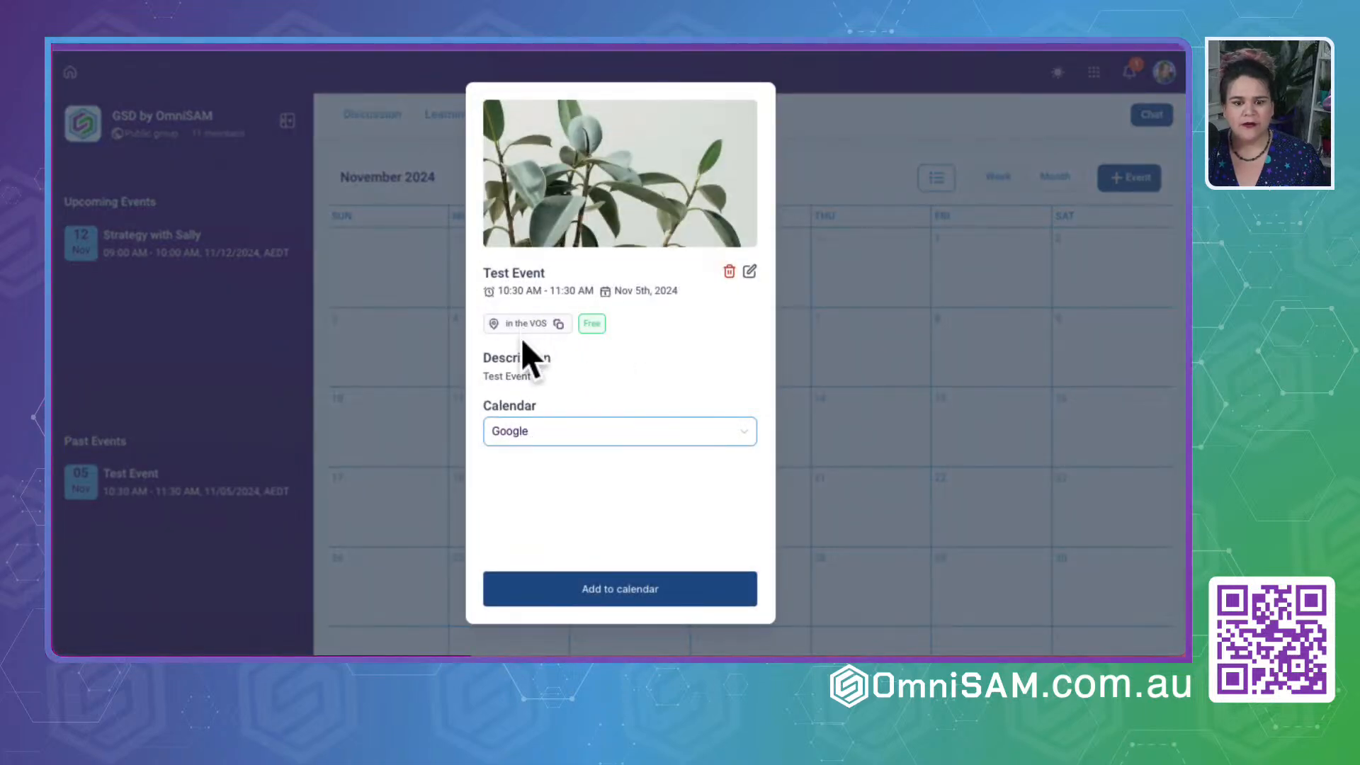
{"action": "left_click", "coordinate": [854, 129]}
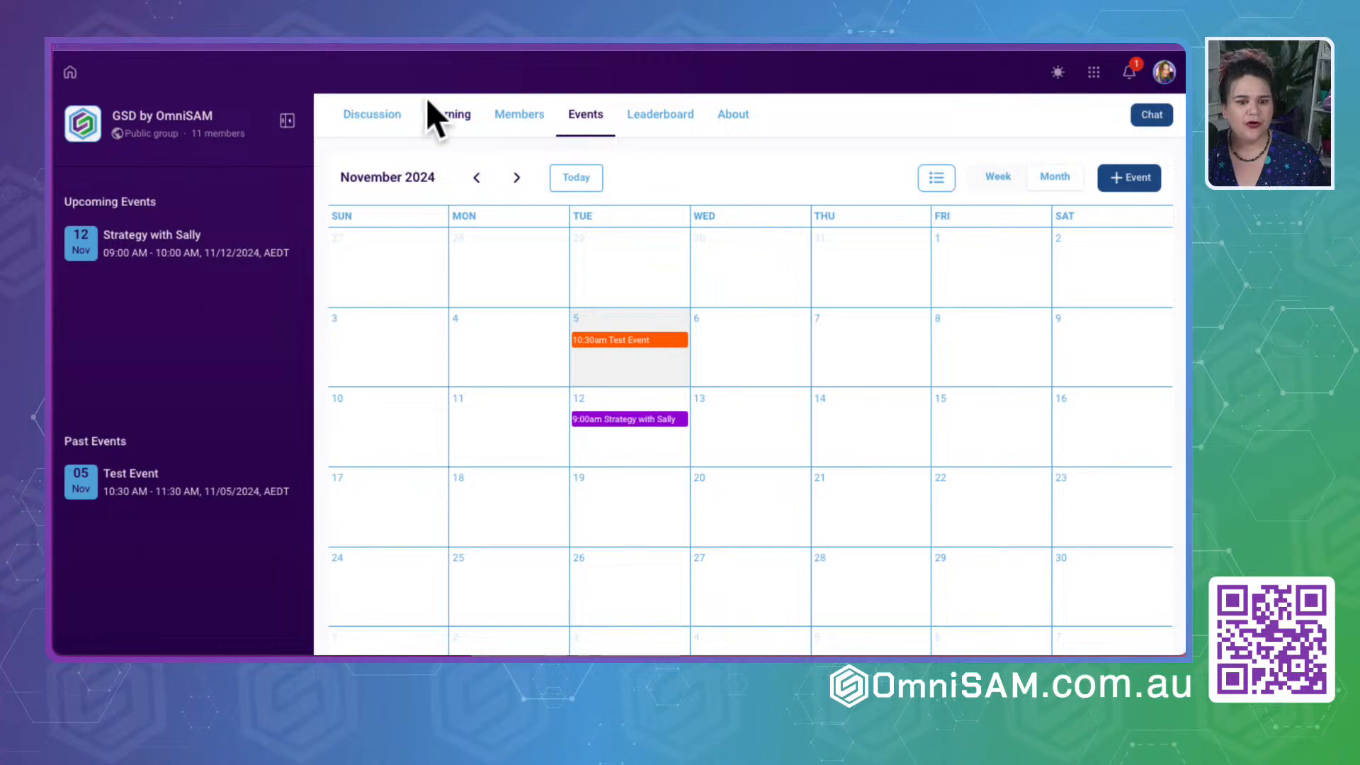
- Examine the group's active member list to check who belongs in the Introductions channel
{"action": "left_click", "coordinate": [520, 125]}
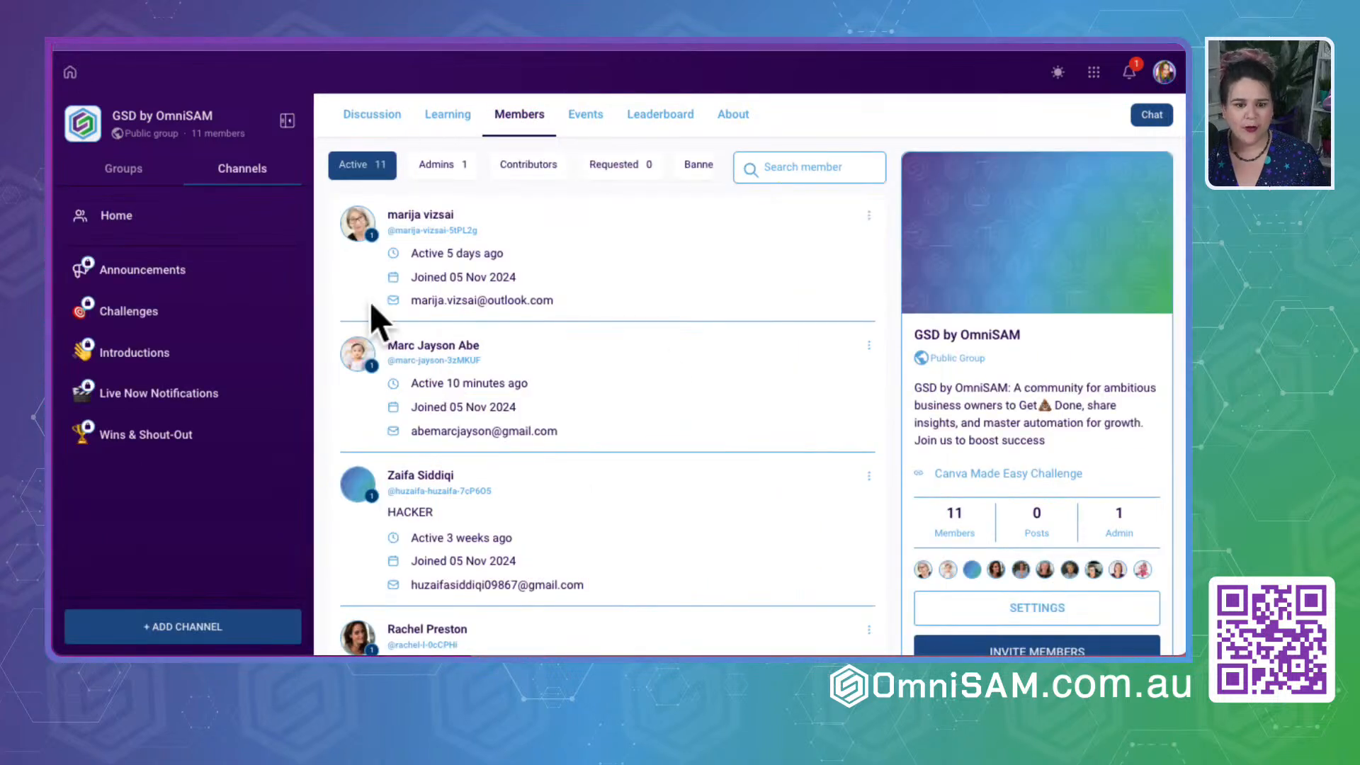
{"action": "scroll", "coordinate": [570, 379], "scroll_direction": "down", "scroll_amount": 1}
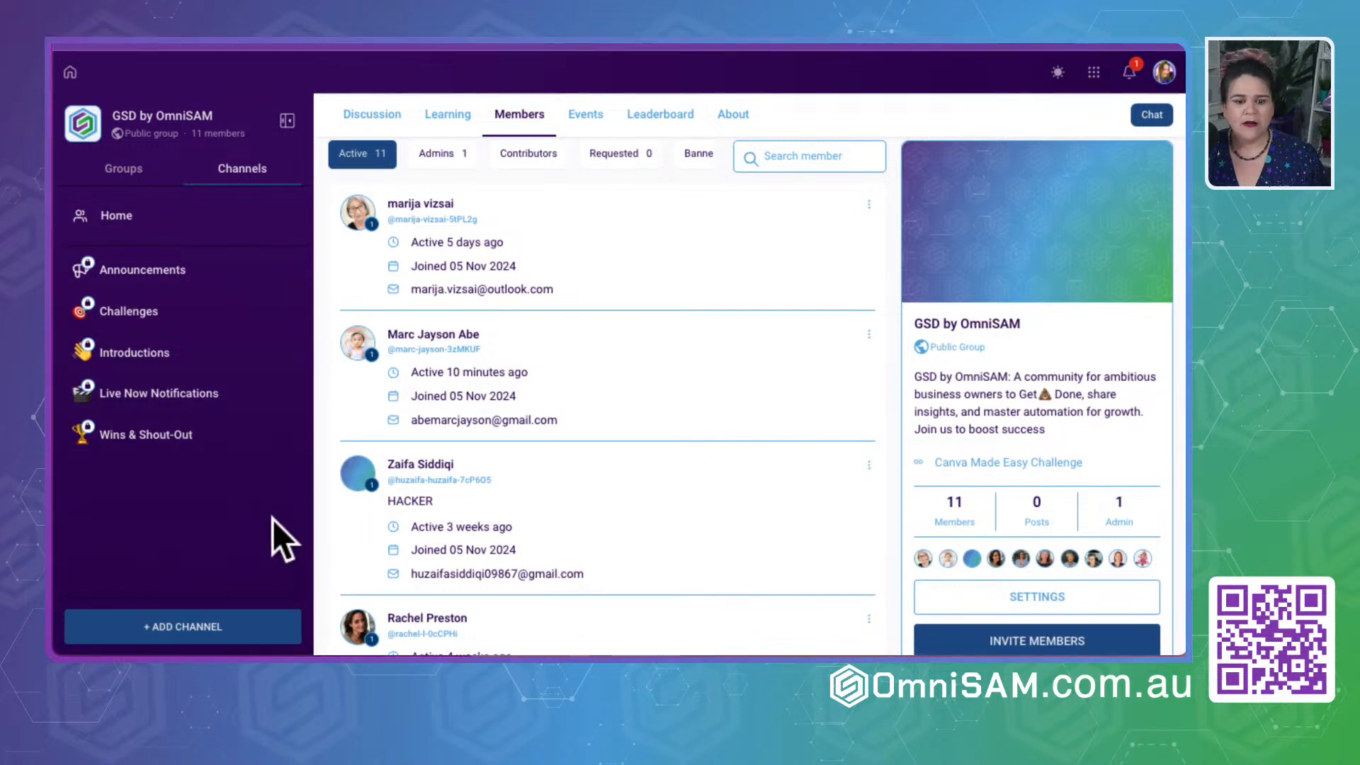
{"action": "scroll", "coordinate": [695, 563], "scroll_direction": "down", "scroll_amount": 3}
{"action": "left_click_drag", "start_coordinate": [453, 311], "coordinate": [419, 358]}
{"action": "left_click", "coordinate": [609, 437]}
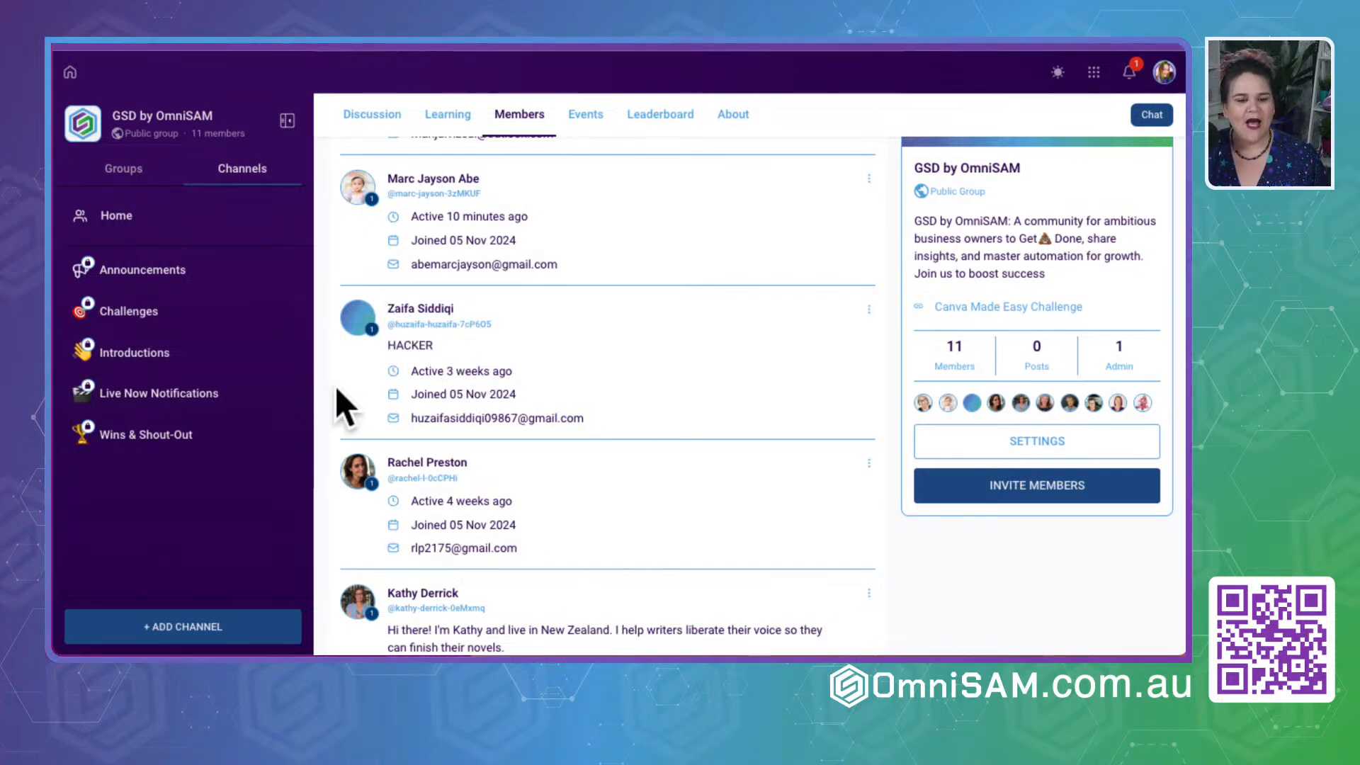
{"action": "scroll", "coordinate": [337, 390], "scroll_direction": "down", "scroll_amount": 7}
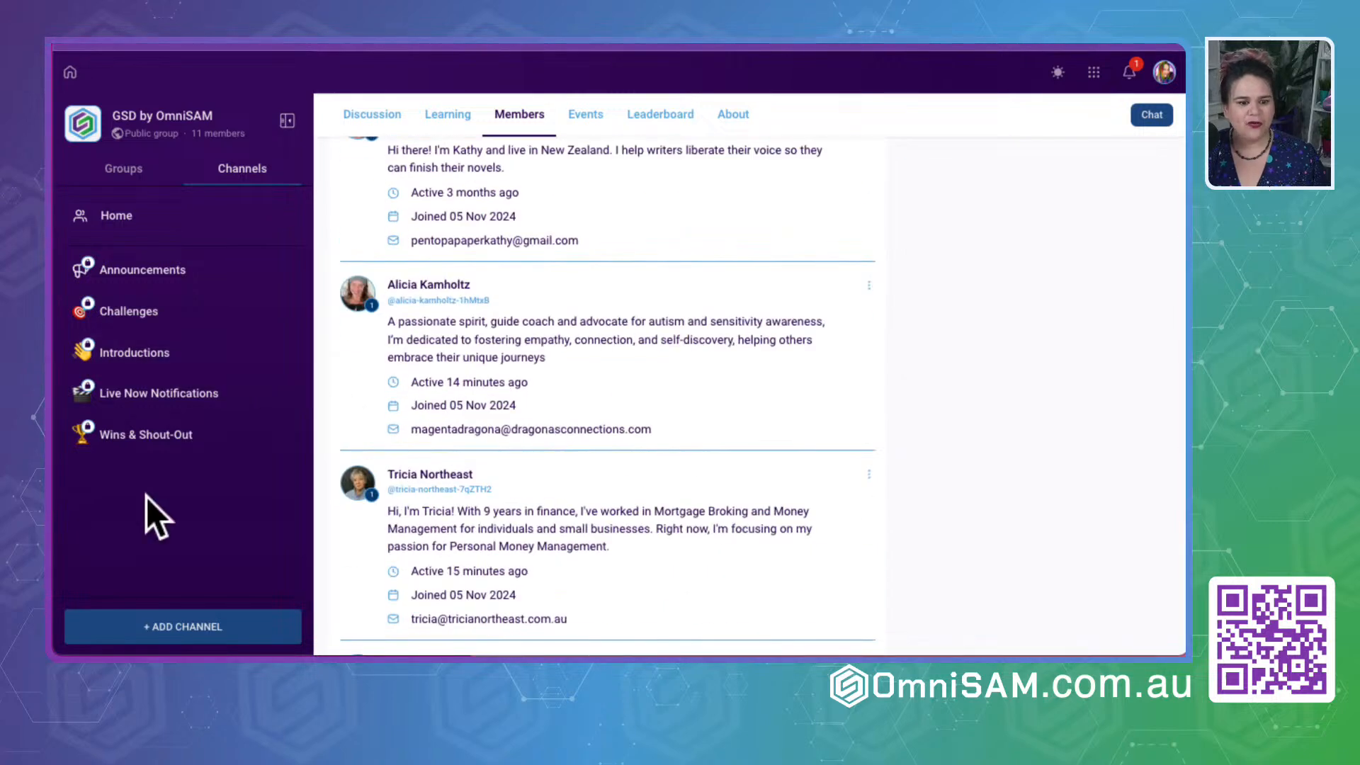
- Return to adding people to the Introductions channel and select the member found by searching for "ra"
{"action": "left_click", "coordinate": [129, 358]}
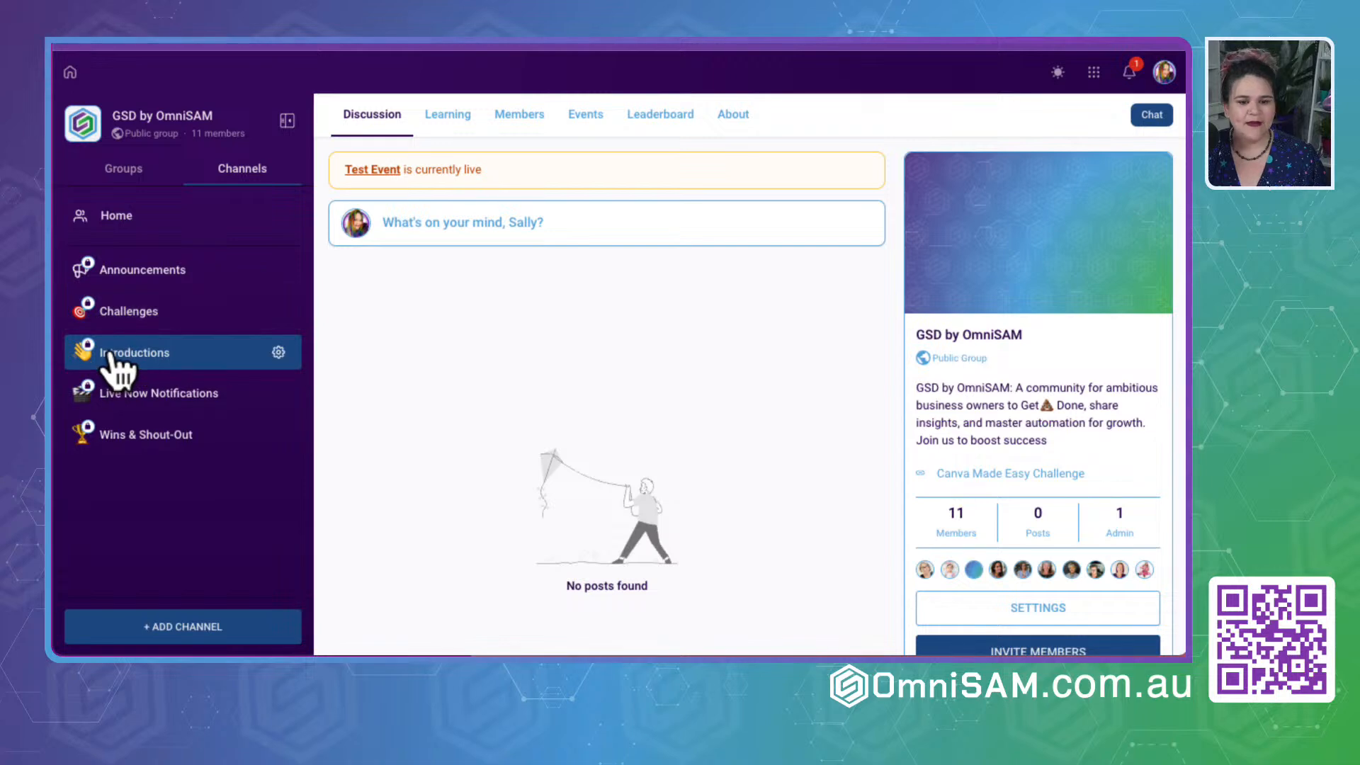
{"action": "left_click", "coordinate": [276, 353]}
{"action": "left_click", "coordinate": [528, 264]}
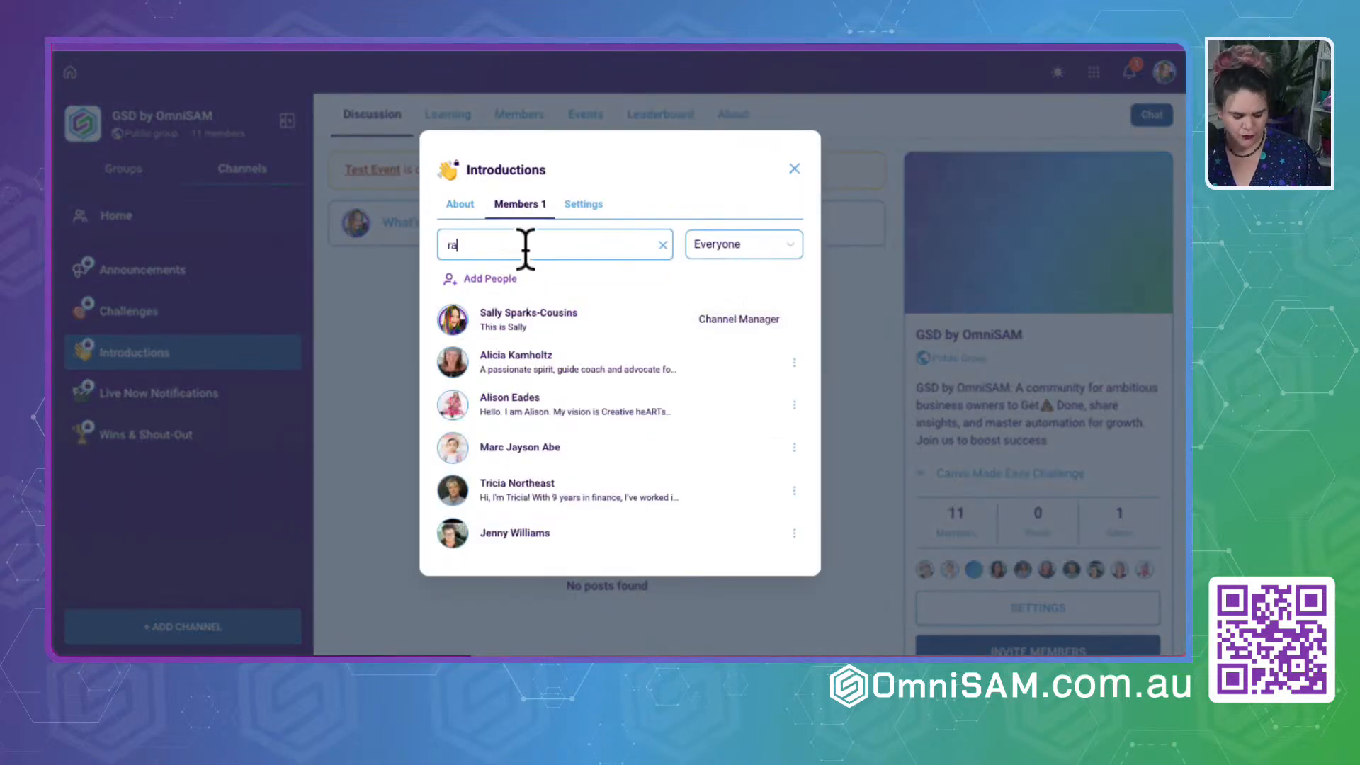
{"action": "left_click", "coordinate": [525, 248]}
{"action": "type", "text": "r"}
{"action": "left_click", "coordinate": [485, 330]}
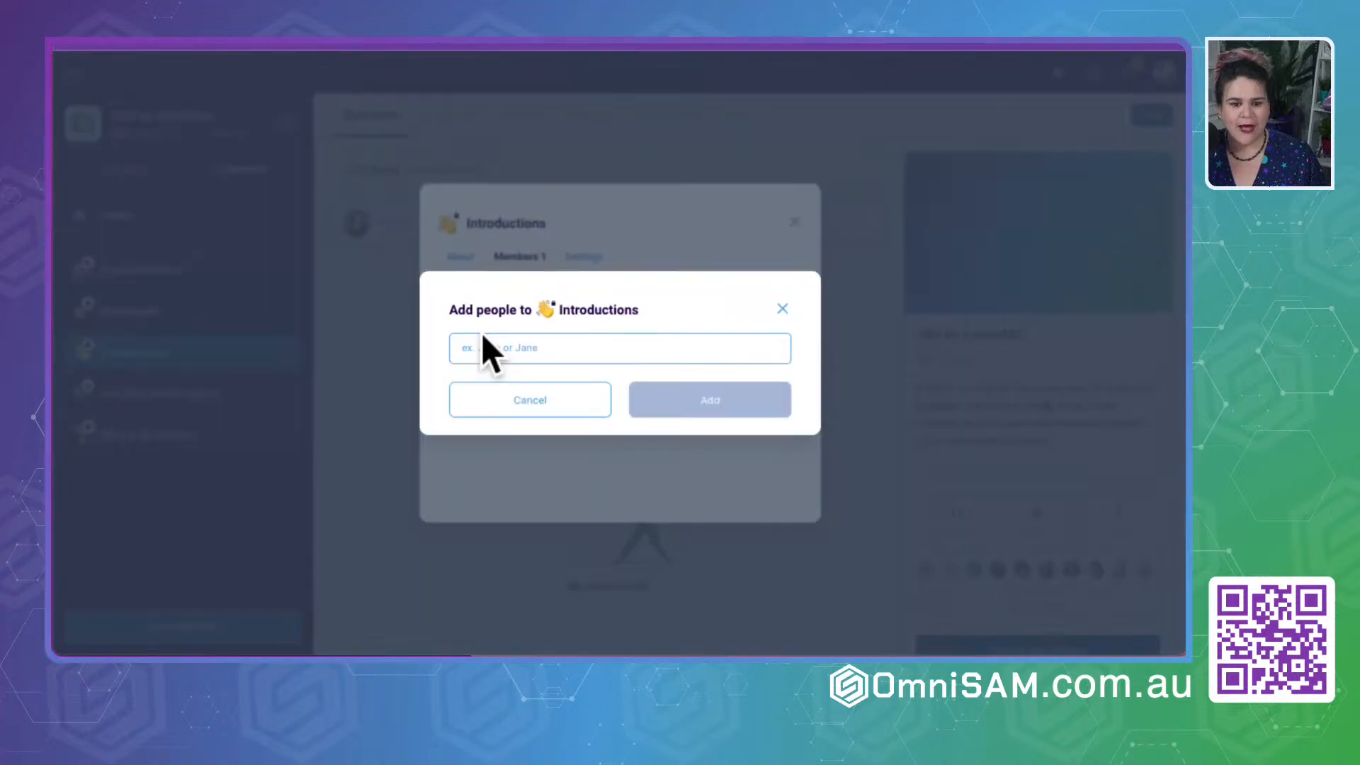
{"action": "type", "text": "ra"}
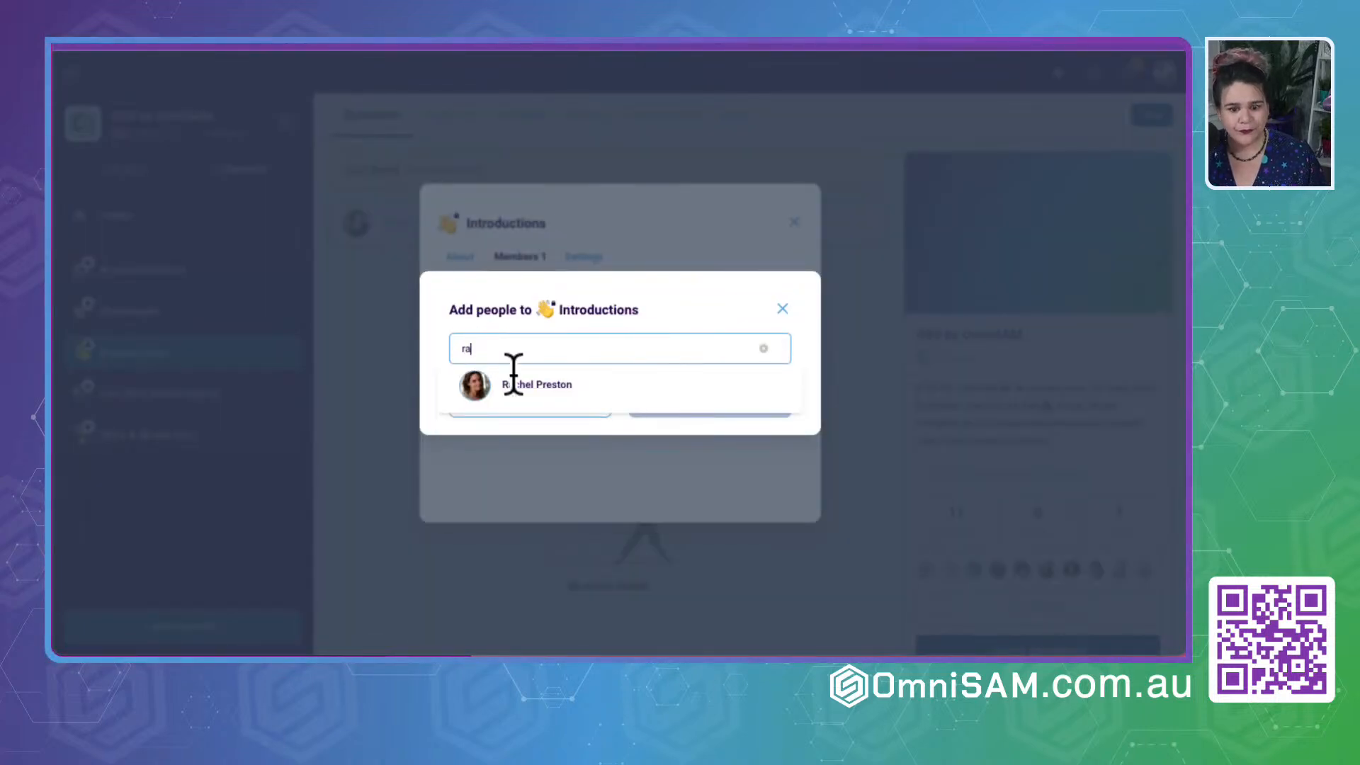
{"action": "left_click", "coordinate": [506, 385]}
- Select the other suggested member and add both selected people to the Introductions channel
{"action": "left_click", "coordinate": [511, 368]}
{"action": "type", "text": "m"}
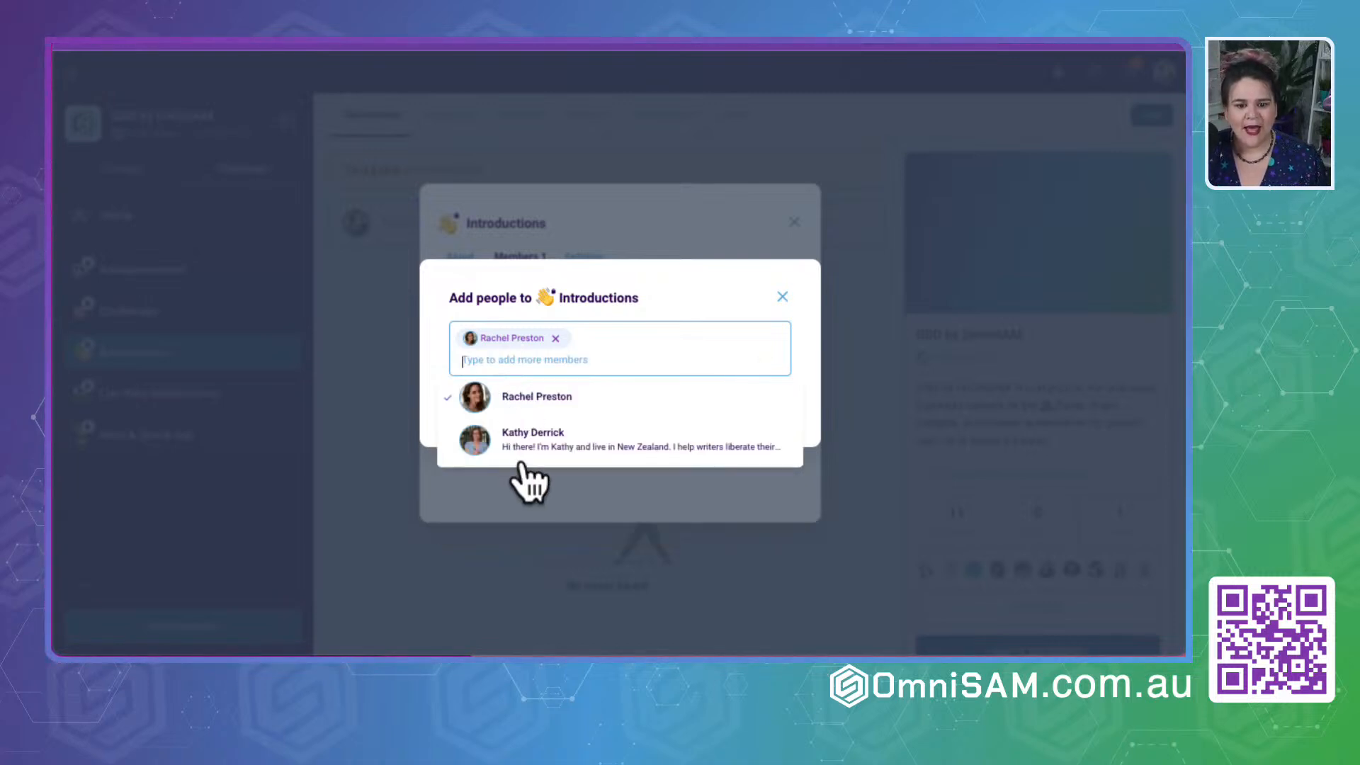
{"action": "left_click", "coordinate": [528, 453]}
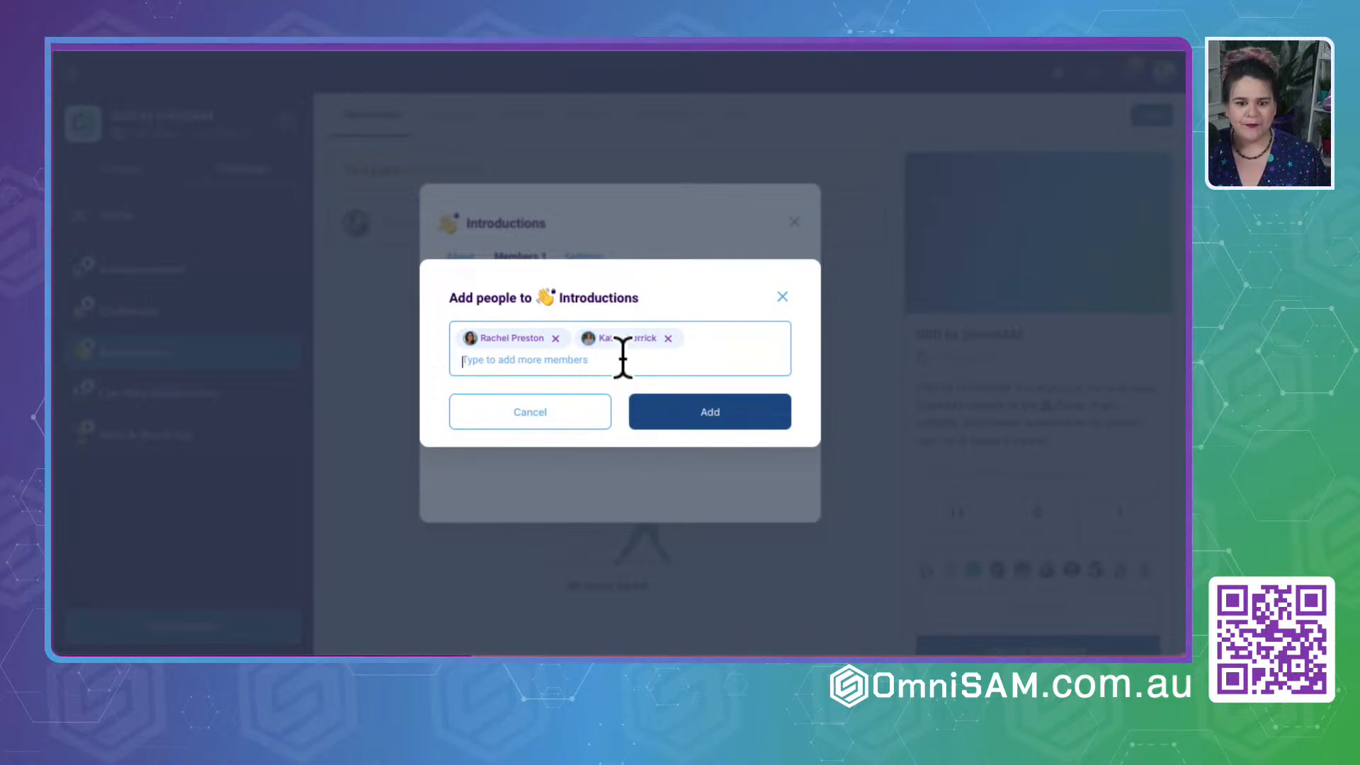
{"action": "type", "text": "s"}
{"action": "key", "text": "BackSpace"}
{"action": "type", "text": "d"}
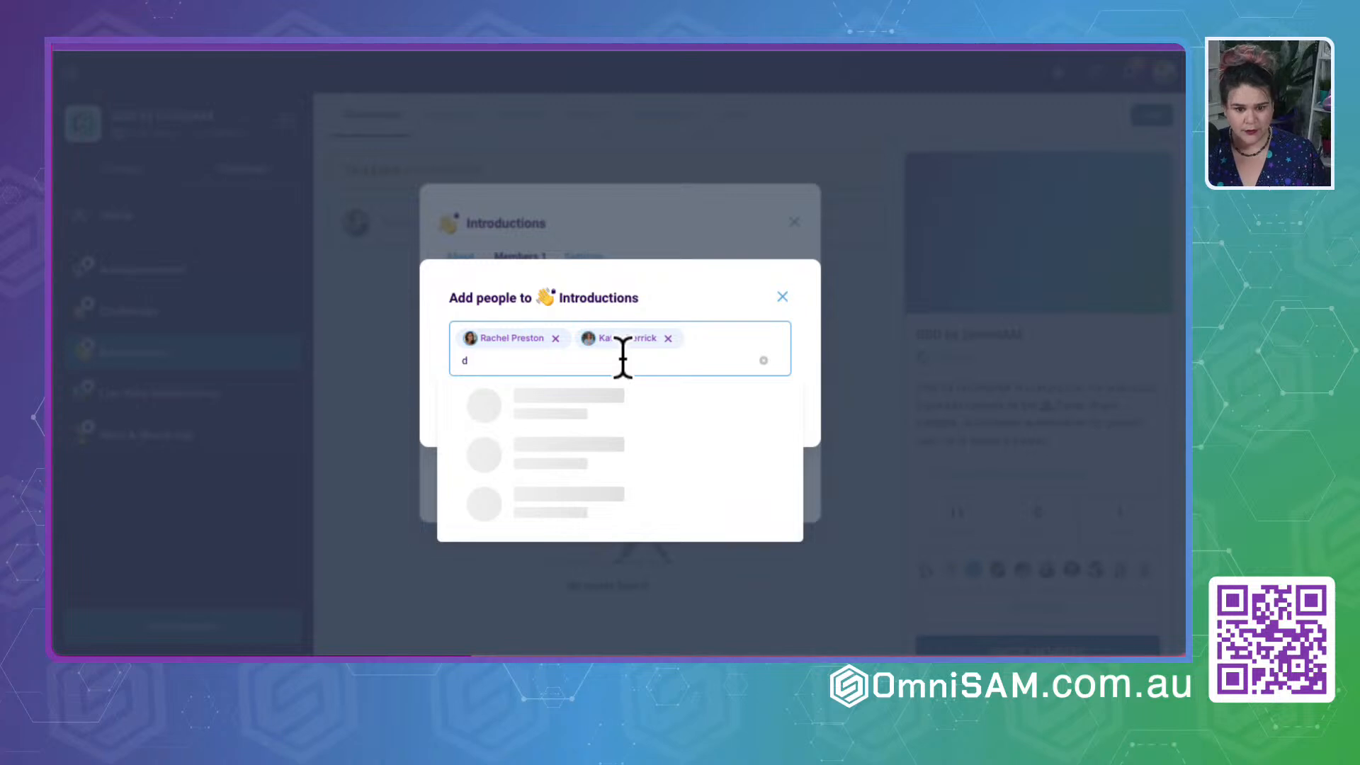
{"action": "key", "text": "BackSpace"}
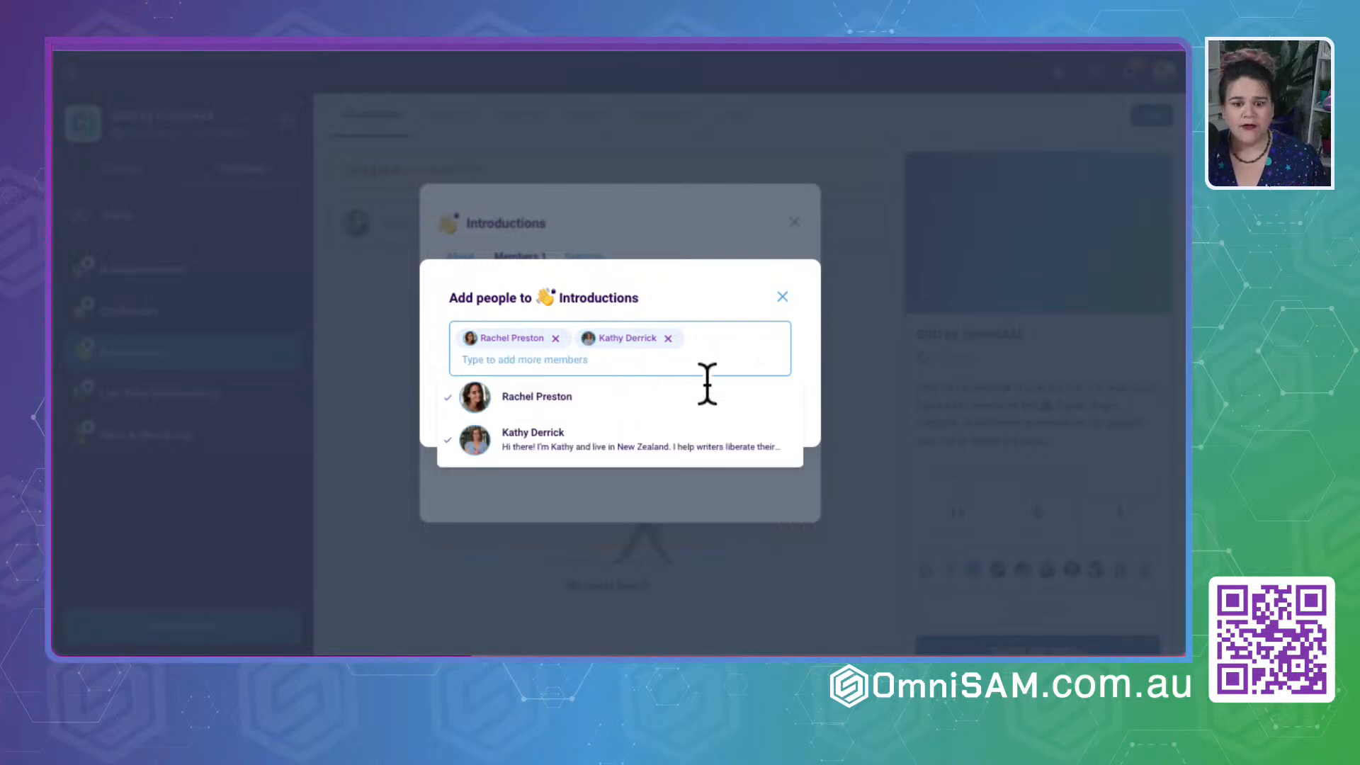
{"action": "left_click", "coordinate": [733, 284]}
{"action": "left_click", "coordinate": [733, 419]}
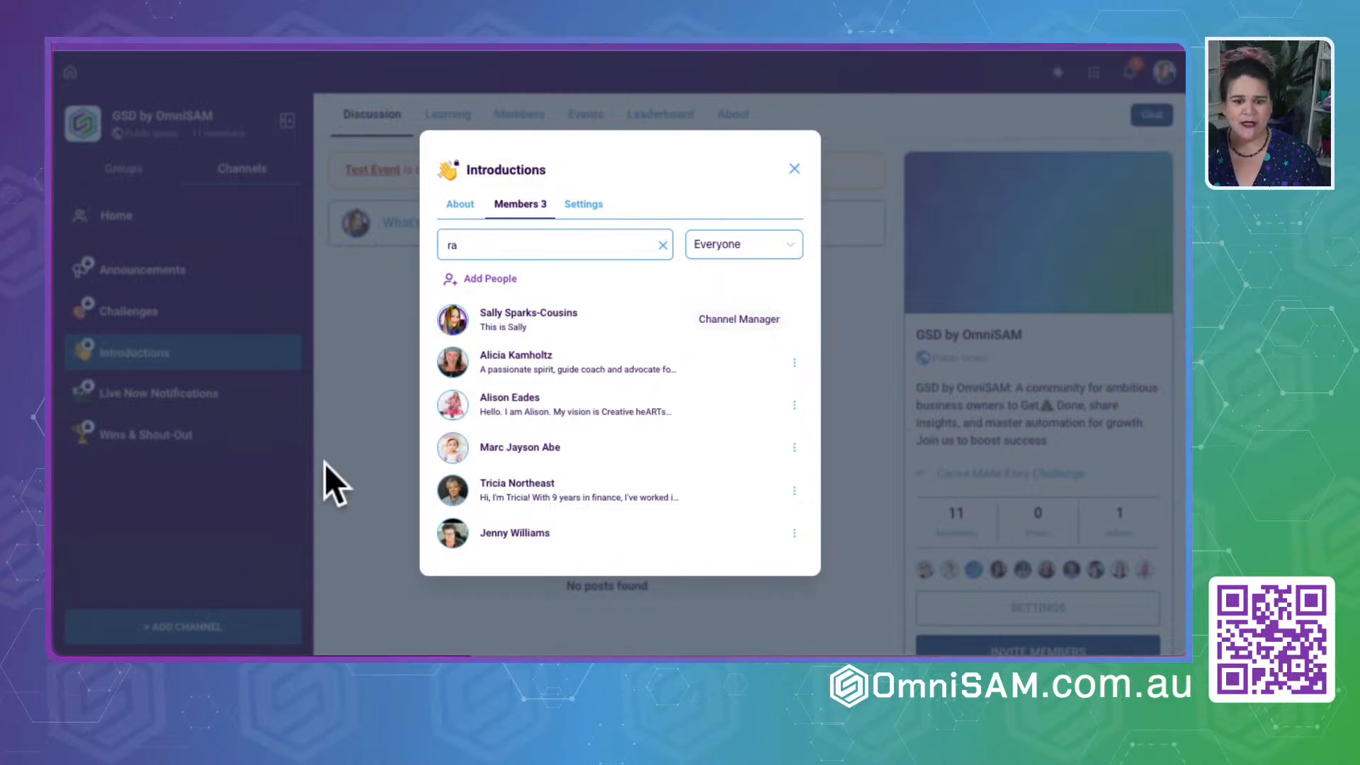
- Review the Introductions channel's deletion setting, member list and About details, and close the channel details
{"action": "left_click", "coordinate": [607, 207]}
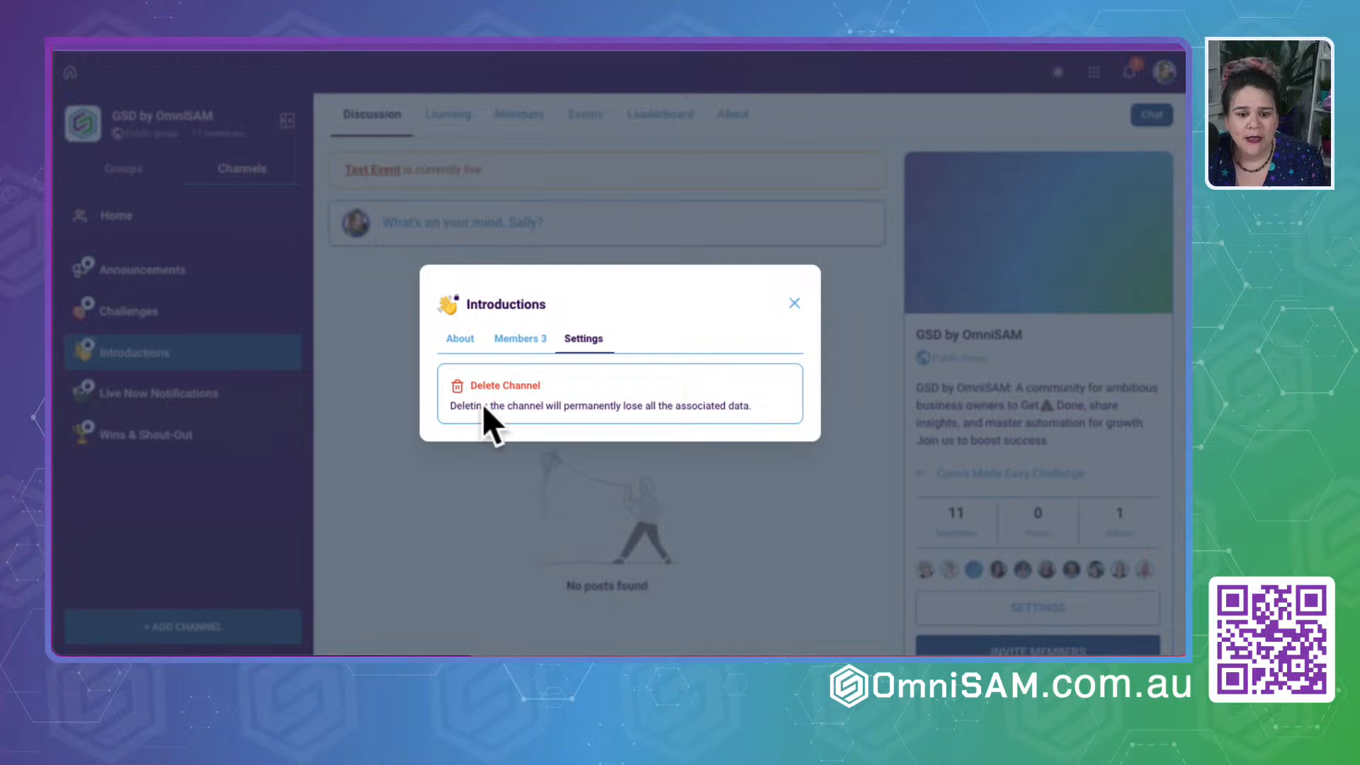
{"action": "left_click", "coordinate": [521, 338]}
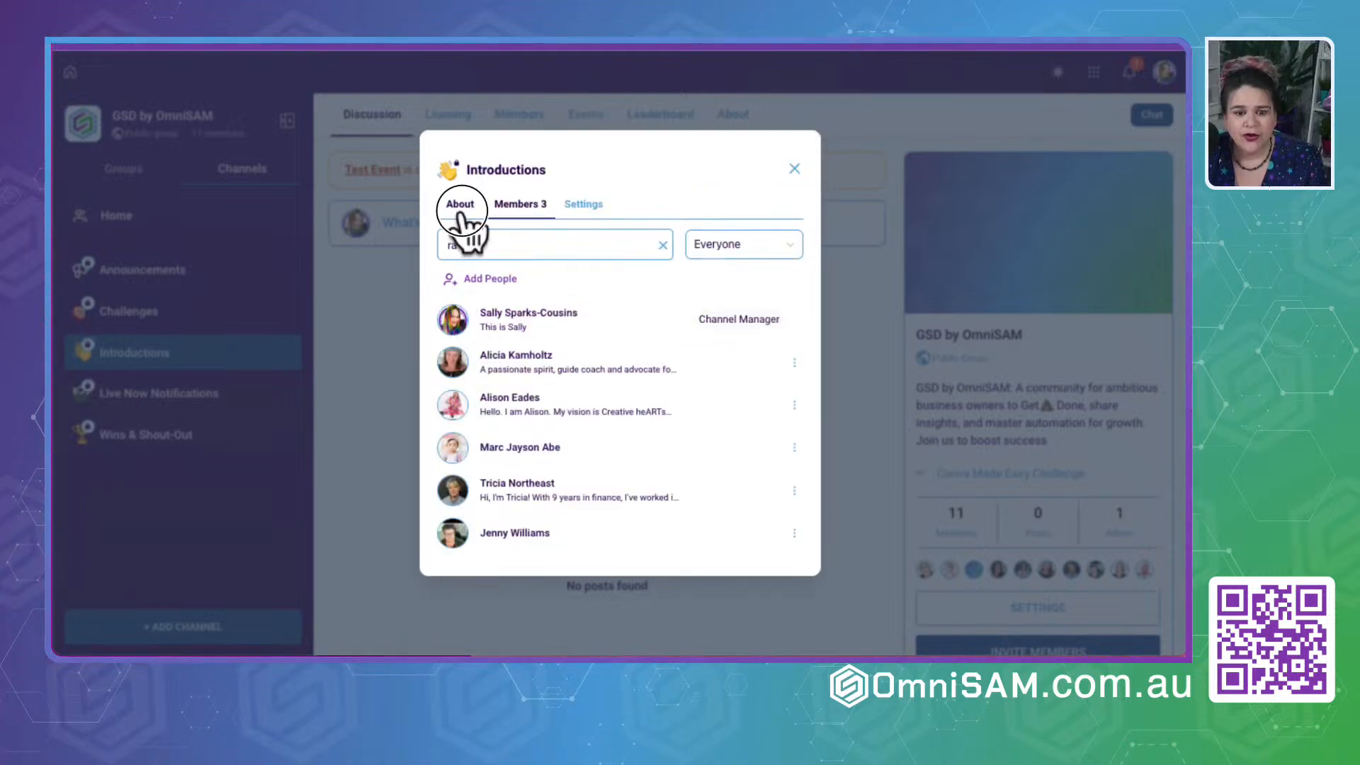
{"action": "left_click", "coordinate": [460, 209]}
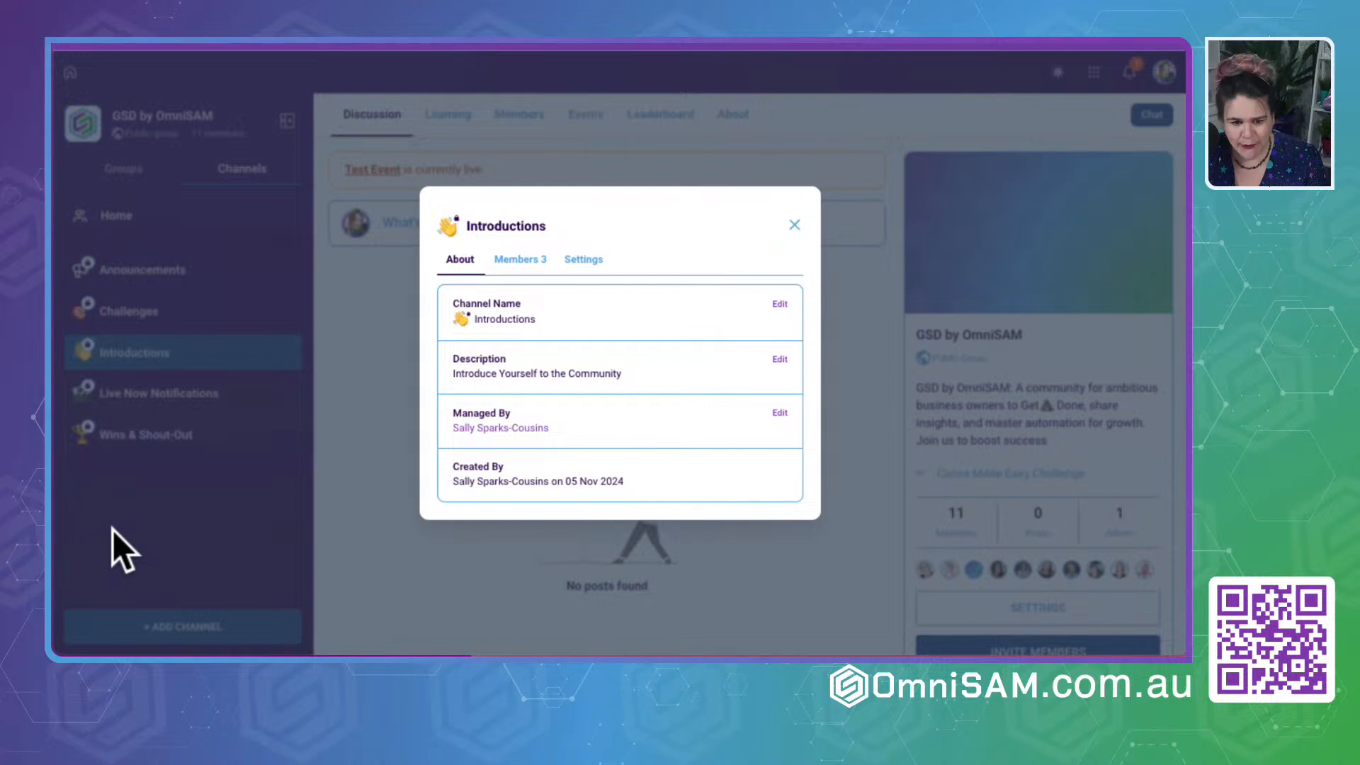
{"action": "left_click", "coordinate": [131, 479]}
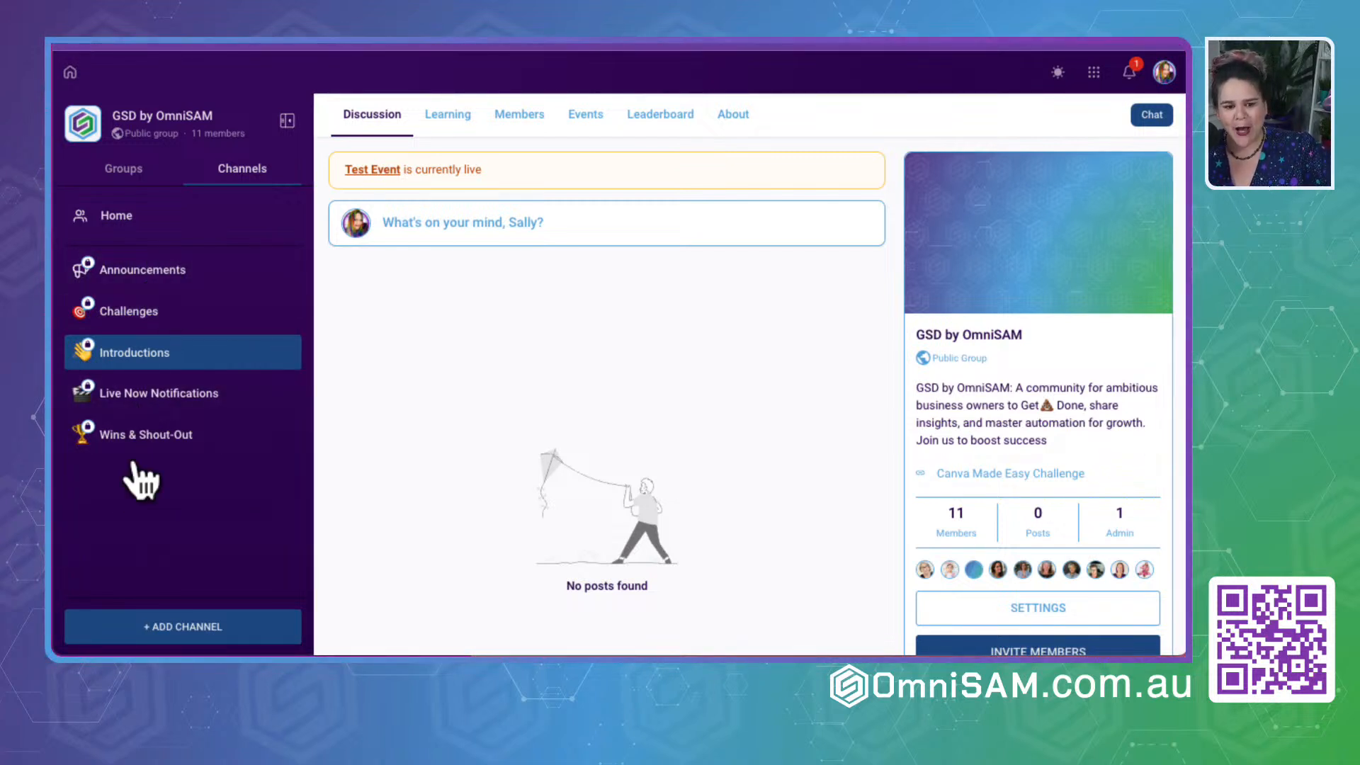
{"action": "left_click", "coordinate": [128, 512]}
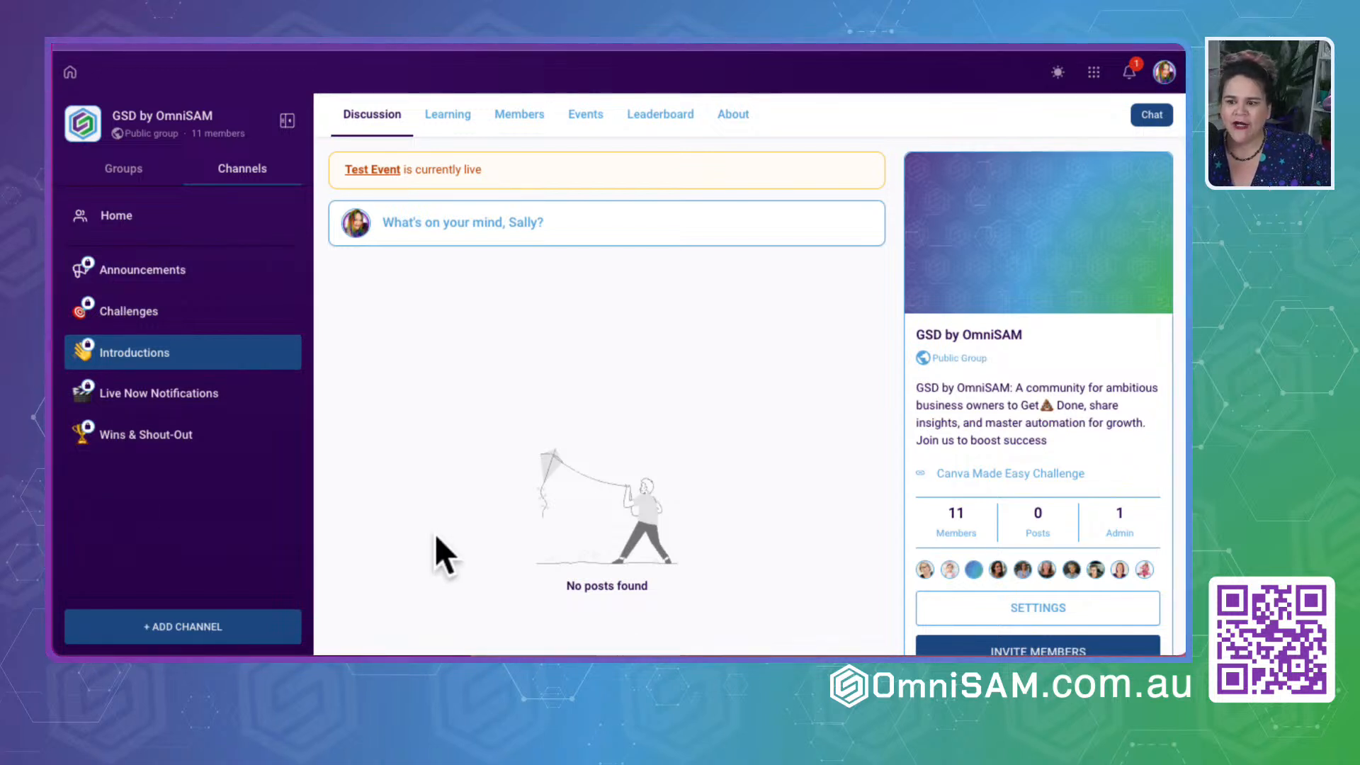
- Switch to the OmniSAM back office and create a new blank workflow in Automation
{"action": "left_click", "coordinate": [774, 394]}
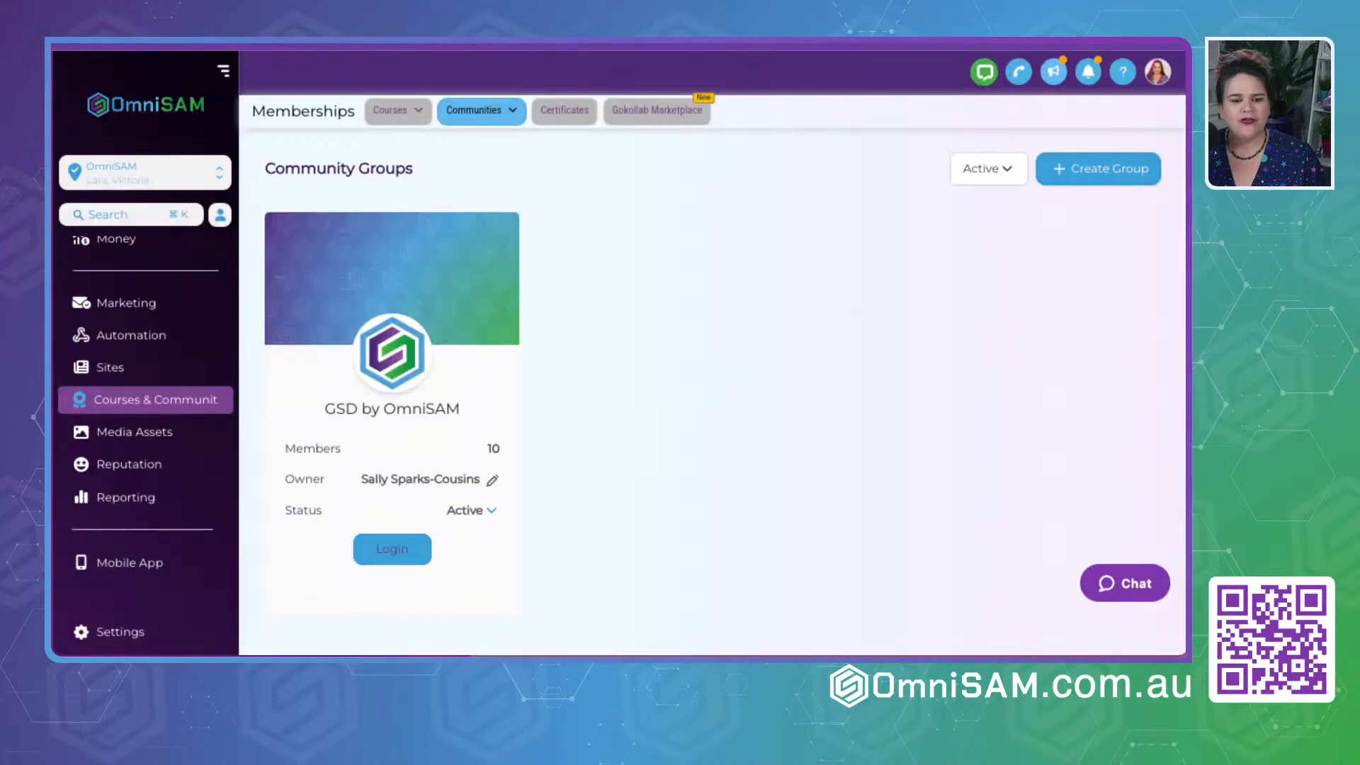
{"action": "left_click", "coordinate": [127, 343]}
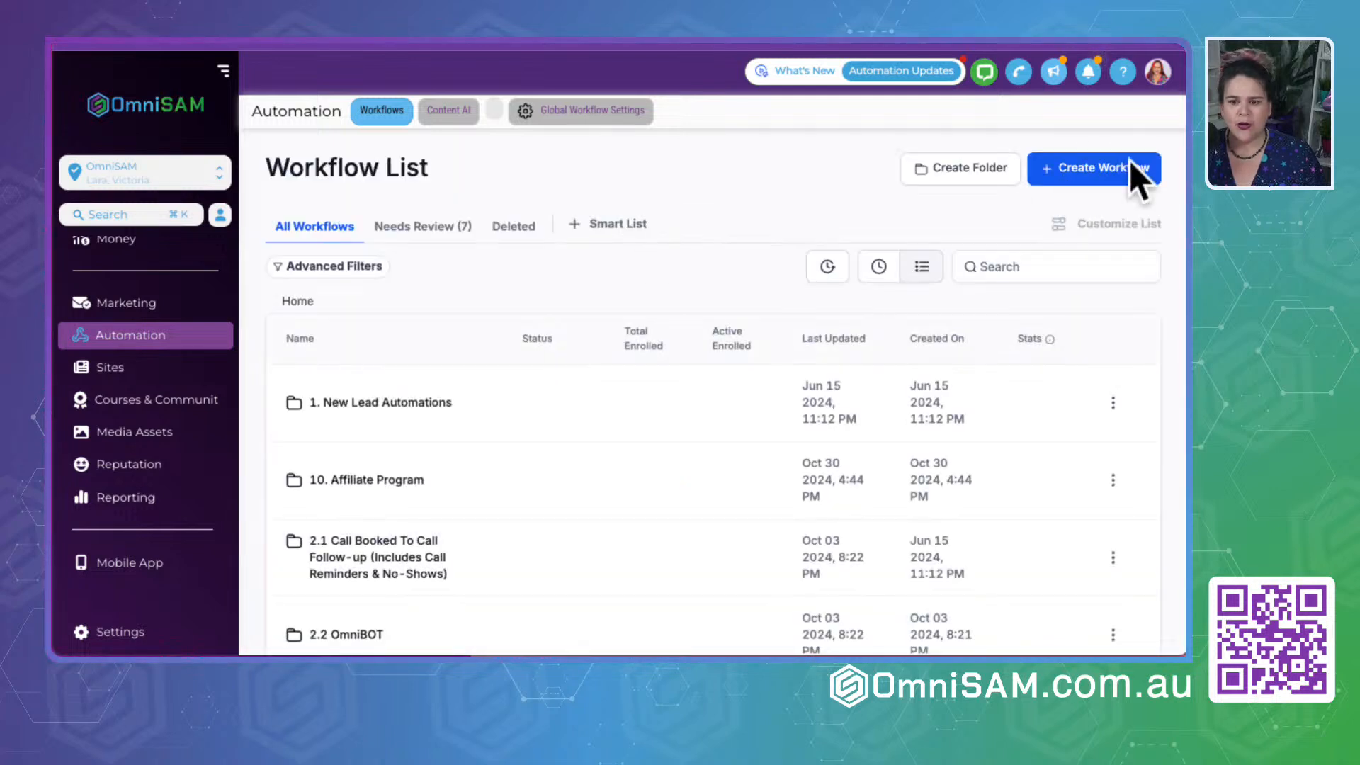
{"action": "left_click", "coordinate": [1048, 168]}
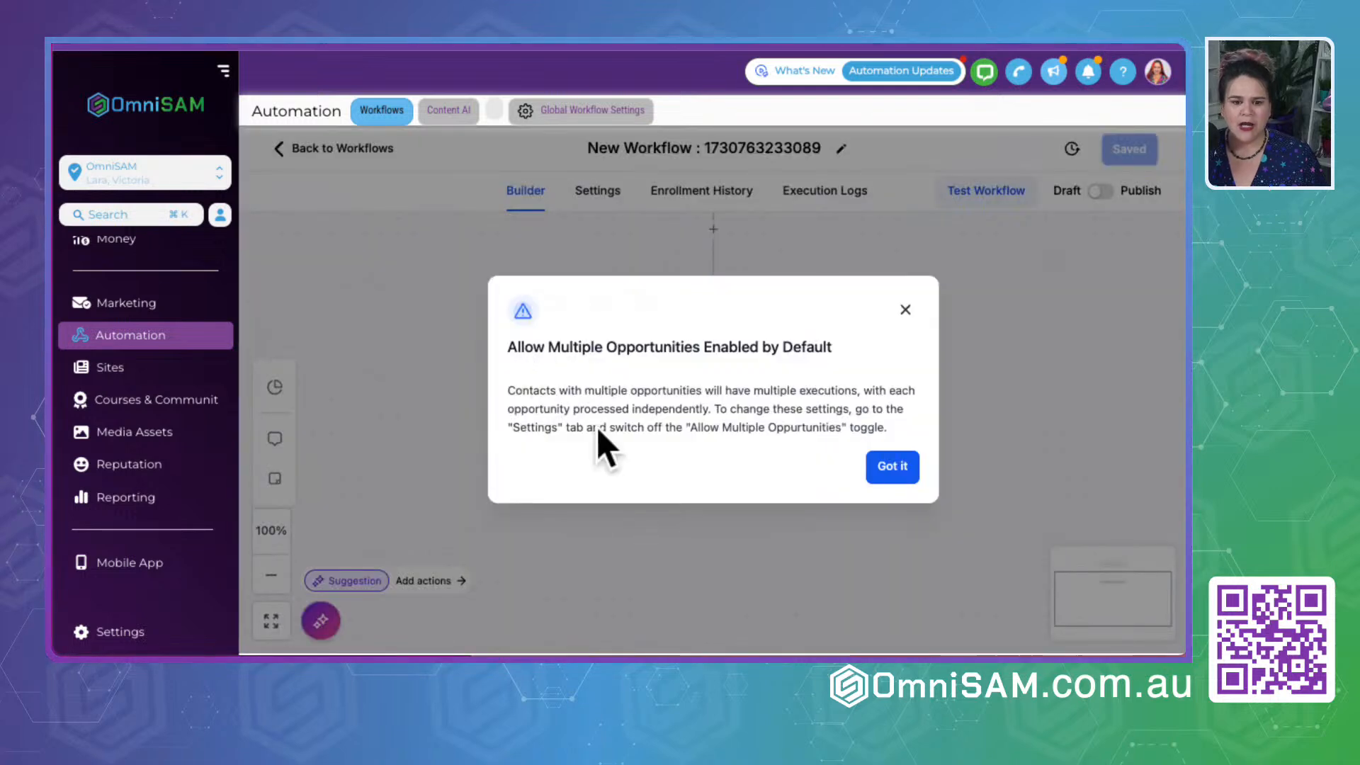
{"action": "left_click", "coordinate": [886, 474]}
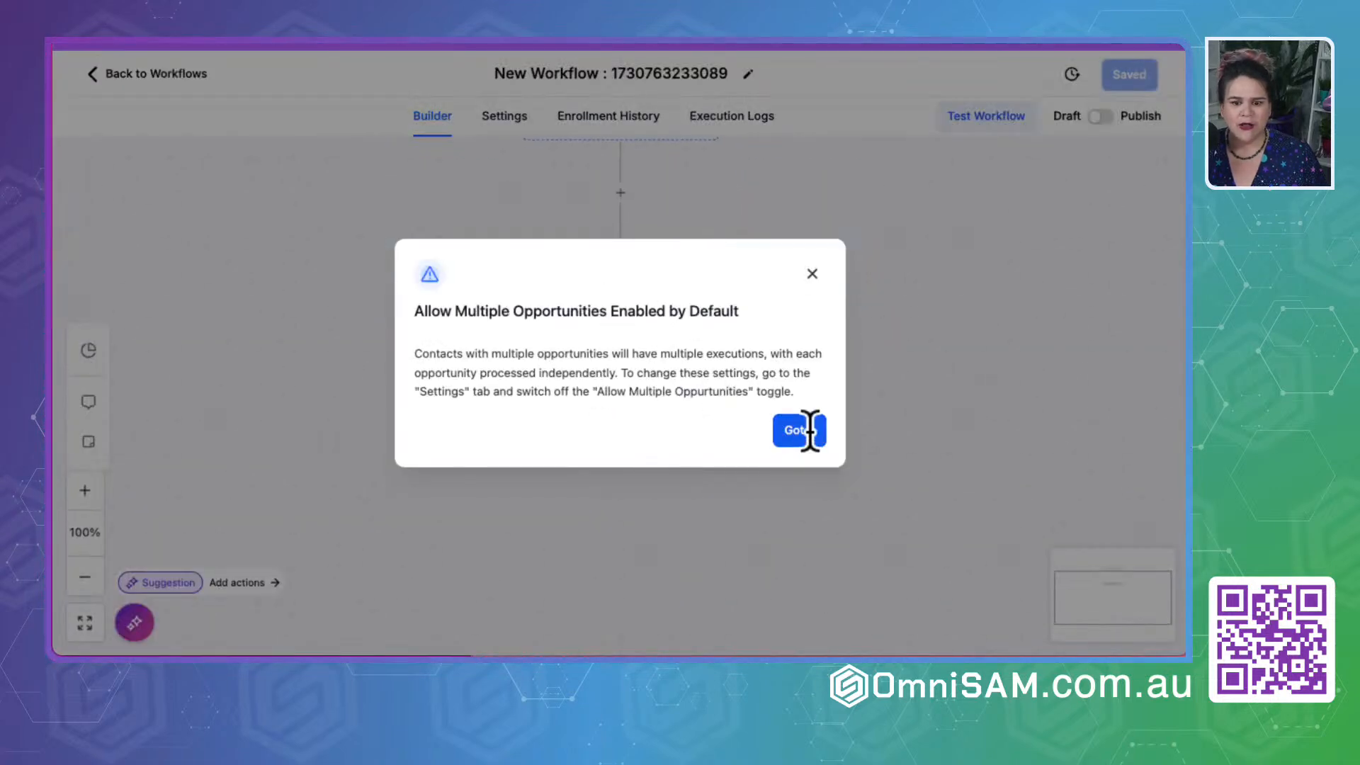
{"action": "left_click", "coordinate": [810, 430]}
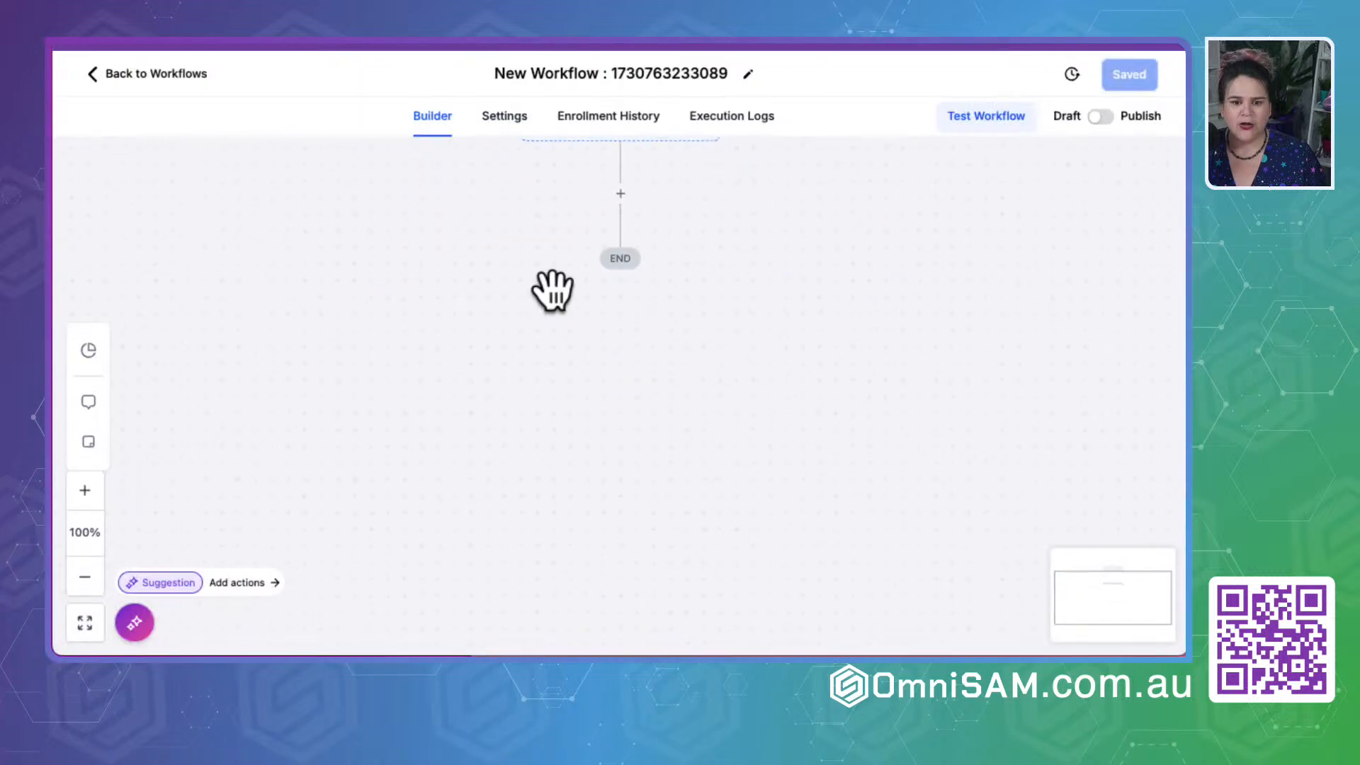
- Start an action step in the new workflow, search for "comm" and choose Grant Community Group Leaderboard Points
{"action": "left_click", "coordinate": [600, 163]}
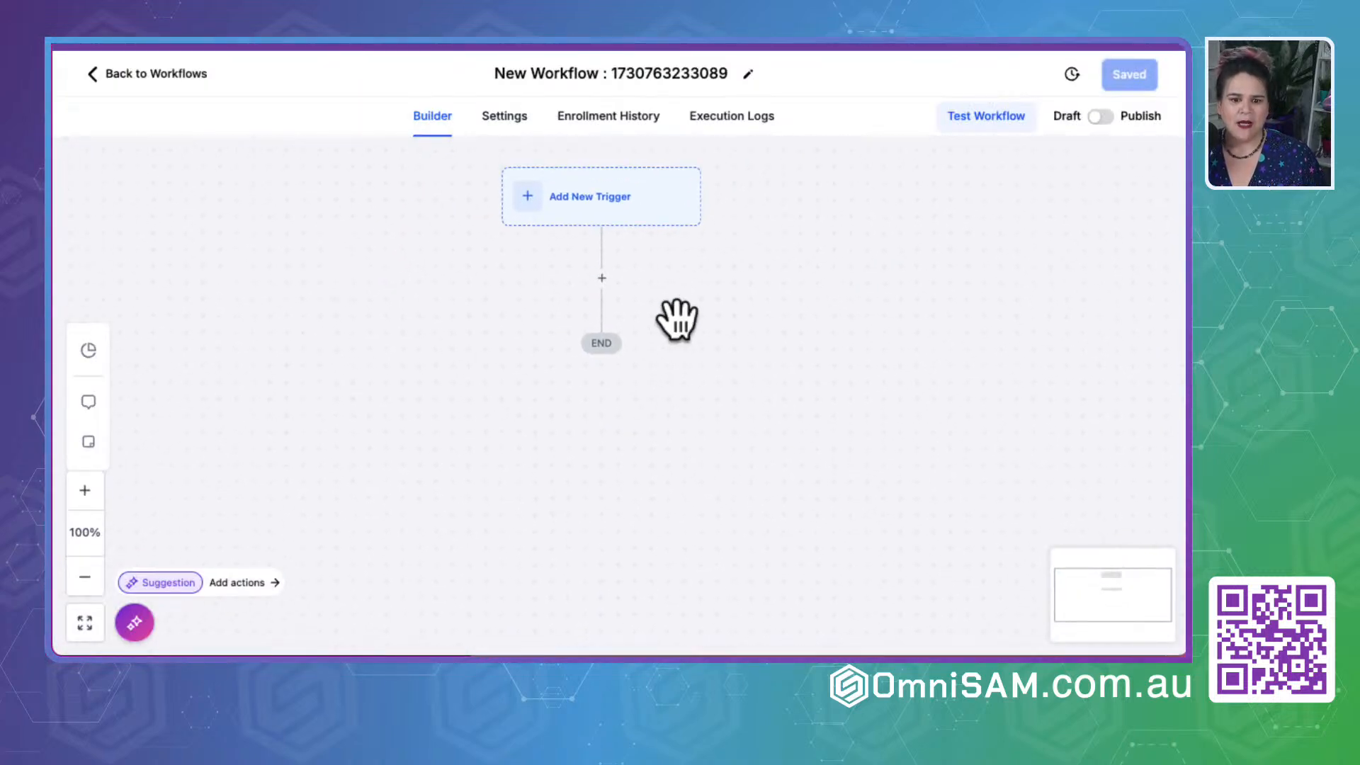
{"action": "left_click", "coordinate": [598, 289]}
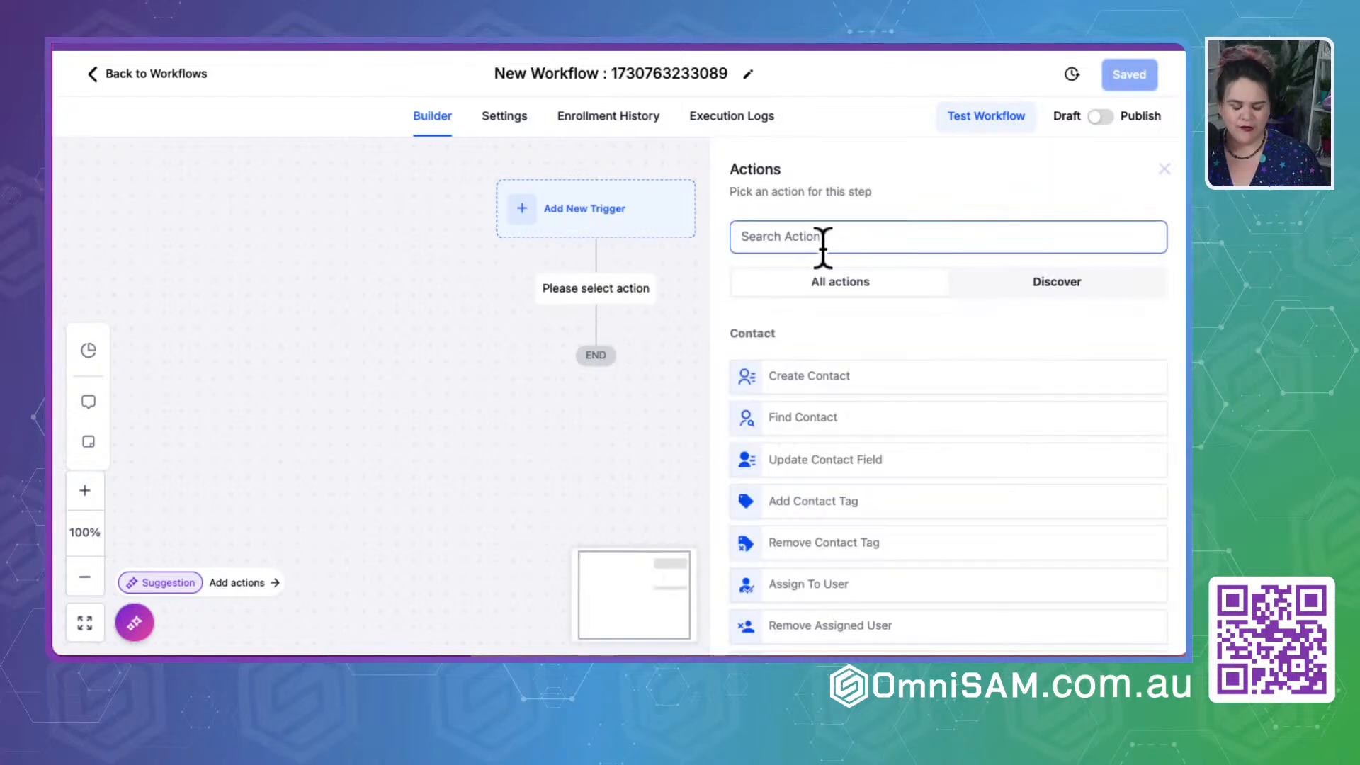
{"action": "type", "text": "comm"}
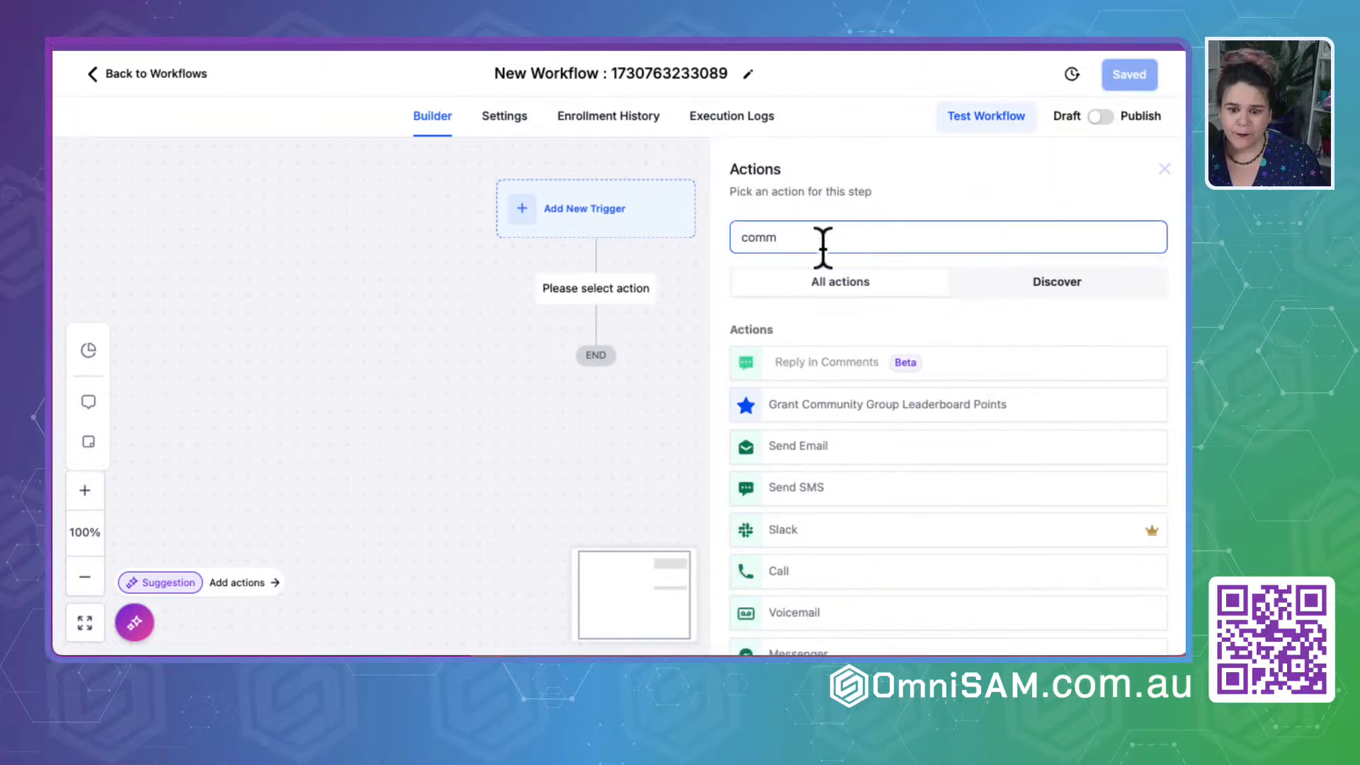
{"action": "scroll", "coordinate": [855, 480], "scroll_direction": "down", "scroll_amount": 5}
{"action": "scroll", "coordinate": [857, 478], "scroll_direction": "down", "scroll_amount": 4}
{"action": "scroll", "coordinate": [824, 432], "scroll_direction": "up", "scroll_amount": 4}
{"action": "scroll", "coordinate": [818, 415], "scroll_direction": "up", "scroll_amount": 5}
{"action": "scroll", "coordinate": [819, 415], "scroll_direction": "up", "scroll_amount": 2}
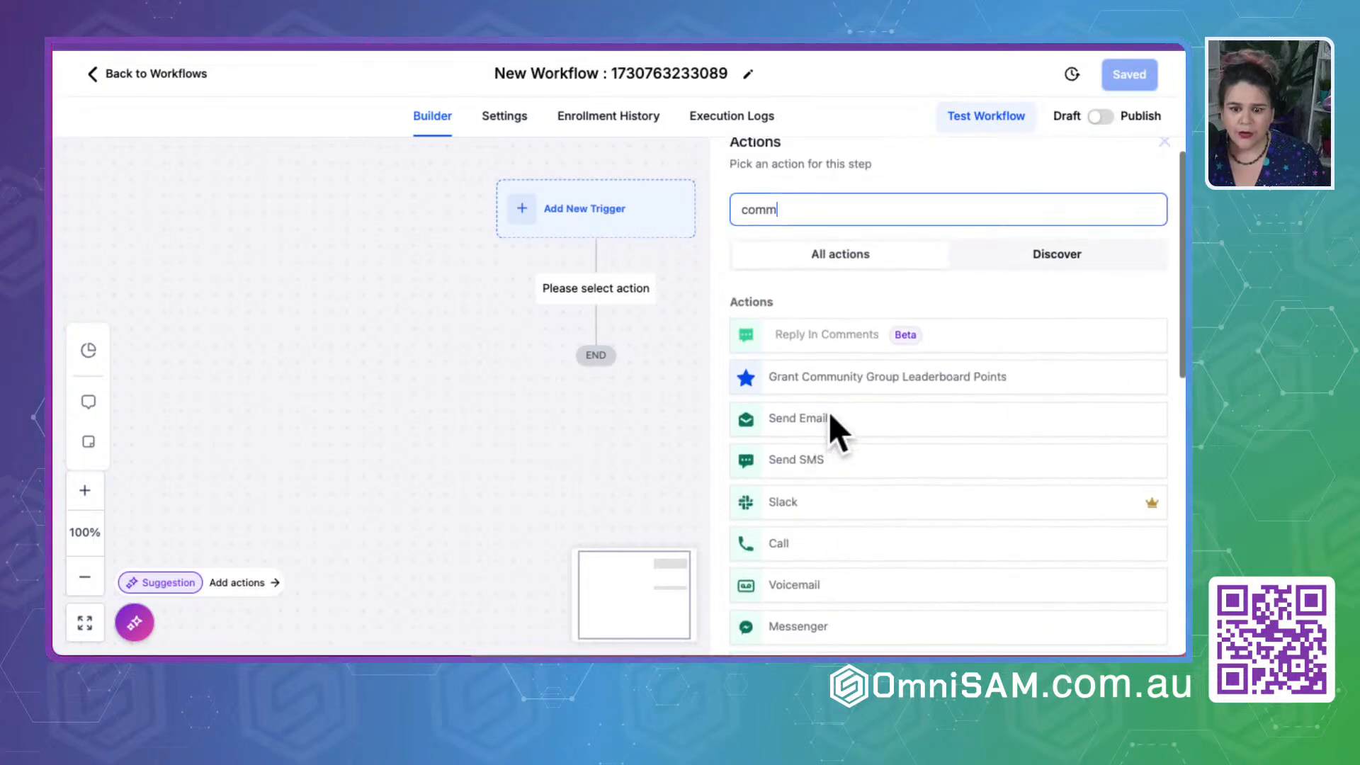
{"action": "left_click", "coordinate": [884, 383]}
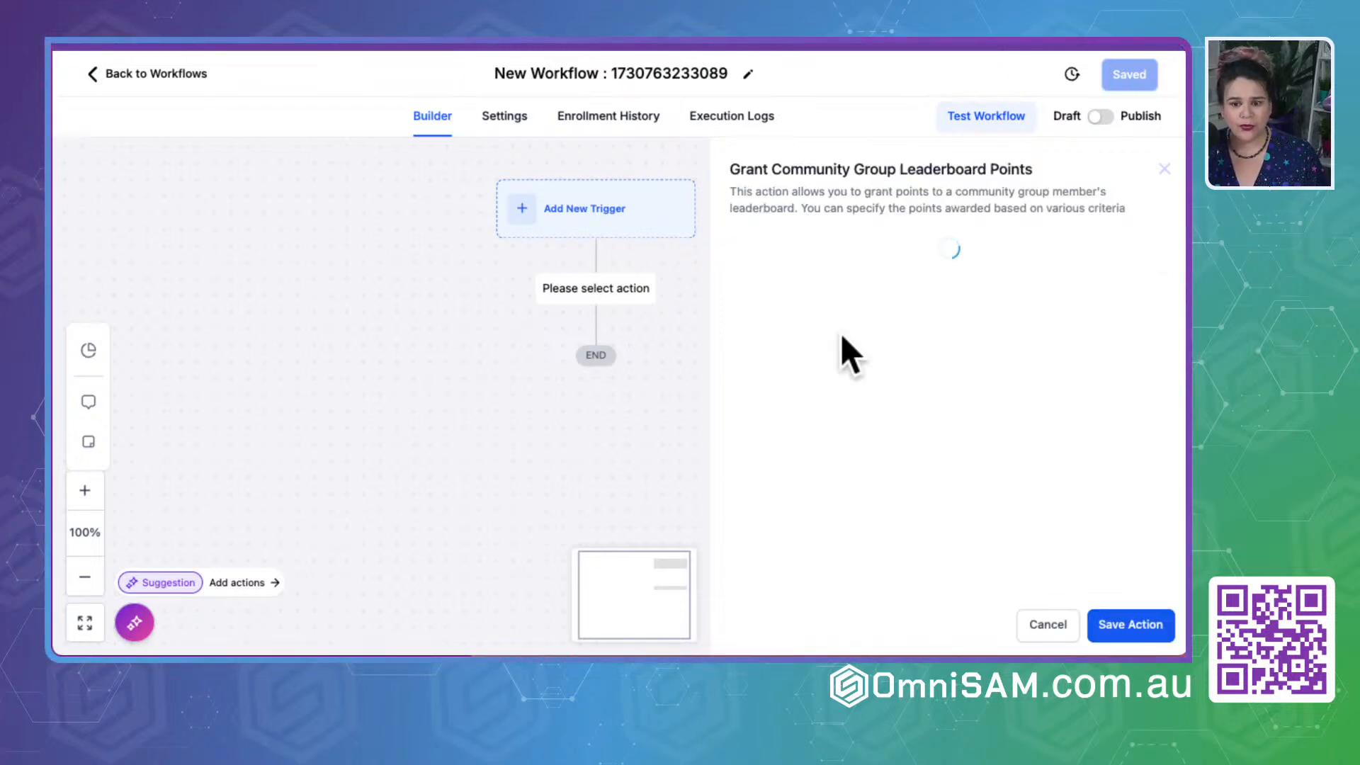
{"action": "left_click", "coordinate": [759, 385]}
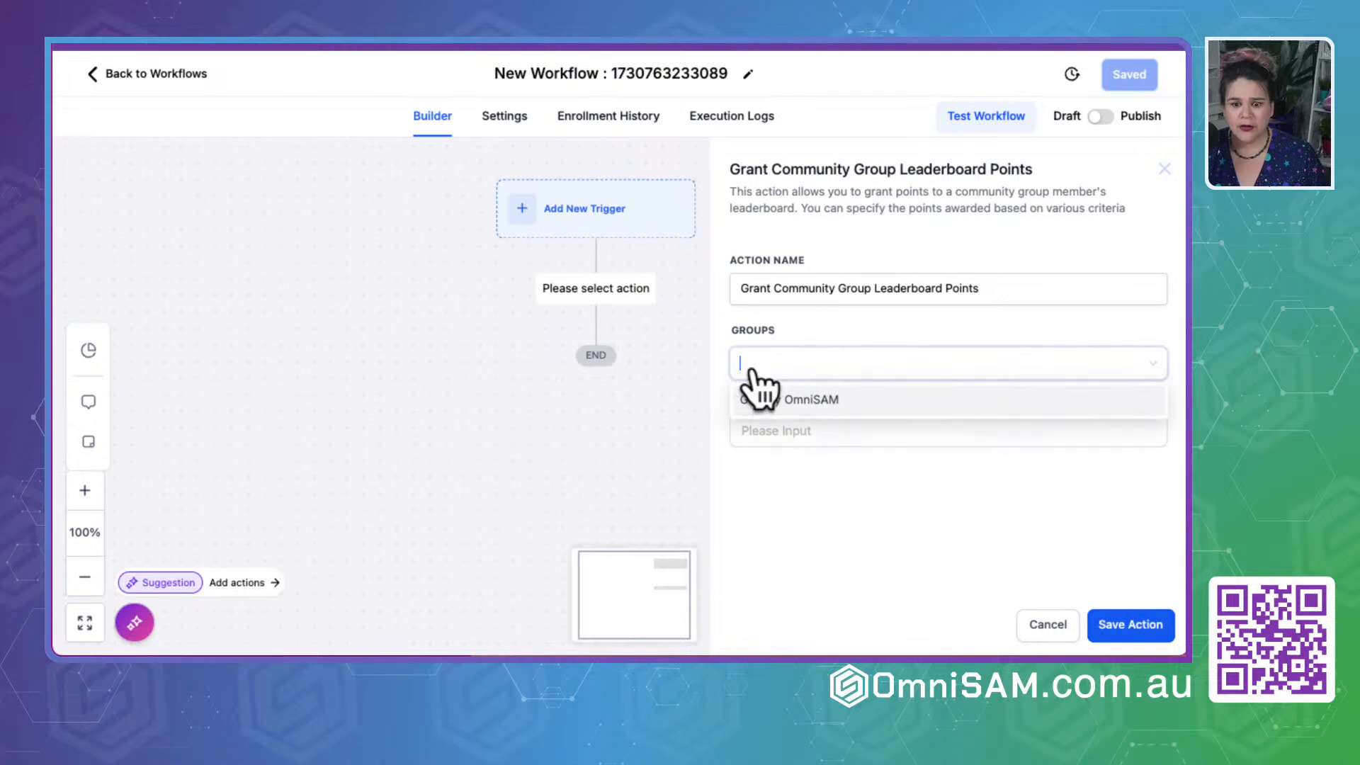
{"action": "left_click", "coordinate": [757, 400]}
{"action": "left_click", "coordinate": [759, 436]}
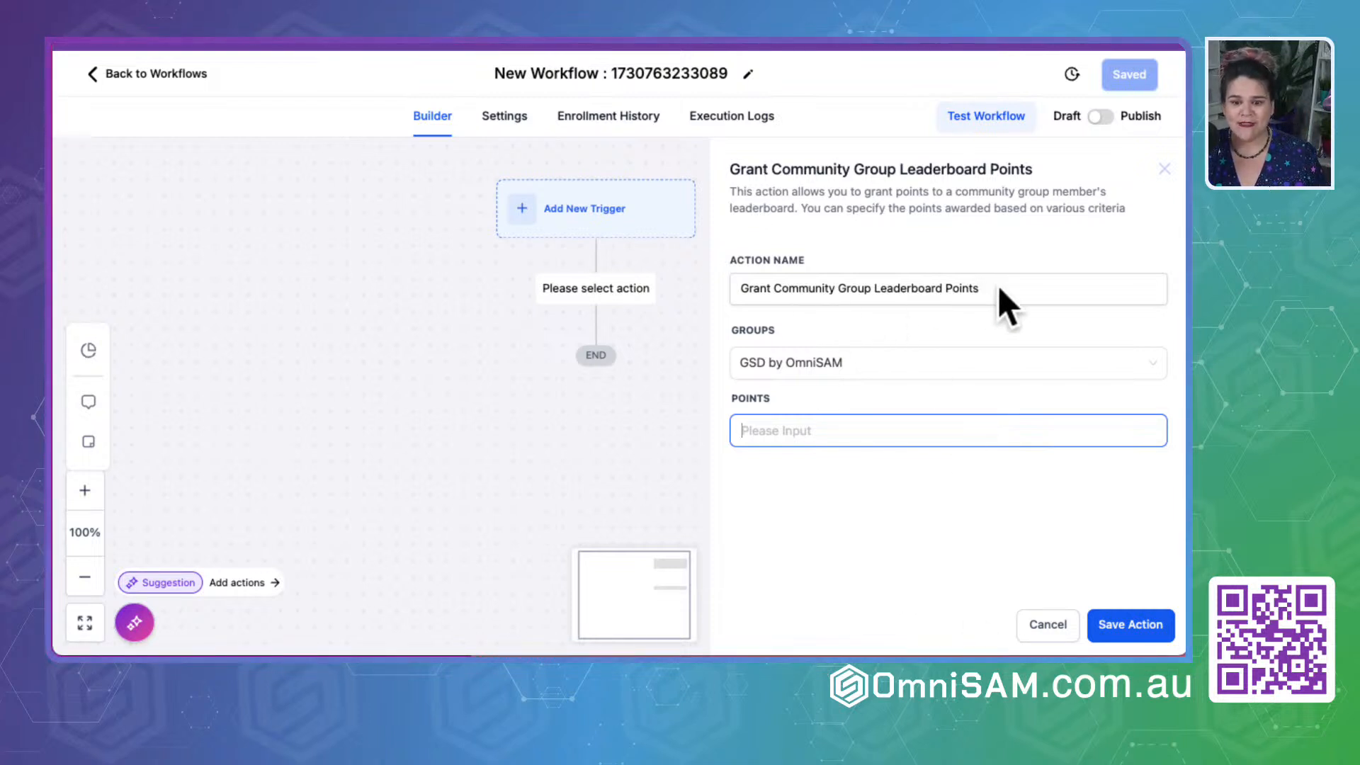
{"action": "left_click", "coordinate": [1040, 624]}
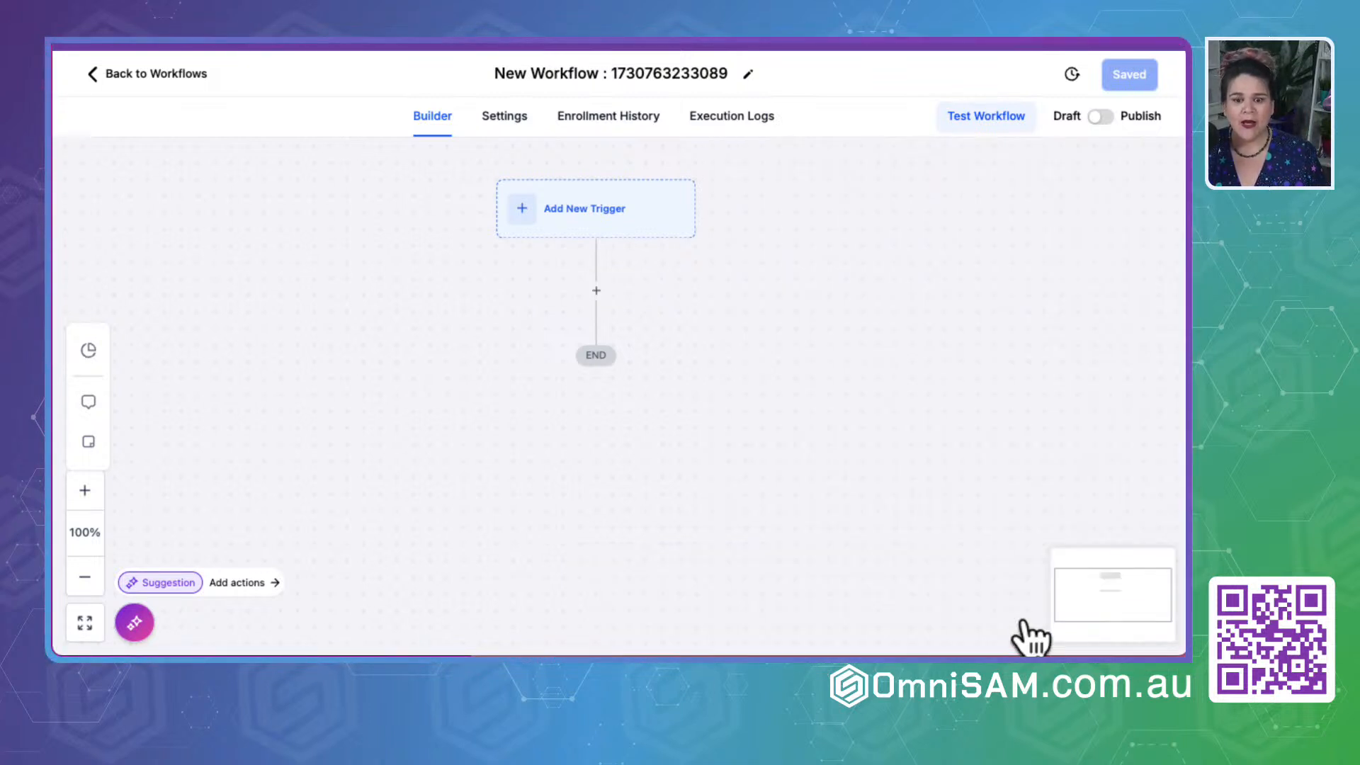
- Find the Grant Group Access action by searching for "gra", set its group to GSD by OmniSAM and save it in the workflow
{"action": "left_click", "coordinate": [594, 291]}
{"action": "type", "text": "gra"}
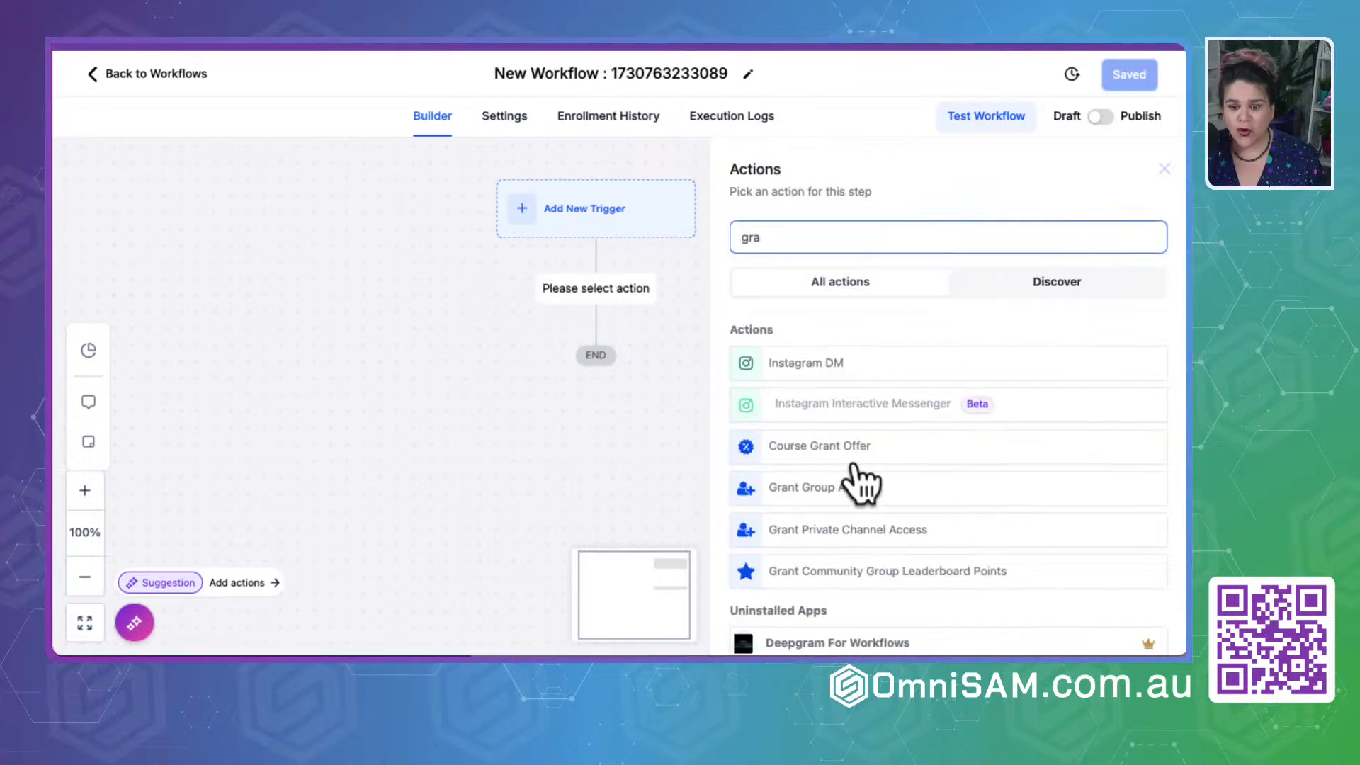
{"action": "scroll", "coordinate": [839, 542], "scroll_direction": "down", "scroll_amount": 2}
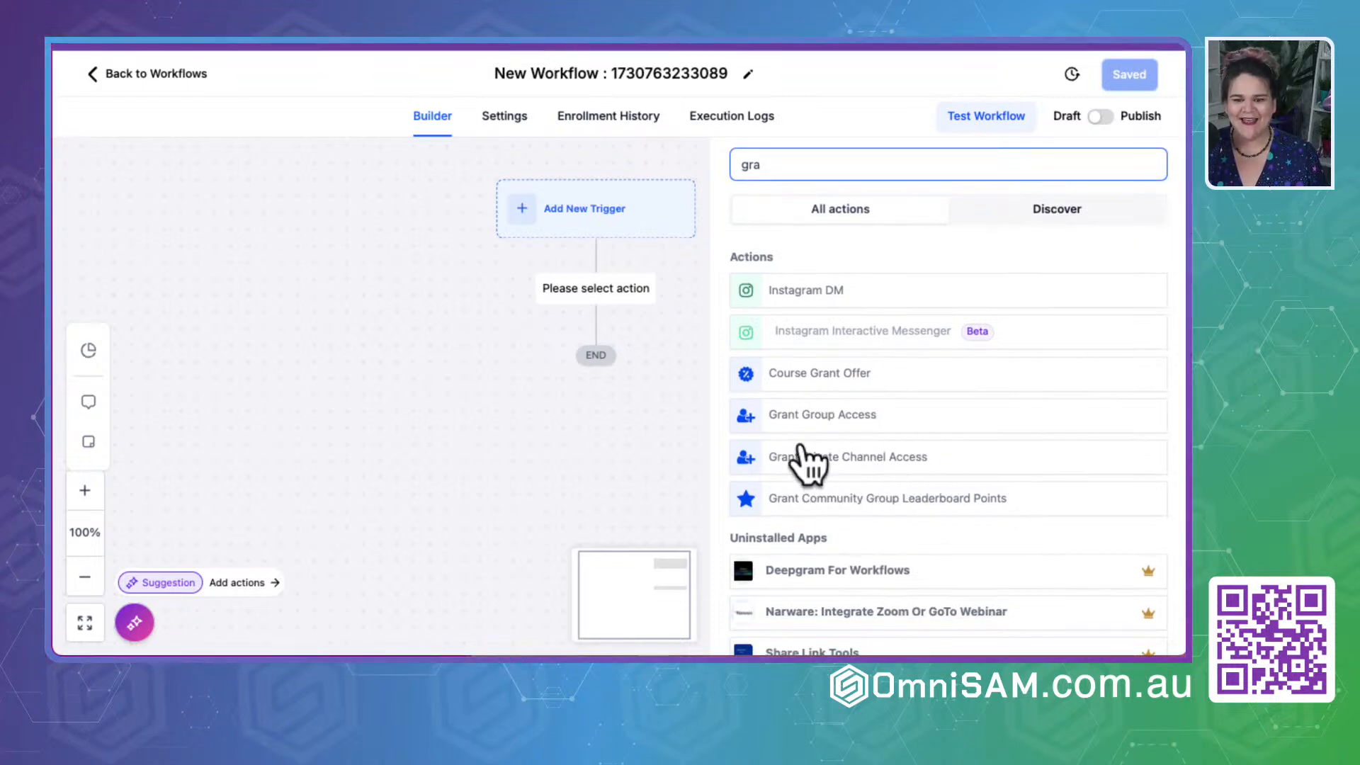
{"action": "left_click", "coordinate": [803, 417]}
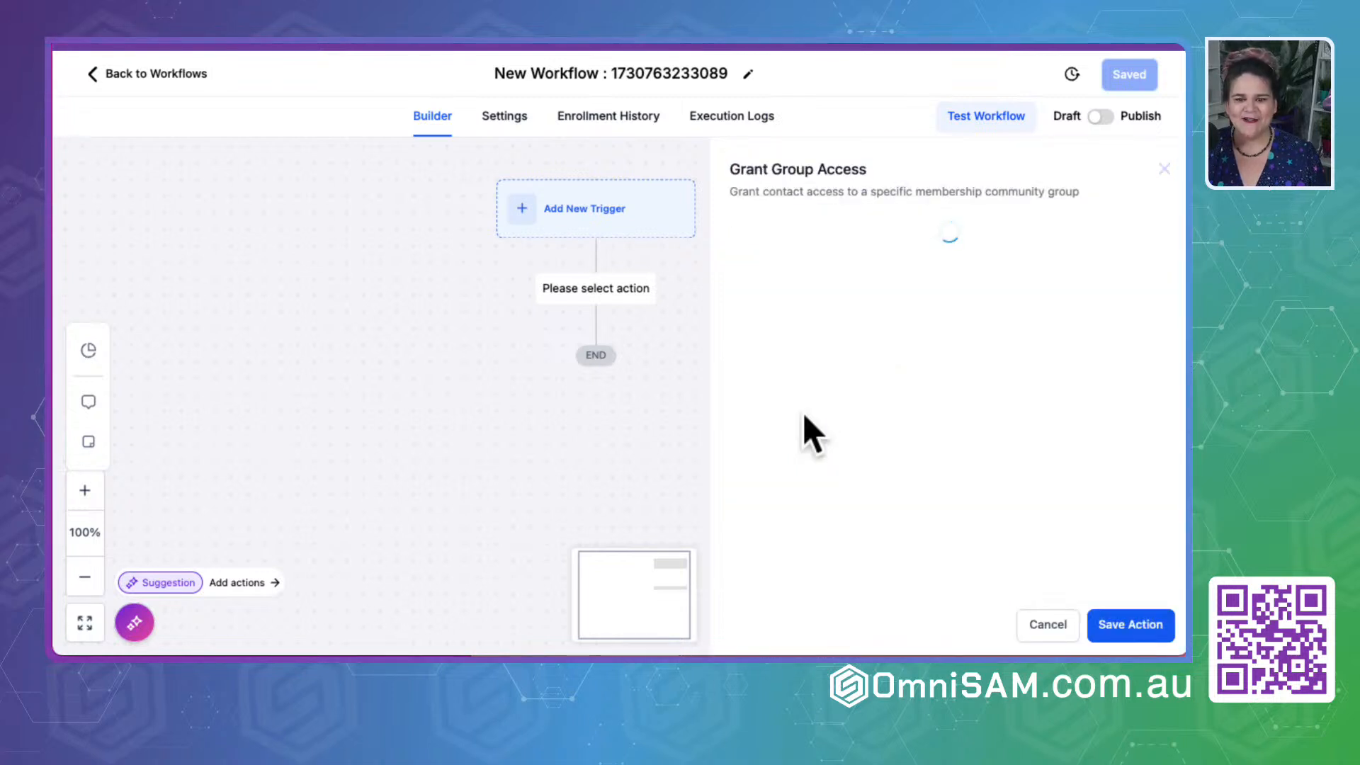
{"action": "left_click", "coordinate": [769, 346]}
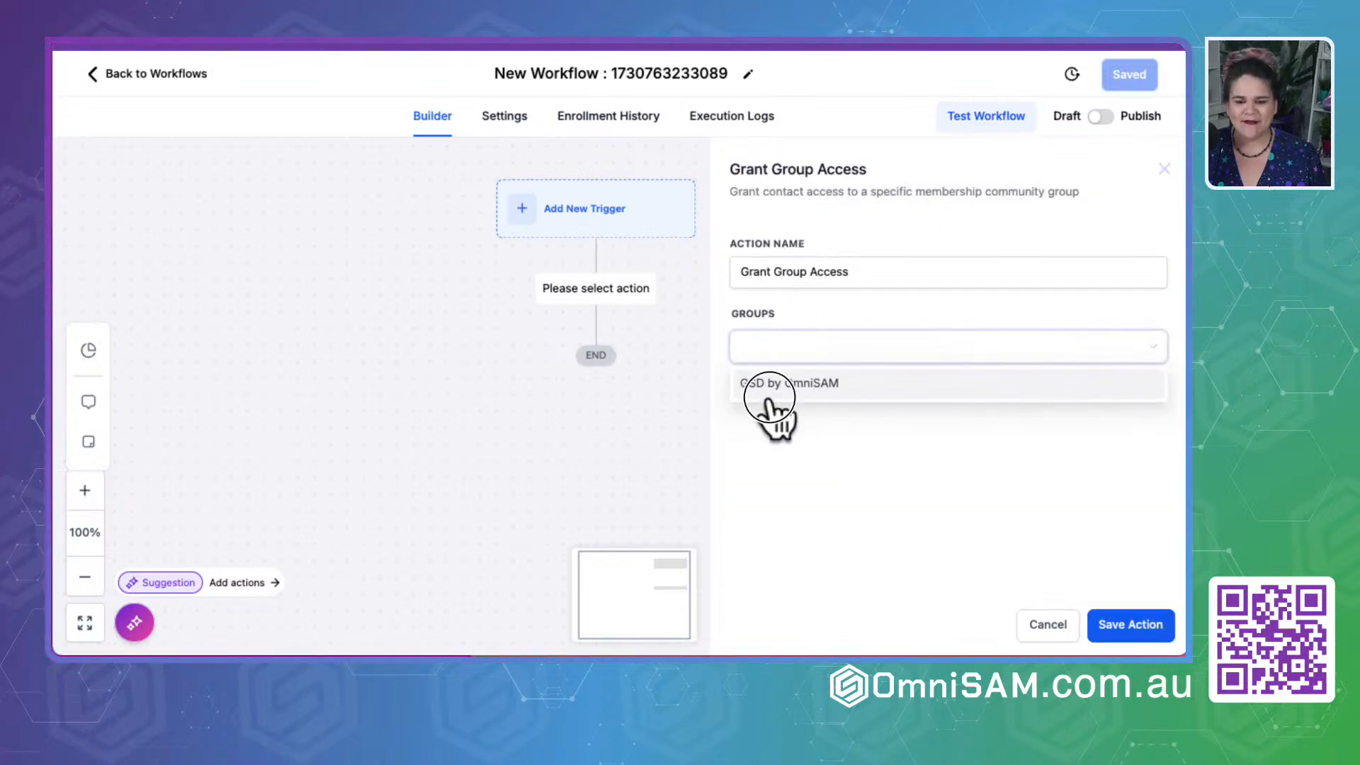
{"action": "left_click", "coordinate": [770, 391]}
{"action": "left_click", "coordinate": [1142, 627]}
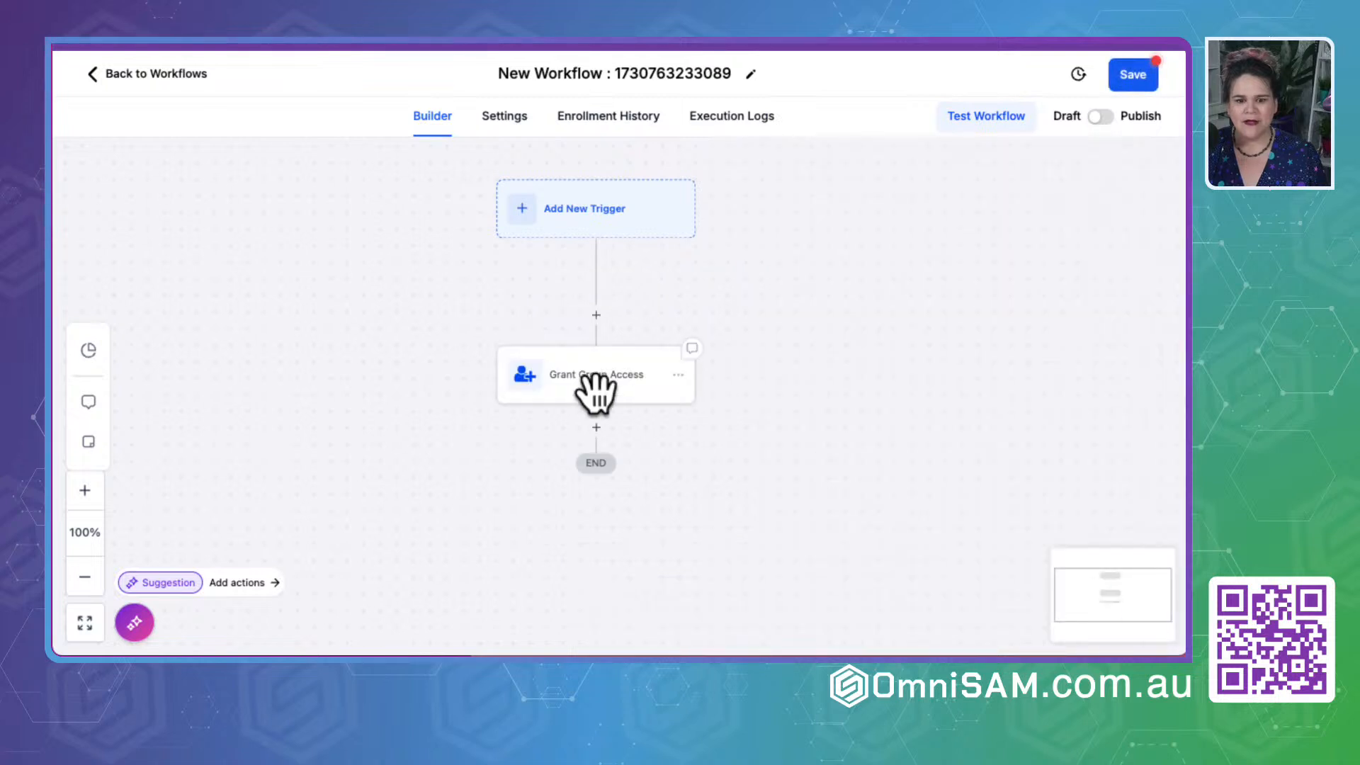
- Add a Grant Private Channel Access action after Grant Group Access for GSD by OmniSAM's Announcements channel, and save the action
{"action": "left_click", "coordinate": [595, 427]}
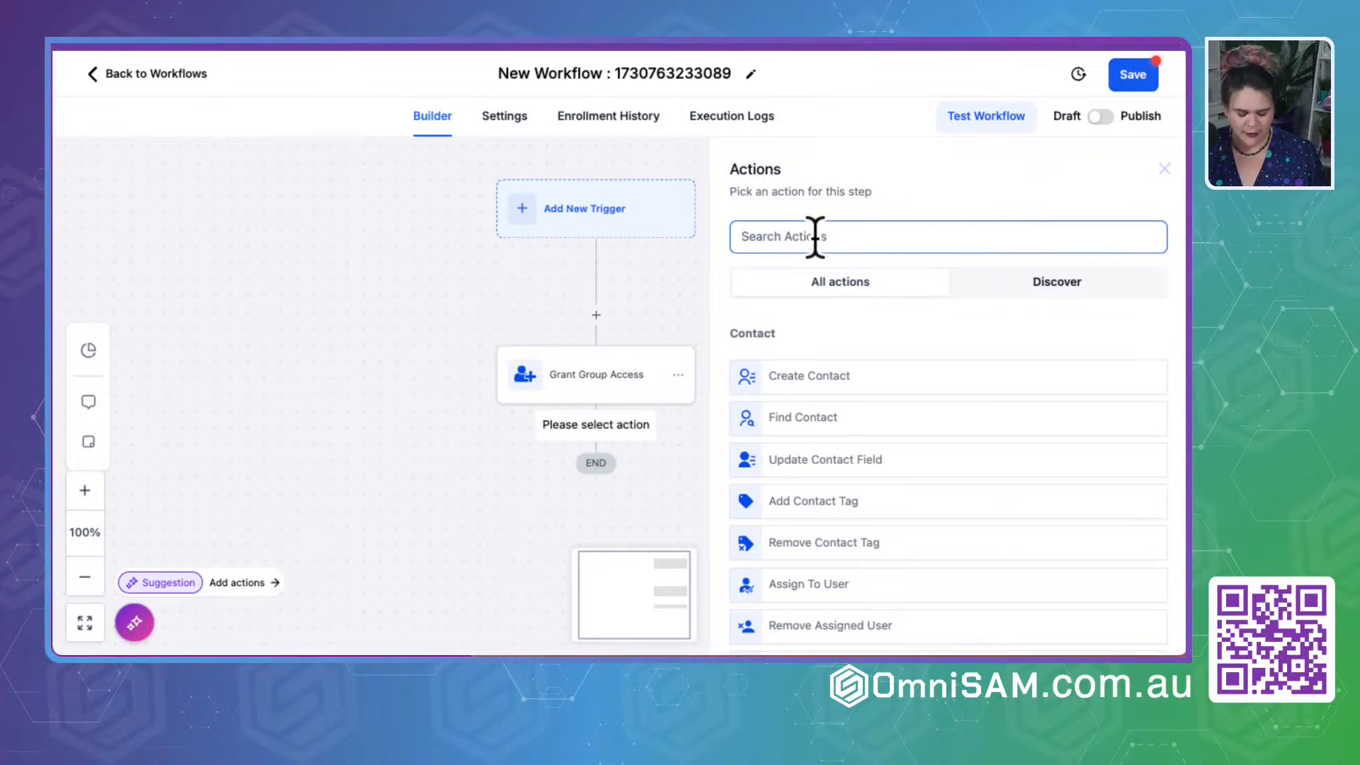
{"action": "type", "text": "gra"}
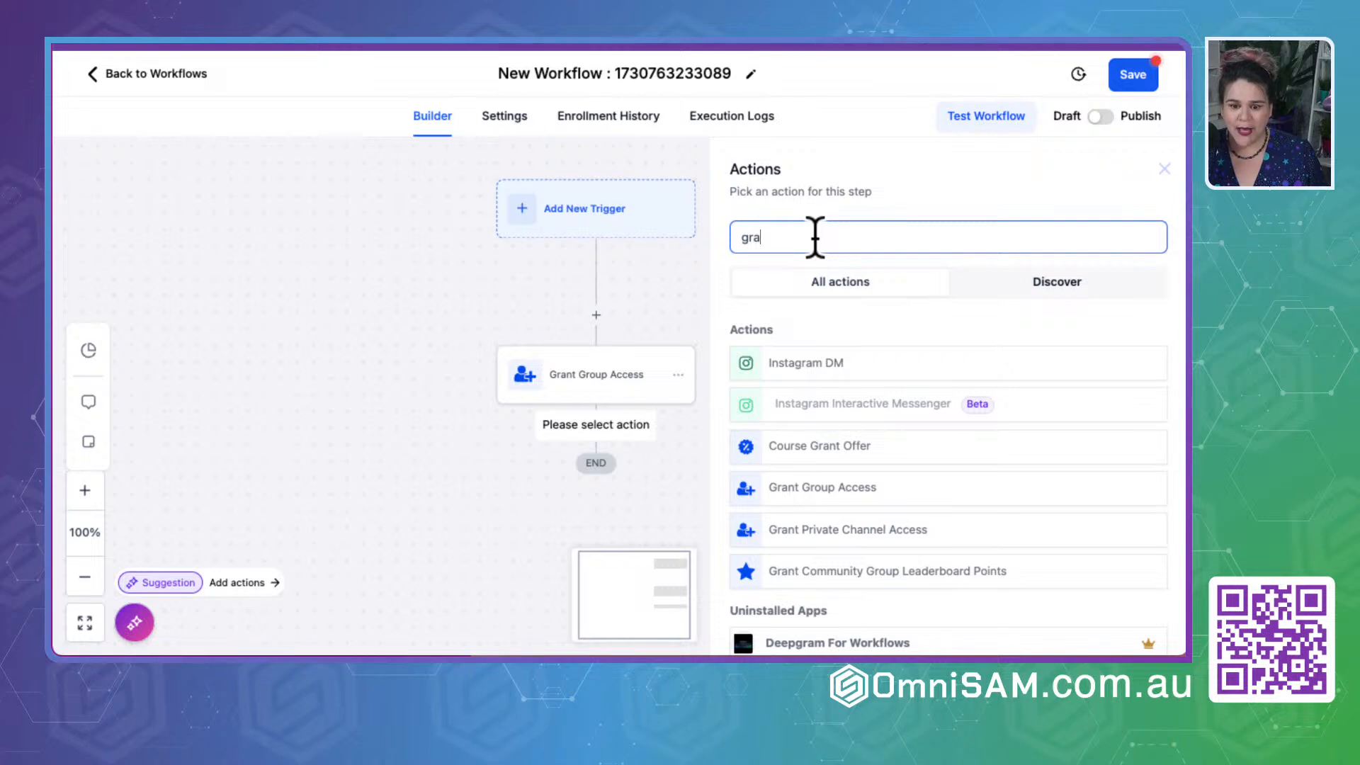
{"action": "left_click", "coordinate": [842, 533]}
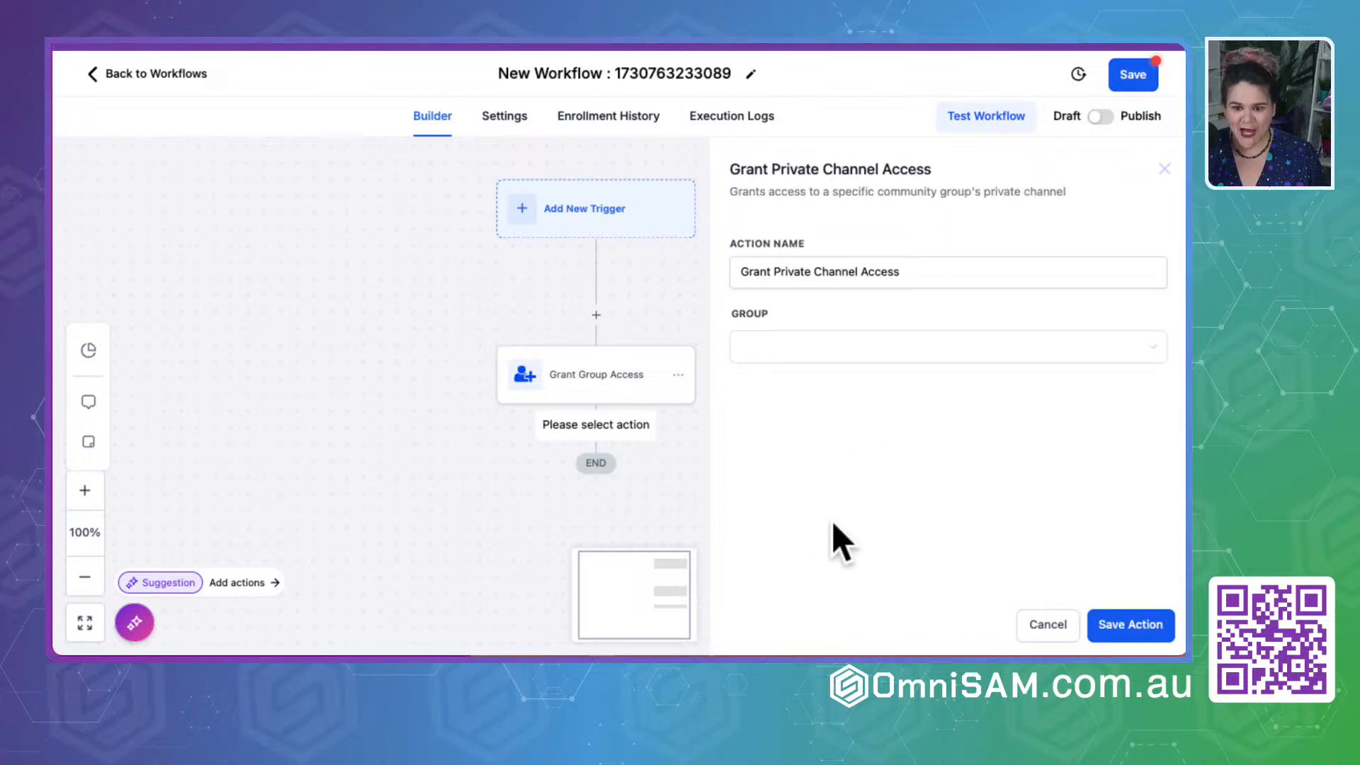
{"action": "left_click", "coordinate": [790, 344]}
{"action": "left_click", "coordinate": [782, 383]}
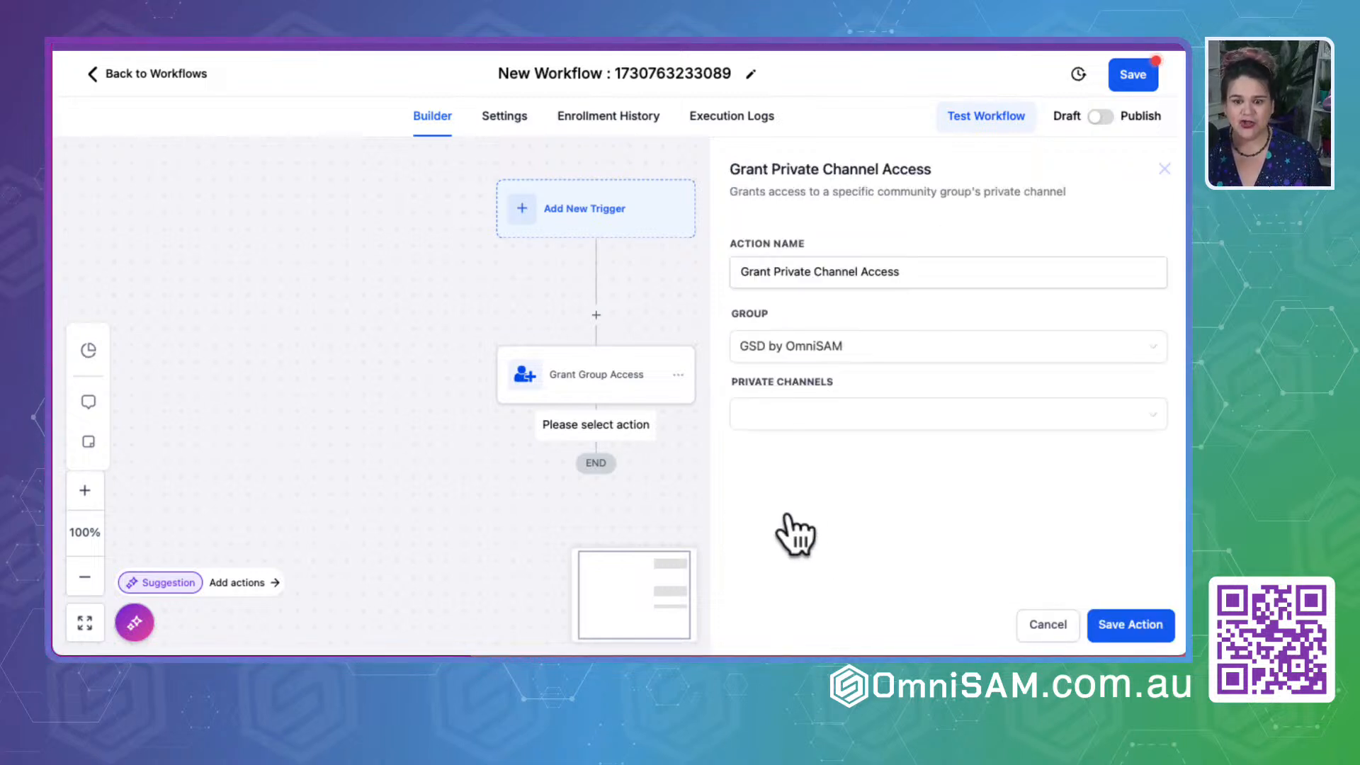
{"action": "left_click", "coordinate": [787, 420]}
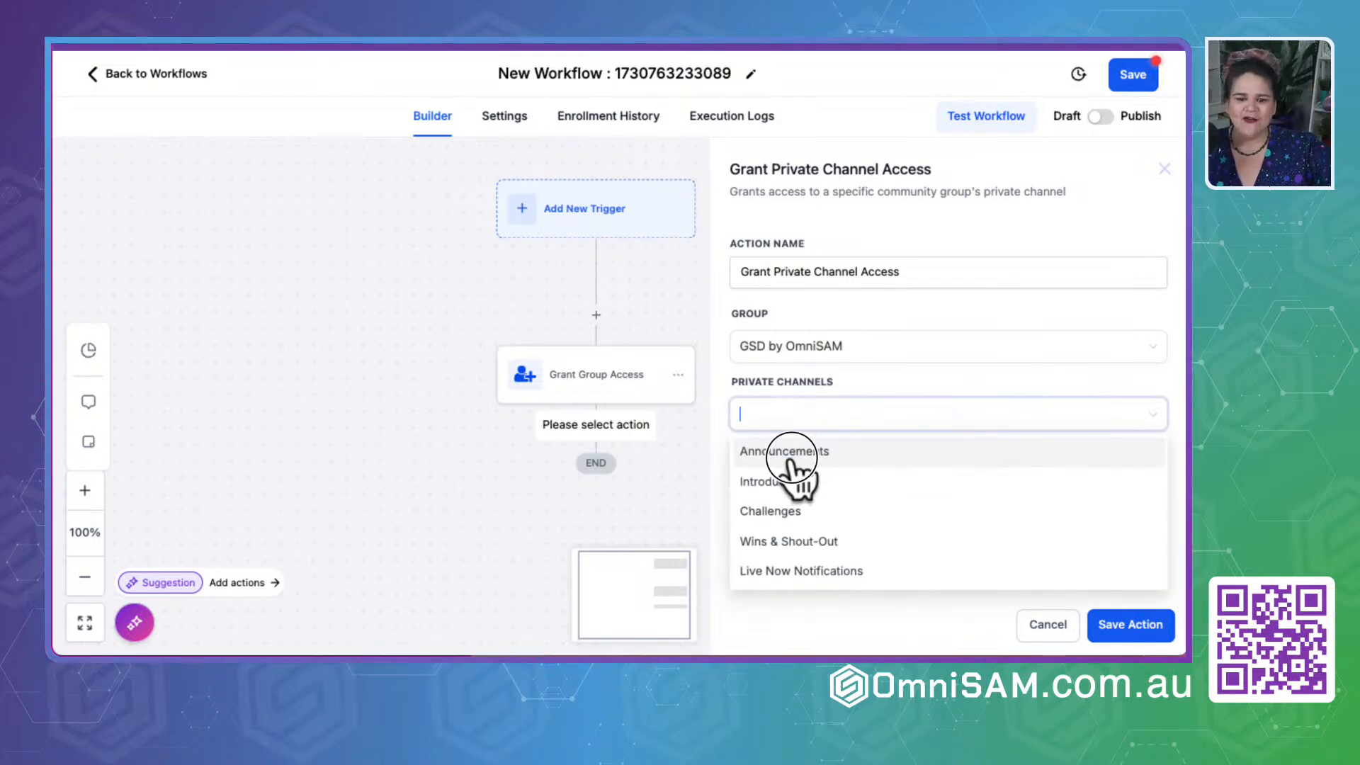
{"action": "left_click", "coordinate": [787, 454]}
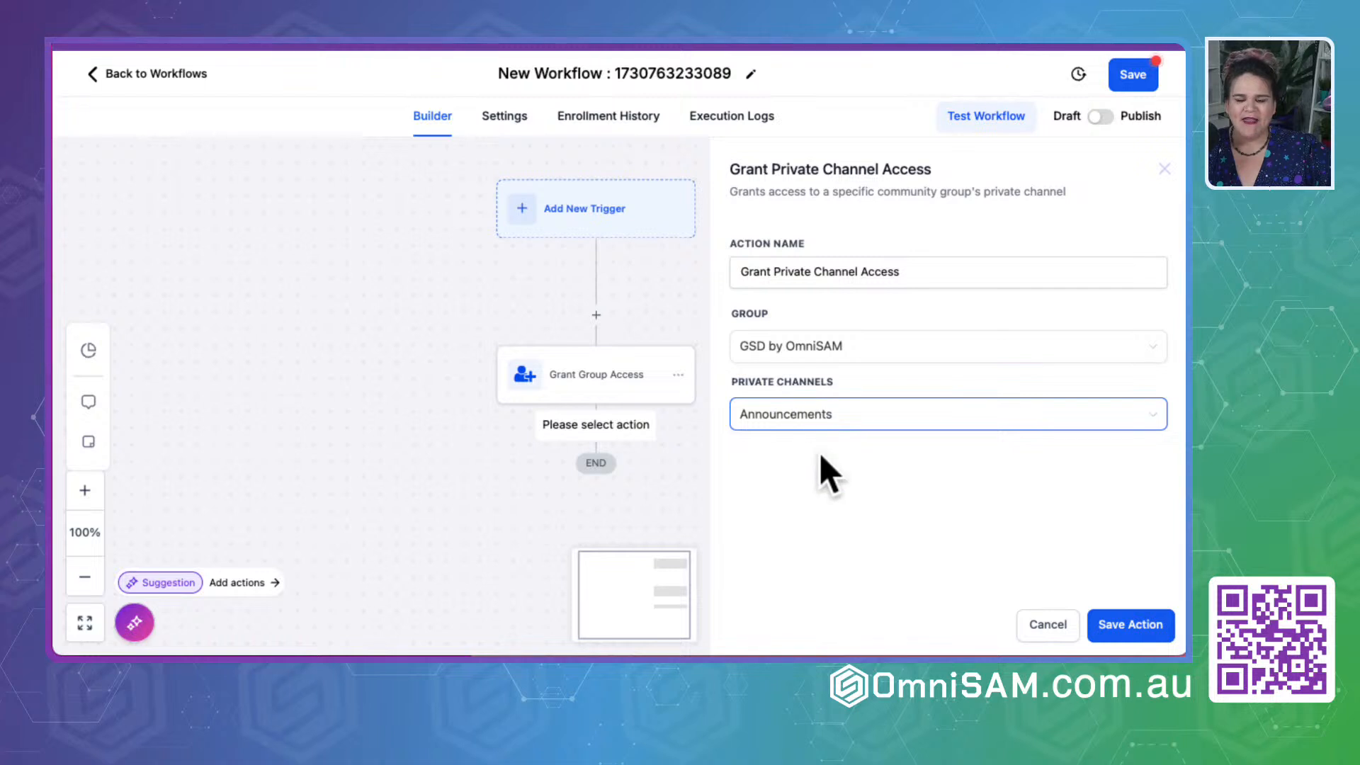
{"action": "left_click", "coordinate": [807, 418]}
{"action": "left_click", "coordinate": [928, 588]}
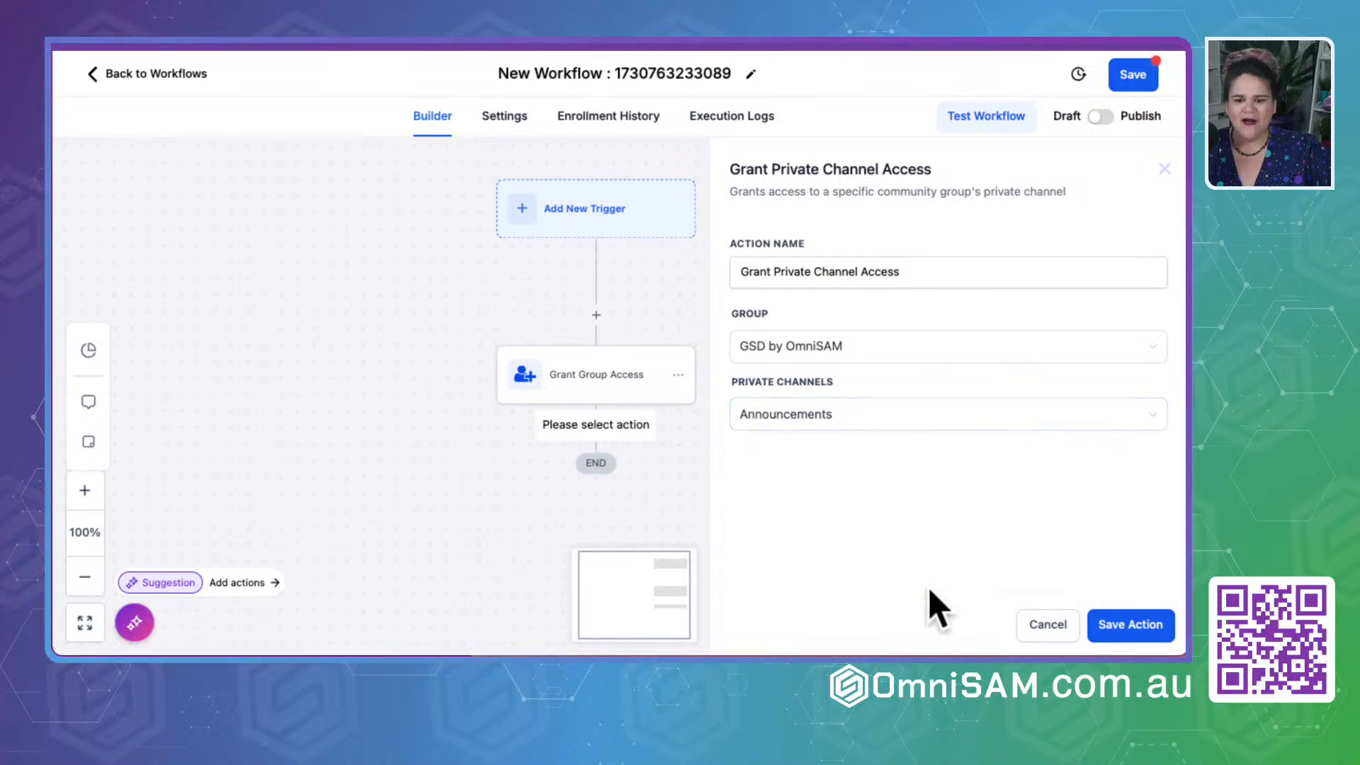
{"action": "left_click", "coordinate": [1131, 624]}
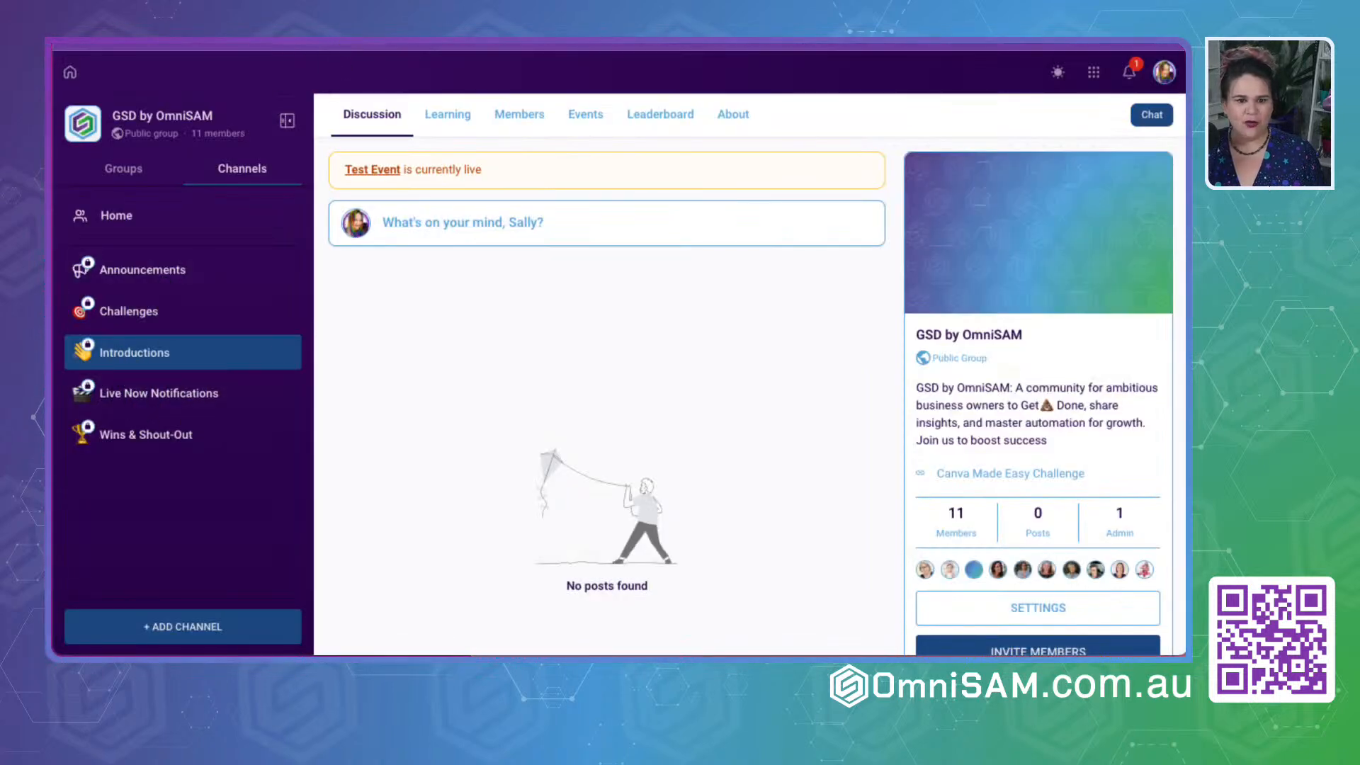
- Switch to the GSD by OmniSAM community, refresh it and start a post titled "Introduction" in the Challenges channel
{"action": "key", "text": "super+r"}
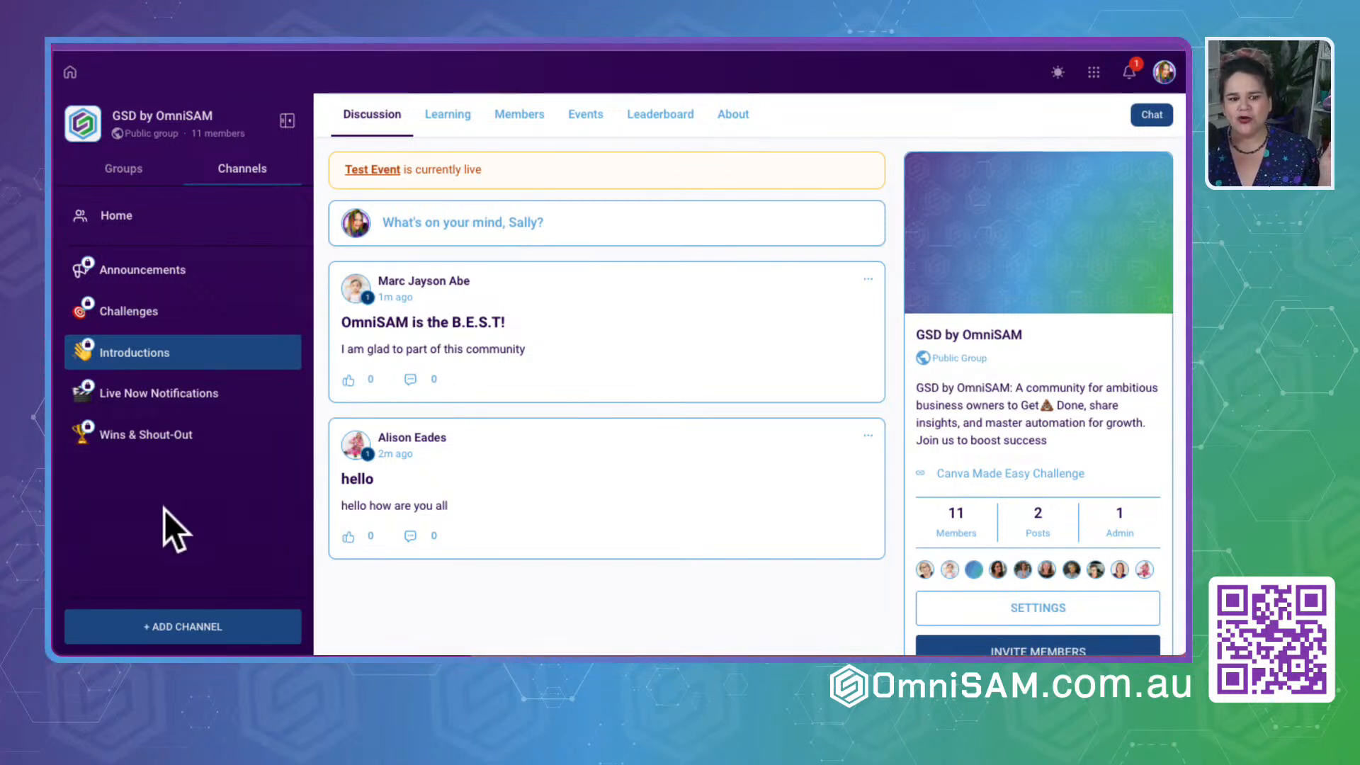
{"action": "left_click", "coordinate": [121, 316]}
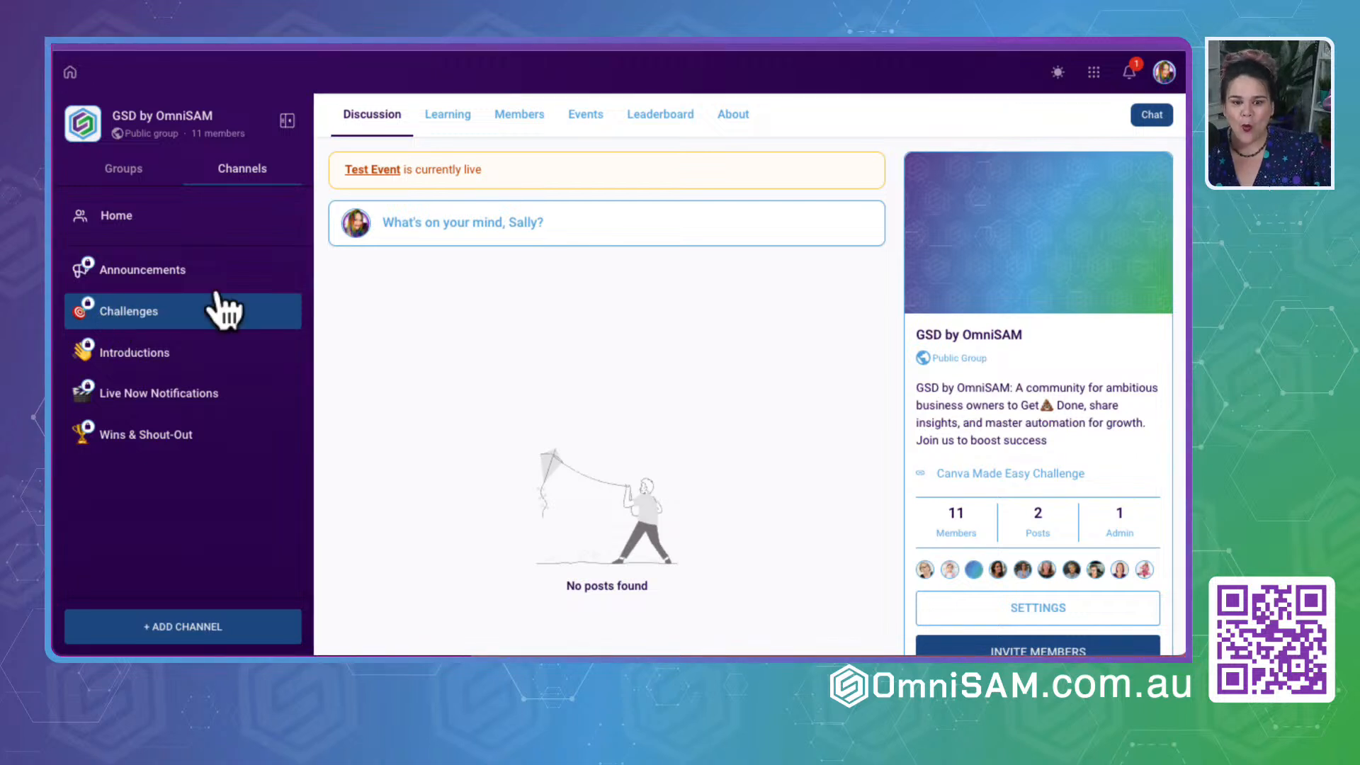
{"action": "left_click", "coordinate": [462, 222]}
{"action": "left_click", "coordinate": [427, 242]}
{"action": "type", "text": "In"}
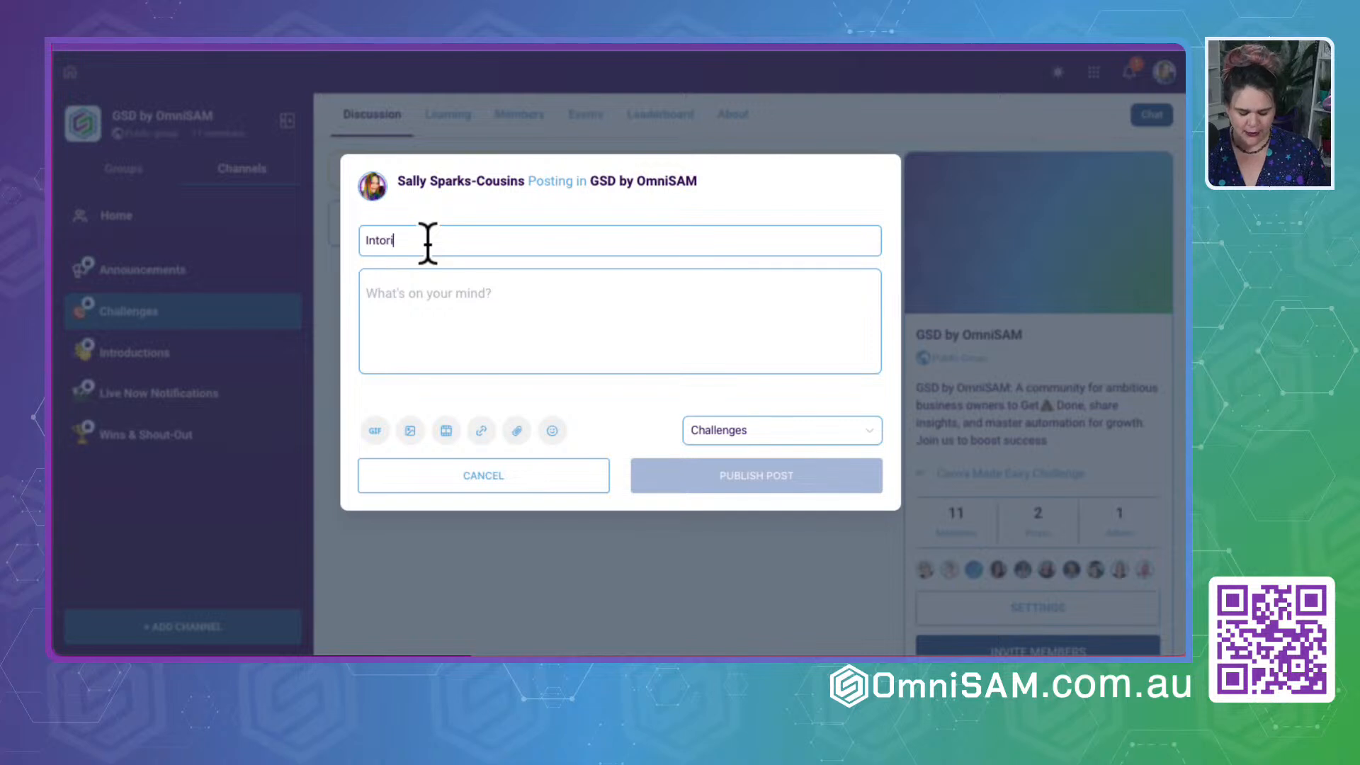
{"action": "type", "text": "troduction"}
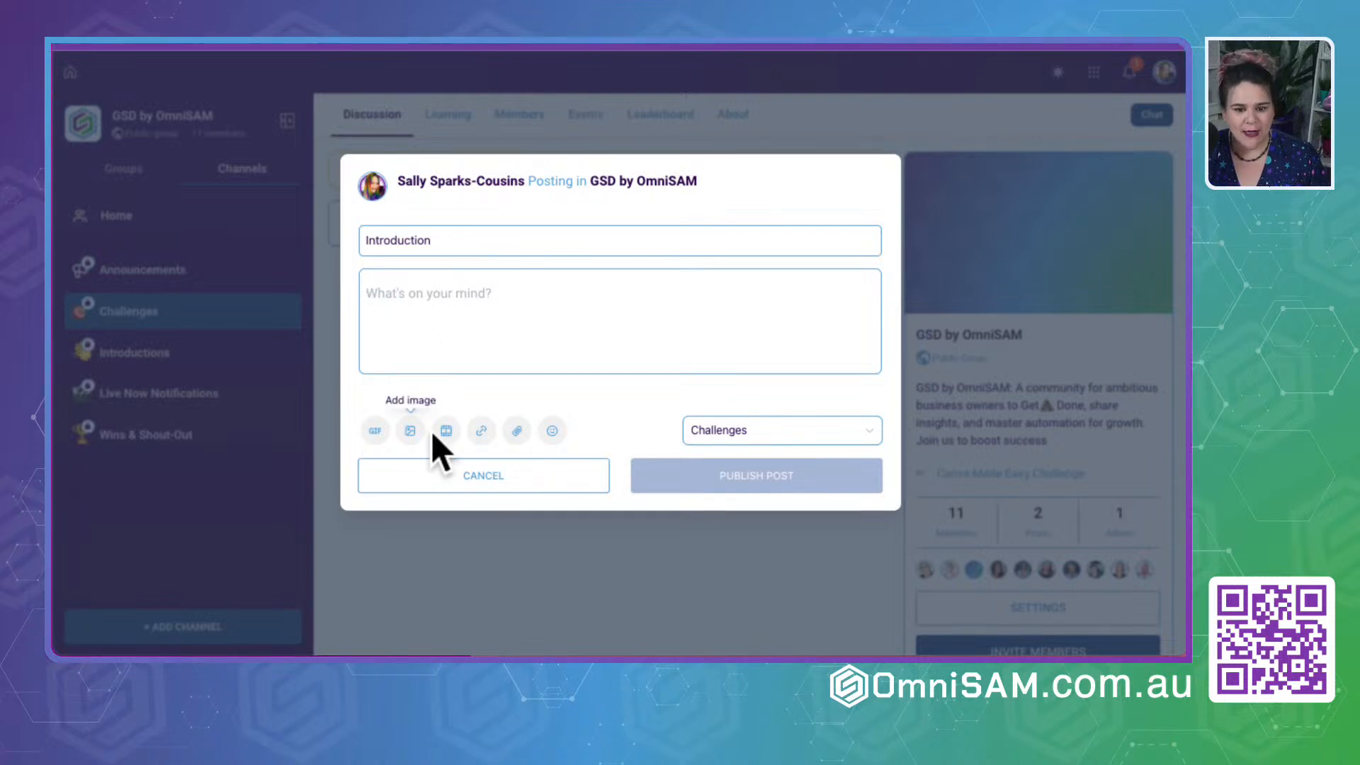
- Upload an image to the post and enter "Intorducce yourself" as its body text
{"action": "left_click", "coordinate": [410, 430]}
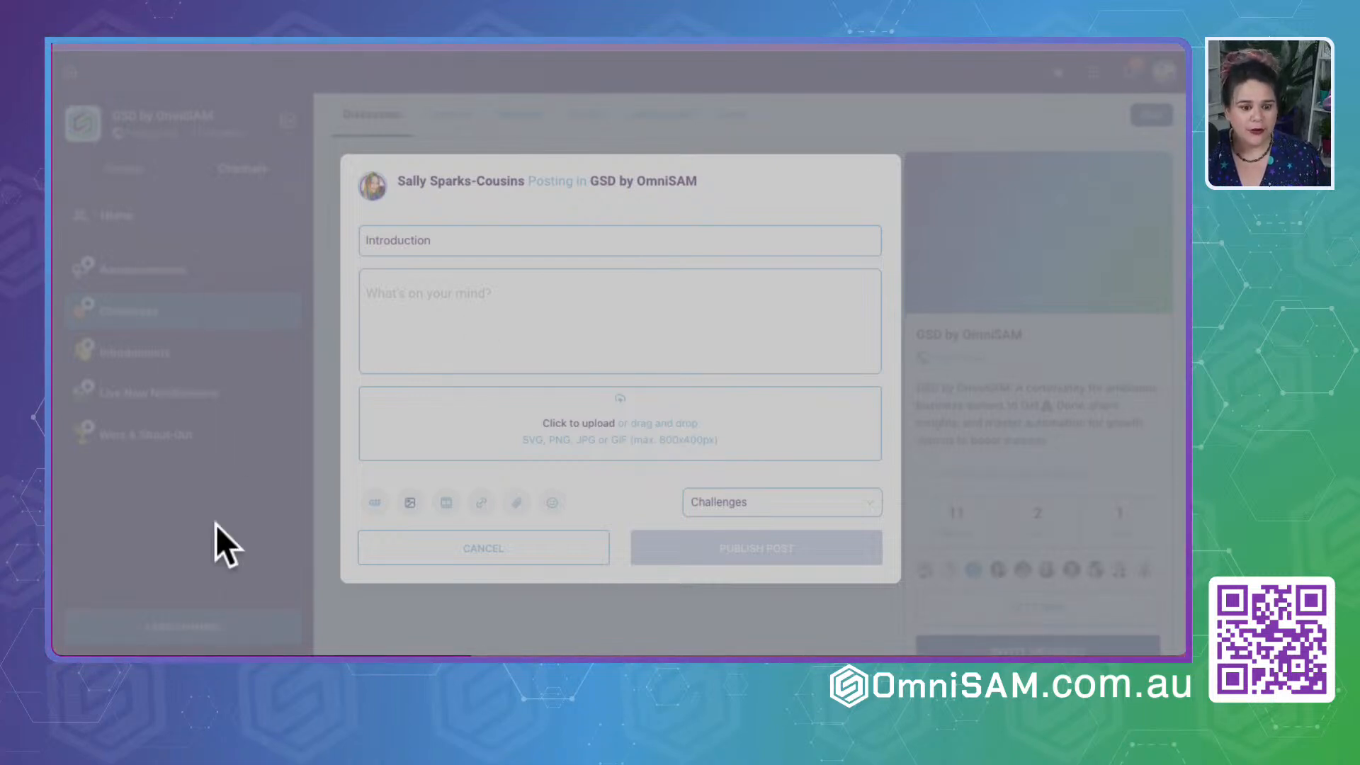
{"action": "left_click", "coordinate": [204, 633]}
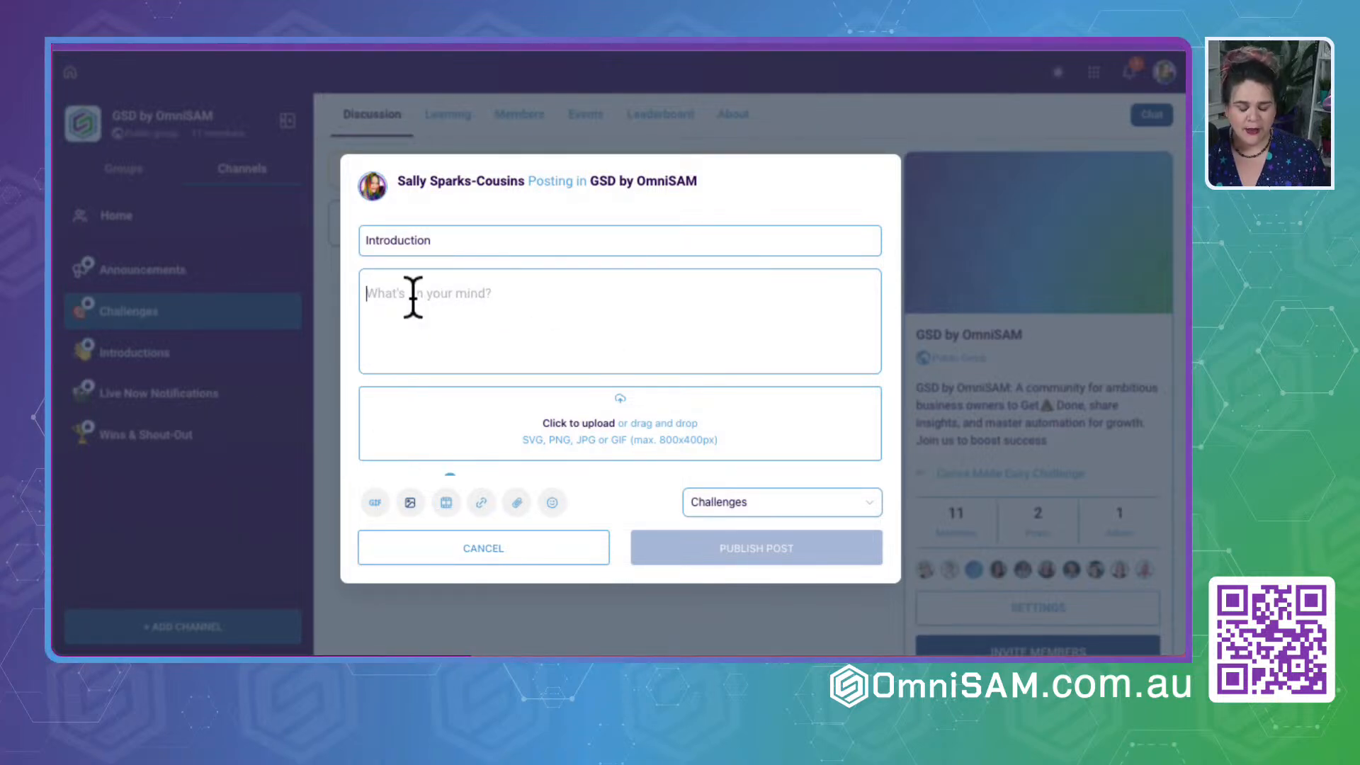
{"action": "type", "text": "Intorduce yoursel"}
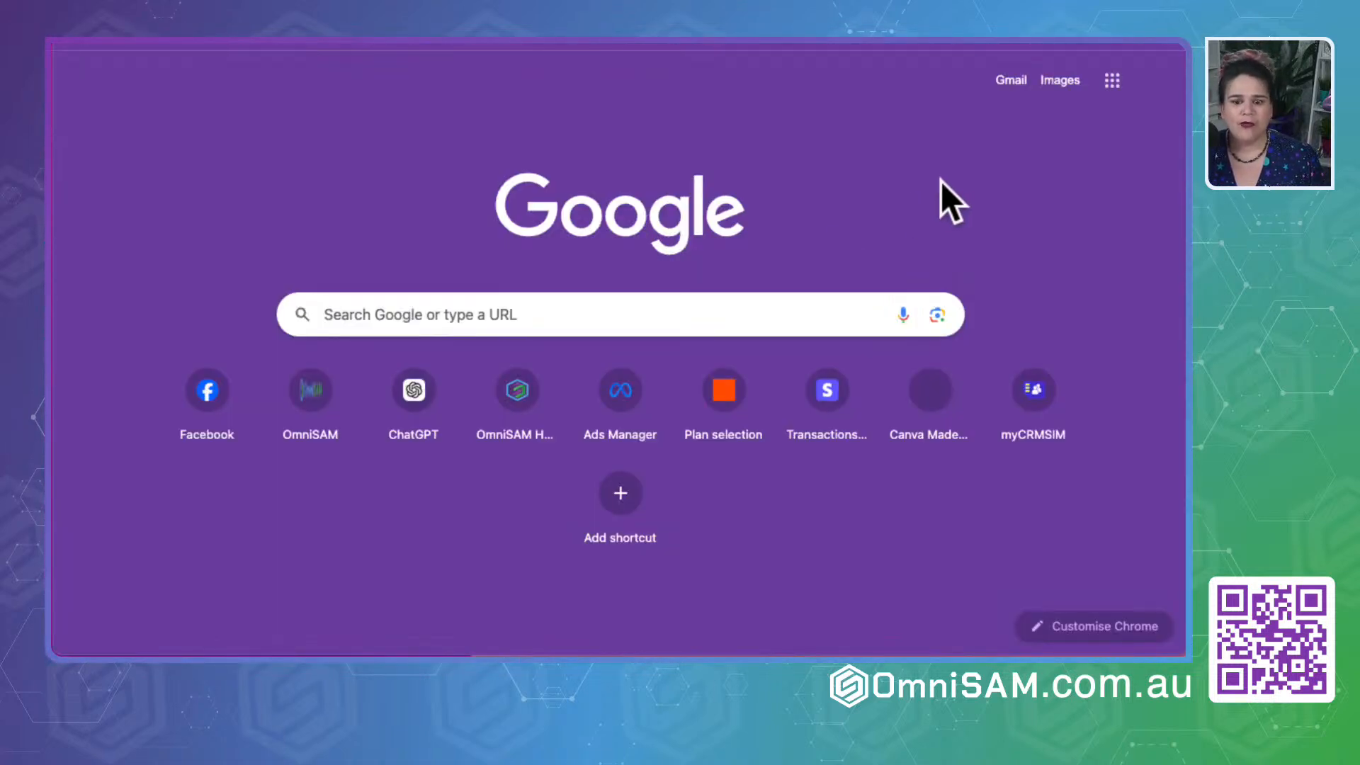
- Switch to the GSD by OmniSAM Facebook group and copy the full text of the START HERE guide's Introductions post
{"action": "left_click", "coordinate": [181, 416]}
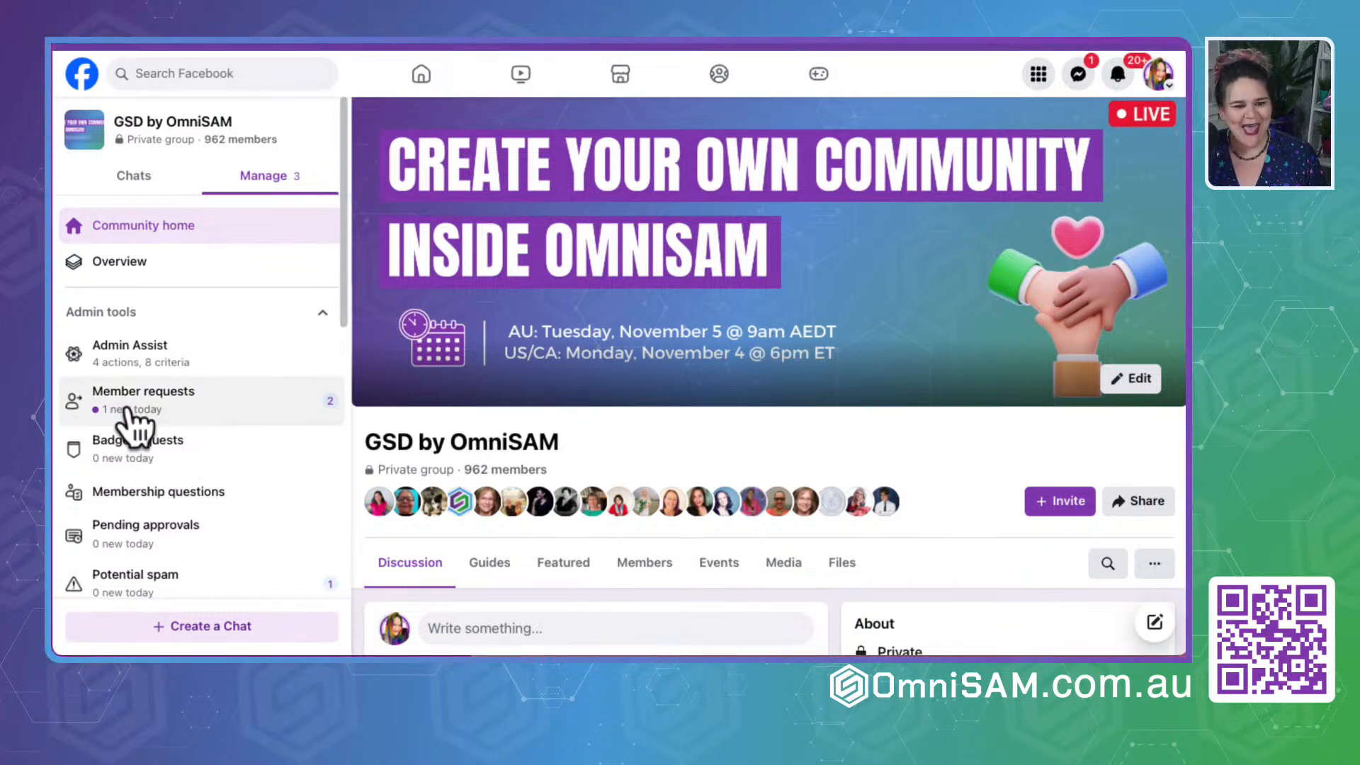
{"action": "left_click", "coordinate": [491, 567]}
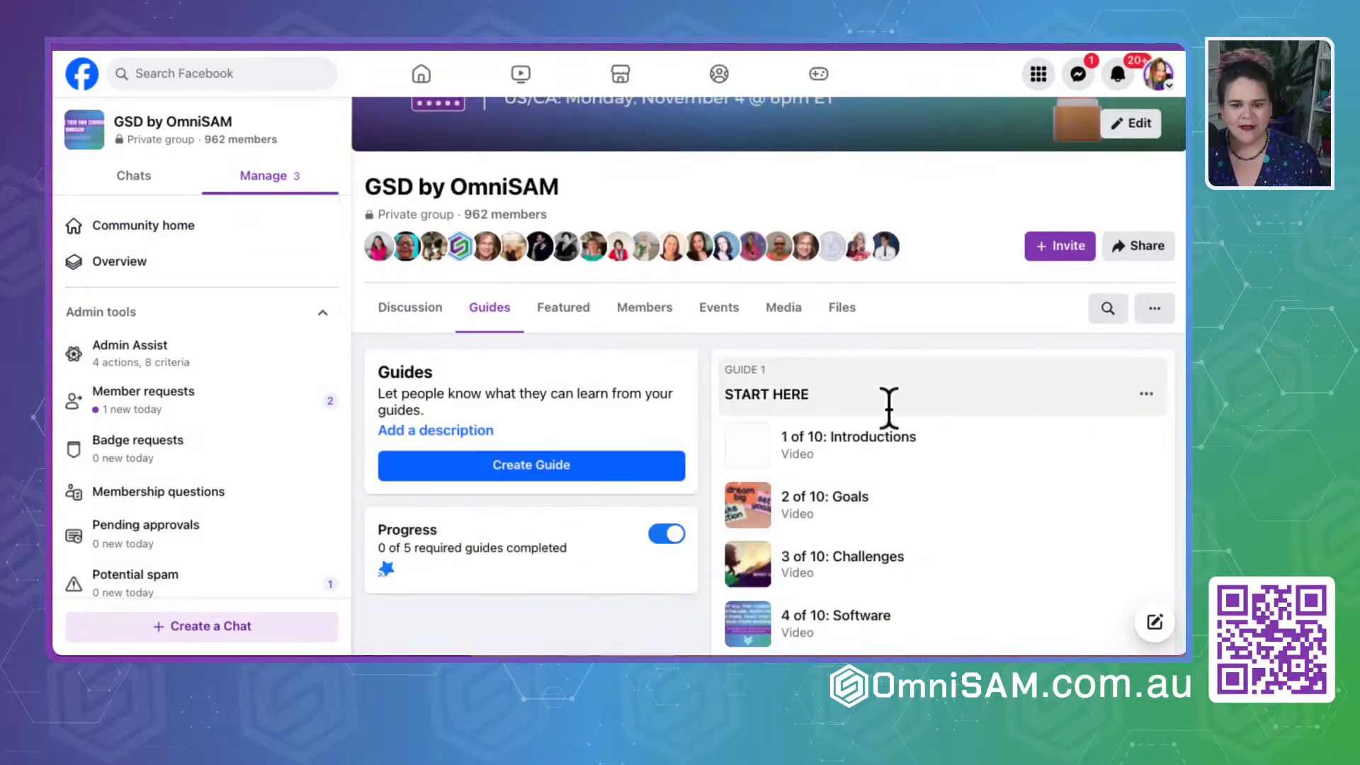
{"action": "left_click", "coordinate": [791, 402]}
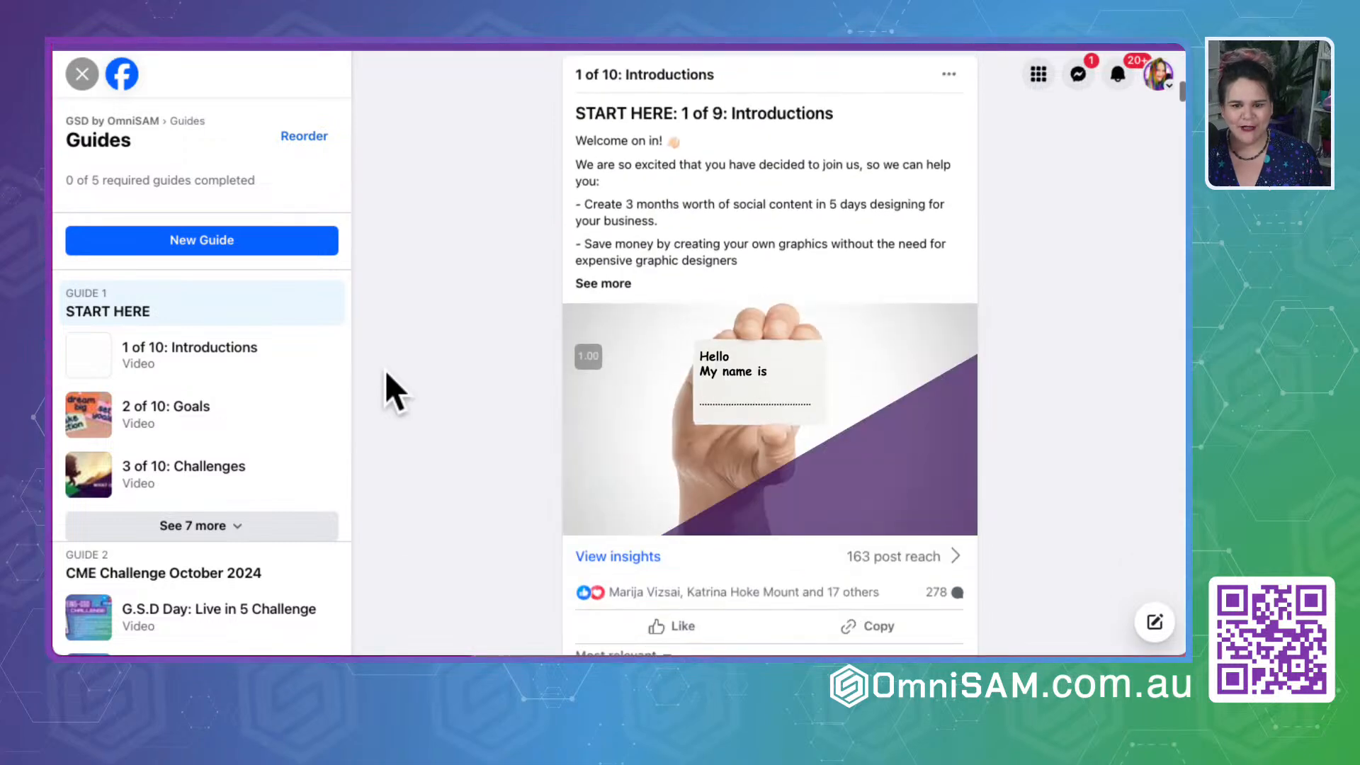
{"action": "left_click", "coordinate": [595, 284]}
{"action": "scroll", "coordinate": [767, 555], "scroll_direction": "down", "scroll_amount": 2}
{"action": "left_click_drag", "start_coordinate": [715, 605], "coordinate": [586, 267]}
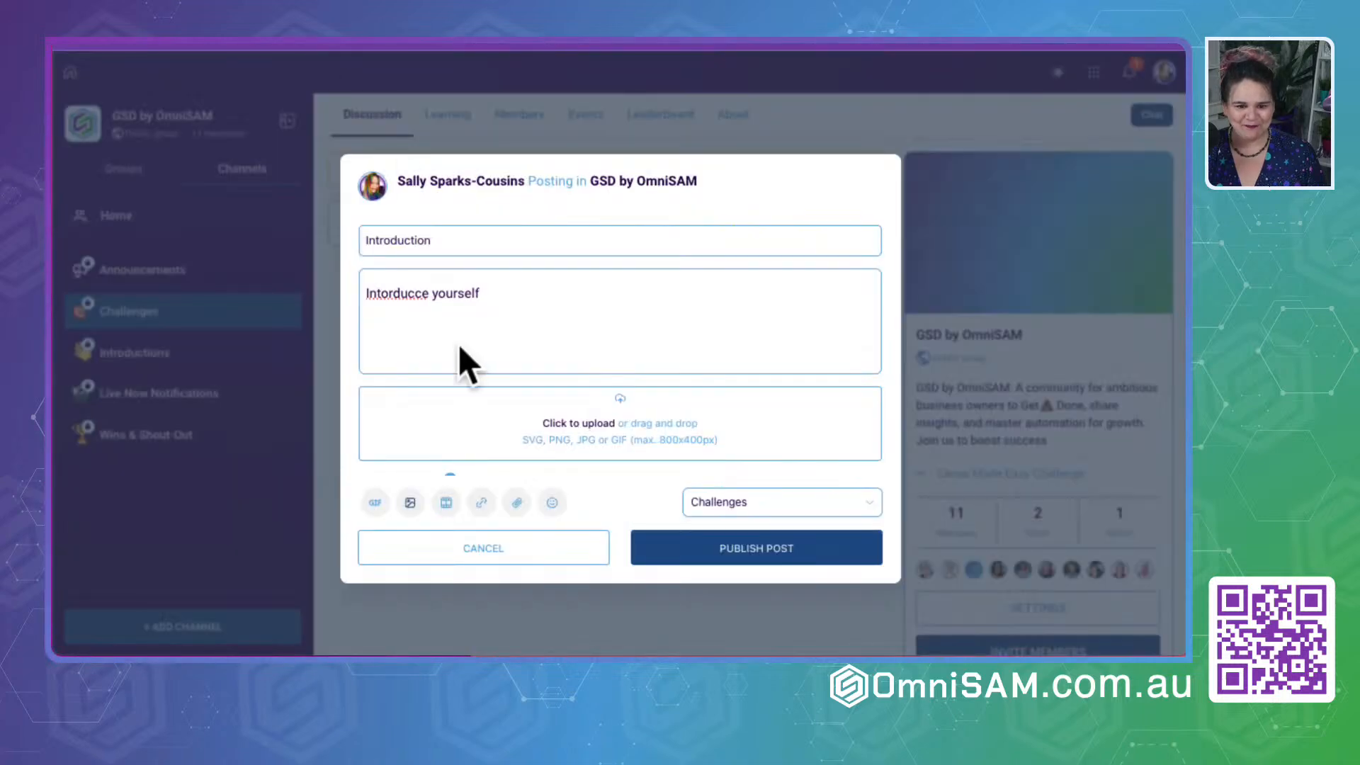
- Return to the community post and replace its body text with the copied introduction text
{"action": "left_click_drag", "start_coordinate": [459, 346], "coordinate": [282, 291]}
{"action": "key", "text": "ctrl+v"}
{"action": "scroll", "coordinate": [430, 323], "scroll_direction": "up", "scroll_amount": 3}
{"action": "scroll", "coordinate": [430, 323], "scroll_direction": "up", "scroll_amount": 5}
- Move the heading "START HERE: 1 of 9: Introductions" from the body into the title, replacing the existing title, and publish the post
{"action": "left_click_drag", "start_coordinate": [570, 298], "coordinate": [280, 301]}
{"action": "key", "text": "ctrl+c"}
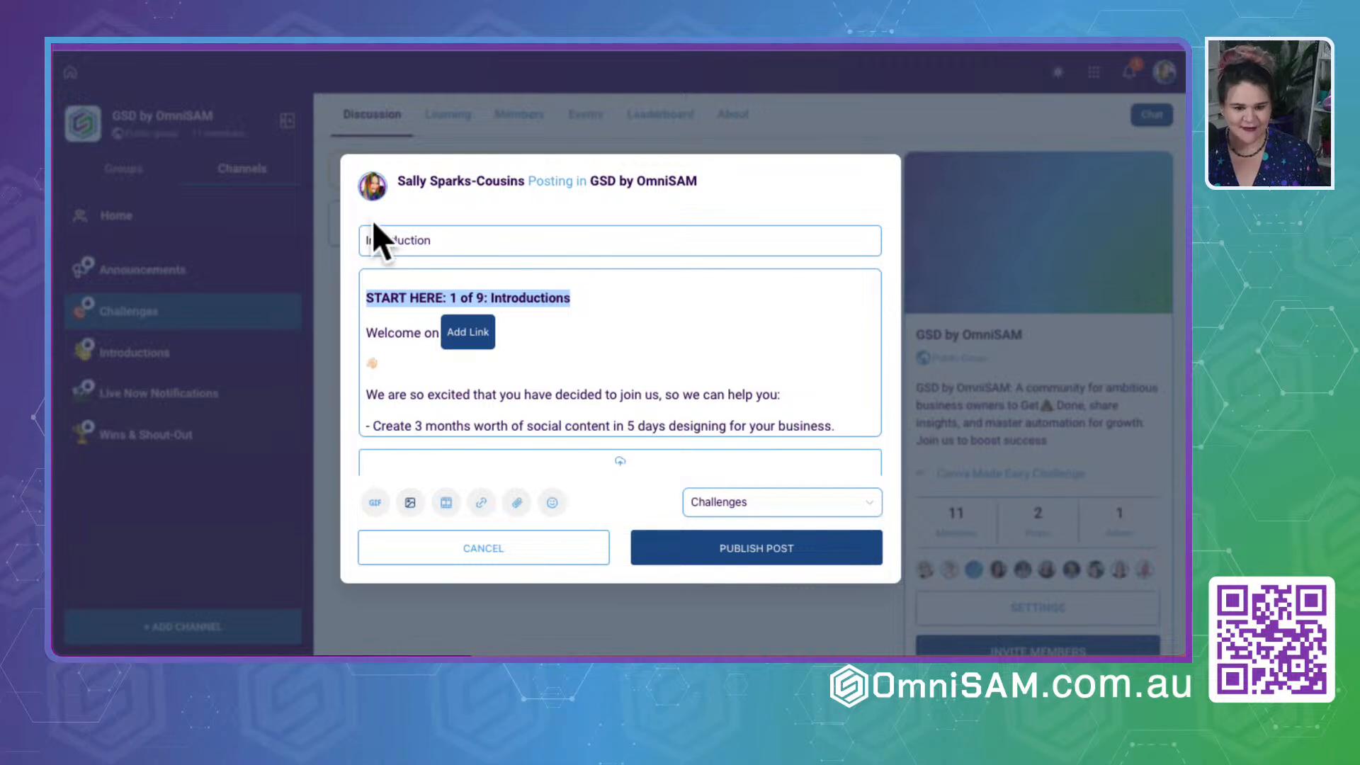
{"action": "left_click_drag", "start_coordinate": [477, 244], "coordinate": [270, 231]}
{"action": "double_click", "coordinate": [450, 245]}
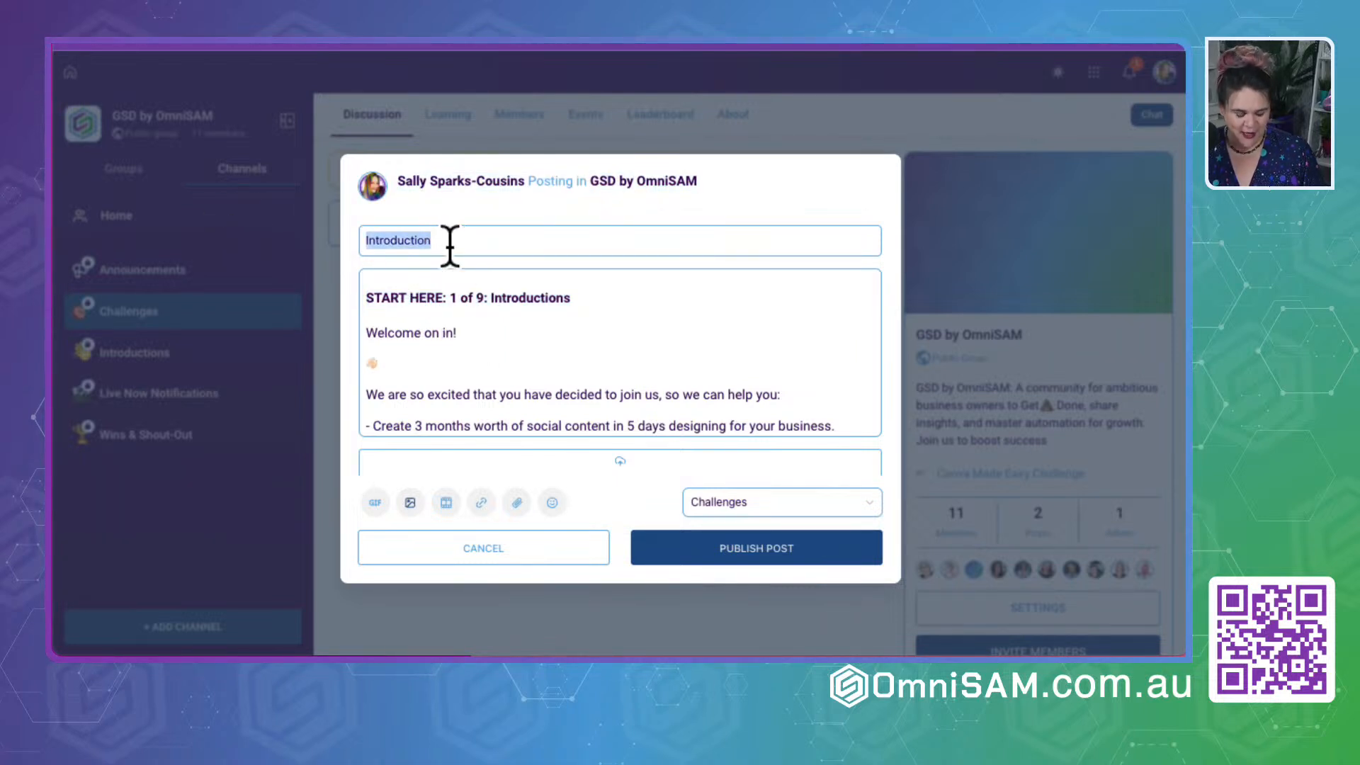
{"action": "key", "text": "ctrl+v"}
{"action": "left_click_drag", "start_coordinate": [545, 322], "coordinate": [328, 296]}
{"action": "key", "text": "BackSpace"}
{"action": "key", "text": "BackSpace"}
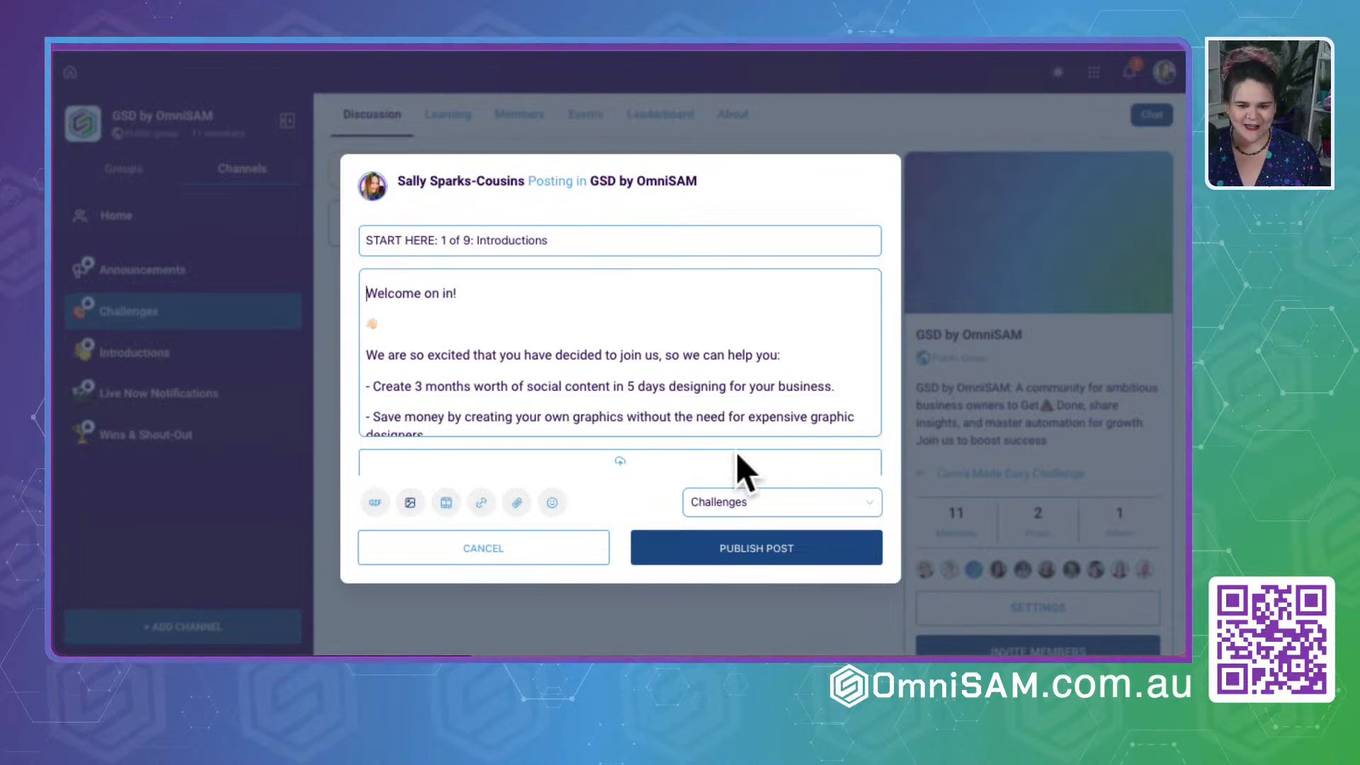
{"action": "left_click", "coordinate": [724, 545]}
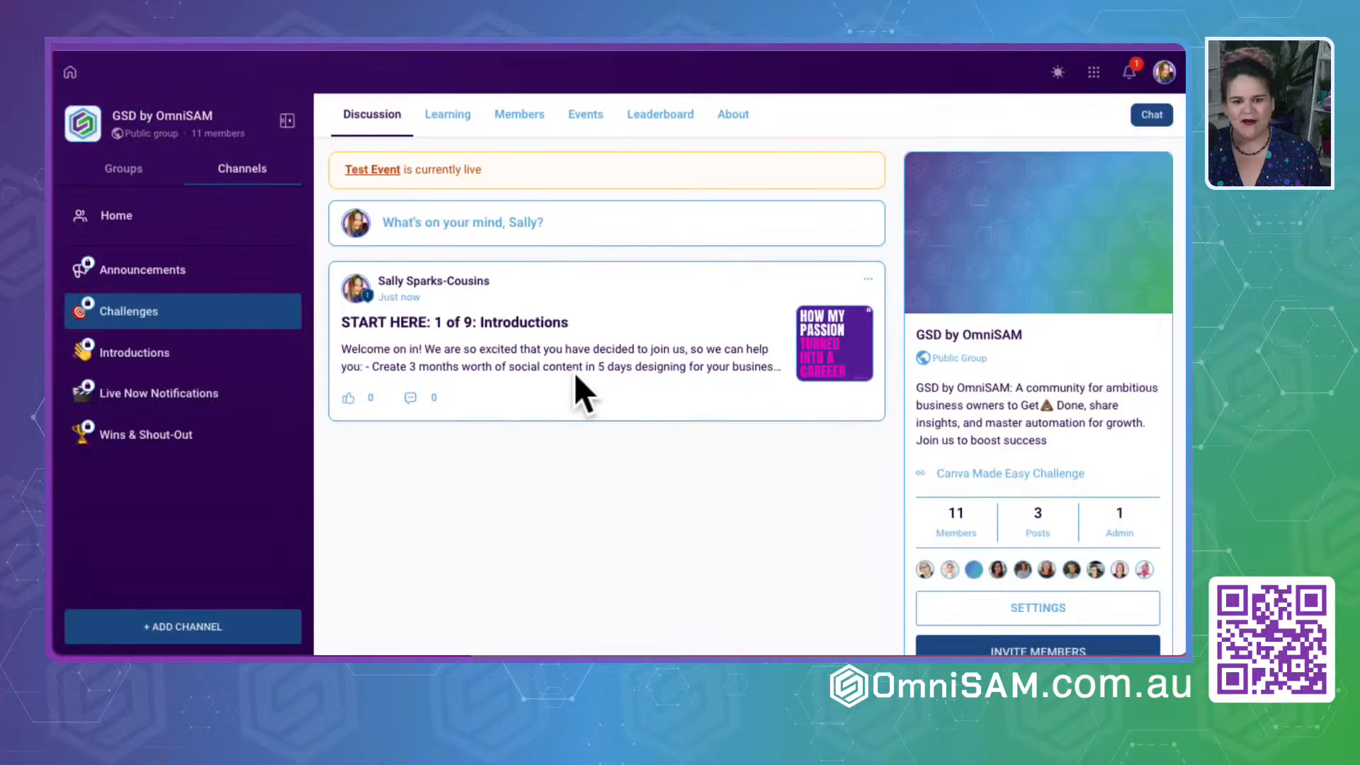